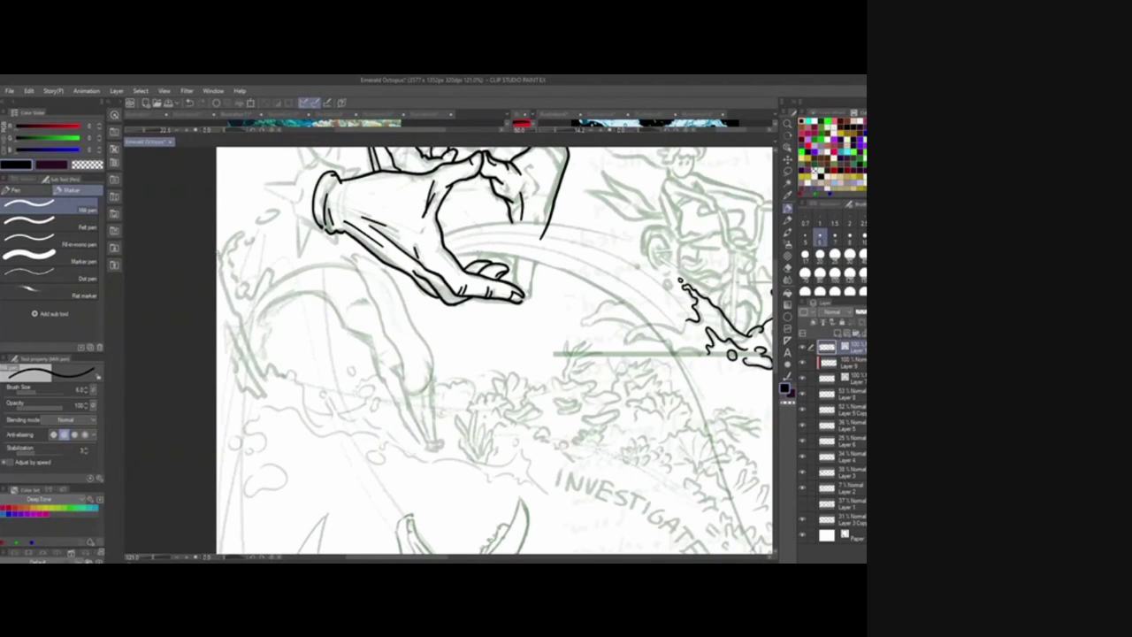
Ink the jagged outline of the water splash along the page's left edge, redrawing strokes that miss the sketch.
left_click_drag(216, 250, 265, 376)
left_click_drag(226, 323, 264, 394)
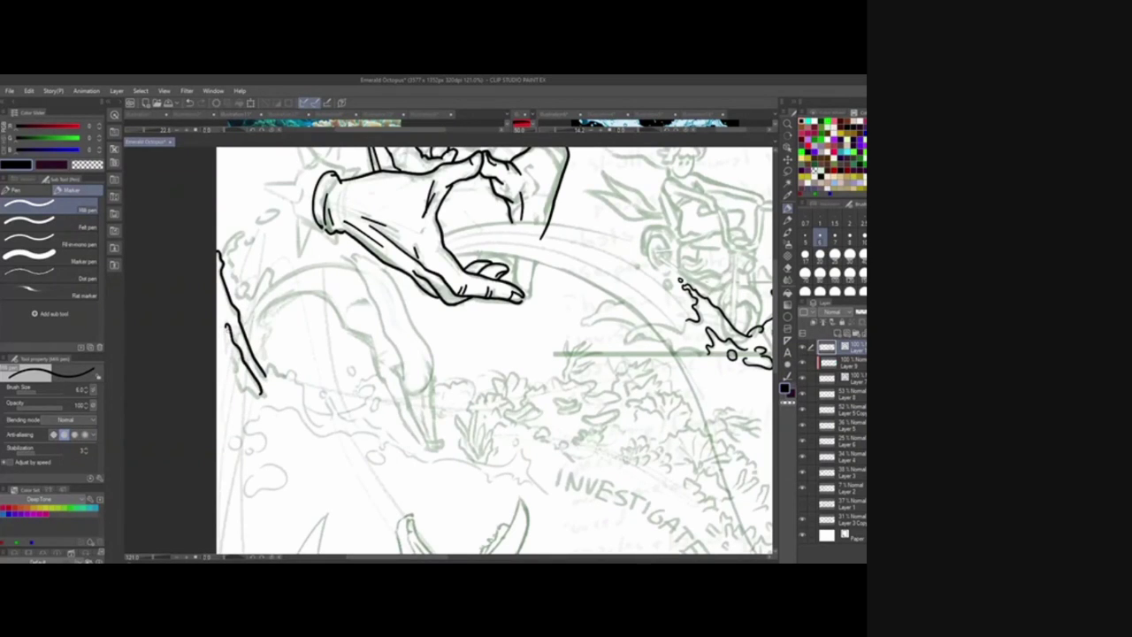
left_click_drag(223, 324, 240, 375)
key("ctrl+z")
key("ctrl+z")
key("ctrl+z")
key("ctrl+z")
mouse_move(225, 322)
left_mouse_down()
mouse_move(238, 382)
mouse_move(266, 398)
mouse_move(276, 362)
mouse_move(283, 377)
mouse_move(272, 392)
mouse_move(243, 368)
mouse_move(272, 367)
mouse_move(296, 426)
left_mouse_up()
key("ctrl+z")
key("ctrl+z")
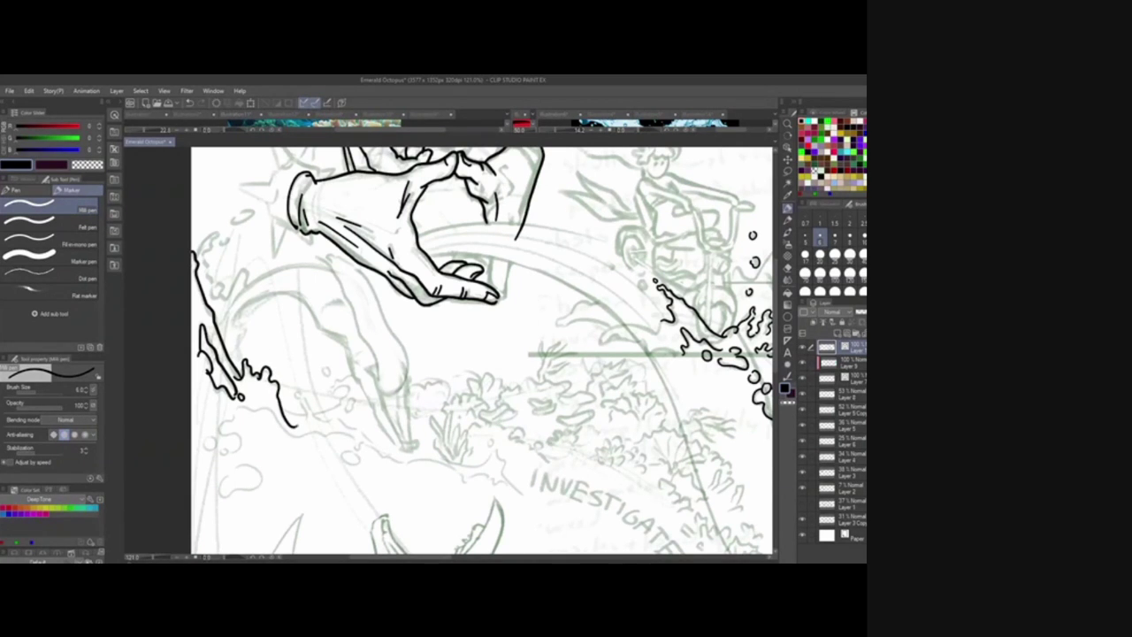
Redraw the splash's right side with a hanging drip following the green sketch.
left_click_drag(338, 463, 307, 432)
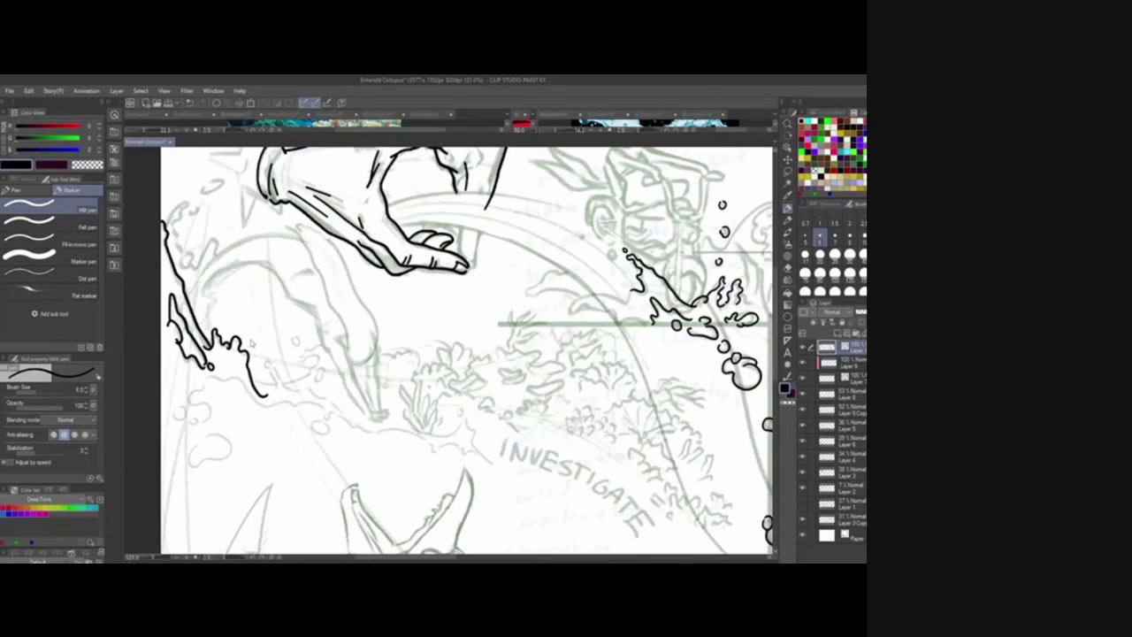
key("ctrl+z")
mouse_move(227, 348)
left_mouse_down()
mouse_move(241, 333)
mouse_move(265, 394)
left_mouse_up()
key("ctrl+z")
mouse_move(245, 357)
left_mouse_down()
mouse_move(266, 393)
mouse_move(271, 357)
mouse_move(289, 389)
left_mouse_up()
Extend the splash's upper contour to the right and ink a small droplet above it.
left_click_drag(467, 354, 458, 336)
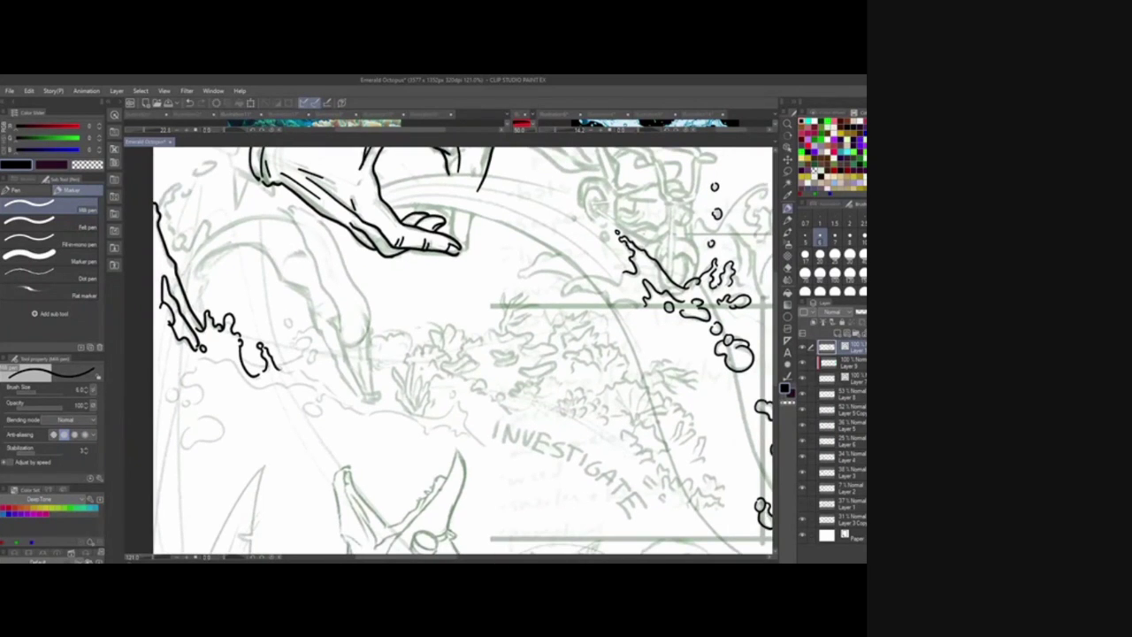
left_click_drag(288, 370, 324, 382)
mouse_move(284, 317)
left_mouse_down()
mouse_move(286, 328)
mouse_move(283, 316)
left_mouse_up()
key("ctrl+z")
Ink two small droplets and a larger rounded water blob below the splash on the page's left side.
left_click_drag(308, 318, 395, 281)
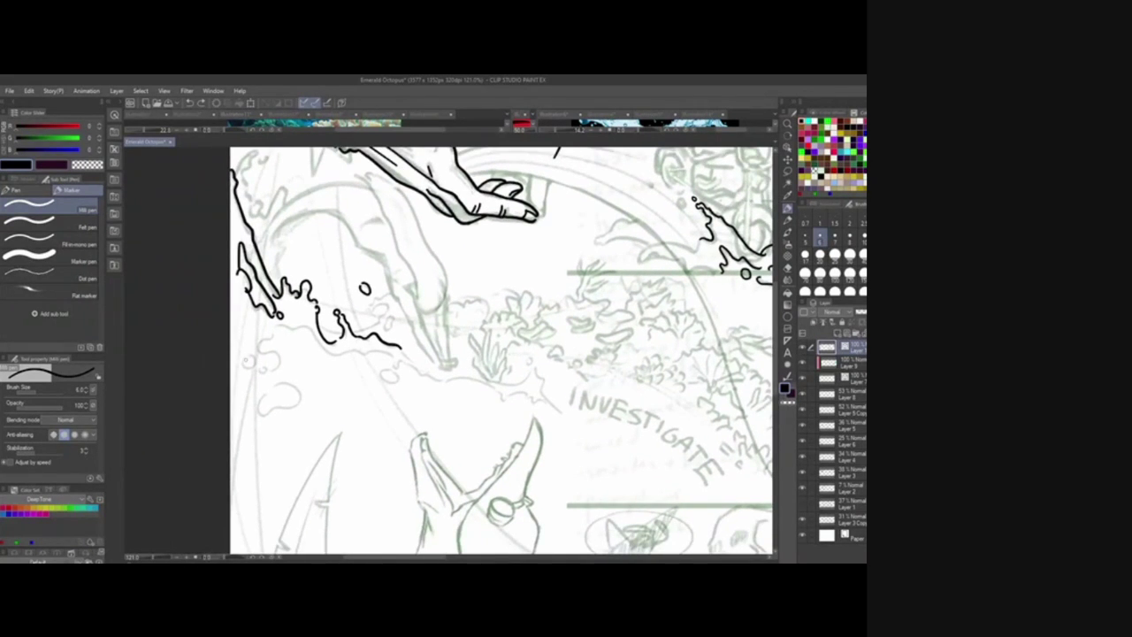
mouse_move(247, 353)
left_mouse_down()
mouse_move(248, 369)
mouse_move(245, 355)
left_mouse_up()
key("ctrl+z")
mouse_move(262, 365)
left_mouse_down()
mouse_move(260, 403)
mouse_move(274, 414)
mouse_move(301, 401)
mouse_move(278, 381)
mouse_move(267, 392)
left_mouse_up()
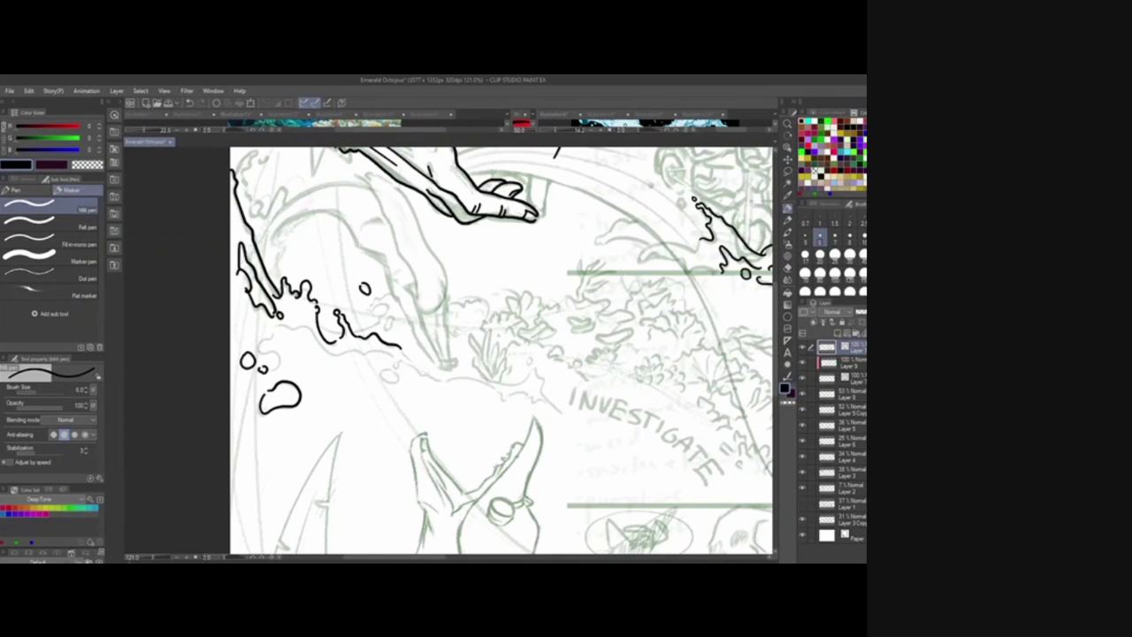
Ink the splash's wavy lower contour through to its right tip and add a droplet beneath the tip.
mouse_move(259, 347)
left_mouse_down()
mouse_move(280, 352)
mouse_move(278, 368)
mouse_move(263, 370)
mouse_move(259, 343)
mouse_move(279, 326)
mouse_move(309, 327)
left_mouse_up()
left_click_drag(495, 354, 454, 343)
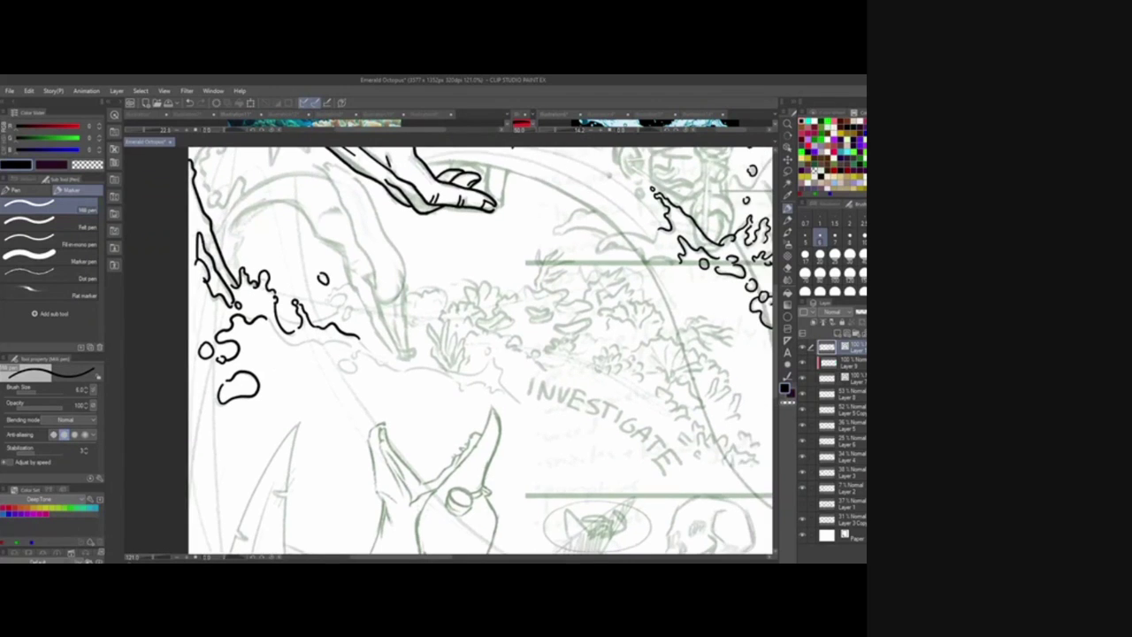
mouse_move(258, 315)
left_mouse_down()
mouse_move(282, 337)
mouse_move(351, 345)
left_mouse_up()
left_click_drag(408, 432, 390, 424)
key("ctrl+z")
mouse_move(246, 307)
left_mouse_down()
mouse_move(285, 336)
mouse_move(342, 341)
mouse_move(322, 355)
mouse_move(334, 347)
left_mouse_up()
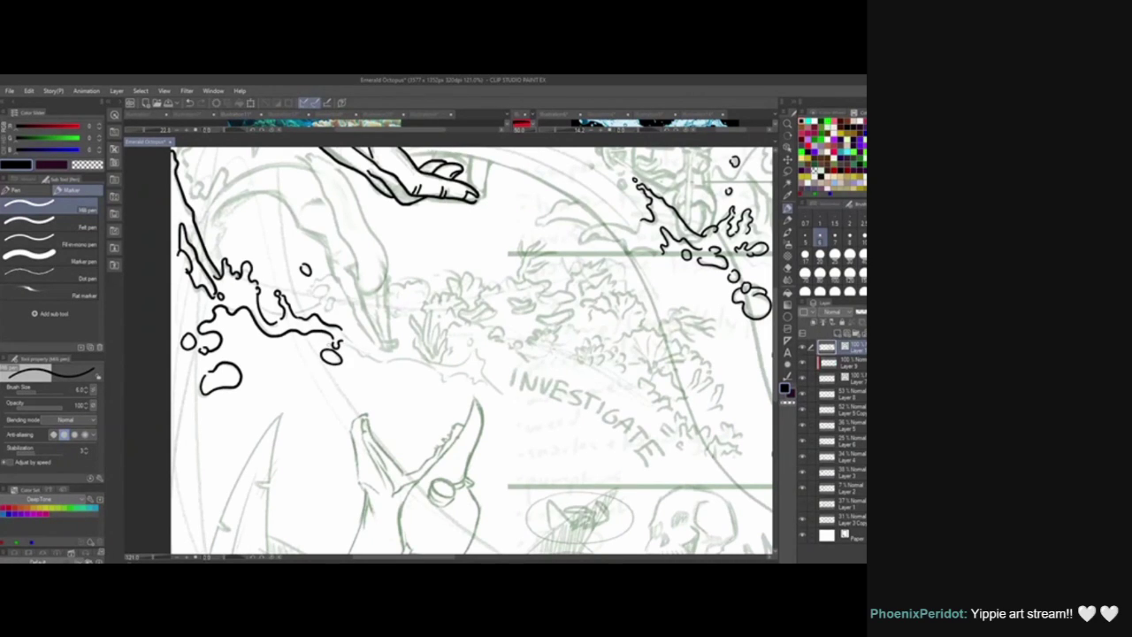
Ink the tapering lower end of the arched limb where it reaches down toward the water.
left_click_drag(383, 416, 329, 414)
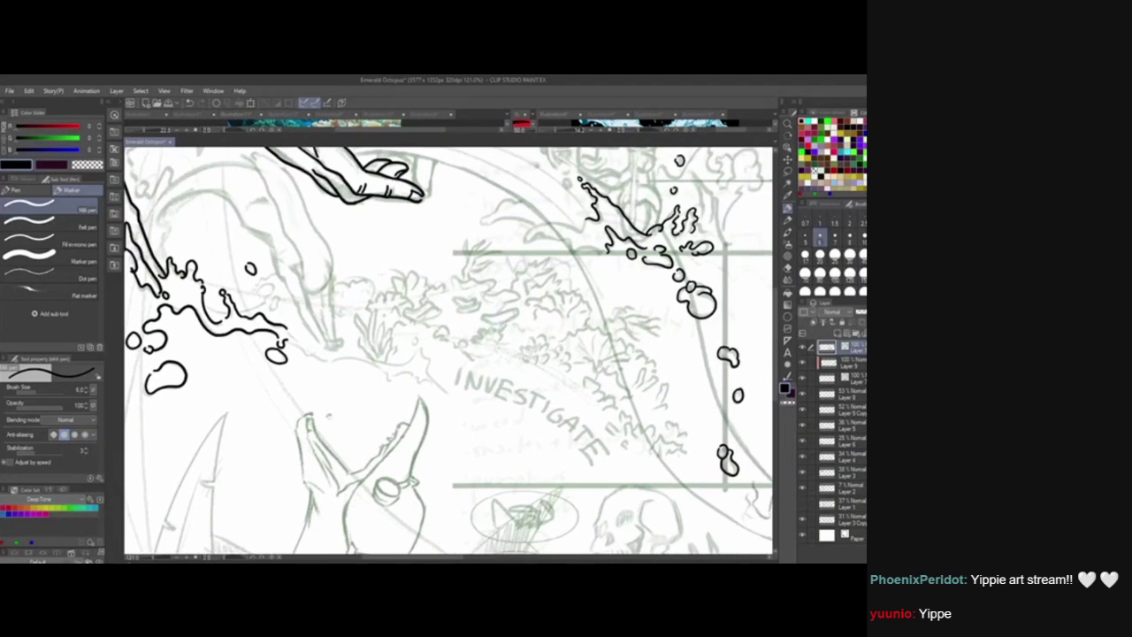
left_click_drag(470, 475, 483, 444)
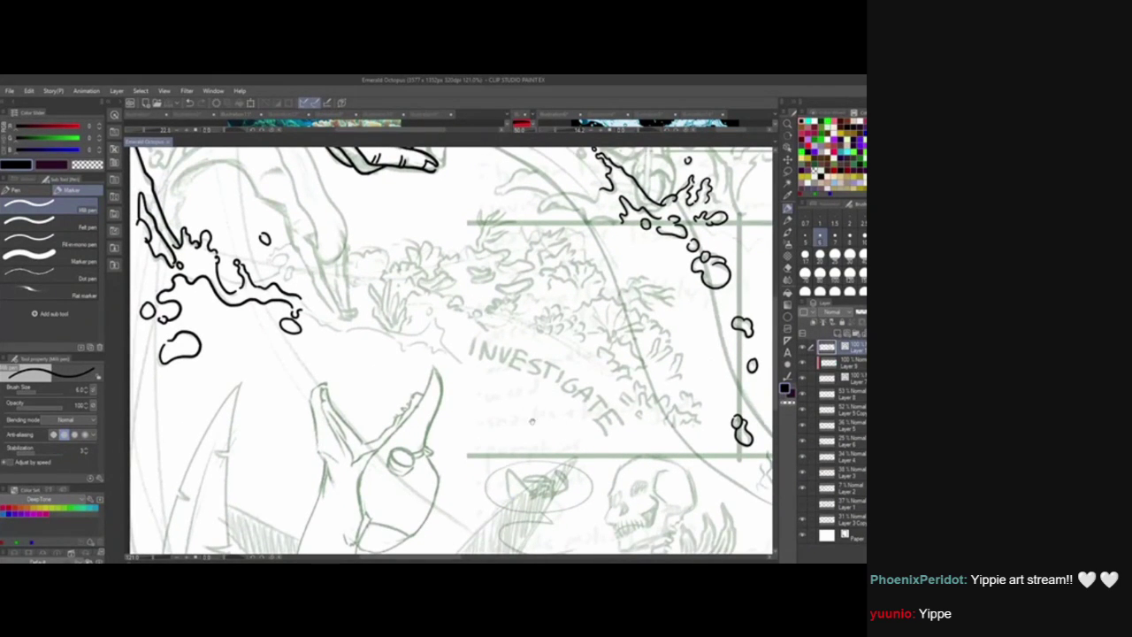
left_click_drag(531, 421, 581, 536)
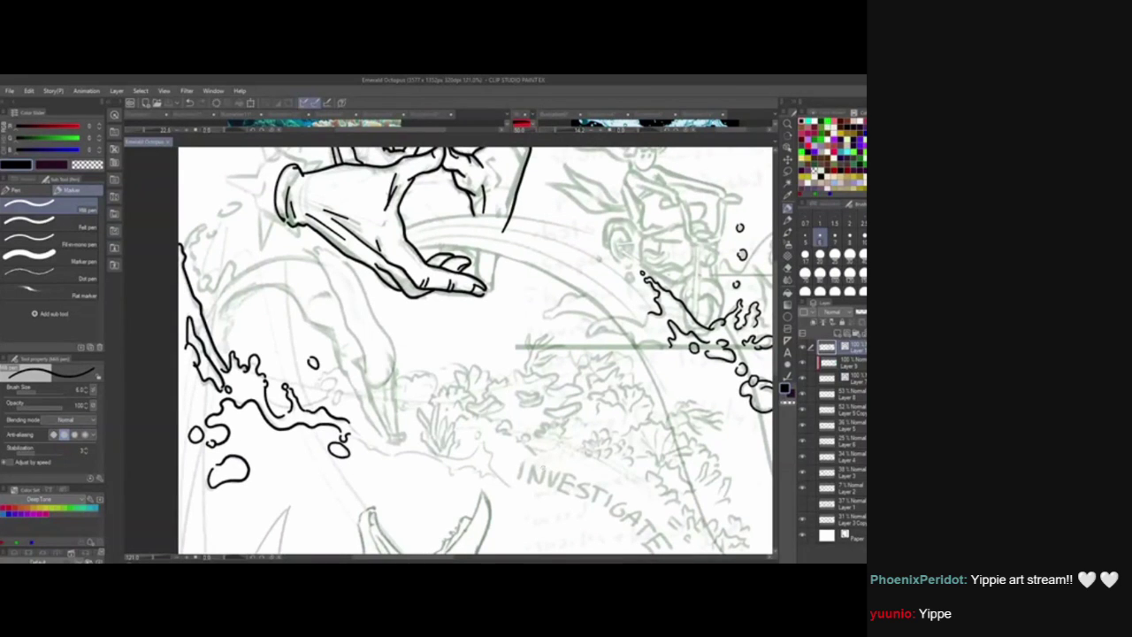
left_click_drag(522, 462, 558, 563)
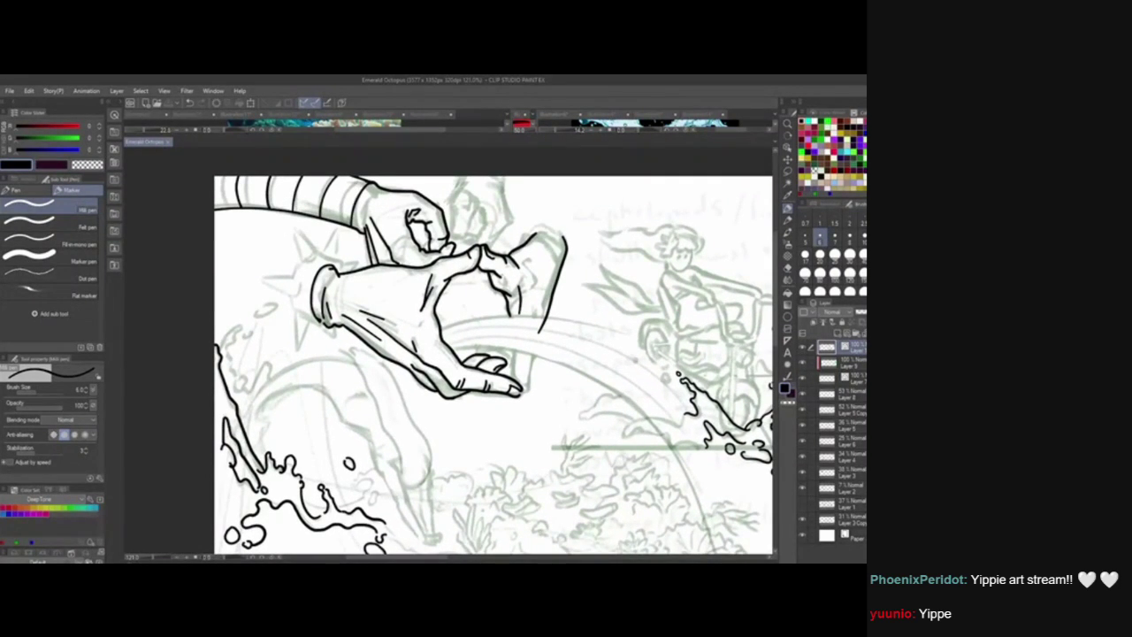
scroll(560, 448, "up", 1)
mouse_move(352, 459)
left_mouse_down()
mouse_move(444, 458)
mouse_move(410, 393)
mouse_move(427, 454)
mouse_move(402, 395)
left_mouse_up()
key("ctrl+z")
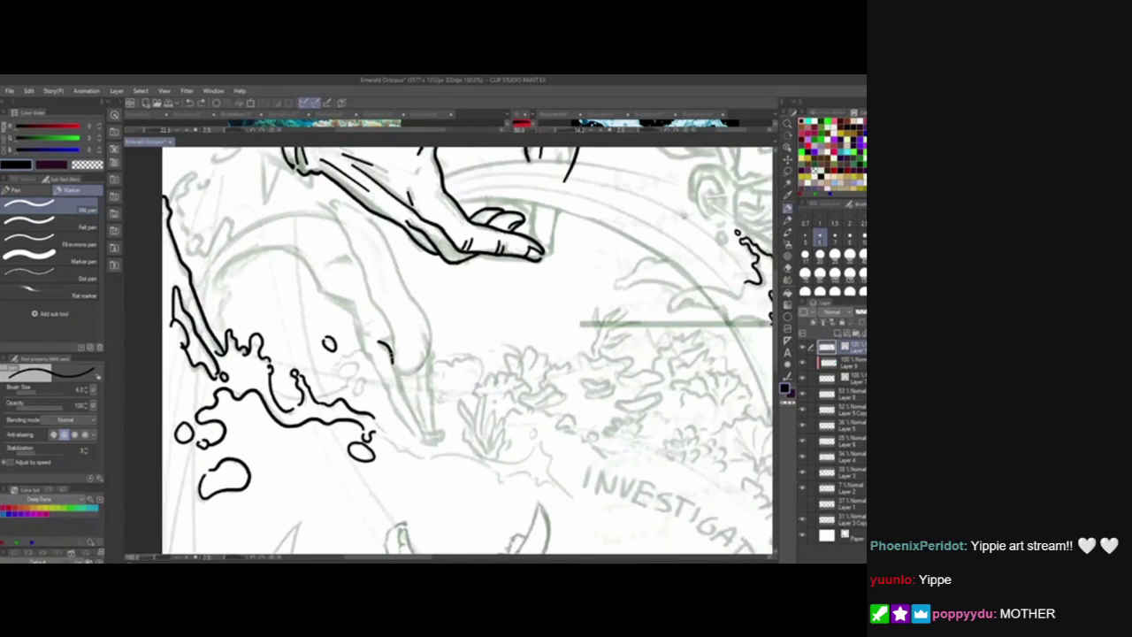
left_click_drag(390, 350, 425, 434)
left_click_drag(388, 386, 420, 443)
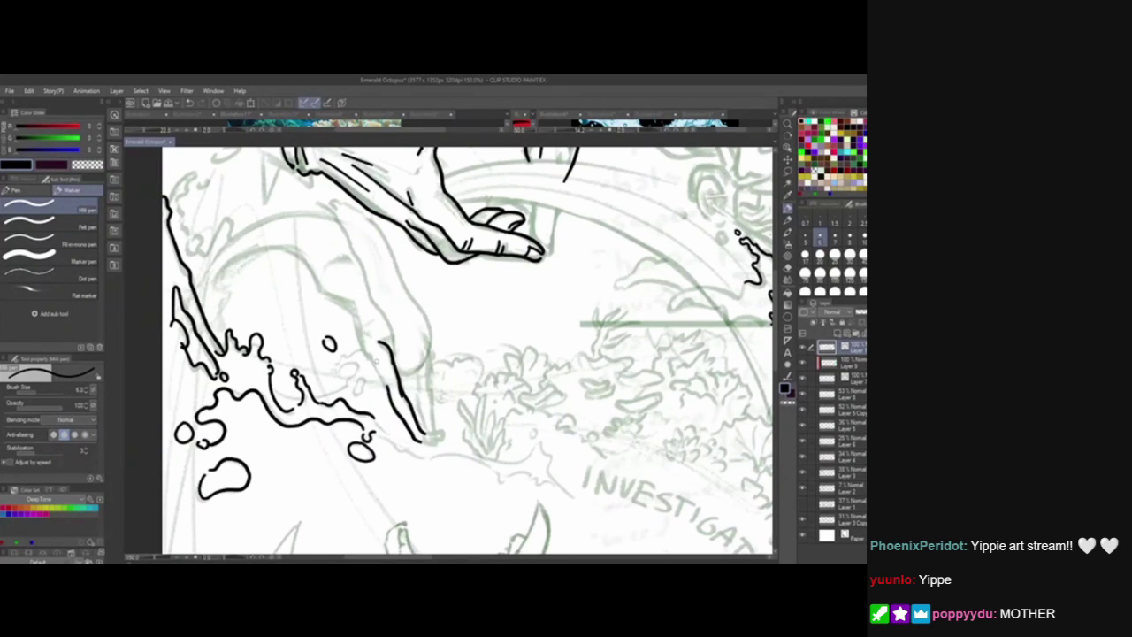
Extend the limb's inner contour upward from its tapering end toward the arch.
left_click_drag(370, 355, 387, 387)
left_click_drag(351, 306, 375, 371)
left_click_drag(469, 497, 453, 522)
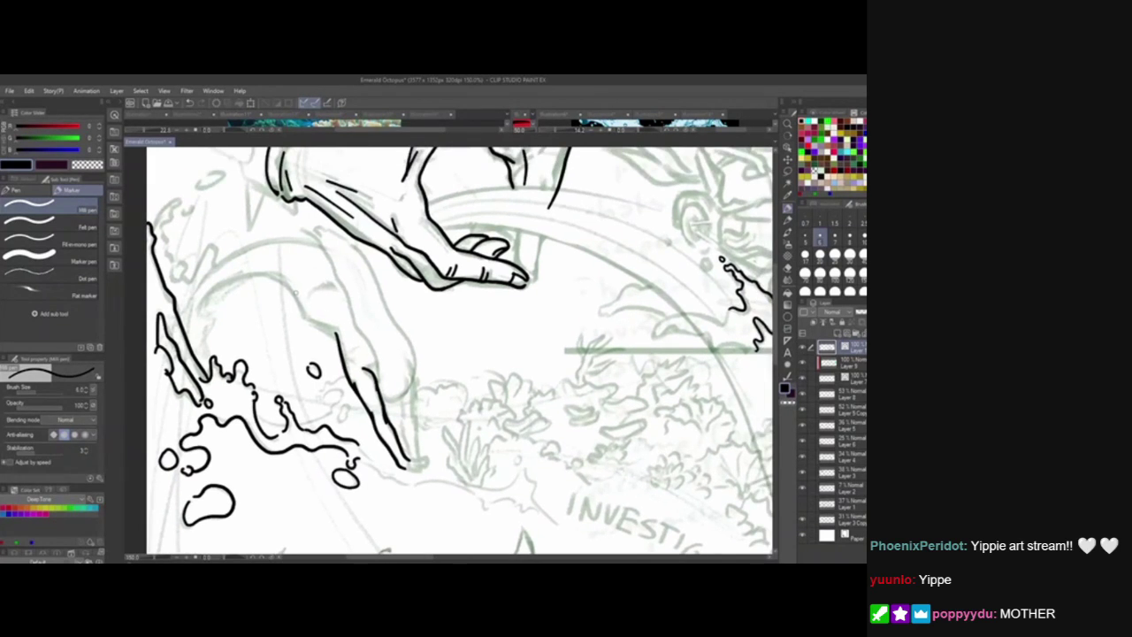
left_click_drag(291, 288, 340, 343)
Ink the limb's inner arch as one smooth curve joined to the lower contour, with drips at its left end.
left_click_drag(468, 493, 489, 511)
left_click_drag(449, 432, 465, 454)
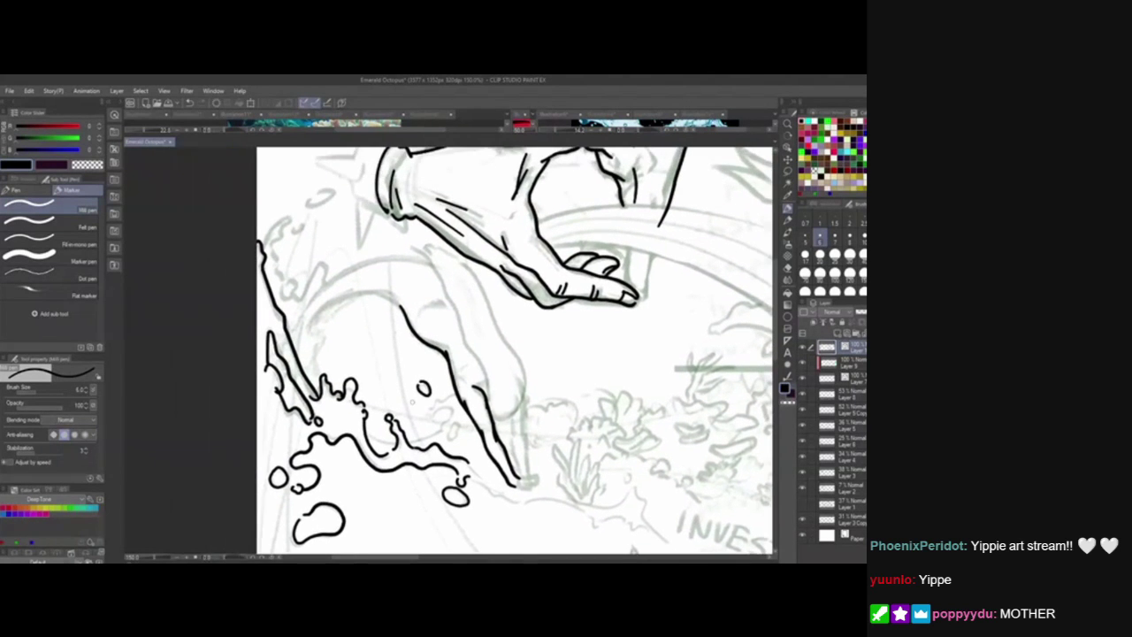
mouse_move(310, 326)
left_mouse_down()
mouse_move(352, 296)
mouse_move(430, 332)
left_mouse_up()
key("ctrl+z")
left_click_drag(309, 327, 435, 339)
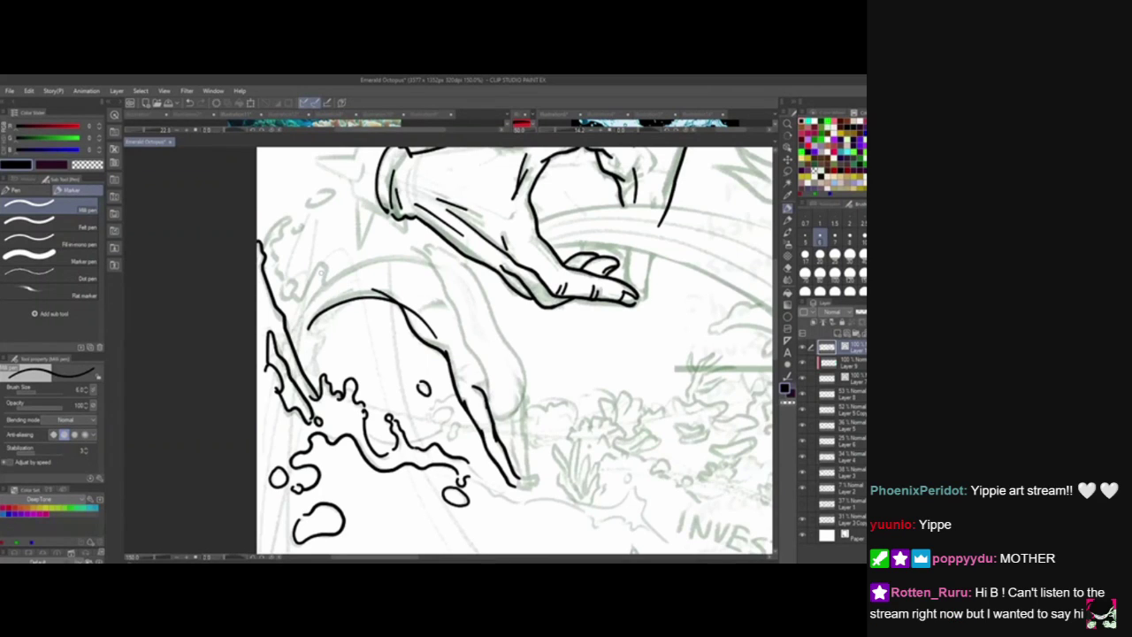
mouse_move(388, 288)
left_mouse_down()
mouse_move(379, 300)
mouse_move(415, 323)
left_mouse_up()
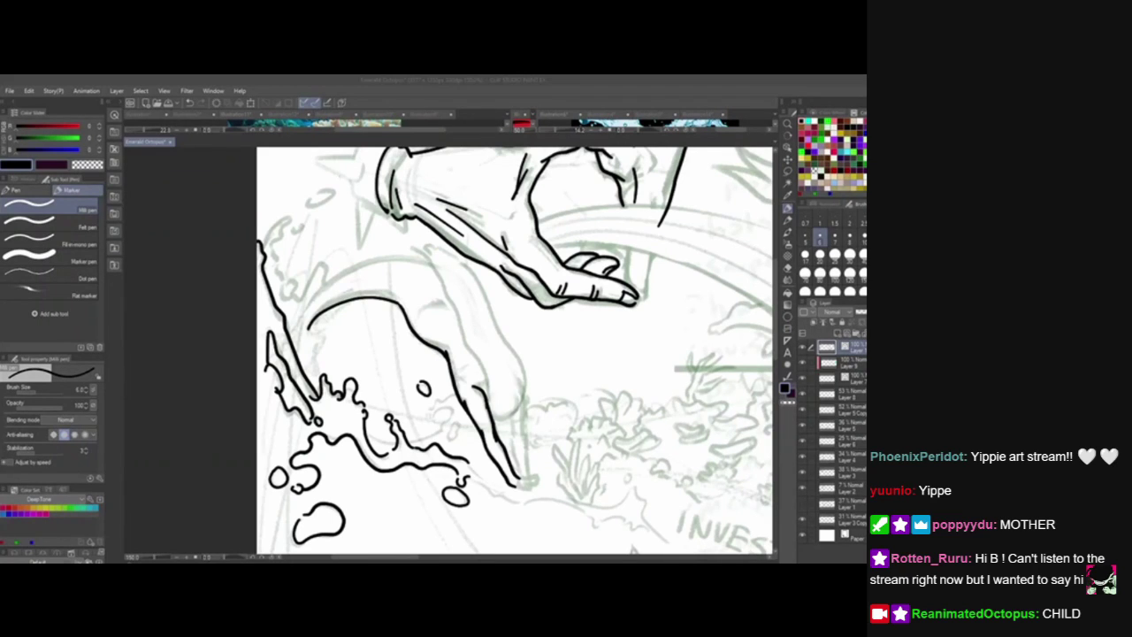
left_click(379, 324)
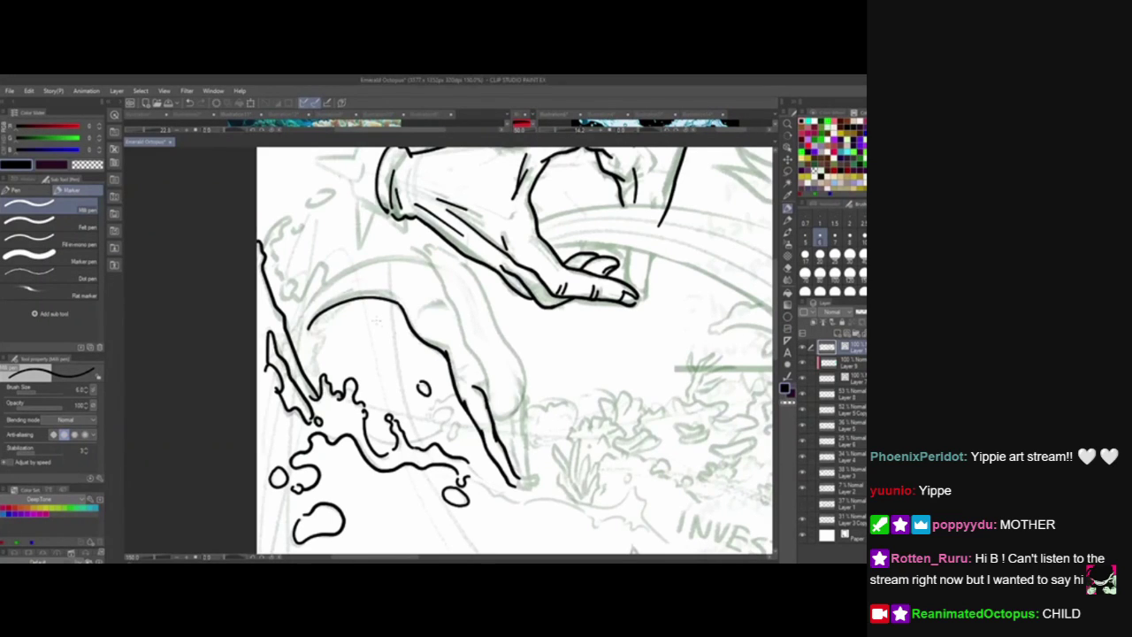
key("ctrl+z")
mouse_move(307, 332)
left_mouse_down()
mouse_move(317, 312)
mouse_move(399, 303)
left_mouse_up()
key("ctrl+z")
mouse_move(307, 332)
left_mouse_down()
mouse_move(322, 306)
mouse_move(410, 313)
left_mouse_up()
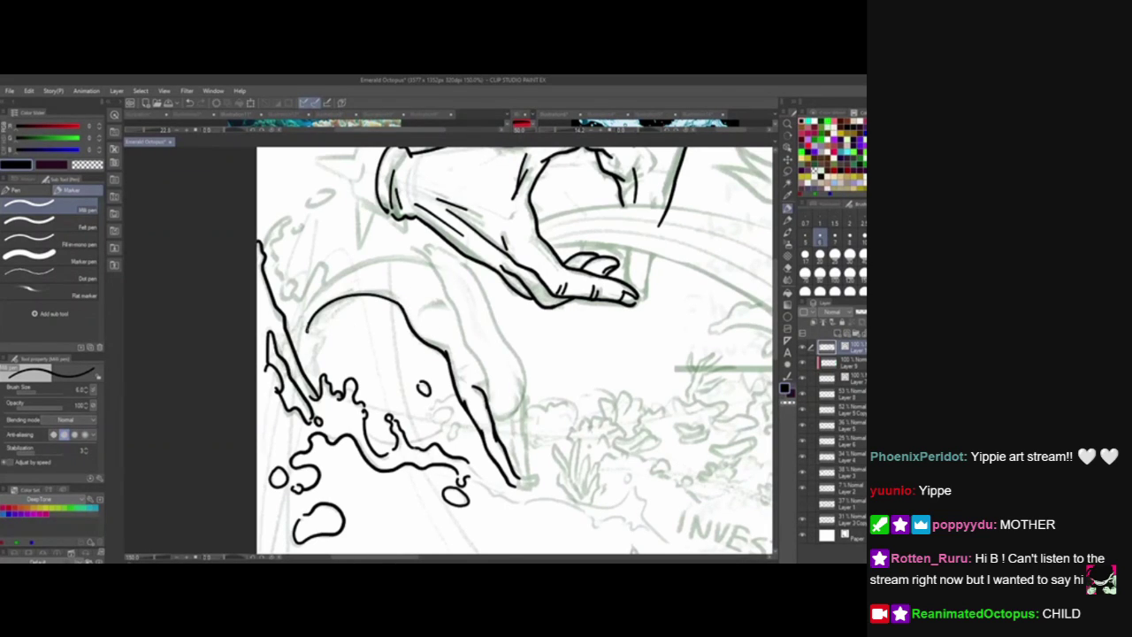
mouse_move(308, 324)
left_mouse_down()
mouse_move(312, 377)
mouse_move(311, 345)
left_mouse_up()
key("ctrl+z")
Ink the looping splash outline and small droplet above the arch's left end, near the page's edge.
left_click_drag(316, 248, 244, 248)
left_click_drag(292, 292, 371, 312)
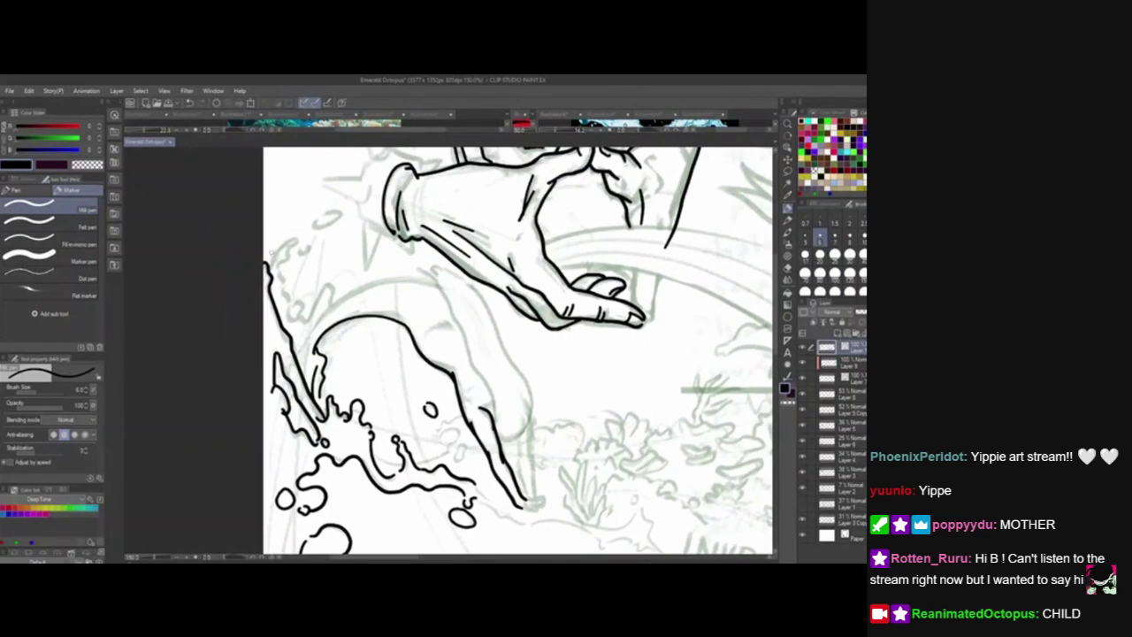
mouse_move(270, 265)
left_mouse_down()
mouse_move(304, 234)
mouse_move(280, 280)
mouse_move(305, 314)
mouse_move(285, 322)
left_mouse_up()
mouse_move(304, 243)
left_mouse_down()
mouse_move(298, 254)
mouse_move(306, 242)
left_mouse_up()
mouse_move(299, 317)
left_mouse_down()
mouse_move(320, 287)
mouse_move(337, 292)
mouse_move(329, 308)
mouse_move(318, 280)
left_mouse_up()
key("ctrl+z")
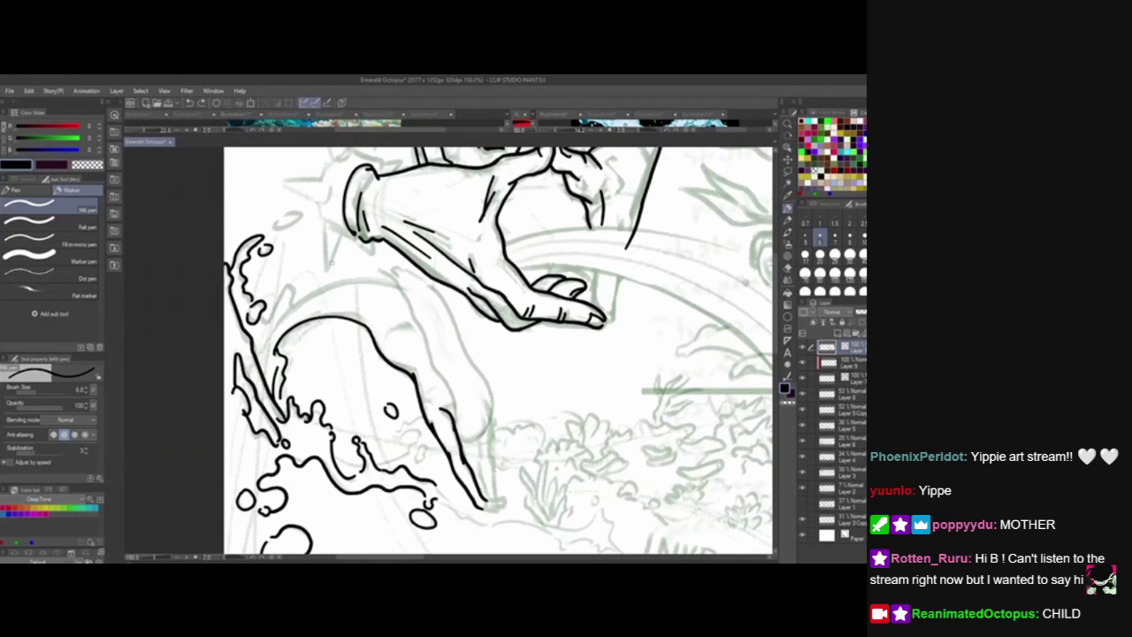
Ink the curved waterline beneath the arch and the small splash shapes beside the limb's inner contour.
left_click_drag(435, 345, 375, 251)
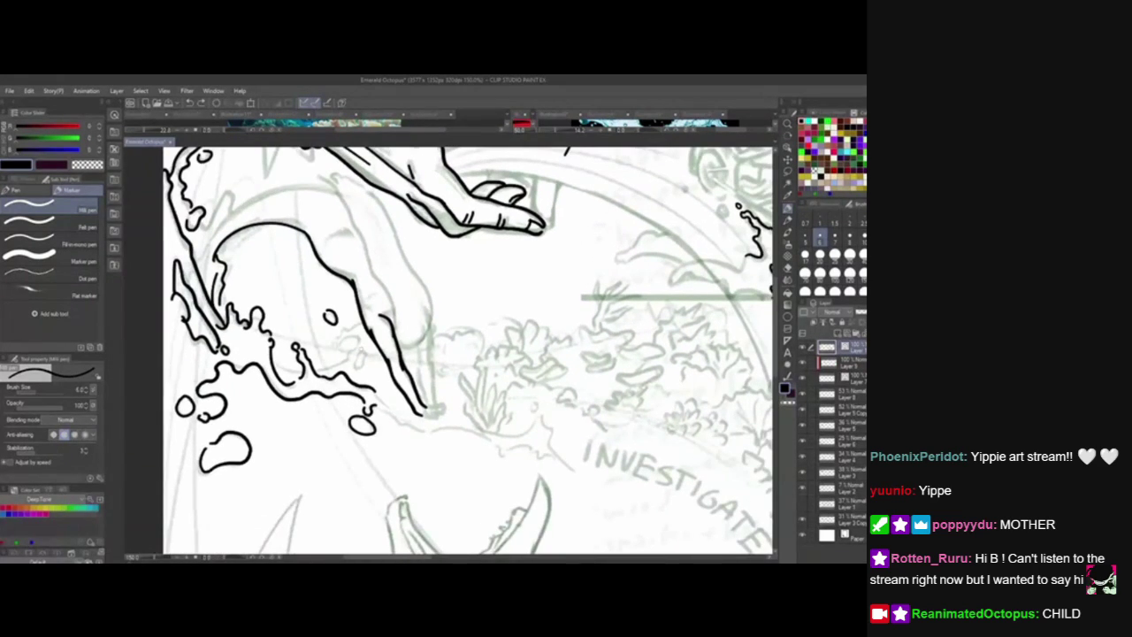
left_click_drag(358, 356, 357, 358)
left_click_drag(269, 363, 350, 355)
mouse_move(352, 335)
left_mouse_down()
mouse_move(341, 349)
mouse_move(357, 343)
mouse_move(343, 336)
mouse_move(337, 349)
mouse_move(333, 336)
mouse_move(372, 319)
left_mouse_up()
key("ctrl+z")
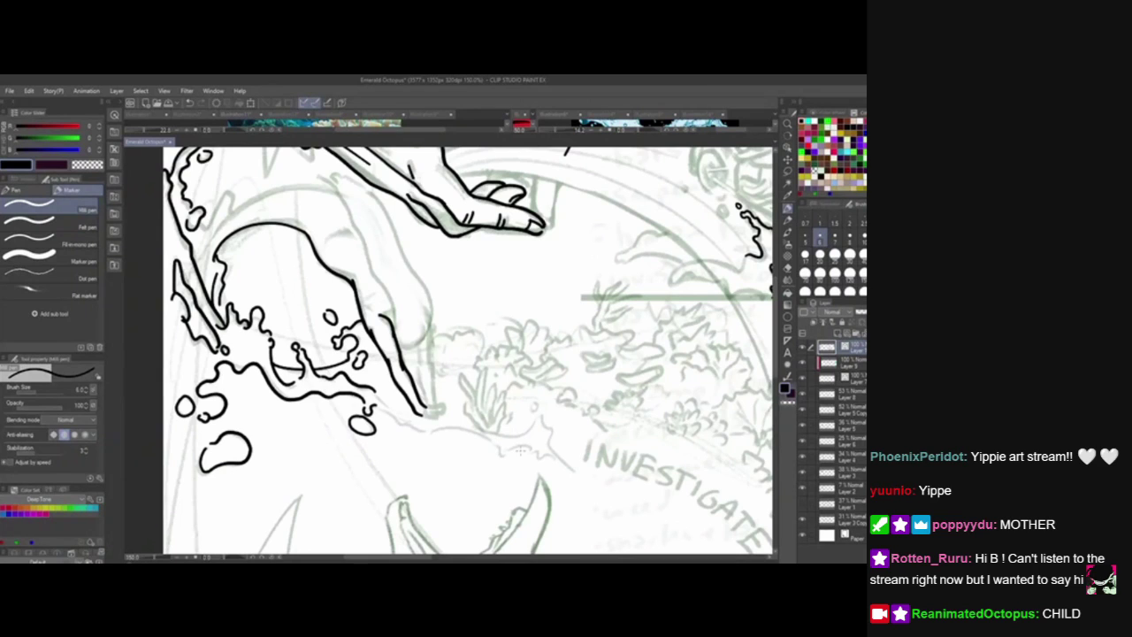
Ink the water's edge from below the limb's tip rightward to the pointed crest near the INVESTIGATE lettering.
left_click_drag(500, 450, 459, 403)
left_click_drag(489, 482, 476, 454)
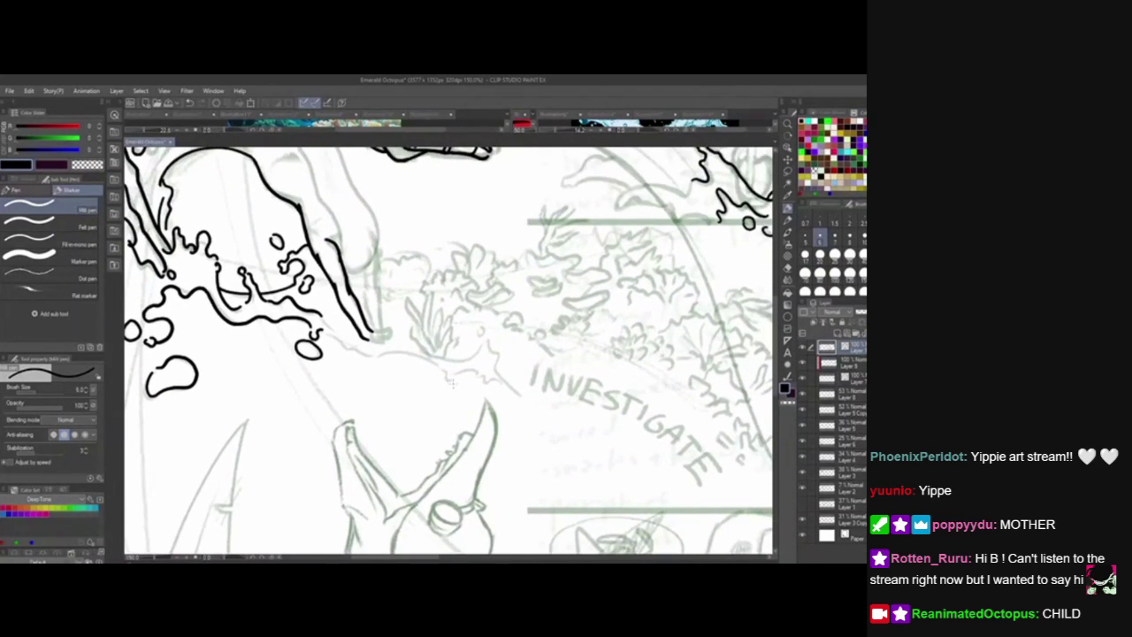
mouse_move(315, 325)
left_mouse_down()
mouse_move(347, 348)
mouse_move(412, 354)
mouse_move(451, 378)
mouse_move(469, 371)
mouse_move(497, 383)
left_mouse_up()
left_click_drag(505, 473, 429, 449)
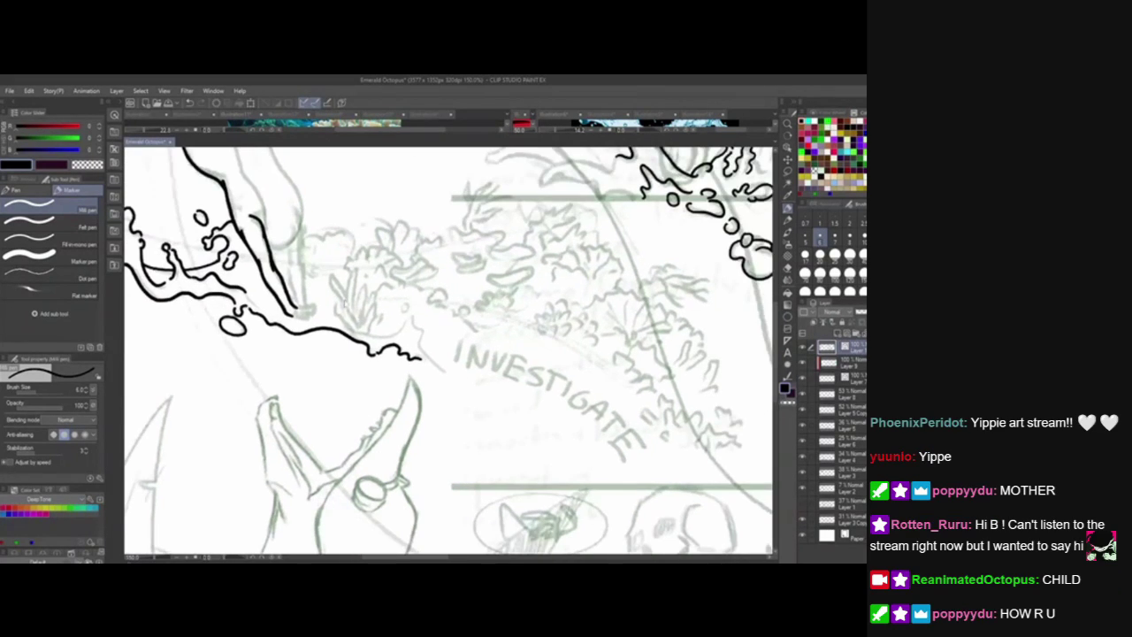
key("ctrl+z")
mouse_move(341, 326)
left_mouse_down()
mouse_move(380, 336)
mouse_move(413, 319)
mouse_move(457, 378)
left_mouse_up()
Redraw the crest's right slope and ink the ragged drips and droplet under the crest.
left_click_drag(488, 461, 457, 452)
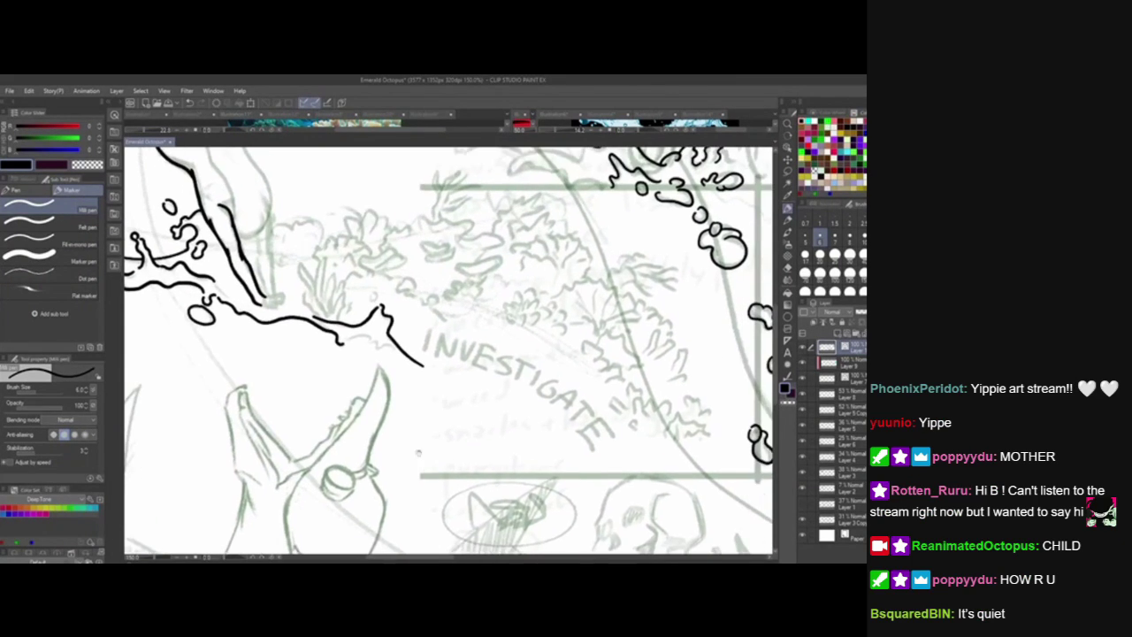
key("ctrl+z")
mouse_move(383, 306)
left_mouse_down()
mouse_move(395, 341)
mouse_move(421, 361)
left_mouse_up()
mouse_move(347, 338)
left_mouse_down()
mouse_move(382, 342)
mouse_move(373, 325)
mouse_move(381, 347)
mouse_move(368, 354)
mouse_move(345, 342)
left_mouse_up()
key("ctrl+z")
key("ctrl+z")
key("ctrl+z")
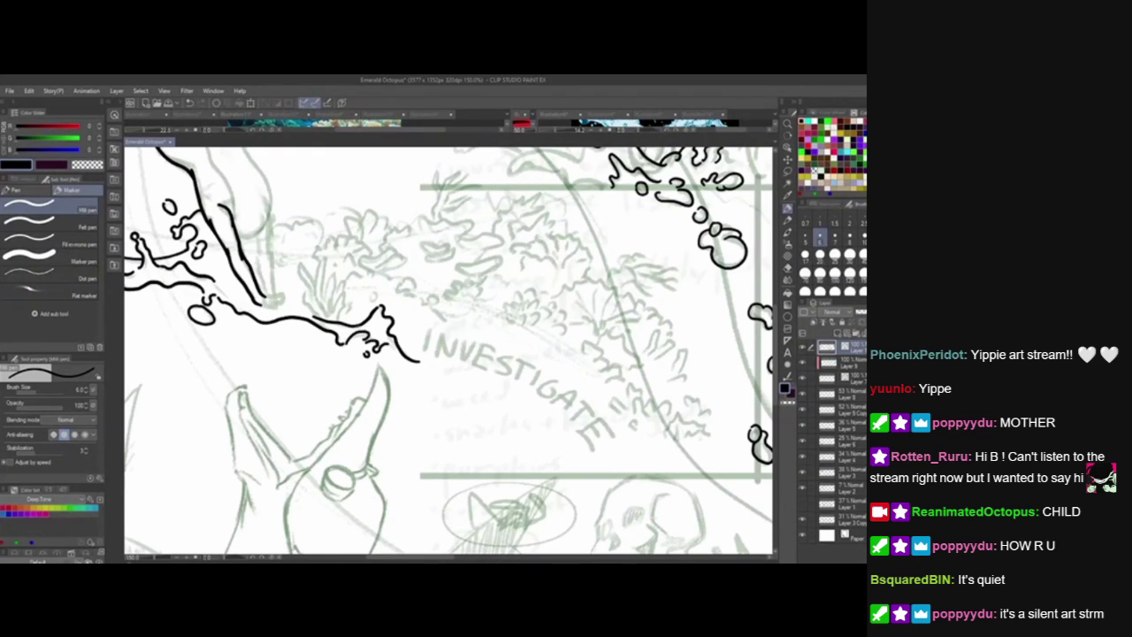
key("ctrl+z")
left_click_drag(346, 342, 371, 331)
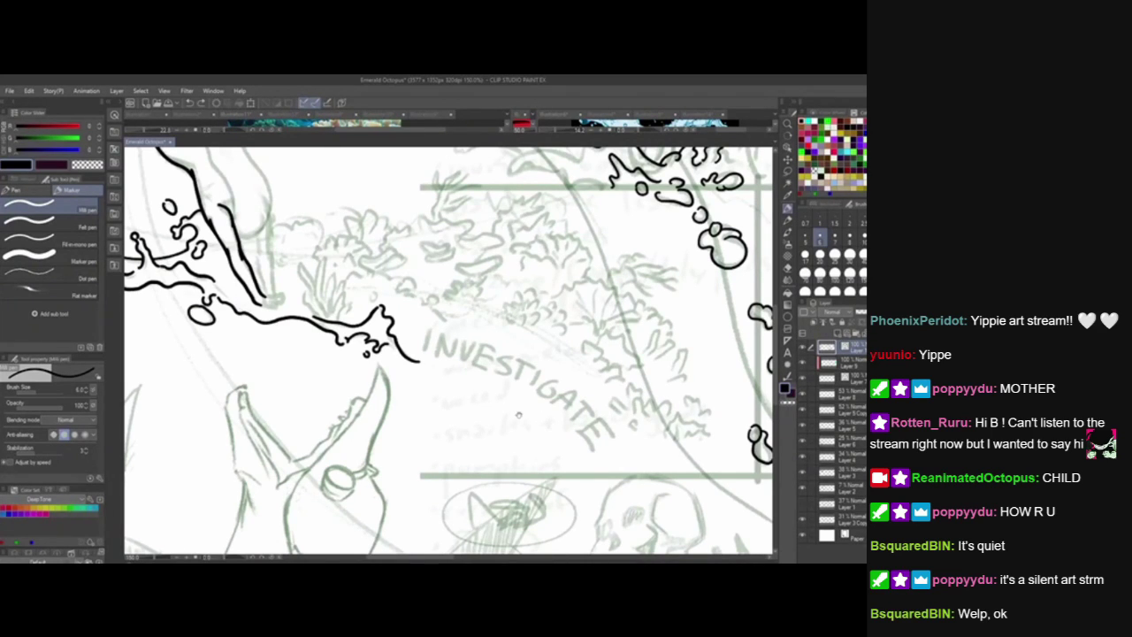
Ink the spiky underwater plant standing on the water's edge to the right of the limb's tip.
mouse_move(516, 435)
left_mouse_down()
mouse_move(586, 463)
mouse_move(606, 497)
left_mouse_up()
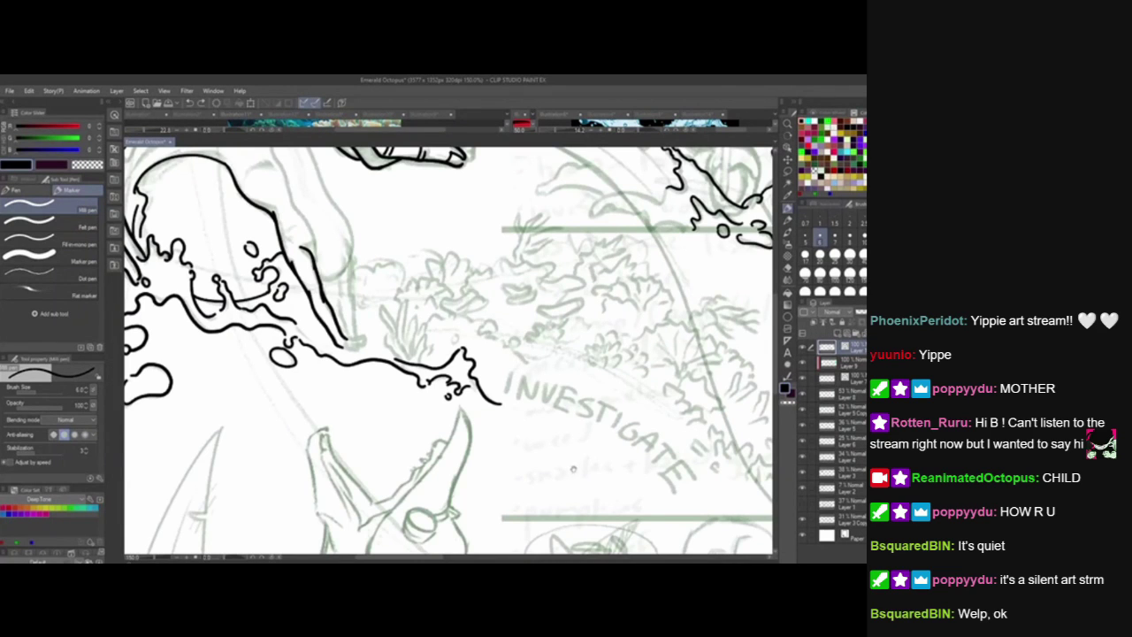
mouse_move(592, 485)
left_mouse_down()
mouse_move(509, 457)
mouse_move(531, 477)
mouse_move(513, 461)
left_mouse_up()
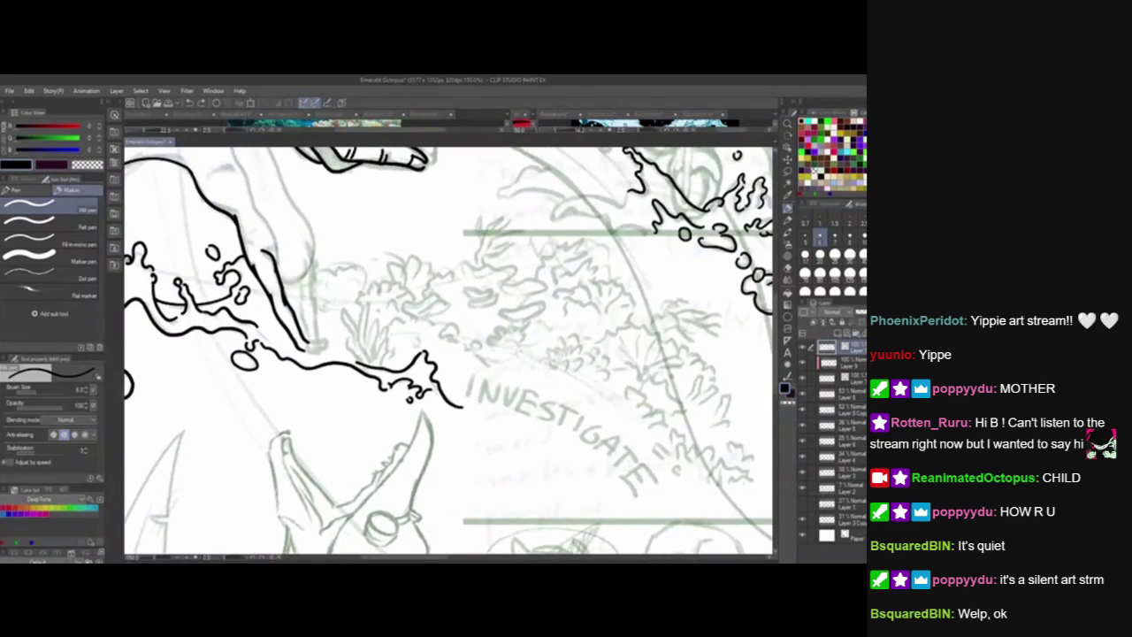
mouse_move(363, 364)
left_mouse_down()
mouse_move(348, 334)
mouse_move(371, 364)
left_mouse_up()
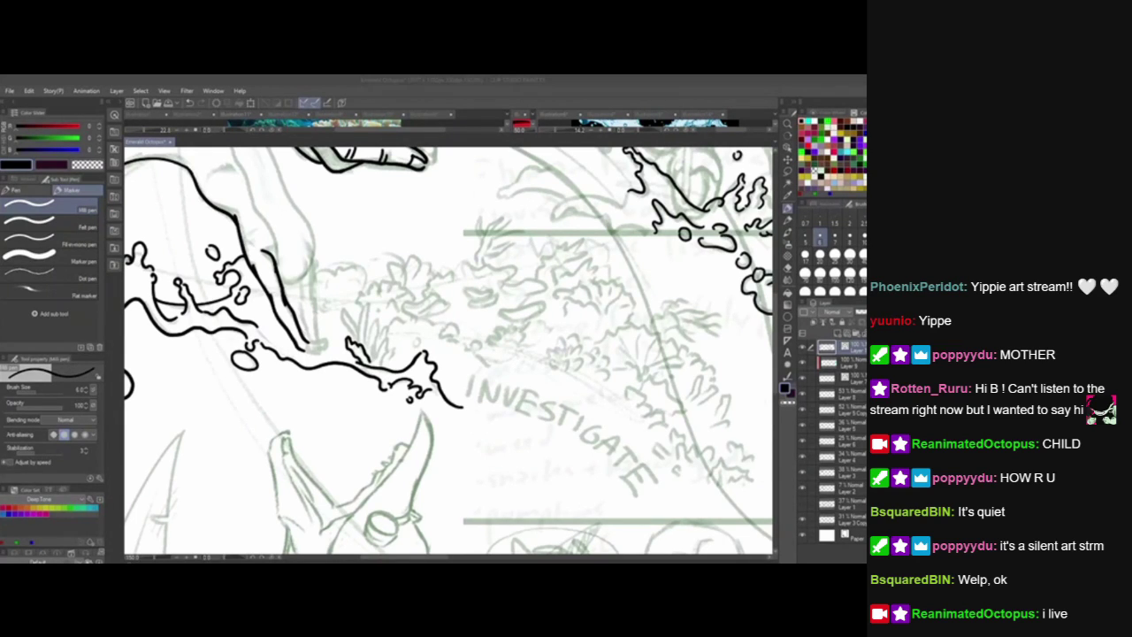
left_click(372, 351)
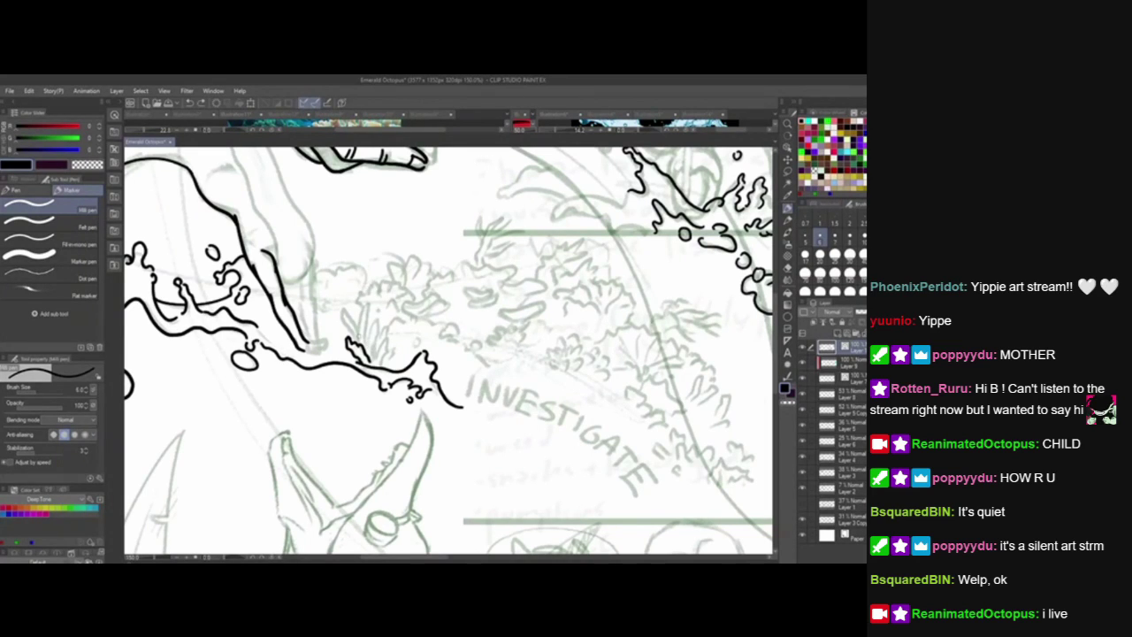
mouse_move(356, 347)
left_mouse_down()
mouse_move(366, 305)
mouse_move(365, 350)
mouse_move(341, 308)
mouse_move(361, 332)
mouse_move(380, 320)
mouse_move(373, 358)
mouse_move(389, 334)
mouse_move(381, 371)
mouse_move(379, 338)
mouse_move(389, 334)
left_mouse_up()
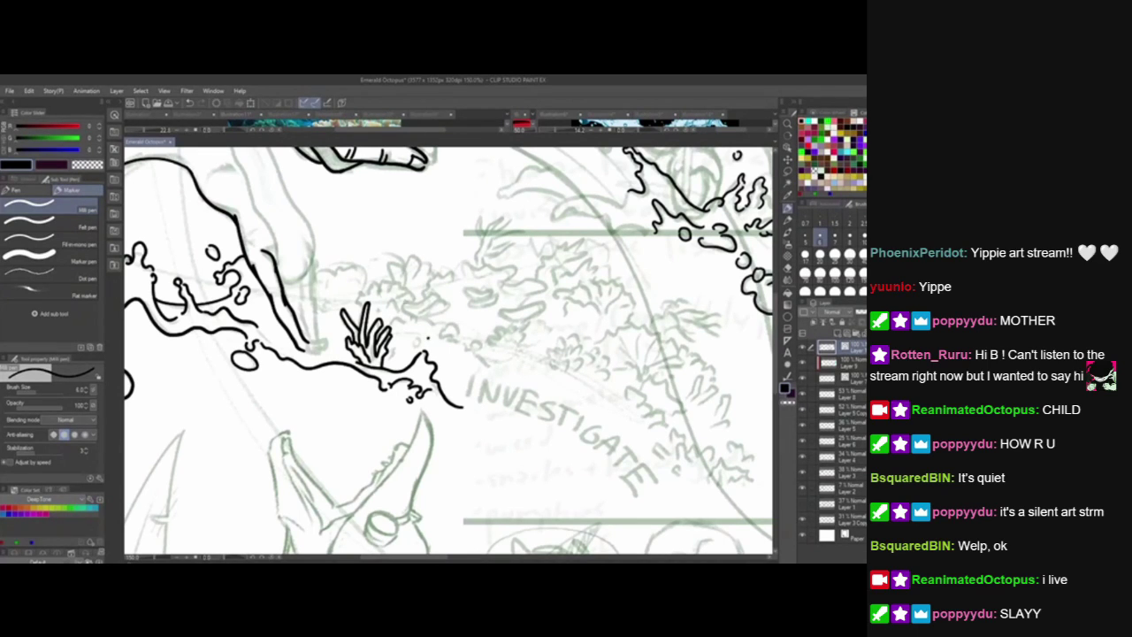
Replace the stray dot above the crest with a small droplet and finish the spiky plant's base.
key("ctrl+z")
left_click_drag(417, 336, 420, 339)
mouse_move(387, 368)
left_mouse_down()
mouse_move(396, 340)
mouse_move(385, 348)
left_mouse_up()
Ink a flat rock, the bumpy coral edge above it and two small rocks to the right of the spiky plant.
left_click_drag(501, 481, 442, 483)
mouse_move(341, 301)
left_mouse_down()
mouse_move(377, 296)
mouse_move(366, 310)
mouse_move(379, 300)
mouse_move(391, 309)
mouse_move(358, 318)
mouse_move(386, 311)
left_mouse_up()
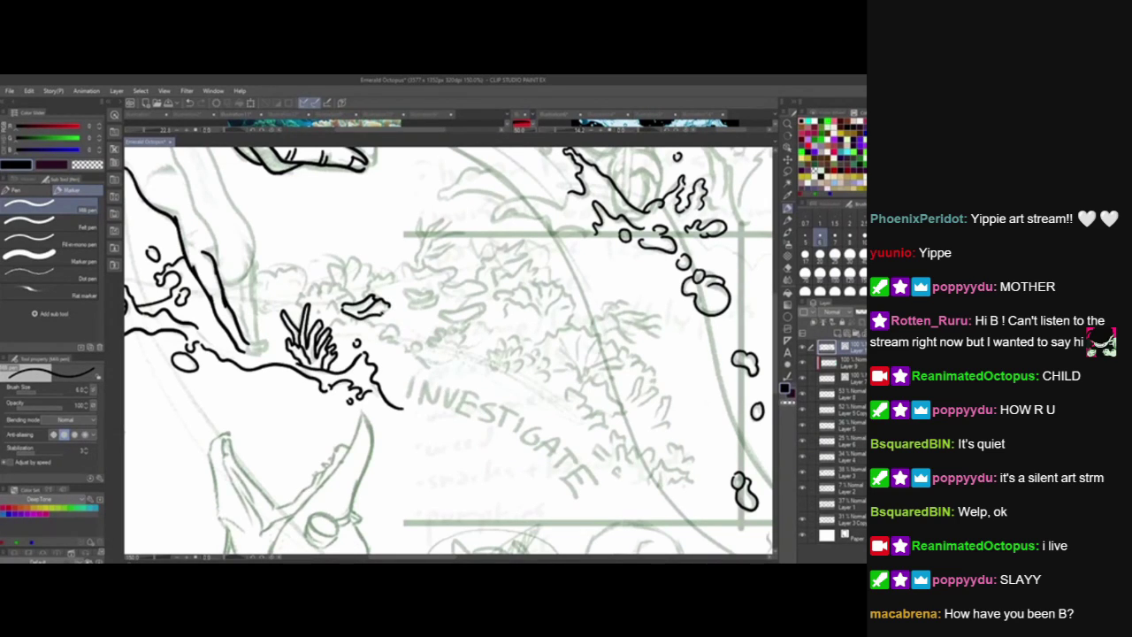
left_click_drag(467, 412, 474, 430)
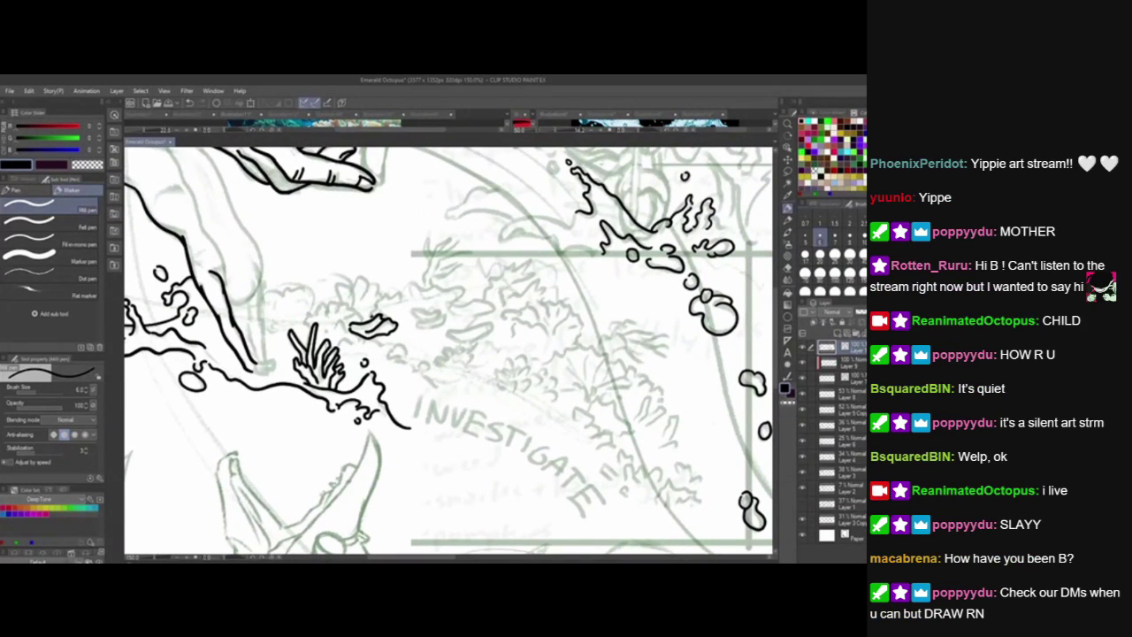
left_click_drag(368, 317, 420, 284)
left_click_drag(431, 453, 404, 454)
mouse_move(382, 311)
left_mouse_down()
mouse_move(412, 314)
mouse_move(384, 324)
mouse_move(407, 324)
mouse_move(397, 330)
mouse_move(420, 320)
left_mouse_up()
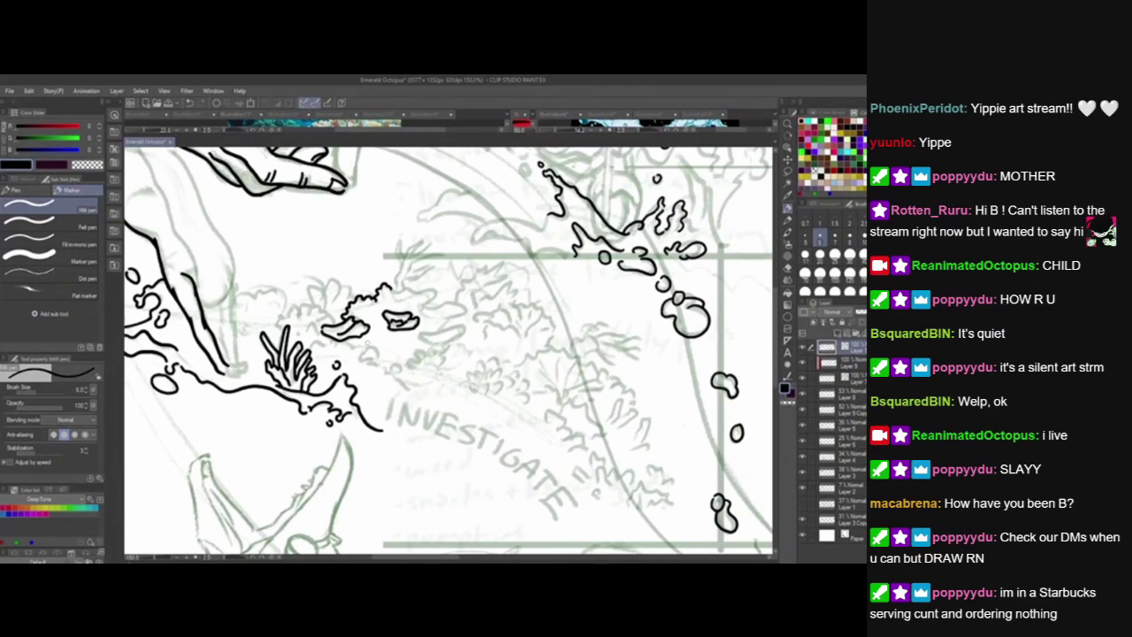
mouse_move(365, 353)
left_mouse_down()
mouse_move(377, 351)
mouse_move(363, 363)
mouse_move(358, 353)
mouse_move(372, 352)
mouse_move(384, 366)
left_mouse_up()
left_click_drag(433, 475, 421, 464)
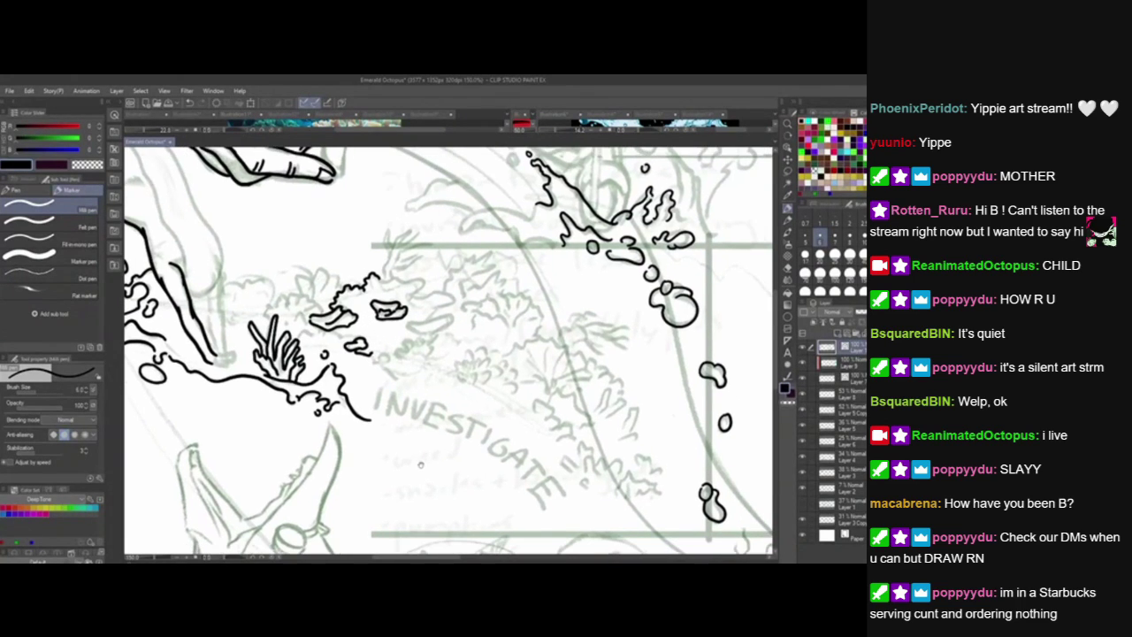
Ink the overlapping flat rock shelves at the coral cluster's right end and the bumpy coral edge joining them.
mouse_move(405, 328)
left_mouse_down()
mouse_move(451, 315)
mouse_move(425, 337)
left_mouse_up()
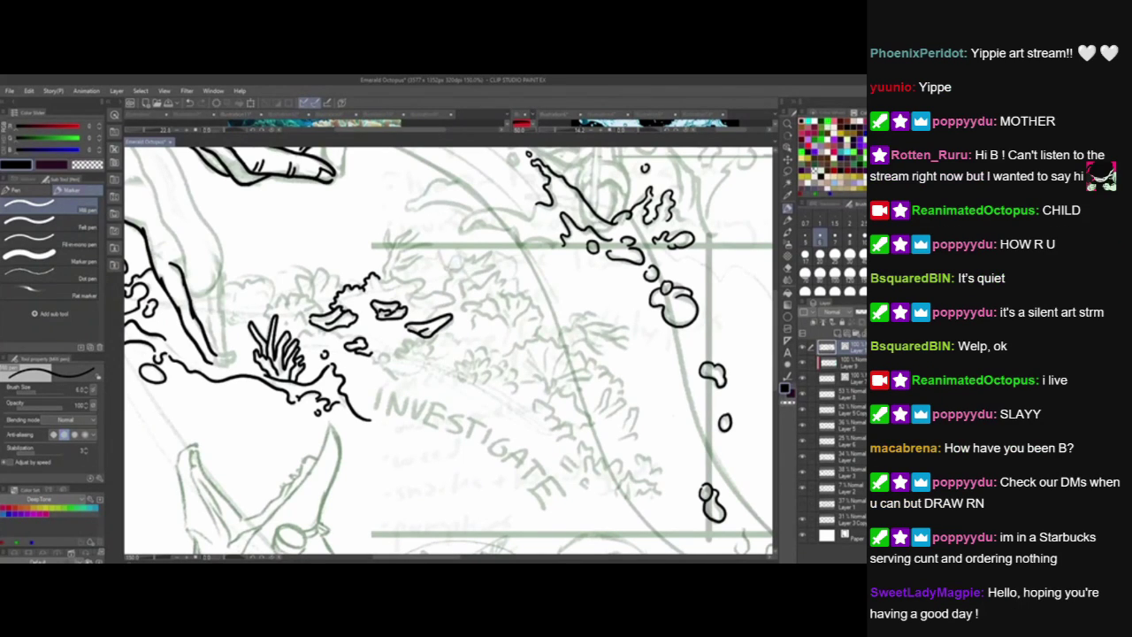
mouse_move(408, 305)
left_mouse_down()
mouse_move(439, 290)
mouse_move(455, 300)
mouse_move(427, 317)
mouse_move(414, 310)
mouse_move(431, 321)
left_mouse_up()
left_click_drag(408, 400, 428, 439)
mouse_move(416, 329)
left_mouse_down()
mouse_move(444, 314)
mouse_move(448, 326)
mouse_move(426, 336)
mouse_move(398, 318)
mouse_move(429, 322)
left_mouse_up()
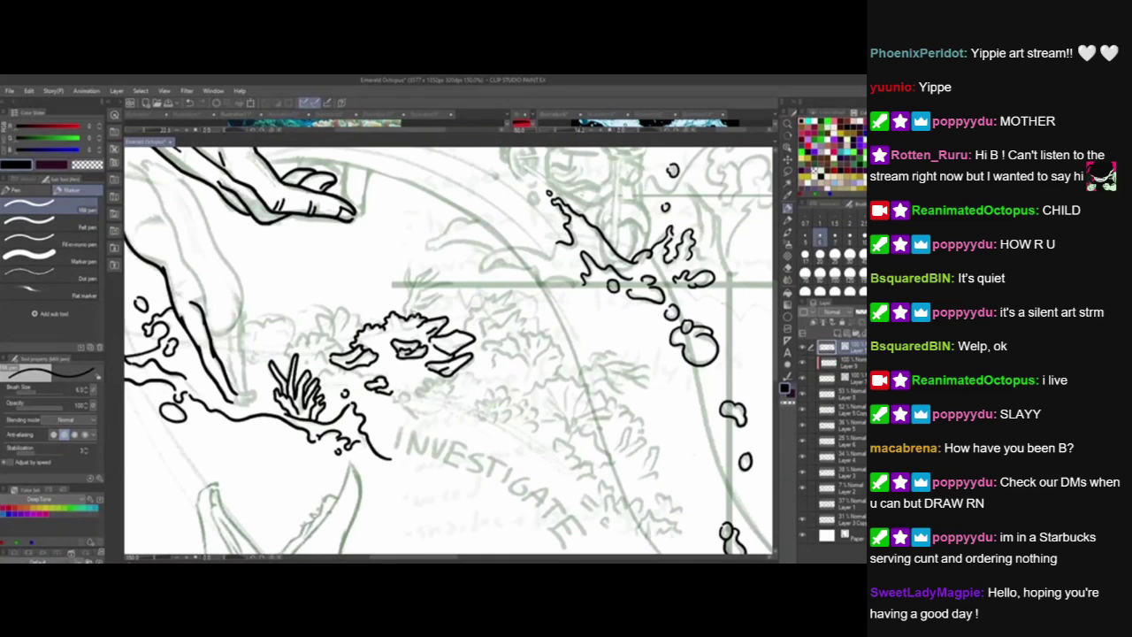
left_click_drag(405, 326, 428, 338)
left_click_drag(551, 499, 568, 475)
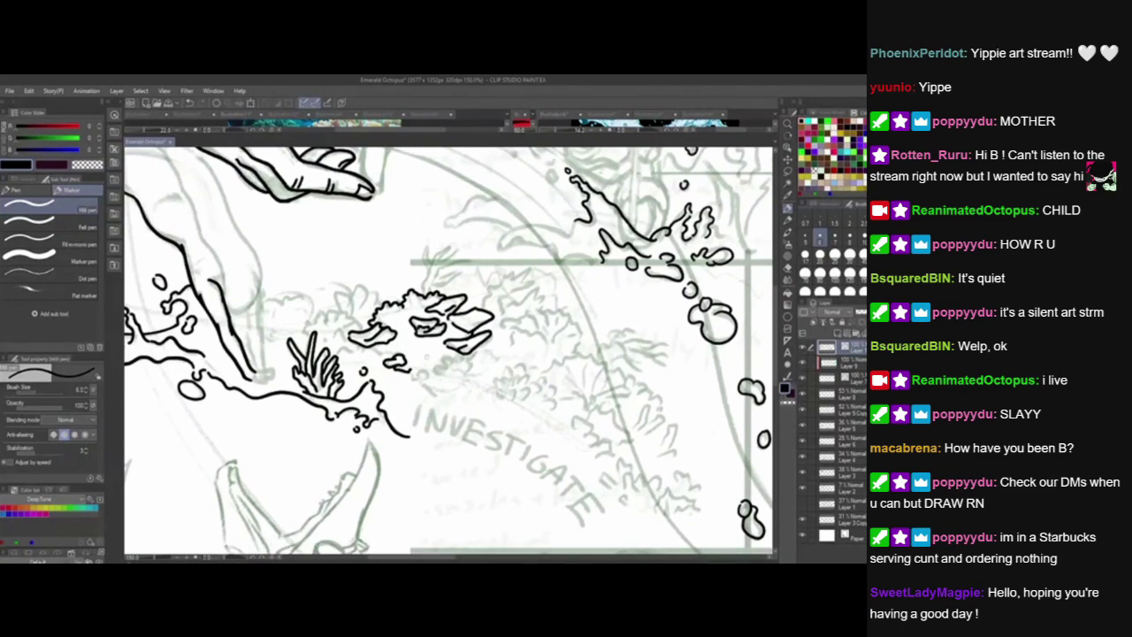
left_click_drag(574, 417, 545, 397)
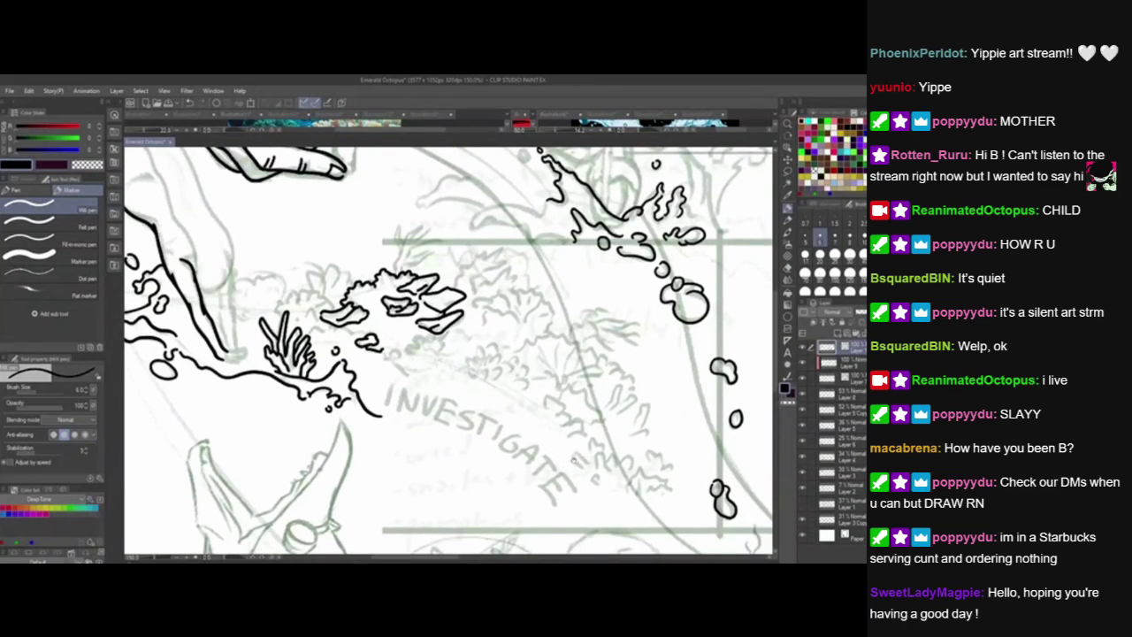
left_click_drag(572, 463, 594, 472)
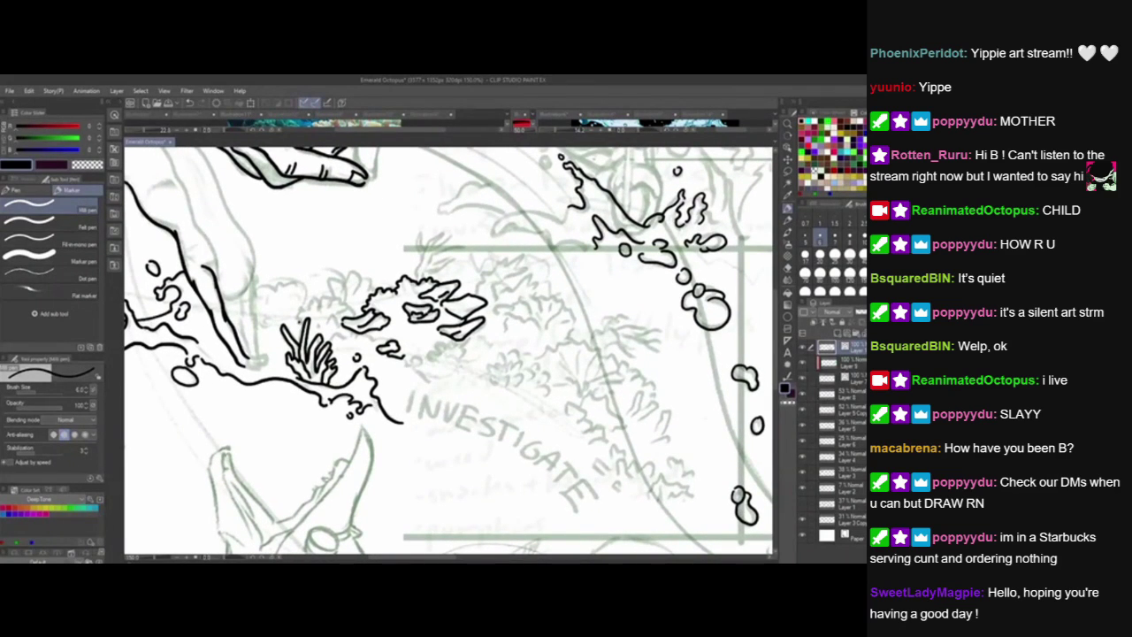
Ink the scalloped coral outline behind the spiky plant, joining it to the nearest flat rock.
mouse_move(302, 322)
left_mouse_down()
mouse_move(291, 338)
mouse_move(301, 313)
mouse_move(324, 298)
mouse_move(342, 306)
mouse_move(336, 321)
mouse_move(359, 317)
left_mouse_up()
key("ctrl+z")
key("ctrl+z")
key("ctrl+z")
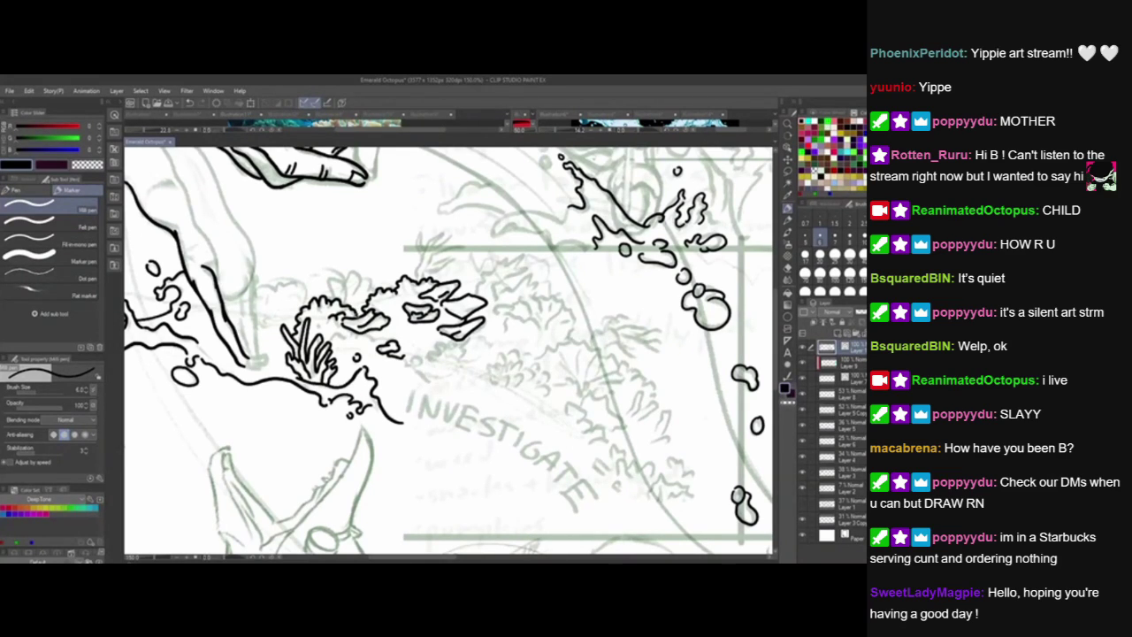
Ink the small rounded end of the arched limb's tip, redrawing the stroke until it fits the sketch.
mouse_move(425, 354)
left_mouse_down()
mouse_move(495, 342)
mouse_move(535, 371)
left_mouse_up()
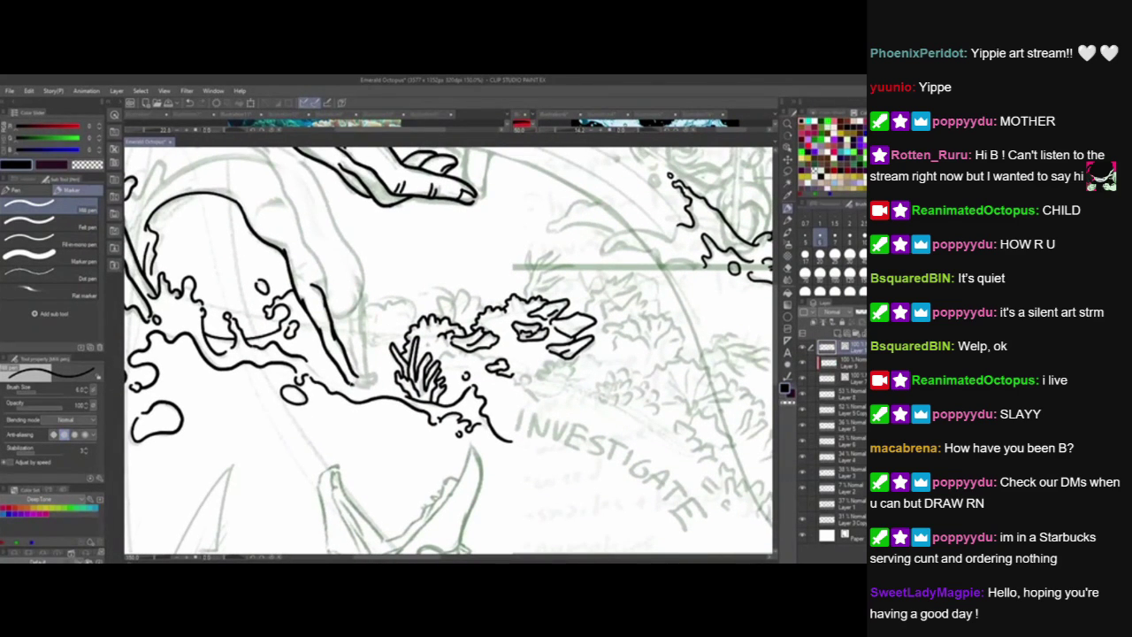
mouse_move(359, 379)
left_mouse_down()
mouse_move(375, 376)
mouse_move(359, 387)
left_mouse_up()
left_click_drag(359, 387, 368, 392)
key("ctrl+z")
key("ctrl+z")
left_click_drag(354, 385, 370, 388)
key("ctrl+z")
key("ctrl+z")
Ink the limb's inner line, bulging outer contour and rounded underside, starting from the small shape beneath the hand.
left_click_drag(375, 379, 430, 460)
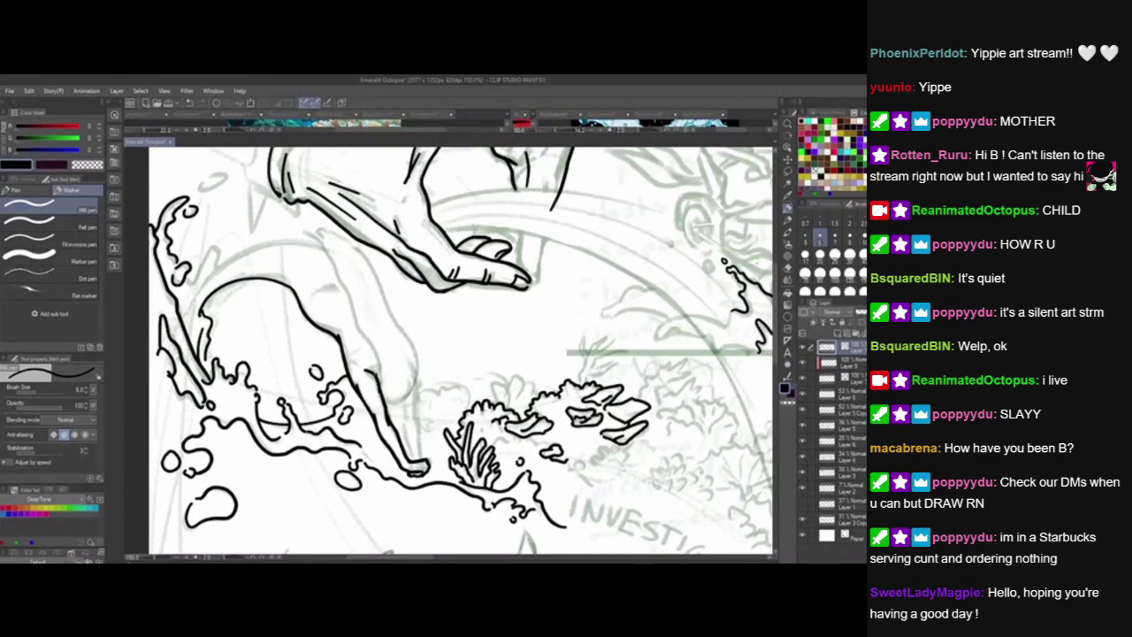
mouse_move(378, 377)
left_mouse_down()
mouse_move(329, 260)
mouse_move(303, 232)
mouse_move(339, 234)
left_mouse_up()
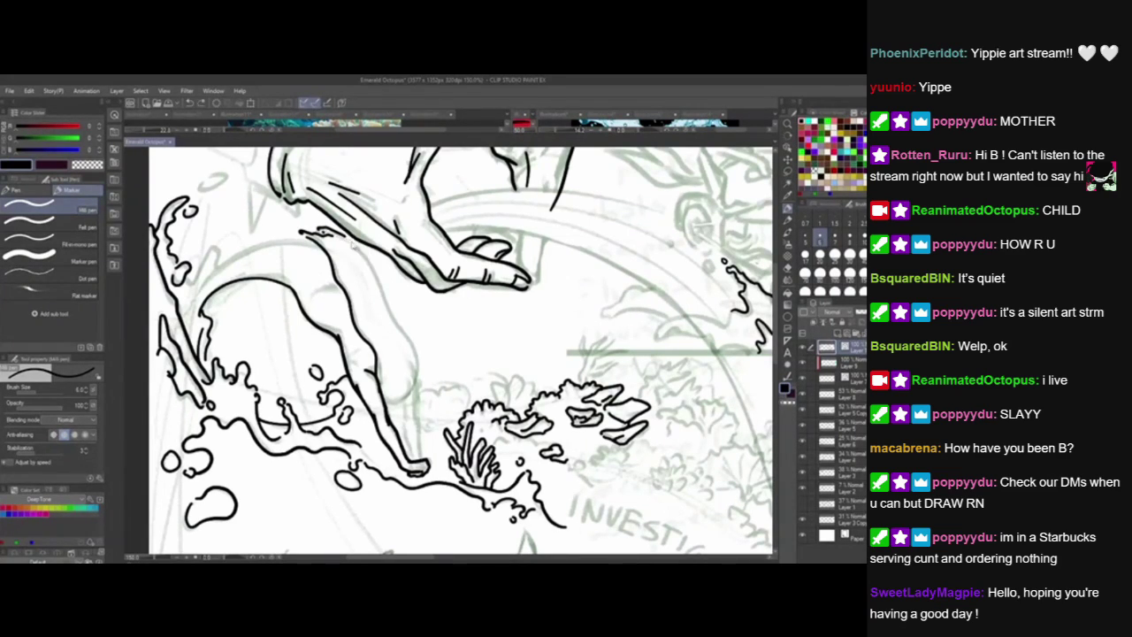
mouse_move(348, 237)
left_mouse_down()
mouse_move(379, 276)
mouse_move(417, 387)
left_mouse_up()
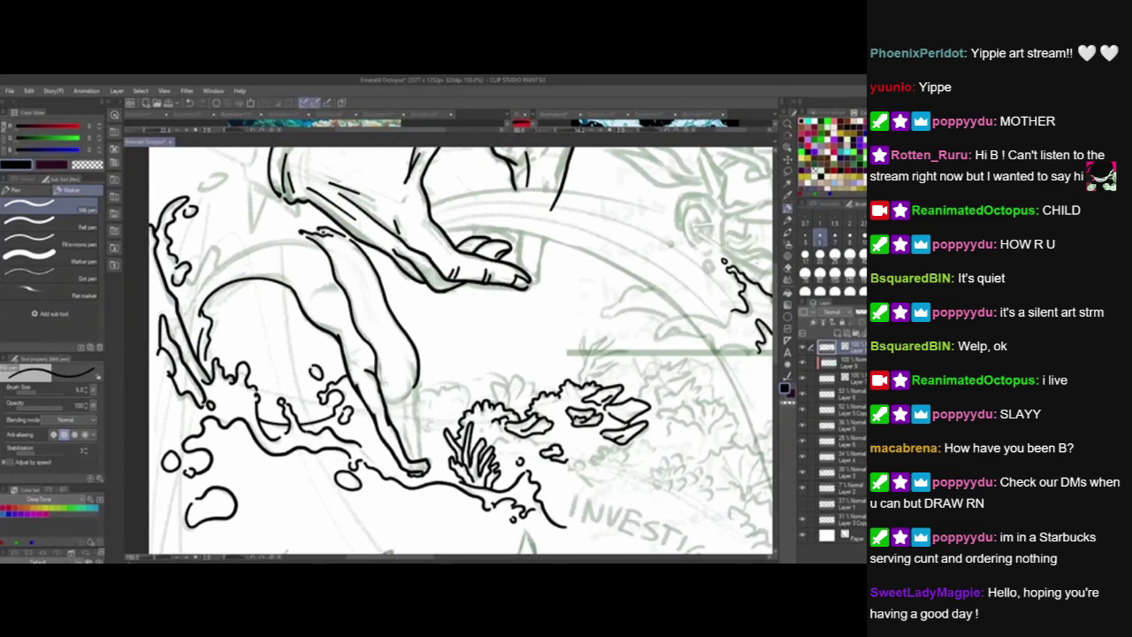
mouse_move(382, 404)
left_mouse_down()
mouse_move(420, 375)
mouse_move(425, 346)
left_mouse_up()
key("ctrl+z")
key("ctrl+z")
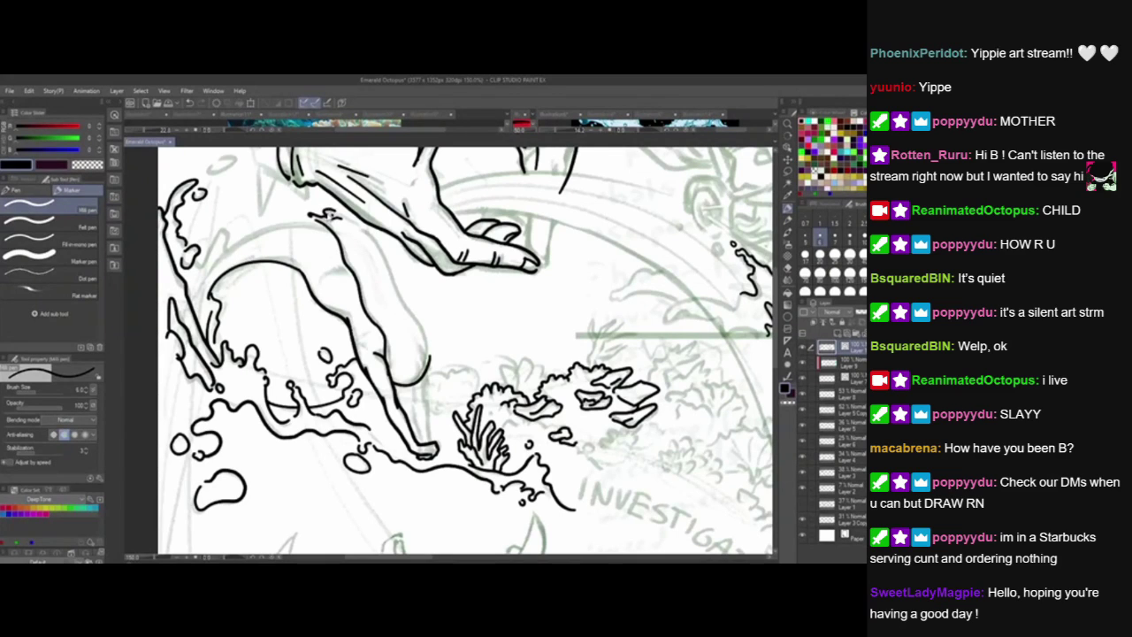
mouse_move(323, 212)
left_mouse_down()
mouse_move(370, 233)
mouse_move(430, 350)
left_mouse_up()
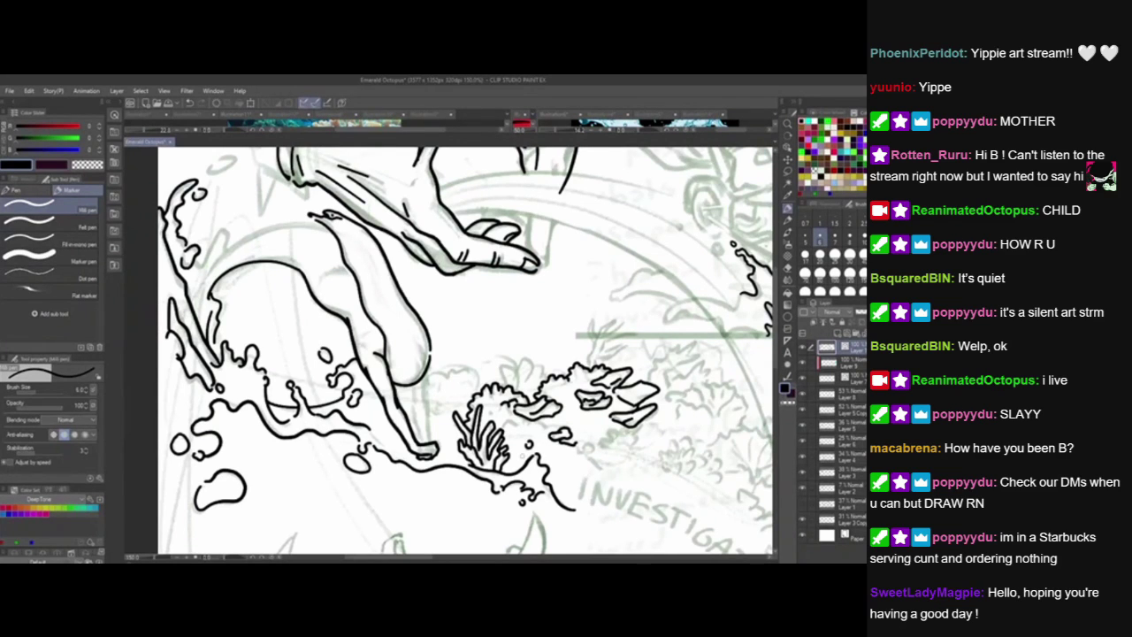
Ink the narrow lines connecting the limb's rounded bulge to its tip at the water's edge.
left_click_drag(521, 454, 509, 385)
left_click_drag(400, 304, 407, 375)
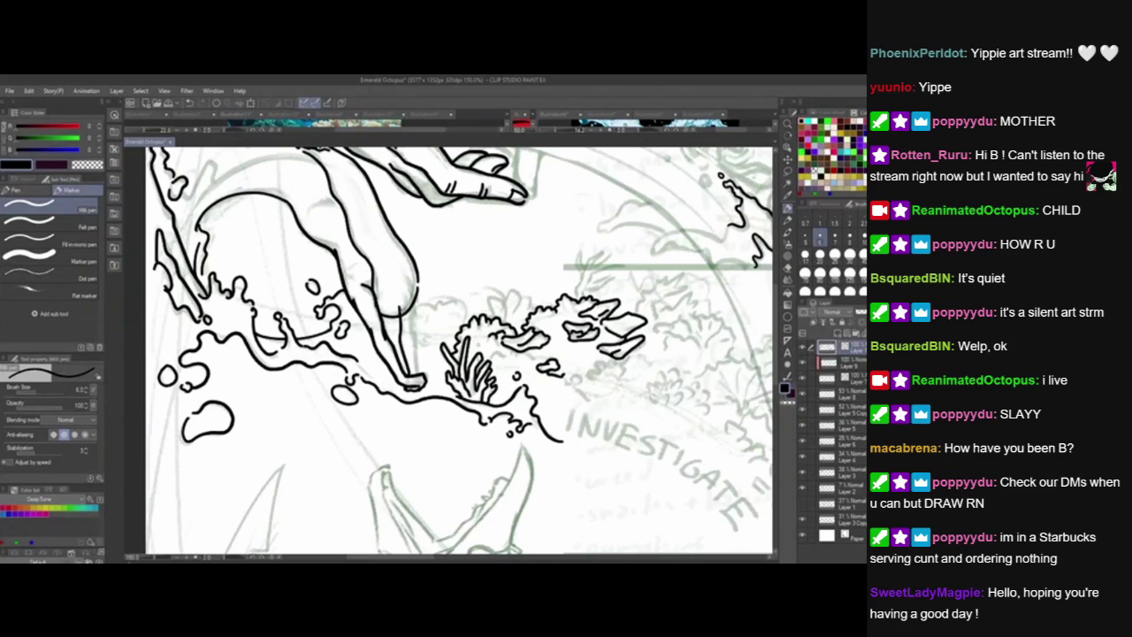
left_click_drag(414, 301, 415, 378)
Ink the short crease at the limb's bend and the long upper outline of the arch.
left_click_drag(424, 363, 535, 434)
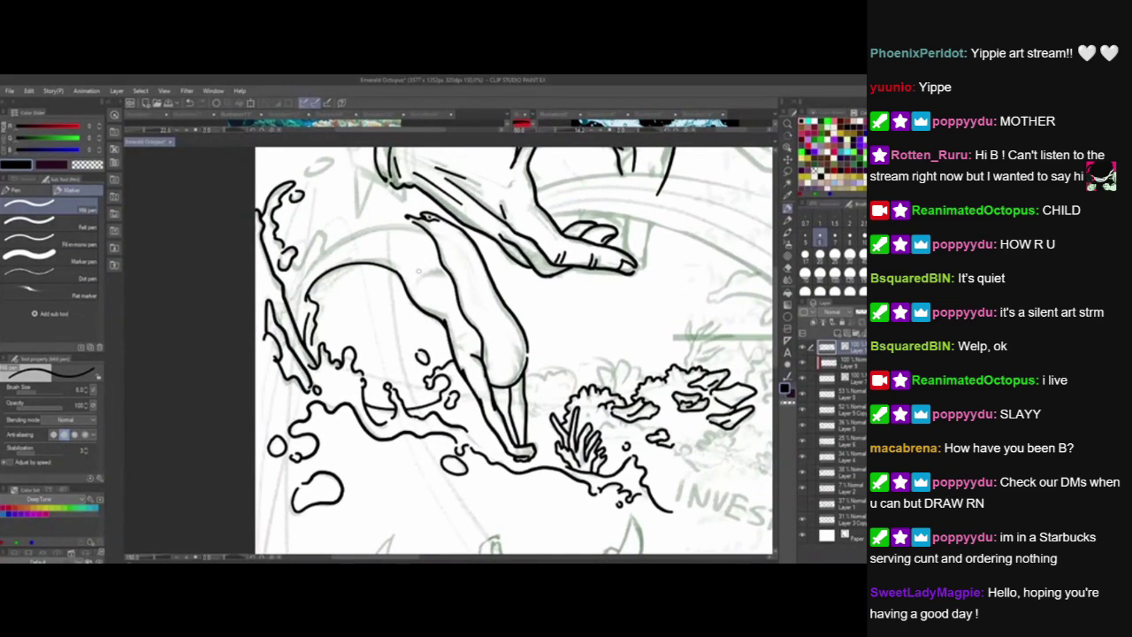
left_click_drag(412, 273, 433, 258)
mouse_move(297, 289)
left_mouse_down()
mouse_move(345, 238)
mouse_move(447, 232)
left_mouse_up()
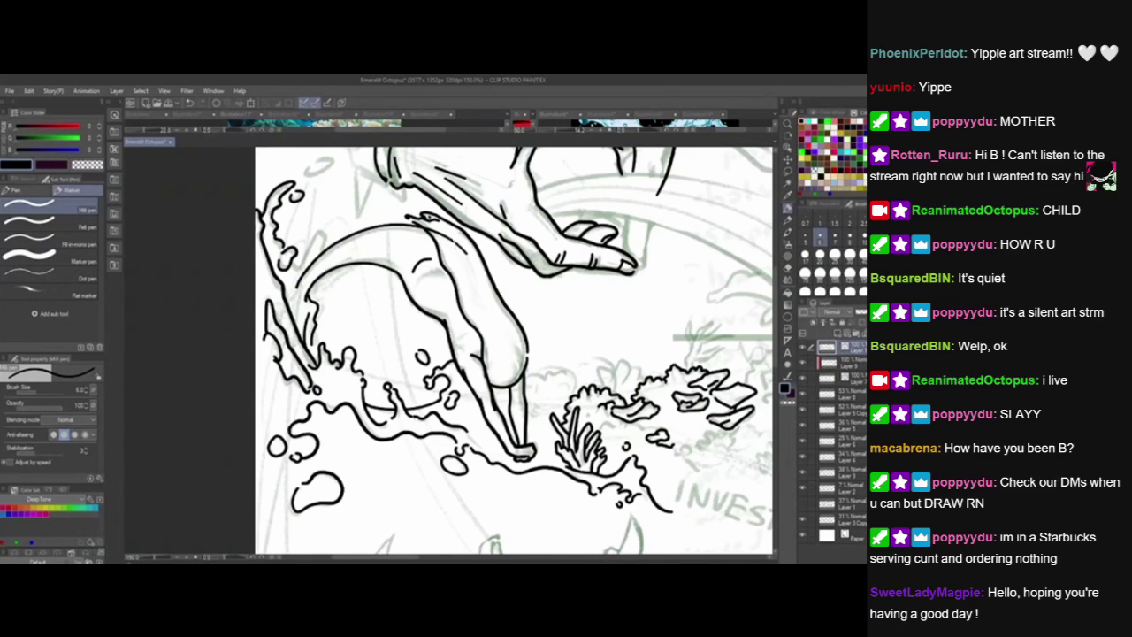
left_click(454, 241)
Ink the ragged splash edge above the arch's left end and add droplets over it.
mouse_move(299, 279)
left_mouse_down()
mouse_move(281, 306)
mouse_move(327, 226)
left_mouse_up()
key("ctrl+z")
key("ctrl+z")
mouse_move(291, 262)
left_mouse_down()
mouse_move(298, 269)
mouse_move(324, 229)
mouse_move(317, 254)
mouse_move(333, 211)
left_mouse_up()
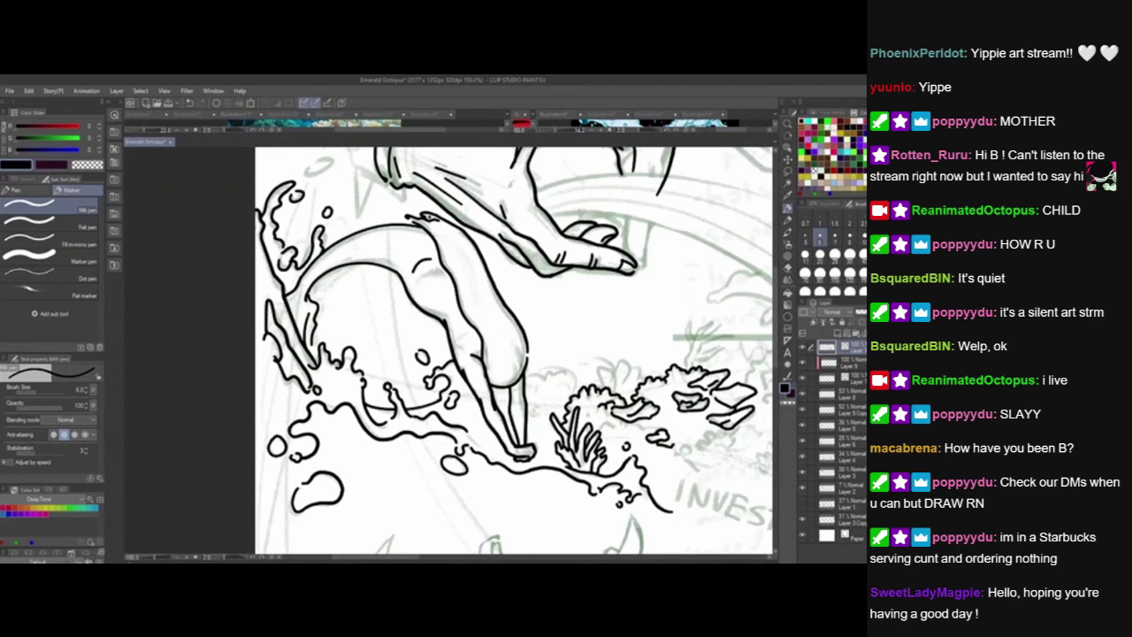
mouse_move(306, 166)
left_mouse_down()
mouse_move(315, 156)
mouse_move(342, 299)
left_mouse_up()
key("ctrl+z")
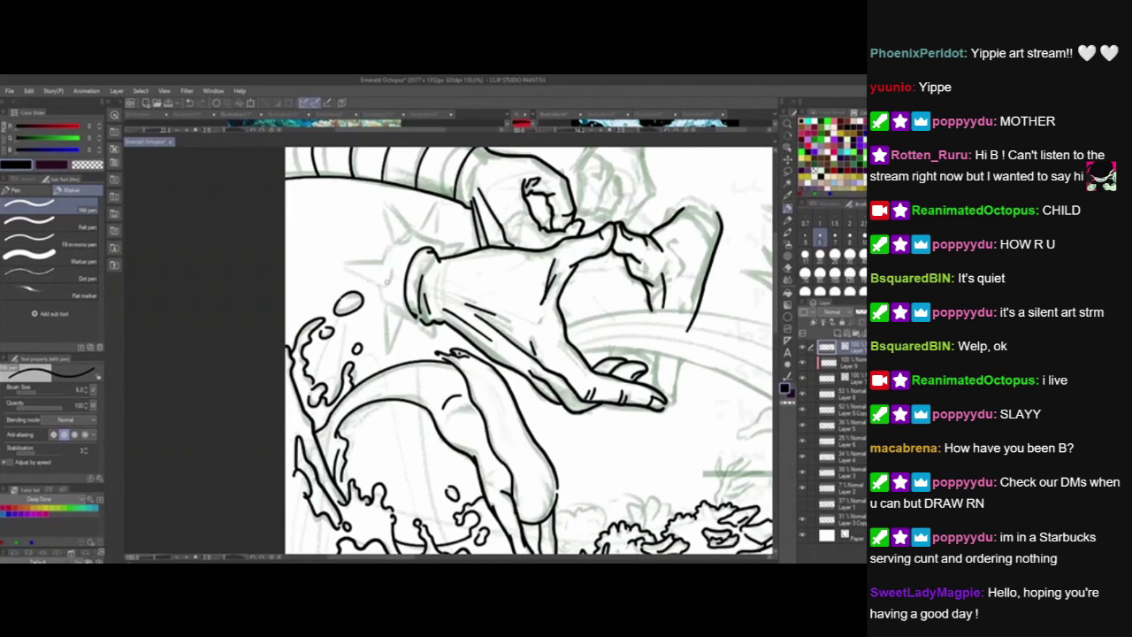
left_click_drag(503, 376, 496, 247)
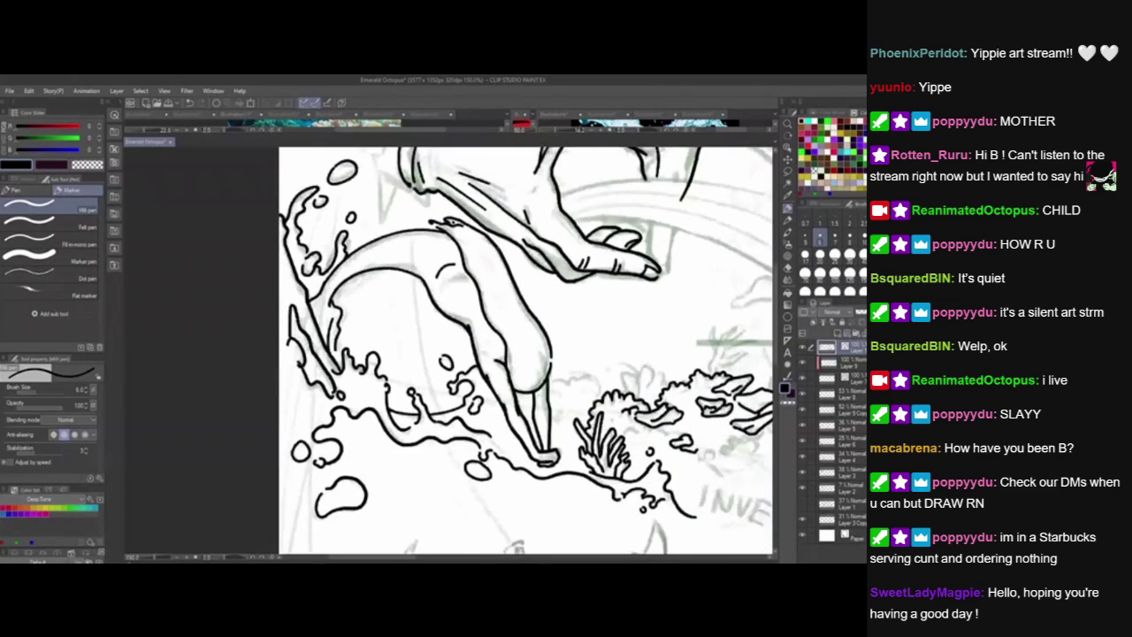
Ink the ragged water drips running down along the underside of the arch's left end.
left_click_drag(495, 506, 469, 506)
mouse_move(333, 277)
left_mouse_down()
mouse_move(312, 305)
mouse_move(317, 351)
mouse_move(320, 315)
mouse_move(316, 331)
left_mouse_up()
key("ctrl+z")
key("ctrl+z")
key("ctrl+z")
key("ctrl+z")
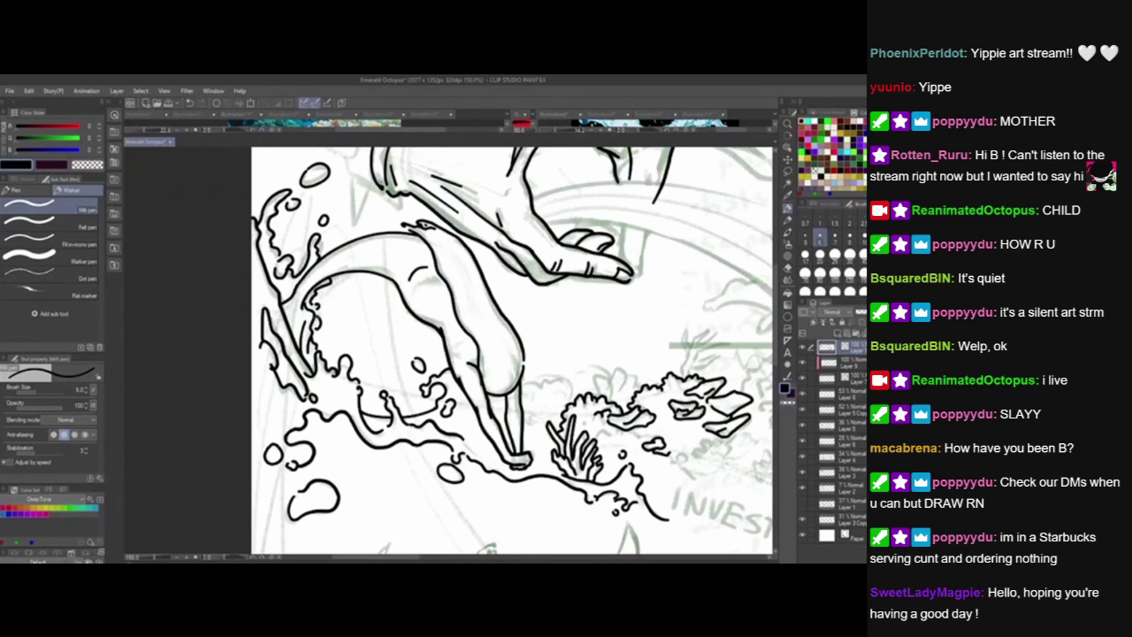
Ink the scalloped coral between the limb's tip and the spiky plant, and the leafy plant above the flat rock.
left_click_drag(541, 511, 460, 489)
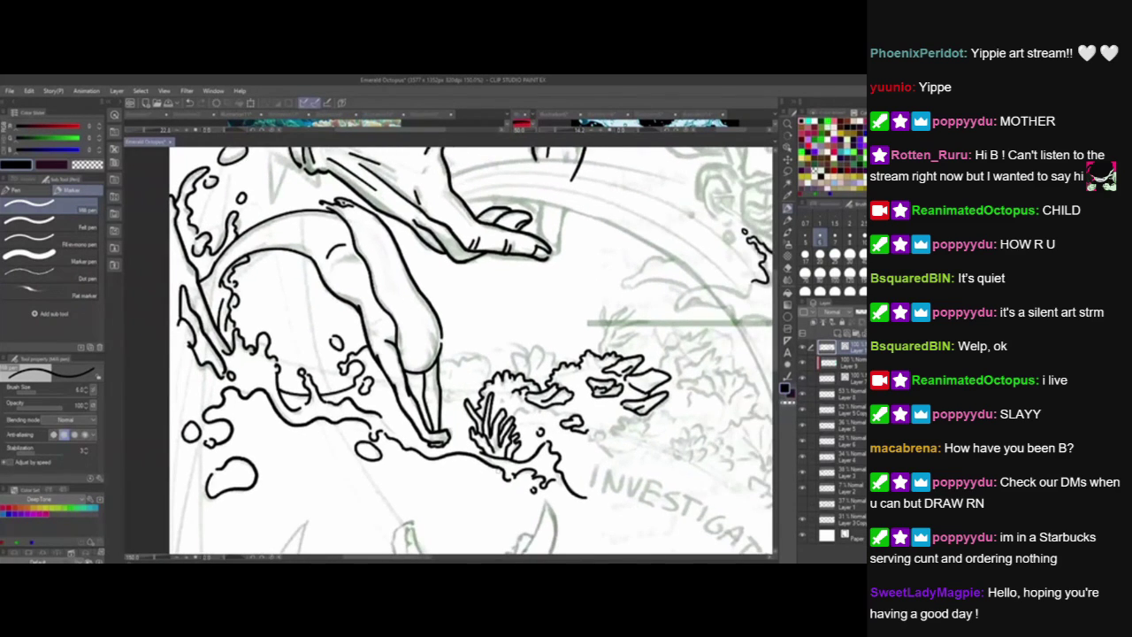
left_click_drag(691, 215, 652, 211)
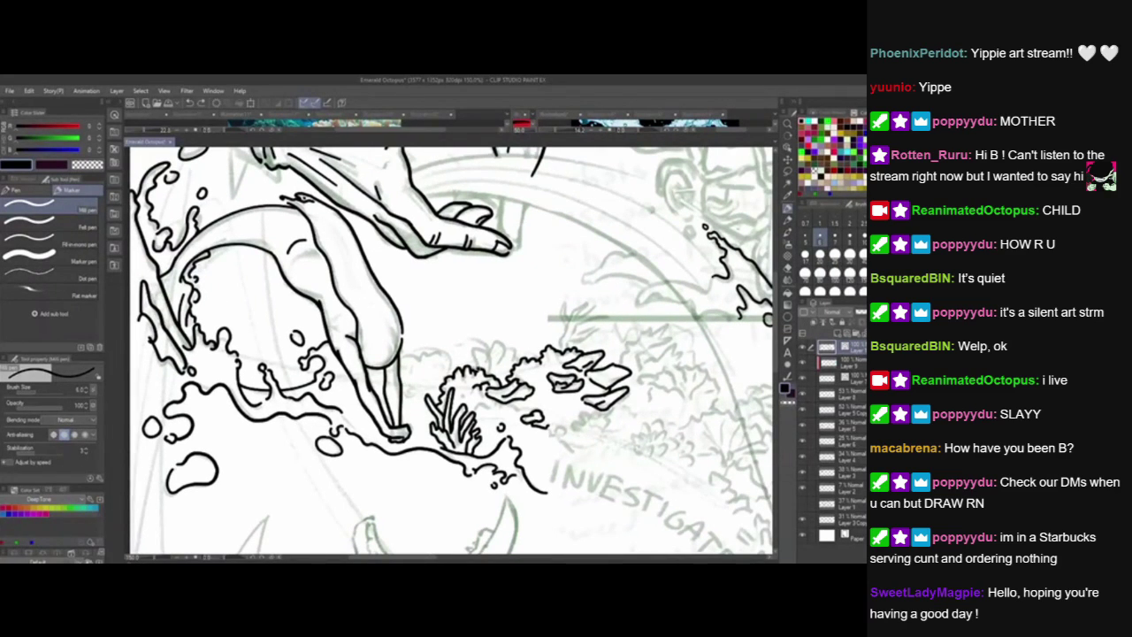
mouse_move(468, 358)
left_mouse_down()
mouse_move(483, 345)
mouse_move(491, 365)
mouse_move(500, 348)
mouse_move(498, 368)
mouse_move(508, 336)
mouse_move(517, 368)
mouse_move(500, 375)
mouse_move(536, 349)
mouse_move(464, 357)
mouse_move(498, 377)
mouse_move(457, 350)
mouse_move(486, 353)
left_mouse_up()
key("ctrl+z")
mouse_move(336, 341)
left_mouse_down()
mouse_move(349, 329)
mouse_move(388, 337)
mouse_move(346, 369)
mouse_move(375, 367)
mouse_move(358, 345)
mouse_move(367, 359)
left_mouse_up()
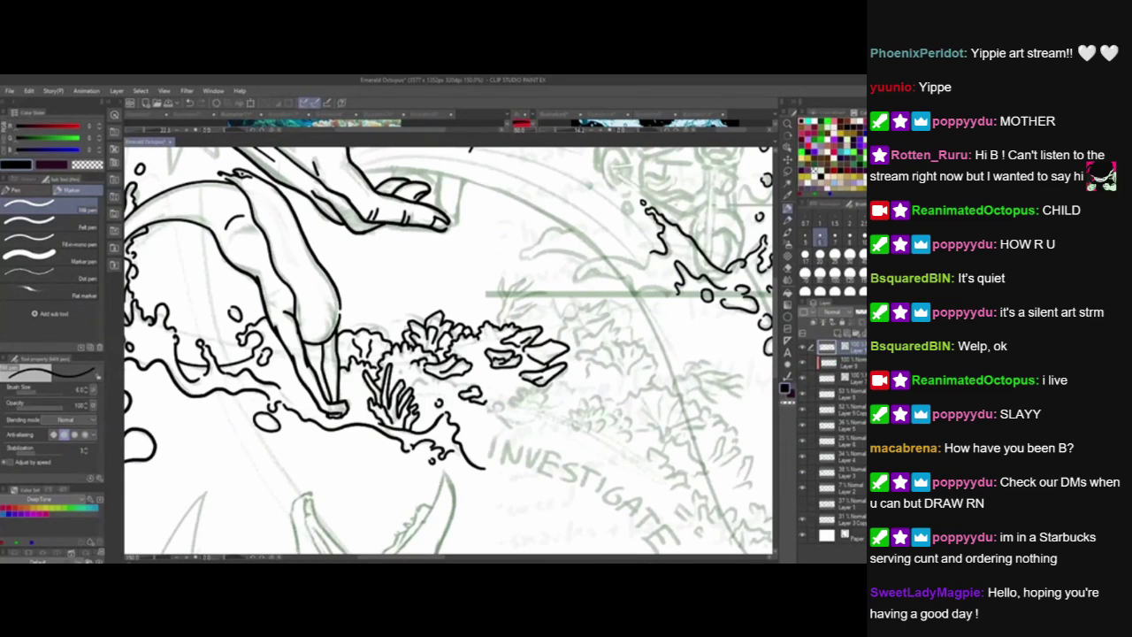
Ink the inner details of the coral cluster and the small leafy growth beneath the rock shelves.
mouse_move(612, 488)
left_mouse_down()
mouse_move(715, 476)
mouse_move(707, 486)
mouse_move(553, 456)
left_mouse_up()
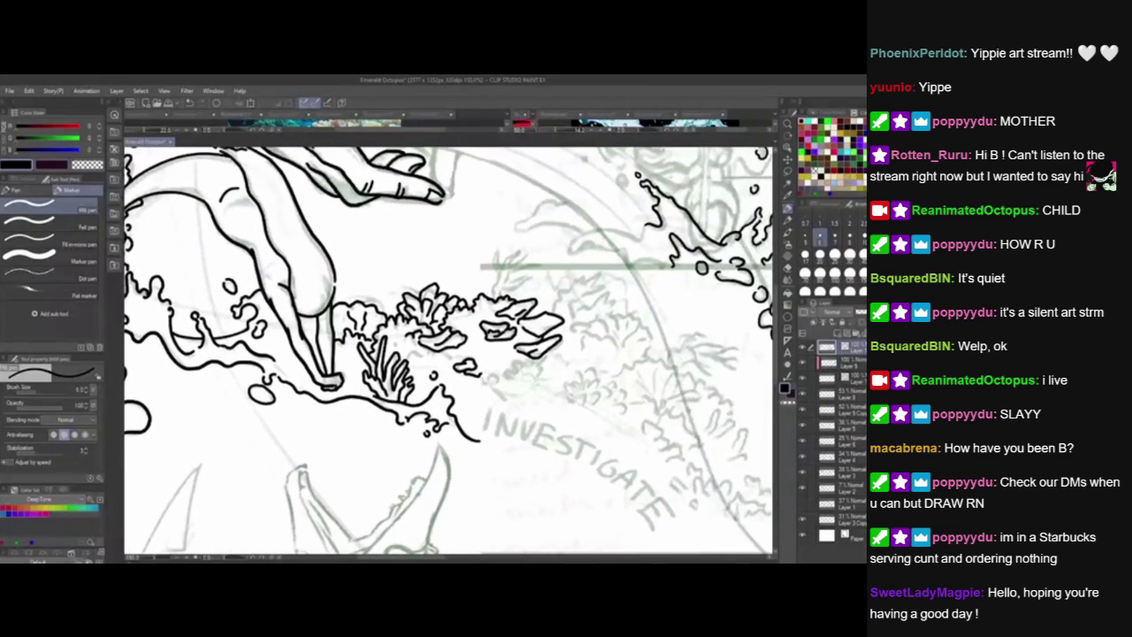
mouse_move(406, 356)
left_mouse_down()
mouse_move(428, 349)
mouse_move(433, 360)
left_mouse_up()
left_click_drag(511, 524, 459, 514)
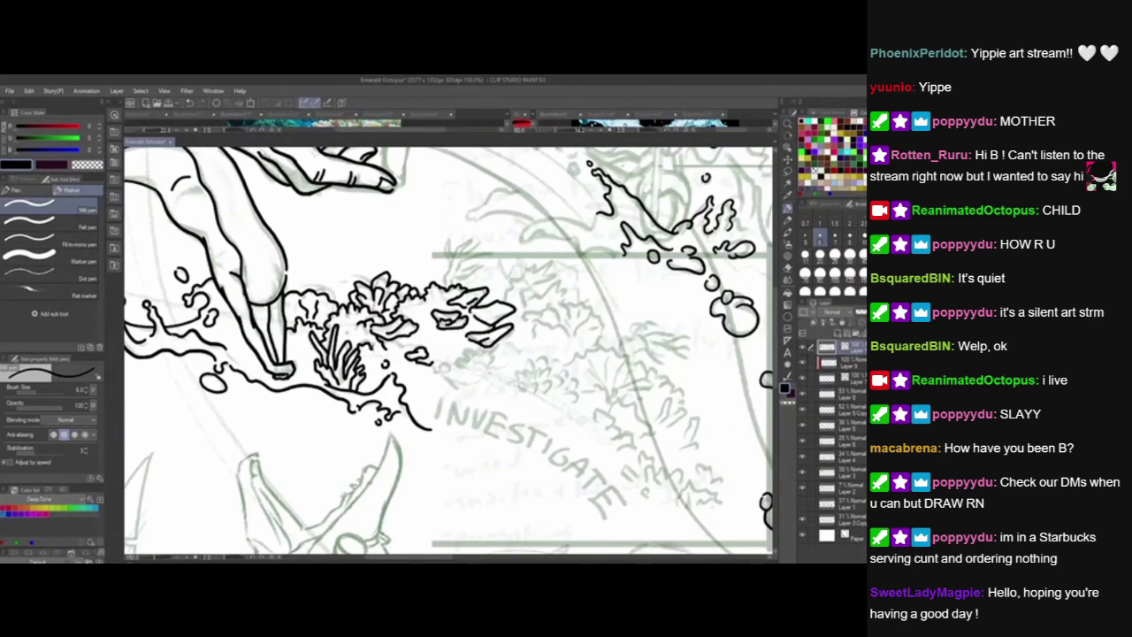
left_click_drag(370, 346, 383, 350)
mouse_move(447, 389)
left_mouse_down()
mouse_move(422, 397)
mouse_move(409, 385)
mouse_move(431, 347)
mouse_move(440, 361)
mouse_move(479, 340)
mouse_move(450, 366)
mouse_move(449, 350)
left_mouse_up()
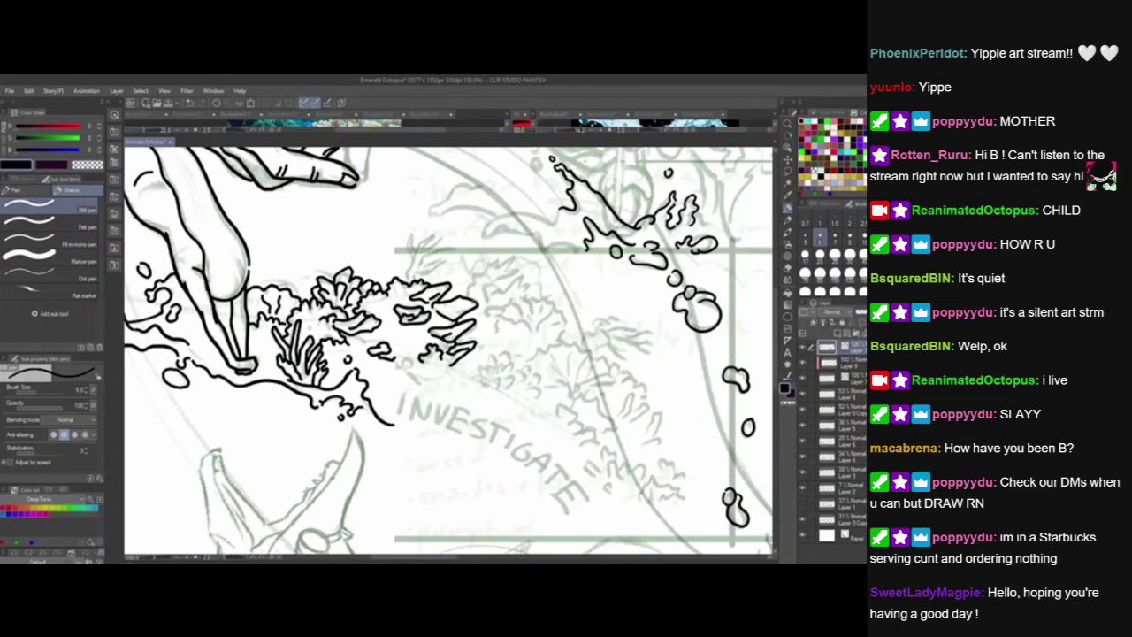
Ink the narrow curved strip at the lower left of the horned creature's head and start the small diamond above it.
left_click_drag(584, 455, 707, 388)
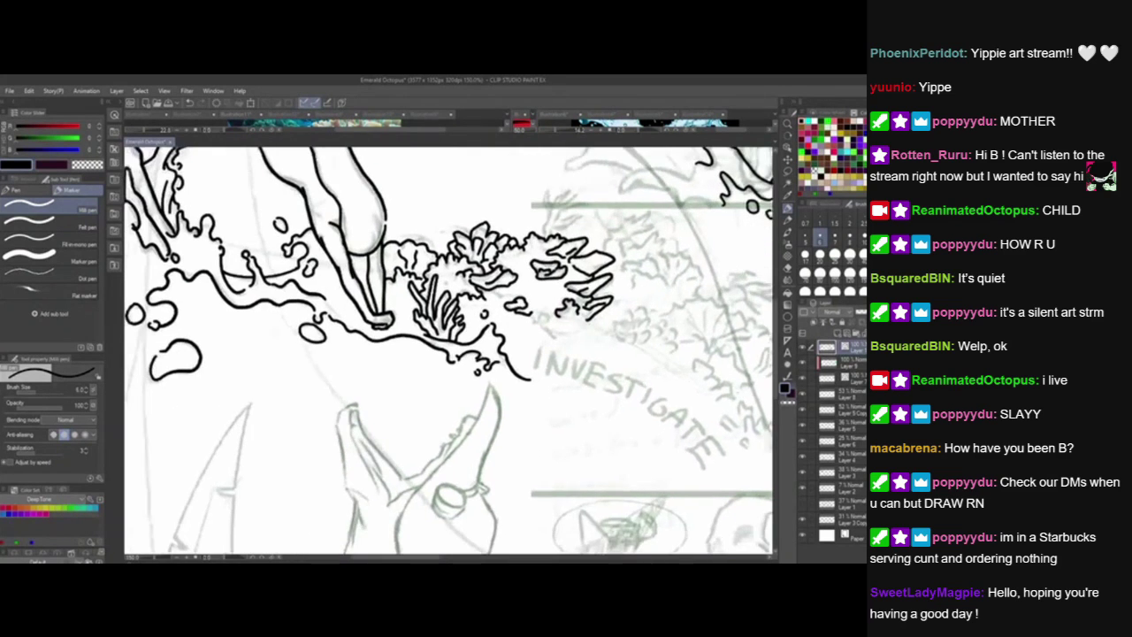
left_click_drag(460, 442, 495, 239)
mouse_move(428, 335)
left_mouse_down()
mouse_move(440, 346)
mouse_move(429, 335)
left_mouse_up()
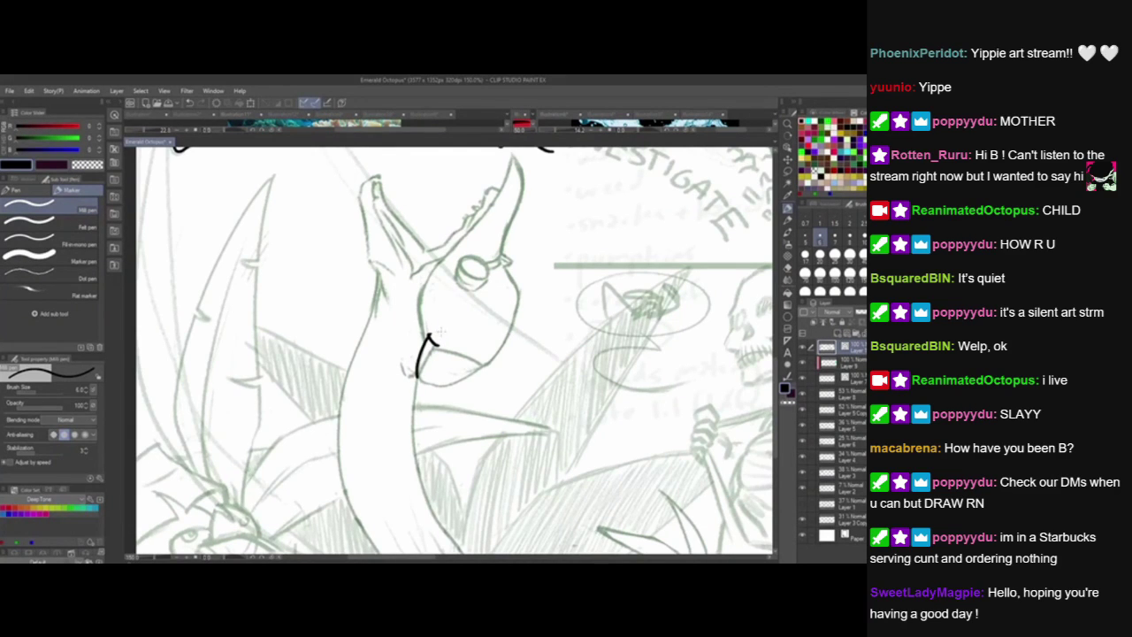
left_click_drag(417, 380, 434, 341)
left_click_drag(482, 431, 464, 462)
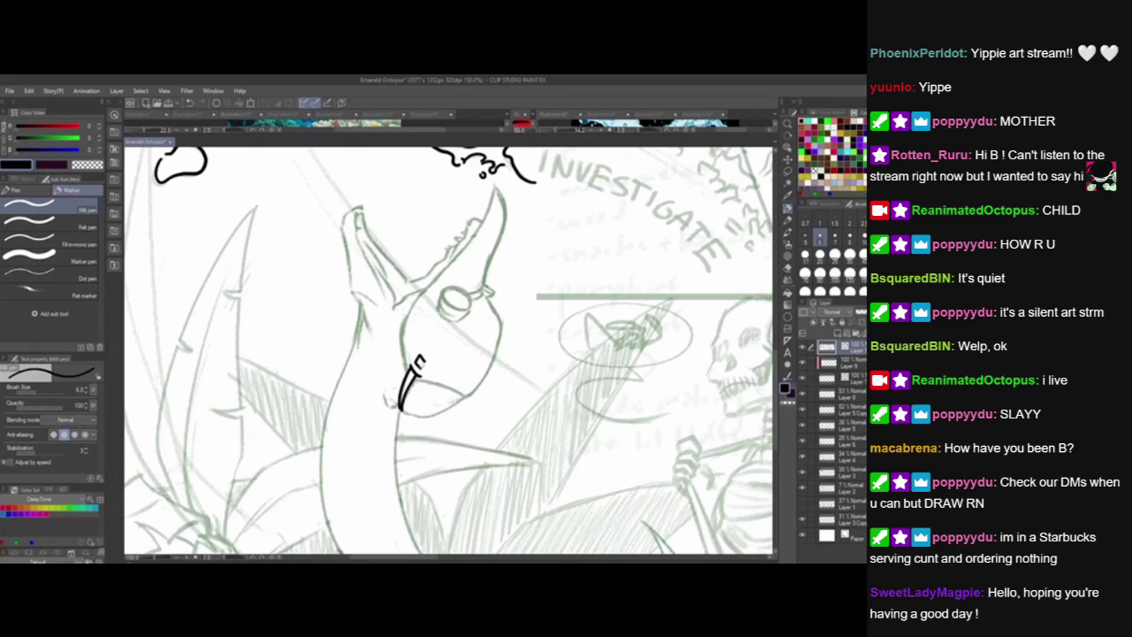
Ink the head's outline from the right horn's tip around both sides, closing it with the curved lower edge.
mouse_move(438, 406)
left_mouse_down()
mouse_move(435, 424)
mouse_move(401, 377)
mouse_move(401, 345)
mouse_move(457, 278)
mouse_move(492, 196)
left_mouse_up()
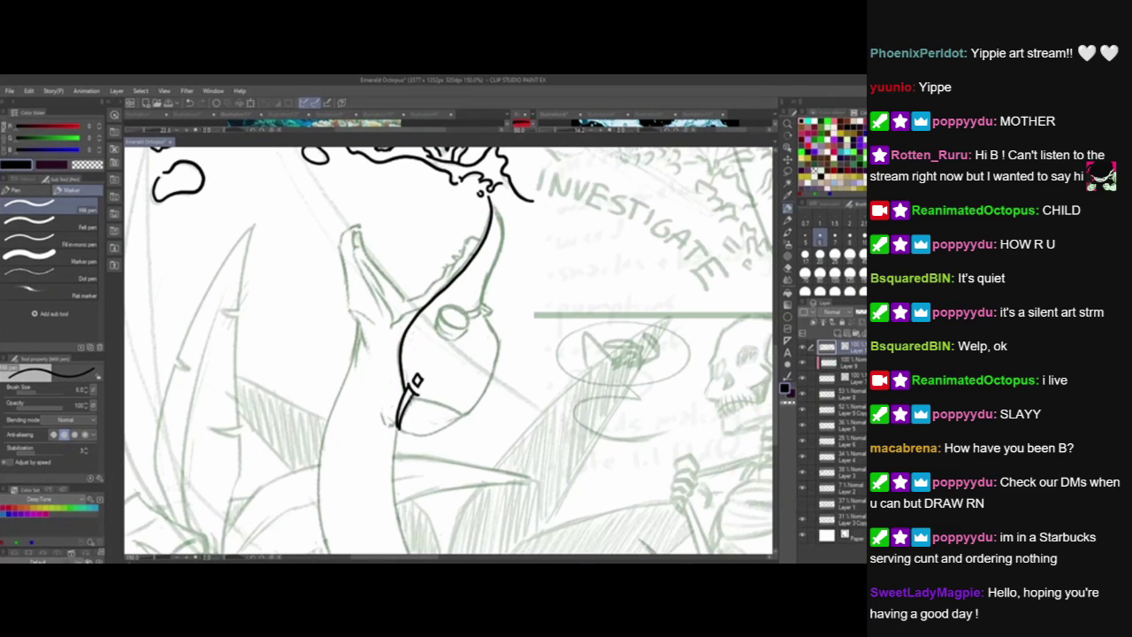
left_click_drag(407, 398, 459, 414)
left_click_drag(484, 492, 441, 522)
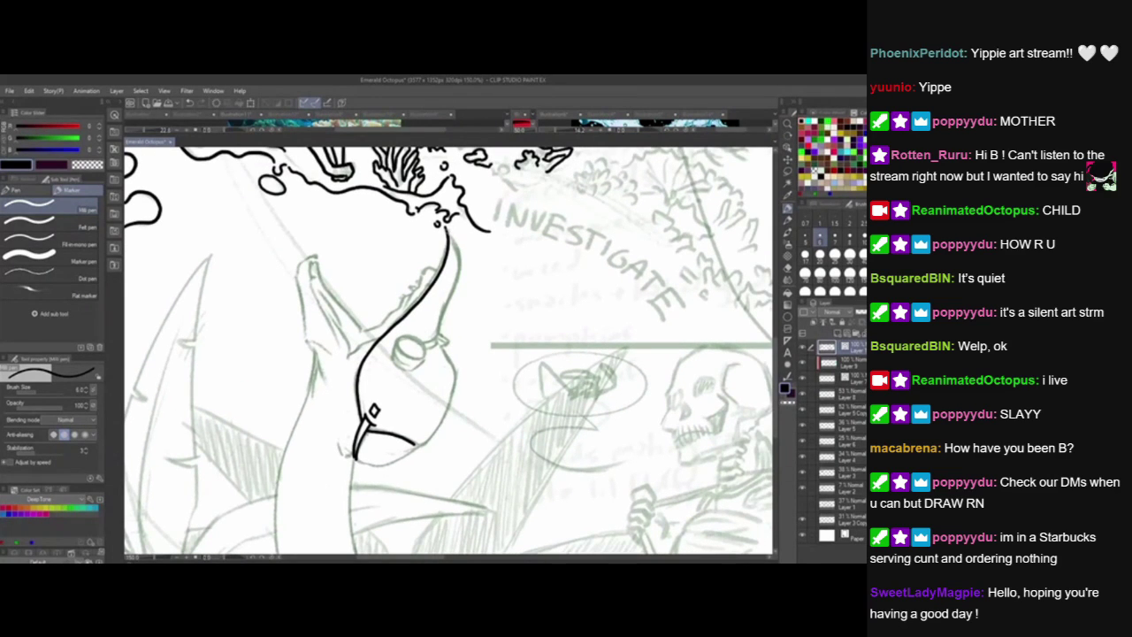
mouse_move(448, 232)
left_mouse_down()
mouse_move(447, 414)
mouse_move(418, 442)
left_mouse_up()
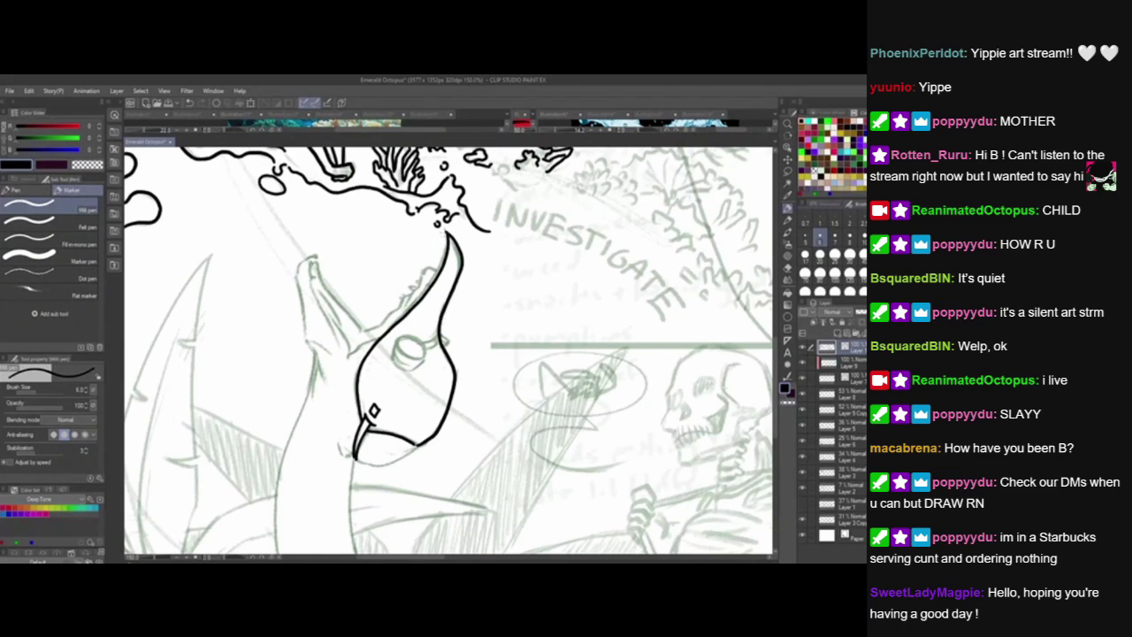
key("ctrl+z")
key("ctrl+y")
key("ctrl+z")
key("ctrl+y")
key("ctrl+z")
key("ctrl+z")
key("ctrl+y")
key("ctrl+y")
key("ctrl+z")
key("ctrl+y")
Ink the rounded underside beneath the creature's head and the jagged folds beside the narrow curved strip.
left_click_drag(448, 231, 451, 237)
scroll(451, 350, "down", 2)
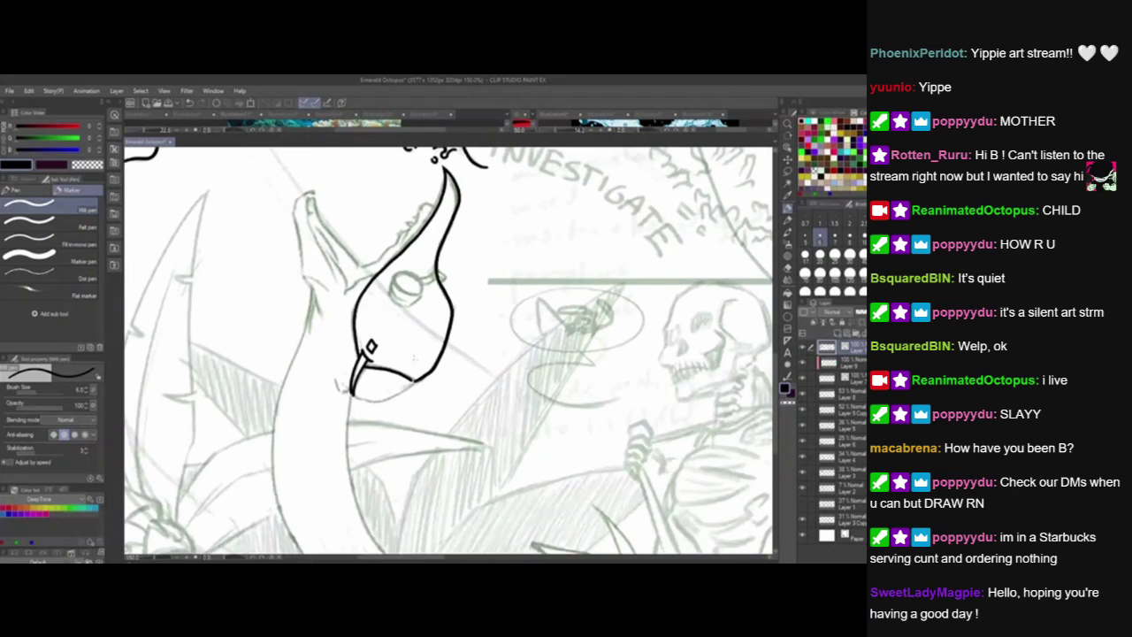
mouse_move(404, 411)
left_mouse_down()
mouse_move(427, 387)
mouse_move(362, 363)
mouse_move(392, 378)
mouse_move(454, 337)
left_mouse_up()
key("ctrl+z")
mouse_move(385, 376)
left_mouse_down()
mouse_move(411, 380)
mouse_move(454, 334)
mouse_move(444, 352)
left_mouse_up()
mouse_move(369, 345)
left_mouse_down()
mouse_move(408, 372)
mouse_move(407, 403)
left_mouse_up()
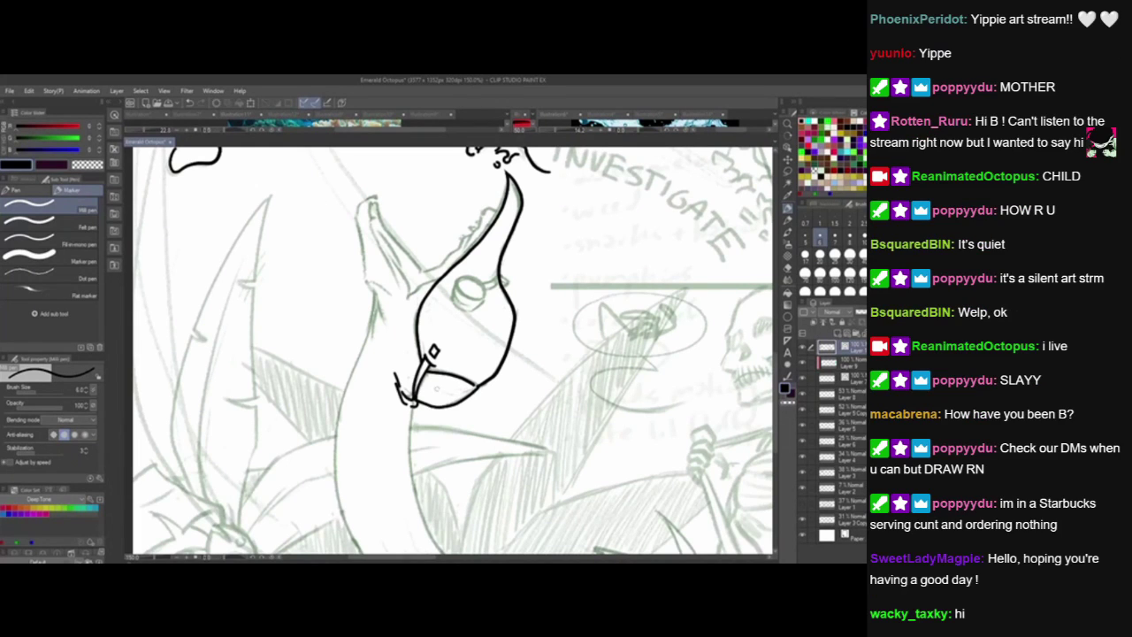
left_click_drag(416, 397, 405, 395)
Ink the two angular rock mounds along the canvas's bottom edge at the base of the creature's neck.
mouse_move(475, 431)
left_mouse_down()
mouse_move(484, 382)
mouse_move(464, 270)
left_mouse_up()
left_click_drag(522, 399, 529, 325)
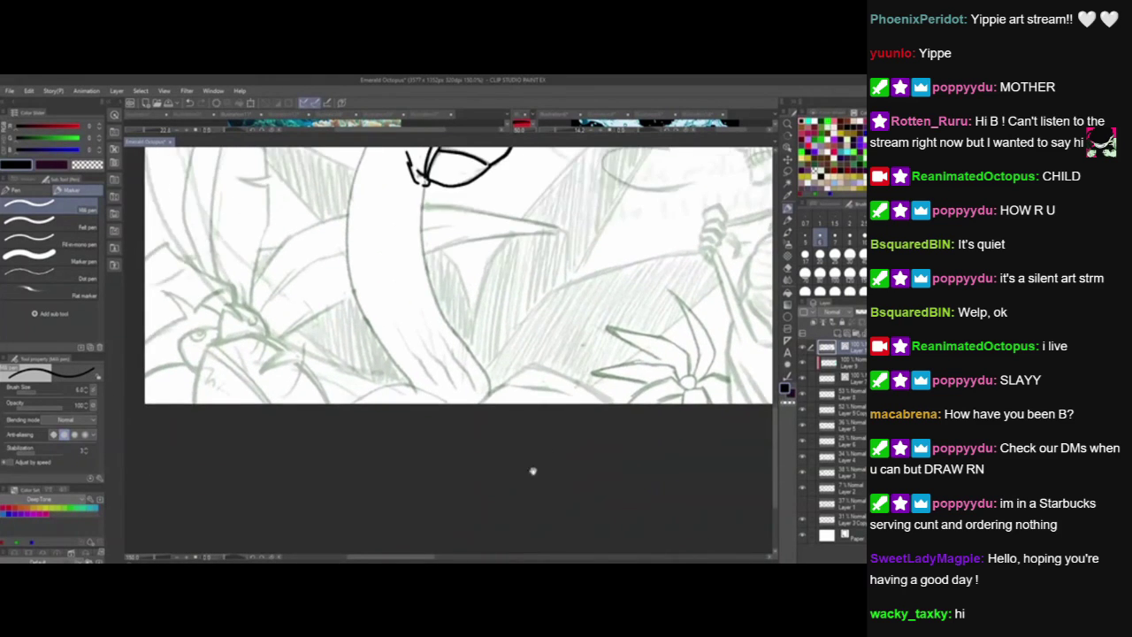
left_click_drag(532, 472, 470, 481)
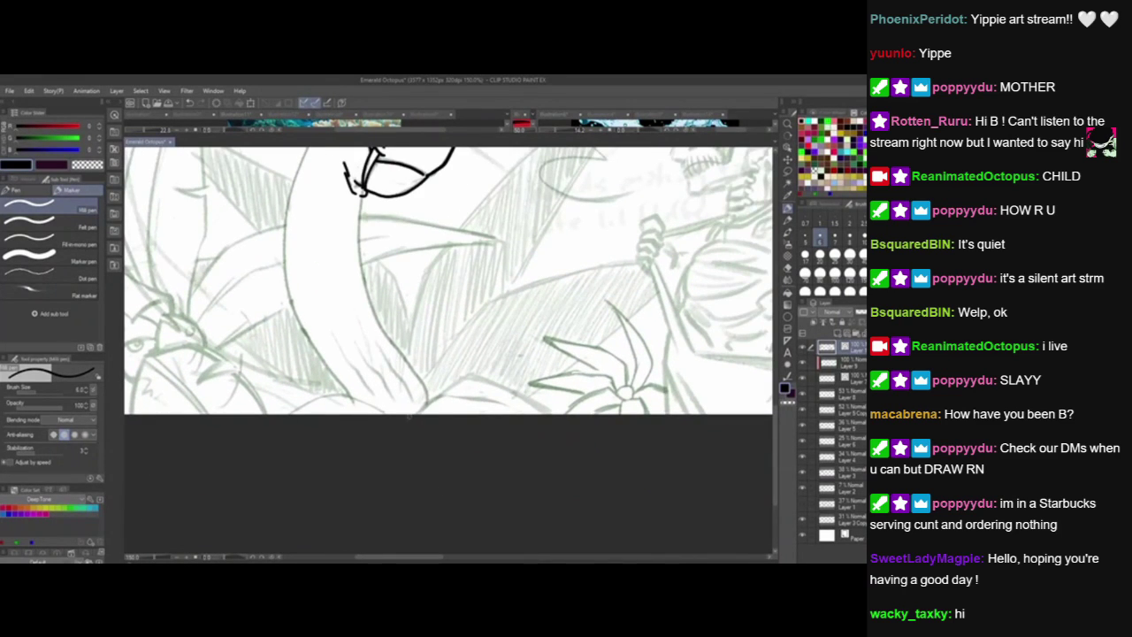
mouse_move(409, 415)
left_mouse_down()
mouse_move(468, 381)
mouse_move(566, 403)
left_mouse_up()
key("ctrl+z")
mouse_move(405, 413)
left_mouse_down()
mouse_move(447, 382)
mouse_move(561, 416)
left_mouse_up()
key("ctrl+z")
mouse_move(405, 413)
left_mouse_down()
mouse_move(462, 368)
mouse_move(554, 416)
left_mouse_up()
left_click_drag(477, 455, 558, 475)
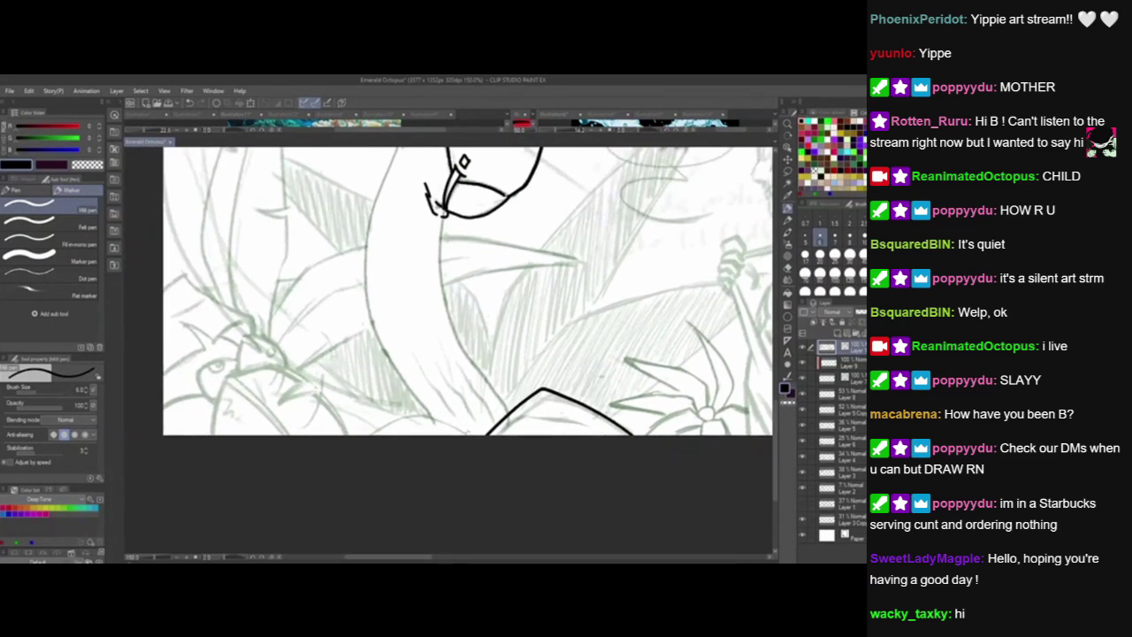
mouse_move(473, 437)
left_mouse_down()
mouse_move(426, 412)
mouse_move(338, 489)
left_mouse_up()
Ink the neck's inner curve from beneath the head down to the right rock mound.
left_click_drag(523, 490, 461, 565)
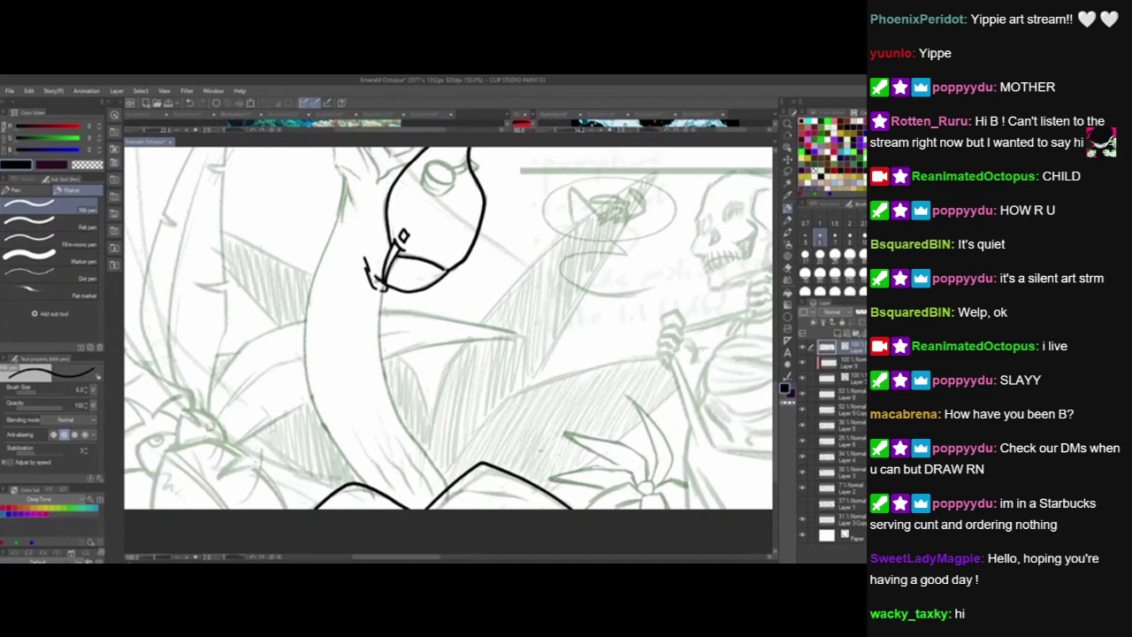
mouse_move(382, 287)
left_mouse_down()
mouse_move(398, 409)
mouse_move(472, 509)
mouse_move(383, 289)
left_mouse_up()
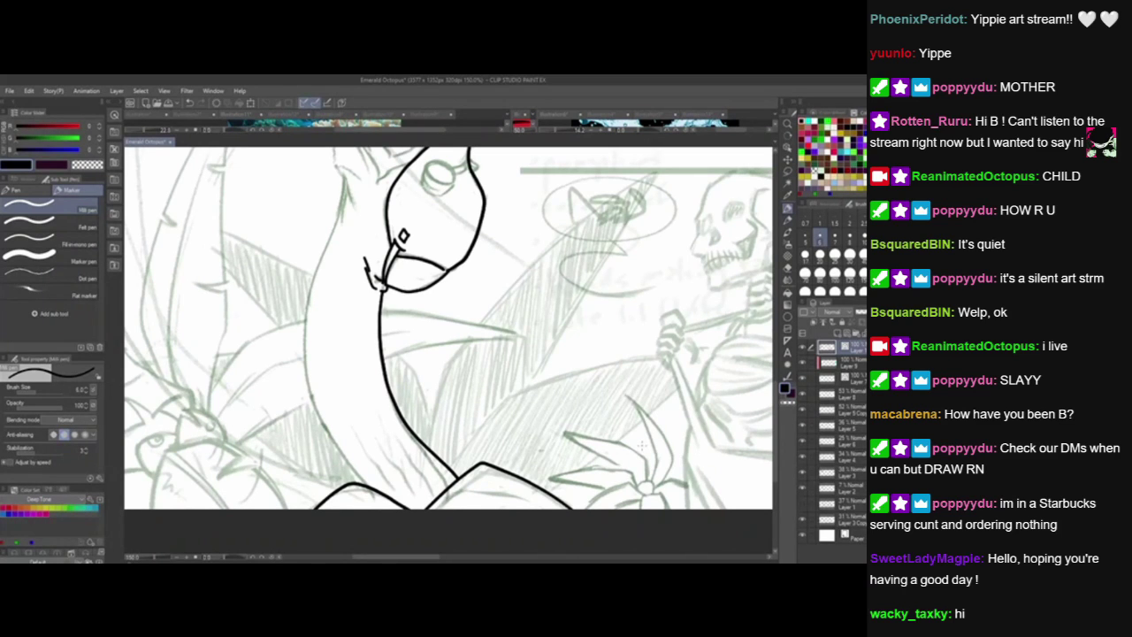
mouse_move(638, 462)
left_mouse_down()
mouse_move(636, 518)
mouse_move(645, 412)
left_mouse_up()
key("ctrl+z")
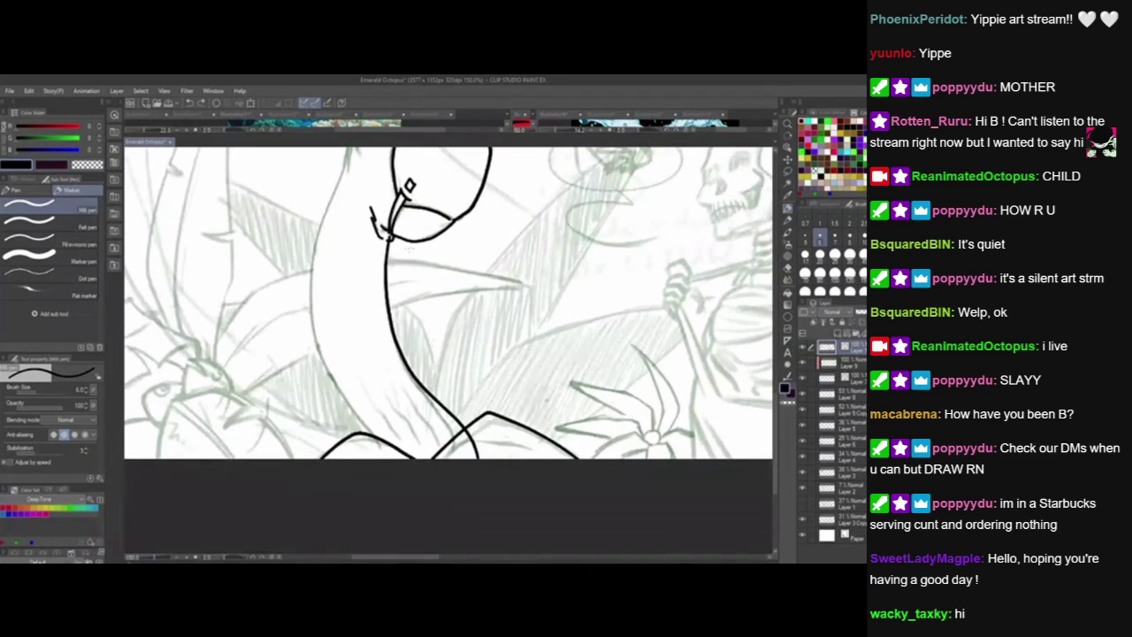
left_click(388, 251)
mouse_move(388, 233)
left_mouse_down()
mouse_move(401, 359)
mouse_move(454, 438)
left_mouse_up()
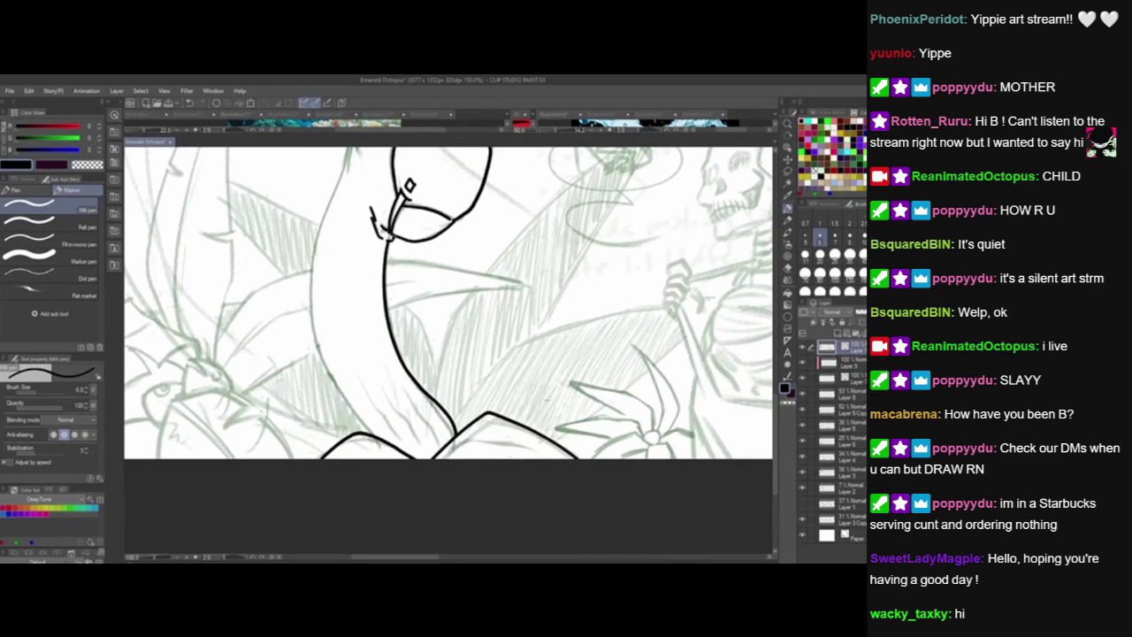
Ink the wavy wrinkle lines at the base of the neck and a few short creases higher up.
left_click_drag(361, 382, 414, 453)
mouse_move(386, 389)
left_mouse_down()
mouse_move(394, 415)
mouse_move(439, 450)
left_mouse_up()
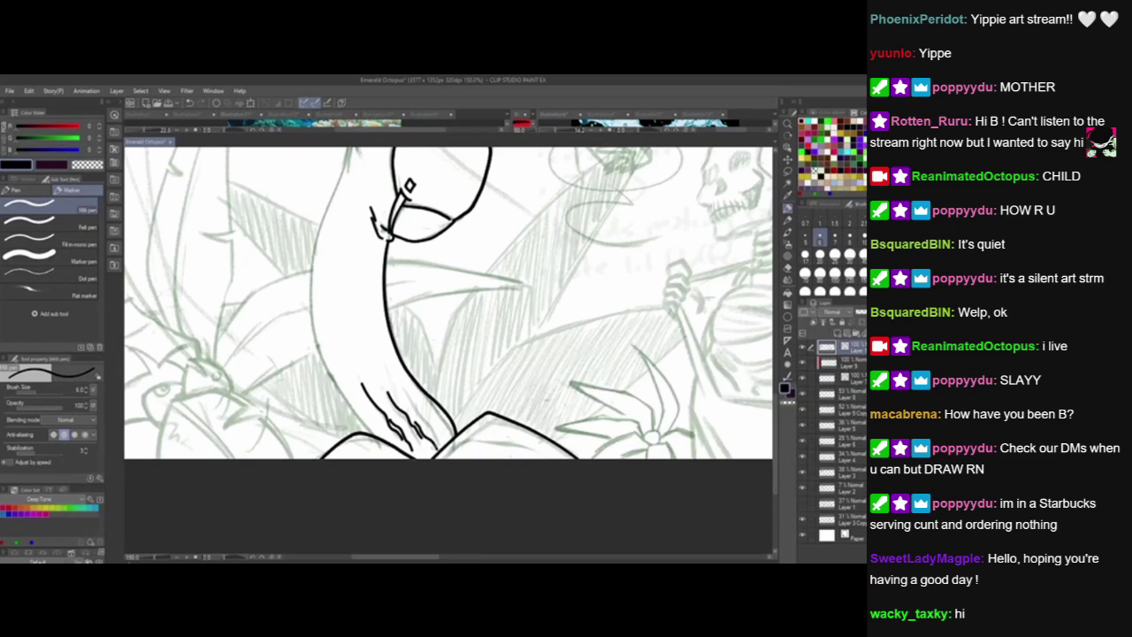
left_click_drag(408, 394, 451, 450)
left_click_drag(381, 346, 405, 391)
left_click_drag(333, 339, 347, 363)
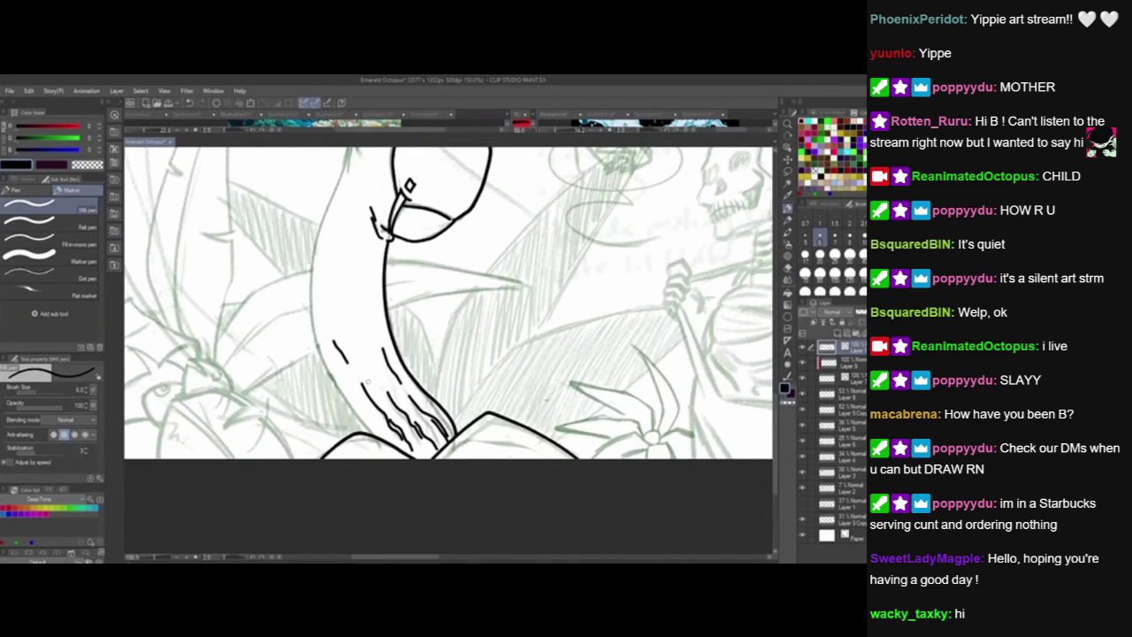
left_click_drag(410, 416, 436, 441)
key("ctrl+z")
left_click_drag(357, 356, 368, 380)
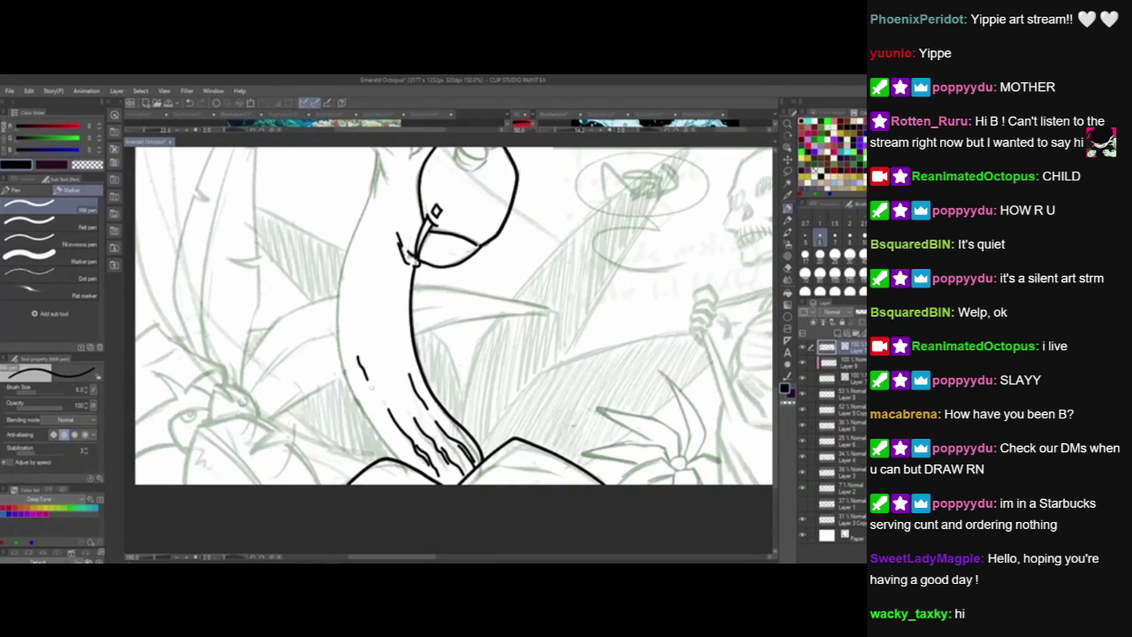
Ink the open lower jaw from its tip, with its inner folds and the outer edge down to the throat.
left_click_drag(435, 274, 389, 497)
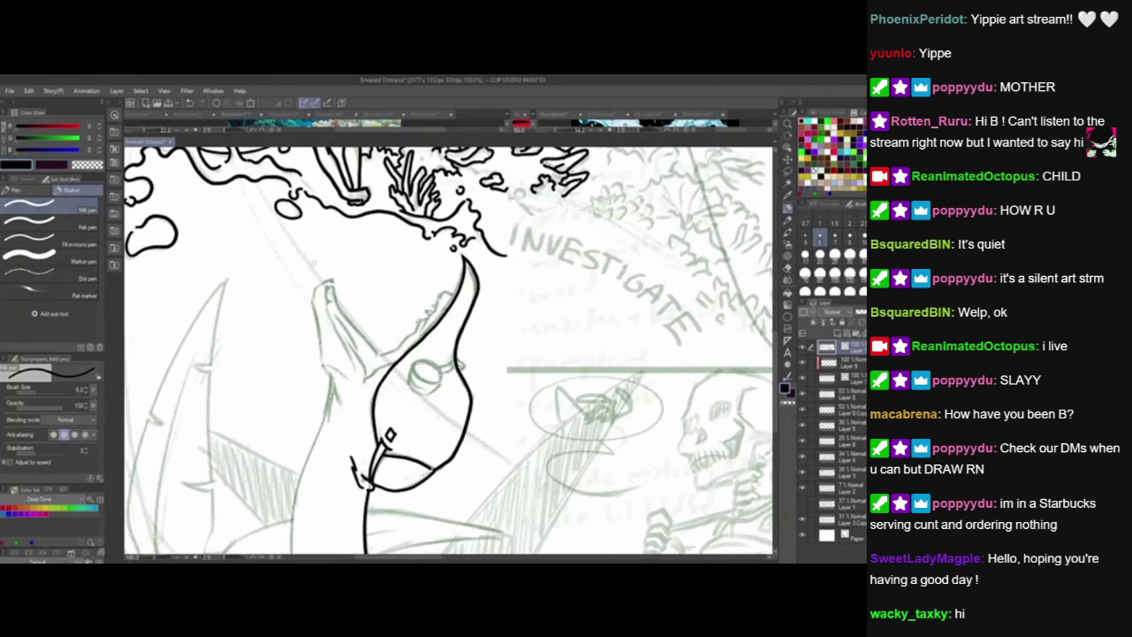
mouse_move(327, 283)
left_mouse_down()
mouse_move(327, 310)
mouse_move(363, 382)
left_mouse_up()
key("ctrl+z")
key("ctrl+z")
mouse_move(328, 281)
left_mouse_down()
mouse_move(329, 322)
mouse_move(356, 373)
left_mouse_up()
mouse_move(328, 317)
left_mouse_down()
mouse_move(366, 382)
mouse_move(411, 352)
left_mouse_up()
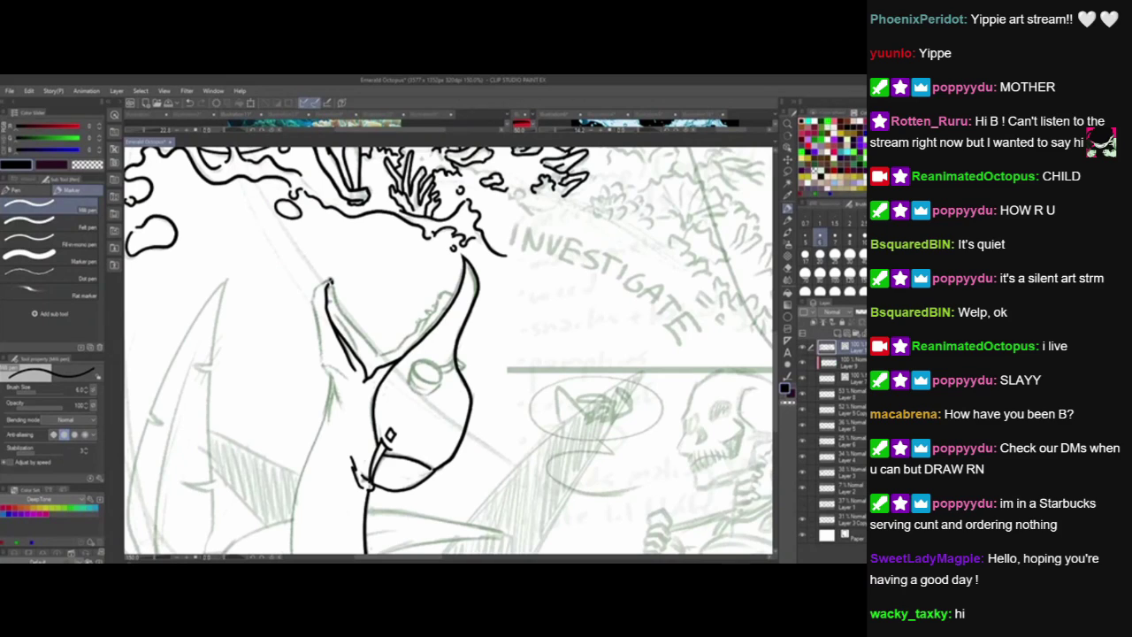
mouse_move(329, 280)
left_mouse_down()
mouse_move(313, 306)
mouse_move(340, 413)
mouse_move(329, 388)
mouse_move(322, 425)
left_mouse_up()
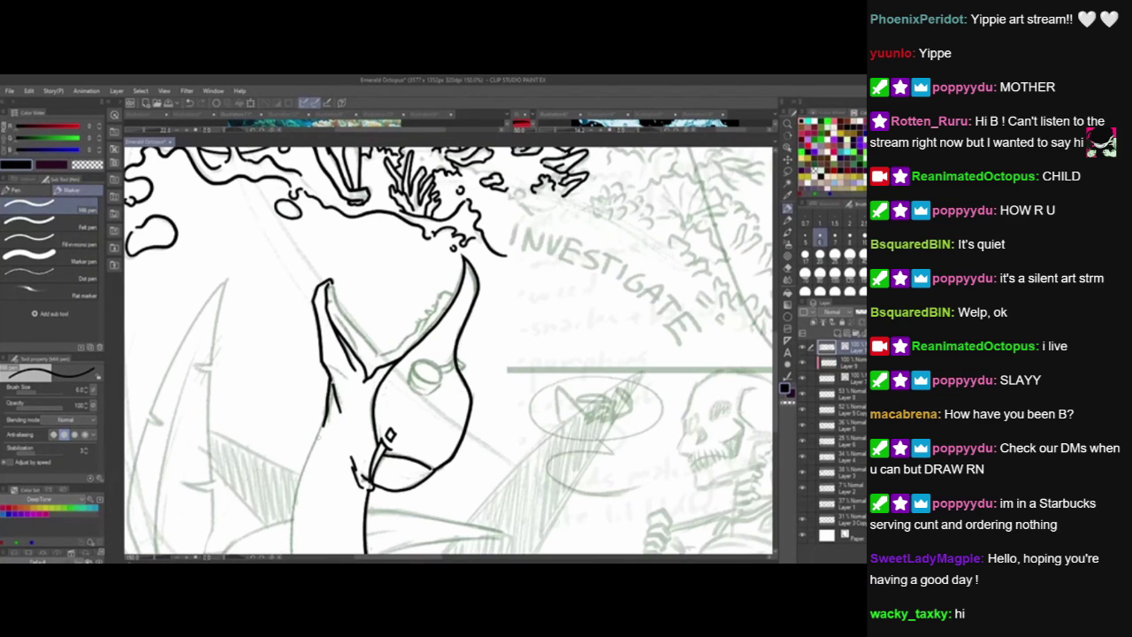
Ink the neck's outer curve from the throat down to the left rock mound.
mouse_move(357, 465)
left_mouse_down()
mouse_move(409, 375)
mouse_move(465, 363)
mouse_move(441, 253)
left_mouse_up()
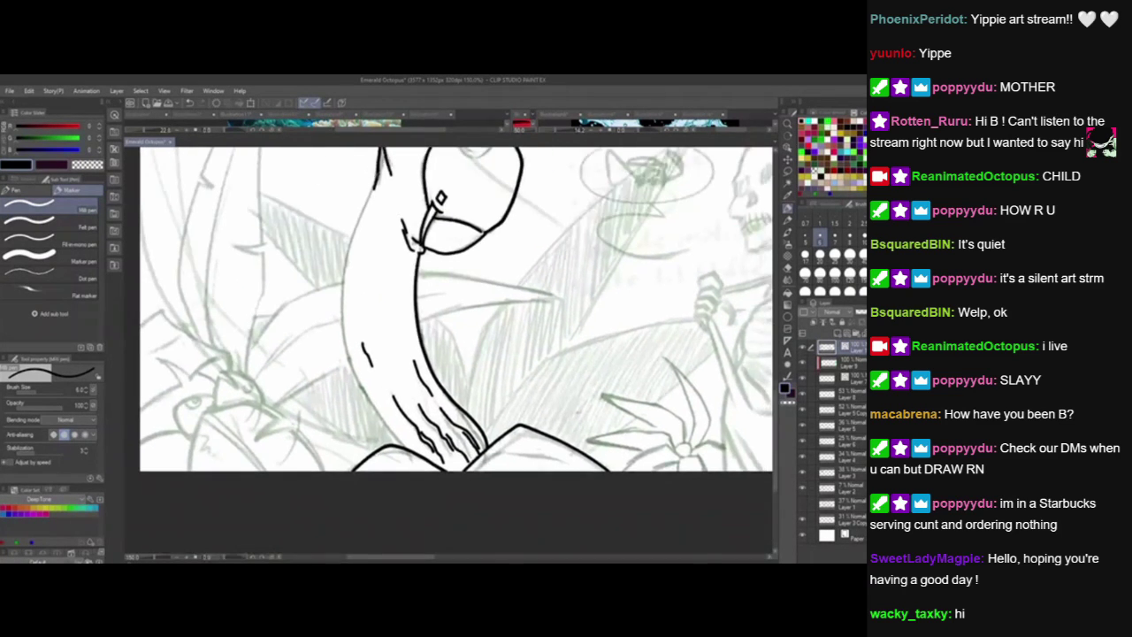
mouse_move(379, 171)
left_mouse_down()
mouse_move(347, 291)
mouse_move(417, 467)
left_mouse_up()
key("ctrl+z")
mouse_move(378, 172)
left_mouse_down()
mouse_move(347, 283)
mouse_move(420, 453)
left_mouse_up()
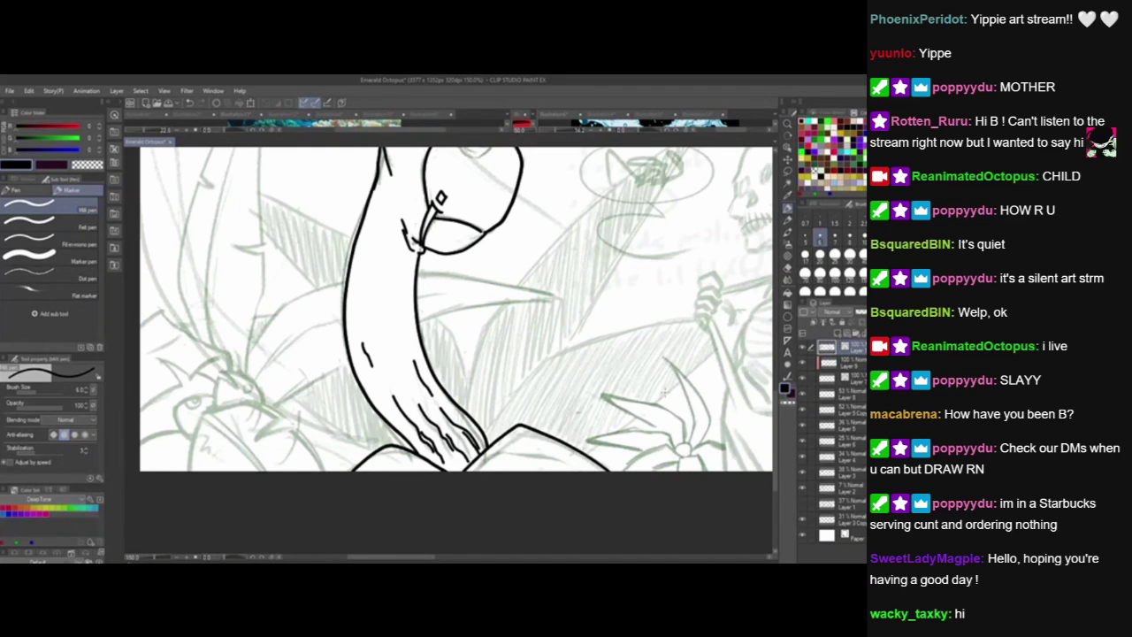
Ink the inner gum lines along the upper and lower jaws of the open mouth.
left_click_drag(673, 377, 630, 409)
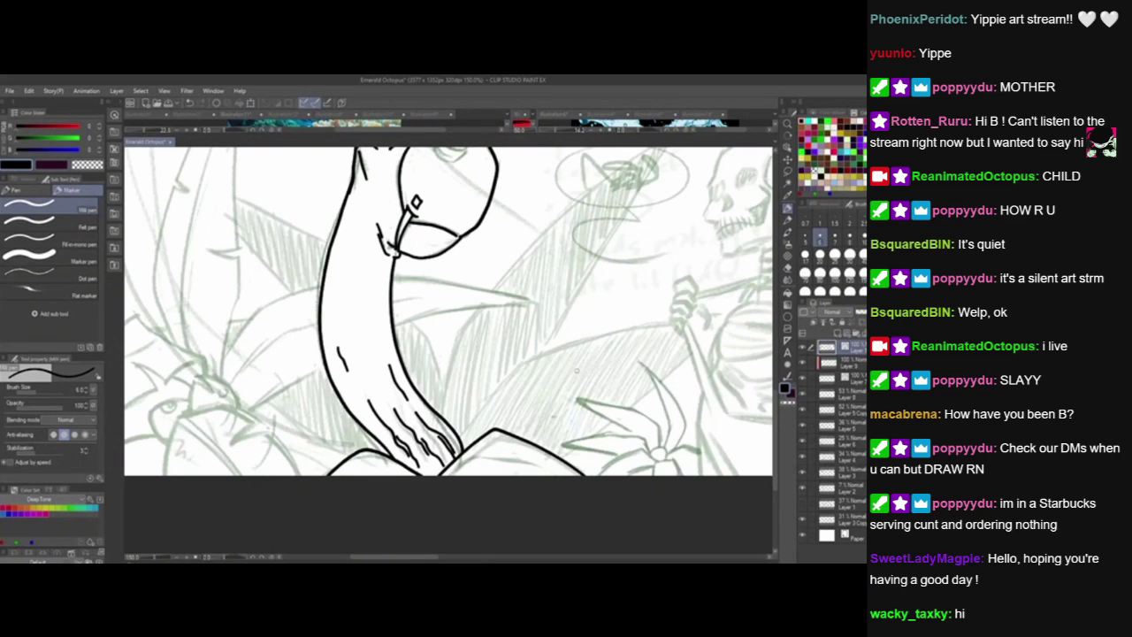
scroll(579, 375, "up", 1)
scroll(448, 354, "up", 4)
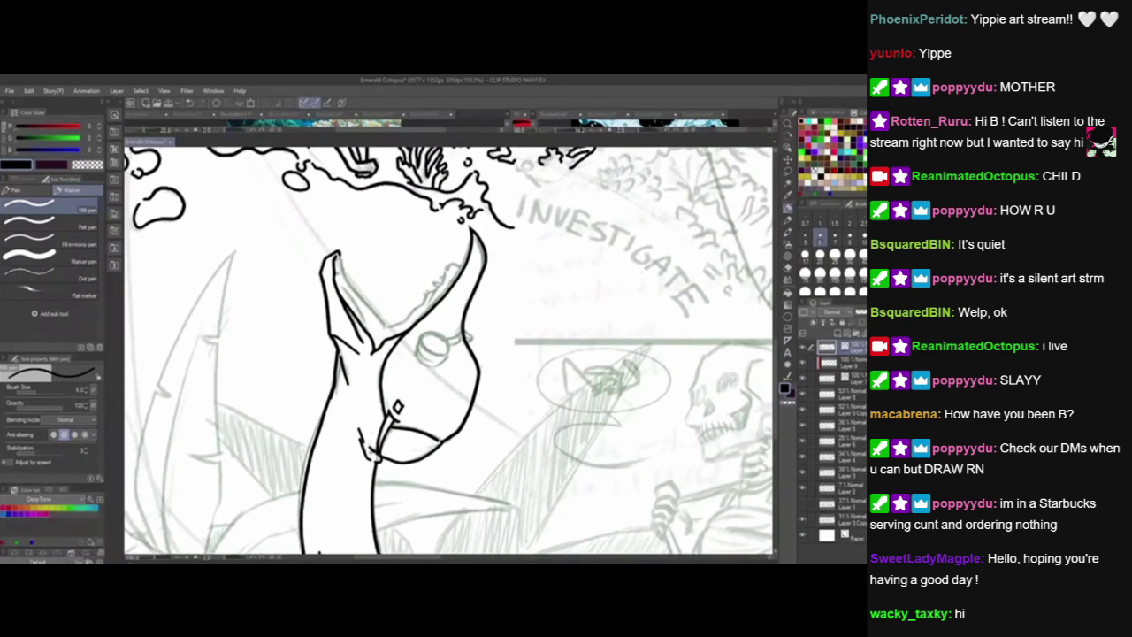
left_click(791, 137)
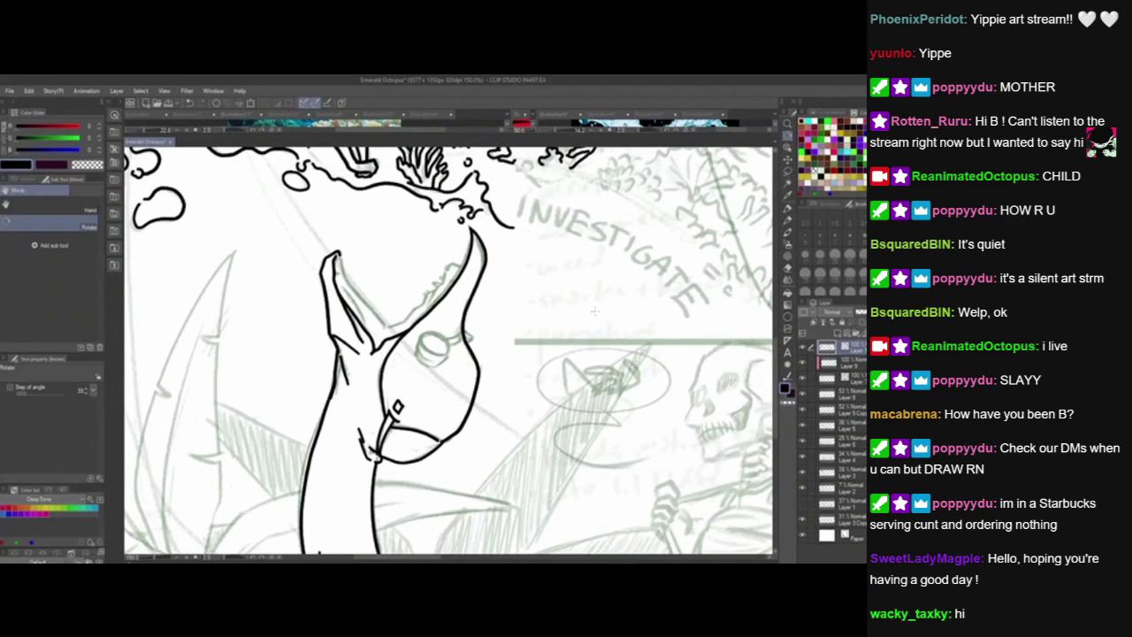
left_click_drag(594, 311, 315, 179)
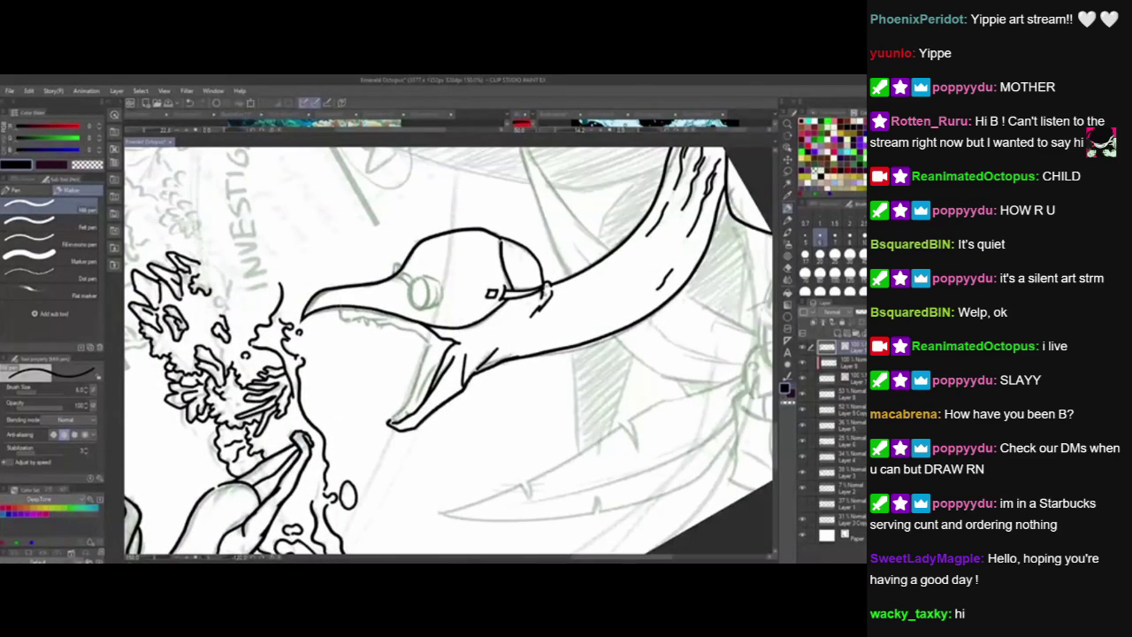
mouse_move(340, 306)
left_mouse_down()
mouse_move(345, 323)
mouse_move(407, 318)
left_mouse_up()
key("ctrl+z")
key("ctrl+z")
left_click_drag(371, 320, 433, 347)
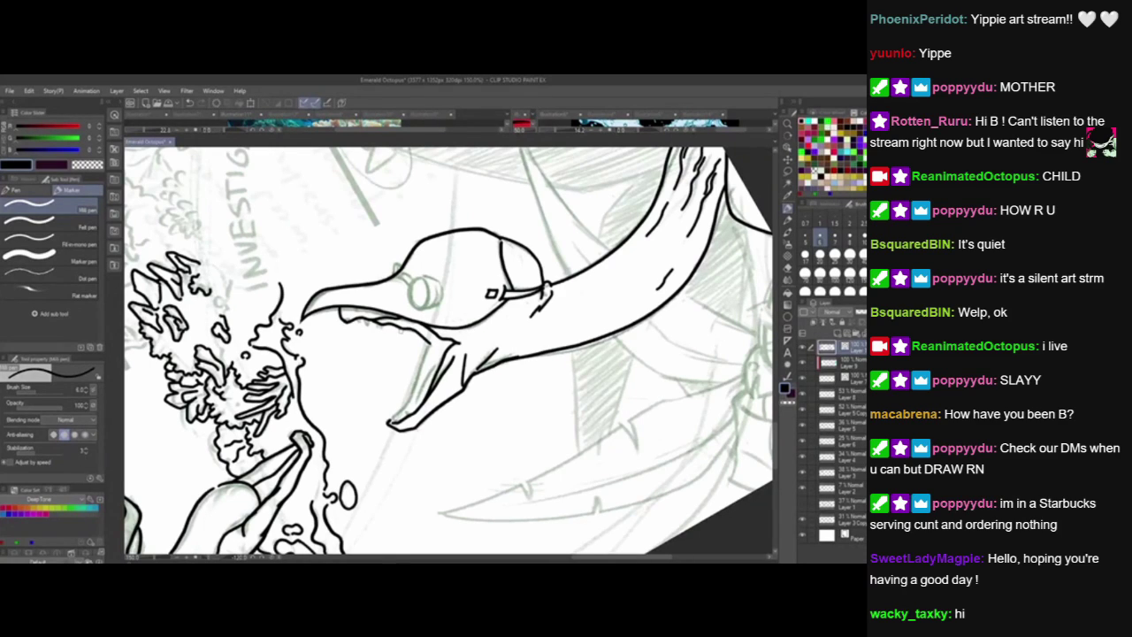
mouse_move(391, 423)
left_mouse_down()
mouse_move(437, 342)
mouse_move(413, 405)
left_mouse_up()
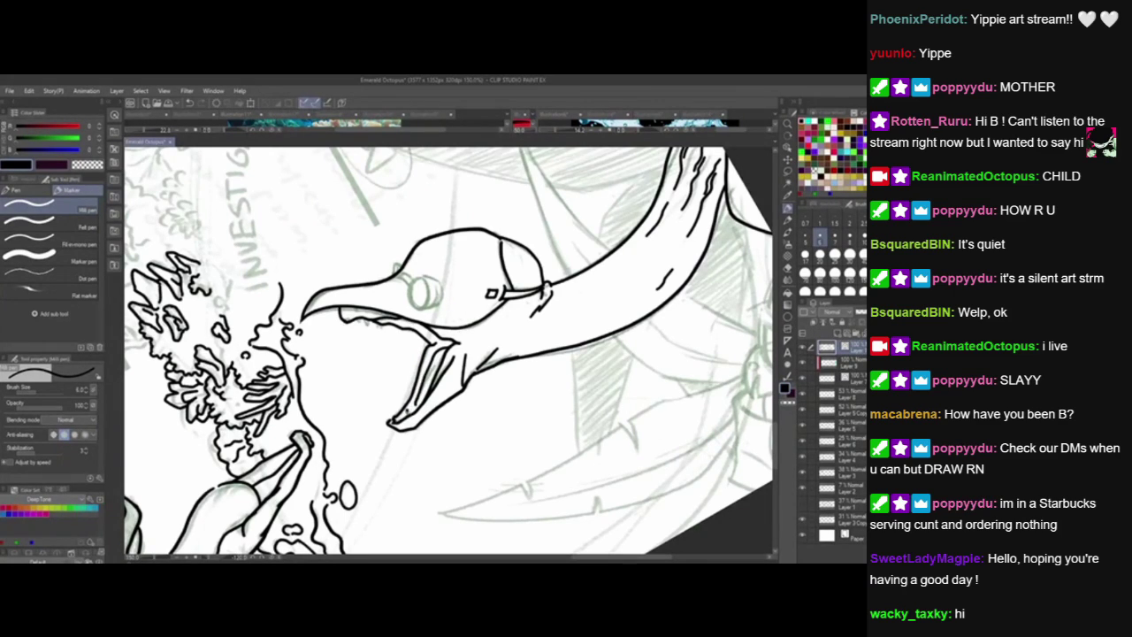
Ink the small pointed teeth along the upper and lower jaws.
left_click_drag(438, 362, 426, 387)
left_click_drag(361, 316, 367, 329)
left_click_drag(395, 416, 404, 414)
mouse_move(350, 318)
left_mouse_down()
mouse_move(351, 329)
mouse_move(403, 334)
left_mouse_up()
left_click_drag(412, 391, 412, 382)
key("ctrl+z")
mouse_move(428, 384)
left_mouse_down()
mouse_move(434, 375)
mouse_move(425, 397)
mouse_move(411, 396)
left_mouse_up()
Ink the creature's bulging round eye and the small second eye on the head's far edge.
mouse_move(419, 277)
left_mouse_down()
mouse_move(414, 308)
mouse_move(416, 277)
mouse_move(440, 281)
mouse_move(440, 306)
mouse_move(435, 283)
mouse_move(441, 295)
left_mouse_up()
left_click_drag(472, 408, 474, 424)
key("ctrl+z")
key("ctrl+z")
mouse_move(438, 349)
left_mouse_down()
mouse_move(445, 326)
mouse_move(424, 340)
mouse_move(431, 326)
mouse_move(401, 316)
mouse_move(418, 307)
left_mouse_up()
key("ctrl+z")
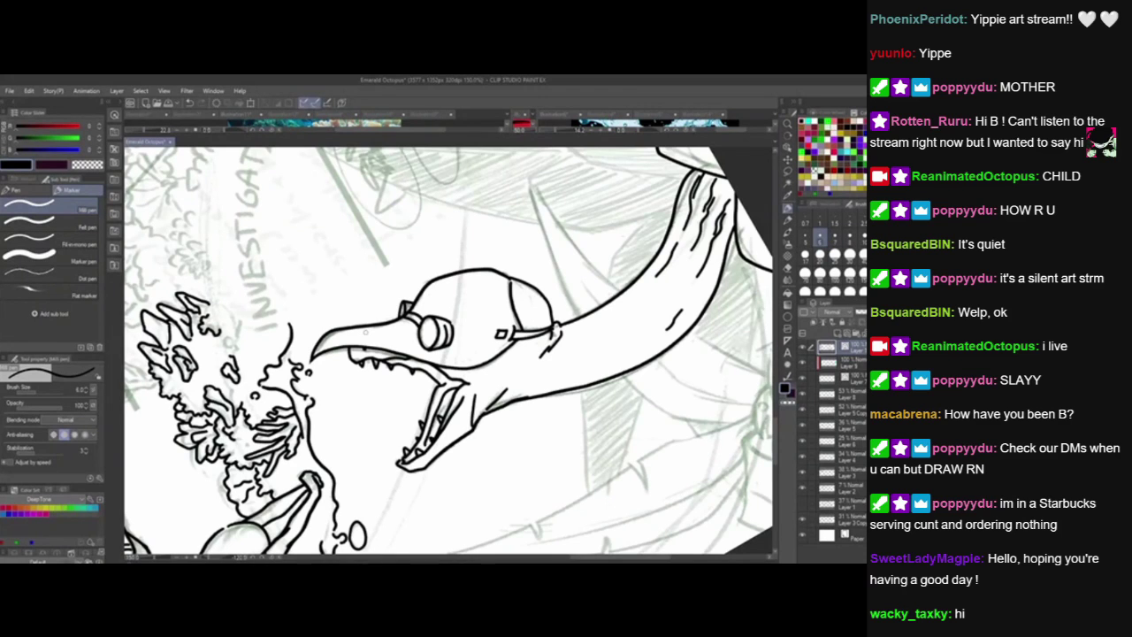
Ink the outline of the large rock in the drawing's lower-left corner, down to the canvas edge.
left_click_drag(483, 371, 463, 372)
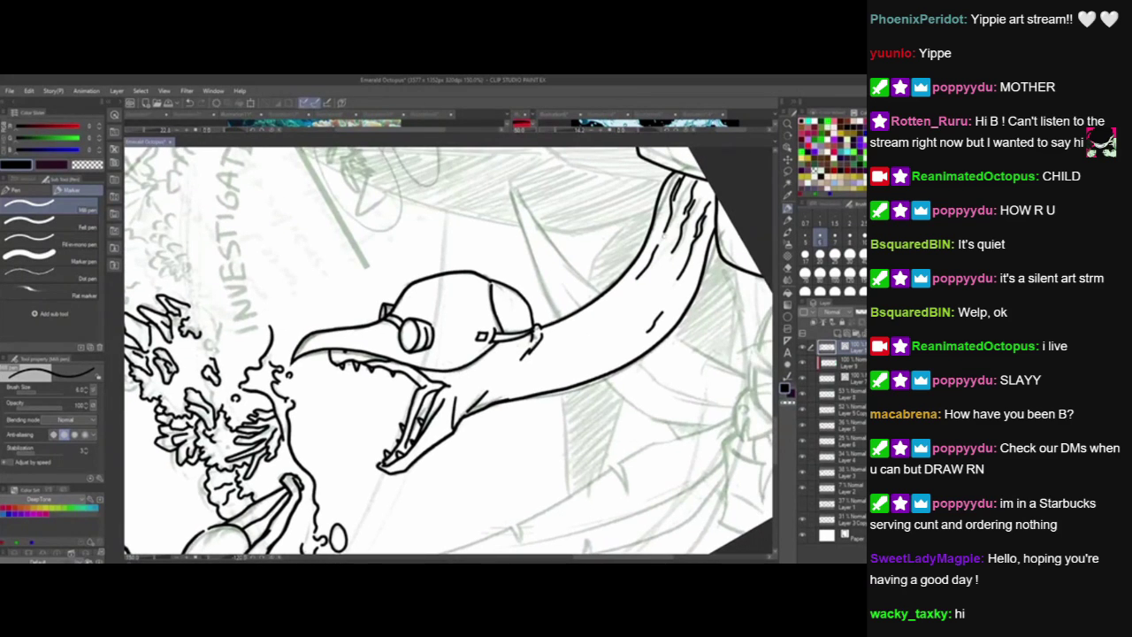
double_click(788, 135)
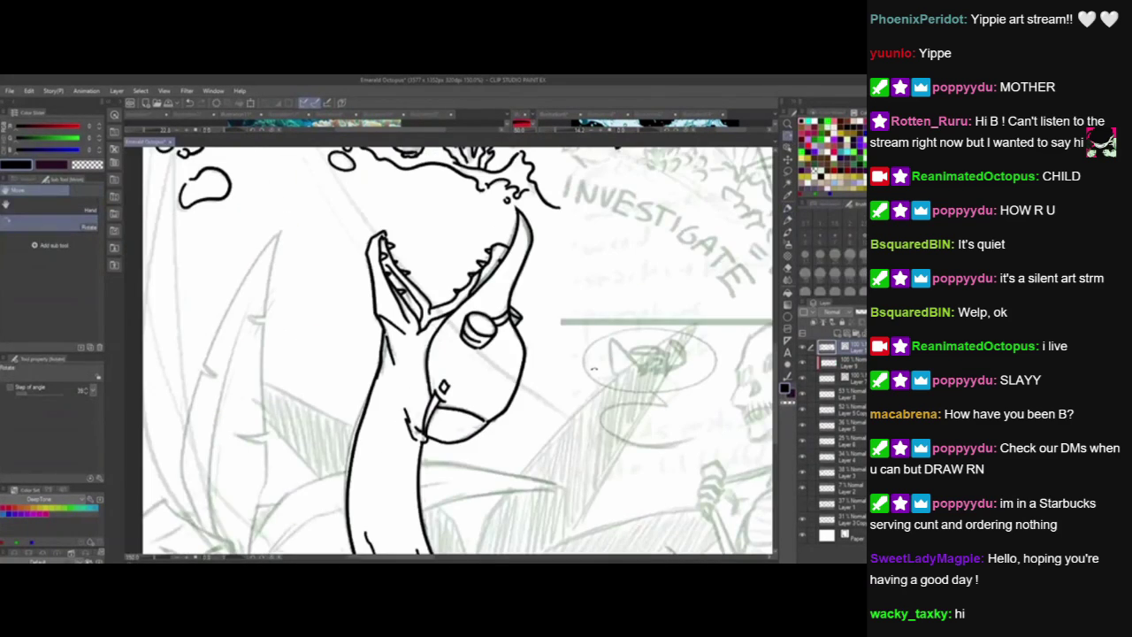
scroll(589, 382, "down", 1)
left_click_drag(589, 381, 478, 330)
left_click_drag(326, 372, 424, 370)
scroll(423, 370, "up", 2)
left_click_drag(408, 370, 510, 244)
left_click_drag(448, 397, 466, 327)
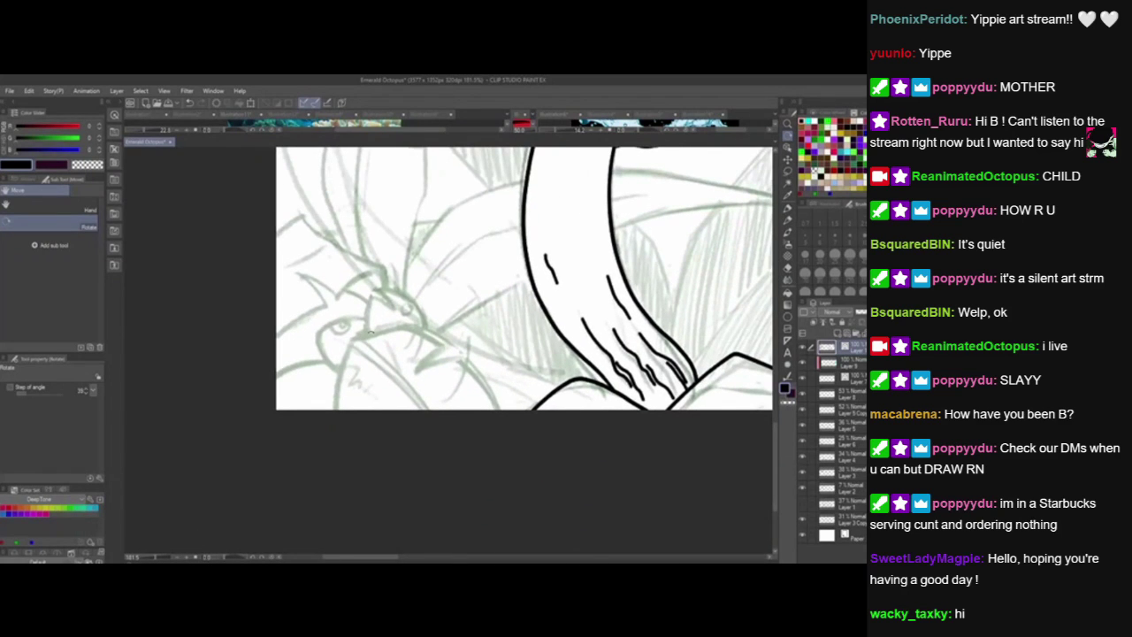
left_click(788, 210)
left_click_drag(564, 461, 486, 498)
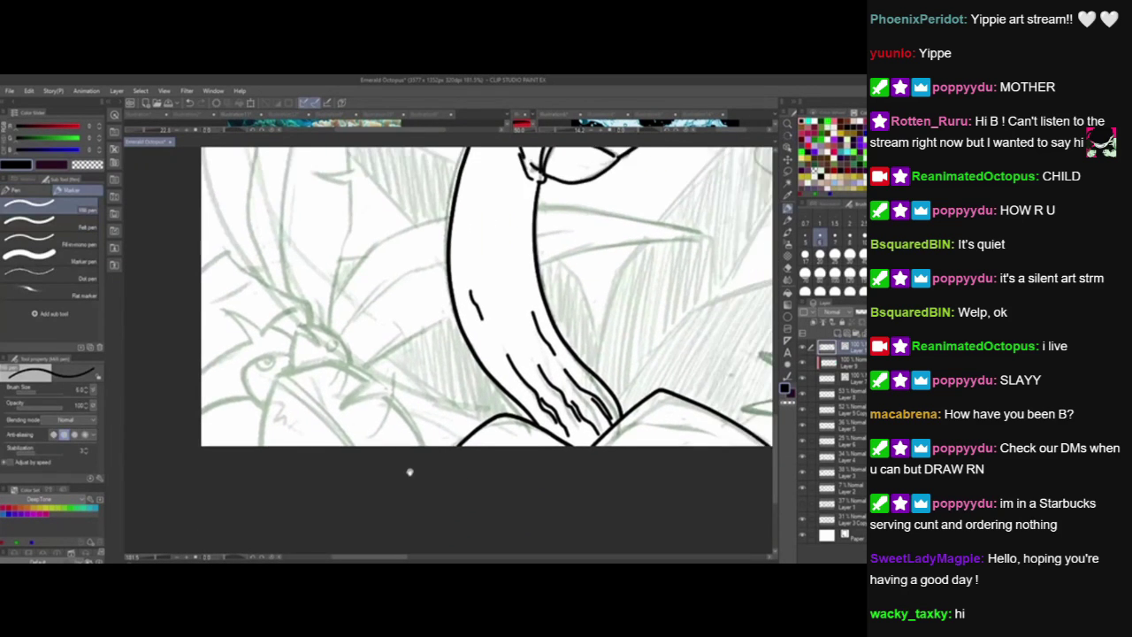
left_click_drag(393, 433, 410, 413)
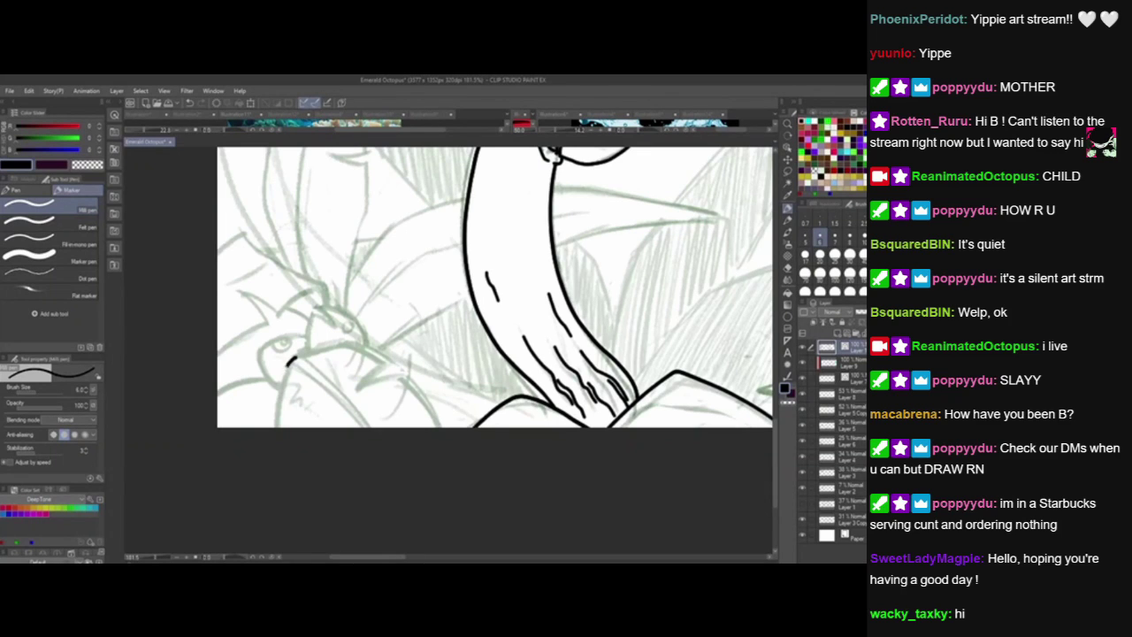
left_click_drag(294, 356, 273, 428)
mouse_move(288, 357)
left_mouse_down()
mouse_move(360, 341)
mouse_move(451, 428)
left_mouse_up()
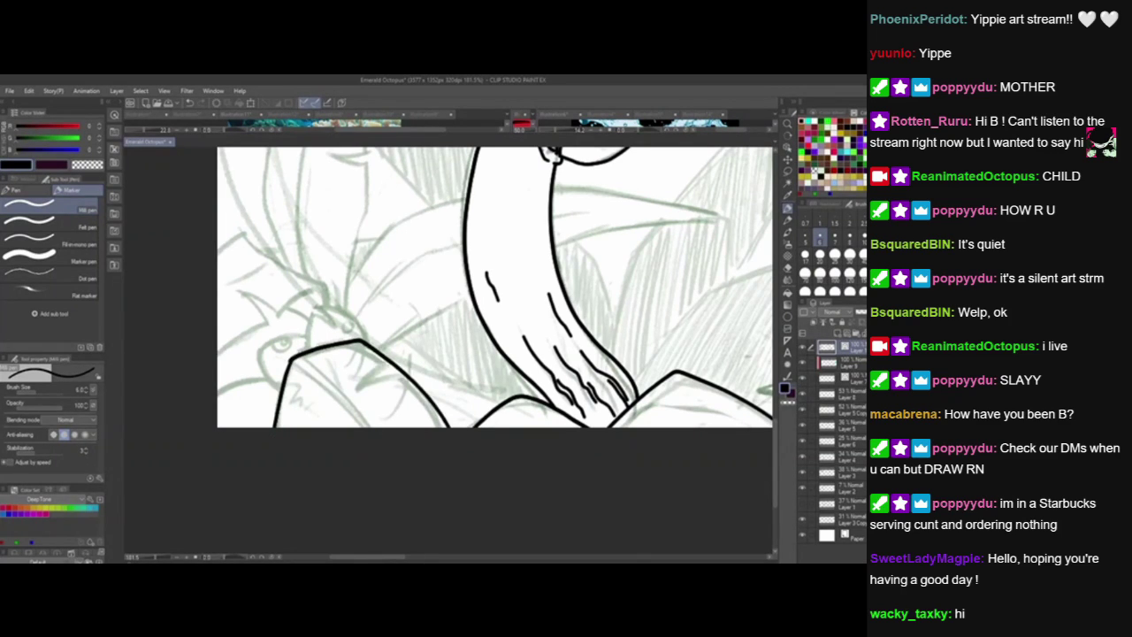
Ink the sharp notch in the lower-left rock's right side and the double diagonal ridge across its face.
left_click_drag(355, 395, 423, 349)
mouse_move(356, 394)
left_mouse_down()
mouse_move(441, 372)
mouse_move(399, 368)
left_mouse_up()
left_click_drag(291, 363, 367, 427)
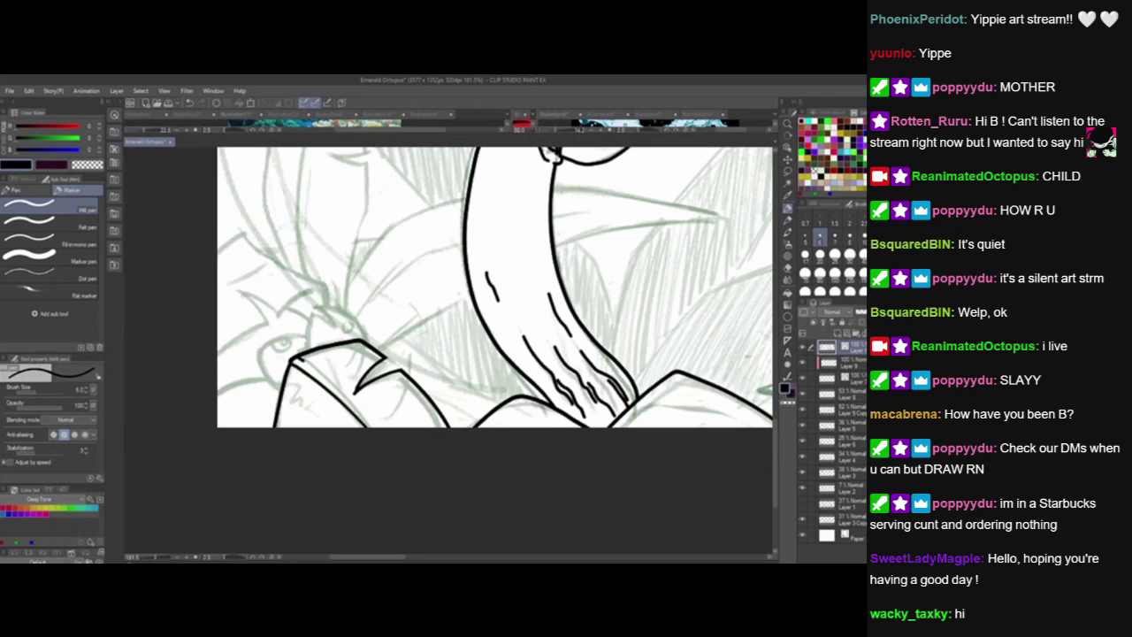
left_click_drag(302, 361, 377, 427)
Ink the small rounded creature's head peeking over the lower-left rock, with its round eye and face markings.
left_click_drag(622, 431, 640, 454)
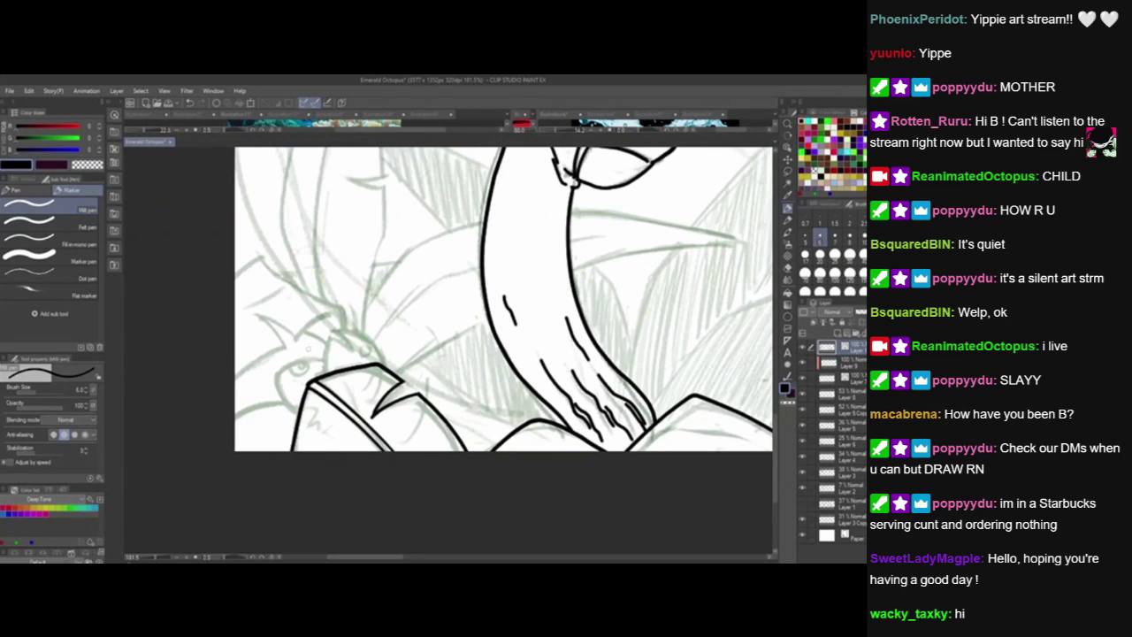
mouse_move(328, 382)
left_mouse_down()
mouse_move(325, 342)
mouse_move(361, 337)
mouse_move(391, 383)
mouse_move(334, 328)
mouse_move(386, 389)
mouse_move(327, 384)
left_mouse_up()
key("ctrl+z")
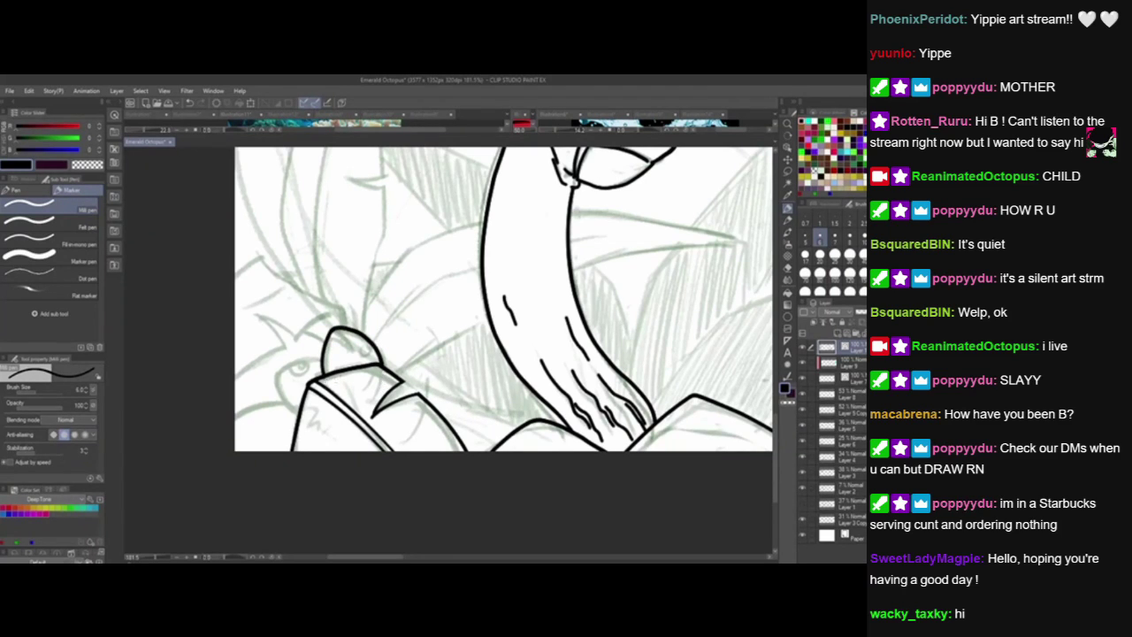
mouse_move(364, 345)
left_mouse_down()
mouse_move(359, 355)
mouse_move(364, 345)
mouse_move(351, 348)
mouse_move(336, 328)
mouse_move(365, 351)
left_mouse_up()
key("ctrl+z")
left_click_drag(535, 334, 549, 471)
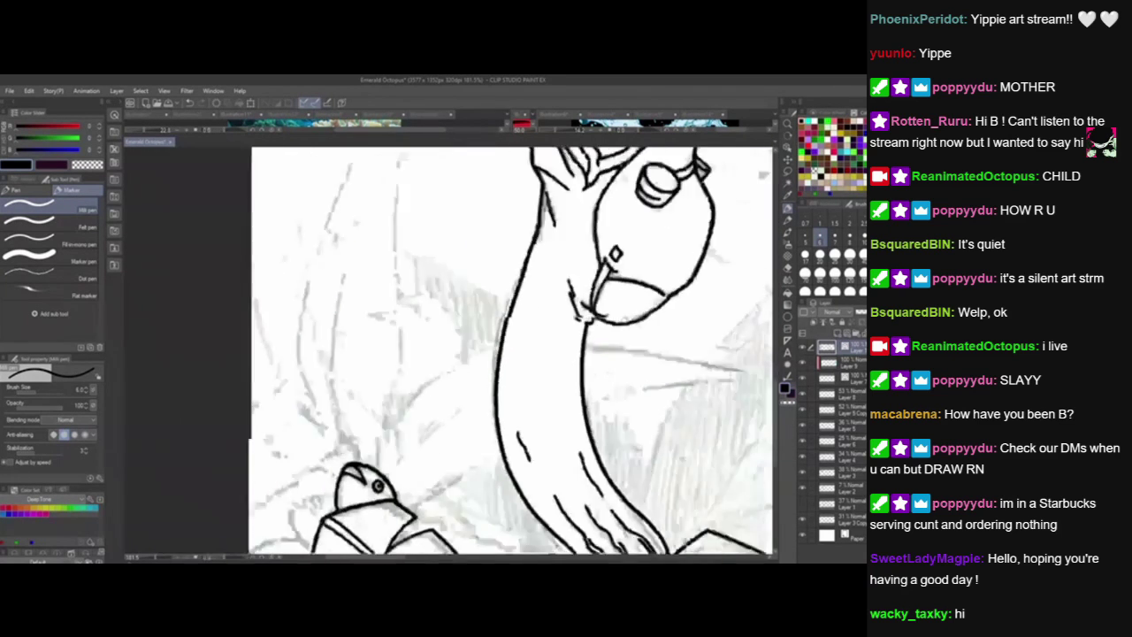
scroll(511, 354, "down", 5)
key("ctrl+z")
key("ctrl+z")
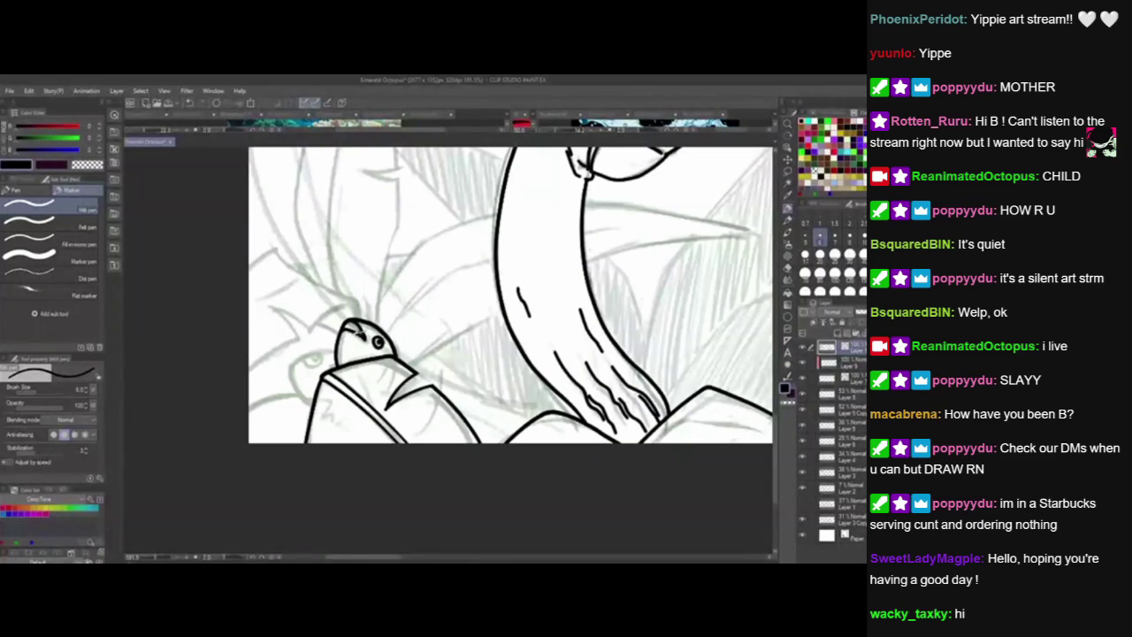
Ink the second small creature's head with its eye beside the first one, and redo the first head's face marking.
left_click_drag(349, 319, 366, 352)
mouse_move(308, 407)
left_mouse_down()
mouse_move(287, 365)
mouse_move(325, 347)
mouse_move(335, 351)
mouse_move(317, 367)
mouse_move(312, 351)
mouse_move(290, 369)
mouse_move(319, 366)
mouse_move(297, 358)
mouse_move(322, 370)
left_mouse_up()
key("ctrl+z")
key("ctrl+z")
key("ctrl+z")
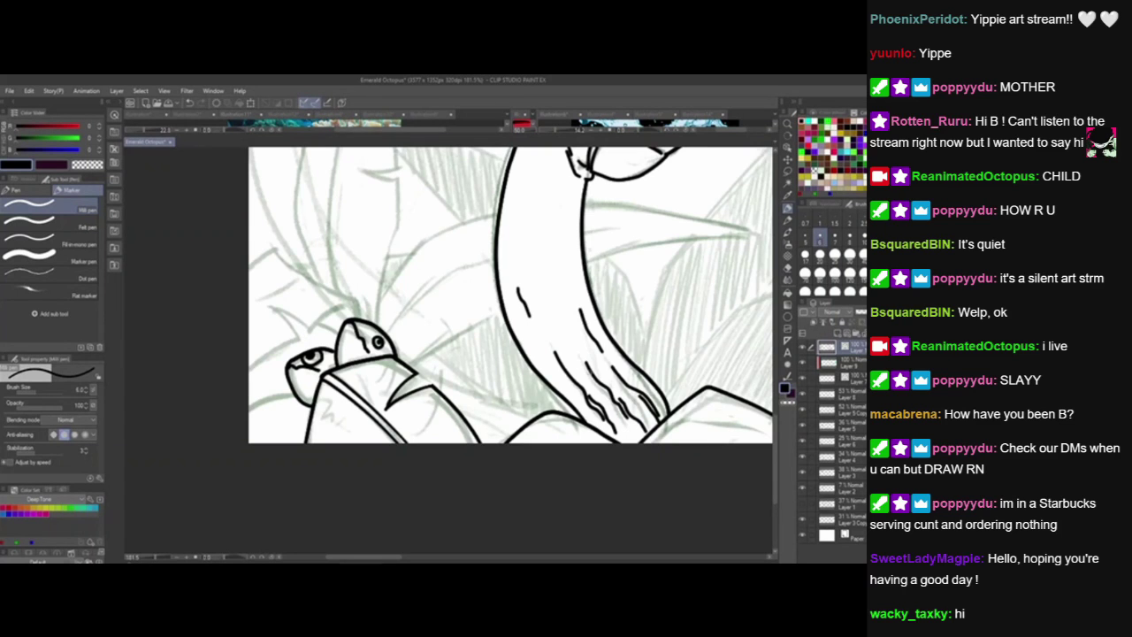
Ink the jagged, spiky-tipped leaf behind the two small creatures' heads and trim its overshooting line ends.
mouse_move(495, 318)
left_mouse_down()
mouse_move(460, 417)
mouse_move(478, 436)
mouse_move(518, 372)
left_mouse_up()
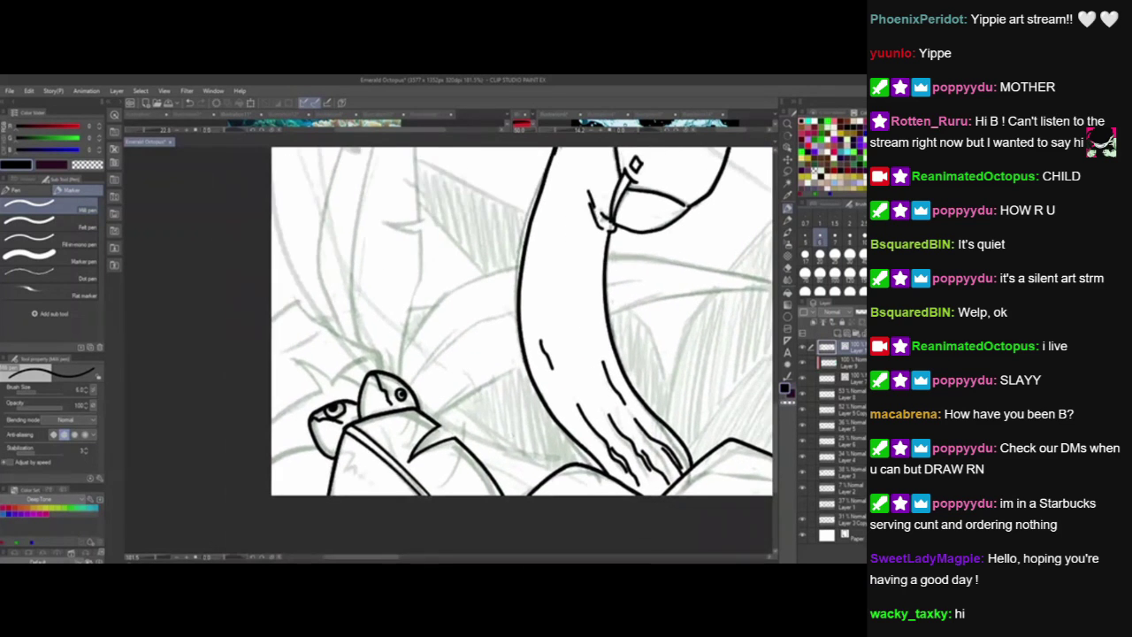
left_click_drag(367, 358, 333, 391)
key("ctrl+z")
left_click_drag(270, 421, 339, 396)
mouse_move(285, 354)
left_mouse_down()
mouse_move(328, 403)
mouse_move(341, 373)
mouse_move(366, 356)
left_mouse_up()
key("c")
left_click_drag(329, 390, 325, 397)
left_click_drag(285, 353, 292, 357)
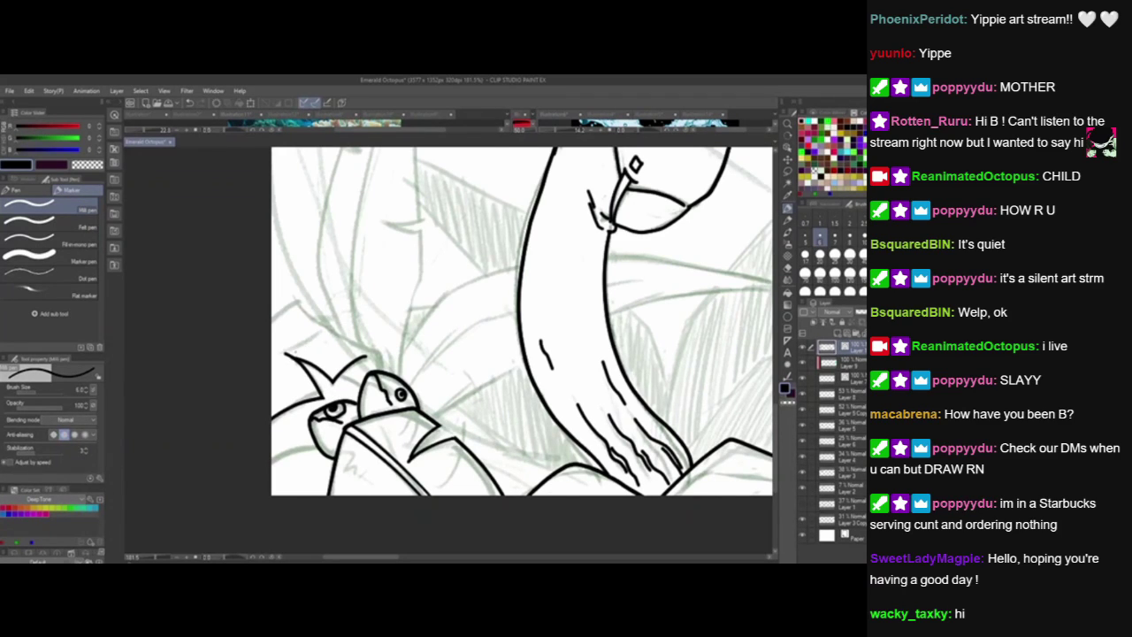
left_click_drag(283, 353, 292, 358)
Ink the broad pointed leaf above the small creatures and the curved leaf edge below the second head, cleaning up stray ends.
mouse_move(282, 287)
left_mouse_down()
mouse_move(425, 350)
mouse_move(388, 395)
left_mouse_up()
mouse_move(372, 331)
left_mouse_down()
mouse_move(402, 350)
mouse_move(391, 387)
mouse_move(377, 365)
left_mouse_up()
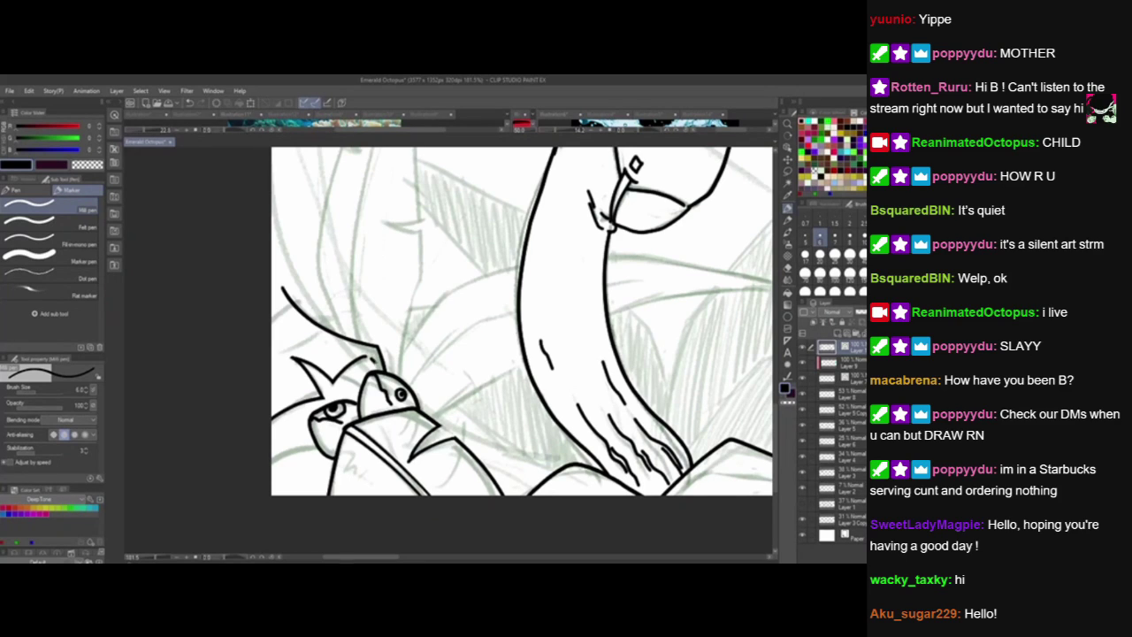
mouse_move(270, 321)
left_mouse_down()
mouse_move(345, 286)
mouse_move(311, 297)
left_mouse_up()
left_click_drag(325, 369, 372, 395)
left_click(331, 371)
left_click(367, 392)
left_click_drag(354, 451, 388, 379)
left_click_drag(297, 397, 367, 370)
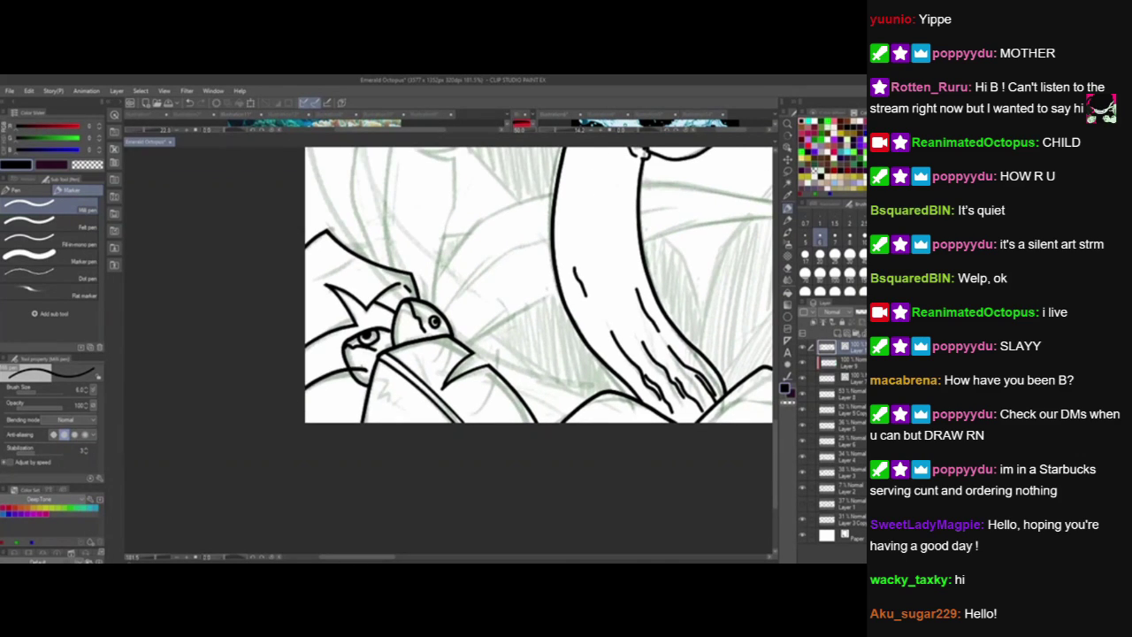
left_click(360, 369)
Ink the curved left edge and inner rib of the tall upright leaf rising behind the small creatures.
mouse_move(575, 221)
left_mouse_down()
mouse_move(478, 327)
mouse_move(483, 479)
mouse_move(438, 505)
left_mouse_up()
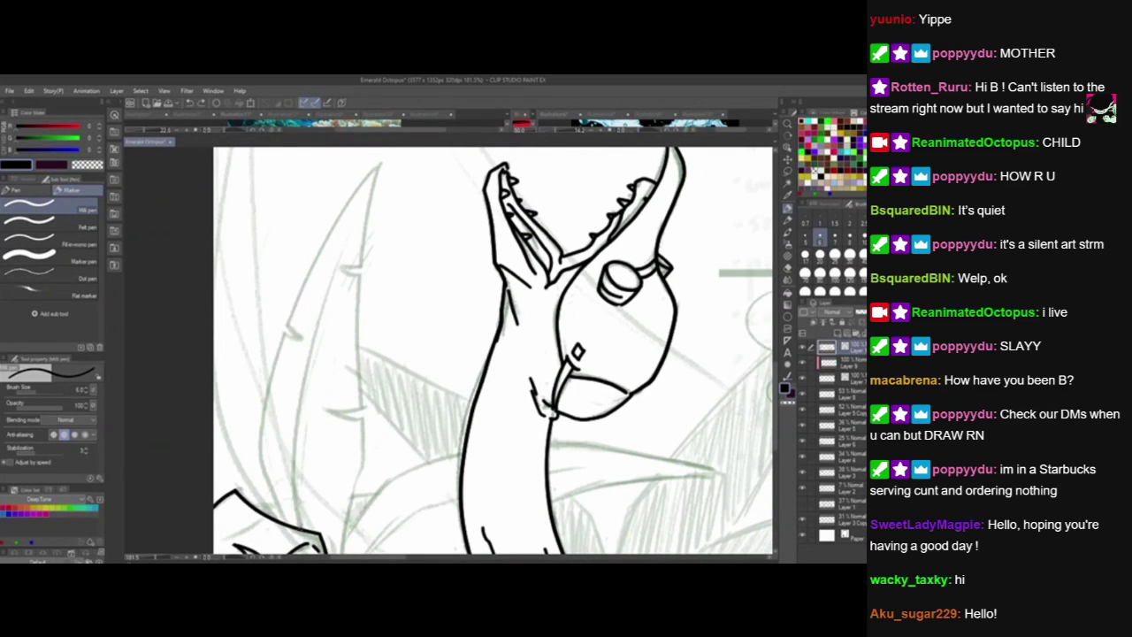
mouse_move(301, 540)
left_mouse_down()
mouse_move(347, 240)
mouse_move(365, 205)
left_mouse_up()
key("ctrl+z")
mouse_move(296, 530)
left_mouse_down()
mouse_move(298, 401)
mouse_move(340, 246)
left_mouse_up()
mouse_move(290, 537)
left_mouse_down()
mouse_move(262, 455)
mouse_move(325, 235)
mouse_move(384, 153)
left_mouse_up()
mouse_move(315, 462)
left_mouse_down()
mouse_move(330, 422)
mouse_move(275, 333)
left_mouse_up()
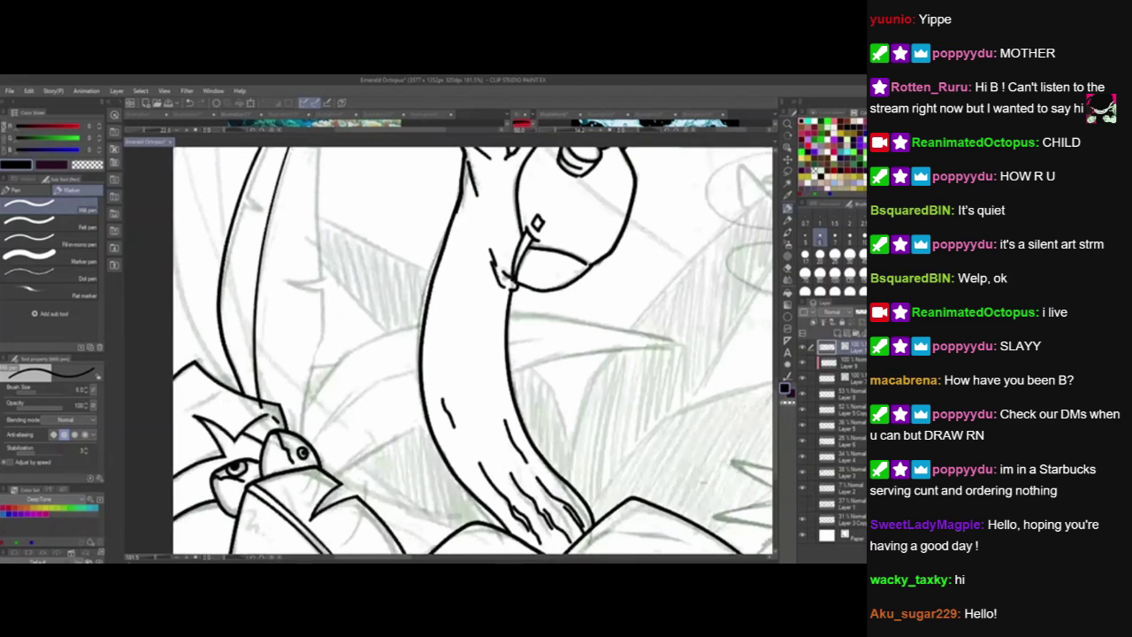
left_click_drag(384, 427, 365, 518)
mouse_move(344, 462)
left_mouse_down()
mouse_move(344, 431)
mouse_move(345, 454)
left_mouse_up()
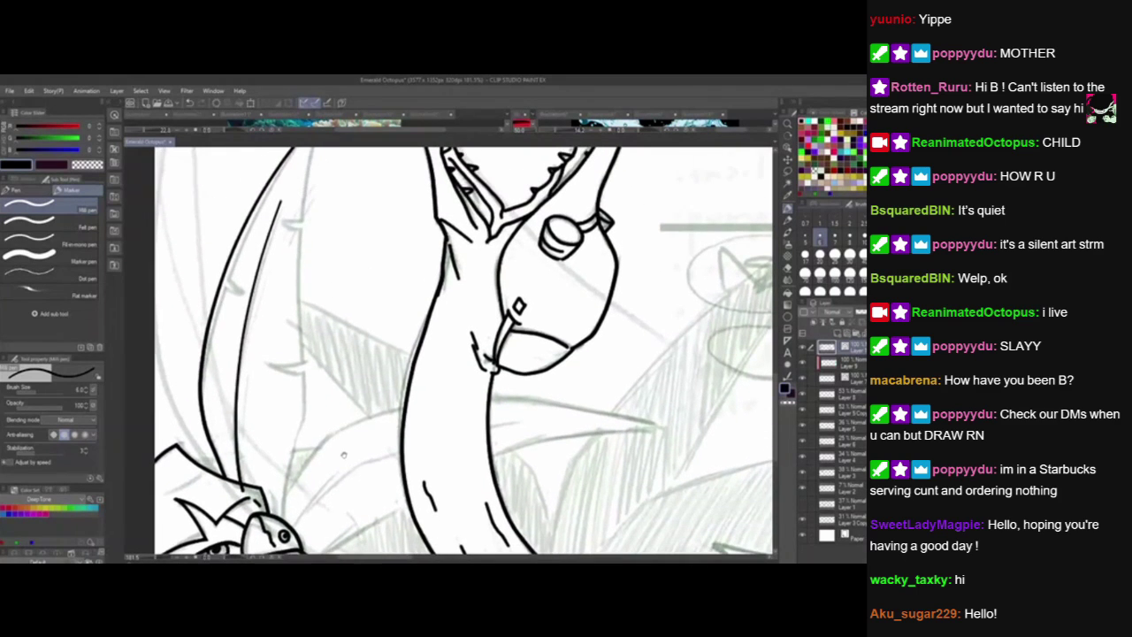
Ink the tall leaf's right edge from its base up to a sharp tip, erasing the lines that cross beyond the tip.
mouse_move(282, 525)
left_mouse_down()
mouse_move(338, 343)
mouse_move(349, 429)
left_mouse_up()
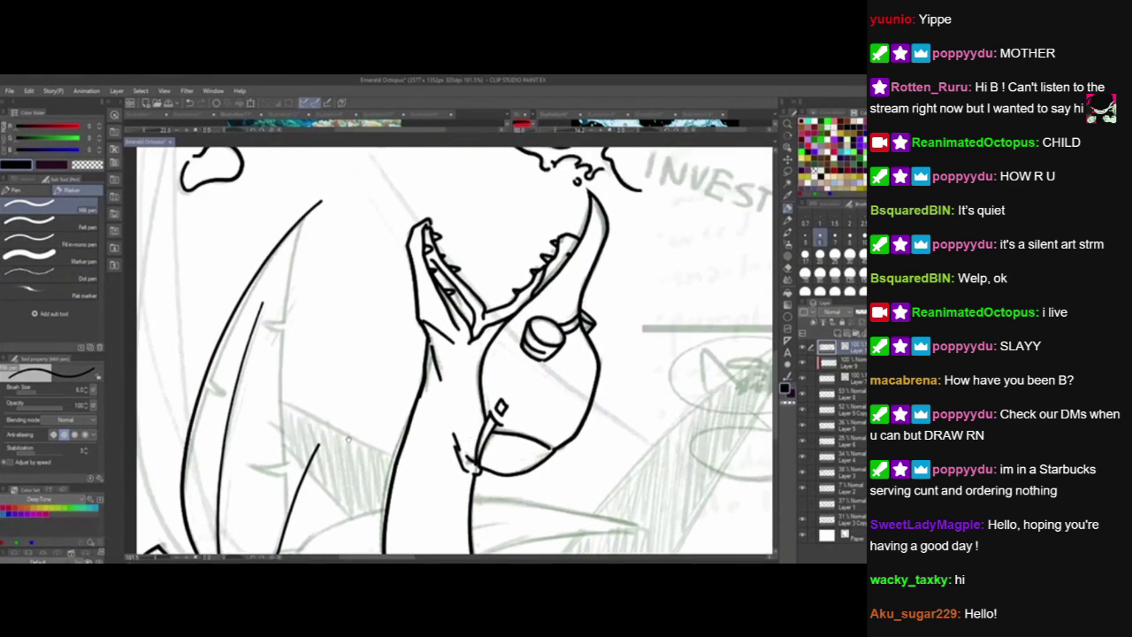
mouse_move(288, 541)
left_mouse_down()
mouse_move(288, 410)
mouse_move(326, 152)
left_mouse_up()
key("ctrl+z")
mouse_move(290, 536)
left_mouse_down()
mouse_move(282, 327)
mouse_move(328, 155)
left_mouse_up()
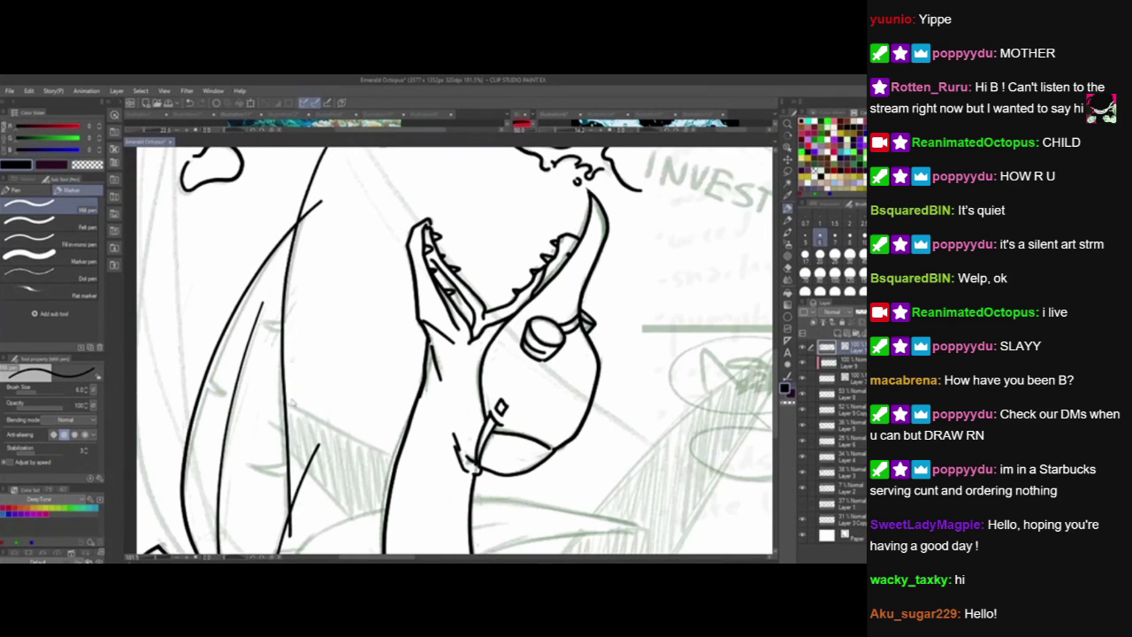
key("ctrl+z")
mouse_move(292, 536)
left_mouse_down()
mouse_move(292, 404)
mouse_move(334, 147)
left_mouse_up()
left_click_drag(309, 210, 333, 149)
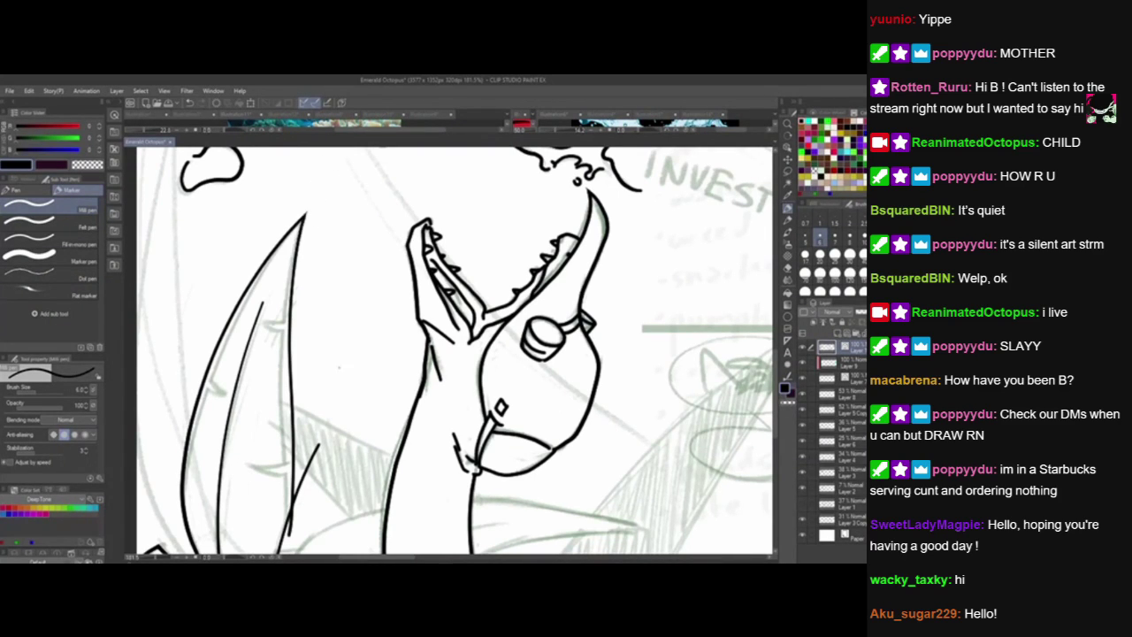
left_click_drag(361, 420, 391, 284)
left_click_drag(320, 398, 323, 369)
key("ctrl+z")
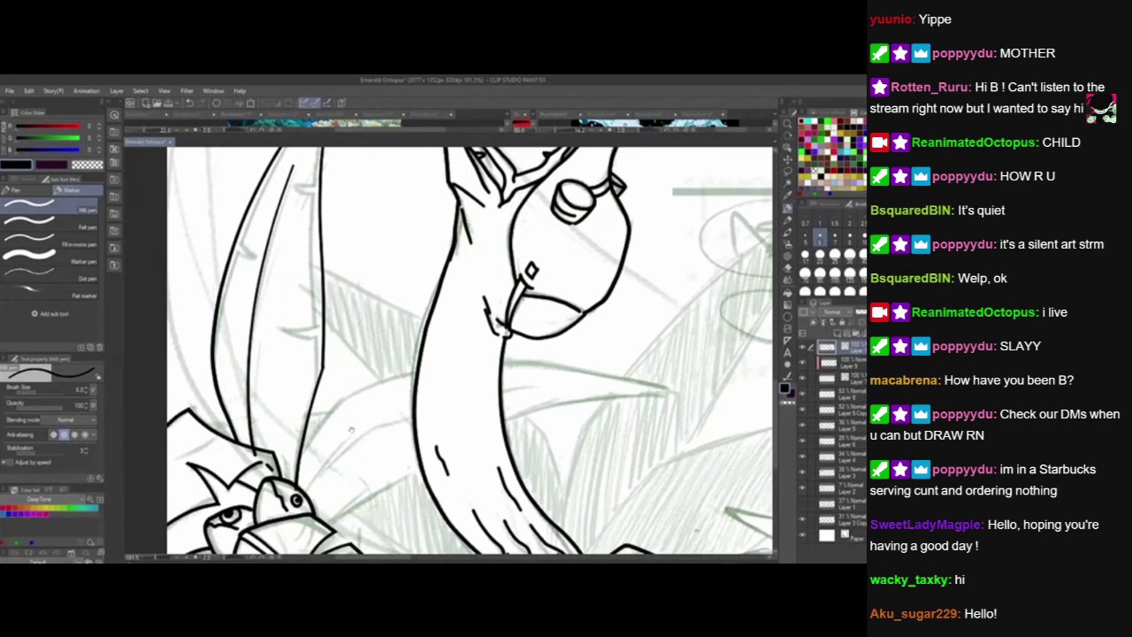
Ink a sharp pointed notch partway up the tall leaf's right edge.
left_click_drag(271, 326, 348, 338)
mouse_move(273, 326)
left_mouse_down()
mouse_move(346, 322)
mouse_move(340, 343)
mouse_move(274, 329)
left_mouse_up()
left_click_drag(371, 361, 425, 418)
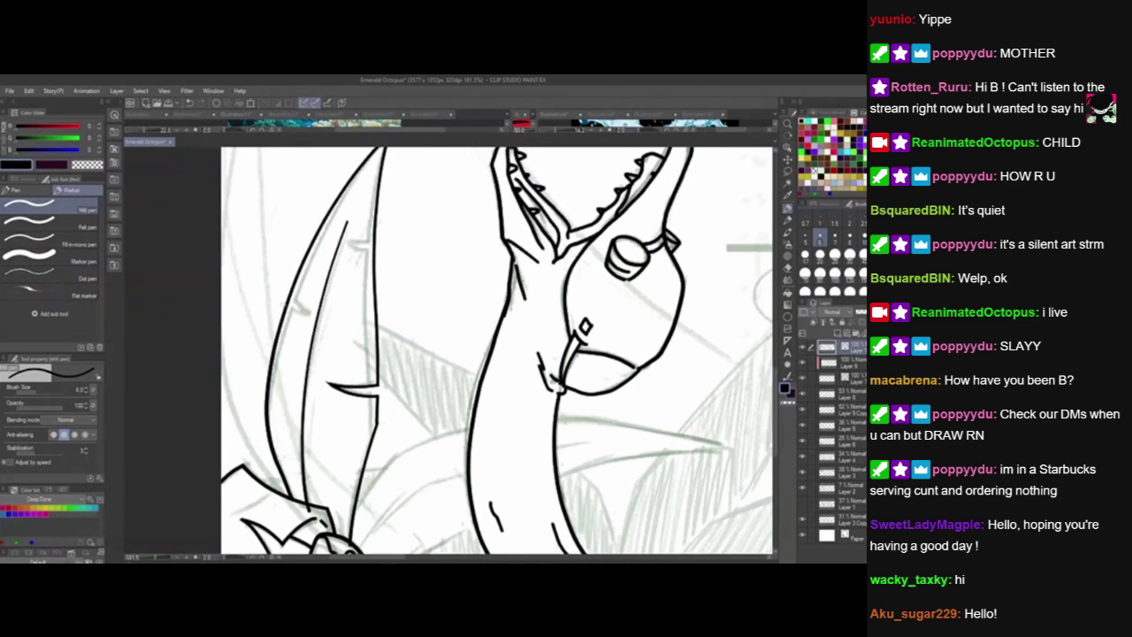
Ink a notch in the tall leaf's left edge and a small one near the tip on its right edge, erasing the excess.
left_click_drag(273, 295, 313, 315)
mouse_move(276, 280)
left_mouse_down()
mouse_move(315, 315)
mouse_move(282, 281)
mouse_move(289, 299)
left_mouse_up()
left_click_drag(402, 393, 400, 440)
key("ctrl+z")
key("ctrl+z")
key("ctrl+z")
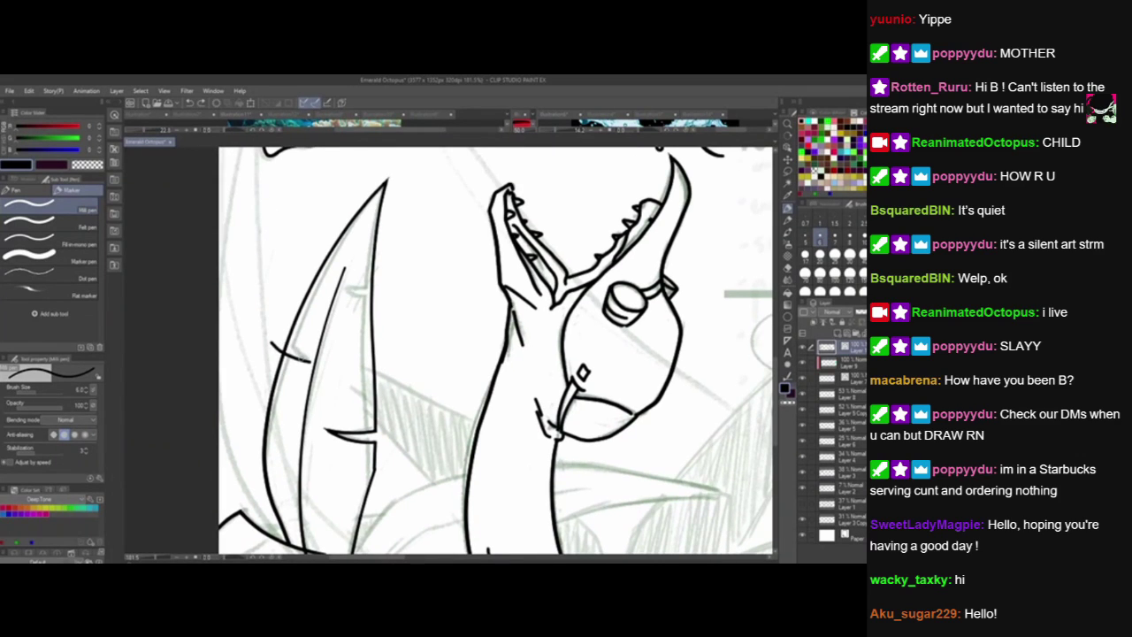
mouse_move(310, 361)
left_mouse_down()
mouse_move(277, 329)
mouse_move(285, 351)
mouse_move(281, 334)
left_mouse_up()
mouse_move(349, 295)
left_mouse_down()
mouse_move(409, 287)
mouse_move(407, 275)
mouse_move(375, 293)
left_mouse_up()
left_click_drag(389, 299, 387, 271)
Ink the upper and lower edges of the sideways leaf running behind the long neck, erasing the parts that cross the neck.
left_click_drag(540, 455, 534, 378)
left_click_drag(595, 531, 578, 460)
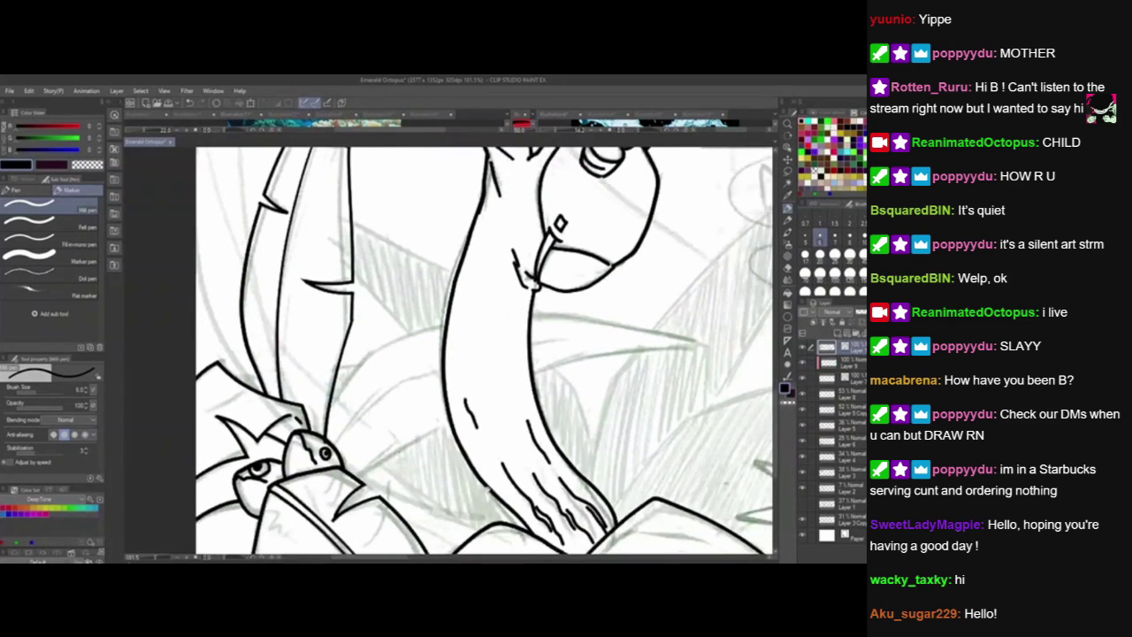
scroll(487, 351, "down", 1)
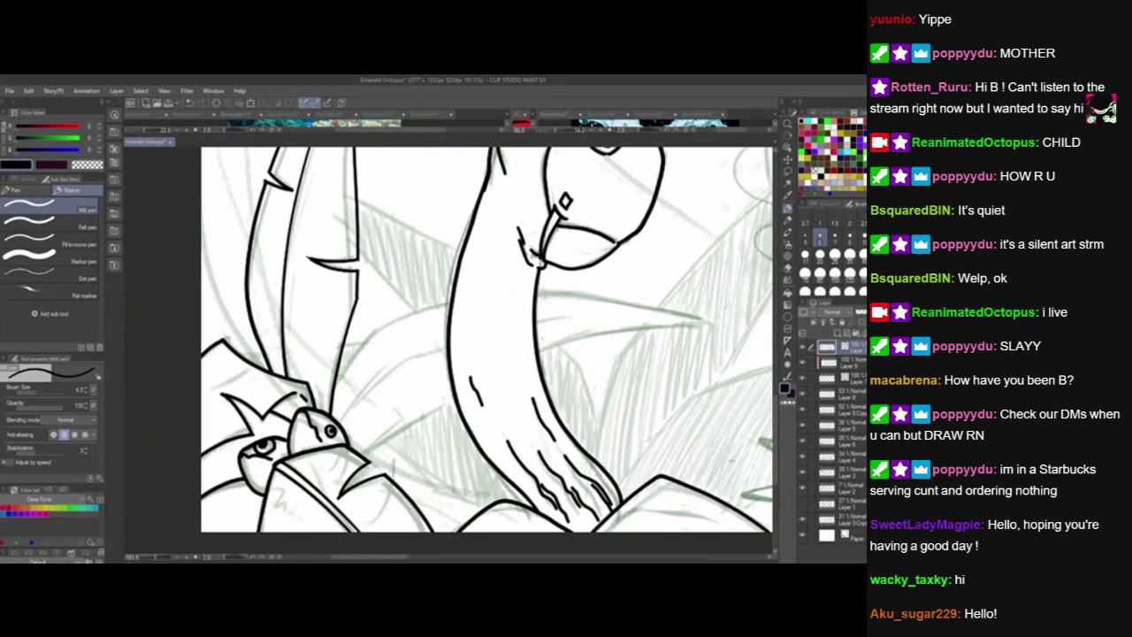
mouse_move(335, 390)
left_mouse_down()
mouse_move(382, 331)
mouse_move(528, 285)
left_mouse_up()
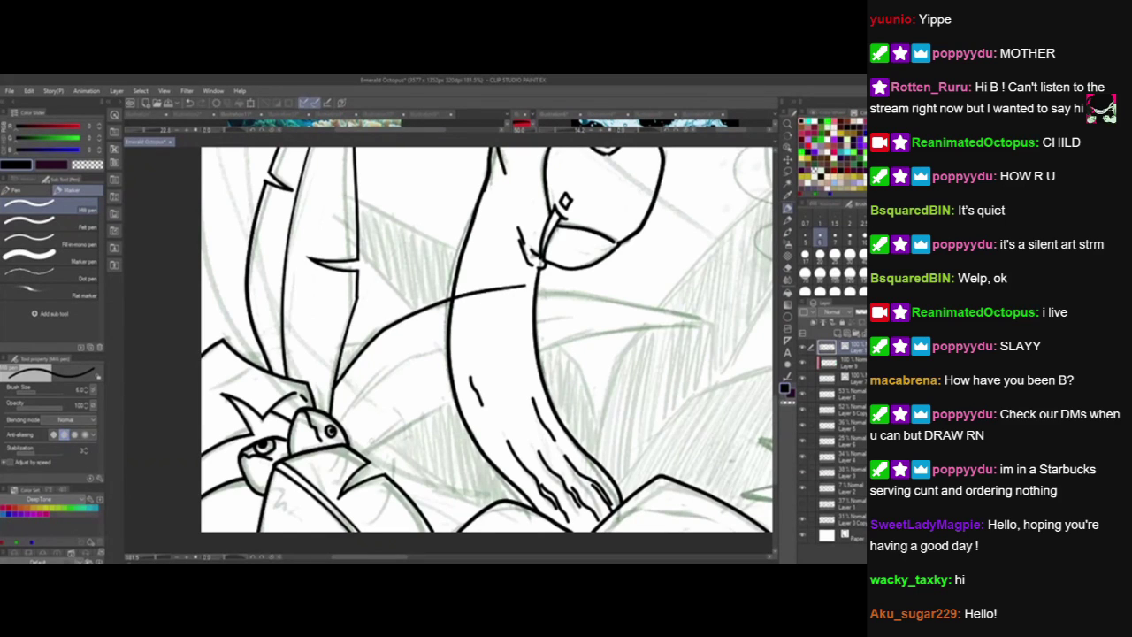
left_click_drag(357, 456, 497, 383)
left_click_drag(526, 475, 484, 459)
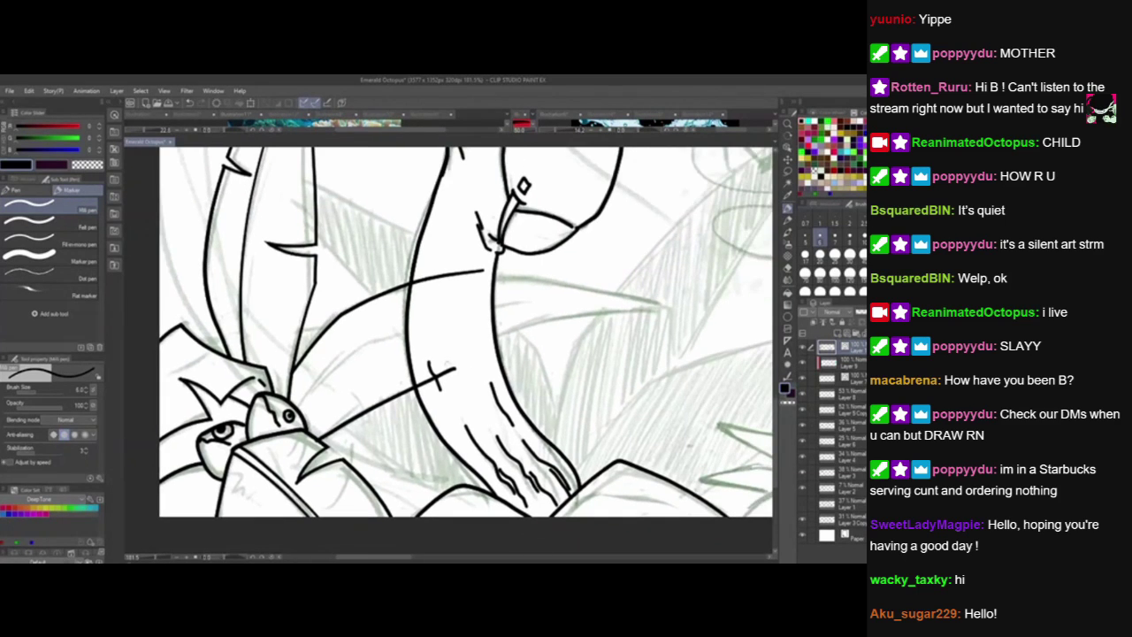
left_click_drag(418, 387, 454, 369)
left_click_drag(438, 277, 468, 272)
left_click_drag(515, 473, 496, 462)
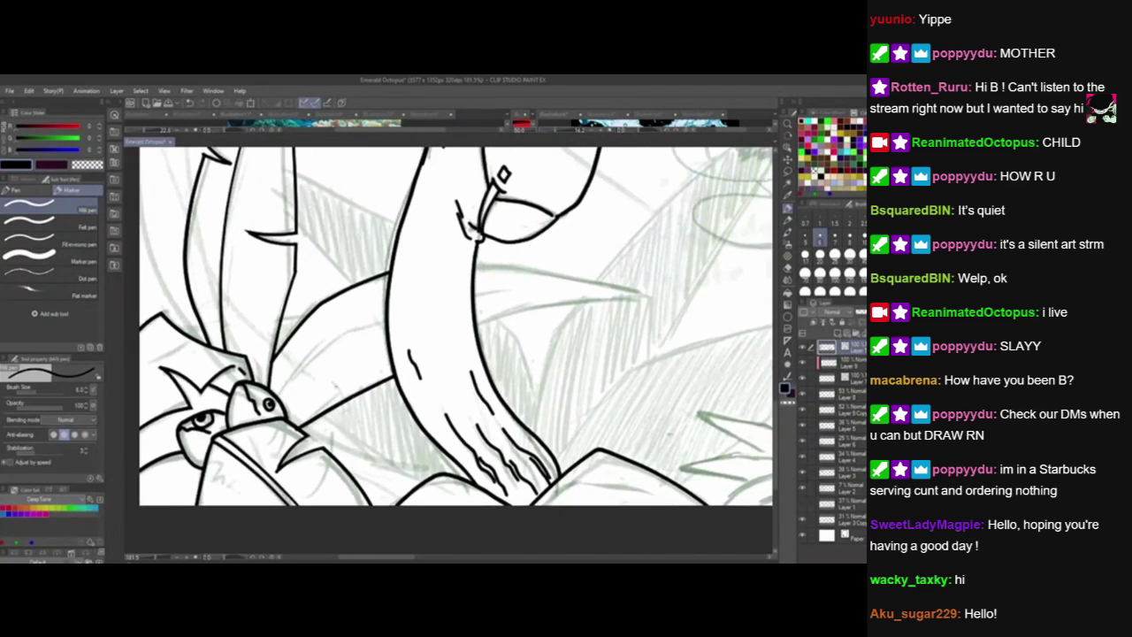
Ink the sideways leaf's central rib from its base past the neck, and erase the part inside the neck.
left_click_drag(278, 394, 455, 306)
key("ctrl+z")
mouse_move(279, 394)
left_mouse_down()
mouse_move(302, 368)
mouse_move(478, 301)
mouse_move(443, 315)
left_mouse_up()
key("ctrl+z")
key("ctrl+z")
mouse_move(280, 395)
left_mouse_down()
mouse_move(298, 374)
mouse_move(517, 284)
left_mouse_up()
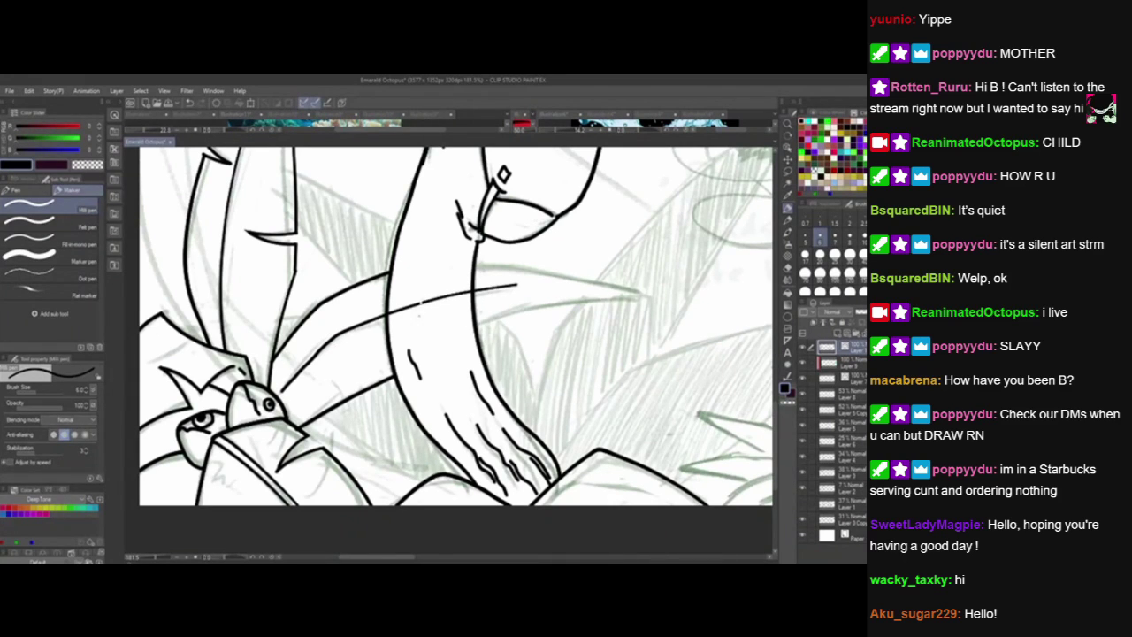
left_click_drag(421, 302, 420, 316)
Ink the sideways leaf's tapered end on the neck's far side, erasing the lines inside the neck and past the tip.
left_click_drag(453, 498, 278, 492)
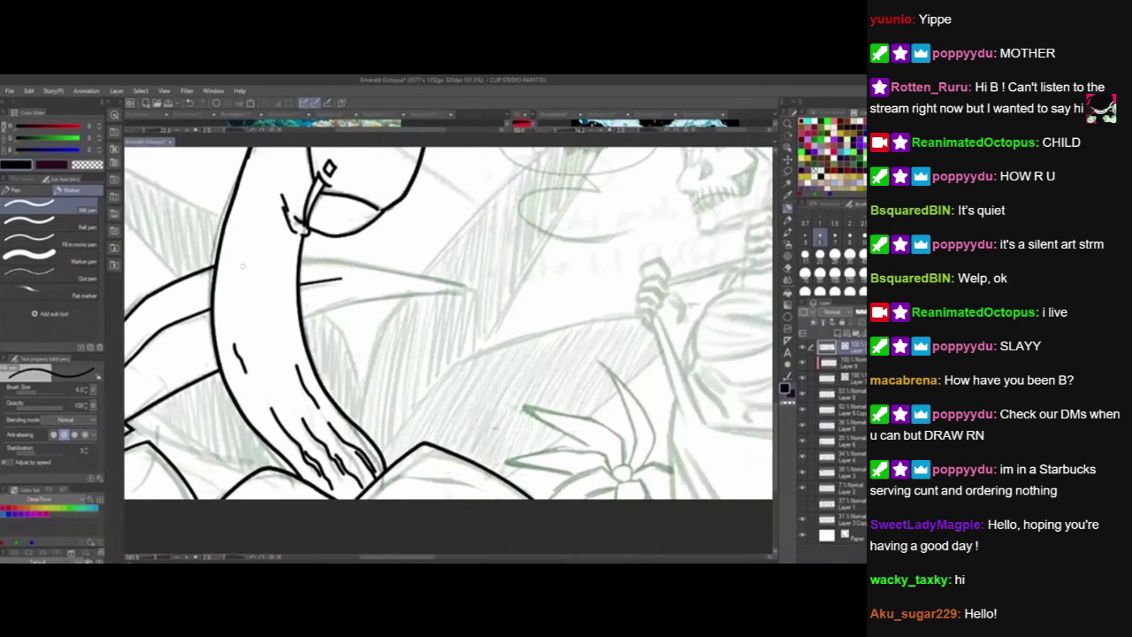
mouse_move(245, 260)
left_mouse_down()
mouse_move(396, 270)
mouse_move(504, 295)
left_mouse_up()
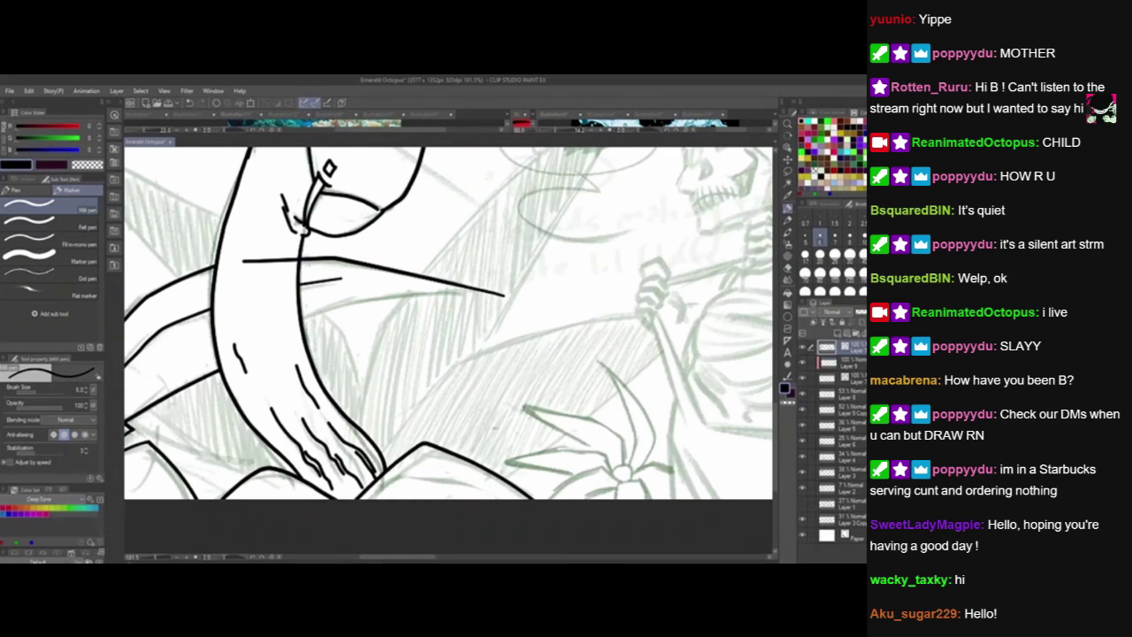
mouse_move(260, 346)
left_mouse_down()
mouse_move(400, 303)
mouse_move(529, 288)
left_mouse_up()
left_click_drag(288, 343, 287, 253)
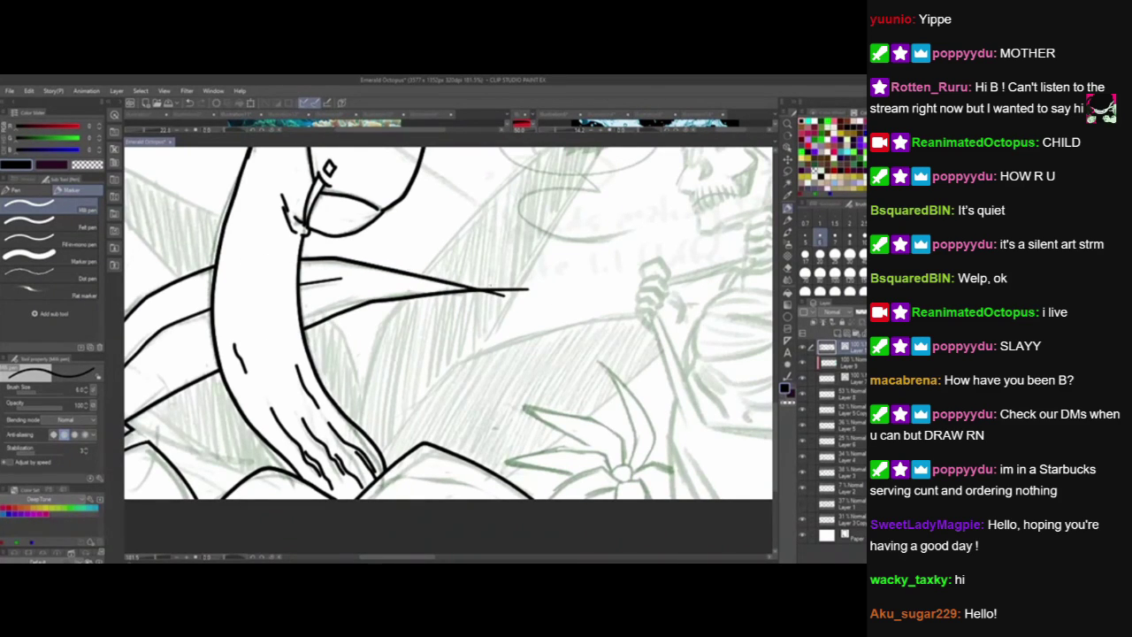
left_click_drag(531, 289, 483, 293)
Try to ink the upper and lower edges of the low leaf between the notched rock and the neck's base.
left_click_drag(489, 438, 644, 382)
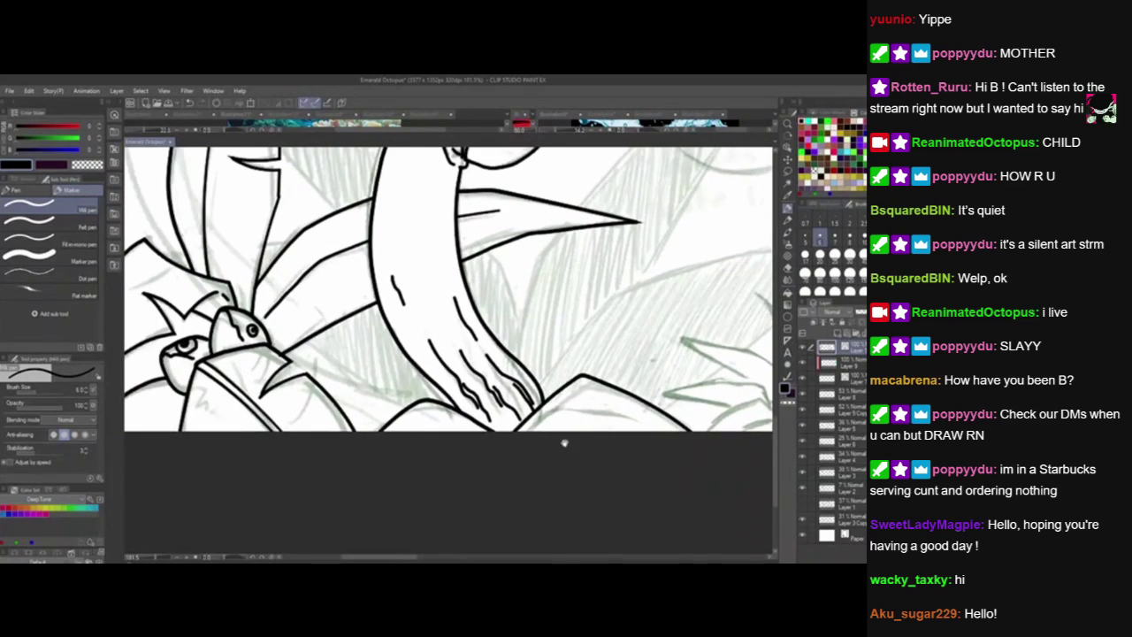
left_click_drag(566, 453, 592, 484)
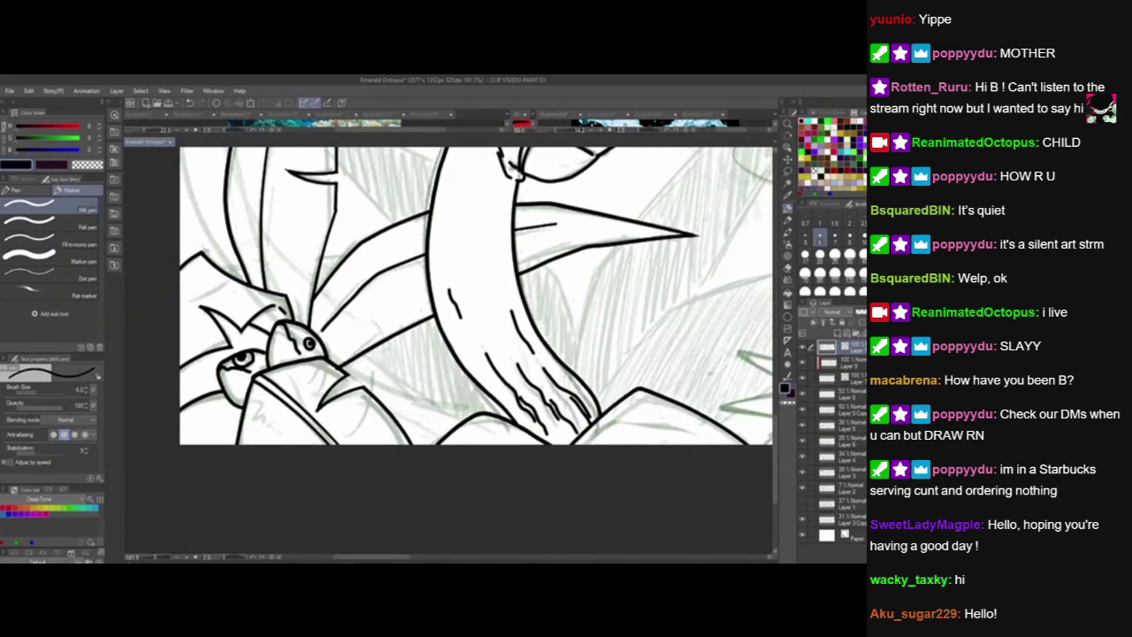
mouse_move(351, 360)
left_mouse_down()
mouse_move(435, 354)
mouse_move(471, 371)
left_mouse_up()
key("ctrl+z")
mouse_move(338, 356)
left_mouse_down()
mouse_move(422, 355)
mouse_move(494, 382)
mouse_move(356, 356)
mouse_move(471, 397)
left_mouse_up()
key("ctrl+z")
left_click_drag(350, 368, 462, 393)
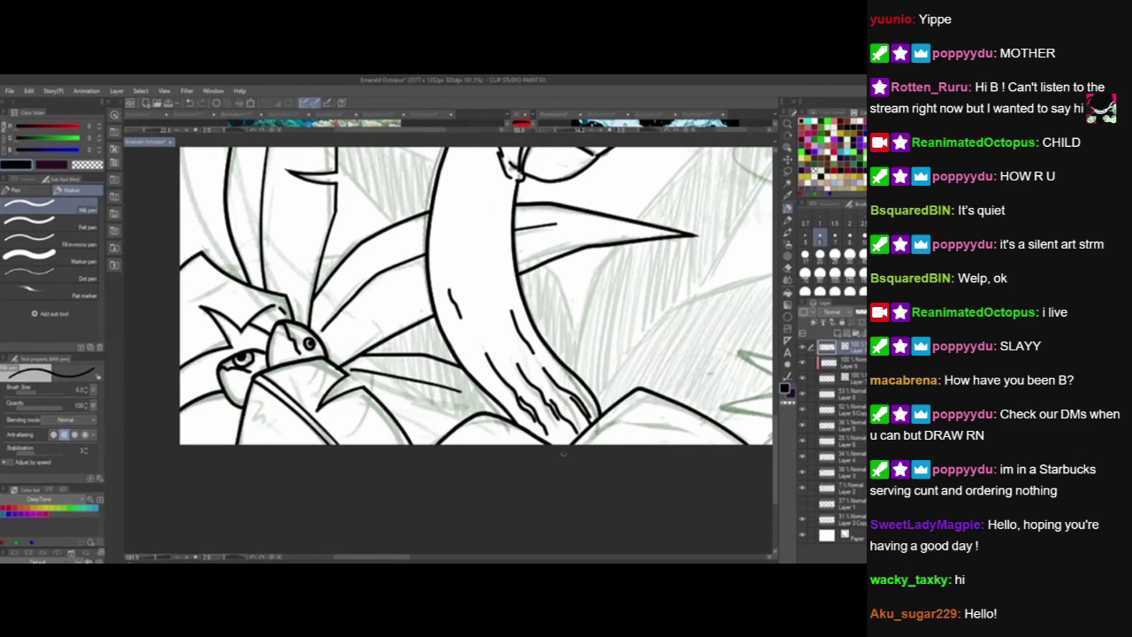
left_click_drag(593, 512, 560, 489)
left_click_drag(349, 386, 436, 420)
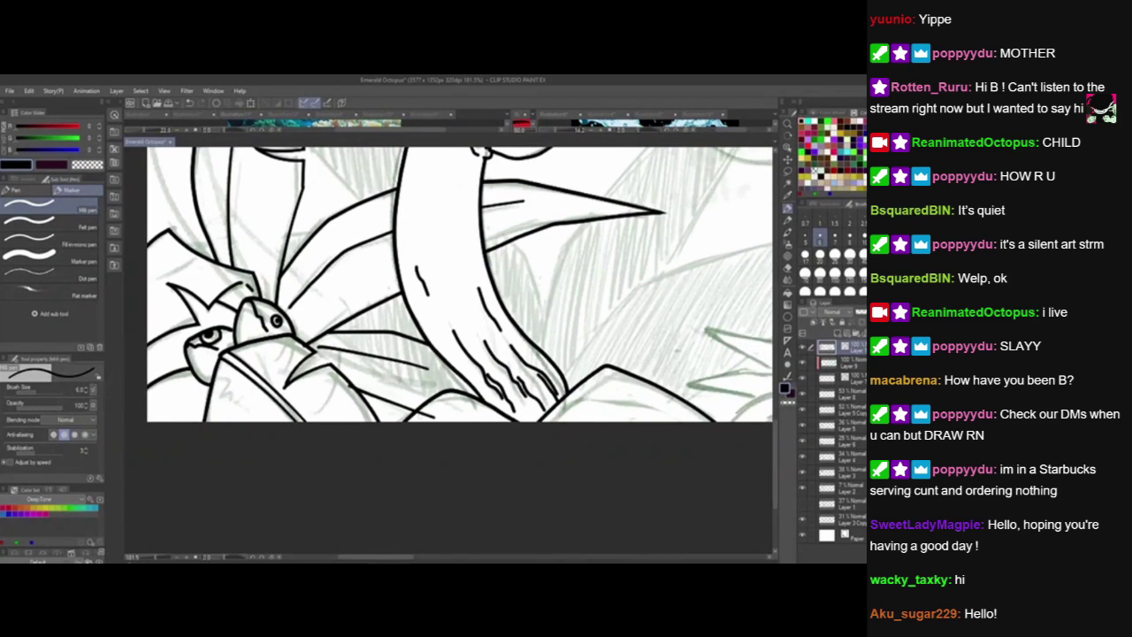
key("ctrl+z")
left_click_drag(350, 384, 439, 421)
left_click(426, 416)
left_click_drag(575, 357, 593, 387)
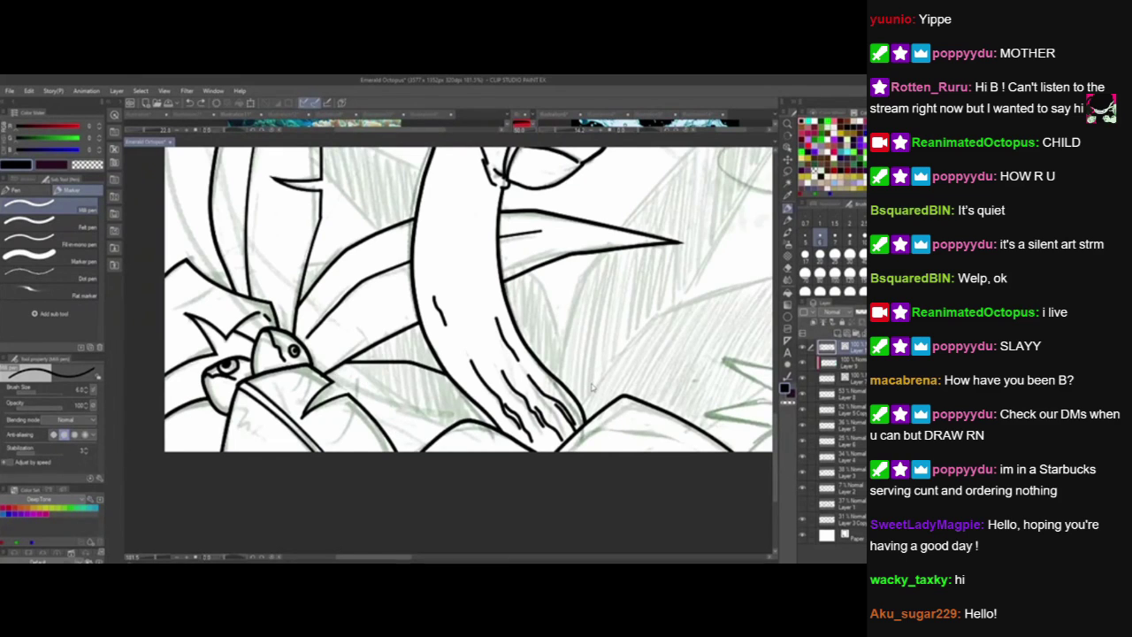
Try a longer upper edge for the low leaf, running from the small creature to the neck with trimmed ends.
key("ctrl+z")
key("ctrl+z")
key("ctrl+z")
left_click_drag(315, 368, 469, 375)
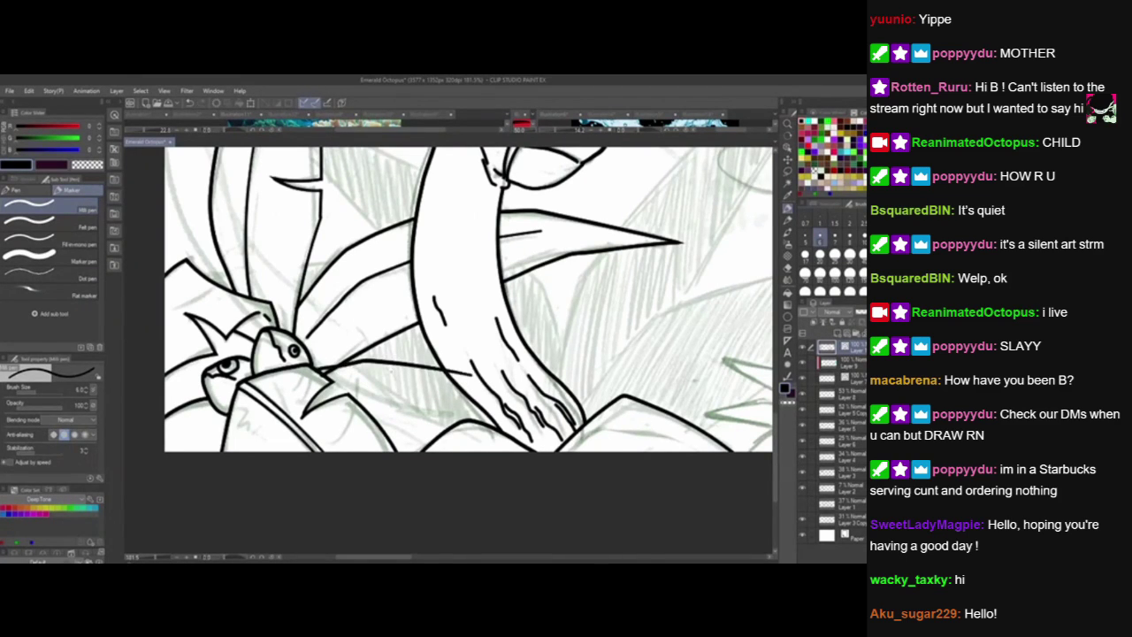
left_click_drag(331, 365, 327, 375)
left_click_drag(462, 368, 458, 378)
Try several lower-edge curves for the low leaf, and undo all of its inked edges.
left_click_drag(322, 388, 426, 396)
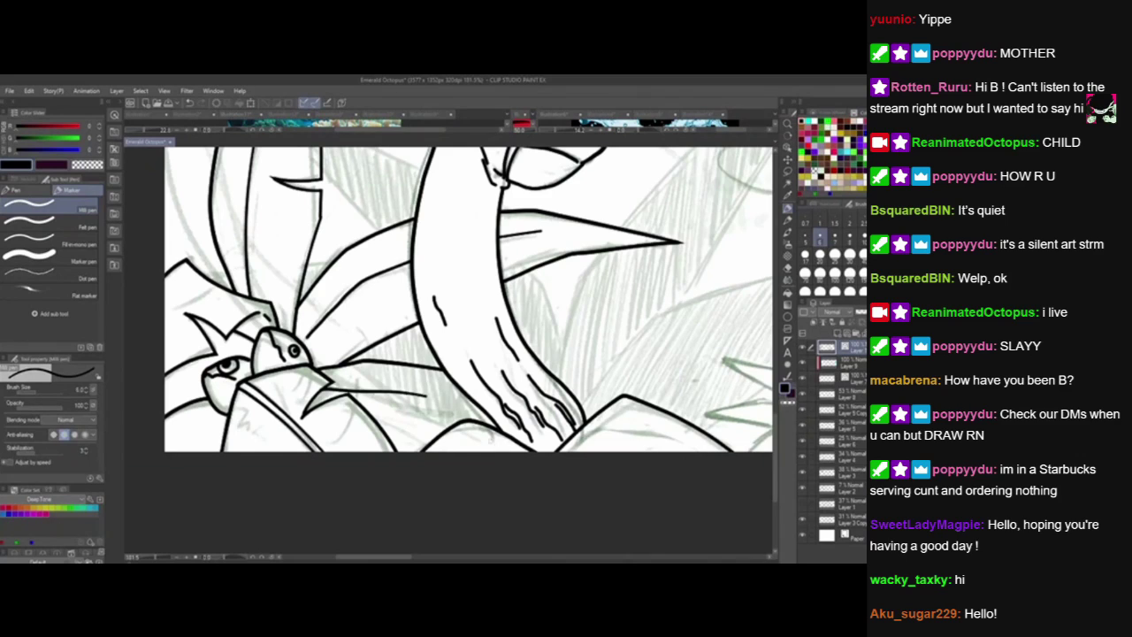
key("ctrl+z")
left_click_drag(339, 384, 449, 395)
key("ctrl+z")
left_click_drag(368, 416, 466, 424)
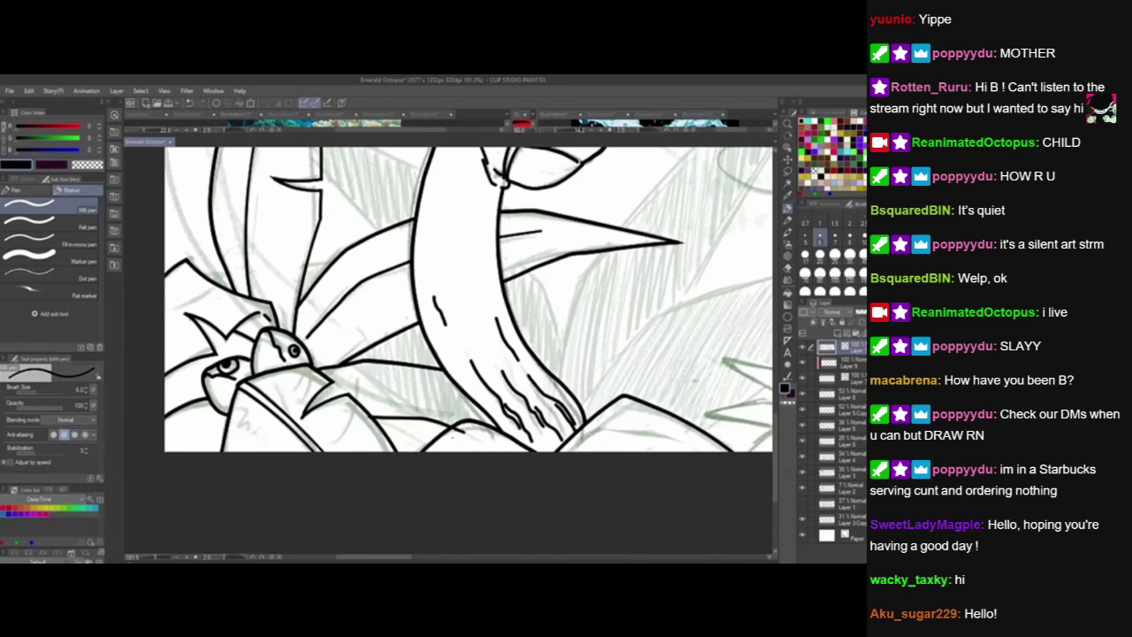
key("ctrl+z")
left_click_drag(349, 424, 376, 419)
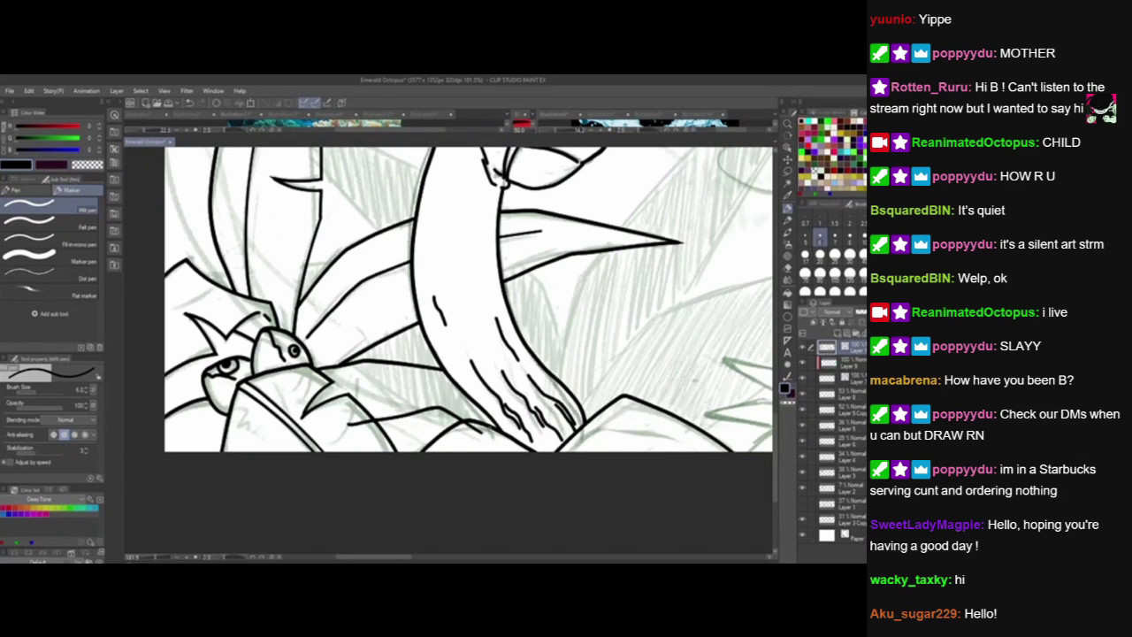
left_click(476, 429)
left_click(360, 423)
key("ctrl+z")
key("ctrl+z")
key("ctrl+z")
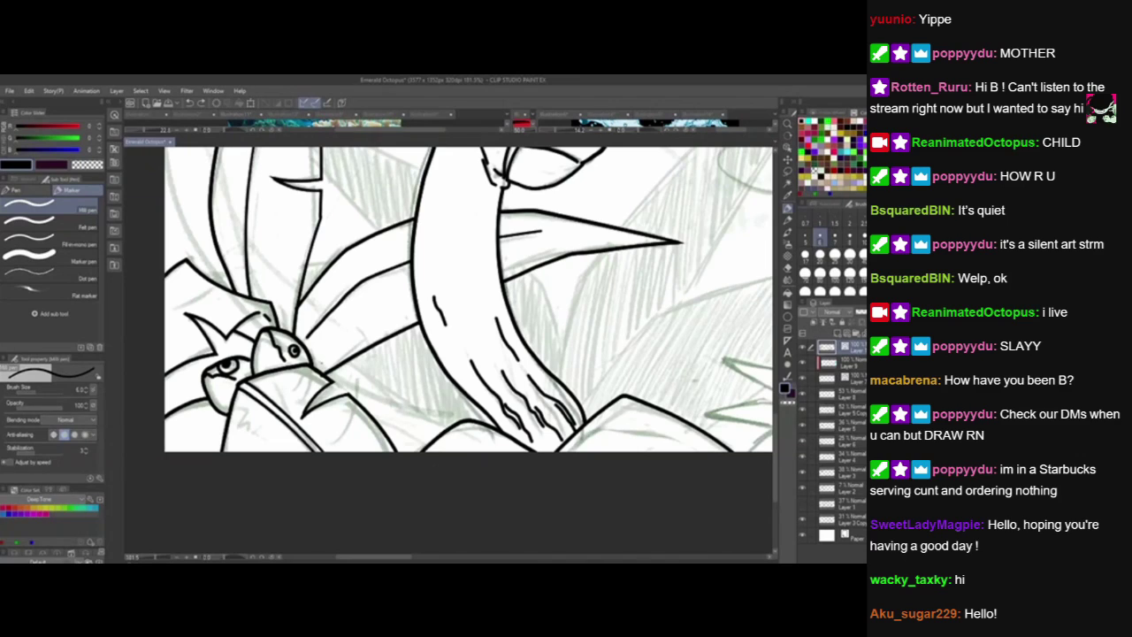
Ink the low leaf's upper edge from the small creature to the neck and trim its starting end.
mouse_move(312, 369)
left_mouse_down()
mouse_move(361, 334)
mouse_move(476, 399)
left_mouse_up()
key("ctrl+z")
mouse_move(325, 351)
left_mouse_down()
mouse_move(412, 356)
mouse_move(486, 393)
mouse_move(478, 387)
left_mouse_up()
left_click_drag(361, 336, 335, 368)
left_click_drag(338, 351, 328, 351)
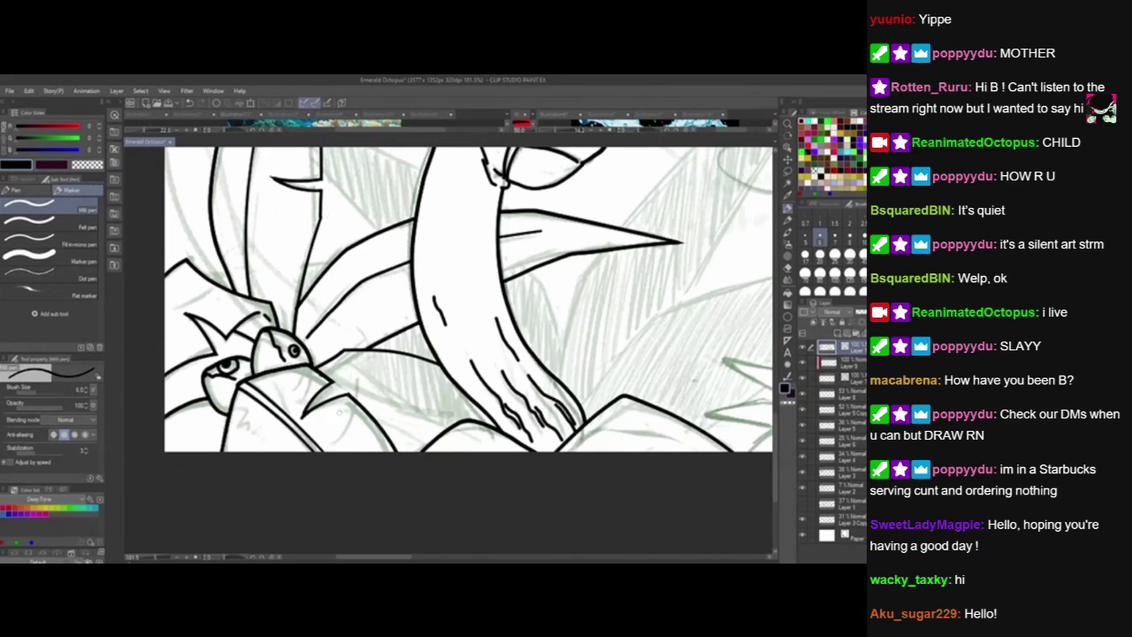
Ink the low leaf's lower edge and inner vein toward the neck, erasing the part that crosses the notched rock.
left_click_drag(297, 395, 476, 418)
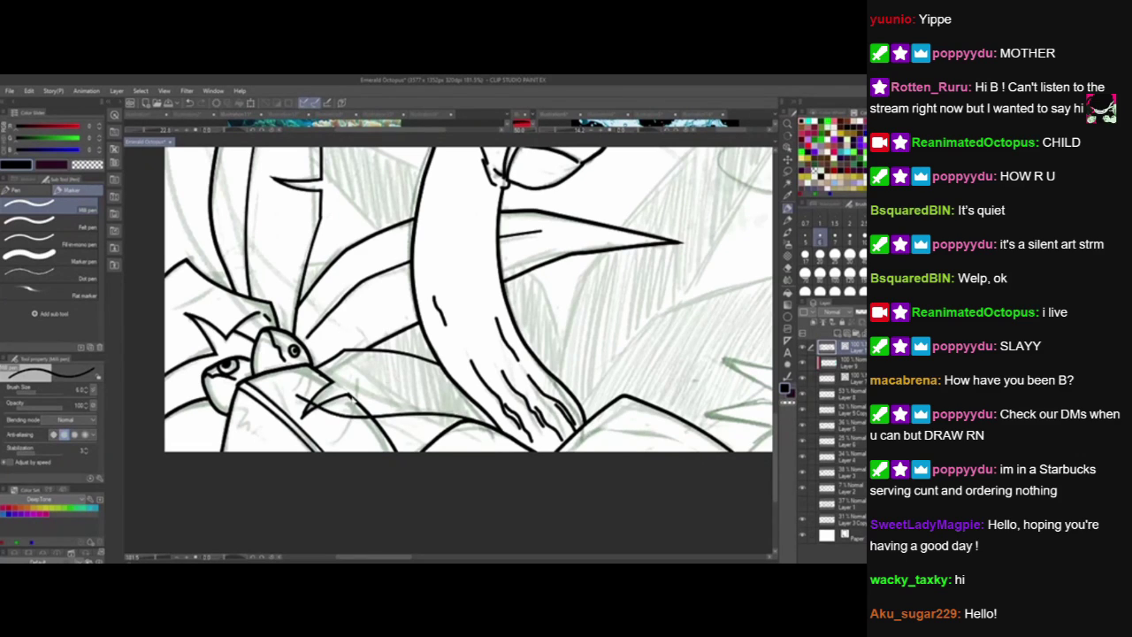
key("ctrl+z")
left_click_drag(301, 400, 494, 398)
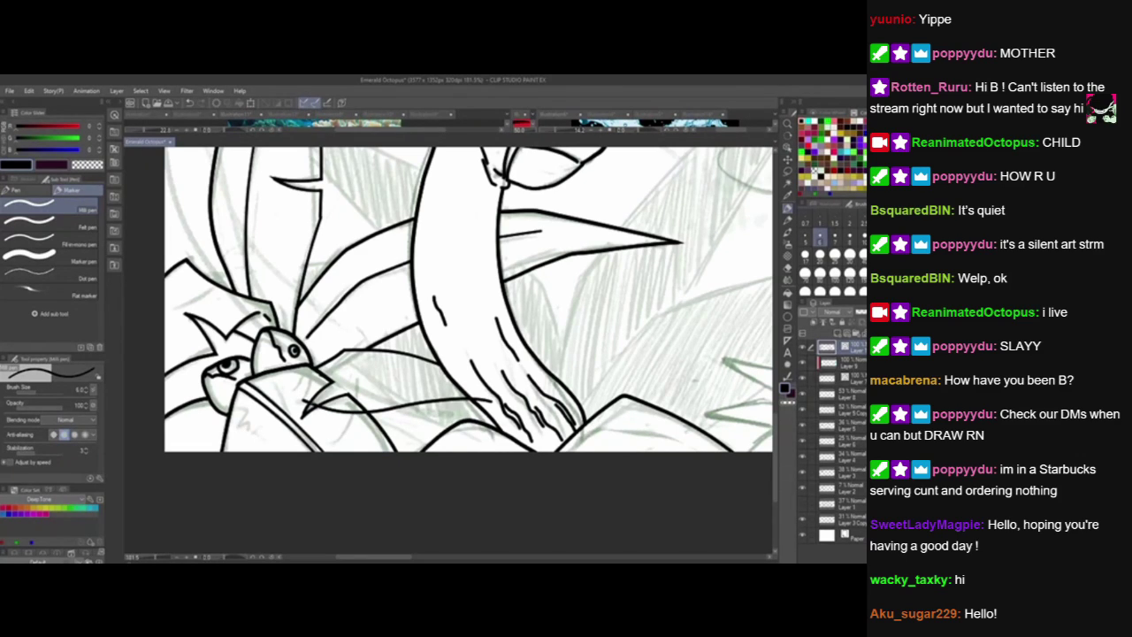
left_click_drag(303, 398, 344, 412)
left_click_drag(320, 368, 427, 374)
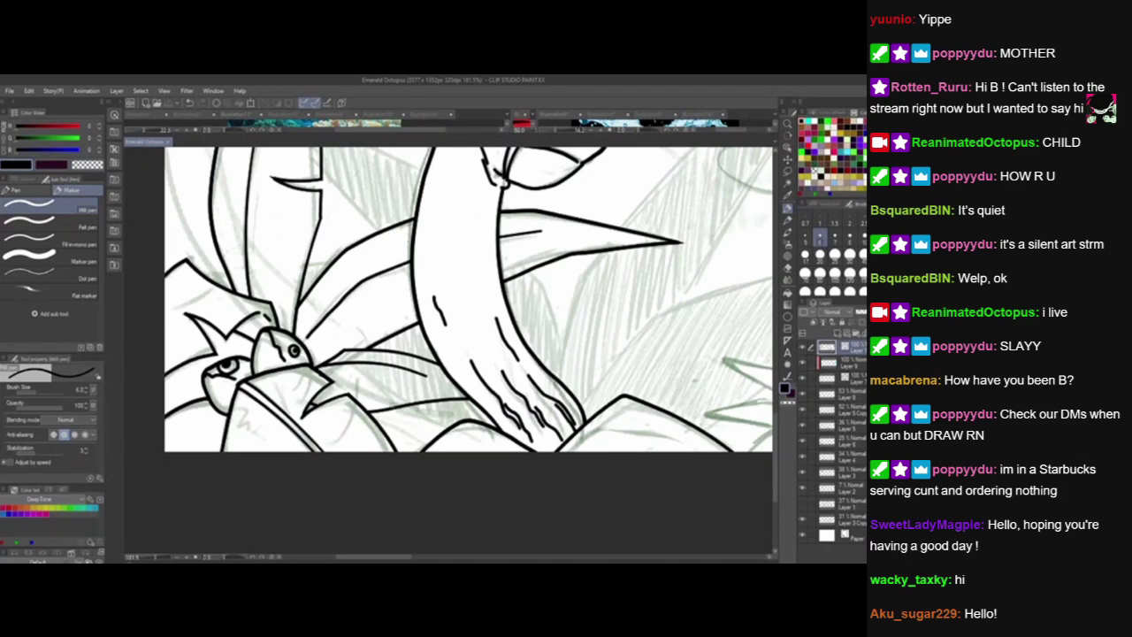
Ink a second line sloping from the notched rock down to the rock at the neck's base, with both ends trimmed.
left_click_drag(373, 398, 477, 440)
left_click_drag(373, 398, 391, 407)
left_click_drag(476, 440, 456, 429)
Ink the two edges of the shaded background leaf between the tall leaf and the neck, erasing the overlapping ends.
left_click_drag(616, 390, 621, 516)
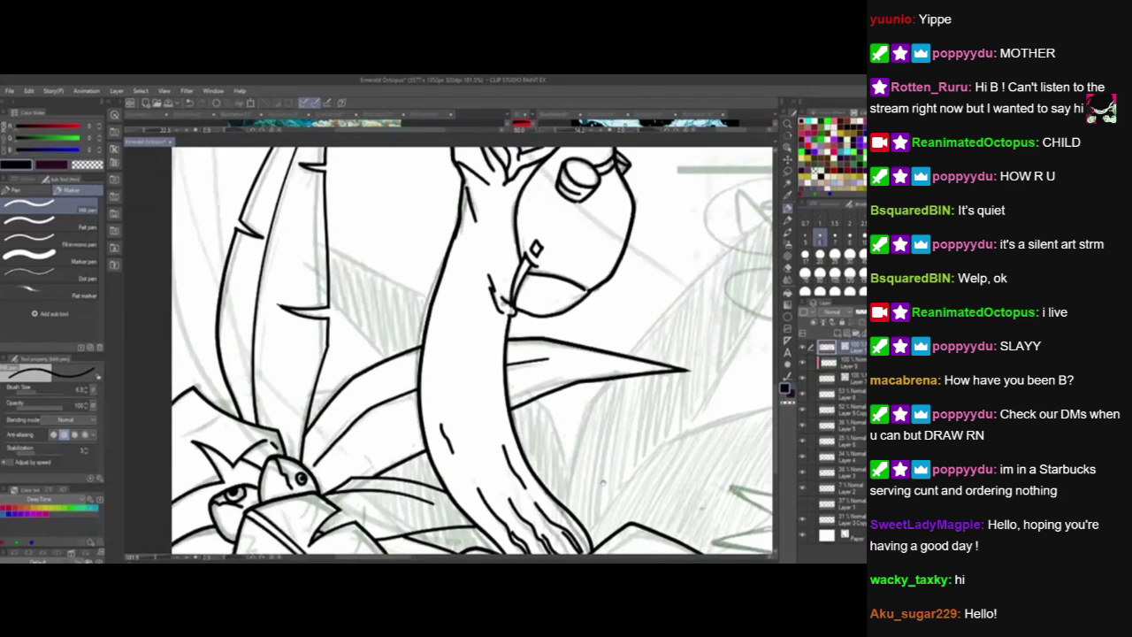
left_click_drag(515, 487, 569, 487)
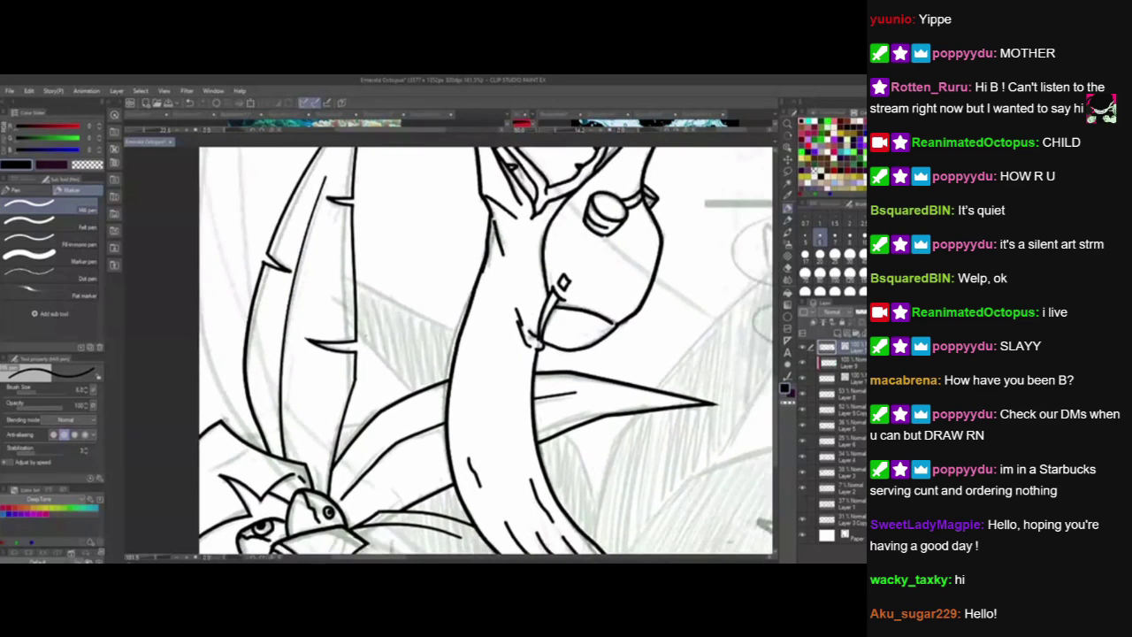
left_click_drag(338, 310, 434, 418)
left_click_drag(327, 266, 511, 375)
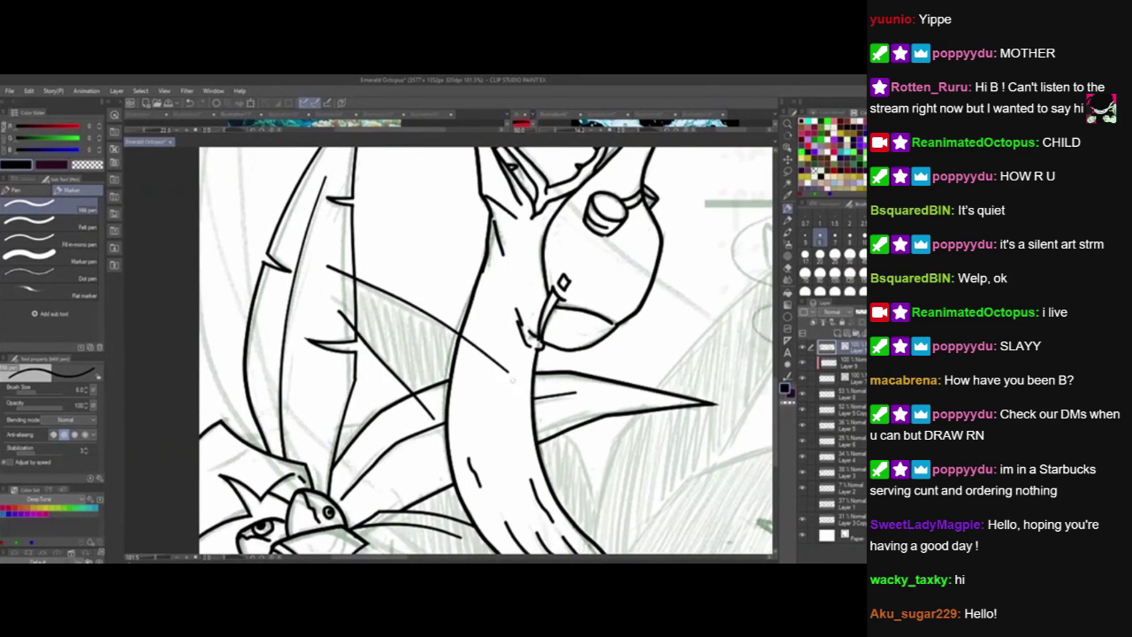
left_click_drag(336, 269, 346, 320)
left_click_drag(430, 402, 419, 412)
mouse_move(489, 350)
left_mouse_down()
mouse_move(480, 361)
mouse_move(494, 351)
left_mouse_up()
scroll(485, 352, "down", 2)
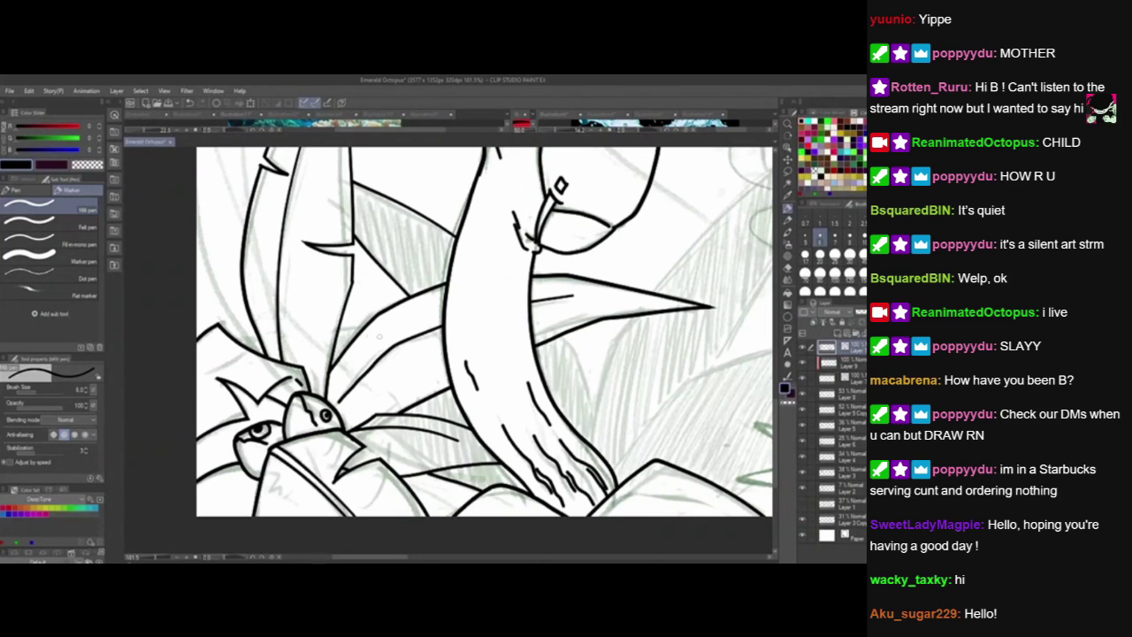
mouse_move(383, 337)
left_mouse_down()
mouse_move(304, 319)
mouse_move(371, 341)
left_mouse_up()
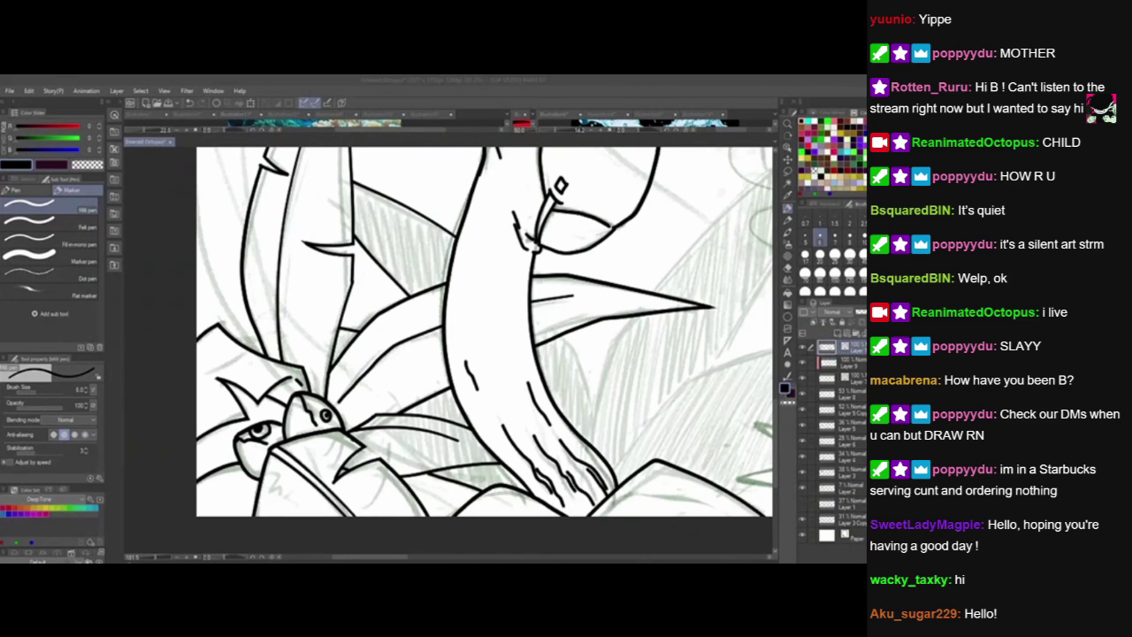
Ink the flower at the canvas's lower edge with its round centre, lower petals and long pointed petal toward the neck.
left_click_drag(496, 336, 344, 292)
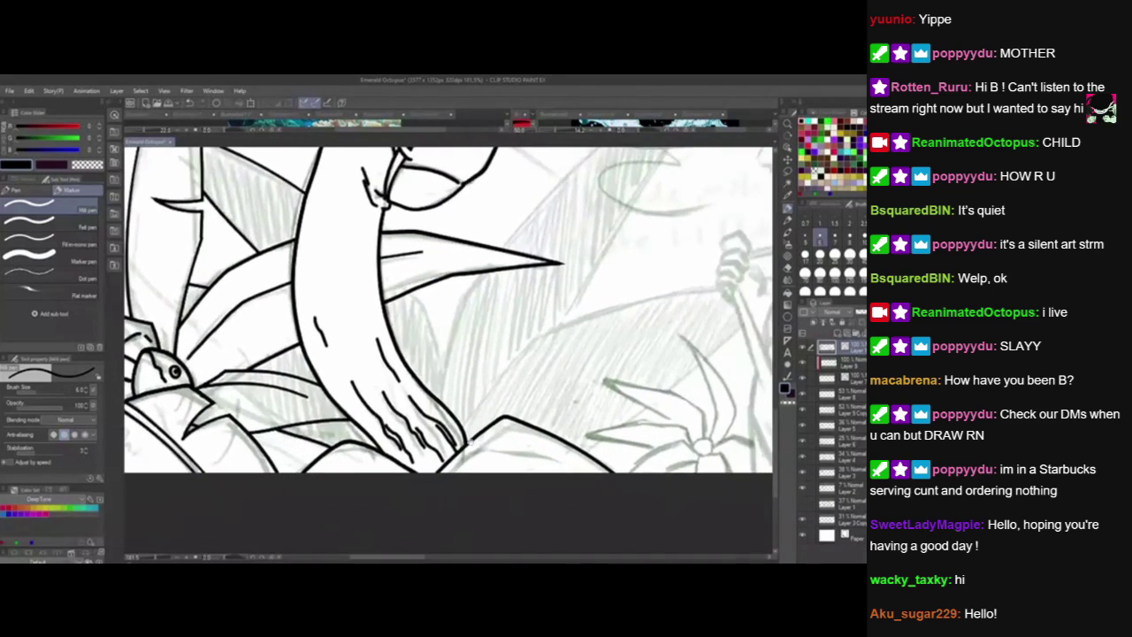
left_click_drag(529, 431, 401, 458)
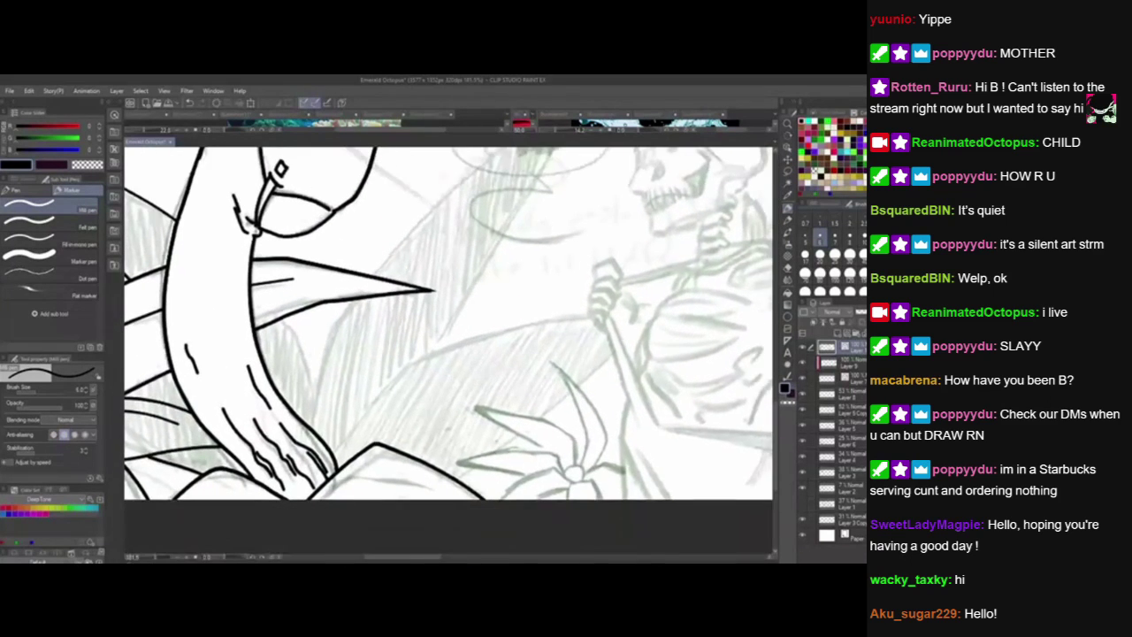
left_click_drag(562, 499, 533, 493)
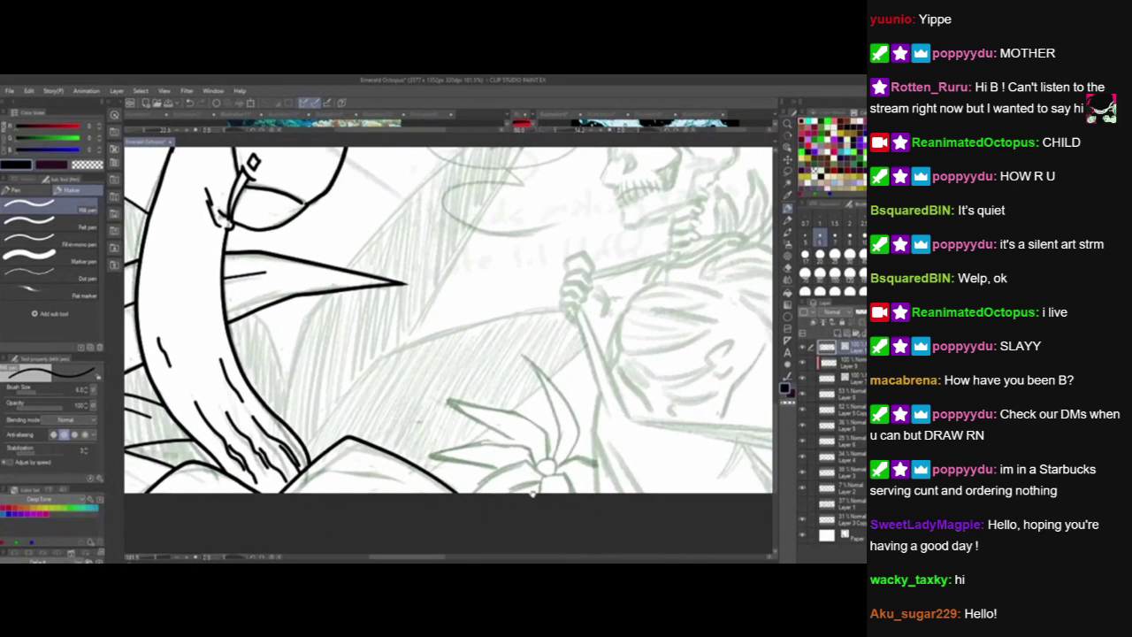
scroll(532, 493, "right", 3)
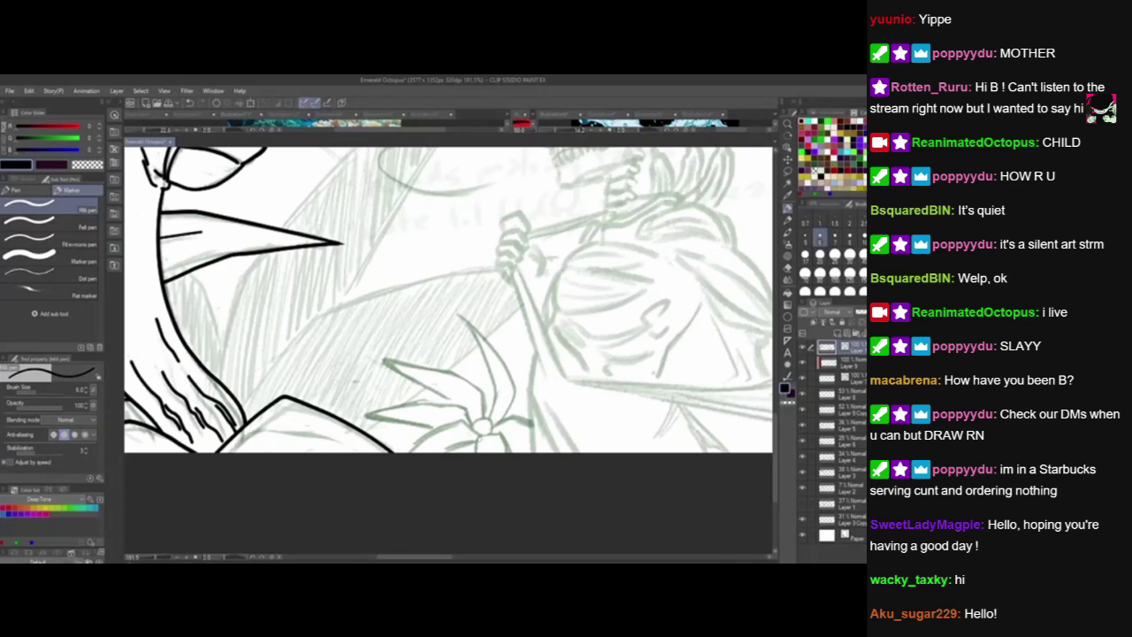
mouse_move(478, 433)
left_mouse_down()
mouse_move(474, 449)
mouse_move(495, 433)
mouse_move(511, 453)
left_mouse_up()
mouse_move(459, 417)
left_mouse_down()
mouse_move(479, 434)
mouse_move(410, 453)
mouse_move(389, 483)
left_mouse_up()
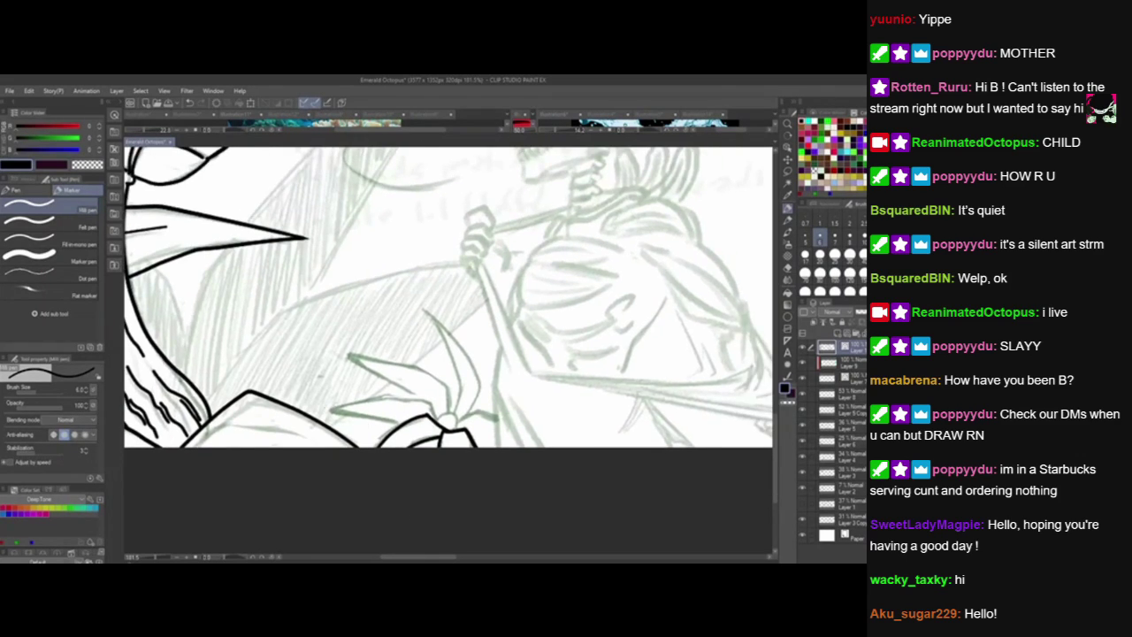
left_click_drag(320, 409, 403, 427)
mouse_move(322, 408)
left_mouse_down()
mouse_move(433, 400)
mouse_move(405, 424)
mouse_move(453, 410)
mouse_move(457, 430)
mouse_move(441, 418)
left_mouse_up()
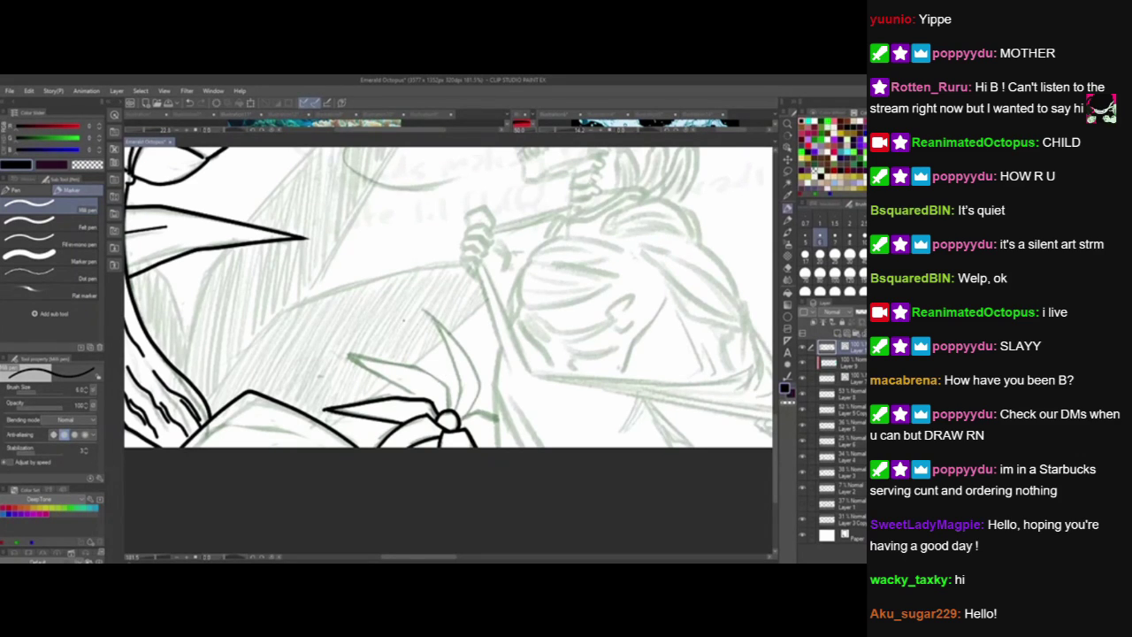
Ink the large shaded leaf's long curved upper edge, rising from behind the sideways leaf to above the skeleton sketch.
mouse_move(393, 406)
left_mouse_down()
mouse_move(644, 405)
mouse_move(644, 456)
mouse_move(526, 505)
mouse_move(480, 547)
mouse_move(519, 513)
left_mouse_up()
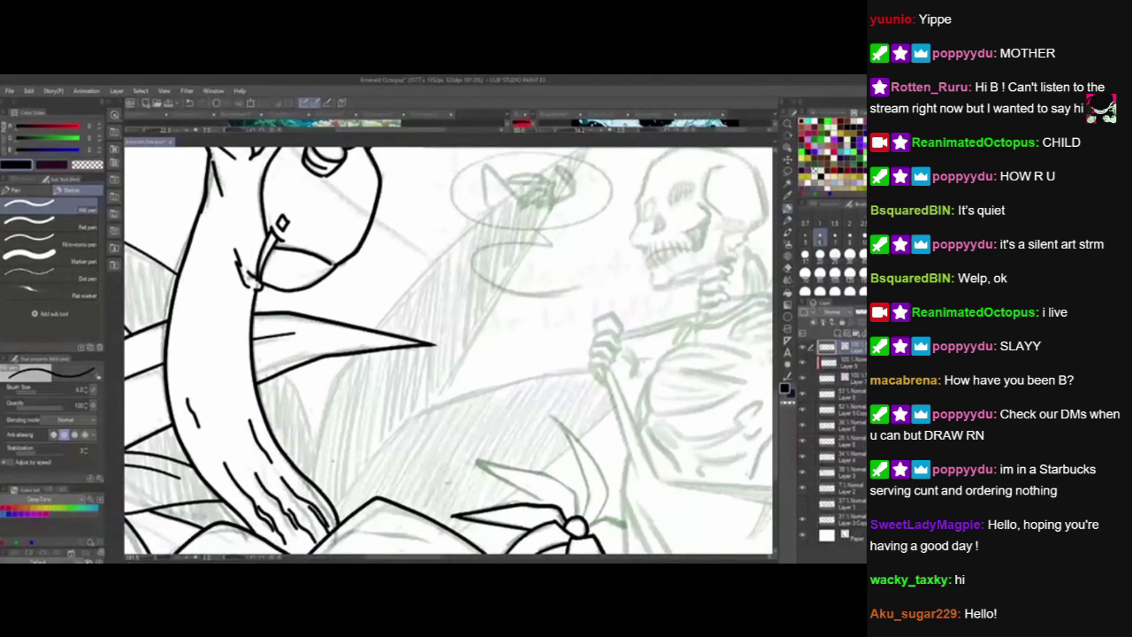
mouse_move(315, 484)
left_mouse_down()
mouse_move(331, 398)
mouse_move(385, 312)
mouse_move(606, 133)
left_mouse_up()
left_click_drag(567, 186, 583, 212)
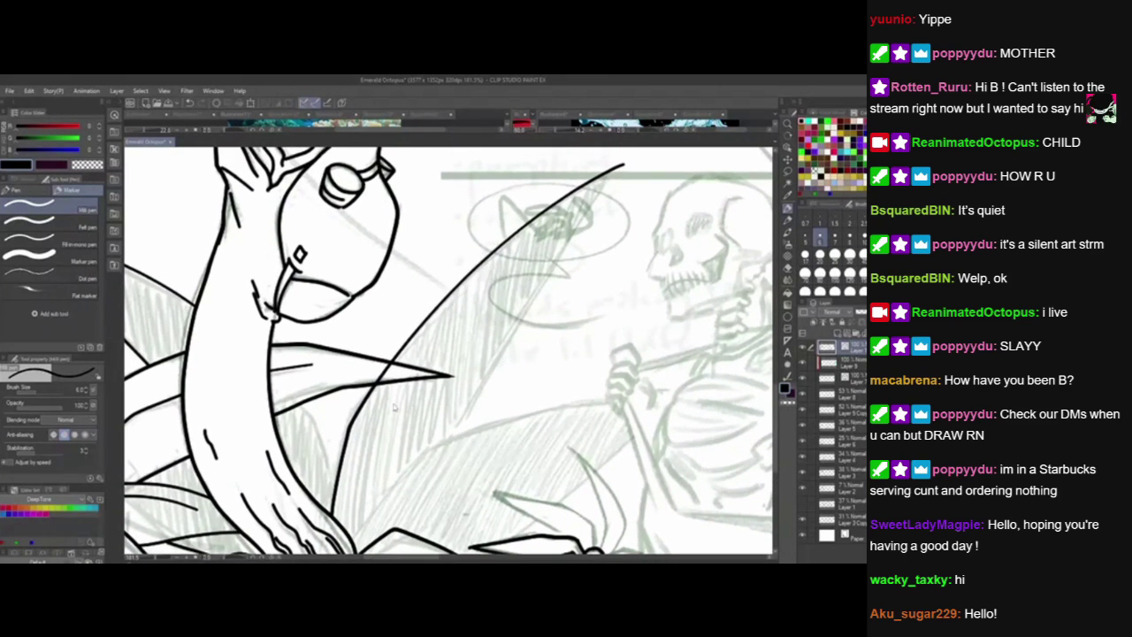
key("ctrl+z")
mouse_move(329, 437)
left_mouse_down()
mouse_move(530, 225)
mouse_move(637, 147)
left_mouse_up()
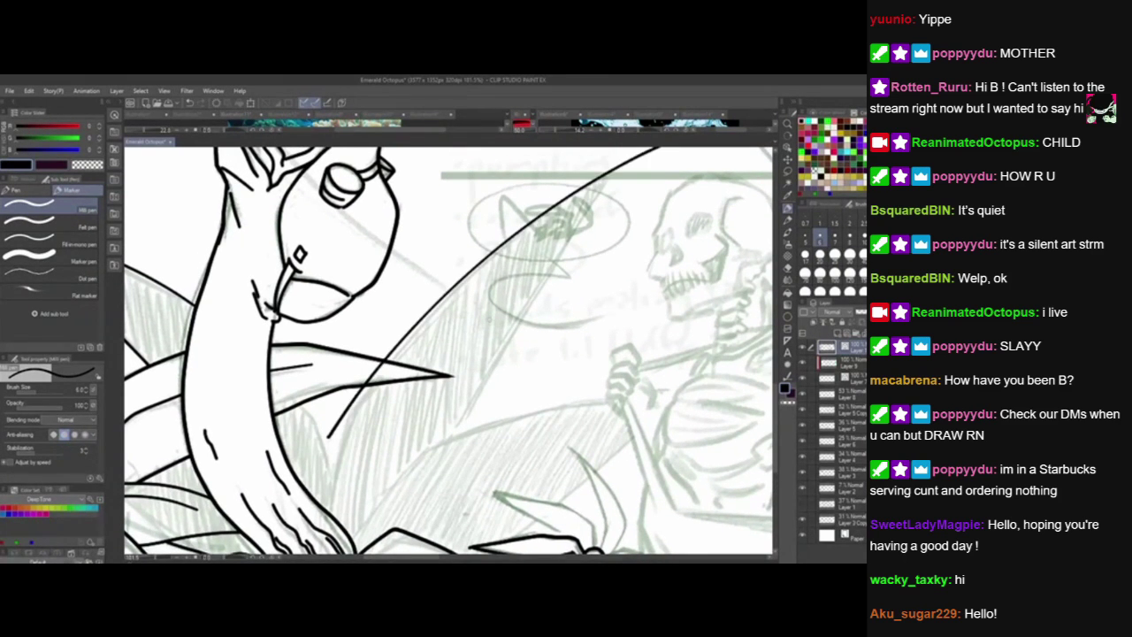
Extend the large leaf's edge down to the neck's base and erase the lines crossing the sideways leaf.
left_click_drag(446, 495, 471, 421)
left_click_drag(355, 446, 381, 310)
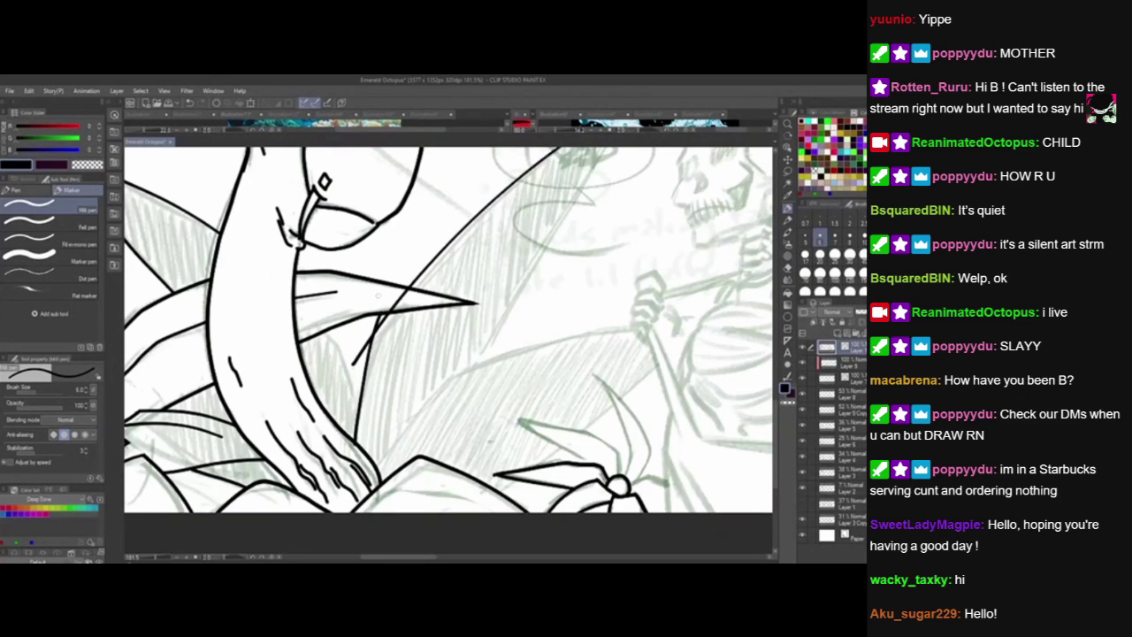
key("ctrl+z")
left_click(398, 301)
left_click(363, 350)
left_click_drag(397, 462, 452, 455)
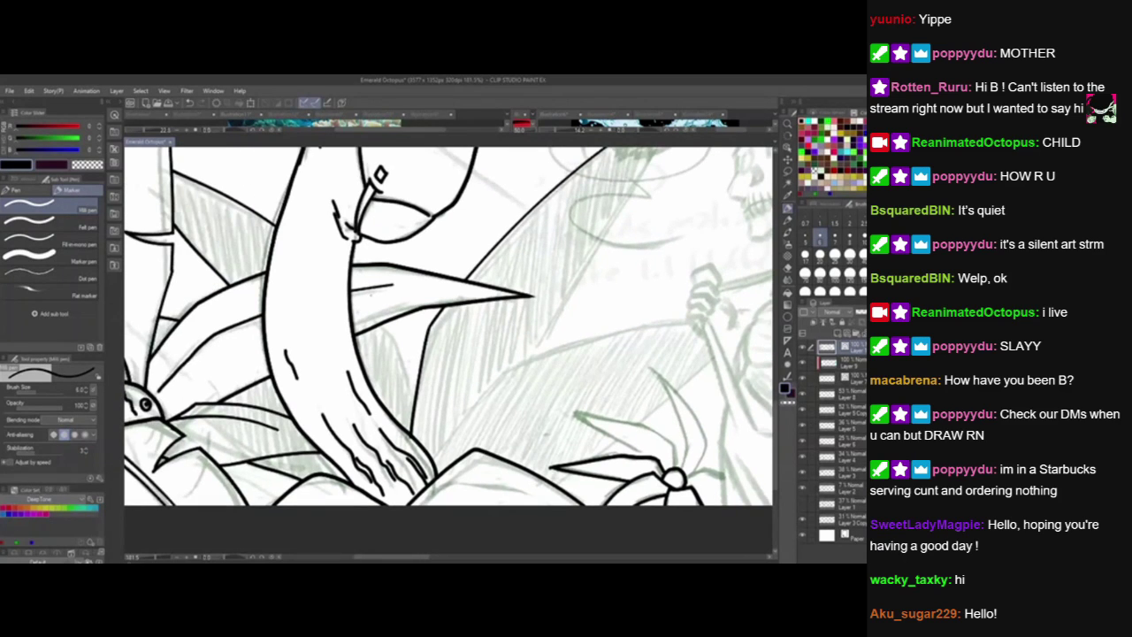
Ink the narrow leaf edge below the sideways leaf, trim its overlaps, and try a short stroke joining it to the neck.
mouse_move(365, 303)
left_mouse_down()
mouse_move(408, 345)
mouse_move(419, 429)
left_mouse_up()
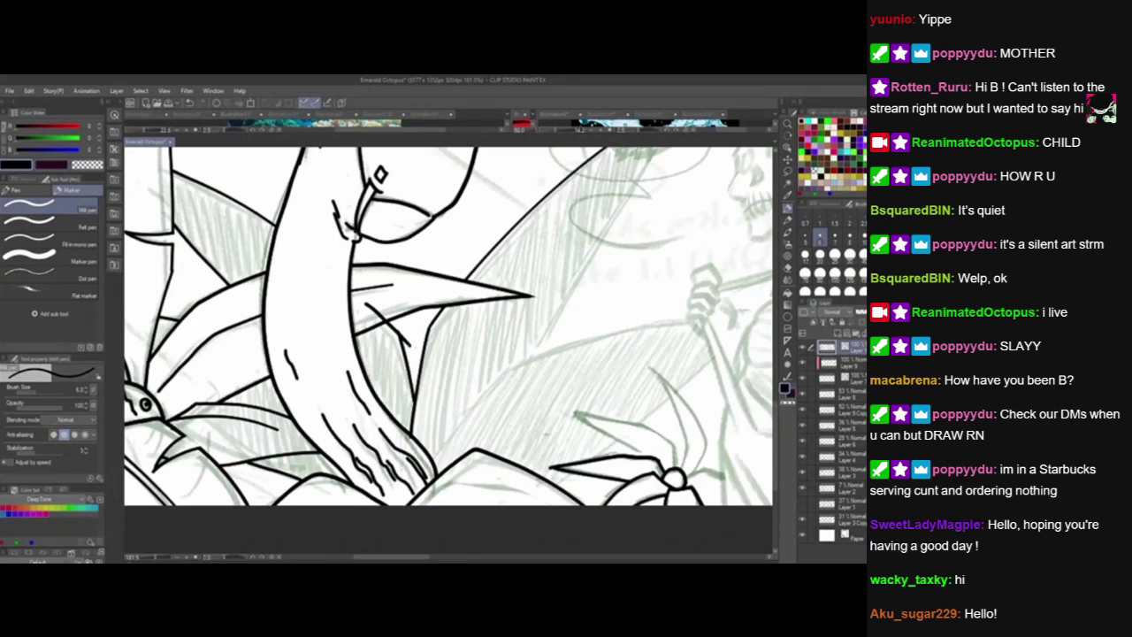
left_click_drag(410, 336, 405, 346)
left_click_drag(368, 305, 382, 318)
left_click_drag(556, 515, 505, 501)
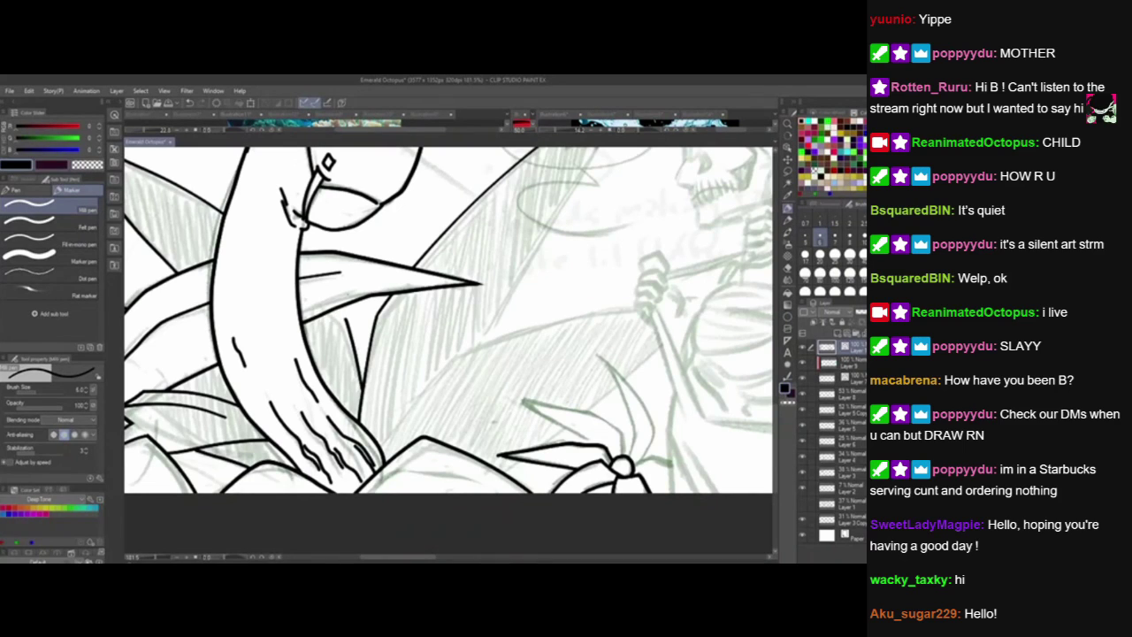
left_click_drag(316, 301, 361, 336)
key("ctrl+z")
left_click_drag(322, 299, 363, 339)
key("ctrl+z")
Ink the large leaf's long straight lower edge to a pointed tip and erase the crossing ends.
left_click_drag(629, 386, 532, 493)
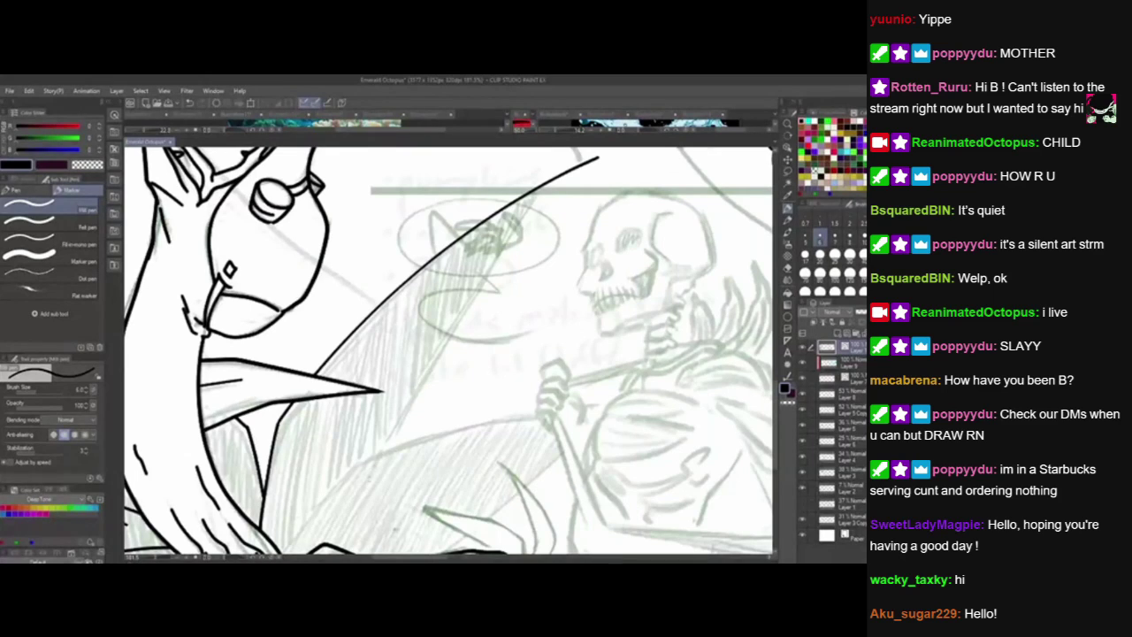
left_click_drag(363, 495, 590, 149)
key("ctrl+z")
left_click_drag(364, 506, 580, 148)
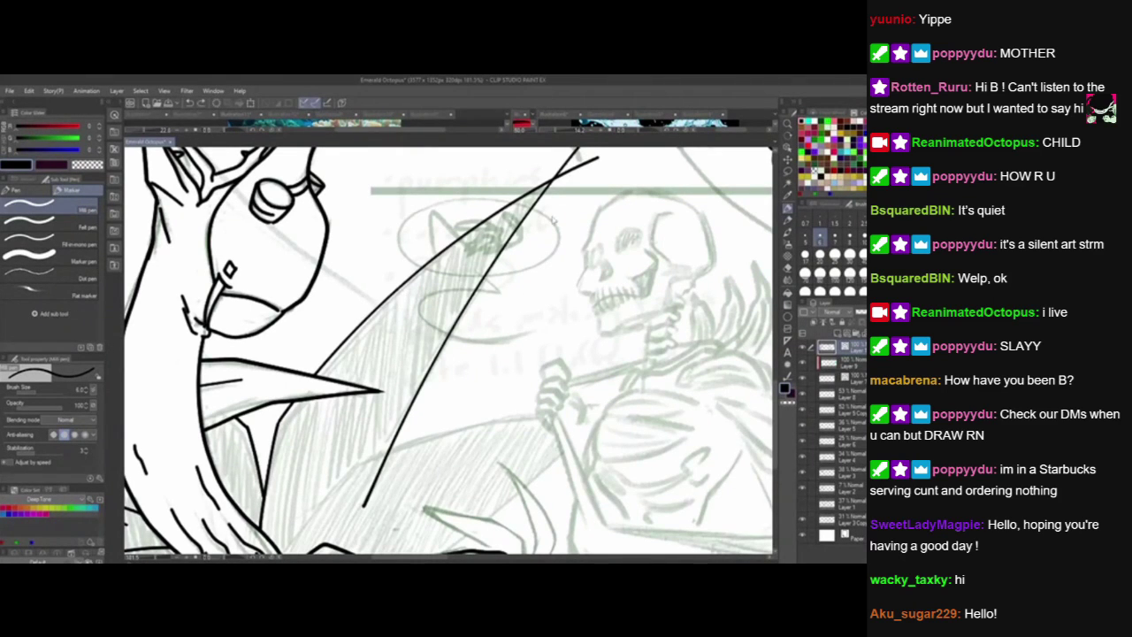
left_click_drag(570, 315, 506, 423)
key("ctrl+z")
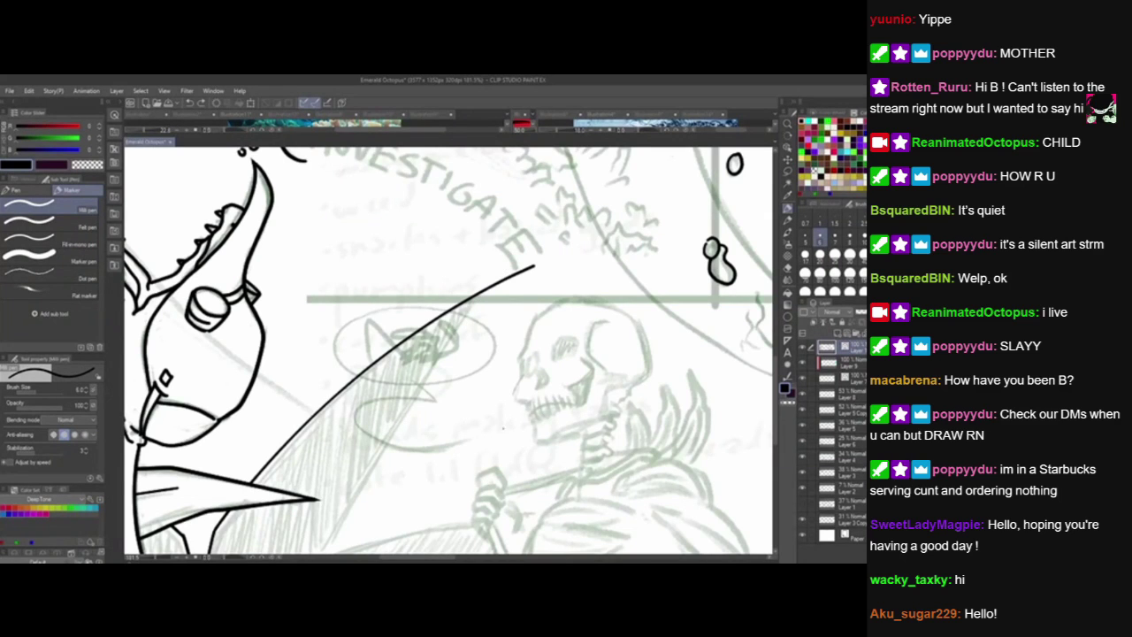
left_click_drag(460, 476, 477, 453)
key("ctrl+y")
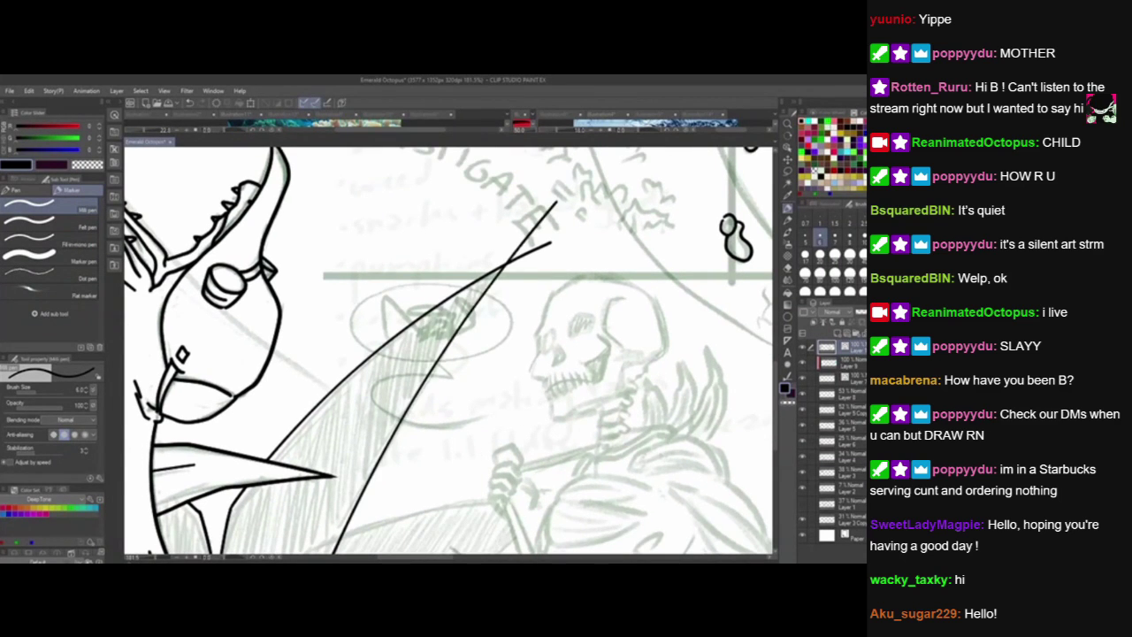
left_click_drag(528, 263, 531, 267)
Set the pen's brush size to 5 and try the first stroke on the skeleton's face.
left_click_drag(492, 514, 588, 353)
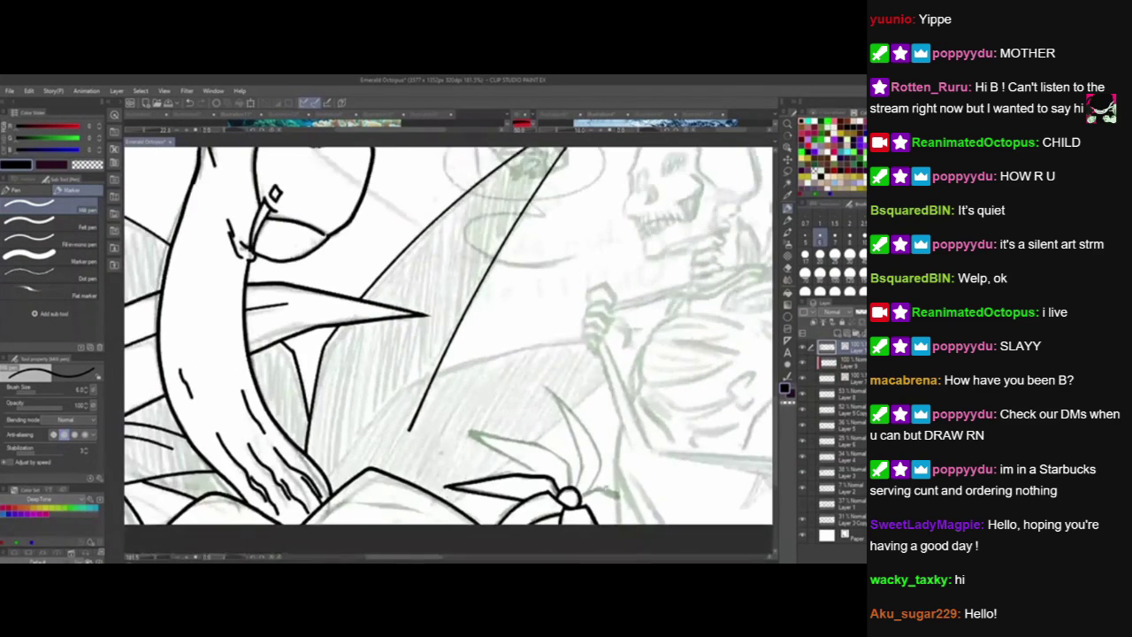
mouse_move(668, 473)
left_mouse_down()
mouse_move(510, 504)
mouse_move(423, 556)
left_mouse_up()
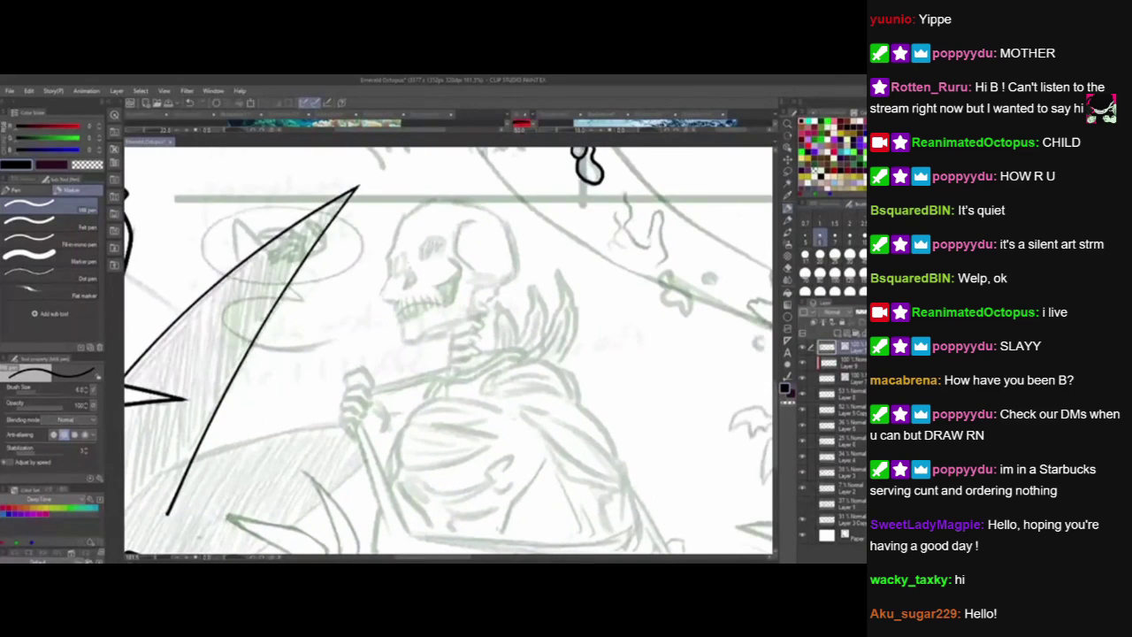
mouse_move(407, 270)
left_mouse_down()
mouse_move(402, 288)
mouse_move(415, 281)
mouse_move(407, 271)
left_mouse_up()
left_click(805, 237)
key("ctrl+z")
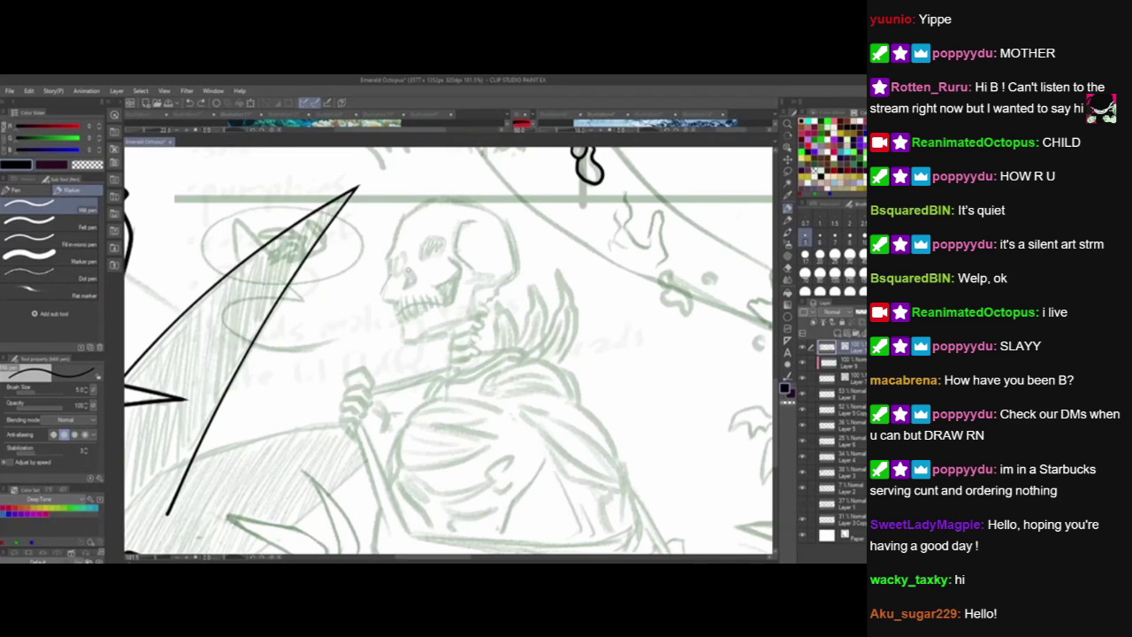
key("ctrl+y")
key("ctrl+z")
Ink the skull's eye sockets, nose opening and both sides of the face contour.
mouse_move(406, 270)
left_mouse_down()
mouse_move(403, 291)
mouse_move(414, 274)
mouse_move(393, 277)
mouse_move(404, 262)
mouse_move(394, 258)
mouse_move(418, 251)
mouse_move(416, 262)
mouse_move(433, 241)
mouse_move(435, 258)
mouse_move(387, 263)
mouse_move(378, 288)
mouse_move(399, 300)
left_mouse_up()
key("ctrl+z")
mouse_move(401, 240)
left_mouse_down()
mouse_move(385, 258)
mouse_move(382, 299)
mouse_move(457, 278)
mouse_move(448, 255)
left_mouse_up()
key("ctrl+z")
key("ctrl+z")
key("ctrl+z")
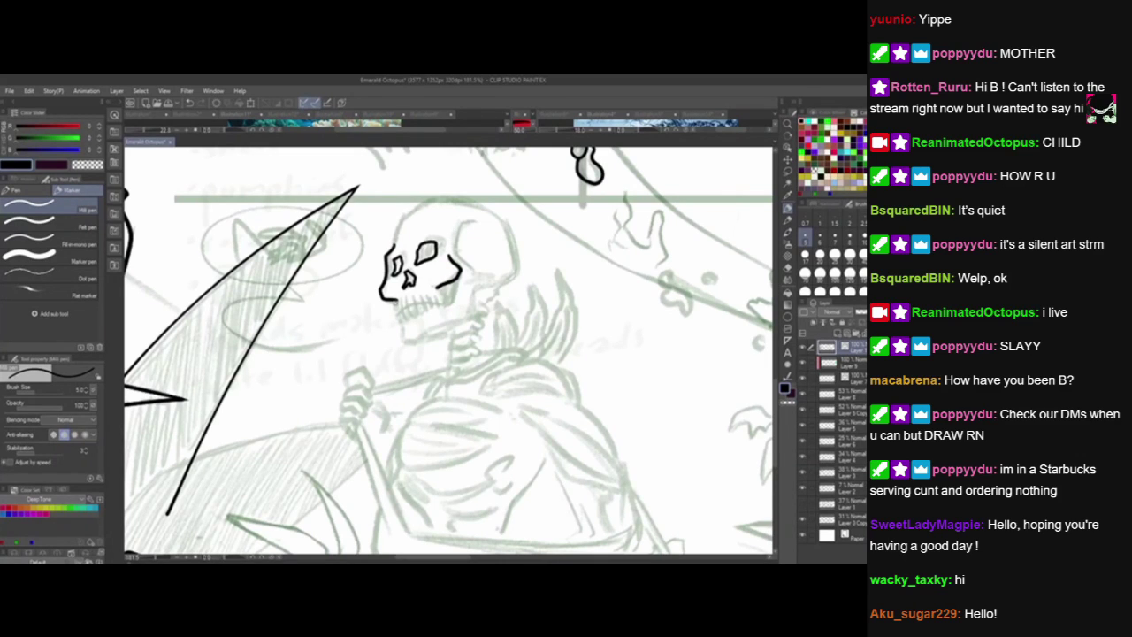
Ink the skull's row of teeth and the edges of the mouth below the cheekbones.
mouse_move(393, 298)
left_mouse_down()
mouse_move(402, 323)
mouse_move(445, 299)
mouse_move(418, 302)
mouse_move(442, 301)
mouse_move(403, 312)
mouse_move(406, 321)
mouse_move(424, 301)
mouse_move(427, 312)
mouse_move(450, 296)
left_mouse_up()
key("ctrl+z")
left_click_drag(445, 292, 448, 307)
left_click_drag(447, 303, 458, 279)
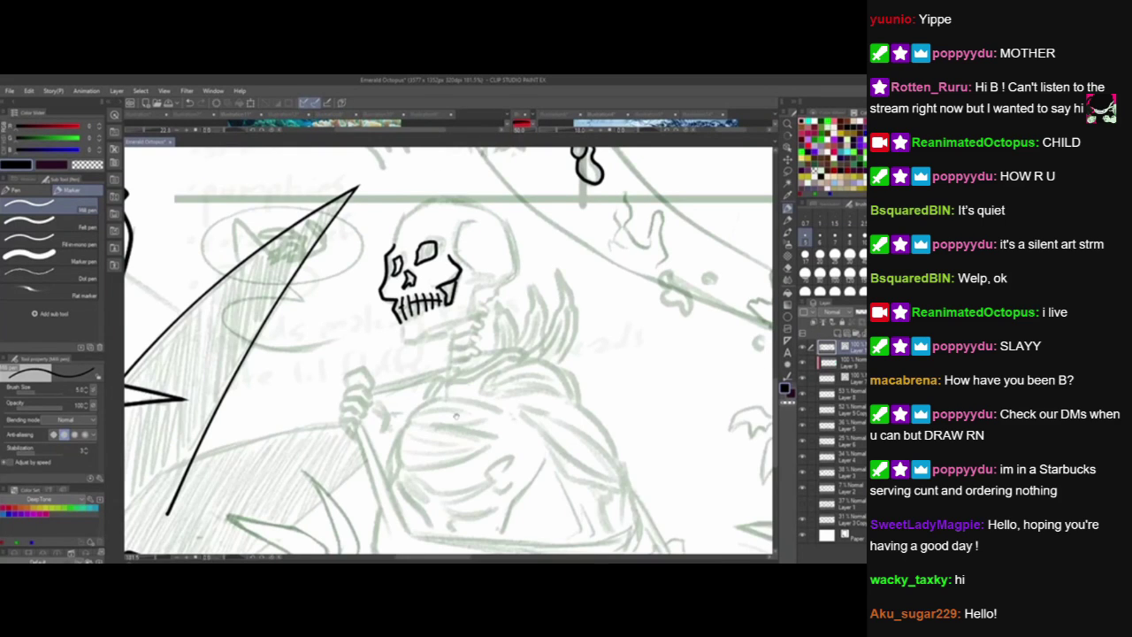
Ink the skull's chin and the jawline rising toward the back of the head.
left_click_drag(456, 417, 394, 420)
mouse_move(335, 322)
left_mouse_down()
mouse_move(338, 343)
mouse_move(386, 337)
left_mouse_up()
left_click_drag(427, 417, 450, 450)
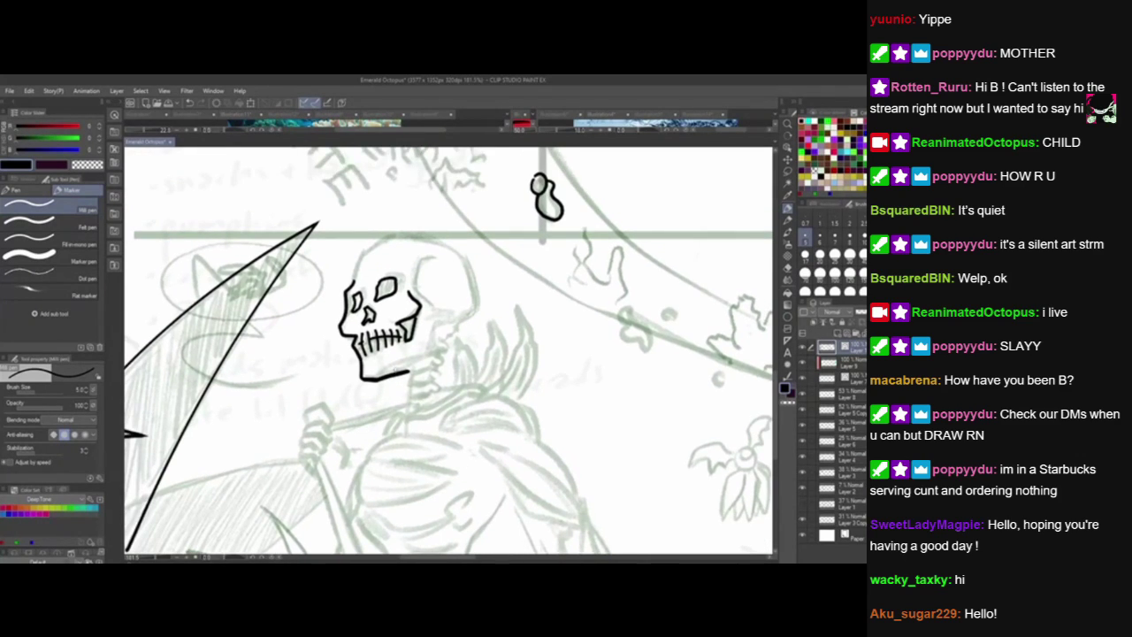
mouse_move(377, 377)
left_mouse_down()
mouse_move(429, 354)
mouse_move(437, 323)
left_mouse_up()
key("ctrl+z")
mouse_move(380, 378)
left_mouse_down()
mouse_move(431, 354)
mouse_move(435, 335)
left_mouse_up()
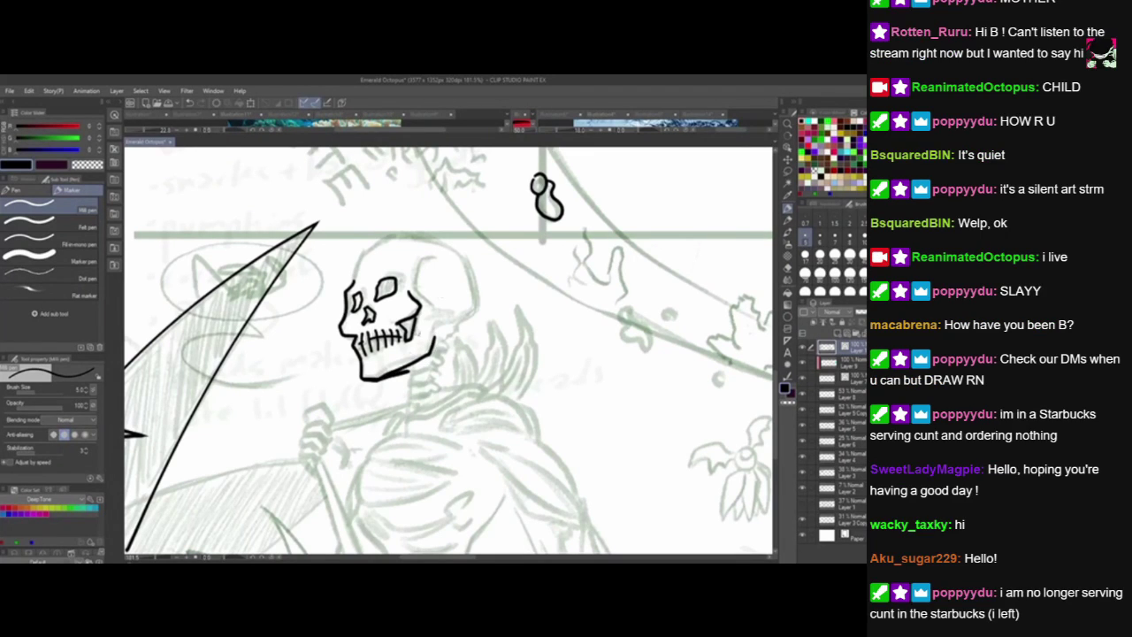
key("ctrl+z")
mouse_move(378, 378)
left_mouse_down()
mouse_move(431, 354)
mouse_move(440, 300)
mouse_move(414, 317)
left_mouse_up()
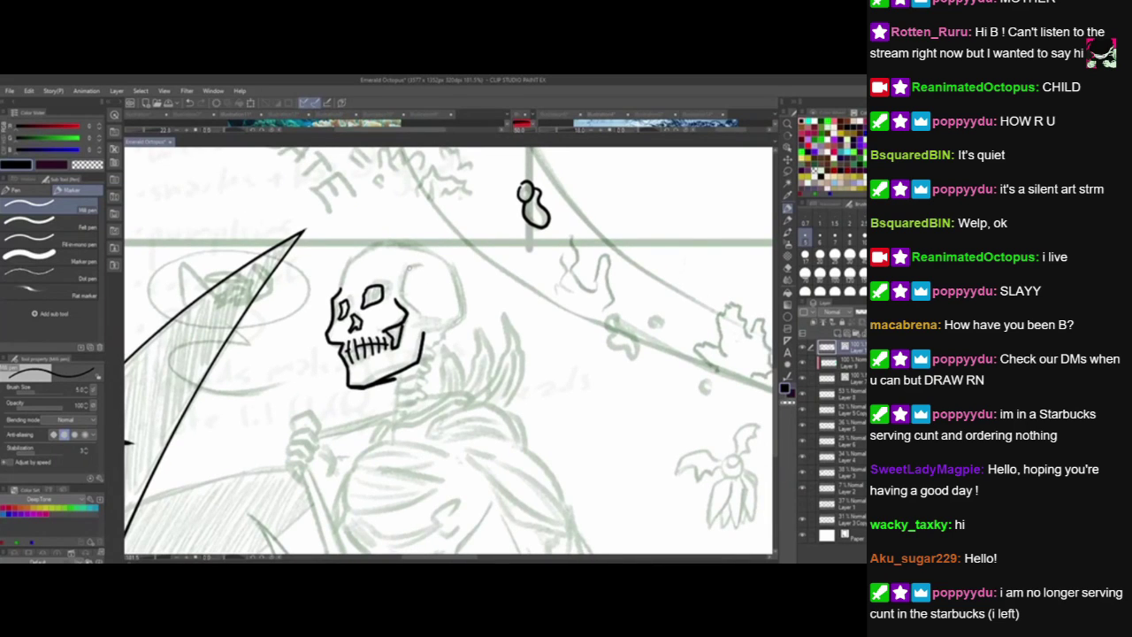
Ink the skull's temple curve and the cheekbone line behind the face.
mouse_move(409, 268)
left_mouse_down()
mouse_move(412, 306)
mouse_move(447, 320)
left_mouse_up()
left_click_drag(405, 271, 431, 264)
left_click_drag(416, 334, 450, 325)
key("ctrl+z")
key("ctrl+z")
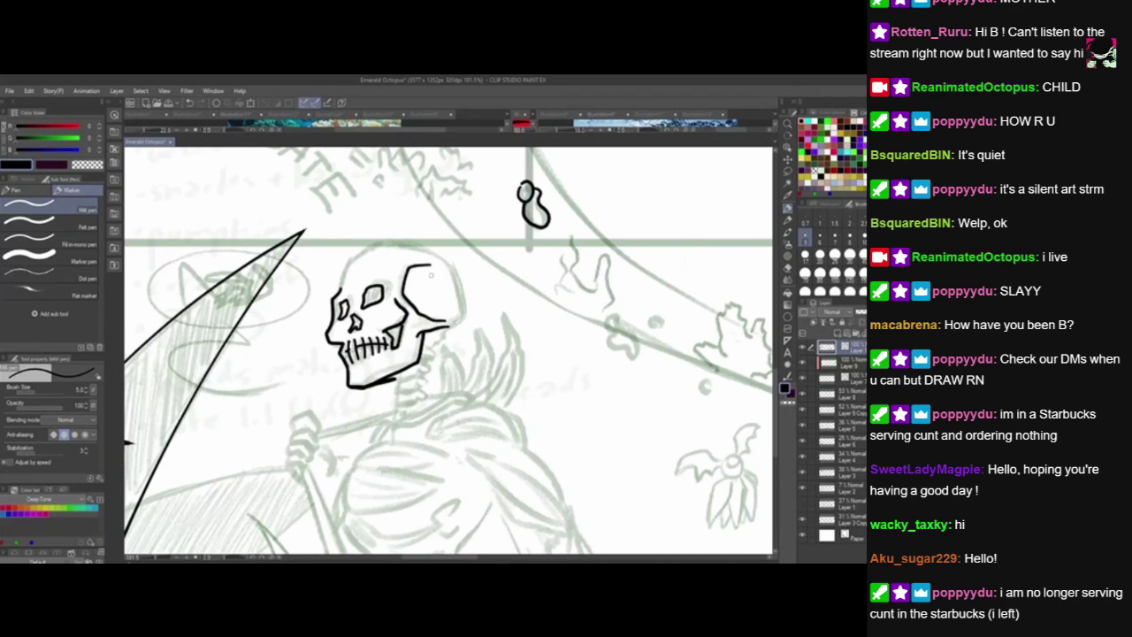
Ink the back of the skull and the rounded cranium outline from the brow to the nape.
key("ctrl+z")
mouse_move(406, 327)
left_mouse_down()
mouse_move(444, 322)
mouse_move(439, 343)
mouse_move(462, 315)
mouse_move(461, 292)
mouse_move(463, 332)
left_mouse_up()
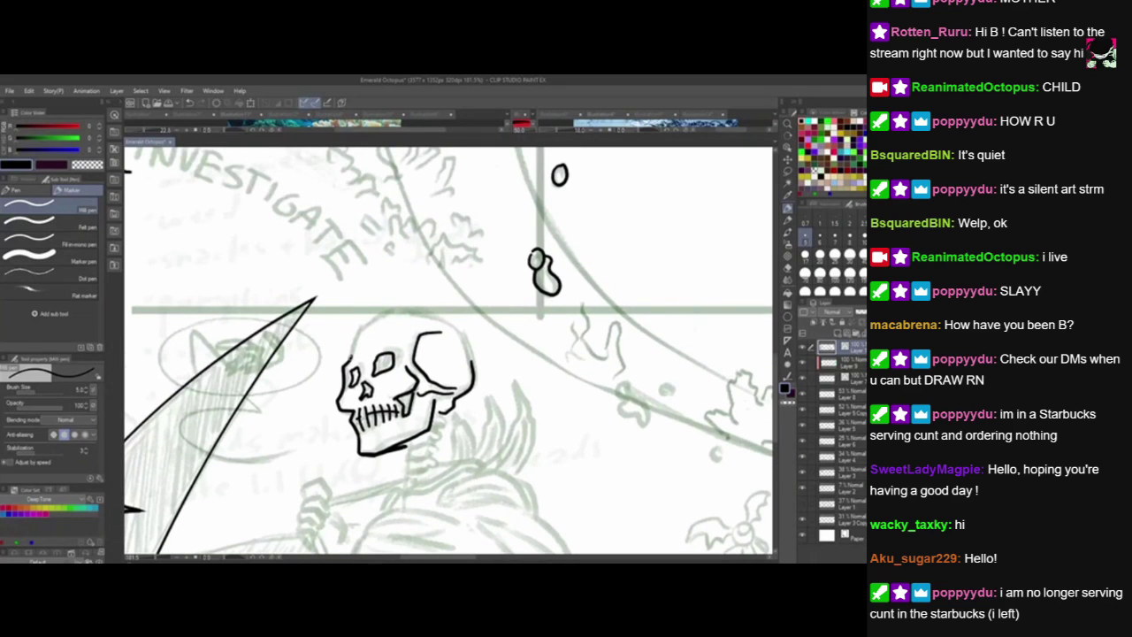
mouse_move(351, 362)
left_mouse_down()
mouse_move(366, 324)
mouse_move(403, 307)
mouse_move(443, 310)
mouse_move(473, 368)
left_mouse_up()
key("ctrl+z")
mouse_move(345, 365)
left_mouse_down()
mouse_move(358, 334)
mouse_move(387, 312)
mouse_move(437, 315)
mouse_move(474, 369)
left_mouse_up()
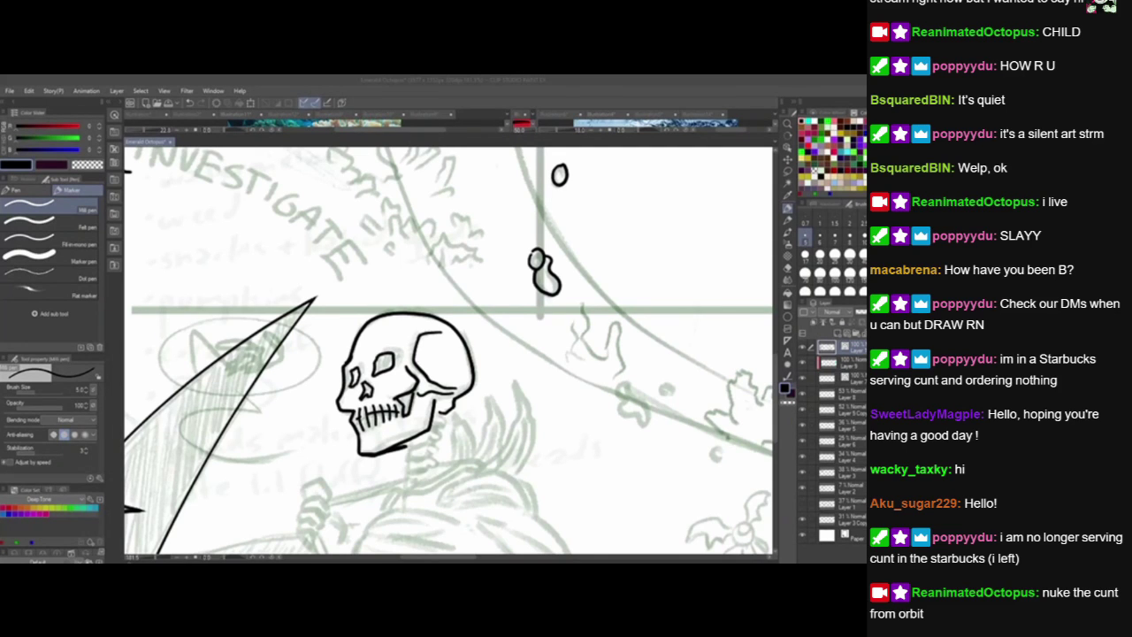
left_click_drag(524, 477, 482, 382)
key("ctrl+z")
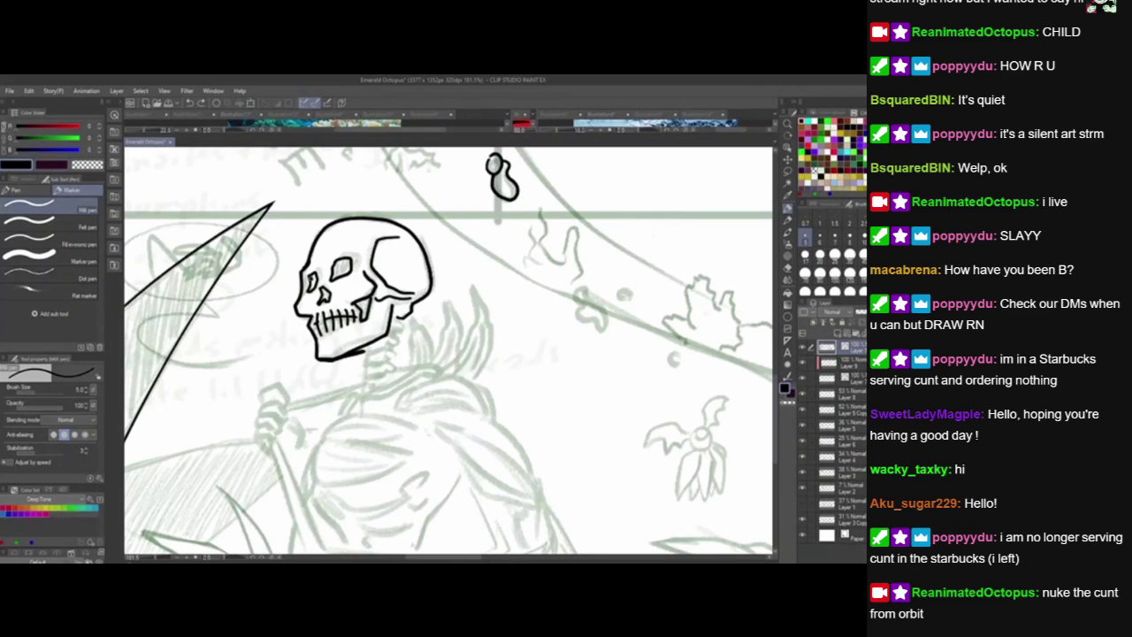
left_click_drag(311, 282, 313, 279)
key("ctrl+z")
Ink the stacked neck vertebrae beneath the skull's jaw and the back of the head.
left_click_drag(548, 470, 559, 427)
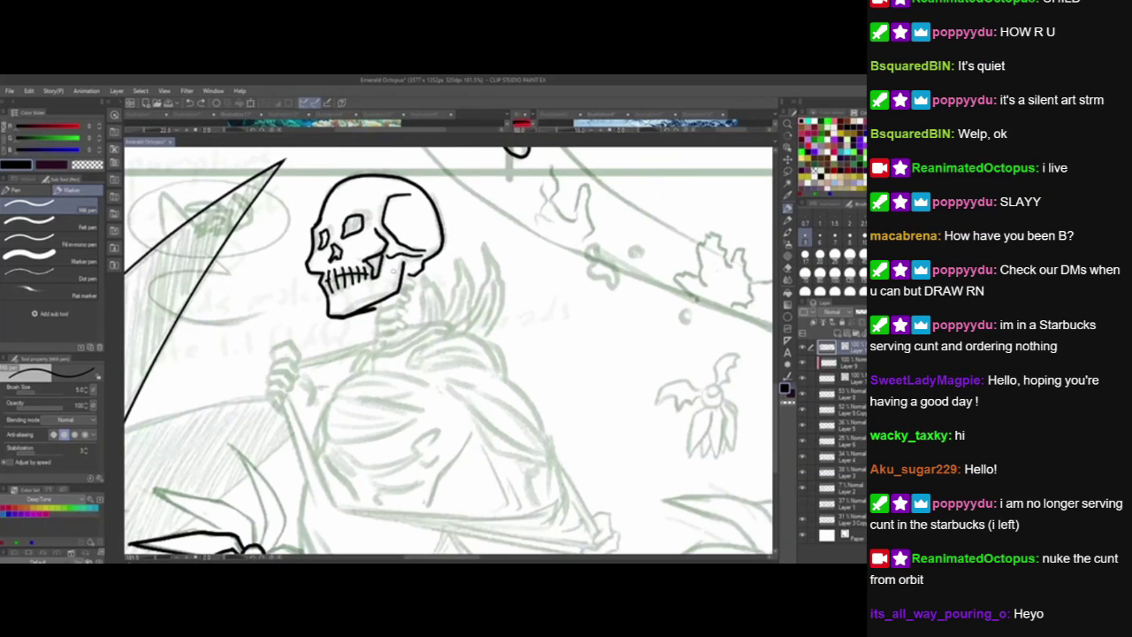
mouse_move(409, 276)
left_mouse_down()
mouse_move(404, 329)
mouse_move(377, 319)
mouse_move(377, 339)
mouse_move(400, 303)
mouse_move(400, 329)
left_mouse_up()
key("ctrl+z")
key("ctrl+z")
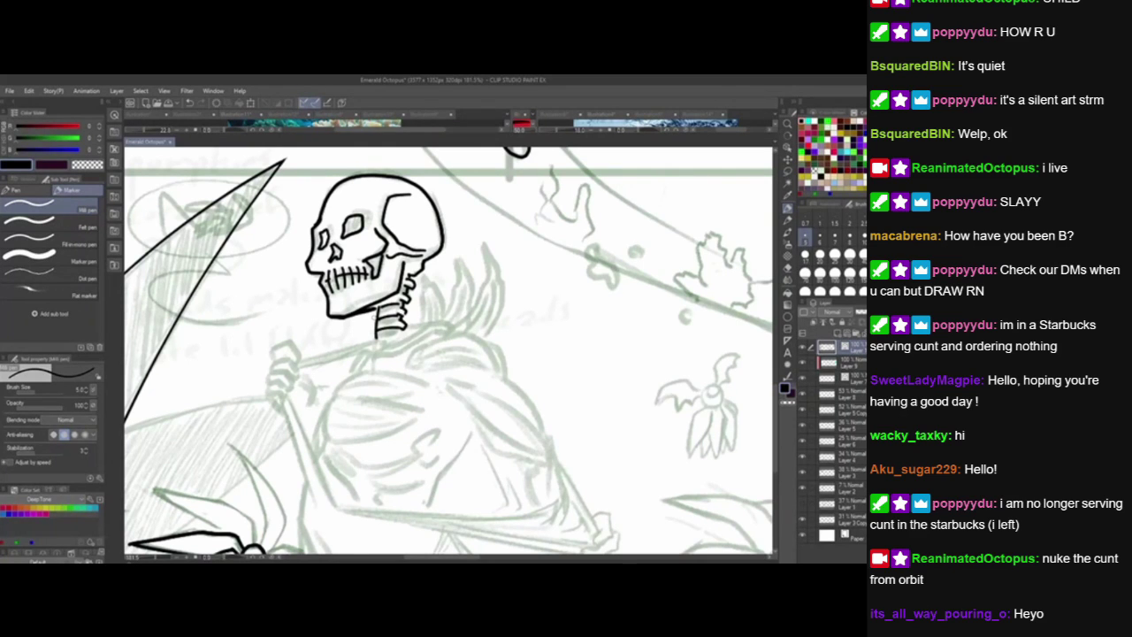
Ink the long pointed upper leaf of the plant beside the skeleton's robe.
left_click_drag(472, 401, 502, 335)
left_click_drag(516, 423, 552, 408)
left_click_drag(523, 484, 564, 417)
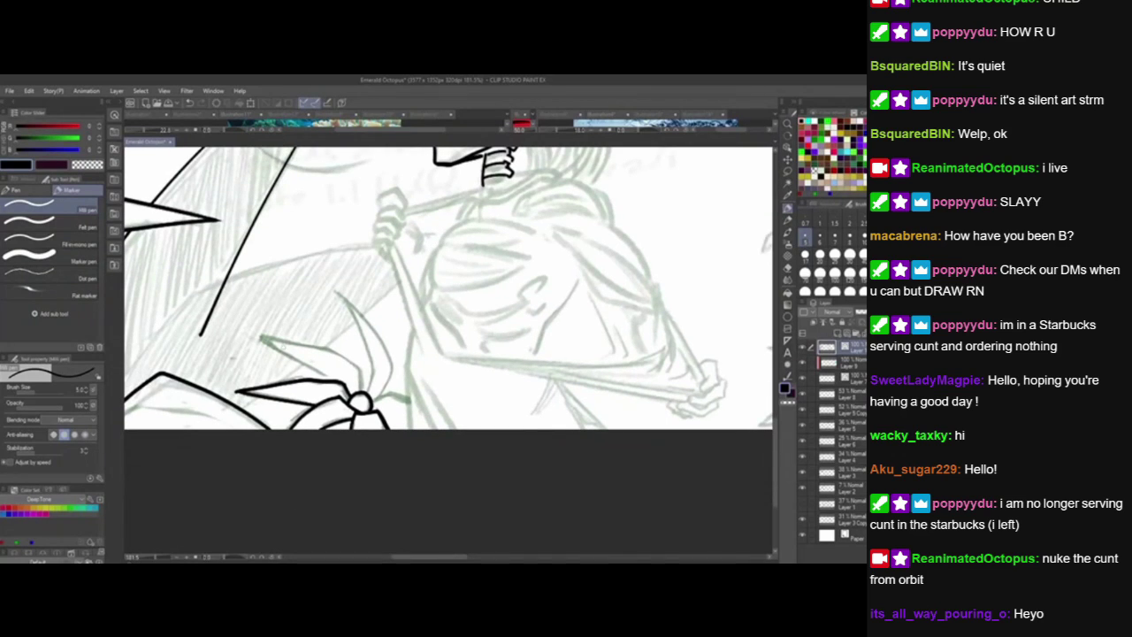
mouse_move(333, 380)
left_mouse_down()
mouse_move(241, 308)
mouse_move(231, 314)
mouse_move(264, 336)
mouse_move(353, 361)
mouse_move(358, 398)
left_mouse_up()
key("ctrl+z")
key("ctrl+z")
left_click_drag(239, 318, 234, 331)
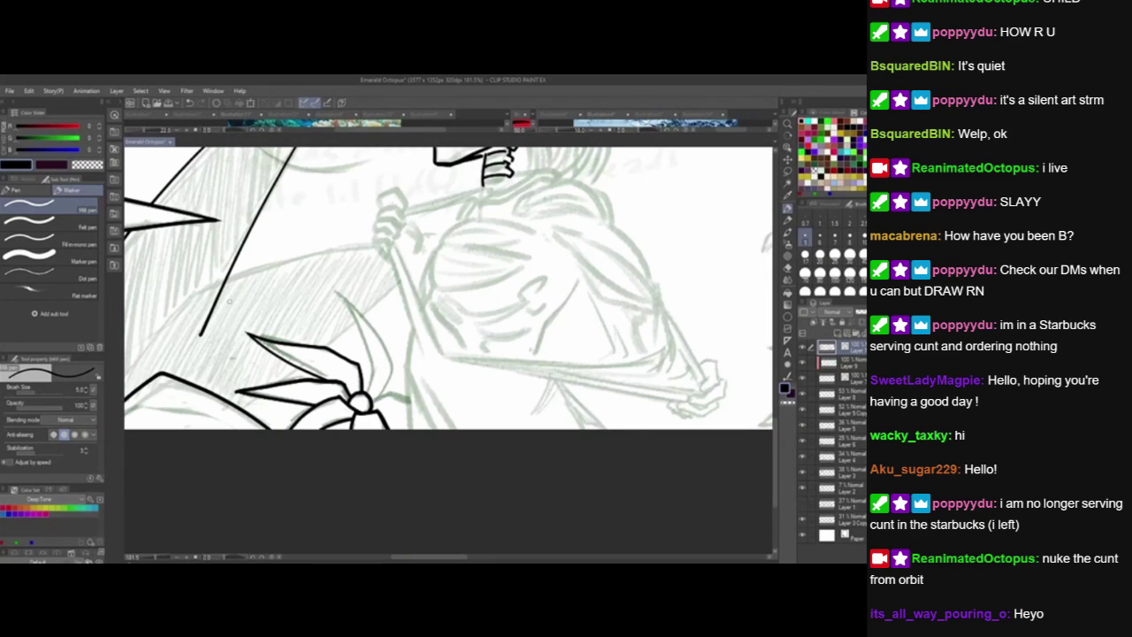
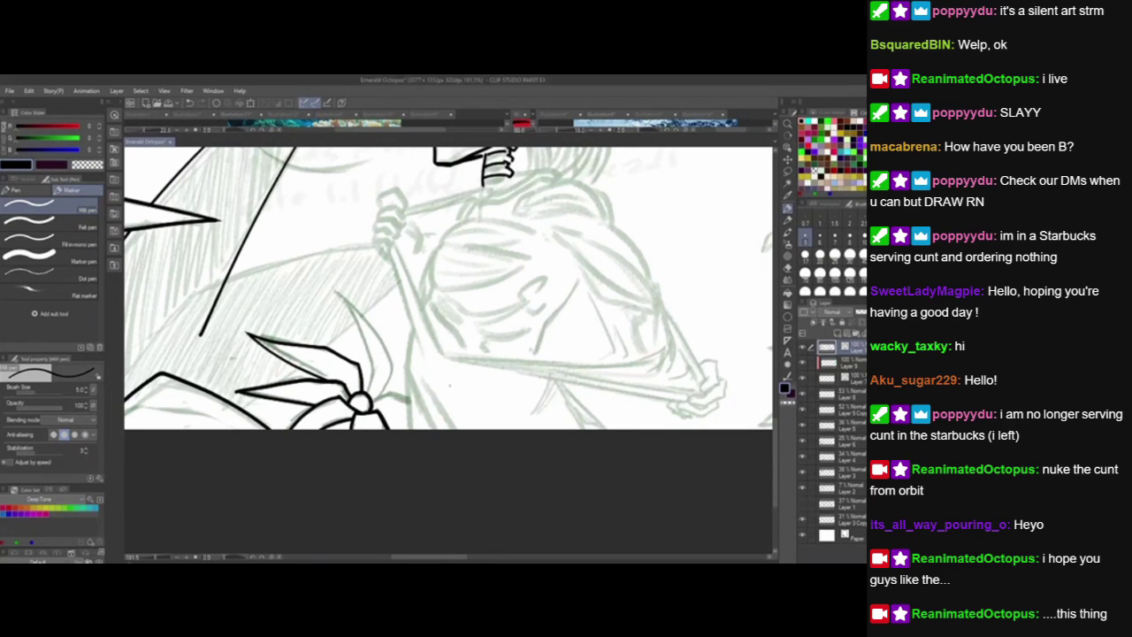
Ink the lumpy blob and the small bubbles floating between the skull and the winged creatures.
left_click_drag(557, 408, 297, 557)
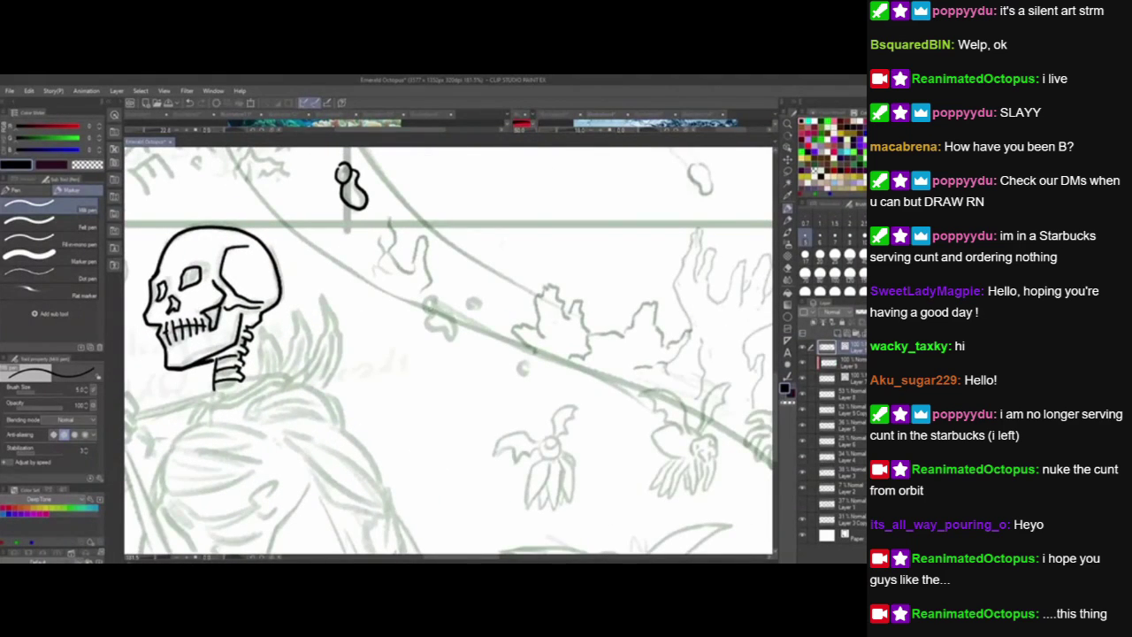
mouse_move(433, 318)
left_mouse_down()
mouse_move(432, 295)
mouse_move(460, 334)
mouse_move(426, 325)
mouse_move(429, 307)
mouse_move(478, 313)
mouse_move(484, 299)
mouse_move(469, 298)
left_mouse_up()
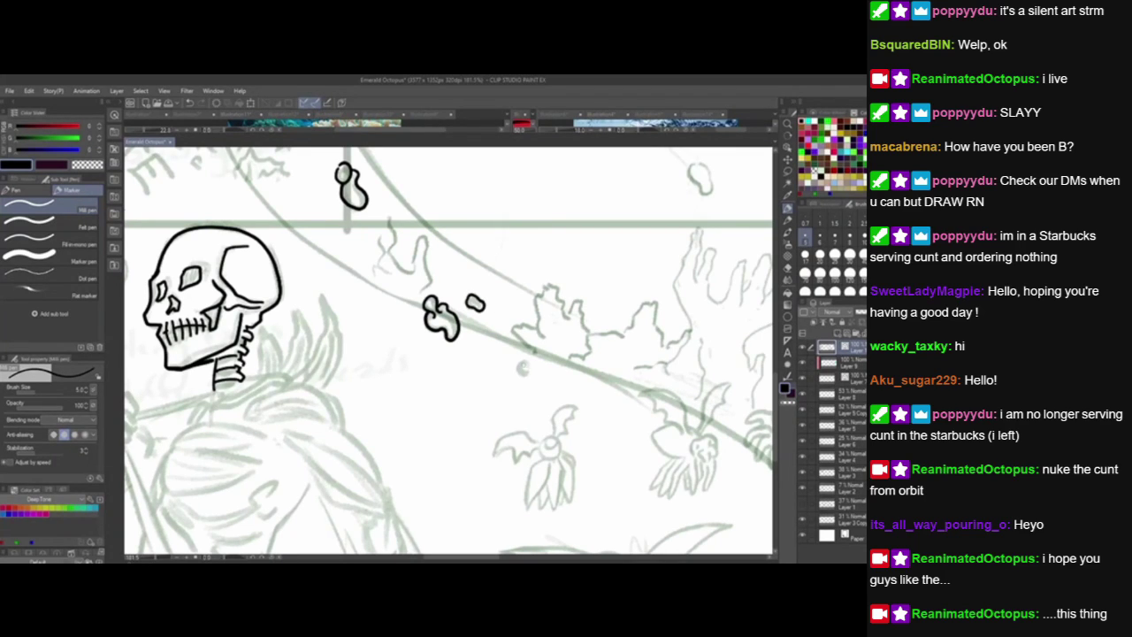
mouse_move(524, 360)
left_mouse_down()
mouse_move(518, 371)
mouse_move(530, 362)
mouse_move(519, 361)
left_mouse_up()
Ink the low arching leaves on both sides of the eye plant at the canvas's lower edge.
left_click_drag(621, 484, 490, 378)
left_click_drag(572, 462, 575, 349)
left_click_drag(560, 479, 534, 511)
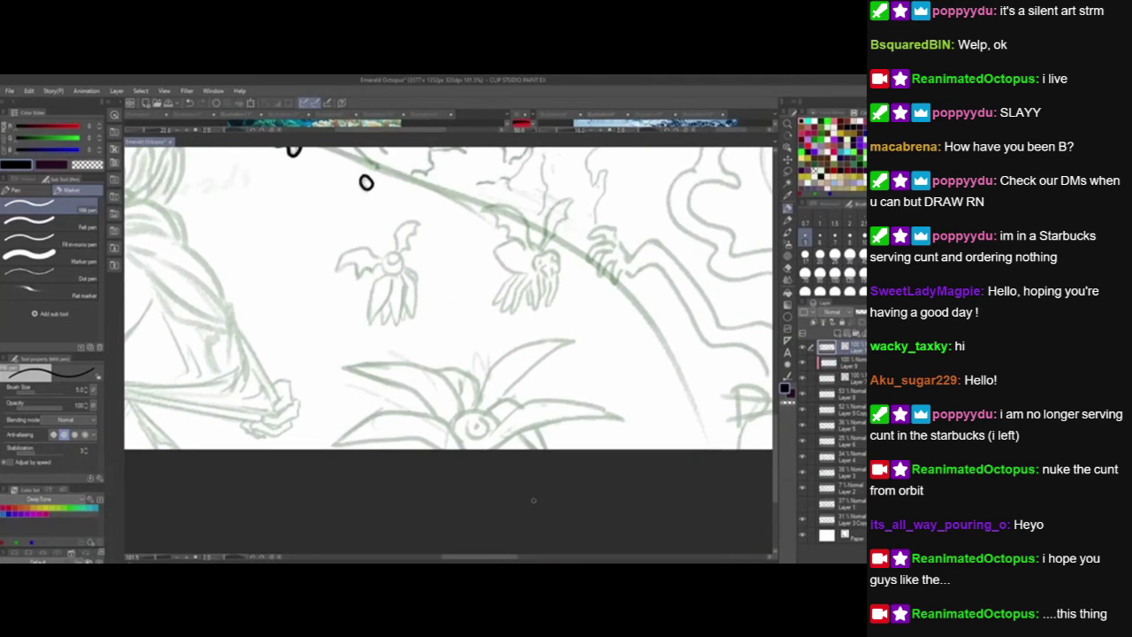
mouse_move(491, 452)
left_mouse_down()
mouse_move(597, 417)
mouse_move(639, 432)
left_mouse_up()
mouse_move(482, 451)
left_mouse_down()
mouse_move(517, 403)
mouse_move(594, 409)
mouse_move(638, 431)
left_mouse_up()
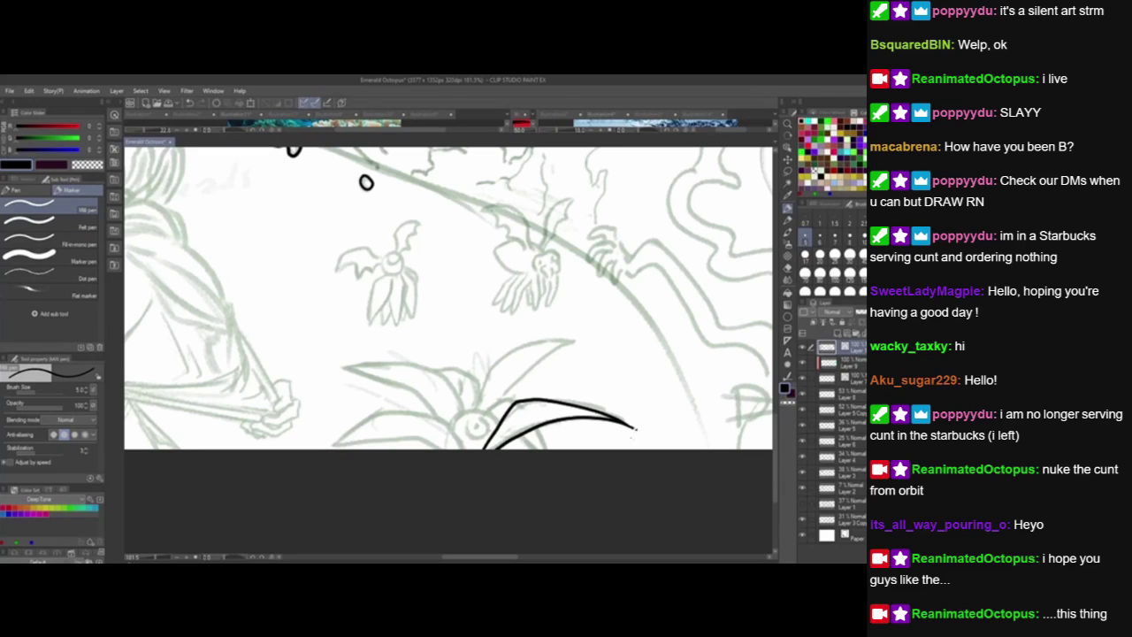
scroll(517, 420, "down", 2)
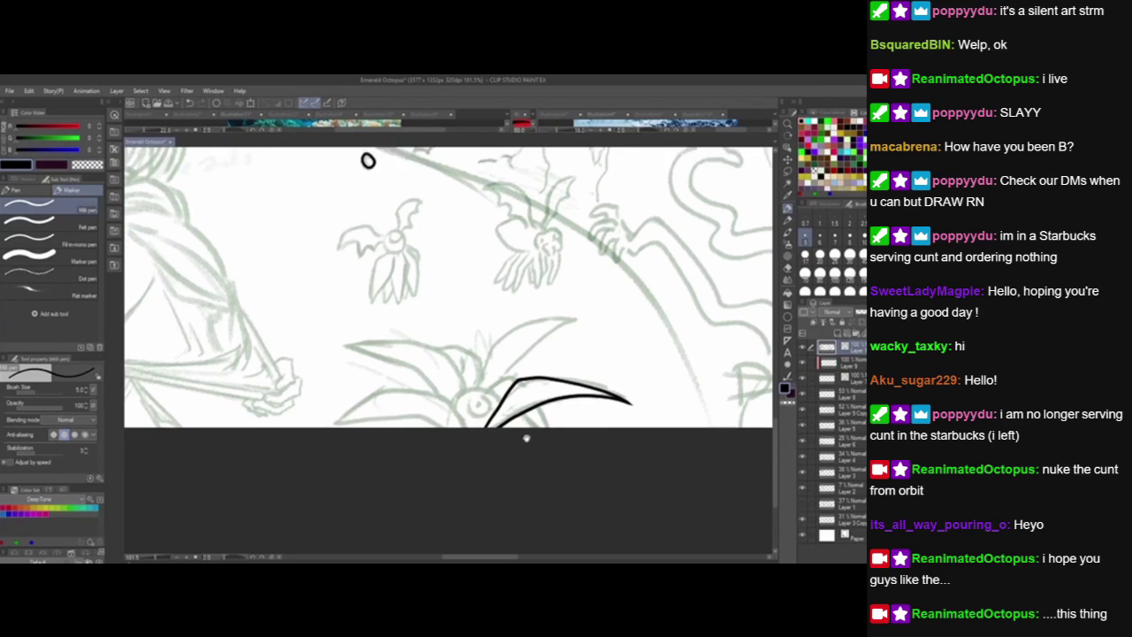
mouse_move(466, 421)
left_mouse_down()
mouse_move(445, 387)
mouse_move(387, 376)
mouse_move(337, 412)
mouse_move(383, 403)
mouse_move(438, 418)
left_mouse_up()
left_click_drag(501, 540, 464, 541)
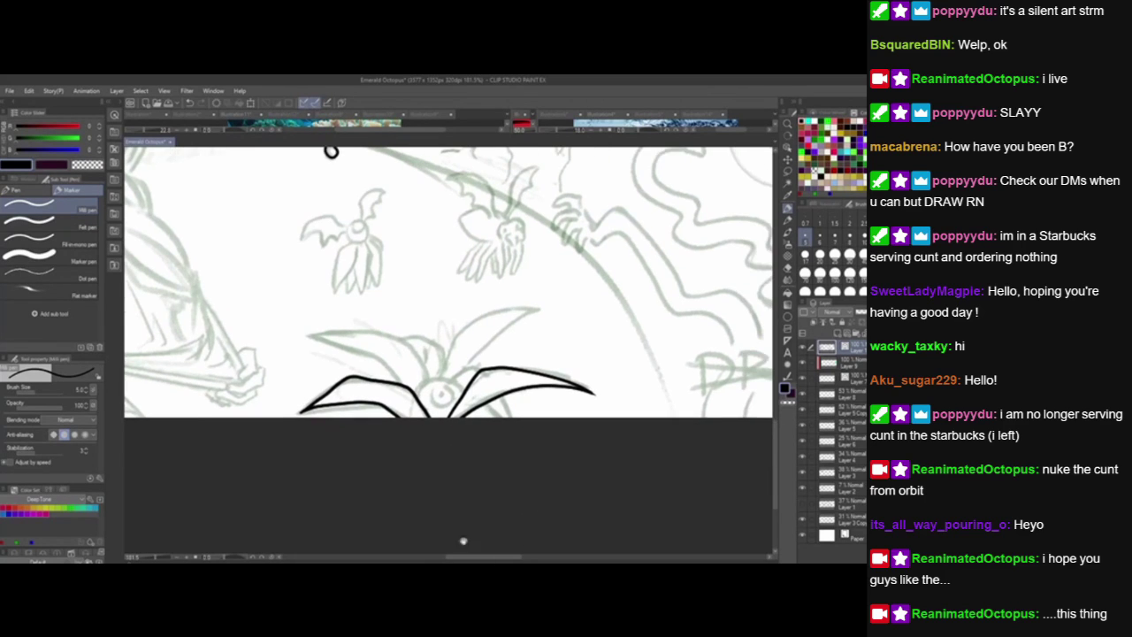
Ink the curved rim around the plant's eye and the long pointed leaf at its upper left.
mouse_move(410, 412)
left_mouse_down()
mouse_move(407, 399)
mouse_move(470, 409)
left_mouse_up()
key("ctrl+z")
left_click_drag(520, 401, 515, 393)
mouse_move(289, 322)
left_mouse_down()
mouse_move(404, 388)
mouse_move(287, 327)
mouse_move(384, 325)
mouse_move(431, 381)
mouse_move(396, 381)
mouse_move(290, 326)
left_mouse_up()
left_click_drag(326, 146, 285, 166)
Ink the short leaf curling over the right side of the plant's eye.
mouse_move(407, 391)
left_mouse_down()
mouse_move(428, 380)
mouse_move(470, 433)
left_mouse_up()
key("ctrl+z")
mouse_move(404, 393)
left_mouse_down()
mouse_move(428, 382)
mouse_move(465, 433)
left_mouse_up()
key("ctrl+z")
mouse_move(398, 396)
left_mouse_down()
mouse_move(432, 378)
mouse_move(471, 432)
left_mouse_up()
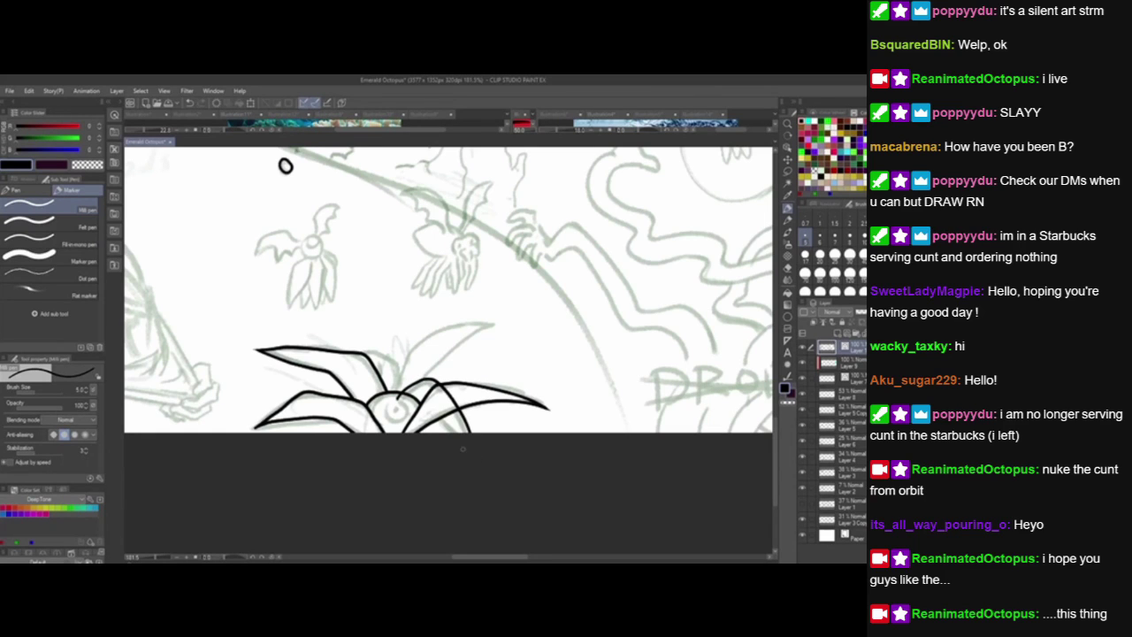
mouse_move(419, 400)
left_mouse_down()
mouse_move(458, 432)
mouse_move(463, 479)
left_mouse_up()
key("ctrl+z")
key("ctrl+z")
Ink the eye plant's tall upper-right leaf and the short leaves tucked behind the eye.
mouse_move(417, 444)
left_mouse_down()
mouse_move(431, 402)
mouse_move(538, 368)
left_mouse_up()
left_click_drag(439, 435, 530, 364)
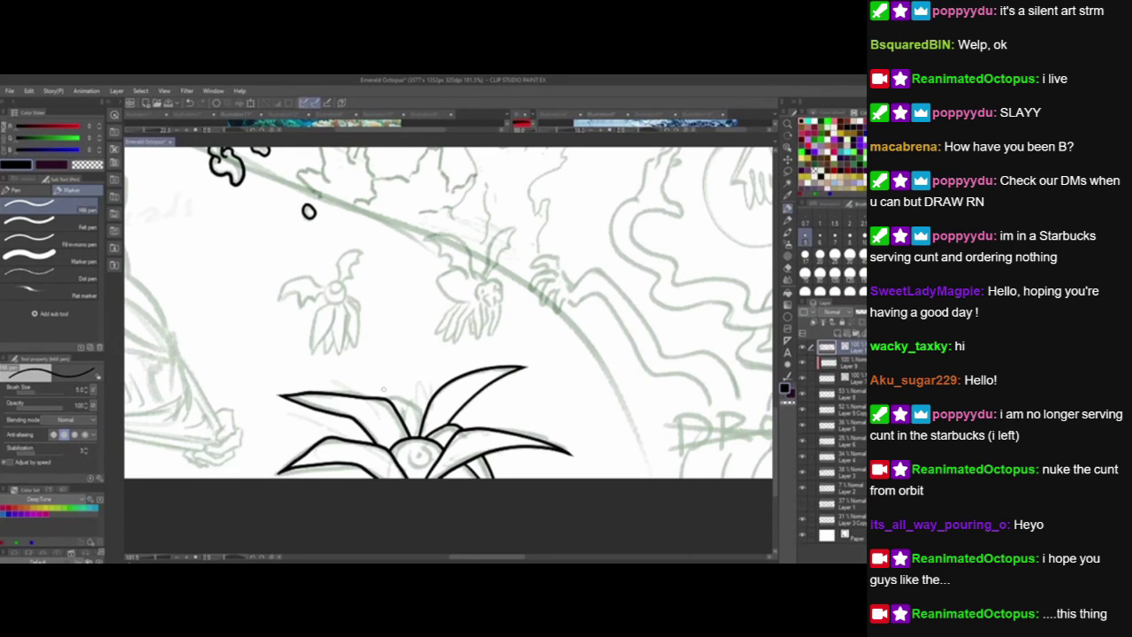
left_click_drag(407, 428, 390, 400)
mouse_move(407, 399)
left_mouse_down()
mouse_move(423, 420)
mouse_move(334, 428)
mouse_move(373, 432)
left_mouse_up()
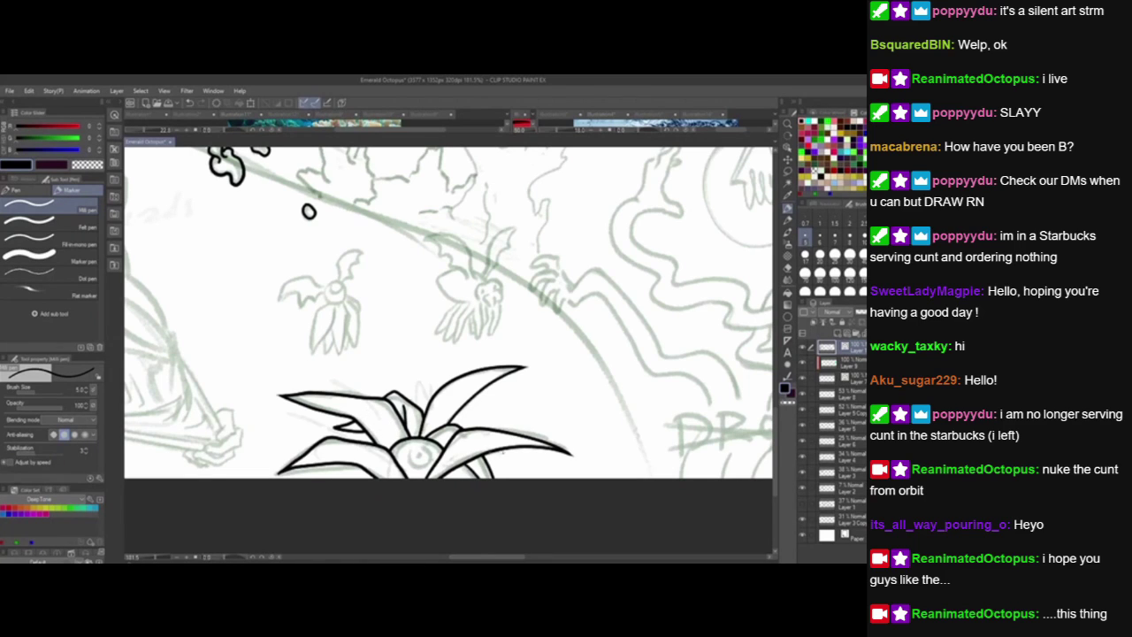
Ink the round iris and filled pupil with its highlight at the eye plant's centre.
left_click_drag(561, 485, 573, 455)
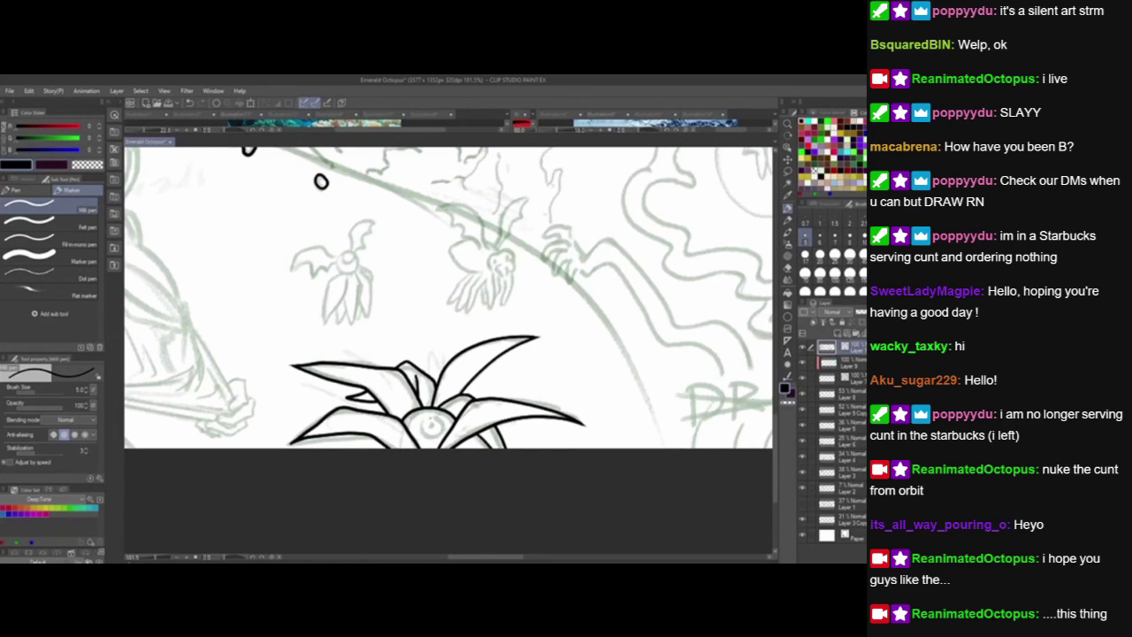
mouse_move(425, 413)
left_mouse_down()
mouse_move(421, 434)
mouse_move(443, 423)
mouse_move(426, 412)
mouse_move(427, 433)
mouse_move(445, 414)
mouse_move(428, 414)
mouse_move(423, 429)
mouse_move(444, 415)
mouse_move(427, 414)
mouse_move(437, 425)
left_mouse_up()
key("ctrl+z")
key("ctrl+z")
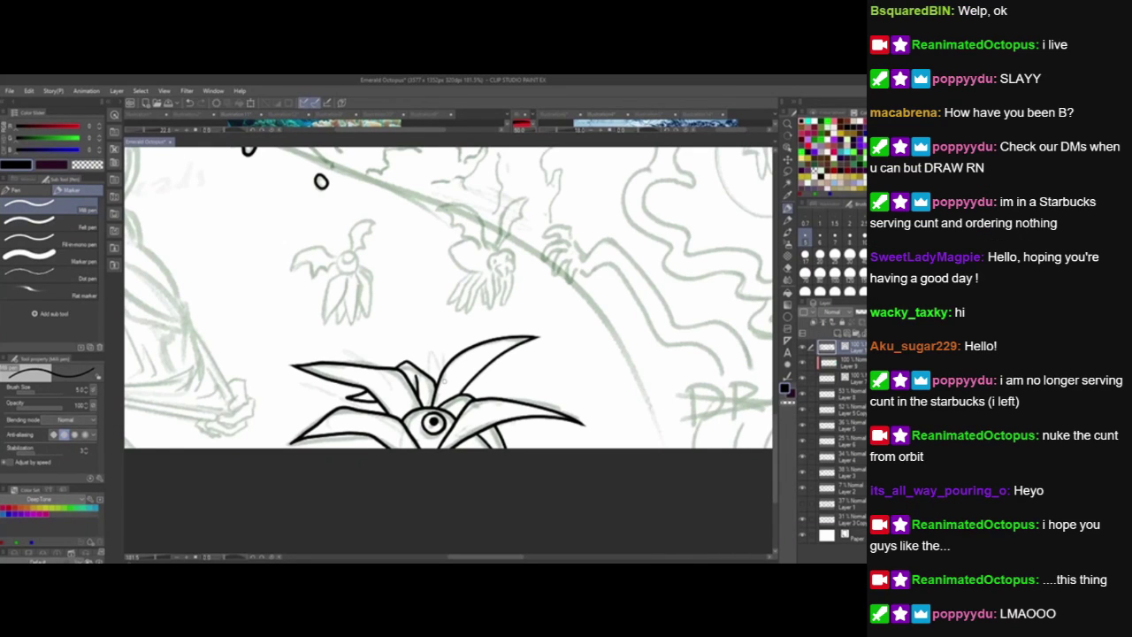
Ink the round eye and both bat wings of the small winged creature above the eye plant.
mouse_move(346, 263)
left_mouse_down()
mouse_move(377, 312)
mouse_move(367, 310)
mouse_move(388, 324)
mouse_move(380, 299)
mouse_move(366, 302)
mouse_move(391, 304)
mouse_move(367, 303)
left_mouse_up()
key("ctrl+z")
key("ctrl+z")
key("ctrl+z")
key("ctrl+z")
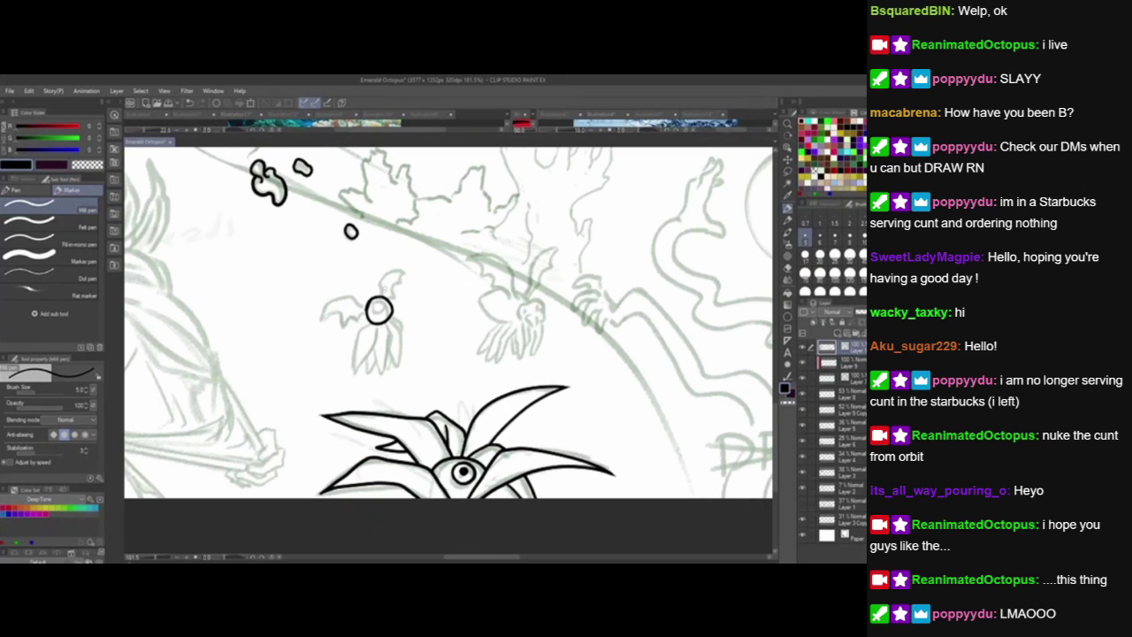
mouse_move(372, 312)
left_mouse_down()
mouse_move(387, 311)
mouse_move(380, 281)
mouse_move(405, 280)
mouse_move(396, 303)
mouse_move(405, 273)
mouse_move(368, 306)
mouse_move(318, 322)
mouse_move(366, 311)
left_mouse_up()
key("ctrl+z")
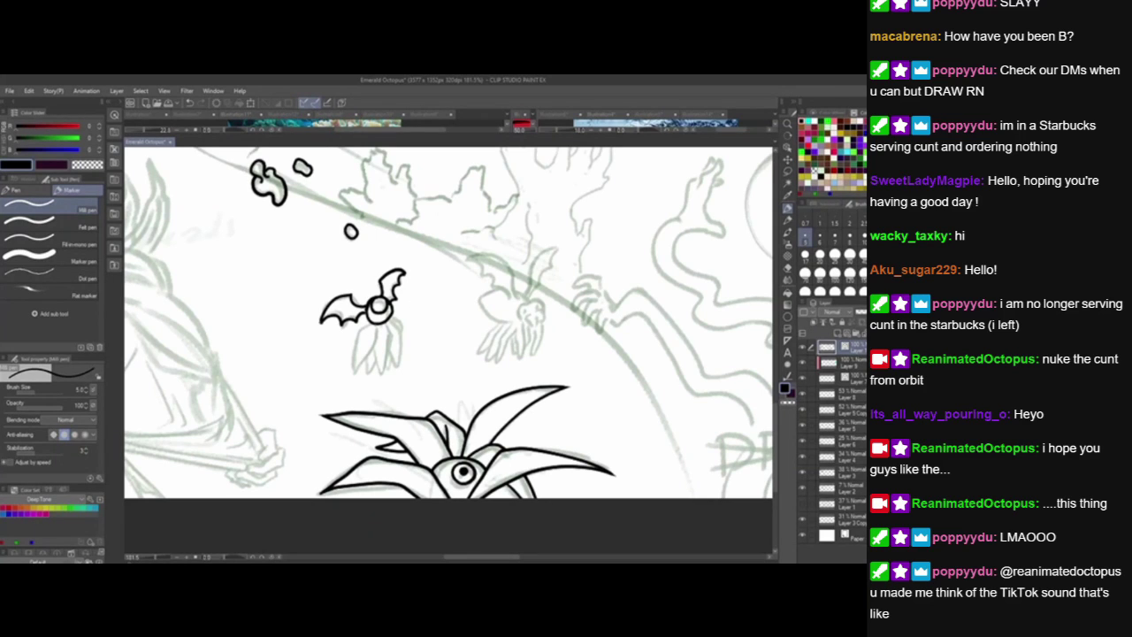
Ink the hanging petal-like tendrils below the small winged creature's eye.
mouse_move(358, 325)
left_mouse_down()
mouse_move(353, 376)
mouse_move(381, 324)
mouse_move(379, 380)
mouse_move(384, 320)
mouse_move(384, 379)
mouse_move(374, 345)
mouse_move(378, 354)
mouse_move(399, 345)
mouse_move(399, 370)
mouse_move(393, 329)
mouse_move(395, 344)
left_mouse_up()
key("ctrl+z")
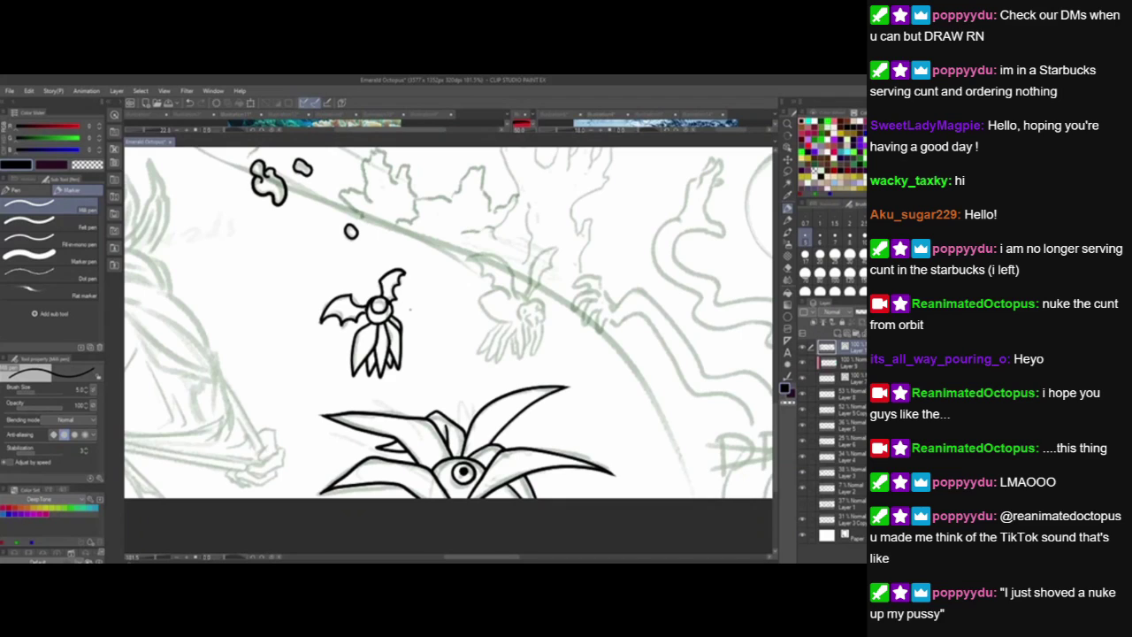
key("ctrl+z")
left_click_drag(395, 344, 389, 363)
key("ctrl+z")
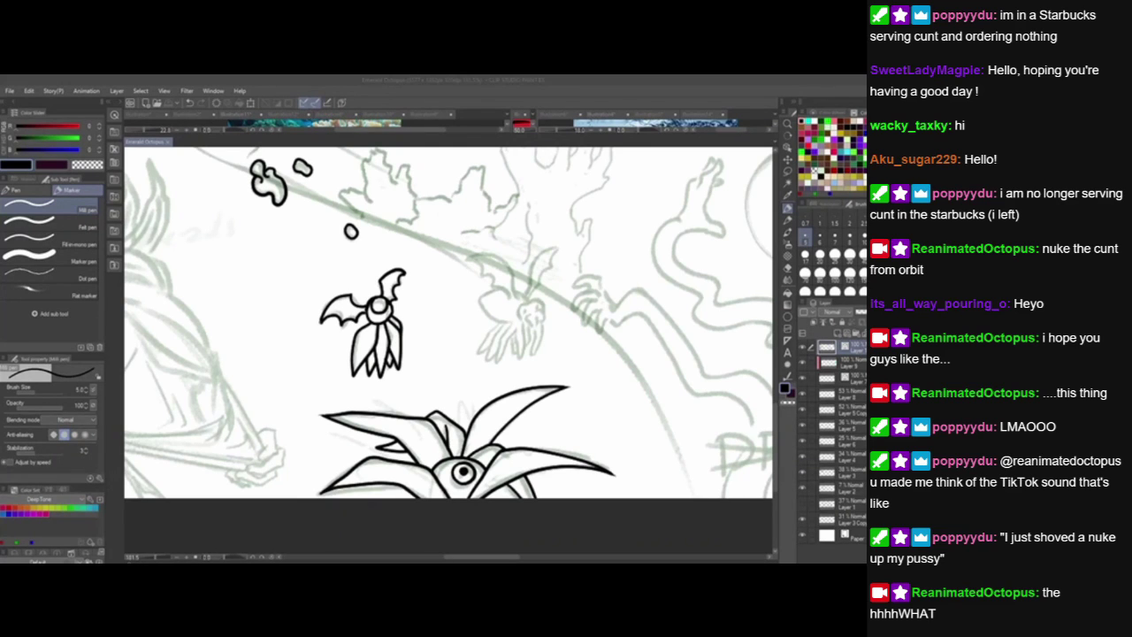
Ink the second winged creature's small spotted head and its dangling tentacles.
left_click_drag(460, 323, 374, 370)
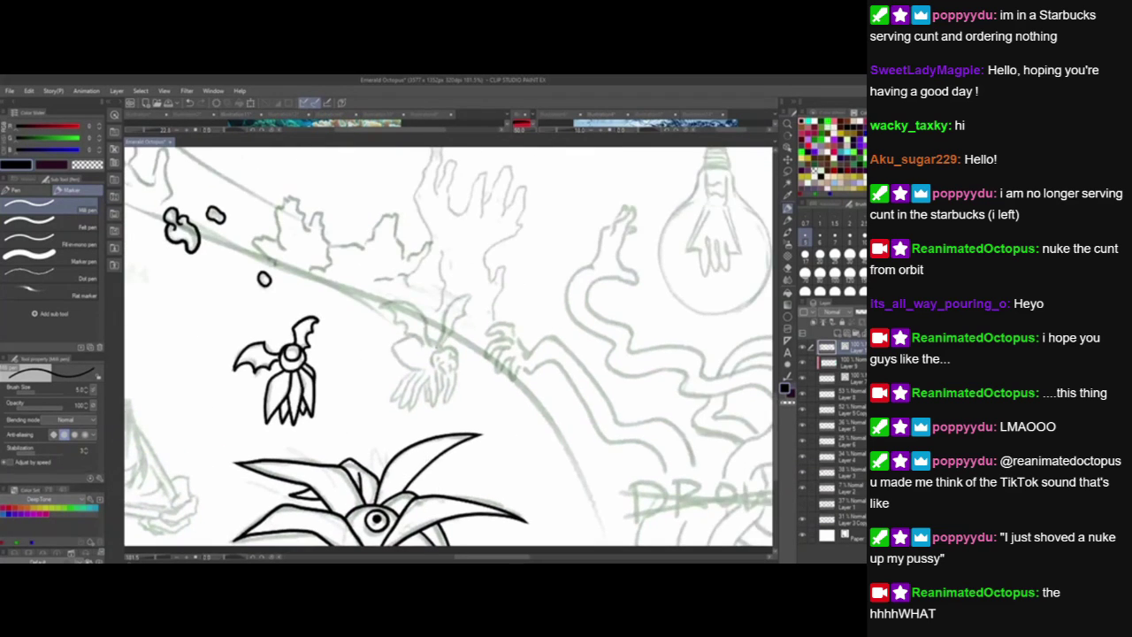
mouse_move(442, 360)
left_mouse_down()
mouse_move(440, 372)
mouse_move(452, 352)
mouse_move(457, 370)
left_mouse_up()
left_click_drag(449, 366, 454, 372)
key("ctrl+z")
key("ctrl+z")
key("ctrl+z")
left_click_drag(439, 353, 440, 364)
key("ctrl+z")
key("ctrl+z")
mouse_move(440, 348)
left_mouse_down()
mouse_move(432, 366)
mouse_move(450, 346)
mouse_move(456, 361)
mouse_move(414, 389)
mouse_move(411, 409)
mouse_move(431, 375)
mouse_move(435, 407)
mouse_move(436, 373)
mouse_move(442, 402)
mouse_move(456, 381)
mouse_move(453, 366)
mouse_move(439, 397)
mouse_move(407, 387)
mouse_move(399, 407)
mouse_move(412, 394)
left_mouse_up()
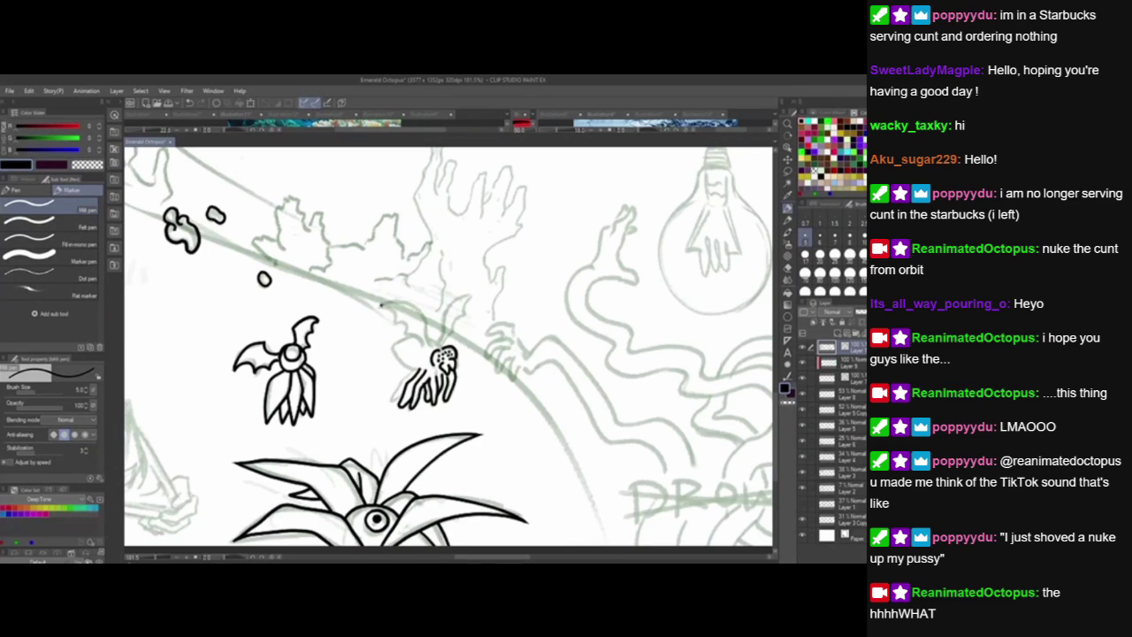
Ink the second winged creature's two bat wings and the rounded body behind its head.
mouse_move(381, 305)
left_mouse_down()
mouse_move(413, 303)
mouse_move(432, 346)
left_mouse_up()
left_click_drag(380, 304, 425, 350)
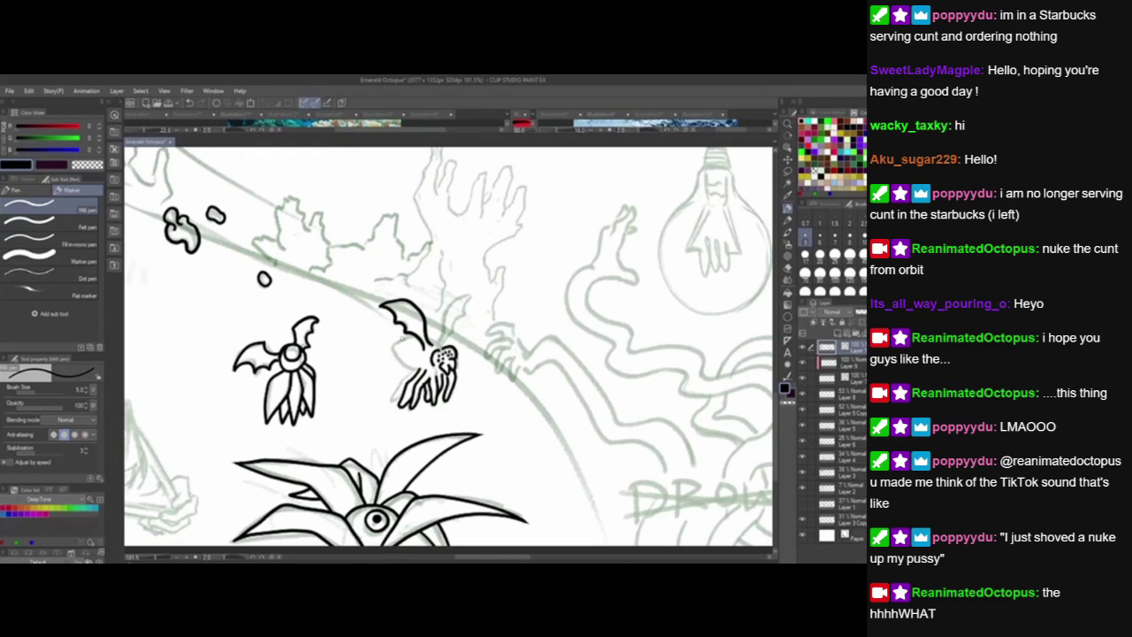
left_click_drag(524, 428, 515, 463)
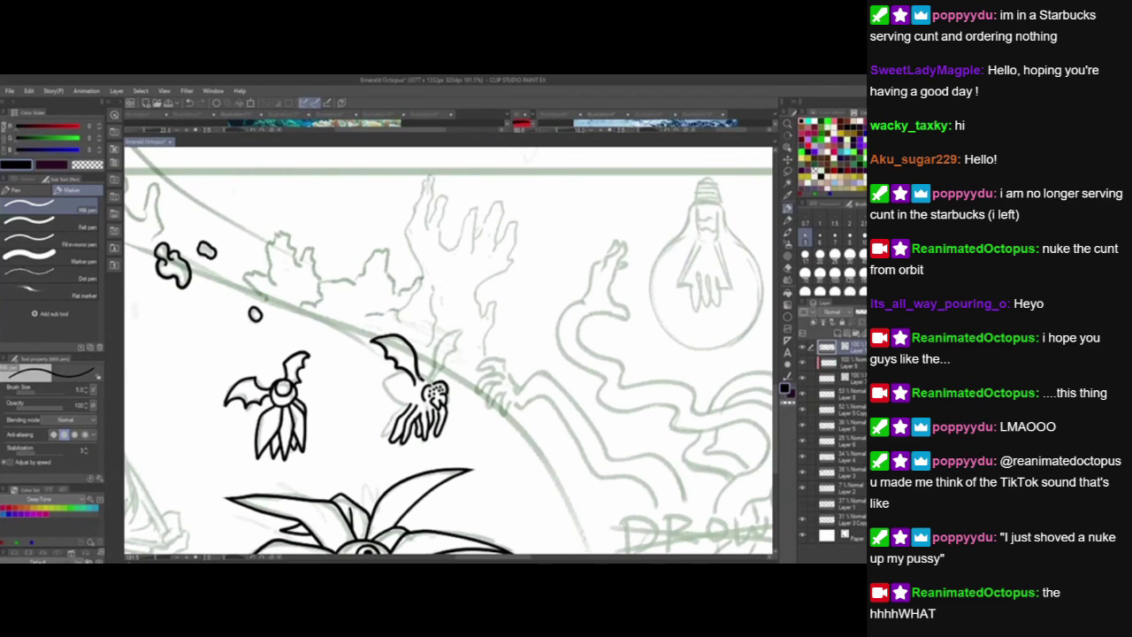
mouse_move(436, 381)
left_mouse_down()
mouse_move(398, 368)
mouse_move(384, 380)
mouse_move(399, 402)
mouse_move(385, 389)
mouse_move(391, 377)
mouse_move(417, 371)
mouse_move(432, 385)
mouse_move(462, 327)
mouse_move(390, 437)
left_mouse_up()
key("ctrl+z")
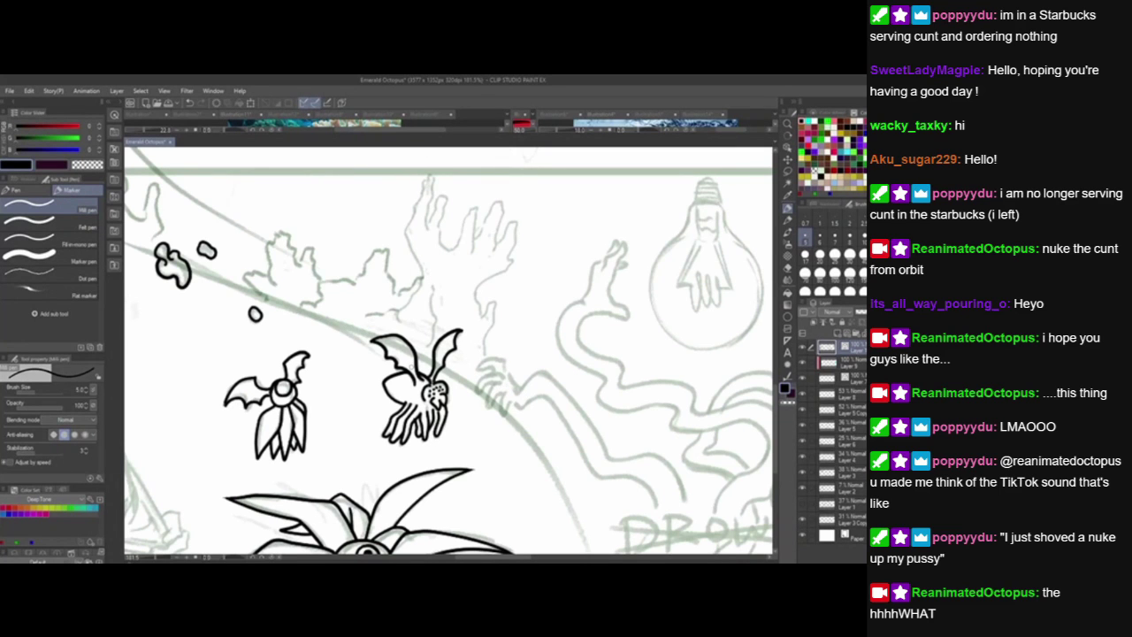
Ink the round head and fluffy ruff around the smiling face beside the LEARN lettering.
left_click_drag(518, 471, 697, 367)
left_click_drag(447, 288, 715, 388)
left_click_drag(590, 334, 710, 365)
left_click_drag(400, 206, 448, 340)
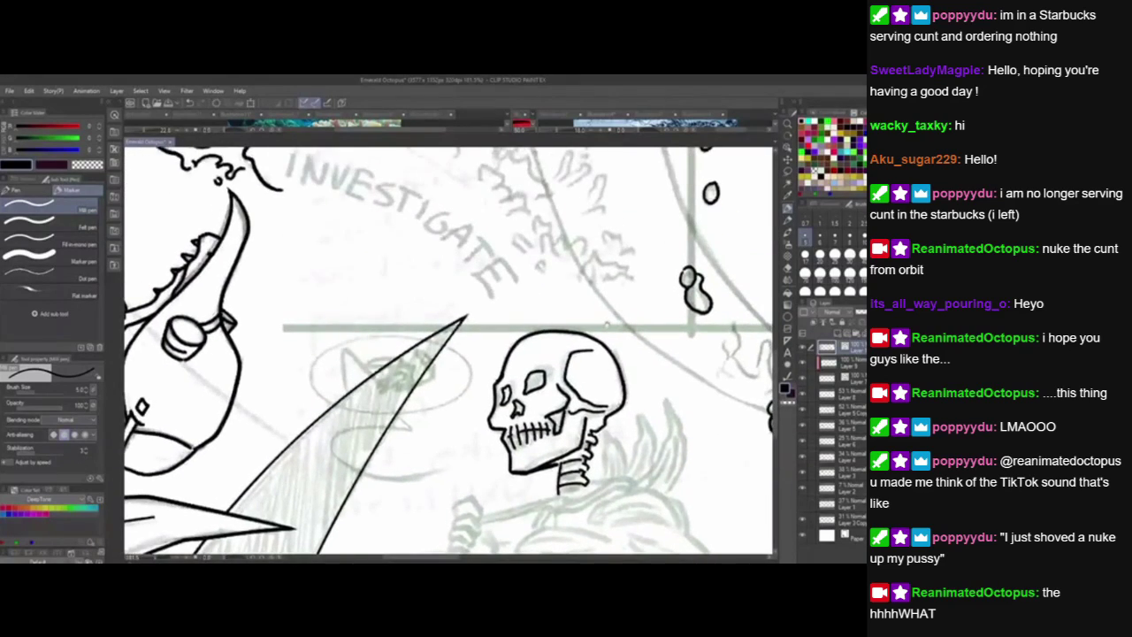
left_click_drag(606, 326, 199, 248)
left_click_drag(640, 284, 236, 191)
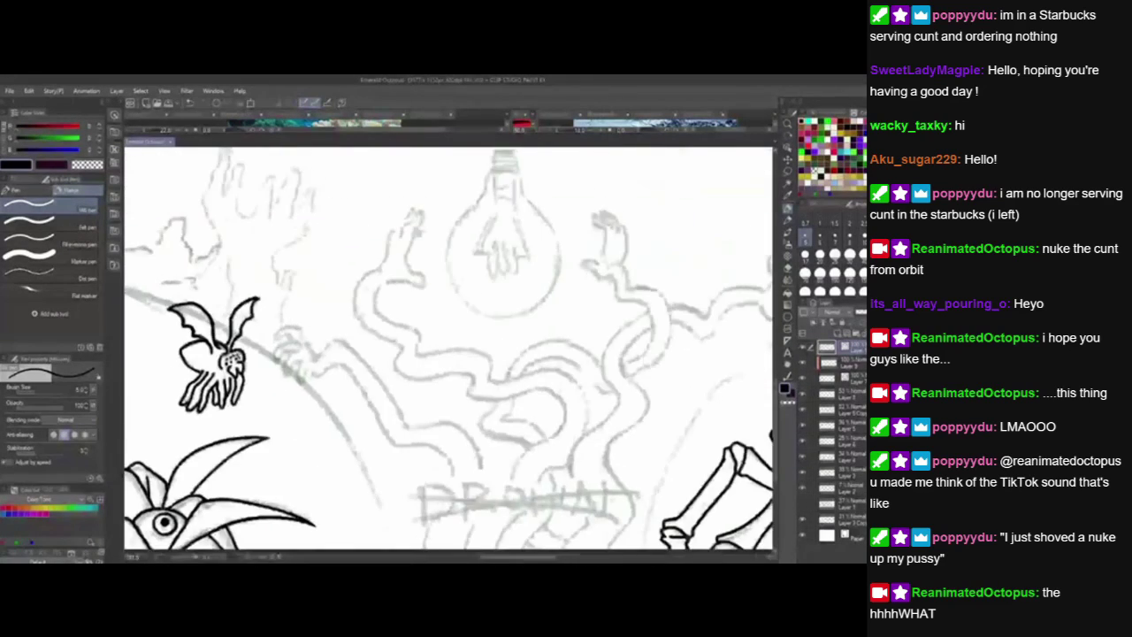
left_click_drag(699, 430, 508, 376)
mouse_move(620, 265)
left_mouse_down()
mouse_move(431, 342)
mouse_move(260, 484)
left_mouse_up()
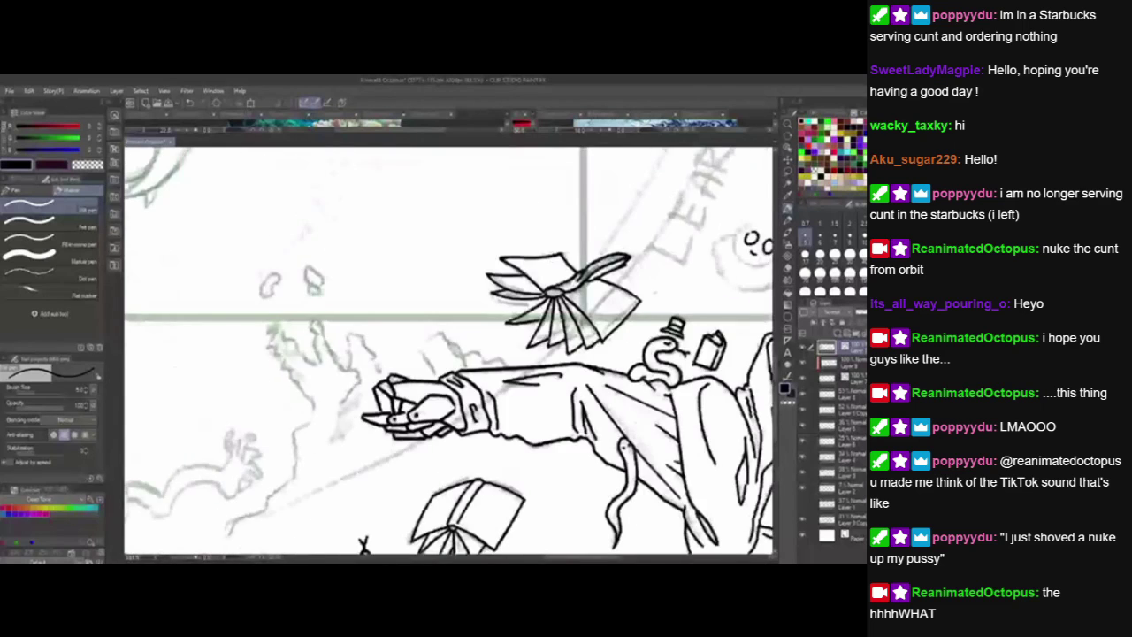
left_click_drag(611, 292, 351, 421)
left_click_drag(536, 430, 483, 390)
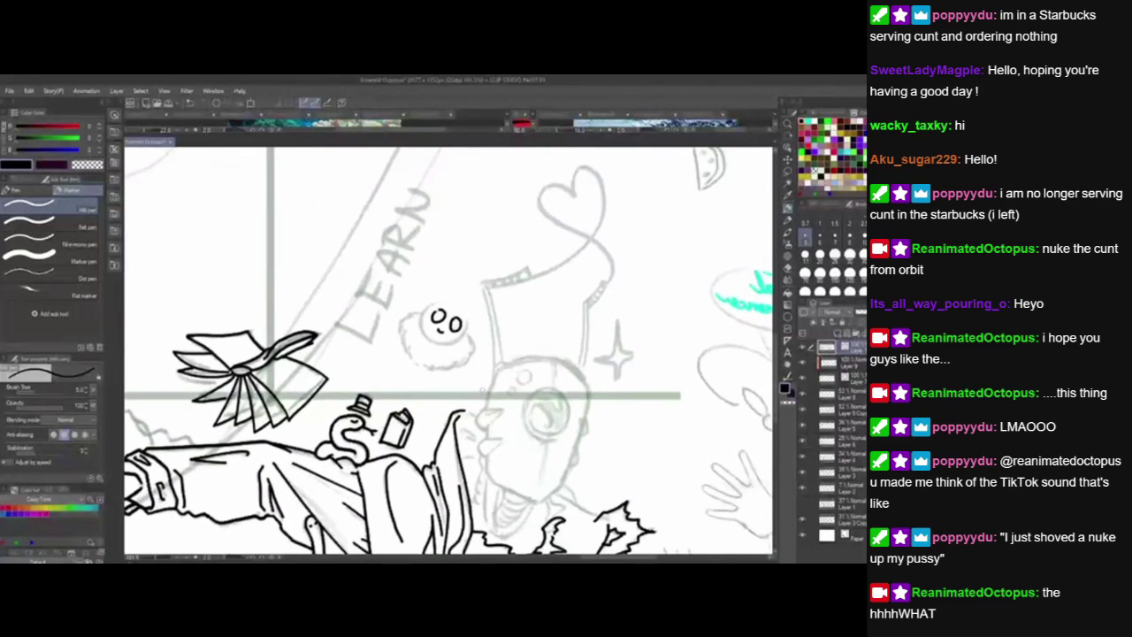
mouse_move(421, 315)
left_mouse_down()
mouse_move(399, 330)
mouse_move(421, 371)
mouse_move(451, 367)
mouse_move(474, 342)
mouse_move(478, 350)
mouse_move(445, 373)
left_mouse_up()
mouse_move(430, 306)
left_mouse_down()
mouse_move(469, 306)
mouse_move(426, 312)
mouse_move(437, 303)
left_mouse_up()
key("ctrl+z")
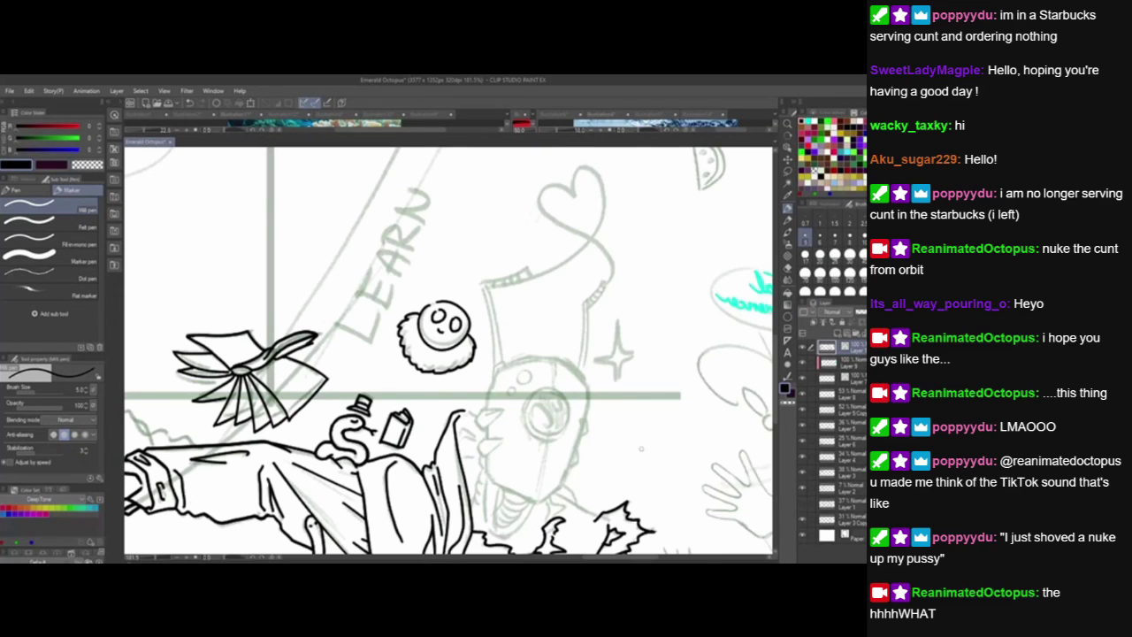
Lasso the round smiling face inside the fluffy ruff and adjust its placement slightly with a free transform.
left_click_drag(635, 461, 571, 499)
left_click(787, 173)
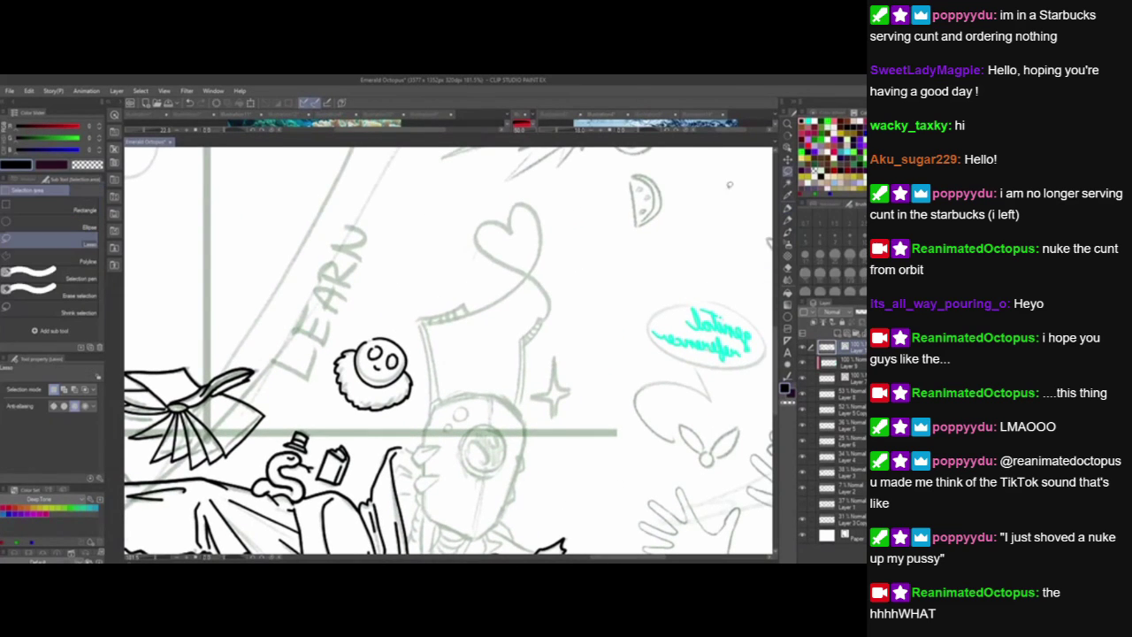
mouse_move(400, 352)
left_mouse_down()
mouse_move(403, 340)
mouse_move(391, 375)
left_mouse_up()
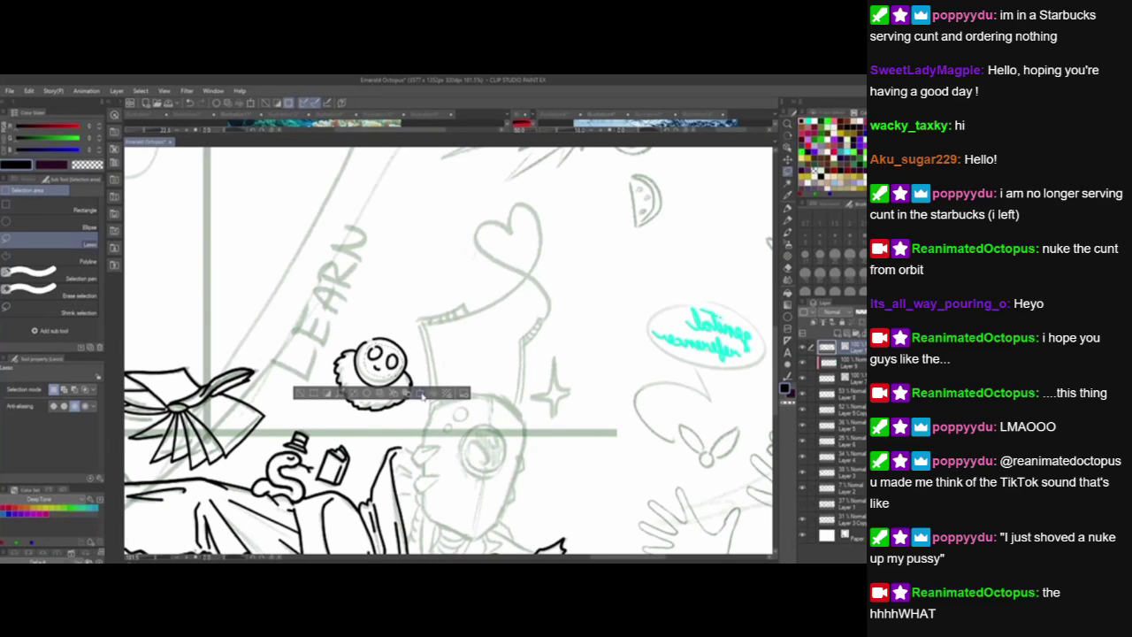
key("ctrl+t")
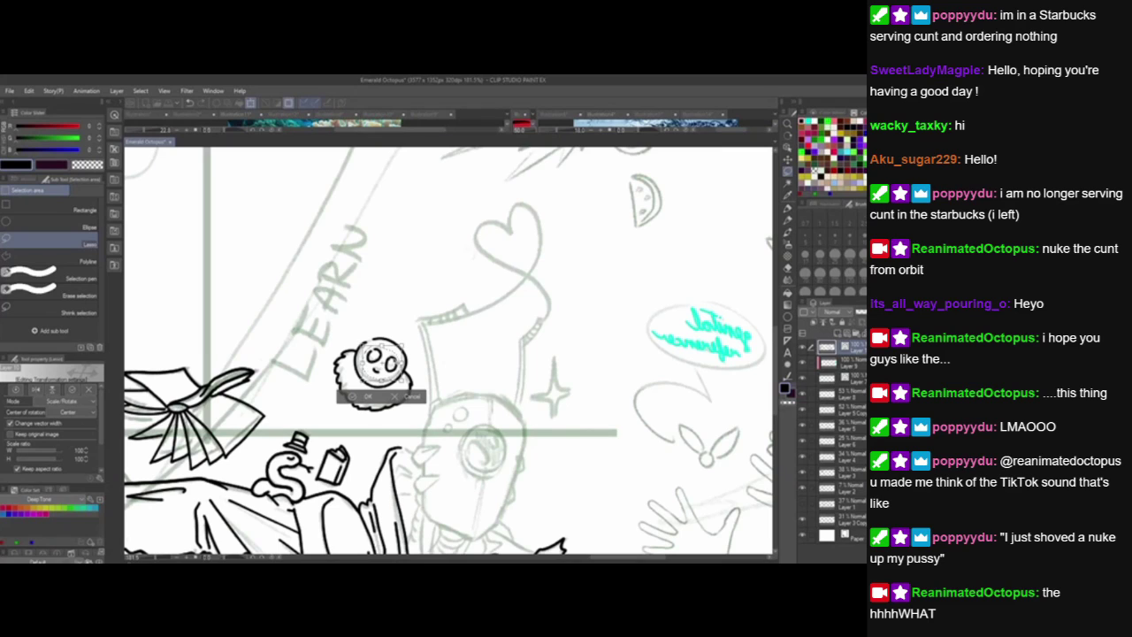
left_click_drag(377, 370, 378, 369)
key("Return")
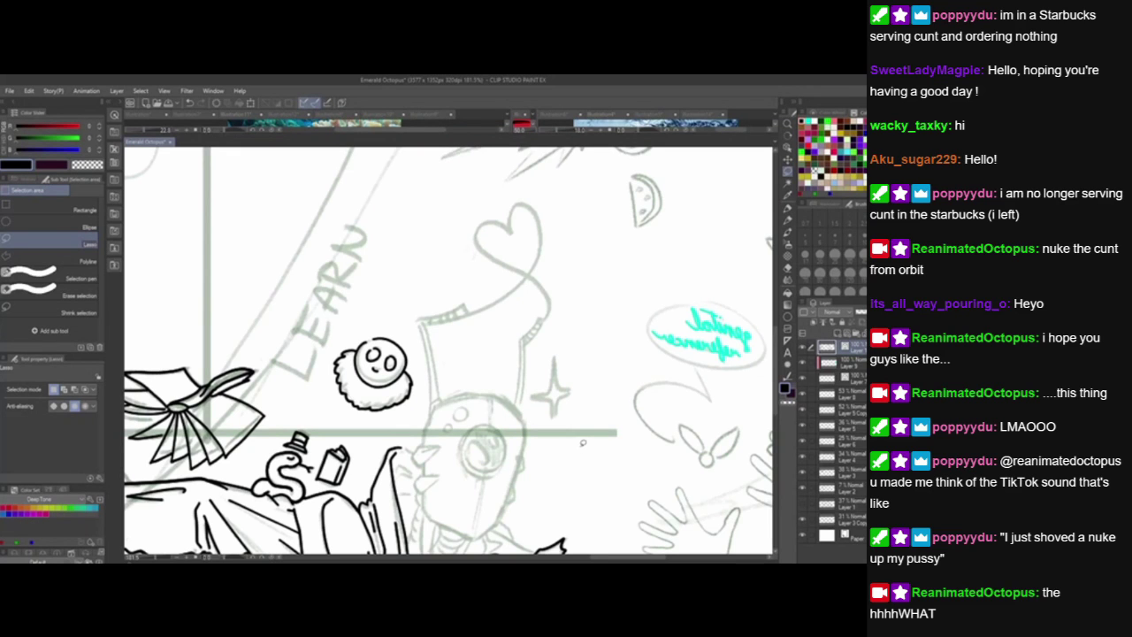
Ink two four-pointed sparkles with the Milli pen behind the large sketched head in profile.
left_click_drag(583, 444, 529, 334)
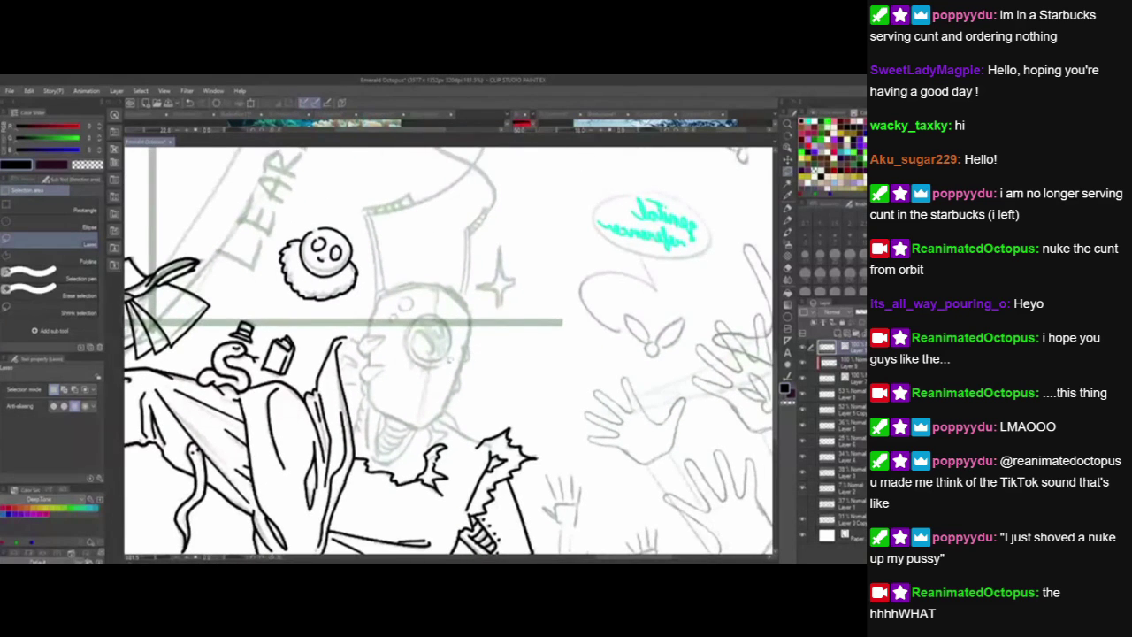
scroll(447, 377, "up", 3)
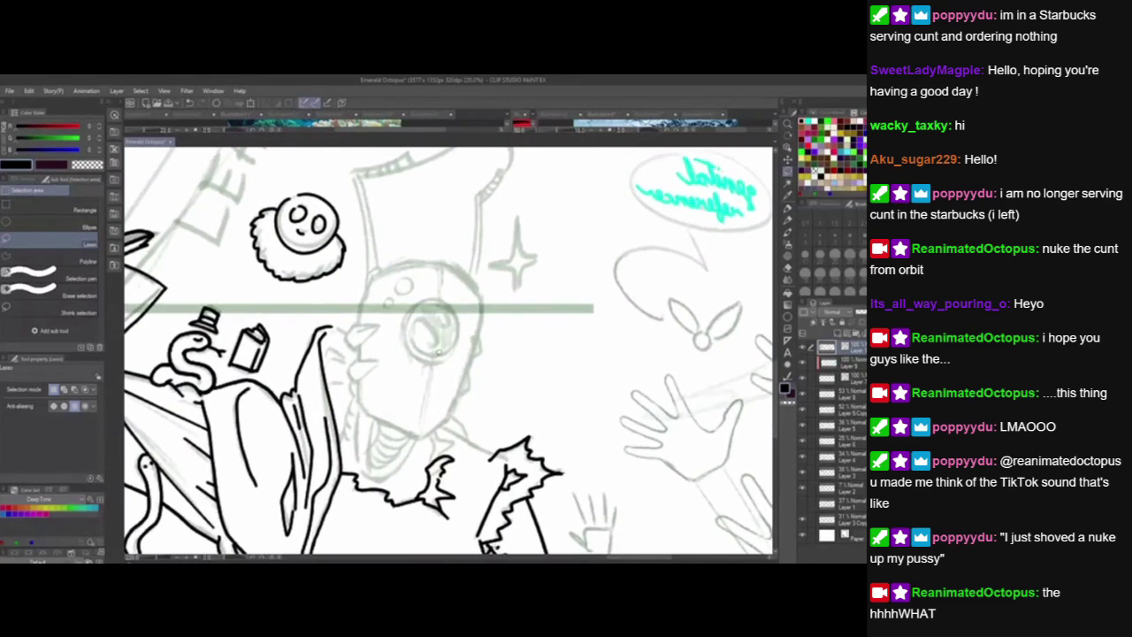
left_click(786, 209)
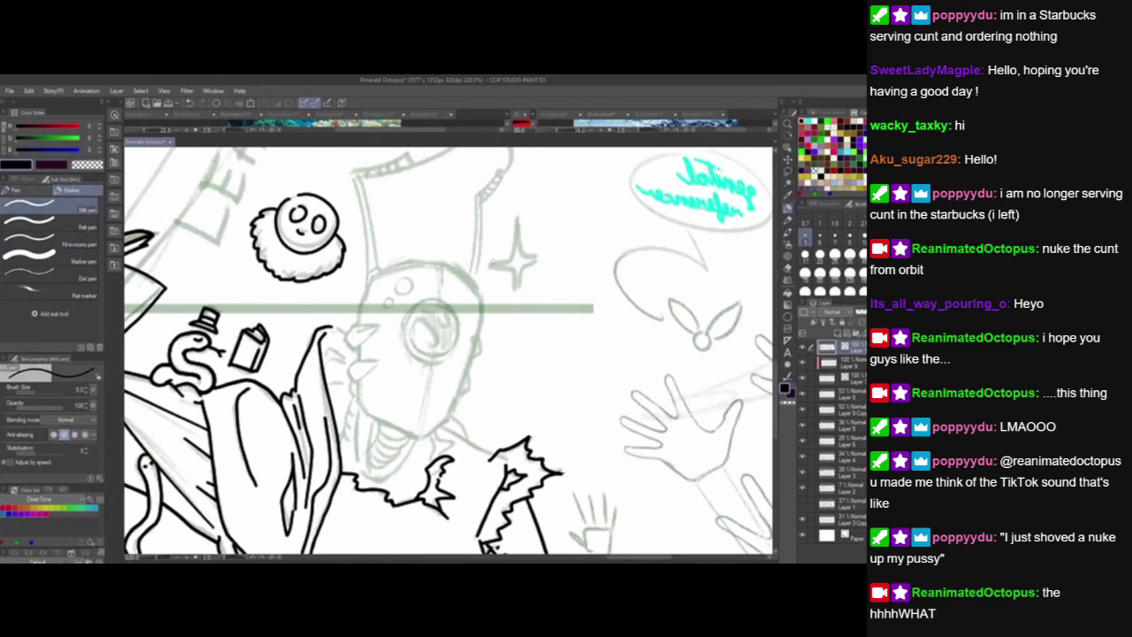
mouse_move(487, 265)
left_mouse_down()
mouse_move(519, 295)
mouse_move(498, 258)
mouse_move(514, 253)
left_mouse_up()
mouse_move(519, 213)
left_mouse_down()
mouse_move(539, 266)
mouse_move(523, 312)
mouse_move(536, 332)
mouse_move(549, 301)
mouse_move(572, 335)
mouse_move(548, 366)
left_mouse_up()
mouse_move(572, 335)
left_mouse_down()
mouse_move(552, 348)
mouse_move(551, 377)
left_mouse_up()
left_click_drag(512, 438, 522, 411)
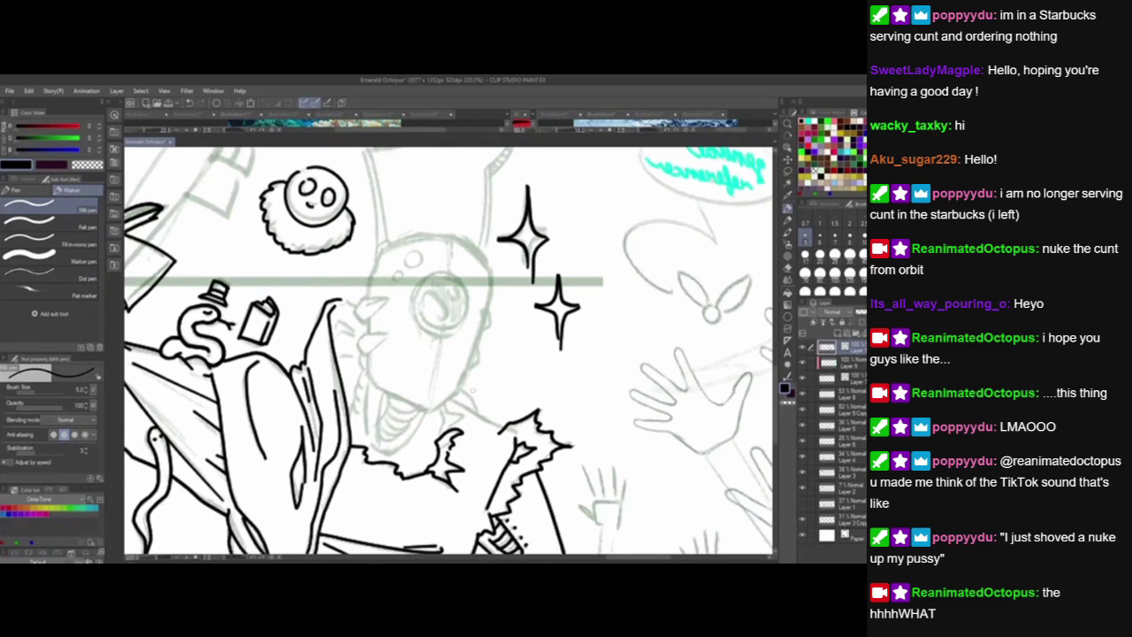
Ink the large head's pointed nose, its lips and the front line of the jaw.
left_click_drag(610, 371, 616, 378)
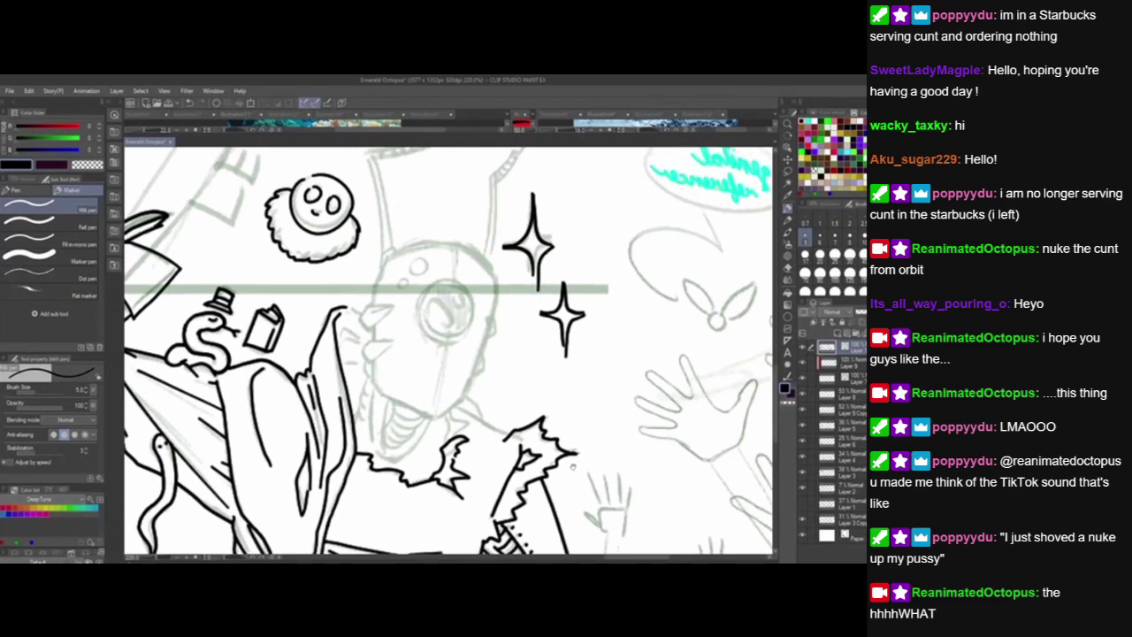
mouse_move(366, 332)
left_mouse_down()
mouse_move(368, 304)
mouse_move(400, 308)
left_mouse_up()
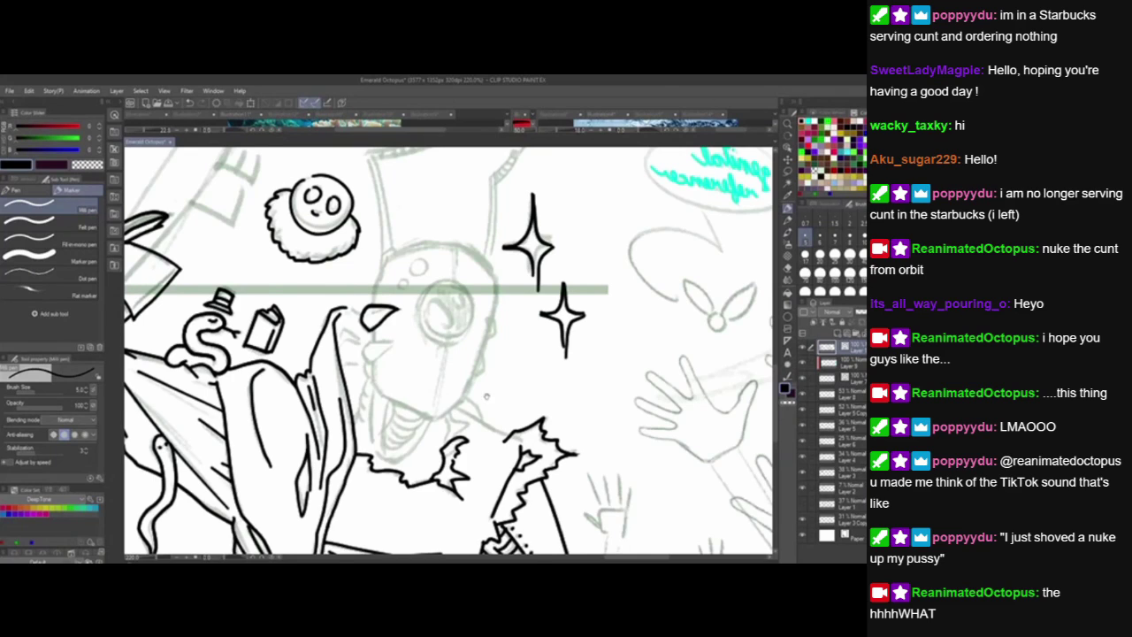
scroll(449, 351, "up", 1)
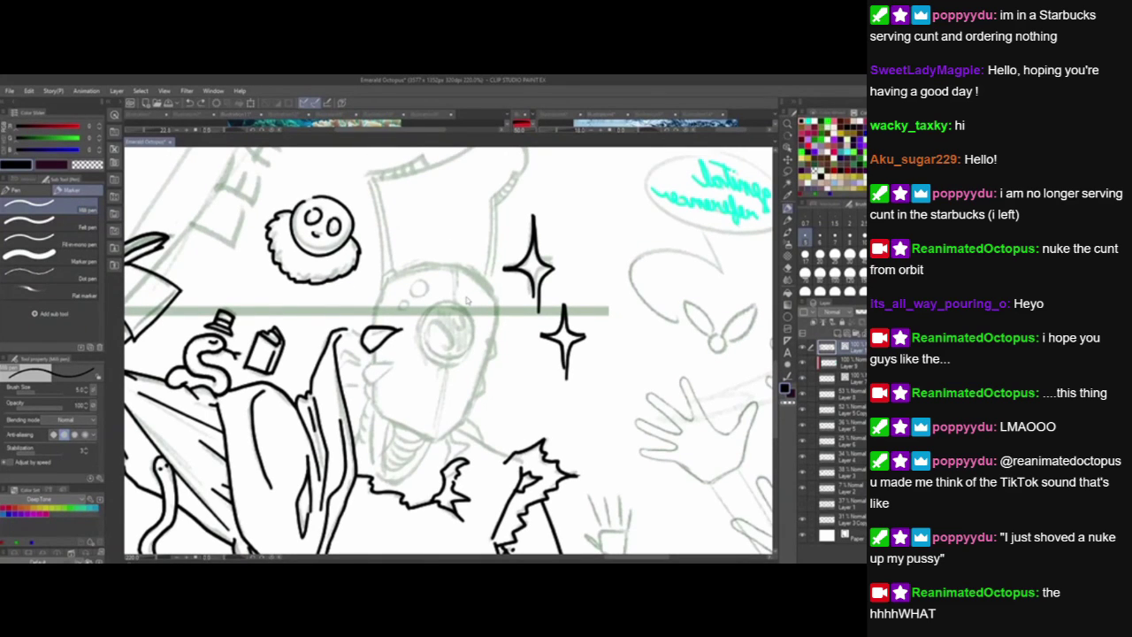
key("ctrl+z")
mouse_move(371, 328)
left_mouse_down()
mouse_move(365, 347)
mouse_move(373, 329)
mouse_move(395, 336)
mouse_move(373, 341)
mouse_move(368, 385)
mouse_move(395, 365)
left_mouse_up()
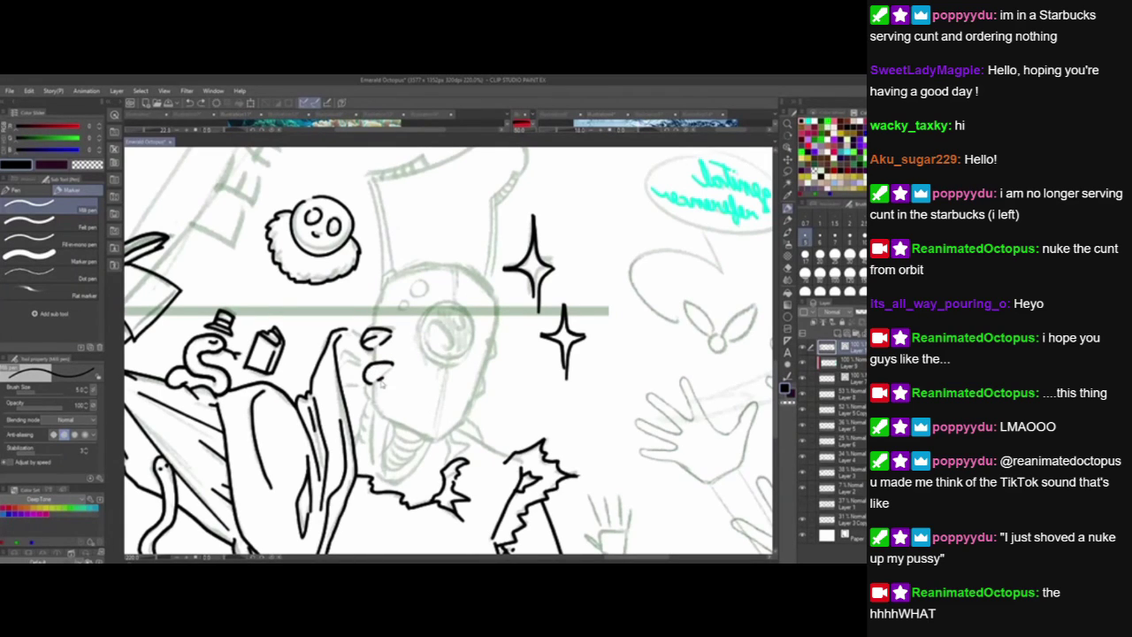
mouse_move(365, 375)
left_mouse_down()
mouse_move(381, 371)
mouse_move(374, 359)
mouse_move(384, 417)
left_mouse_up()
Ink the large head's chin as a thick curve continuing from the front of the jaw.
left_click_drag(450, 406, 418, 341)
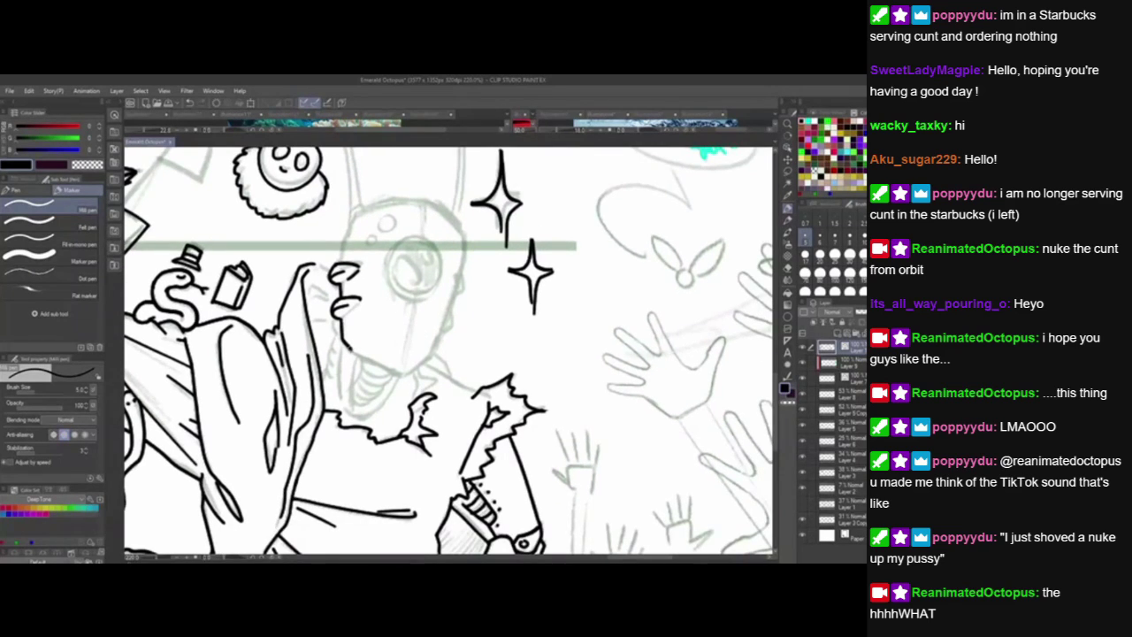
mouse_move(350, 347)
left_mouse_down()
mouse_move(396, 375)
mouse_move(411, 370)
left_mouse_up()
key("ctrl+z")
key("ctrl+z")
key("ctrl+z")
left_click_drag(407, 374, 433, 356)
mouse_move(391, 370)
left_mouse_down()
mouse_move(427, 384)
mouse_move(452, 369)
left_mouse_up()
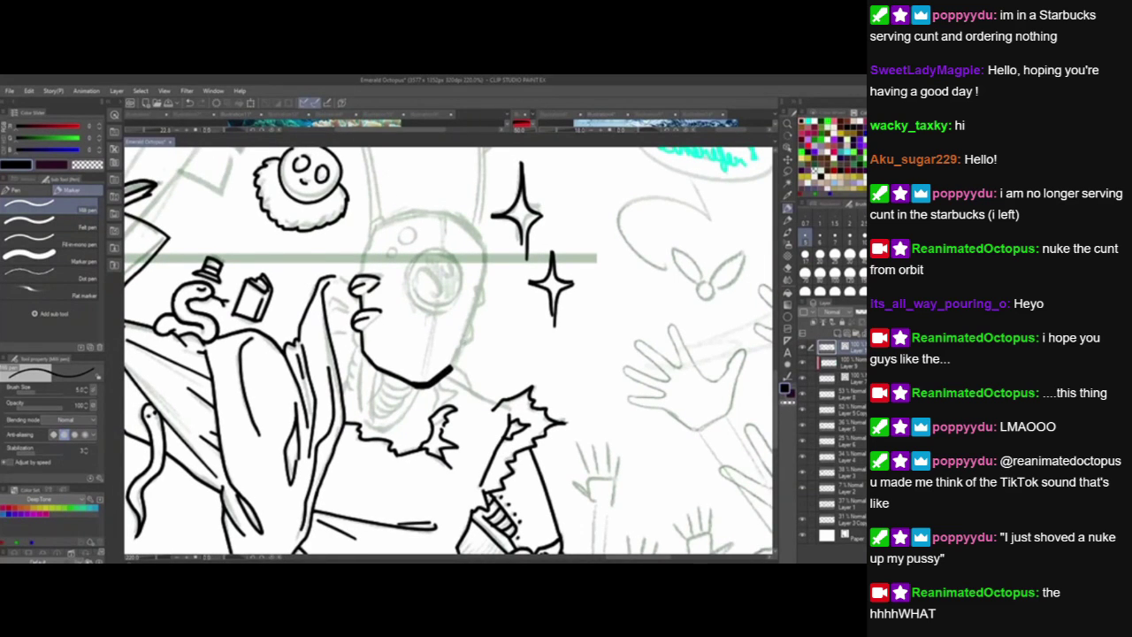
Ink the two small circles on the forehead, the brow line and the back edge of the large head.
left_click_drag(471, 408, 472, 416)
mouse_move(406, 286)
left_mouse_down()
mouse_move(412, 330)
mouse_move(392, 310)
mouse_move(409, 283)
left_mouse_up()
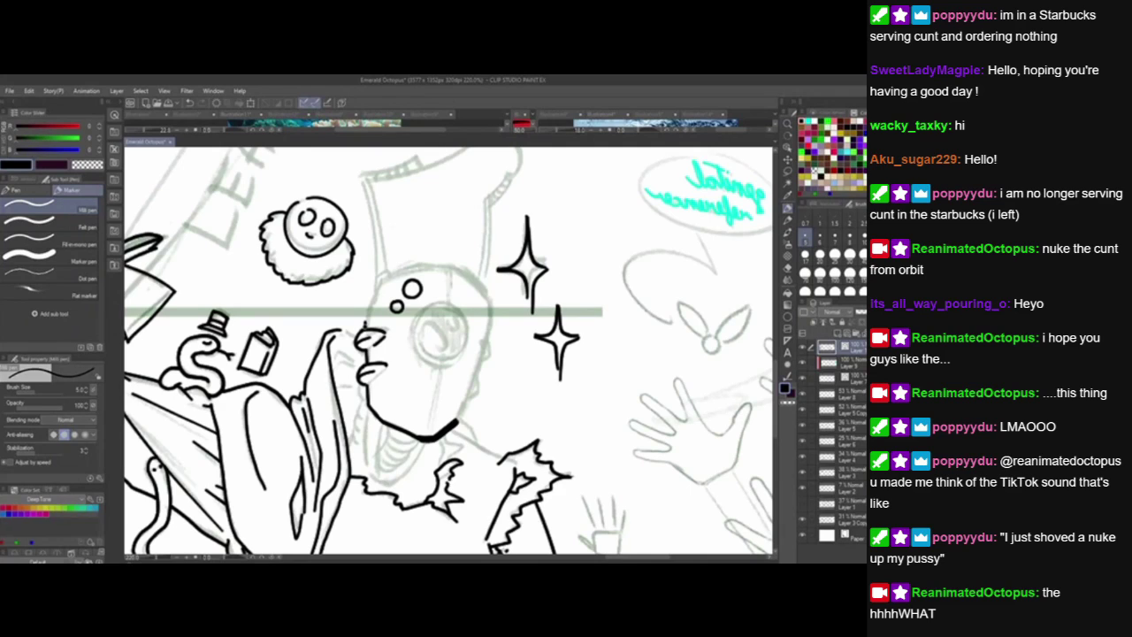
left_click_drag(365, 329, 377, 288)
left_click_drag(456, 423, 490, 326)
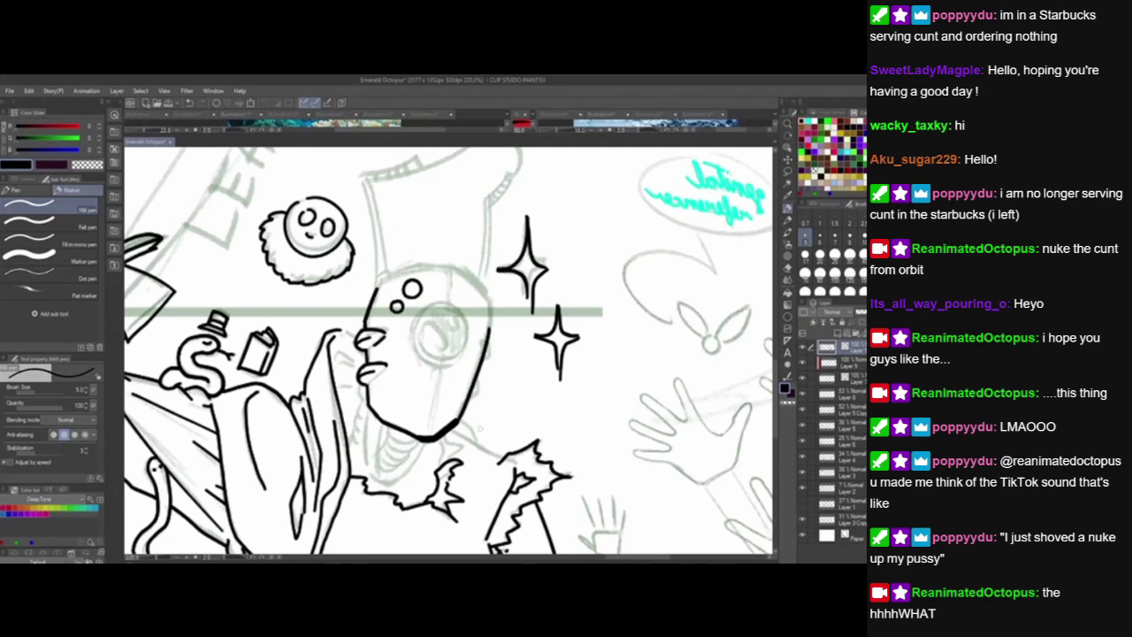
left_click_drag(479, 467, 472, 457)
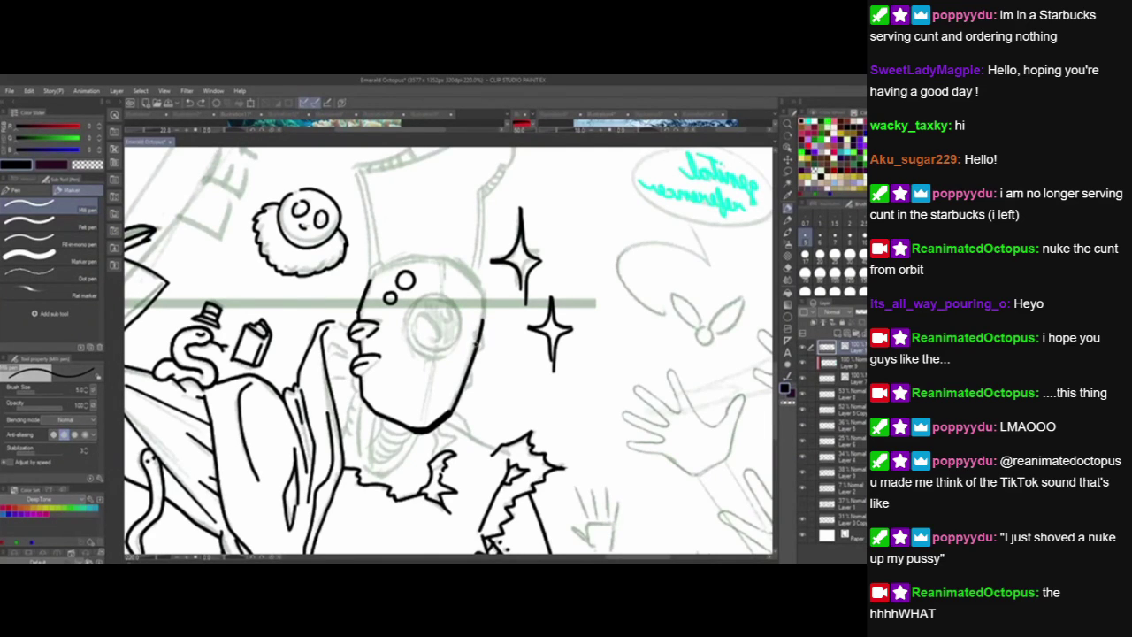
Ink the two small bumps on the back of the large head and close the outline over its top.
mouse_move(476, 346)
left_mouse_down()
mouse_move(474, 333)
mouse_move(484, 347)
mouse_move(464, 392)
mouse_move(465, 372)
left_mouse_up()
key("ctrl+z")
left_click_drag(452, 412, 465, 373)
left_click_drag(486, 475, 484, 494)
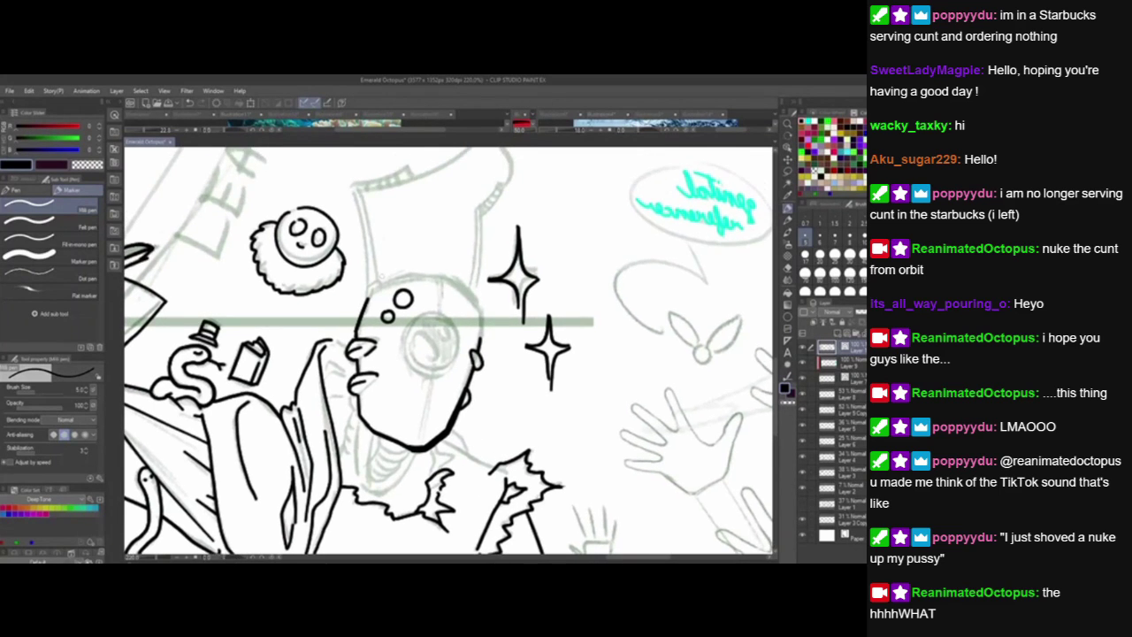
mouse_move(396, 266)
left_mouse_down()
mouse_move(387, 327)
mouse_move(418, 338)
mouse_move(383, 343)
mouse_move(442, 339)
mouse_move(472, 366)
mouse_move(471, 414)
left_mouse_up()
key("ctrl+z")
key("ctrl+z")
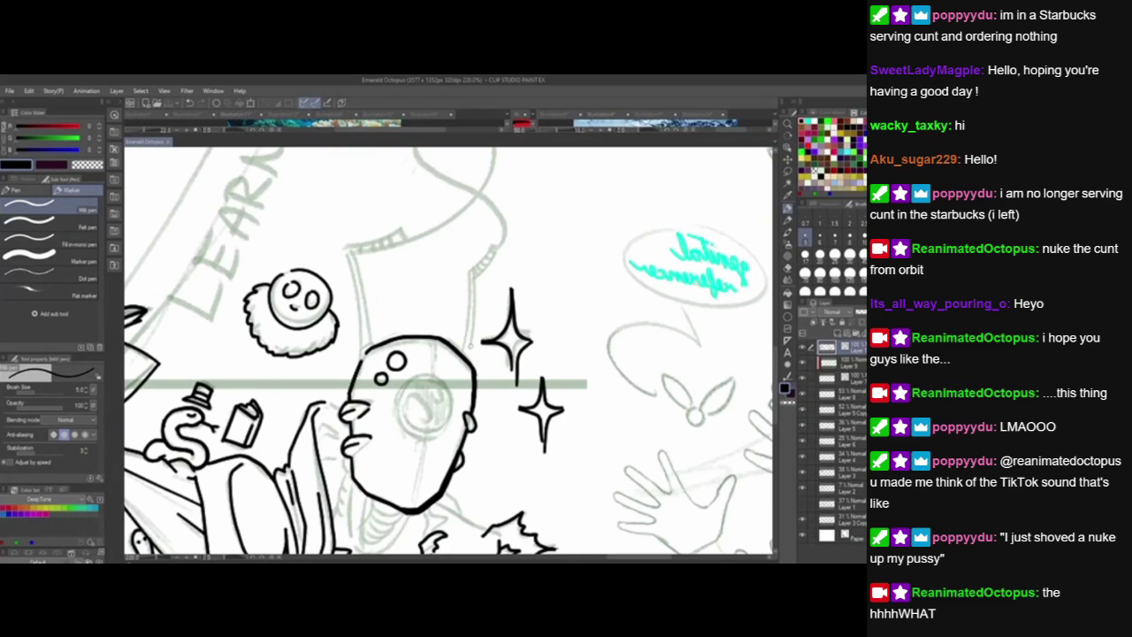
Ink the front side of the tall hat above the head as a narrow double line, and save the drawing.
mouse_move(475, 385)
left_mouse_down()
mouse_move(458, 452)
mouse_move(479, 449)
mouse_move(475, 463)
left_mouse_up()
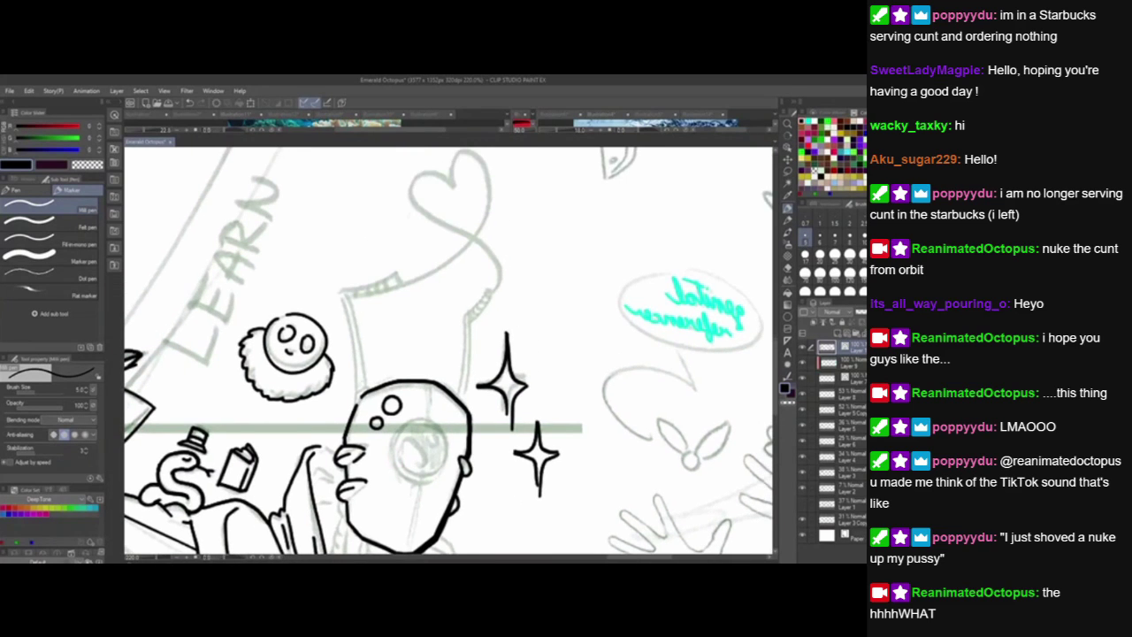
left_click_drag(356, 414, 372, 384)
scroll(351, 416, "up", 2)
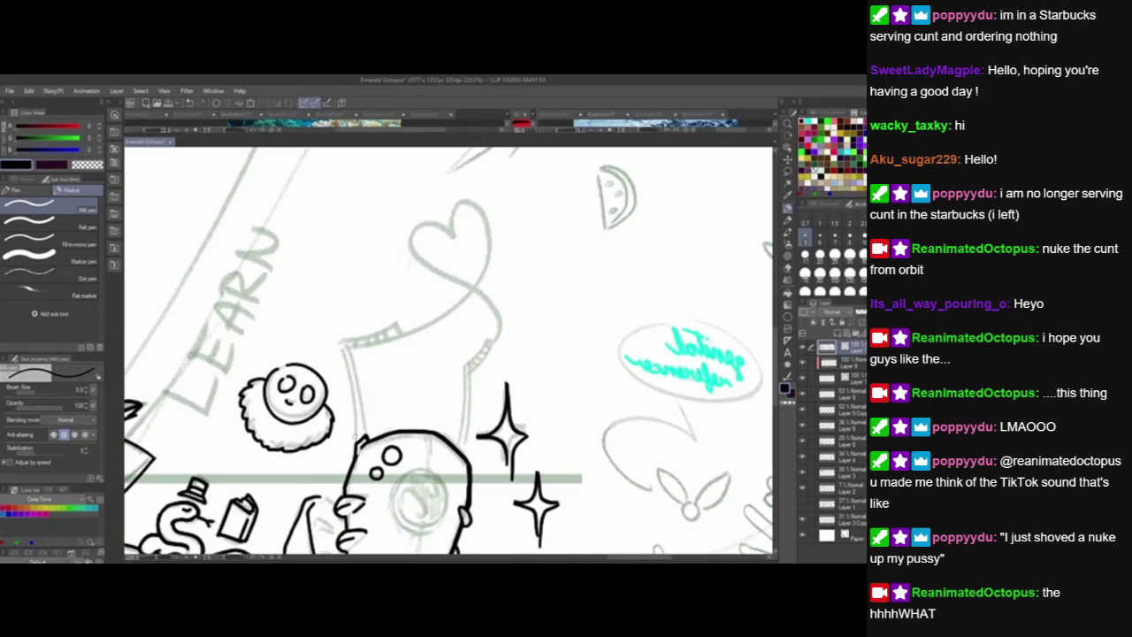
mouse_move(336, 329)
left_mouse_down()
mouse_move(358, 439)
mouse_move(347, 348)
left_mouse_up()
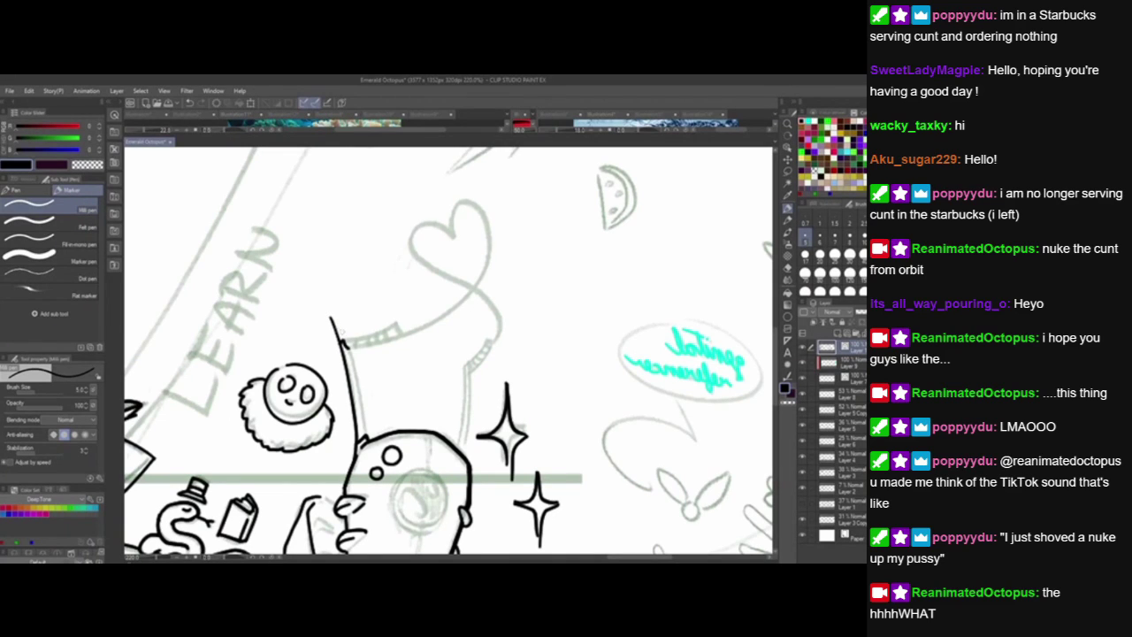
key("ctrl+z")
left_click_drag(347, 345, 364, 439)
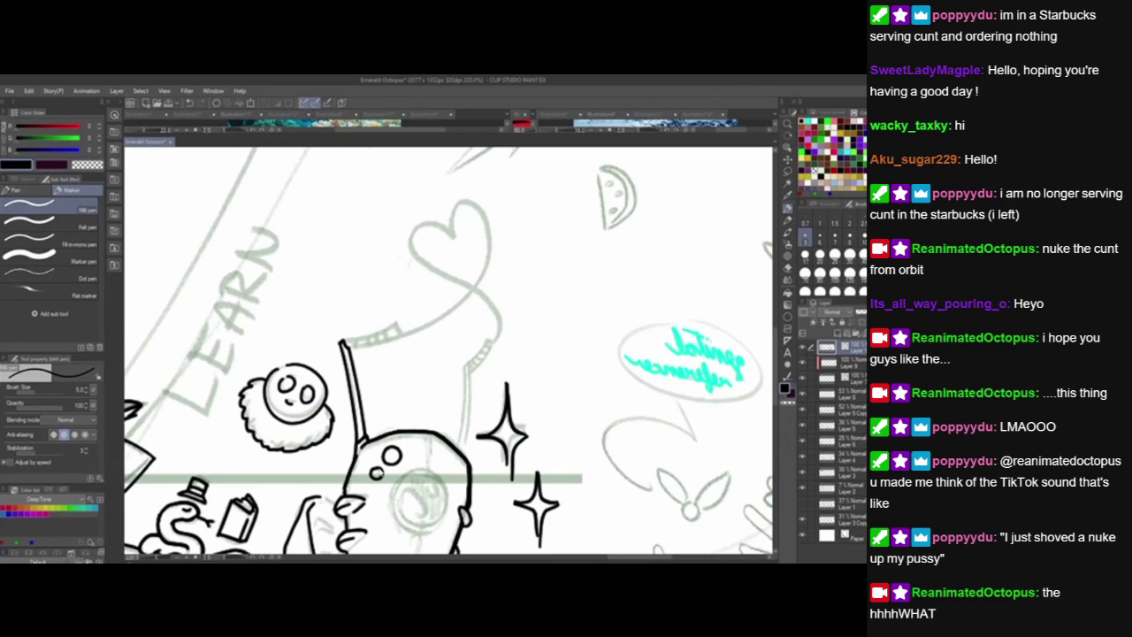
key("ctrl+s")
Ink the hat's top edge as one flowing line that loops into a heart and curls down to the rear side.
scroll(448, 352, "up", 2)
mouse_move(338, 403)
left_mouse_down()
mouse_move(494, 276)
mouse_move(396, 290)
left_mouse_up()
key("ctrl+z")
mouse_move(339, 405)
left_mouse_down()
mouse_move(421, 394)
mouse_move(444, 273)
mouse_move(418, 285)
mouse_move(497, 389)
mouse_move(462, 440)
left_mouse_up()
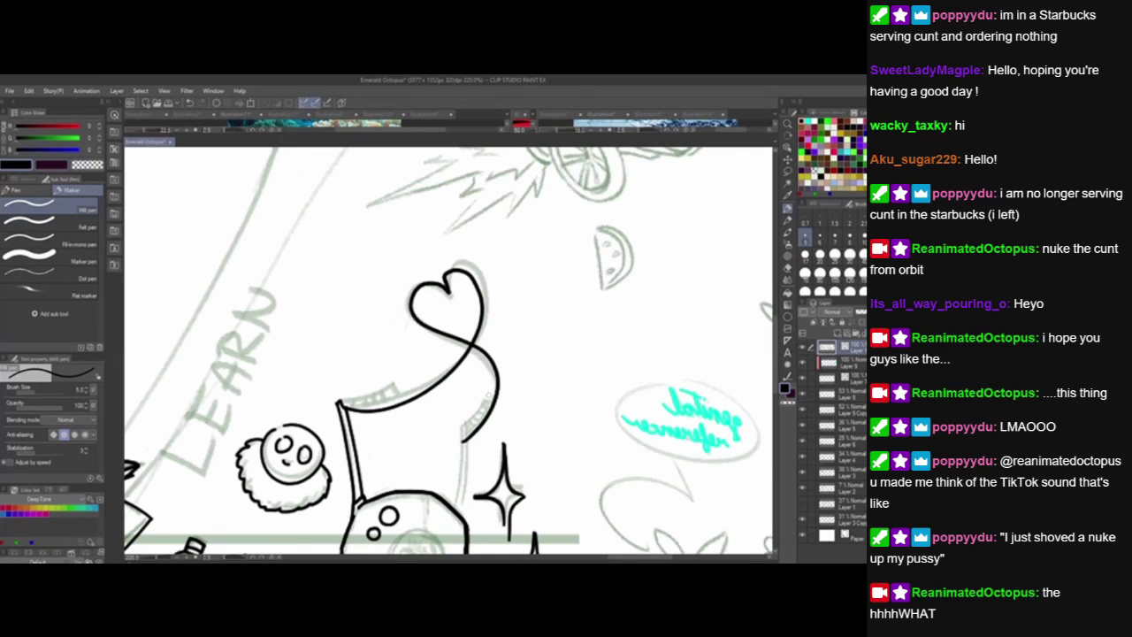
key("ctrl+z")
mouse_move(339, 405)
left_mouse_down()
mouse_move(488, 285)
mouse_move(449, 299)
mouse_move(479, 350)
mouse_move(465, 436)
left_mouse_up()
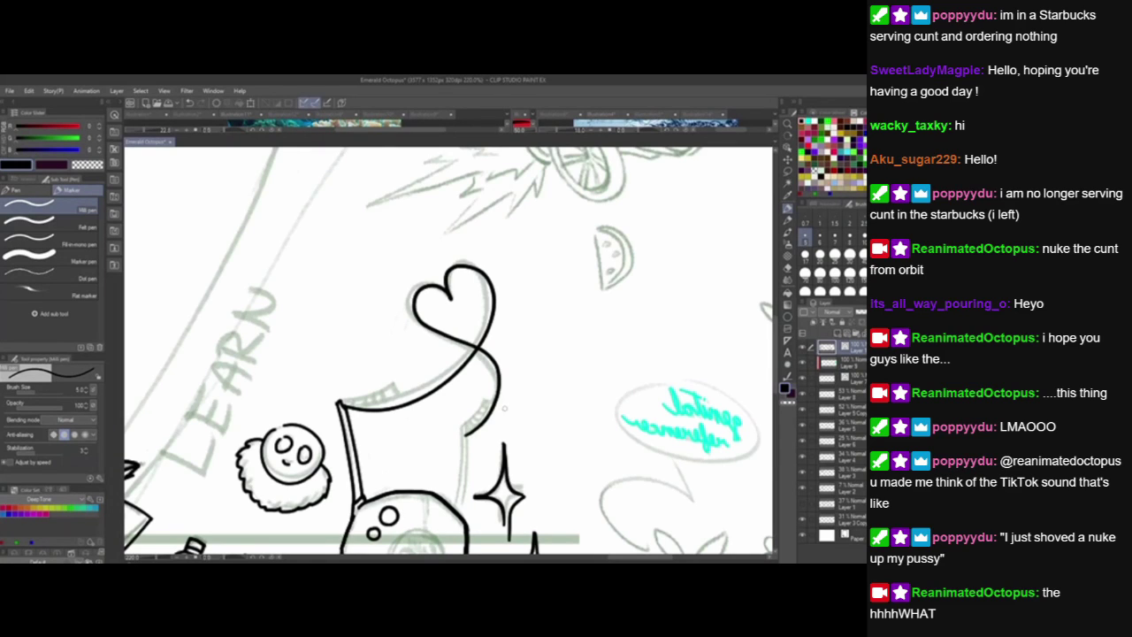
key("ctrl+z")
mouse_move(339, 404)
left_mouse_down()
mouse_move(492, 281)
mouse_move(451, 304)
mouse_move(407, 292)
mouse_move(500, 432)
left_mouse_up()
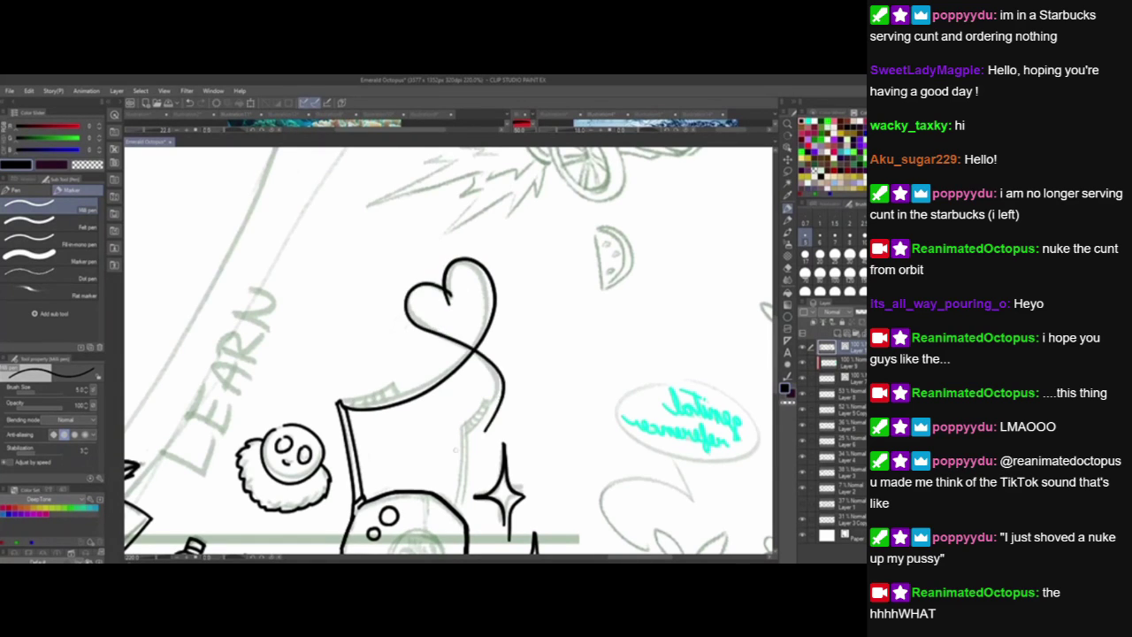
key("ctrl+z")
mouse_move(451, 303)
left_mouse_down()
mouse_move(420, 321)
mouse_move(502, 374)
mouse_move(447, 450)
left_mouse_up()
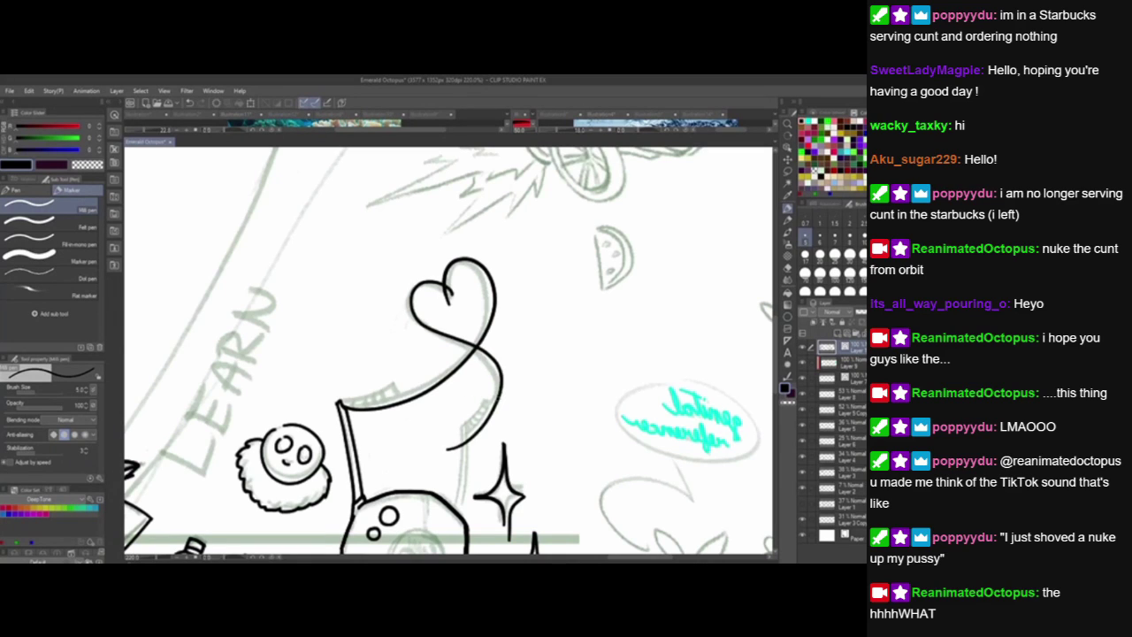
key("ctrl+z")
mouse_move(450, 296)
left_mouse_down()
mouse_move(414, 326)
mouse_move(451, 440)
mouse_move(467, 413)
left_mouse_up()
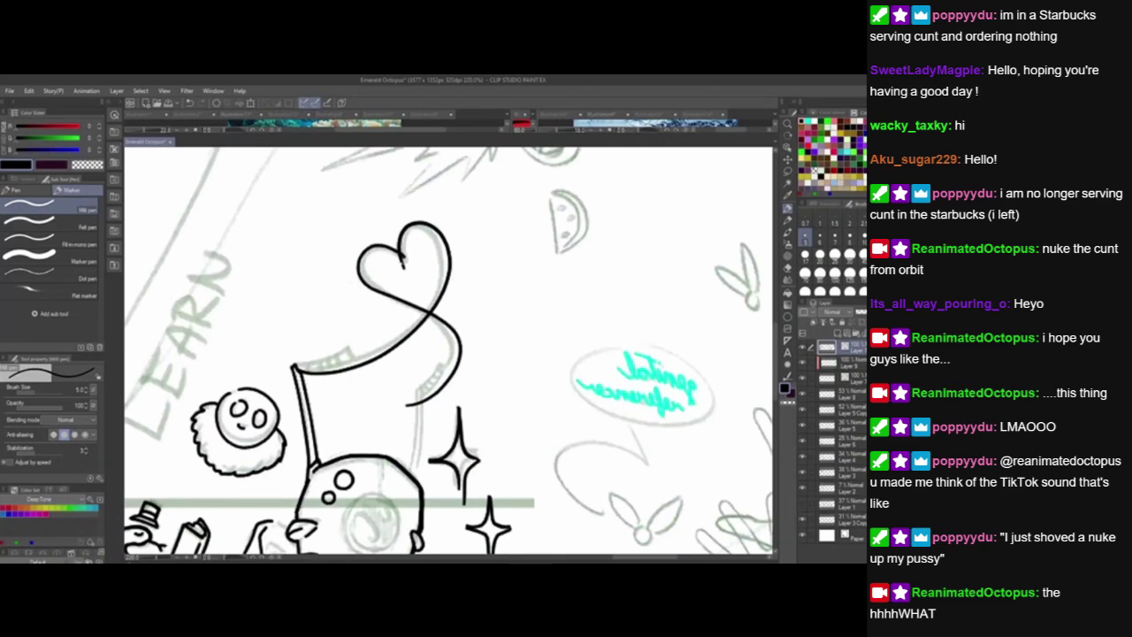
left_click_drag(404, 269, 404, 257)
Ink the segmented band along the hat's front rim and the first line of its rear side.
left_click_drag(523, 472, 520, 429)
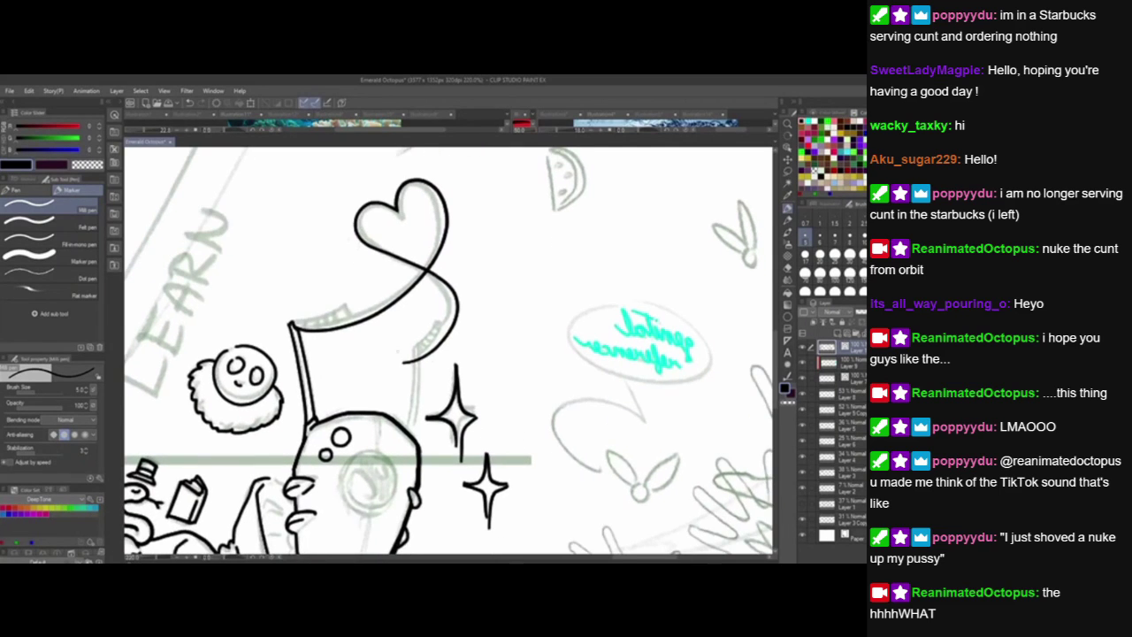
mouse_move(290, 325)
left_mouse_down()
mouse_move(350, 308)
mouse_move(354, 335)
mouse_move(303, 325)
mouse_move(299, 313)
mouse_move(340, 335)
mouse_move(356, 309)
mouse_move(299, 316)
left_mouse_up()
key("ctrl+z")
key("ctrl+z")
left_click_drag(414, 343, 398, 476)
key("ctrl+z")
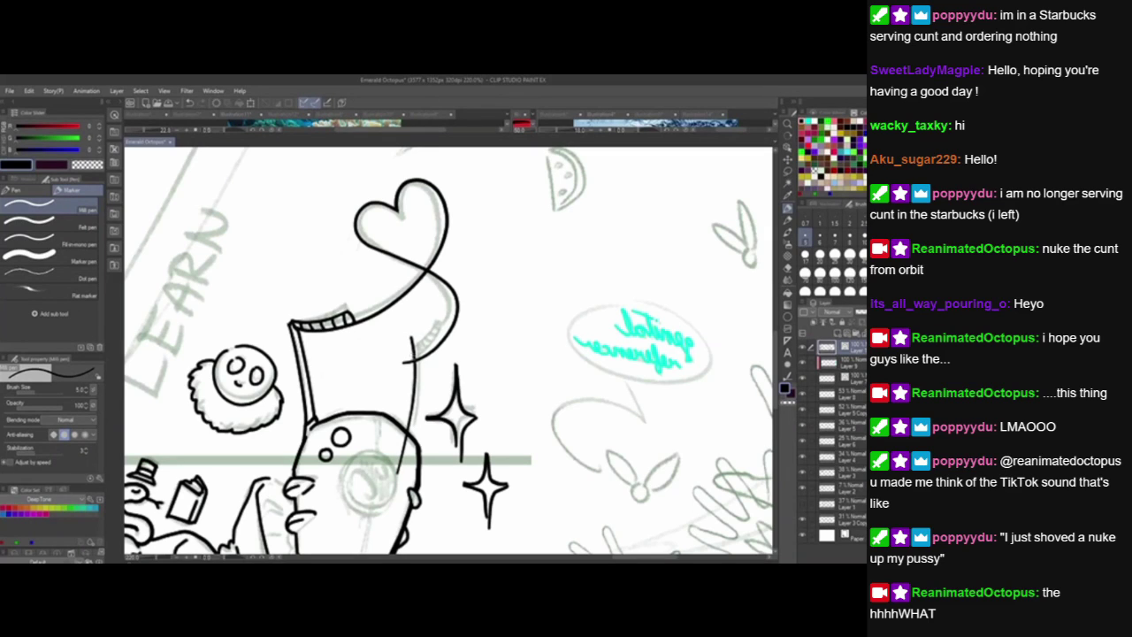
Ink the segmented band along the hat's rear rim, below the curl of the heart line.
left_click_drag(404, 364, 449, 319)
key("ctrl+z")
left_click_drag(405, 357, 448, 319)
key("ctrl+z")
mouse_move(405, 359)
left_mouse_down()
mouse_move(446, 318)
mouse_move(452, 342)
mouse_move(439, 321)
mouse_move(453, 336)
mouse_move(422, 357)
left_mouse_up()
key("ctrl+z")
key("ctrl+z")
key("ctrl+z")
key("ctrl+z")
left_click_drag(431, 338, 424, 352)
mouse_move(441, 333)
left_mouse_down()
mouse_move(433, 347)
mouse_move(432, 336)
left_mouse_up()
mouse_move(444, 330)
left_mouse_down()
mouse_move(431, 349)
mouse_move(435, 335)
left_mouse_up()
left_click_drag(449, 327, 435, 346)
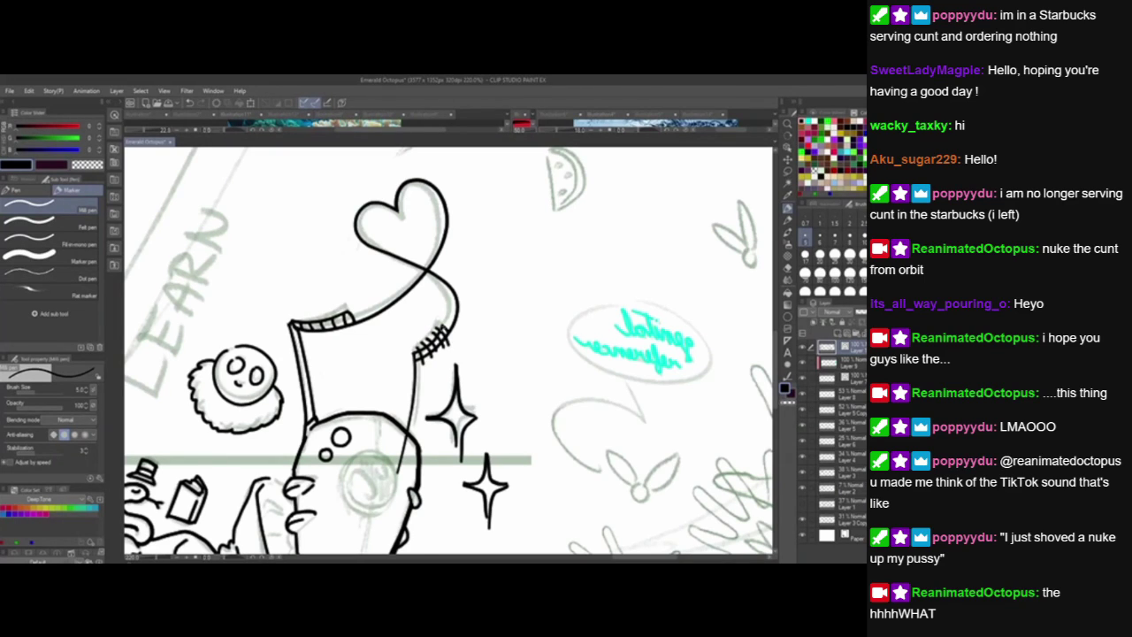
key("ctrl+z")
key("ctrl+z")
key("ctrl+z")
Complete the hat's rear side as a narrow double line running down to the head.
left_click_drag(421, 355, 407, 460)
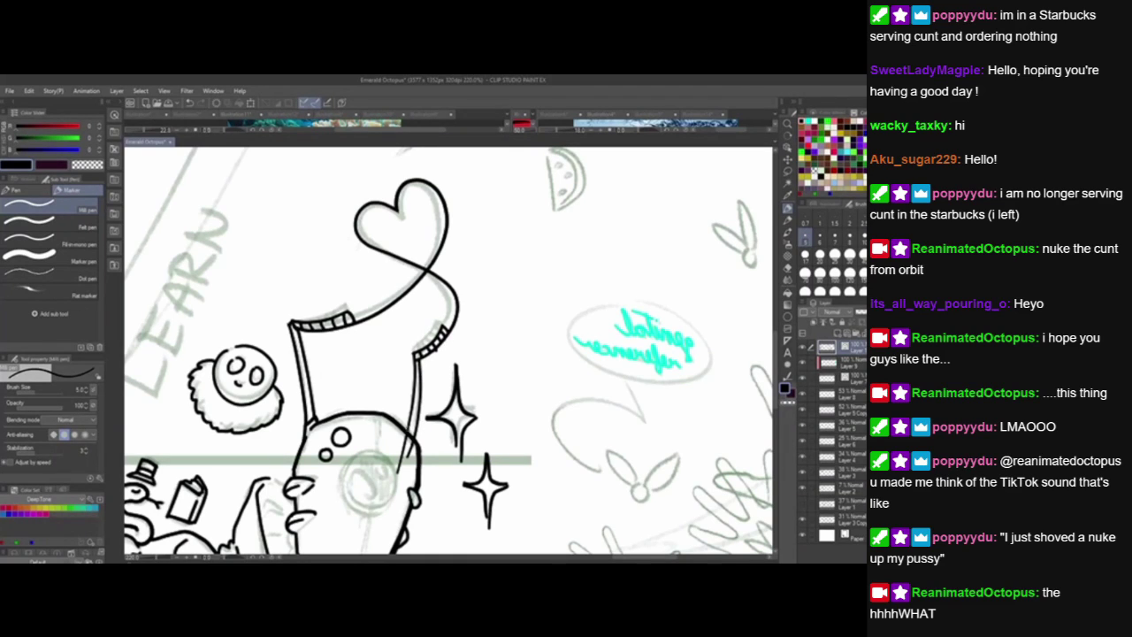
key("ctrl+z")
key("ctrl+z")
Ink the short curved lines connecting the raised tip of the cloth to the large head's nose and lips.
left_click_drag(519, 474, 606, 441)
left_click_drag(641, 499, 631, 380)
left_click_drag(518, 204, 511, 179)
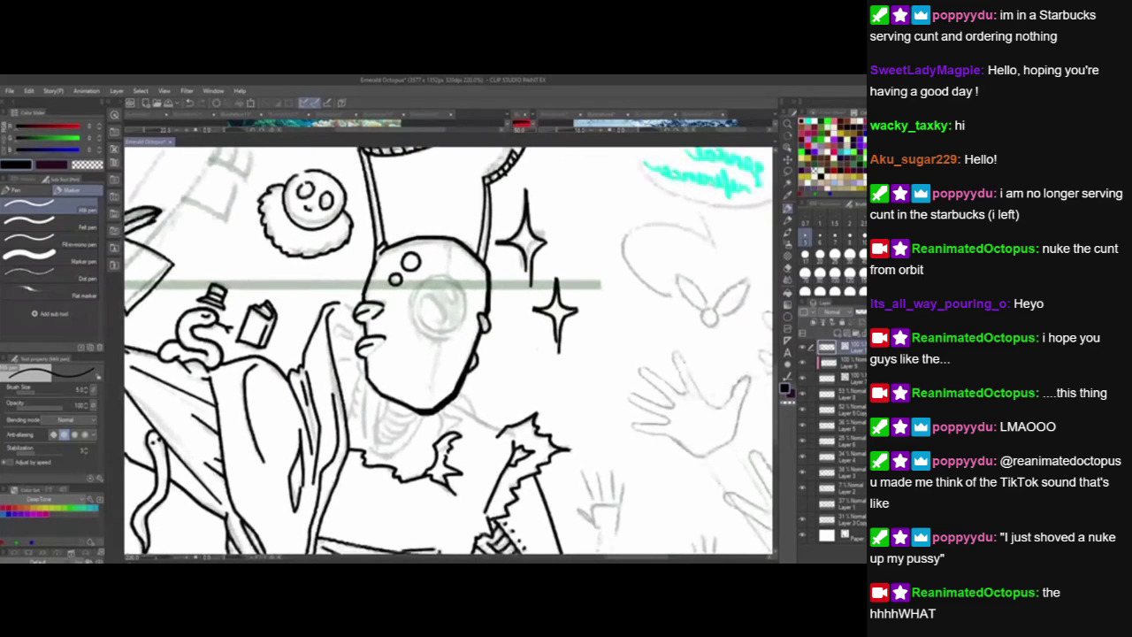
mouse_move(336, 304)
left_mouse_down()
mouse_move(353, 307)
mouse_move(336, 327)
mouse_move(356, 335)
left_mouse_up()
key("ctrl+z")
key("ctrl+z")
left_click_drag(334, 337, 359, 341)
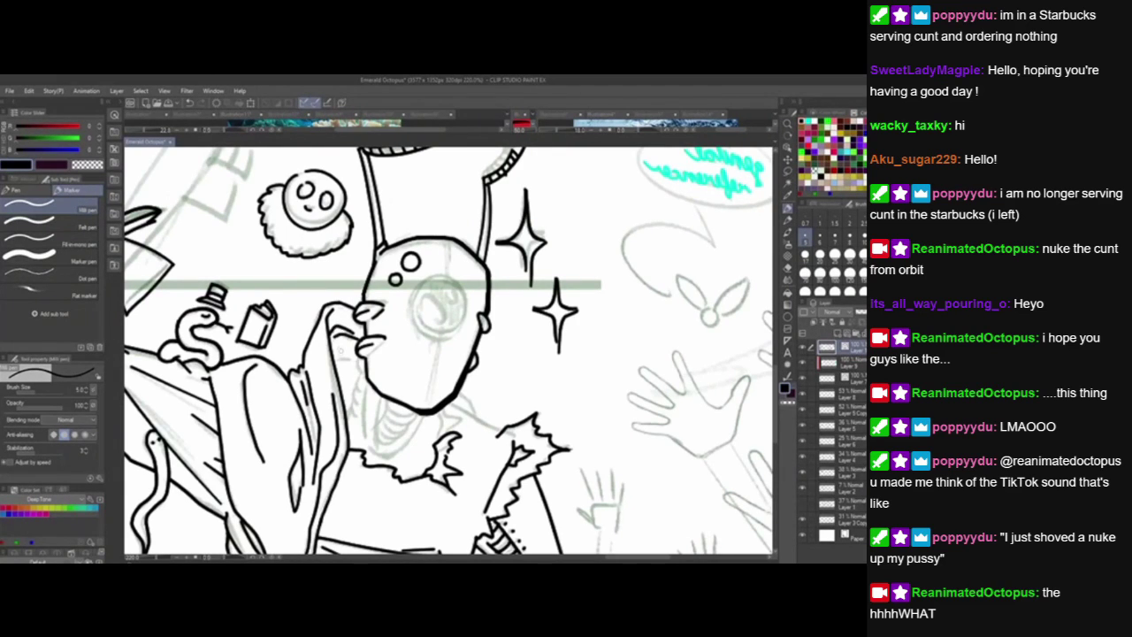
left_click_drag(457, 377, 446, 315)
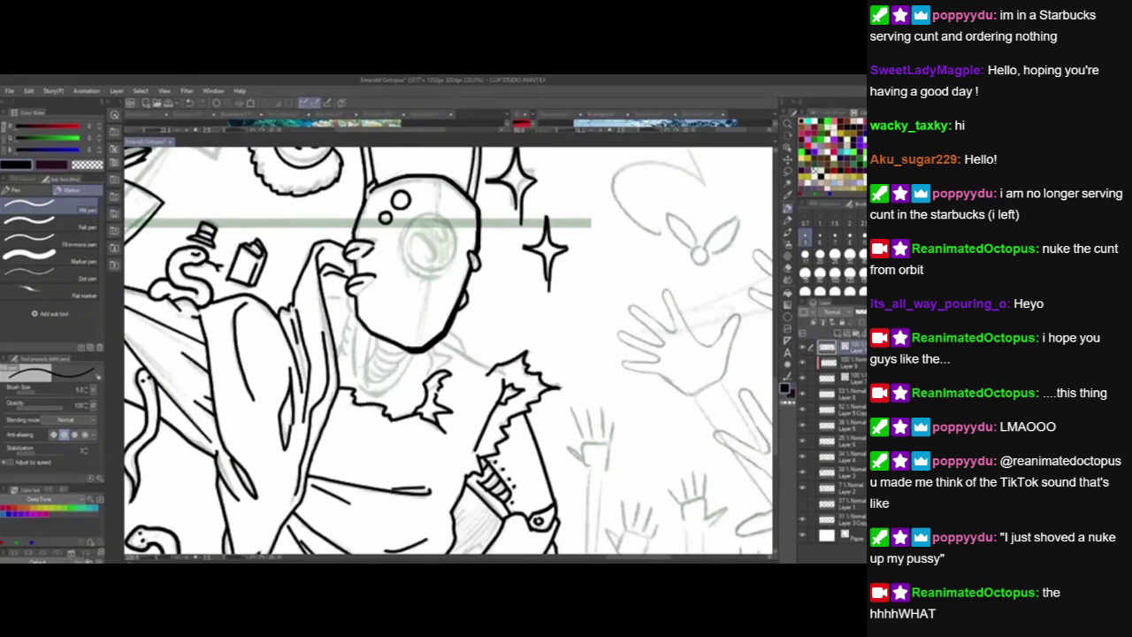
Ink the ribbed neck under the large head, with side lines running from the jaw to the collar and curved rungs between.
mouse_move(359, 389)
left_mouse_down()
mouse_move(358, 303)
mouse_move(359, 381)
mouse_move(364, 298)
mouse_move(360, 316)
mouse_move(374, 305)
left_mouse_up()
key("ctrl+z")
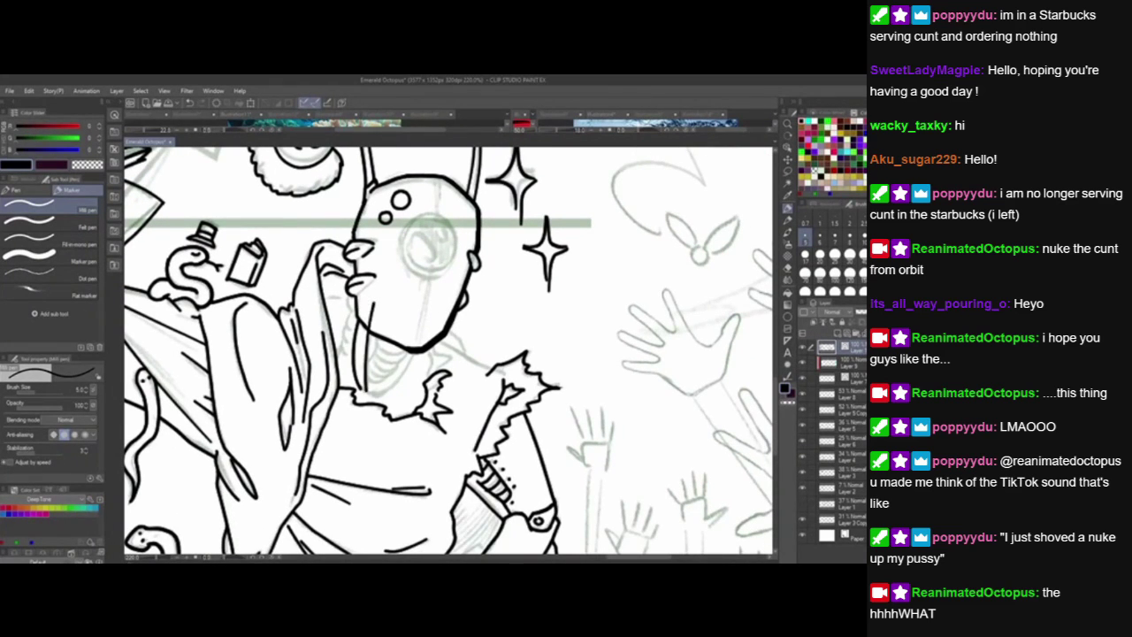
key("ctrl+z")
left_click_drag(361, 372, 381, 317)
key("ctrl+z")
mouse_move(378, 347)
left_mouse_down()
mouse_move(413, 342)
mouse_move(382, 363)
mouse_move(404, 350)
mouse_move(388, 372)
left_mouse_up()
key("ctrl+z")
key("ctrl+z")
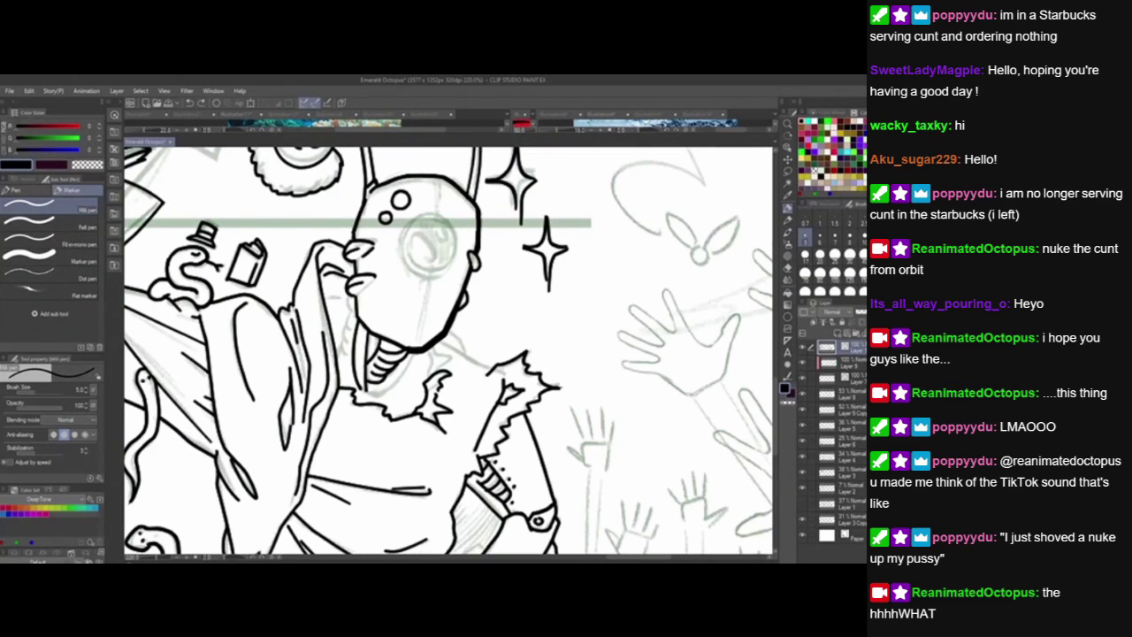
mouse_move(366, 390)
left_mouse_down()
mouse_move(383, 391)
mouse_move(417, 353)
left_mouse_up()
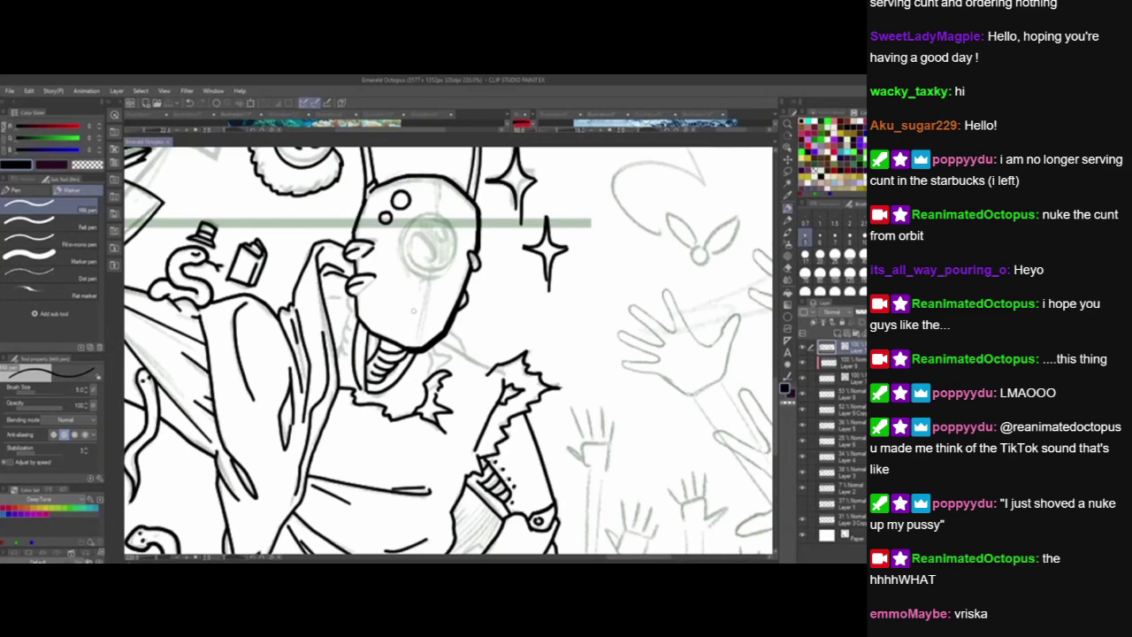
Ink the segmented strip behind the neck, running from the mouth down to the torn collar.
left_click_drag(351, 297, 337, 357)
key("ctrl+z")
left_click_drag(325, 300, 345, 298)
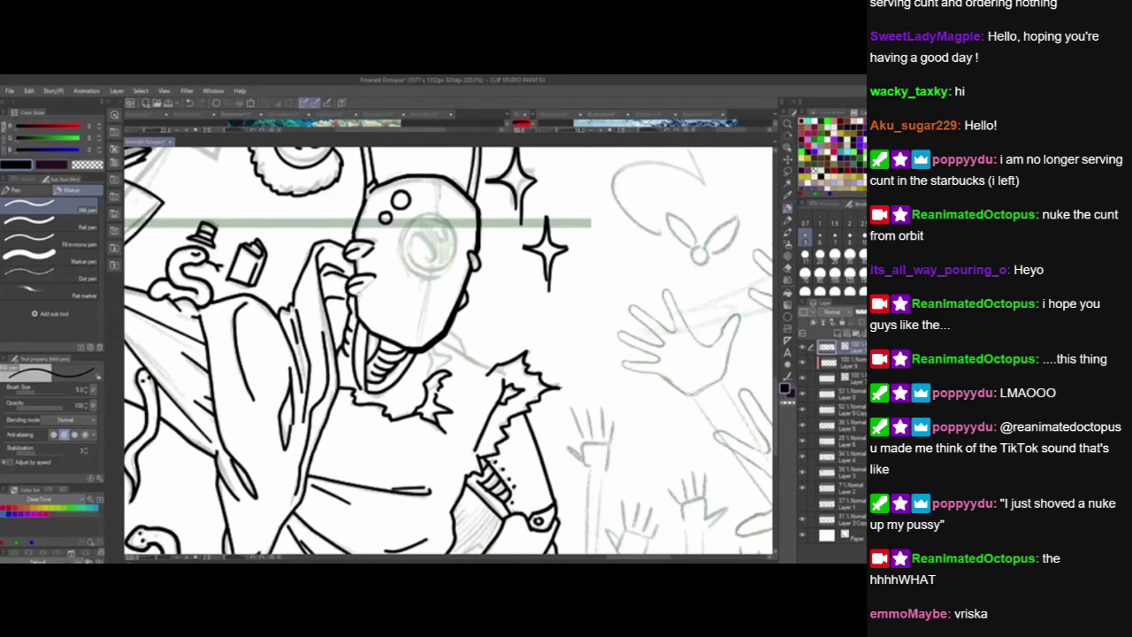
Ink the rest of the ragged collar beside the neck and the shoulder line out to the torn sleeve.
left_click_drag(448, 351, 410, 383)
mouse_move(415, 349)
left_mouse_down()
mouse_move(436, 361)
mouse_move(425, 376)
left_mouse_up()
left_click_drag(481, 427, 457, 427)
left_click_drag(399, 347, 456, 379)
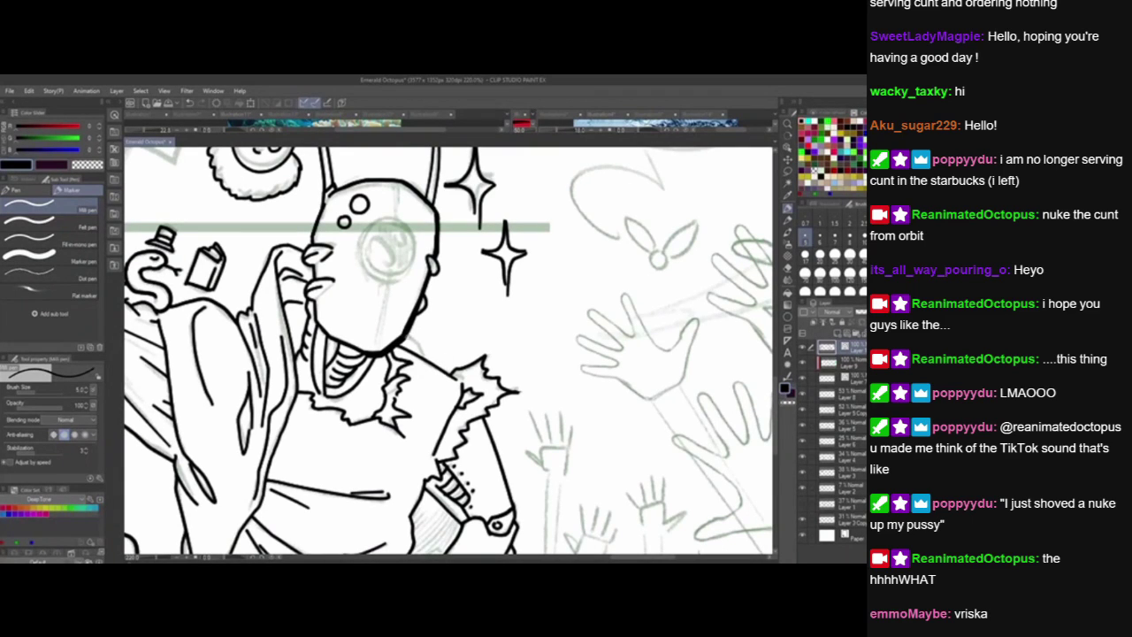
left_click_drag(407, 335, 427, 363)
Ink the round eye in the middle of the large head with its partly doubled rim and the small shapes inside.
left_click_drag(520, 448, 540, 484)
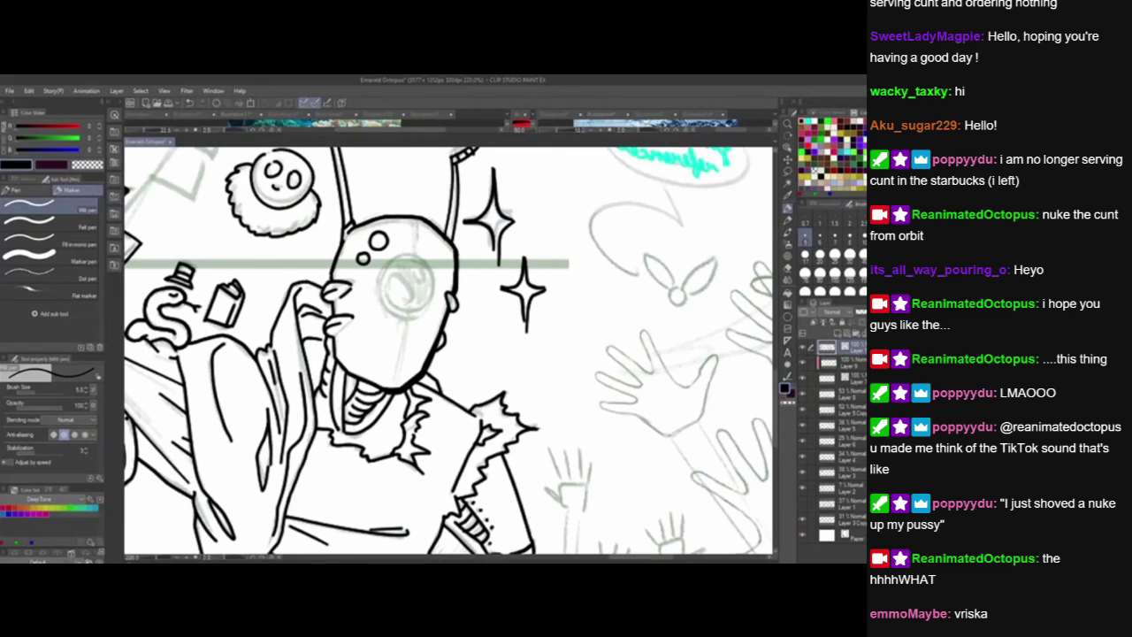
mouse_move(395, 259)
left_mouse_down()
mouse_move(392, 300)
mouse_move(430, 304)
left_mouse_up()
left_click_drag(389, 265, 430, 307)
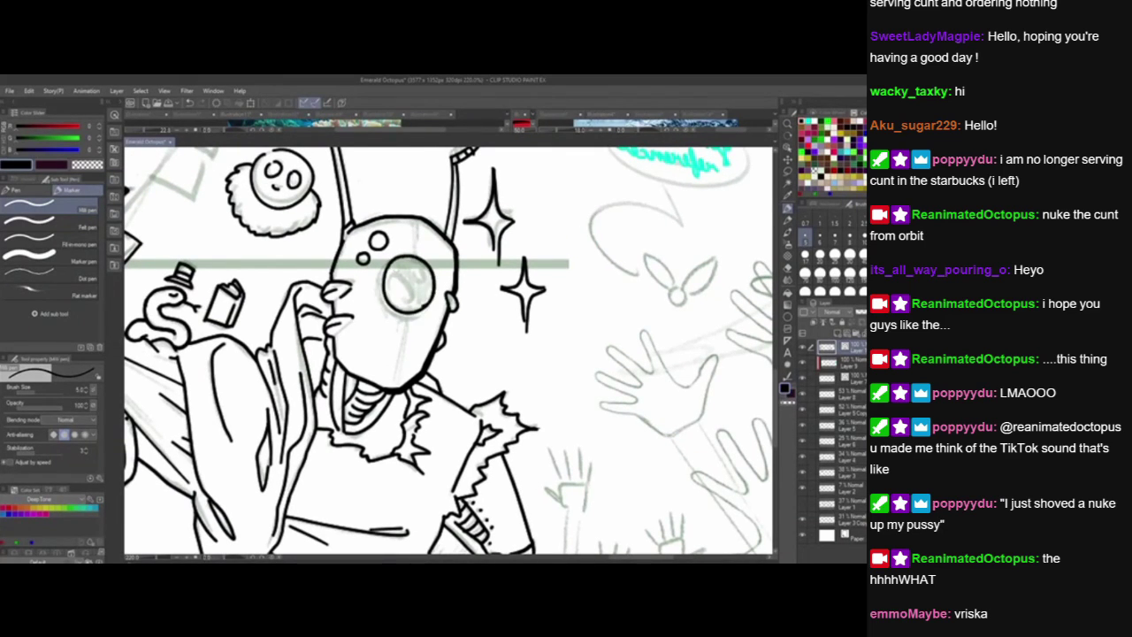
left_click_drag(391, 261, 422, 314)
key("ctrl+z")
mouse_move(395, 256)
left_mouse_down()
mouse_move(377, 292)
mouse_move(397, 258)
mouse_move(428, 299)
mouse_move(386, 310)
mouse_move(434, 294)
left_mouse_up()
key("ctrl+z")
key("ctrl+z")
key("ctrl+z")
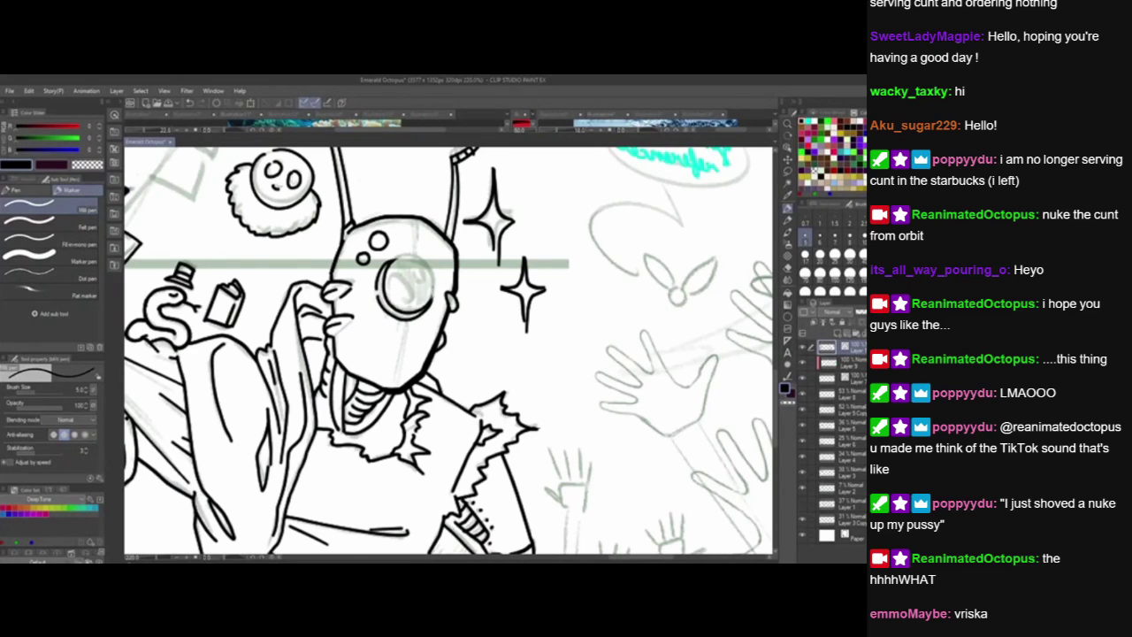
mouse_move(395, 258)
left_mouse_down()
mouse_move(433, 300)
mouse_move(406, 308)
mouse_move(424, 273)
mouse_move(415, 269)
left_mouse_up()
key("ctrl+z")
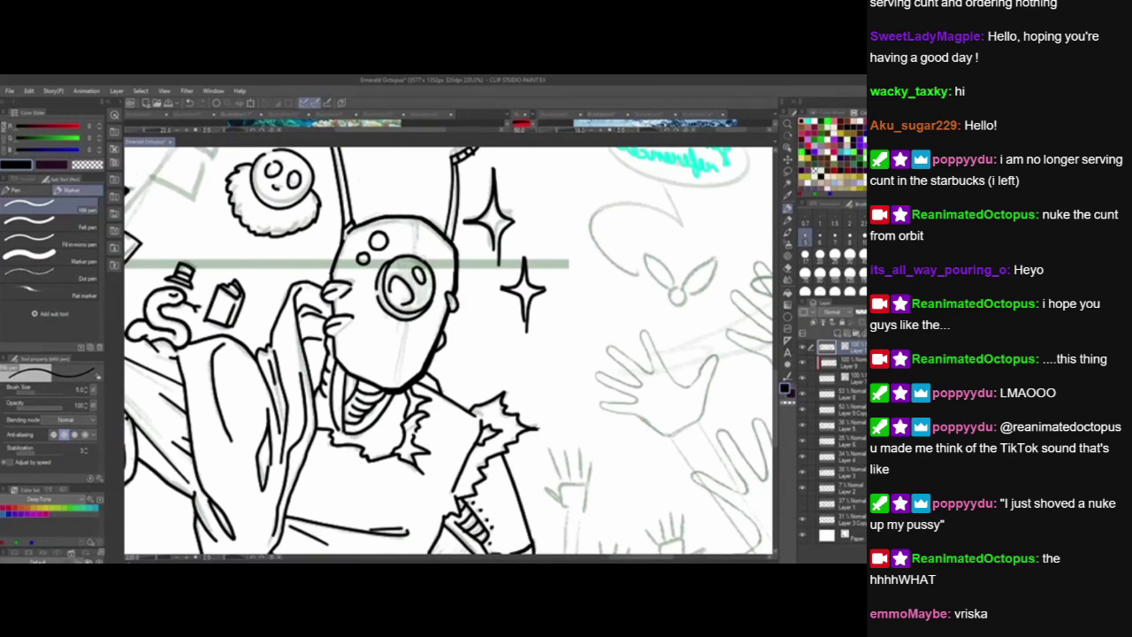
mouse_move(393, 382)
left_mouse_down()
mouse_move(404, 337)
mouse_move(404, 362)
left_mouse_up()
left_click_drag(412, 218, 412, 255)
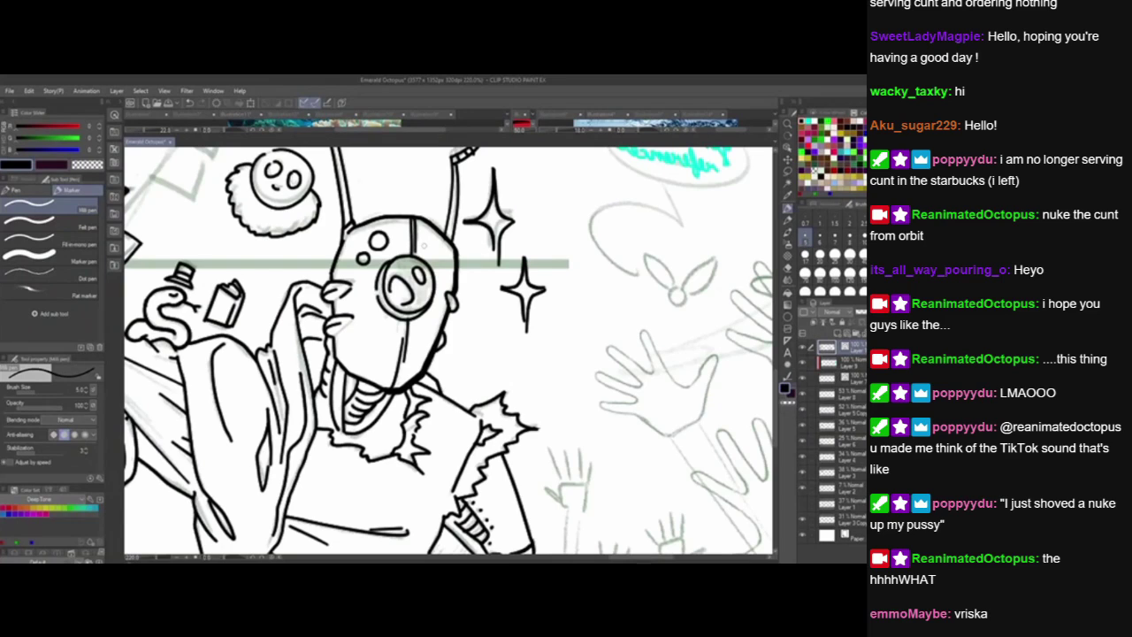
key("ctrl+z")
key("ctrl+z")
key("ctrl+z")
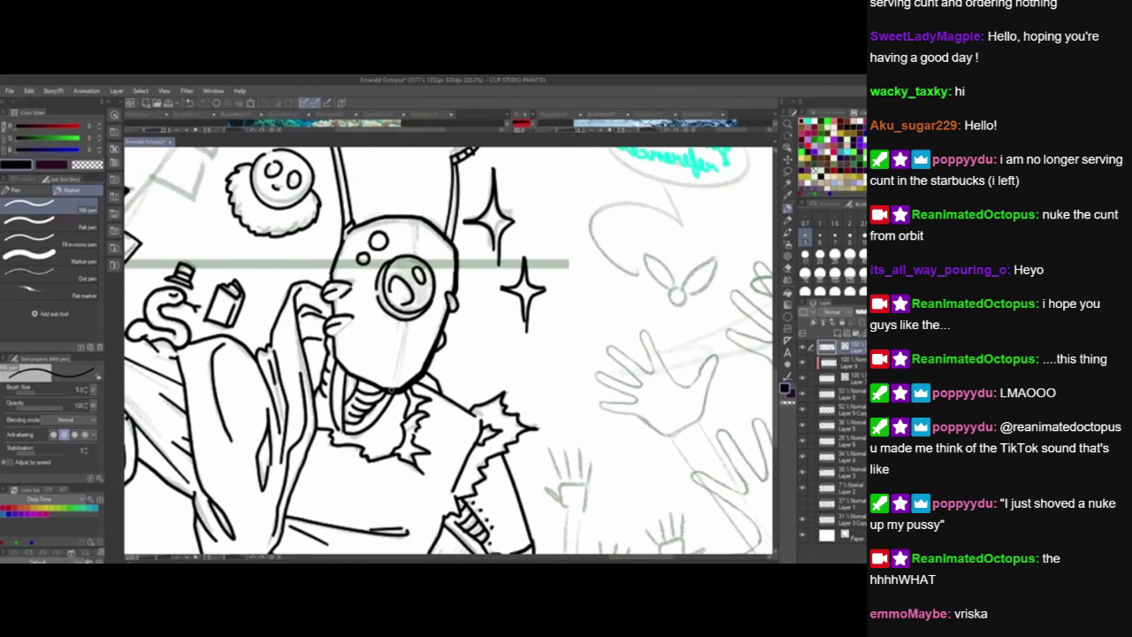
Ink the head's centre seam as short vertical lines above and below the round eye.
key("ctrl+y")
left_click_drag(406, 320, 400, 371)
left_click_drag(409, 255, 415, 219)
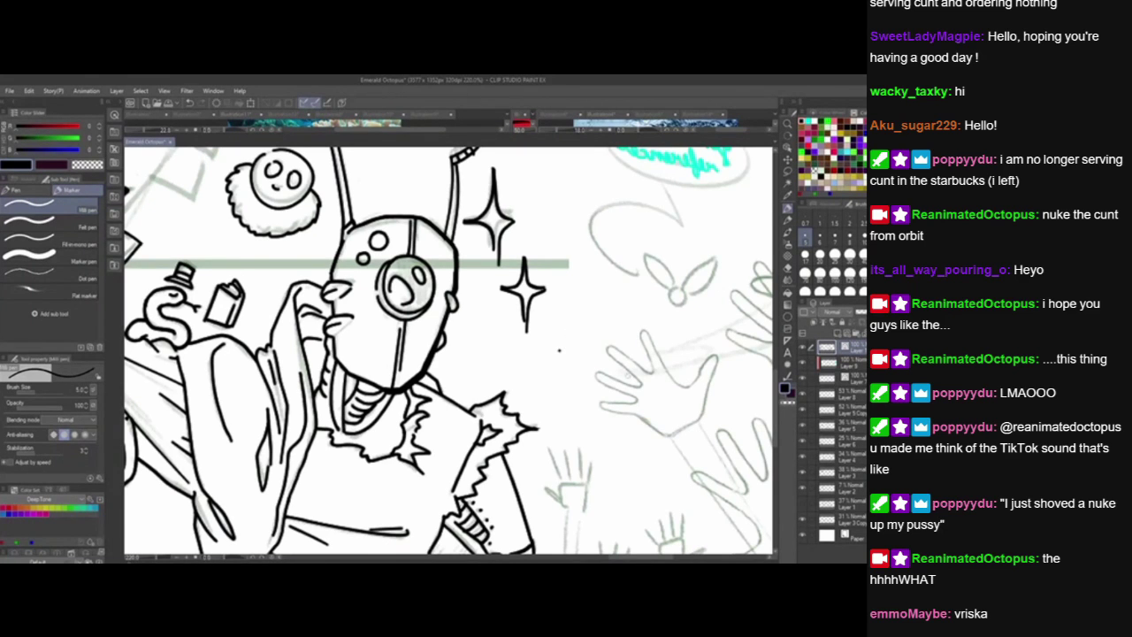
Ink the jagged outline of the leaf above the pumpkin carriage, below the word GROW.
mouse_move(627, 360)
left_mouse_down()
mouse_move(609, 521)
mouse_move(482, 372)
mouse_move(610, 348)
left_mouse_up()
left_click_drag(530, 531, 576, 330)
left_click_drag(573, 448, 699, 361)
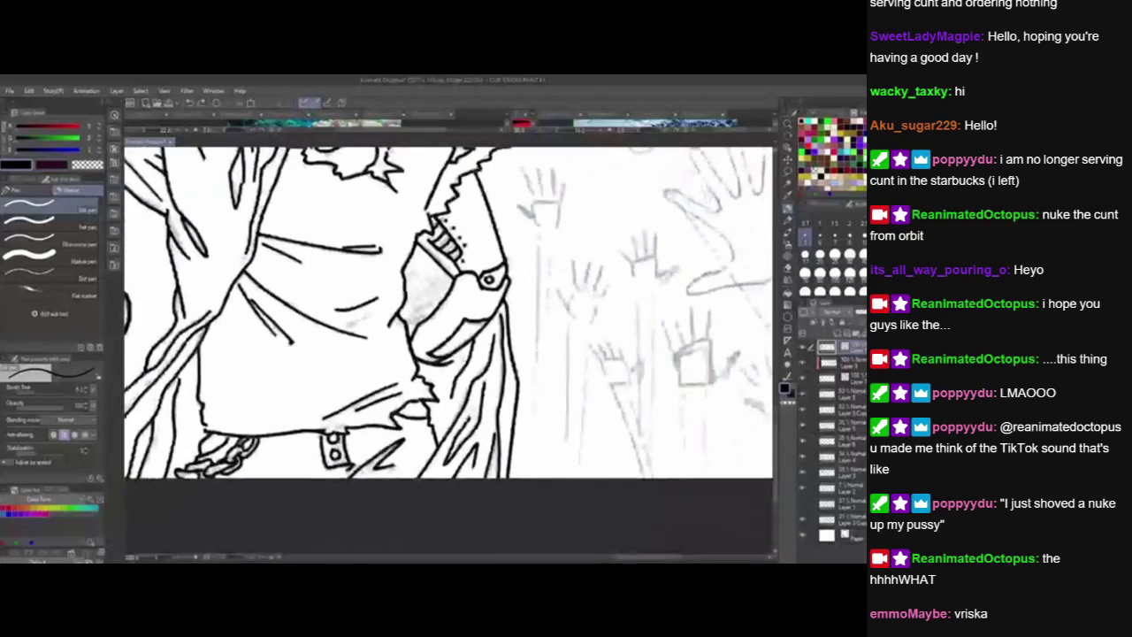
scroll(448, 350, "up", 10)
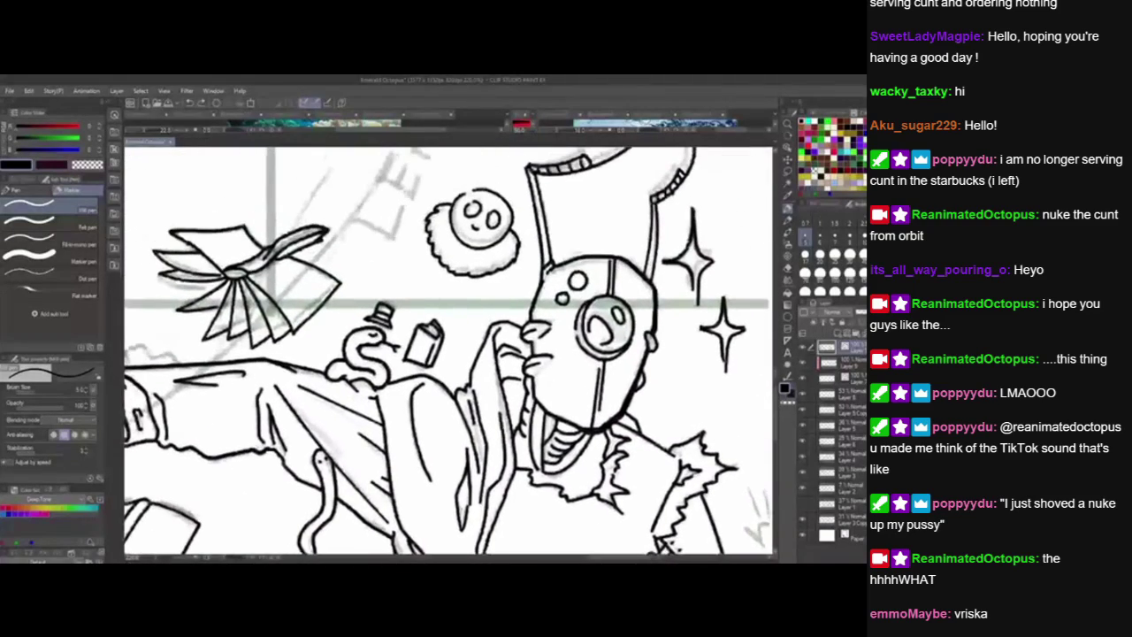
left_click_drag(566, 295, 398, 424)
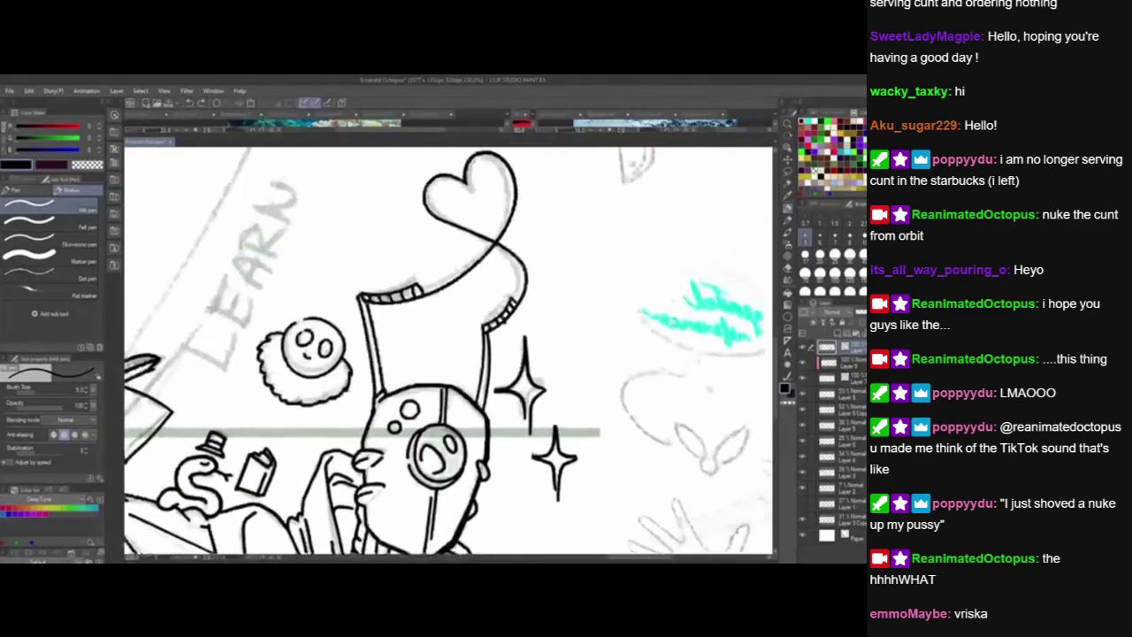
mouse_move(738, 165)
left_mouse_down()
mouse_move(705, 404)
mouse_move(422, 514)
left_mouse_up()
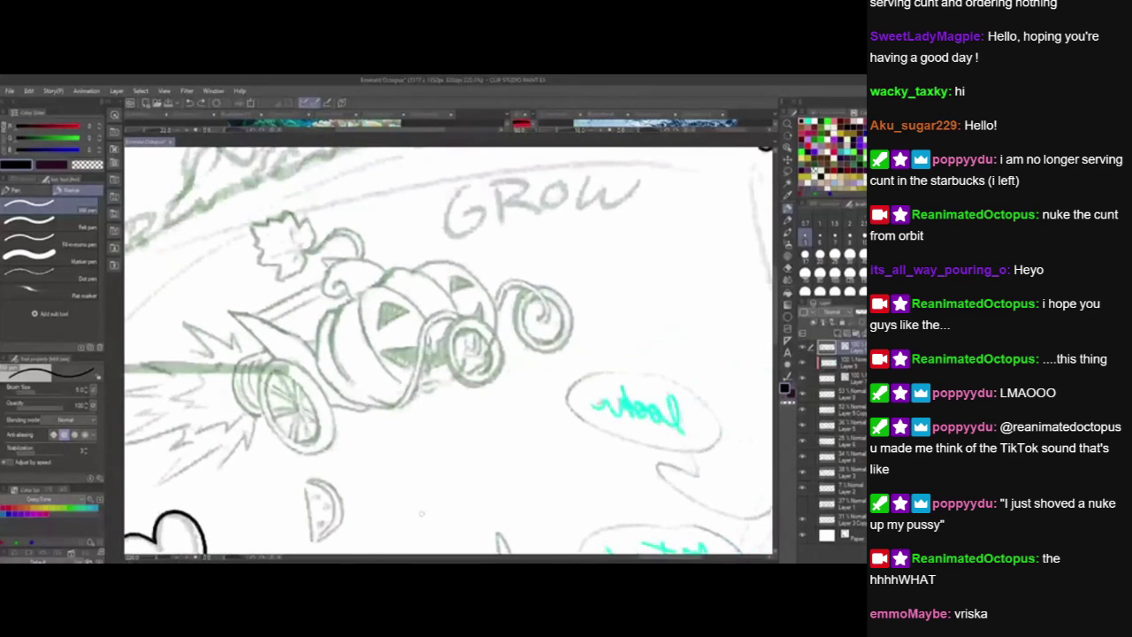
scroll(503, 427, "down", 1)
scroll(503, 427, "left", 2)
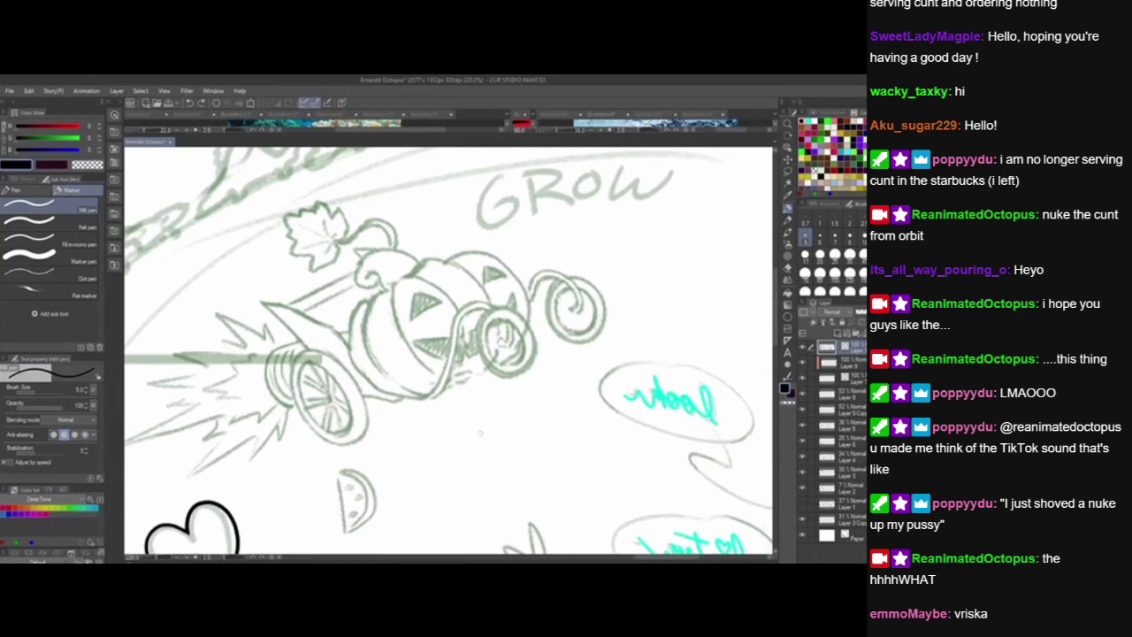
scroll(447, 351, "down", 1)
scroll(448, 351, "right", 1)
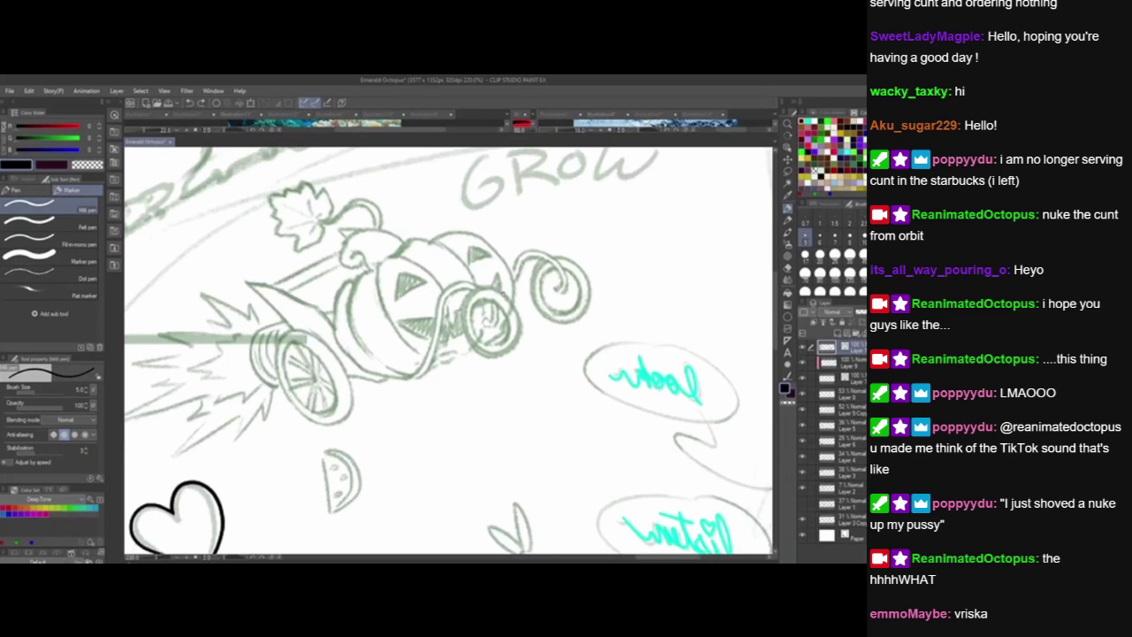
mouse_move(360, 224)
left_mouse_down()
mouse_move(372, 236)
mouse_move(322, 258)
mouse_move(305, 260)
mouse_move(306, 247)
mouse_move(333, 250)
mouse_move(305, 263)
mouse_move(307, 247)
mouse_move(285, 245)
mouse_move(279, 210)
mouse_move(313, 203)
mouse_move(317, 190)
mouse_move(340, 198)
mouse_move(345, 219)
mouse_move(333, 234)
left_mouse_up()
key("ctrl+z")
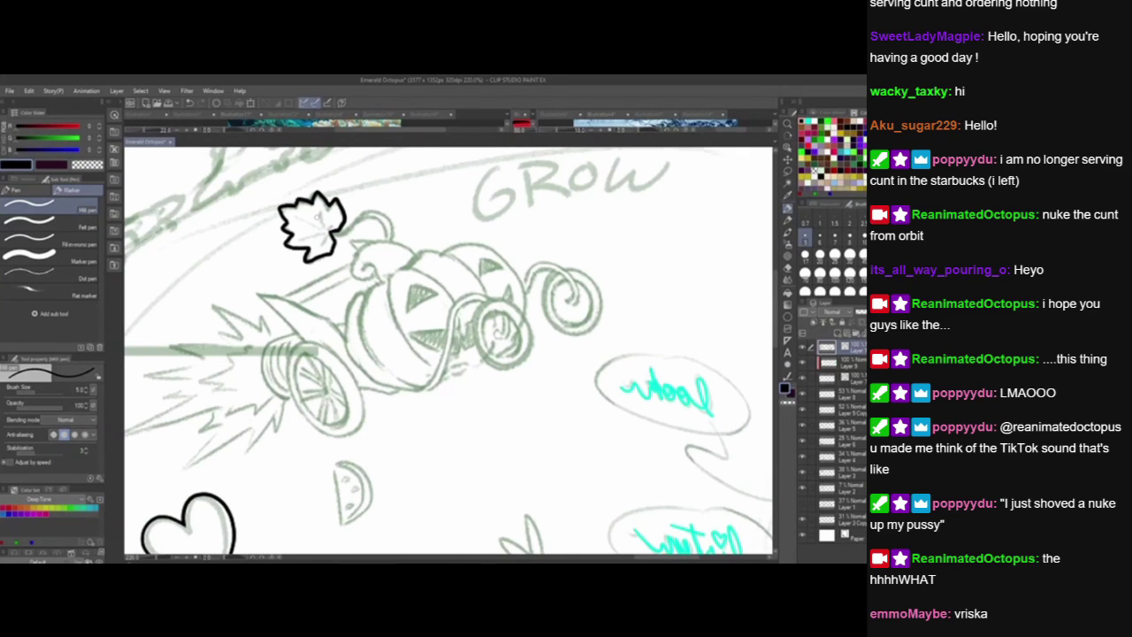
Ink the veins inside the pumpkin's leaf and the curved double-line stem leading toward the pumpkin.
mouse_move(326, 227)
left_mouse_down()
mouse_move(291, 213)
mouse_move(297, 240)
mouse_move(315, 254)
mouse_move(327, 226)
mouse_move(316, 225)
left_mouse_up()
key("ctrl+z")
key("ctrl+z")
left_click_drag(285, 210, 323, 229)
key("ctrl+z")
mouse_move(314, 253)
left_mouse_down()
mouse_move(363, 221)
mouse_move(387, 226)
mouse_move(388, 239)
mouse_move(344, 228)
mouse_move(359, 216)
mouse_move(382, 212)
mouse_move(391, 237)
left_mouse_up()
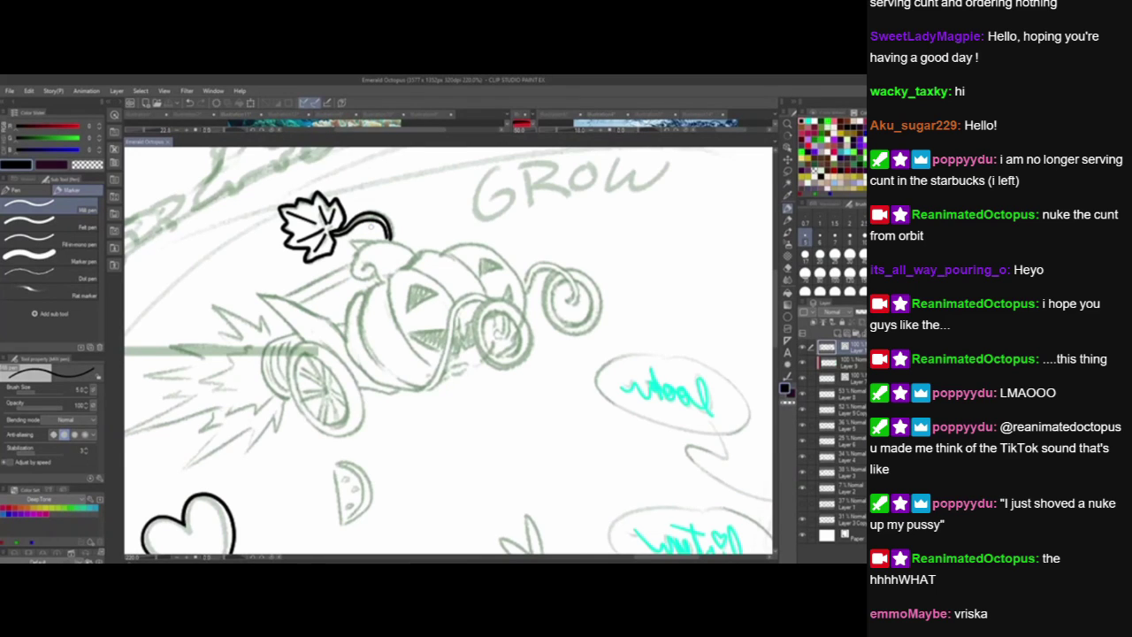
Ink the small curled hook at the base of the pumpkin's stalk.
mouse_move(395, 270)
left_mouse_down()
mouse_move(370, 255)
mouse_move(363, 272)
mouse_move(405, 384)
left_mouse_up()
key("ctrl+z")
mouse_move(336, 267)
left_mouse_down()
mouse_move(324, 247)
mouse_move(315, 256)
left_mouse_up()
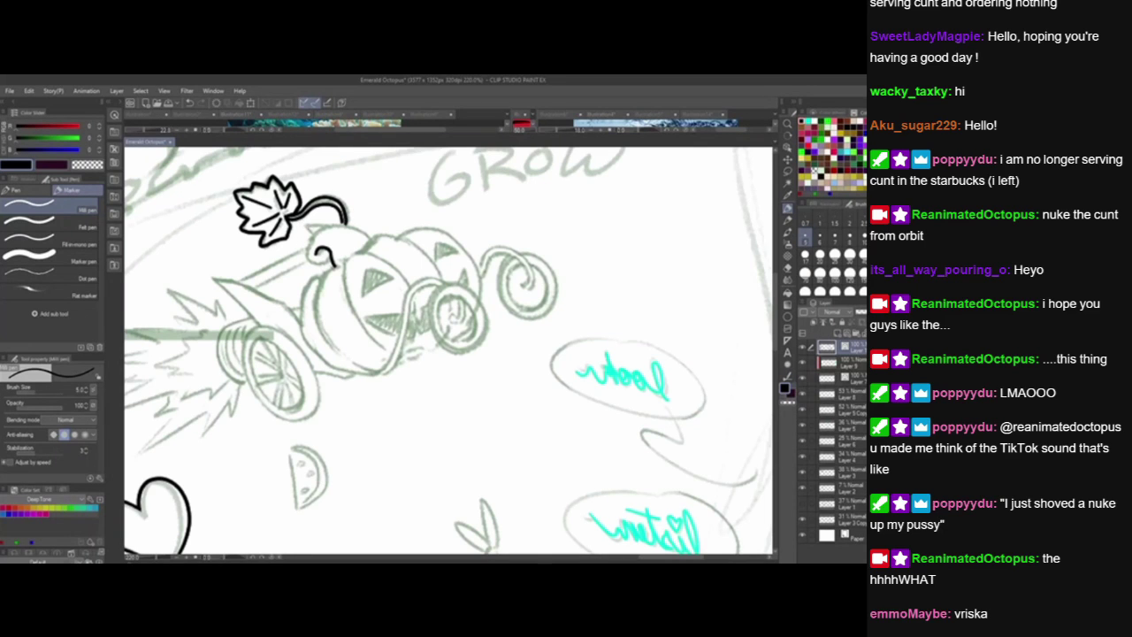
Display the canvas navigator and flip the canvas view horizontally.
left_click_drag(489, 516, 536, 486)
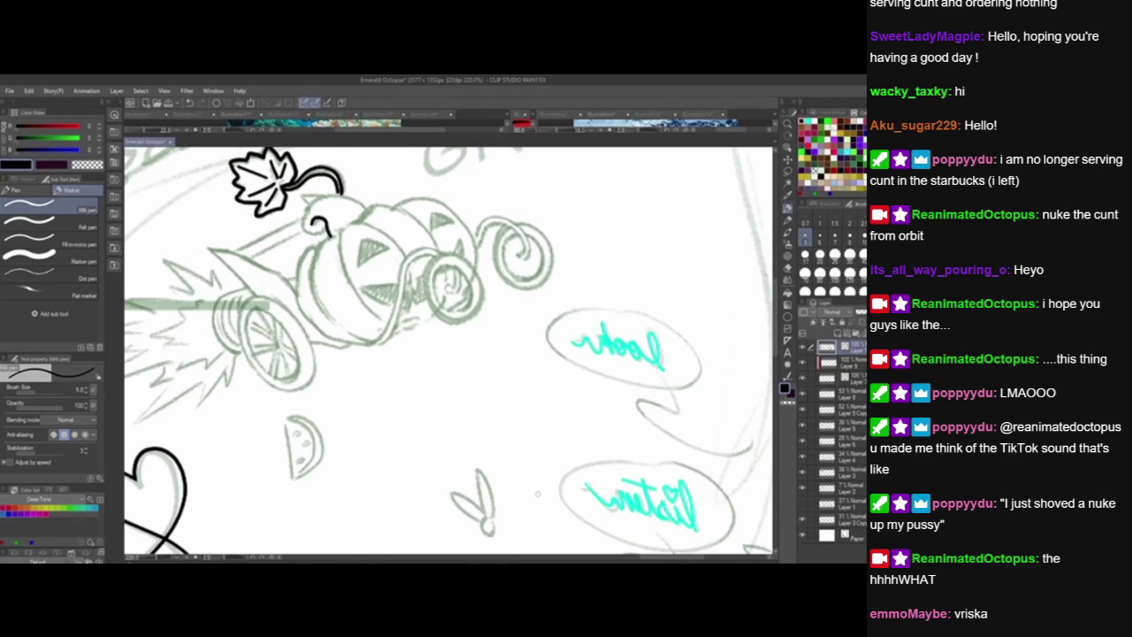
left_click_drag(508, 416, 550, 434)
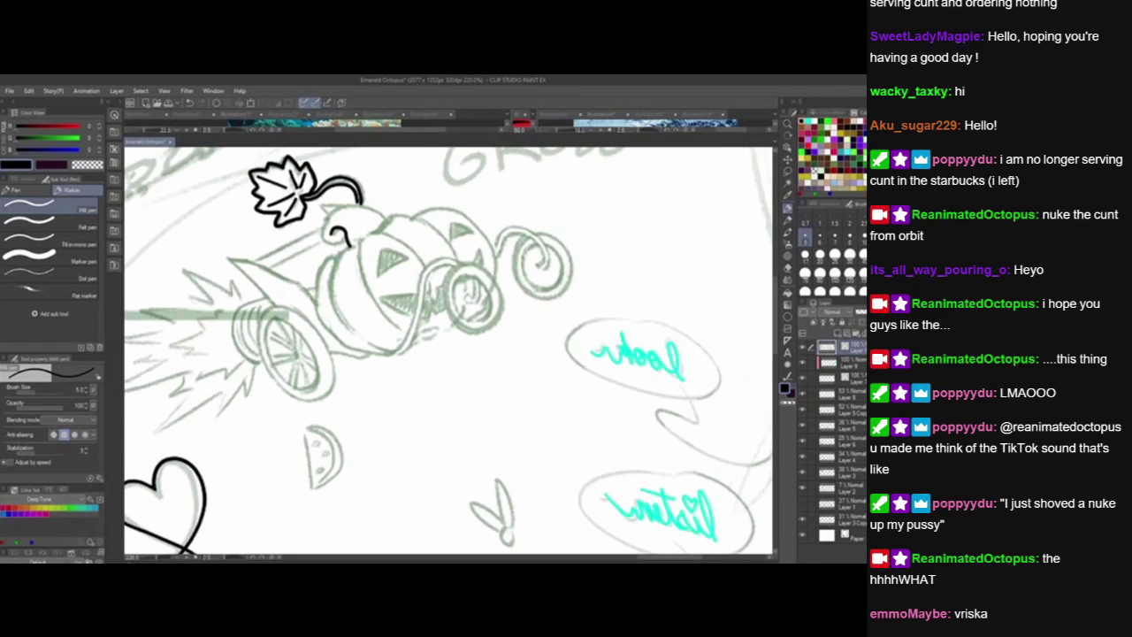
left_click(825, 205)
key("h")
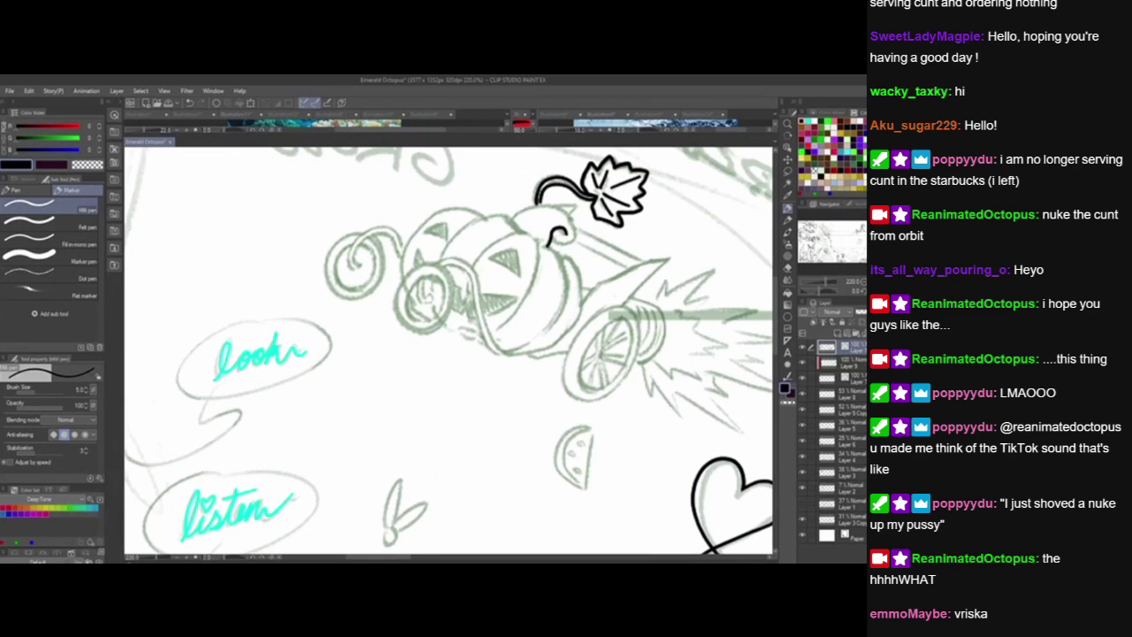
left_click_drag(522, 437, 435, 443)
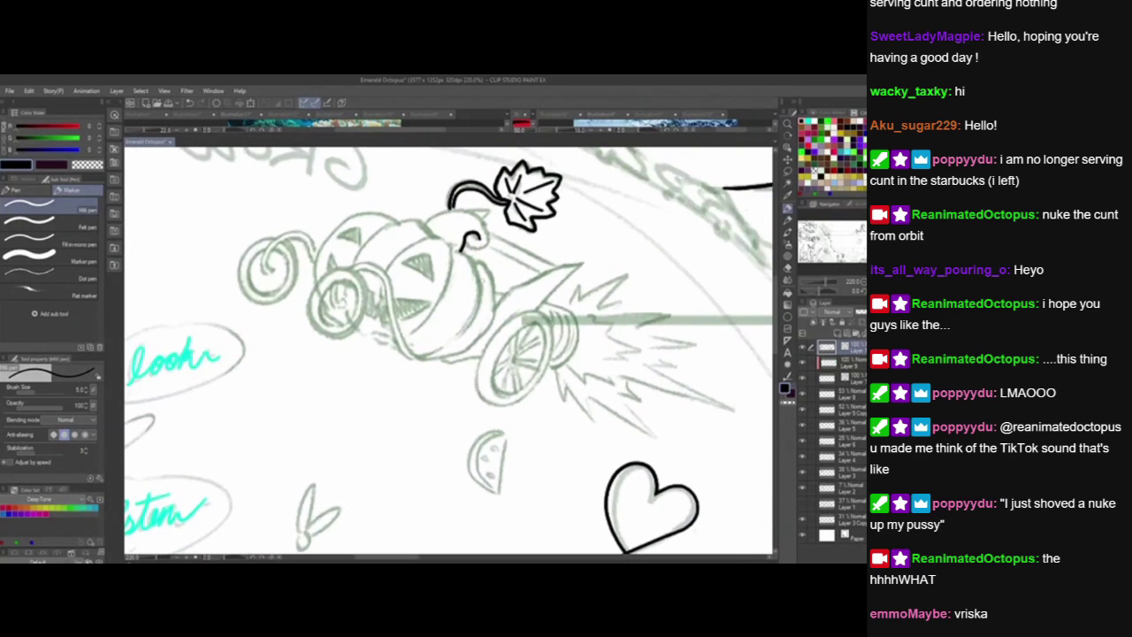
Ink the curved rib lines and outer edge of the pumpkin's rear half, from the stalk down to its underside.
mouse_move(436, 235)
left_mouse_down()
mouse_move(451, 247)
mouse_move(447, 297)
mouse_move(412, 337)
left_mouse_up()
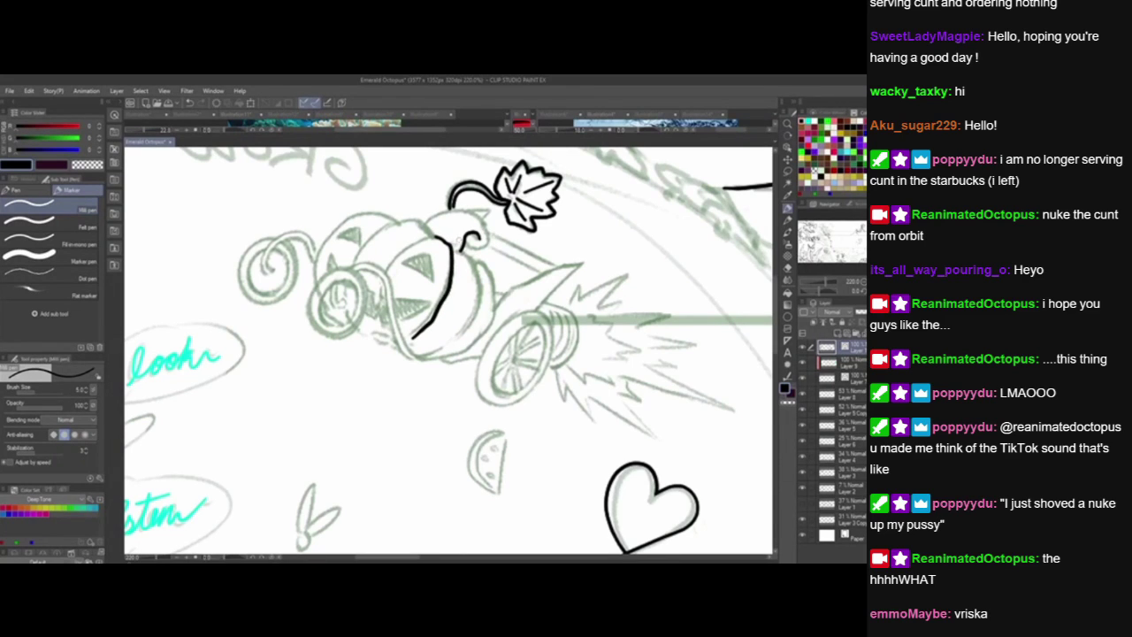
mouse_move(449, 248)
left_mouse_down()
mouse_move(469, 256)
mouse_move(480, 285)
mouse_move(476, 323)
mouse_move(451, 344)
mouse_move(474, 258)
mouse_move(486, 267)
mouse_move(492, 324)
mouse_move(469, 351)
mouse_move(419, 360)
mouse_move(485, 334)
mouse_move(492, 282)
mouse_move(471, 264)
left_mouse_up()
key("ctrl+z")
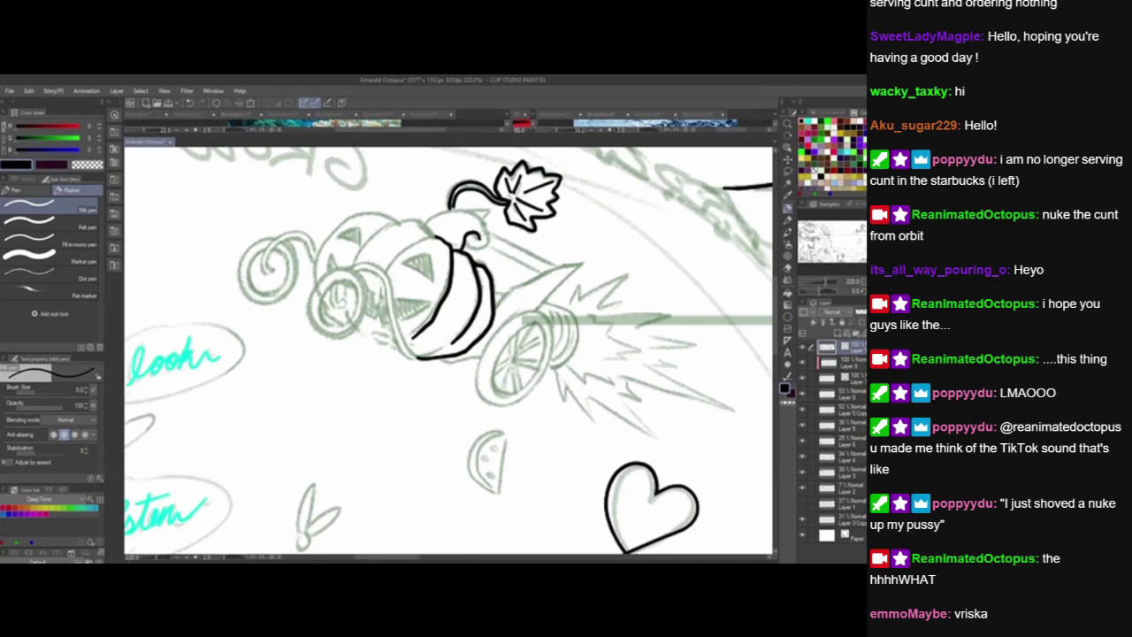
Rotate the canvas until the pumpkin carriage sits level and ink the near front wheel's inner circle with its spiral hub.
mouse_move(340, 280)
left_mouse_down()
mouse_move(343, 329)
mouse_move(334, 280)
left_mouse_up()
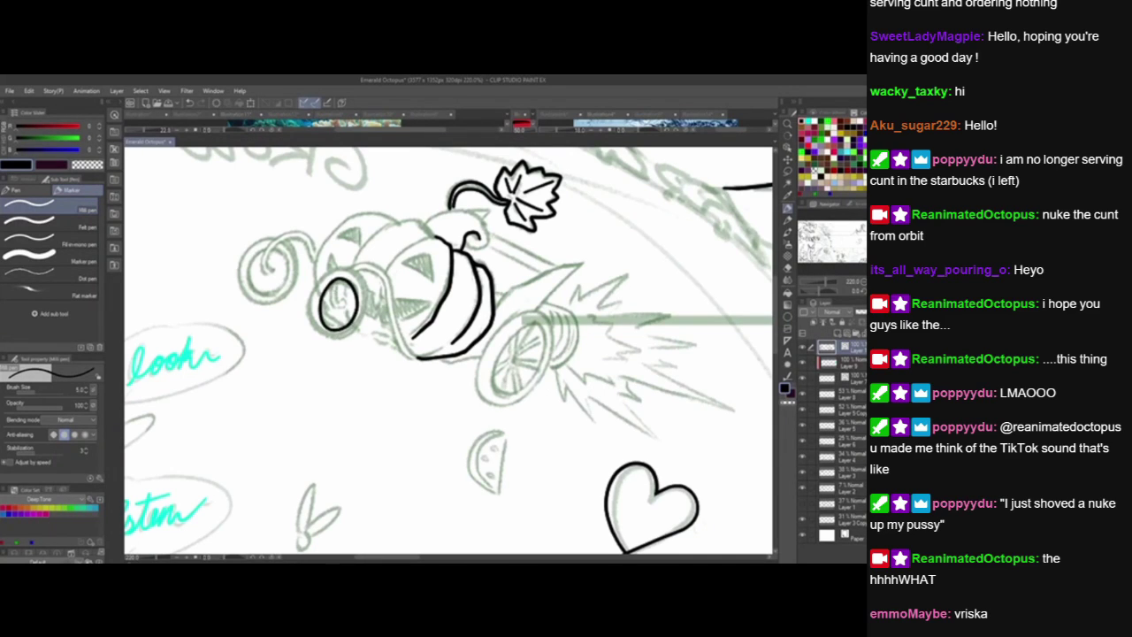
key("ctrl+z")
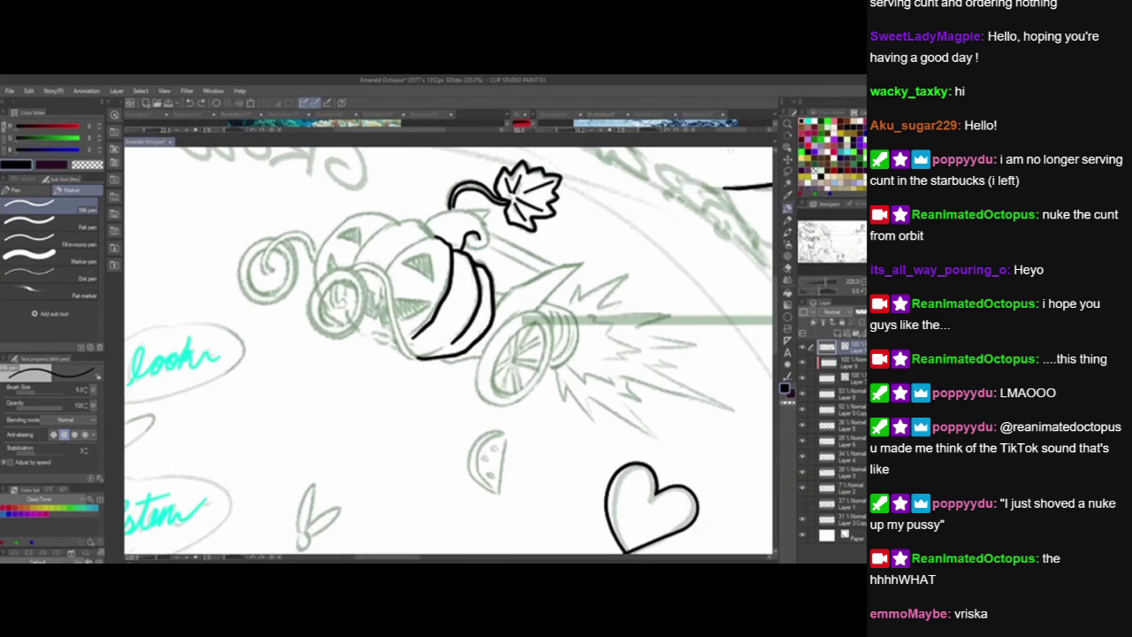
left_click(788, 136)
left_click_drag(672, 353, 654, 262)
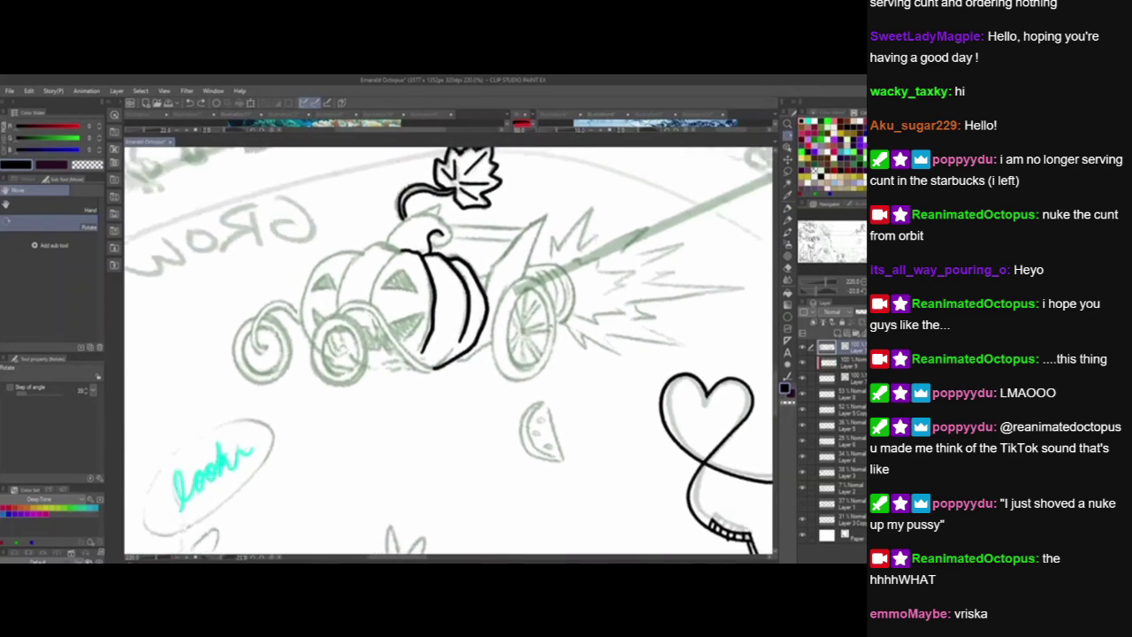
left_click_drag(401, 344, 495, 320)
scroll(493, 334, "up", 3)
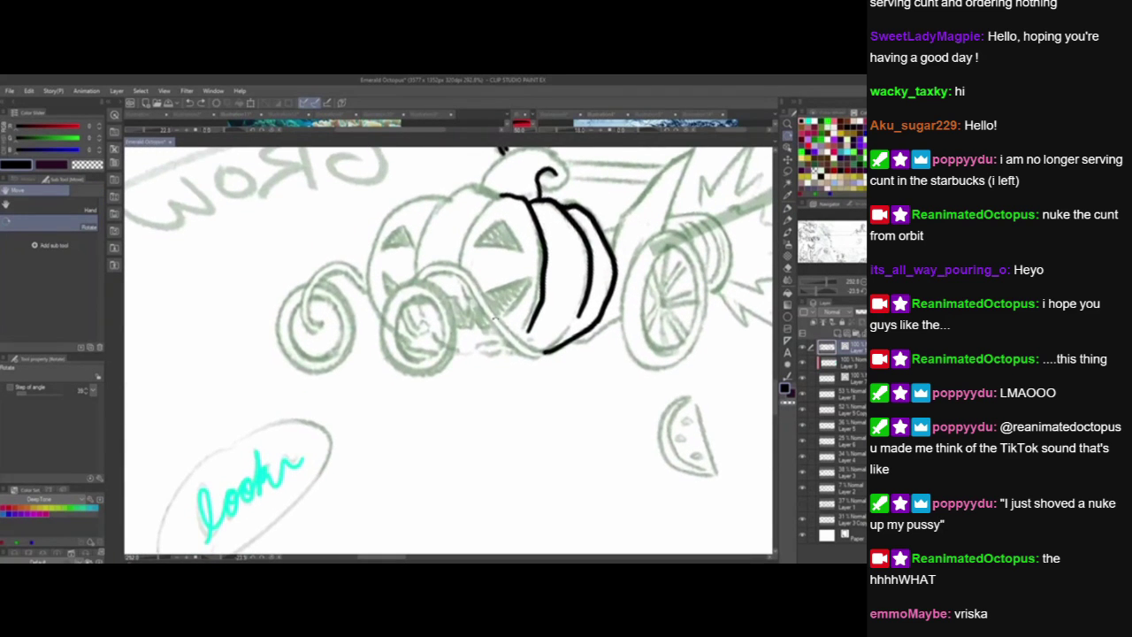
left_click(789, 210)
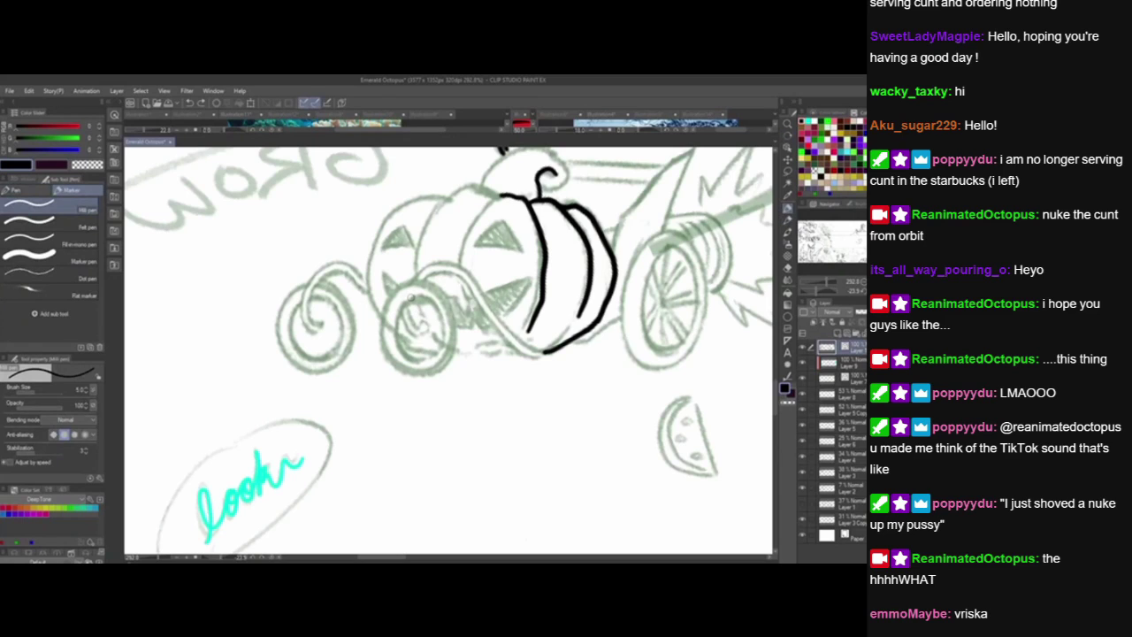
mouse_move(400, 303)
left_mouse_down()
mouse_move(432, 363)
mouse_move(399, 304)
mouse_move(419, 365)
mouse_move(402, 292)
mouse_move(423, 365)
mouse_move(402, 295)
mouse_move(421, 336)
mouse_move(420, 325)
left_mouse_up()
key("ctrl+z")
key("ctrl+z")
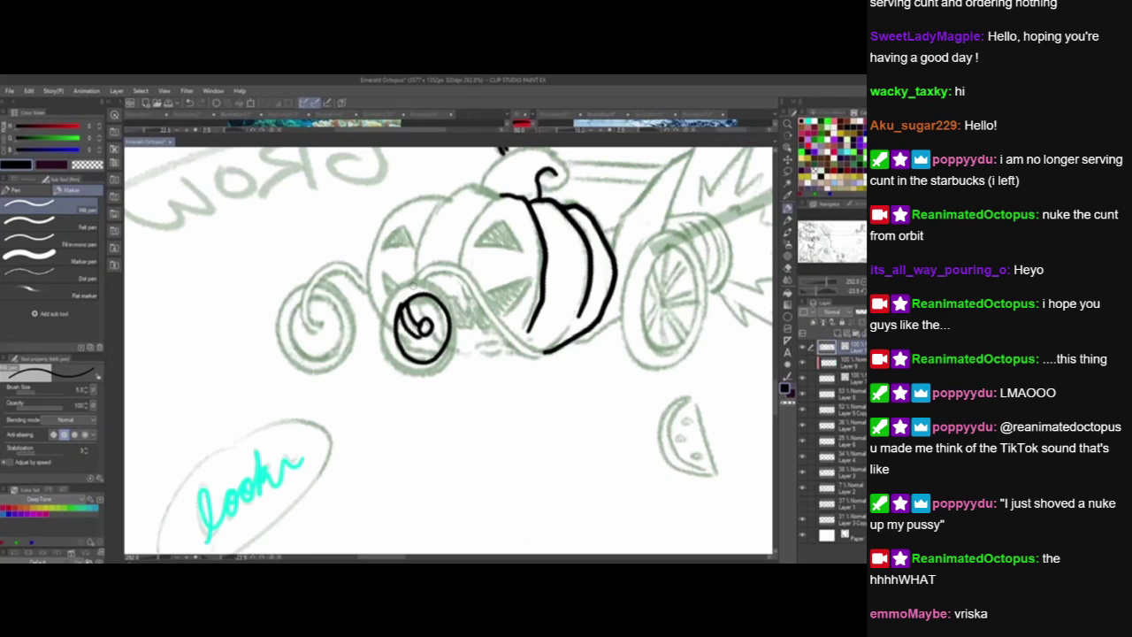
Ink the outer rim of the pumpkin carriage's near front wheel around its inner circle.
left_click_drag(448, 498, 435, 507)
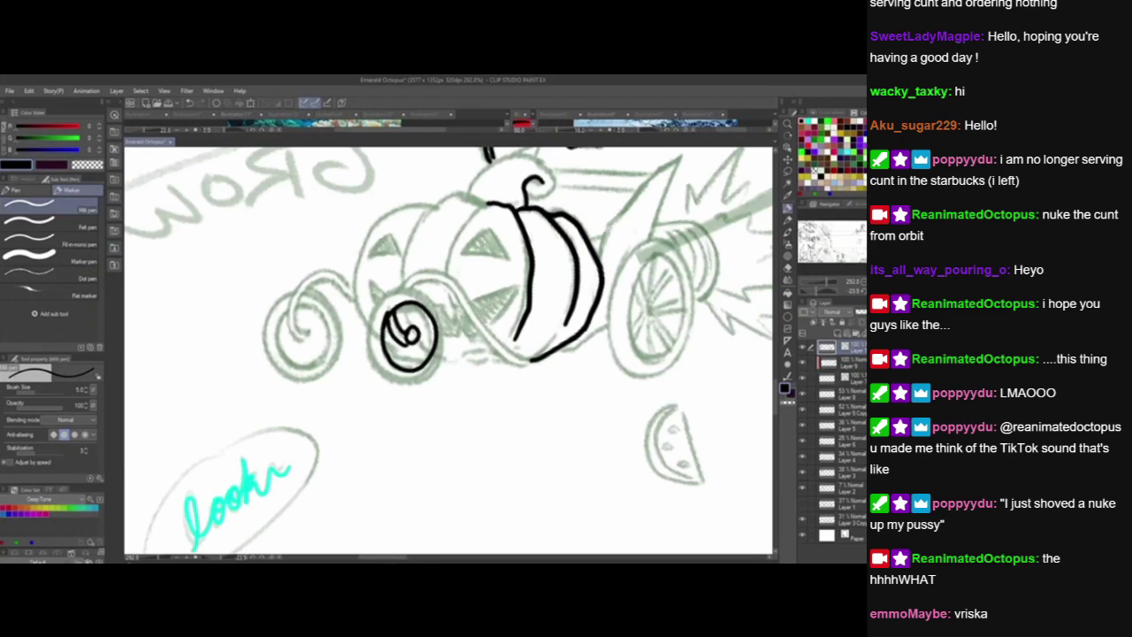
key("ctrl+z")
left_click_drag(385, 320, 384, 336)
mouse_move(370, 357)
left_mouse_down()
mouse_move(389, 294)
mouse_move(411, 290)
mouse_move(440, 310)
mouse_move(443, 349)
left_mouse_up()
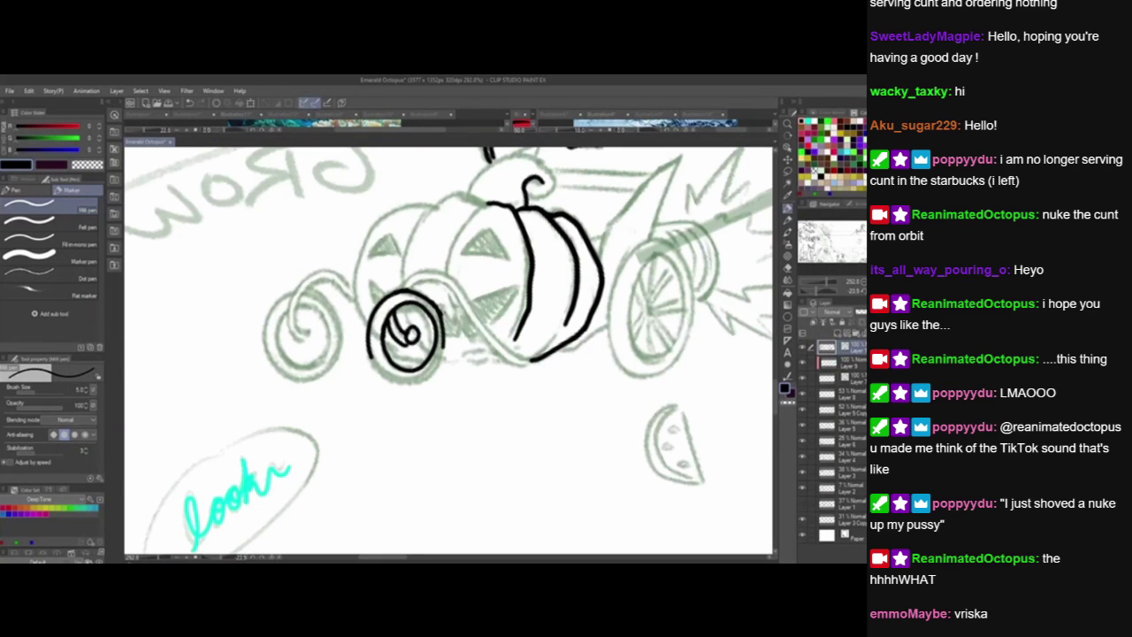
mouse_move(368, 350)
left_mouse_down()
mouse_move(393, 379)
mouse_move(442, 336)
left_mouse_up()
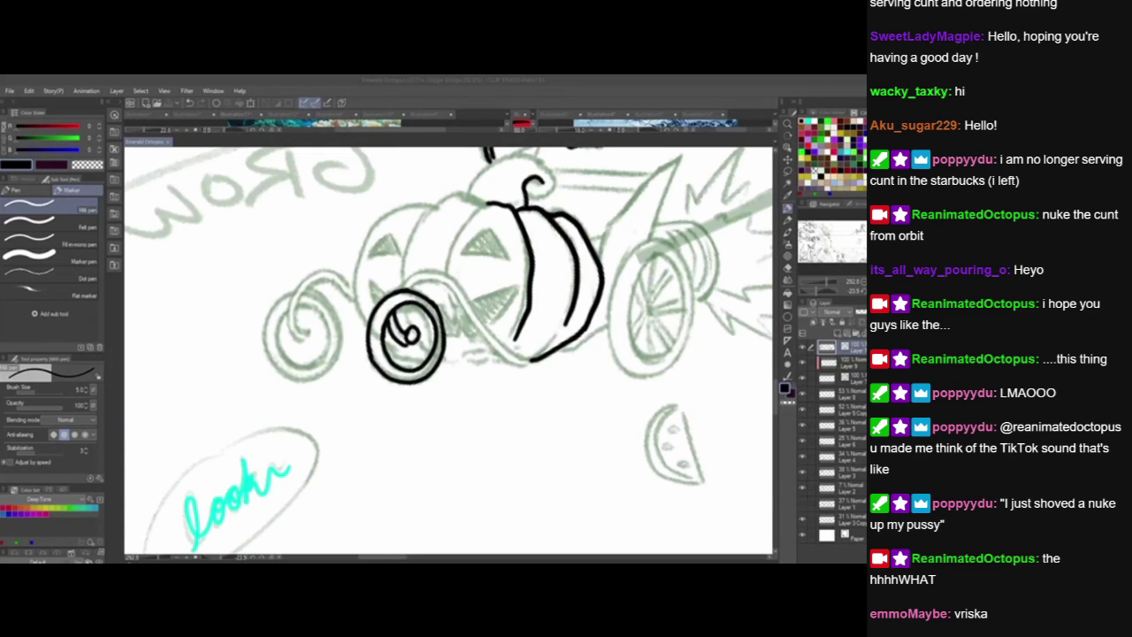
left_click(460, 342)
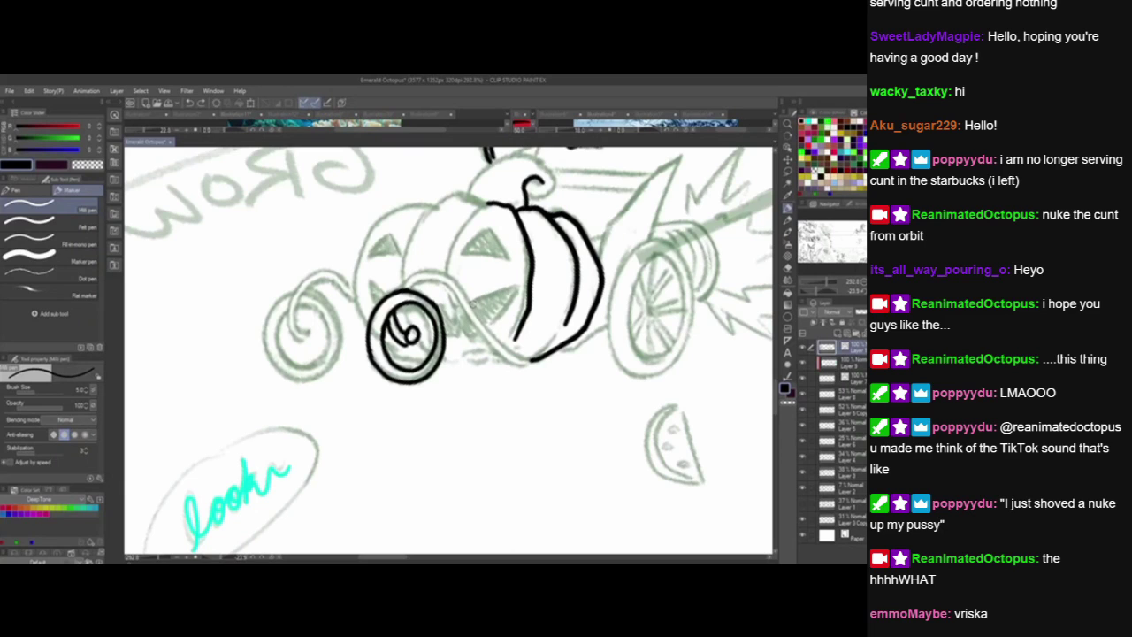
Ink the near front wheel's arched support as a double line sweeping over the wheel and down to the pumpkin's underside.
left_click_drag(467, 428, 392, 451)
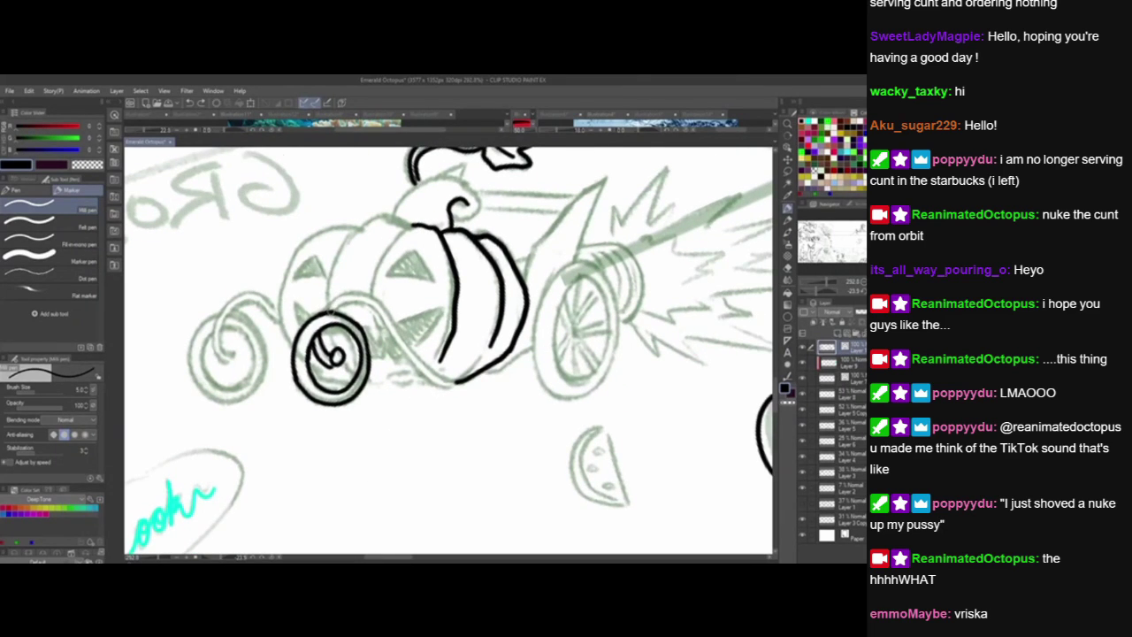
mouse_move(329, 305)
left_mouse_down()
mouse_move(368, 308)
mouse_move(404, 358)
mouse_move(468, 386)
left_mouse_up()
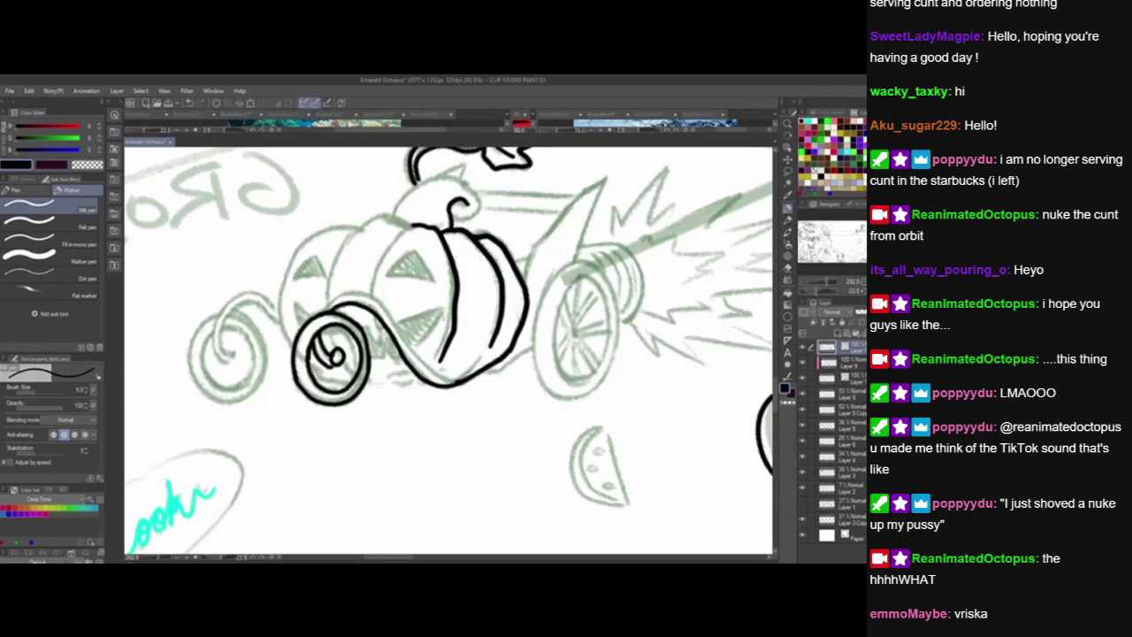
mouse_move(316, 315)
left_mouse_down()
mouse_move(368, 300)
mouse_move(426, 369)
mouse_move(468, 378)
left_mouse_up()
key("ctrl+z")
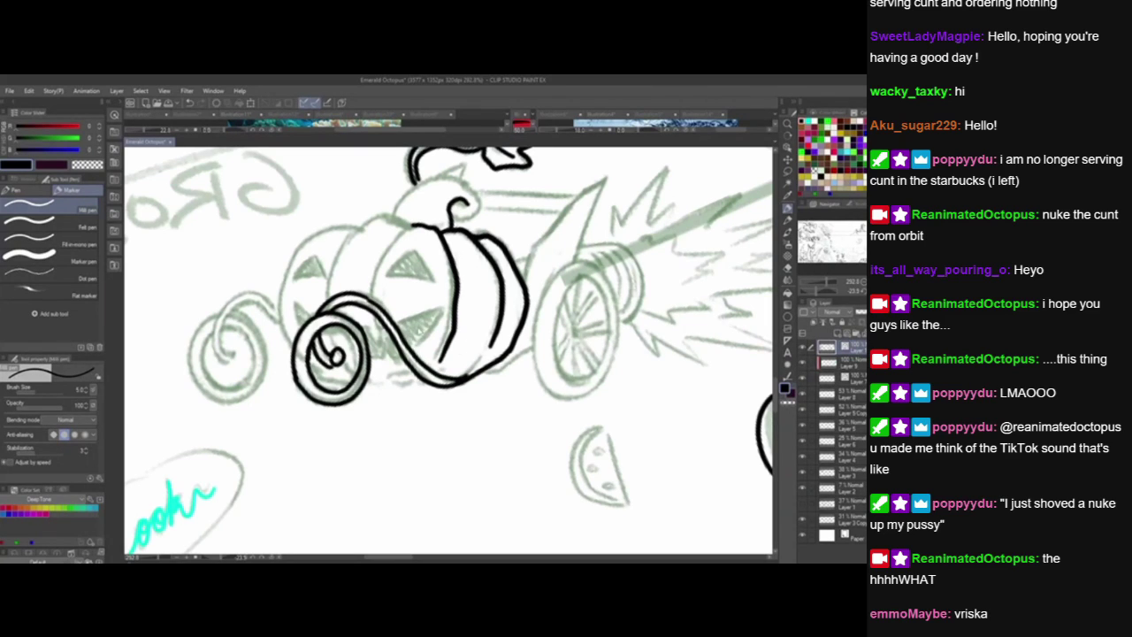
key("ctrl+z")
mouse_move(361, 295)
left_mouse_down()
mouse_move(441, 380)
mouse_move(476, 379)
mouse_move(459, 387)
left_mouse_up()
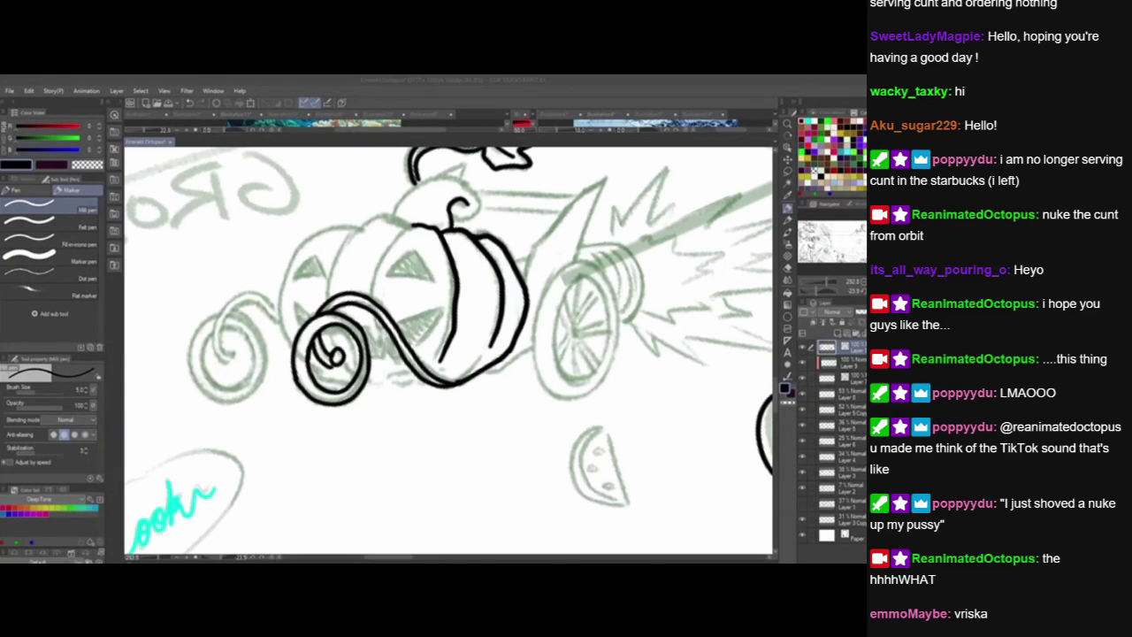
left_click(420, 292)
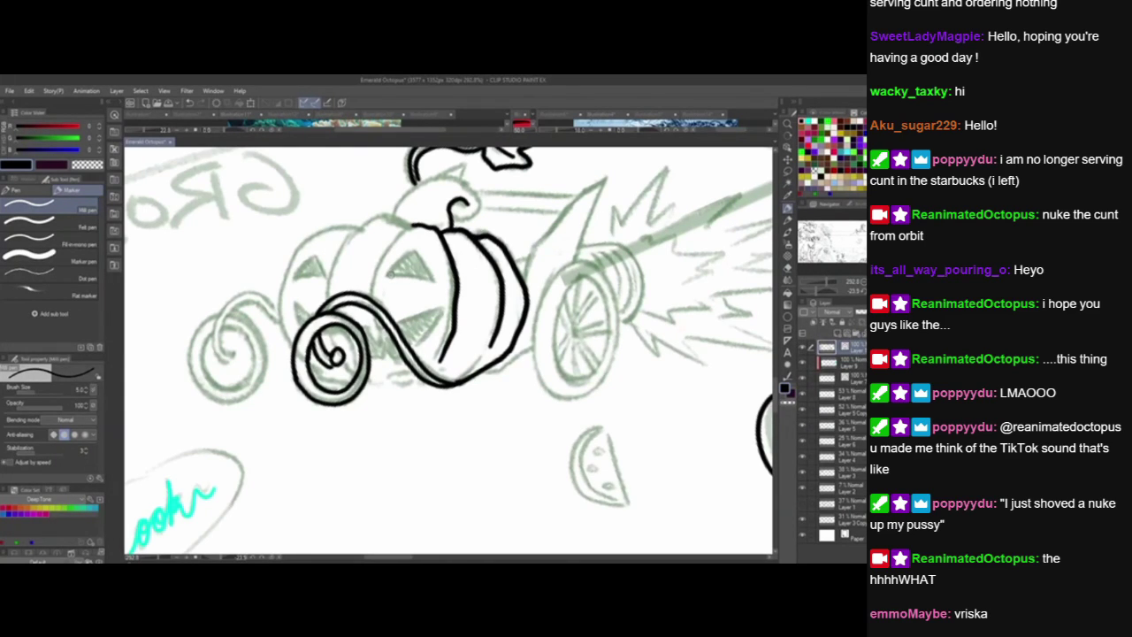
Ink the outline of the pumpkin's near triangular eye and try the rib line beside it.
mouse_move(382, 275)
left_mouse_down()
mouse_move(441, 285)
mouse_move(411, 256)
mouse_move(436, 290)
left_mouse_up()
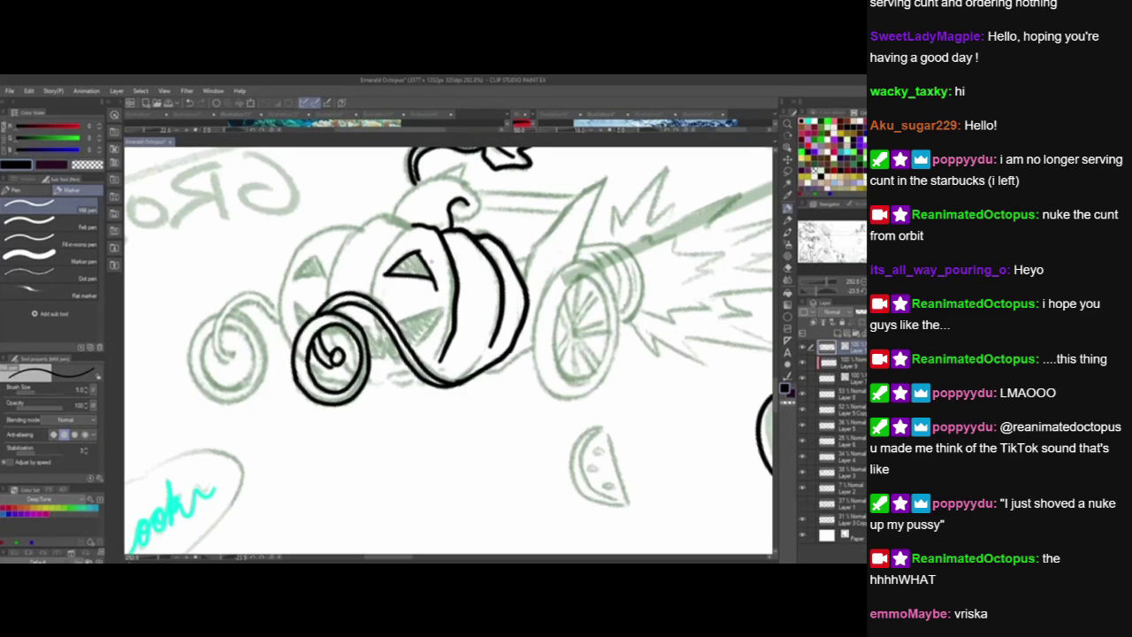
key("ctrl+z")
left_click_drag(409, 228, 372, 334)
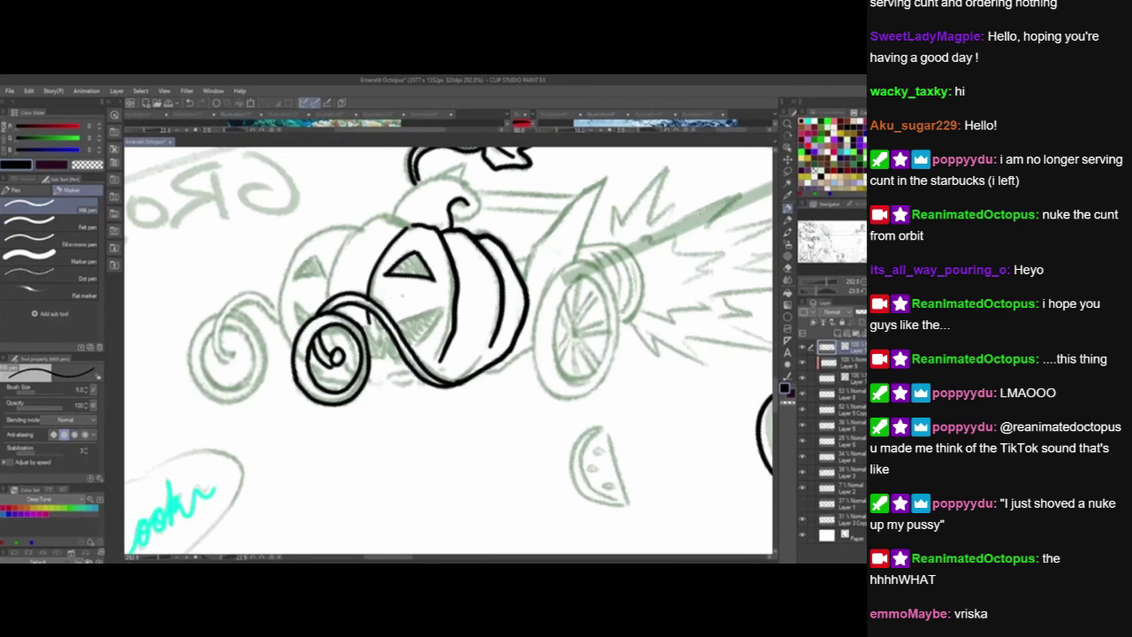
left_click_drag(433, 405, 416, 404)
key("ctrl+z")
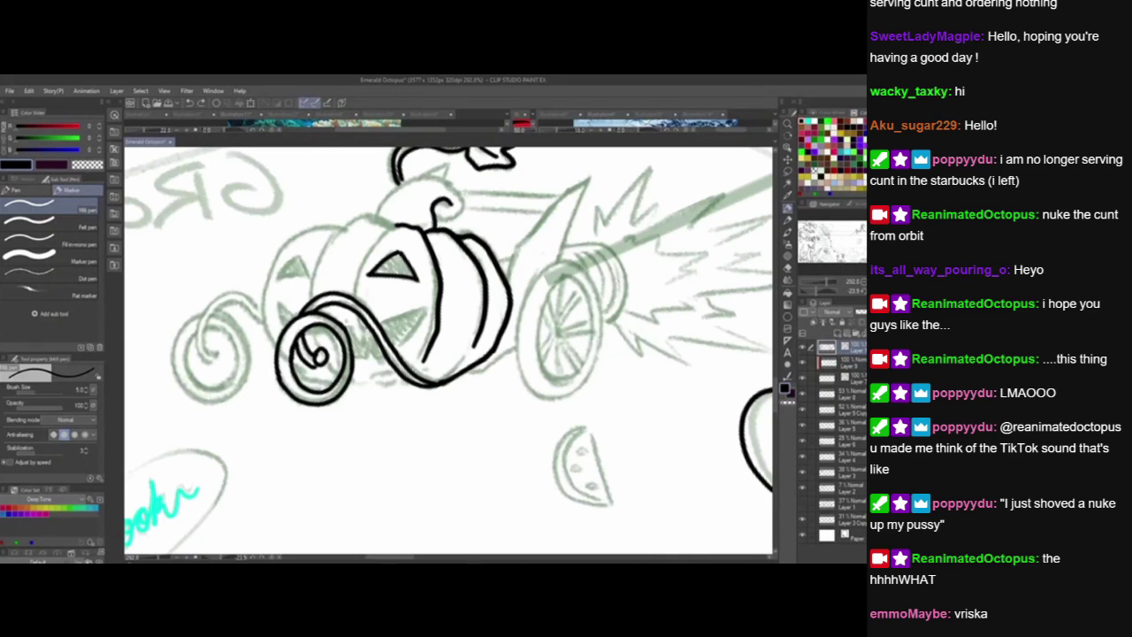
Ink the pumpkin's jagged grin around the near wheel support and the bumpy lower edge beneath it.
mouse_move(337, 293)
left_mouse_down()
mouse_move(332, 284)
mouse_move(356, 334)
mouse_move(366, 306)
mouse_move(373, 314)
mouse_move(421, 291)
left_mouse_up()
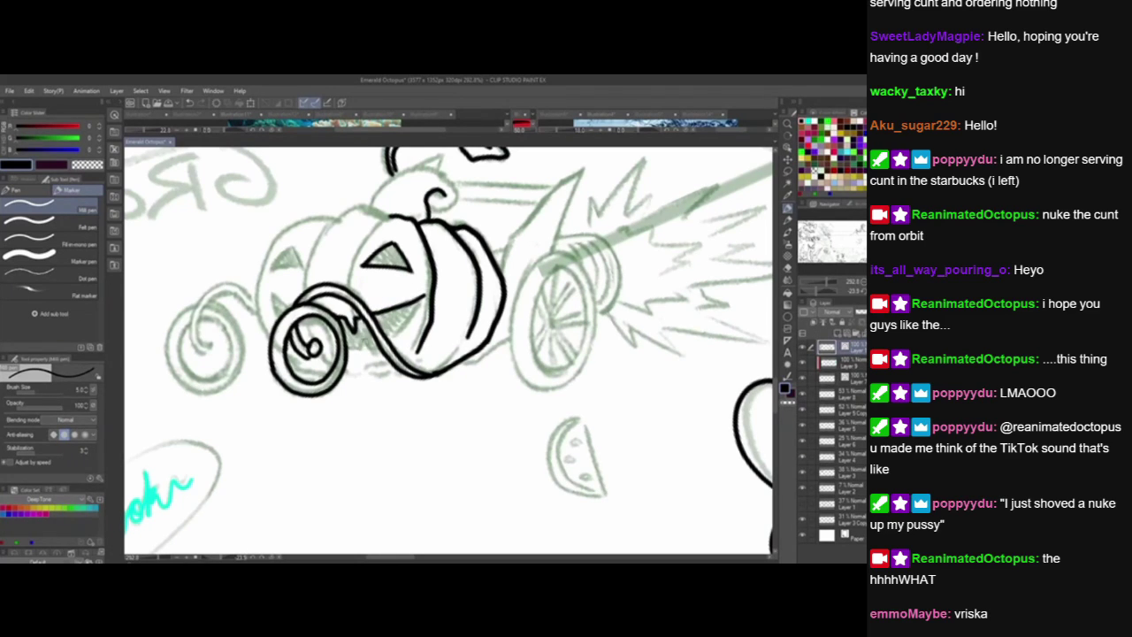
mouse_move(361, 337)
left_mouse_down()
mouse_move(370, 351)
mouse_move(416, 317)
mouse_move(424, 288)
left_mouse_up()
mouse_move(345, 341)
left_mouse_down()
mouse_move(358, 351)
mouse_move(364, 337)
left_mouse_up()
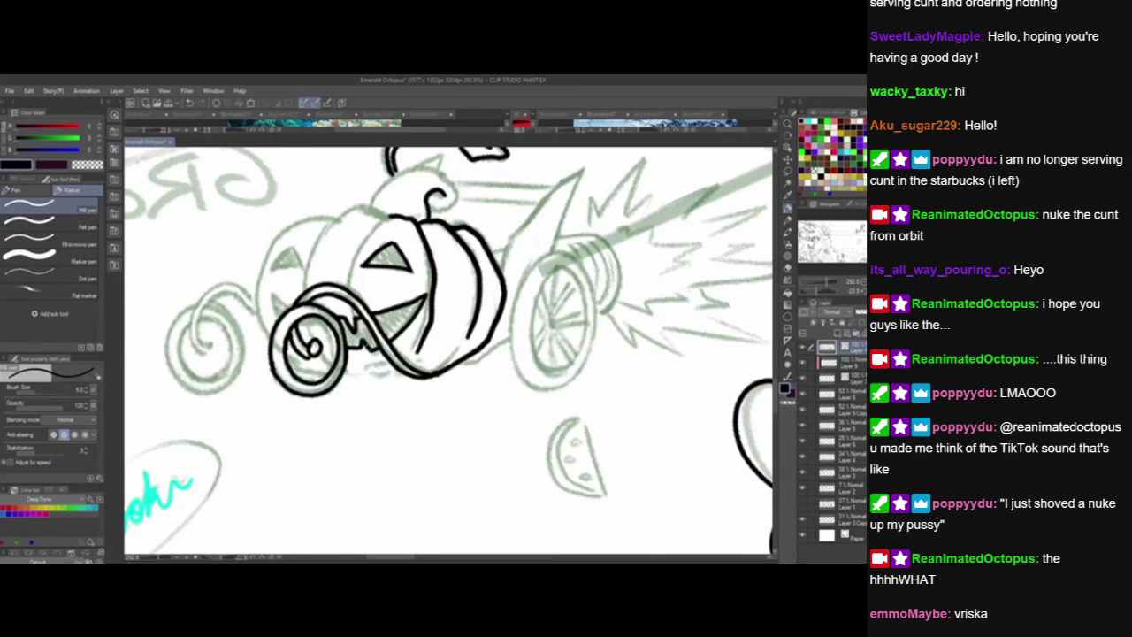
mouse_move(341, 370)
left_mouse_down()
mouse_move(398, 374)
mouse_move(375, 364)
mouse_move(387, 363)
mouse_move(310, 373)
mouse_move(333, 375)
left_mouse_up()
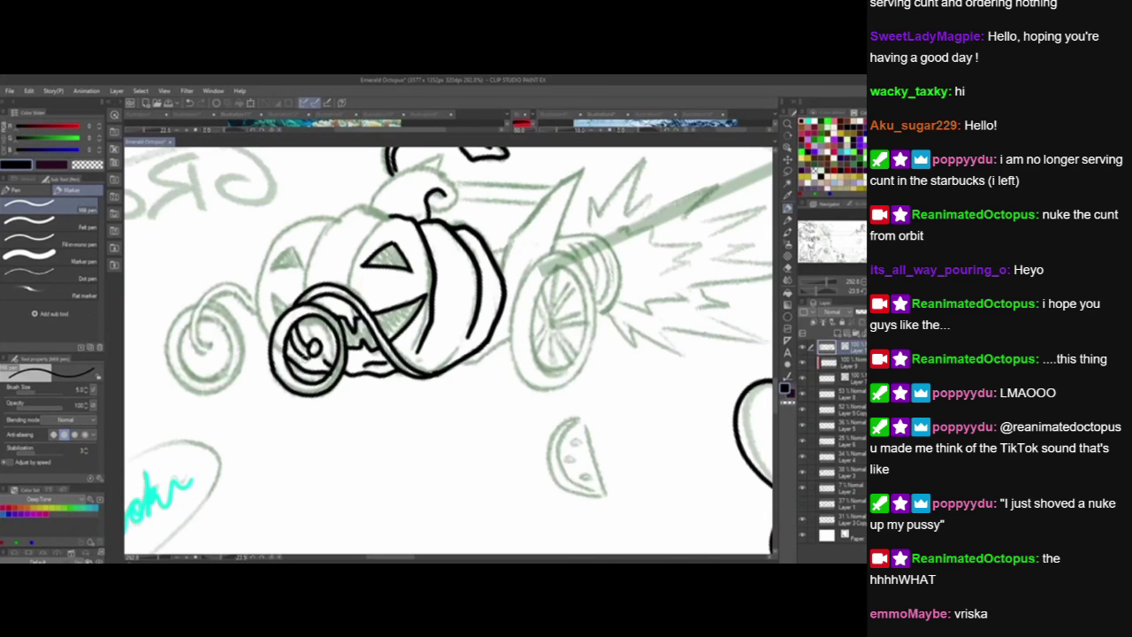
Ink the rib lines across the pumpkin's face and its outer front edge down to the near front wheel.
left_click_drag(414, 394, 424, 438)
mouse_move(354, 329)
left_mouse_down()
mouse_move(383, 268)
mouse_move(362, 308)
left_mouse_up()
key("ctrl+z")
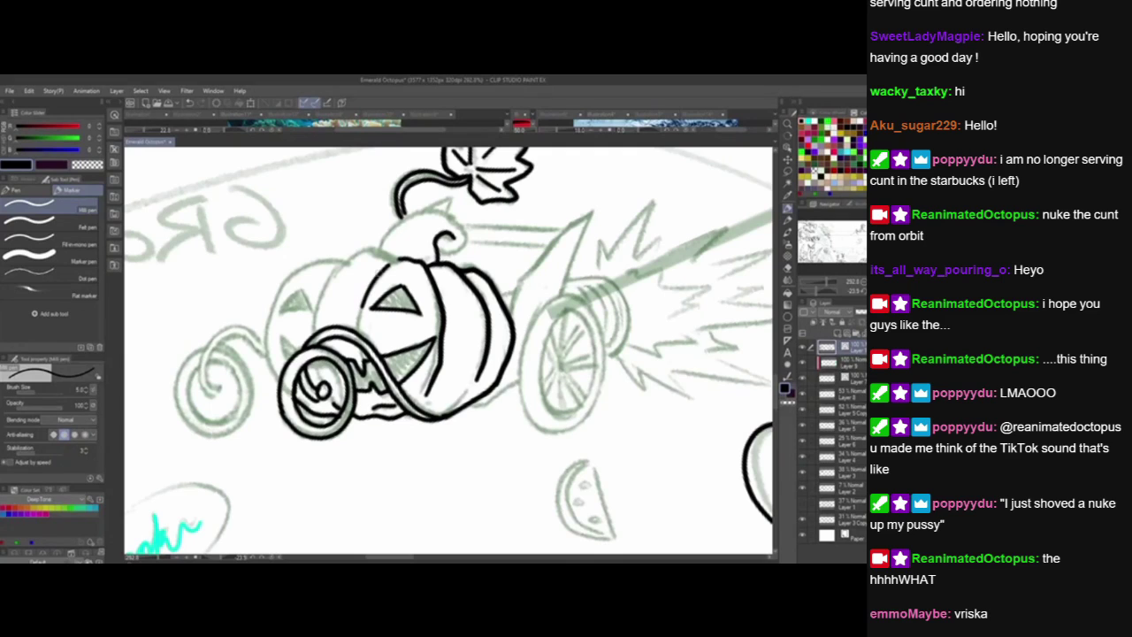
mouse_move(401, 259)
left_mouse_down()
mouse_move(363, 249)
mouse_move(314, 308)
mouse_move(362, 307)
left_mouse_up()
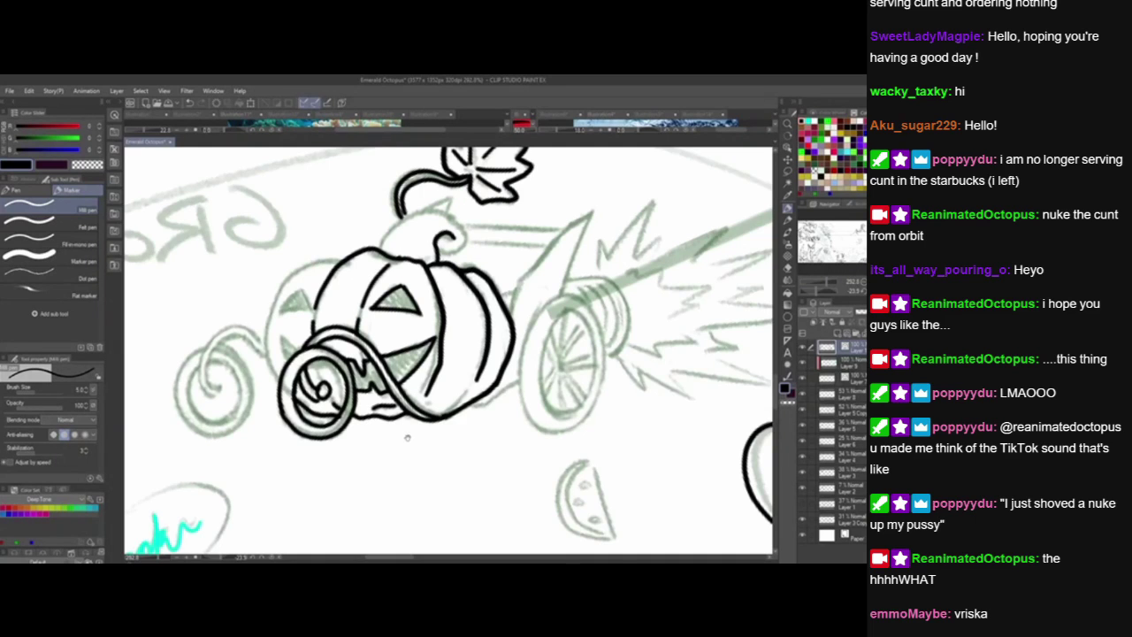
left_click_drag(408, 438, 440, 492)
mouse_move(377, 311)
left_mouse_down()
mouse_move(313, 340)
mouse_move(297, 390)
mouse_move(316, 438)
left_mouse_up()
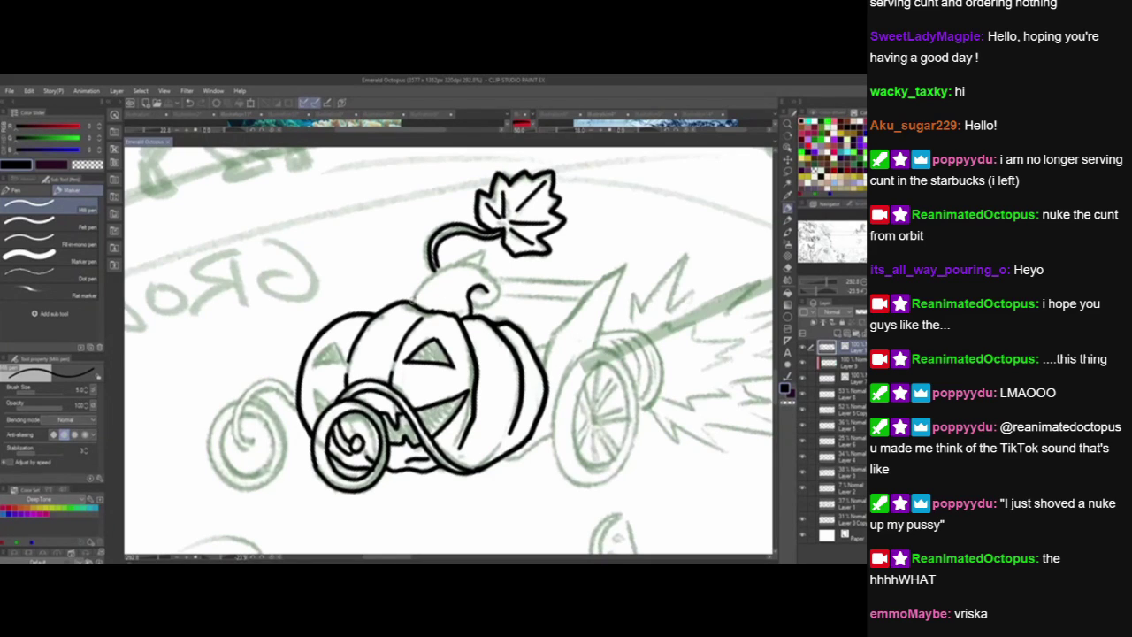
Ink the thick stalk's outline from the pumpkin's top up and over into the small curled hook.
mouse_move(412, 305)
left_mouse_down()
mouse_move(421, 285)
mouse_move(478, 262)
mouse_move(492, 301)
left_mouse_up()
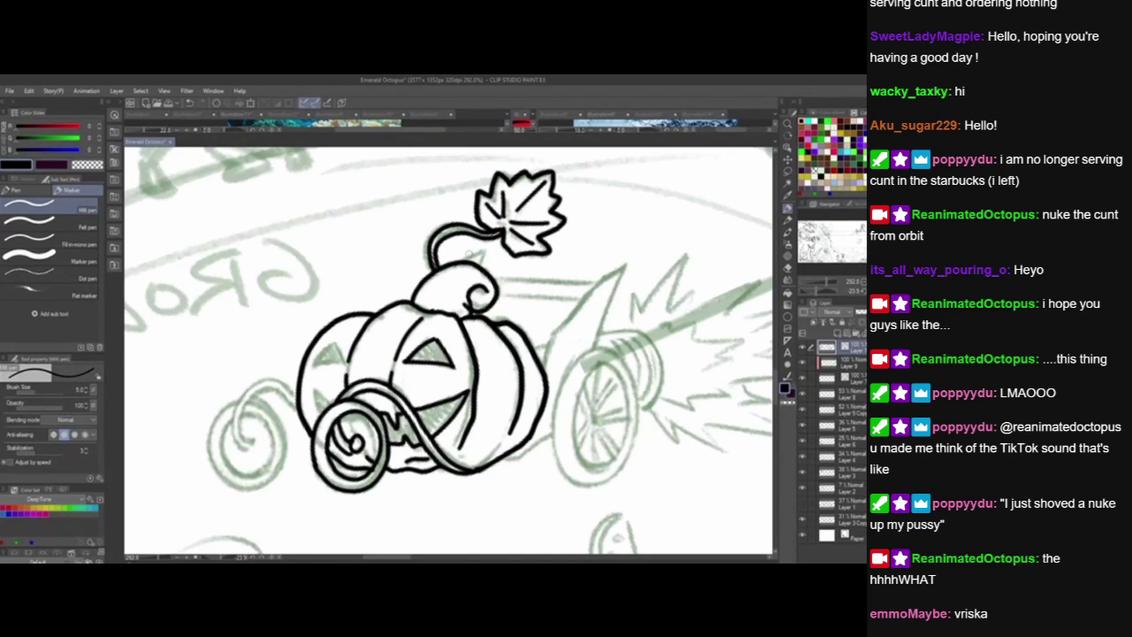
key("ctrl+z")
mouse_move(412, 304)
left_mouse_down()
mouse_move(423, 276)
mouse_move(469, 264)
mouse_move(498, 281)
mouse_move(499, 299)
mouse_move(472, 304)
left_mouse_up()
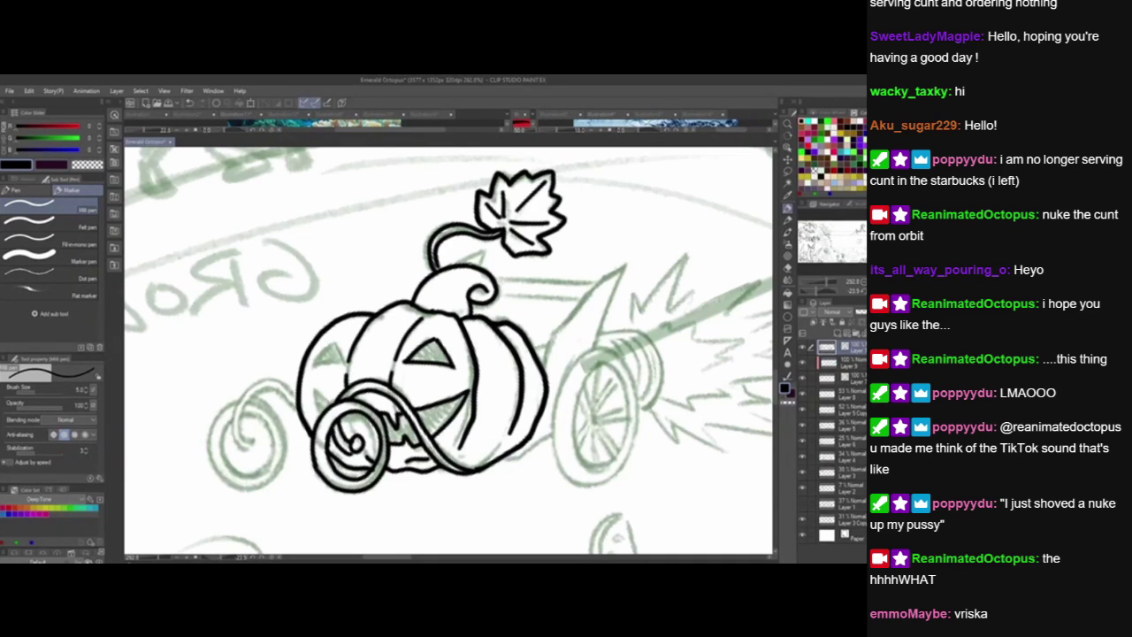
left_click_drag(483, 406, 498, 361)
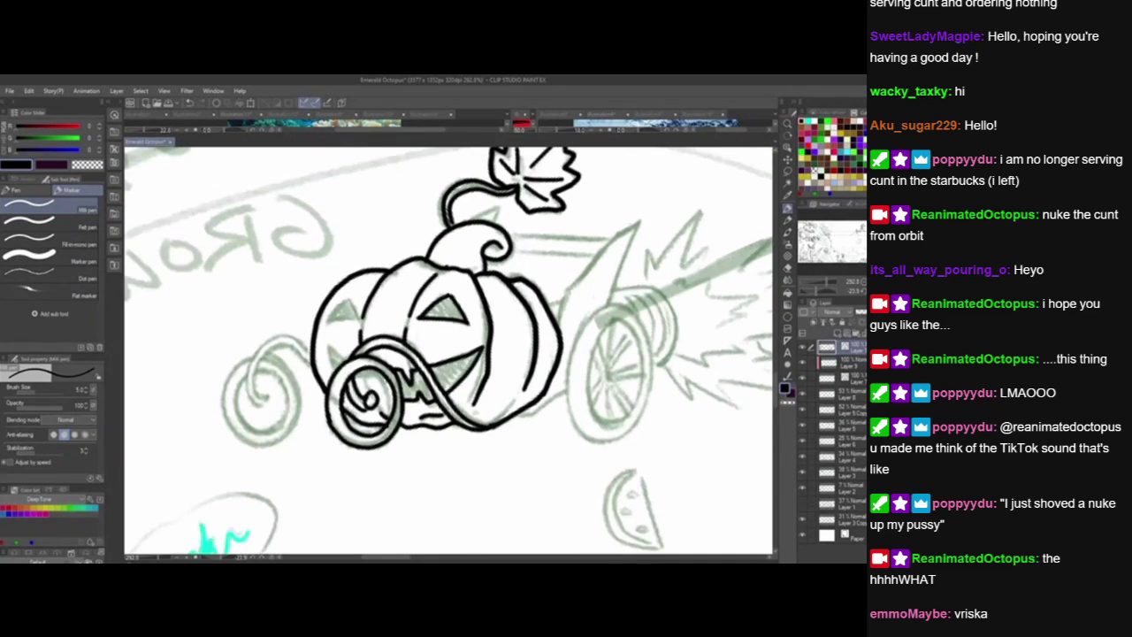
Ink the outlines of the pumpkin's far triangular eye and the far corner of its mouth.
mouse_move(327, 321)
left_mouse_down()
mouse_move(343, 291)
mouse_move(360, 315)
left_mouse_up()
mouse_move(334, 370)
left_mouse_down()
mouse_move(328, 342)
mouse_move(348, 356)
left_mouse_up()
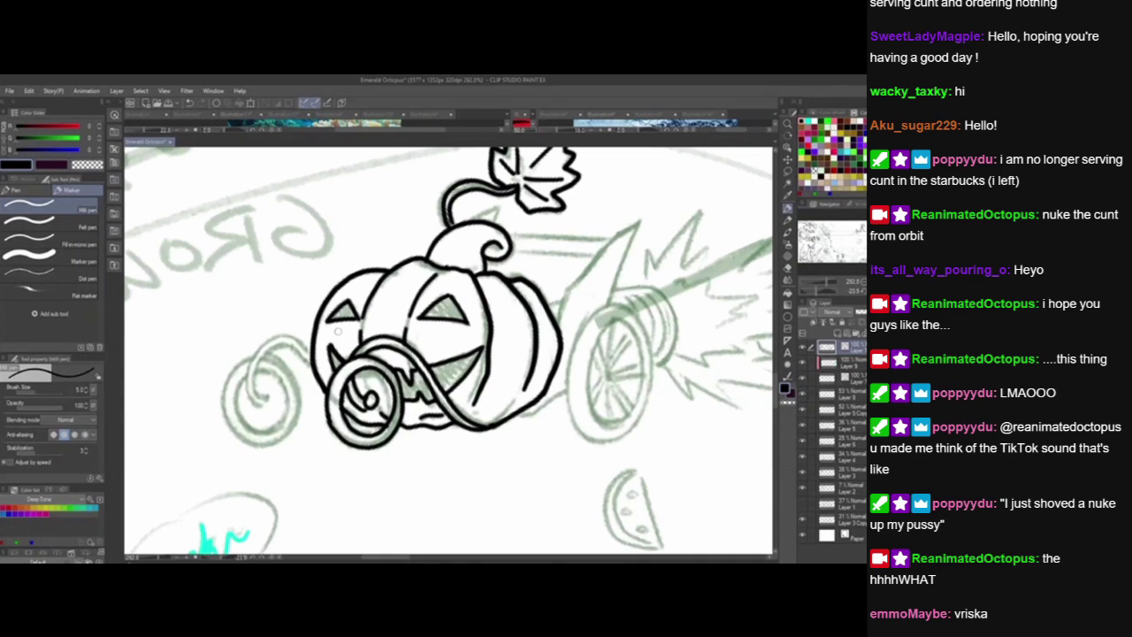
left_click_drag(516, 529, 506, 510)
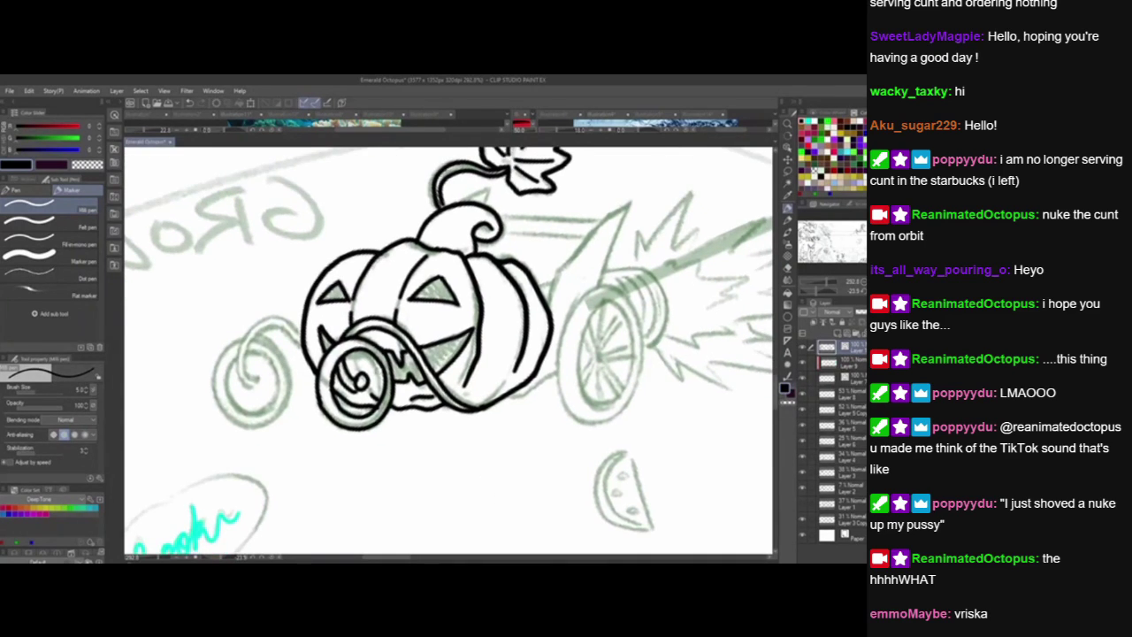
Fill the far eye, the far mouth corner and the mouth area seen through the near front wheel with black.
mouse_move(366, 382)
left_mouse_down()
mouse_move(379, 369)
mouse_move(385, 381)
mouse_move(370, 359)
mouse_move(384, 375)
left_mouse_up()
key("ctrl+z")
key("ctrl+z")
key("ctrl+z")
key("ctrl+z")
left_click_drag(369, 355, 382, 370)
mouse_move(343, 356)
left_mouse_down()
mouse_move(350, 375)
mouse_move(370, 379)
mouse_move(370, 362)
mouse_move(357, 367)
mouse_move(323, 336)
mouse_move(331, 347)
left_mouse_up()
mouse_move(322, 301)
left_mouse_down()
mouse_move(342, 287)
mouse_move(345, 297)
left_mouse_up()
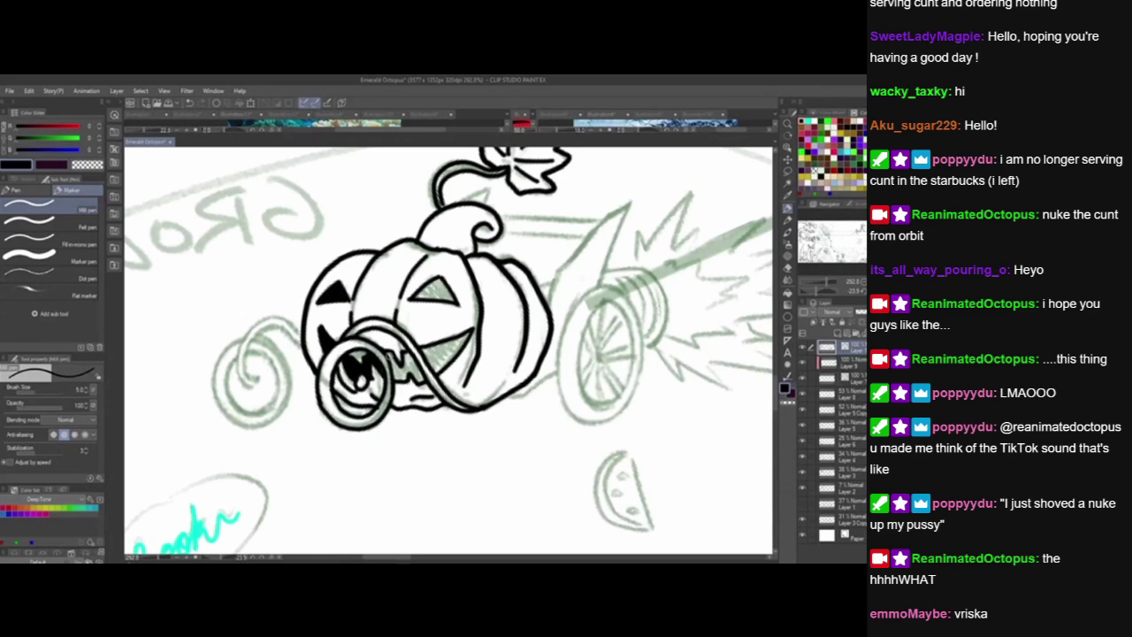
Fill the rest of the pumpkin's jagged mouth and its near triangular eye with solid black.
mouse_move(390, 354)
left_mouse_down()
mouse_move(395, 375)
mouse_move(407, 356)
mouse_move(405, 379)
mouse_move(407, 357)
mouse_move(422, 380)
left_mouse_up()
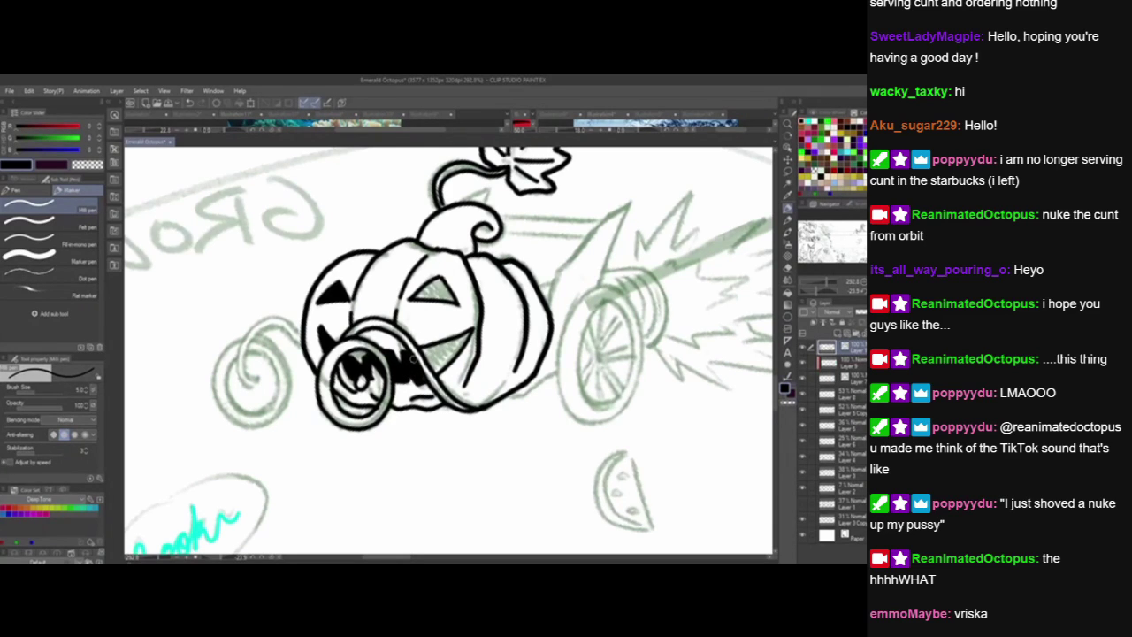
key("ctrl+z")
key("ctrl+z")
key("ctrl+z")
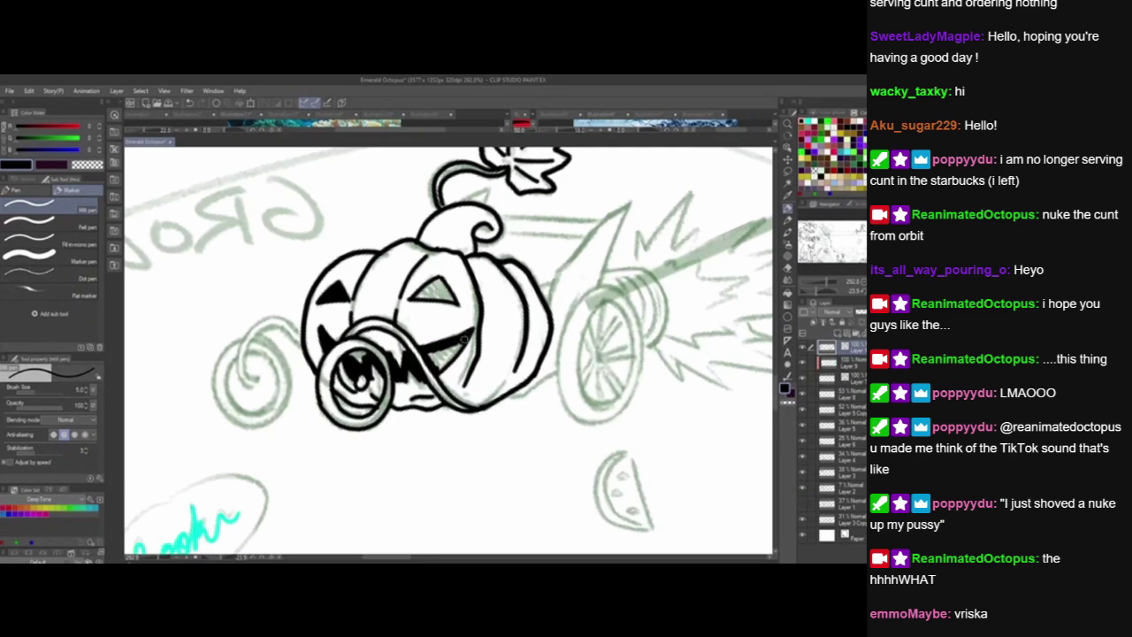
mouse_move(465, 340)
left_mouse_down()
mouse_move(429, 353)
mouse_move(445, 357)
mouse_move(440, 368)
mouse_move(459, 346)
left_mouse_up()
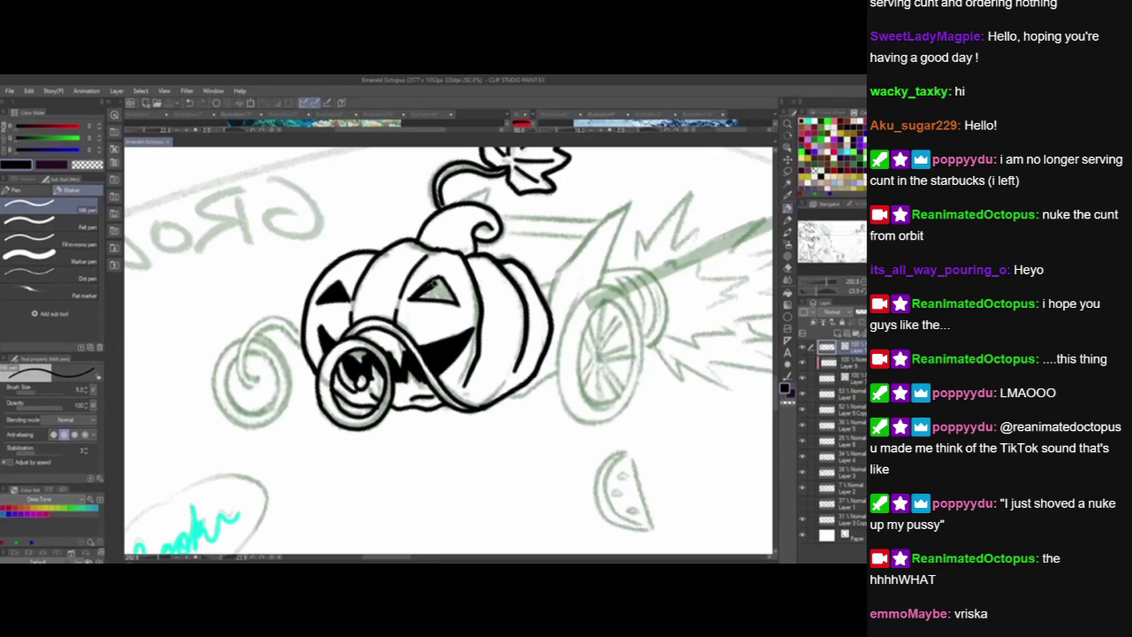
mouse_move(423, 295)
left_mouse_down()
mouse_move(440, 286)
mouse_move(450, 299)
mouse_move(411, 297)
mouse_move(428, 284)
left_mouse_up()
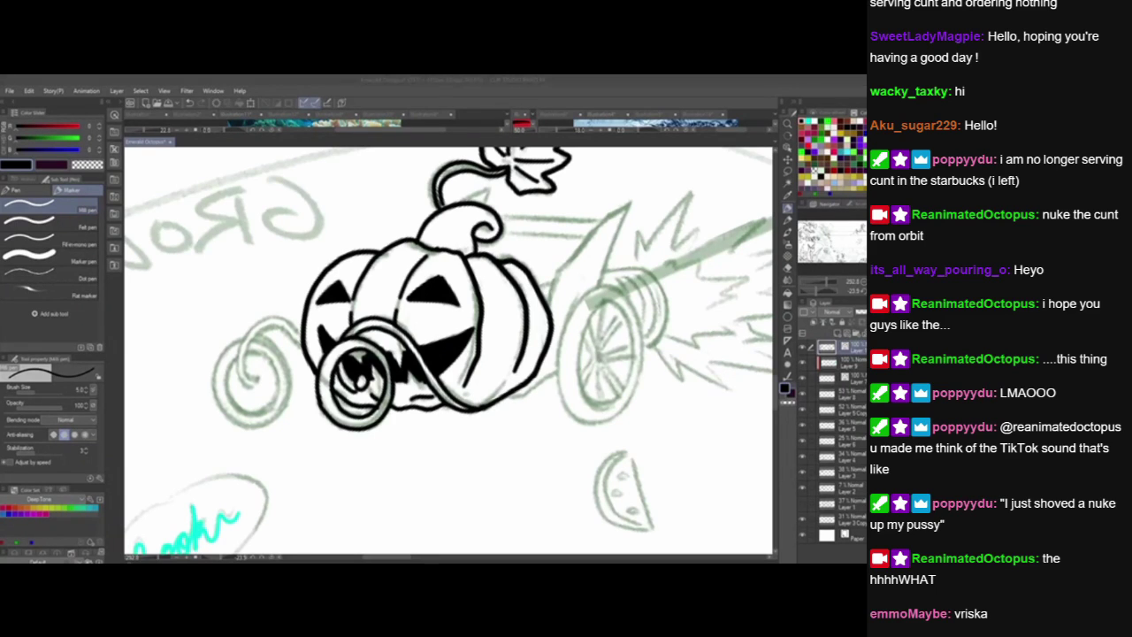
left_click(380, 300)
key("ctrl+z")
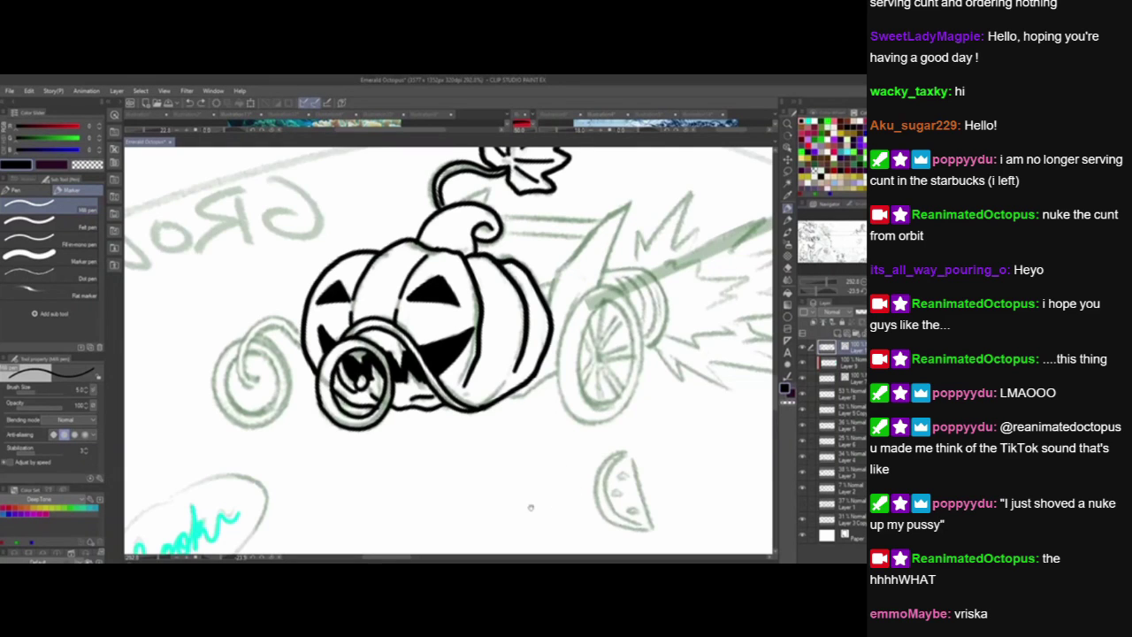
Ink the far front wheel's curling double-line support from the hub to the pumpkin, plus the wheel's inner circle.
left_click_drag(497, 507, 574, 462)
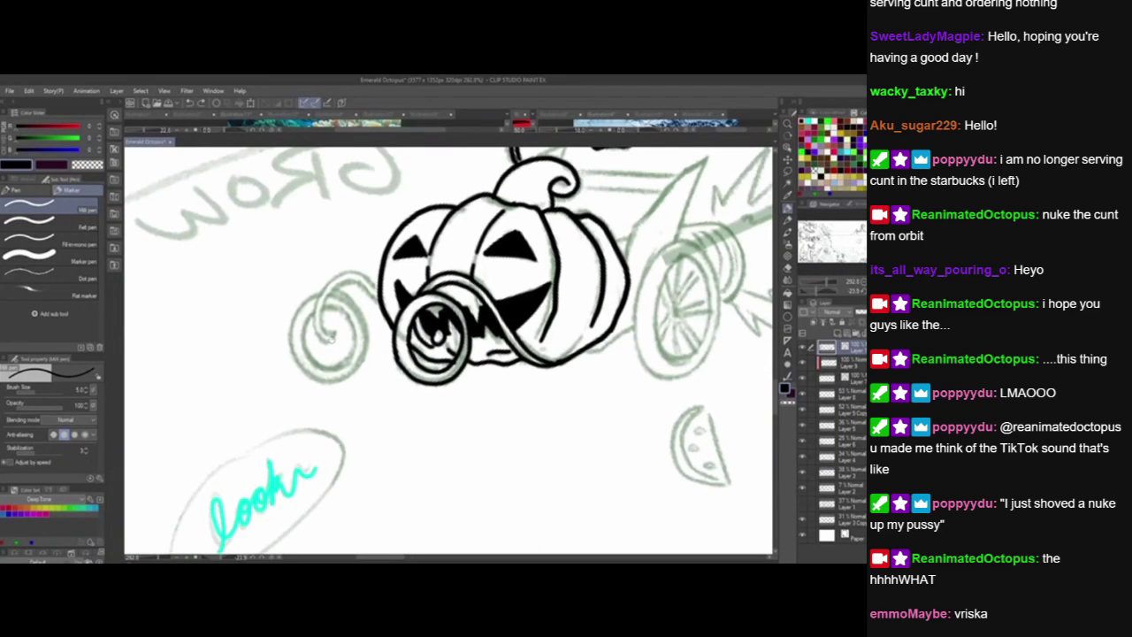
mouse_move(332, 339)
left_mouse_down()
mouse_move(358, 271)
mouse_move(384, 293)
left_mouse_up()
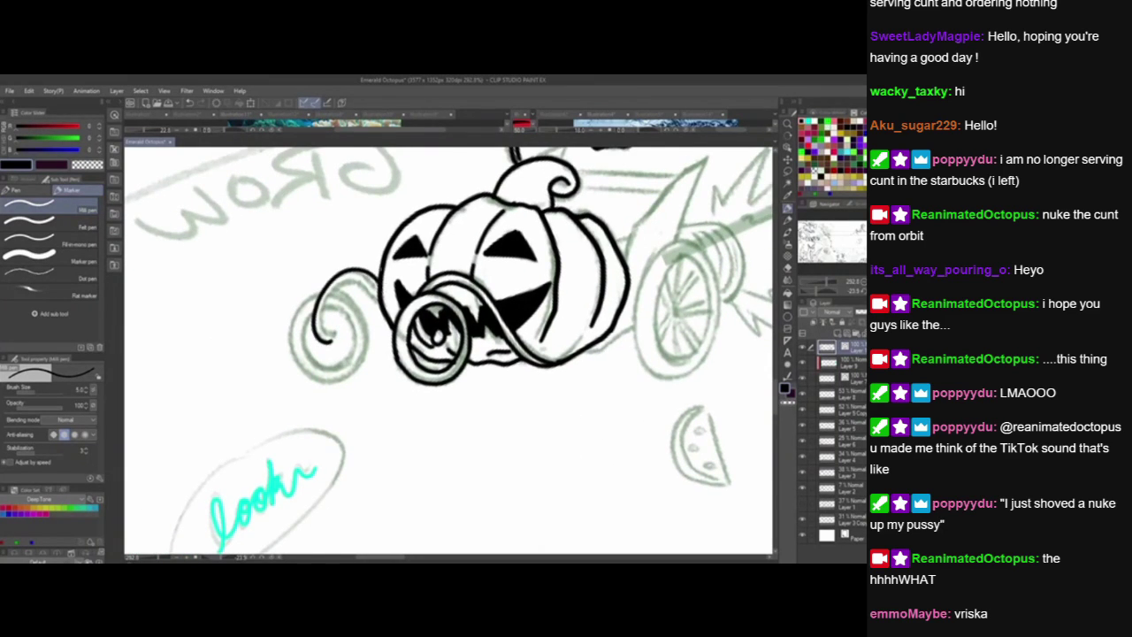
mouse_move(334, 329)
left_mouse_down()
mouse_move(319, 336)
mouse_move(381, 296)
left_mouse_up()
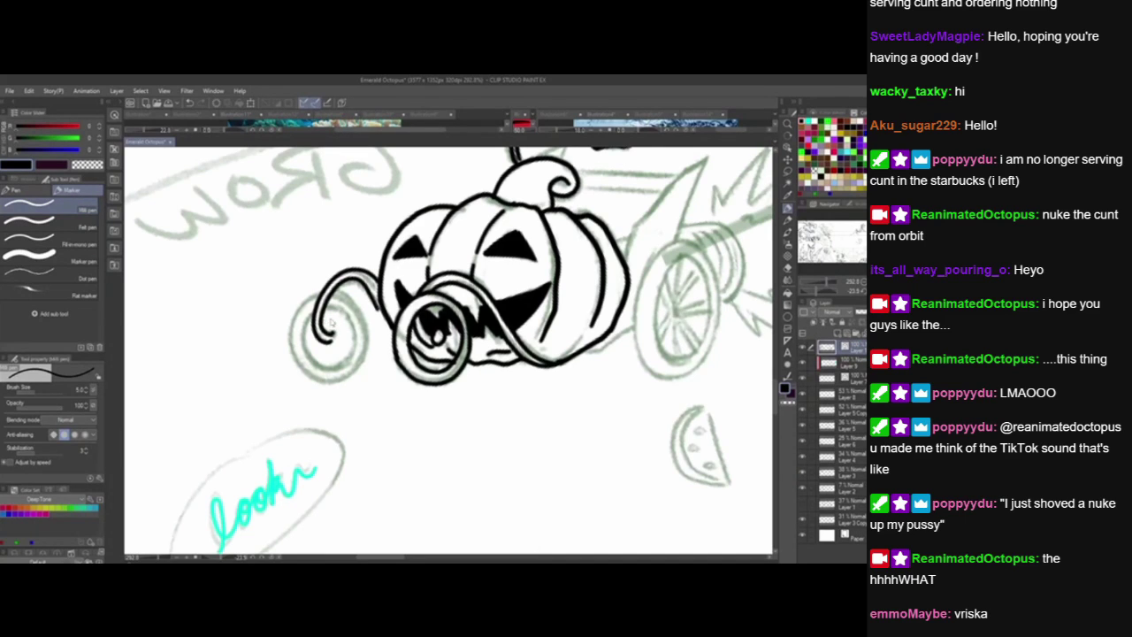
key("ctrl+z")
mouse_move(333, 331)
left_mouse_down()
mouse_move(324, 333)
mouse_move(380, 306)
mouse_move(319, 329)
mouse_move(370, 285)
mouse_move(380, 298)
left_mouse_up()
key("ctrl+z")
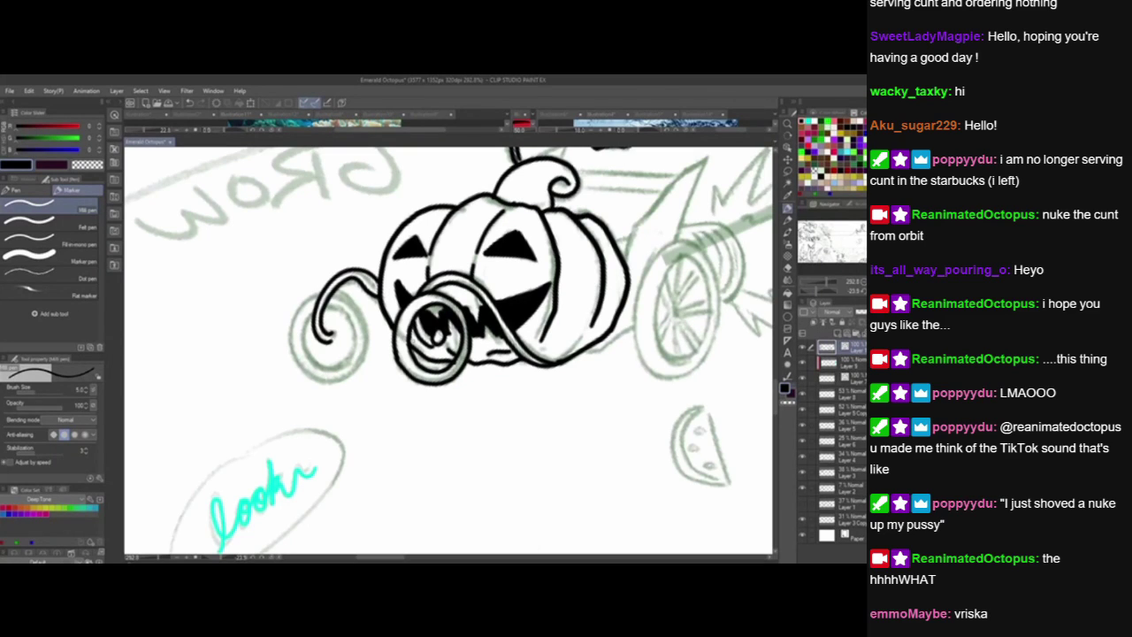
key("ctrl+z")
mouse_move(335, 332)
left_mouse_down()
mouse_move(349, 281)
mouse_move(377, 281)
left_mouse_up()
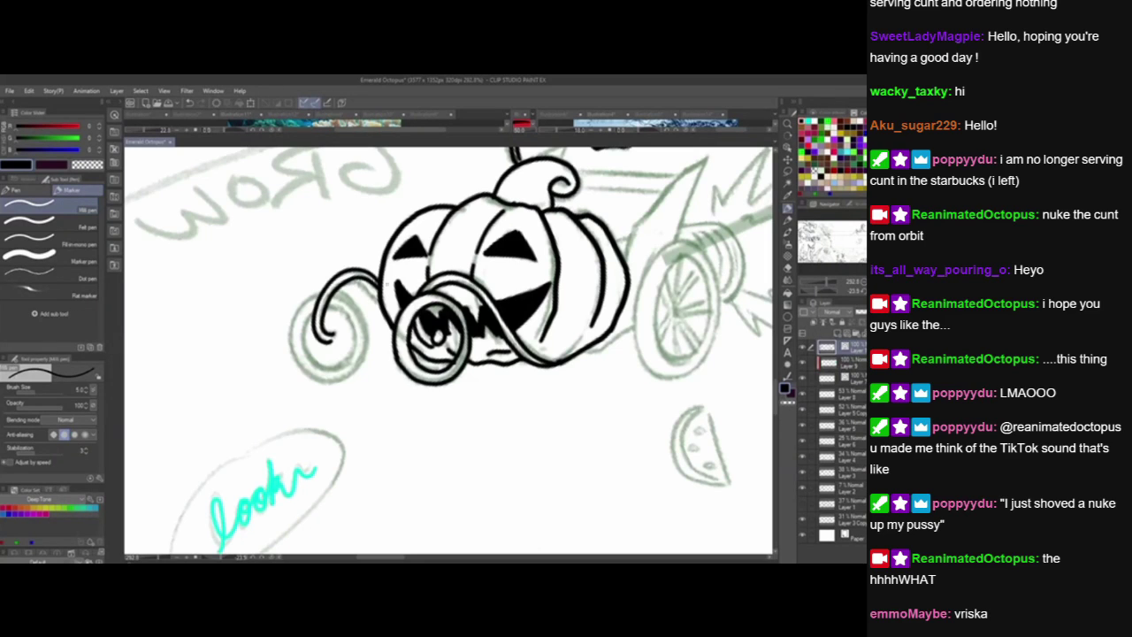
mouse_move(315, 306)
left_mouse_down()
mouse_move(312, 362)
mouse_move(357, 323)
mouse_move(343, 306)
mouse_move(333, 331)
left_mouse_up()
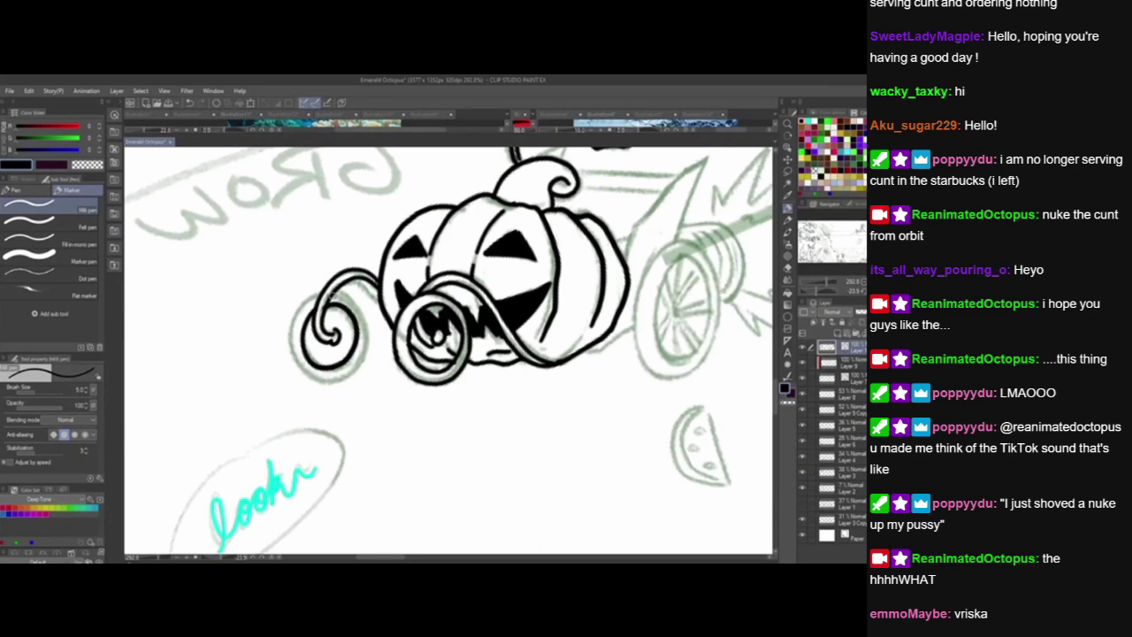
Ink the outer rim of the pumpkin carriage's far front wheel.
mouse_move(324, 294)
left_mouse_down()
mouse_move(304, 302)
mouse_move(364, 315)
mouse_move(324, 294)
mouse_move(334, 386)
mouse_move(327, 293)
mouse_move(302, 304)
mouse_move(362, 310)
mouse_move(325, 292)
mouse_move(291, 334)
mouse_move(295, 365)
mouse_move(366, 347)
mouse_move(328, 292)
left_mouse_up()
key("ctrl+z")
key("ctrl+z")
key("ctrl+z")
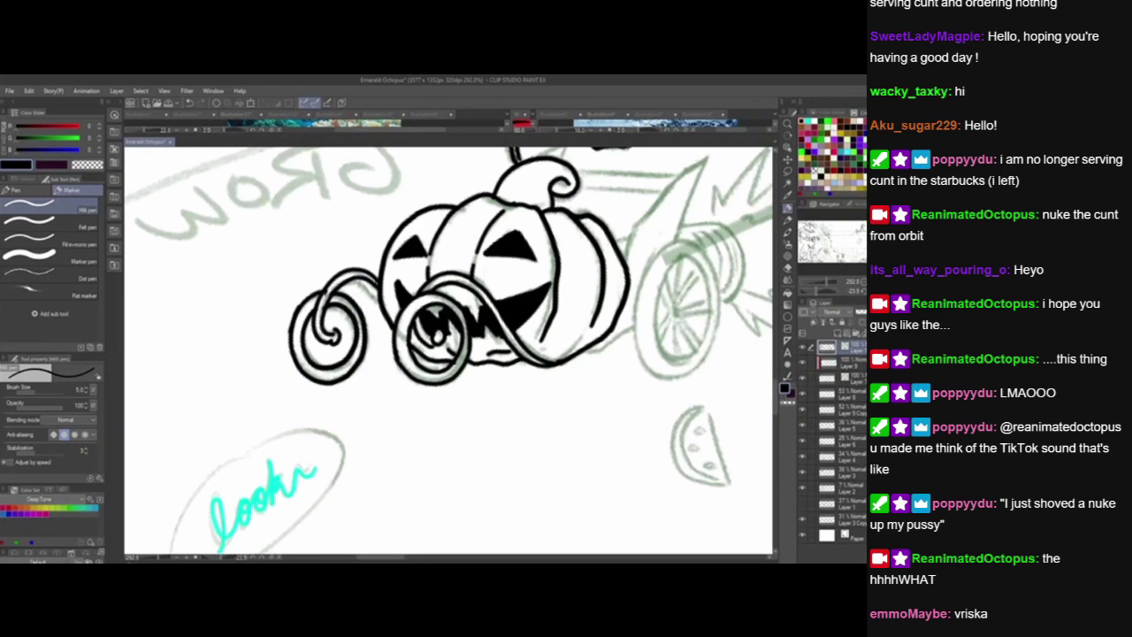
Ink the rear wheel's inner and outer oval rims over the green sketch.
mouse_move(596, 482)
left_mouse_down()
mouse_move(397, 495)
mouse_move(379, 513)
left_mouse_up()
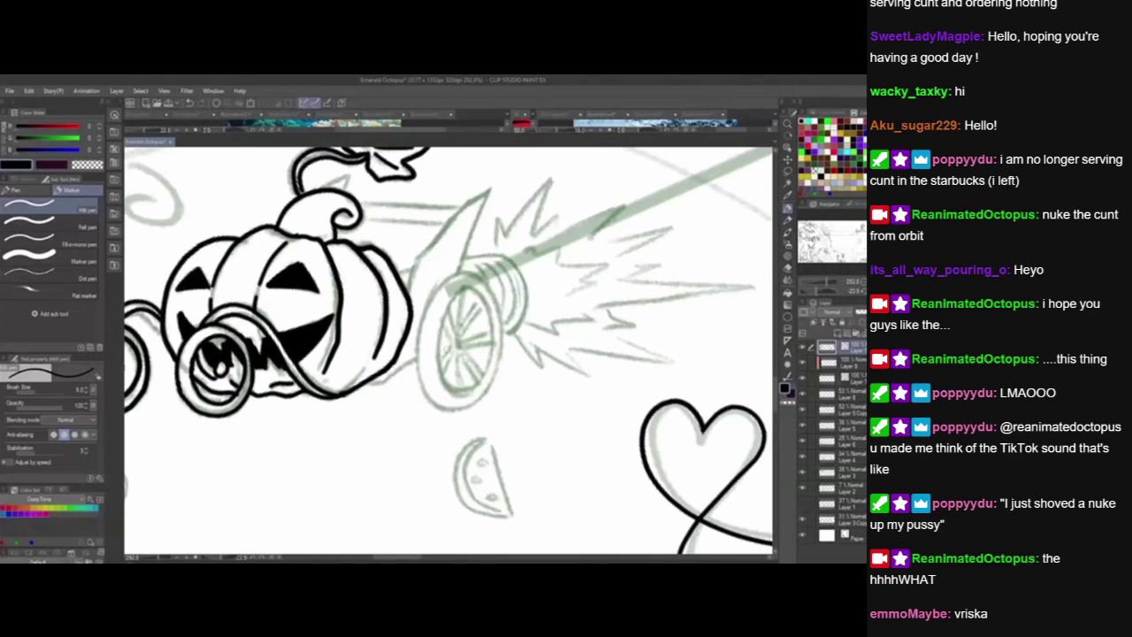
mouse_move(469, 287)
left_mouse_down()
mouse_move(448, 304)
mouse_move(439, 350)
mouse_move(445, 384)
mouse_move(466, 394)
mouse_move(487, 371)
mouse_move(495, 334)
mouse_move(458, 289)
left_mouse_up()
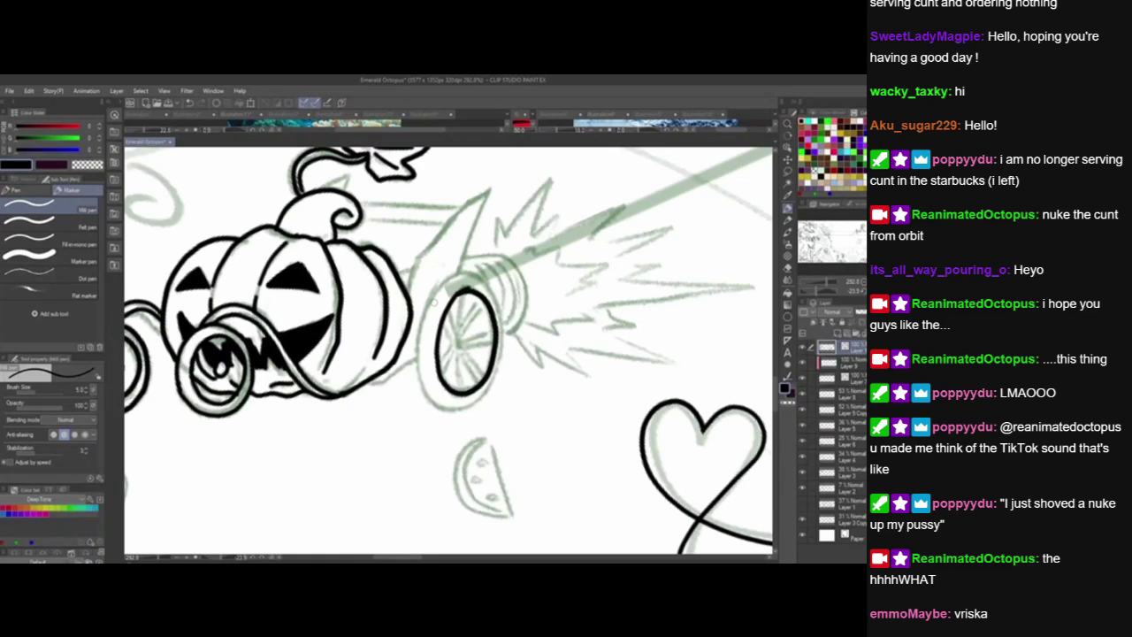
left_click_drag(456, 462, 443, 463)
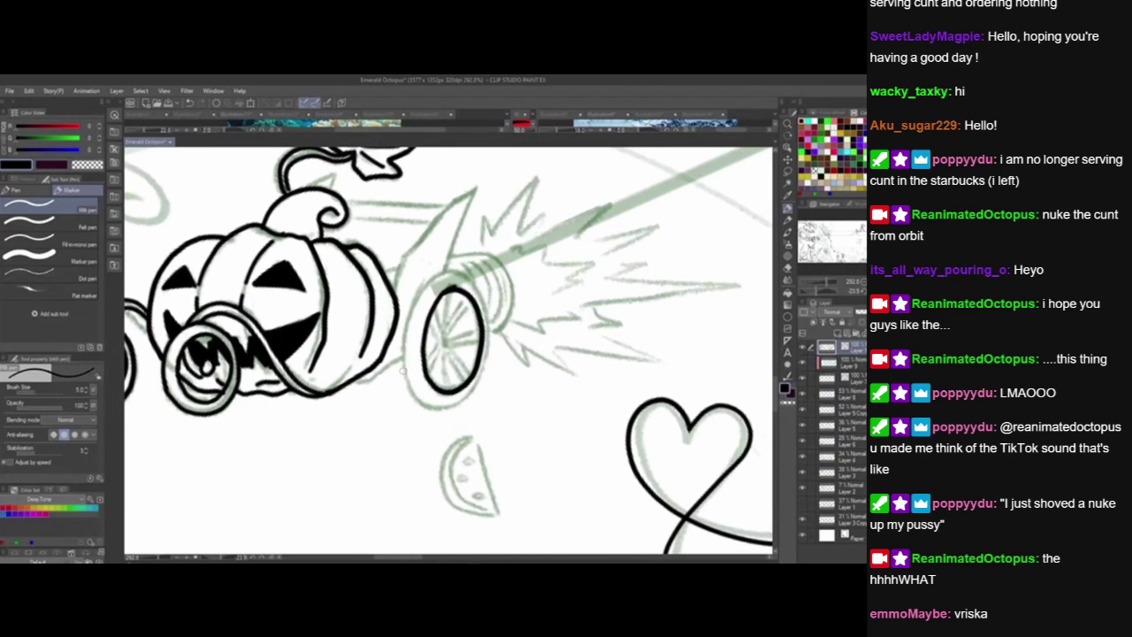
mouse_move(420, 402)
left_mouse_down()
mouse_move(423, 292)
mouse_move(458, 274)
mouse_move(485, 311)
left_mouse_up()
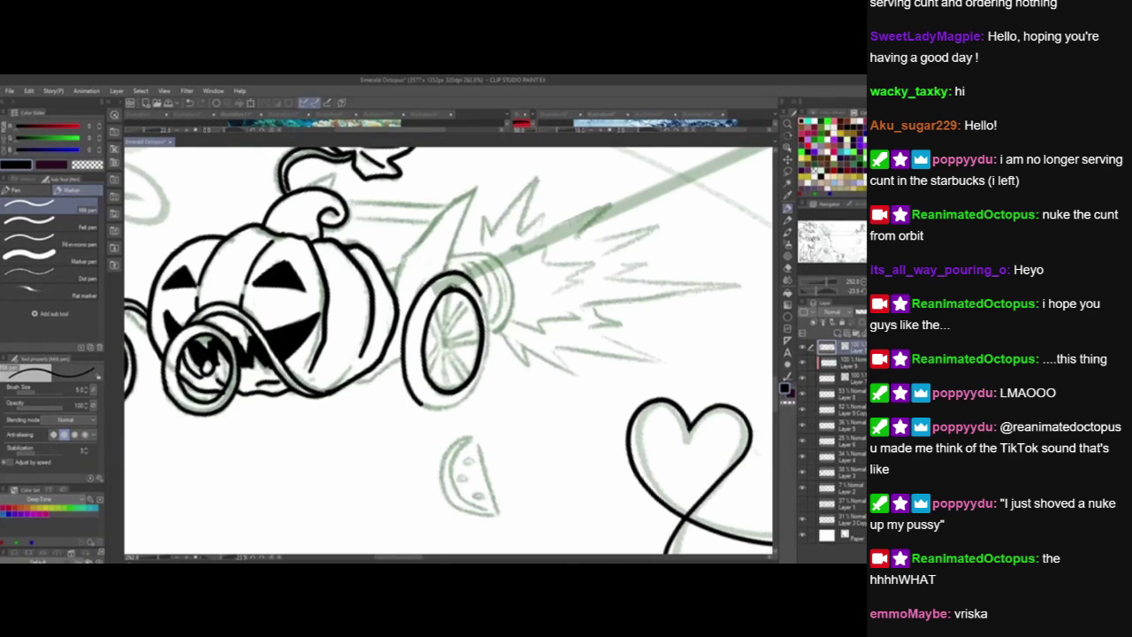
key("ctrl+z")
left_click_drag(429, 319, 456, 289)
mouse_move(415, 400)
left_mouse_down()
mouse_move(458, 405)
mouse_move(479, 386)
left_mouse_up()
key("ctrl+z")
left_click_drag(485, 501, 451, 506)
key("ctrl+z")
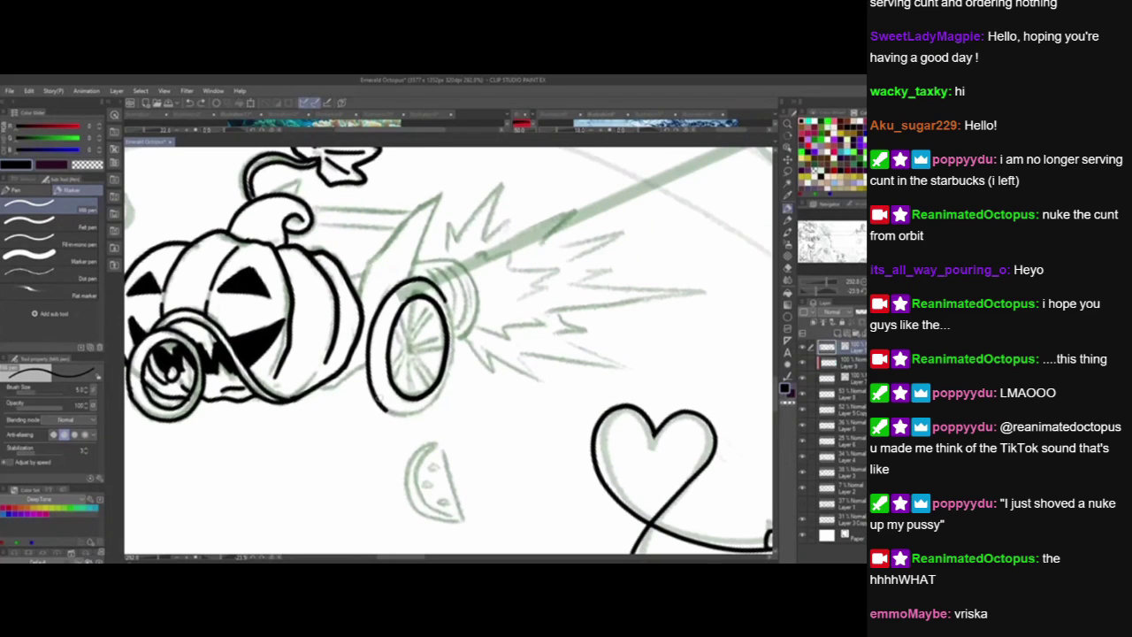
left_click_drag(376, 398, 437, 399)
key("ctrl+z")
mouse_move(446, 304)
left_mouse_down()
mouse_move(445, 384)
mouse_move(428, 406)
mouse_move(455, 359)
mouse_move(452, 310)
mouse_move(454, 361)
mouse_move(435, 402)
mouse_move(450, 304)
left_mouse_up()
key("ctrl+z")
key("ctrl+z")
key("ctrl+z")
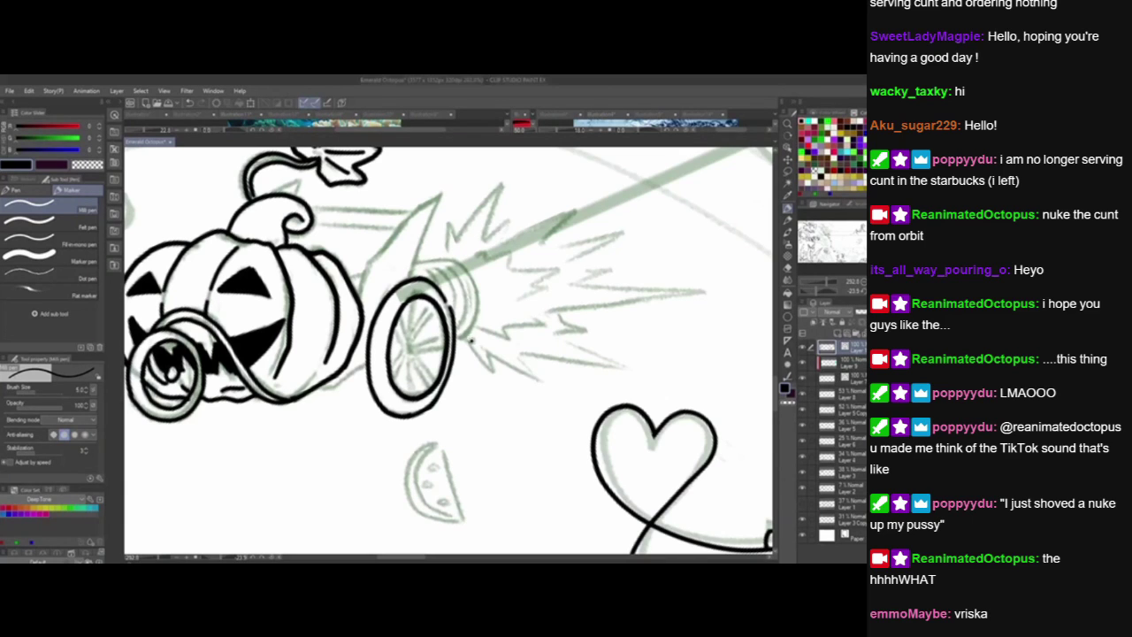
Ink the rear wheel's small round hub and the narrow spokes radiating from it to the inner rim.
left_click_drag(458, 424, 478, 425)
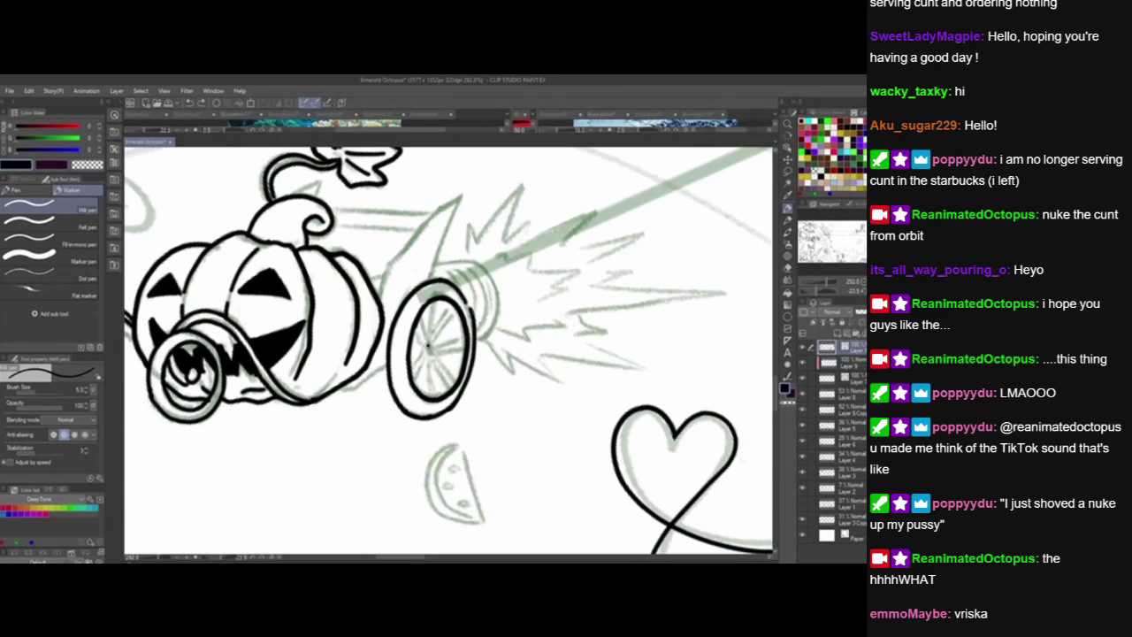
mouse_move(428, 346)
left_mouse_down()
mouse_move(432, 357)
mouse_move(429, 305)
left_mouse_up()
key("ctrl+z")
left_click_drag(430, 349, 438, 297)
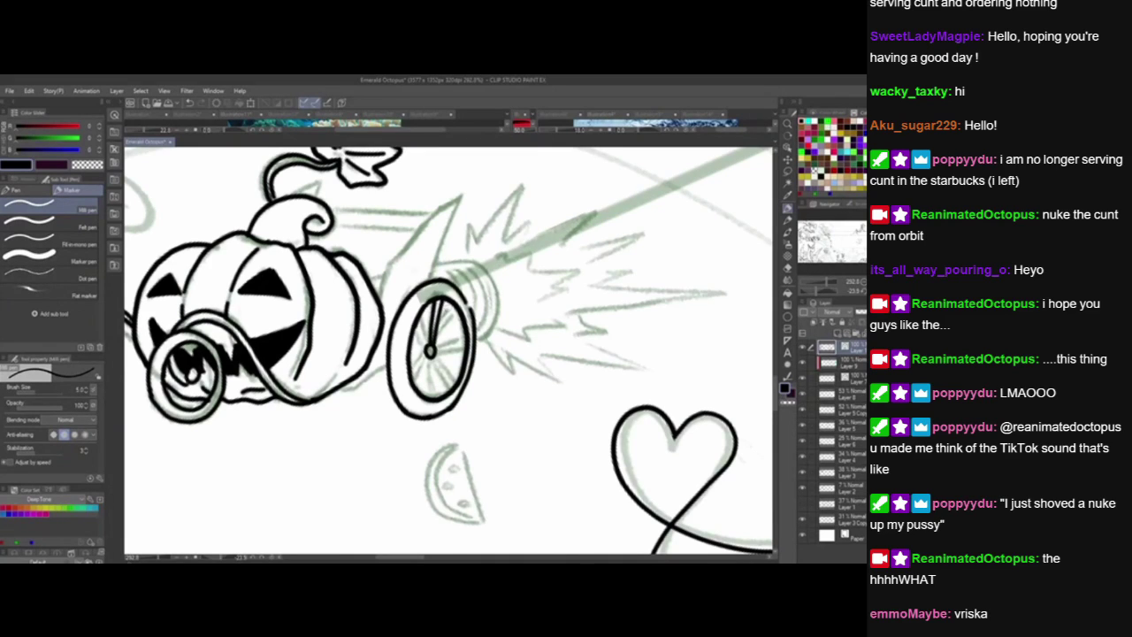
left_click_drag(432, 345, 453, 305)
left_click_drag(433, 345, 459, 306)
left_click_drag(428, 348, 418, 307)
mouse_move(428, 347)
left_mouse_down()
mouse_move(413, 383)
mouse_move(436, 399)
left_mouse_up()
key("ctrl+z")
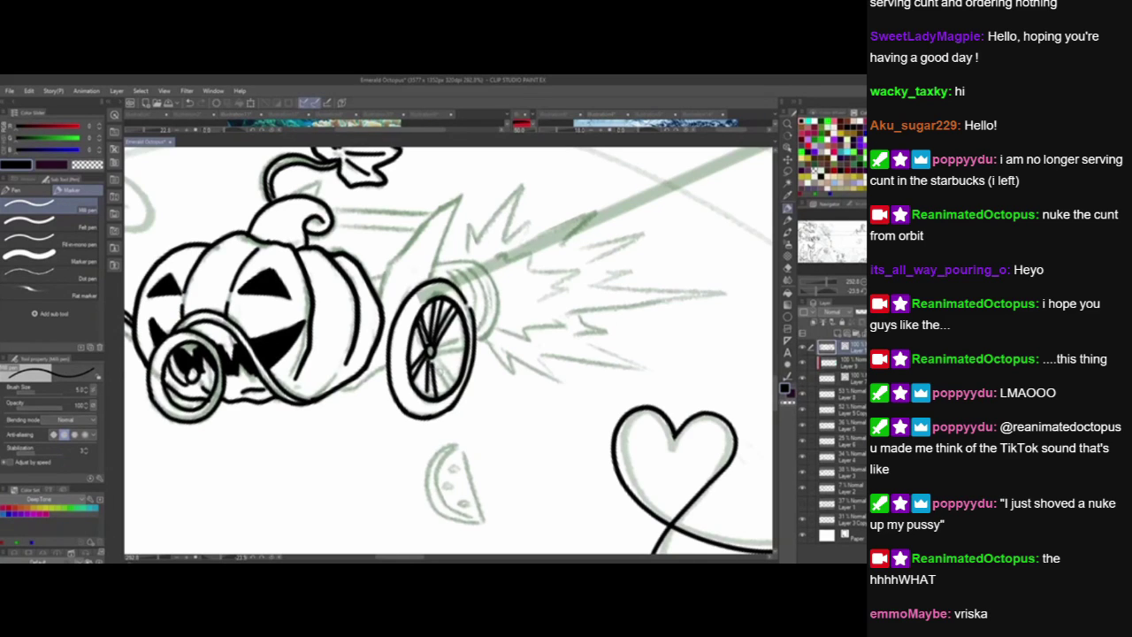
mouse_move(434, 360)
left_mouse_down()
mouse_move(453, 387)
mouse_move(467, 331)
mouse_move(466, 345)
left_mouse_up()
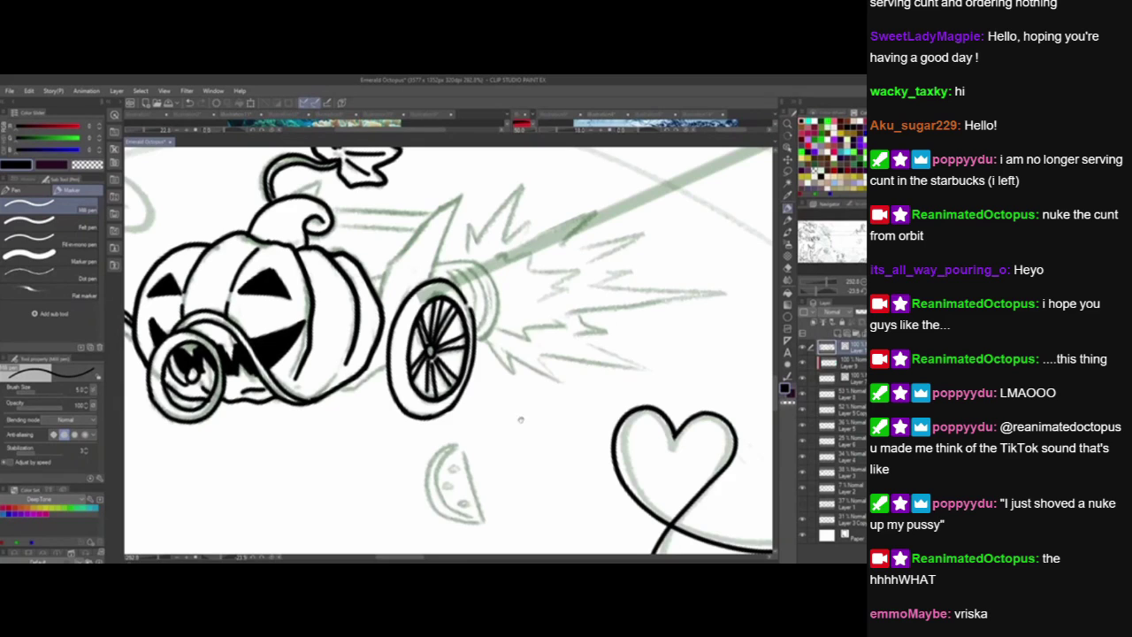
left_click_drag(527, 459, 532, 476)
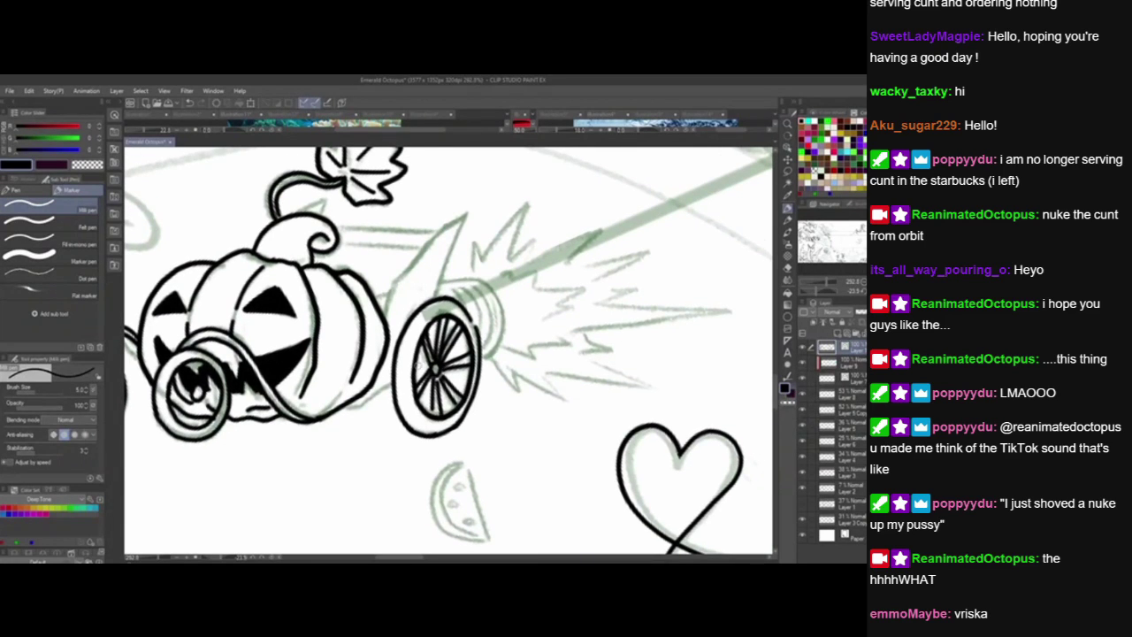
left_click_drag(417, 365, 432, 365)
Ink the tall pointed fin above the rear wheel and the body edge linking the pumpkin's underside to that wheel.
left_click_drag(538, 502, 557, 530)
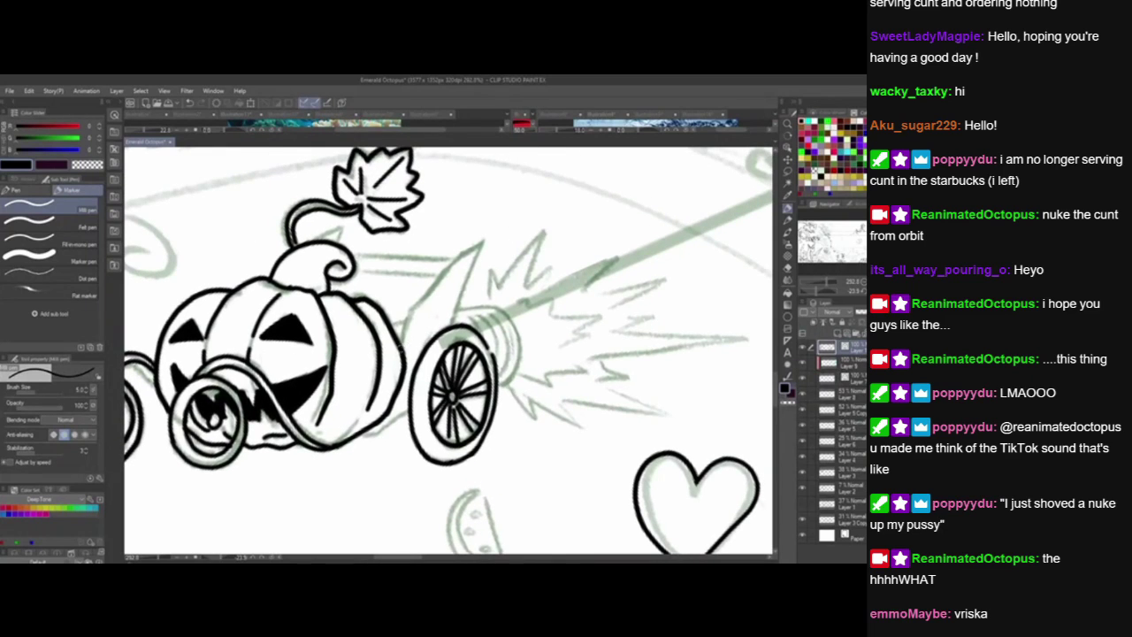
left_click_drag(402, 346, 419, 285)
mouse_move(403, 315)
left_mouse_down()
mouse_move(483, 227)
mouse_move(527, 209)
left_mouse_up()
left_click_drag(444, 256, 469, 242)
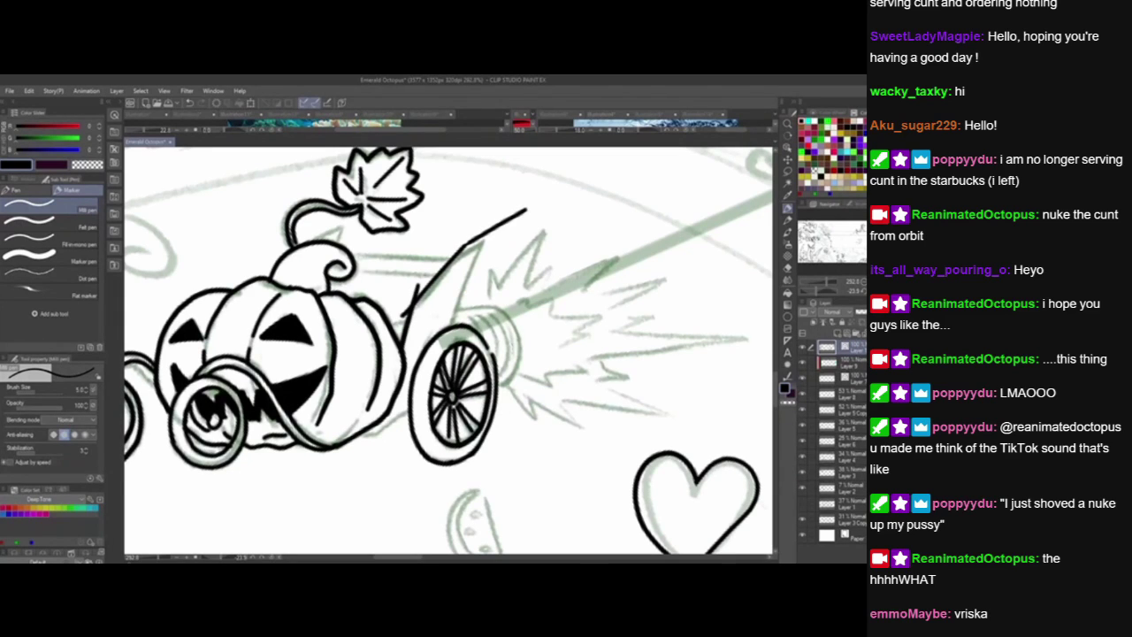
left_click_drag(402, 315, 415, 302)
left_click_drag(361, 437, 419, 403)
key("ctrl+z")
mouse_move(354, 438)
left_mouse_down()
mouse_move(417, 404)
mouse_move(407, 478)
left_mouse_up()
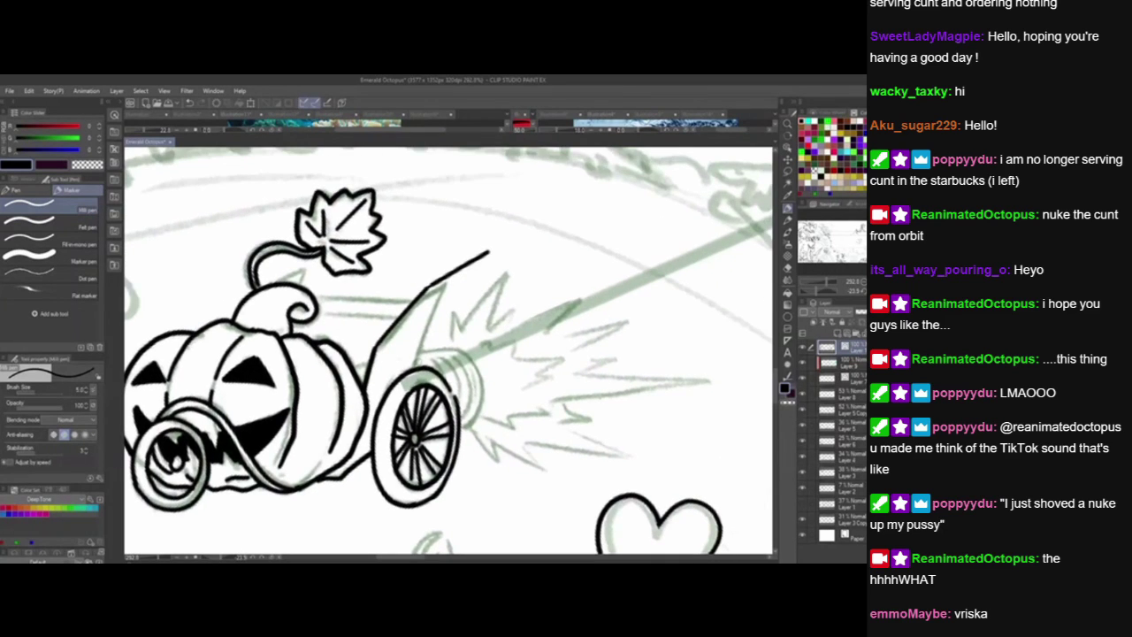
mouse_move(416, 370)
left_mouse_down()
mouse_move(473, 224)
mouse_move(464, 270)
left_mouse_up()
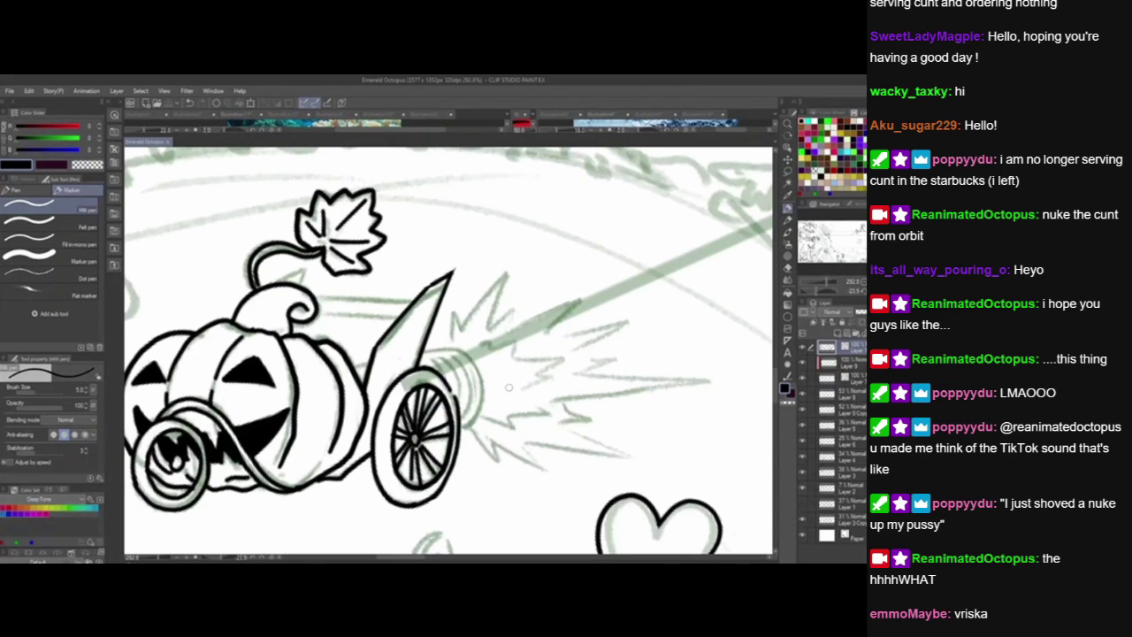
Ink the far fin's tip beside the stalk and the double-line spoiler bar running across to the near fin.
left_click_drag(472, 434, 514, 421)
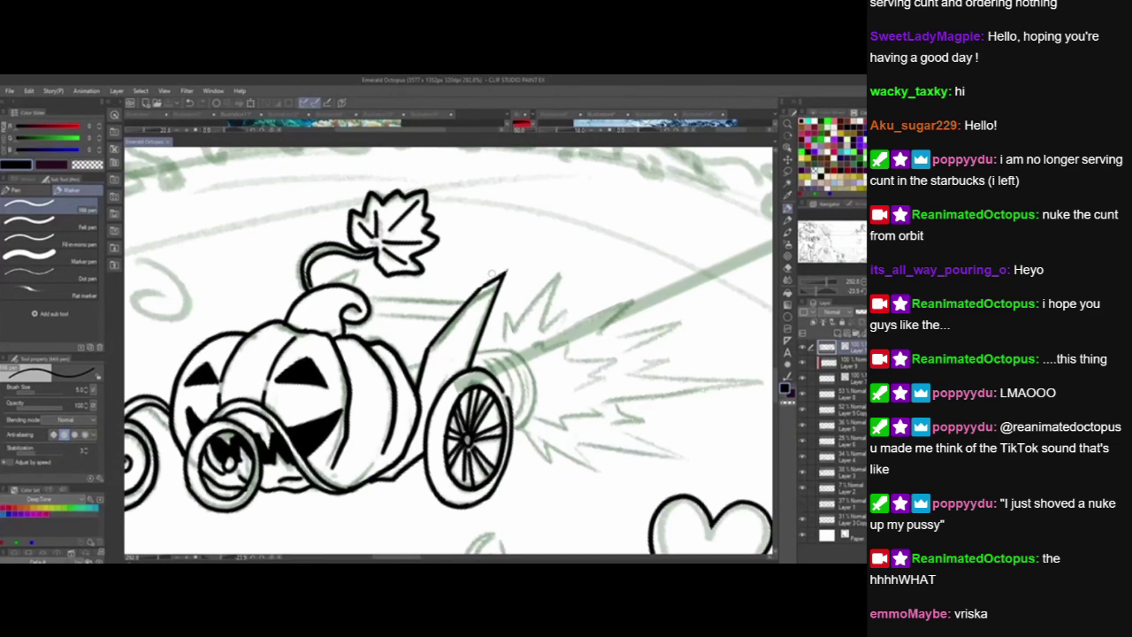
mouse_move(330, 278)
left_mouse_down()
mouse_move(358, 266)
mouse_move(327, 297)
mouse_move(480, 324)
left_mouse_up()
mouse_move(365, 297)
left_mouse_down()
mouse_move(484, 306)
mouse_move(490, 290)
mouse_move(475, 316)
mouse_move(478, 305)
left_mouse_up()
key("ctrl+z")
left_click_drag(471, 461, 398, 425)
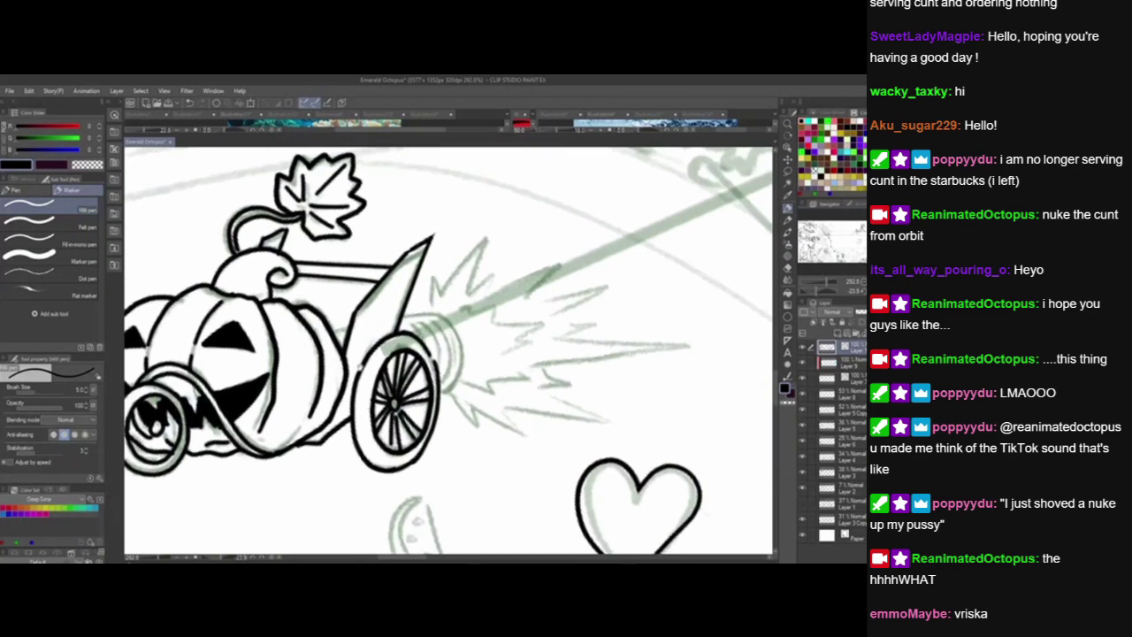
Rotate the canvas and ink the ringed exhaust nozzle behind the rear wheel.
left_click(787, 136)
left_click_drag(575, 303, 399, 132)
left_click(789, 209)
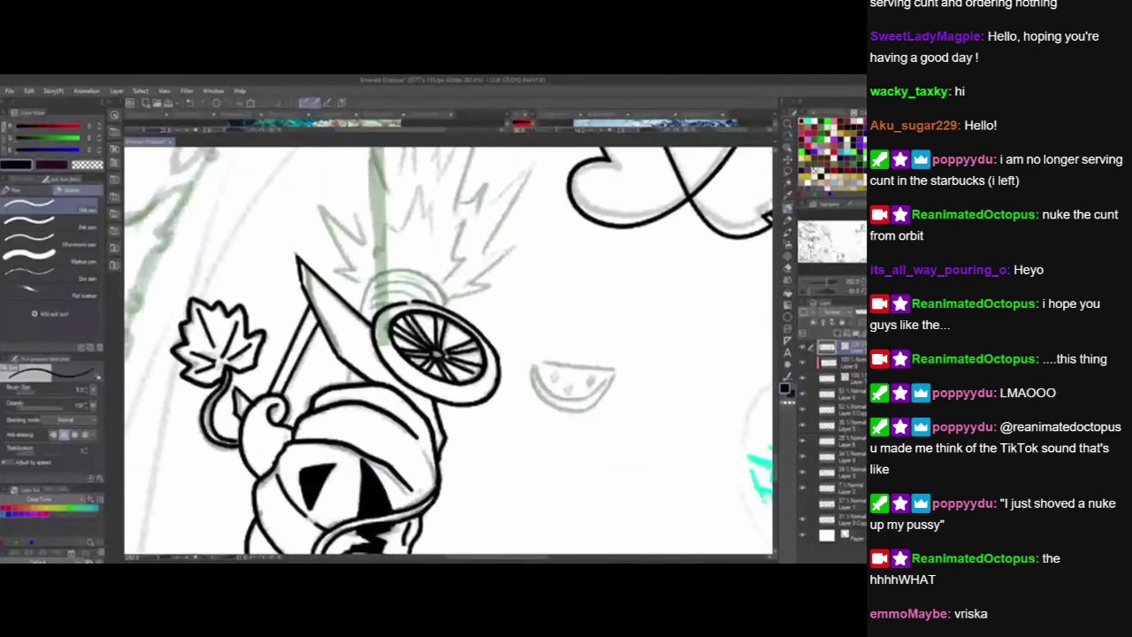
mouse_move(350, 385)
left_mouse_down()
mouse_move(389, 240)
mouse_move(373, 259)
mouse_move(381, 243)
mouse_move(447, 296)
mouse_move(453, 277)
mouse_move(446, 296)
left_mouse_up()
key("ctrl+z")
key("ctrl+z")
key("ctrl+z")
left_click_drag(372, 253, 381, 257)
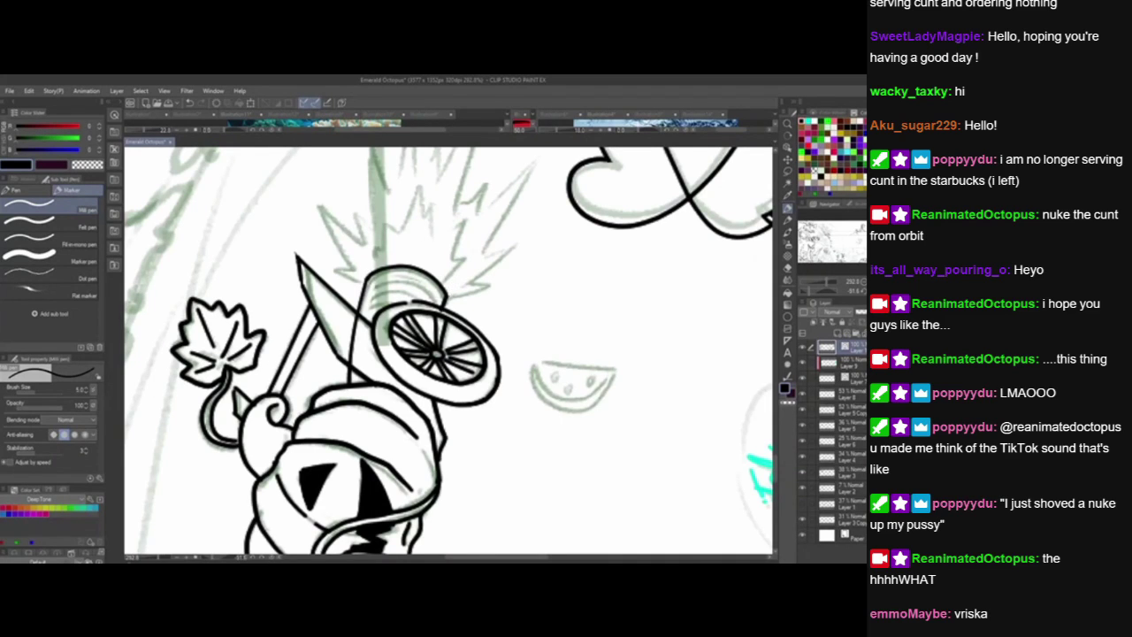
left_click_drag(351, 338, 357, 342)
left_click_drag(364, 294, 442, 296)
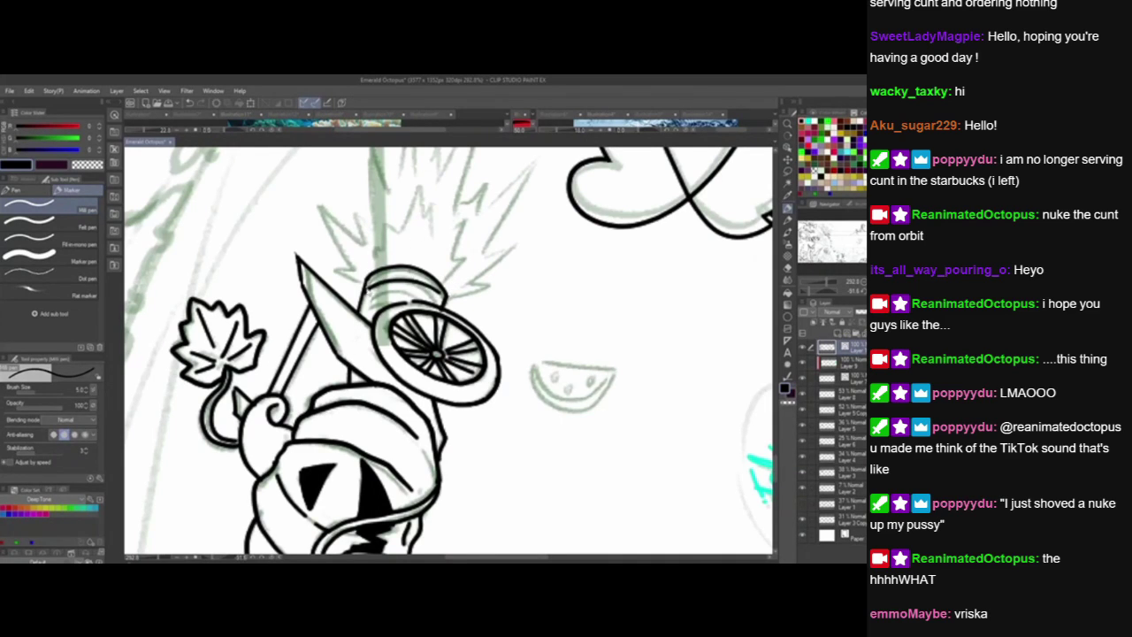
key("ctrl+z")
mouse_move(364, 296)
left_mouse_down()
mouse_move(434, 286)
mouse_move(443, 297)
mouse_move(427, 293)
mouse_move(413, 369)
mouse_move(334, 365)
mouse_move(315, 295)
mouse_move(365, 335)
mouse_move(367, 306)
left_mouse_up()
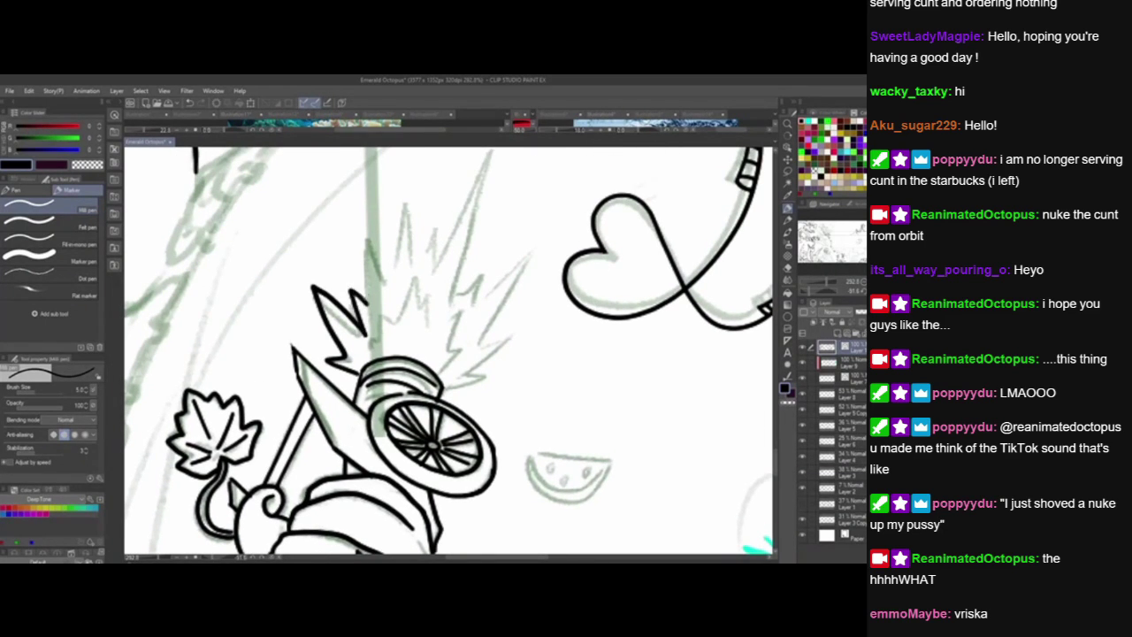
Ink the jagged outer outline of the flame bursting from the exhaust nozzle.
left_click_drag(430, 372, 432, 416)
key("ctrl+z")
mouse_move(367, 379)
left_mouse_down()
mouse_move(357, 338)
mouse_move(372, 263)
mouse_move(400, 319)
mouse_move(410, 246)
mouse_move(421, 320)
mouse_move(411, 244)
mouse_move(437, 322)
mouse_move(487, 210)
mouse_move(447, 354)
mouse_move(476, 350)
mouse_move(500, 329)
mouse_move(476, 388)
mouse_move(506, 379)
mouse_move(460, 422)
mouse_move(464, 438)
mouse_move(465, 421)
mouse_move(487, 436)
mouse_move(467, 417)
left_mouse_up()
key("ctrl+z")
key("ctrl+z")
key("ctrl+z")
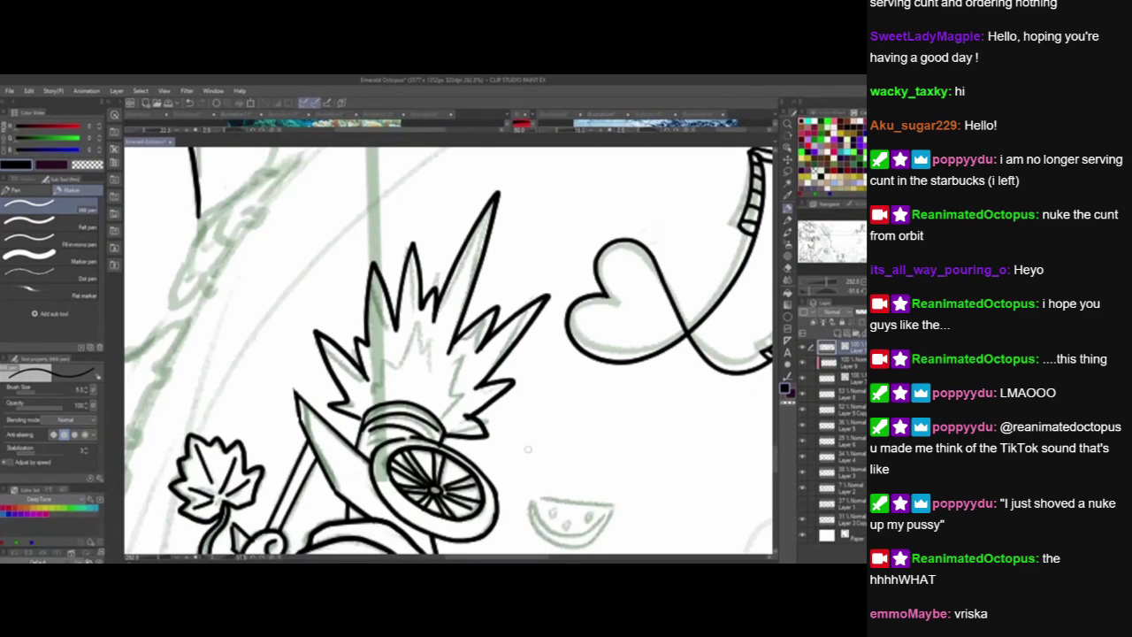
Ink the smaller jagged inner flame inside the exhaust burst.
left_click_drag(377, 396, 433, 357)
key("ctrl+z")
key("ctrl+z")
mouse_move(408, 363)
left_mouse_down()
mouse_move(438, 324)
mouse_move(443, 381)
mouse_move(460, 352)
mouse_move(469, 394)
mouse_move(444, 423)
left_mouse_up()
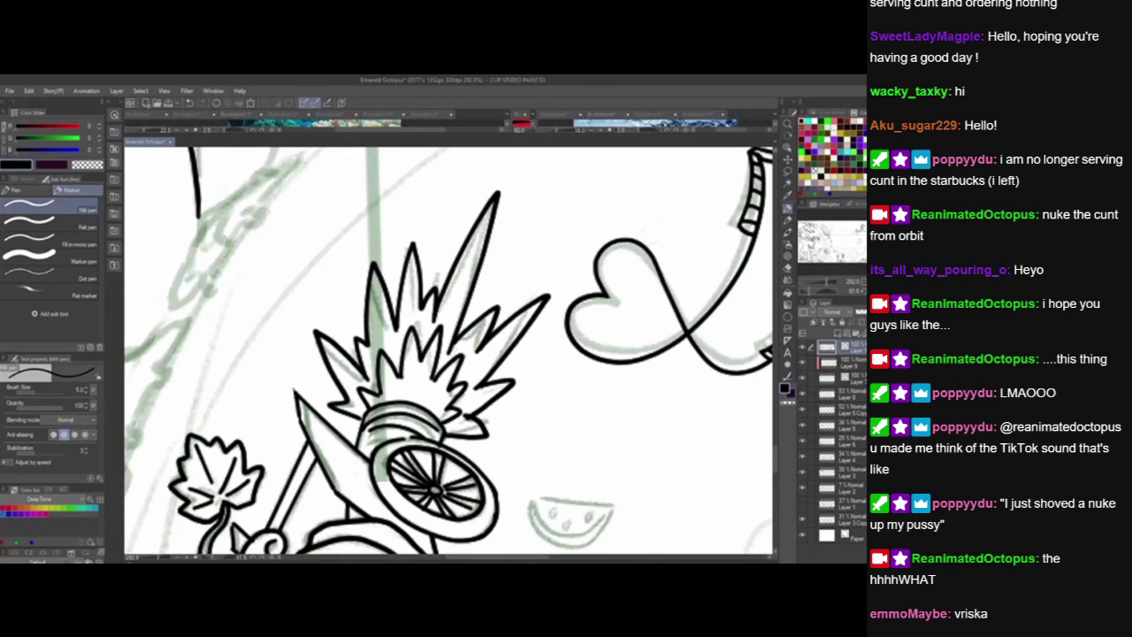
left_click(466, 420)
key("ctrl+z")
Reset the canvas rotation, flip the mirrored view back and save the drawing.
double_click(788, 136)
scroll(573, 336, "down", 3)
mouse_move(572, 336)
left_mouse_down()
mouse_move(598, 345)
mouse_move(588, 333)
left_mouse_up()
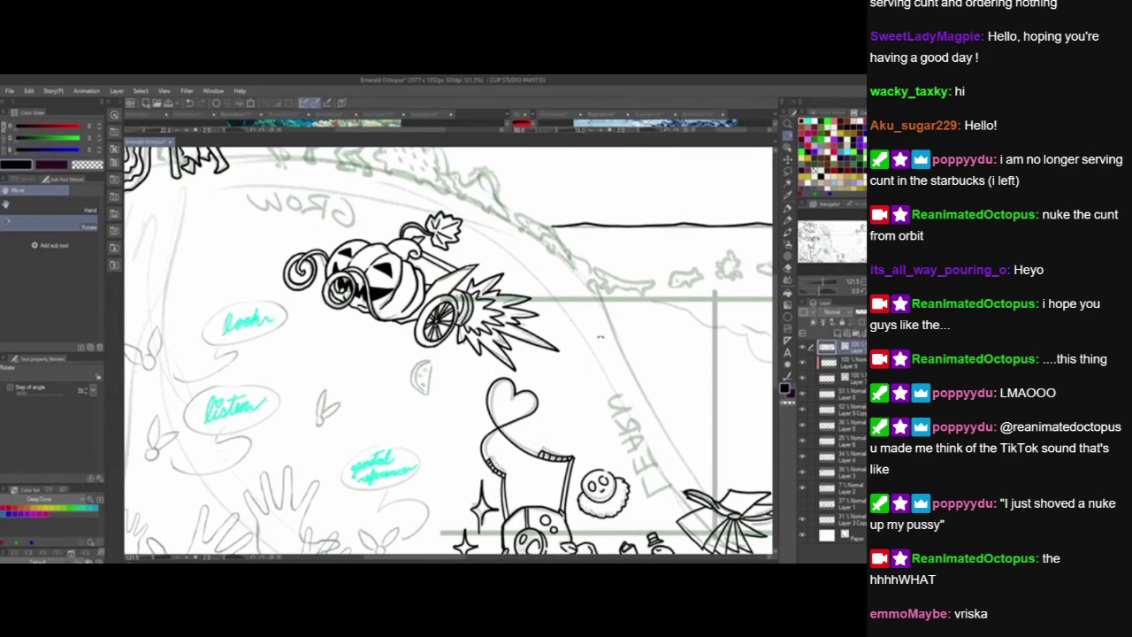
key("h")
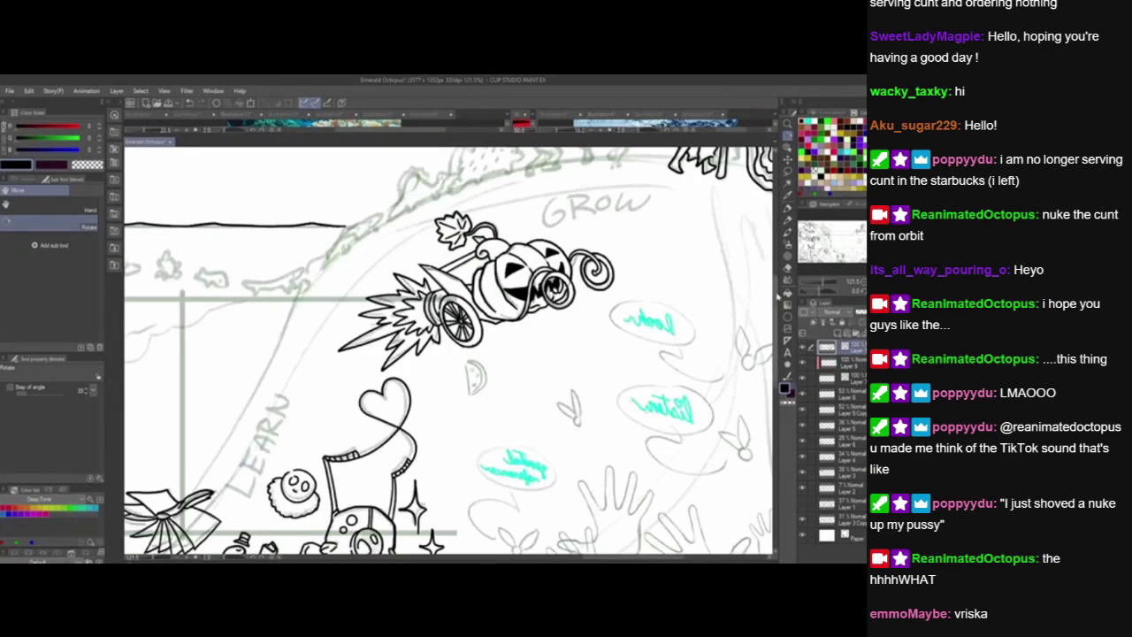
scroll(617, 334, "down", 5)
left_click_drag(617, 334, 741, 326)
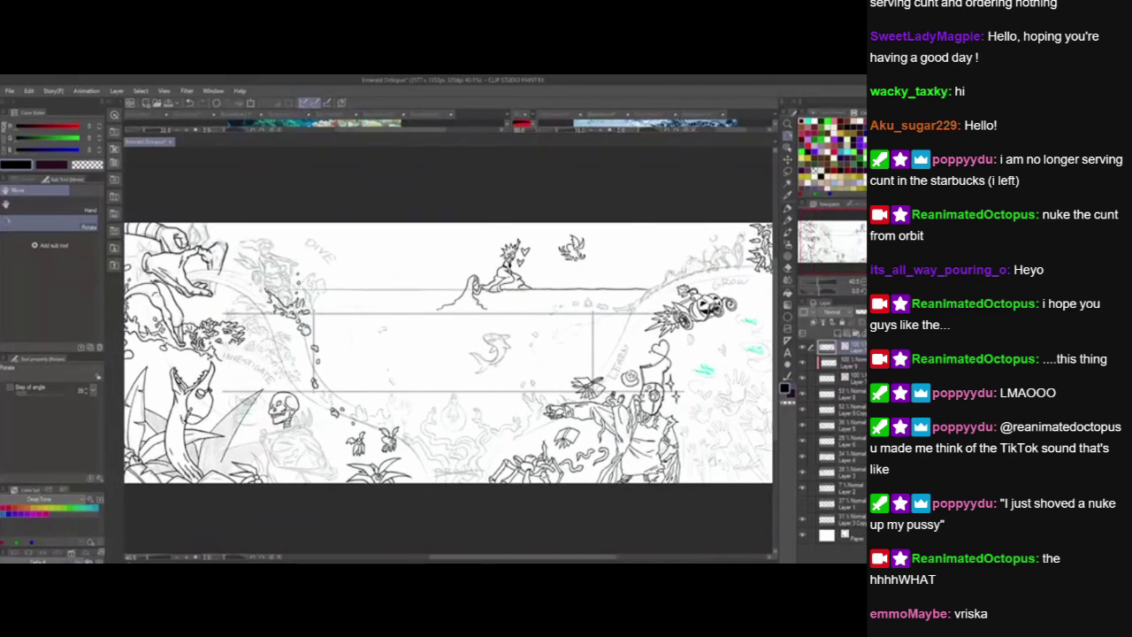
key("ctrl+s")
Ink a long pointed spike with a rounded base on the outer side of the lower hand's wrist cuff.
left_click_drag(304, 325, 402, 324)
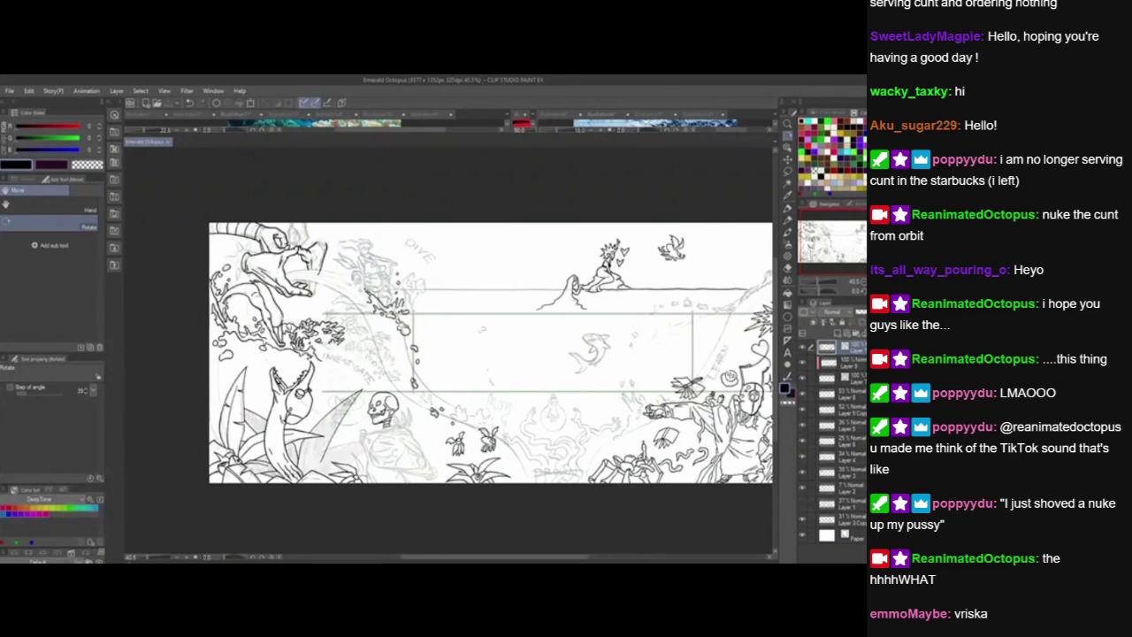
scroll(379, 266, "up", 2)
scroll(460, 381, "left", 2)
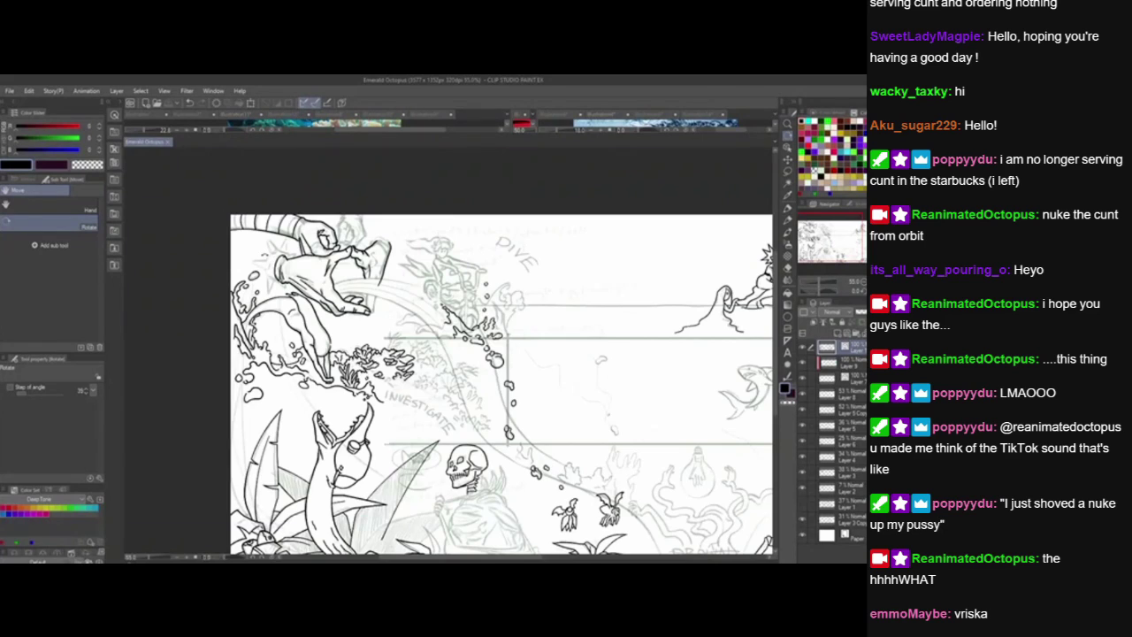
scroll(274, 230, "up", 5)
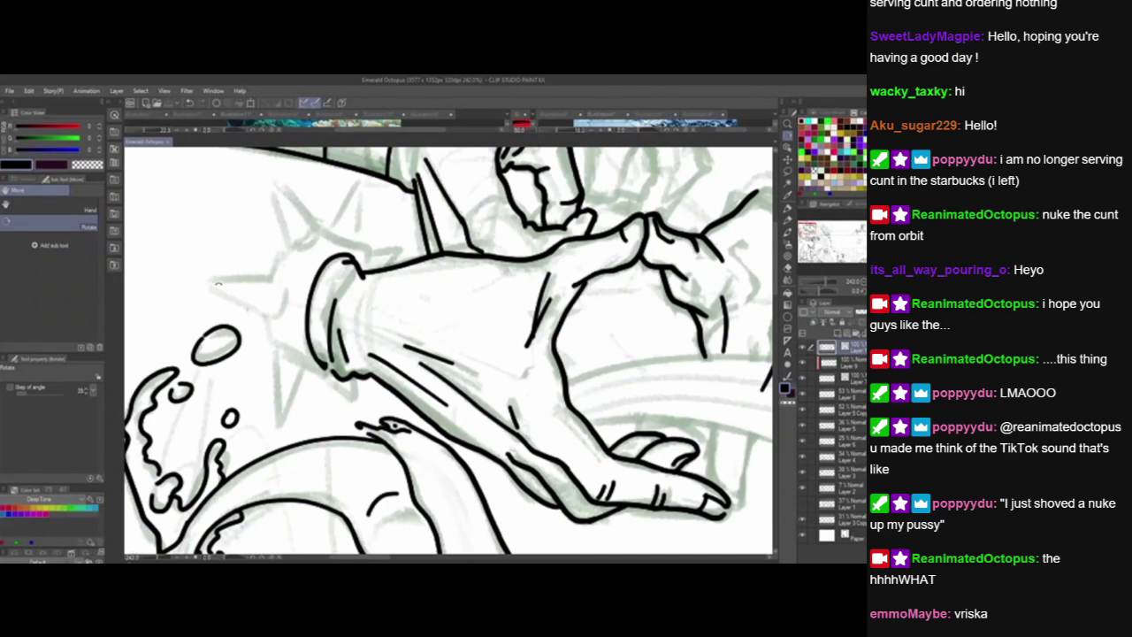
key("p")
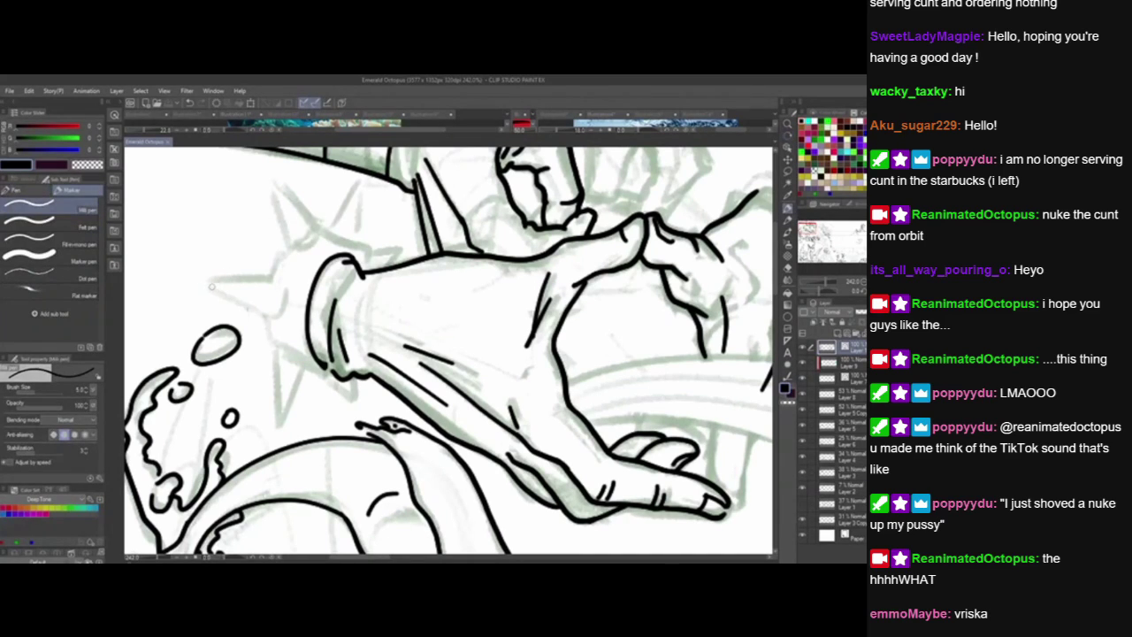
mouse_move(272, 319)
left_mouse_down()
mouse_move(180, 272)
mouse_move(299, 283)
left_mouse_up()
key("ctrl+z")
left_click_drag(181, 278, 297, 276)
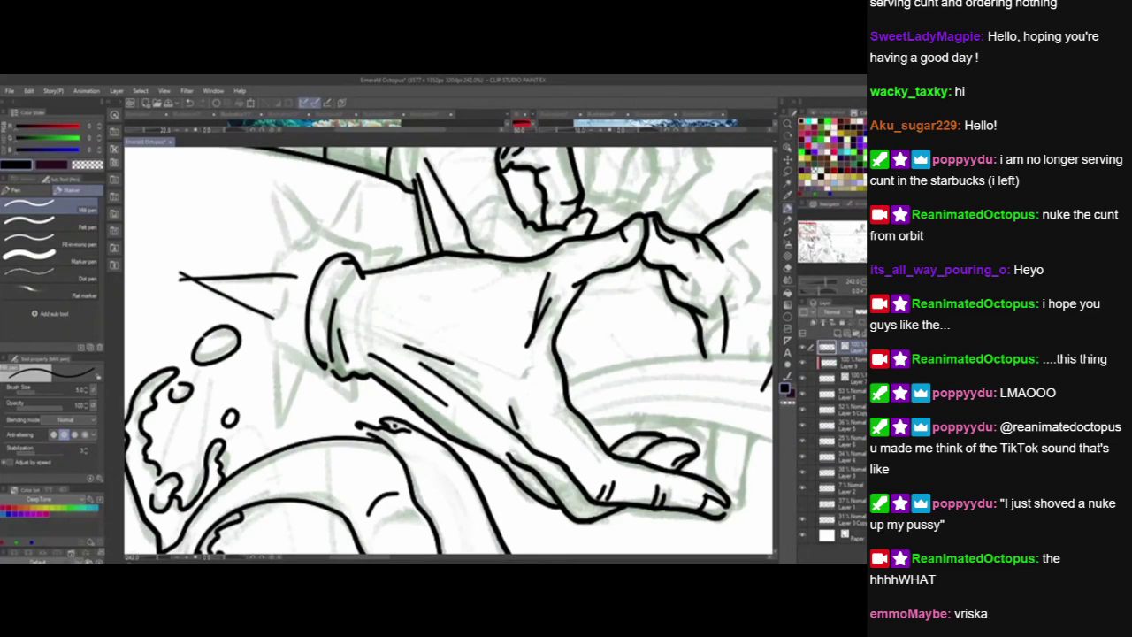
left_click_drag(269, 320, 276, 262)
left_click_drag(182, 277, 184, 283)
left_click_drag(276, 269, 294, 279)
left_click_drag(186, 272, 181, 277)
Ink the curved upper and outer outline of the spiked cuff around the wrist.
mouse_move(292, 327)
left_mouse_down()
mouse_move(320, 362)
mouse_move(368, 254)
mouse_move(381, 255)
mouse_move(402, 316)
left_mouse_up()
left_click_drag(356, 254, 361, 257)
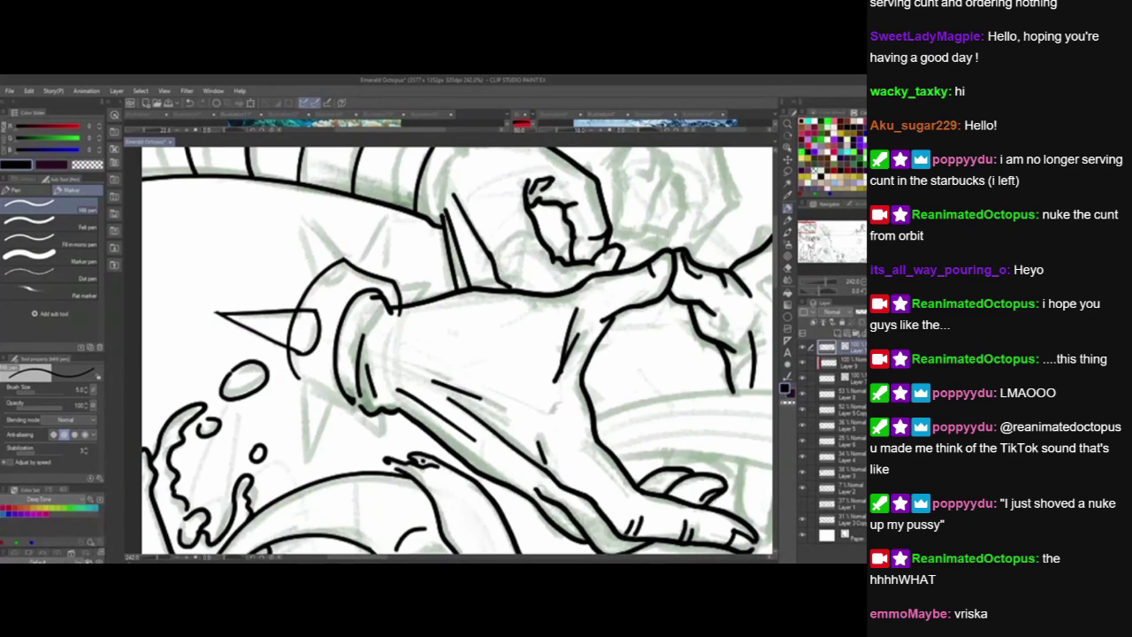
left_click_drag(398, 309, 404, 317)
Ink the cuff's lower edge and the two downward-pointing spikes beneath the wrist.
mouse_move(297, 313)
left_mouse_down()
mouse_move(289, 345)
mouse_move(305, 468)
mouse_move(326, 384)
mouse_move(387, 442)
left_mouse_up()
mouse_move(386, 442)
left_mouse_down()
mouse_move(382, 412)
mouse_move(390, 446)
left_mouse_up()
key("ctrl+z")
key("ctrl+z")
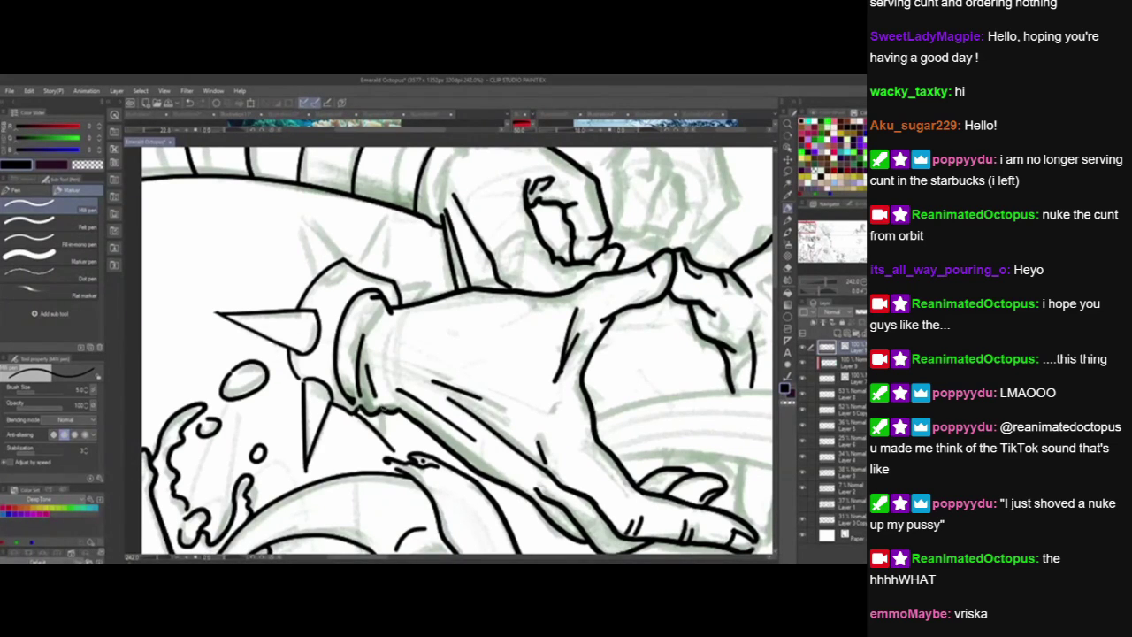
left_click_drag(383, 390, 391, 451)
key("ctrl+z")
key("ctrl+z")
left_click_drag(422, 390, 422, 397)
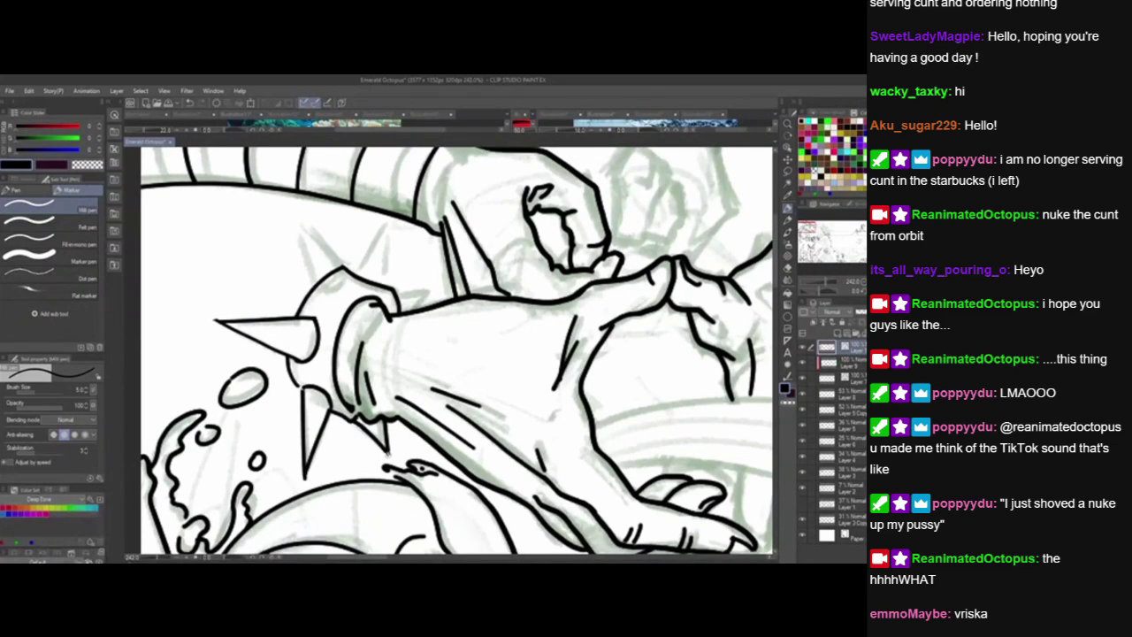
Ink a tall pointed spike on the upper outer side of the lower hand's wrist cuff.
left_click_drag(408, 449, 411, 483)
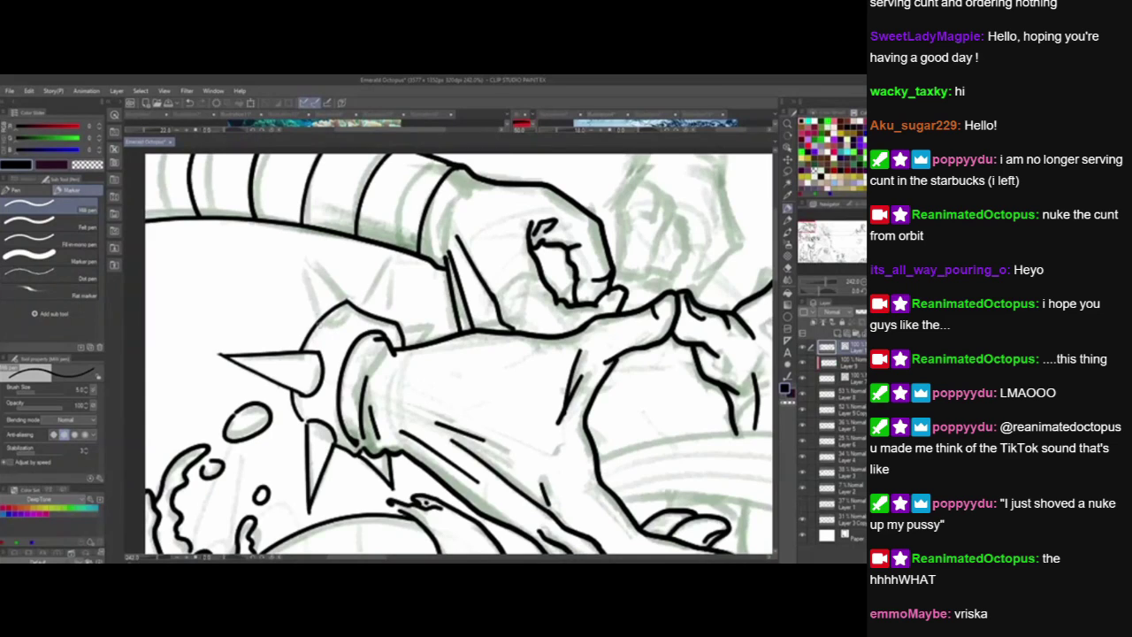
mouse_move(320, 329)
left_mouse_down()
mouse_move(298, 243)
mouse_move(310, 306)
mouse_move(304, 256)
mouse_move(354, 305)
left_mouse_up()
key("ctrl+z")
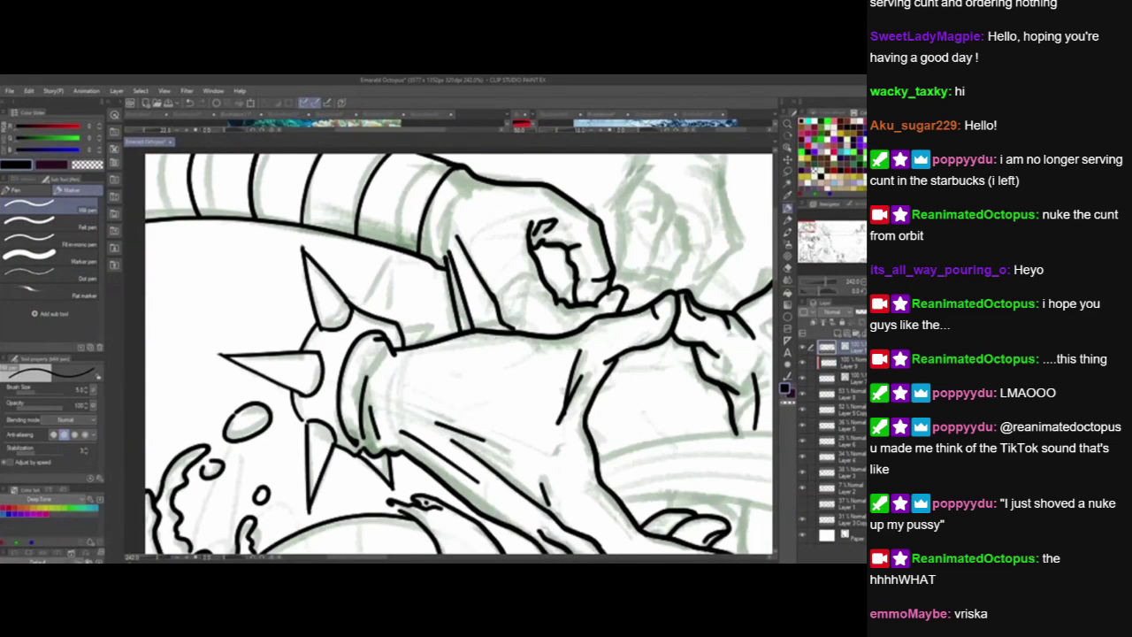
left_click_drag(312, 245, 315, 298)
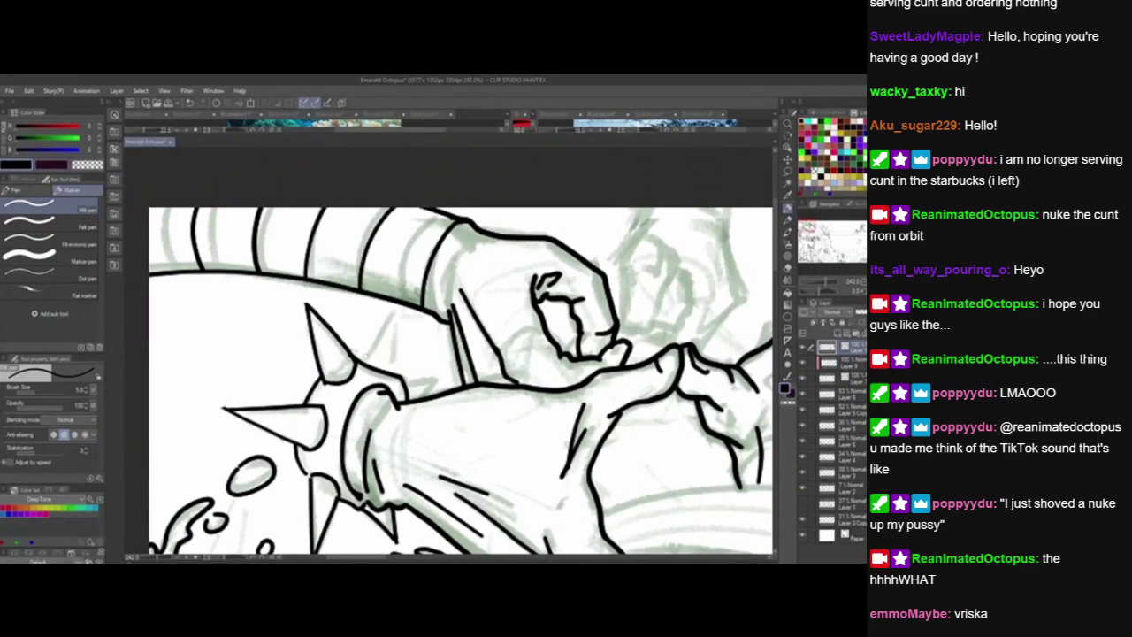
Ink a narrower upright spike and a small low spike along the upper inner part of the same cuff.
mouse_move(364, 364)
left_mouse_down()
mouse_move(395, 311)
mouse_move(394, 348)
mouse_move(396, 310)
left_mouse_up()
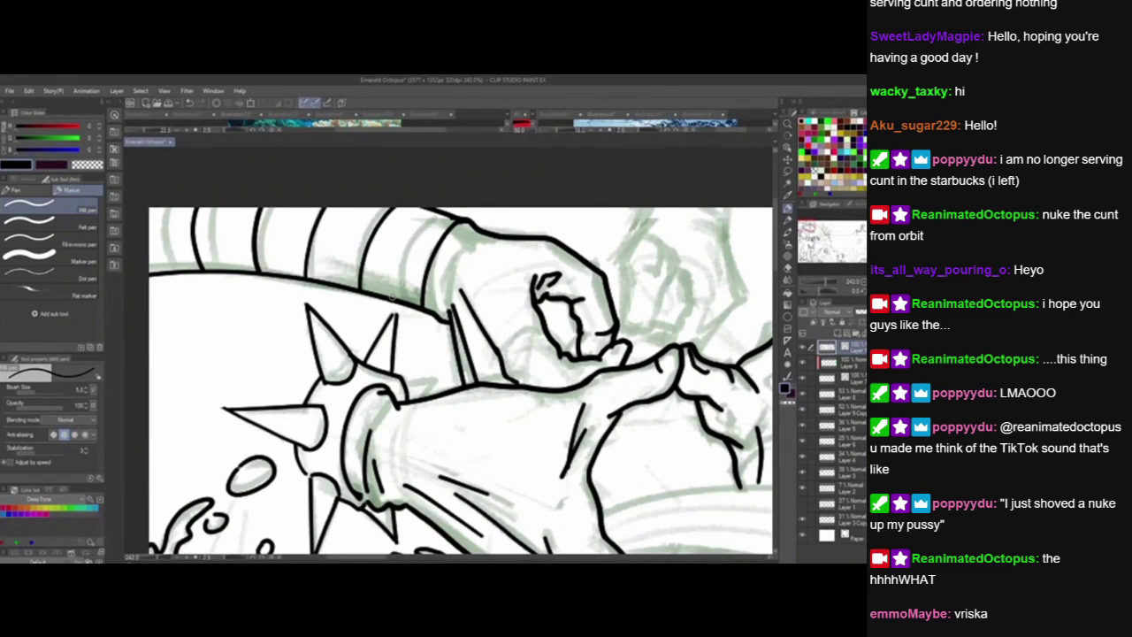
key("ctrl+z")
left_click_drag(394, 374, 395, 311)
mouse_move(405, 385)
left_mouse_down()
mouse_move(443, 370)
mouse_move(410, 401)
left_mouse_up()
key("ctrl+z")
Ink the near side of the upright middle hand and the narrow looped gap between its fingers.
mouse_move(531, 381)
left_mouse_down()
mouse_move(507, 329)
mouse_move(446, 305)
mouse_move(354, 411)
left_mouse_up()
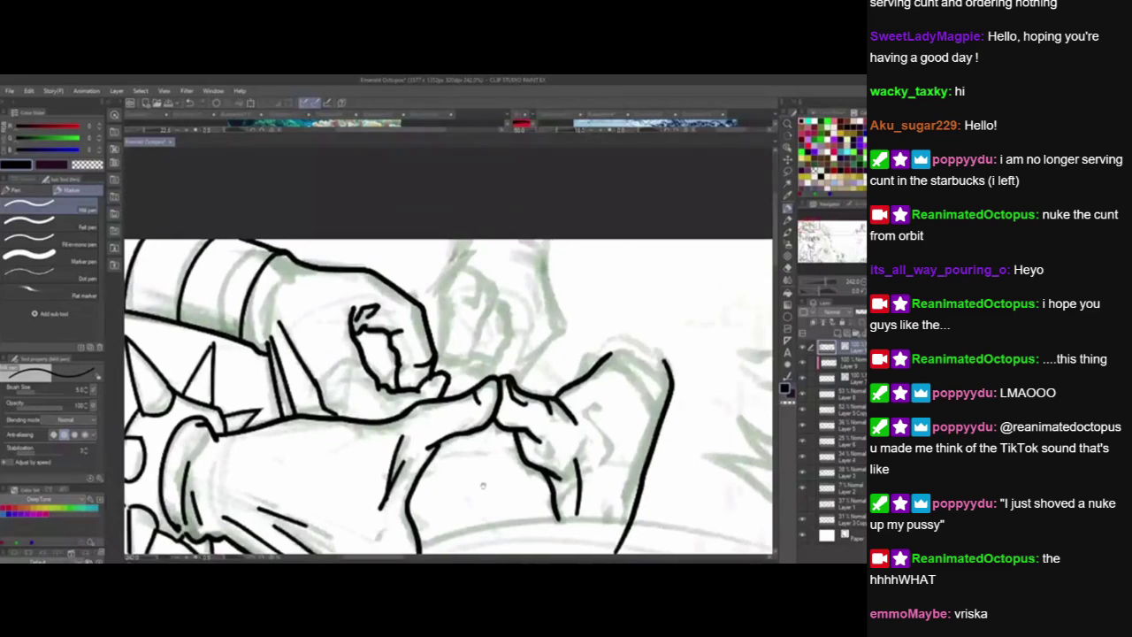
left_click_drag(461, 394, 434, 395)
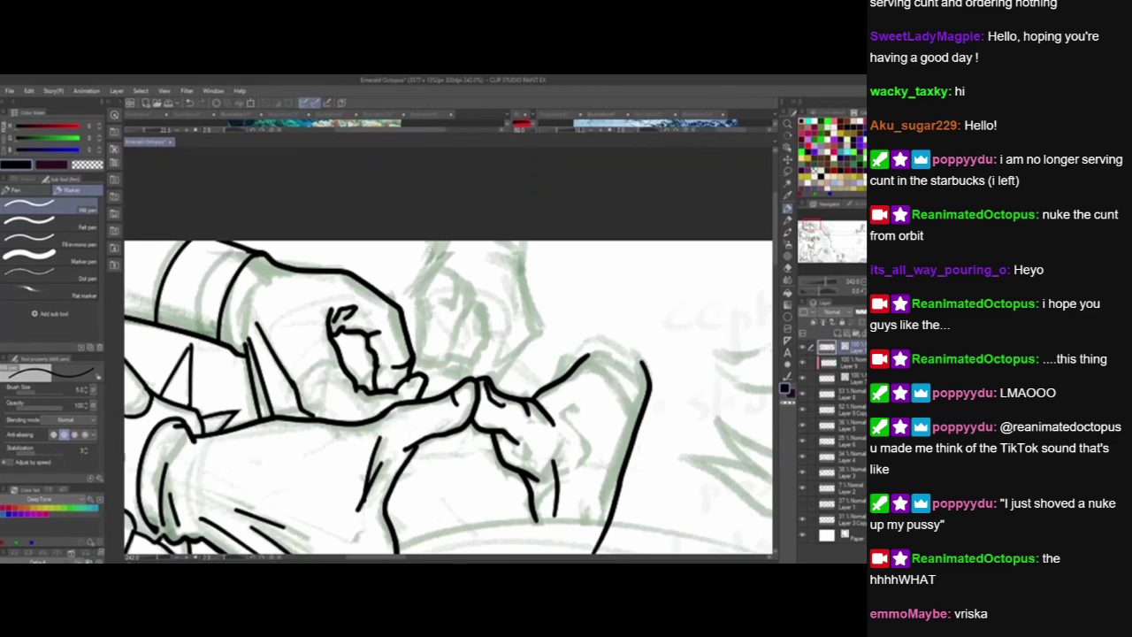
mouse_move(438, 250)
left_mouse_down()
mouse_move(414, 291)
mouse_move(419, 349)
left_mouse_up()
left_click_drag(476, 294, 439, 395)
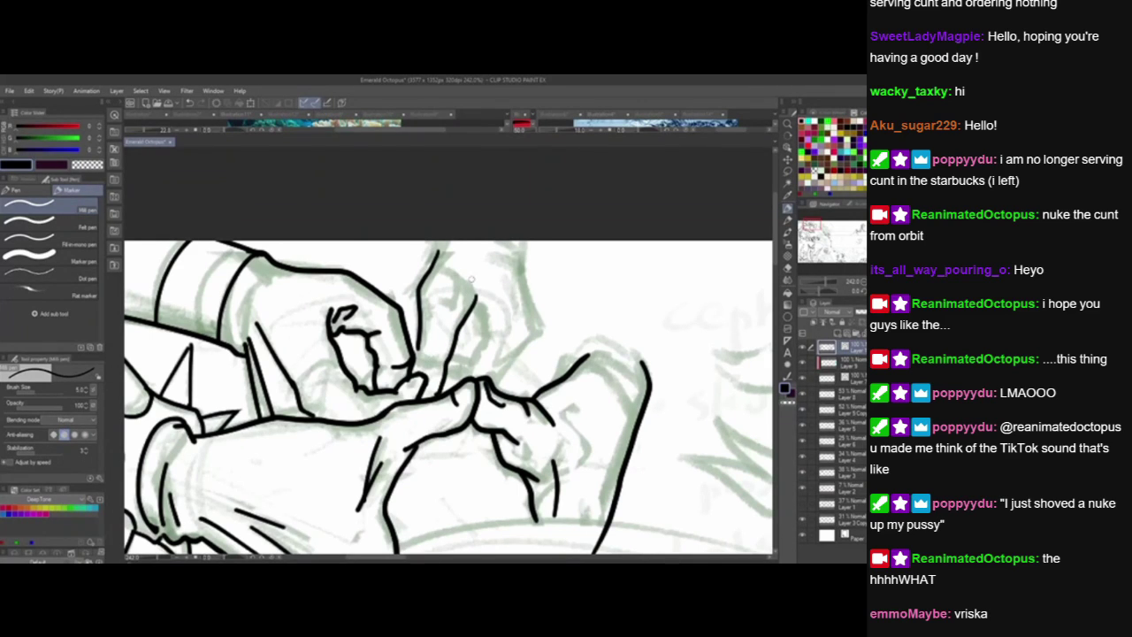
mouse_move(475, 307)
left_mouse_down()
mouse_move(485, 340)
mouse_move(467, 370)
mouse_move(446, 379)
left_mouse_up()
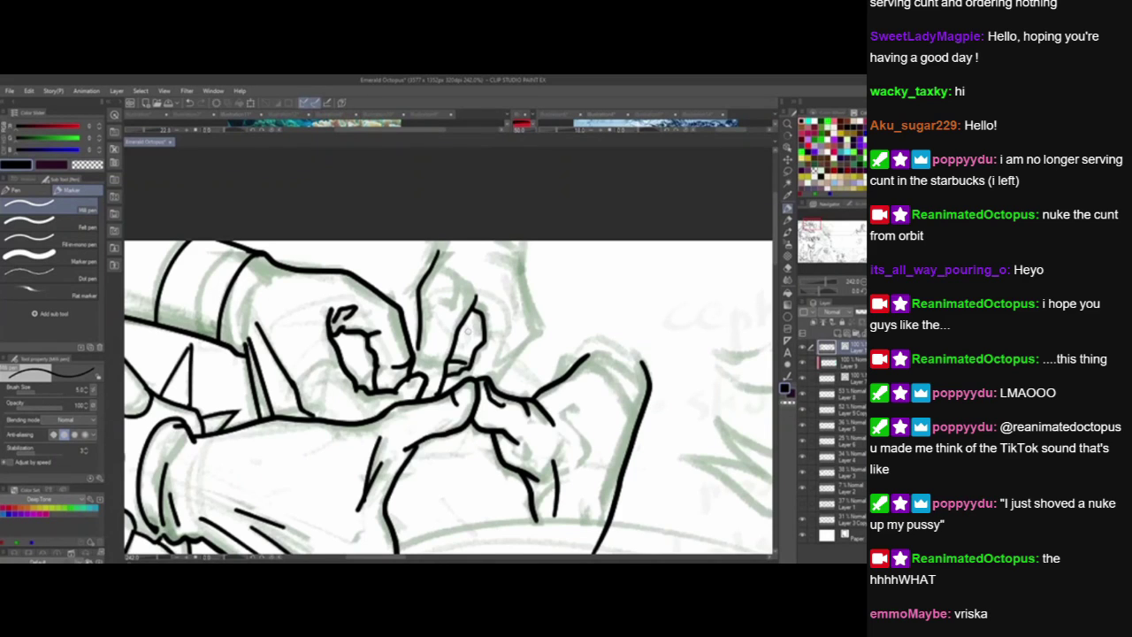
left_click_drag(469, 325, 462, 365)
left_click_drag(467, 324, 460, 339)
Ink the far outline of the upright middle hand down to the knuckles, with short accent strokes along its edges.
left_click_drag(605, 372, 571, 386)
left_click_drag(386, 292, 401, 254)
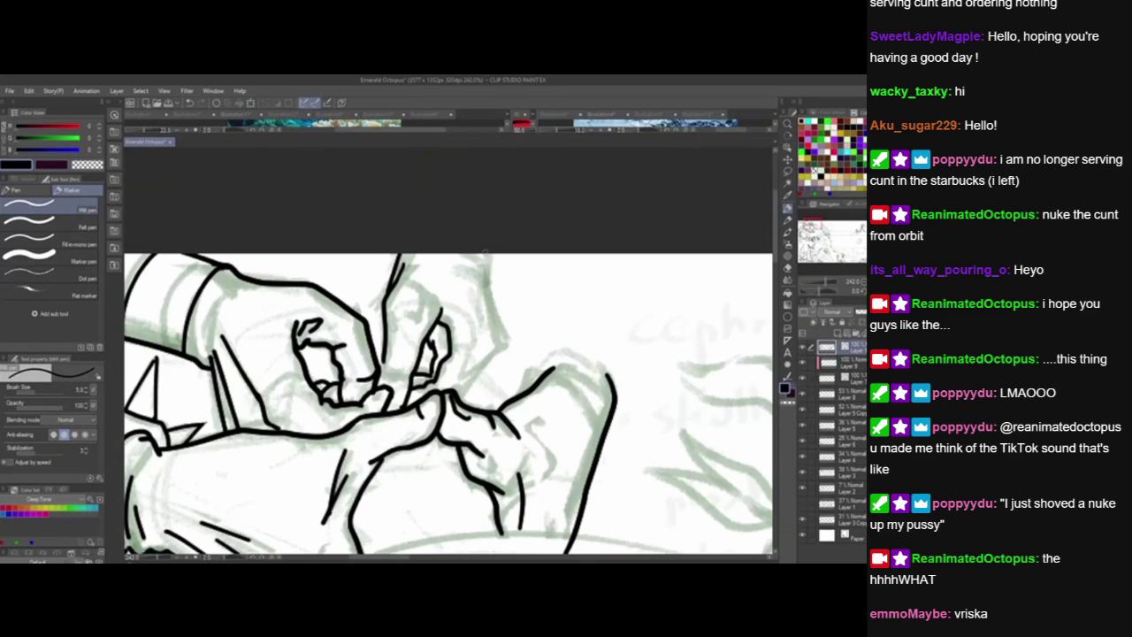
left_click_drag(485, 253, 501, 351)
key("ctrl+z")
mouse_move(483, 246)
left_mouse_down()
mouse_move(496, 356)
mouse_move(462, 404)
left_mouse_up()
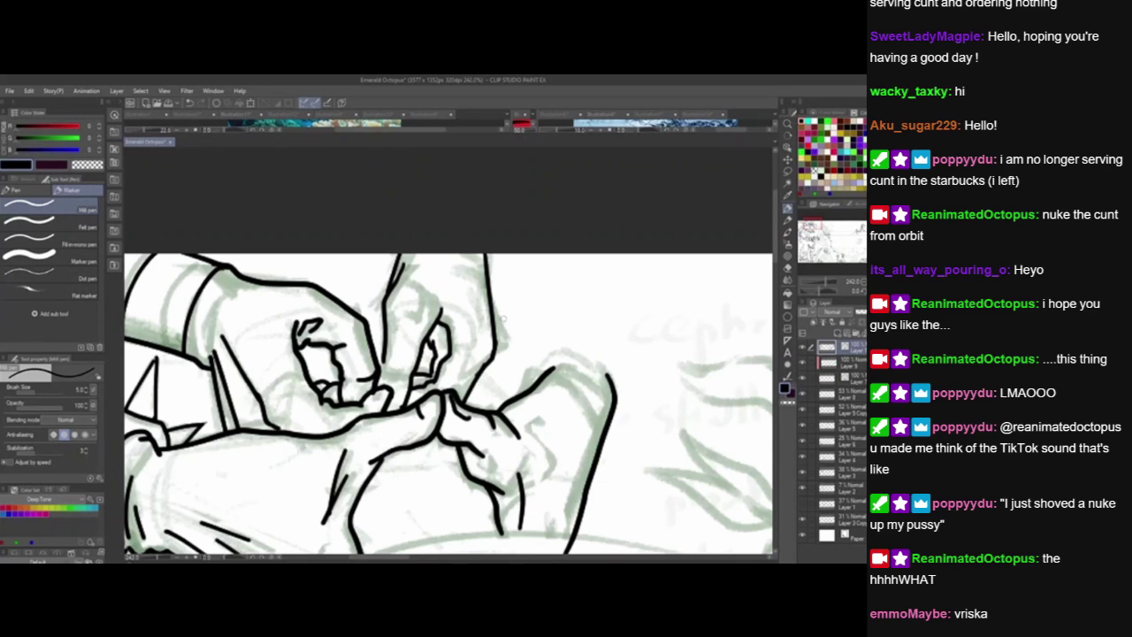
mouse_move(490, 271)
left_mouse_down()
mouse_move(504, 323)
mouse_move(488, 368)
left_mouse_up()
Ink the outer and inner curves of an arched cuff around the bent wrist of the rightmost hand.
mouse_move(629, 502)
left_mouse_down()
mouse_move(622, 451)
mouse_move(580, 430)
left_mouse_up()
mouse_move(473, 319)
left_mouse_down()
mouse_move(511, 270)
mouse_move(534, 267)
mouse_move(568, 317)
left_mouse_up()
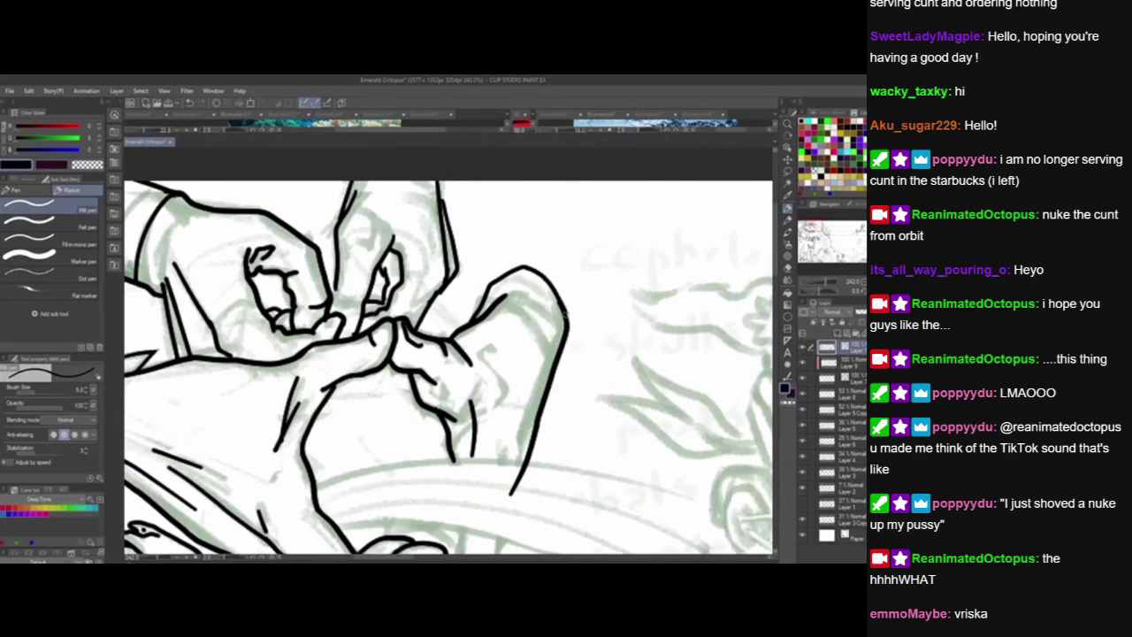
mouse_move(545, 525)
left_mouse_down()
mouse_move(689, 487)
mouse_move(557, 480)
mouse_move(484, 562)
left_mouse_up()
mouse_move(428, 288)
left_mouse_down()
mouse_move(418, 347)
mouse_move(433, 280)
mouse_move(486, 273)
mouse_move(509, 299)
mouse_move(524, 343)
mouse_move(502, 382)
left_mouse_up()
left_click_drag(549, 493, 518, 527)
left_click_drag(464, 411, 467, 442)
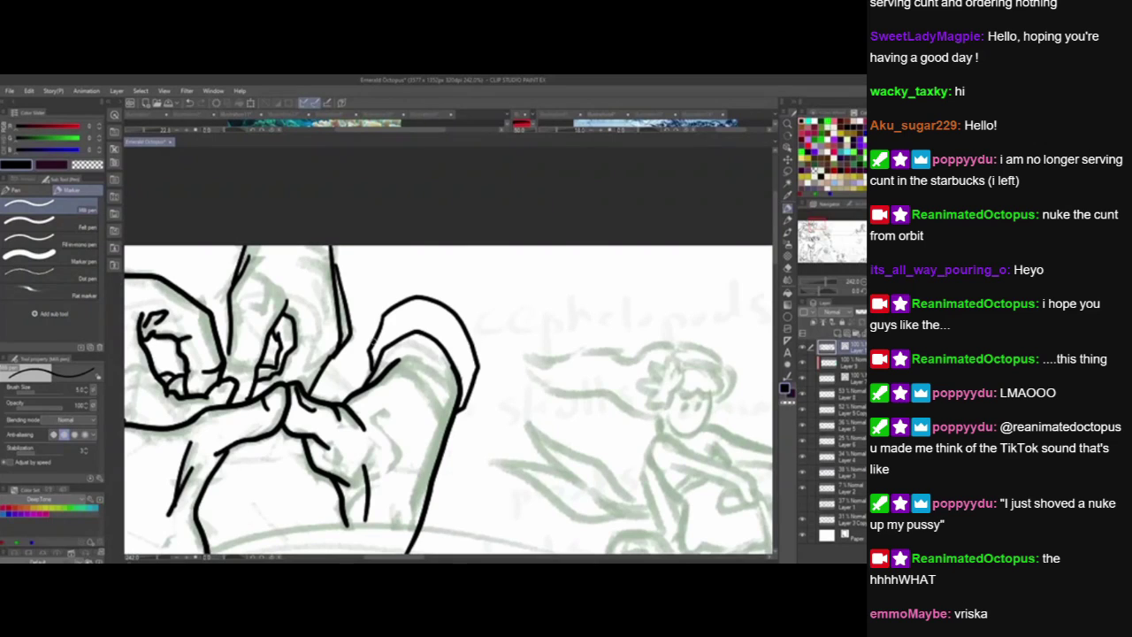
Ink four pointed spikes with rounded bases around the arched cuff on the rightmost hand's wrist.
mouse_move(373, 343)
left_mouse_down()
mouse_move(385, 315)
mouse_move(440, 317)
mouse_move(436, 301)
mouse_move(471, 351)
mouse_move(504, 316)
mouse_move(466, 331)
left_mouse_up()
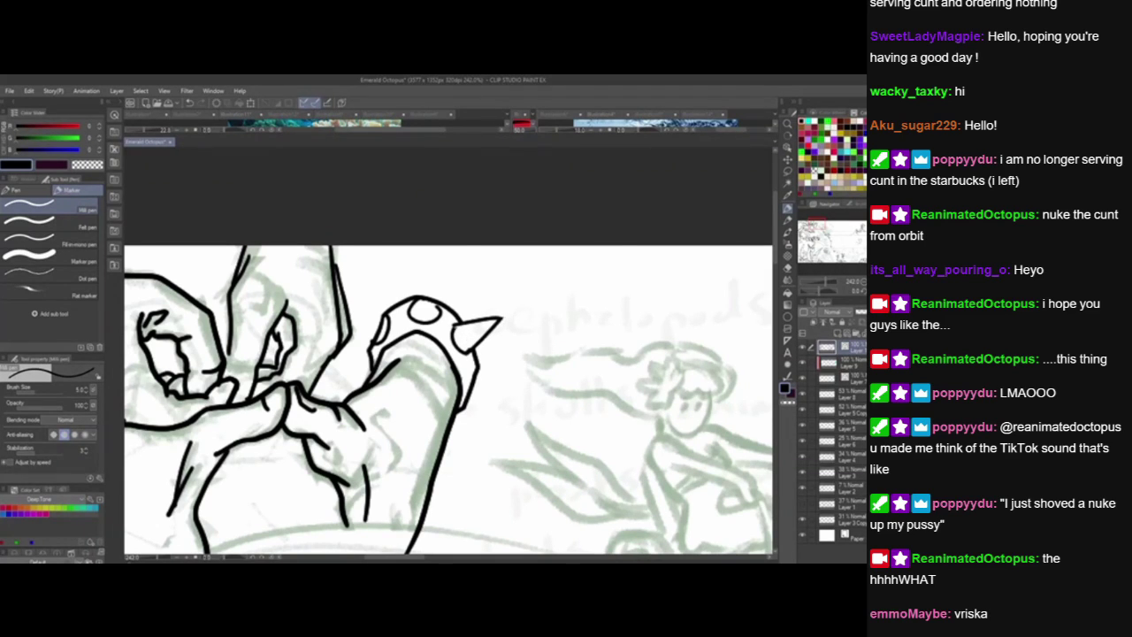
mouse_move(456, 325)
left_mouse_down()
mouse_move(520, 398)
mouse_move(535, 398)
left_mouse_up()
mouse_move(409, 301)
left_mouse_down()
mouse_move(434, 252)
mouse_move(441, 308)
mouse_move(426, 301)
mouse_move(443, 311)
left_mouse_up()
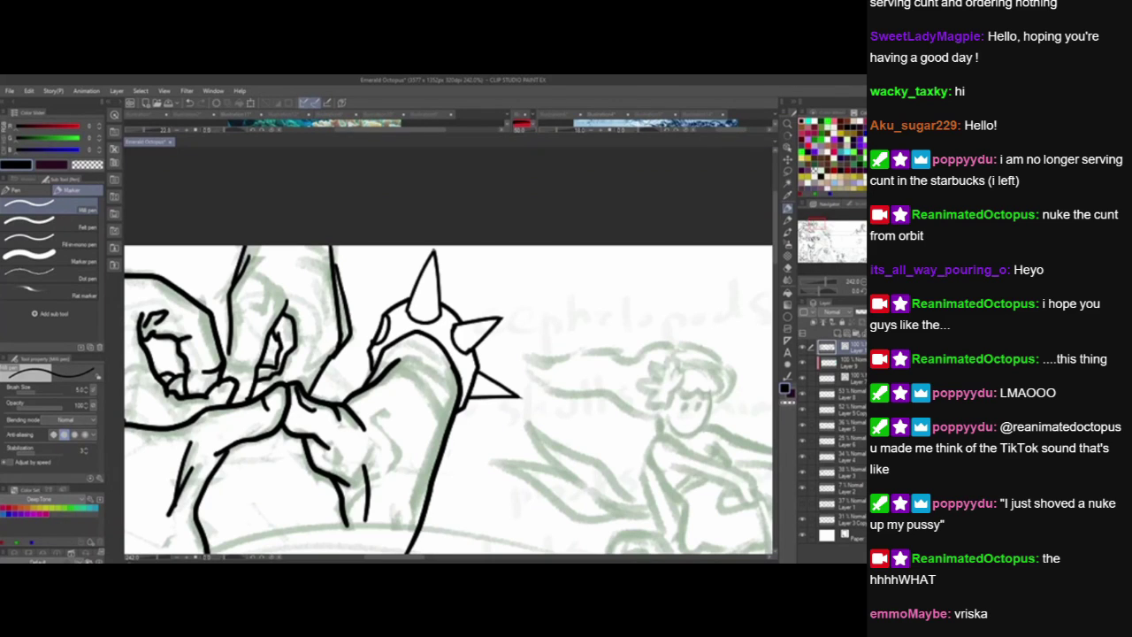
left_click_drag(372, 343, 344, 298)
key("ctrl+z")
mouse_move(372, 343)
left_mouse_down()
mouse_move(349, 315)
mouse_move(388, 316)
mouse_move(376, 337)
left_mouse_up()
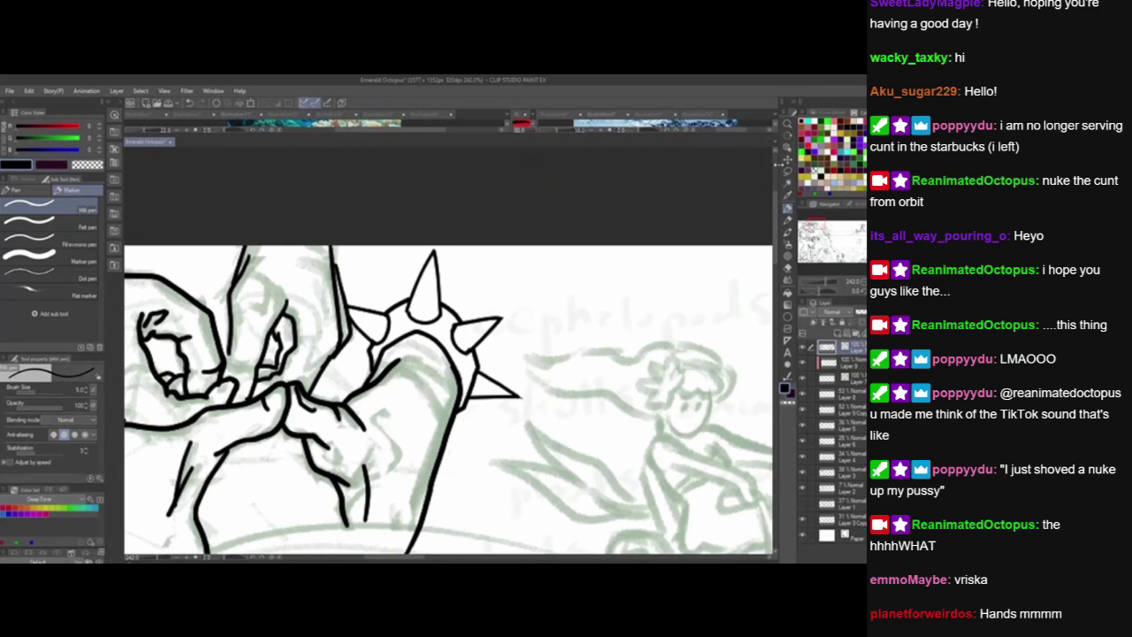
Rotate the canvas and redraw the arched cuff's outward-pointing spike between its two outer neighbours as a longer one.
left_click(788, 136)
left_click_drag(638, 290, 527, 168)
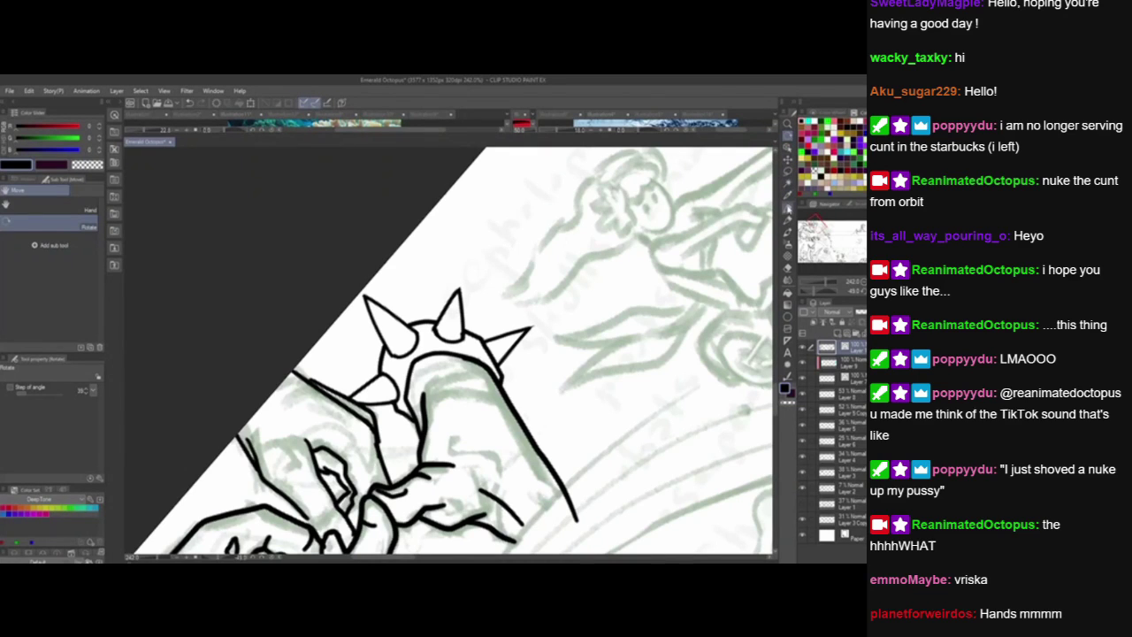
left_click(788, 209)
key("ctrl+z")
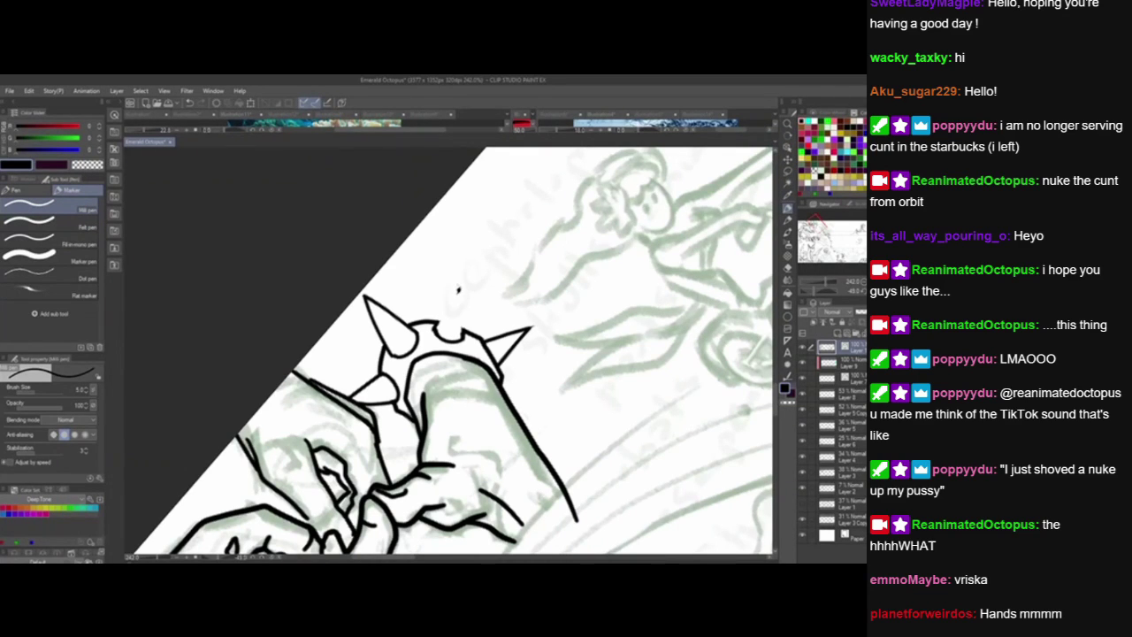
left_click_drag(436, 322, 466, 270)
key("ctrl+z")
mouse_move(438, 324)
left_mouse_down()
mouse_move(434, 335)
mouse_move(464, 338)
mouse_move(438, 334)
left_mouse_up()
mouse_move(437, 324)
left_mouse_down()
mouse_move(474, 341)
mouse_move(471, 257)
left_mouse_up()
key("ctrl+z")
left_click_drag(471, 334, 474, 235)
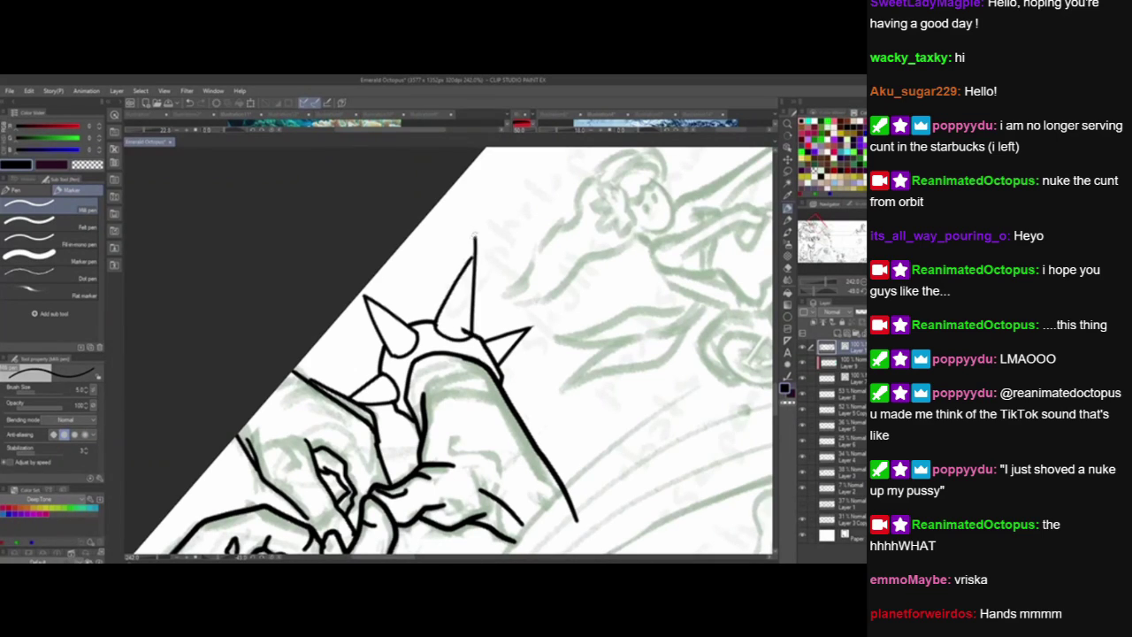
key("ctrl+z")
mouse_move(472, 335)
left_mouse_down()
mouse_move(472, 236)
mouse_move(468, 333)
left_mouse_up()
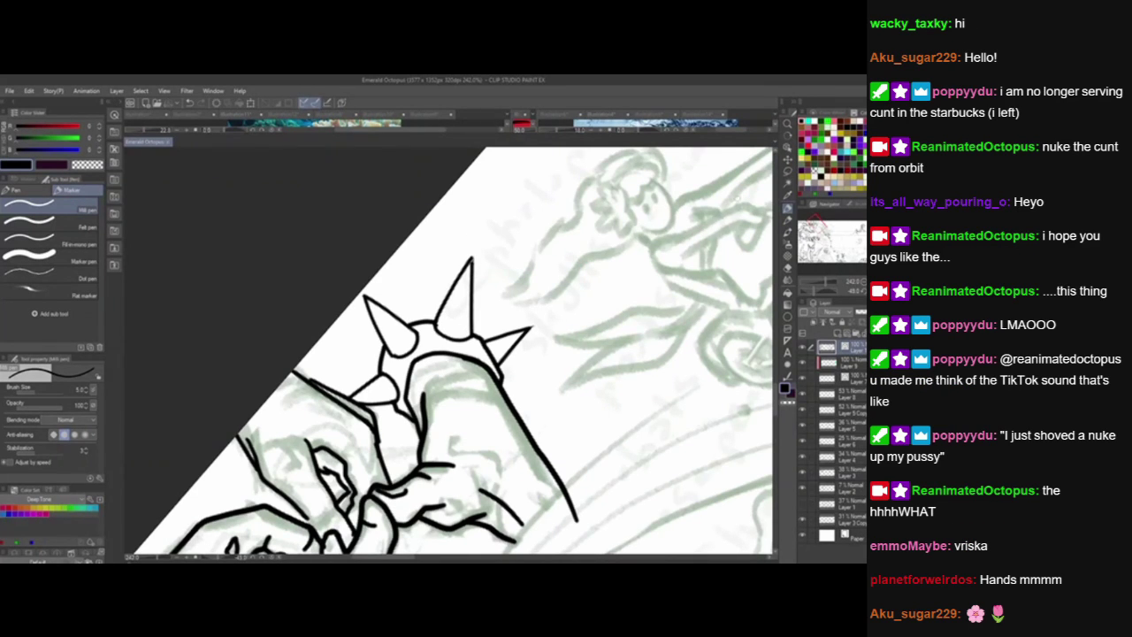
Reset the canvas rotation and ink the front fork of the sketched rider's bike as two parallel lines reaching the splash.
double_click(788, 136)
scroll(520, 428, "down", 6)
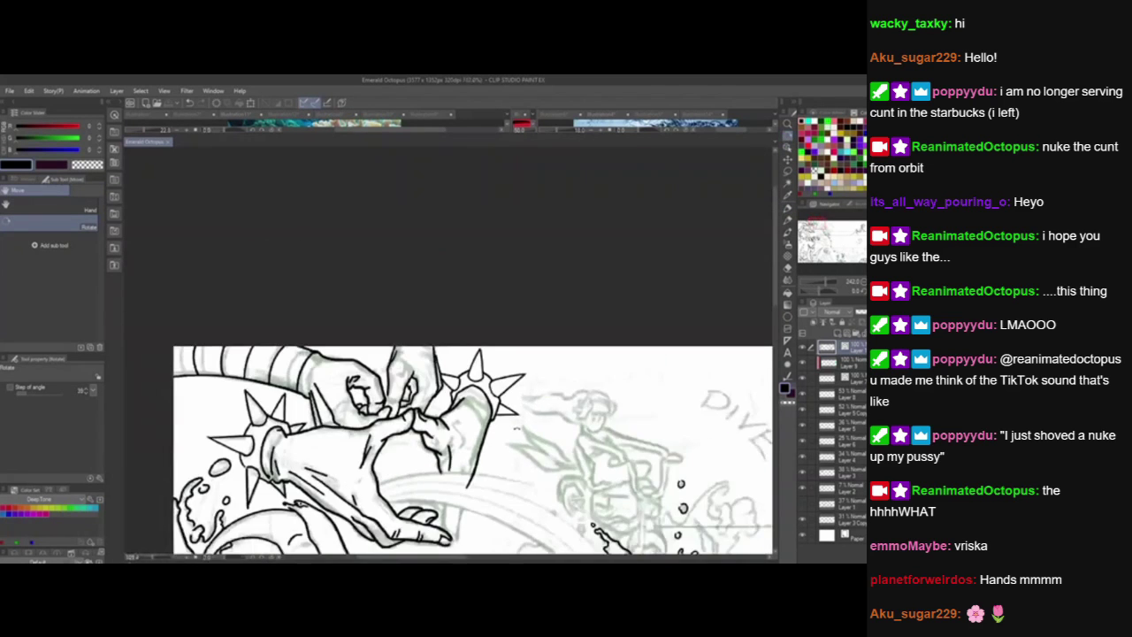
left_click_drag(550, 450, 477, 341)
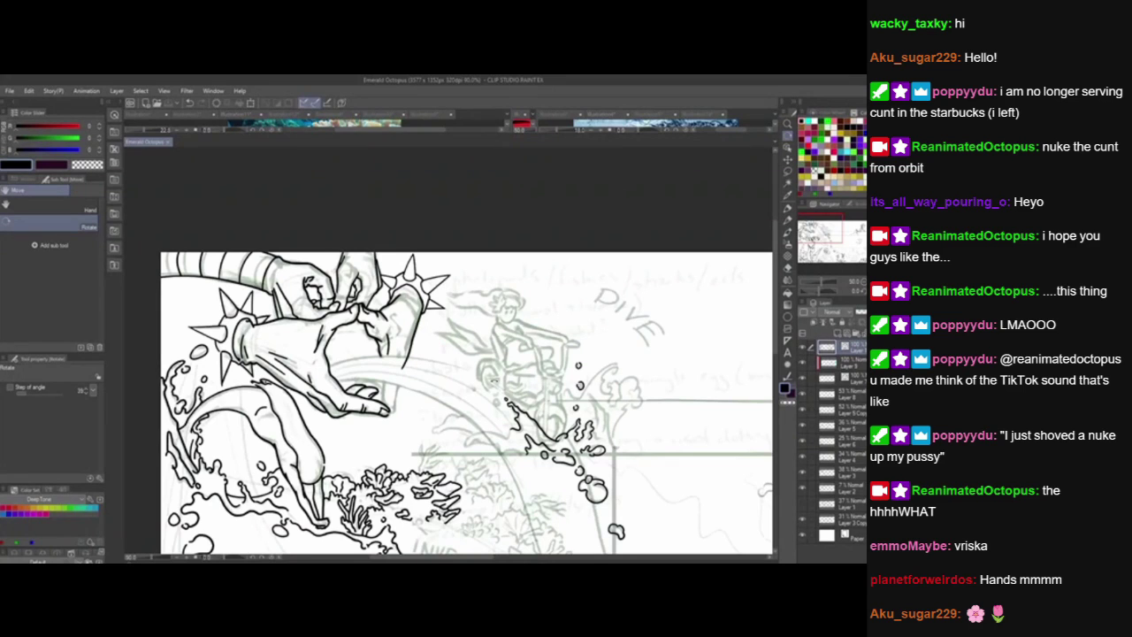
scroll(557, 480, "up", 5)
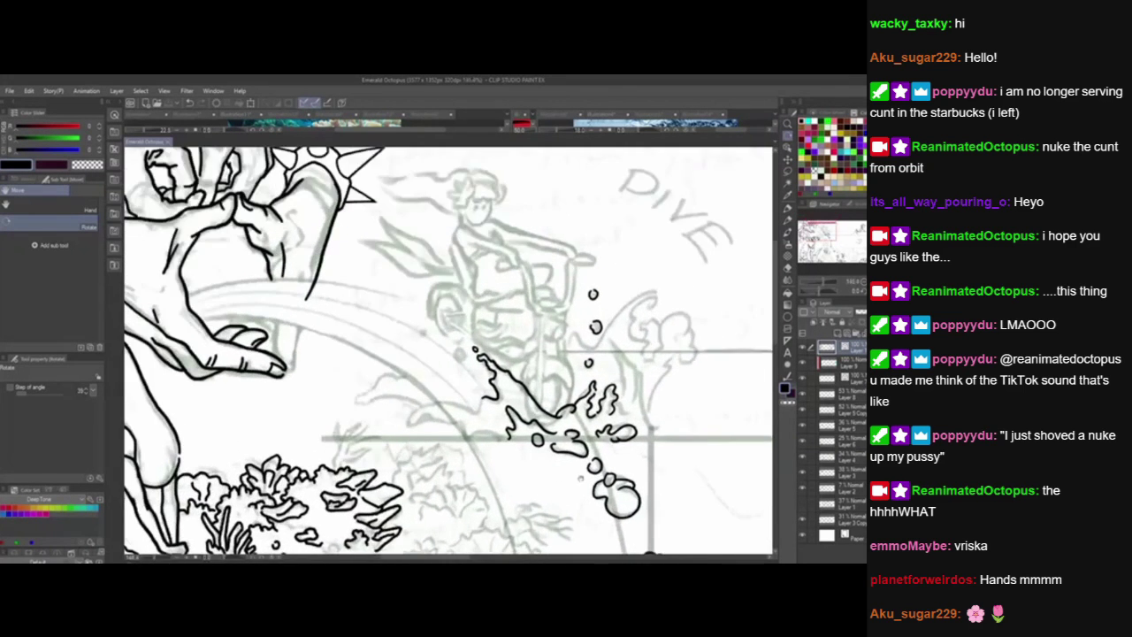
left_click_drag(579, 477, 474, 399)
left_click_drag(454, 309, 488, 365)
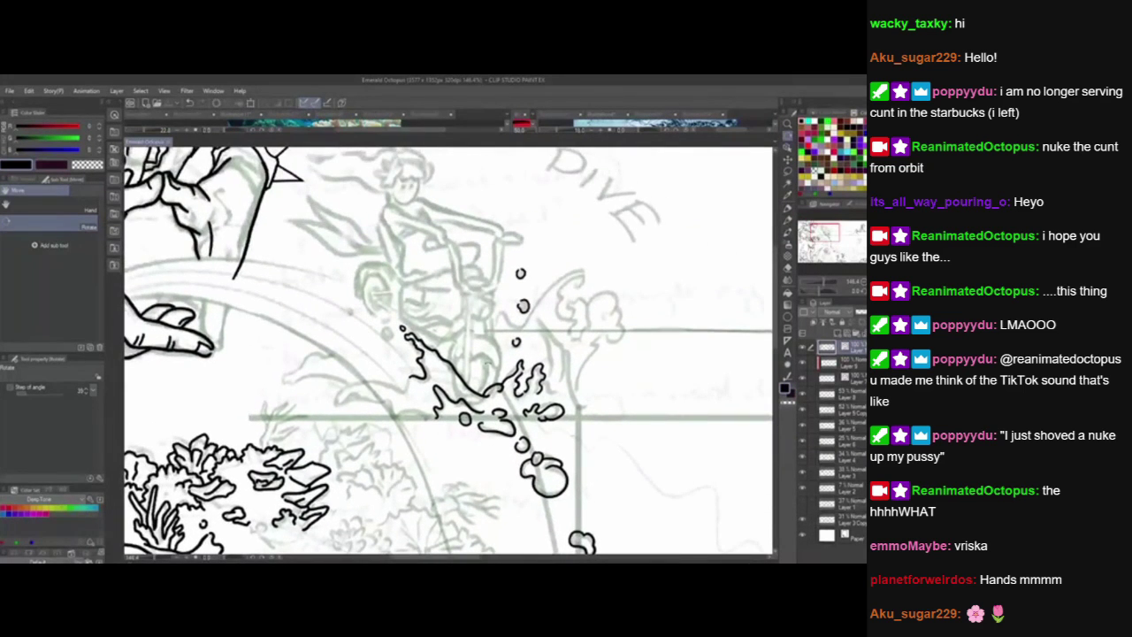
scroll(476, 359, "up", 3)
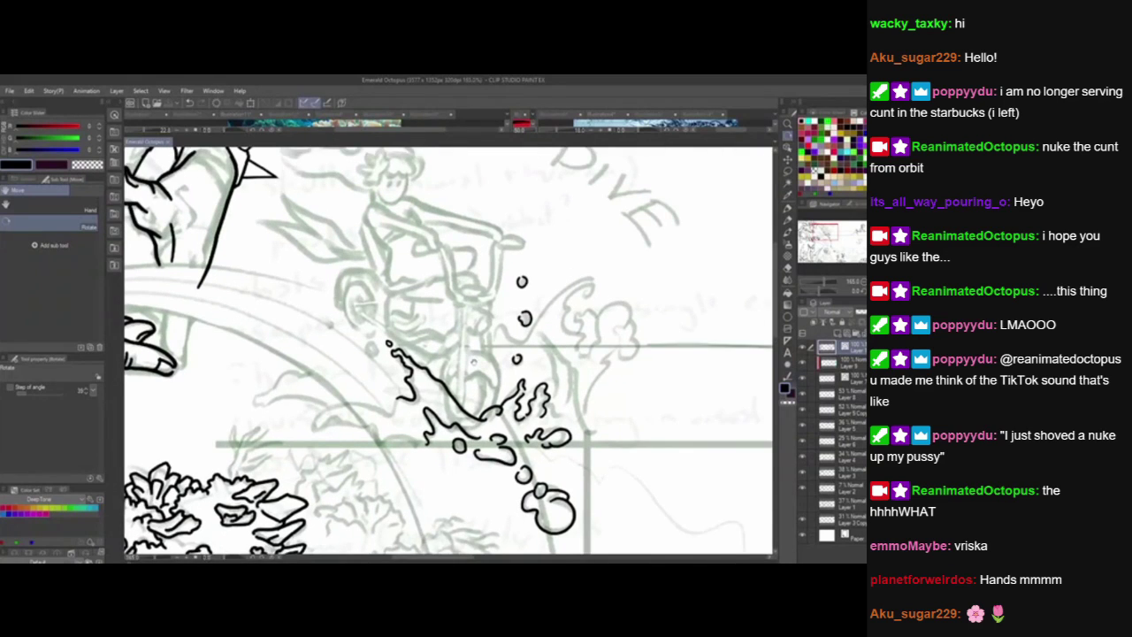
left_click(787, 206)
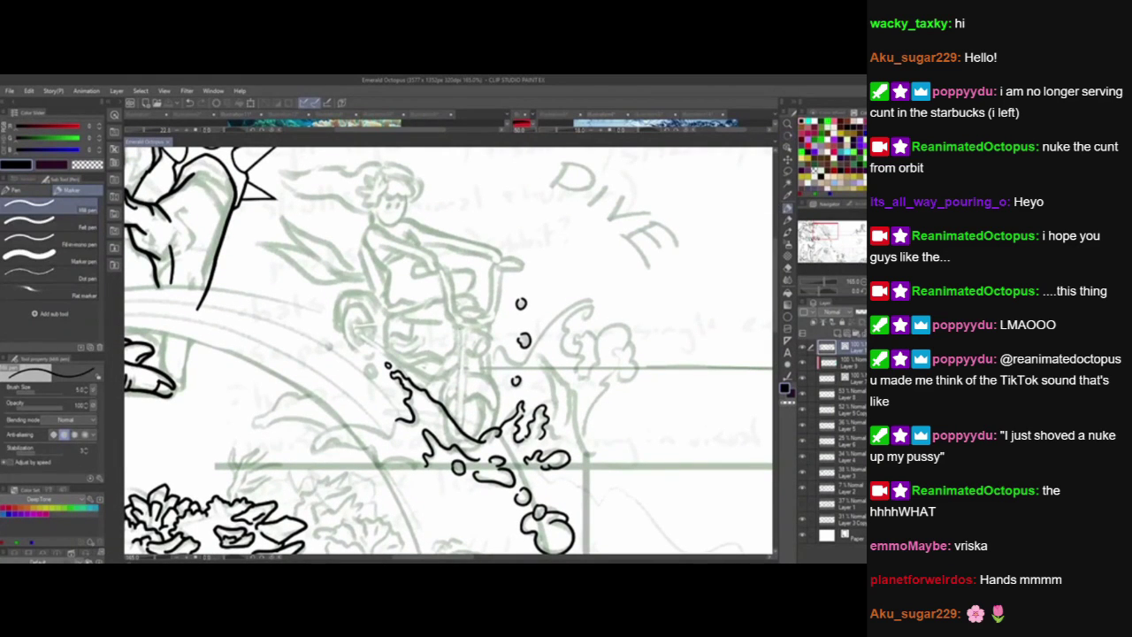
left_click_drag(458, 329, 459, 446)
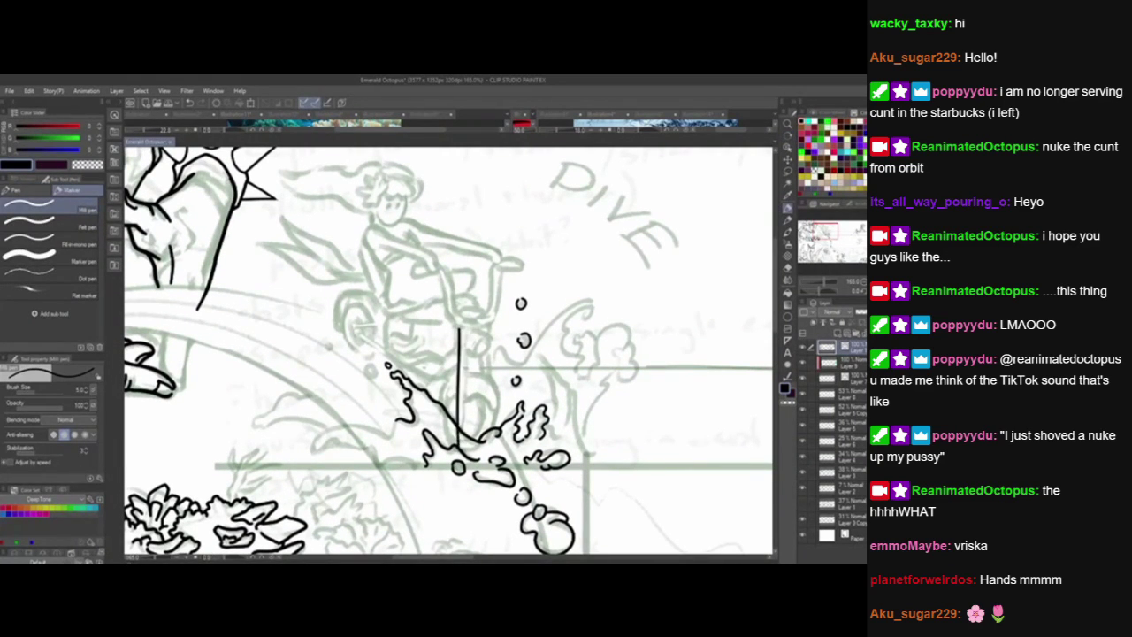
left_click_drag(467, 327, 462, 439)
key("ctrl+z")
left_click_drag(466, 327, 459, 447)
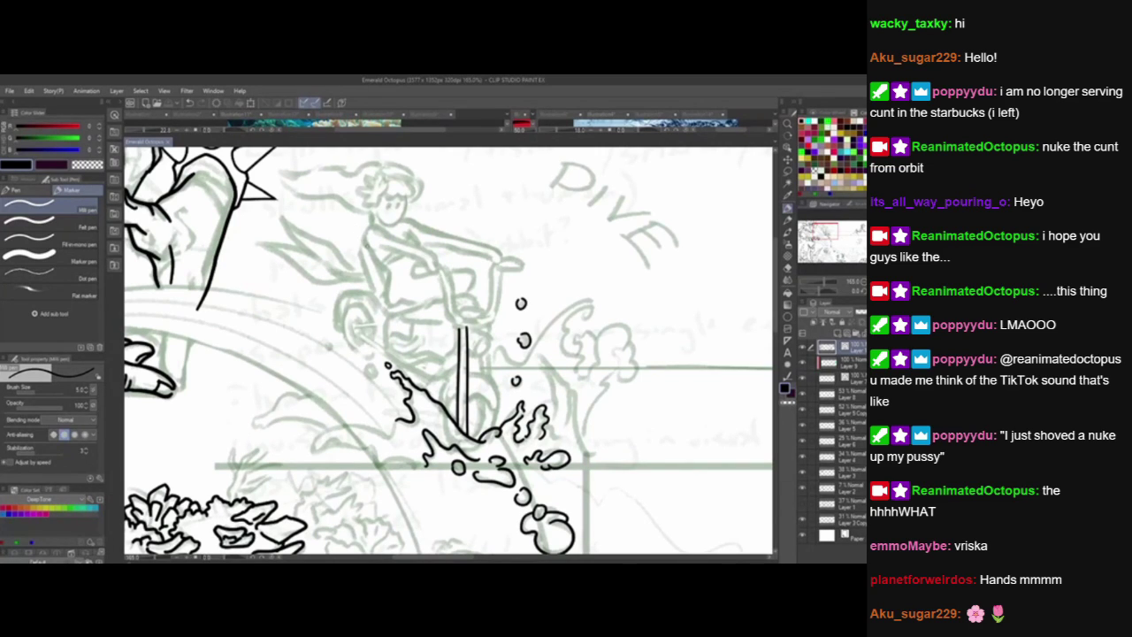
Ink the rider's near shoulder, arm and hand over the green sketch with the pen.
mouse_move(366, 248)
left_mouse_down()
mouse_move(365, 227)
mouse_move(377, 225)
mouse_move(440, 268)
left_mouse_up()
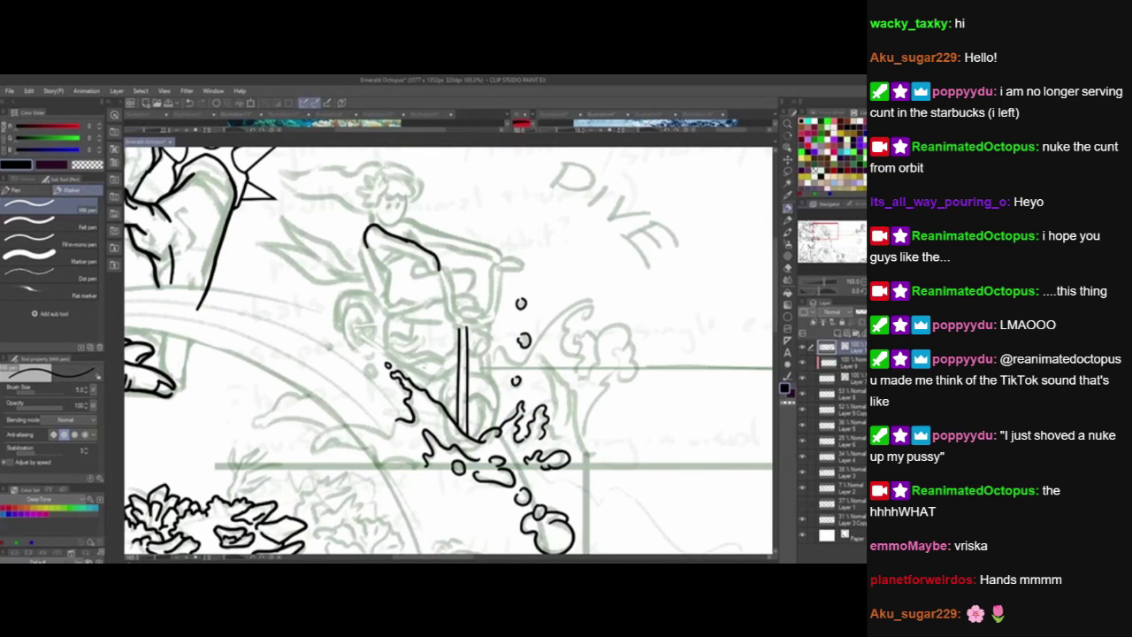
left_click_drag(380, 246, 445, 272)
left_click_drag(522, 496, 416, 493)
mouse_move(307, 258)
left_mouse_down()
mouse_move(321, 264)
mouse_move(310, 273)
mouse_move(324, 268)
left_mouse_up()
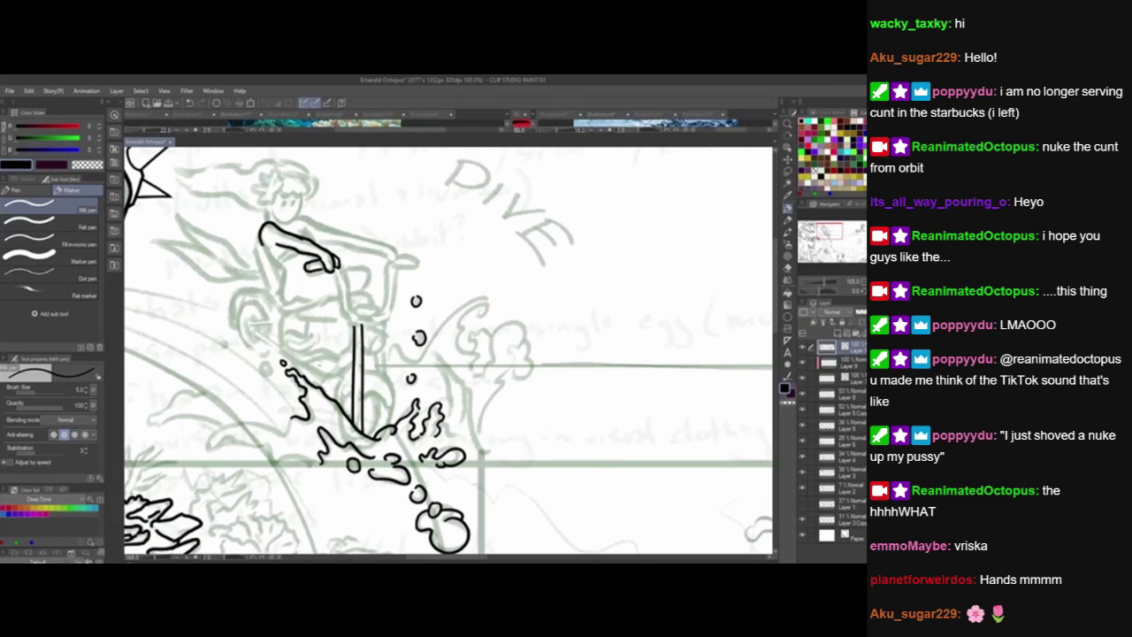
Ink the clamp at the top of the bike's front fork and the round headlight beside it.
mouse_move(362, 328)
left_mouse_down()
mouse_move(376, 314)
mouse_move(377, 356)
left_mouse_up()
key("ctrl+z")
key("ctrl+z")
left_click_drag(422, 396, 498, 448)
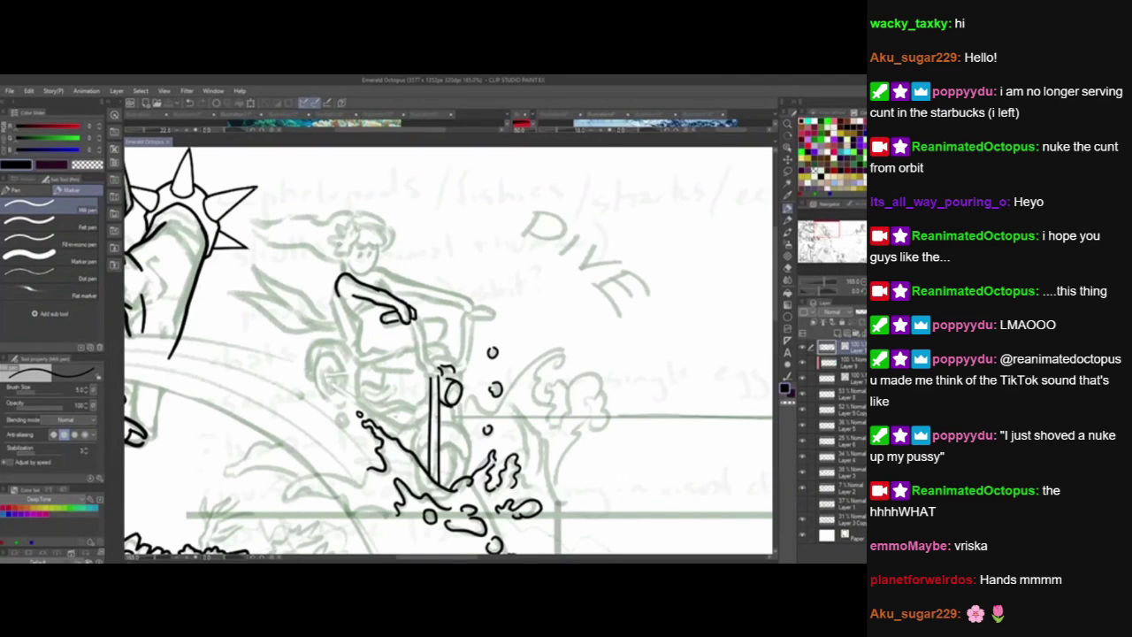
Ink the petalled flower on the side of the rider's hair and save the illustration.
mouse_move(341, 245)
left_mouse_down()
mouse_move(332, 251)
mouse_move(349, 256)
mouse_move(360, 237)
mouse_move(349, 223)
left_mouse_up()
mouse_move(352, 227)
left_mouse_down()
mouse_move(359, 220)
mouse_move(342, 219)
mouse_move(326, 238)
left_mouse_up()
mouse_move(339, 236)
left_mouse_down()
mouse_move(329, 245)
mouse_move(334, 222)
left_mouse_up()
key("ctrl+s")
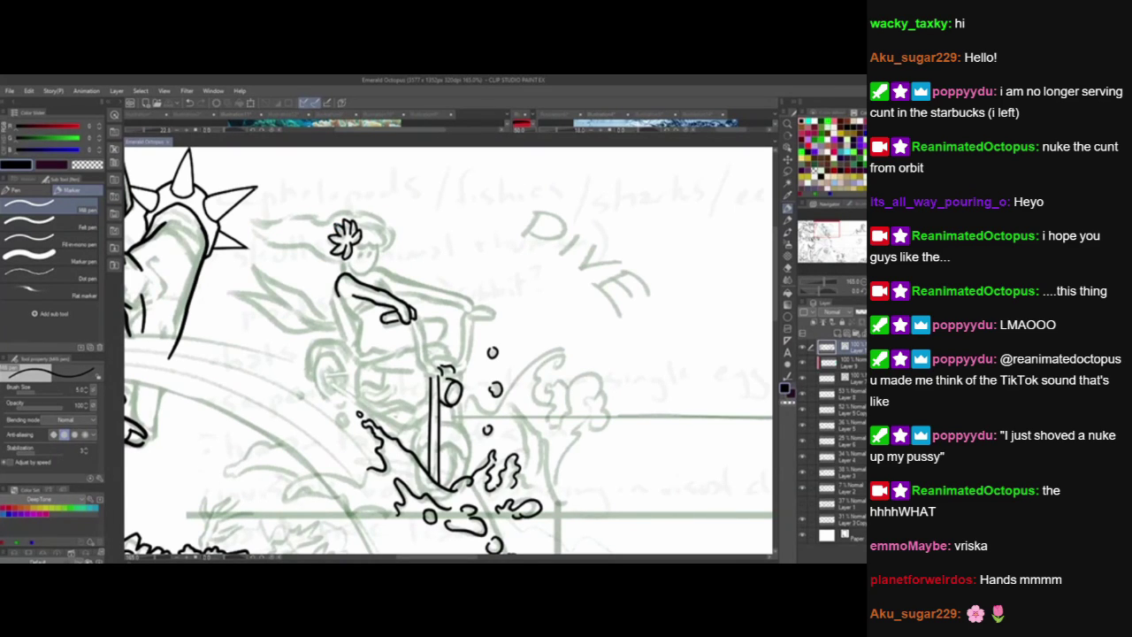
Ink the rider's face outline, eyes and the start of the fringe beside the flower.
mouse_move(356, 247)
left_mouse_down()
mouse_move(371, 236)
mouse_move(381, 249)
mouse_move(390, 230)
mouse_move(378, 245)
mouse_move(389, 230)
mouse_move(434, 311)
mouse_move(440, 282)
left_mouse_up()
key("ctrl+z")
key("ctrl+z")
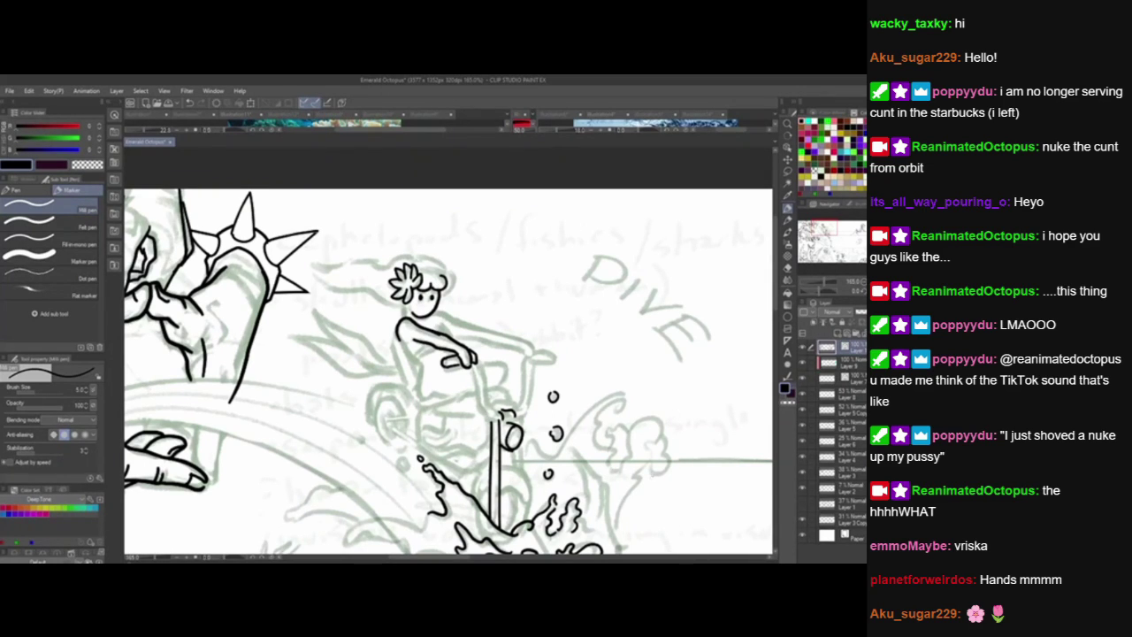
left_click_drag(640, 498, 605, 484)
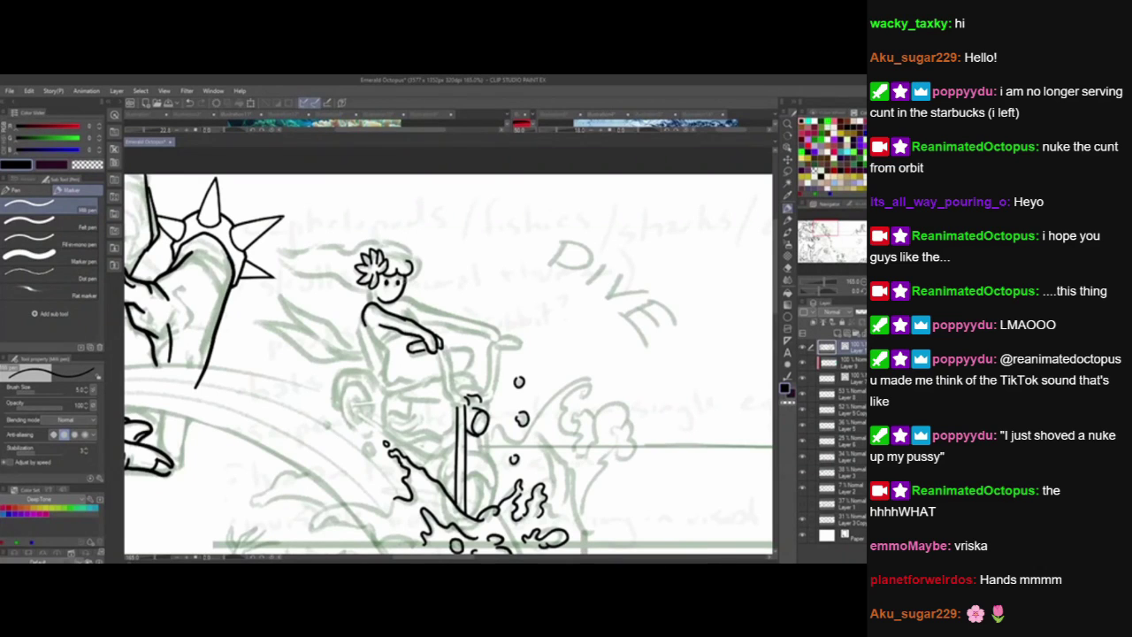
Ink the crown of the rider's hair and the long lock streaming back to a point.
left_click_drag(408, 253, 421, 272)
mouse_move(274, 255)
left_mouse_down()
mouse_move(382, 242)
mouse_move(411, 255)
mouse_move(372, 242)
left_mouse_up()
key("ctrl+z")
key("ctrl+z")
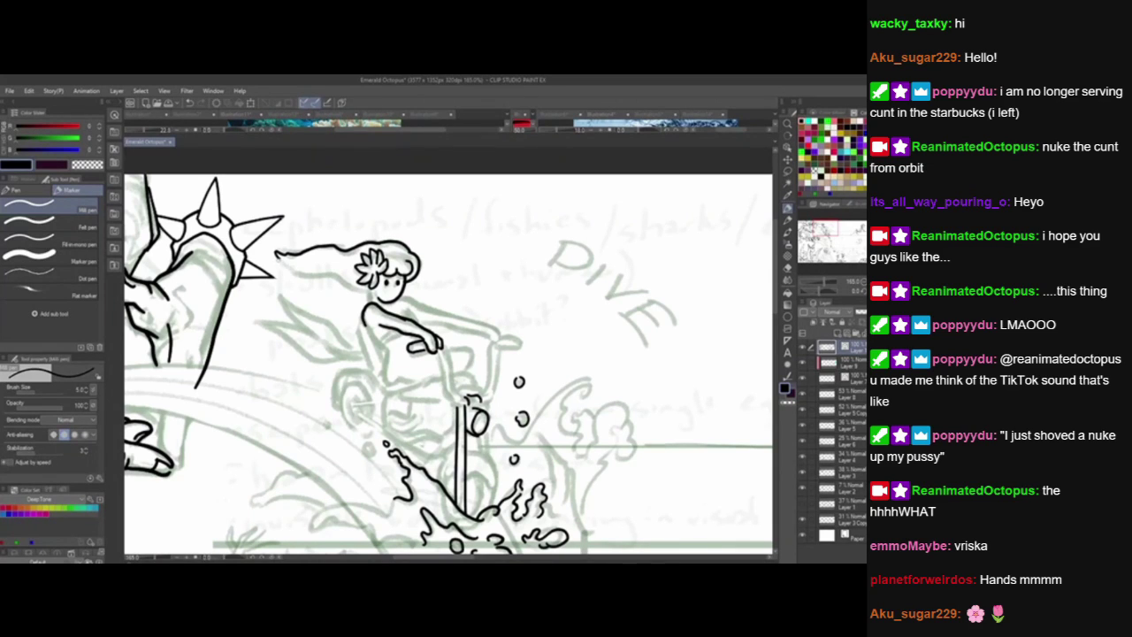
mouse_move(278, 255)
left_mouse_down()
mouse_move(292, 274)
mouse_move(343, 291)
left_mouse_up()
left_click_drag(332, 279, 368, 296)
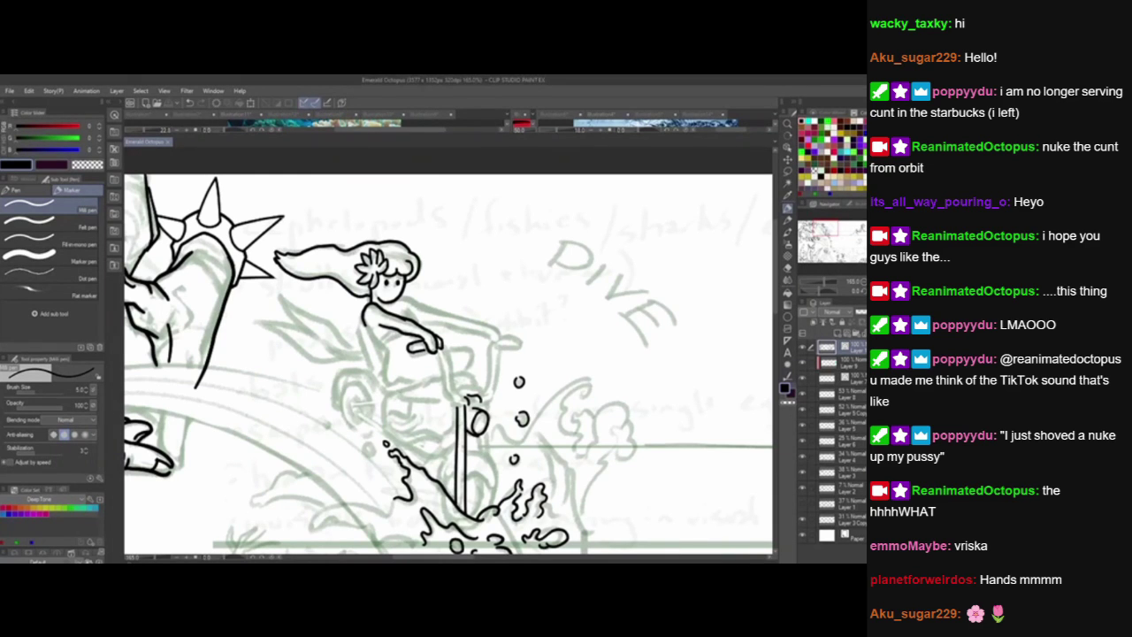
Ink the underside of the rider's near arm and the chest line below the armpit.
left_click_drag(379, 397, 401, 379)
left_click(409, 339)
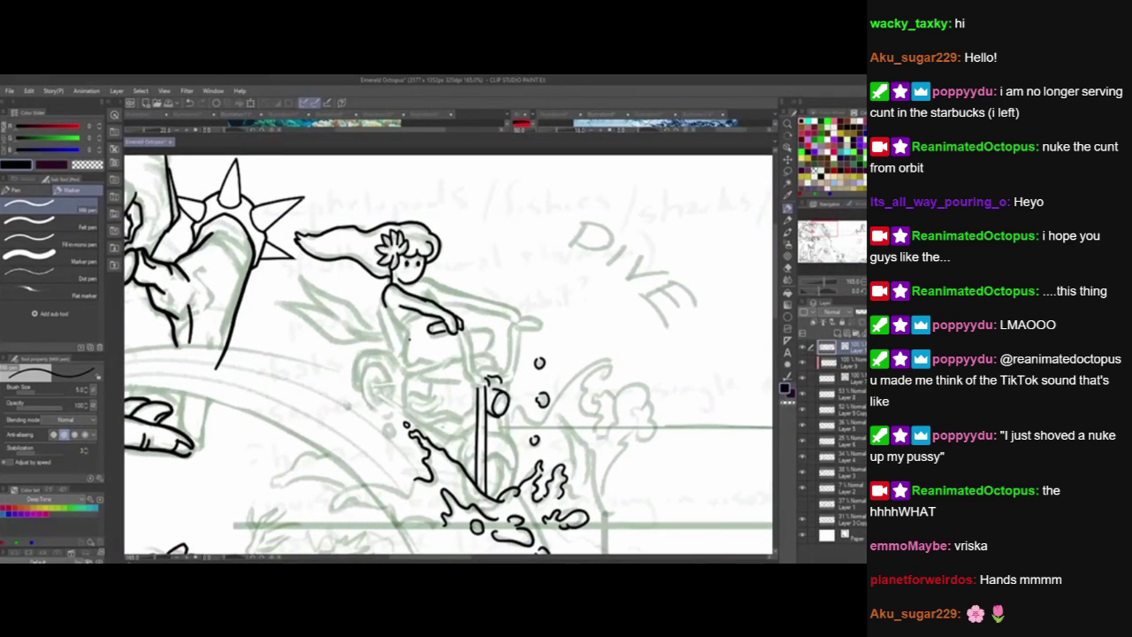
left_click_drag(409, 339, 373, 318)
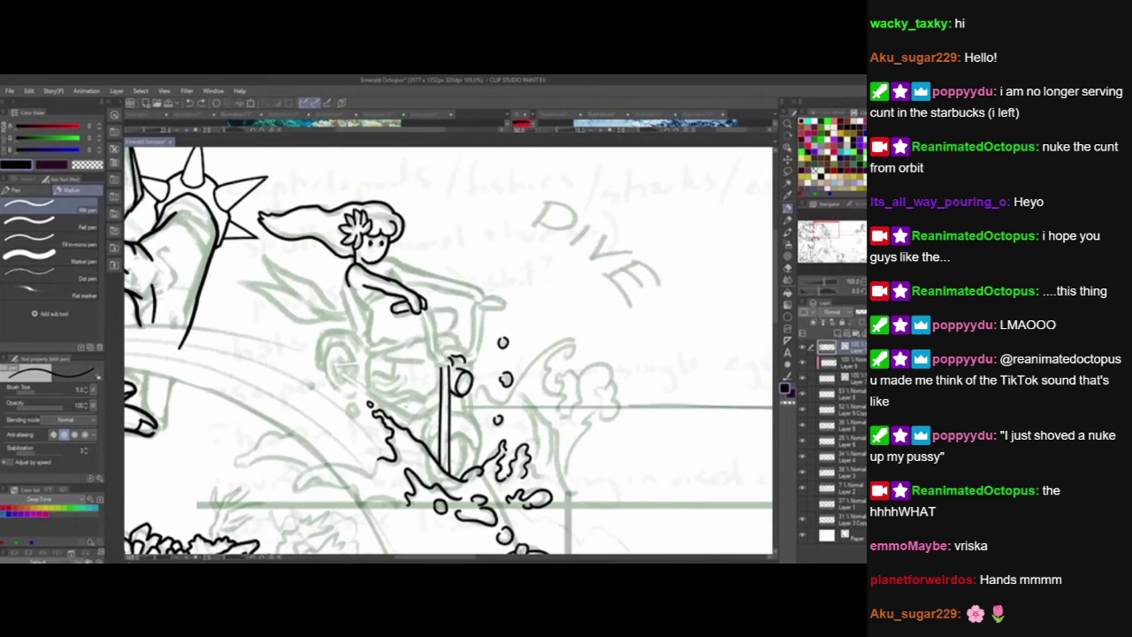
left_click_drag(389, 268, 405, 285)
mouse_move(345, 279)
left_mouse_down()
mouse_move(370, 311)
mouse_move(375, 290)
mouse_move(395, 290)
mouse_move(368, 317)
left_mouse_up()
key("ctrl+z")
key("ctrl+z")
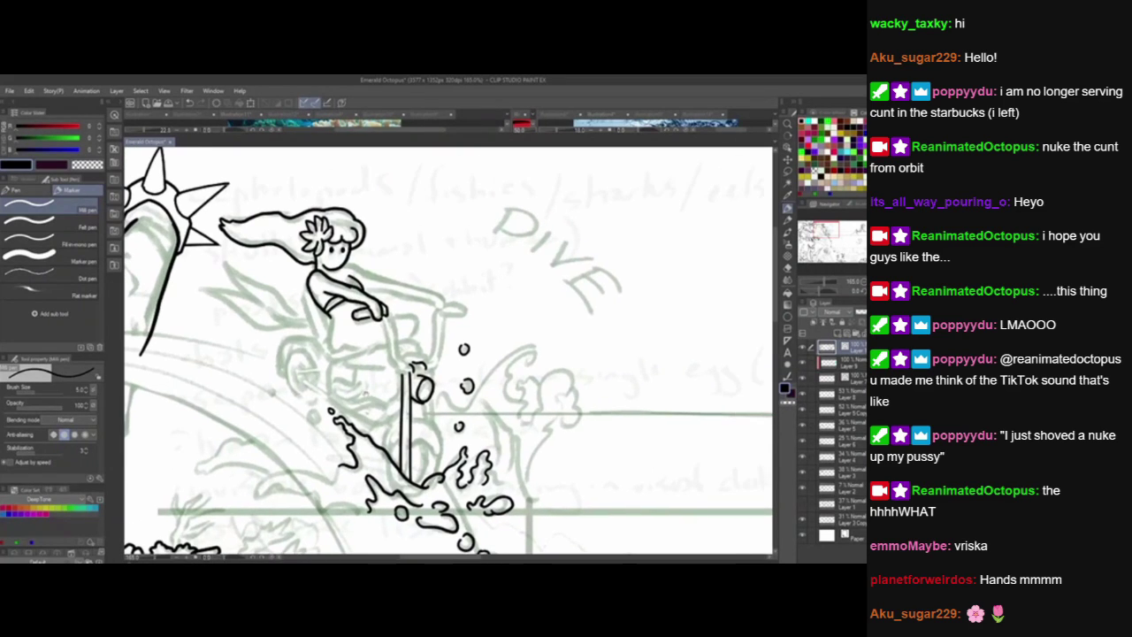
Ink the rider's outstretched far arm with both contour lines and the hand at its end.
key("ctrl+z")
mouse_move(341, 267)
left_mouse_down()
mouse_move(439, 293)
mouse_move(453, 314)
mouse_move(436, 310)
mouse_move(453, 317)
left_mouse_up()
key("ctrl+z")
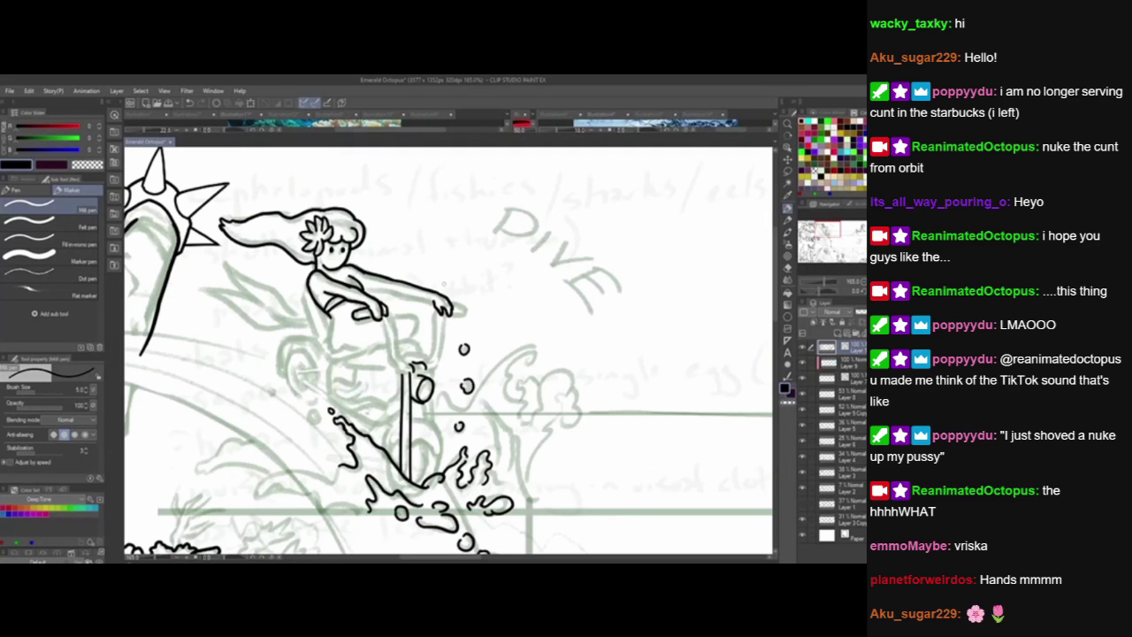
mouse_move(366, 289)
left_mouse_down()
mouse_move(433, 306)
mouse_move(411, 289)
mouse_move(421, 271)
left_mouse_up()
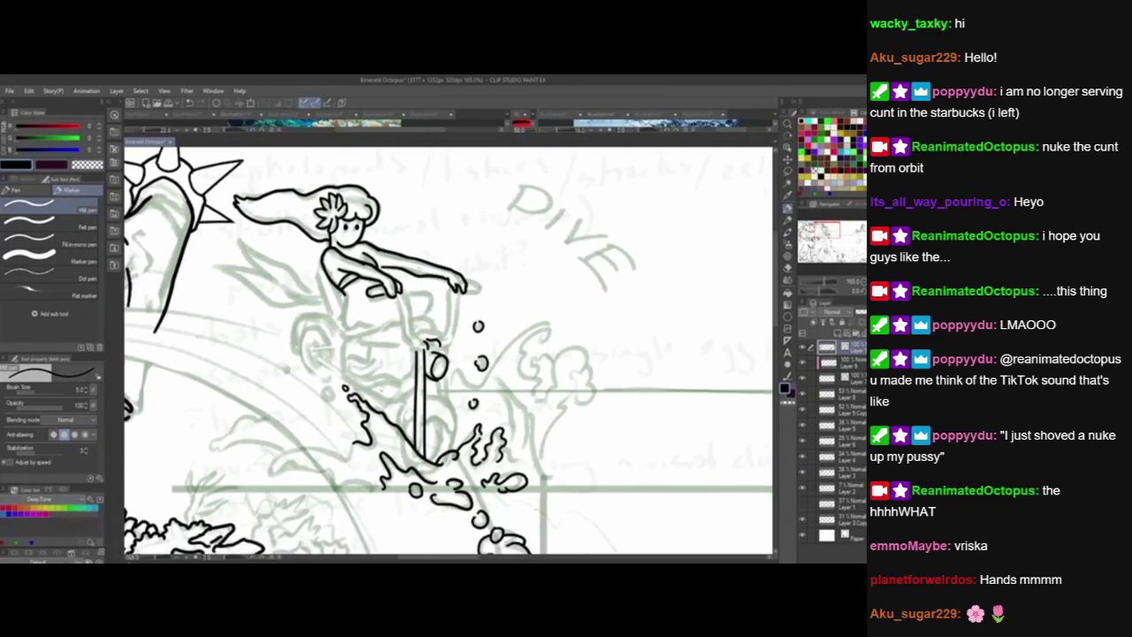
Ink the back contour of the rider's torso and the U-shaped handlebars down to the fork clamp.
left_click_drag(345, 290, 340, 329)
mouse_move(378, 293)
left_mouse_down()
mouse_move(379, 303)
mouse_move(409, 297)
mouse_move(426, 343)
left_mouse_up()
key("ctrl+z")
mouse_move(395, 295)
left_mouse_down()
mouse_move(407, 338)
mouse_move(427, 350)
mouse_move(405, 363)
mouse_move(409, 296)
mouse_move(414, 341)
mouse_move(401, 360)
left_mouse_up()
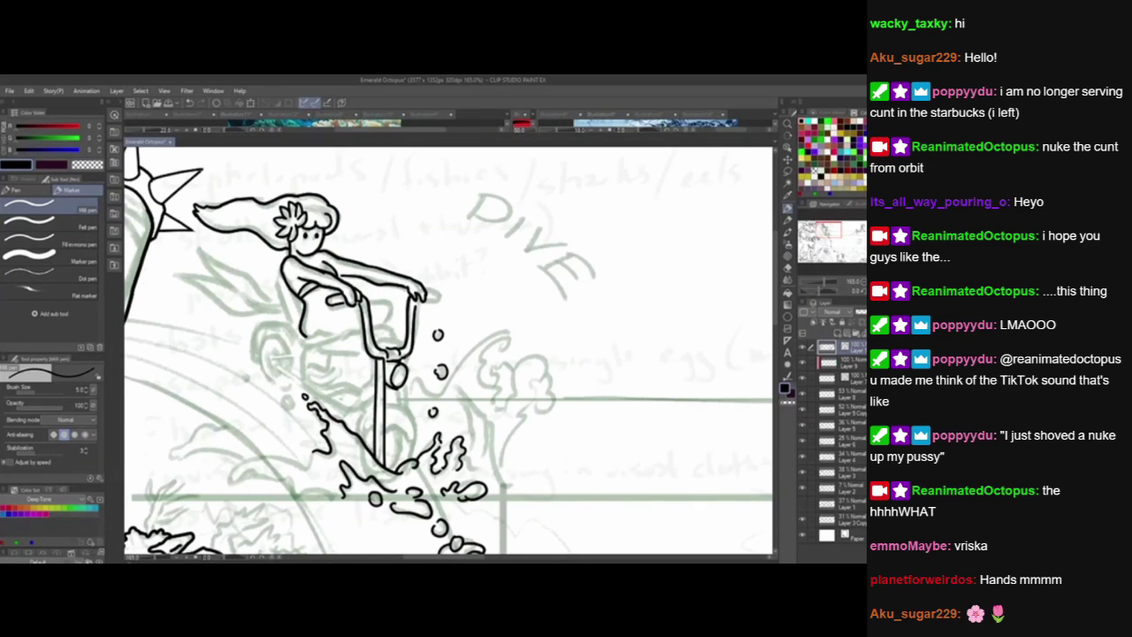
Ink the short handlebar grip sticking out past the rider's far hand.
left_click_drag(431, 399, 408, 416)
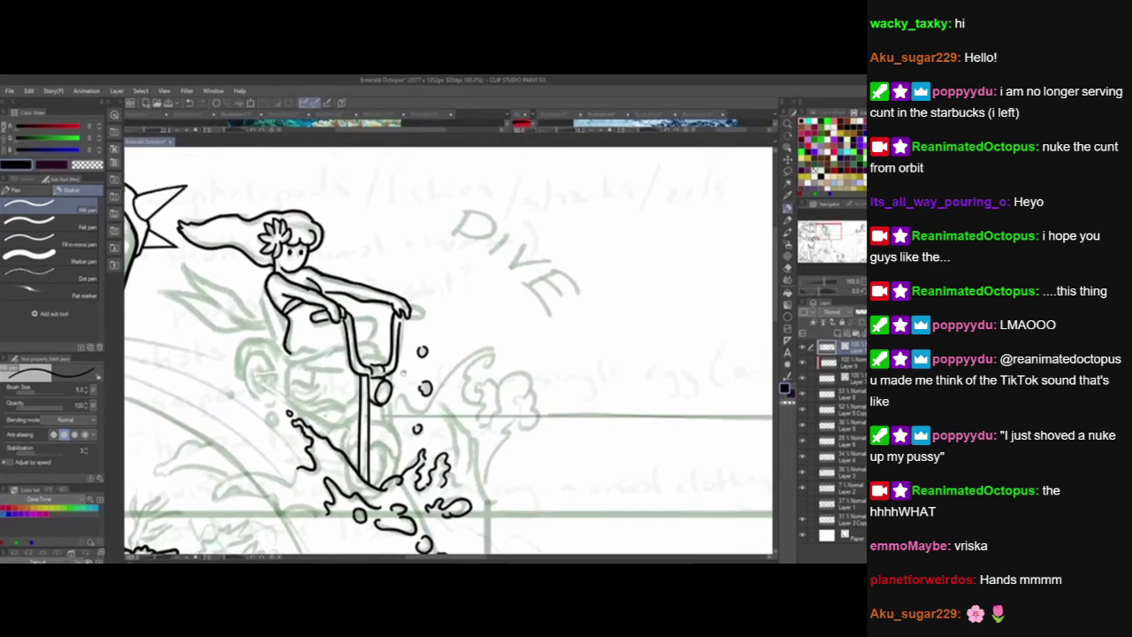
mouse_move(411, 320)
left_mouse_down()
mouse_move(426, 310)
mouse_move(409, 308)
left_mouse_up()
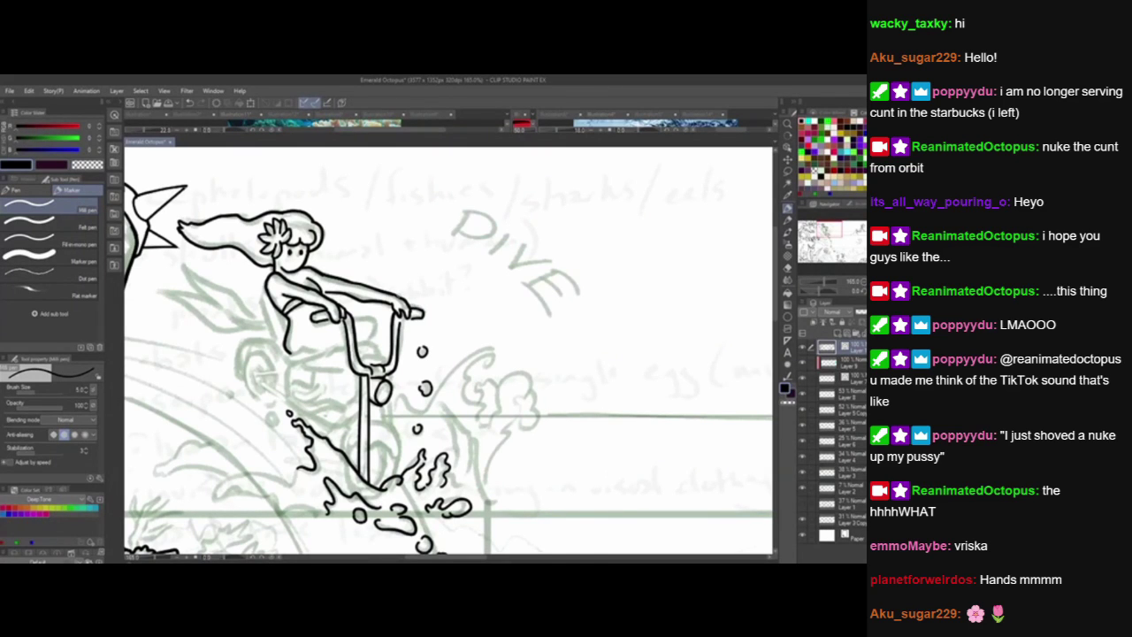
left_click_drag(398, 363, 431, 327)
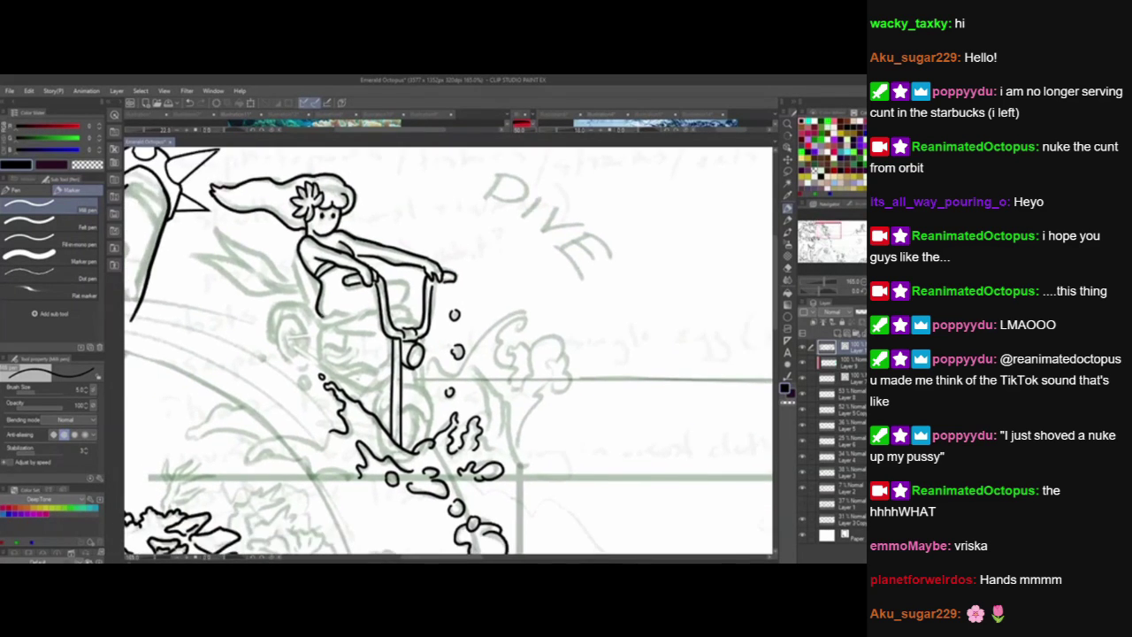
Ink the lower edge of the rider's body and the rounded shape between the handlebars.
mouse_move(321, 320)
left_mouse_down()
mouse_move(405, 306)
mouse_move(413, 319)
mouse_move(402, 303)
mouse_move(412, 316)
mouse_move(389, 306)
mouse_move(412, 319)
left_mouse_up()
key("ctrl+z")
key("ctrl+z")
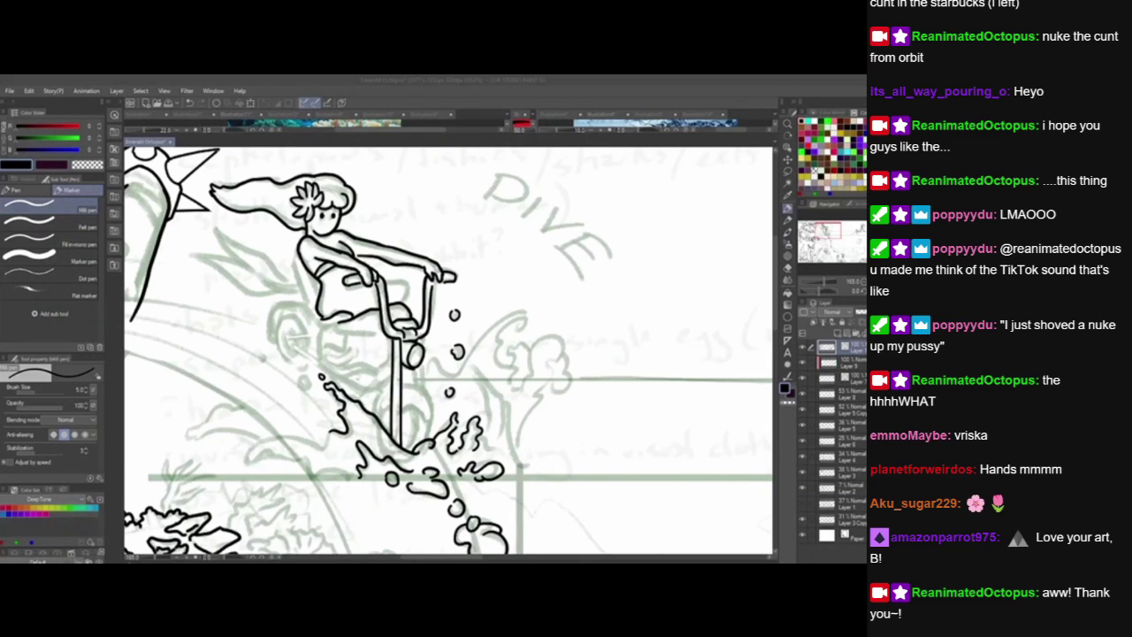
Ink the front fender arc and the front wheel's curves on both sides of the fork.
left_click(441, 401)
mouse_move(441, 402)
left_mouse_down()
mouse_move(449, 354)
mouse_move(405, 337)
mouse_move(441, 356)
mouse_move(419, 358)
mouse_move(436, 371)
mouse_move(442, 360)
mouse_move(402, 357)
left_mouse_up()
key("ctrl+z")
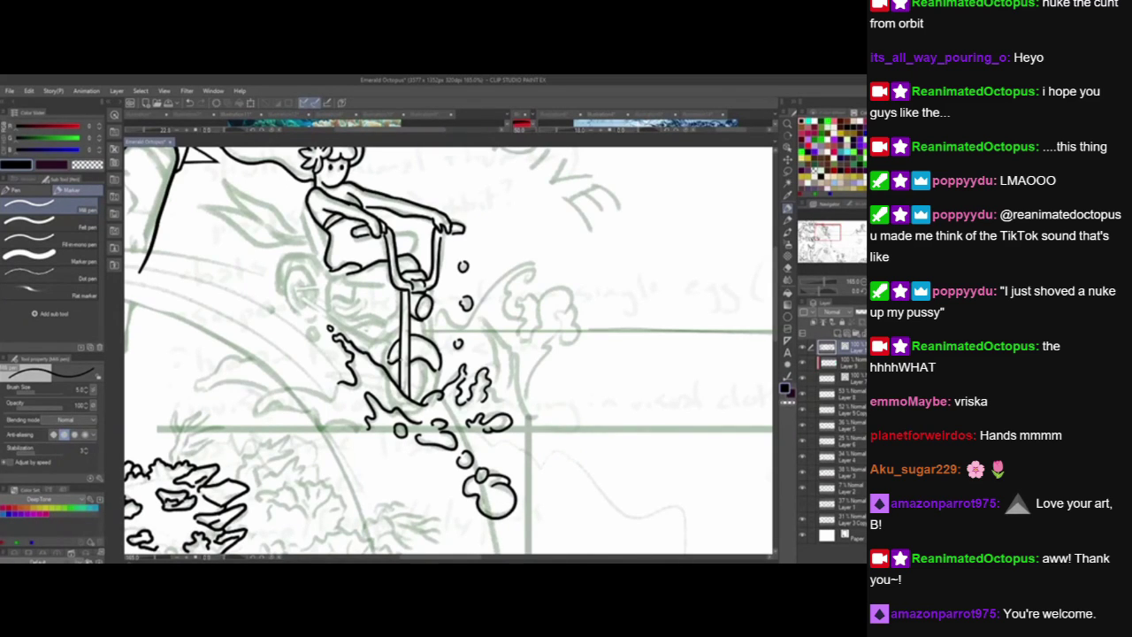
left_click_drag(440, 368, 434, 399)
left_click_drag(396, 349, 387, 377)
key("ctrl+z")
key("ctrl+z")
mouse_move(415, 357)
left_mouse_down()
mouse_move(425, 370)
mouse_move(415, 401)
left_mouse_up()
left_click_drag(401, 336, 383, 357)
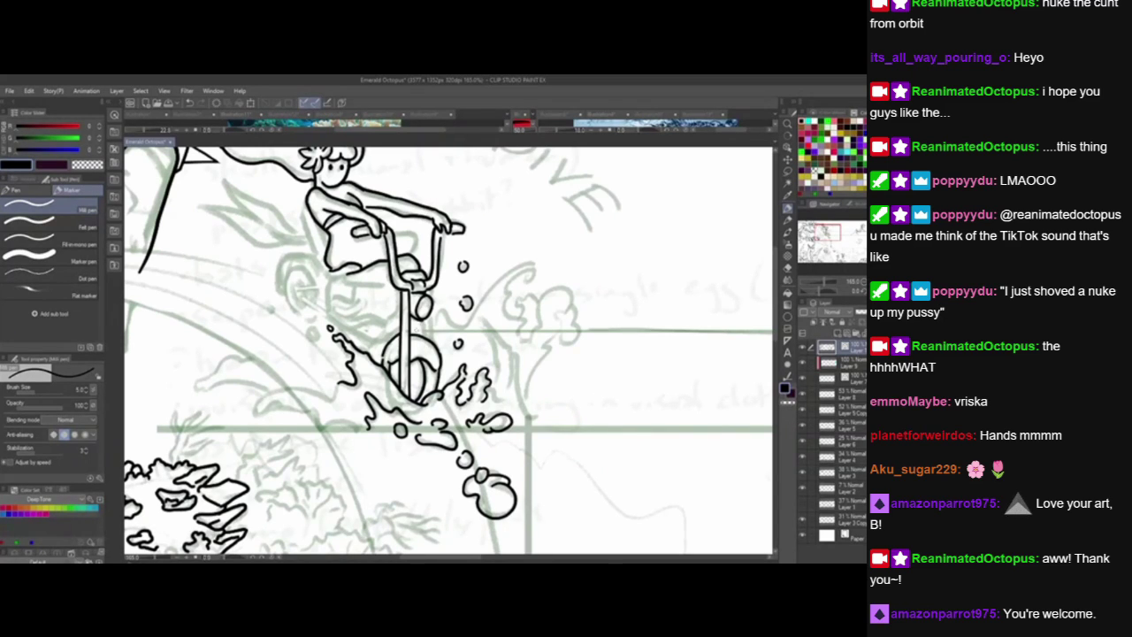
Refine the top of the front wheel and ink the fork line running down past the headlight.
key("ctrl+z")
left_click_drag(405, 331, 444, 364)
left_click_drag(432, 309, 426, 347)
left_click_drag(440, 398, 473, 439)
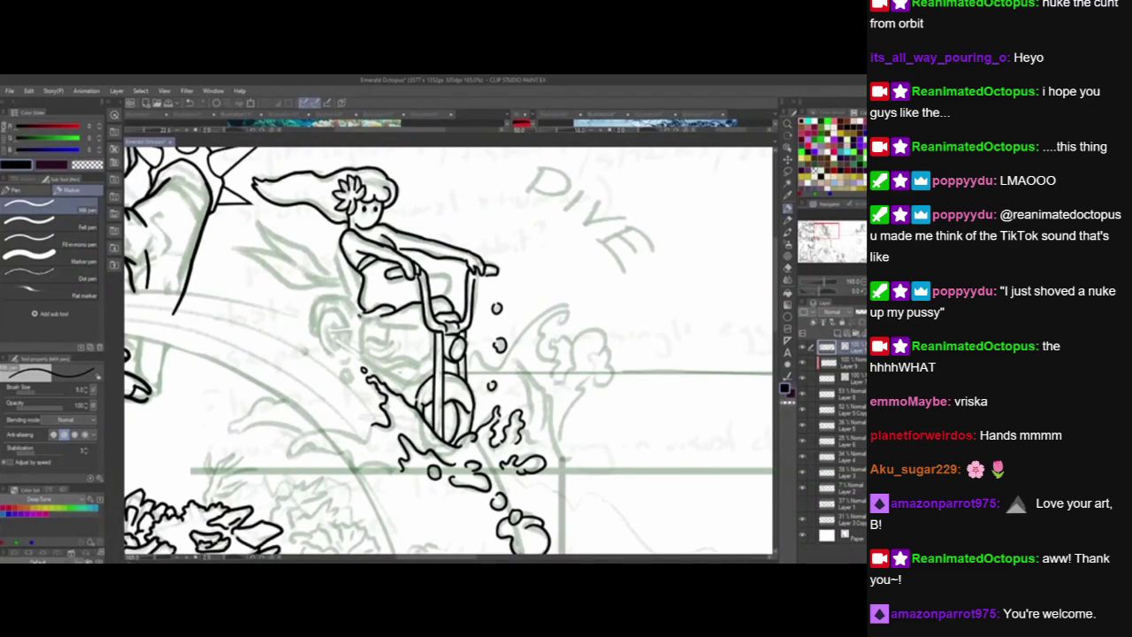
Ink the seat line, frame bars and engine lines between the rider and the front fork.
mouse_move(359, 323)
left_mouse_down()
mouse_move(413, 330)
mouse_move(425, 320)
left_mouse_up()
mouse_move(363, 318)
left_mouse_down()
mouse_move(362, 354)
mouse_move(420, 363)
mouse_move(382, 367)
mouse_move(415, 367)
mouse_move(375, 351)
mouse_move(400, 342)
mouse_move(389, 354)
mouse_move(400, 345)
mouse_move(365, 339)
mouse_move(390, 342)
left_mouse_up()
key("ctrl+z")
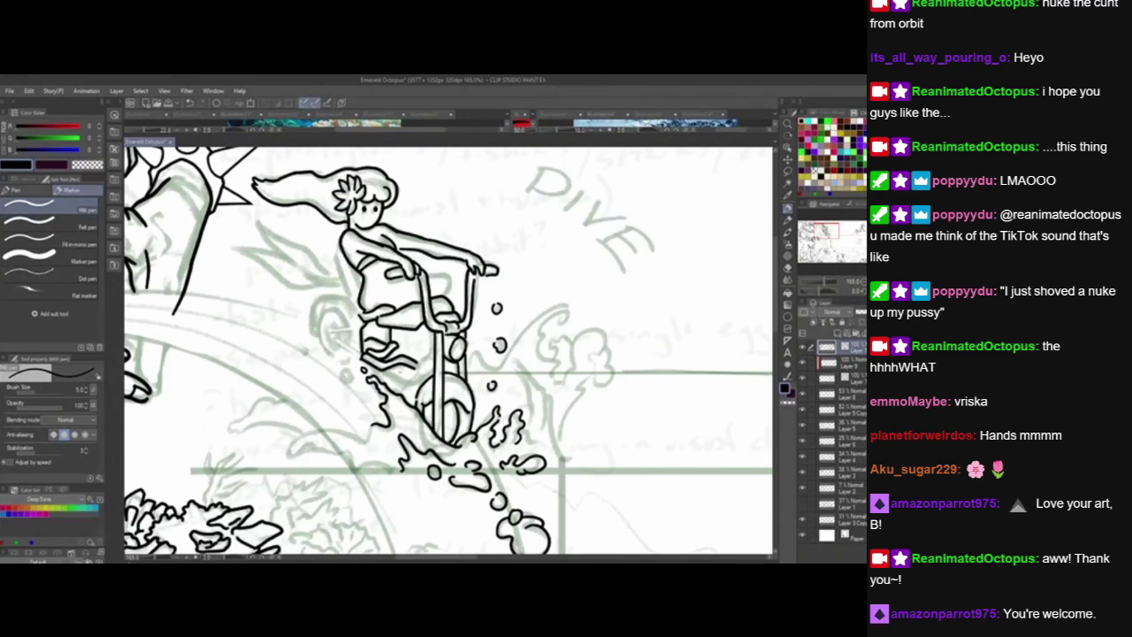
mouse_move(378, 368)
left_mouse_down()
mouse_move(409, 387)
mouse_move(440, 359)
mouse_move(420, 368)
mouse_move(434, 341)
left_mouse_up()
key("ctrl+z")
left_click_drag(403, 385, 433, 338)
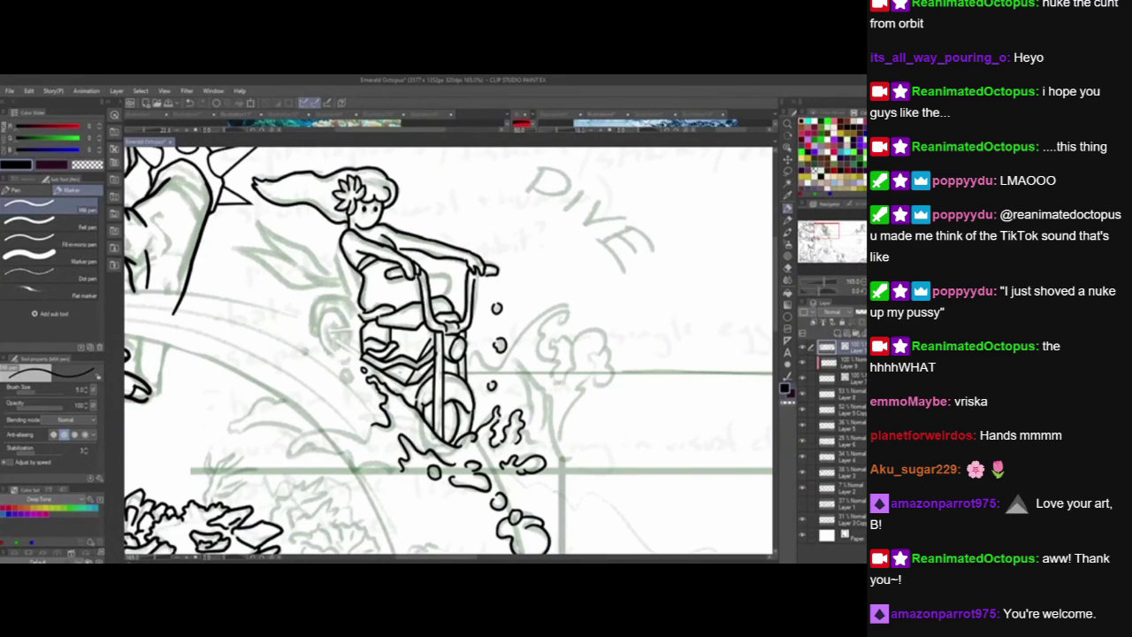
Ink the pointed rear swingarm and the rear wheel curving around it.
left_click_drag(438, 432, 449, 436)
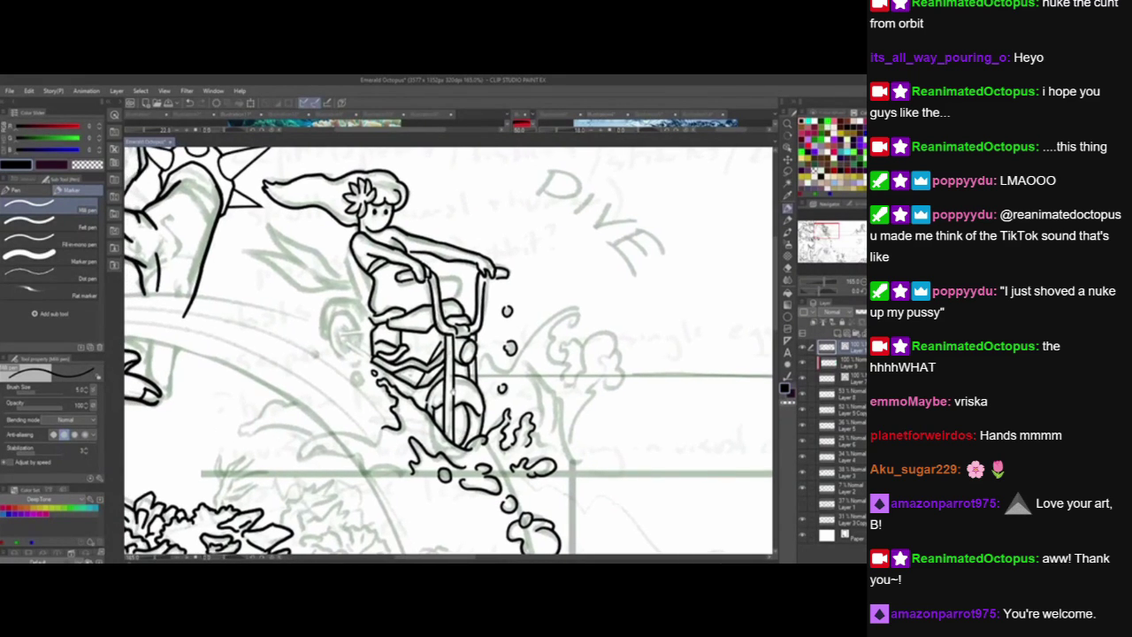
mouse_move(344, 343)
left_mouse_down()
mouse_move(371, 364)
mouse_move(368, 330)
mouse_move(384, 333)
left_mouse_up()
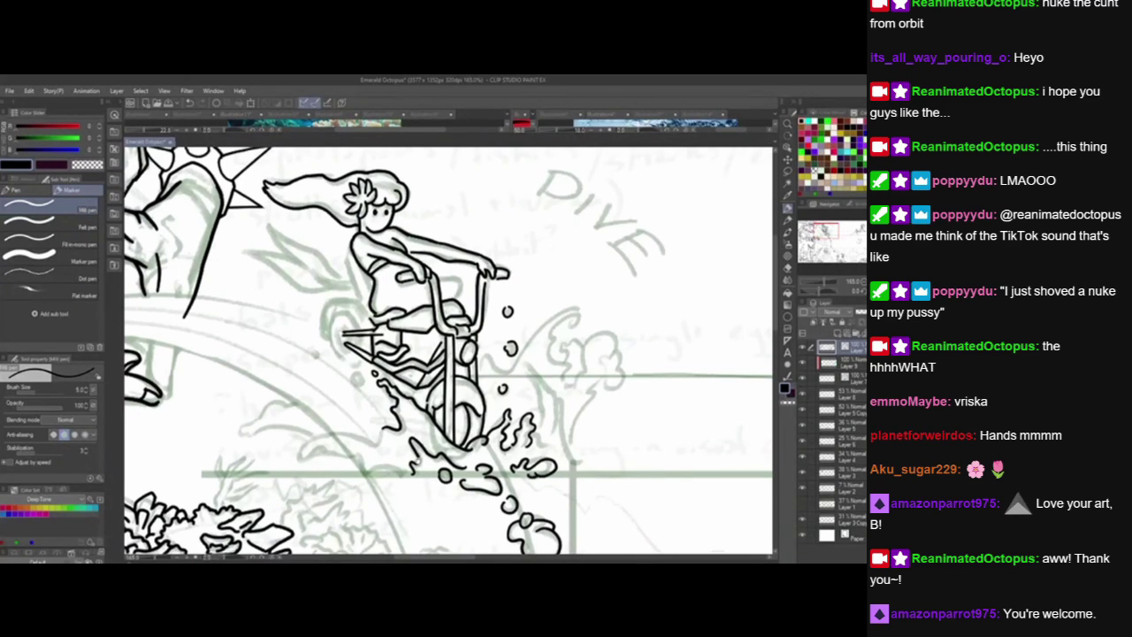
mouse_move(381, 336)
left_mouse_down()
mouse_move(388, 354)
mouse_move(330, 352)
mouse_move(365, 382)
left_mouse_up()
mouse_move(342, 330)
left_mouse_down()
mouse_move(369, 362)
mouse_move(324, 340)
mouse_move(338, 315)
mouse_move(368, 316)
mouse_move(377, 332)
mouse_move(355, 354)
left_mouse_up()
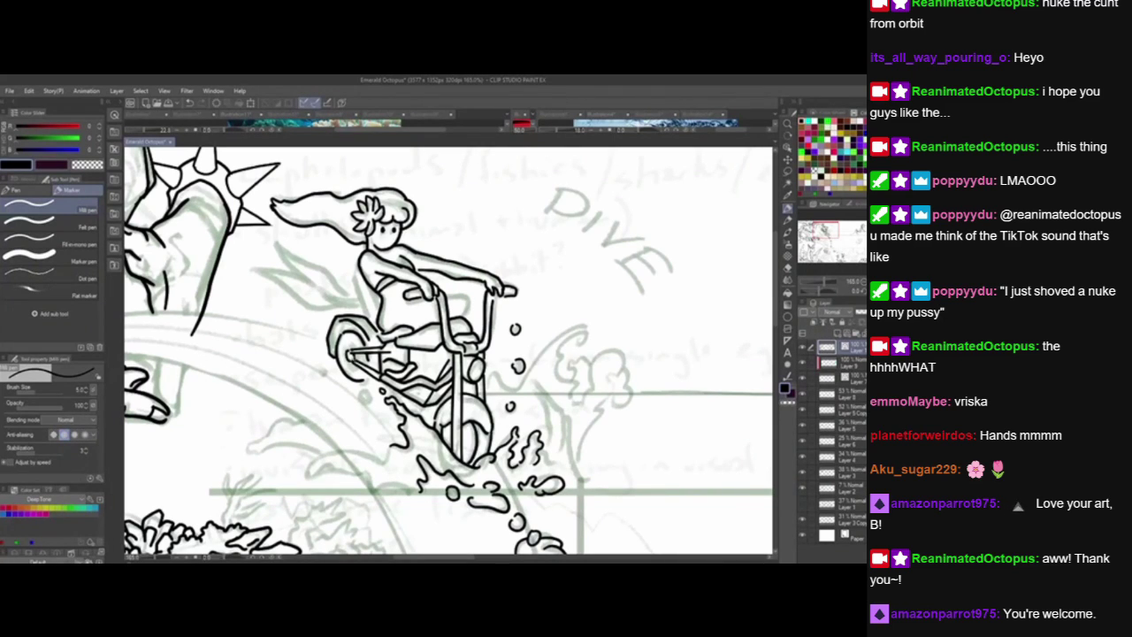
key("ctrl+z")
Ink the line behind the rider's back and the two pointed, leaf-like tails trailing behind the bike.
mouse_move(366, 321)
left_mouse_down()
mouse_move(361, 268)
mouse_move(370, 316)
mouse_move(382, 307)
left_mouse_up()
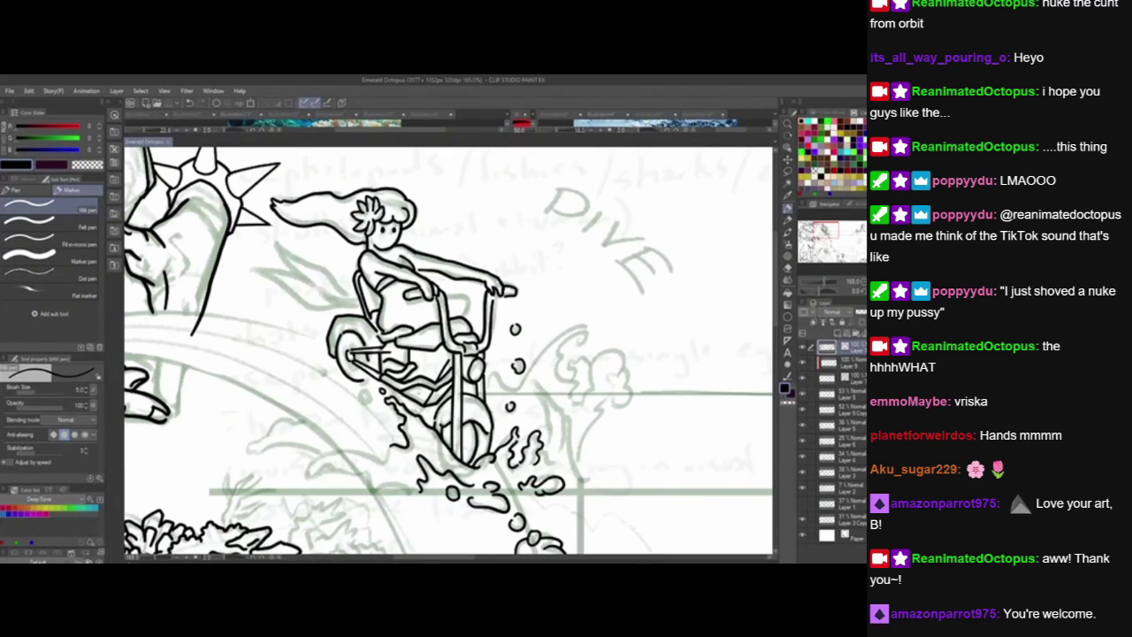
left_click_drag(316, 290, 395, 299)
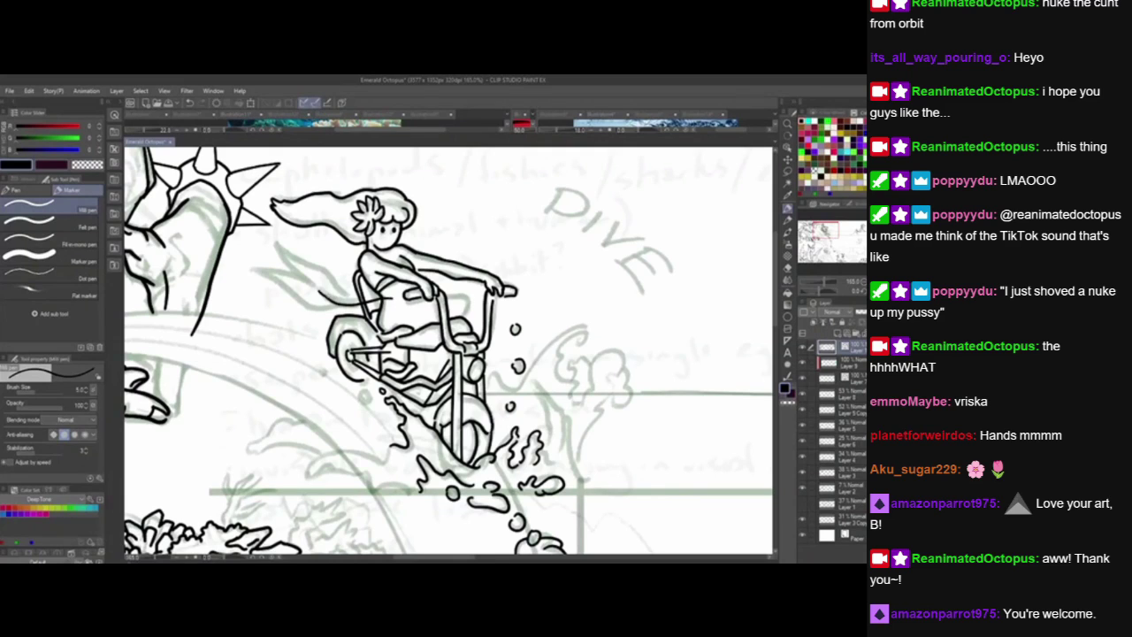
left_click_drag(321, 289, 379, 297)
key("ctrl+z")
key("ctrl+z")
left_click_drag(372, 309, 378, 317)
left_click_drag(316, 289, 359, 301)
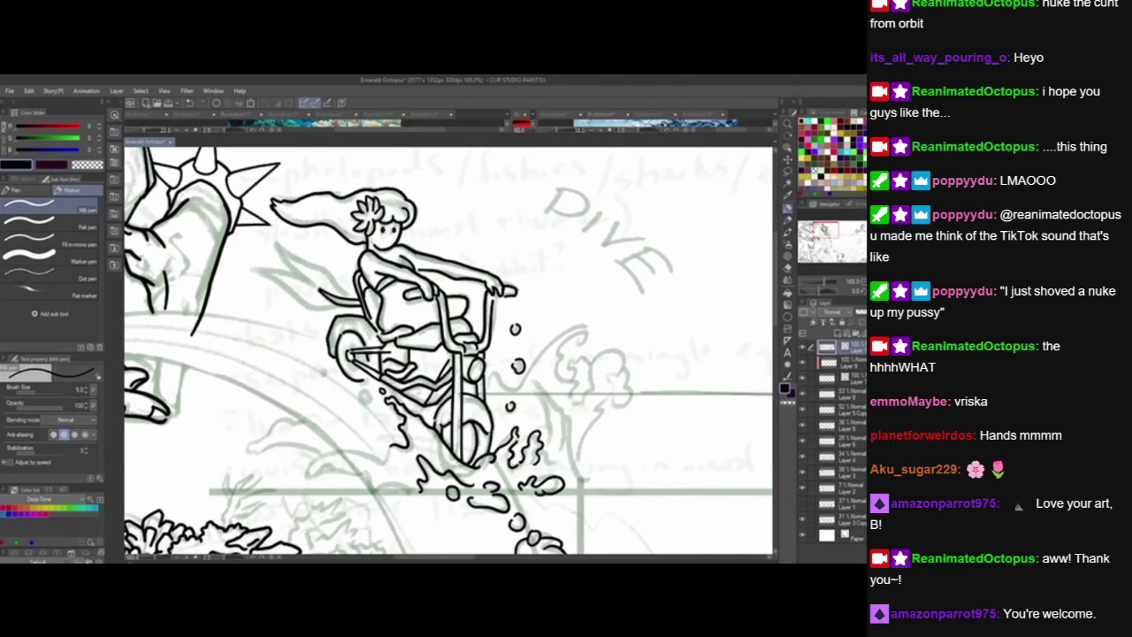
left_click_drag(428, 360, 446, 364)
mouse_move(361, 308)
left_mouse_down()
mouse_move(331, 309)
mouse_move(262, 275)
mouse_move(301, 271)
mouse_move(334, 289)
mouse_move(287, 236)
mouse_move(366, 303)
left_mouse_up()
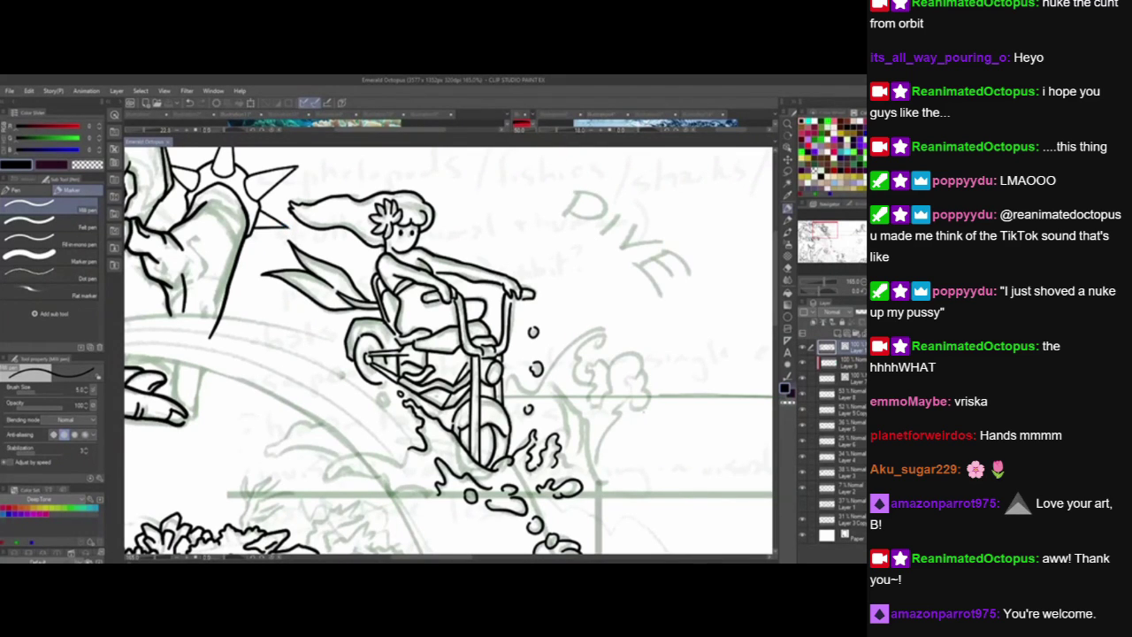
Ink small bubbles near the rear wheel and a curling wave extending the splash behind the bike.
left_click_drag(649, 455, 687, 397)
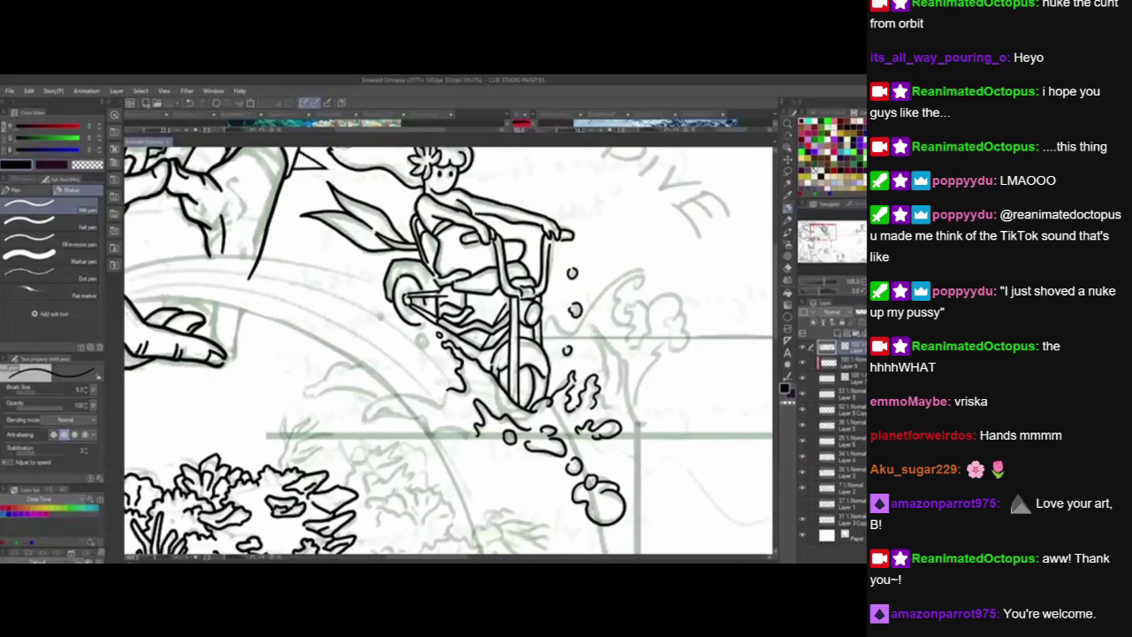
mouse_move(416, 335)
left_mouse_down()
mouse_move(432, 347)
mouse_move(413, 254)
left_mouse_up()
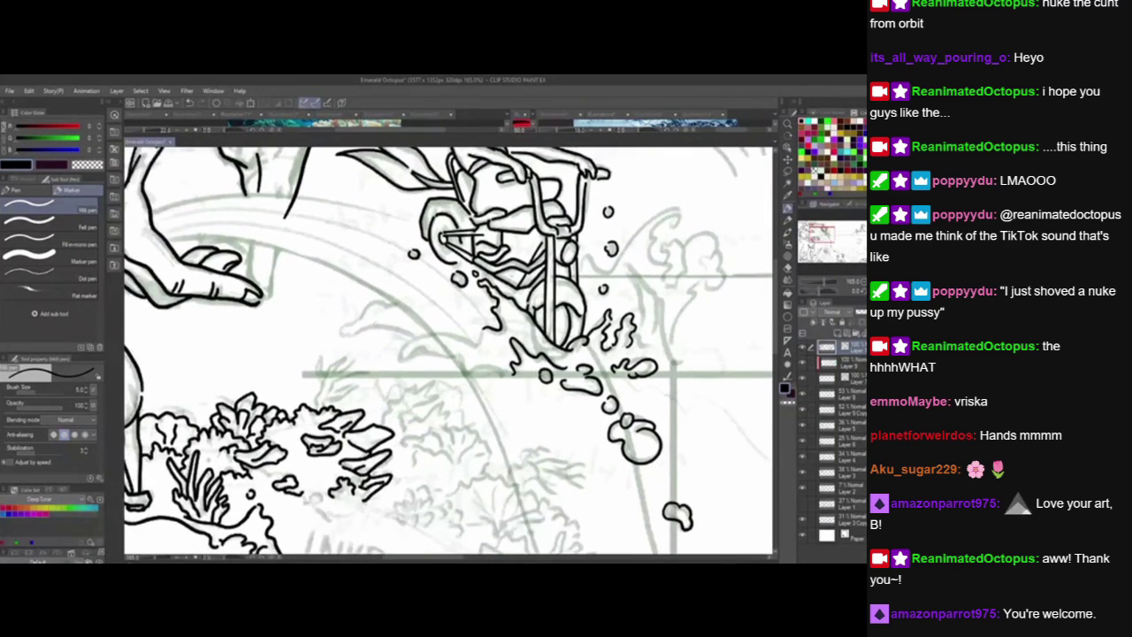
mouse_move(401, 347)
left_mouse_down()
mouse_move(400, 361)
mouse_move(465, 340)
left_mouse_up()
key("ctrl+z")
mouse_move(398, 352)
left_mouse_down()
mouse_move(448, 331)
mouse_move(472, 345)
mouse_move(483, 329)
mouse_move(440, 352)
mouse_move(467, 355)
mouse_move(458, 378)
mouse_move(482, 364)
mouse_move(507, 375)
left_mouse_up()
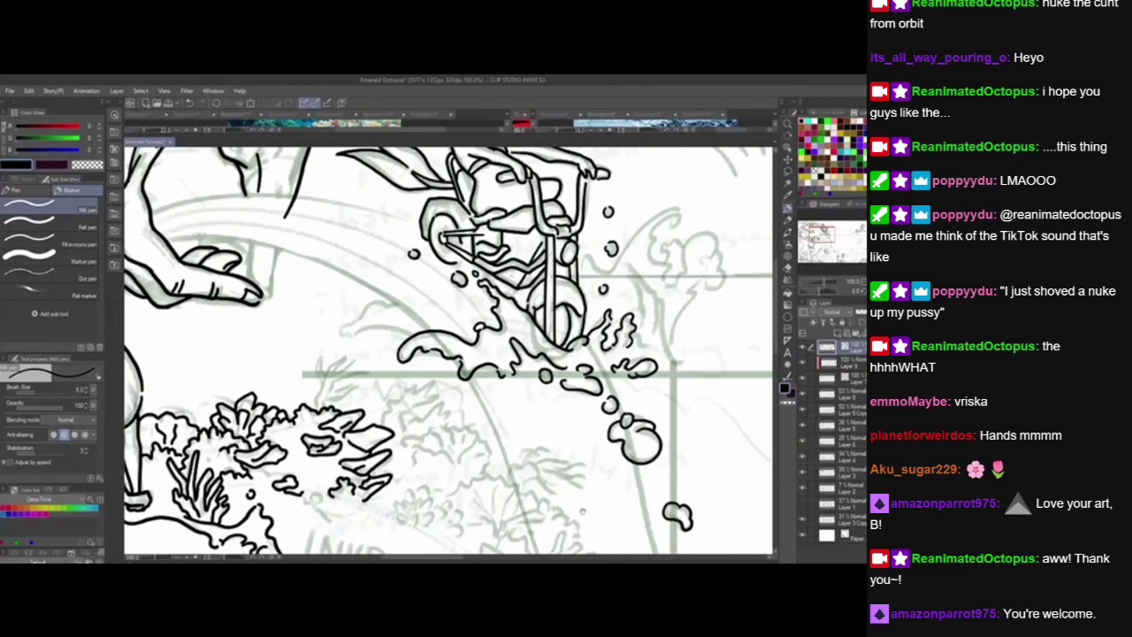
left_click_drag(583, 512, 584, 509)
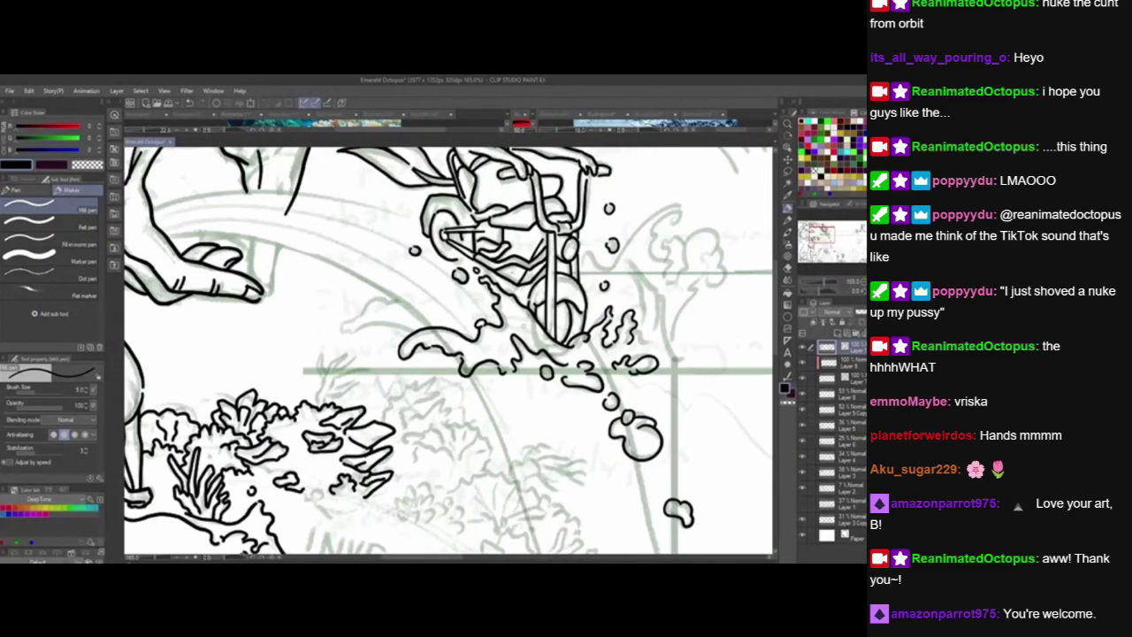
left_click_drag(506, 465, 546, 475)
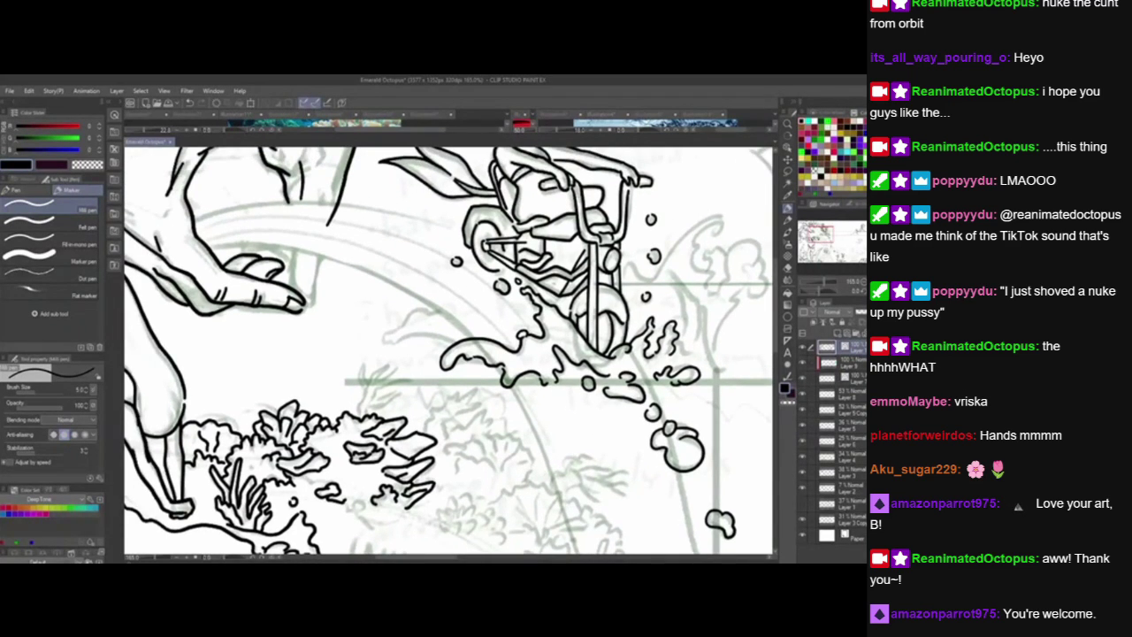
Ink a second curling wave crest trailing farther behind the motorcycle's rear splash.
left_click_drag(377, 337, 456, 344)
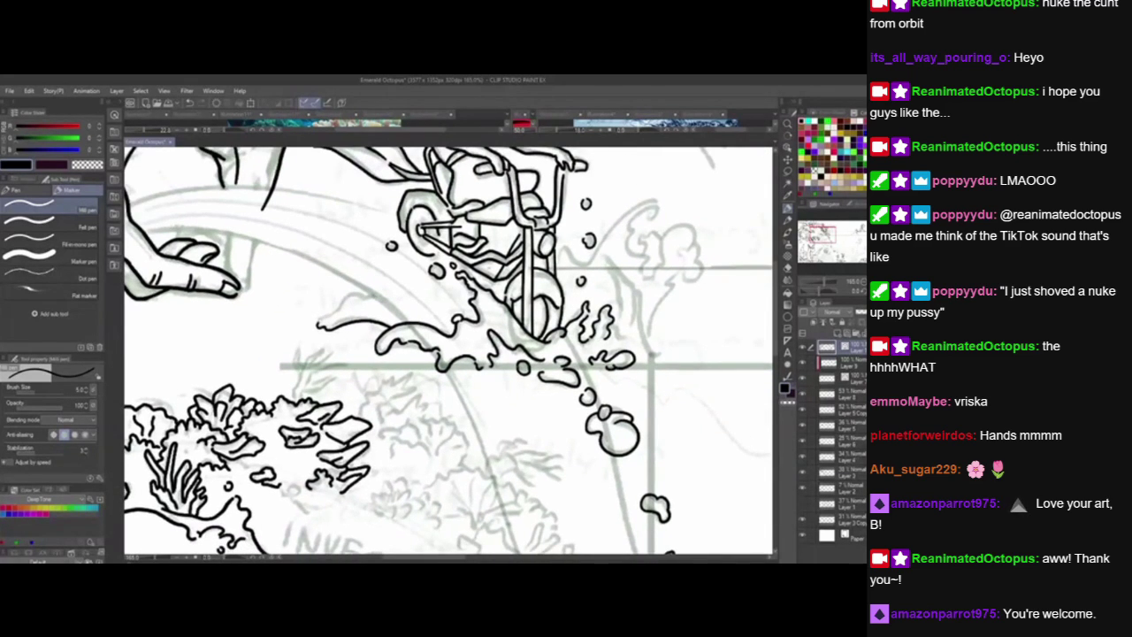
mouse_move(319, 324)
left_mouse_down()
mouse_move(350, 296)
mouse_move(407, 296)
left_mouse_up()
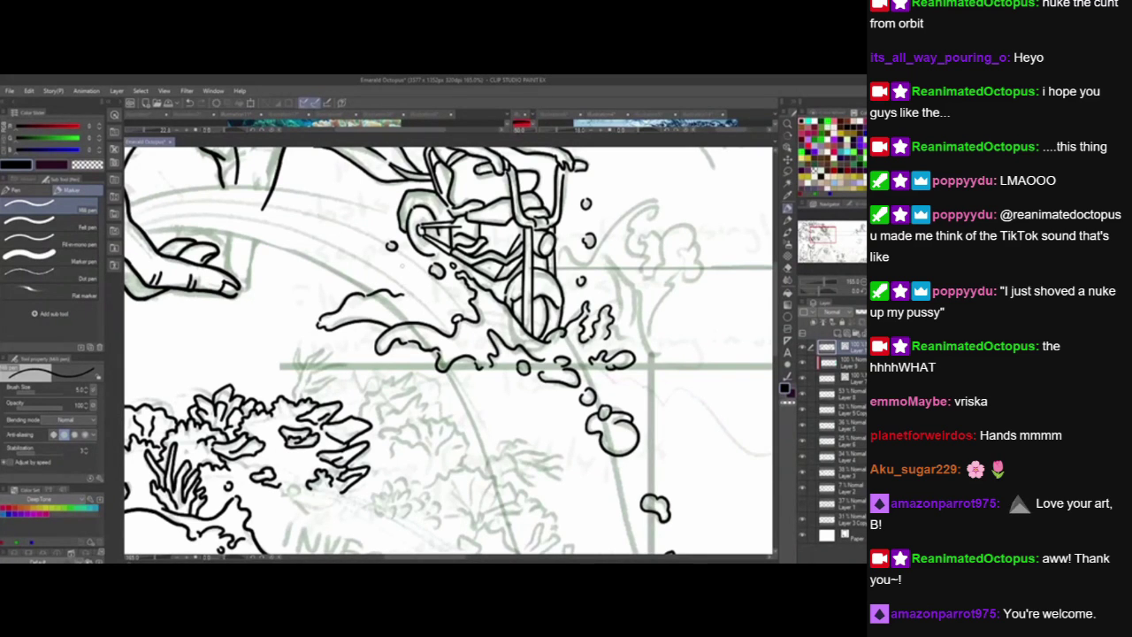
left_click_drag(402, 265, 475, 300)
key("ctrl+z")
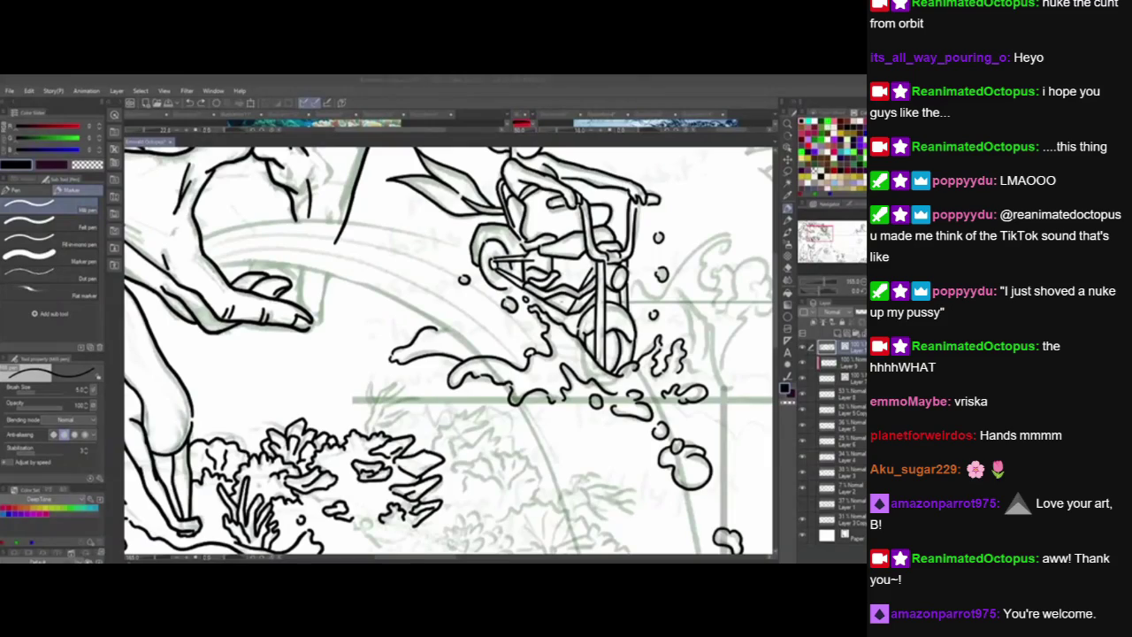
left_click_drag(453, 324, 493, 377)
Rotate the canvas and ink the outer edge of the curved trail from the hand to the bike's rear wheel.
key("r")
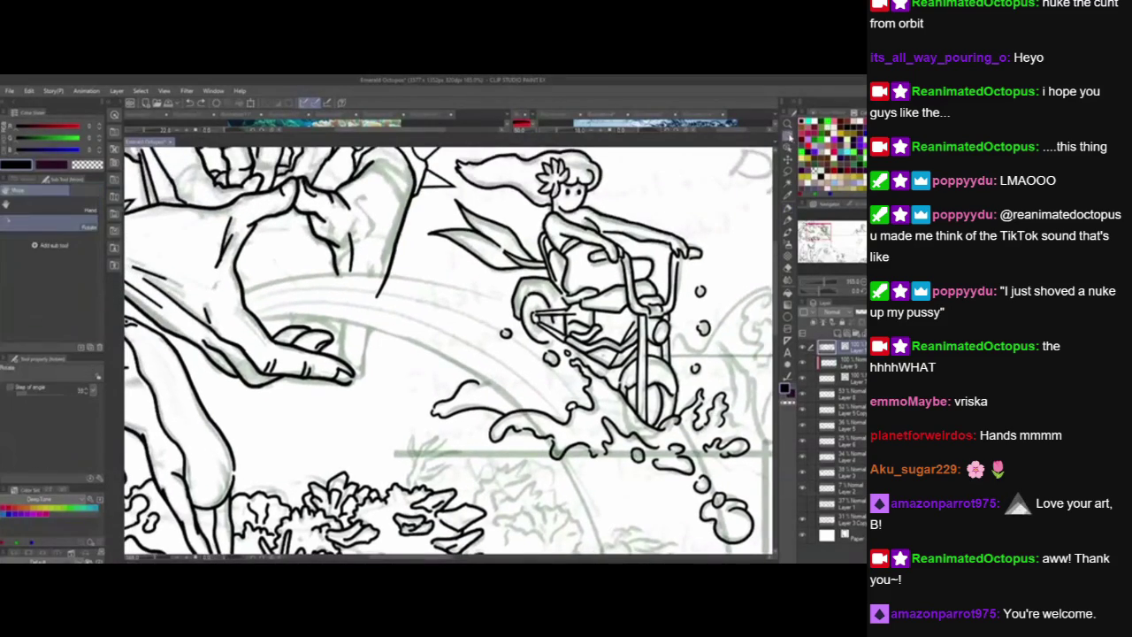
left_click_drag(659, 256, 420, 178)
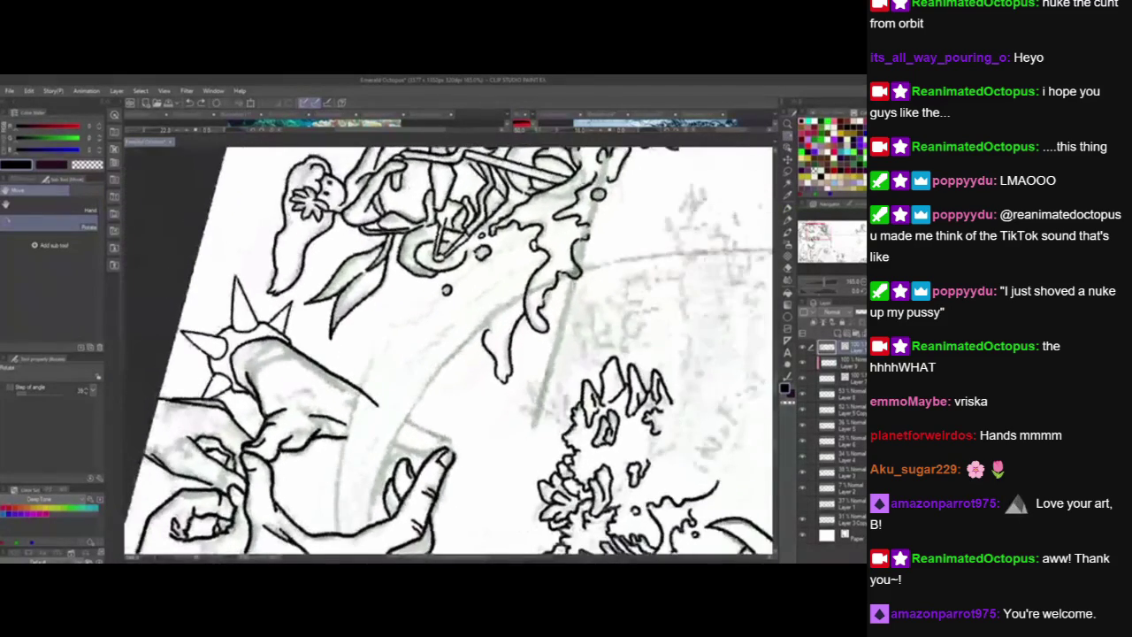
left_click_drag(447, 389, 468, 314)
left_click(788, 210)
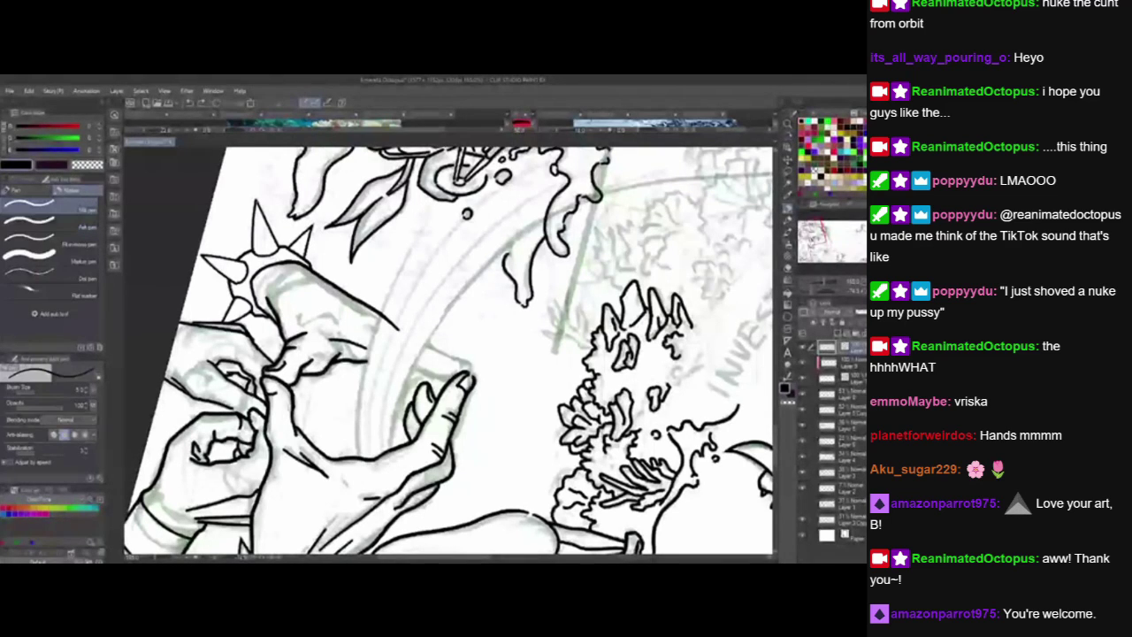
left_click_drag(360, 483, 456, 187)
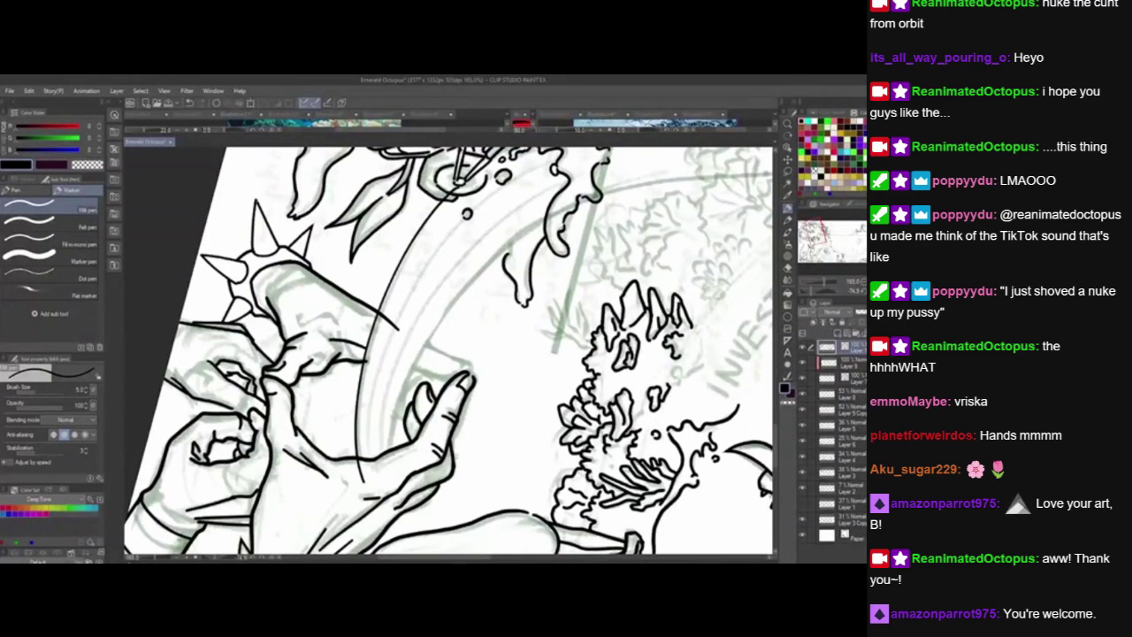
left_click_drag(361, 482, 358, 463)
left_click_drag(397, 327, 382, 317)
left_click_drag(445, 198, 458, 187)
left_click_drag(520, 420, 499, 431)
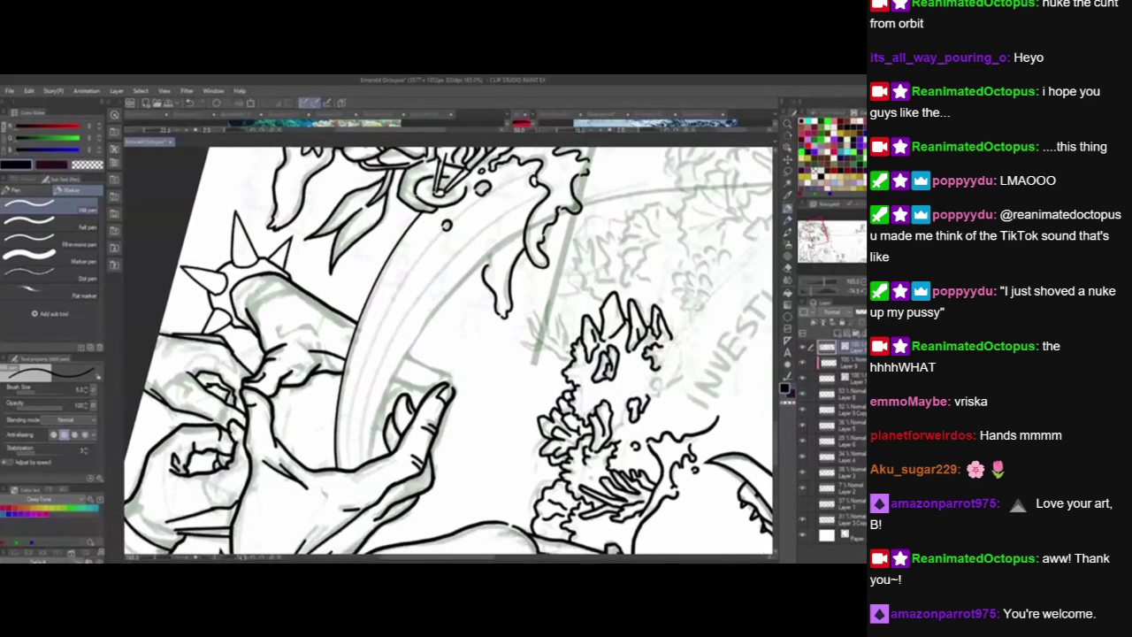
mouse_move(369, 476)
left_mouse_down()
mouse_move(556, 215)
mouse_move(579, 209)
left_mouse_up()
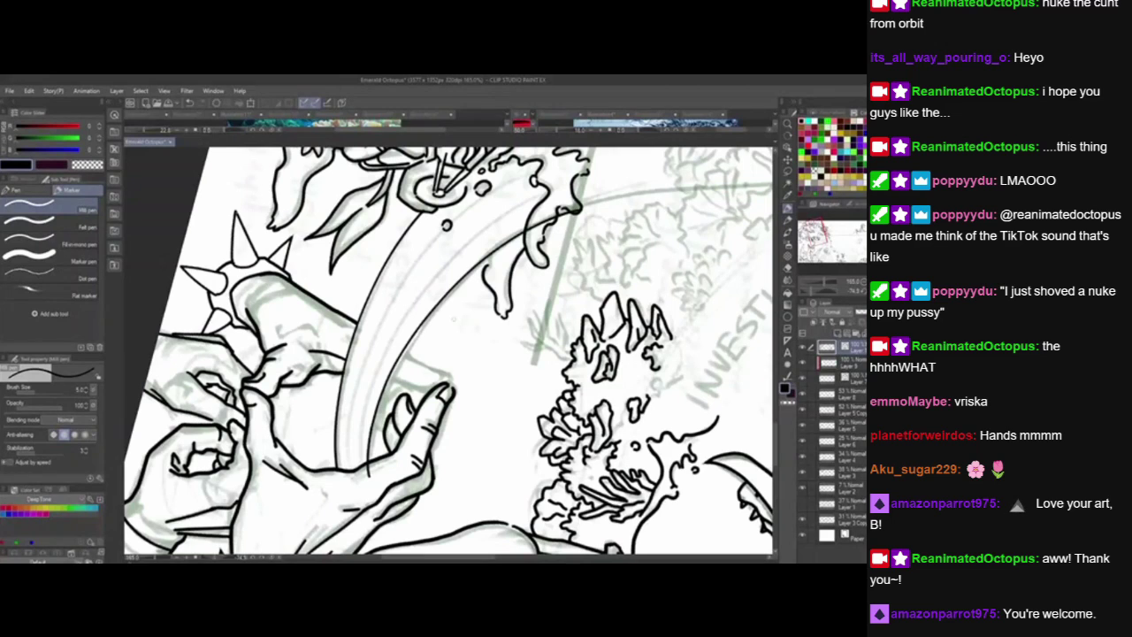
key("ctrl+z")
left_click_drag(369, 487, 578, 201)
key("ctrl+z")
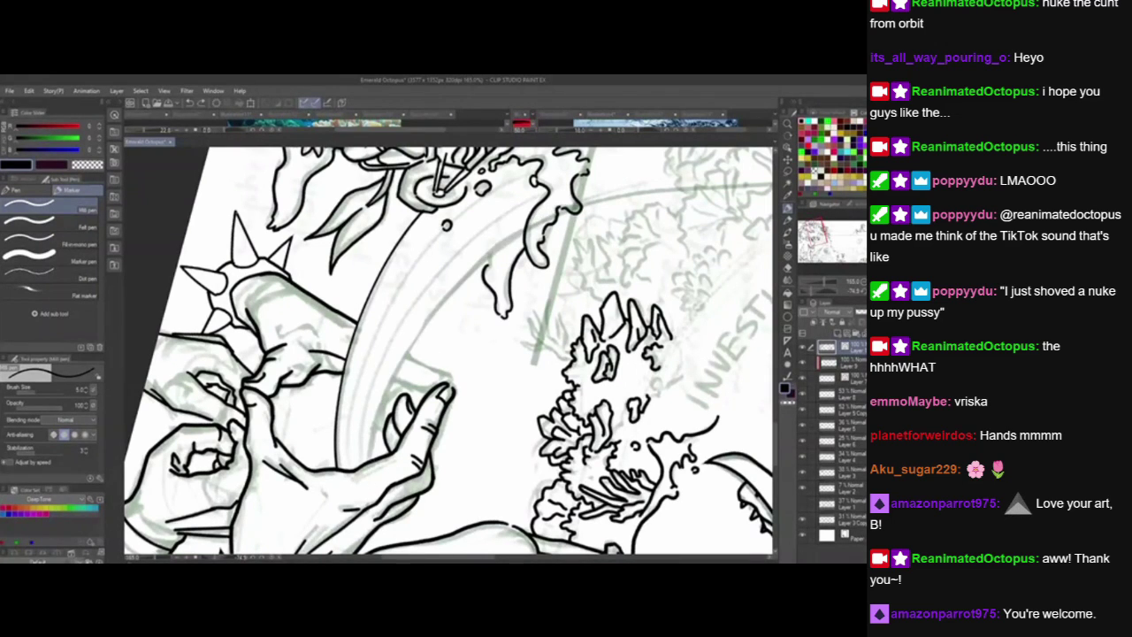
Ink the inner edge of the curved trail from the hand to the splash behind the bike.
mouse_move(371, 487)
left_mouse_down()
mouse_move(381, 434)
mouse_move(583, 208)
left_mouse_up()
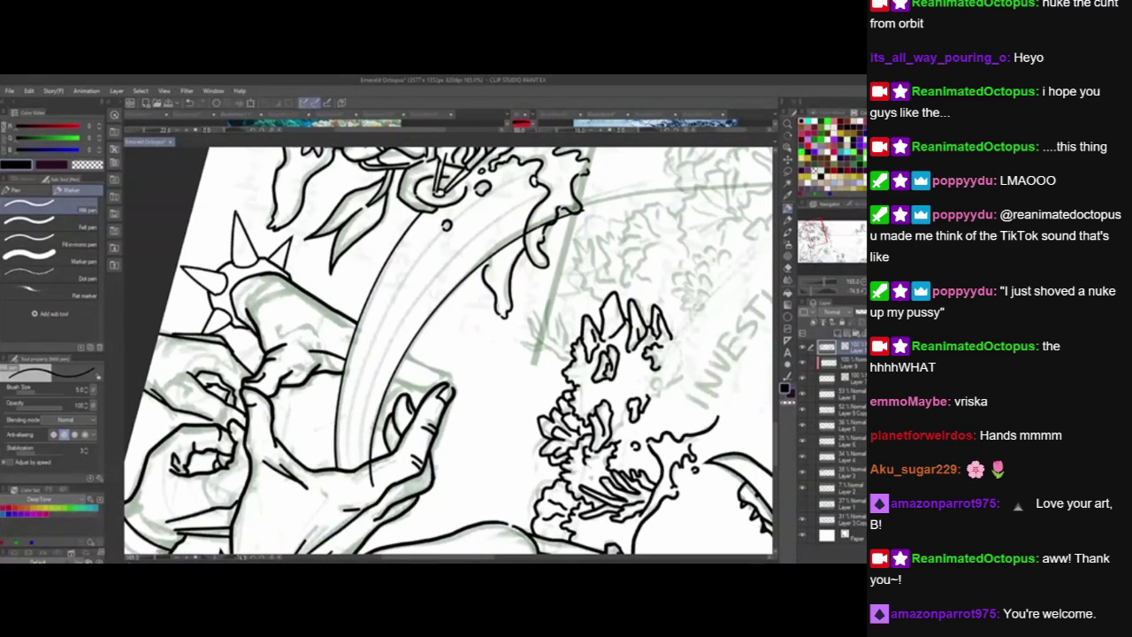
left_click_drag(527, 233, 572, 213)
key("ctrl+z")
left_click_drag(514, 265, 455, 416)
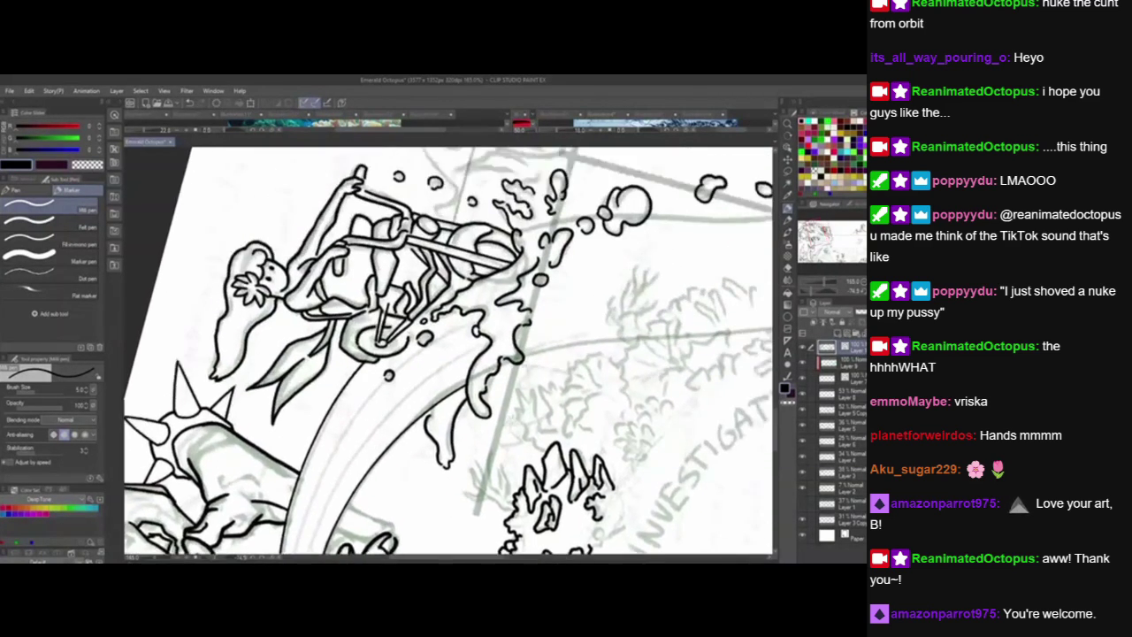
left_click_drag(491, 544, 574, 396)
left_click_drag(394, 484, 396, 529)
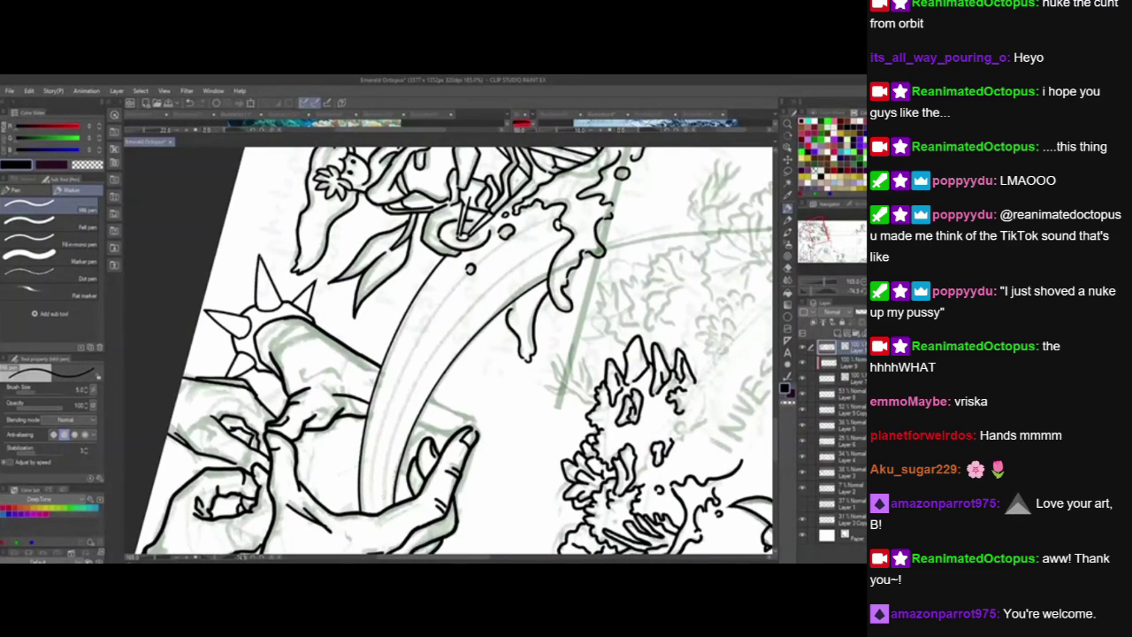
Try to ink an additional contour line inside the curved trail, parallel to its inner edge.
mouse_move(385, 503)
left_mouse_down()
mouse_move(405, 330)
mouse_move(479, 269)
mouse_move(593, 232)
left_mouse_up()
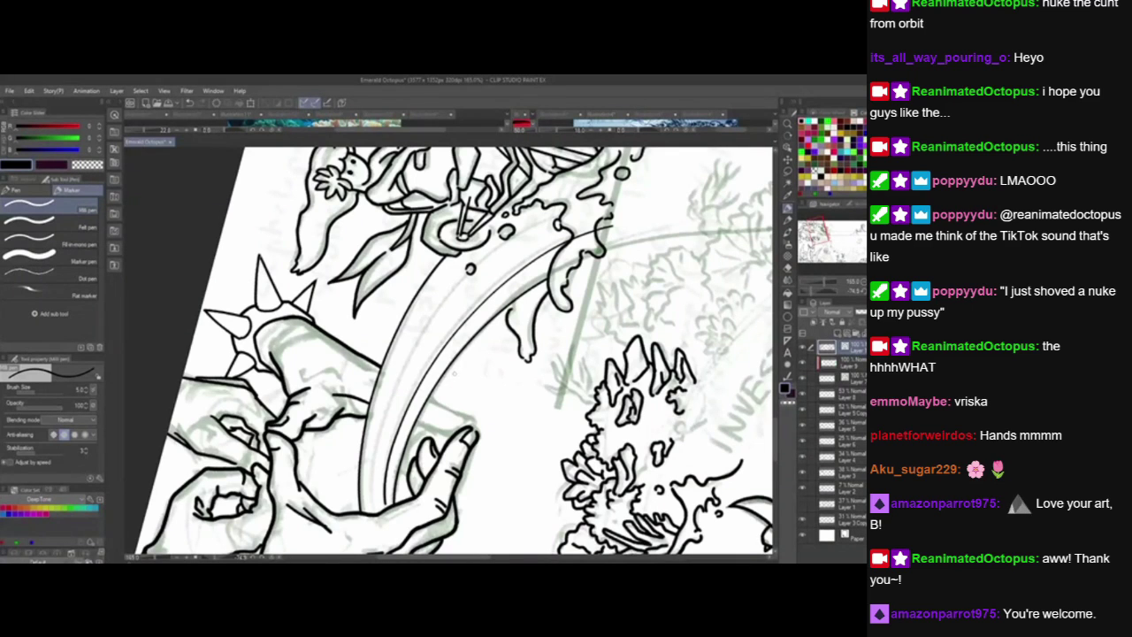
key("ctrl+z")
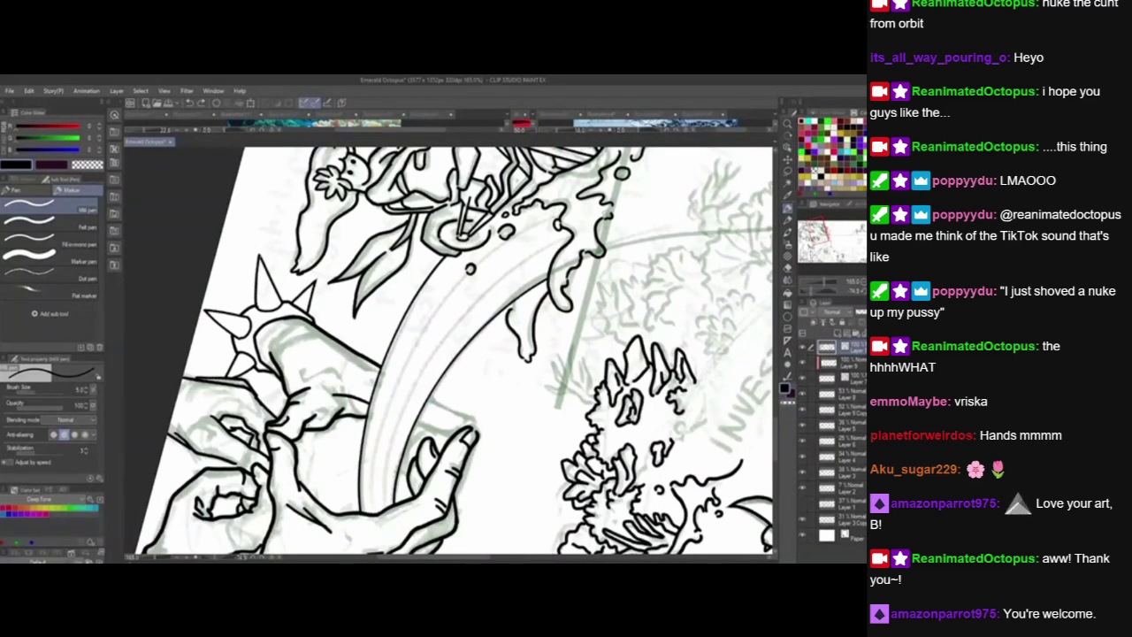
left_click_drag(451, 309, 418, 378)
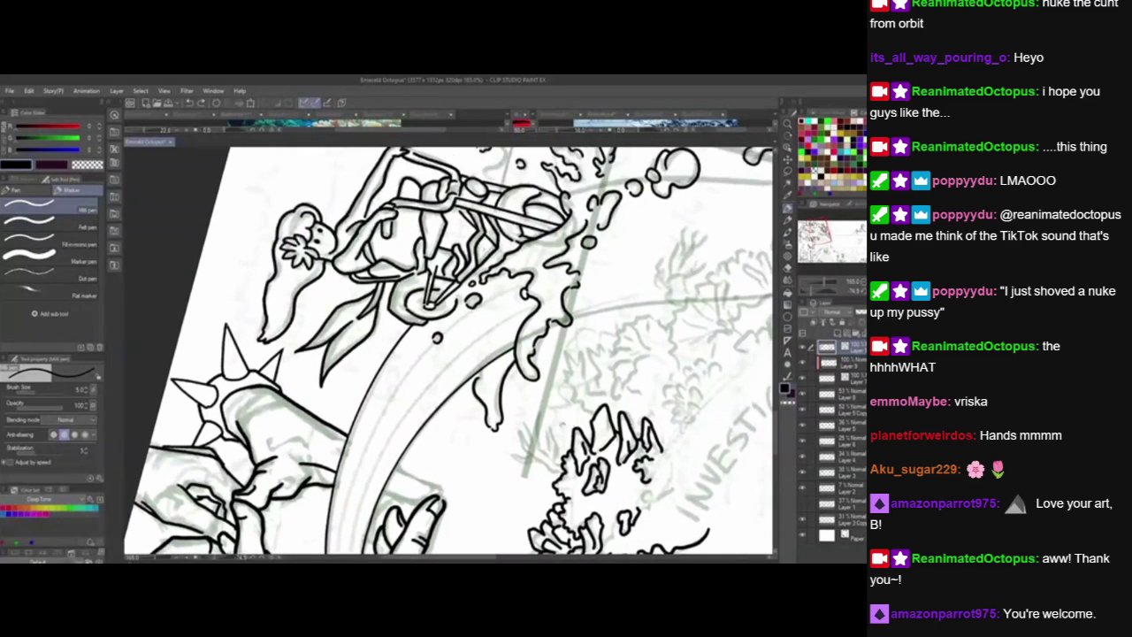
left_click_drag(272, 439, 314, 442)
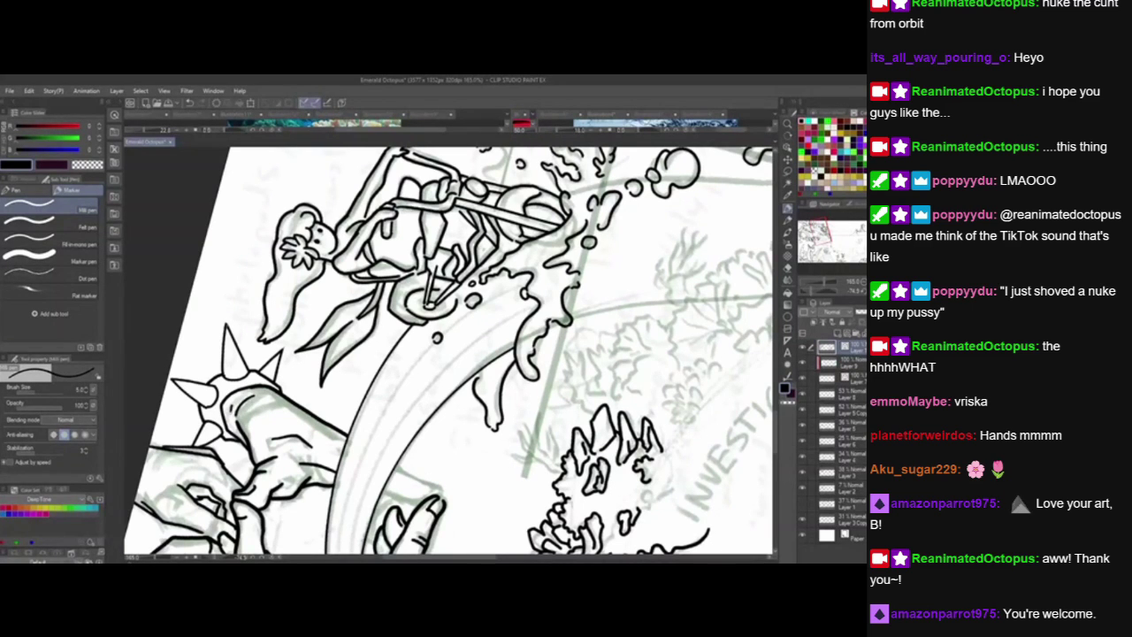
left_click_drag(572, 440, 525, 555)
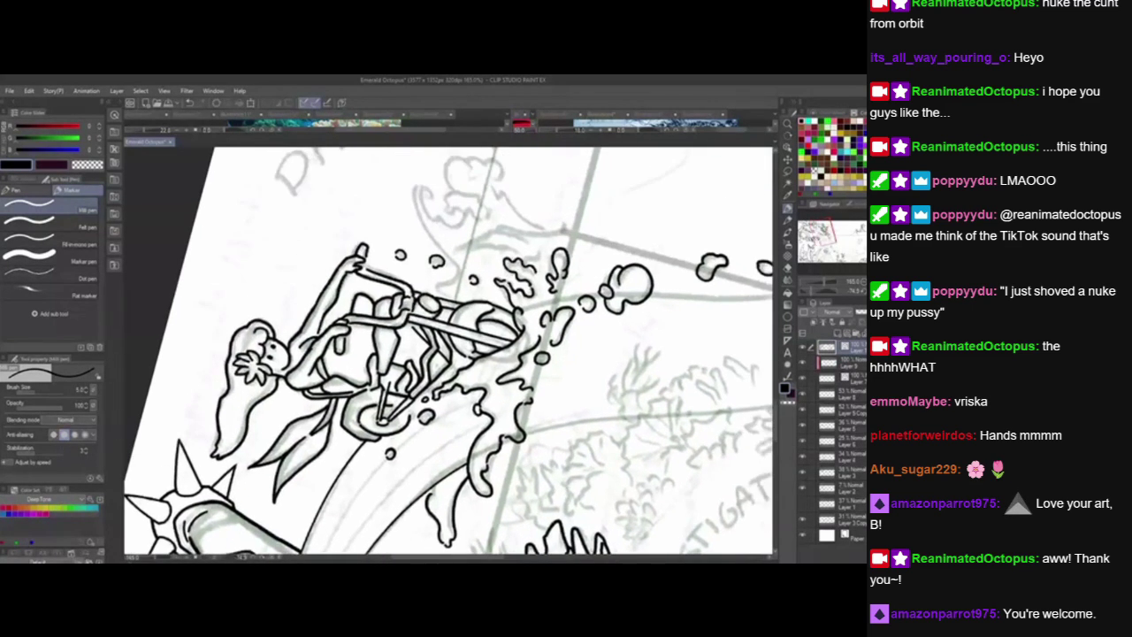
Reset the canvas rotation and ink the tall, narrow splash stems rising ahead of the front wheel.
double_click(789, 136)
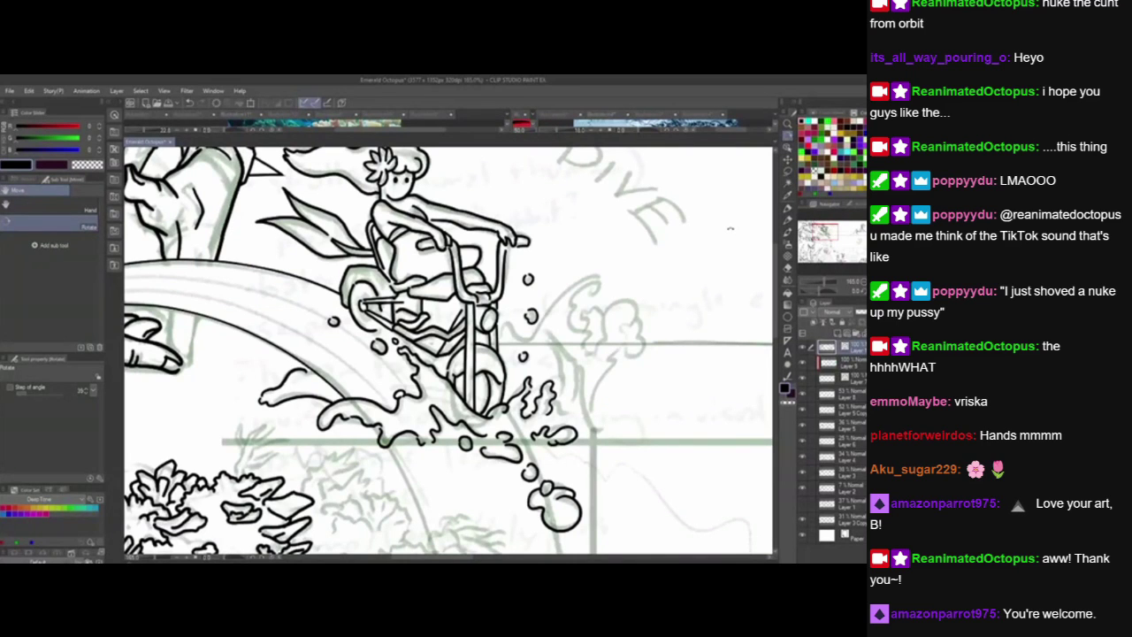
left_click_drag(621, 480, 591, 428)
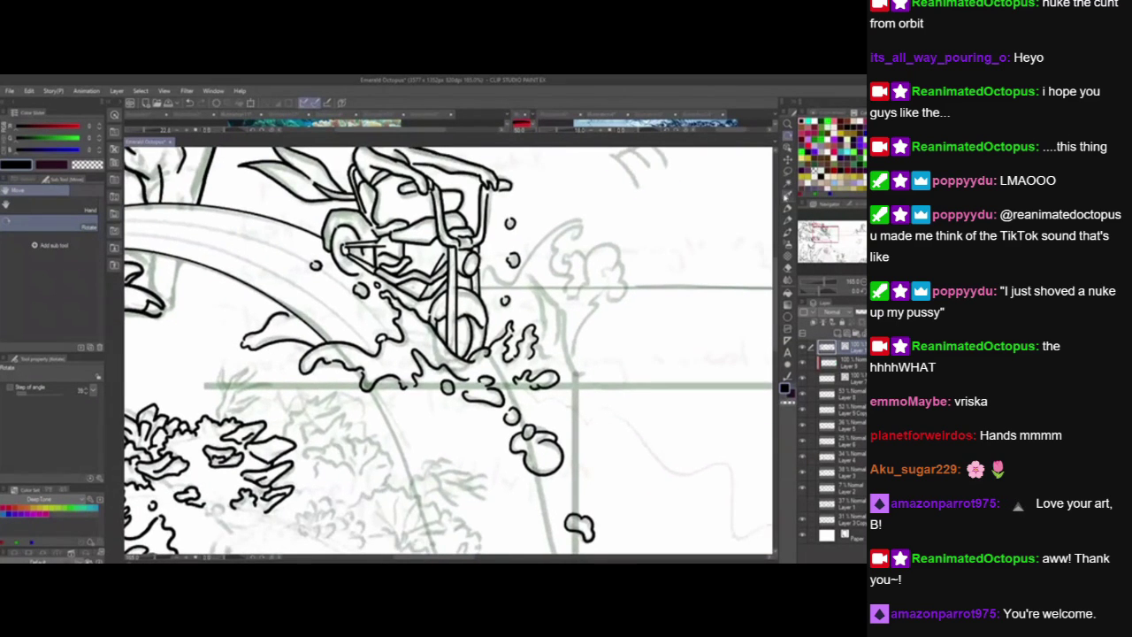
left_click(788, 209)
left_click_drag(566, 389, 535, 392)
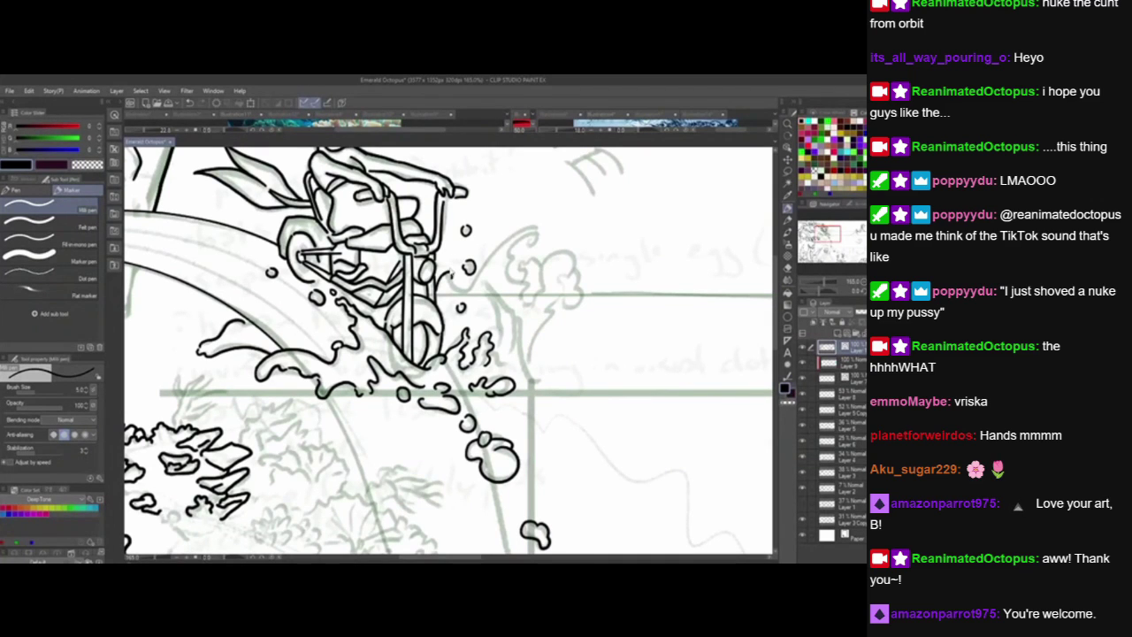
mouse_move(437, 286)
left_mouse_down()
mouse_move(451, 274)
mouse_move(469, 290)
left_mouse_up()
left_click_drag(489, 406, 466, 460)
key("ctrl+z")
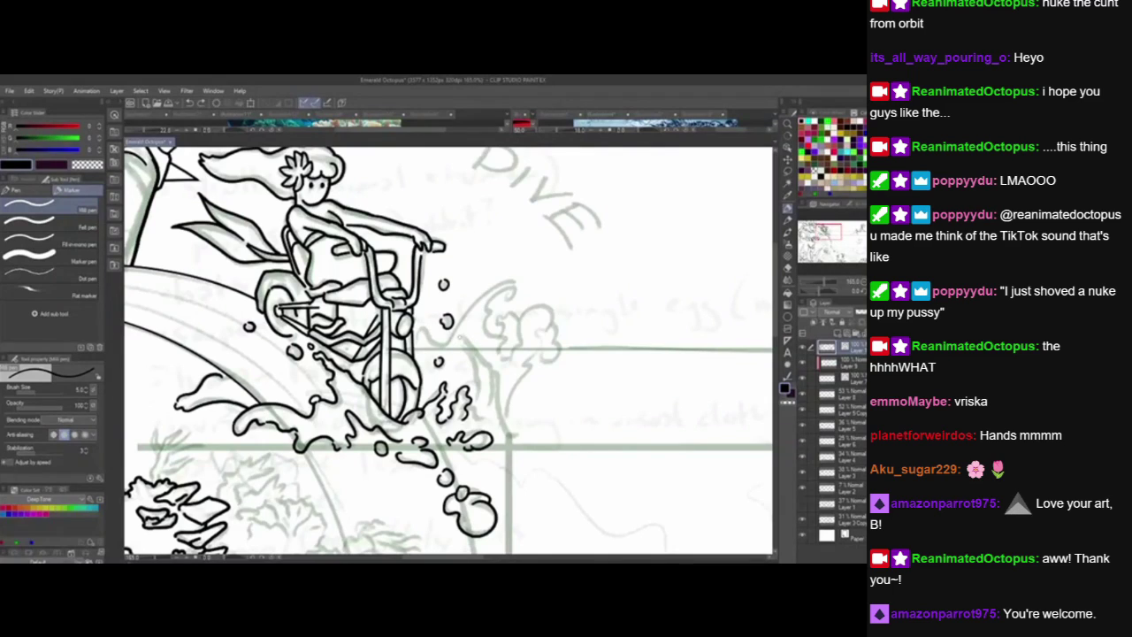
mouse_move(455, 335)
left_mouse_down()
mouse_move(472, 361)
mouse_move(481, 420)
left_mouse_up()
mouse_move(460, 336)
left_mouse_down()
mouse_move(490, 362)
mouse_move(492, 409)
left_mouse_up()
mouse_move(492, 365)
left_mouse_down()
mouse_move(498, 408)
mouse_move(521, 435)
left_mouse_up()
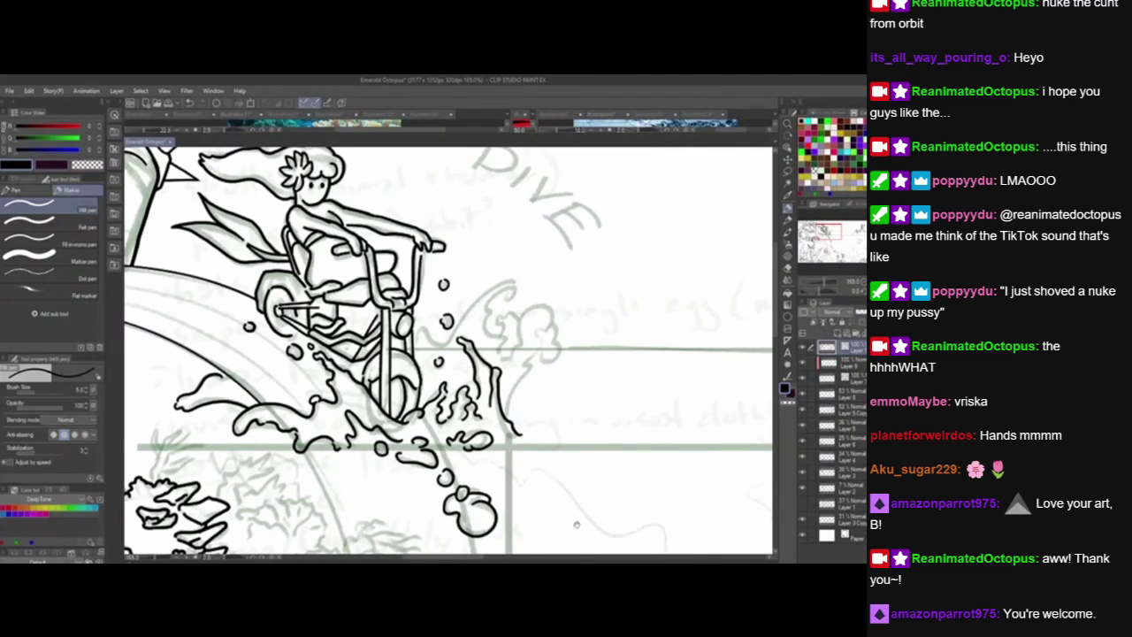
Ink the outward-curving far side of the tall splash ahead of the front wheel.
left_click_drag(577, 525, 527, 535)
mouse_move(459, 432)
left_mouse_down()
mouse_move(455, 405)
mouse_move(475, 379)
left_mouse_up()
mouse_move(490, 339)
left_mouse_down()
mouse_move(480, 373)
mouse_move(502, 343)
left_mouse_up()
key("ctrl+z")
key("ctrl+z")
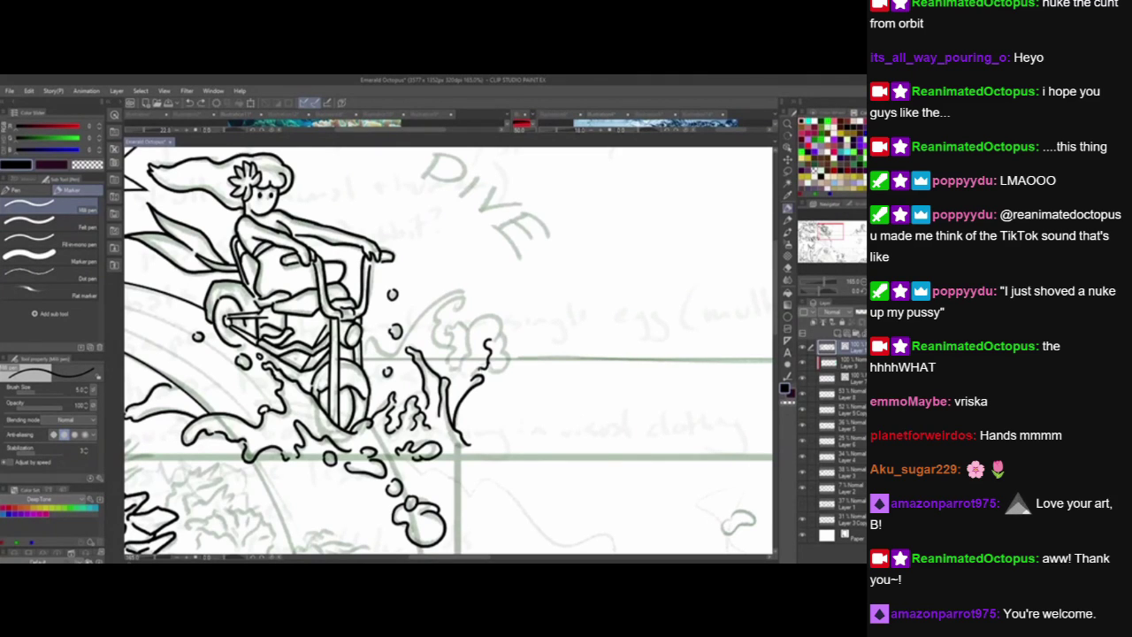
key("ctrl+z")
key("ctrl+z")
left_click_drag(474, 372, 452, 429)
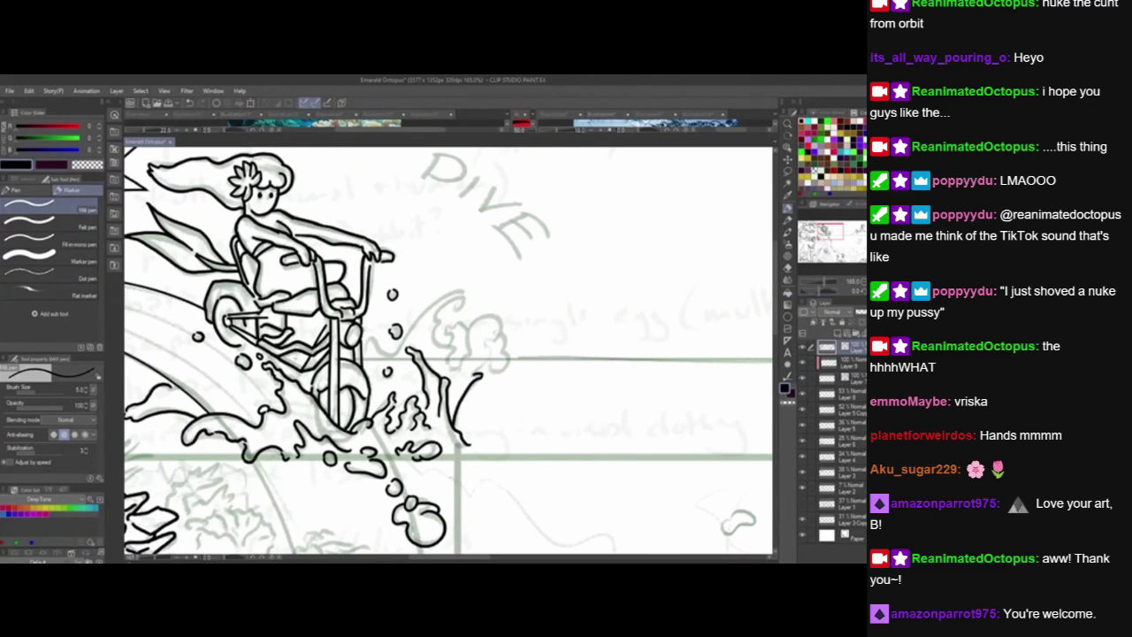
Ink the tall wave curling up in front of the handlebars, with its wavy underside.
mouse_move(442, 323)
left_mouse_down()
mouse_move(433, 332)
mouse_move(456, 352)
mouse_move(455, 370)
mouse_move(467, 352)
mouse_move(454, 373)
left_mouse_up()
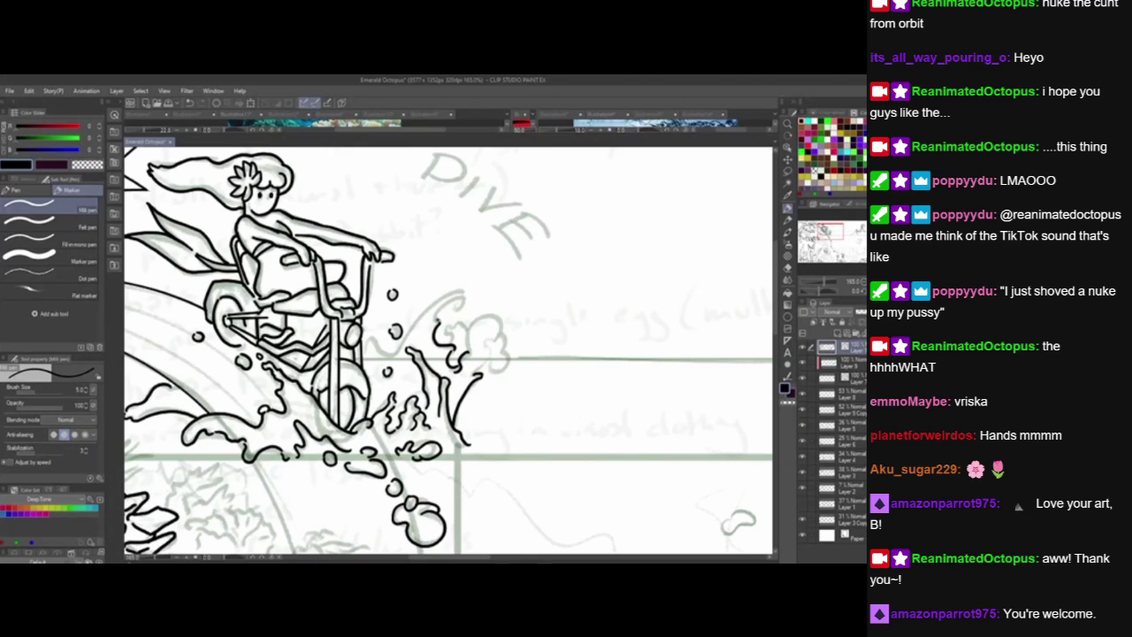
mouse_move(436, 322)
left_mouse_down()
mouse_move(460, 296)
mouse_move(453, 312)
left_mouse_up()
mouse_move(363, 356)
left_mouse_down()
mouse_move(431, 297)
mouse_move(471, 287)
left_mouse_up()
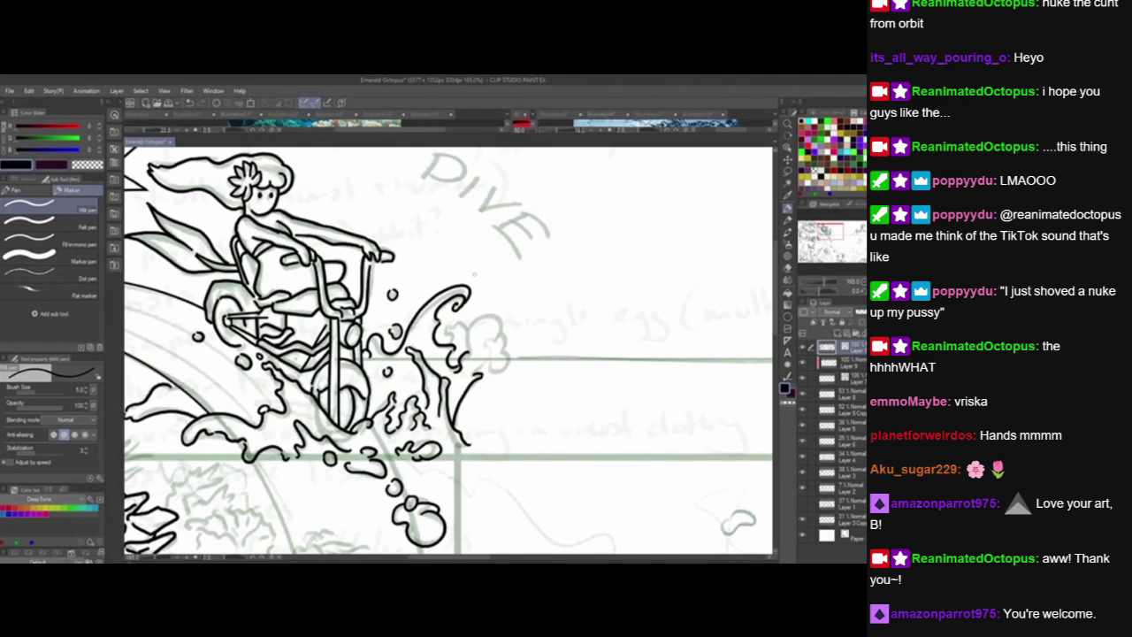
Ink the rounded foam swirls beside the tall curling wave in front of the bike.
left_click_drag(483, 485, 466, 495)
mouse_move(437, 353)
left_mouse_down()
mouse_move(431, 332)
mouse_move(453, 326)
left_mouse_up()
mouse_move(448, 338)
left_mouse_down()
mouse_move(457, 327)
mouse_move(452, 339)
mouse_move(472, 355)
mouse_move(484, 339)
mouse_move(462, 346)
mouse_move(474, 364)
mouse_move(492, 355)
mouse_move(496, 370)
mouse_move(479, 380)
mouse_move(467, 368)
mouse_move(451, 384)
mouse_move(472, 340)
mouse_move(471, 350)
left_mouse_up()
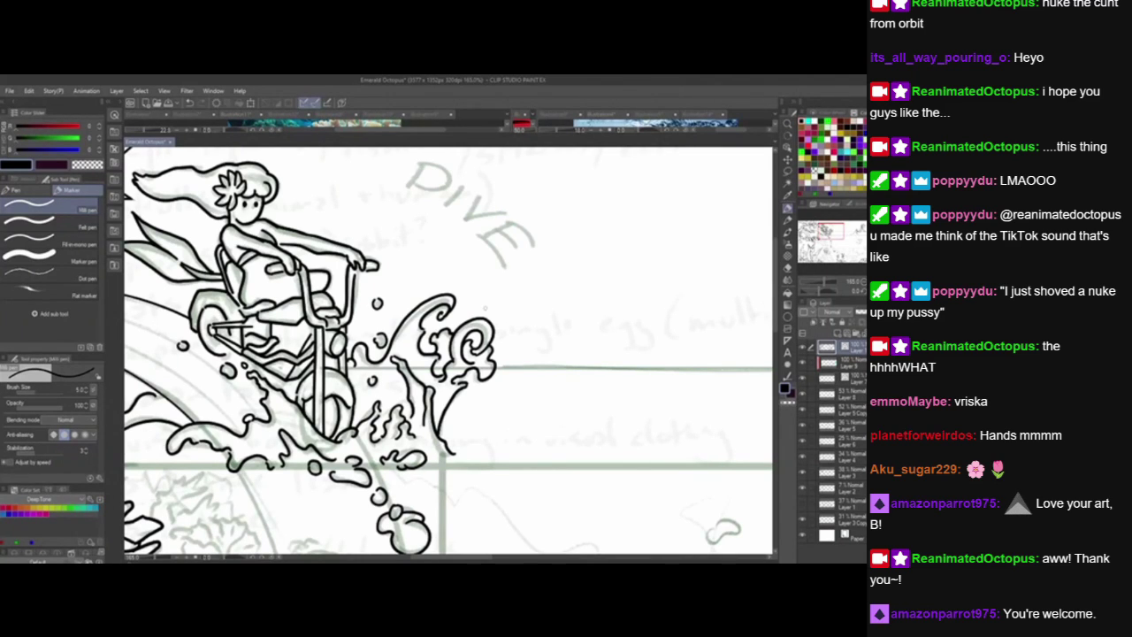
key("ctrl+z")
key("ctrl+y")
Ink the branching, finger-like coral rising from the top of the inked coral reef.
left_click_drag(550, 510, 669, 479)
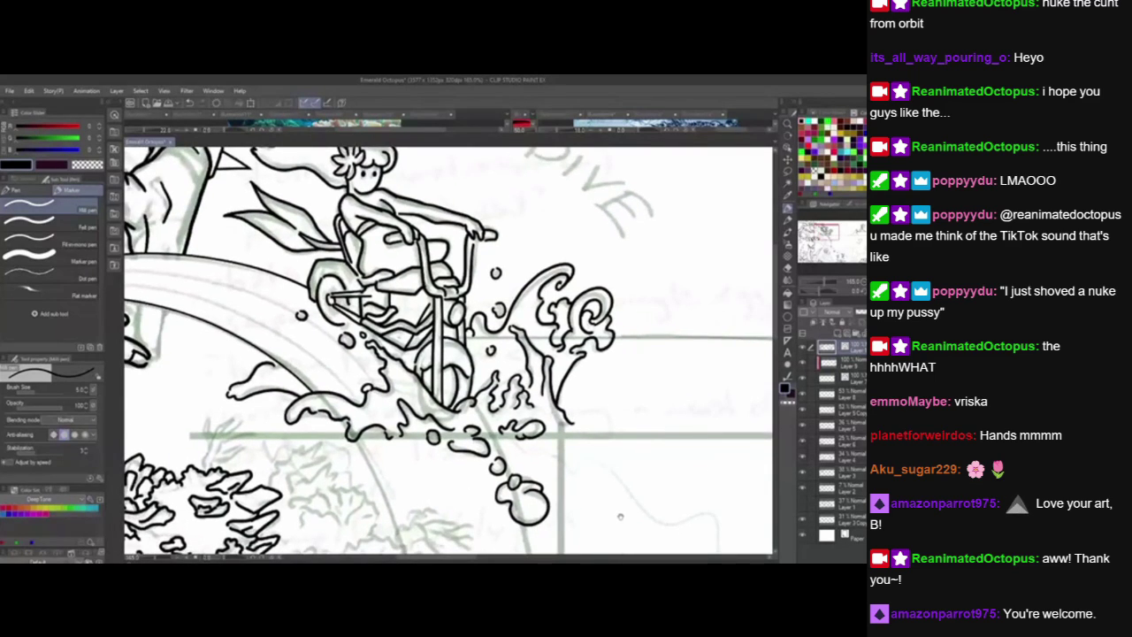
left_click_drag(610, 523, 796, 400)
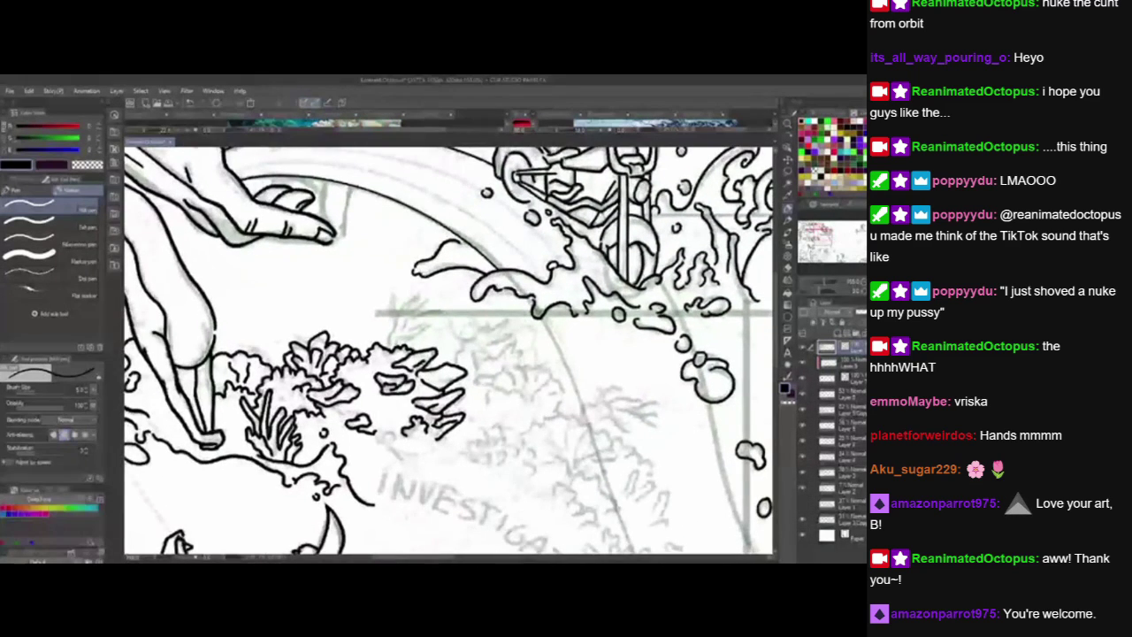
left_click_drag(386, 350, 397, 320)
mouse_move(396, 322)
left_mouse_down()
mouse_move(396, 294)
mouse_move(396, 314)
mouse_move(430, 299)
mouse_move(405, 324)
mouse_move(436, 309)
mouse_move(398, 336)
left_mouse_up()
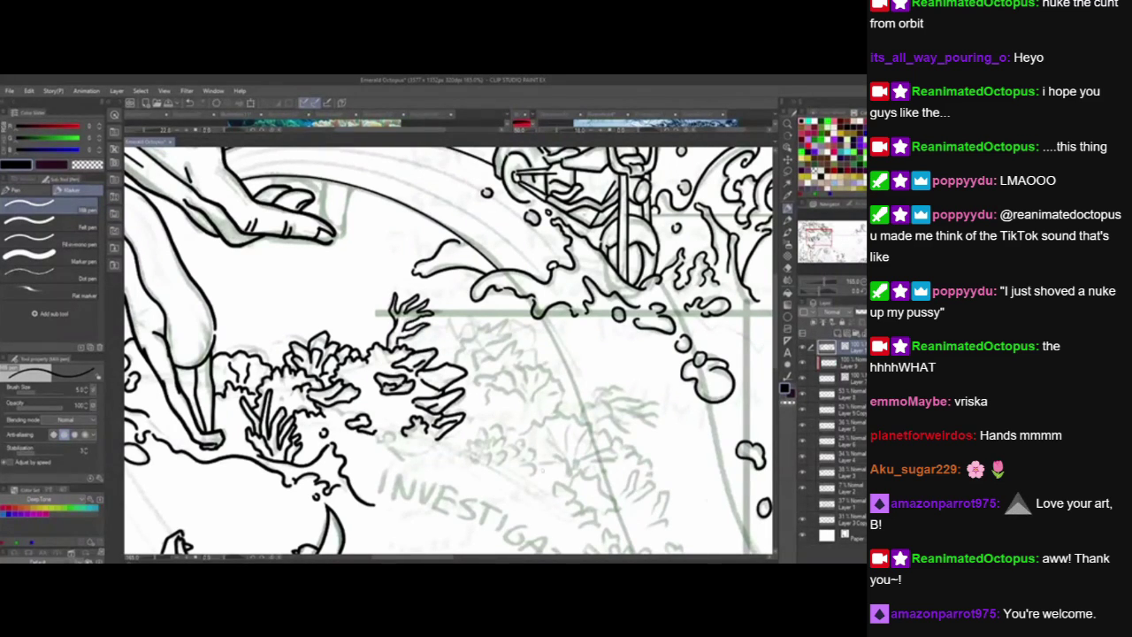
Ink small jagged coral fragments along the reef's lower edge above the INVESTIGATE lettering.
left_click_drag(588, 498, 533, 471)
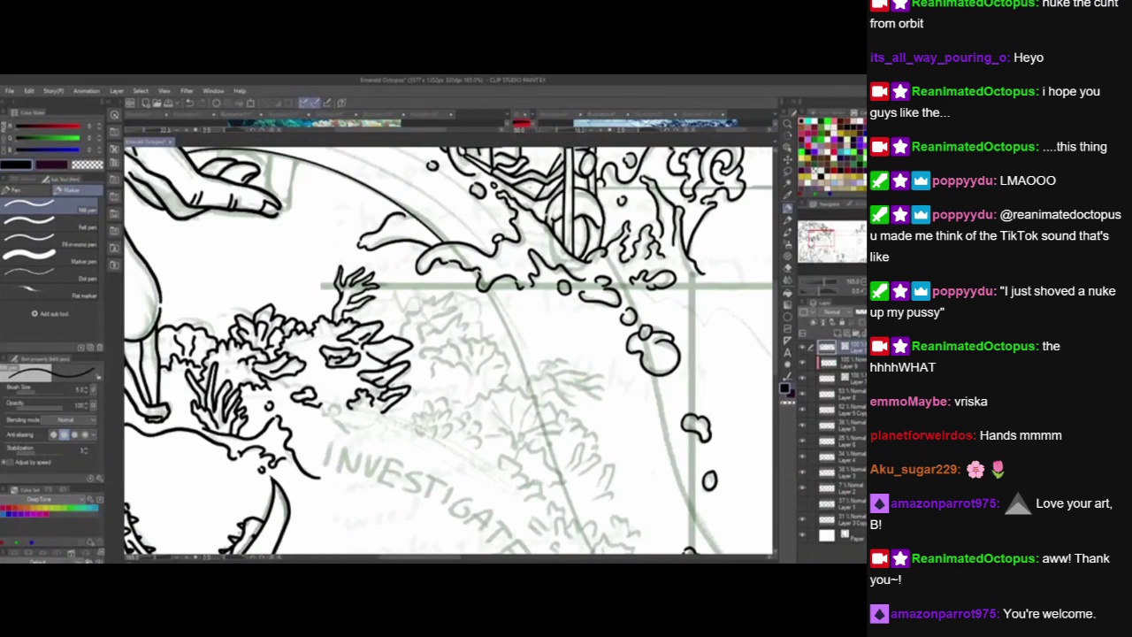
mouse_move(545, 427)
left_mouse_down()
mouse_move(498, 363)
mouse_move(516, 342)
left_mouse_up()
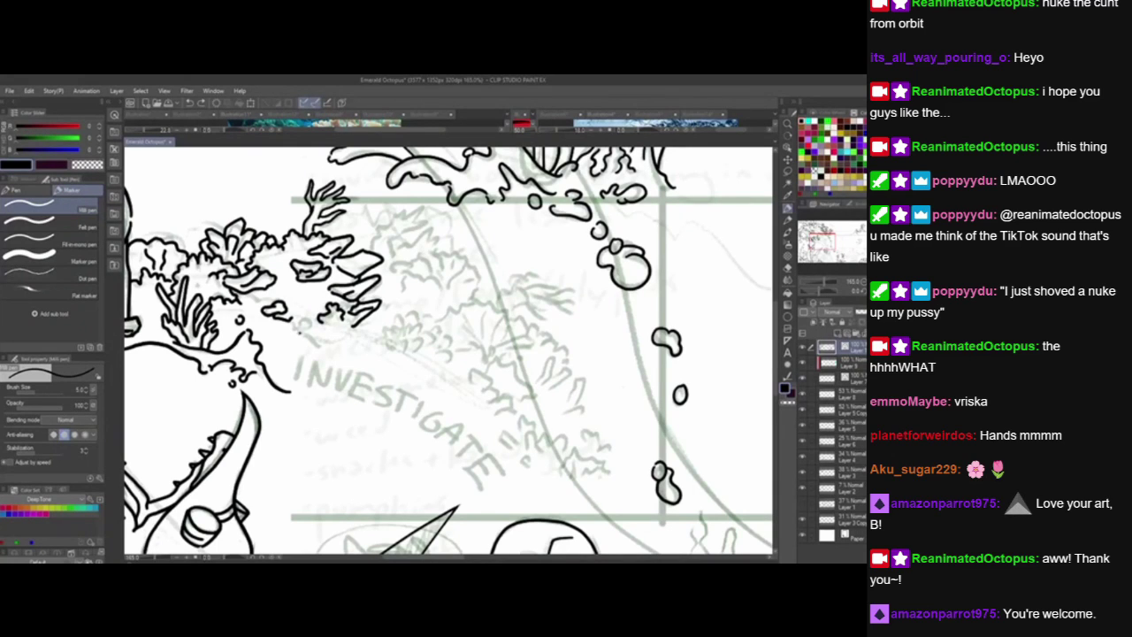
mouse_move(310, 332)
left_mouse_down()
mouse_move(295, 334)
mouse_move(324, 348)
left_mouse_up()
left_click_drag(243, 293, 263, 305)
Ink the small bushy coral clusters to the right of the inked reef, above the INVESTIGATE lettering.
mouse_move(380, 338)
left_mouse_down()
mouse_move(397, 325)
mouse_move(387, 346)
mouse_move(397, 351)
left_mouse_up()
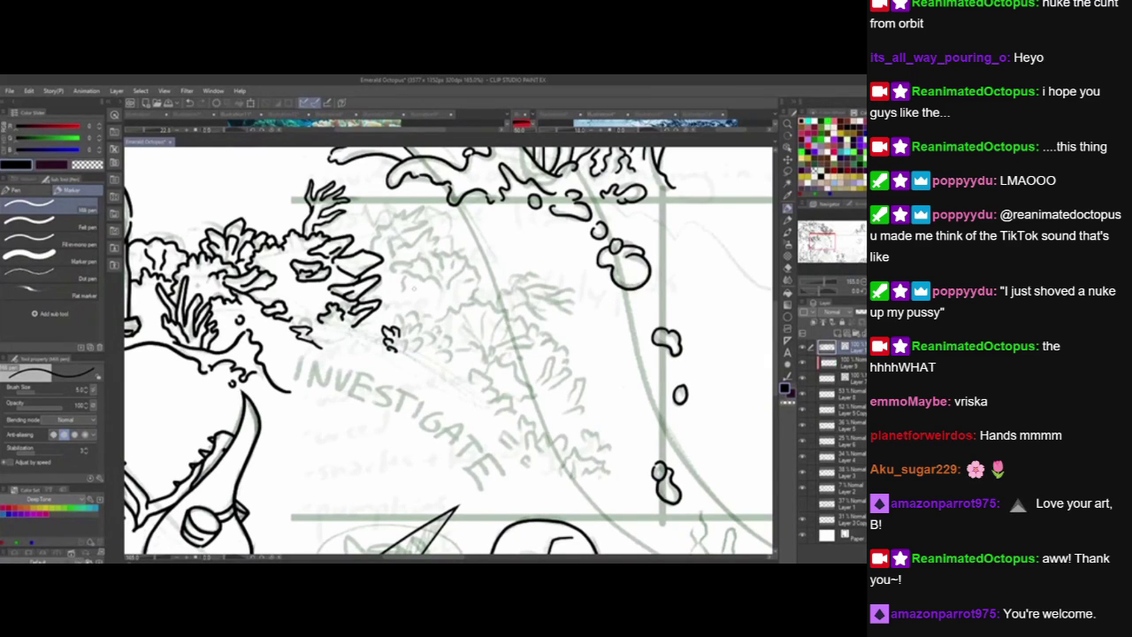
key("ctrl+z")
mouse_move(400, 338)
left_mouse_down()
mouse_move(405, 348)
mouse_move(407, 325)
mouse_move(421, 350)
mouse_move(397, 315)
left_mouse_up()
left_click_drag(392, 312, 401, 318)
mouse_move(397, 314)
left_mouse_down()
mouse_move(404, 325)
mouse_move(407, 312)
left_mouse_up()
left_click_drag(404, 321, 420, 309)
left_click_drag(414, 313, 436, 337)
mouse_move(433, 332)
left_mouse_down()
mouse_move(437, 342)
mouse_move(443, 326)
left_mouse_up()
mouse_move(440, 333)
left_mouse_down()
mouse_move(450, 326)
mouse_move(462, 360)
mouse_move(450, 347)
left_mouse_up()
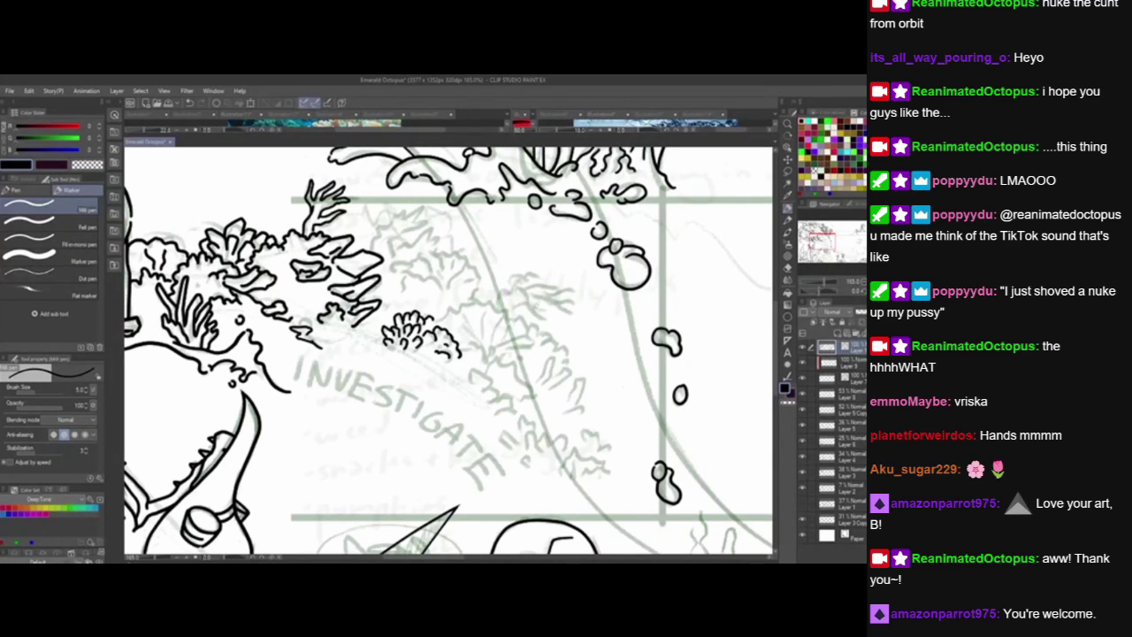
Ink another small bushy coral cluster above the end of the INVESTIGATE lettering.
mouse_move(469, 384)
left_mouse_down()
mouse_move(472, 370)
mouse_move(488, 382)
mouse_move(490, 372)
mouse_move(496, 383)
mouse_move(455, 396)
mouse_move(469, 370)
mouse_move(518, 409)
mouse_move(486, 406)
left_mouse_up()
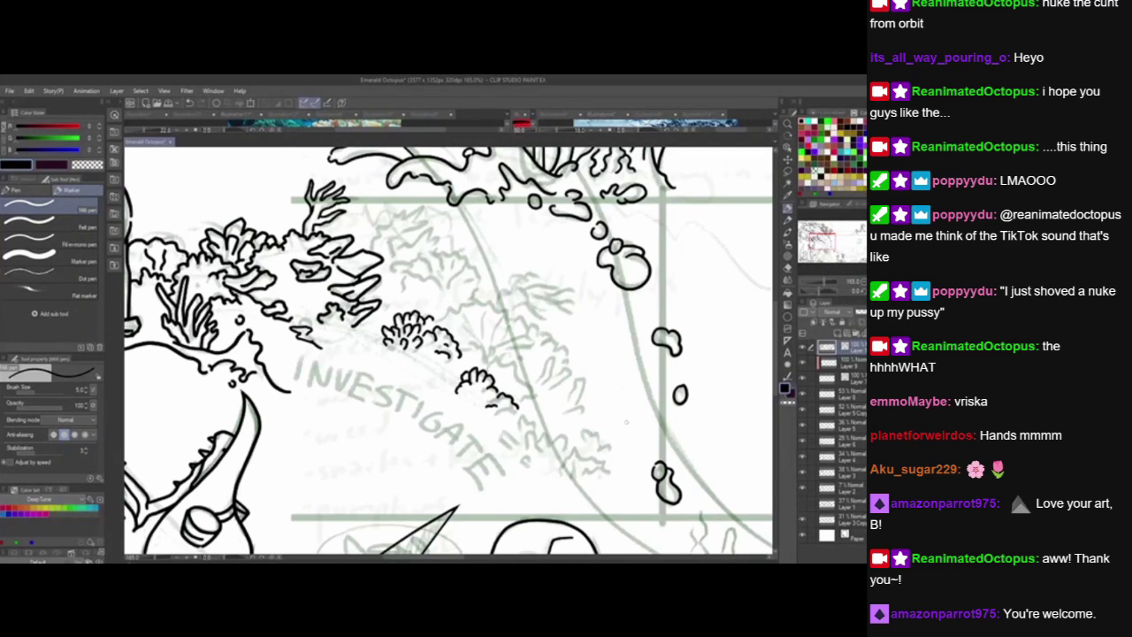
Ink the skeleton's collar line beneath the neck vertebrae and the curved outline of its rear shoulder.
left_click_drag(553, 422, 513, 293)
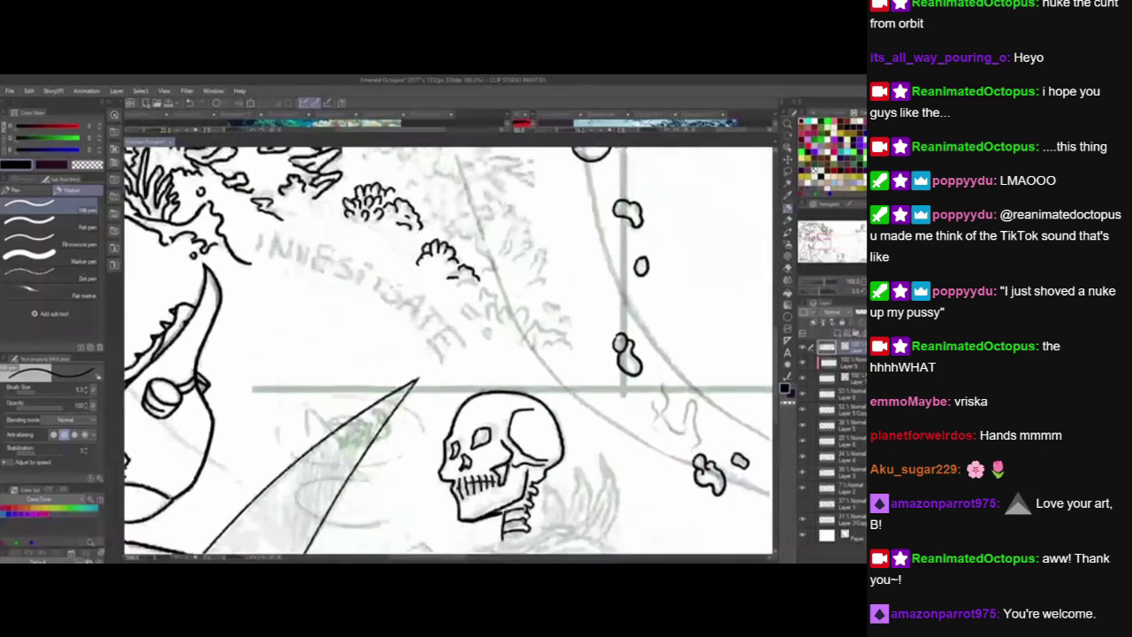
left_click_drag(531, 380, 506, 221)
left_click_drag(509, 354, 600, 240)
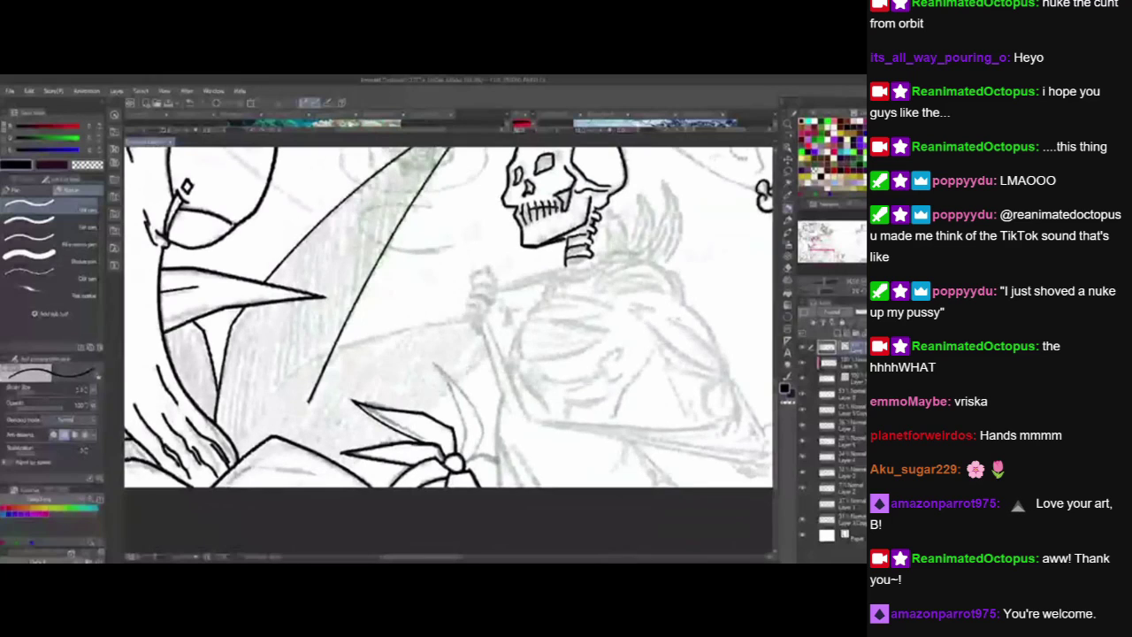
mouse_move(672, 384)
left_mouse_down()
mouse_move(602, 403)
mouse_move(601, 378)
mouse_move(585, 414)
mouse_move(591, 386)
left_mouse_up()
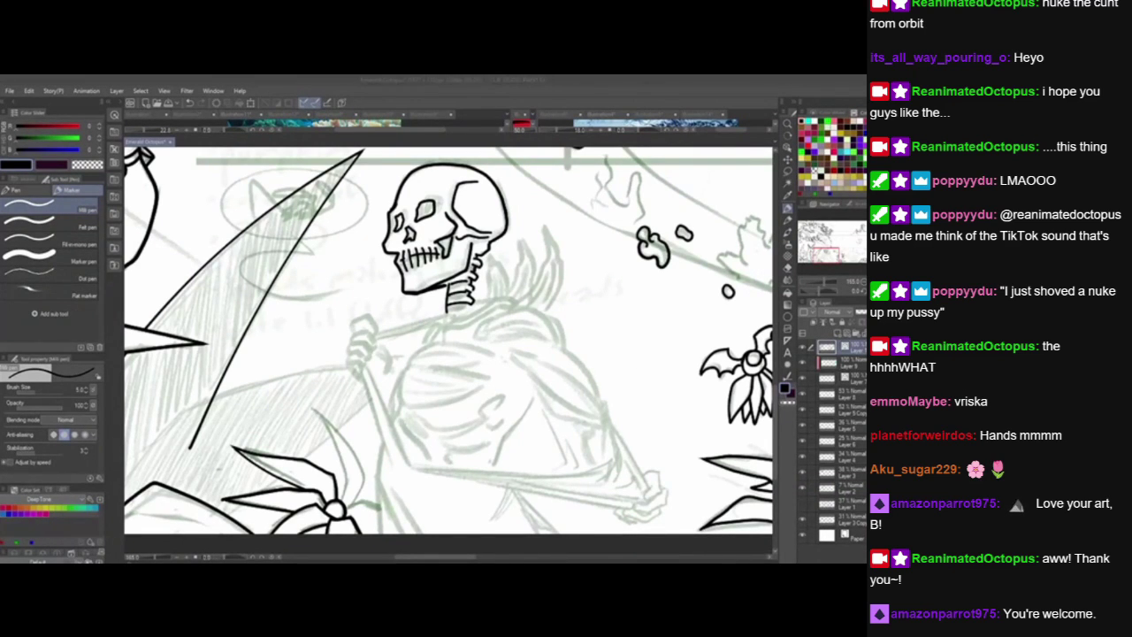
left_click(498, 361)
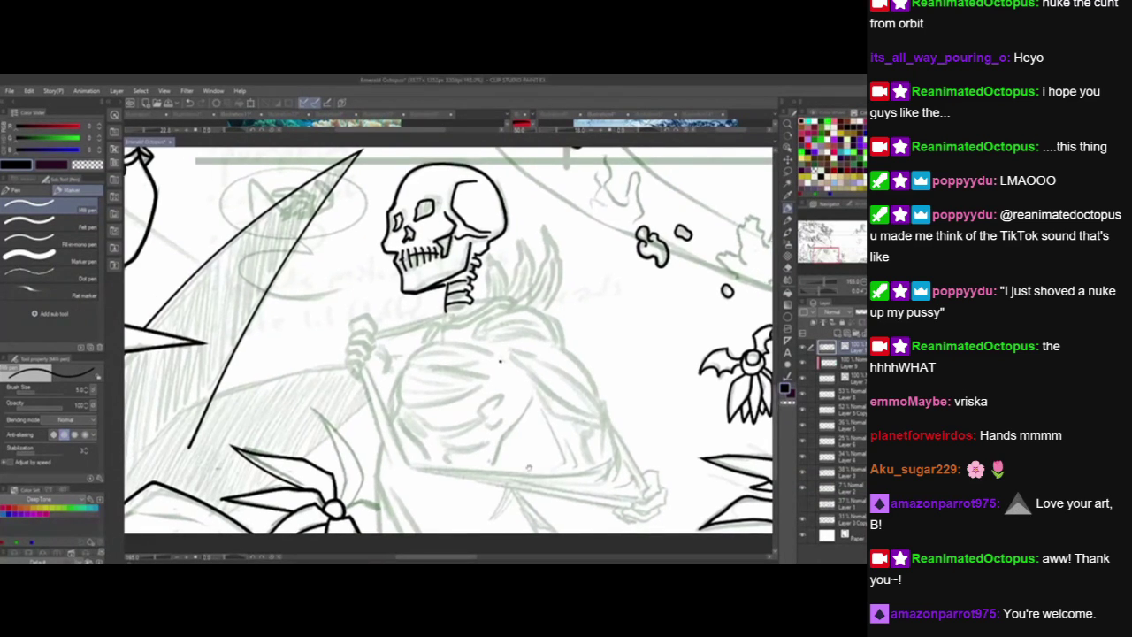
left_click_drag(498, 361, 459, 329)
key("ctrl+z")
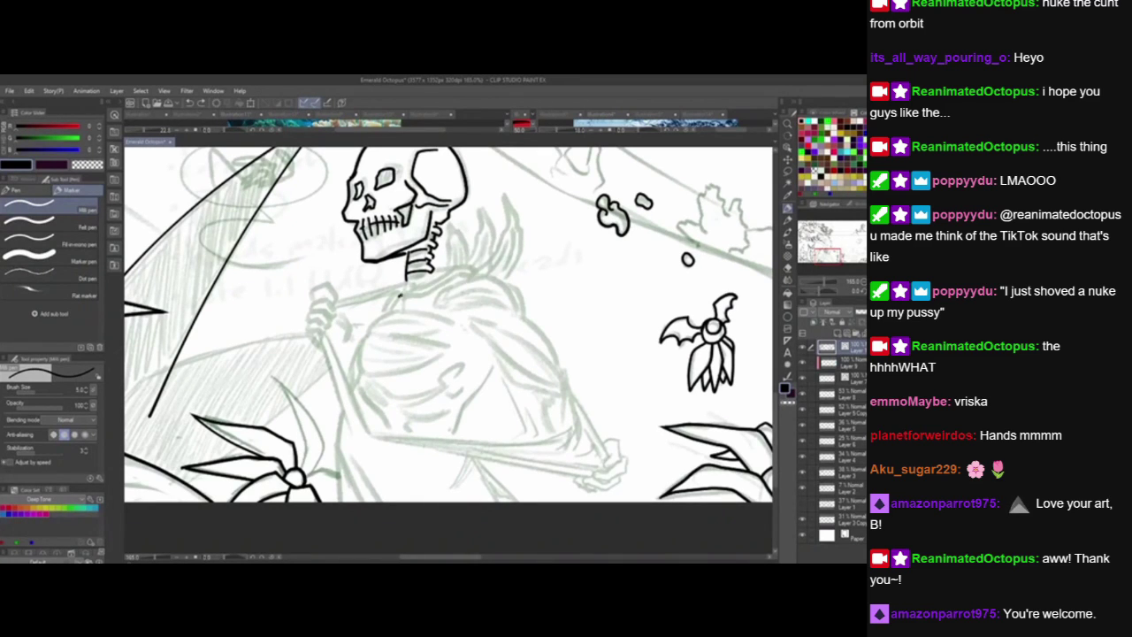
mouse_move(400, 295)
left_mouse_down()
mouse_move(456, 268)
mouse_move(435, 269)
mouse_move(478, 267)
left_mouse_up()
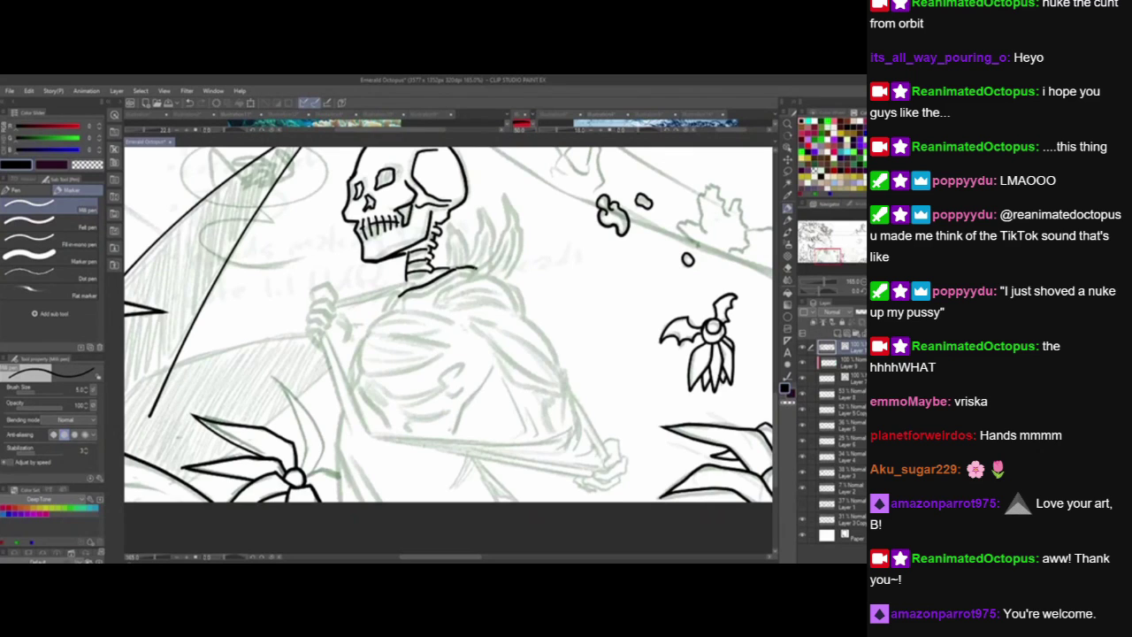
left_click_drag(490, 397, 450, 422)
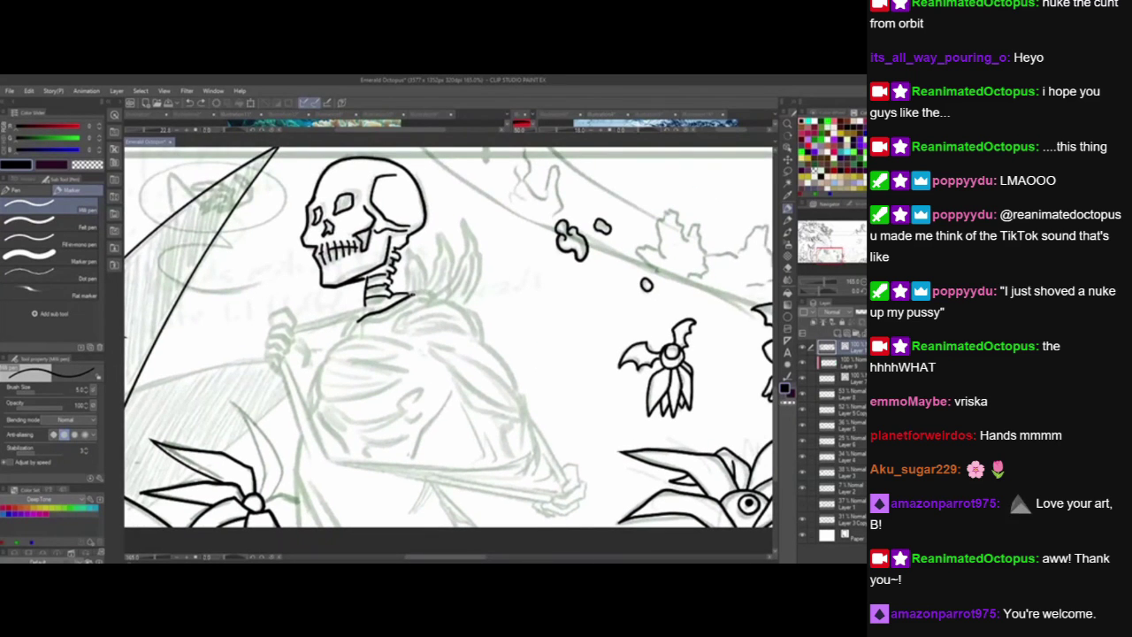
left_click_drag(412, 295, 434, 291)
mouse_move(386, 329)
left_mouse_down()
mouse_move(447, 299)
mouse_move(476, 328)
mouse_move(499, 384)
left_mouse_up()
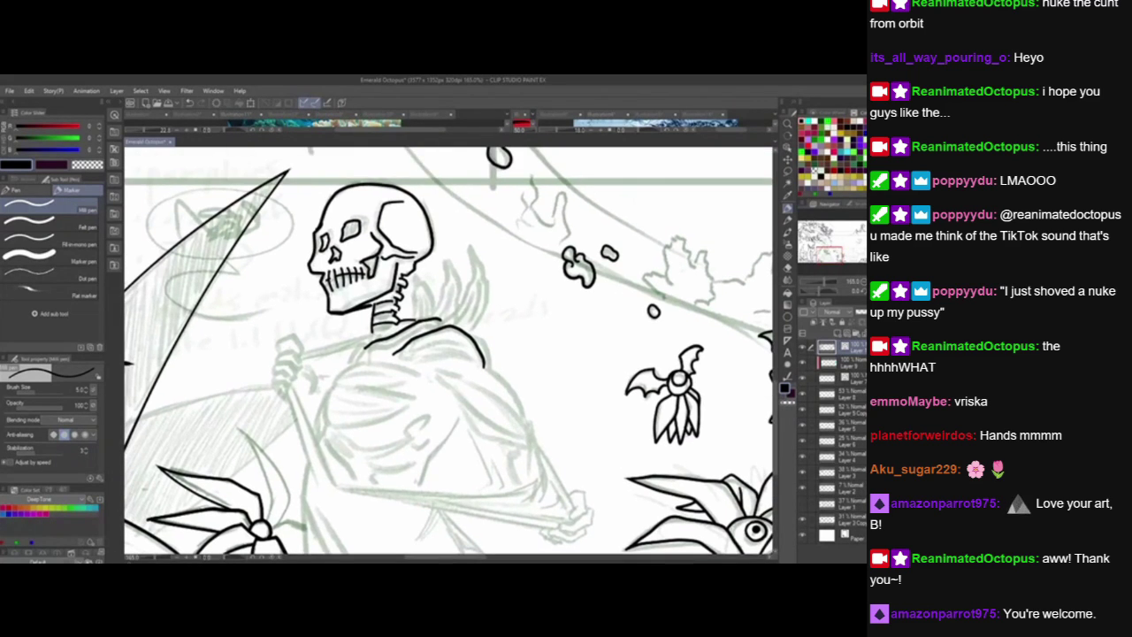
Ink the curved, pointed spikes rising behind the skeleton's neck and shoulder.
mouse_move(423, 335)
left_mouse_down()
mouse_move(465, 290)
mouse_move(469, 250)
mouse_move(488, 293)
mouse_move(458, 350)
left_mouse_up()
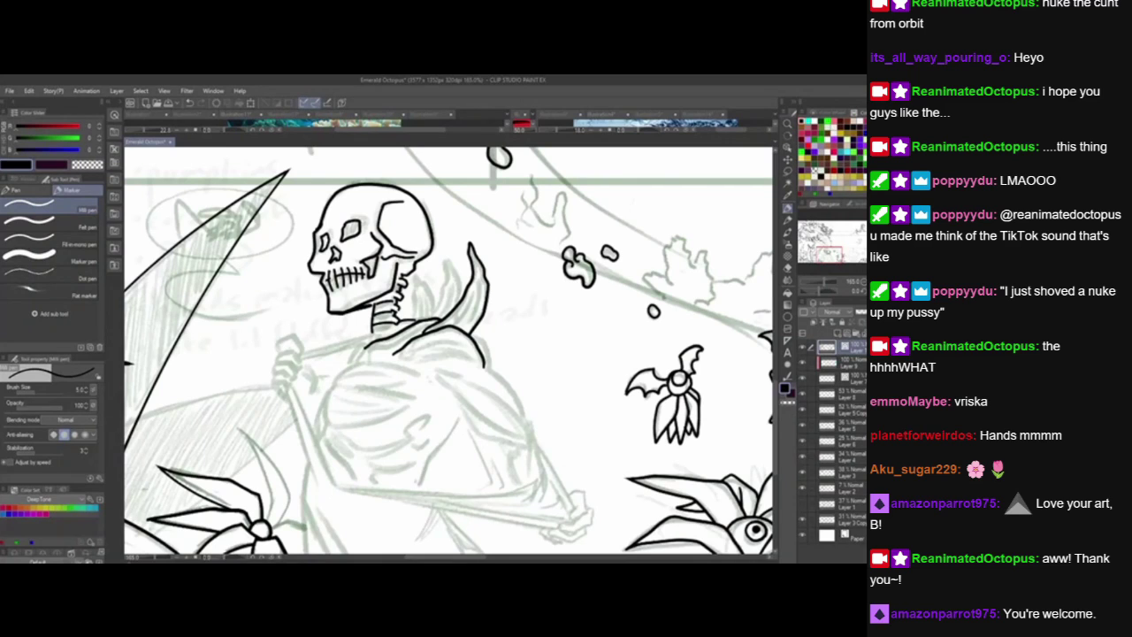
mouse_move(428, 320)
left_mouse_down()
mouse_move(452, 253)
mouse_move(460, 281)
mouse_move(460, 303)
mouse_move(416, 292)
mouse_move(417, 272)
mouse_move(433, 309)
mouse_move(422, 301)
mouse_move(422, 319)
mouse_move(451, 287)
mouse_move(469, 301)
mouse_move(474, 289)
left_mouse_up()
left_click_drag(461, 331, 479, 276)
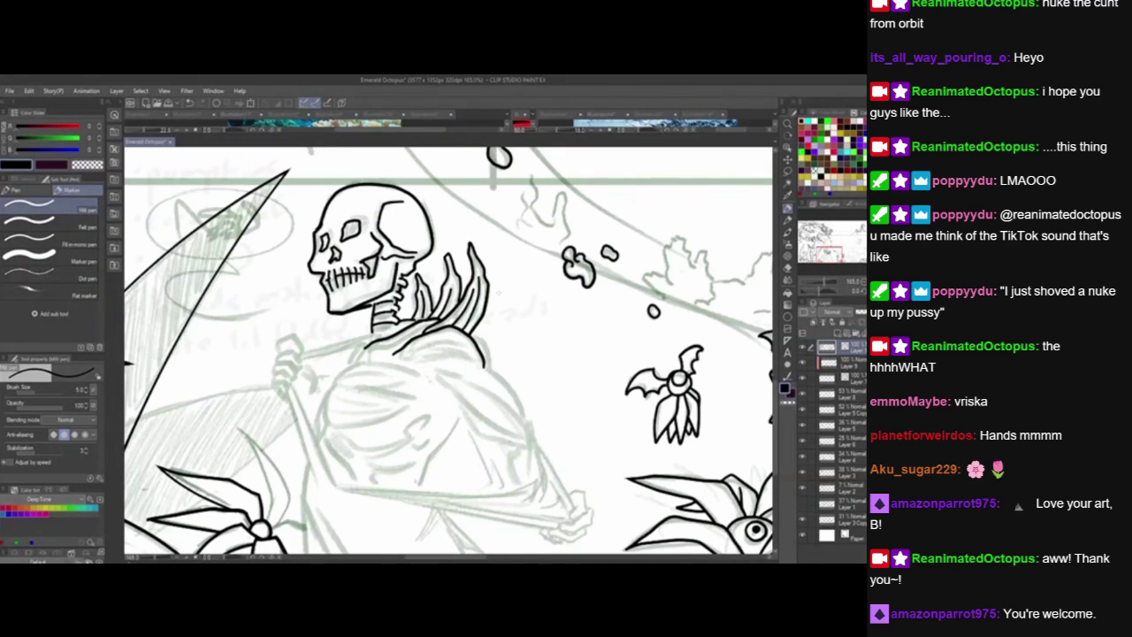
Ink the rounded outline of the skeleton's chest and the curved fold lines running across it.
left_click_drag(503, 459, 505, 410)
left_click_drag(335, 478, 350, 461)
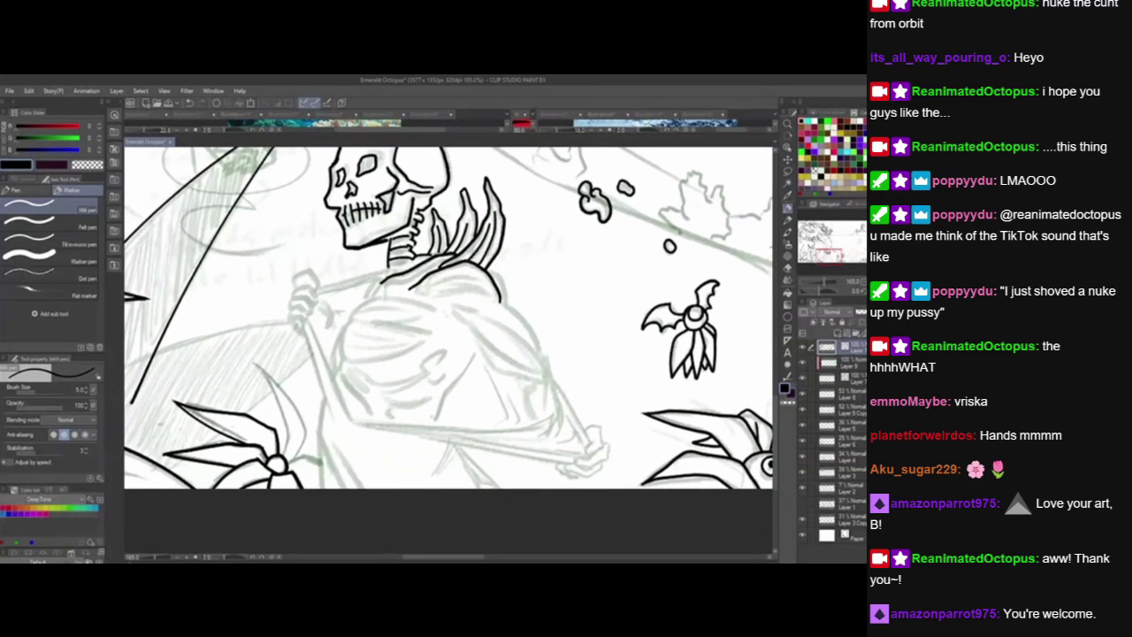
mouse_move(351, 317)
left_mouse_down()
mouse_move(336, 352)
mouse_move(345, 360)
left_mouse_up()
mouse_move(347, 320)
left_mouse_down()
mouse_move(374, 292)
mouse_move(437, 306)
left_mouse_up()
key("ctrl+z")
mouse_move(349, 323)
left_mouse_down()
mouse_move(372, 296)
mouse_move(435, 306)
left_mouse_up()
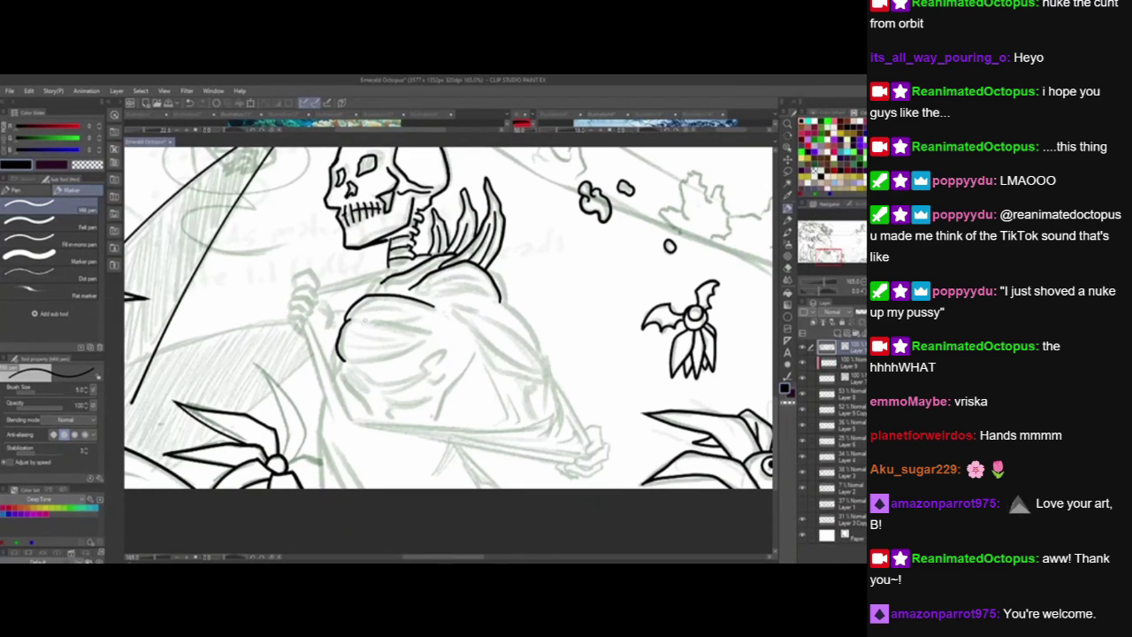
left_click_drag(355, 316, 434, 333)
left_click_drag(348, 361, 428, 347)
mouse_move(339, 336)
left_mouse_down()
mouse_move(388, 343)
mouse_move(410, 330)
mouse_move(411, 302)
mouse_move(420, 321)
mouse_move(447, 316)
left_mouse_up()
key("ctrl+z")
key("ctrl+z")
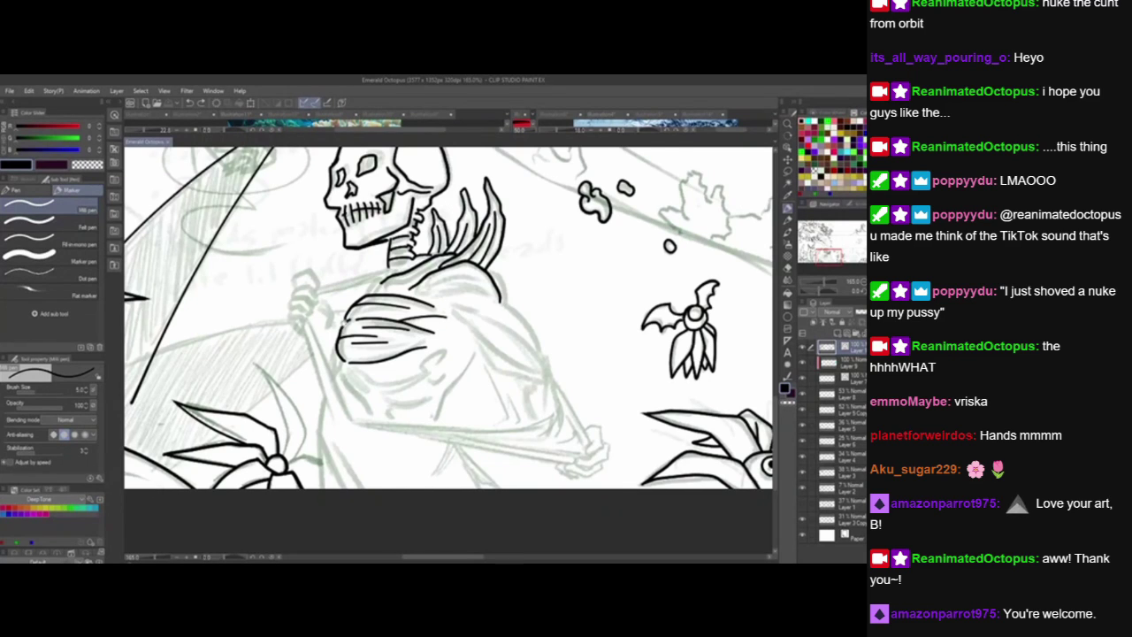
Ink the skeleton's clenched raised hand and the long narrow lines running down from it.
left_click_drag(345, 322, 381, 304)
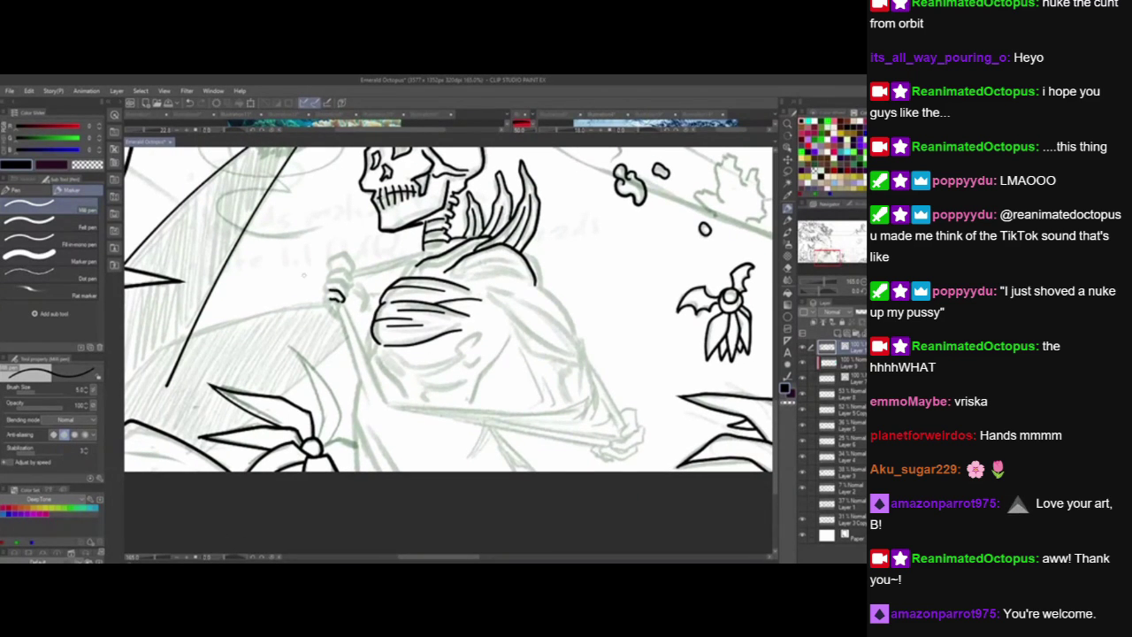
left_click_drag(339, 295, 390, 399)
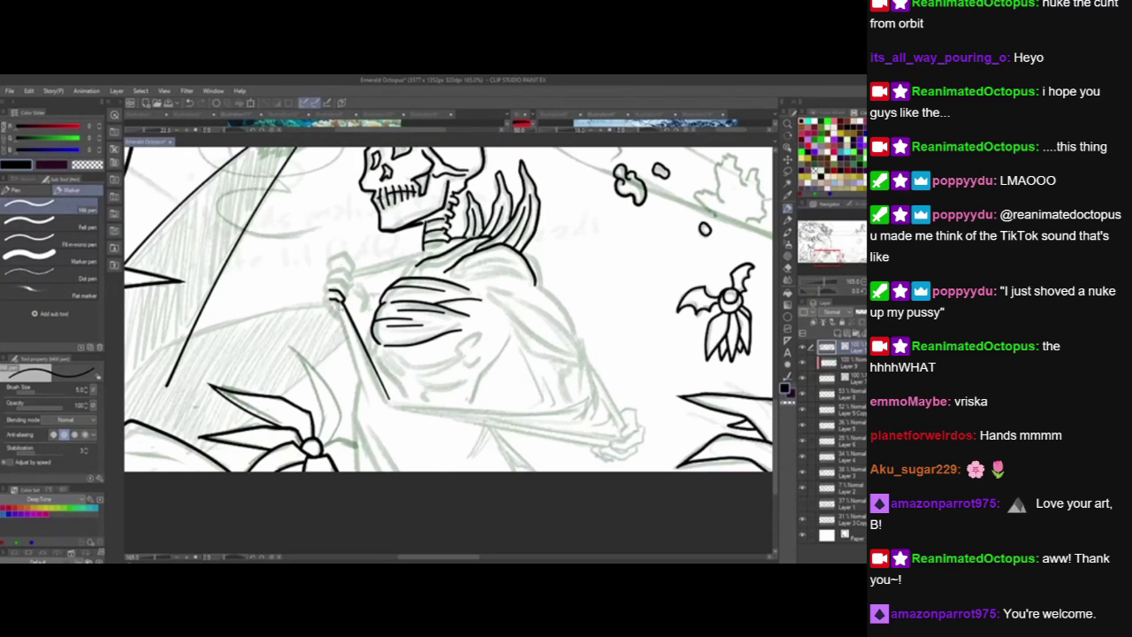
left_click_drag(332, 299, 370, 403)
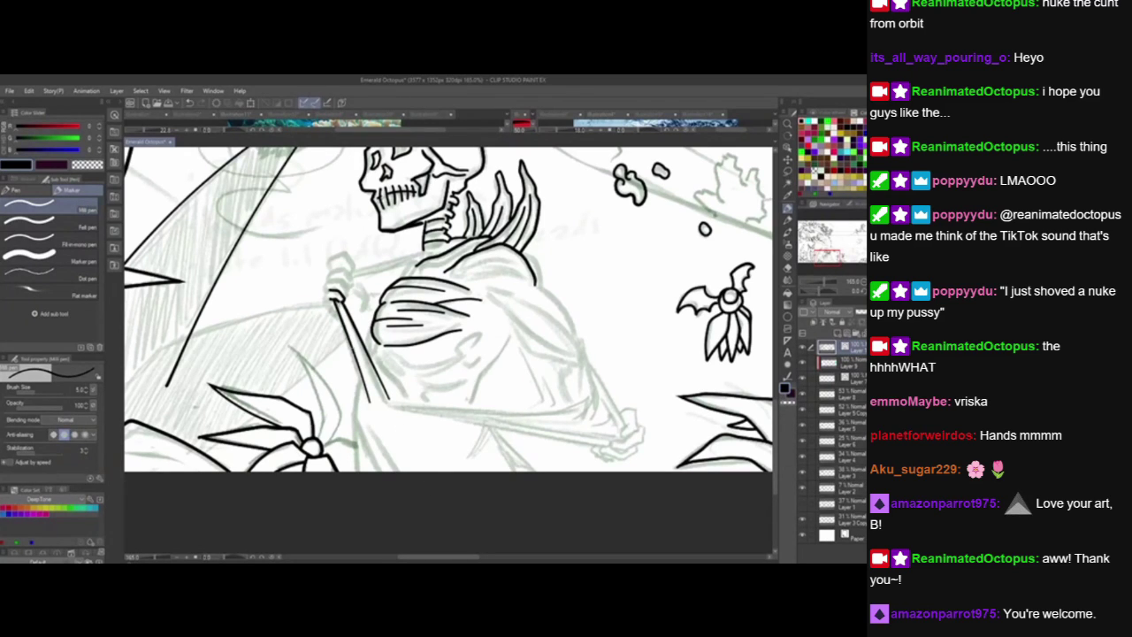
left_click_drag(344, 327, 371, 435)
key("ctrl+z")
left_click_drag(341, 317, 368, 414)
key("ctrl+z")
left_click_drag(336, 304, 366, 416)
mouse_move(328, 283)
left_mouse_down()
mouse_move(348, 296)
mouse_move(349, 271)
mouse_move(354, 283)
mouse_move(347, 292)
mouse_move(326, 278)
mouse_move(338, 326)
left_mouse_up()
key("ctrl+z")
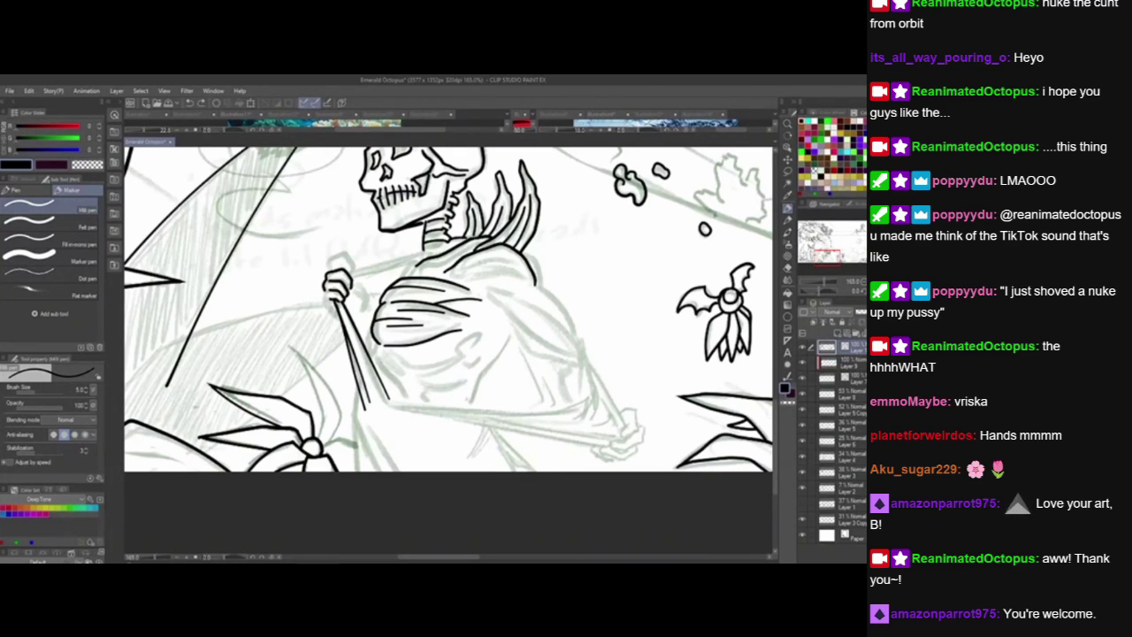
left_click_drag(320, 288, 341, 320)
Extend the narrow lines below the raised hand down to the canvas's lower edge as diverging strokes.
mouse_move(387, 383)
left_mouse_down()
mouse_move(392, 313)
mouse_move(366, 320)
mouse_move(356, 357)
mouse_move(380, 400)
left_mouse_up()
key("ctrl+z")
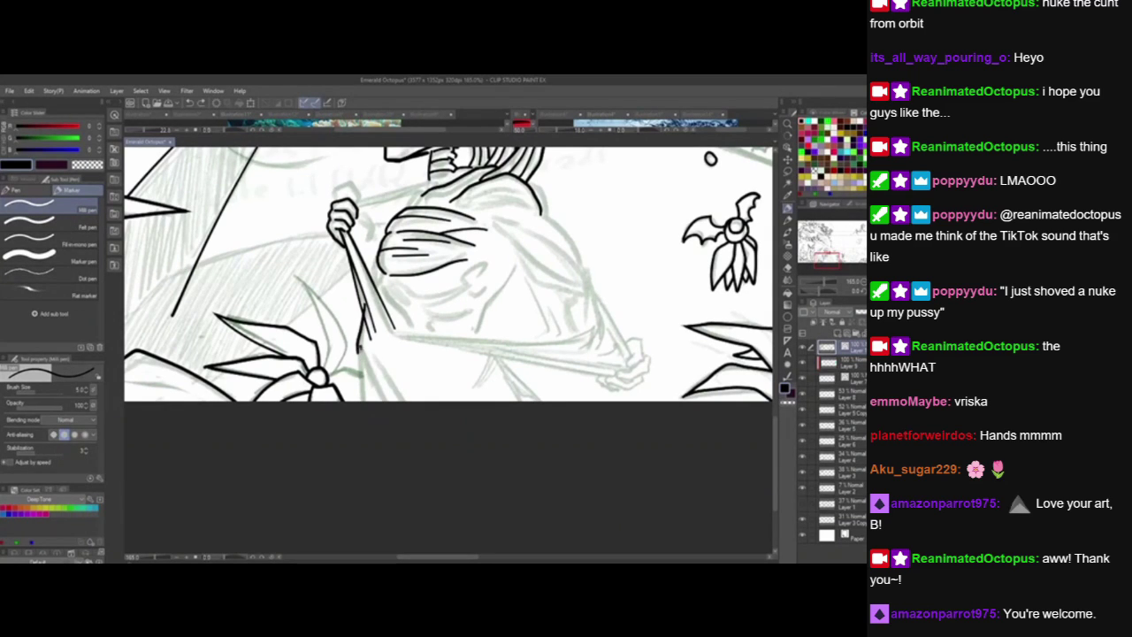
left_click_drag(360, 347, 396, 422)
left_click_drag(372, 352, 407, 401)
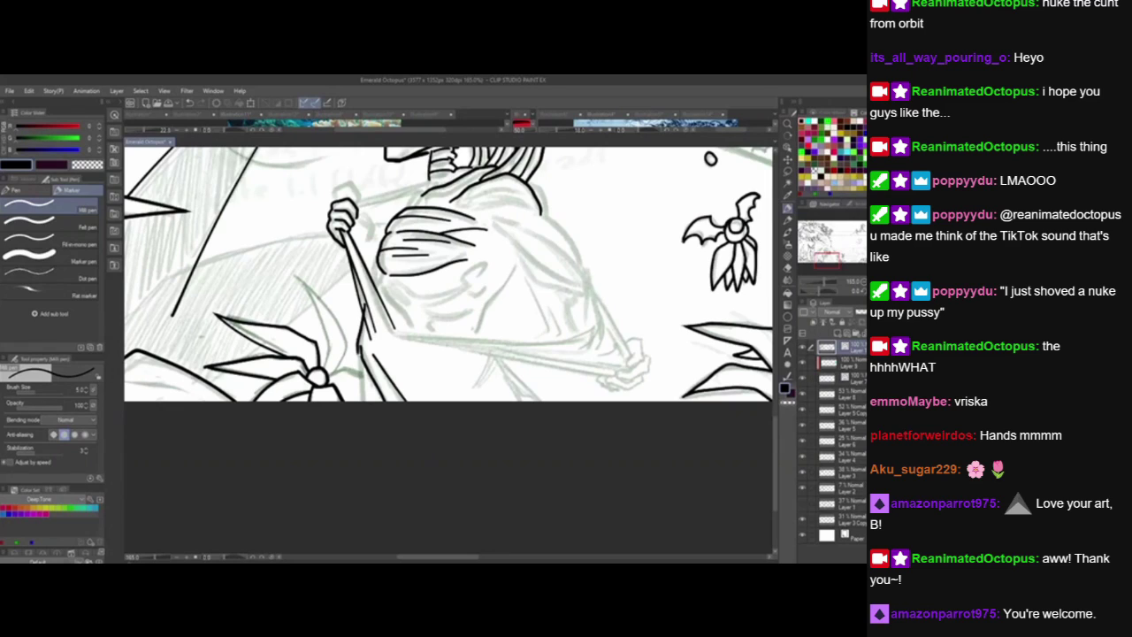
left_click_drag(355, 352, 360, 417)
left_click_drag(361, 358, 361, 402)
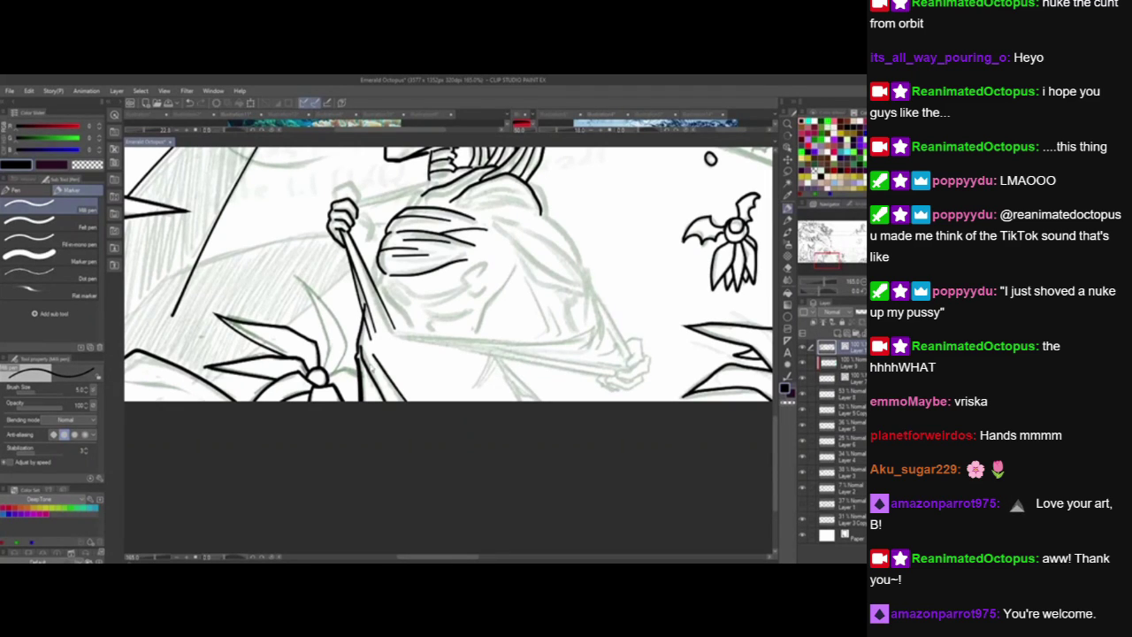
key("ctrl+z")
key("ctrl+z")
Ink the tall curved leaf of the star-shaped plant beside the skeleton.
left_click_drag(341, 371, 369, 366)
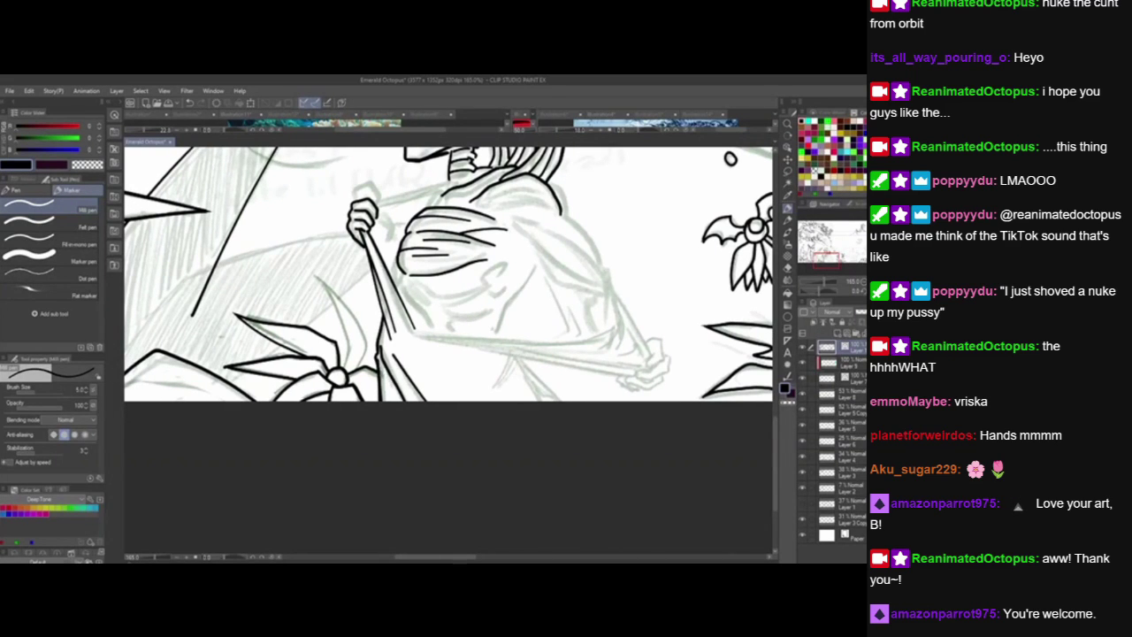
mouse_move(345, 354)
left_mouse_down()
mouse_move(376, 372)
mouse_move(357, 319)
mouse_move(328, 290)
mouse_move(373, 320)
mouse_move(395, 354)
left_mouse_up()
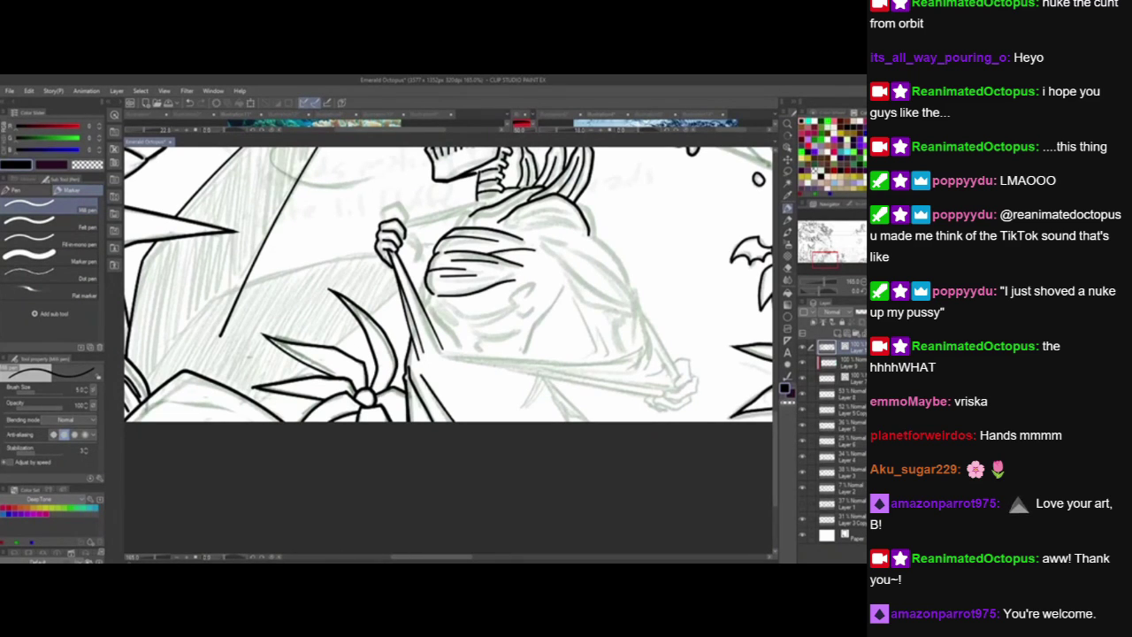
Finish the knuckles of the raised fist and ink the arm connecting it to the skeleton's shoulder.
left_click_drag(632, 430, 550, 441)
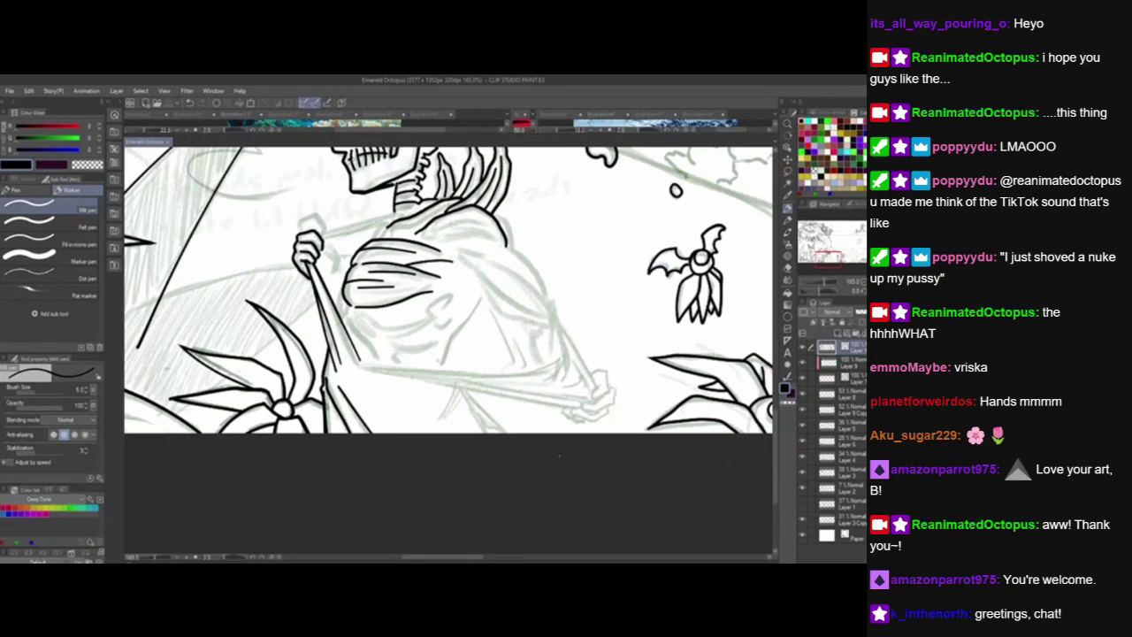
mouse_move(299, 228)
left_mouse_down()
mouse_move(320, 217)
mouse_move(325, 228)
left_mouse_up()
left_click_drag(403, 398, 373, 436)
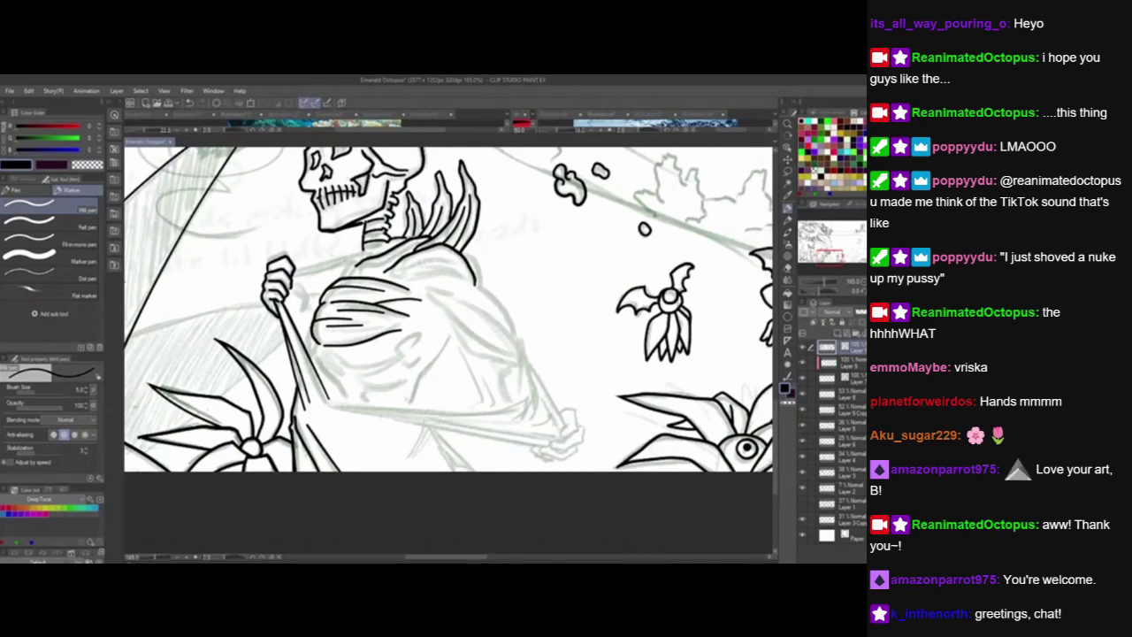
left_click_drag(341, 277, 384, 249)
left_click_drag(370, 245, 295, 268)
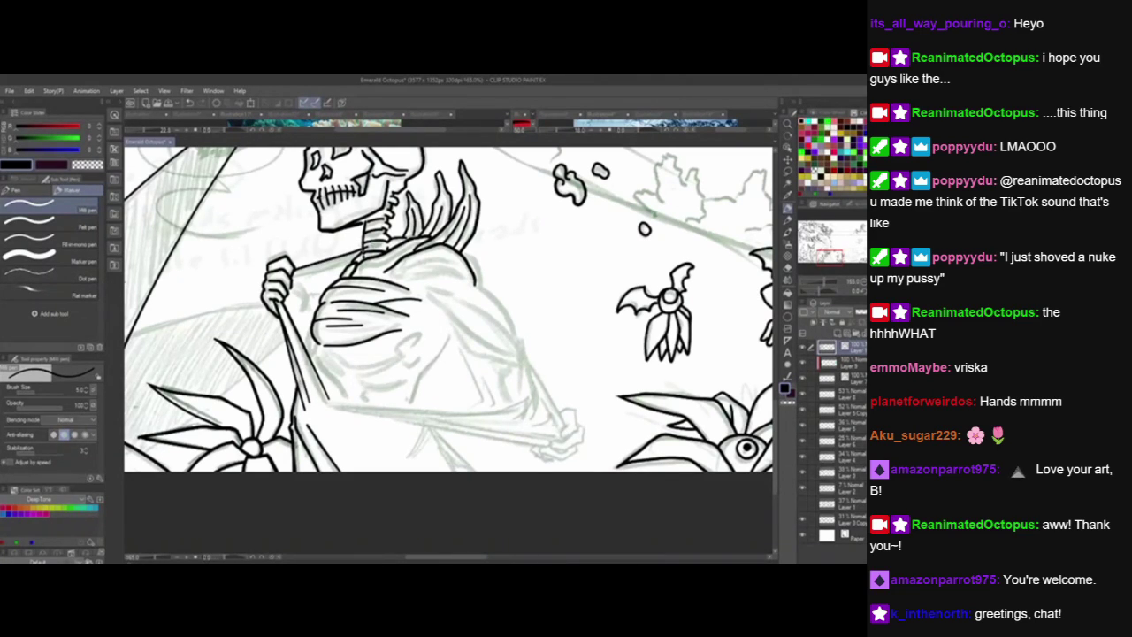
mouse_move(293, 273)
left_mouse_down()
mouse_move(349, 263)
mouse_move(306, 309)
mouse_move(333, 290)
left_mouse_up()
key("ctrl+z")
Ink the short curved body line descending beneath the skeleton's rounded chest.
left_click_drag(407, 372, 405, 299)
mouse_move(314, 259)
left_mouse_down()
mouse_move(305, 290)
mouse_move(324, 258)
mouse_move(327, 305)
mouse_move(352, 330)
left_mouse_up()
key("ctrl+z")
key("ctrl+z")
key("ctrl+z")
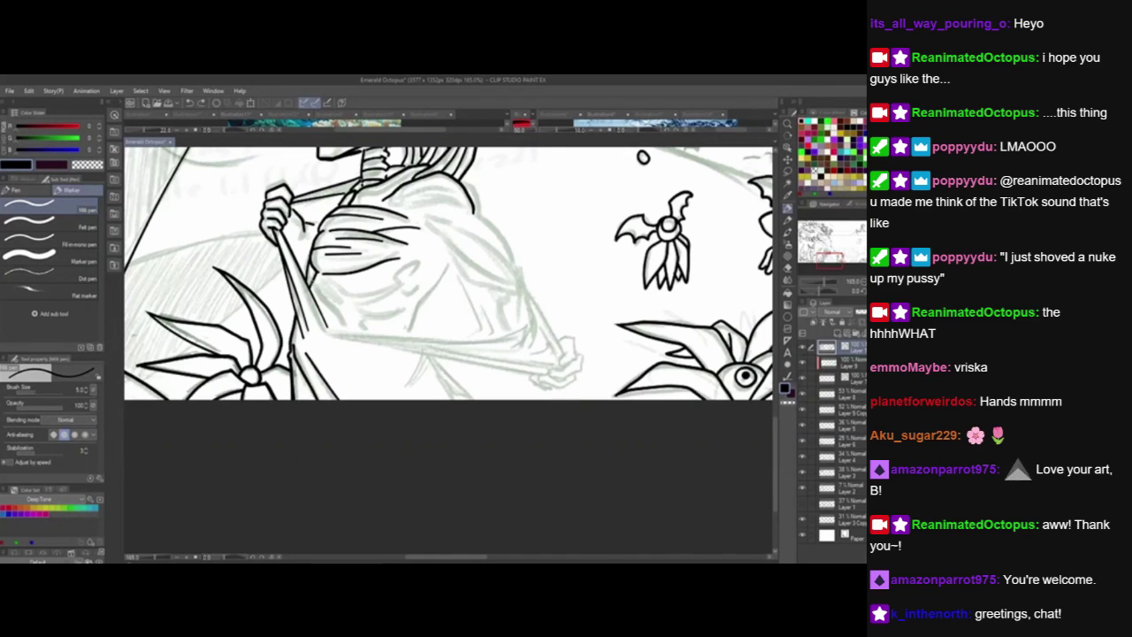
left_click_drag(314, 284, 349, 328)
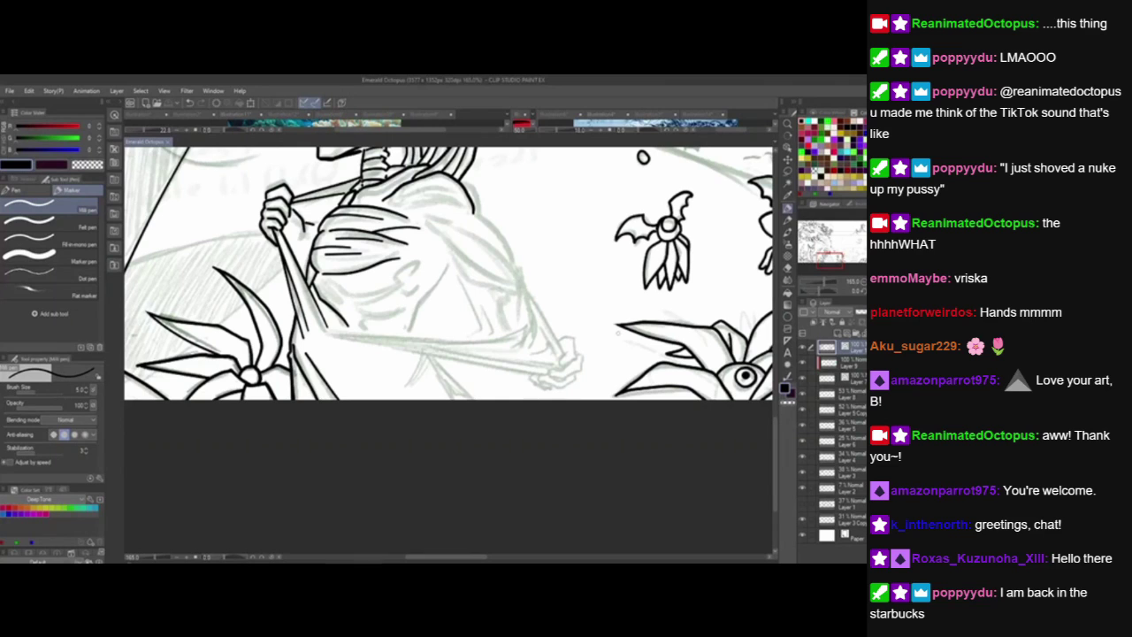
Ink the finger-like coral and the scalloped cluster beside it, with inner detail lines, above the skull.
left_click_drag(443, 285, 638, 431)
left_click_drag(460, 230, 440, 512)
left_click_drag(524, 387, 373, 318)
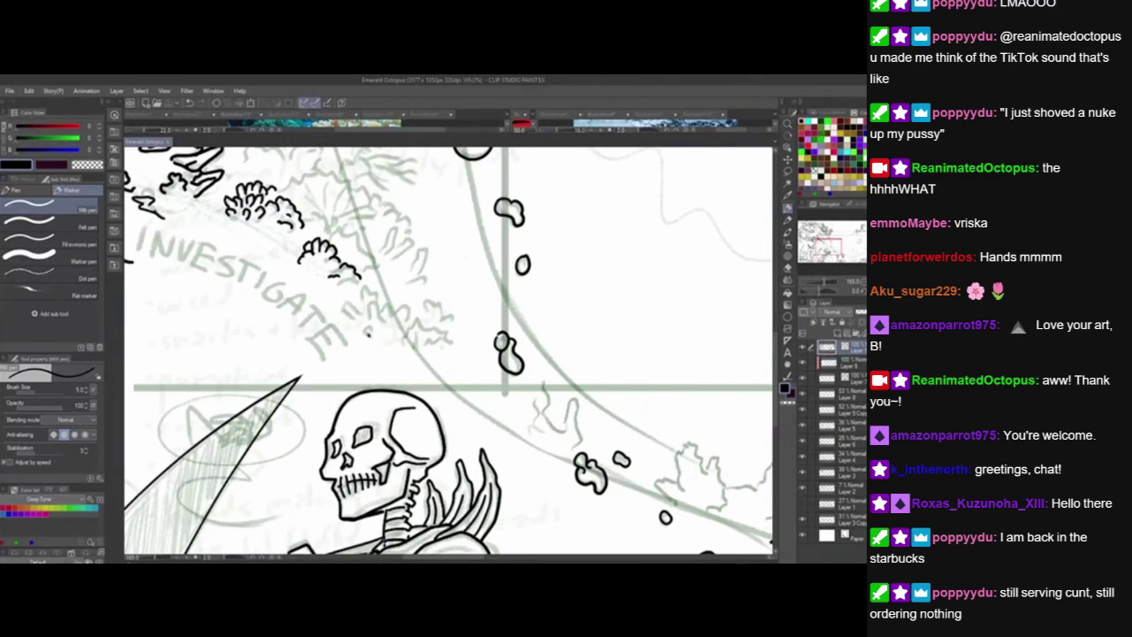
mouse_move(368, 335)
left_mouse_down()
mouse_move(372, 300)
mouse_move(382, 327)
mouse_move(386, 300)
mouse_move(394, 324)
mouse_move(402, 302)
mouse_move(402, 336)
mouse_move(410, 320)
mouse_move(435, 331)
mouse_move(417, 335)
mouse_move(420, 346)
mouse_move(425, 330)
mouse_move(440, 345)
mouse_move(446, 327)
mouse_move(456, 336)
mouse_move(452, 375)
left_mouse_up()
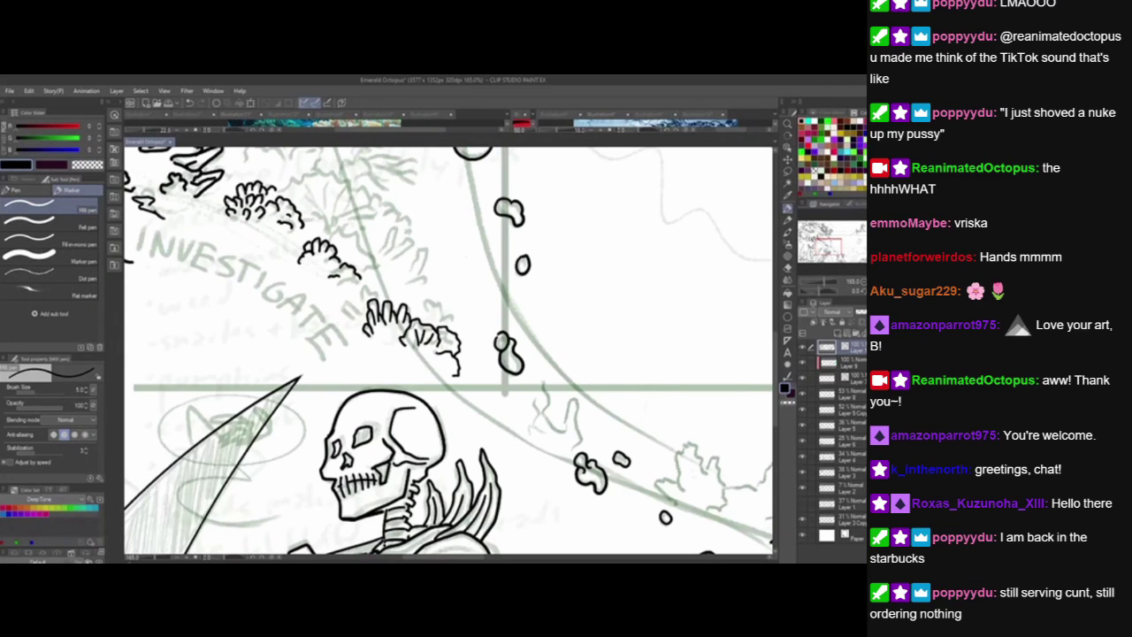
mouse_move(432, 358)
left_mouse_down()
mouse_move(455, 369)
mouse_move(447, 348)
left_mouse_up()
left_click_drag(444, 364, 453, 363)
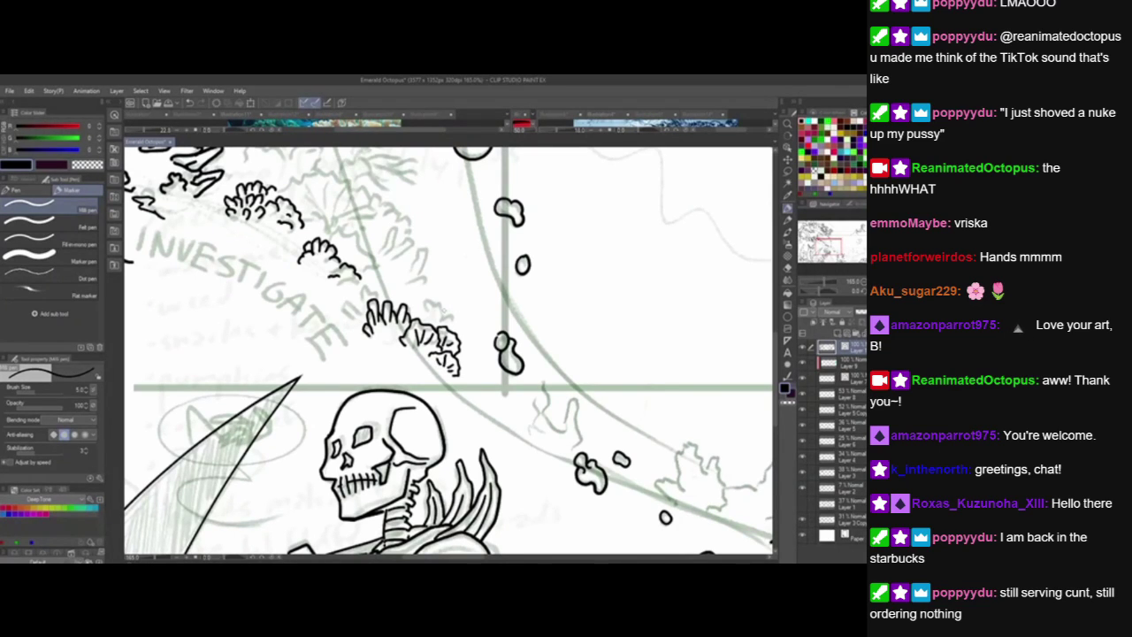
key("ctrl+z")
left_click_drag(435, 356, 436, 364)
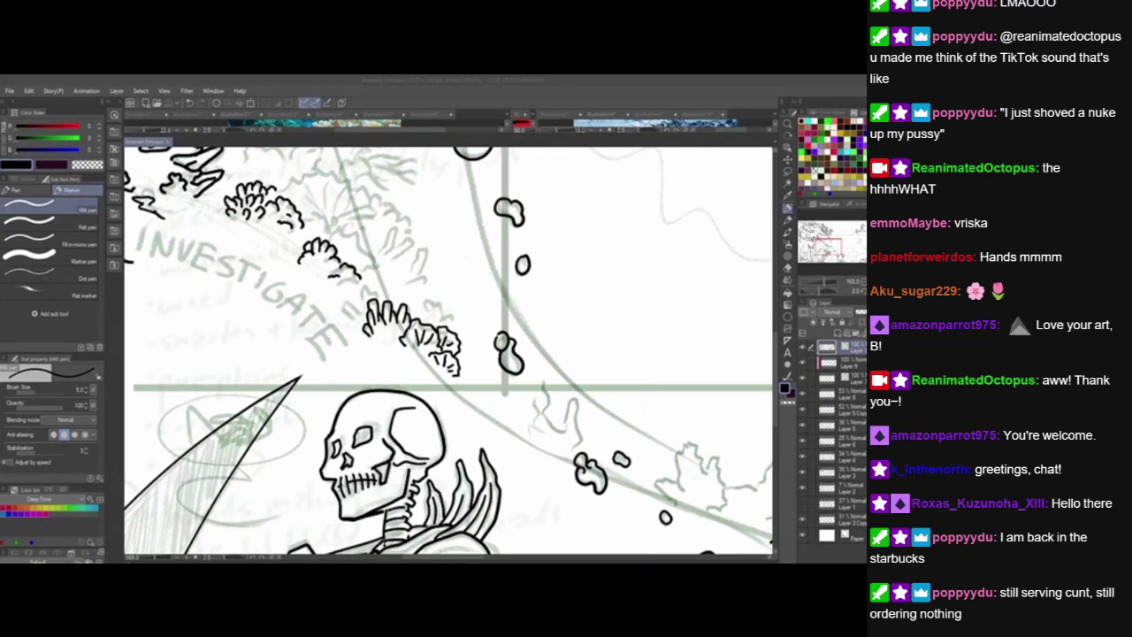
Ink a small coral tuft above the scalloped cluster and branching coral filling the gap toward the bushy clumps.
left_click(583, 255)
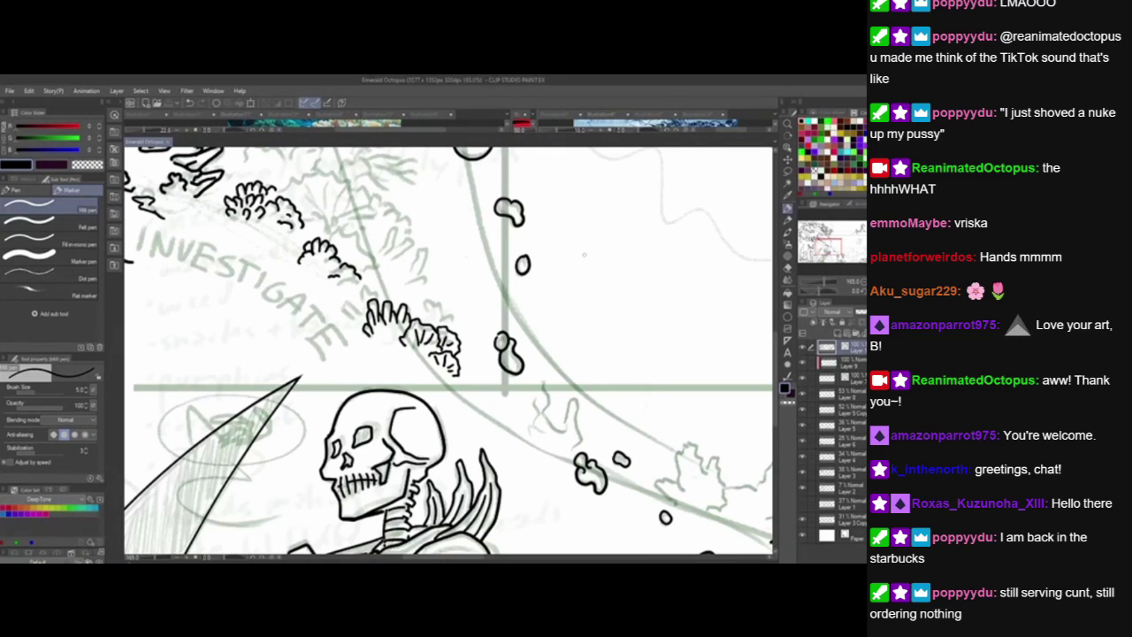
mouse_move(423, 305)
left_mouse_down()
mouse_move(435, 300)
mouse_move(452, 326)
left_mouse_up()
left_click_drag(456, 345, 526, 408)
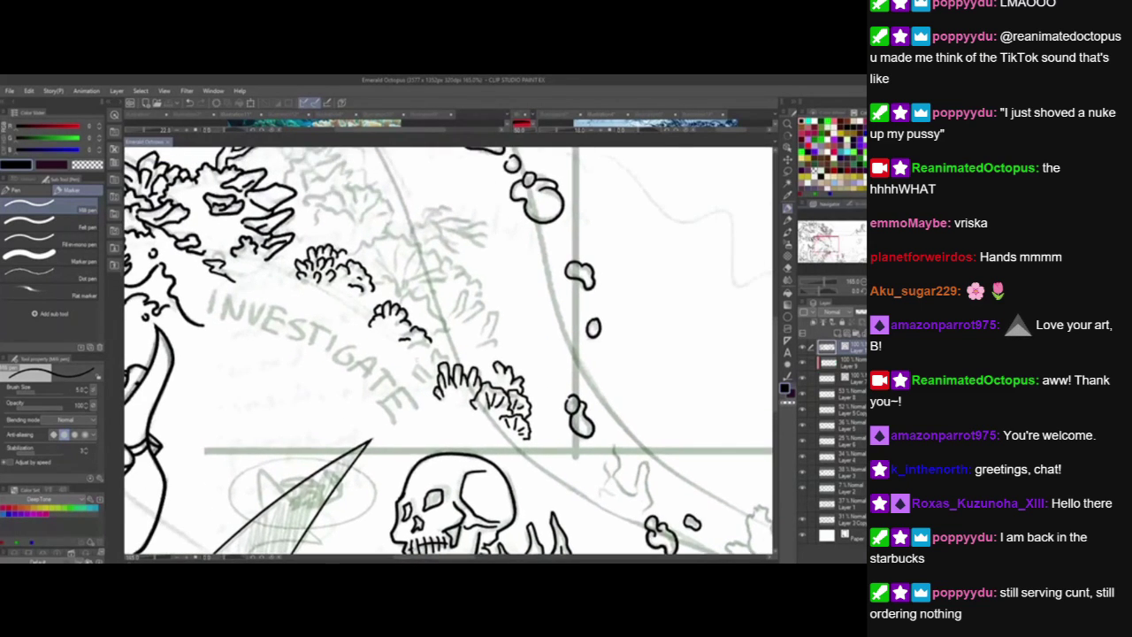
mouse_move(417, 367)
left_mouse_down()
mouse_move(436, 378)
mouse_move(420, 376)
mouse_move(424, 387)
mouse_move(439, 344)
mouse_move(439, 355)
left_mouse_up()
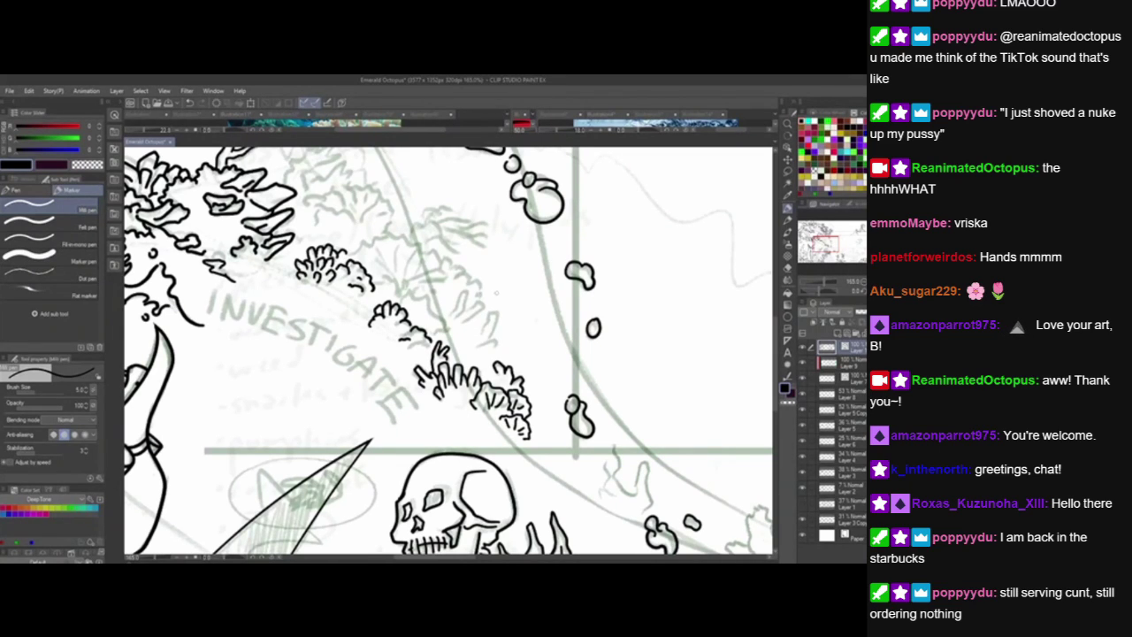
Ink a small scalloped coral edge above the middle clump bordering the INVESTIGATE lettering.
left_click_drag(485, 335, 495, 368)
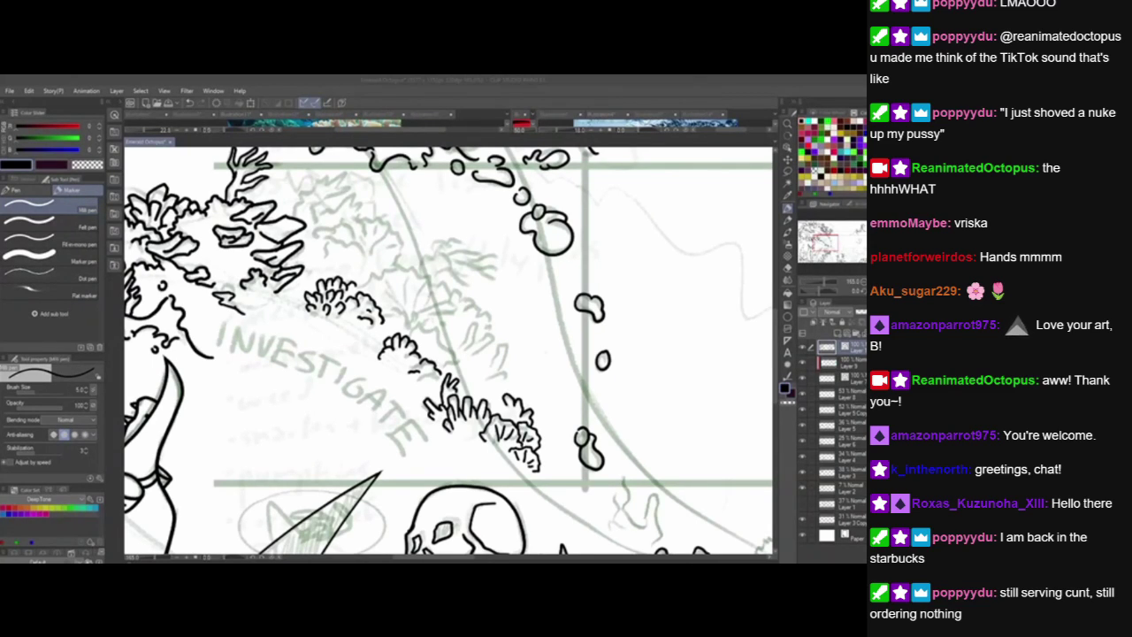
left_click(498, 351)
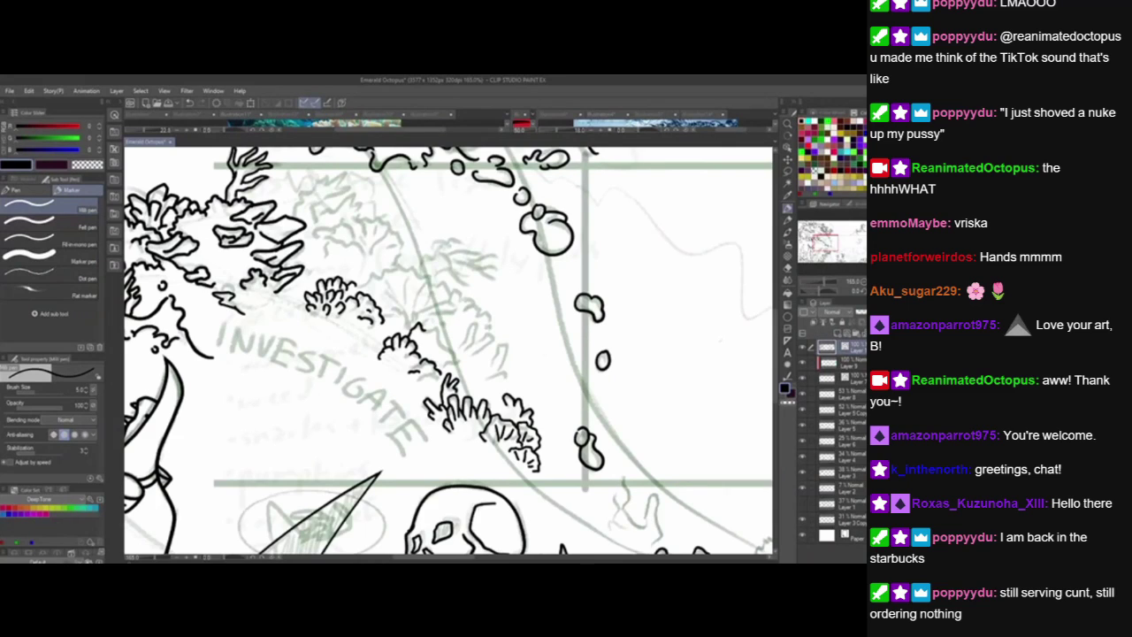
scroll(717, 340, "down", 1)
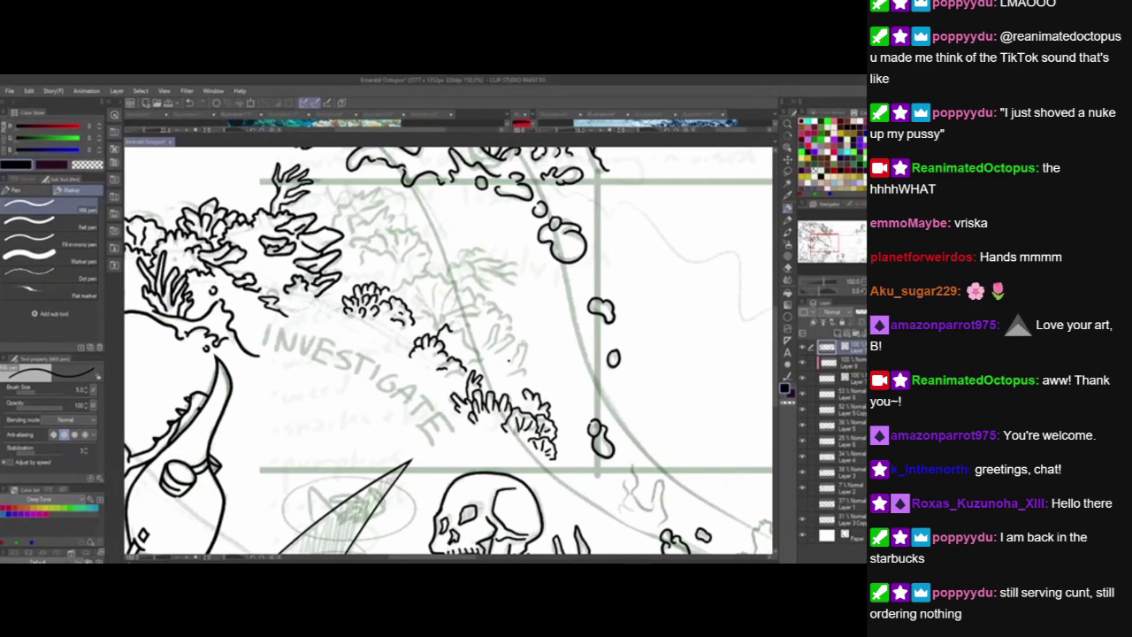
Extend the middle coral clump down its slope and ink a small branching coral beside it.
left_click(491, 331)
key("ctrl+z")
mouse_move(452, 329)
left_mouse_down()
mouse_move(478, 348)
mouse_move(476, 365)
mouse_move(497, 324)
mouse_move(485, 352)
mouse_move(508, 351)
mouse_move(511, 333)
mouse_move(503, 346)
mouse_move(520, 350)
left_mouse_up()
key("ctrl+z")
left_click_drag(507, 346, 512, 355)
left_click_drag(508, 349, 512, 357)
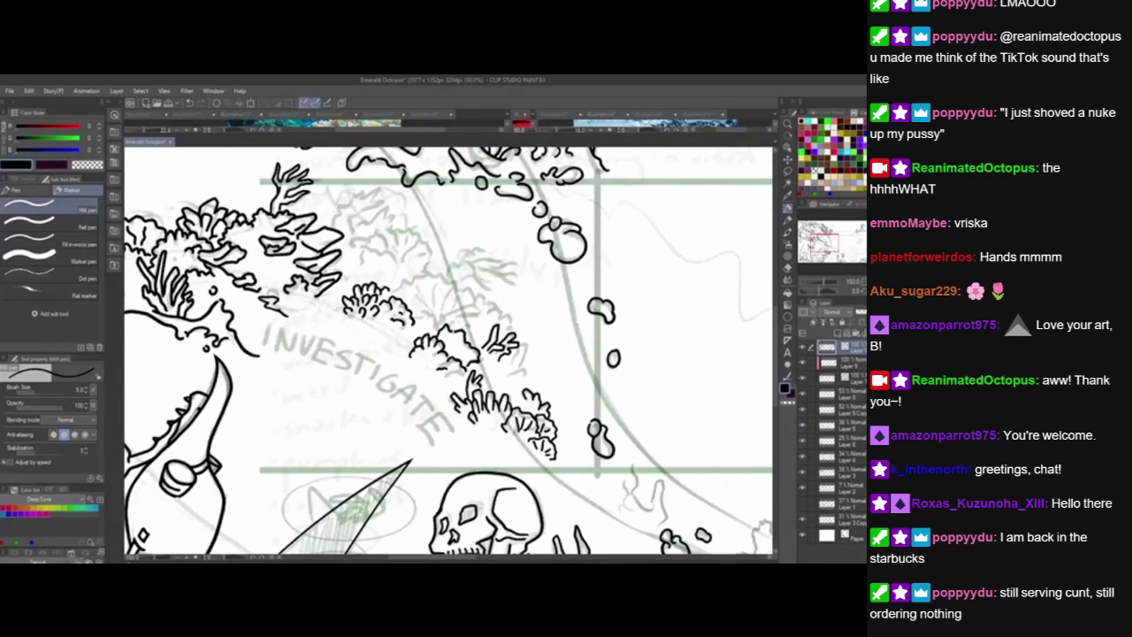
Ink the scalloped outlines of the two rounded fan corals and the leafy coral edge descending from them.
mouse_move(363, 248)
left_mouse_down()
mouse_move(398, 262)
mouse_move(358, 242)
mouse_move(364, 266)
mouse_move(352, 261)
mouse_move(375, 274)
mouse_move(360, 274)
left_mouse_up()
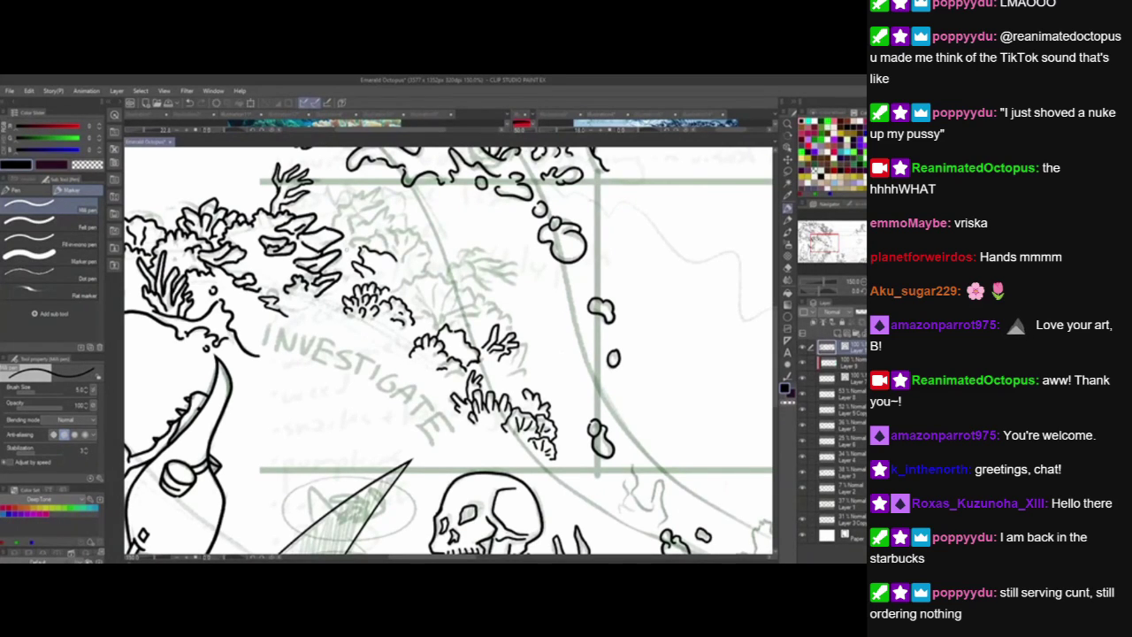
key("ctrl+z")
mouse_move(358, 268)
left_mouse_down()
mouse_move(363, 278)
mouse_move(377, 262)
mouse_move(384, 274)
mouse_move(358, 286)
left_mouse_up()
mouse_move(359, 244)
left_mouse_down()
mouse_move(408, 227)
mouse_move(432, 252)
mouse_move(428, 272)
mouse_move(395, 294)
mouse_move(439, 271)
mouse_move(476, 298)
left_mouse_up()
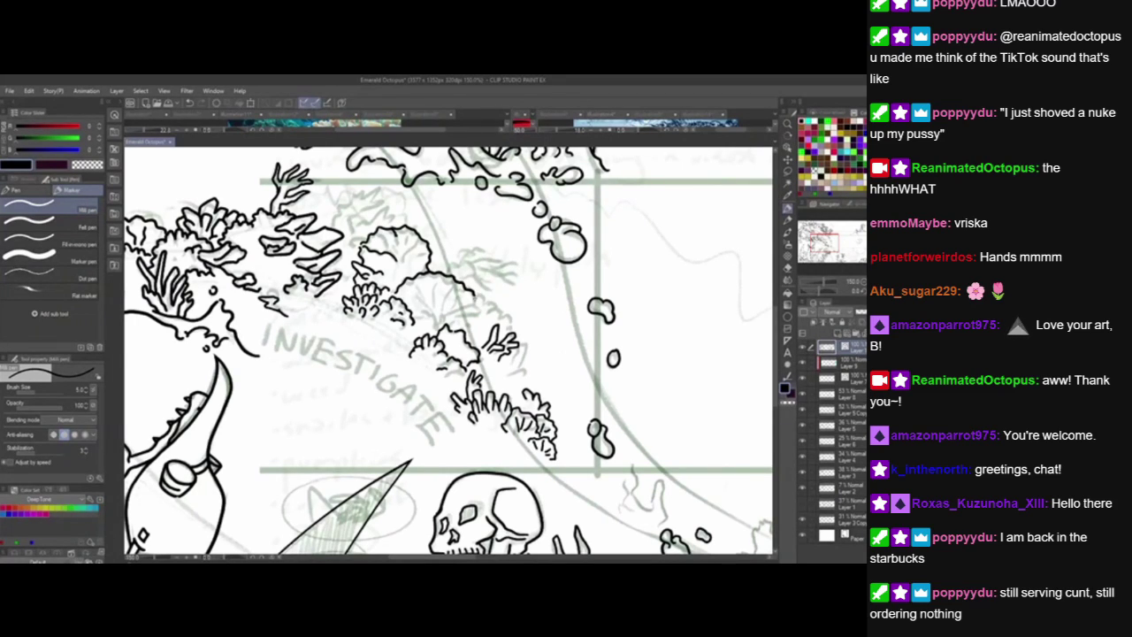
mouse_move(476, 297)
left_mouse_down()
mouse_move(478, 318)
mouse_move(460, 324)
mouse_move(488, 300)
mouse_move(527, 332)
mouse_move(533, 317)
mouse_move(528, 326)
left_mouse_up()
left_click_drag(531, 321, 526, 332)
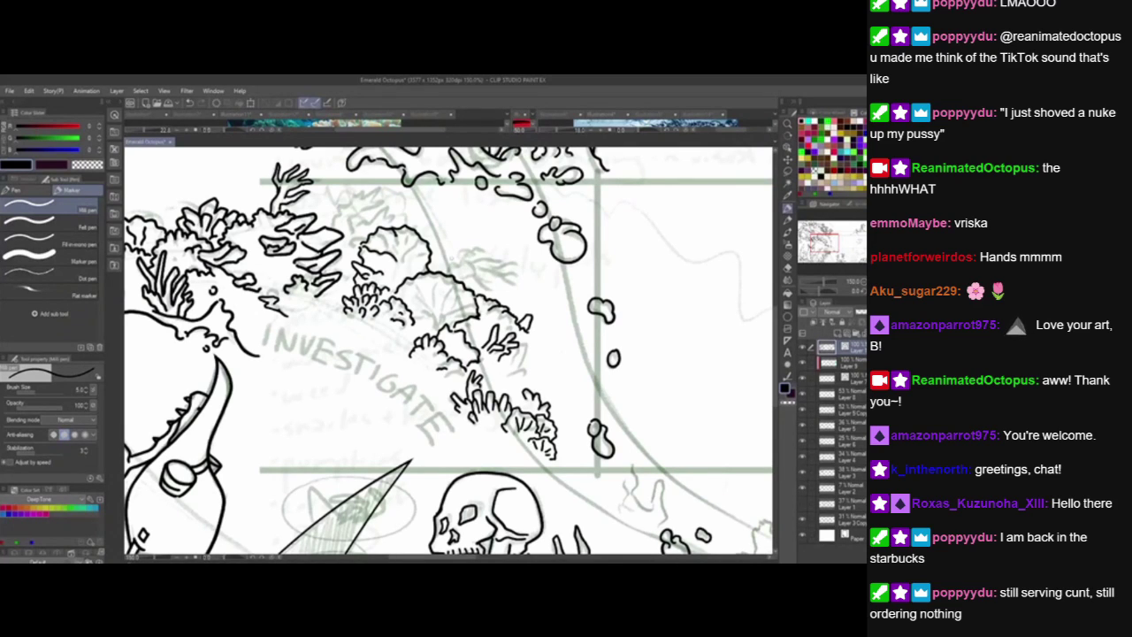
Ink the wavy, feathery branches of the coral beside the two rounded fan corals.
mouse_move(447, 275)
left_mouse_down()
mouse_move(473, 254)
mouse_move(451, 270)
mouse_move(465, 262)
left_mouse_up()
mouse_move(460, 268)
left_mouse_down()
mouse_move(483, 255)
mouse_move(468, 250)
mouse_move(486, 248)
left_mouse_up()
mouse_move(482, 255)
left_mouse_down()
mouse_move(498, 248)
mouse_move(476, 260)
mouse_move(479, 272)
left_mouse_up()
mouse_move(474, 290)
left_mouse_down()
mouse_move(493, 280)
mouse_move(479, 260)
left_mouse_up()
left_click_drag(476, 278, 483, 274)
mouse_move(480, 287)
left_mouse_down()
mouse_move(489, 265)
mouse_move(513, 259)
left_mouse_up()
mouse_move(505, 267)
left_mouse_down()
mouse_move(525, 258)
mouse_move(496, 253)
mouse_move(508, 255)
mouse_move(502, 269)
left_mouse_up()
mouse_move(496, 276)
left_mouse_down()
mouse_move(524, 268)
mouse_move(510, 267)
left_mouse_up()
mouse_move(504, 277)
left_mouse_down()
mouse_move(527, 267)
mouse_move(506, 273)
mouse_move(522, 280)
left_mouse_up()
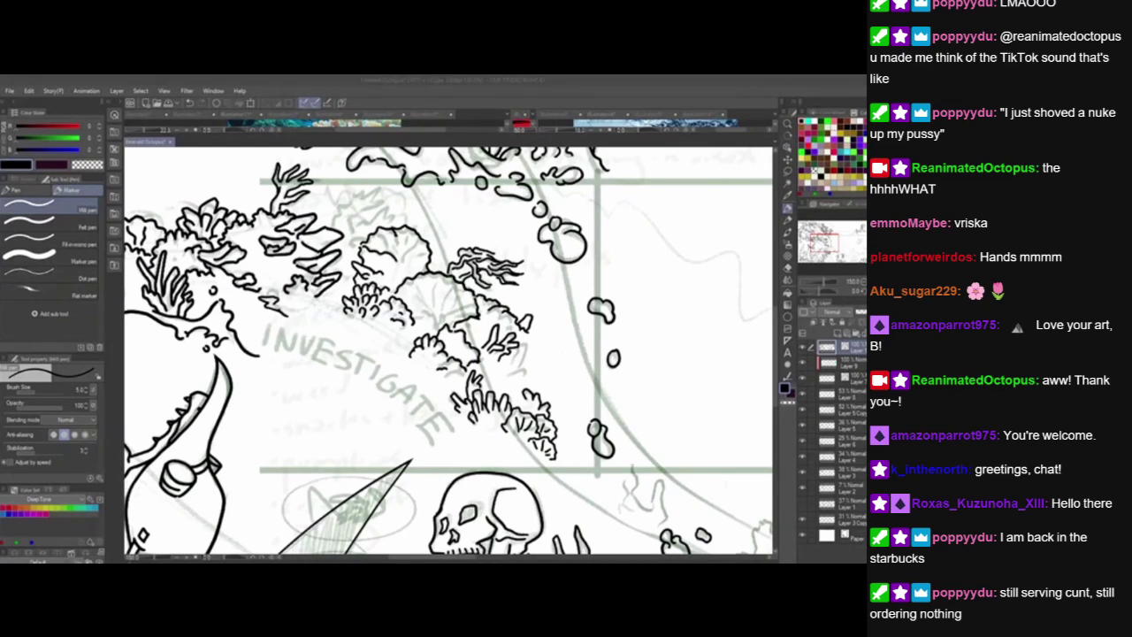
left_click(505, 236)
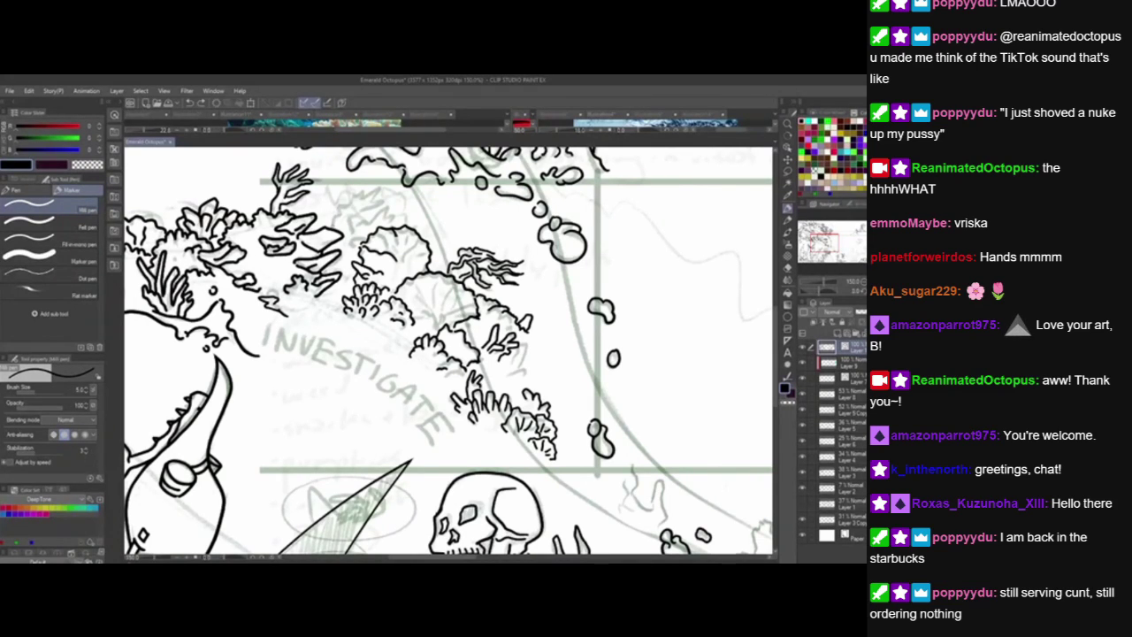
Ink the spiky branching coral between the dense reef clump and the upper fan coral.
mouse_move(331, 228)
left_mouse_down()
mouse_move(356, 191)
mouse_move(365, 200)
mouse_move(380, 186)
mouse_move(350, 223)
mouse_move(354, 210)
mouse_move(398, 198)
left_mouse_up()
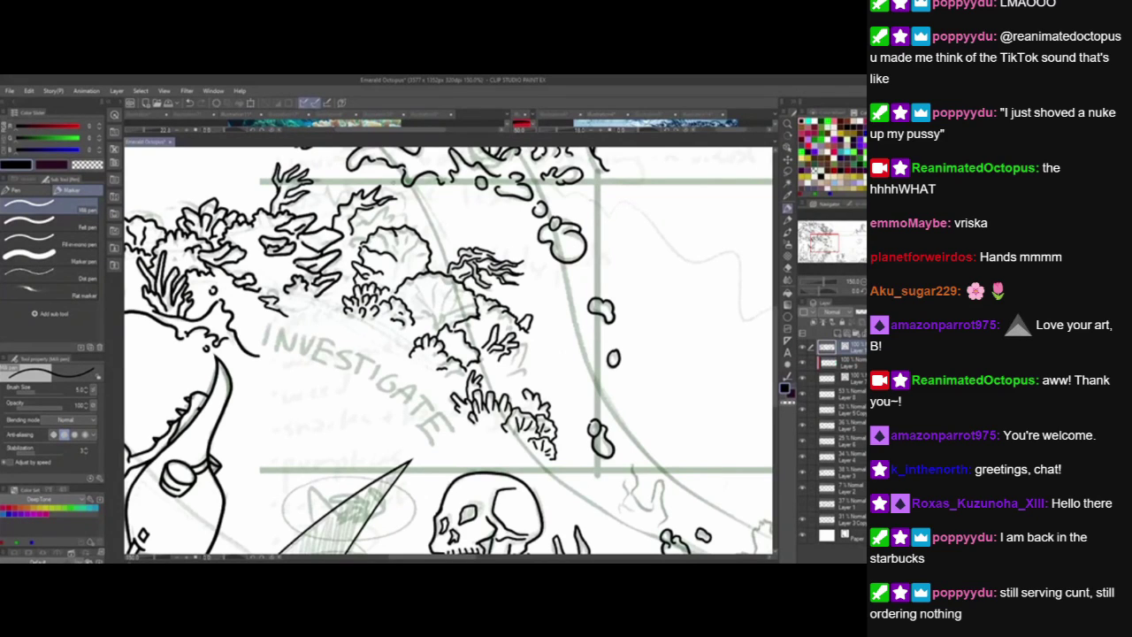
key("ctrl+z")
left_click_drag(379, 205, 403, 201)
left_click_drag(352, 230, 368, 220)
mouse_move(368, 223)
left_mouse_down()
mouse_move(386, 207)
mouse_move(384, 219)
mouse_move(402, 217)
mouse_move(351, 254)
left_mouse_up()
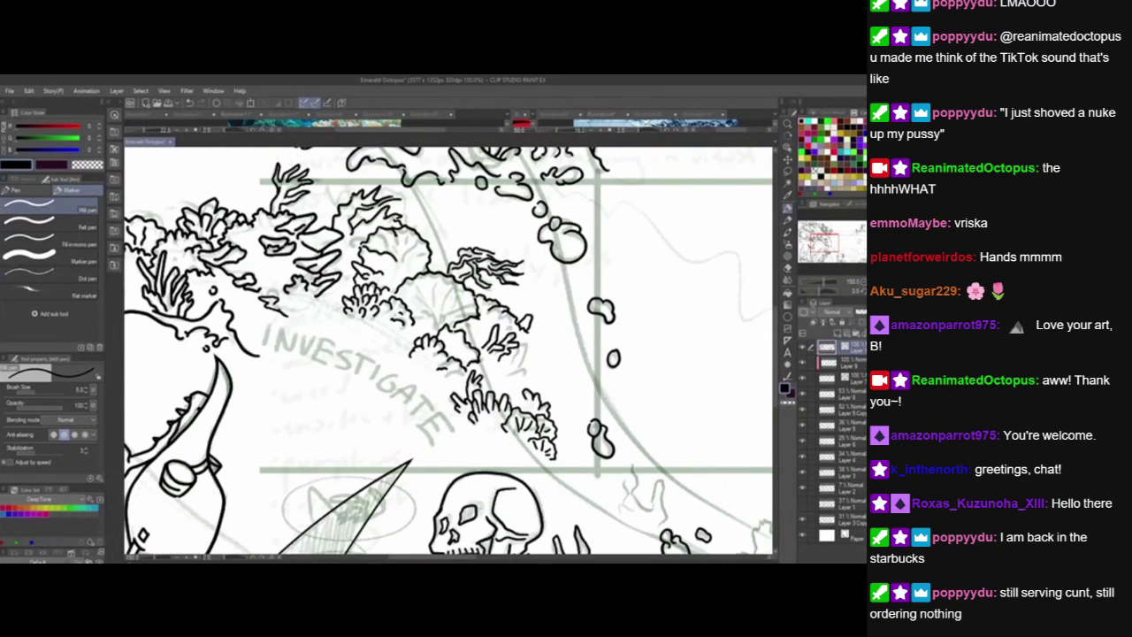
Ink the branching inner veins of the lower fan coral.
left_click_drag(521, 459, 448, 448)
mouse_move(346, 304)
left_mouse_down()
mouse_move(364, 312)
mouse_move(372, 300)
left_mouse_up()
mouse_move(369, 313)
left_mouse_down()
mouse_move(374, 304)
mouse_move(350, 302)
mouse_move(342, 275)
mouse_move(355, 284)
left_mouse_up()
mouse_move(353, 296)
left_mouse_down()
mouse_move(350, 273)
mouse_move(340, 282)
mouse_move(365, 266)
left_mouse_up()
mouse_move(360, 290)
left_mouse_down()
mouse_move(365, 273)
mouse_move(365, 286)
mouse_move(381, 282)
left_mouse_up()
left_click_drag(378, 286, 376, 268)
left_click_drag(373, 307, 385, 300)
mouse_move(382, 301)
left_mouse_down()
mouse_move(392, 284)
mouse_move(401, 294)
mouse_move(382, 266)
mouse_move(399, 294)
left_mouse_up()
key("ctrl+z")
key("ctrl+z")
left_click_drag(394, 299, 401, 288)
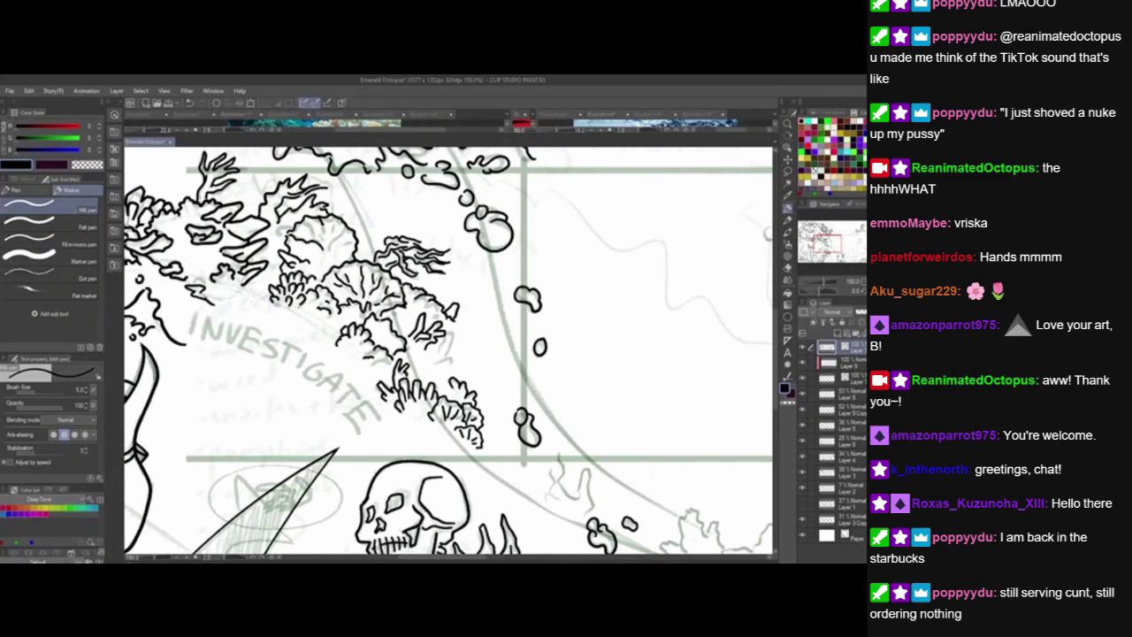
Ink the branching inner veins of the upper fan coral.
mouse_move(330, 255)
left_mouse_down()
mouse_move(341, 225)
mouse_move(352, 251)
mouse_move(331, 219)
left_mouse_up()
mouse_move(330, 237)
left_mouse_down()
mouse_move(333, 222)
mouse_move(316, 222)
left_mouse_up()
mouse_move(313, 242)
left_mouse_down()
mouse_move(314, 220)
mouse_move(316, 232)
left_mouse_up()
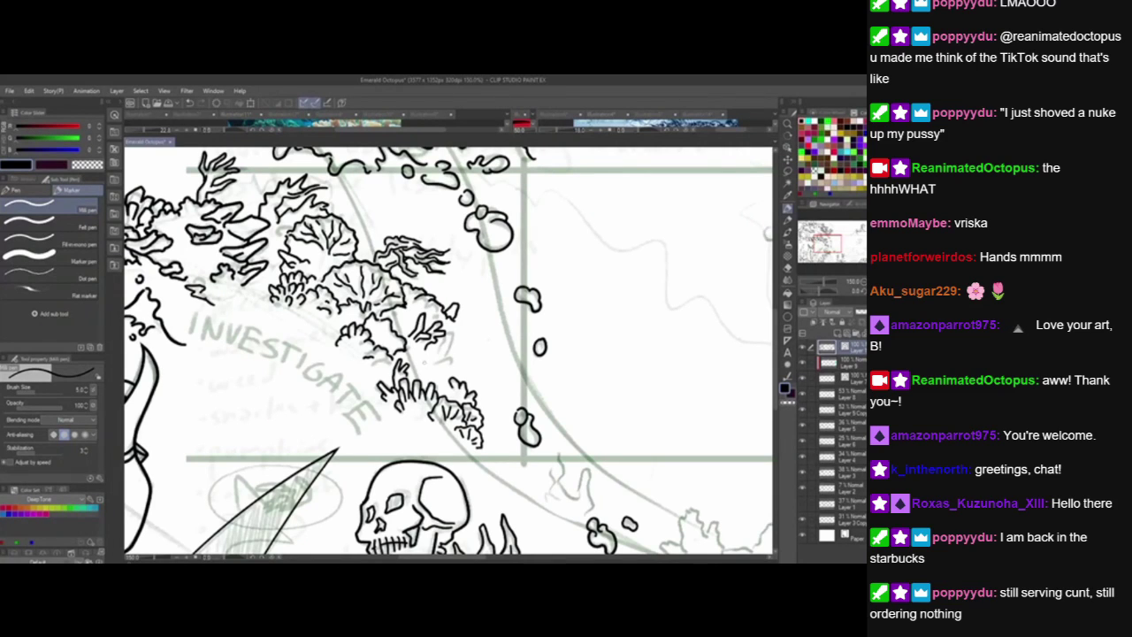
Ink the leafy coral fronds on the reef's outer edge, above the finger-like coral over the skull.
mouse_move(428, 371)
left_mouse_down()
mouse_move(442, 351)
mouse_move(435, 367)
left_mouse_up()
mouse_move(470, 315)
left_mouse_down()
mouse_move(448, 352)
mouse_move(458, 340)
left_mouse_up()
key("ctrl+z")
left_click_drag(462, 334, 460, 346)
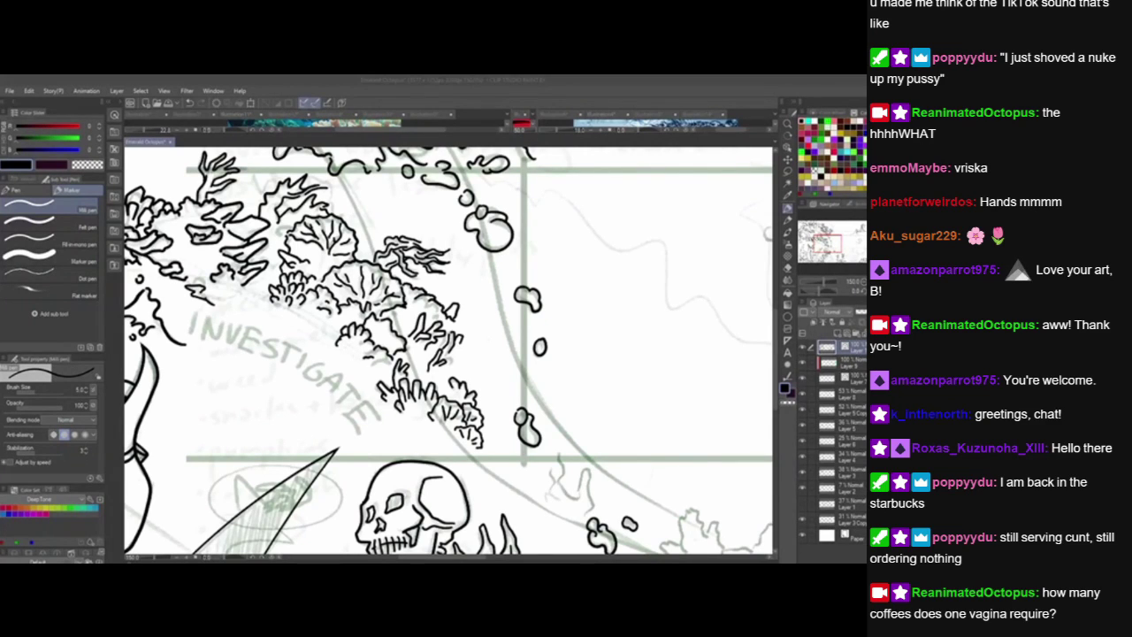
left_click(463, 348)
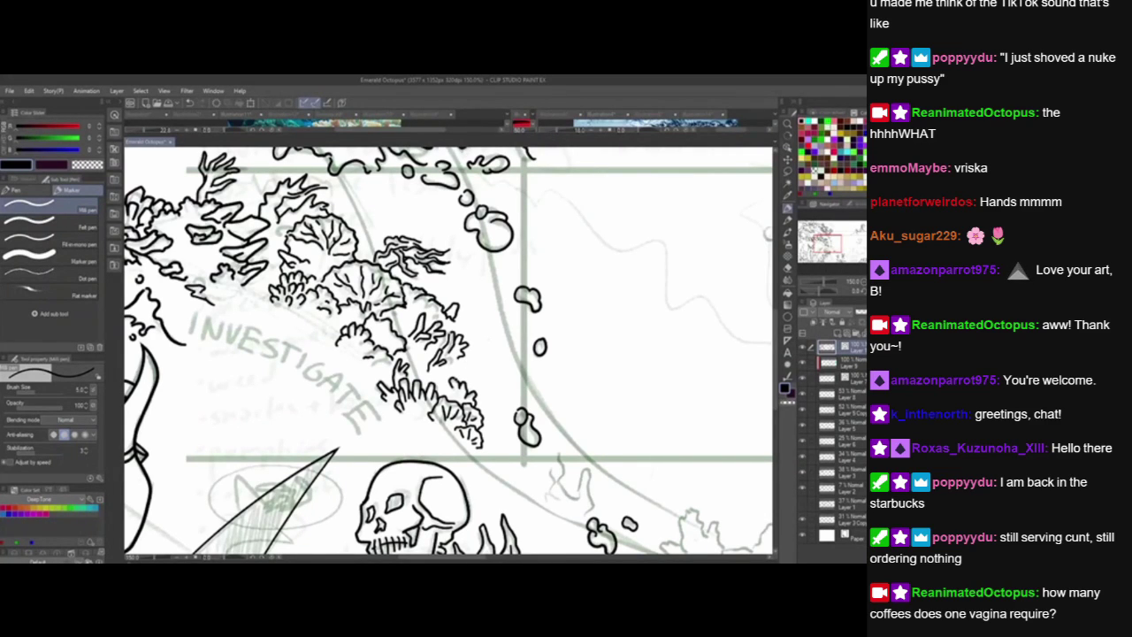
mouse_move(458, 380)
left_mouse_down()
mouse_move(464, 364)
mouse_move(478, 362)
mouse_move(470, 377)
mouse_move(484, 376)
left_mouse_up()
Ink the sketched bubbles scattered through the open water between the reef and the light bulb.
mouse_move(629, 476)
left_mouse_down()
mouse_move(599, 394)
mouse_move(632, 442)
mouse_move(718, 501)
left_mouse_up()
left_click_drag(620, 391, 698, 444)
mouse_move(637, 292)
left_mouse_down()
mouse_move(663, 357)
mouse_move(631, 514)
mouse_move(639, 526)
mouse_move(428, 510)
left_mouse_up()
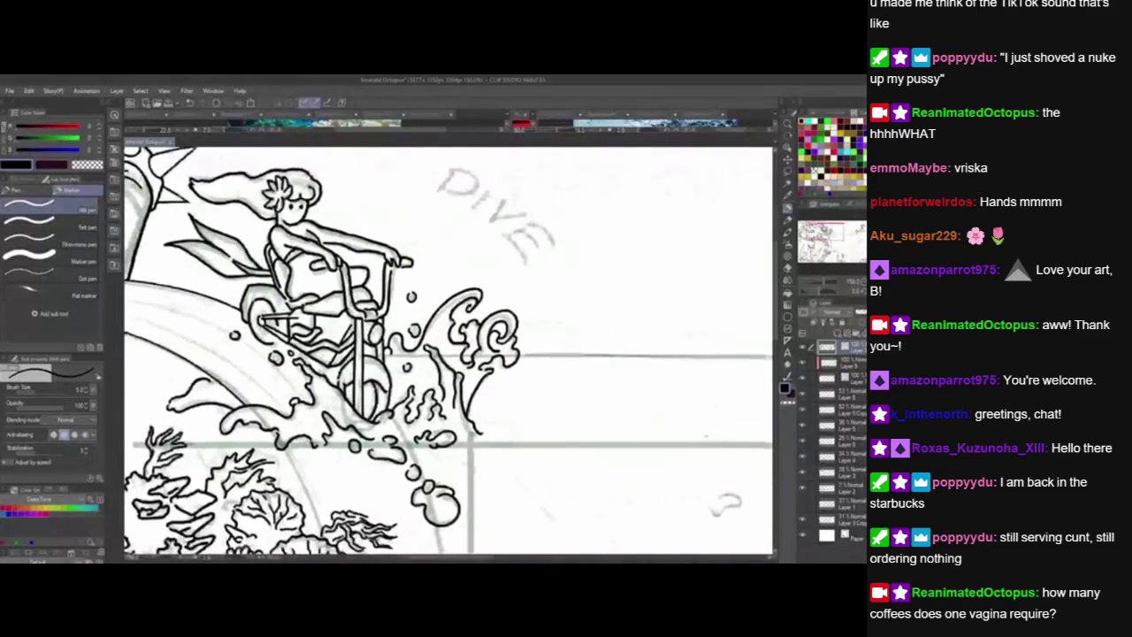
mouse_move(761, 517)
left_mouse_down()
mouse_move(621, 429)
mouse_move(531, 329)
mouse_move(482, 315)
mouse_move(492, 324)
mouse_move(513, 313)
mouse_move(482, 301)
left_mouse_up()
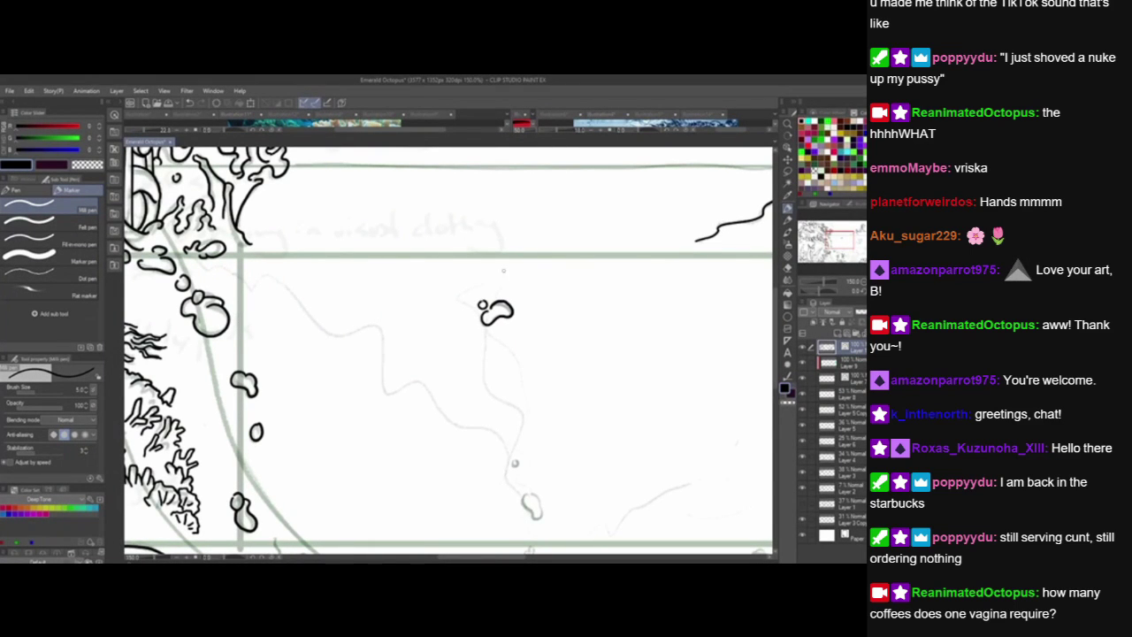
left_click_drag(564, 365, 531, 233)
left_click_drag(480, 328, 484, 333)
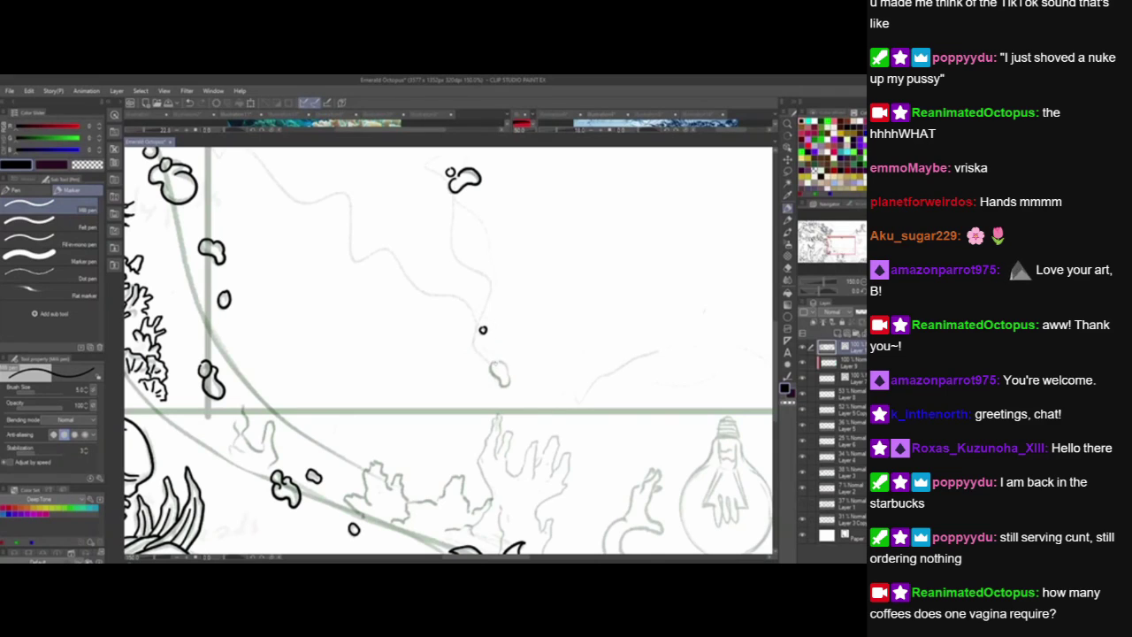
mouse_move(510, 373)
left_mouse_down()
mouse_move(504, 361)
mouse_move(487, 372)
mouse_move(506, 385)
mouse_move(512, 372)
left_mouse_up()
Ink the tapered sides of the light bulb's glass down to its neck.
left_click_drag(605, 463, 588, 337)
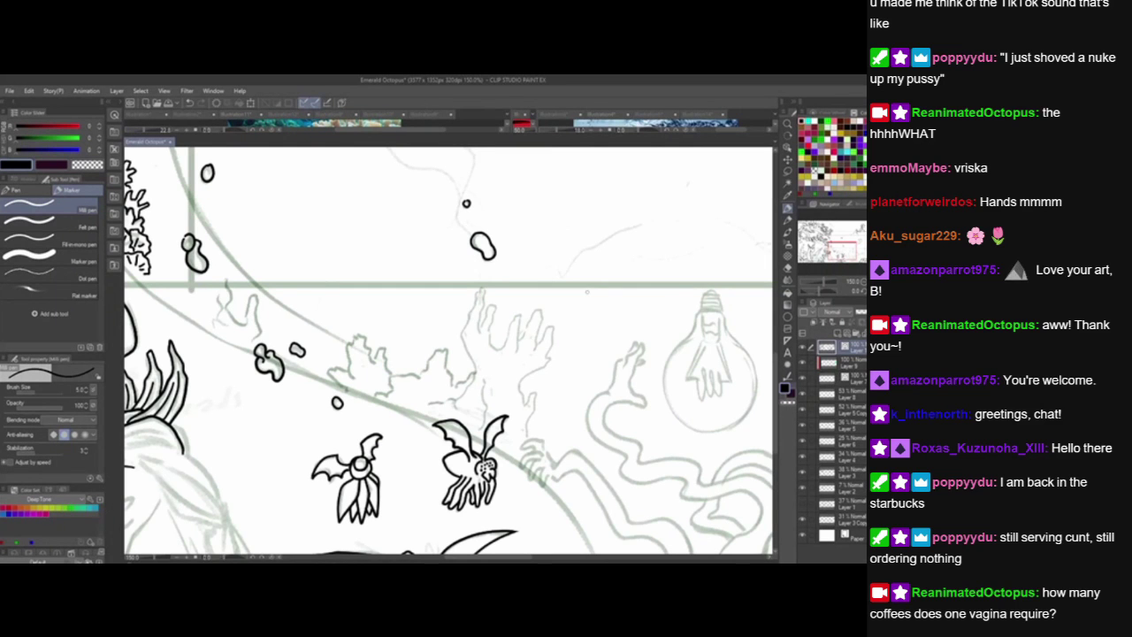
left_click_drag(585, 433, 360, 386)
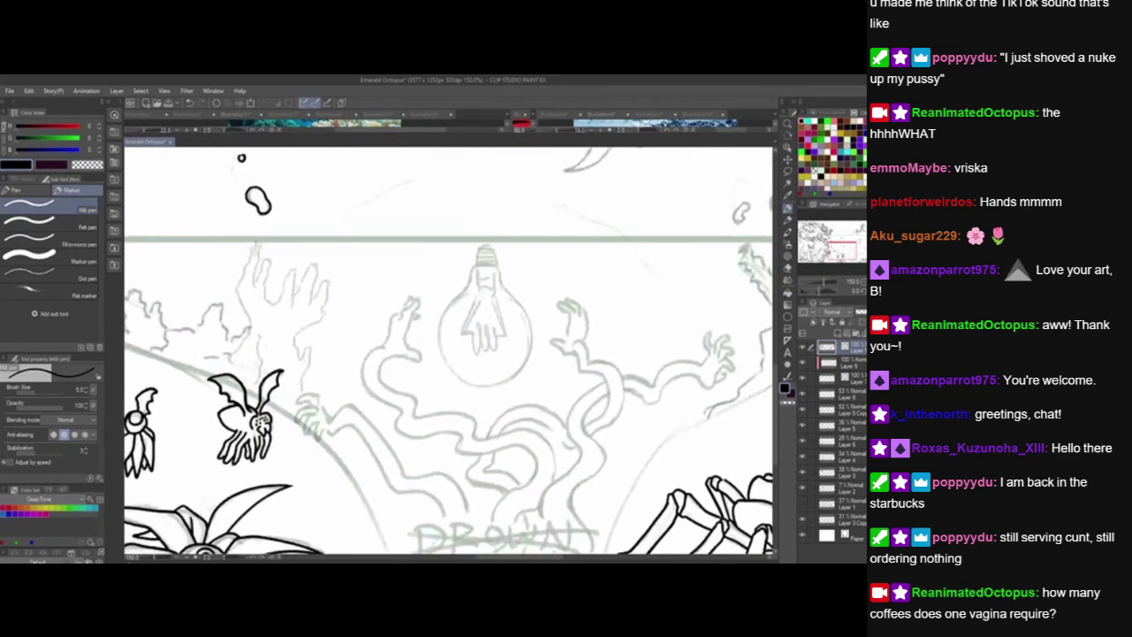
left_click(789, 138)
left_click_drag(615, 291, 272, 360)
left_click_drag(398, 380, 492, 317)
left_click_drag(619, 416, 505, 394)
left_click(788, 210)
left_click_drag(576, 437, 575, 456)
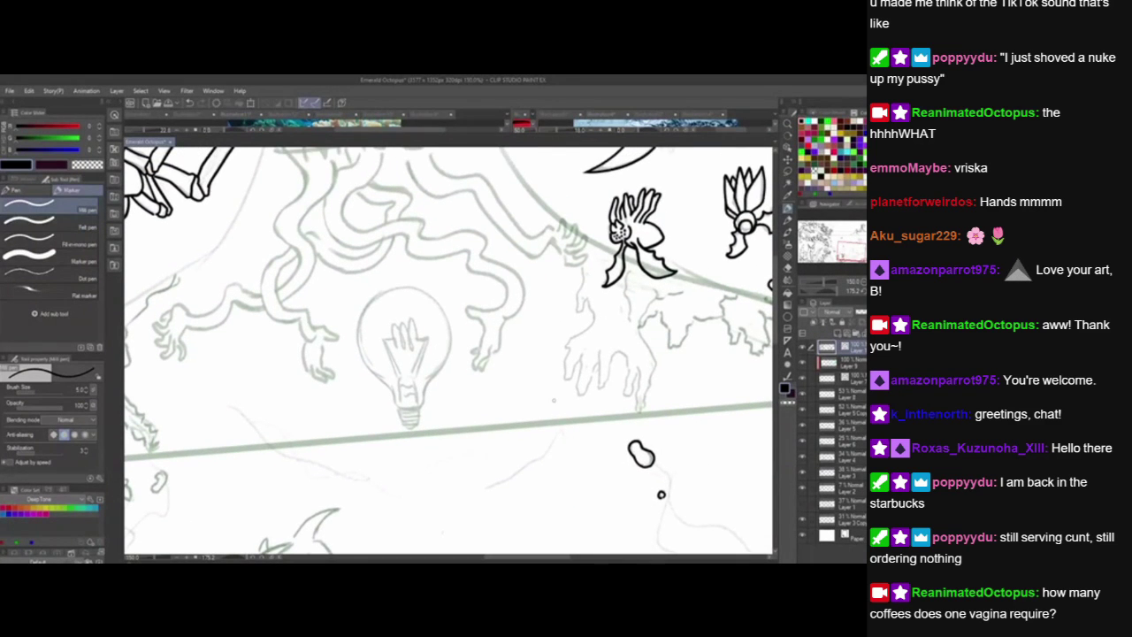
mouse_move(357, 340)
left_mouse_down()
mouse_move(396, 406)
mouse_move(415, 407)
mouse_move(451, 334)
mouse_move(448, 366)
mouse_move(415, 408)
left_mouse_up()
key("ctrl+z")
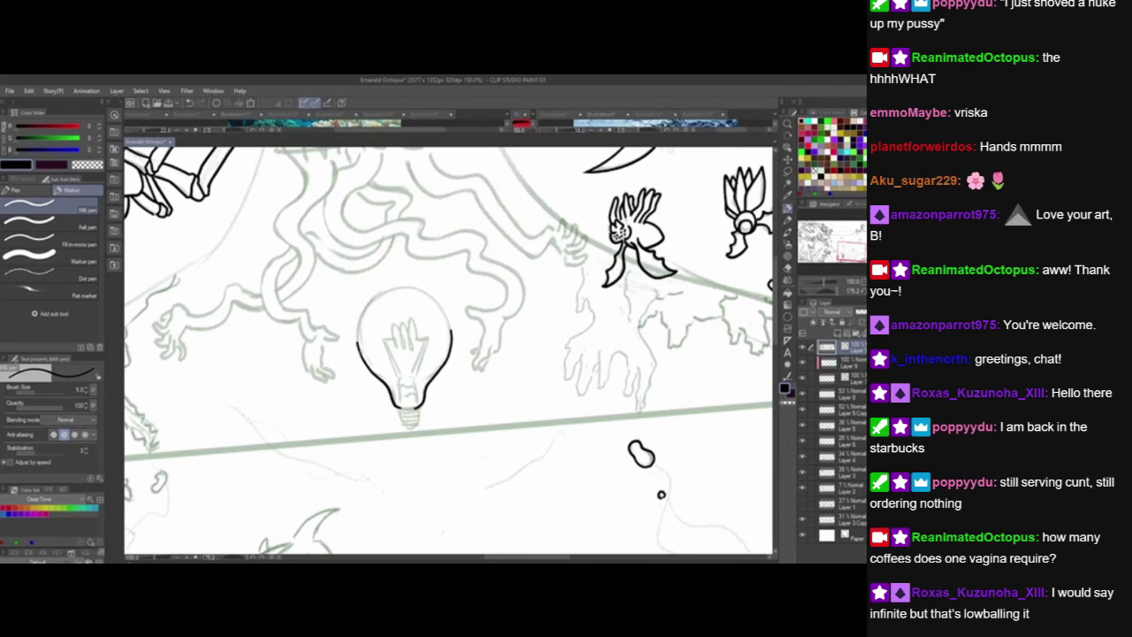
Ink the rounded end of the light bulb's glass, redoing the arc until the outline closes smoothly.
mouse_move(357, 357)
left_mouse_down()
mouse_move(364, 307)
mouse_move(402, 279)
mouse_move(450, 310)
left_mouse_up()
key("ctrl+z")
mouse_move(357, 358)
left_mouse_down()
mouse_move(376, 300)
mouse_move(421, 292)
mouse_move(451, 343)
left_mouse_up()
key("ctrl+z")
mouse_move(357, 357)
left_mouse_down()
mouse_move(365, 299)
mouse_move(449, 330)
left_mouse_up()
left_click_drag(408, 287, 453, 354)
key("ctrl+z")
mouse_move(408, 287)
left_mouse_down()
mouse_move(434, 296)
mouse_move(453, 340)
left_mouse_up()
key("ctrl+z")
key("ctrl+z")
key("ctrl+z")
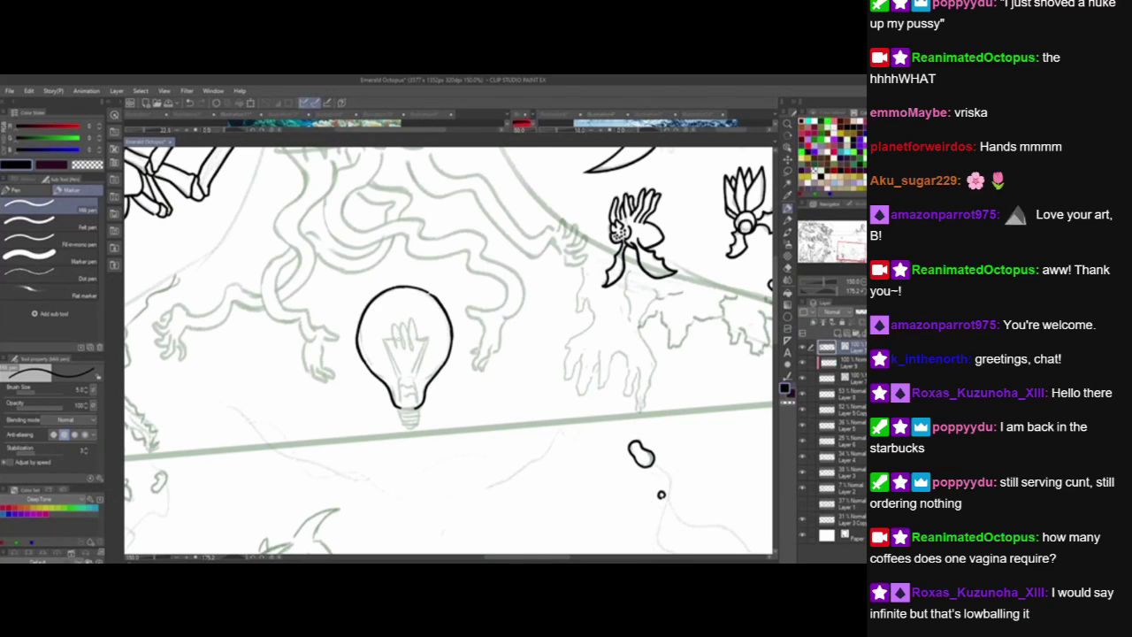
Ink the light bulb's inner stem and its screw base with thread lines.
mouse_move(401, 405)
left_mouse_down()
mouse_move(402, 376)
mouse_move(418, 393)
mouse_move(418, 405)
mouse_move(408, 385)
mouse_move(402, 421)
mouse_move(418, 421)
left_mouse_up()
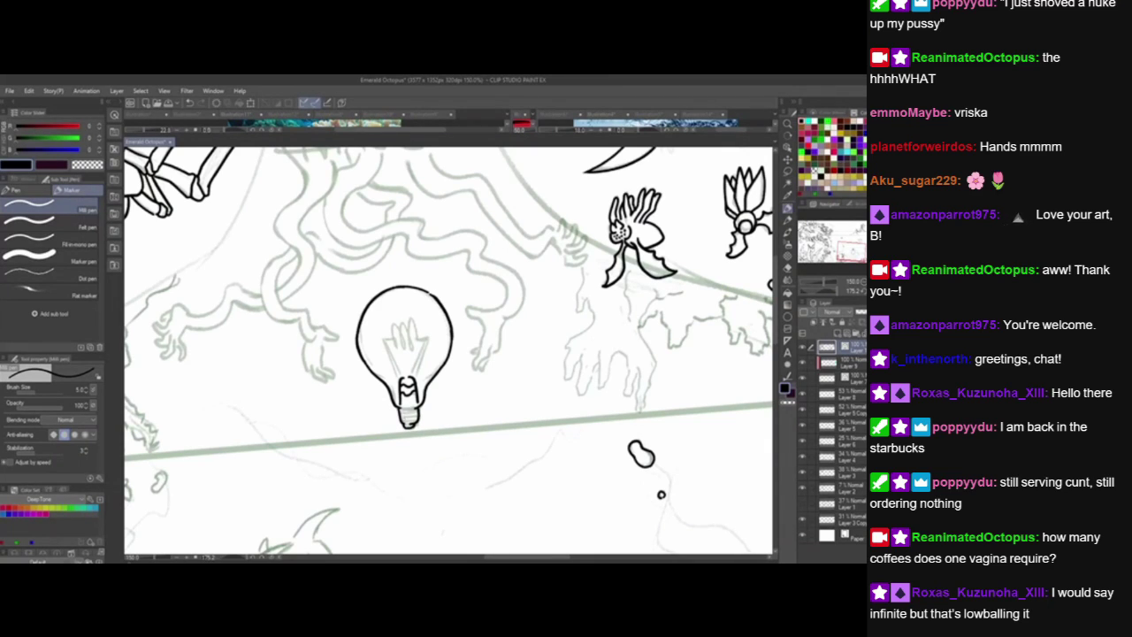
left_click_drag(399, 417, 419, 417)
left_click_drag(399, 413, 417, 410)
Ink the V-shaped support wires and the hand-shaped filament inside the light bulb.
left_click_drag(383, 340, 398, 380)
key("ctrl+z")
mouse_move(384, 339)
left_mouse_down()
mouse_move(402, 377)
mouse_move(425, 336)
left_mouse_up()
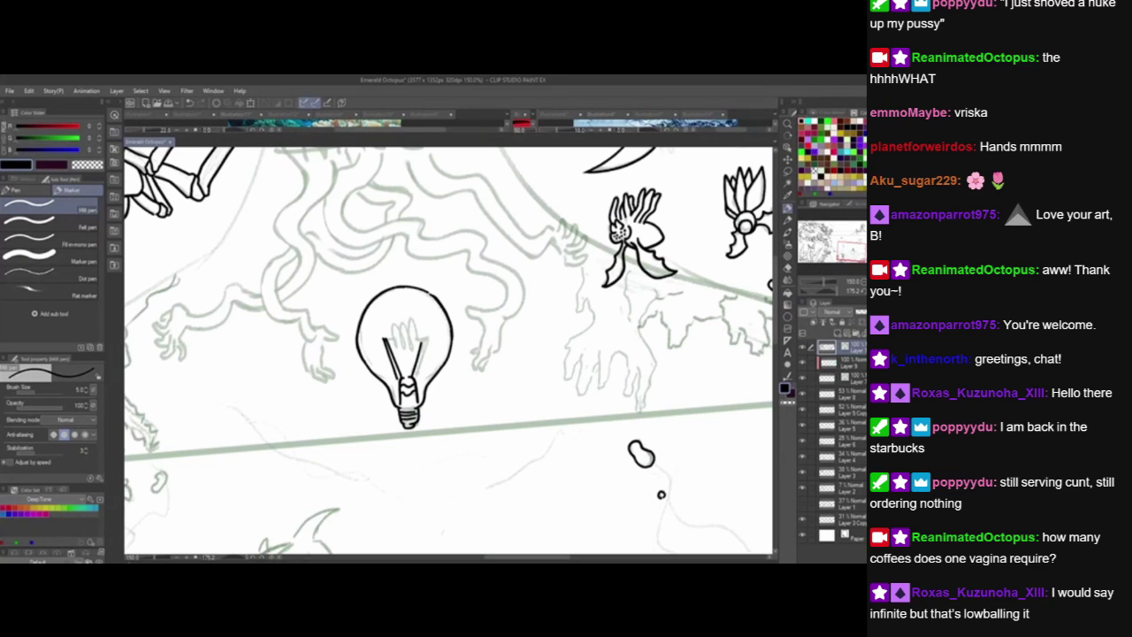
mouse_move(416, 383)
left_mouse_down()
mouse_move(430, 334)
mouse_move(395, 339)
mouse_move(430, 336)
mouse_move(400, 333)
mouse_move(420, 319)
left_mouse_up()
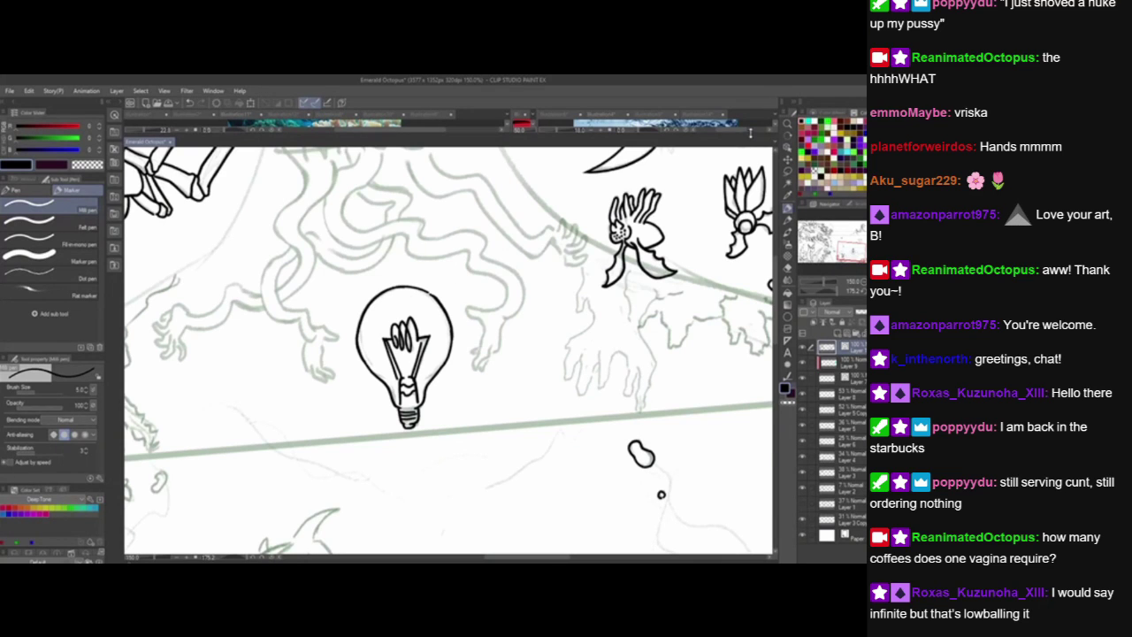
Ink the jagged coral outline above the small winged creature nearest the skeleton.
double_click(787, 137)
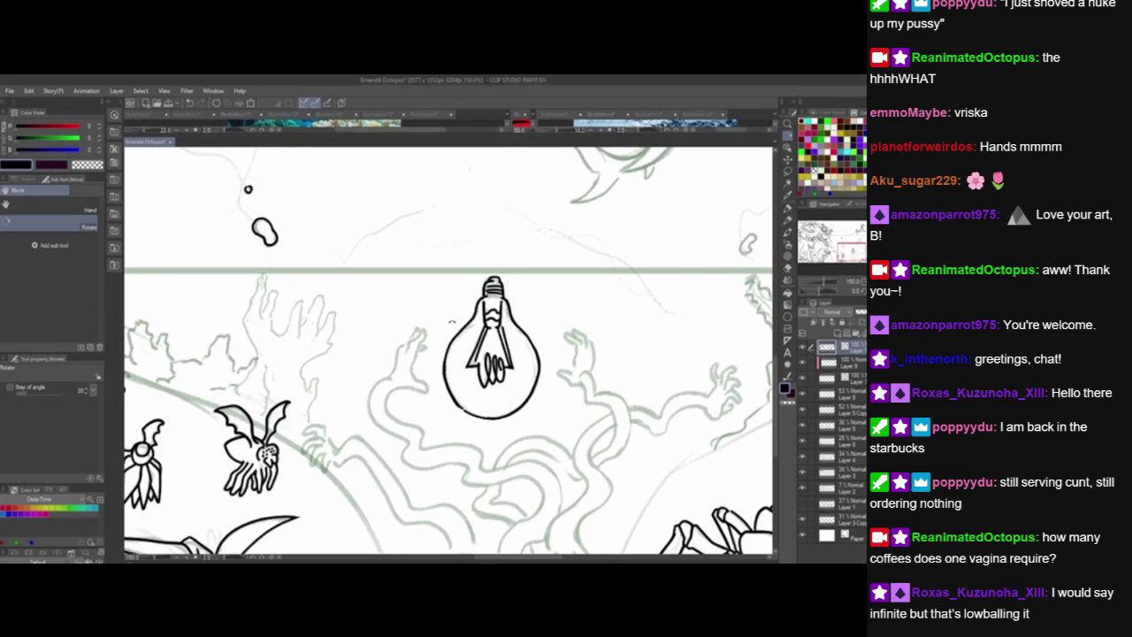
left_click_drag(364, 358, 612, 289)
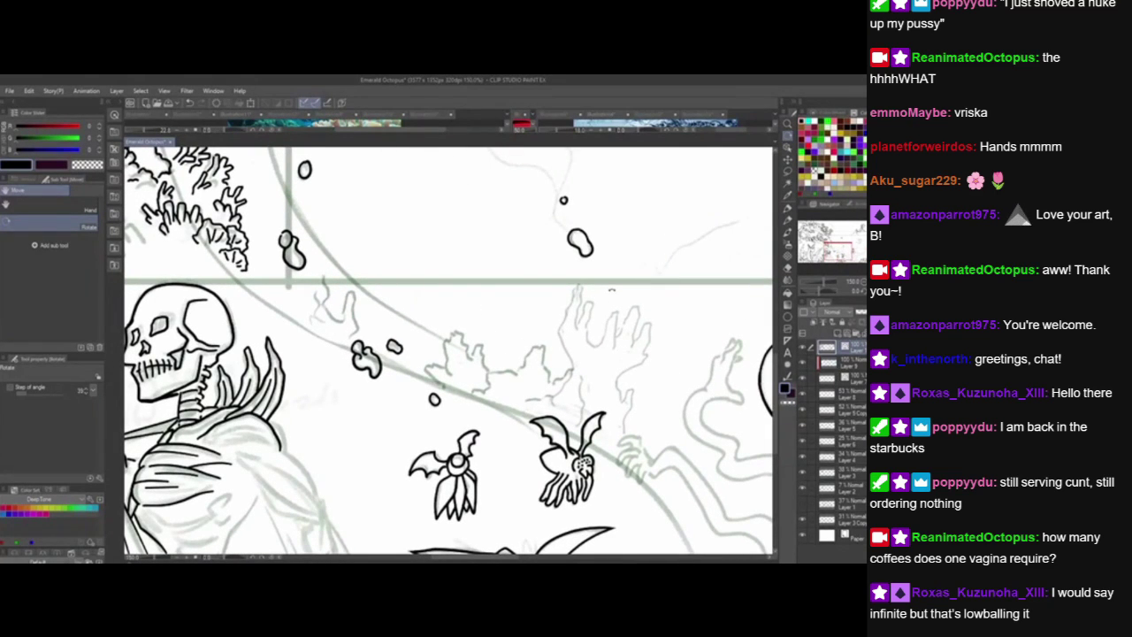
left_click(789, 220)
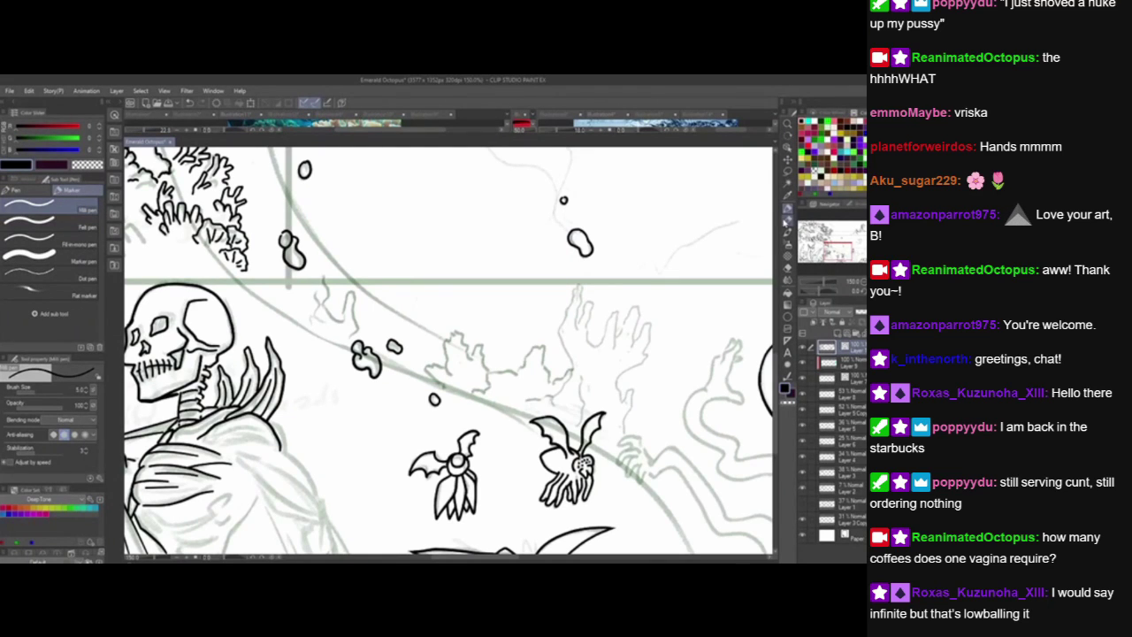
mouse_move(421, 364)
left_mouse_down()
mouse_move(451, 375)
mouse_move(444, 340)
mouse_move(462, 336)
mouse_move(477, 364)
mouse_move(483, 342)
mouse_move(489, 382)
mouse_move(472, 391)
left_mouse_up()
left_click_drag(503, 521, 491, 523)
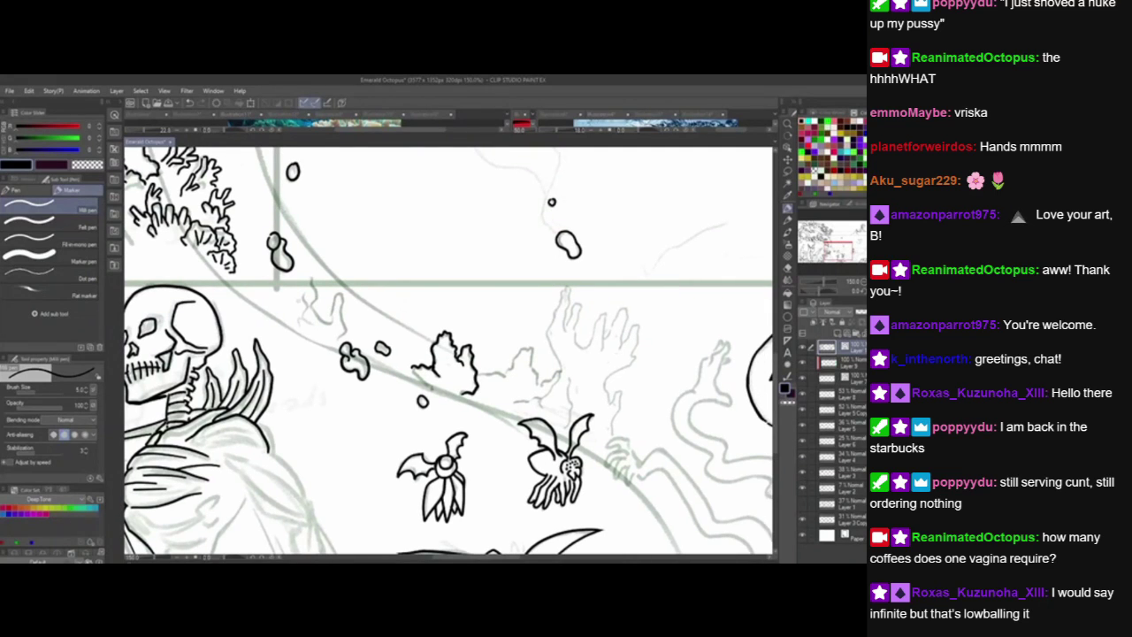
Ink the two-pronged coral above the bubble cluster near the skull, and save the illustration.
mouse_move(296, 326)
left_mouse_down()
mouse_move(304, 309)
mouse_move(314, 328)
mouse_move(306, 280)
mouse_move(332, 327)
mouse_move(339, 291)
mouse_move(344, 341)
mouse_move(359, 350)
mouse_move(356, 329)
mouse_move(359, 348)
left_mouse_up()
key("ctrl+z")
key("ctrl+z")
key("ctrl+z")
left_click_drag(339, 296, 345, 305)
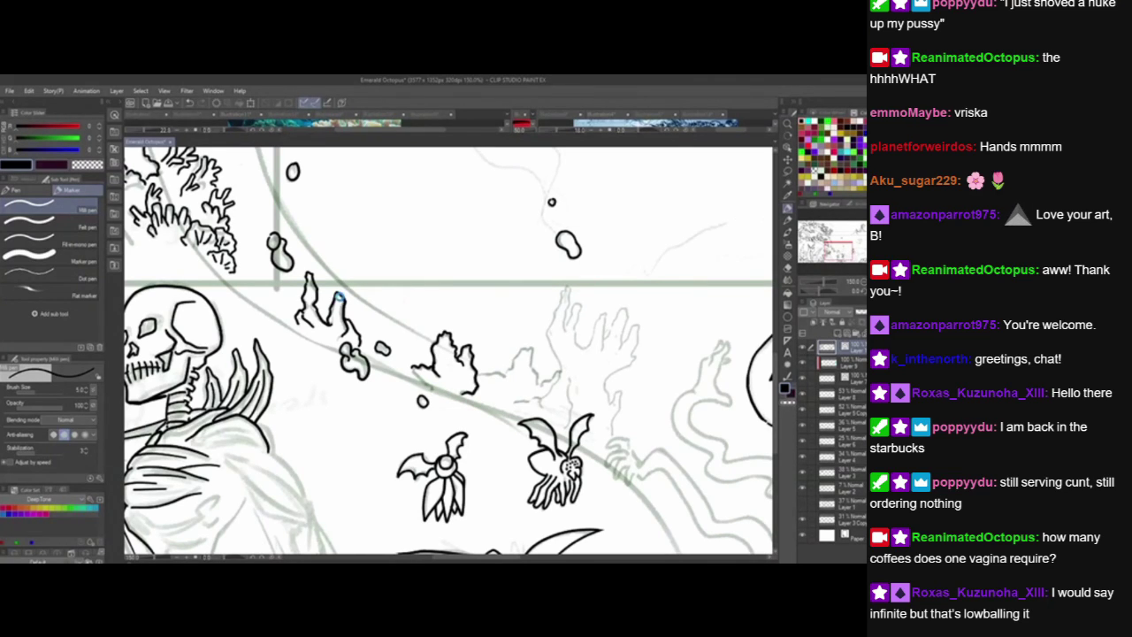
key("ctrl+s")
Ink the first fingers and outer side of the tall hand-shaped coral, and the jagged coral linking it to the clump.
left_click_drag(607, 324, 510, 256)
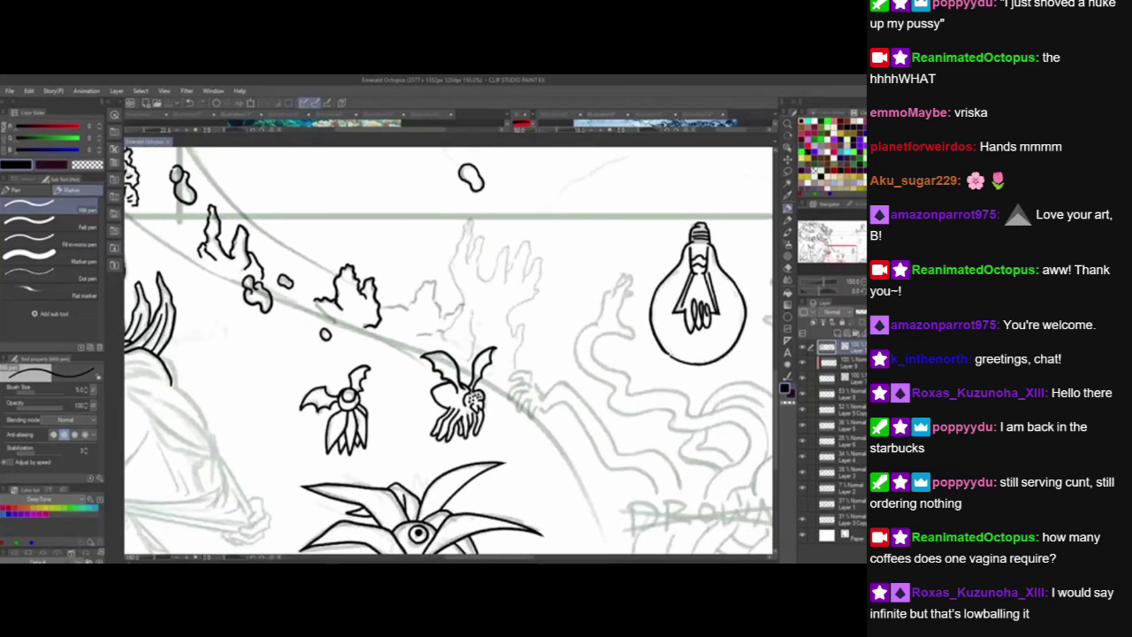
mouse_move(469, 219)
left_mouse_down()
mouse_move(467, 264)
mouse_move(479, 236)
mouse_move(486, 280)
mouse_move(504, 244)
mouse_move(504, 286)
left_mouse_up()
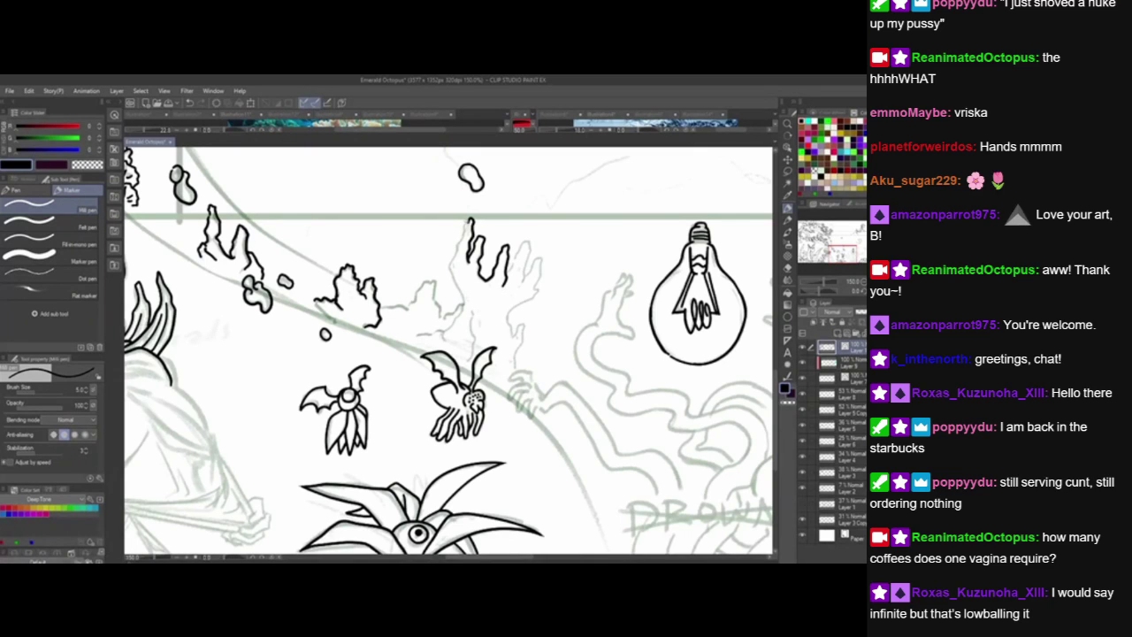
mouse_move(466, 221)
left_mouse_down()
mouse_move(458, 309)
mouse_move(431, 332)
mouse_move(446, 329)
mouse_move(444, 345)
left_mouse_up()
left_click_drag(500, 431, 482, 420)
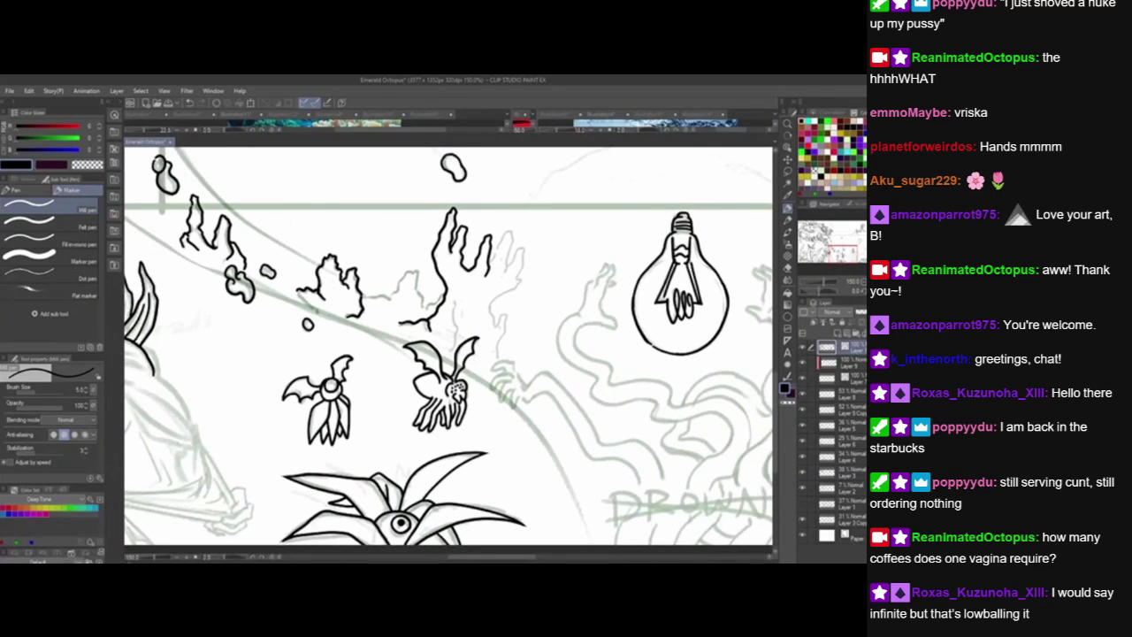
left_click_drag(359, 297, 387, 292)
mouse_move(389, 294)
left_mouse_down()
mouse_move(414, 268)
mouse_move(428, 310)
mouse_move(444, 287)
left_mouse_up()
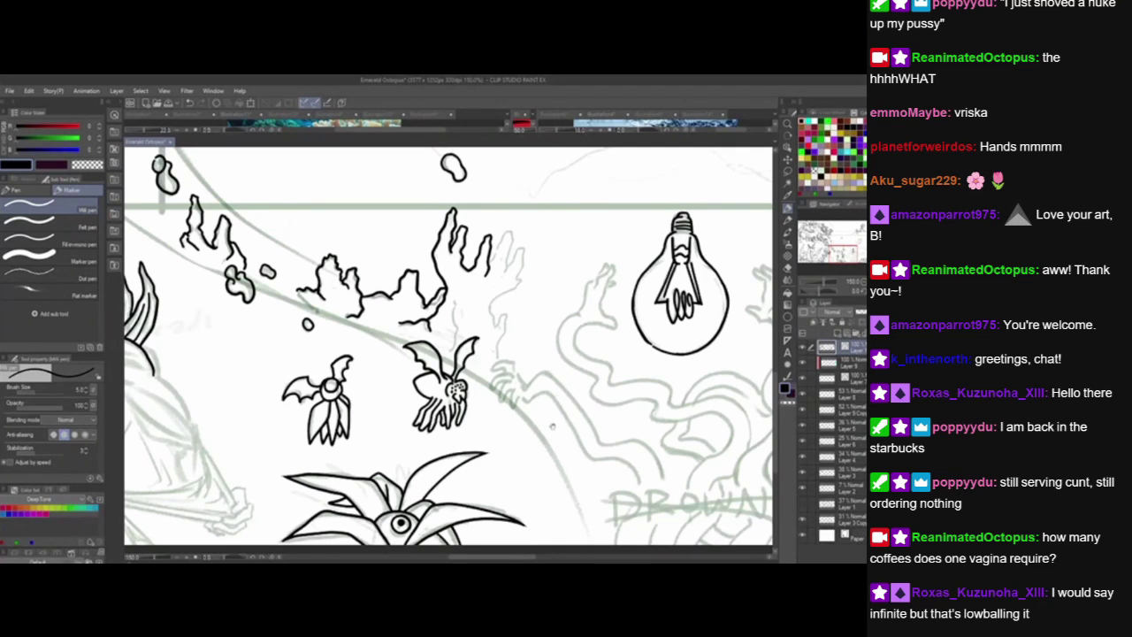
Ink the remaining fingers, inner side and crease line of the tall hand-shaped coral above the winged creatures.
left_click_drag(553, 427, 472, 422)
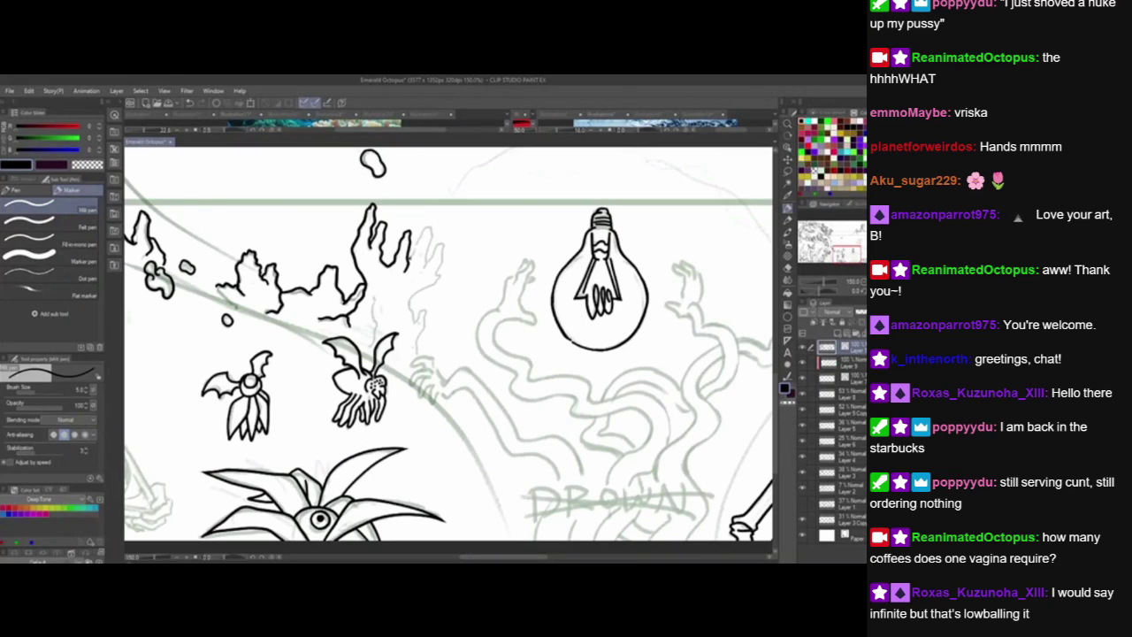
mouse_move(409, 262)
left_mouse_down()
mouse_move(429, 223)
mouse_move(424, 275)
mouse_move(445, 241)
mouse_move(444, 260)
mouse_move(413, 295)
mouse_move(416, 322)
mouse_move(426, 302)
mouse_move(430, 315)
mouse_move(418, 352)
left_mouse_up()
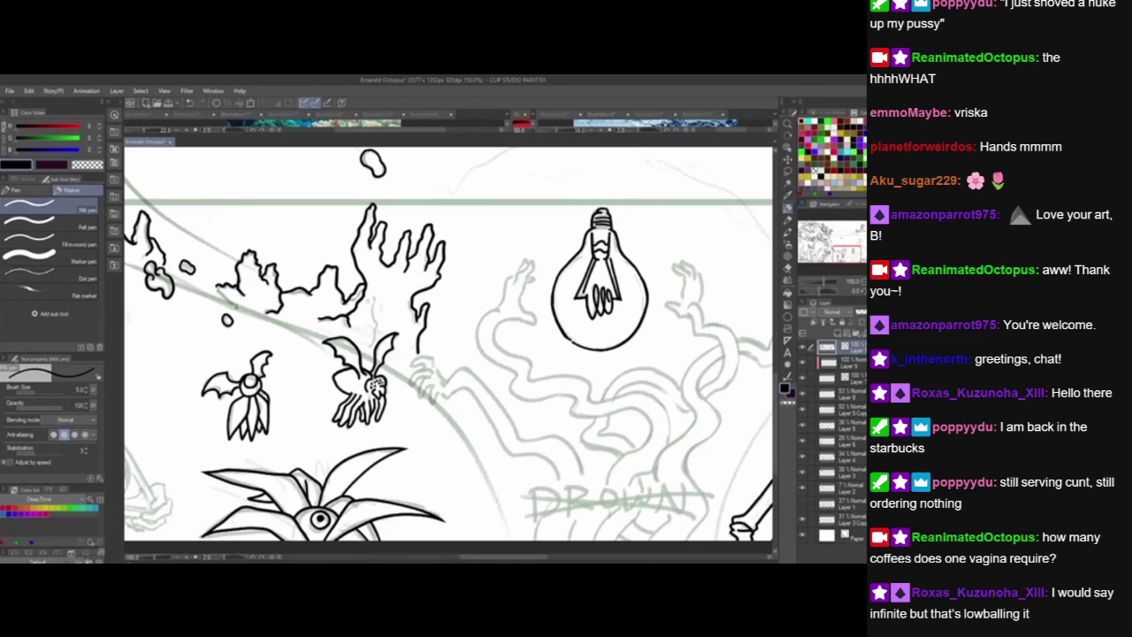
left_click_drag(377, 292, 383, 340)
left_click_drag(490, 375, 704, 464)
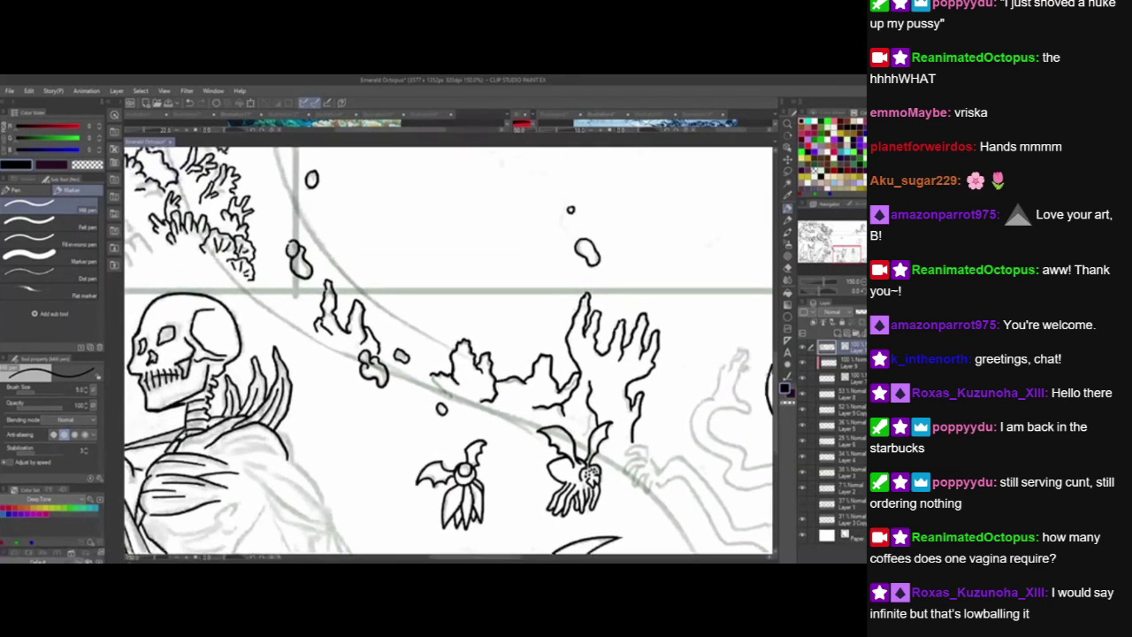
left_click_drag(706, 421, 688, 527)
mouse_move(602, 427)
left_mouse_down()
mouse_move(709, 496)
mouse_move(385, 403)
mouse_move(285, 394)
left_mouse_up()
left_click_drag(685, 387, 420, 467)
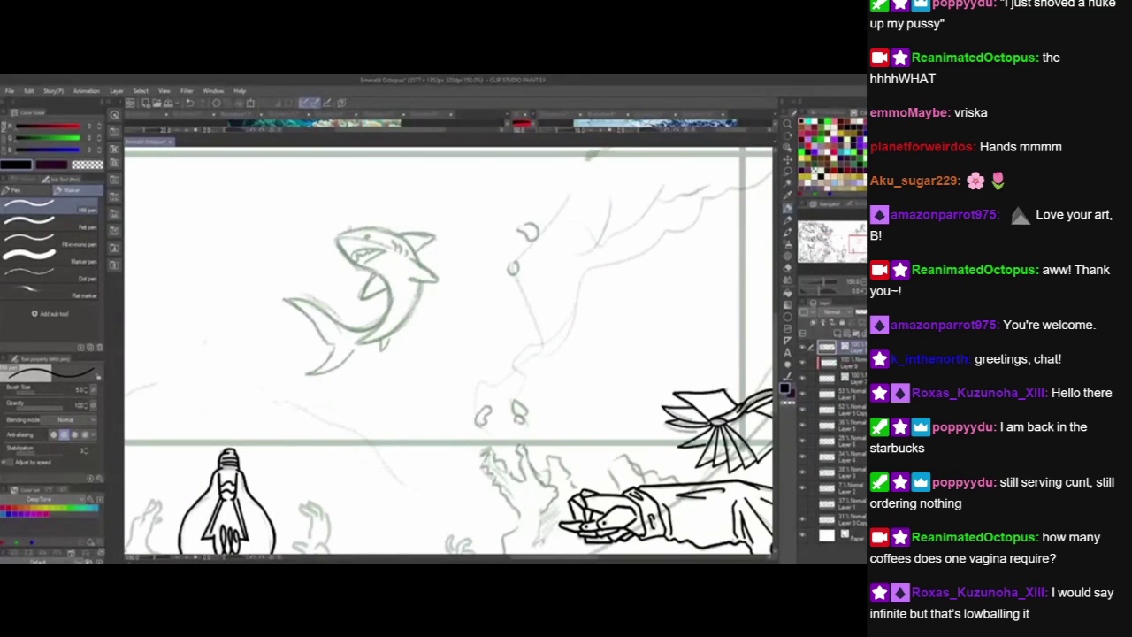
left_click_drag(335, 237, 381, 277)
key("ctrl+z")
Ink the two small bubbles above the coral near the robed figure's outstretched hand.
left_click_drag(580, 433, 550, 291)
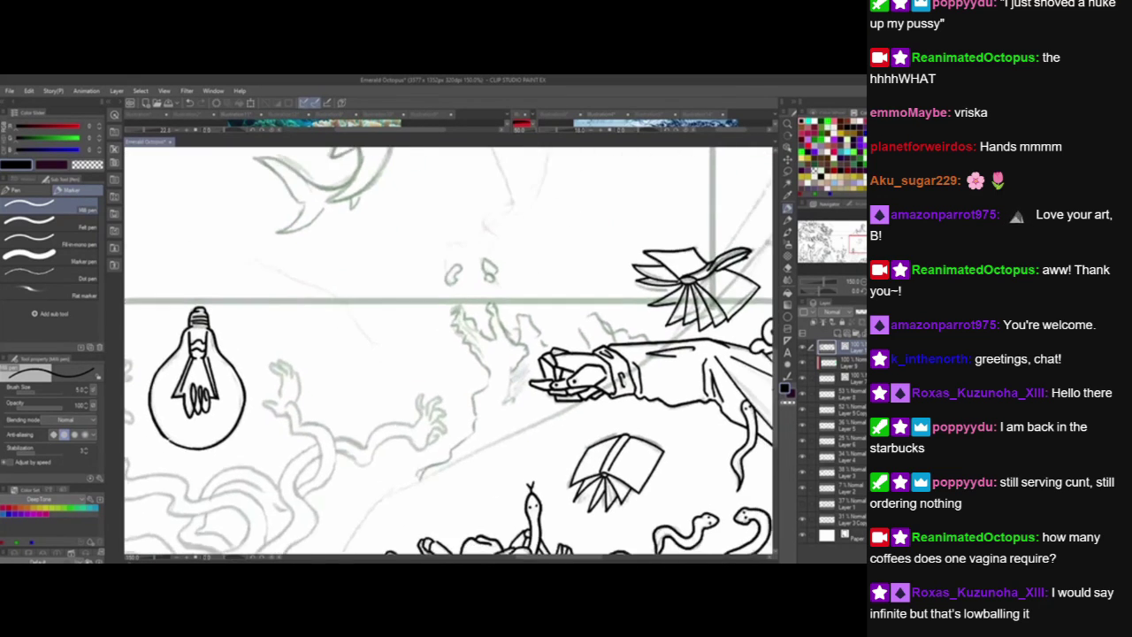
left_click_drag(600, 484, 550, 407)
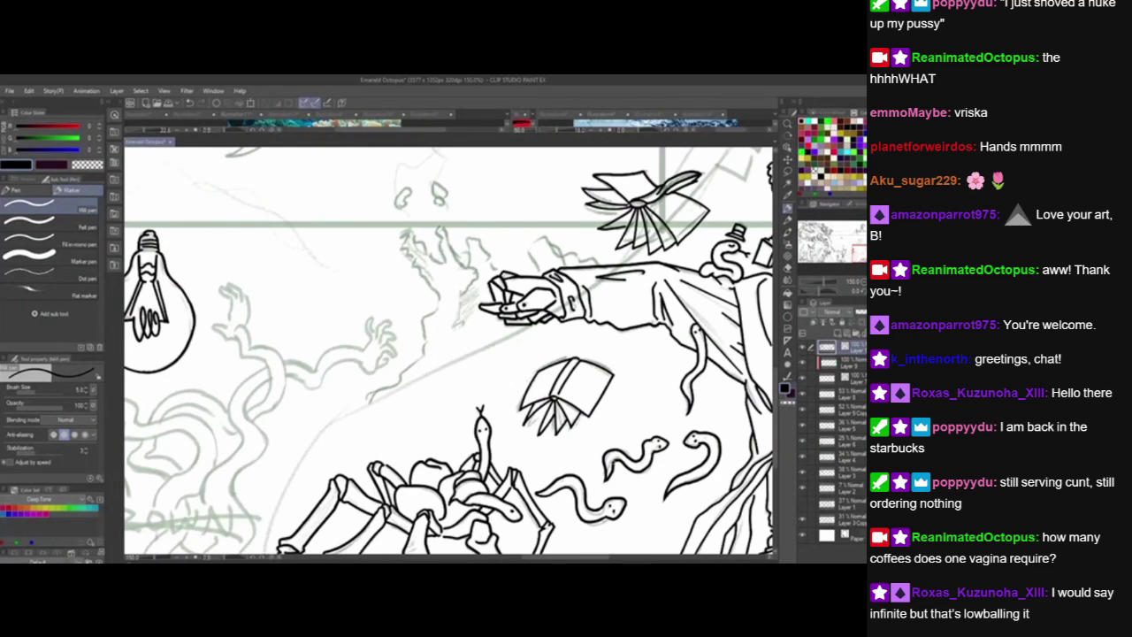
left_click_drag(501, 415, 559, 418)
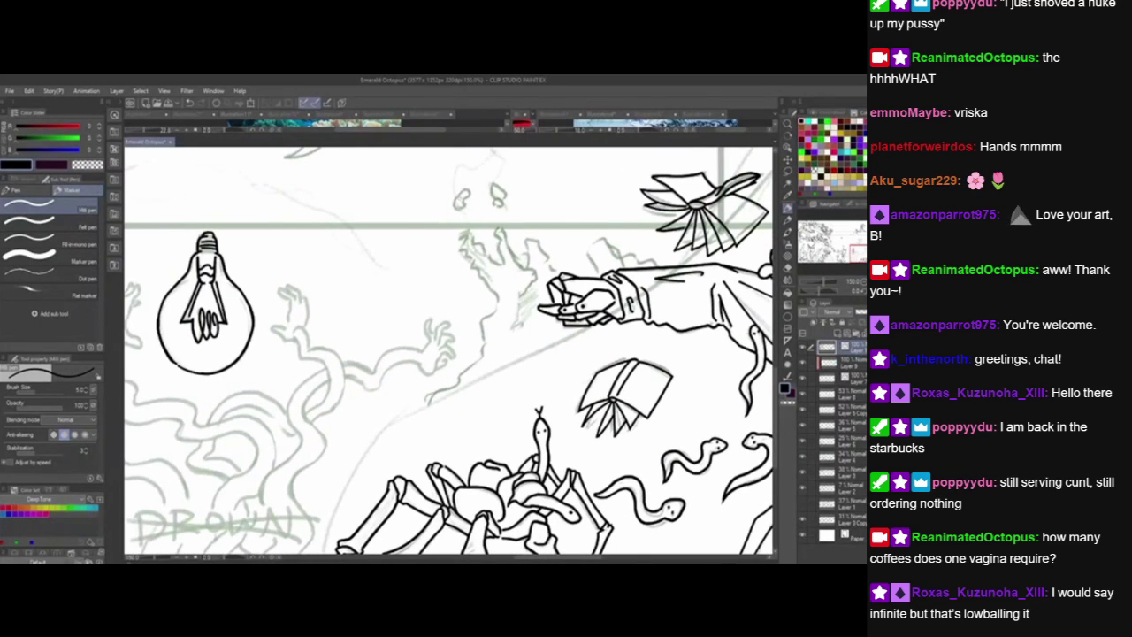
mouse_move(469, 198)
left_mouse_down()
mouse_move(458, 212)
mouse_move(453, 189)
mouse_move(501, 207)
mouse_move(500, 181)
mouse_move(505, 198)
left_mouse_up()
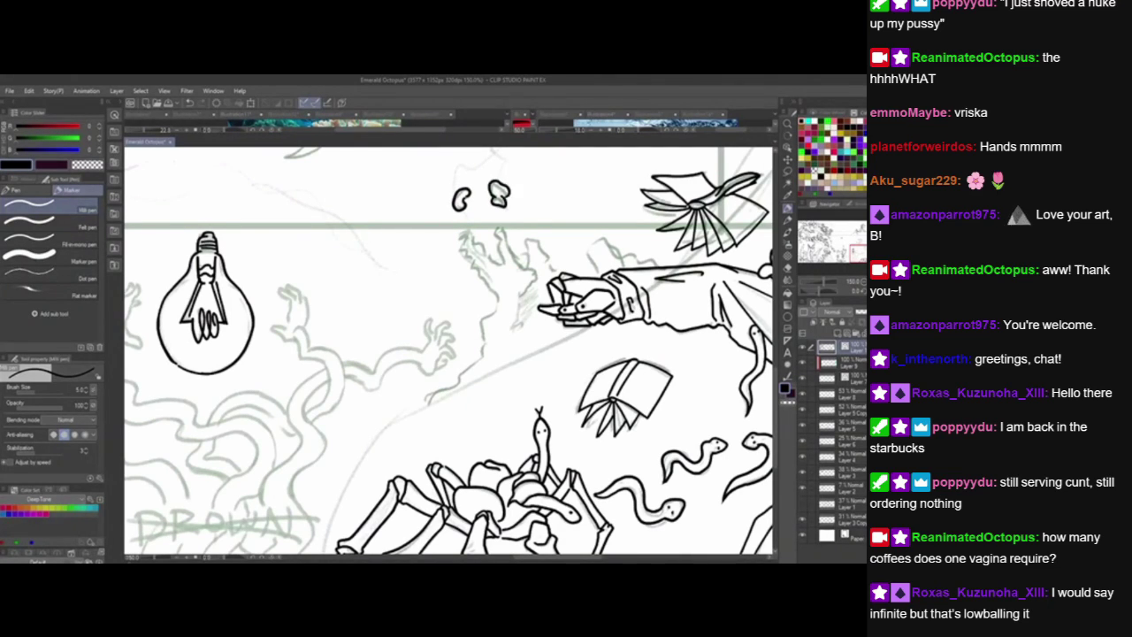
Ink the pronged top of the coral behind the outstretched hand, and hatch the shaded area beside the fingers.
left_click_drag(524, 245, 496, 261)
mouse_move(430, 247)
left_mouse_down()
mouse_move(445, 281)
mouse_move(440, 252)
mouse_move(476, 279)
mouse_move(469, 242)
mouse_move(501, 283)
mouse_move(500, 252)
mouse_move(561, 292)
mouse_move(507, 294)
mouse_move(481, 339)
left_mouse_up()
key("ctrl+z")
key("ctrl+z")
mouse_move(502, 308)
left_mouse_down()
mouse_move(485, 345)
mouse_move(494, 326)
mouse_move(495, 343)
left_mouse_up()
left_click_drag(506, 328, 499, 340)
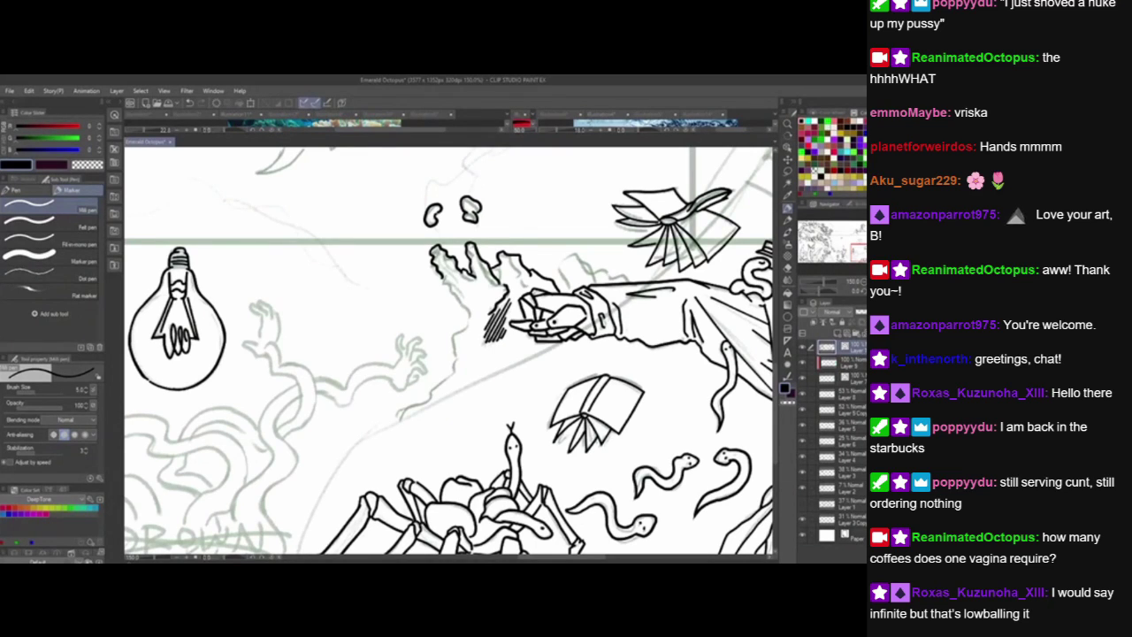
Ink the jagged outer side of the coral by the outstretched hand, and the jagged coral outline above the sleeve.
mouse_move(437, 274)
left_mouse_down()
mouse_move(469, 316)
mouse_move(450, 334)
mouse_move(453, 360)
left_mouse_up()
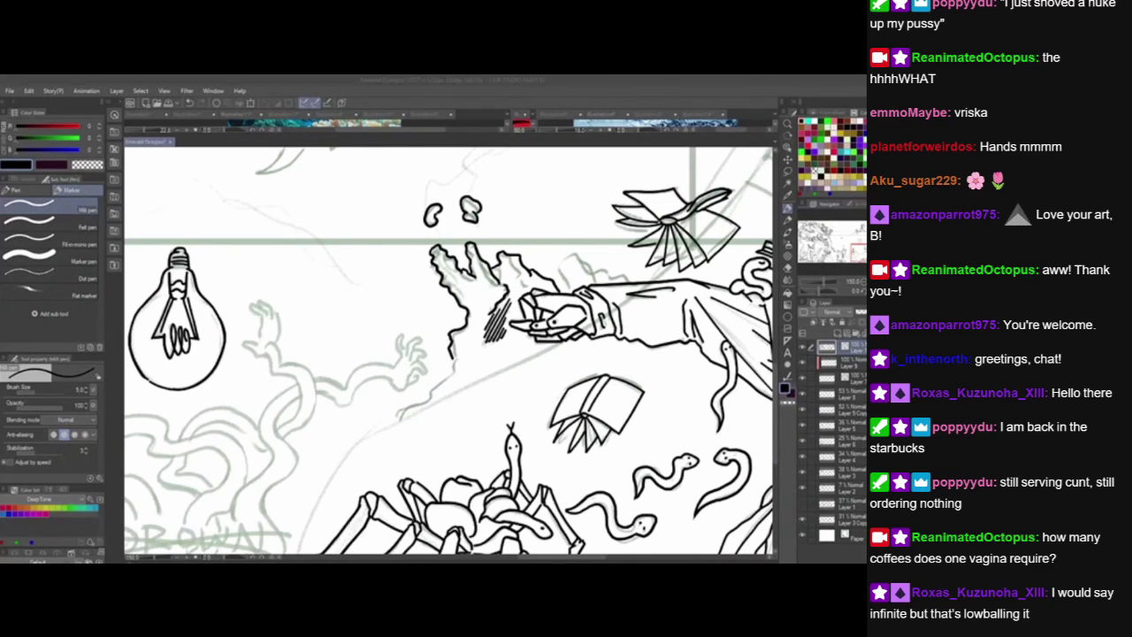
left_click(473, 364)
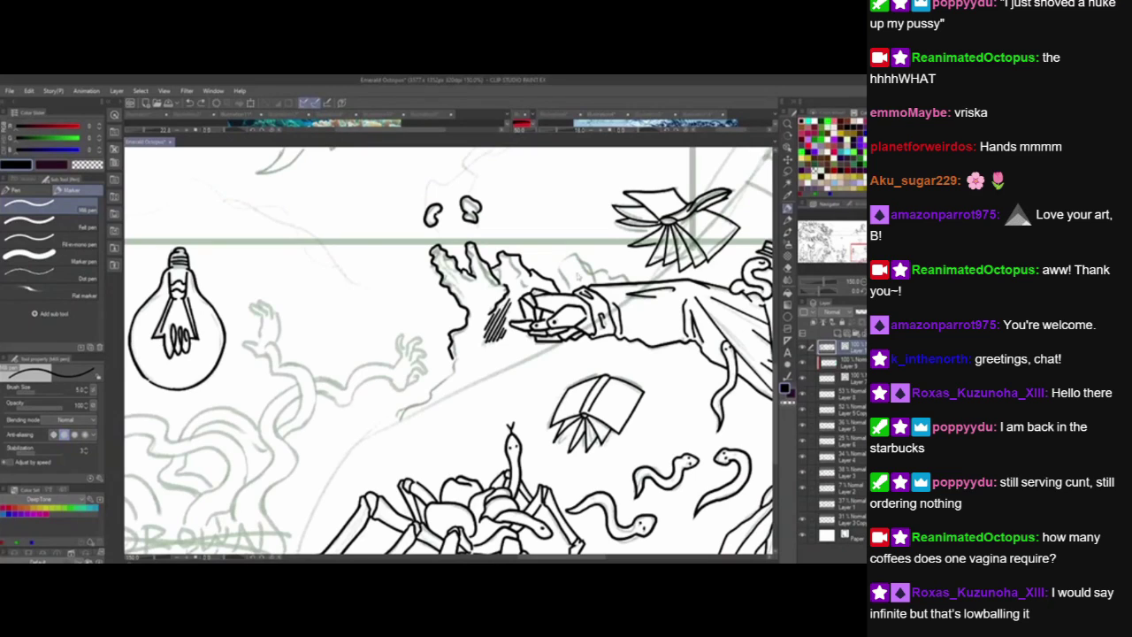
mouse_move(566, 296)
left_mouse_down()
mouse_move(568, 252)
mouse_move(630, 280)
left_mouse_up()
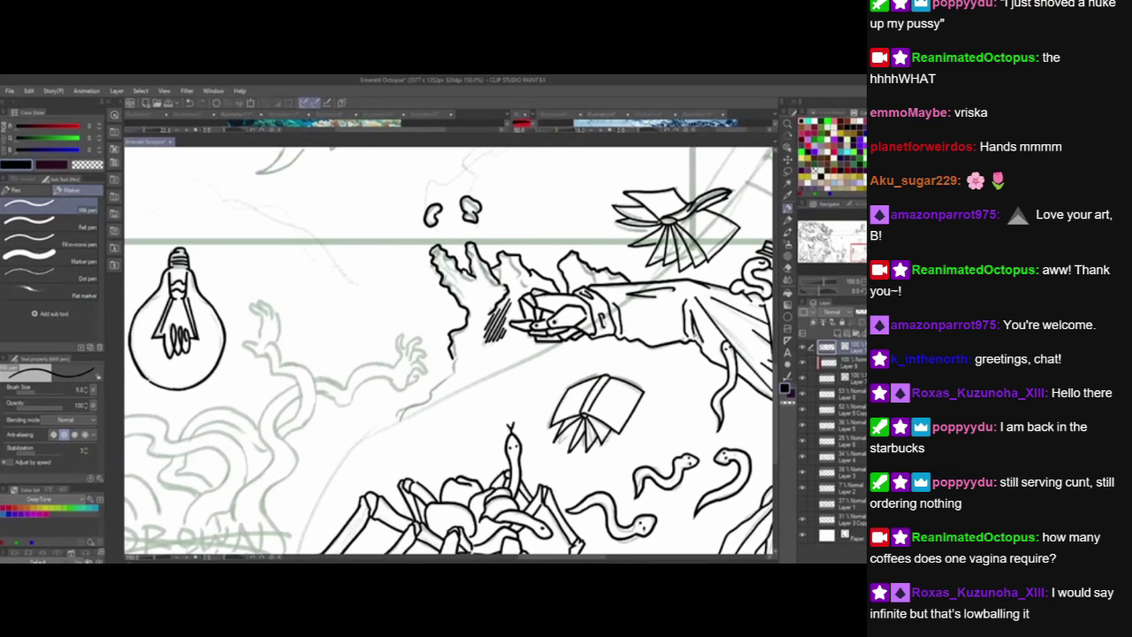
Ink the fingers of the sketched raised hand nearest the helmeted figure's shoulder.
left_click_drag(602, 274, 331, 424)
left_click_drag(514, 265, 377, 468)
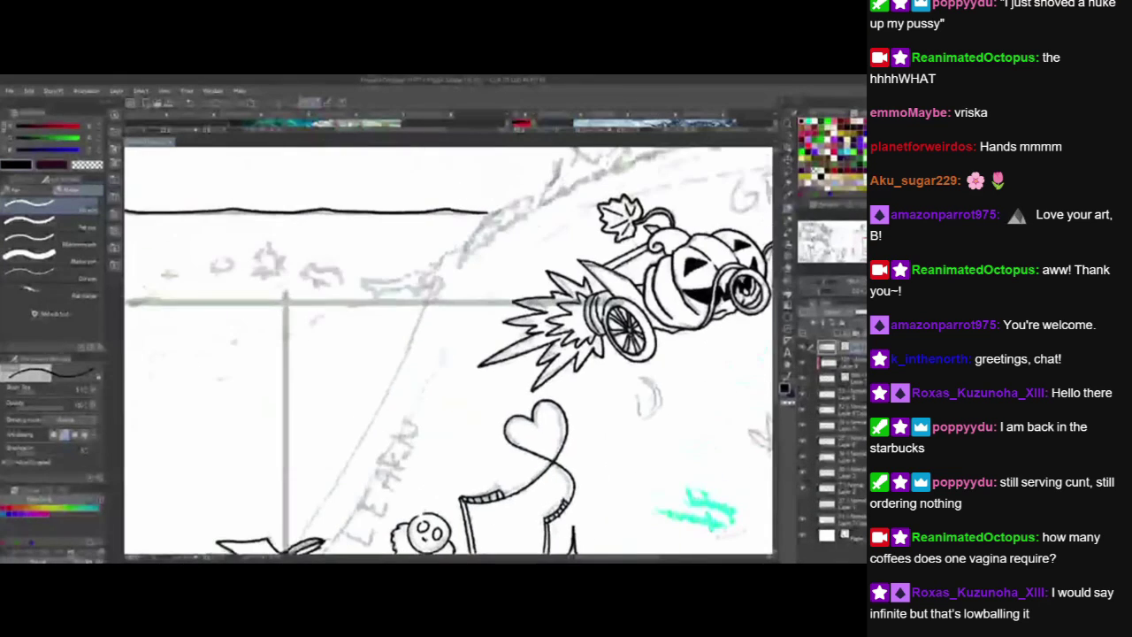
left_click_drag(531, 266, 380, 344)
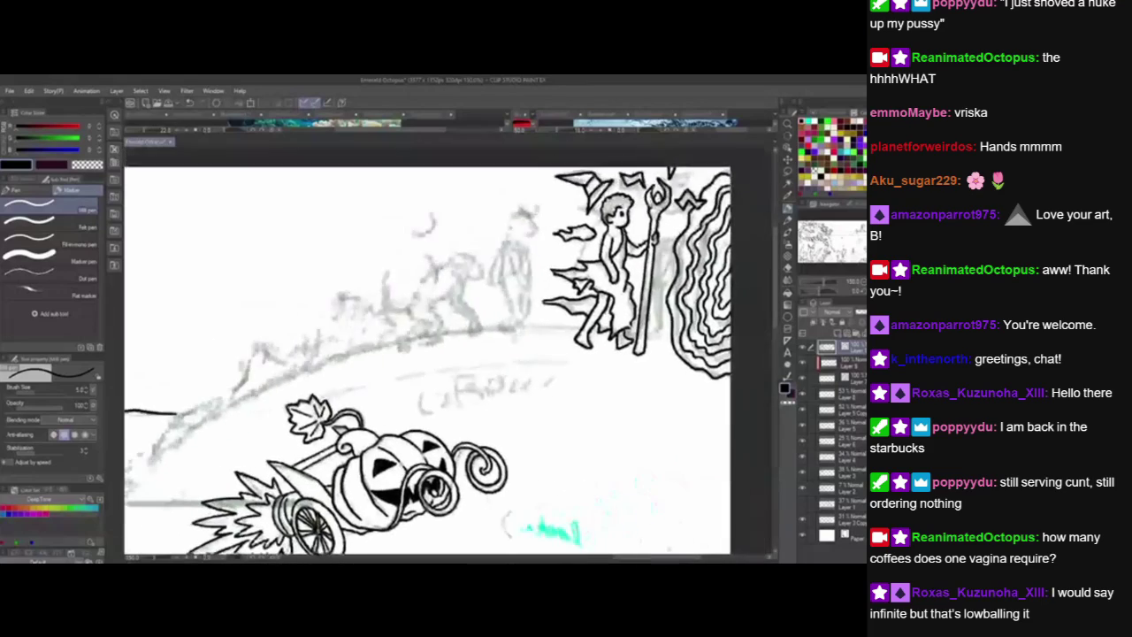
left_click_drag(443, 443, 426, 187)
left_click_drag(443, 424, 416, 230)
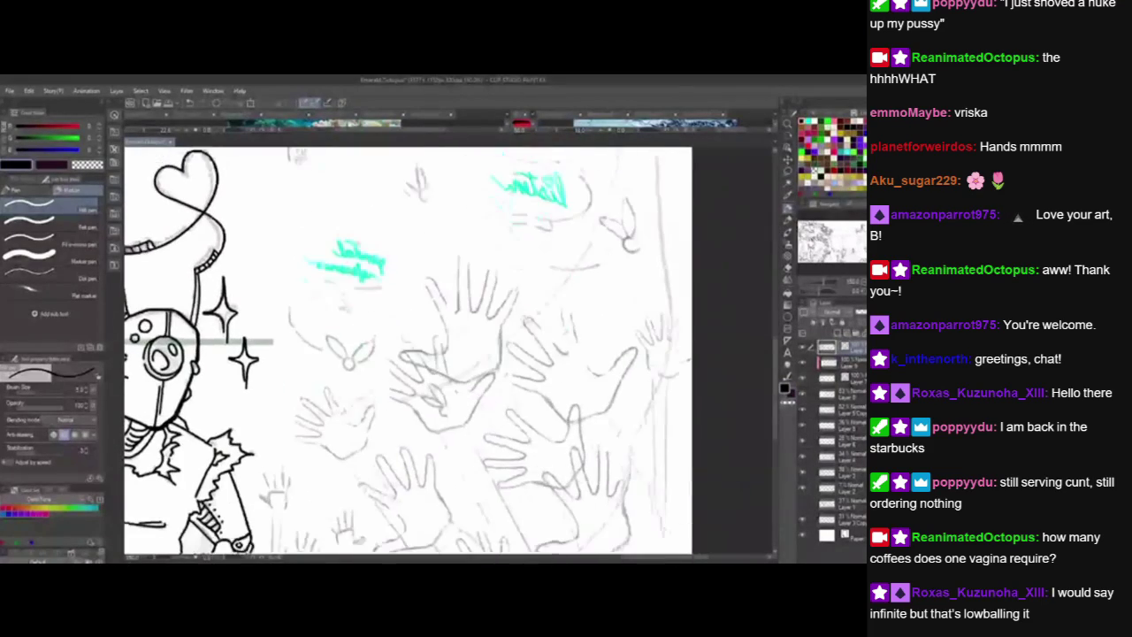
left_click_drag(663, 478, 694, 301)
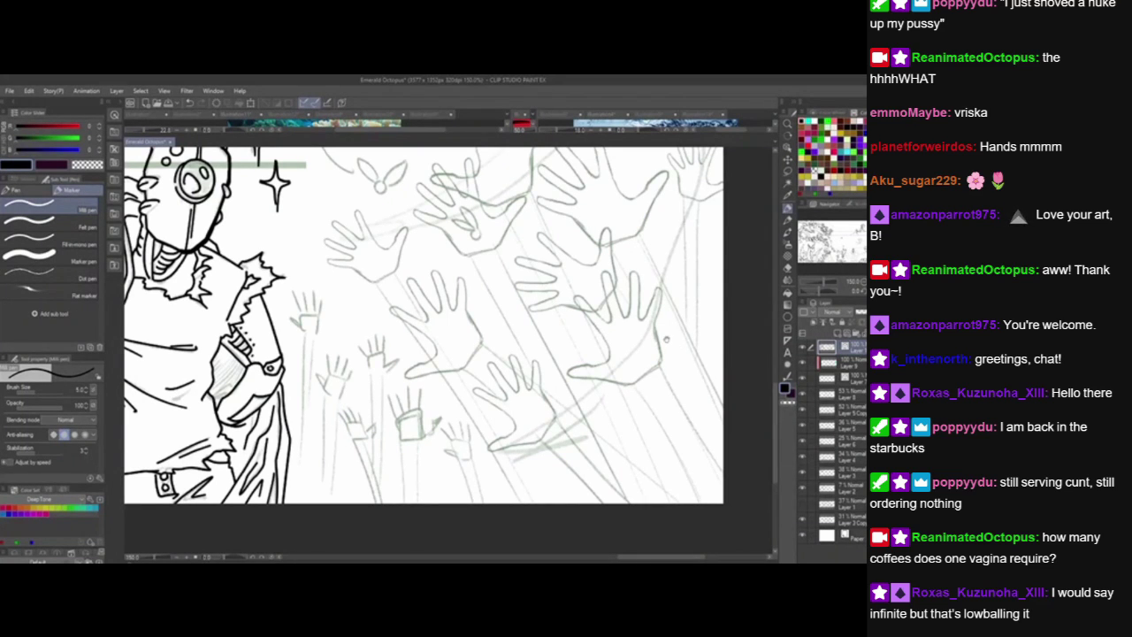
left_click_drag(432, 340, 469, 369)
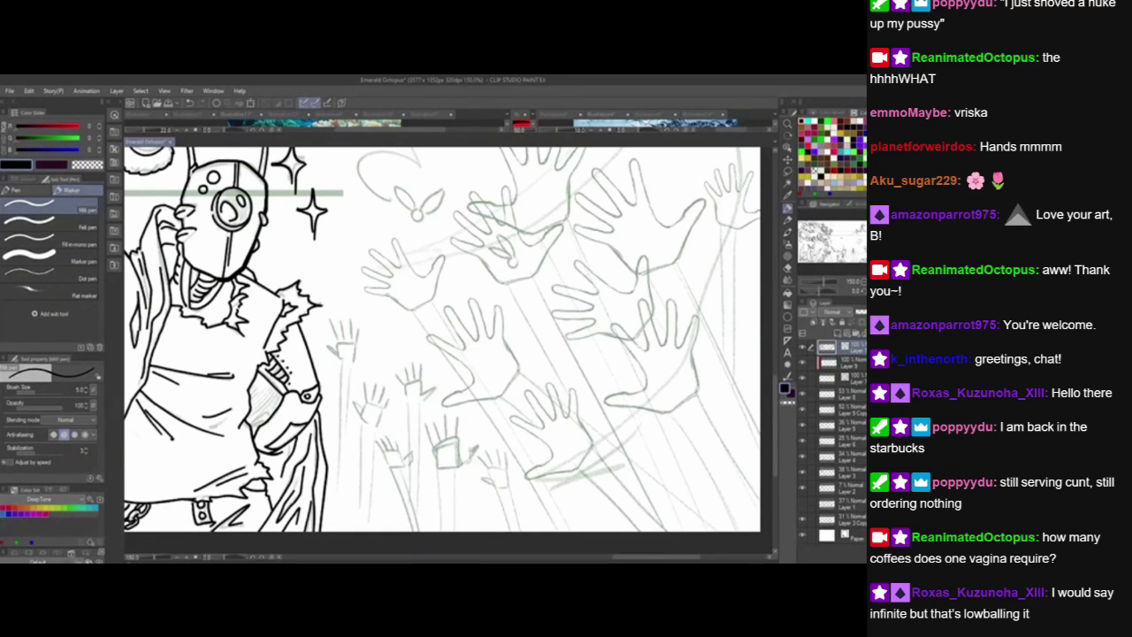
mouse_move(392, 298)
left_mouse_down()
mouse_move(365, 288)
mouse_move(391, 287)
mouse_move(360, 268)
mouse_move(393, 276)
mouse_move(369, 252)
mouse_move(399, 268)
mouse_move(391, 238)
mouse_move(424, 277)
left_mouse_up()
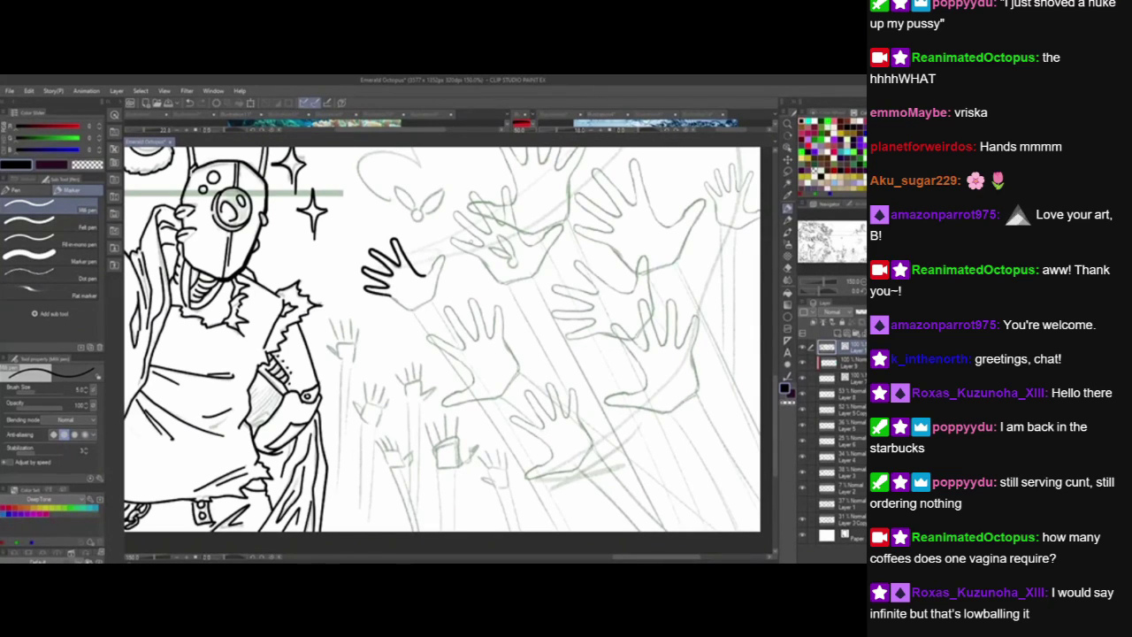
Show the brush size palette, and ink the thumb and palm of the hand nearest the helmeted figure.
left_click(860, 205)
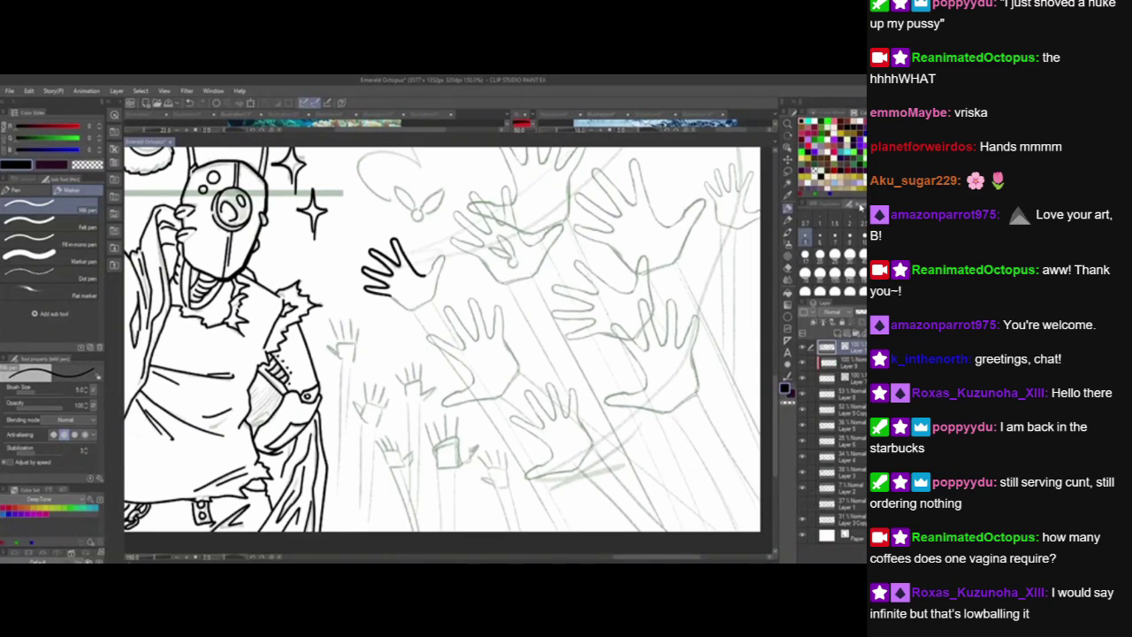
scroll(572, 363, "up", 1)
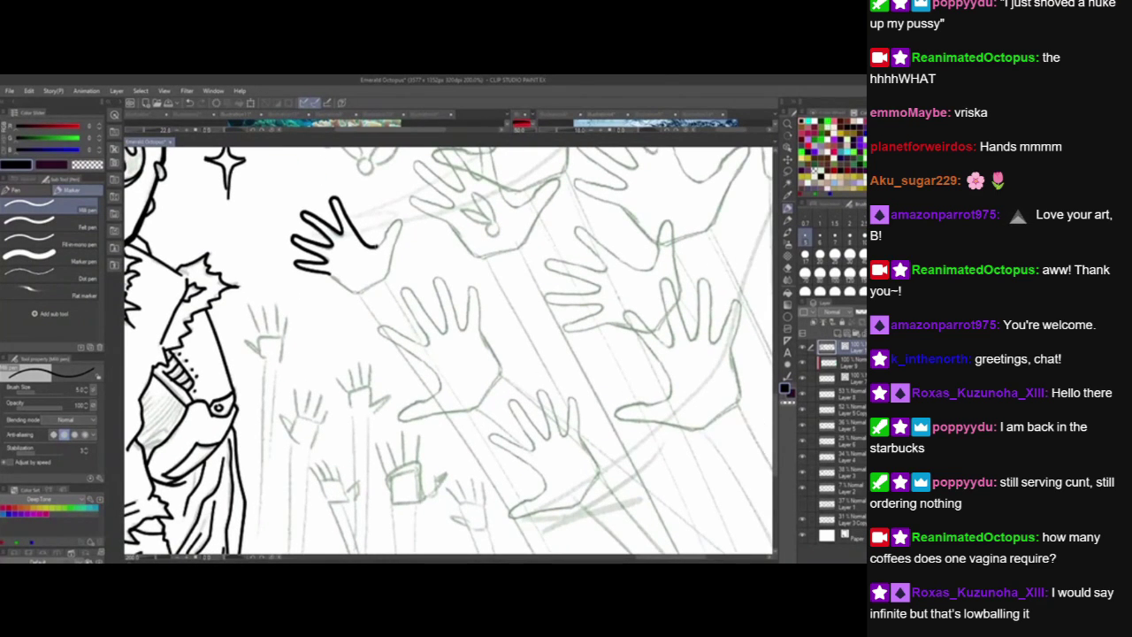
left_click_drag(379, 246, 403, 220)
mouse_move(325, 271)
left_mouse_down()
mouse_move(358, 292)
mouse_move(384, 278)
mouse_move(400, 218)
left_mouse_up()
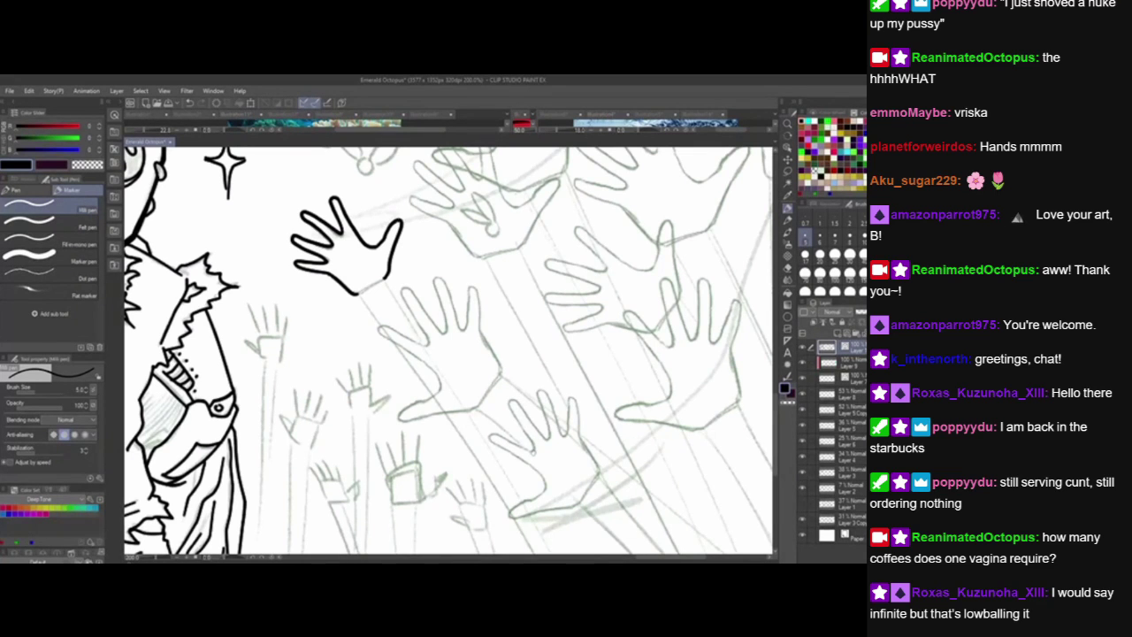
Ink the lowest of the large raised hands and both sides of its forearm down to the canvas edge.
left_click_drag(533, 453, 398, 304)
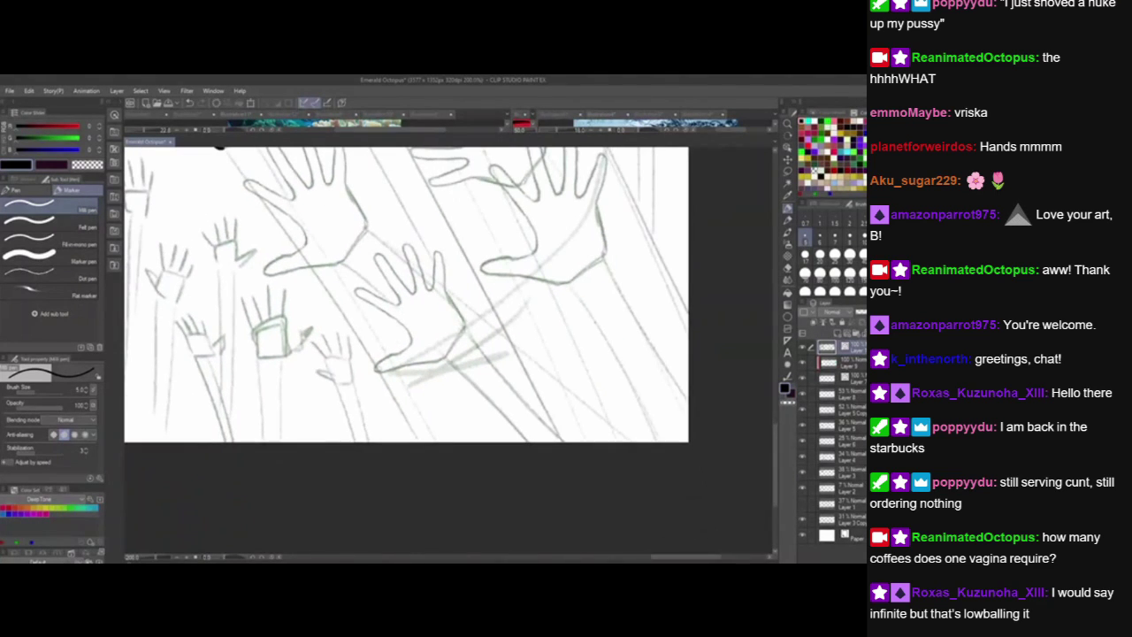
mouse_move(376, 368)
left_mouse_down()
mouse_move(411, 343)
mouse_move(351, 286)
mouse_move(400, 305)
mouse_move(375, 254)
mouse_move(413, 292)
mouse_move(404, 244)
mouse_move(433, 289)
mouse_move(443, 251)
mouse_move(468, 330)
left_mouse_up()
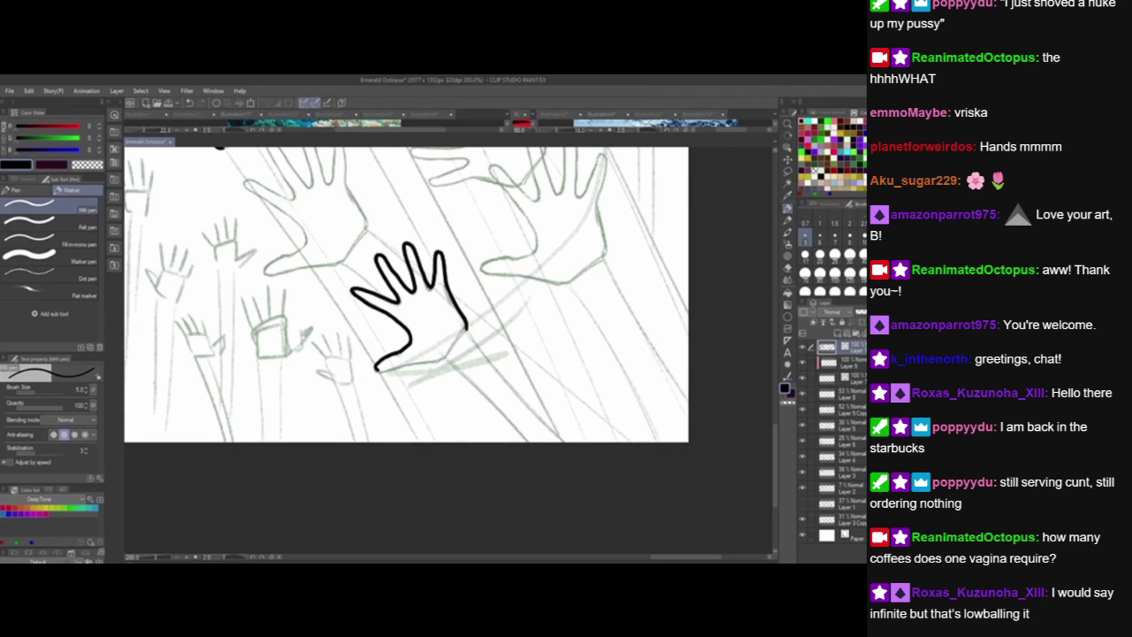
mouse_move(375, 368)
left_mouse_down()
mouse_move(448, 361)
mouse_move(527, 442)
left_mouse_up()
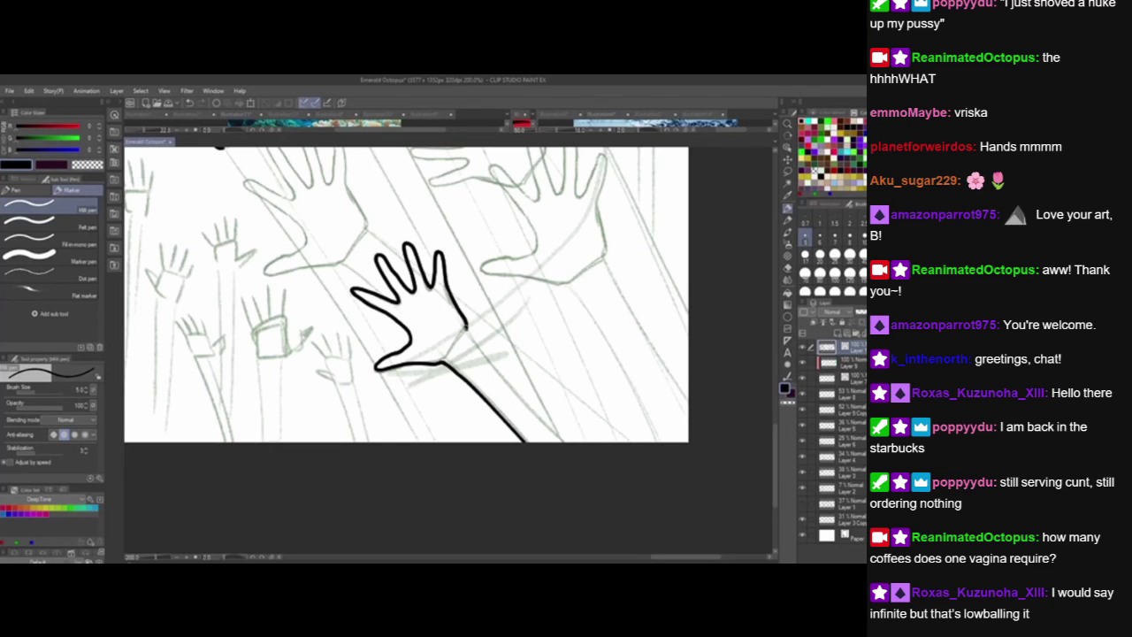
left_click_drag(467, 329, 566, 443)
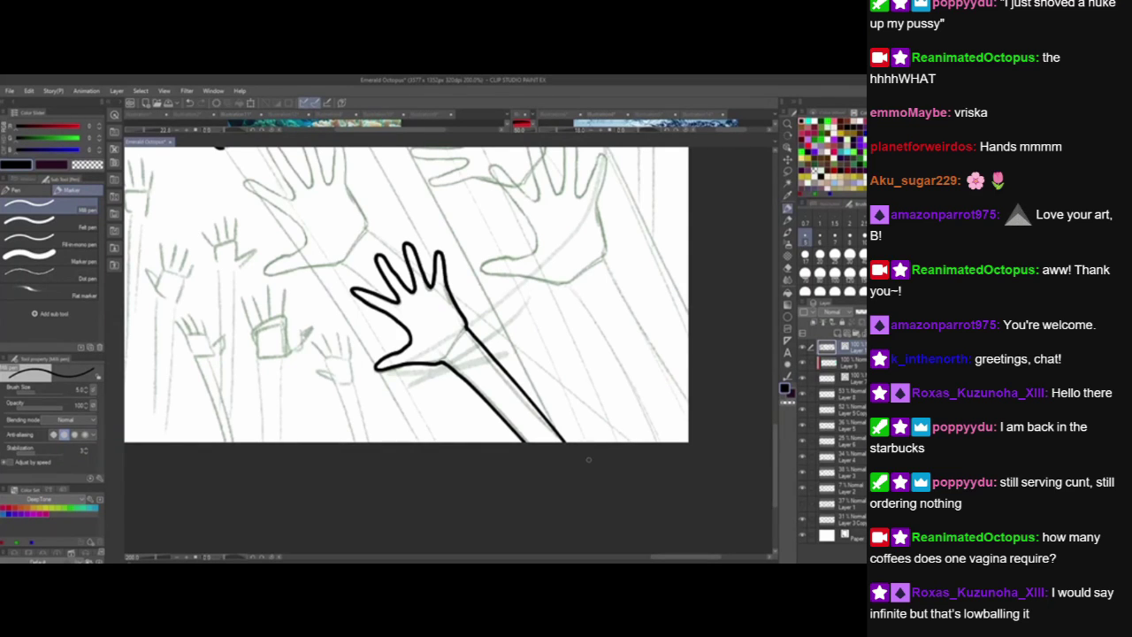
Ink a small open hand with a short forearm branching from the lowest large arm.
mouse_move(485, 410)
left_mouse_down()
mouse_move(507, 455)
mouse_move(448, 423)
left_mouse_up()
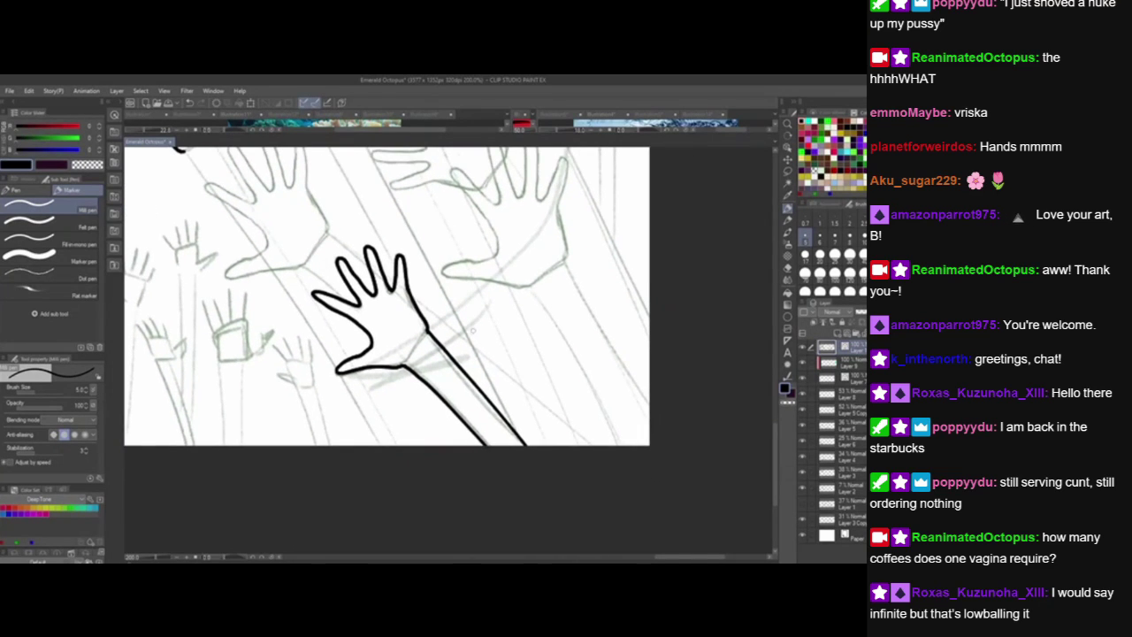
left_click_drag(483, 331, 459, 323)
mouse_move(466, 332)
left_mouse_down()
mouse_move(481, 351)
mouse_move(483, 299)
mouse_move(496, 316)
mouse_move(503, 295)
mouse_move(500, 319)
mouse_move(514, 306)
mouse_move(515, 319)
mouse_move(500, 319)
mouse_move(513, 307)
mouse_move(517, 324)
mouse_move(473, 389)
left_mouse_up()
key("ctrl+z")
key("ctrl+z")
key("ctrl+z")
key("ctrl+z")
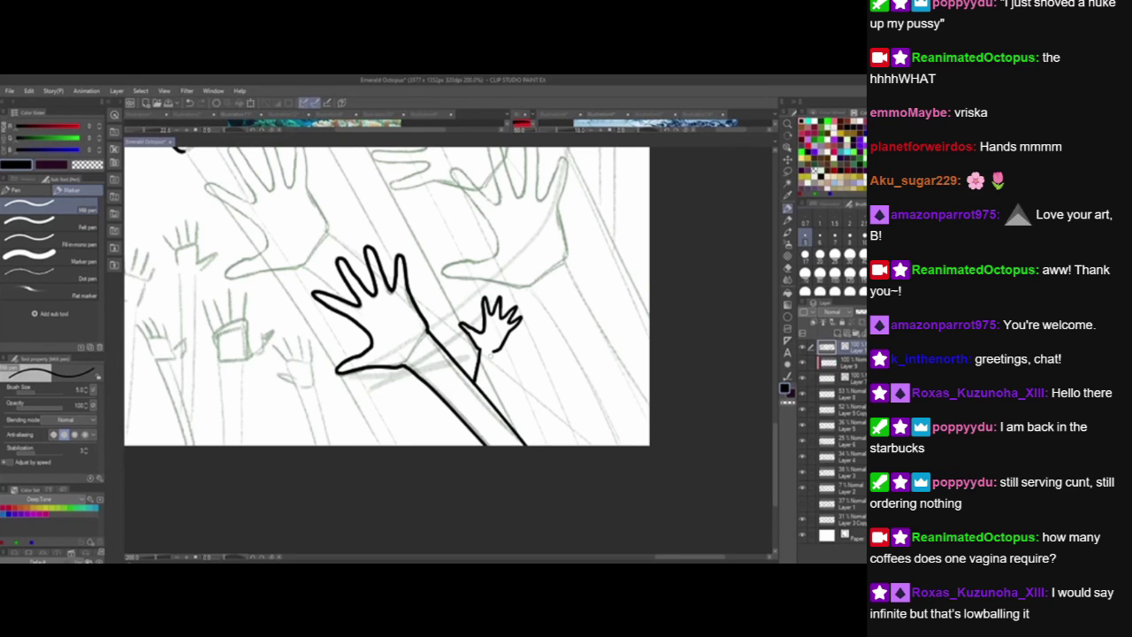
mouse_move(494, 348)
left_mouse_down()
mouse_move(484, 400)
mouse_move(474, 384)
left_mouse_up()
Ink the fingers, thumb and palm edges of the large raised hand above the small branching hand.
mouse_move(595, 380)
left_mouse_down()
mouse_move(580, 489)
mouse_move(553, 450)
left_mouse_up()
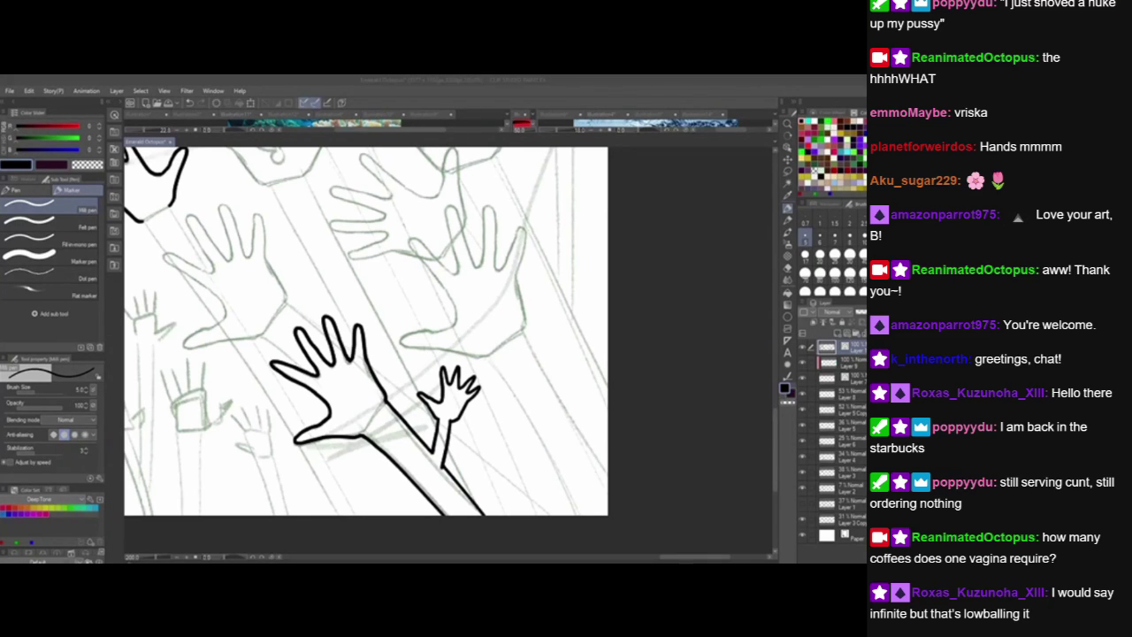
left_click(472, 301)
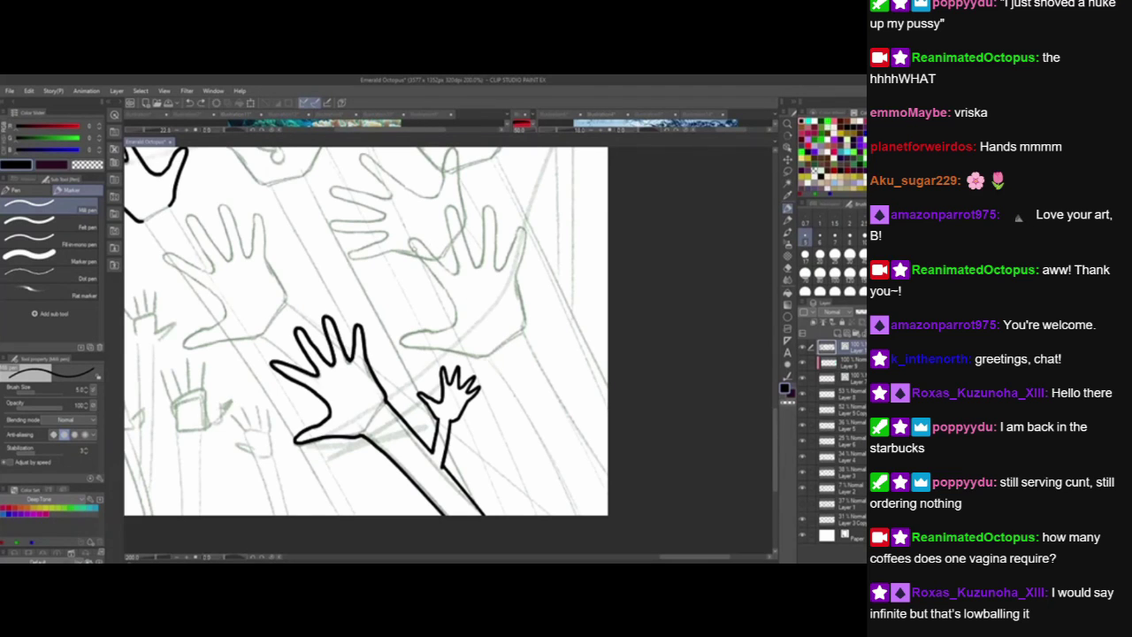
left_click_drag(399, 345, 484, 359)
mouse_move(401, 346)
left_mouse_down()
mouse_move(444, 333)
mouse_move(453, 317)
mouse_move(408, 240)
mouse_move(452, 270)
mouse_move(447, 206)
mouse_move(470, 263)
mouse_move(466, 207)
mouse_move(476, 257)
mouse_move(488, 214)
mouse_move(495, 266)
mouse_move(522, 227)
mouse_move(523, 334)
left_mouse_up()
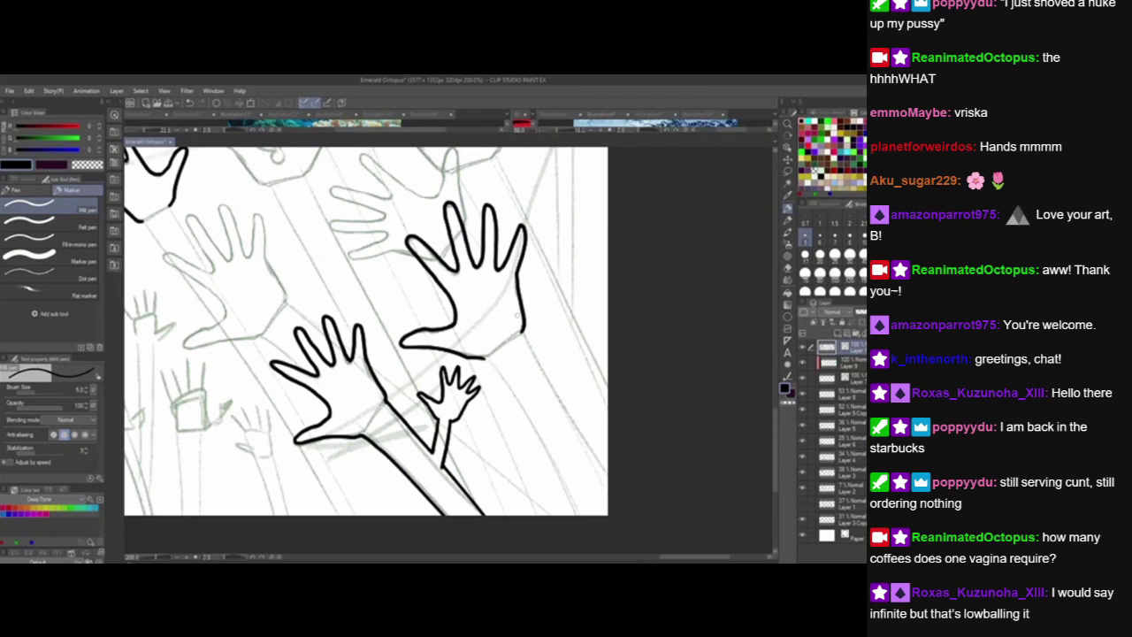
Ink both sides of the upper large hand's forearm to the canvas edge, redoing the outer line with a smoother curve.
left_click_drag(544, 497, 480, 424)
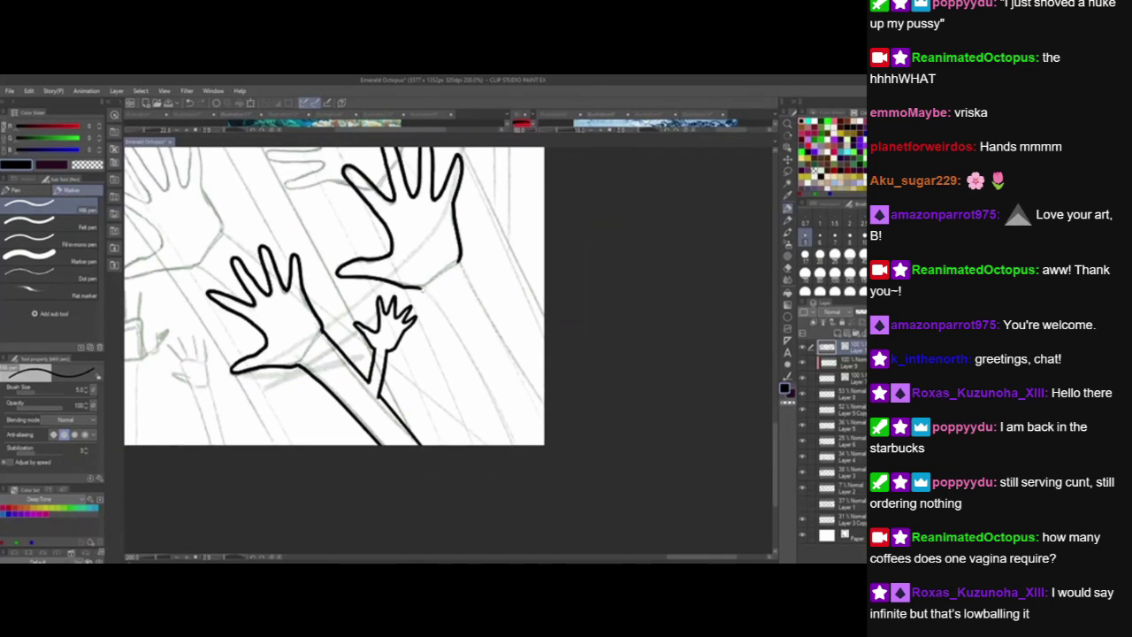
left_click_drag(421, 288, 552, 522)
left_click_drag(460, 267, 574, 436)
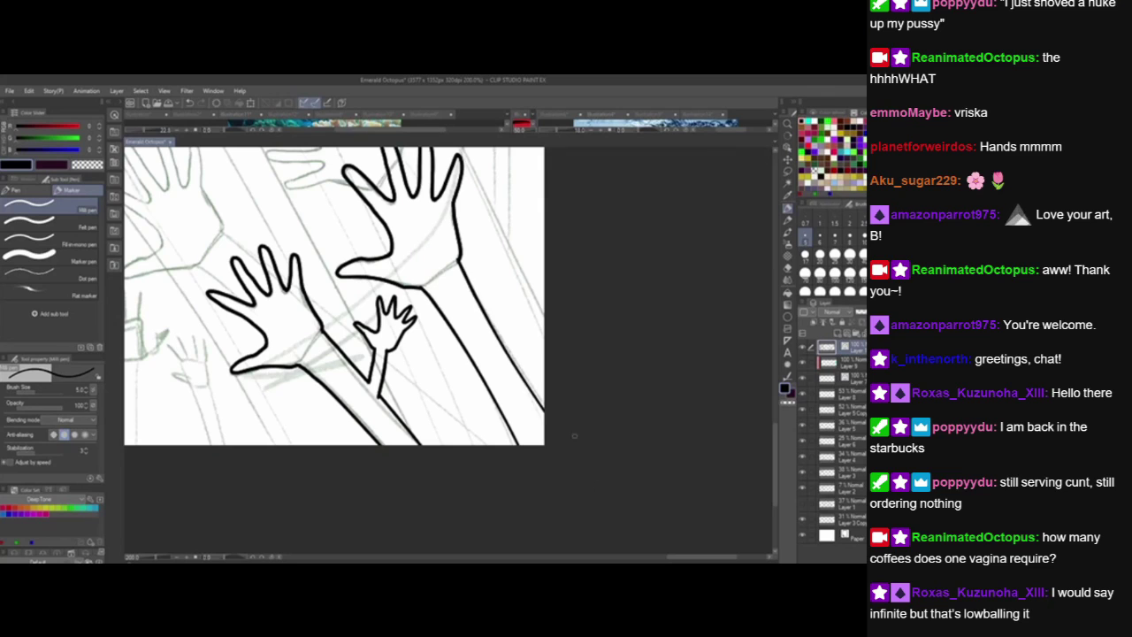
key("ctrl+z")
left_click_drag(458, 260, 544, 392)
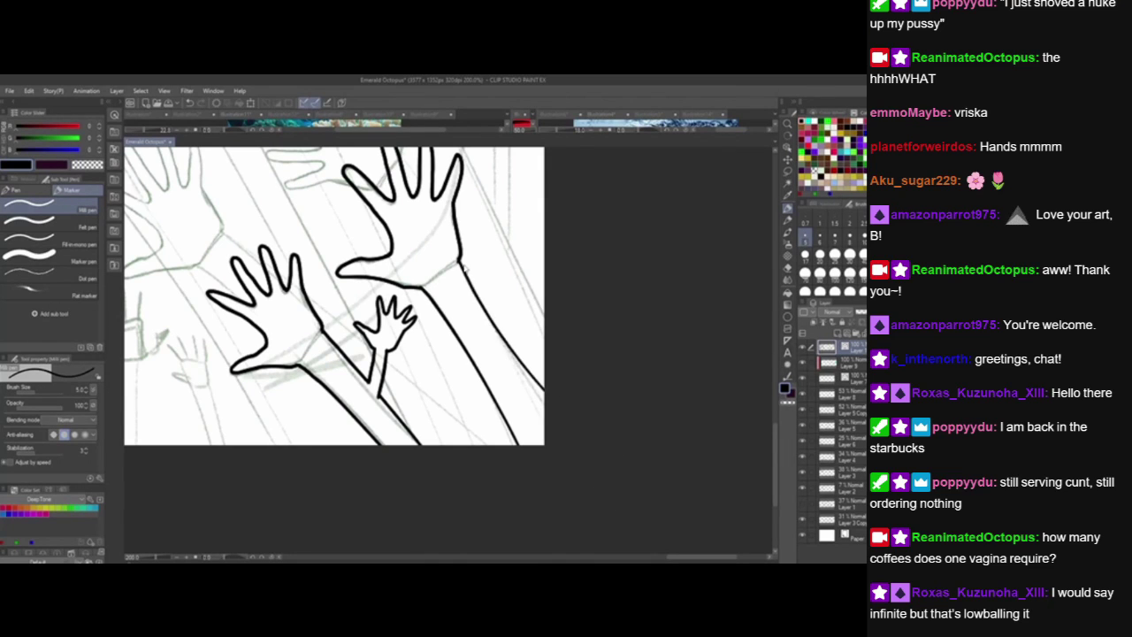
key("ctrl+z")
left_click_drag(458, 257, 546, 400)
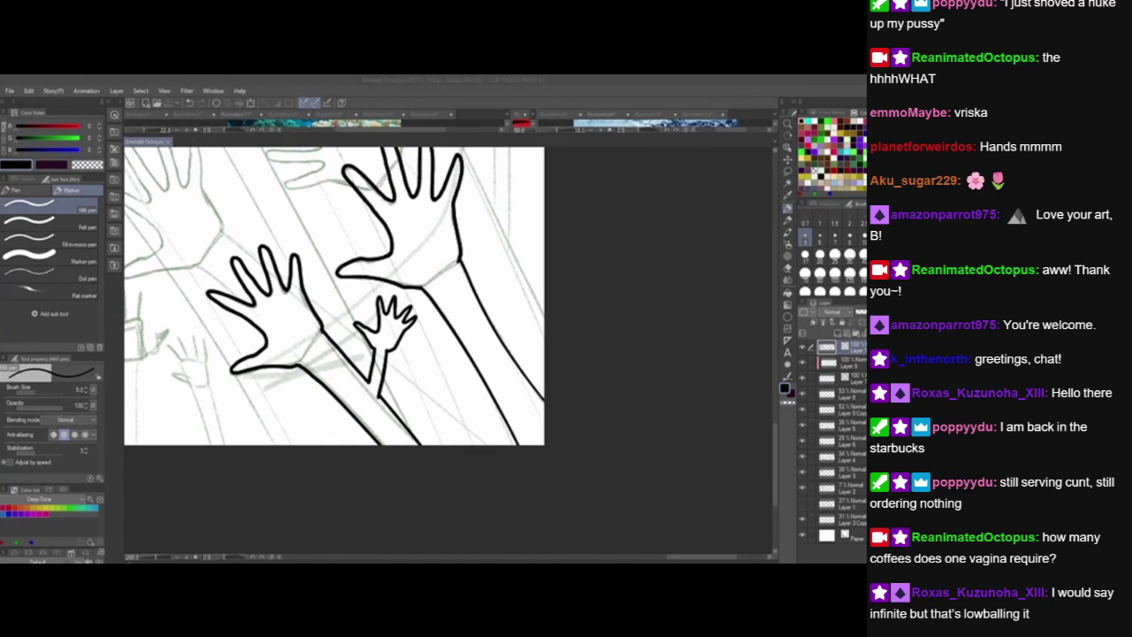
left_click(413, 373)
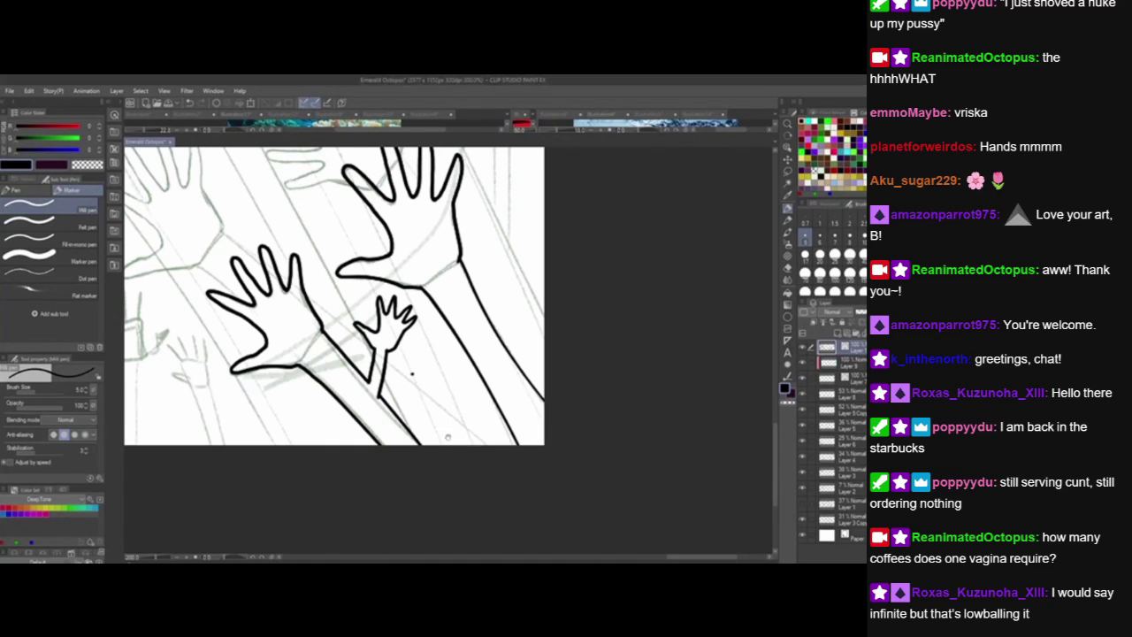
Ink the thumb, fingers and palm edges of the sideways-tilted hand behind the upper large hand.
left_click_drag(462, 446, 568, 481)
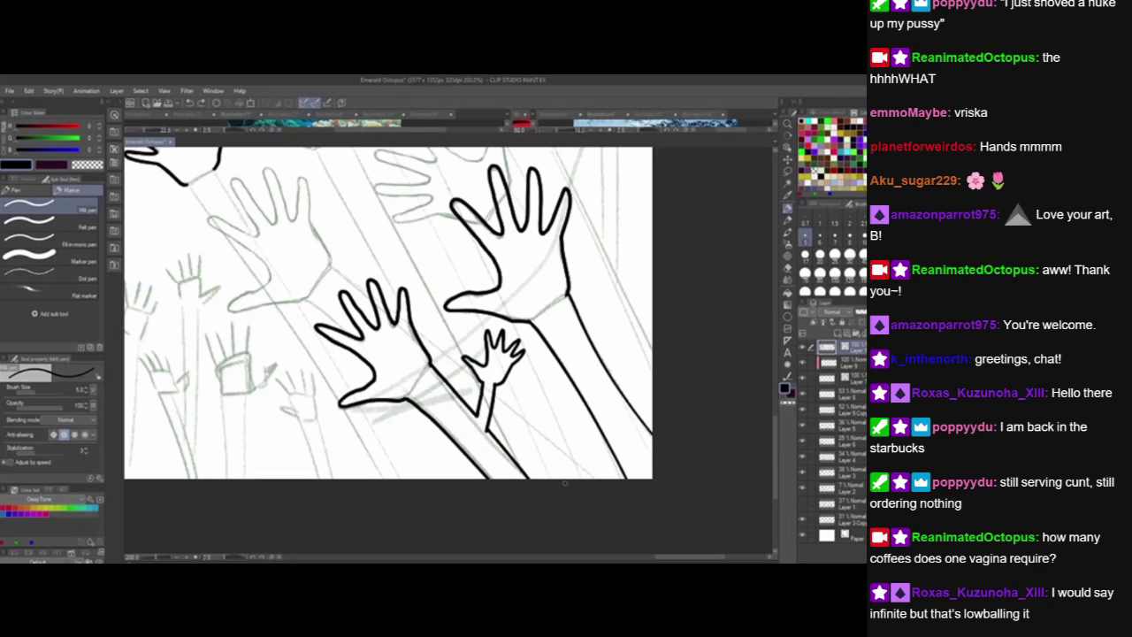
mouse_move(453, 314)
left_mouse_down()
mouse_move(462, 429)
mouse_move(414, 450)
left_mouse_up()
mouse_move(385, 299)
left_mouse_down()
mouse_move(400, 285)
mouse_move(364, 257)
mouse_move(444, 296)
mouse_move(460, 245)
mouse_move(470, 328)
left_mouse_up()
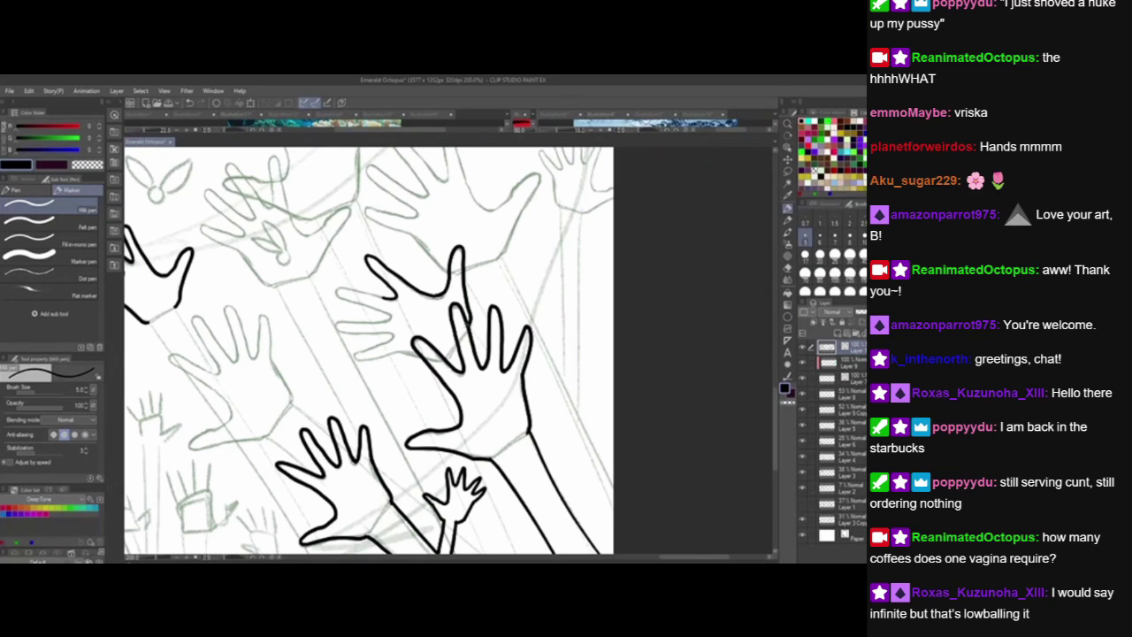
mouse_move(343, 297)
left_mouse_down()
mouse_move(335, 292)
mouse_move(390, 299)
mouse_move(378, 312)
mouse_move(389, 318)
mouse_move(336, 328)
mouse_move(391, 314)
mouse_move(344, 332)
mouse_move(391, 337)
mouse_move(374, 347)
mouse_move(393, 338)
mouse_move(378, 360)
mouse_move(430, 357)
left_mouse_up()
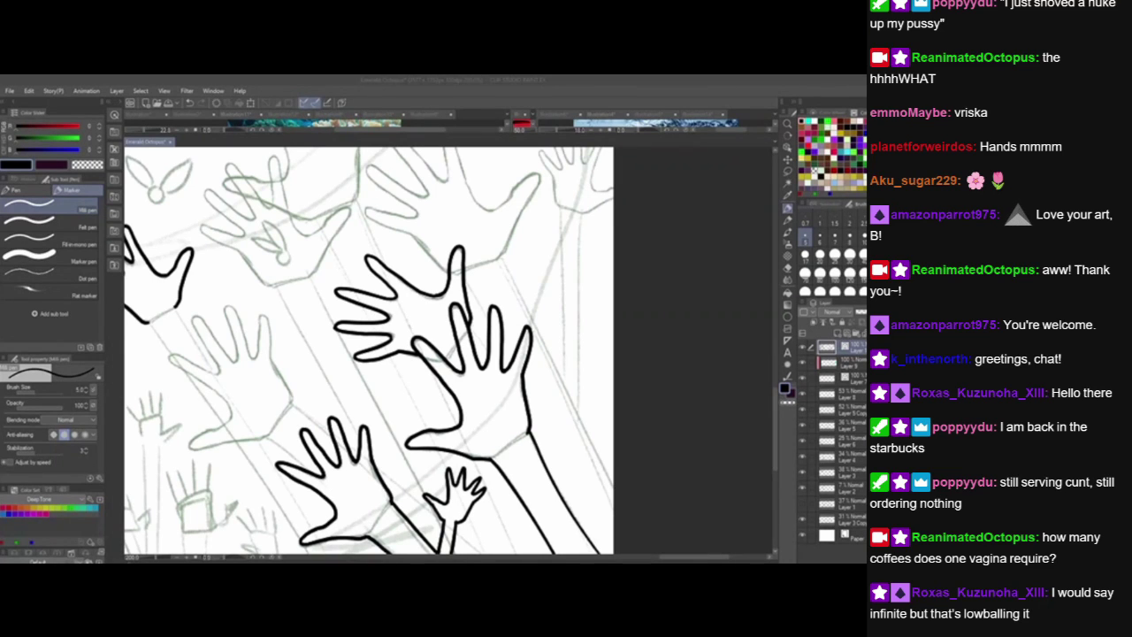
Ink the fingers, thumb and palm edges of the large tilted hand above the sideways hand.
left_click_drag(561, 269, 524, 325)
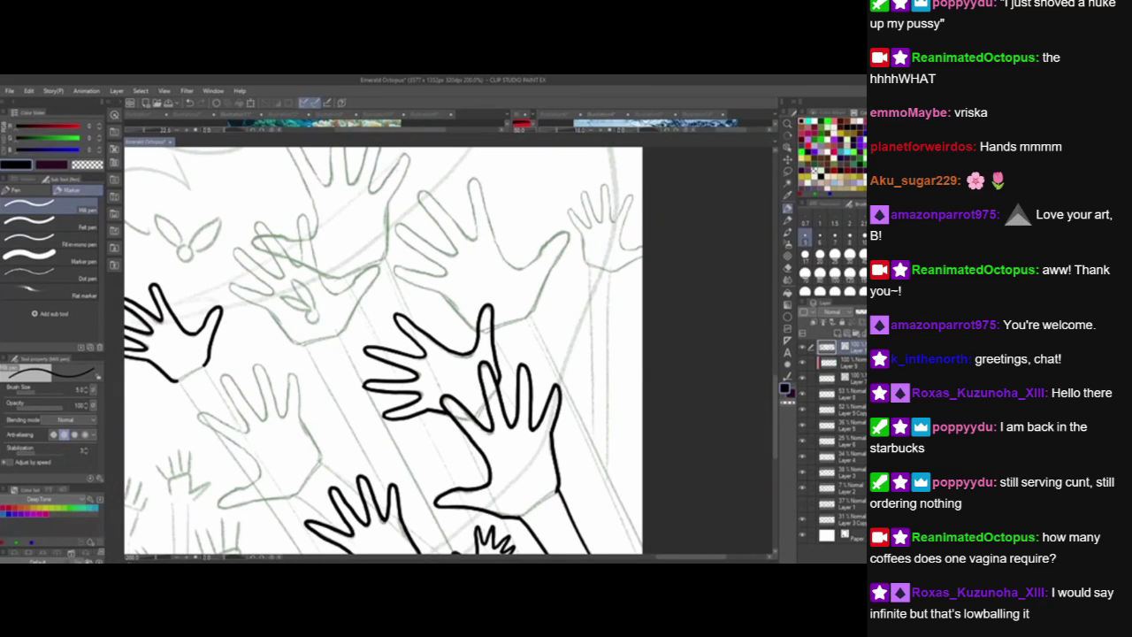
left_click_drag(554, 342, 464, 361)
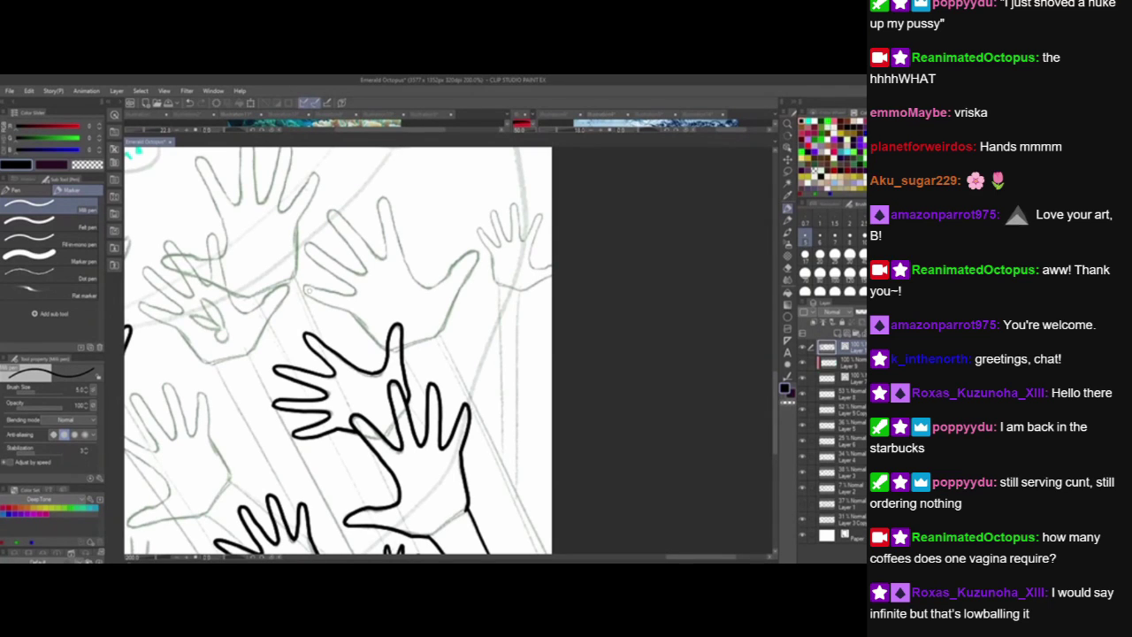
mouse_move(304, 287)
left_mouse_down()
mouse_move(355, 312)
mouse_move(384, 351)
left_mouse_up()
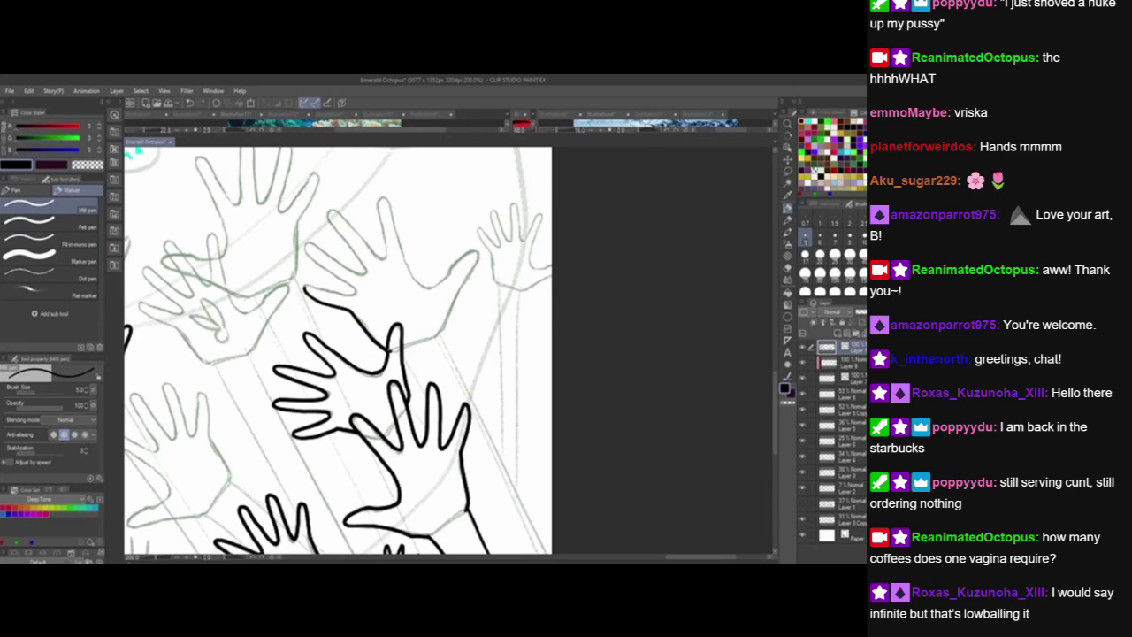
left_click_drag(303, 286, 356, 292)
left_click_drag(304, 246, 355, 293)
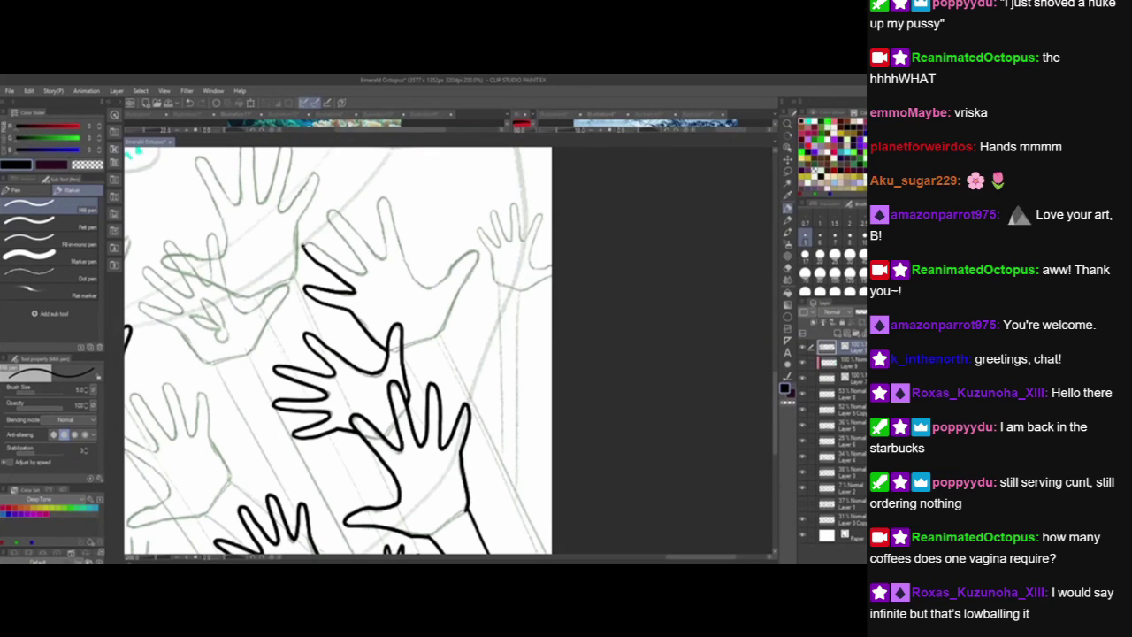
left_click_drag(303, 241, 365, 272)
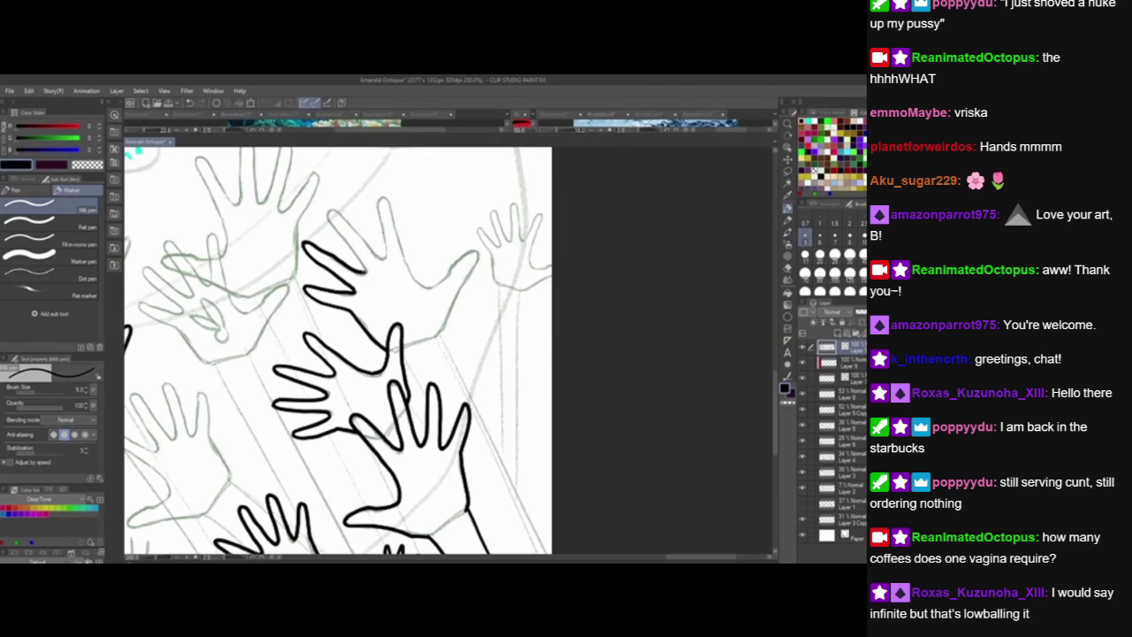
left_click_drag(325, 211, 368, 269)
left_click_drag(328, 211, 386, 257)
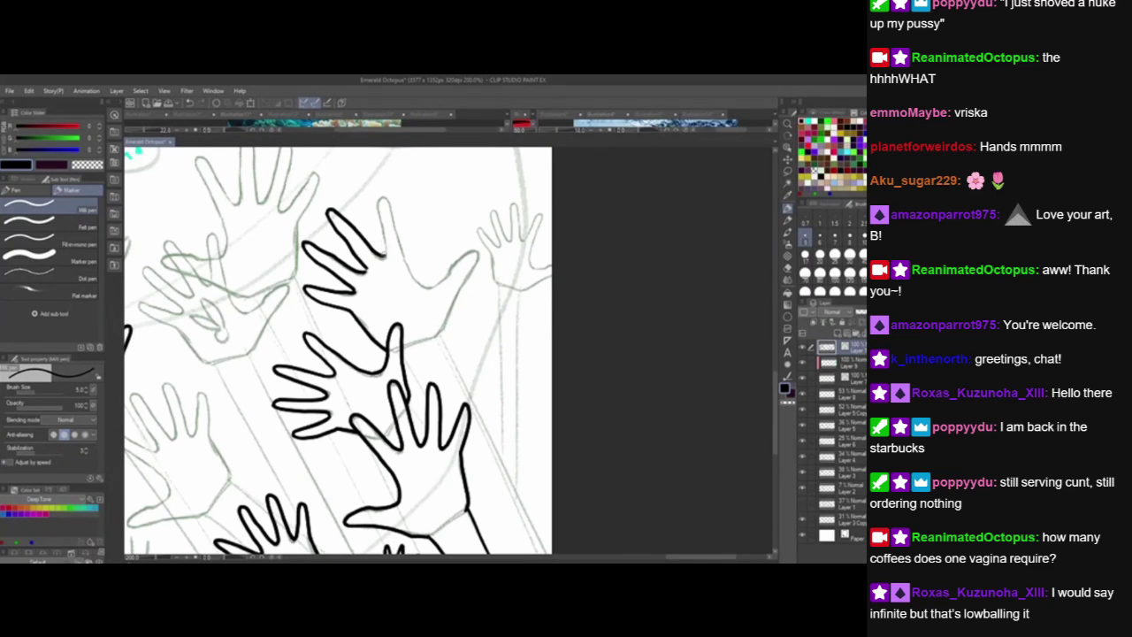
mouse_move(386, 256)
left_mouse_down()
mouse_move(383, 193)
mouse_move(402, 258)
mouse_move(427, 286)
mouse_move(475, 254)
mouse_move(438, 334)
left_mouse_up()
Ink the small raised hand cut off by the canvas's right edge.
left_click_drag(490, 501, 426, 515)
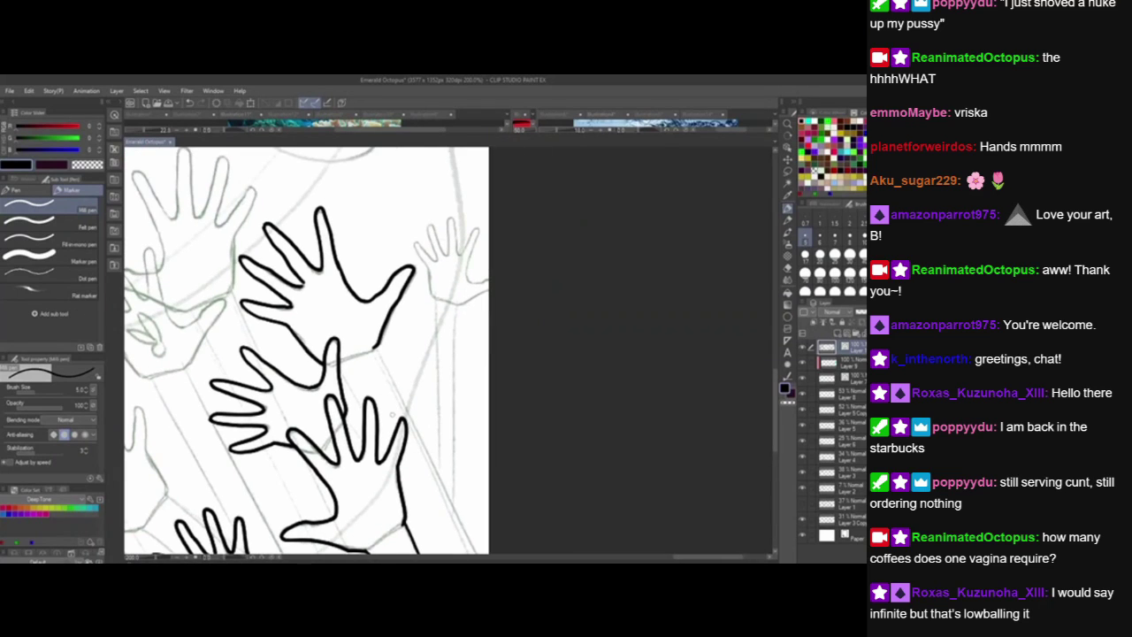
mouse_move(428, 271)
left_mouse_down()
mouse_move(416, 243)
mouse_move(437, 261)
mouse_move(434, 223)
mouse_move(449, 257)
mouse_move(457, 220)
mouse_move(462, 257)
mouse_move(475, 229)
mouse_move(480, 237)
mouse_move(471, 284)
mouse_move(432, 298)
mouse_move(478, 295)
mouse_move(489, 280)
left_mouse_up()
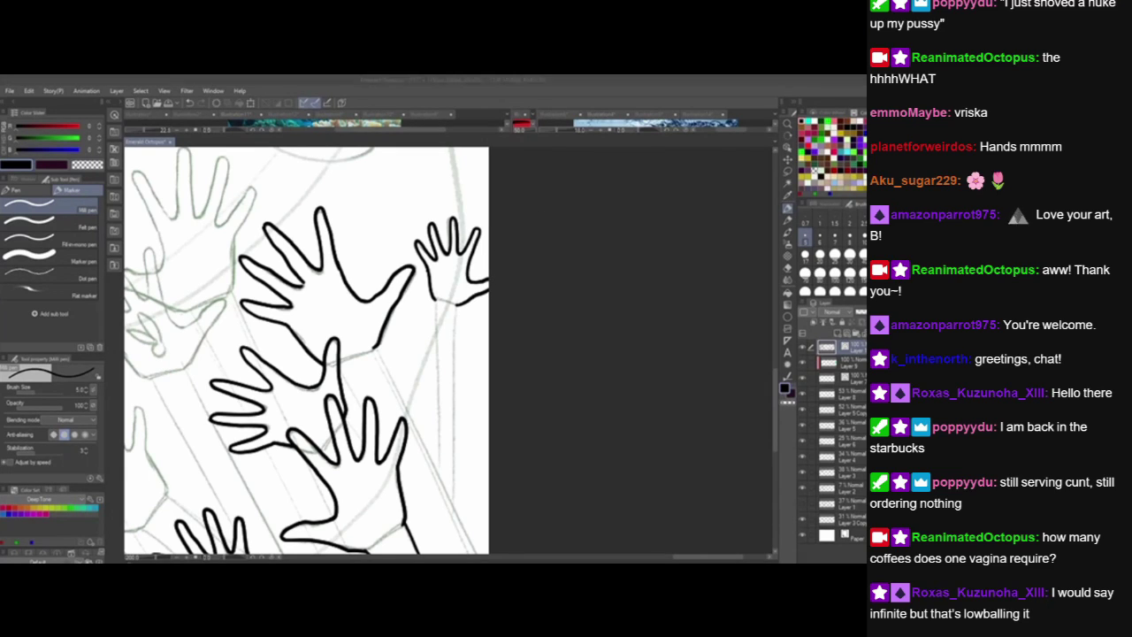
key("alt+Tab")
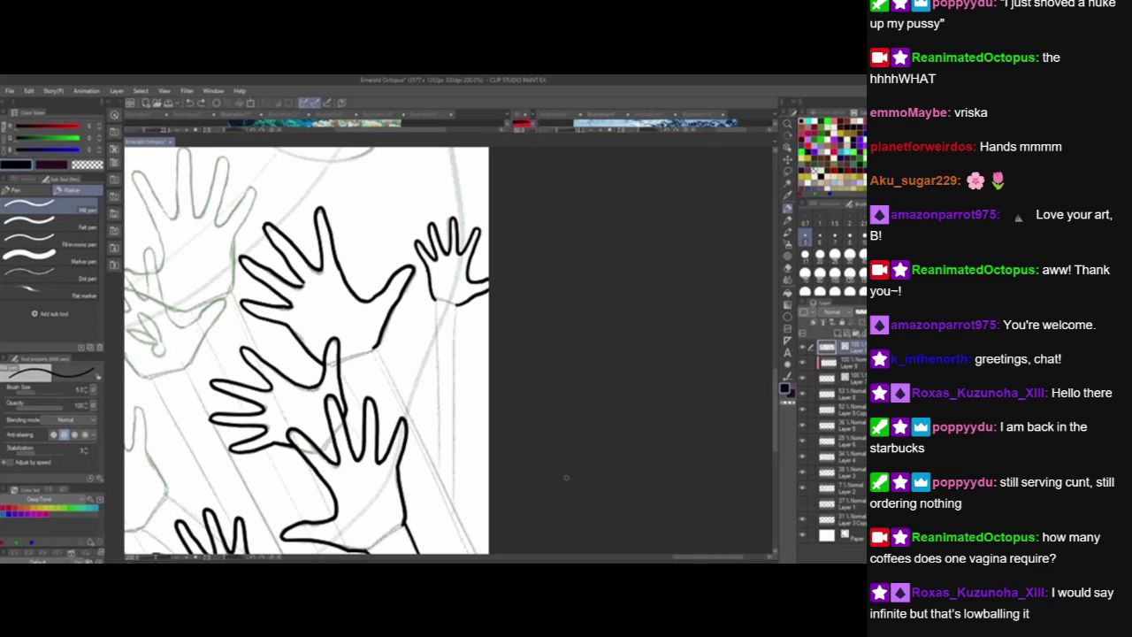
Ink the fingers, thumb and palm edges of the hand that overlaps the small leaf sketch.
left_click_drag(385, 415, 549, 404)
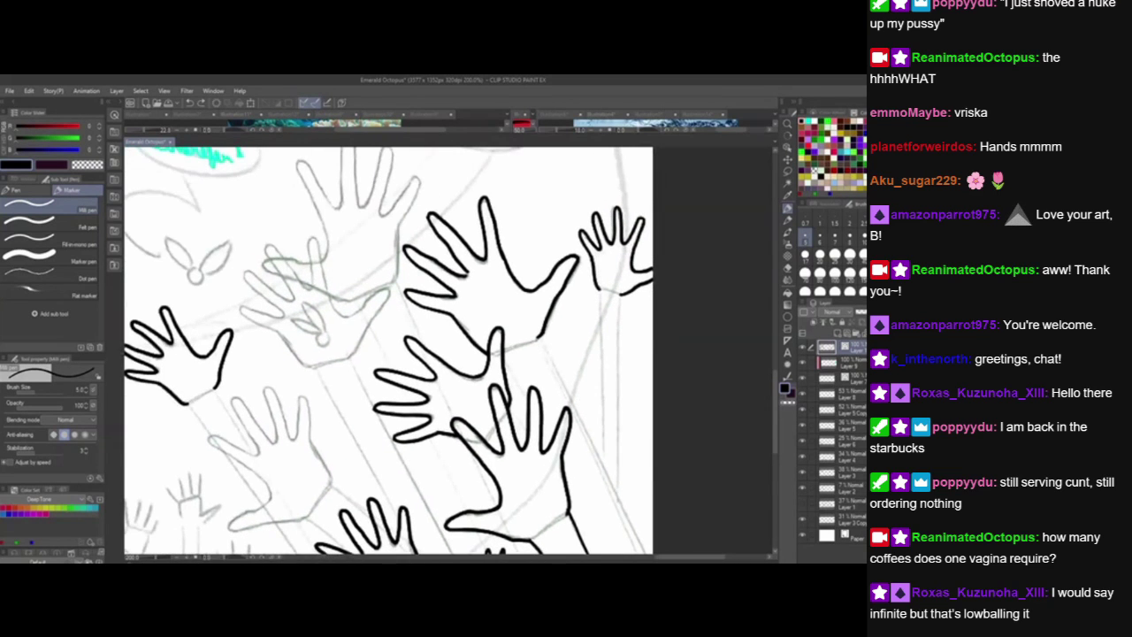
mouse_move(241, 309)
left_mouse_down()
mouse_move(282, 322)
mouse_move(244, 272)
mouse_move(256, 267)
mouse_move(281, 293)
mouse_move(269, 246)
mouse_move(293, 276)
mouse_move(312, 254)
mouse_move(311, 285)
mouse_move(312, 251)
mouse_move(350, 316)
left_mouse_up()
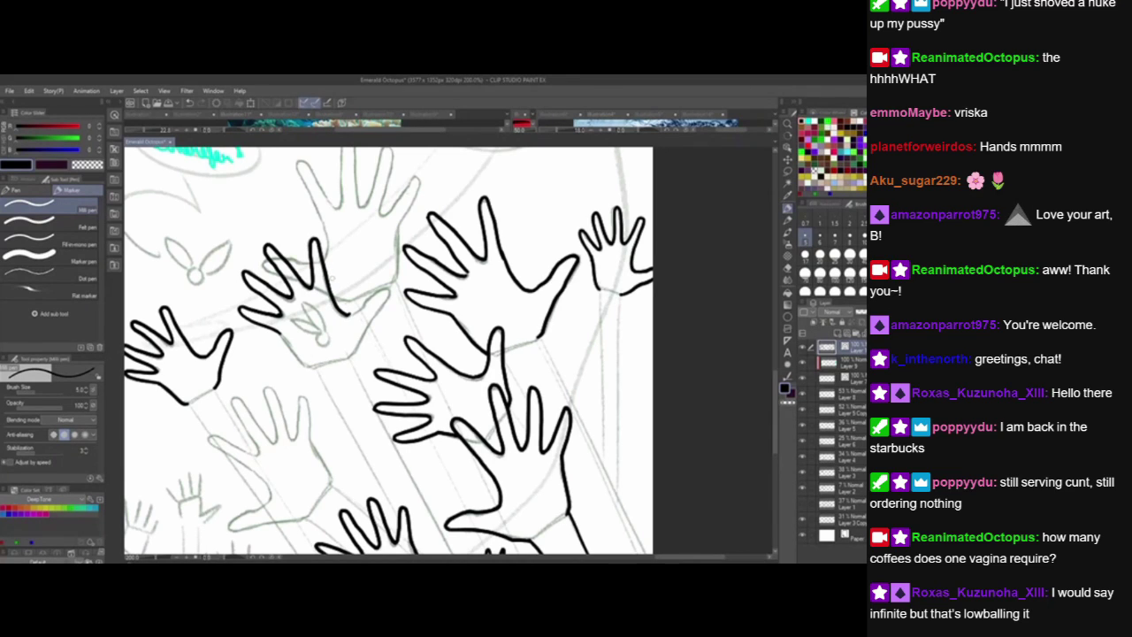
left_click_drag(274, 329, 315, 368)
left_click_drag(348, 316, 391, 289)
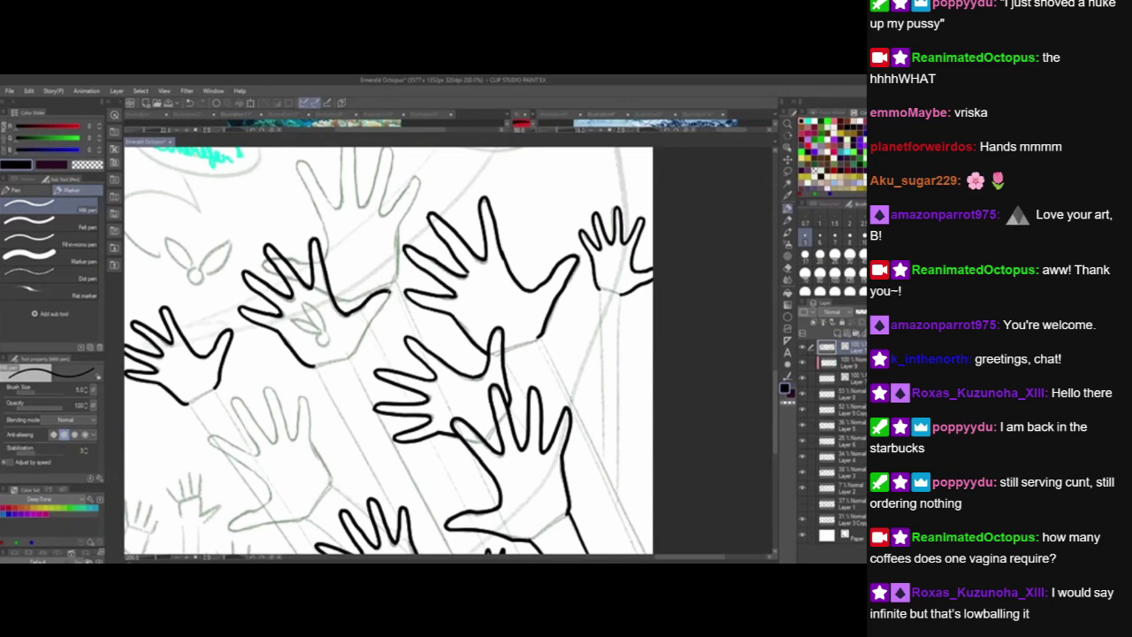
left_click_drag(345, 359, 393, 292)
Ink the small raised hand beside the rider's arm and the small half-closed hand lower down.
left_click_drag(393, 336, 469, 284)
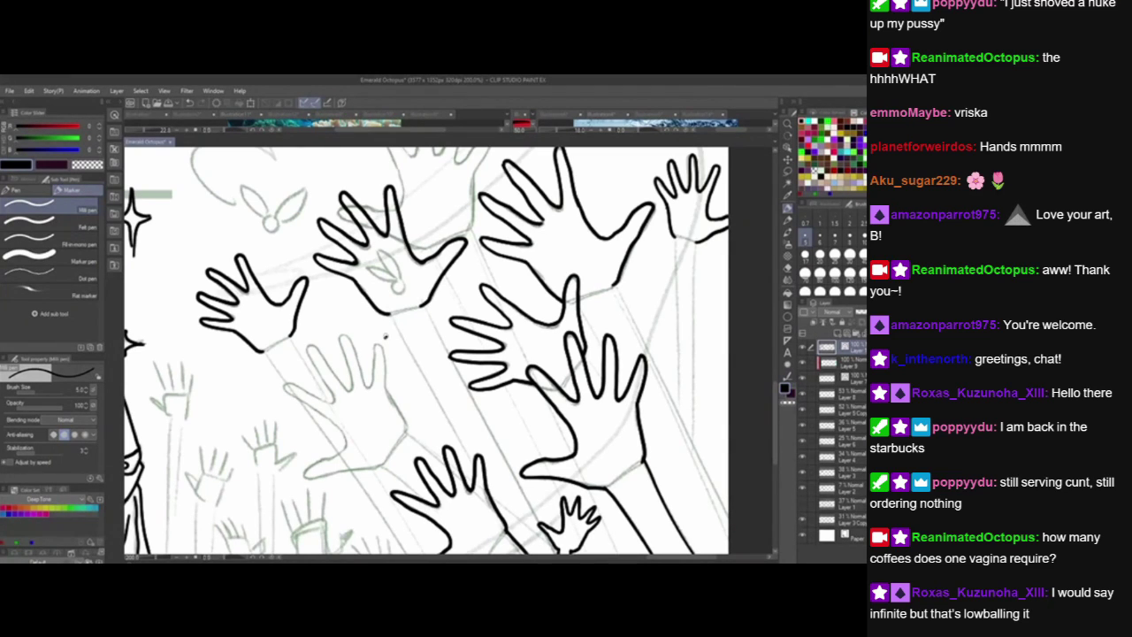
key("ctrl+z")
left_click_drag(387, 440, 568, 345)
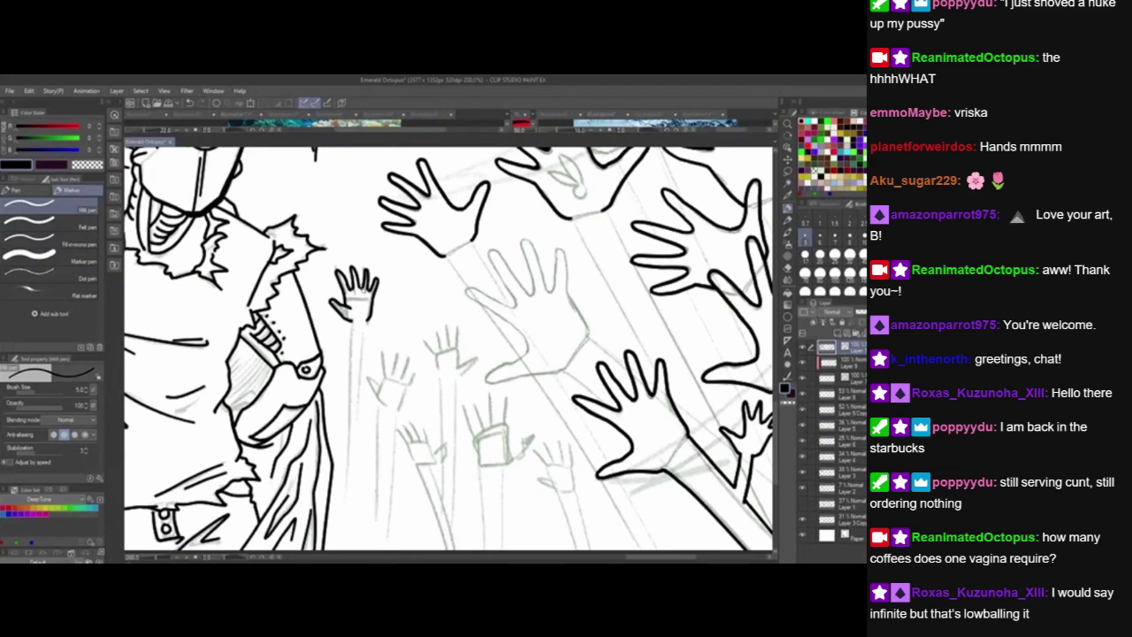
left_click_drag(465, 478, 438, 392)
mouse_move(370, 345)
left_mouse_down()
mouse_move(385, 376)
mouse_move(374, 342)
mouse_move(403, 357)
mouse_move(389, 381)
mouse_move(423, 356)
mouse_move(408, 379)
left_mouse_up()
key("ctrl+z")
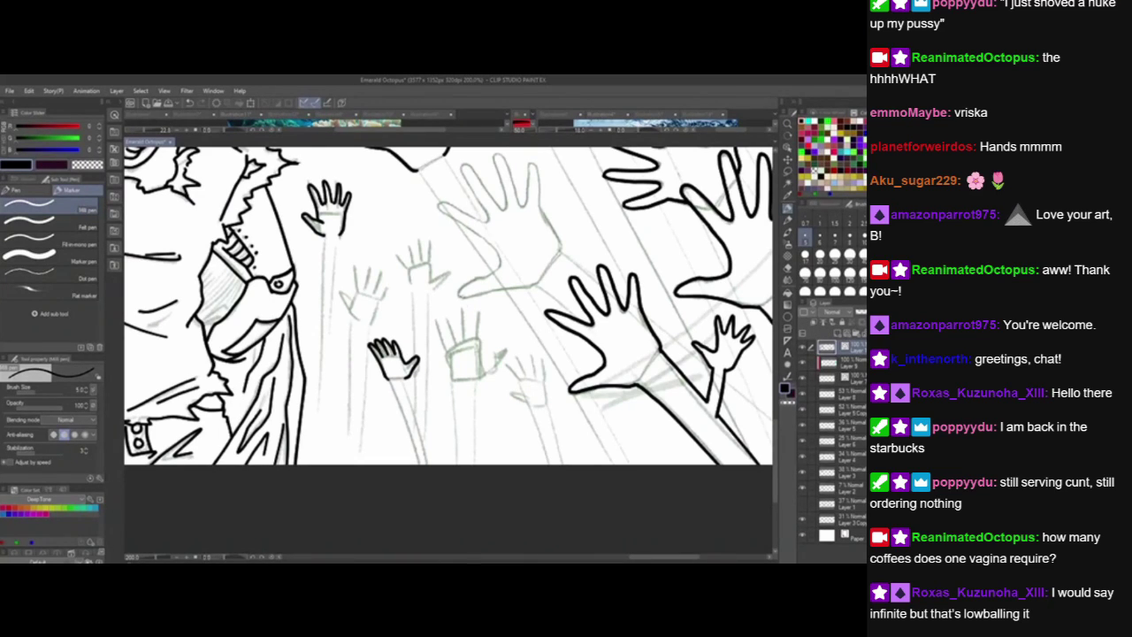
Ink the fingers, thumb and palm of the small square-palmed hand beside the half-closed hand.
left_click_drag(437, 354, 446, 329)
mouse_move(446, 350)
left_mouse_down()
mouse_move(451, 319)
mouse_move(461, 345)
mouse_move(469, 310)
mouse_move(471, 333)
mouse_move(483, 316)
mouse_move(483, 350)
mouse_move(449, 364)
mouse_move(455, 380)
left_mouse_up()
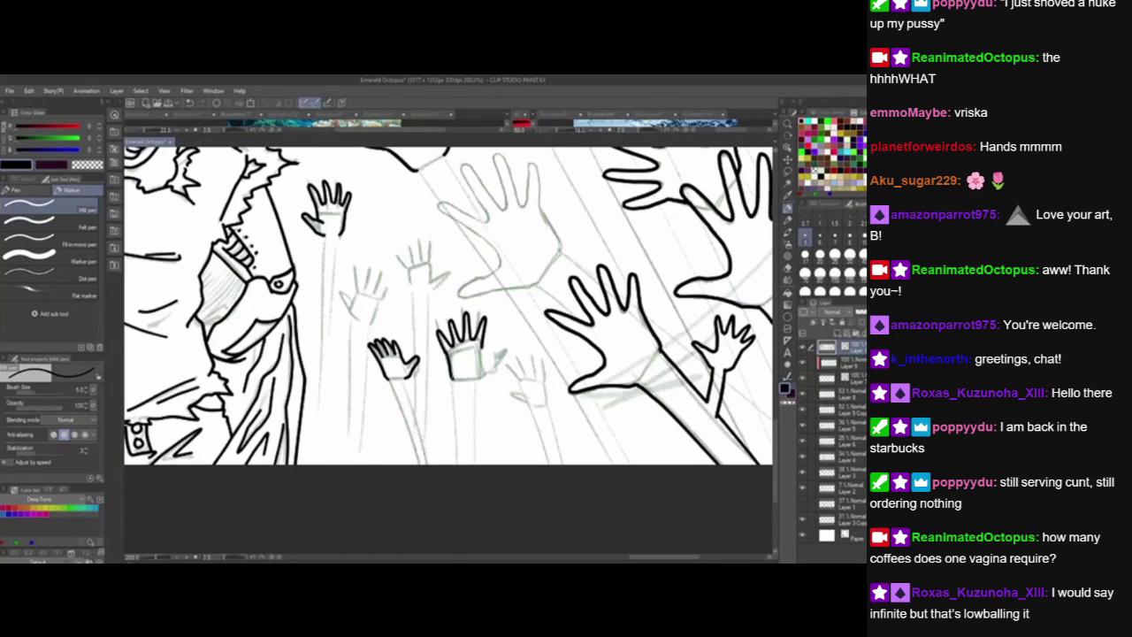
mouse_move(483, 343)
left_mouse_down()
mouse_move(486, 359)
mouse_move(504, 348)
mouse_move(469, 379)
left_mouse_up()
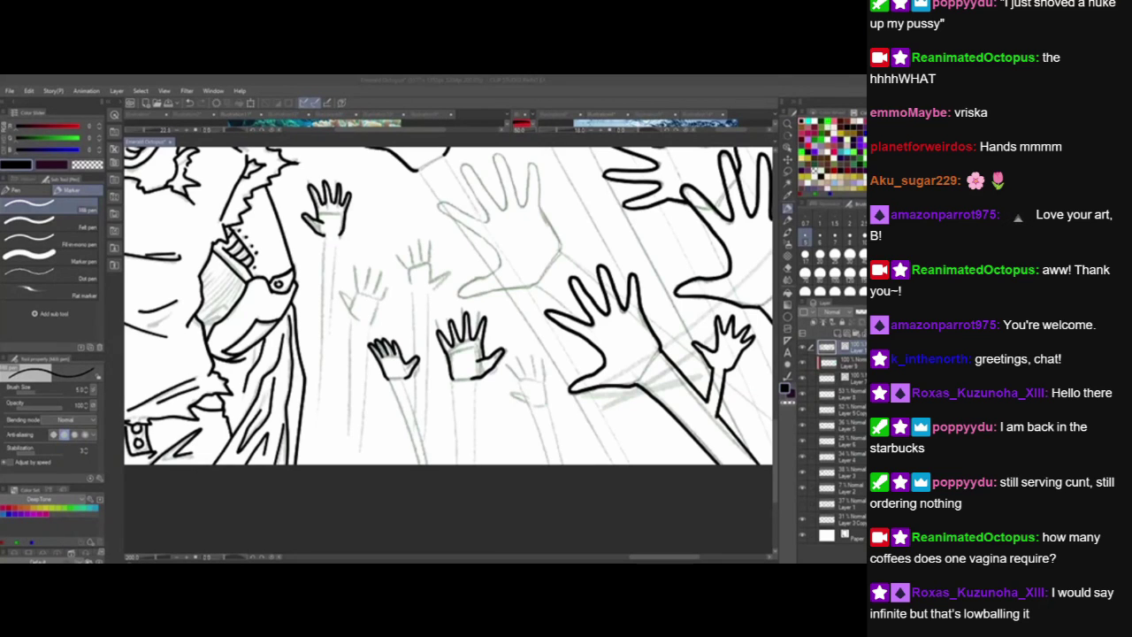
left_click(430, 275)
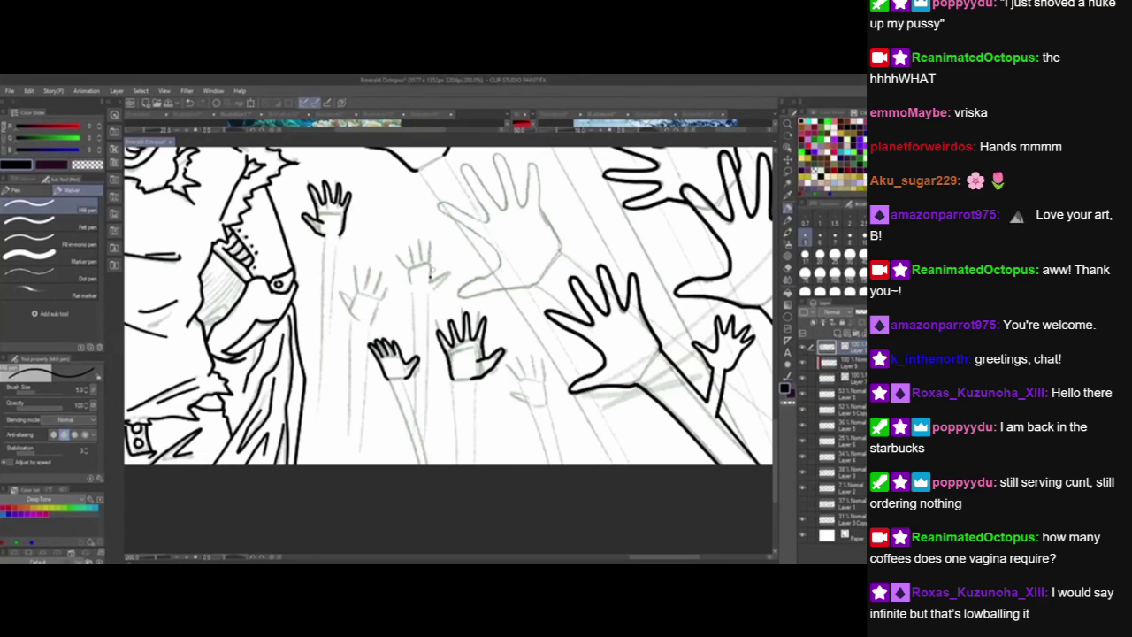
key("ctrl+z")
Ink the two small open hands above the half-closed hand and the square-palmed hand.
left_click_drag(463, 366, 487, 389)
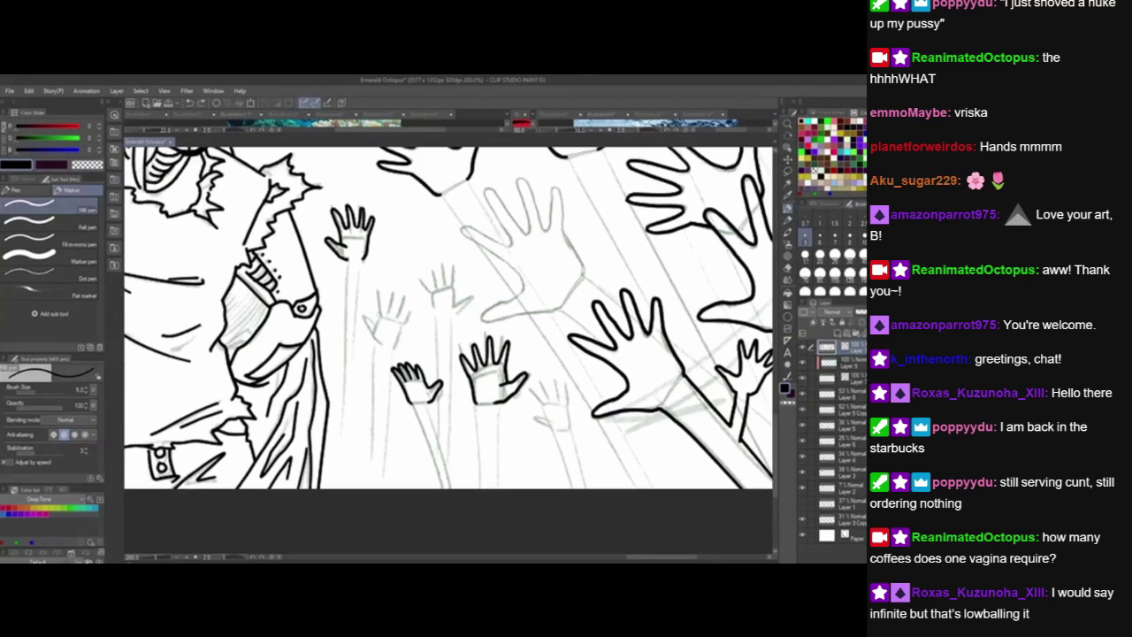
mouse_move(368, 329)
left_mouse_down()
mouse_move(376, 344)
mouse_move(361, 315)
mouse_move(380, 328)
mouse_move(380, 292)
mouse_move(393, 318)
mouse_move(395, 295)
mouse_move(393, 317)
mouse_move(403, 303)
mouse_move(400, 324)
mouse_move(402, 312)
mouse_move(414, 315)
mouse_move(392, 351)
left_mouse_up()
left_click_drag(529, 437, 477, 480)
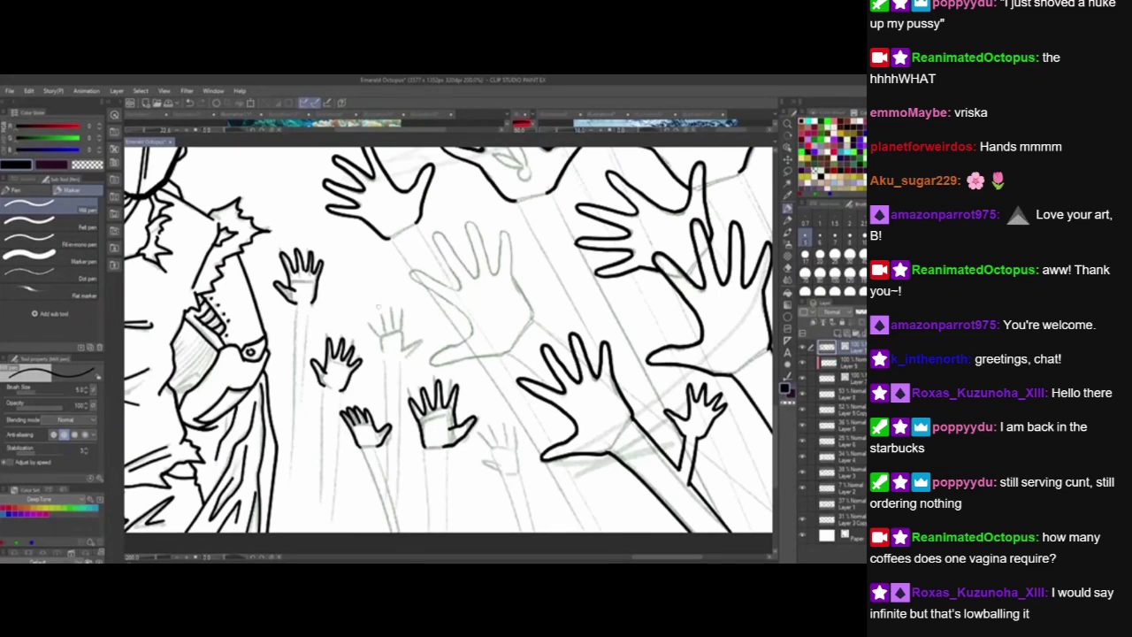
mouse_move(383, 355)
left_mouse_down()
mouse_move(372, 326)
mouse_move(385, 333)
mouse_move(378, 312)
mouse_move(388, 327)
mouse_move(392, 304)
mouse_move(396, 328)
mouse_move(403, 308)
mouse_move(401, 346)
left_mouse_up()
mouse_move(407, 337)
left_mouse_down()
mouse_move(397, 348)
mouse_move(419, 336)
mouse_move(405, 353)
left_mouse_up()
left_click_drag(409, 348, 399, 360)
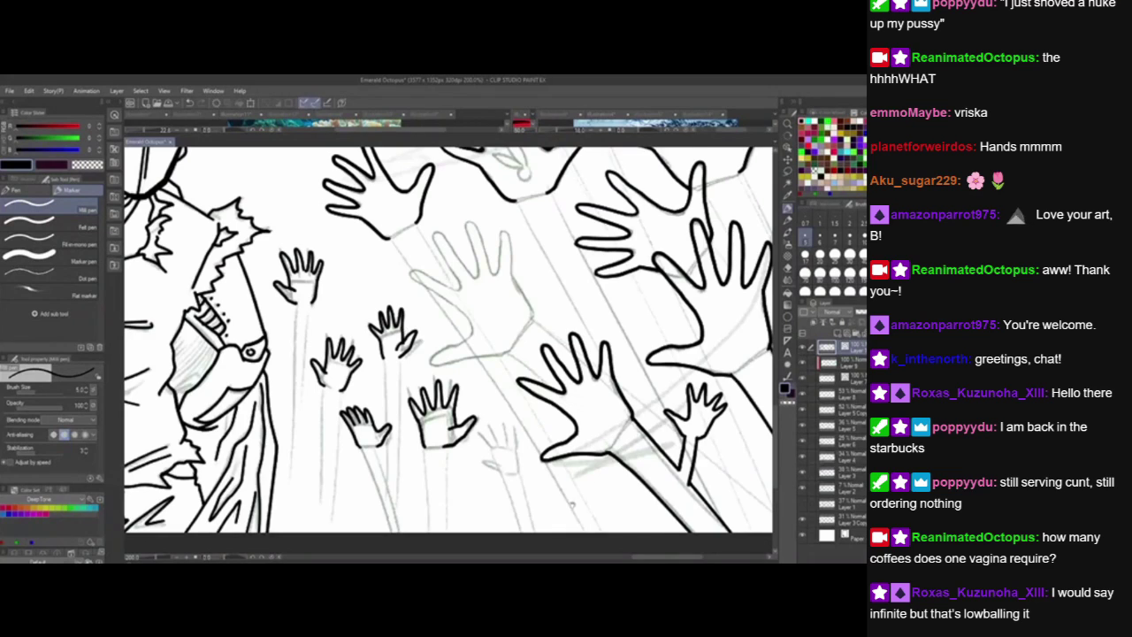
Ink the large open hand between the cluster of small hands and the sideways-tilted hand.
left_click_drag(574, 505, 416, 490)
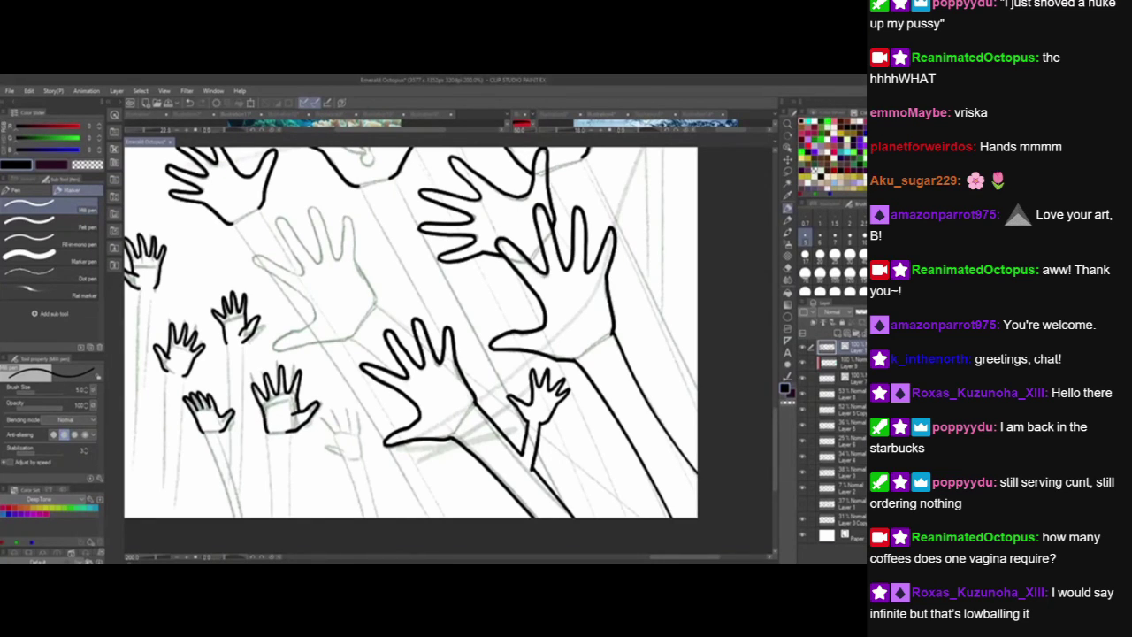
key("h")
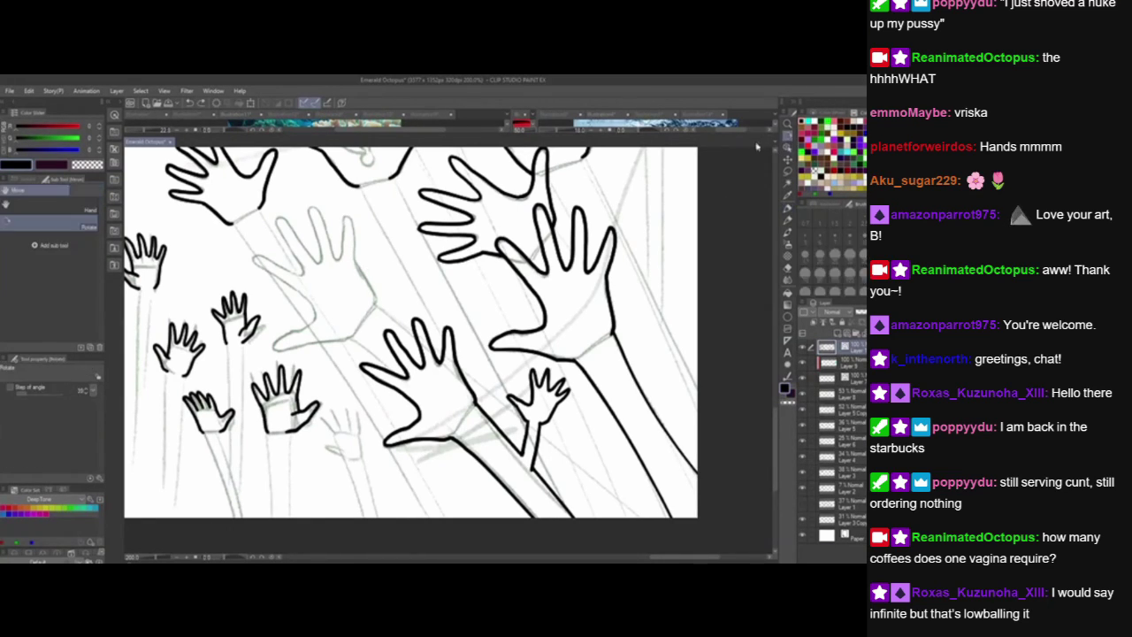
left_click_drag(391, 254, 467, 262)
key("p")
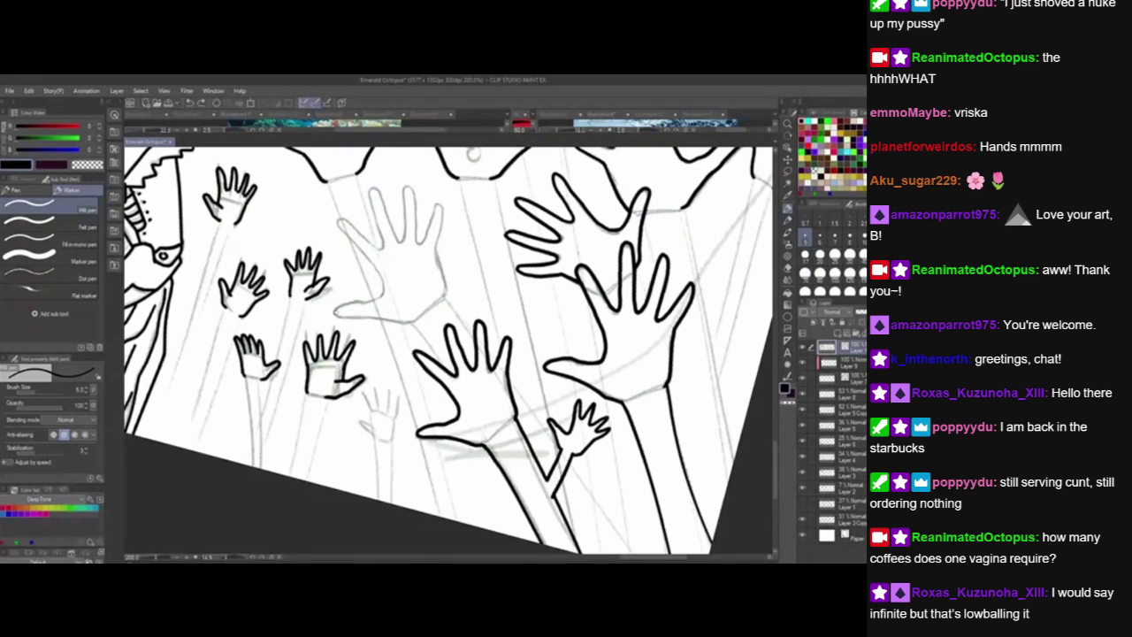
left_click_drag(332, 312, 412, 325)
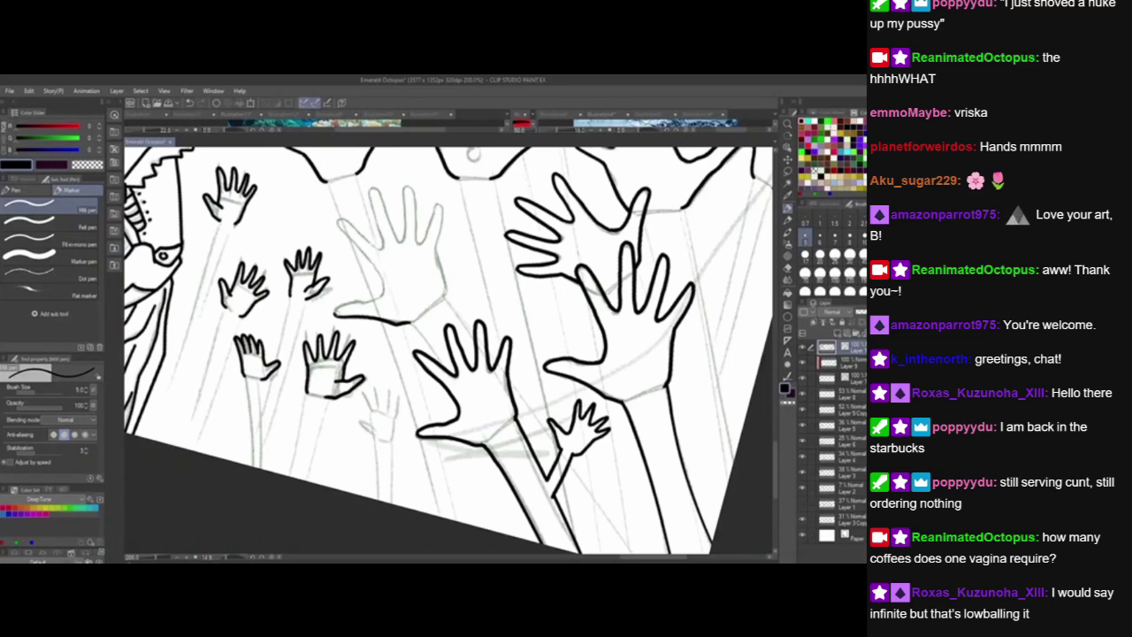
mouse_move(335, 314)
left_mouse_down()
mouse_move(382, 292)
mouse_move(334, 220)
mouse_move(345, 215)
mouse_move(386, 252)
mouse_move(369, 196)
mouse_move(377, 185)
mouse_move(405, 244)
left_mouse_up()
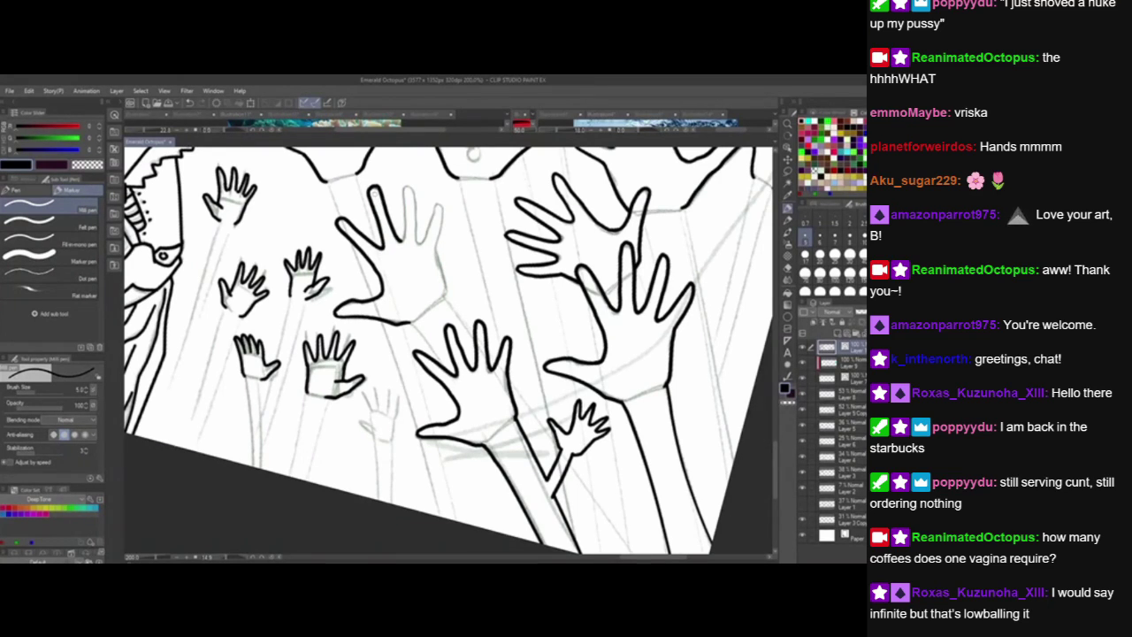
left_click_drag(432, 343, 403, 431)
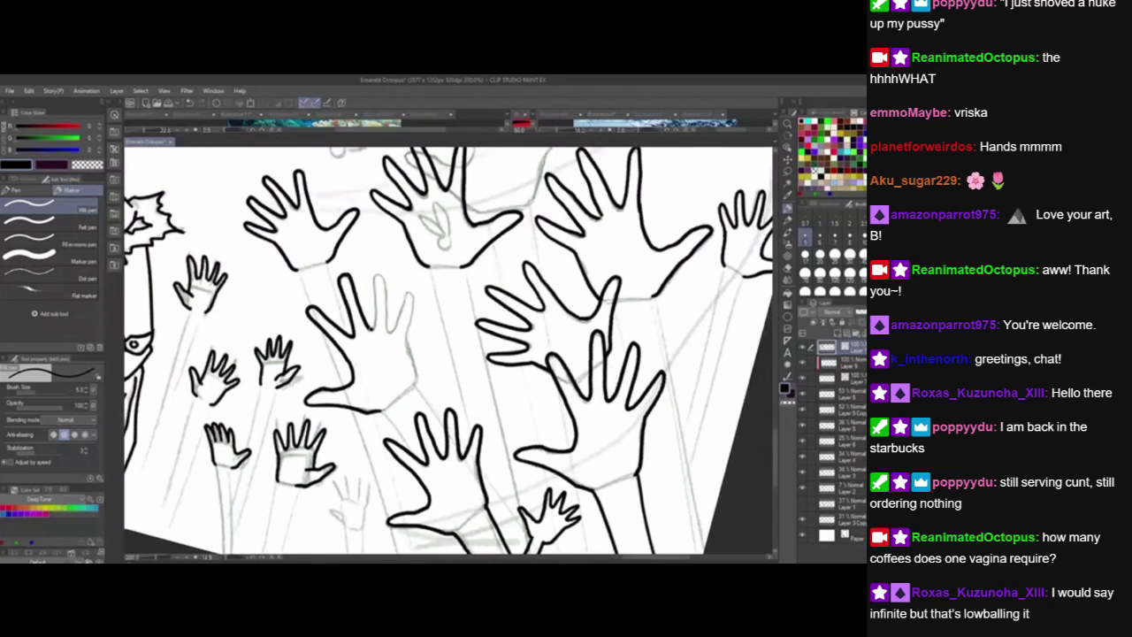
mouse_move(371, 333)
left_mouse_down()
mouse_move(380, 275)
mouse_move(391, 335)
mouse_move(414, 289)
mouse_move(408, 339)
mouse_move(491, 267)
mouse_move(444, 296)
mouse_move(446, 326)
left_mouse_up()
Ink the thumb and first finger of the topmost hand, behind the hand over the leaf sketch.
left_click_drag(611, 429, 589, 562)
left_click_drag(638, 451, 602, 523)
left_click_drag(510, 489, 460, 449)
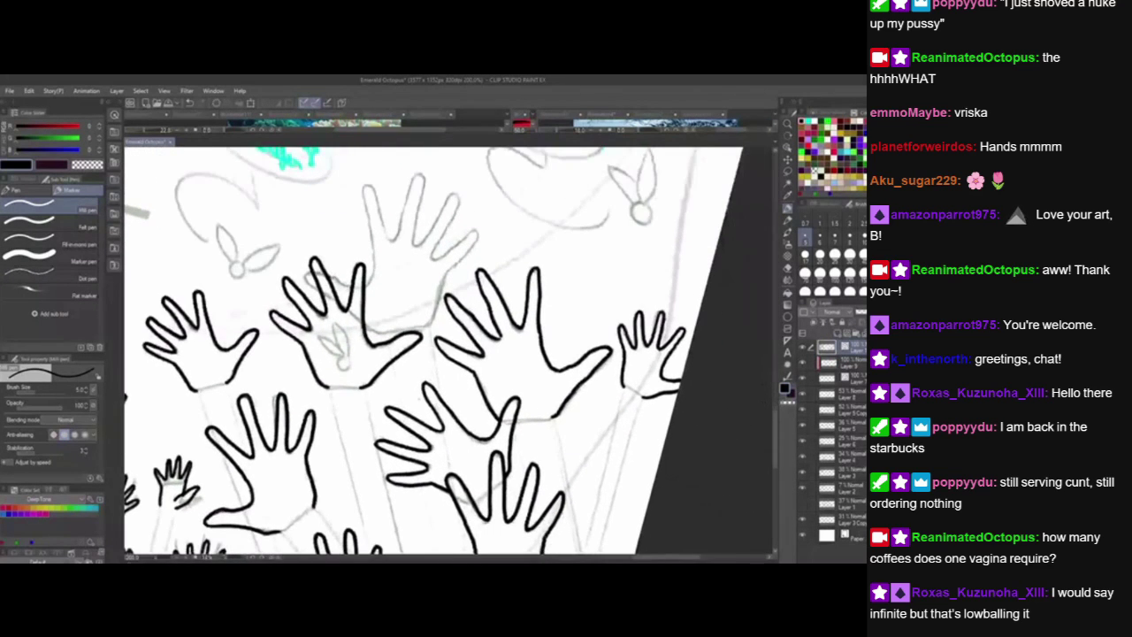
mouse_move(324, 293)
left_mouse_down()
mouse_move(305, 273)
mouse_move(334, 276)
left_mouse_up()
key("ctrl+z")
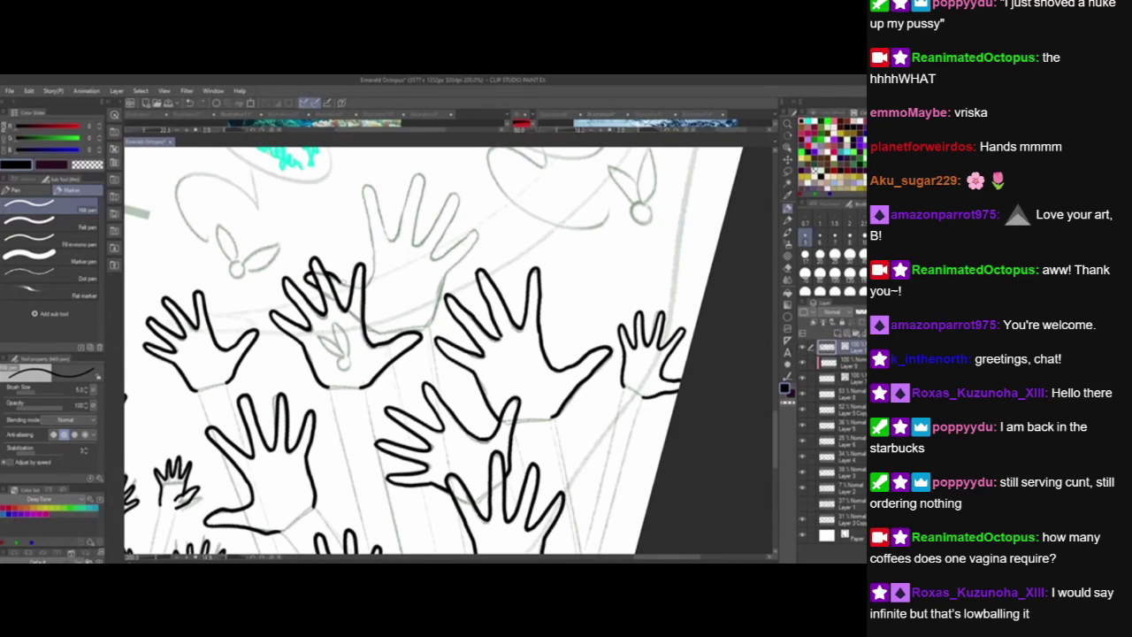
left_click_drag(340, 281, 361, 286)
mouse_move(364, 288)
left_mouse_down()
mouse_move(371, 183)
mouse_move(393, 241)
left_mouse_up()
Ink the remaining fingers and the outer palm edge of the topmost hand.
mouse_move(435, 285)
left_mouse_down()
mouse_move(416, 298)
mouse_move(401, 291)
left_mouse_up()
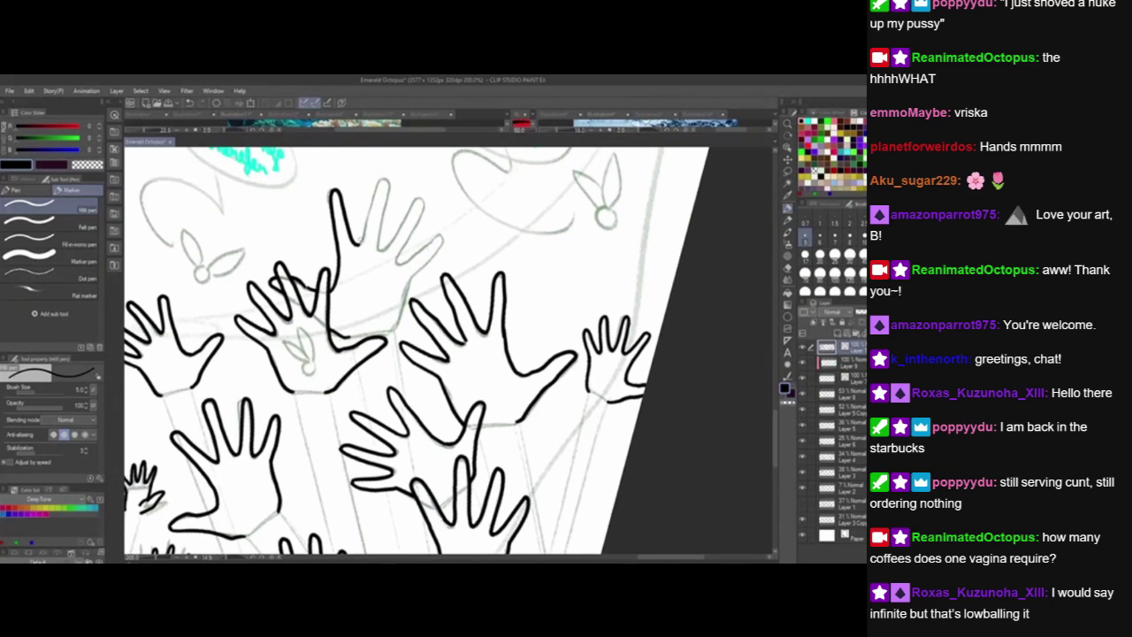
mouse_move(360, 245)
left_mouse_down()
mouse_move(388, 177)
mouse_move(379, 253)
mouse_move(420, 194)
mouse_move(425, 215)
mouse_move(399, 265)
mouse_move(444, 237)
mouse_move(398, 297)
mouse_move(393, 332)
left_mouse_up()
key("ctrl+z")
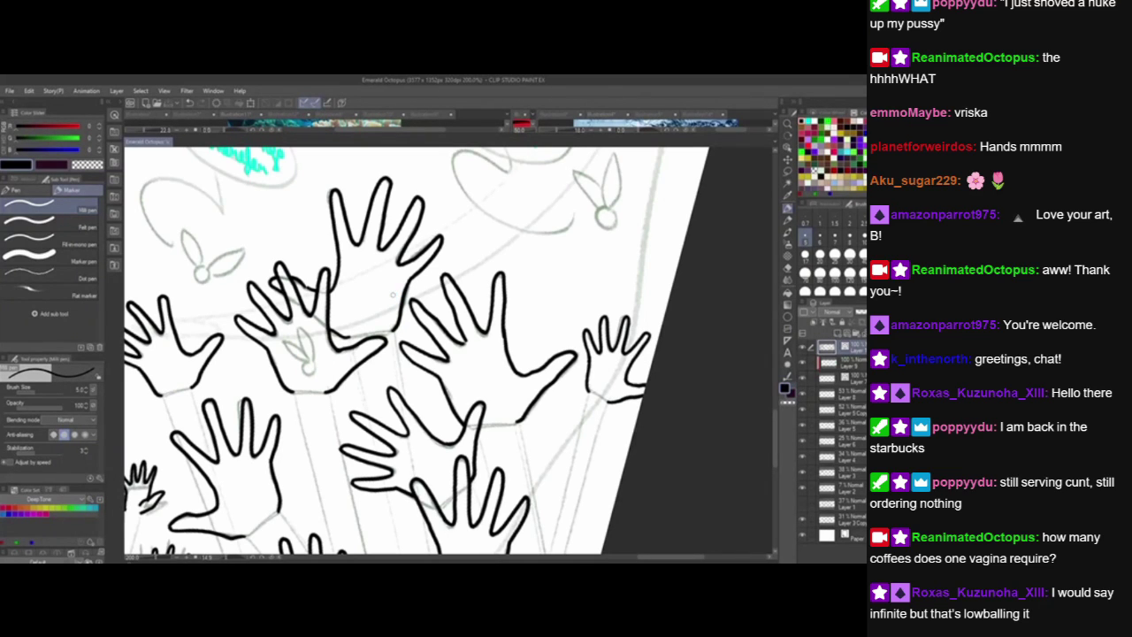
left_click_drag(393, 295, 377, 172)
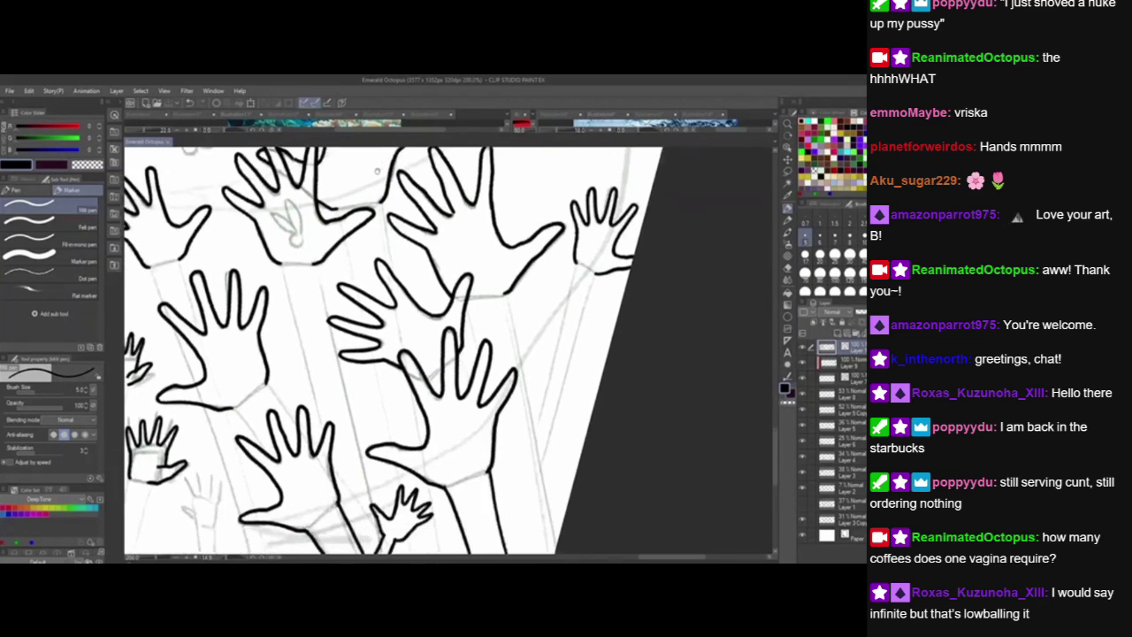
Ink a tiny open hand beside the wrist of the large open hand near the page's outer edge.
left_click_drag(557, 429, 498, 311)
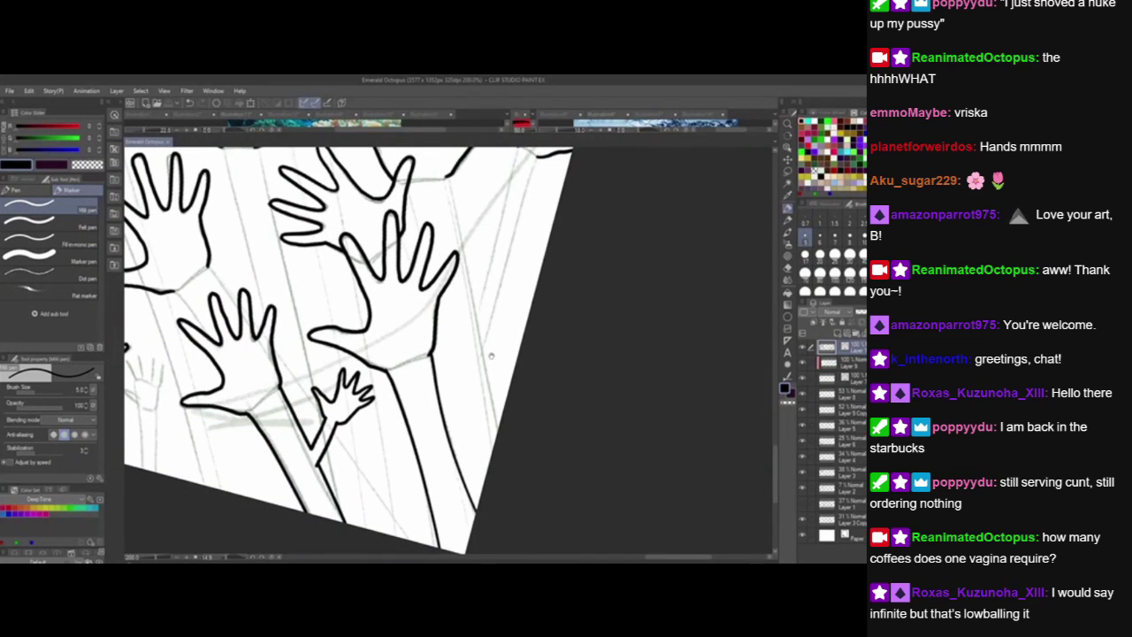
left_click_drag(492, 357, 460, 455)
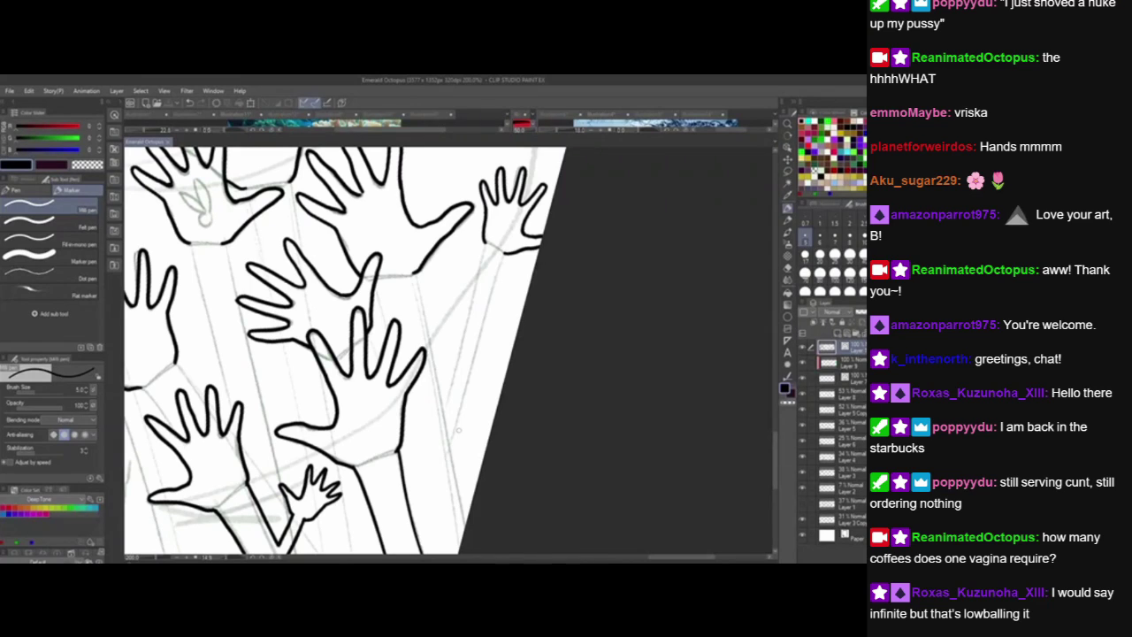
left_click_drag(494, 362, 461, 422)
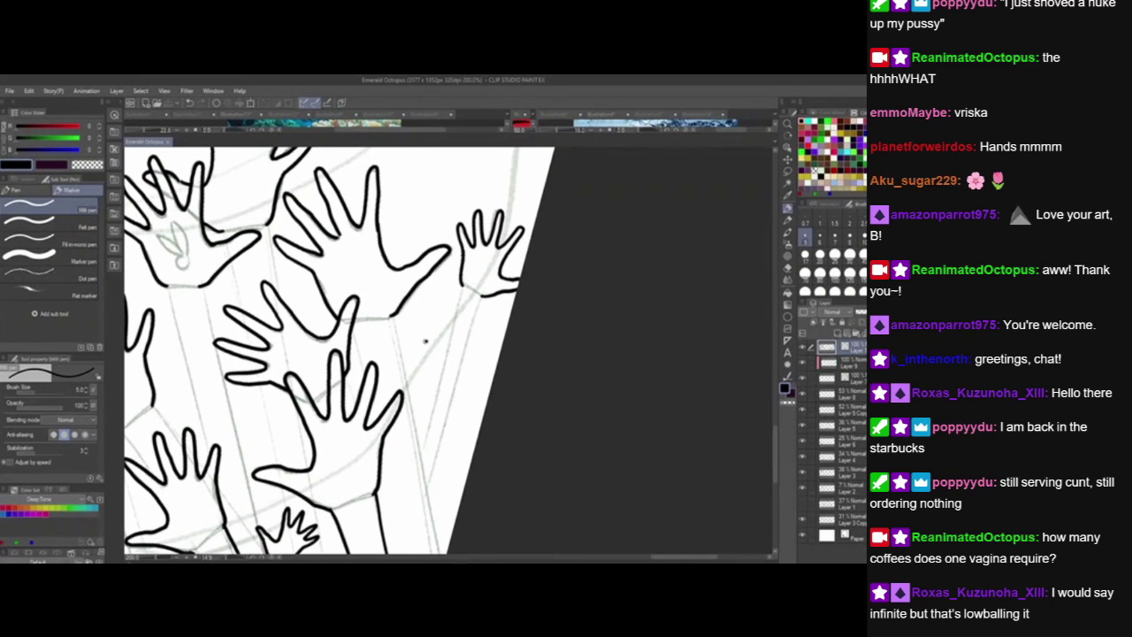
mouse_move(424, 341)
left_mouse_down()
mouse_move(410, 334)
mouse_move(425, 335)
mouse_move(407, 315)
mouse_move(417, 318)
mouse_move(413, 305)
mouse_move(434, 310)
mouse_move(433, 337)
left_mouse_up()
key("ctrl+z")
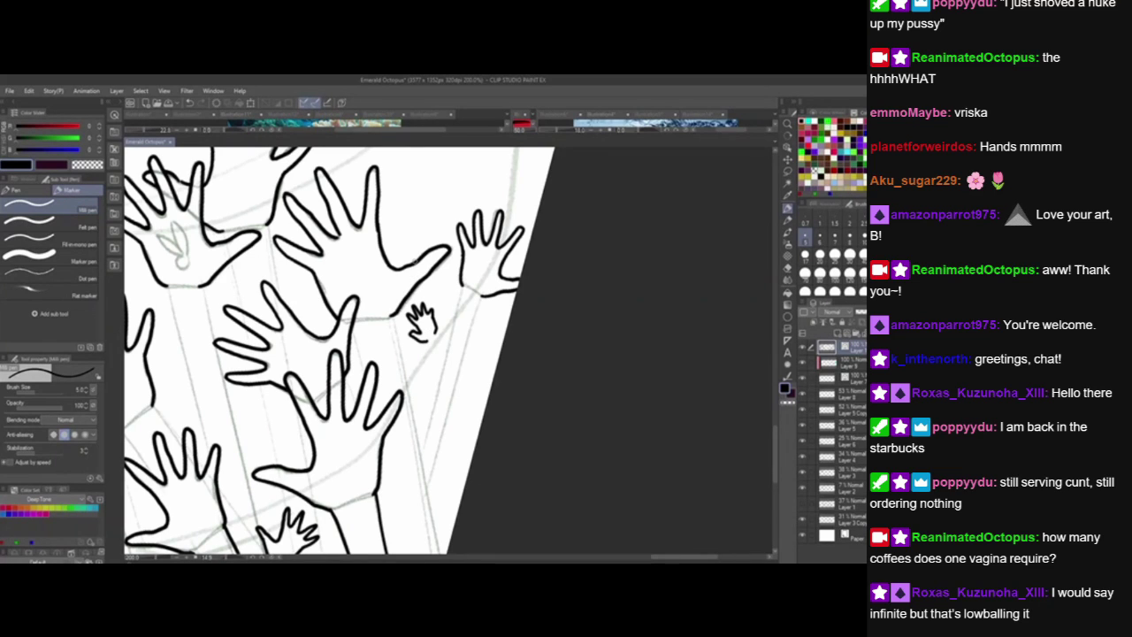
Ink another small open hand at the page's outer edge, below the tiny hand beside the large wrist.
left_click_drag(482, 420, 538, 316)
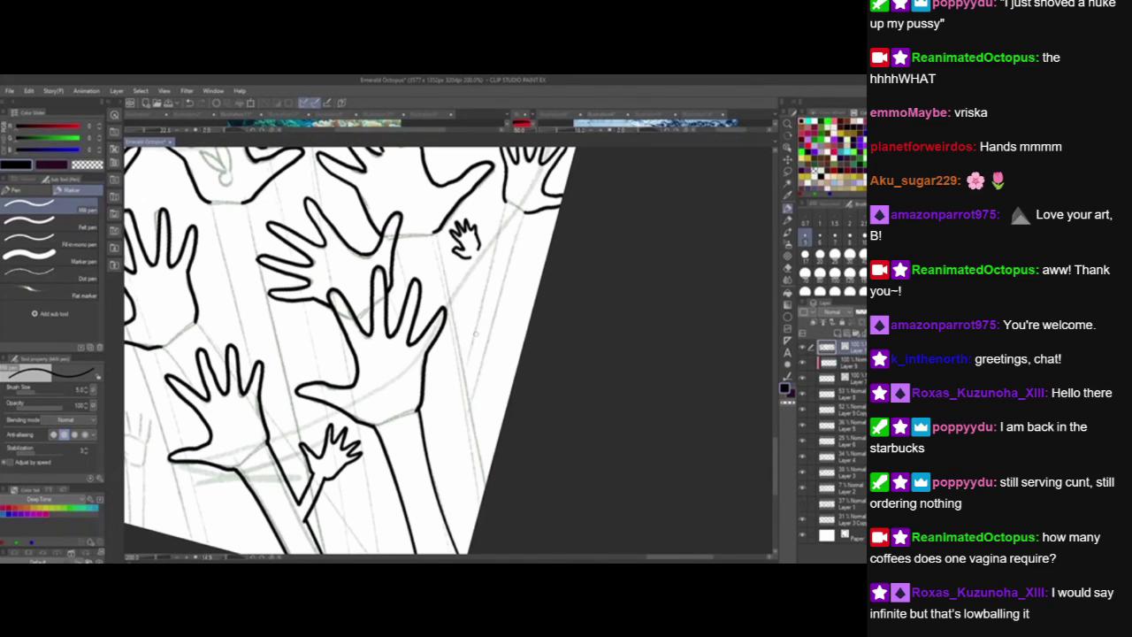
left_click_drag(523, 338, 521, 359)
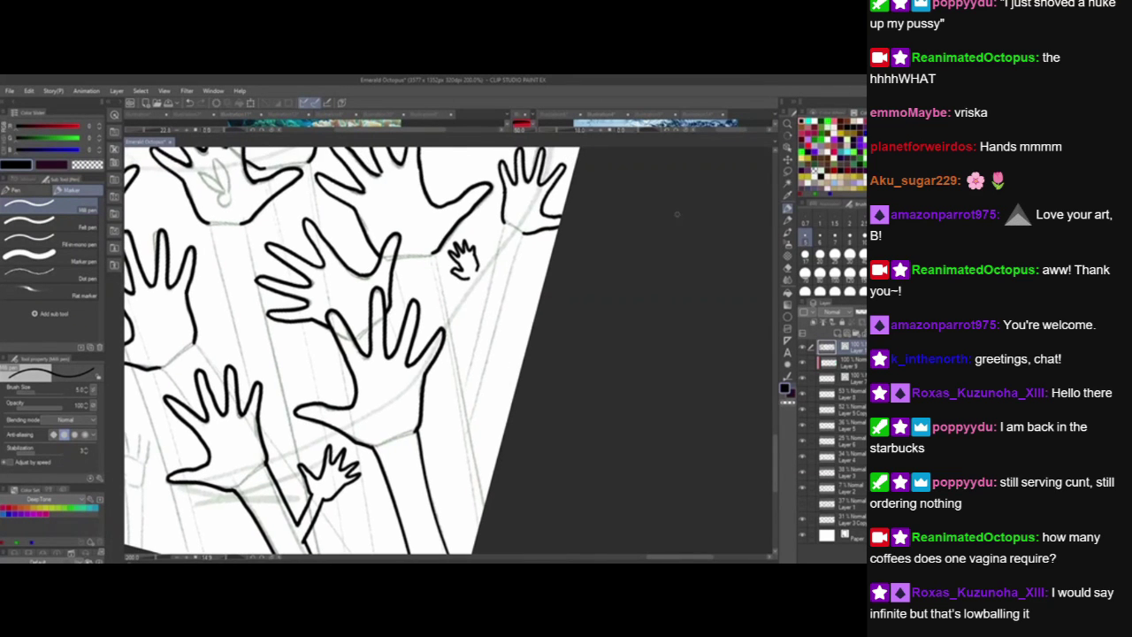
left_click(787, 136)
left_click_drag(528, 302, 493, 253)
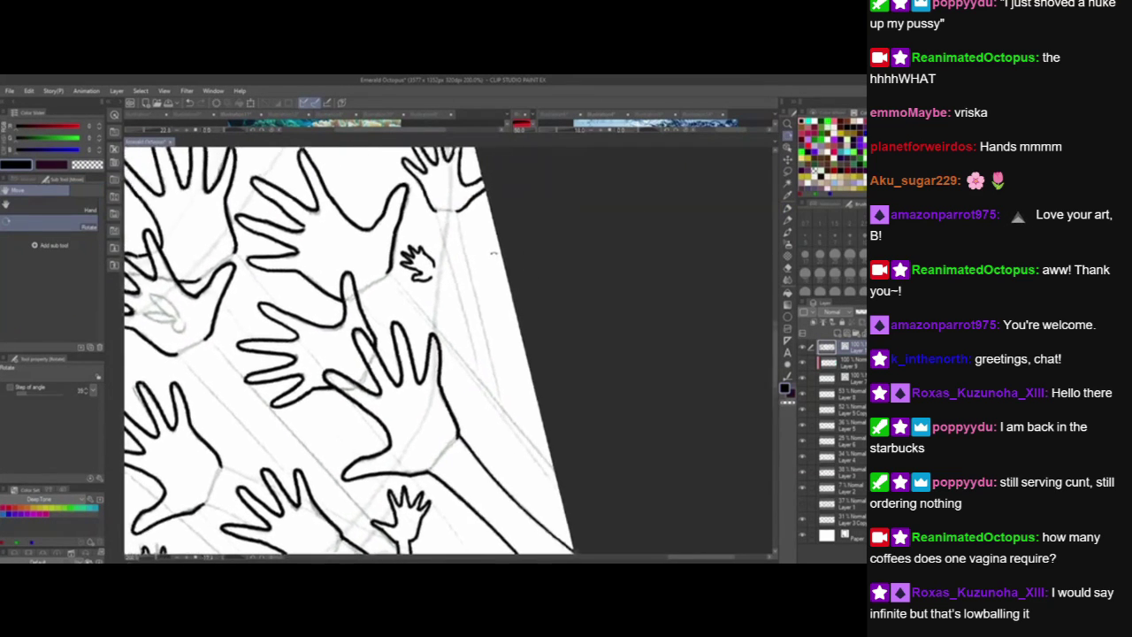
left_click_drag(514, 403, 503, 404)
key("p")
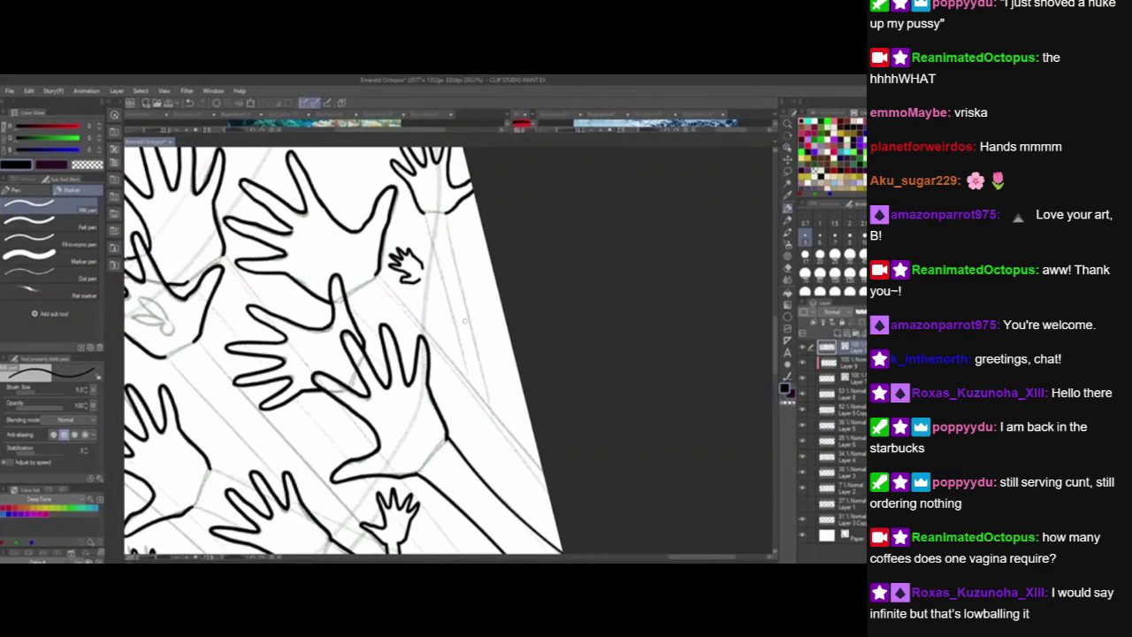
mouse_move(463, 326)
left_mouse_down()
mouse_move(463, 287)
mouse_move(471, 295)
mouse_move(476, 279)
mouse_move(478, 291)
mouse_move(479, 274)
mouse_move(482, 291)
mouse_move(486, 279)
mouse_move(500, 296)
mouse_move(477, 318)
mouse_move(495, 311)
mouse_move(480, 320)
mouse_move(496, 324)
mouse_move(453, 368)
left_mouse_up()
key("ctrl+z")
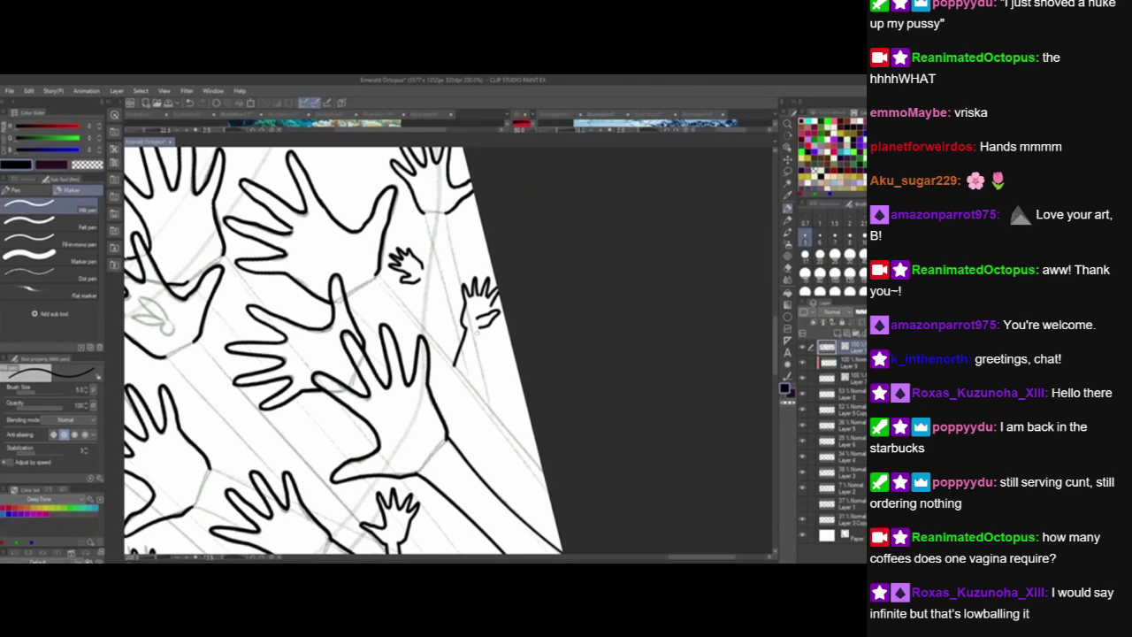
Ink the forearm lines of the two small hands near the page's outer edge.
left_click_drag(482, 327, 471, 401)
key("ctrl+z")
key("ctrl+z")
left_click_drag(467, 328, 449, 384)
left_click_drag(479, 328, 472, 395)
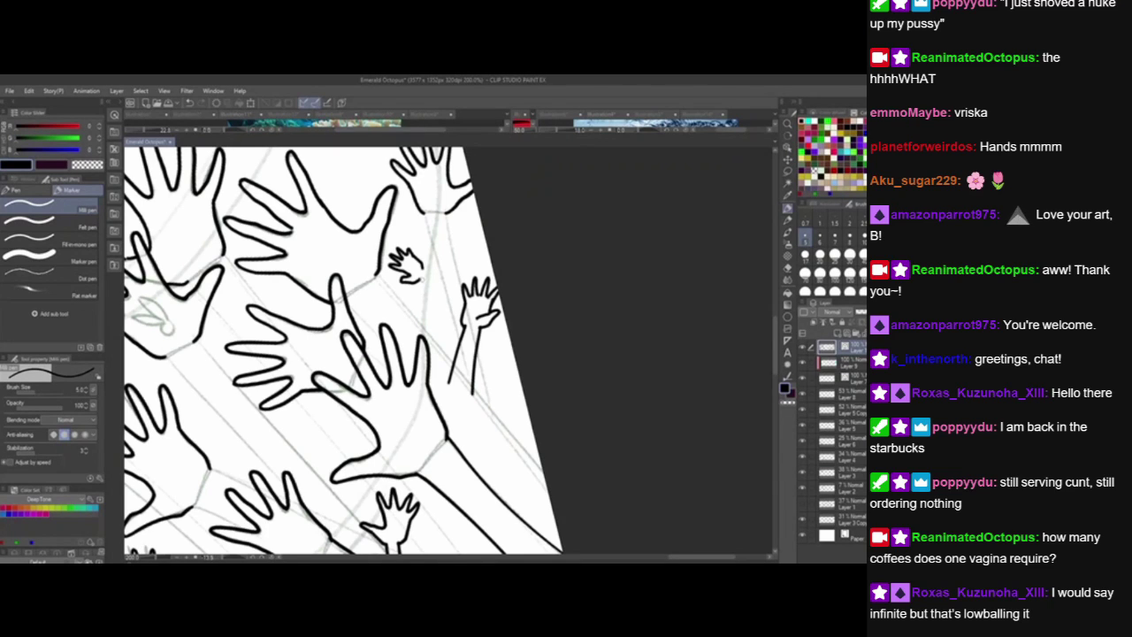
mouse_move(419, 278)
left_mouse_down()
mouse_move(453, 295)
mouse_move(451, 281)
mouse_move(429, 272)
left_mouse_up()
Ink the faintly sketched small hand between the square-palmed hand and the large open hand.
key("r")
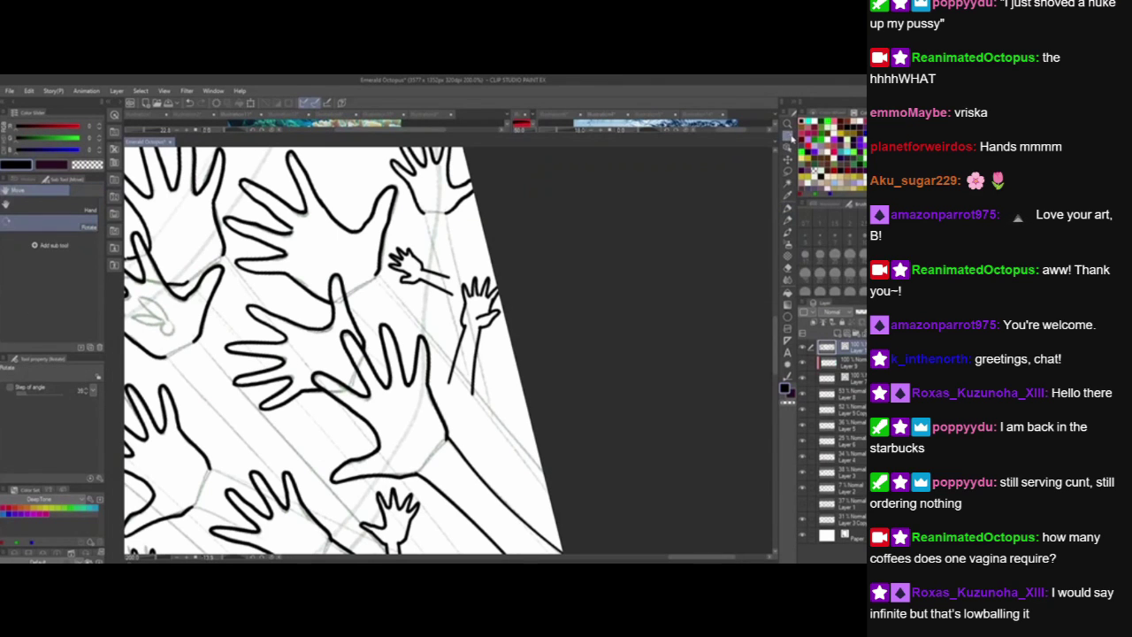
double_click(792, 136)
left_click_drag(470, 440, 646, 344)
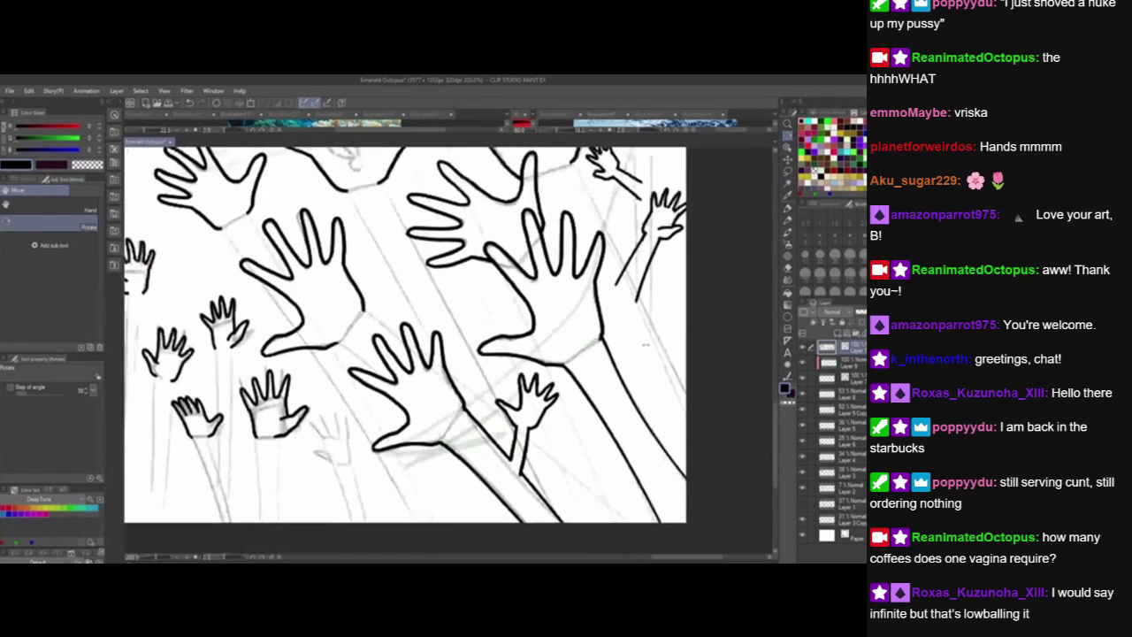
key("p")
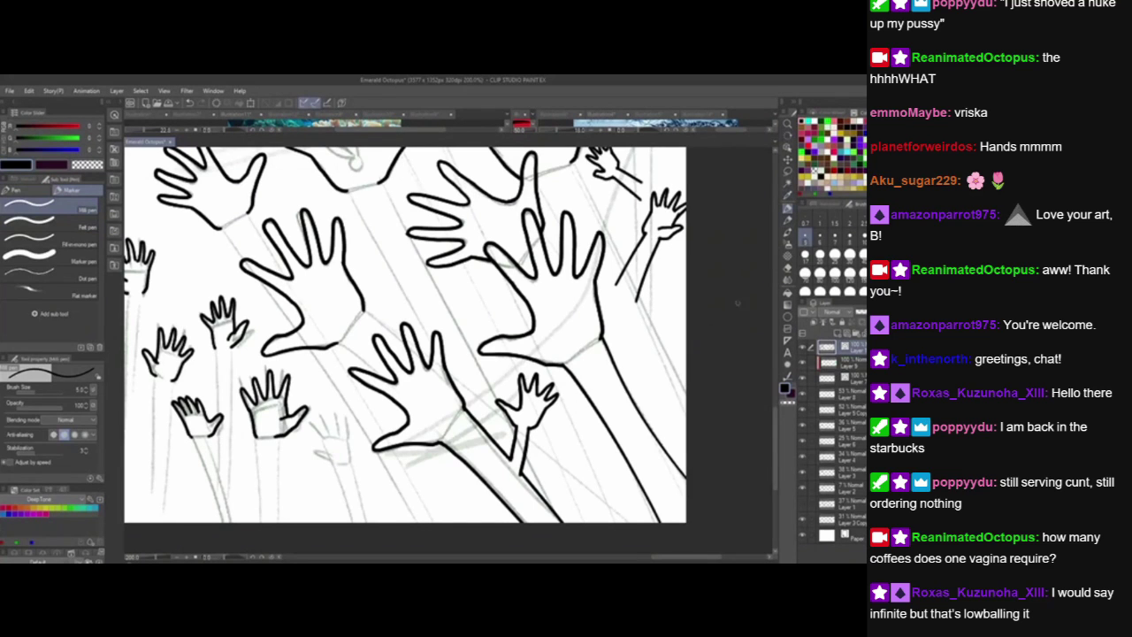
left_click_drag(502, 449, 440, 436)
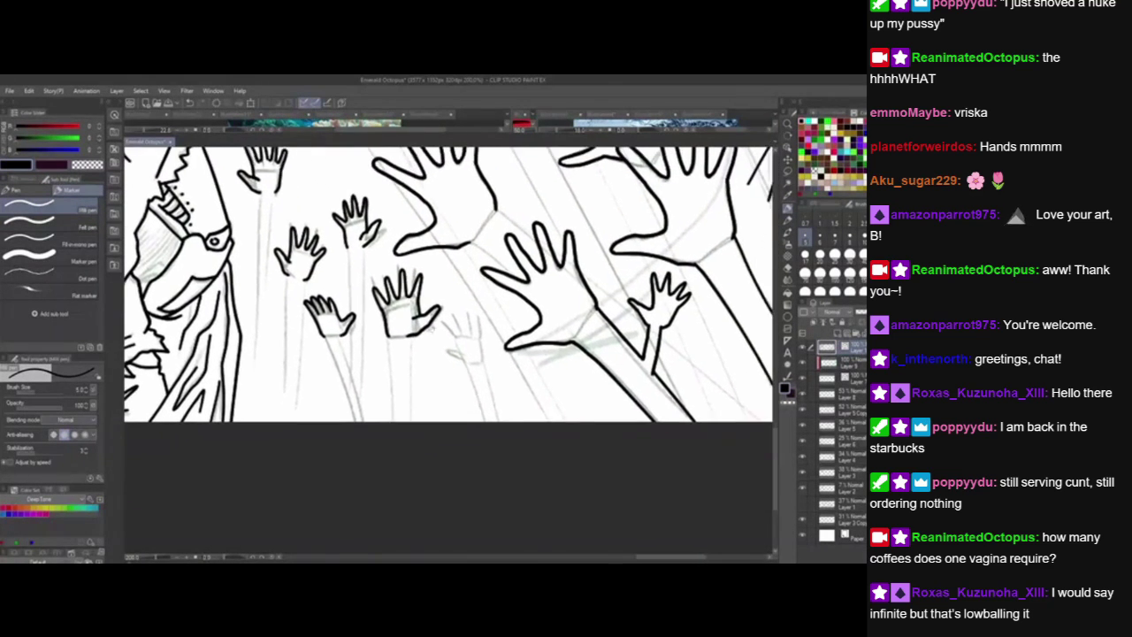
mouse_move(467, 362)
left_mouse_down()
mouse_move(440, 348)
mouse_move(468, 351)
mouse_move(440, 320)
mouse_move(460, 336)
left_mouse_up()
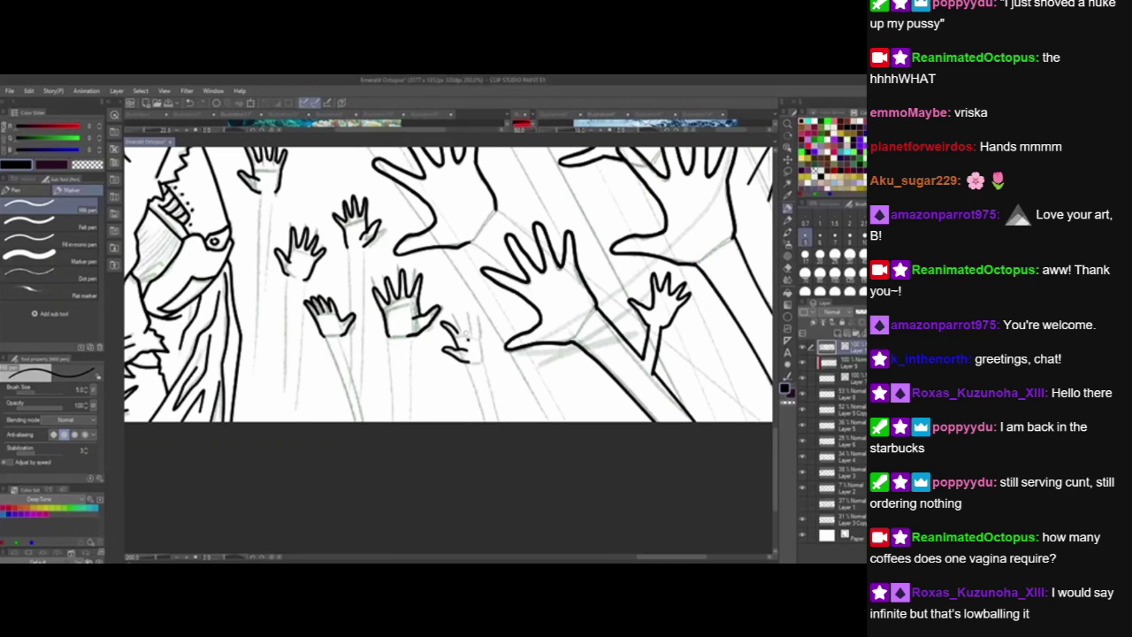
key("ctrl+z")
mouse_move(456, 332)
left_mouse_down()
mouse_move(452, 311)
mouse_move(468, 334)
mouse_move(466, 311)
mouse_move(472, 335)
mouse_move(481, 318)
mouse_move(472, 380)
mouse_move(487, 427)
left_mouse_up()
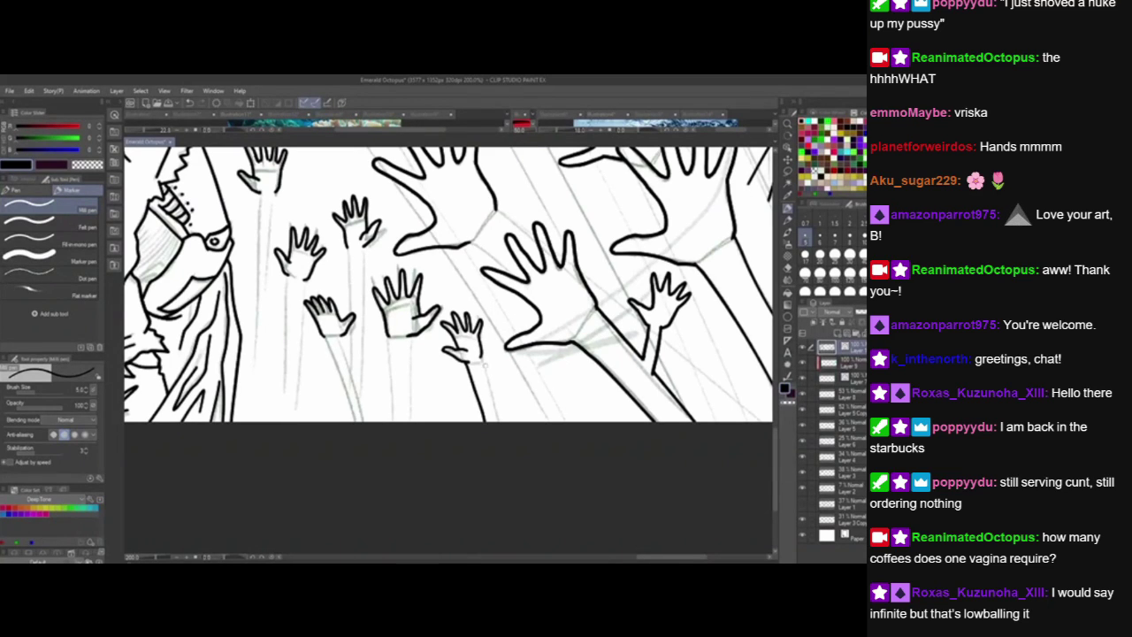
Ink both forearm lines of the small hand beside the square-palmed hand down to the page's bottom edge.
key("ctrl+z")
left_click_drag(466, 359, 484, 422)
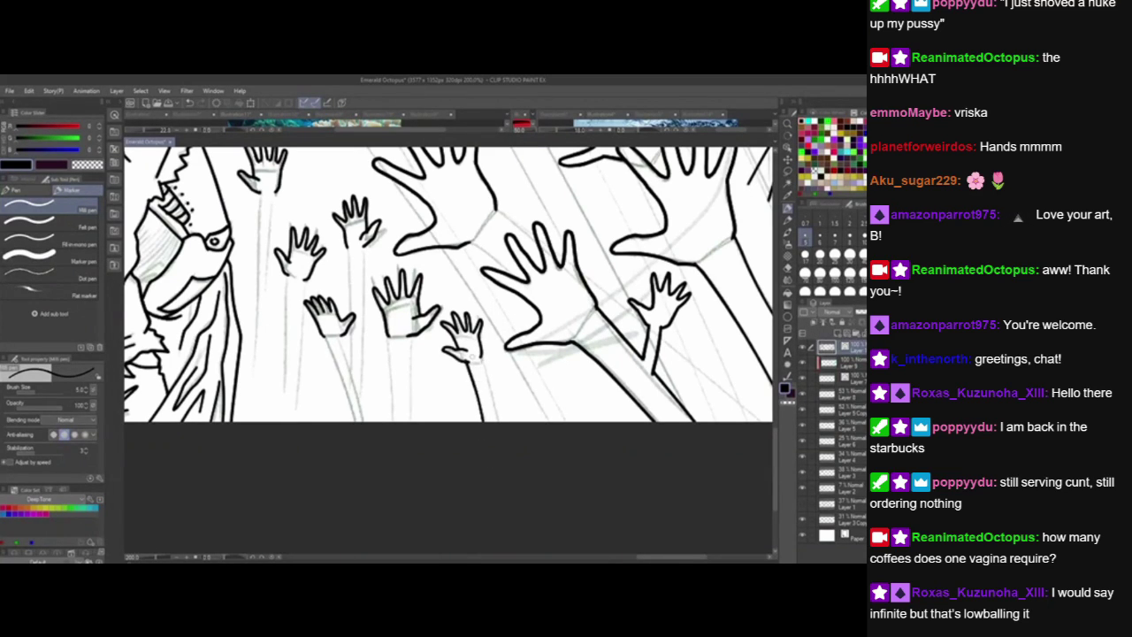
left_click_drag(481, 356, 499, 423)
key("ctrl+z")
left_click_drag(482, 356, 498, 423)
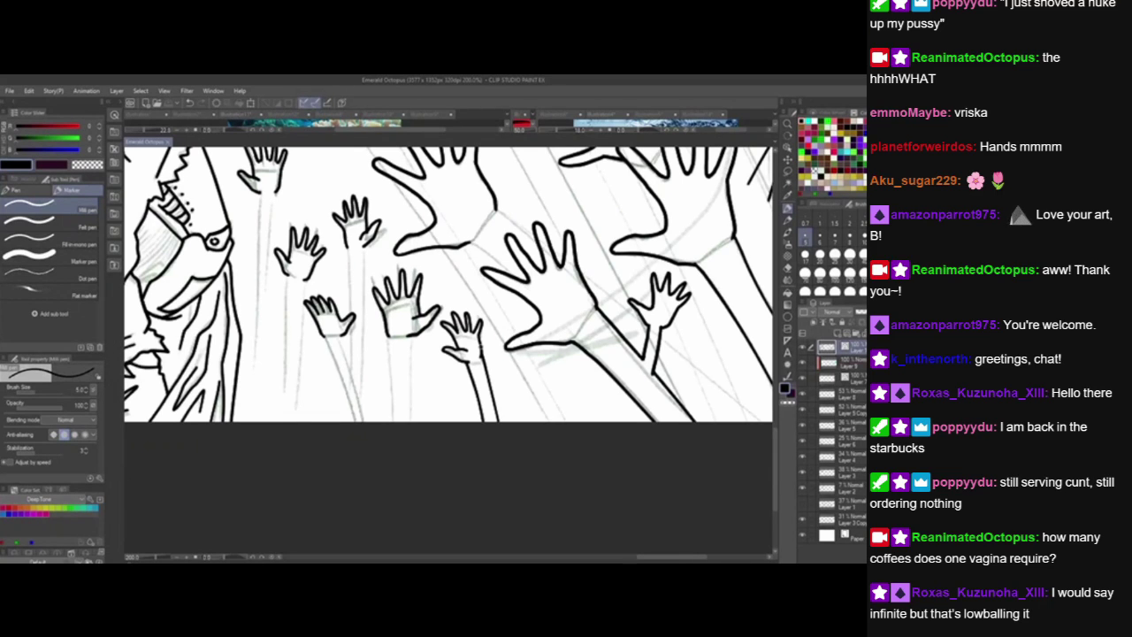
Ink the forearms of the half-closed hand and the square-palmed hand down to the page's bottom edge.
left_click_drag(395, 354, 453, 325)
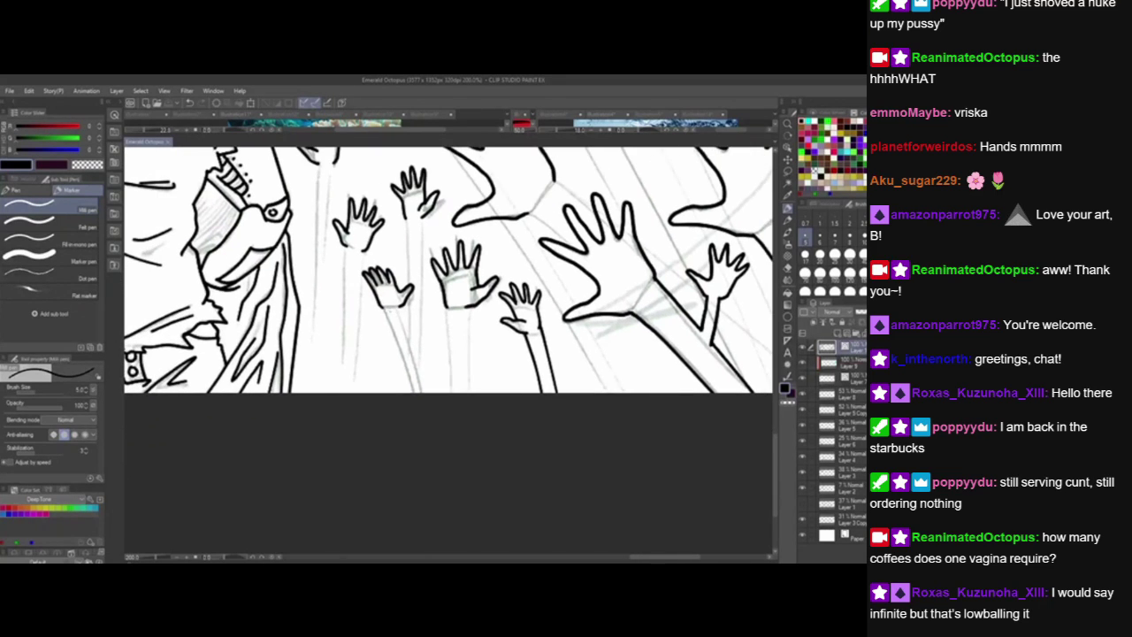
left_click_drag(382, 306, 414, 393)
left_click_drag(400, 308, 423, 394)
left_click_drag(483, 446, 395, 474)
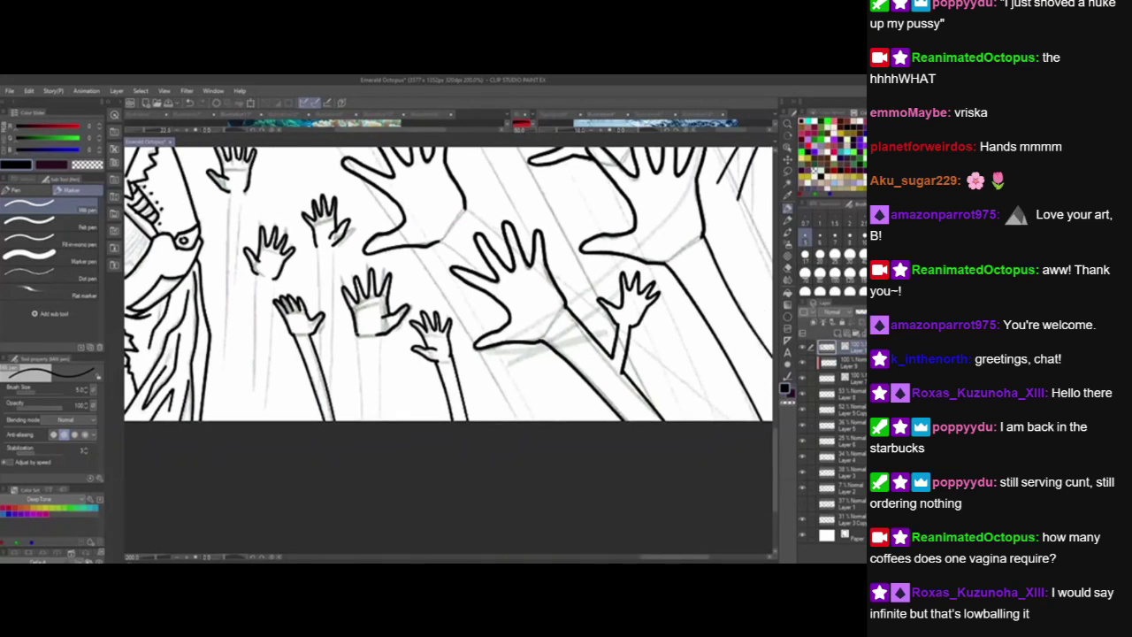
left_click_drag(359, 336, 369, 467)
left_click_drag(383, 336, 381, 454)
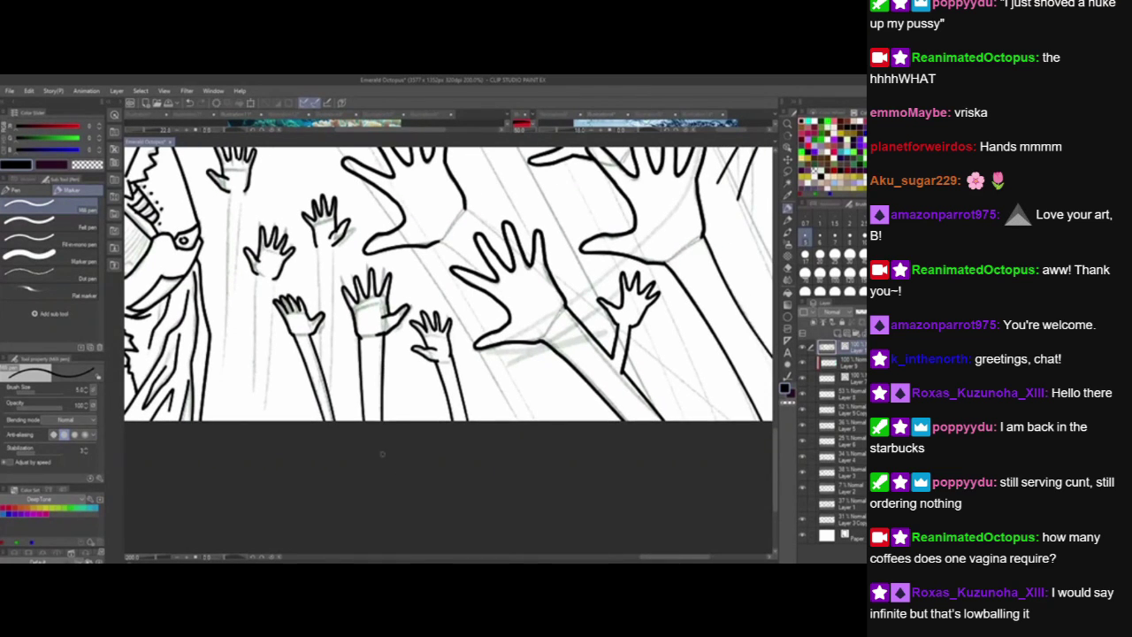
Ink the slanting forearm of the small open hand above the half-closed hand, down to the page's bottom edge.
mouse_move(337, 334)
left_mouse_down()
mouse_move(380, 357)
mouse_move(425, 328)
left_mouse_up()
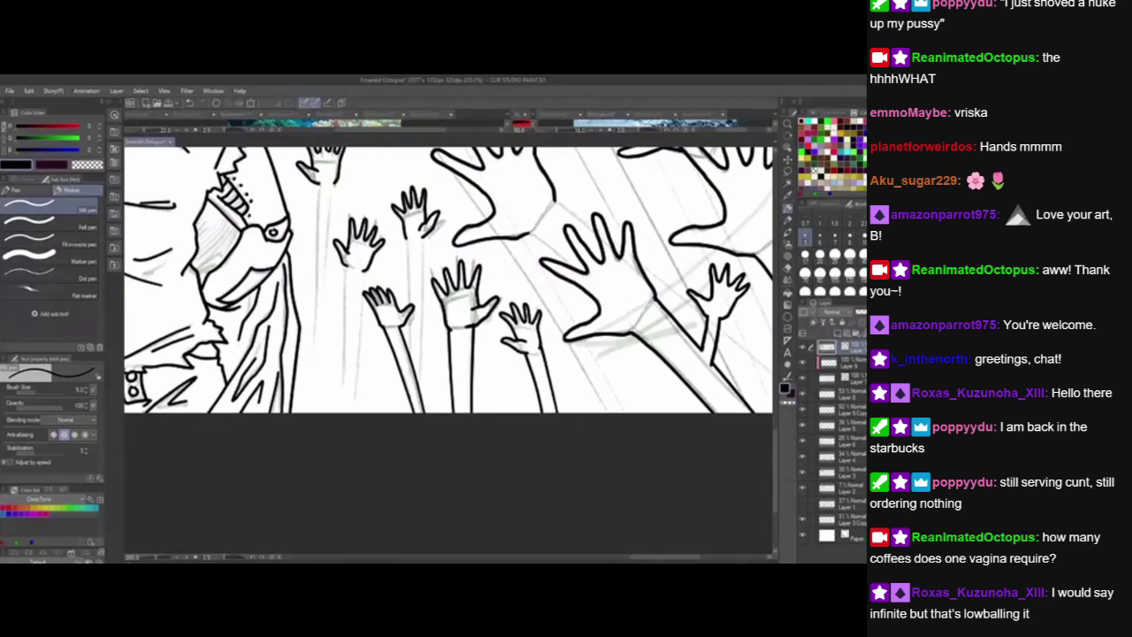
mouse_move(349, 264)
left_mouse_down()
mouse_move(333, 413)
mouse_move(360, 294)
mouse_move(342, 413)
left_mouse_up()
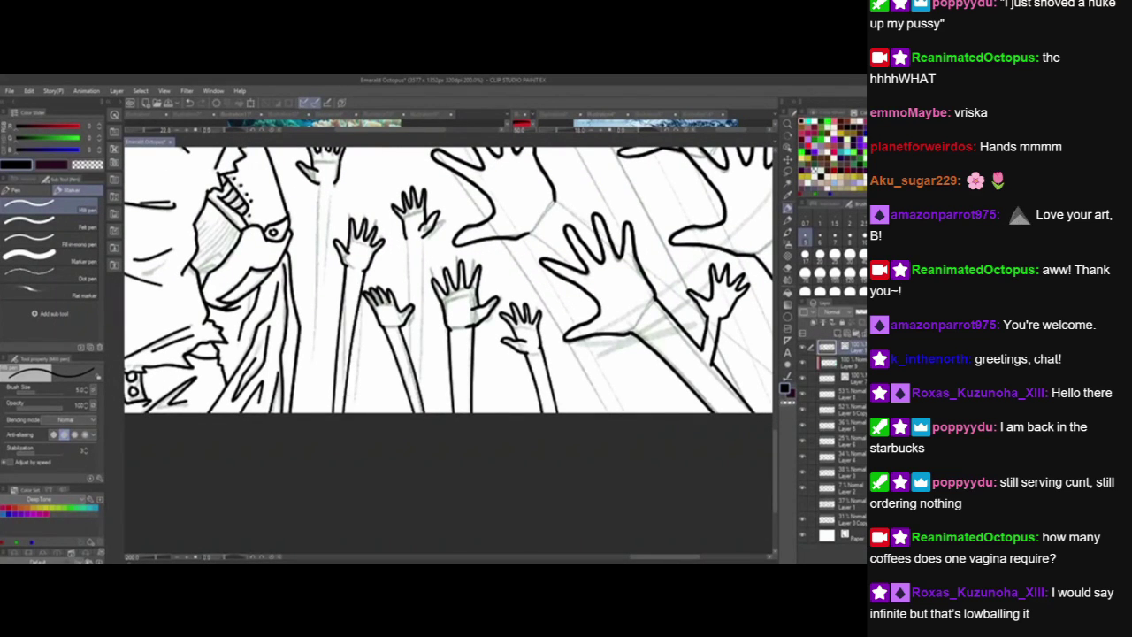
key("ctrl+z")
key("ctrl+z")
left_click_drag(365, 269, 337, 412)
key("ctrl+z")
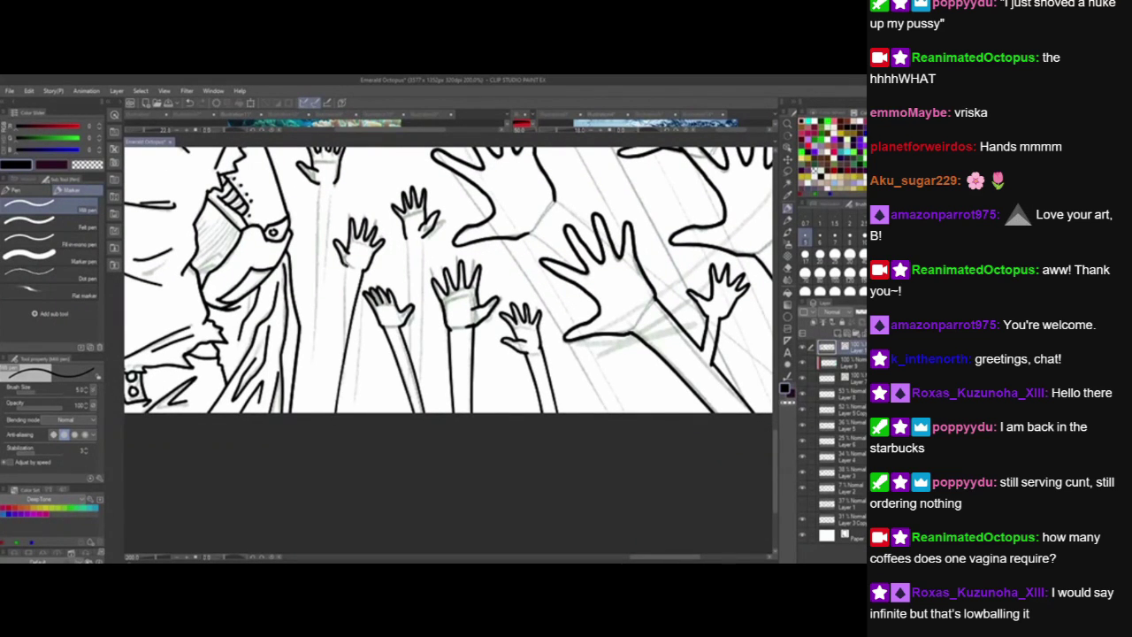
left_click_drag(349, 262, 320, 412)
Try to ink the forearm lines of the large open hand behind the two small hands at the page's outer edge.
left_click_drag(549, 369, 541, 405)
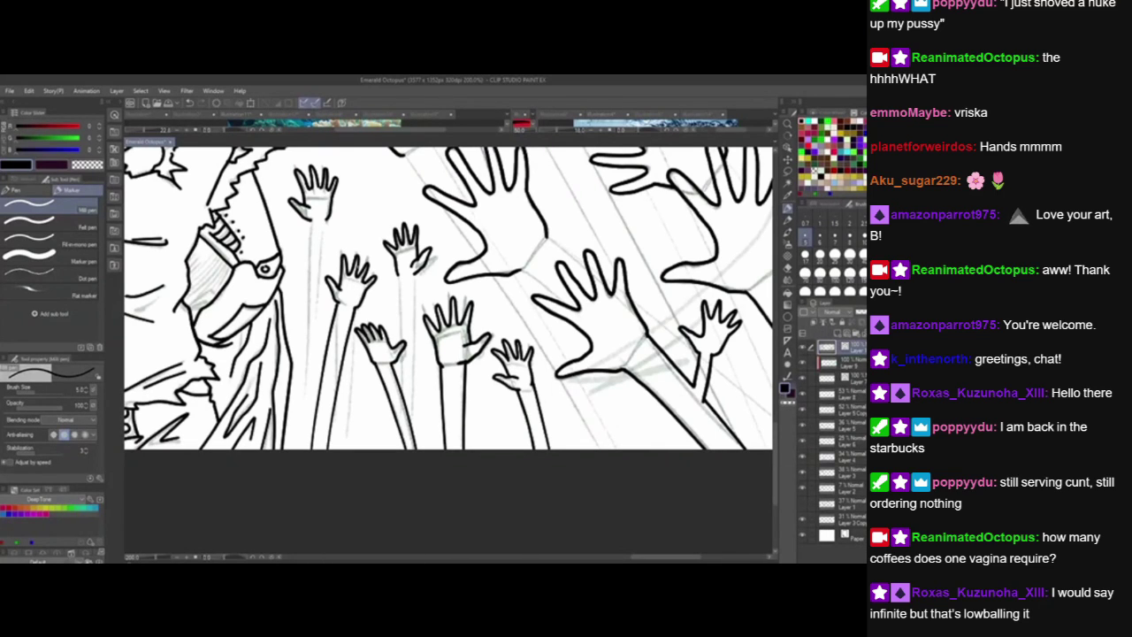
left_click_drag(478, 301, 421, 302)
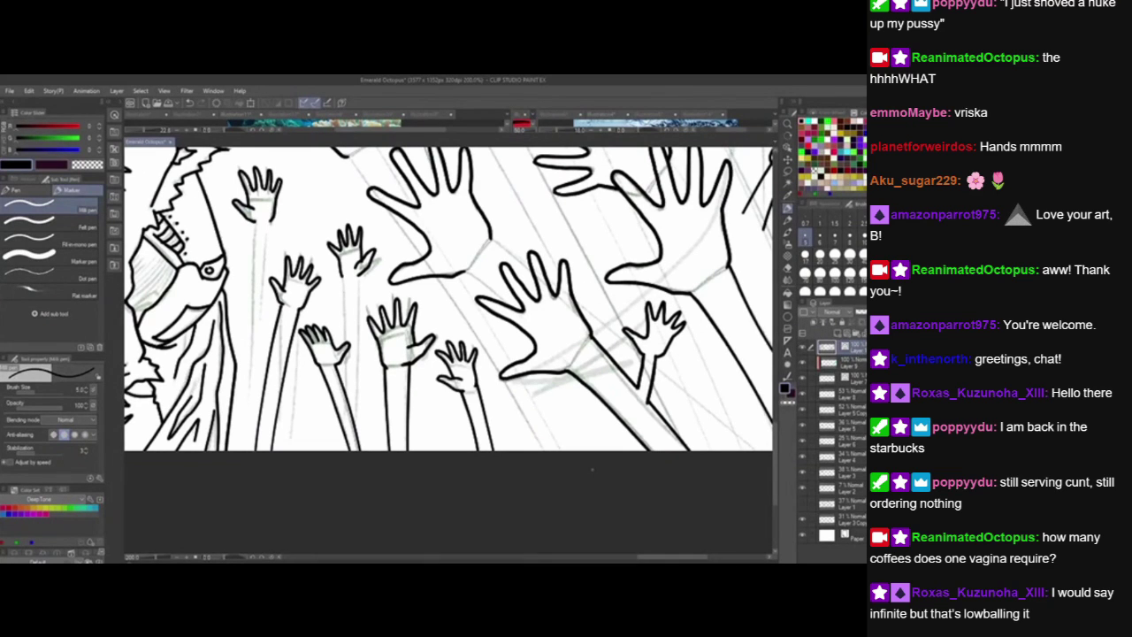
scroll(592, 470, "up", 5)
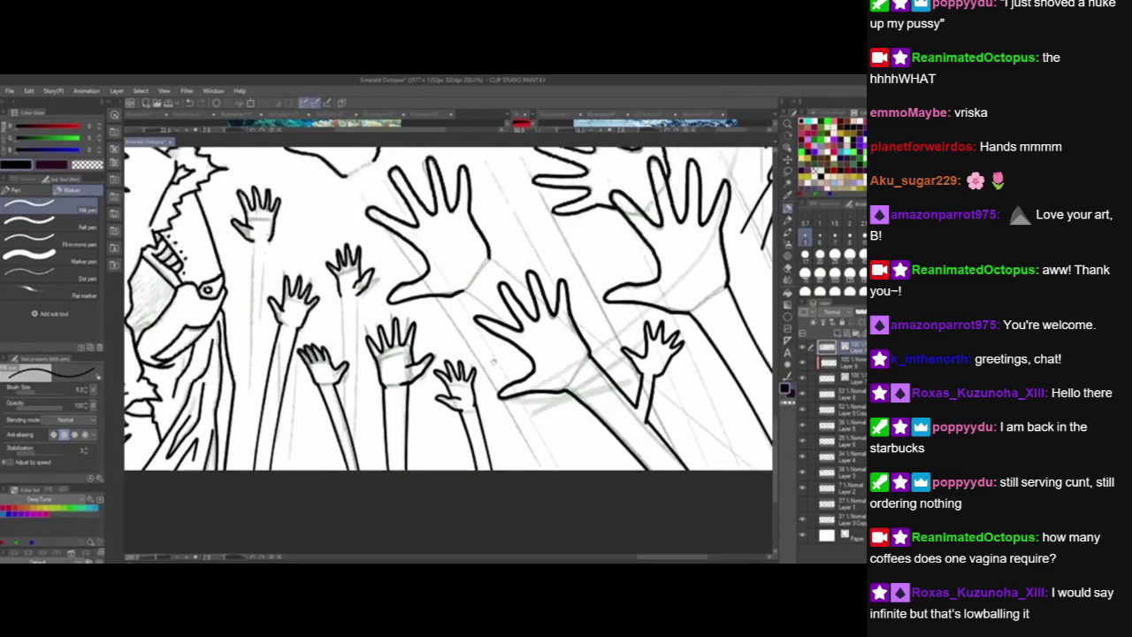
mouse_move(567, 372)
left_mouse_down()
mouse_move(342, 294)
mouse_move(300, 301)
left_mouse_up()
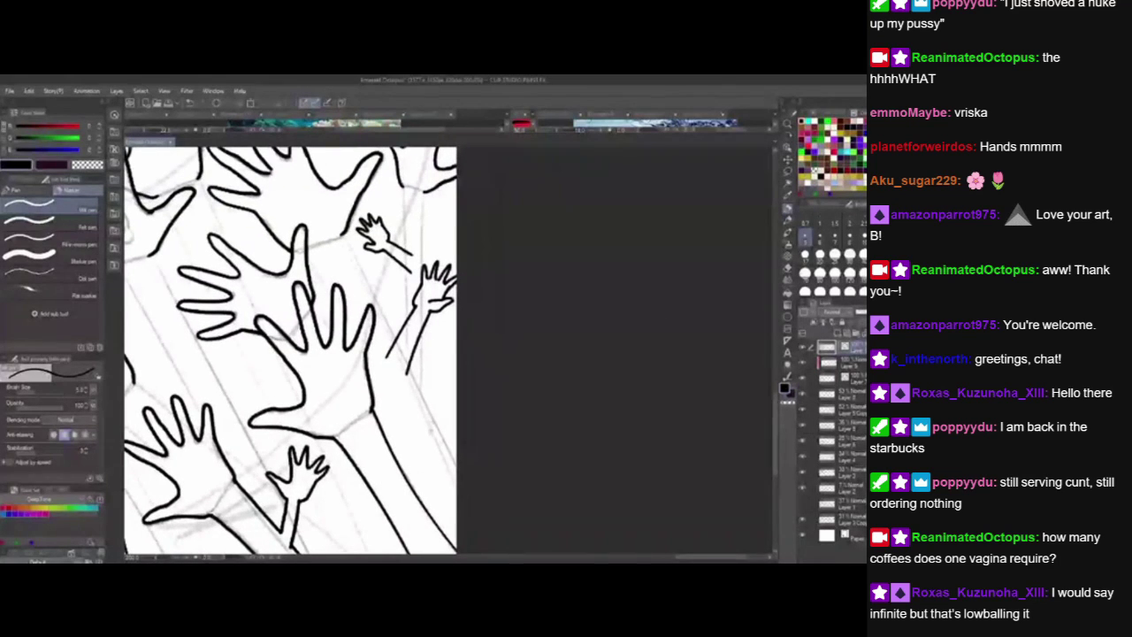
left_click_drag(344, 233, 458, 444)
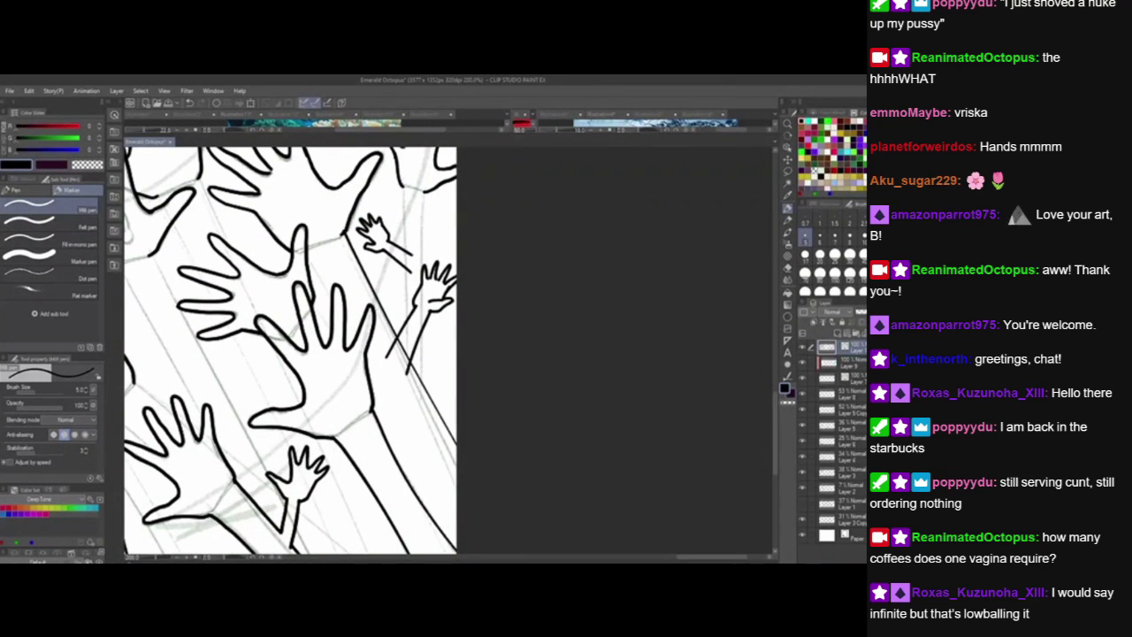
key("ctrl+z")
left_click_drag(343, 235, 458, 455)
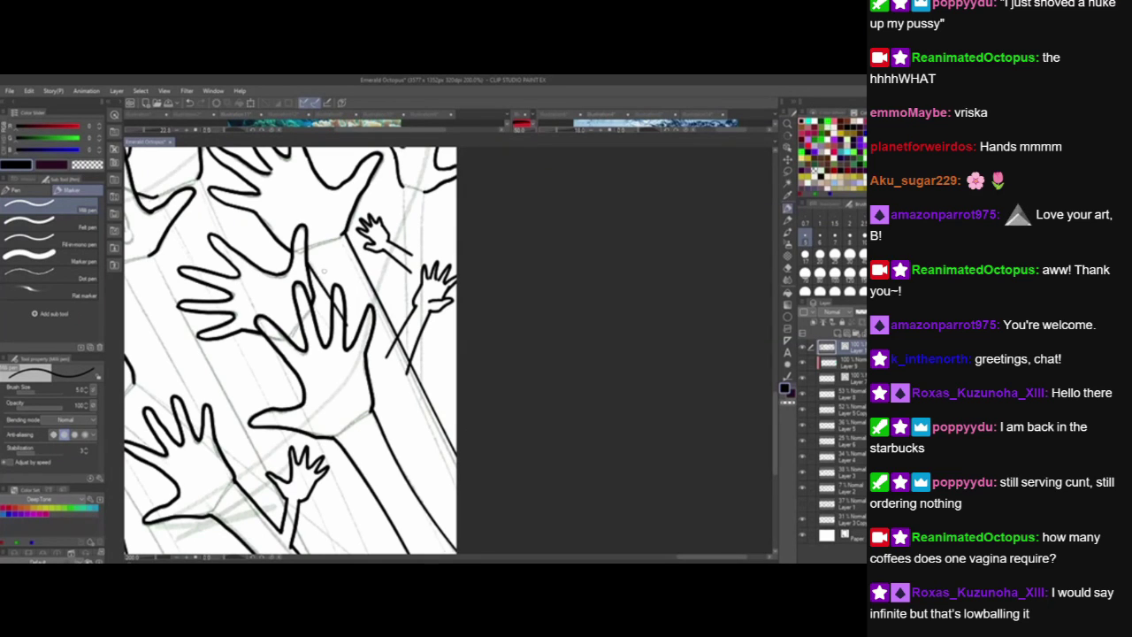
left_click_drag(302, 250, 458, 527)
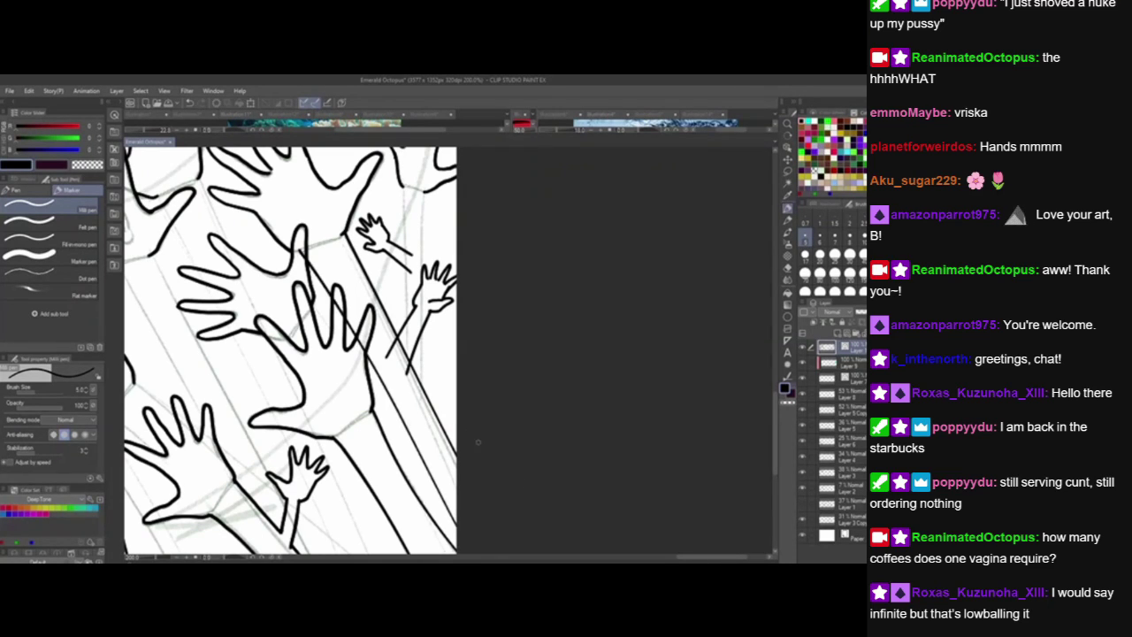
key("ctrl+z")
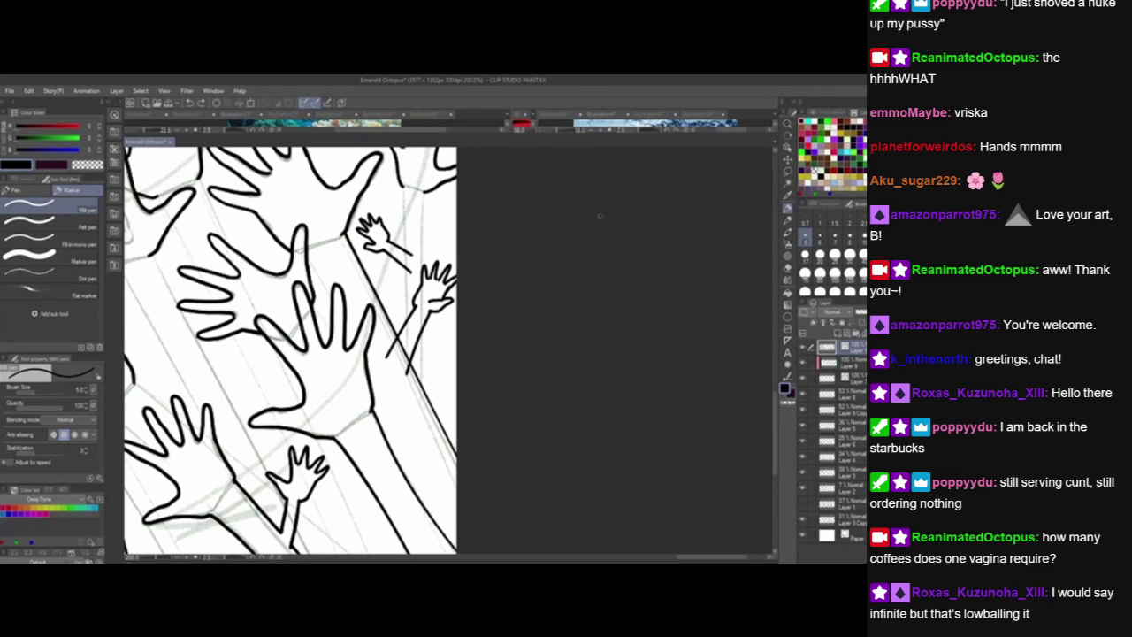
Set the brush size to 7 and ink the outer forearm line of the large open hand from its wrist to the page edge.
scroll(415, 290, "down", 3)
left_click(787, 135)
mouse_move(408, 231)
left_mouse_down()
mouse_move(507, 237)
mouse_move(511, 278)
left_mouse_up()
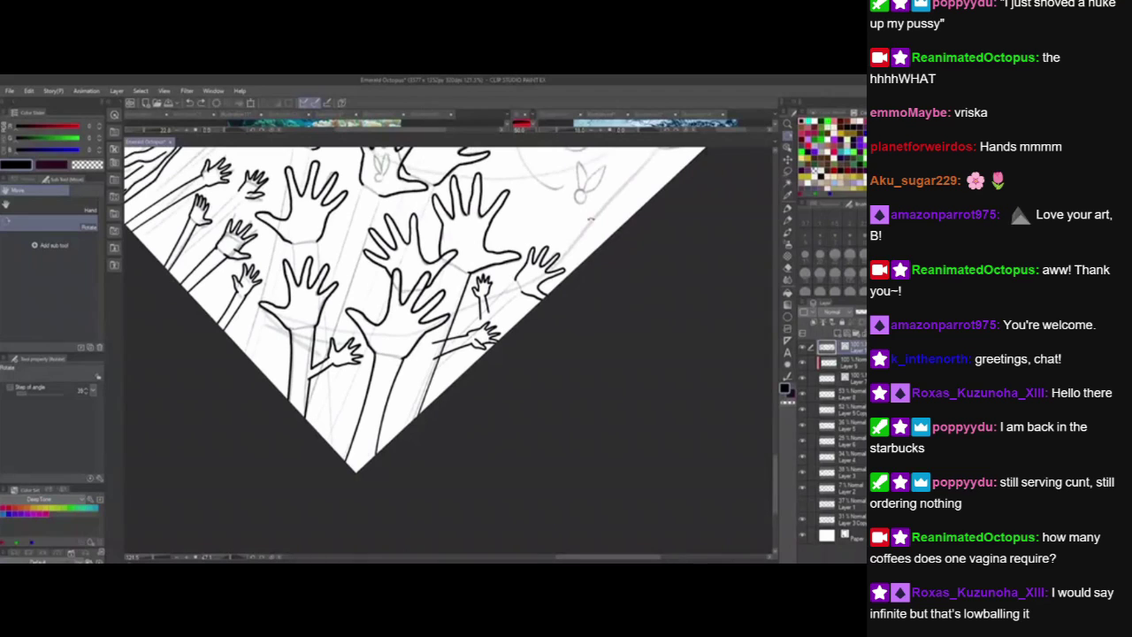
left_click(788, 209)
left_click(835, 235)
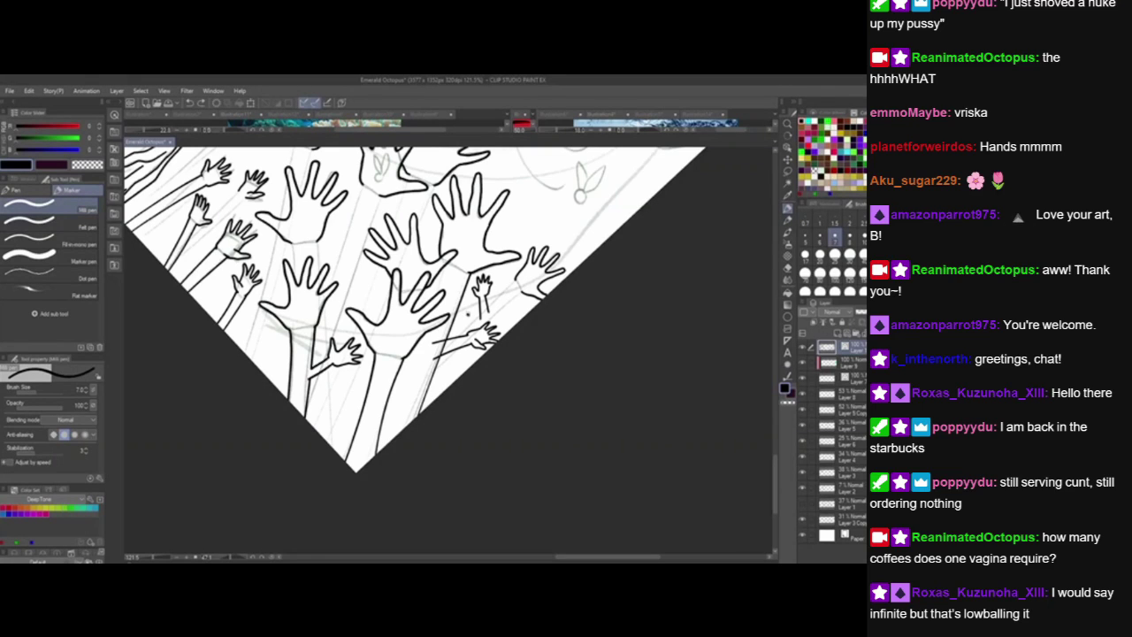
key("ctrl+z")
left_click_drag(480, 256, 416, 416)
key("ctrl+z")
left_click_drag(480, 256, 389, 492)
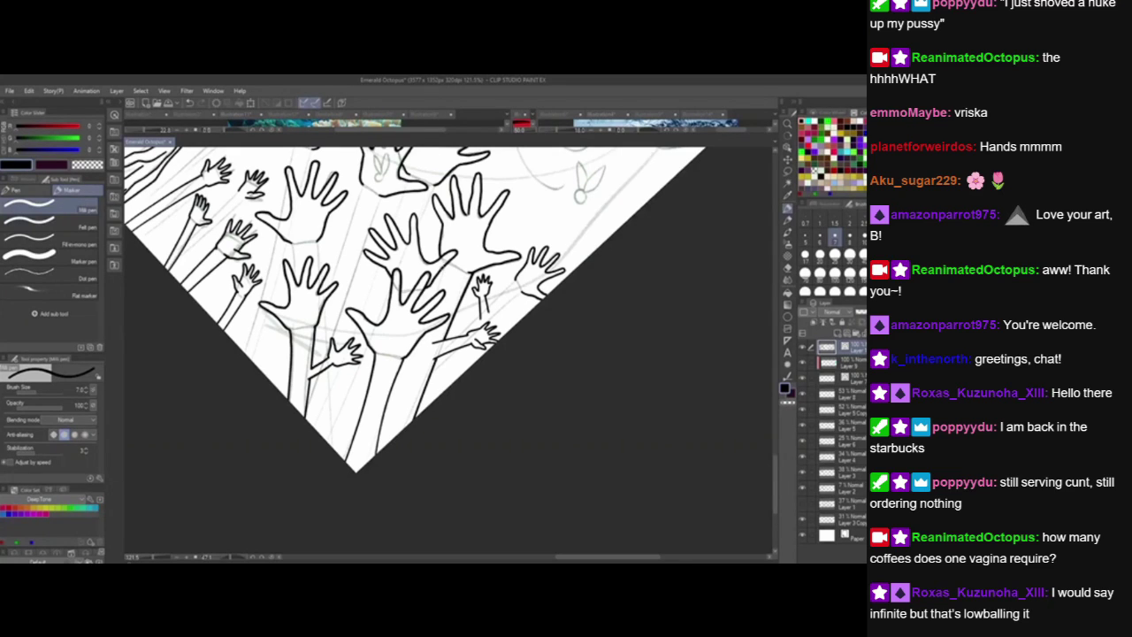
Ink the short inner forearm line of the large rear hand where it shows between the overlapping hand's fingers.
left_click_drag(446, 264, 425, 315)
key("ctrl+z")
left_click_drag(447, 263, 407, 348)
key("ctrl+z")
left_click_drag(442, 267, 423, 311)
key("ctrl+z")
left_click_drag(445, 265, 424, 316)
key("ctrl+z")
left_click_drag(426, 289, 450, 260)
key("ctrl+z")
key("ctrl+z")
key("ctrl+z")
left_click_drag(443, 367, 444, 372)
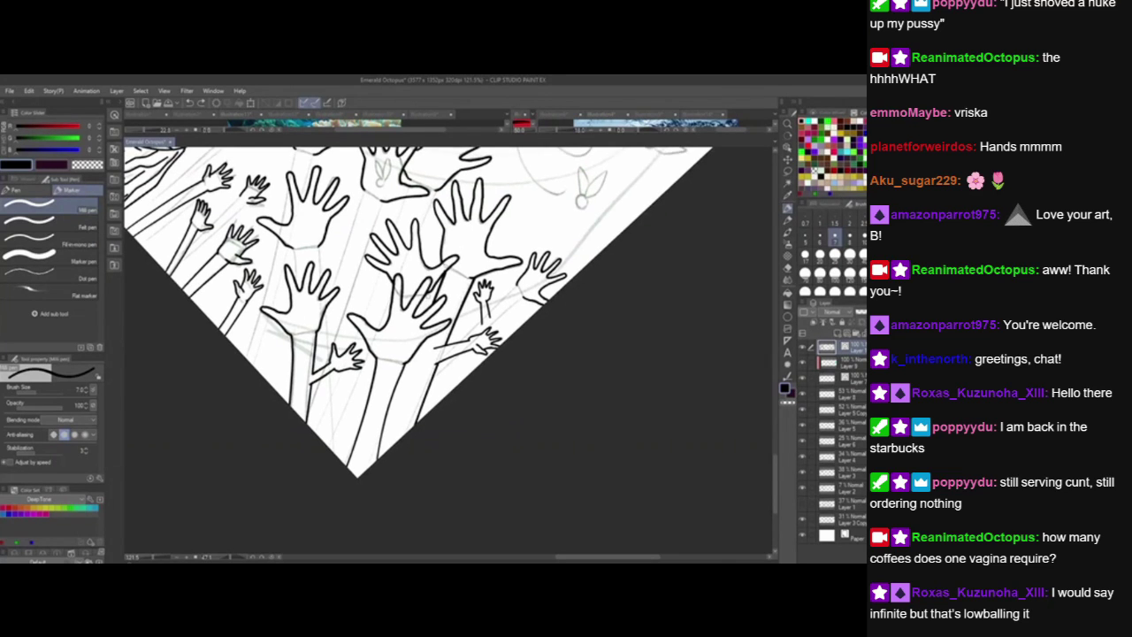
left_click_drag(431, 291, 429, 312)
key("ctrl+z")
key("ctrl+z")
left_click_drag(424, 295, 425, 322)
key("ctrl+z")
Set the brush size to 5 and ink both forearm lines of the slim raised hand beside the rider's elbow, down to the page edge.
key("r")
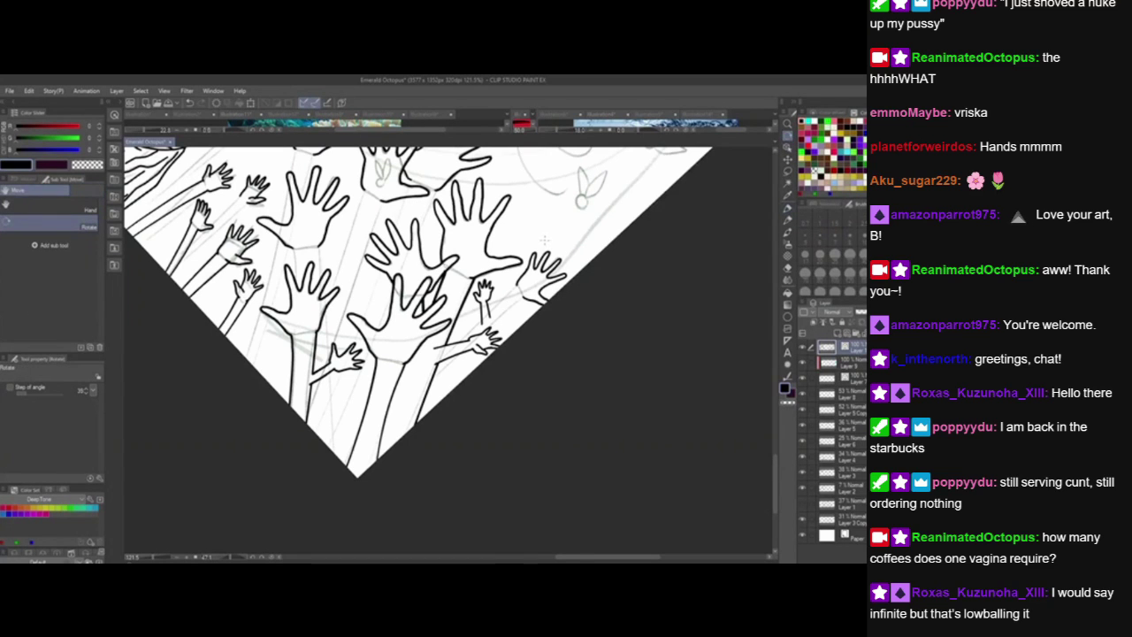
left_click_drag(549, 232, 402, 205)
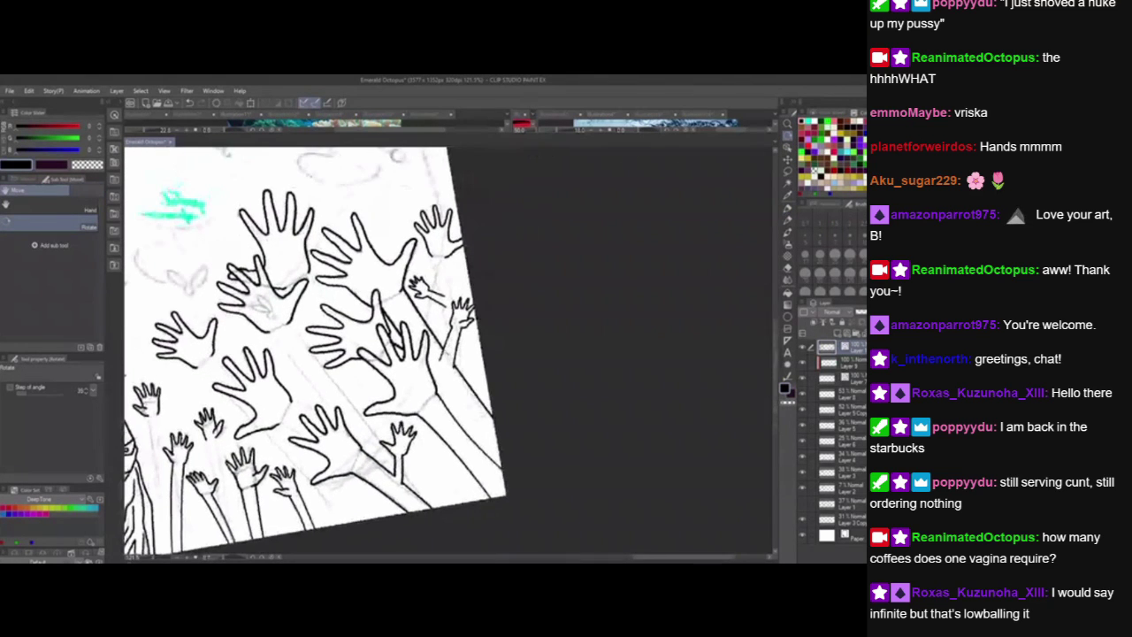
mouse_move(336, 504)
left_mouse_down()
mouse_move(447, 380)
mouse_move(478, 383)
left_mouse_up()
left_click(788, 210)
mouse_move(542, 359)
left_mouse_down()
mouse_move(548, 376)
mouse_move(562, 360)
left_mouse_up()
left_click_drag(500, 389, 529, 362)
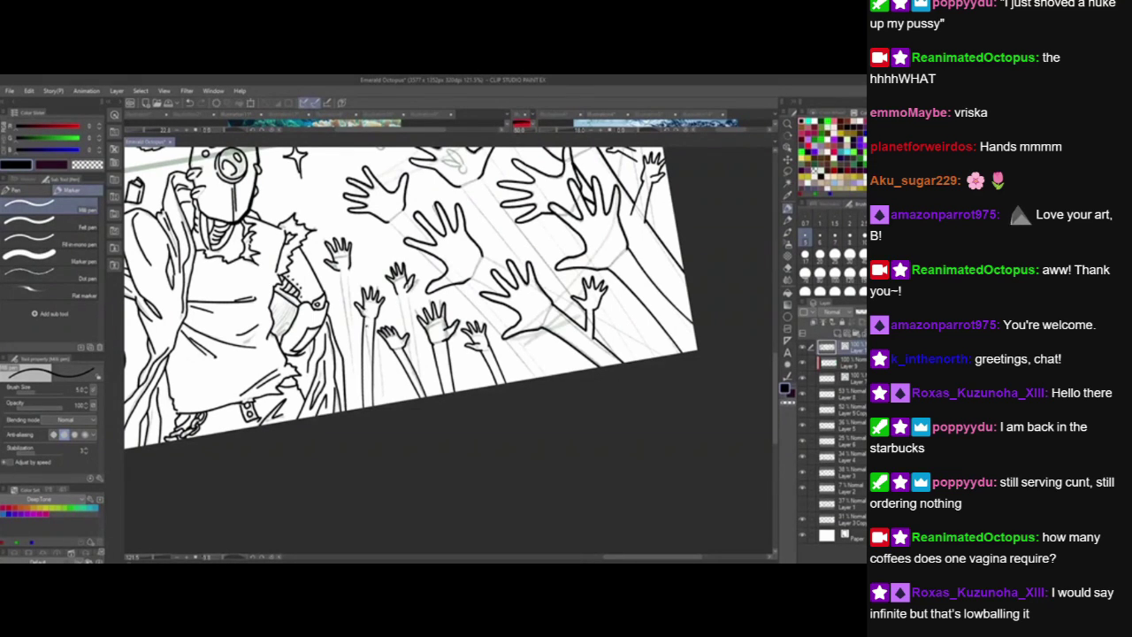
left_click_drag(335, 268, 350, 407)
left_click_drag(344, 265, 361, 405)
key("ctrl+z")
key("ctrl+z")
left_click_drag(348, 267, 359, 409)
left_click_drag(340, 269, 353, 409)
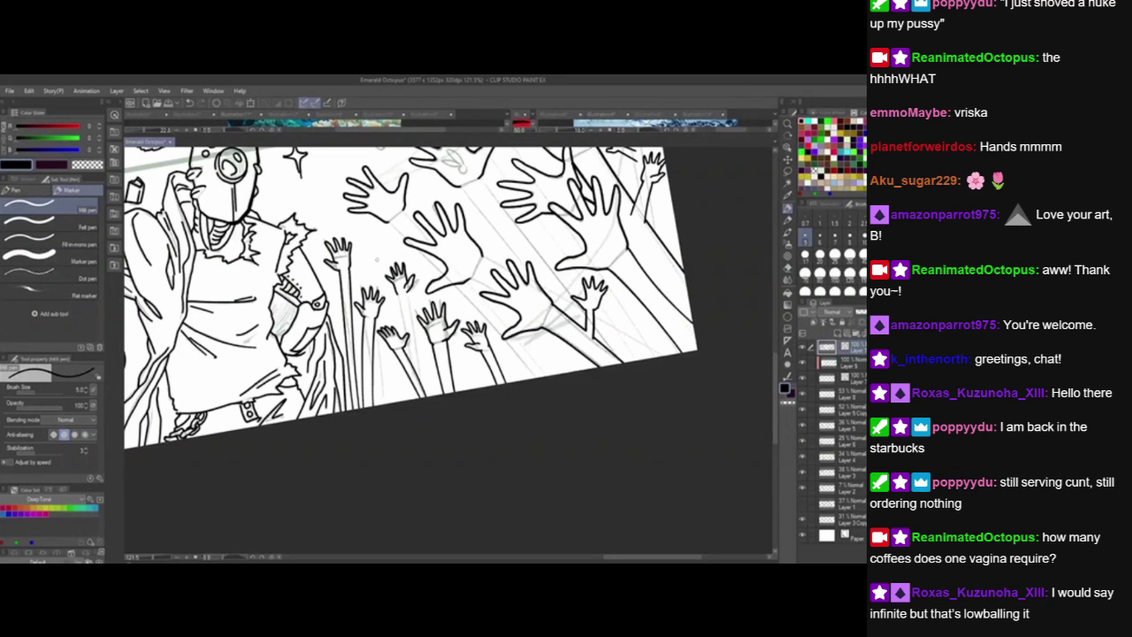
Ink both forearm lines of the small hand above the square-palmed hand, ending behind the half-closed hand's arm.
scroll(375, 260, "up", 3)
left_click_drag(378, 261, 342, 224)
left_click_drag(369, 268, 395, 398)
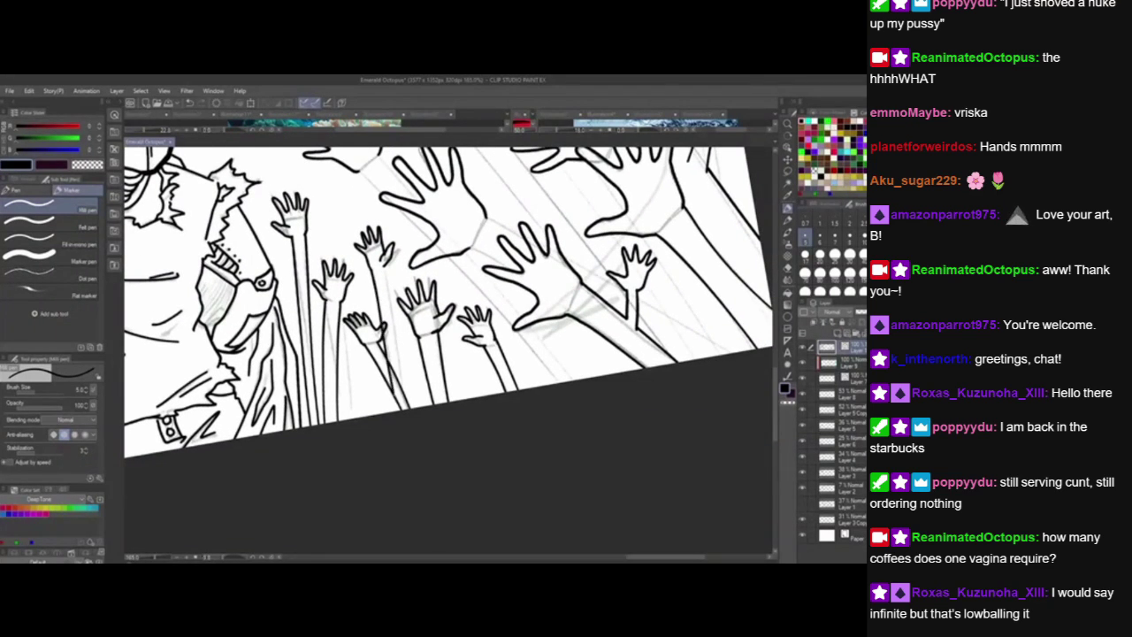
key("ctrl+z")
left_click_drag(369, 268, 397, 405)
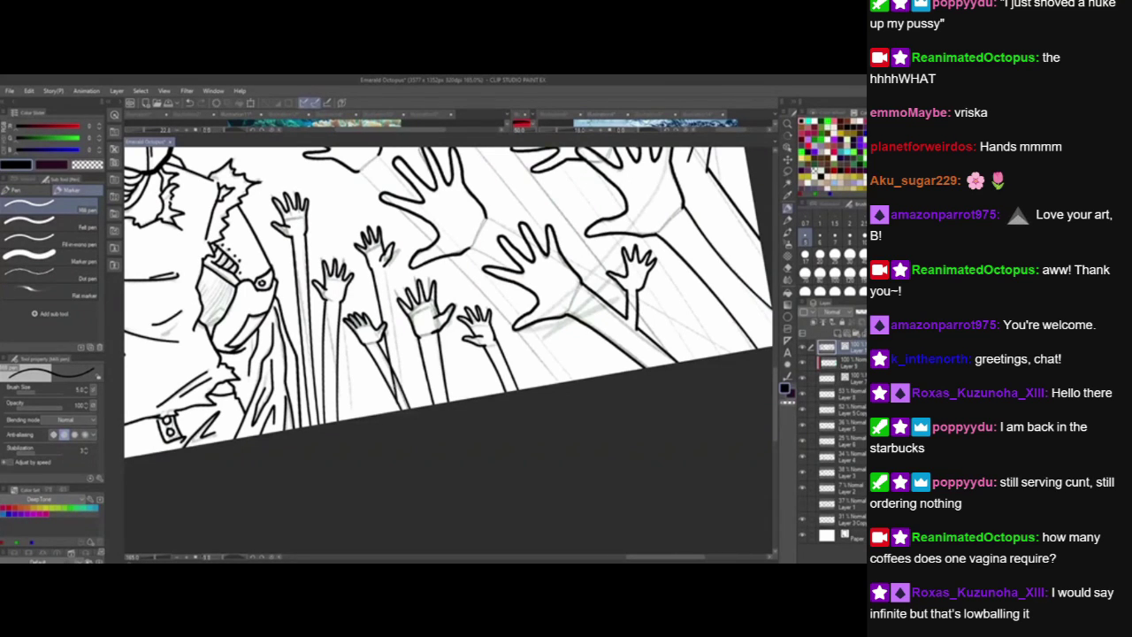
key("ctrl+z")
left_click_drag(391, 384, 400, 412)
key("ctrl+z")
left_click_drag(386, 265, 405, 411)
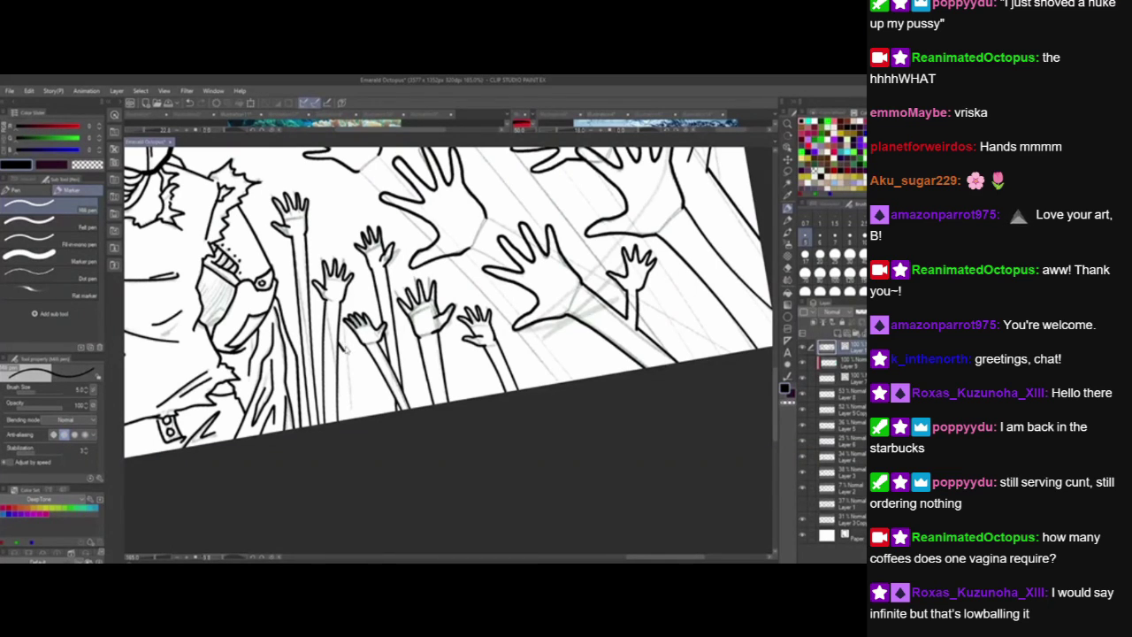
Ink the partly hidden hand and forearm behind the half-closed hand, and save the illustration.
mouse_move(345, 341)
left_mouse_down()
mouse_move(346, 330)
mouse_move(365, 417)
left_mouse_up()
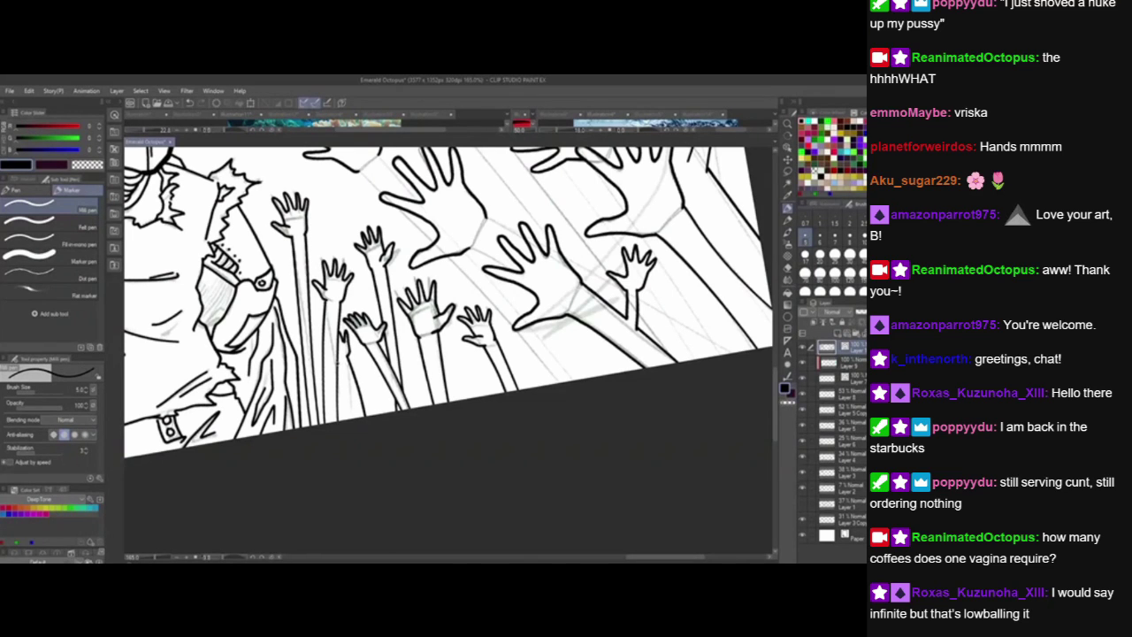
left_click_drag(340, 359, 350, 419)
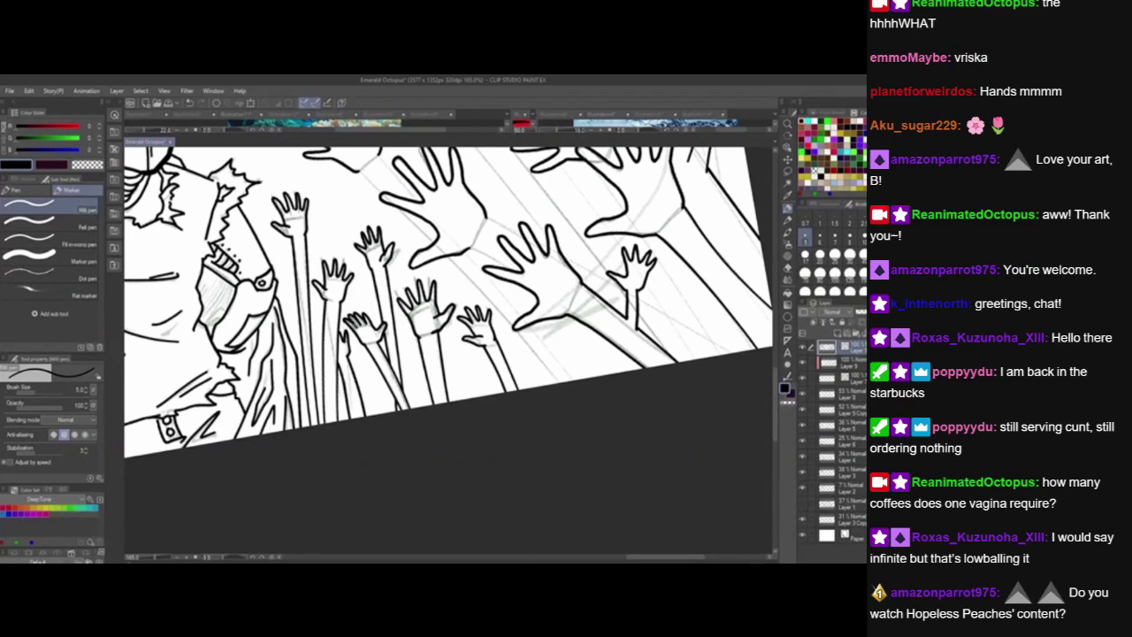
key("ctrl+s")
Ink the inner forearm line of the open hand at the page's outer edge, from its wrist to the small hand below.
left_click_drag(472, 426, 467, 454)
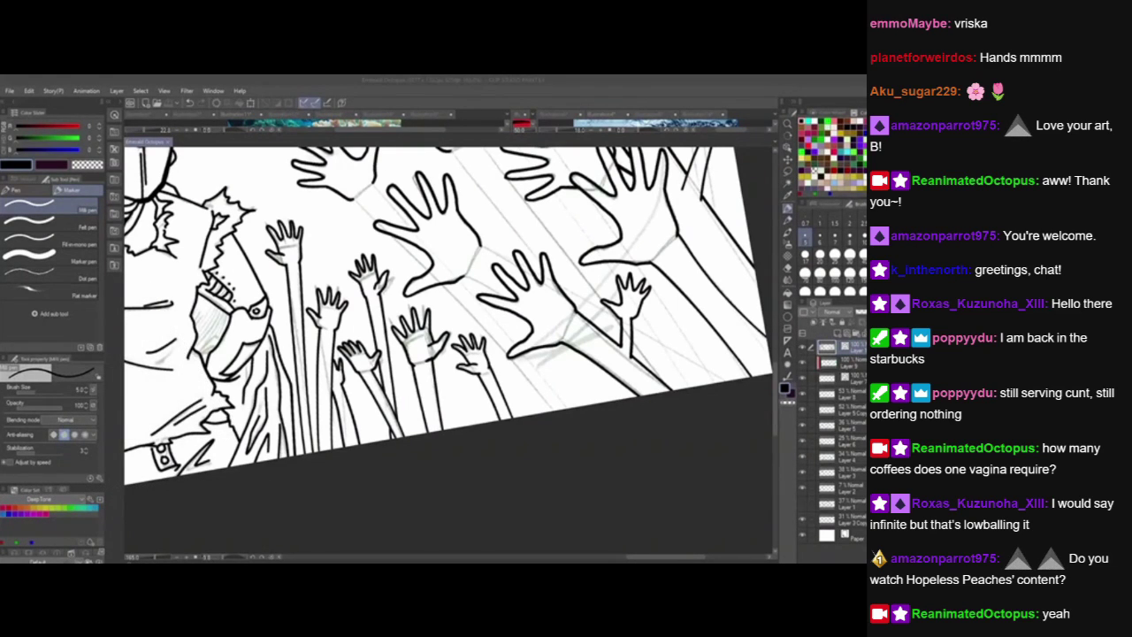
left_click_drag(540, 390, 557, 422)
left_click_drag(598, 268, 502, 343)
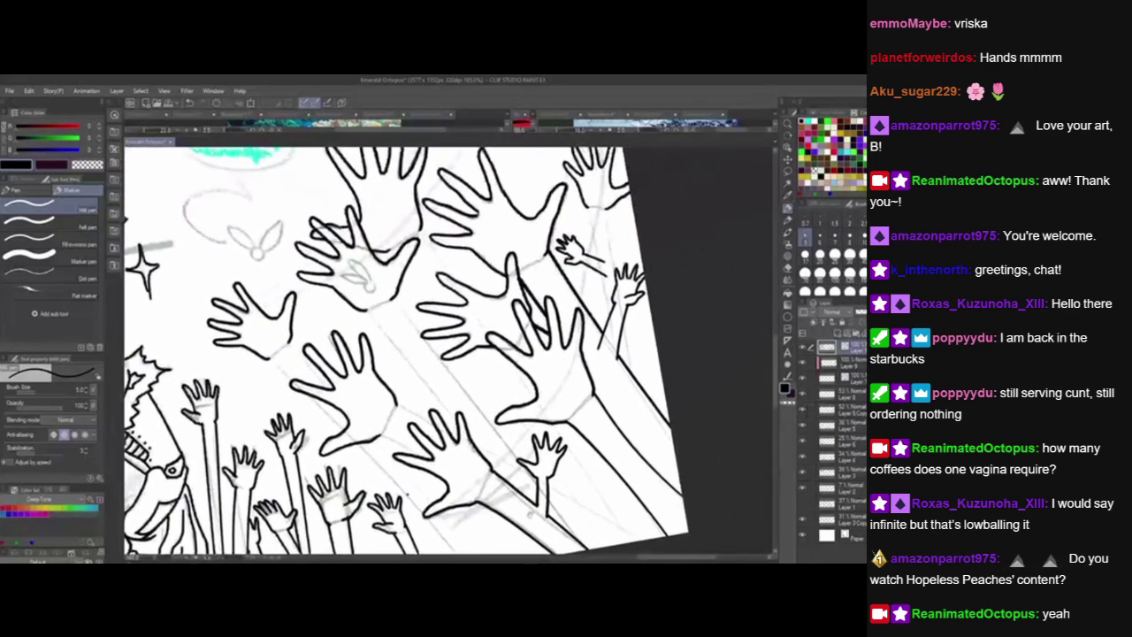
left_click_drag(531, 513, 493, 521)
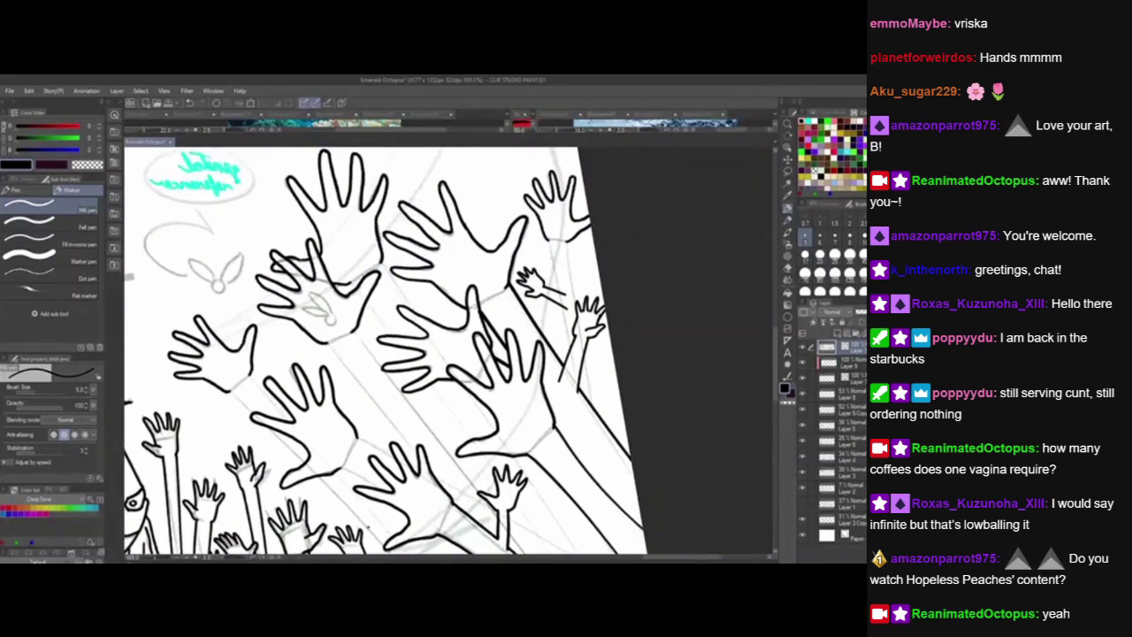
left_click_drag(548, 237, 563, 299)
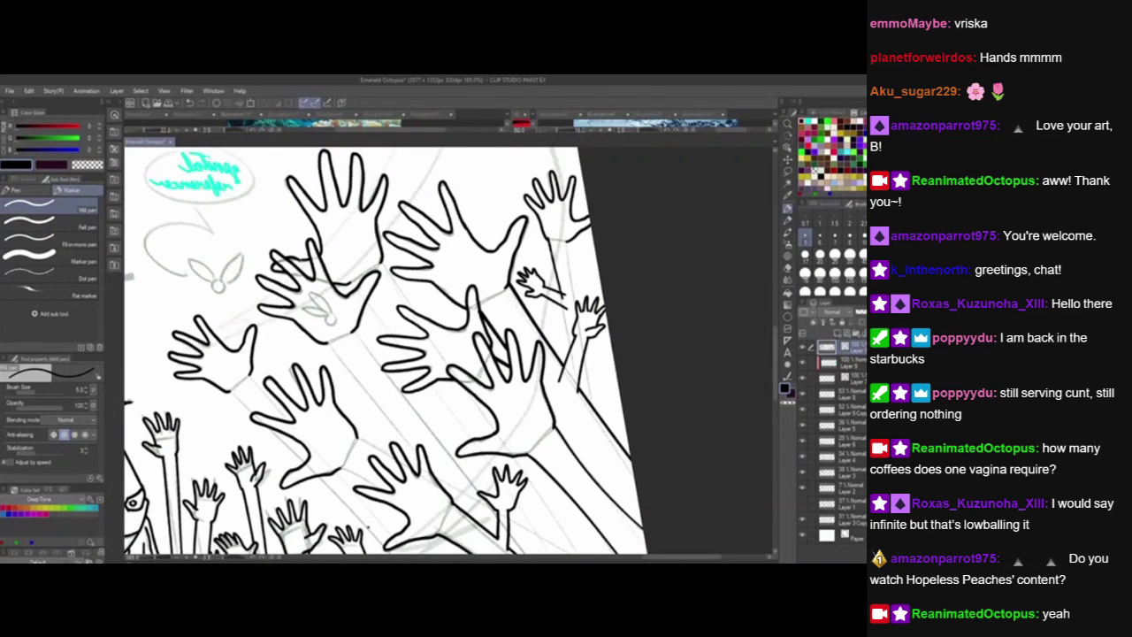
key("ctrl+z")
left_click_drag(548, 237, 565, 307)
key("ctrl+z")
left_click_drag(566, 238, 581, 319)
key("ctrl+z")
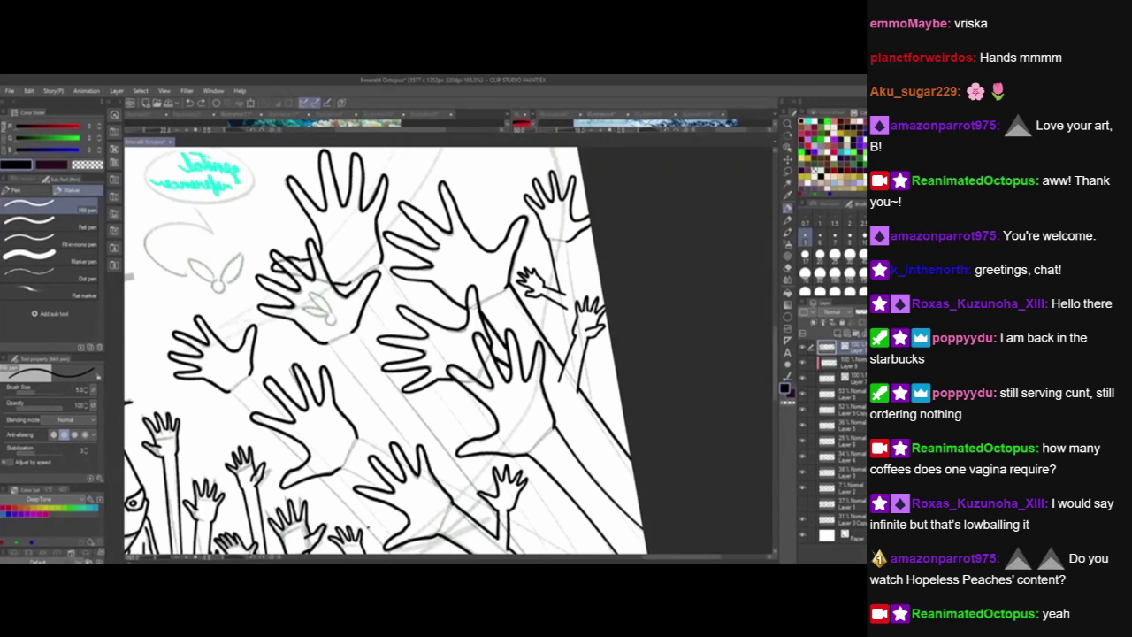
Continue the outer-edge hand's inner forearm line below the small hand's wrist to the neighbouring forearm.
left_click_drag(616, 424, 597, 393)
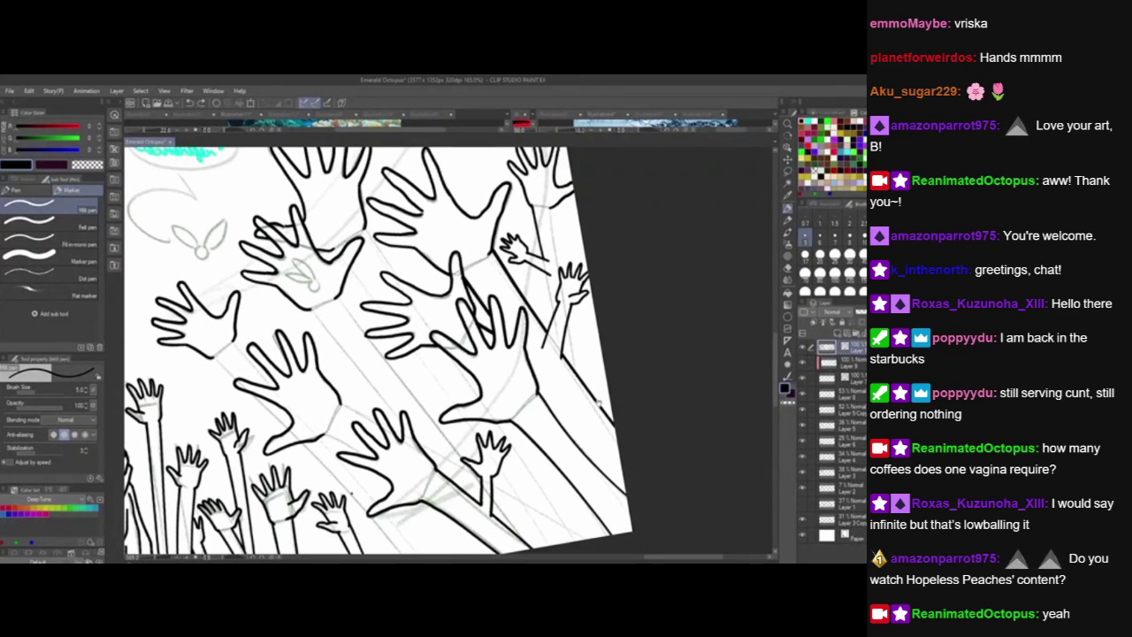
left_click_drag(599, 402, 534, 393)
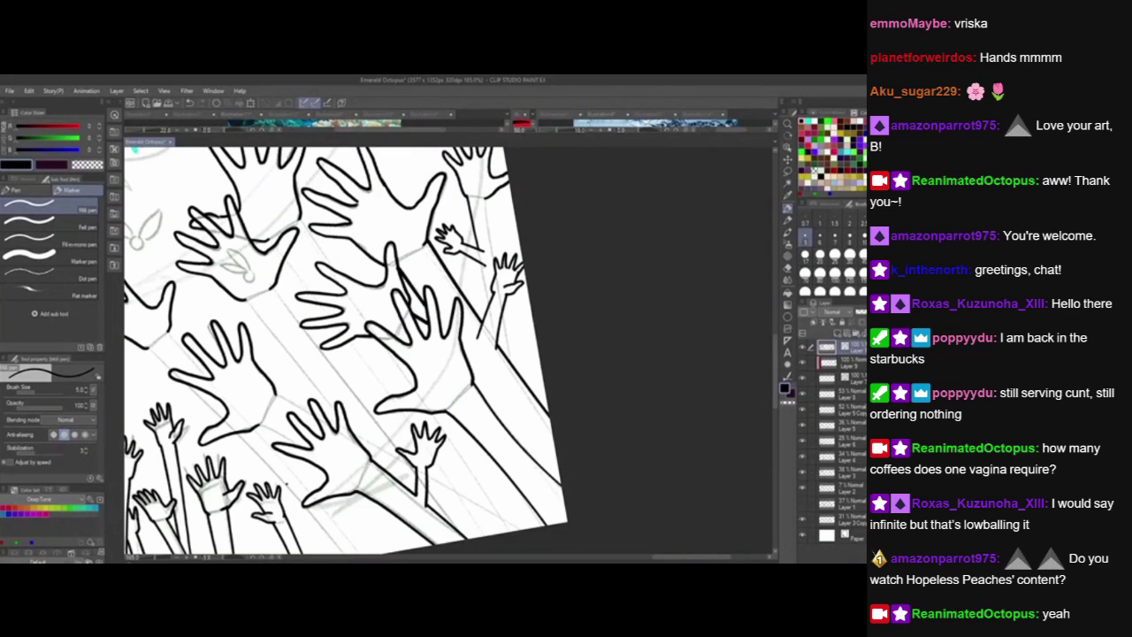
left_click_drag(481, 256, 494, 326)
key("ctrl+z")
left_click_drag(482, 256, 492, 324)
mouse_move(509, 364)
left_mouse_down()
mouse_move(480, 404)
mouse_move(593, 376)
left_mouse_up()
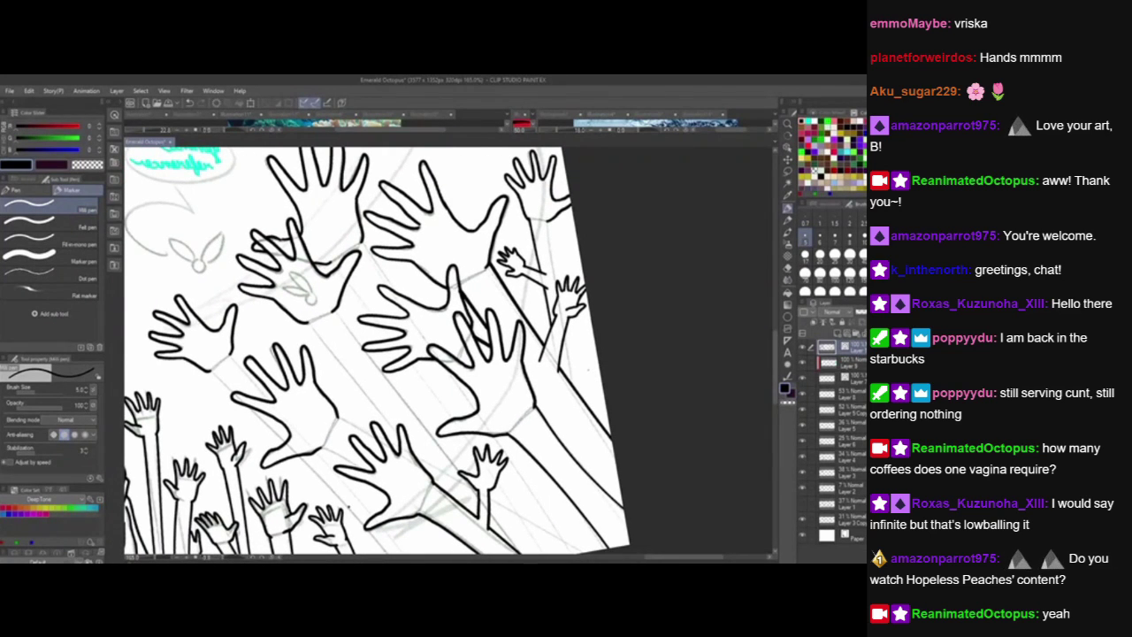
left_click_drag(584, 376, 613, 276)
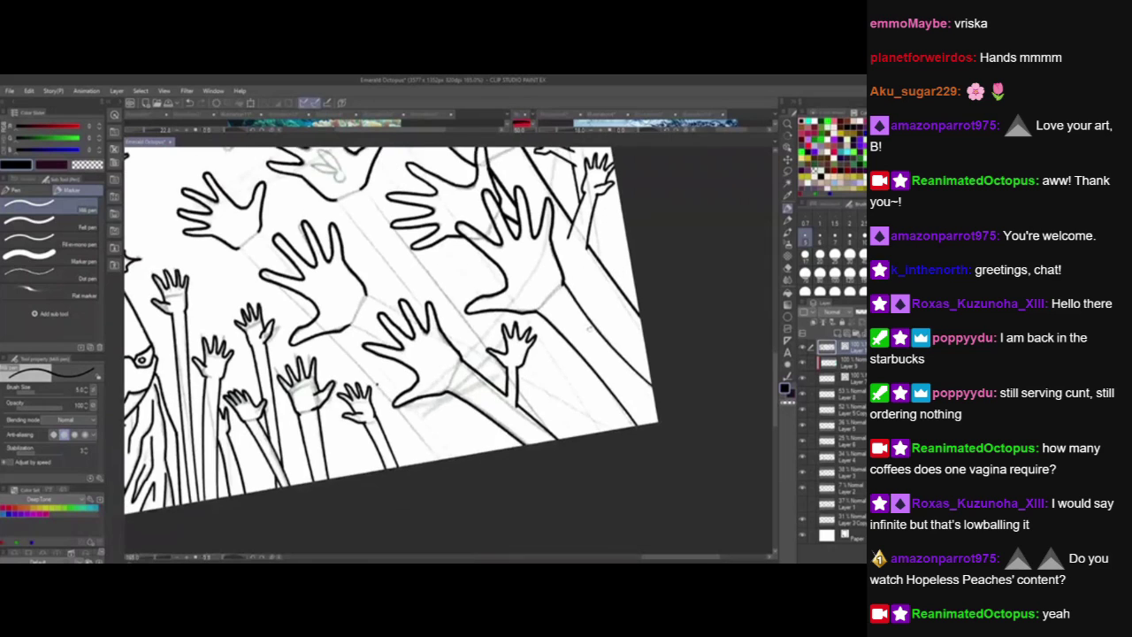
mouse_move(590, 329)
left_mouse_down()
mouse_move(652, 352)
mouse_move(636, 319)
mouse_move(639, 348)
left_mouse_up()
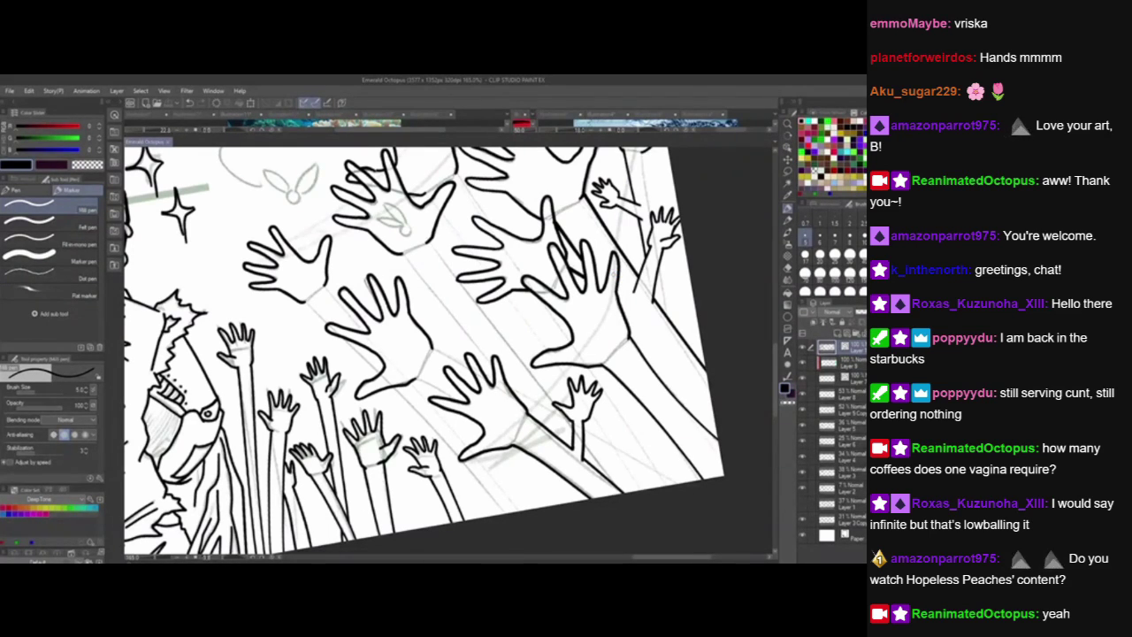
Set the brush size to 7 and ink the forearm of the large open hand above the small hands, out to the page edge.
left_click(788, 137)
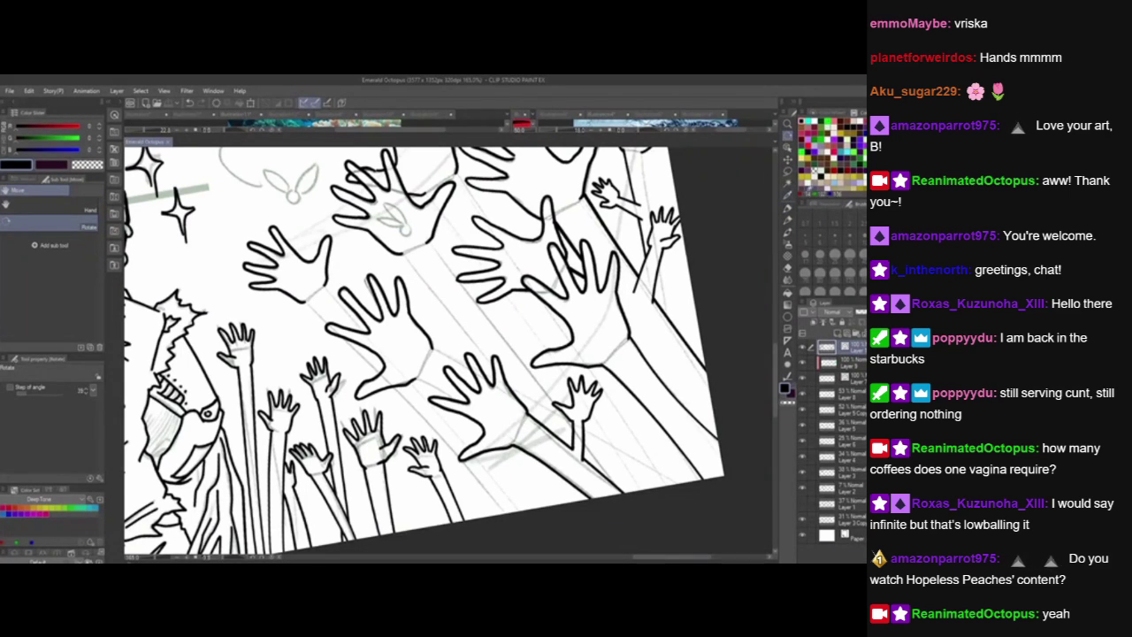
left_click_drag(647, 287, 408, 153)
mouse_move(398, 229)
left_mouse_down()
mouse_move(299, 299)
mouse_move(331, 276)
left_mouse_up()
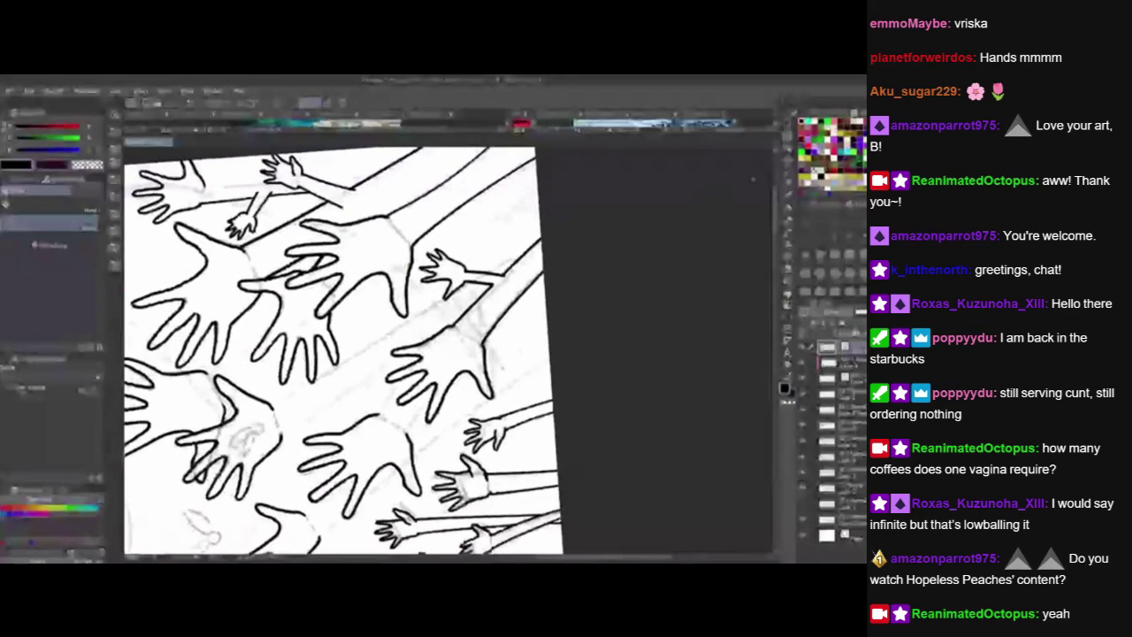
left_click(789, 208)
left_click(836, 239)
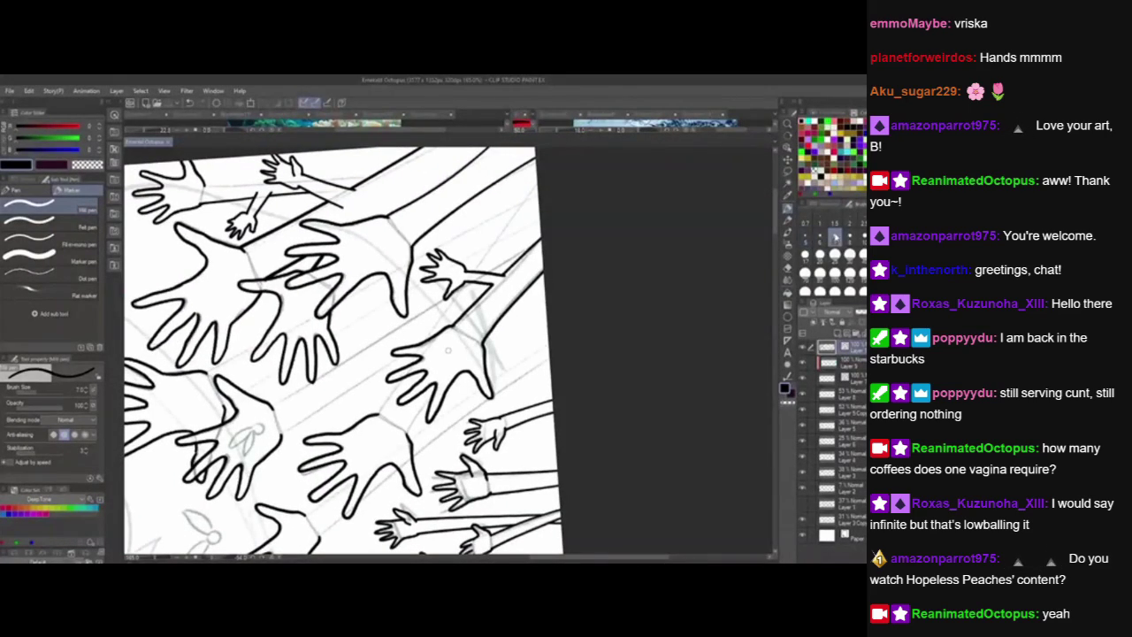
left_click_drag(541, 404, 561, 372)
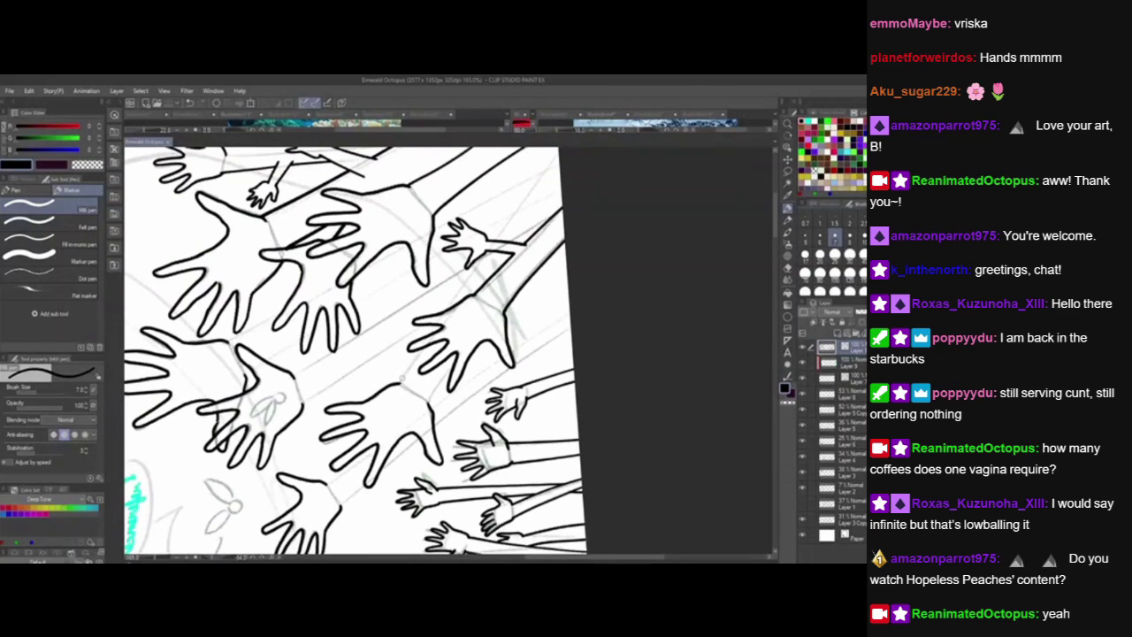
left_click_drag(400, 382, 560, 155)
left_click_drag(469, 337, 466, 361)
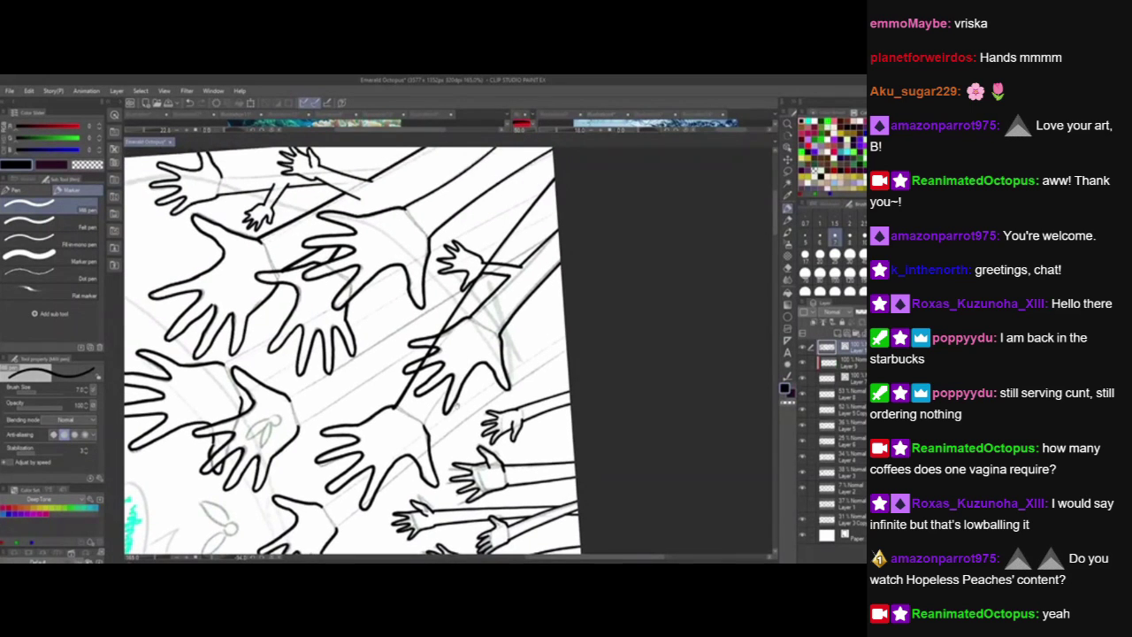
mouse_move(458, 406)
left_mouse_down()
mouse_move(446, 431)
mouse_move(433, 361)
mouse_move(547, 206)
left_mouse_up()
key("ctrl+z")
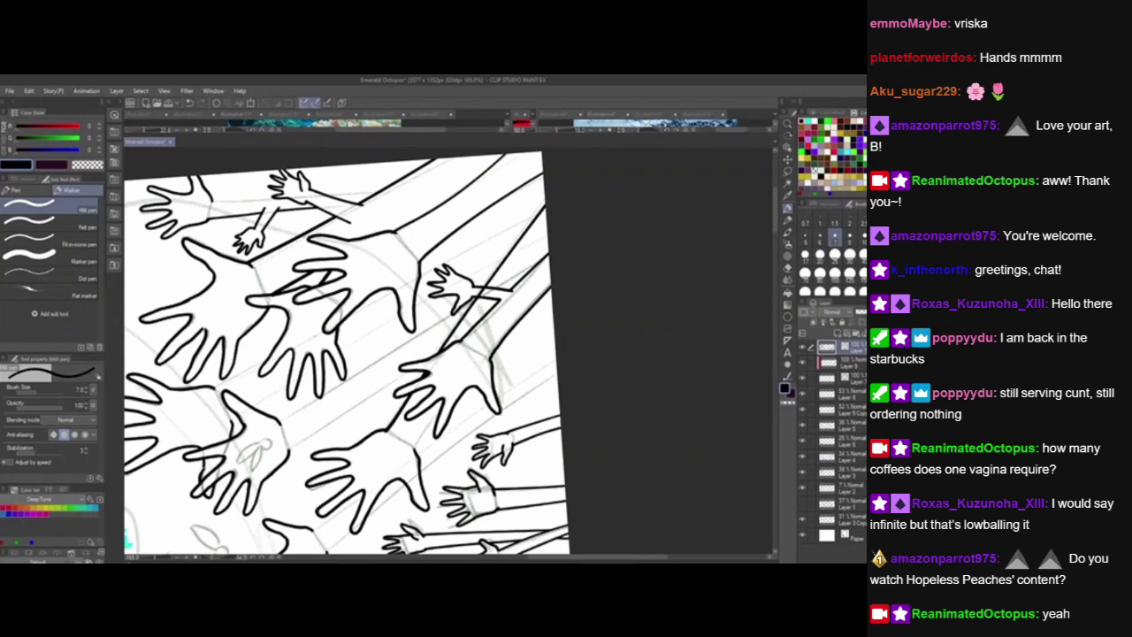
left_click_drag(475, 445, 466, 447)
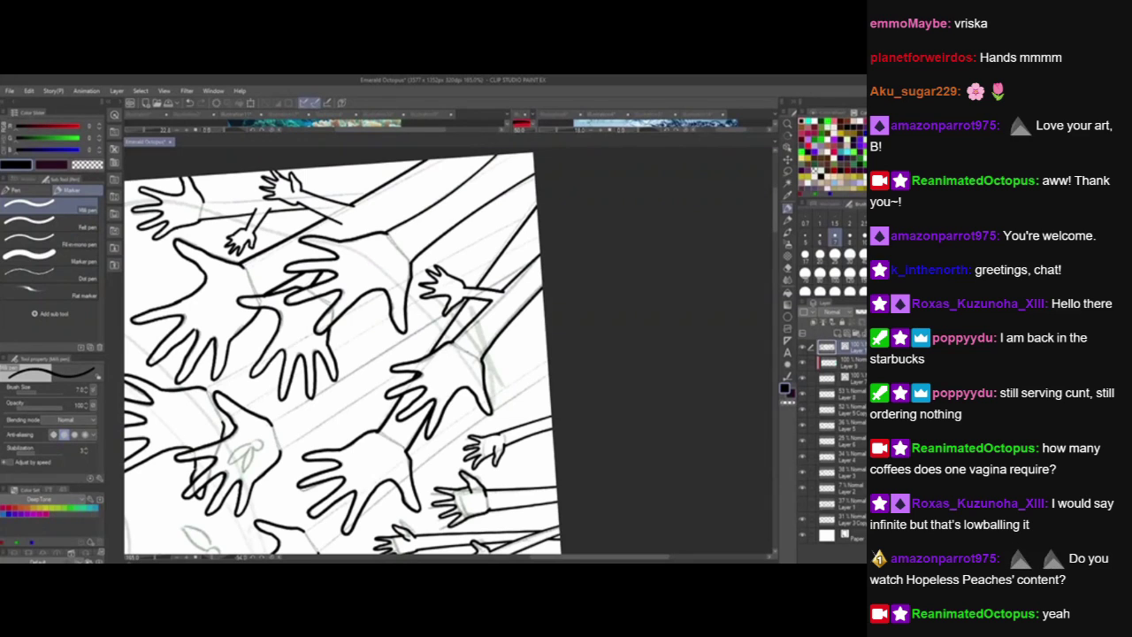
left_click_drag(467, 488, 521, 390)
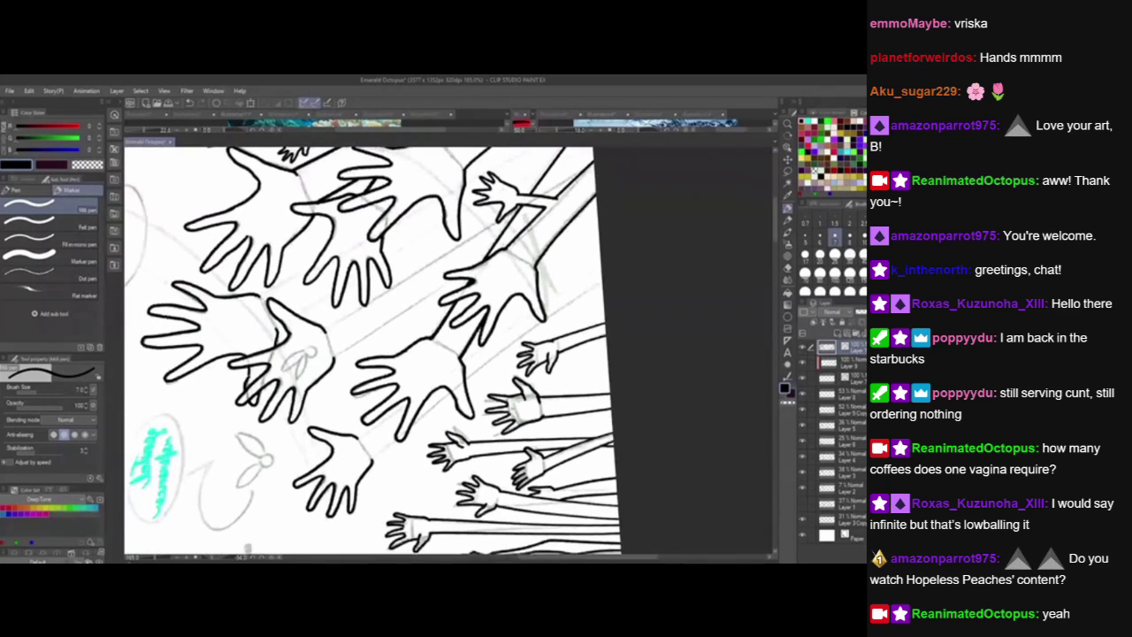
mouse_move(499, 448)
left_mouse_down()
mouse_move(557, 376)
mouse_move(493, 451)
left_mouse_up()
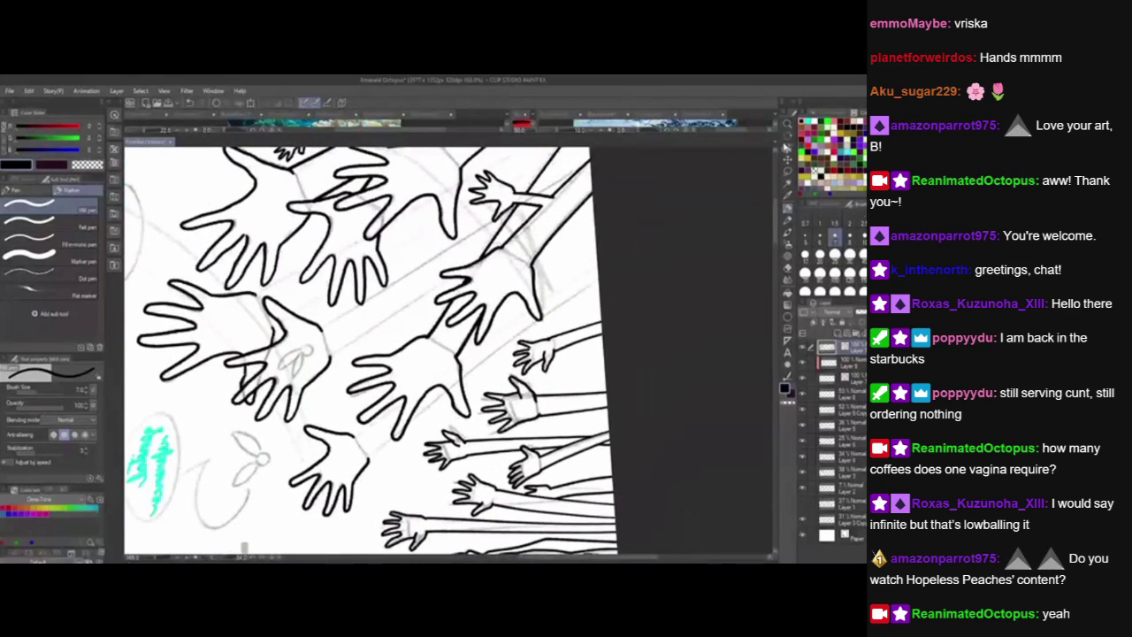
Set the brush size to 6 and ink the first forearm line of the open hand nearest the sparkles, reaching the page edge.
key("r")
left_click_drag(487, 330, 452, 213)
left_click_drag(575, 402, 514, 379)
left_click(788, 209)
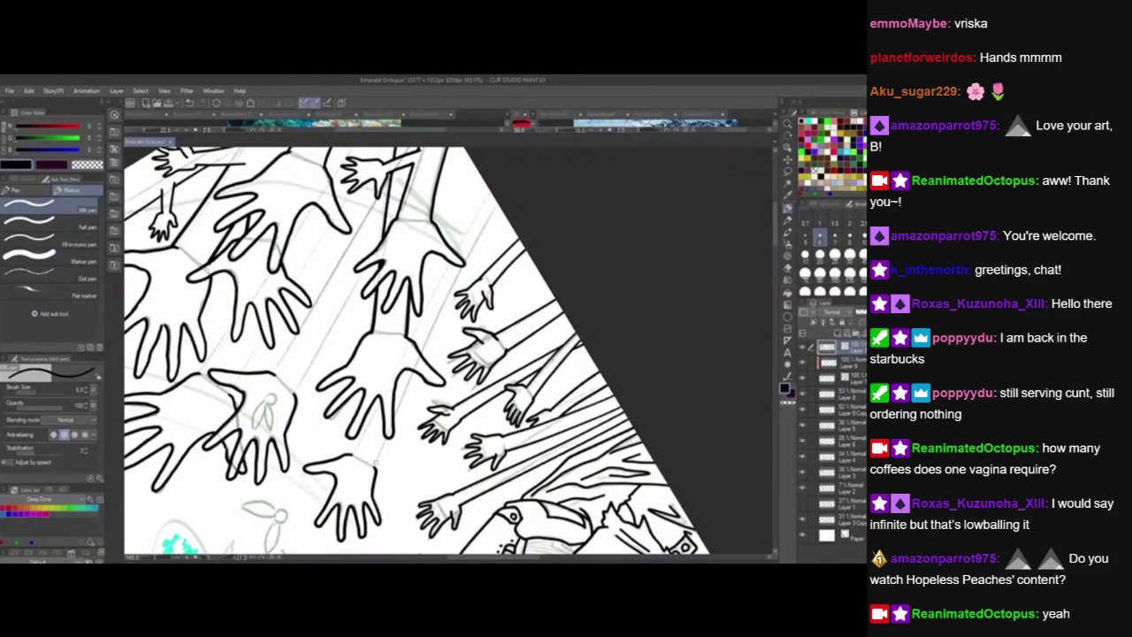
left_click_drag(375, 469, 498, 201)
key("ctrl+z")
left_click_drag(373, 472, 491, 192)
key("ctrl+z")
left_click_drag(373, 471, 493, 191)
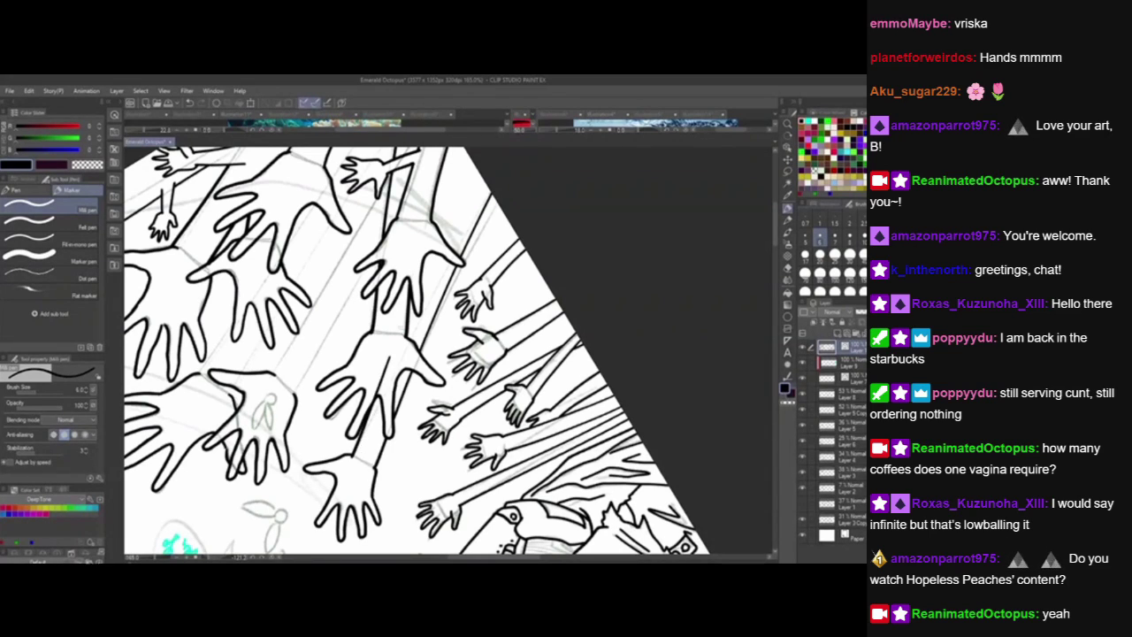
Ink the second, parallel forearm line of the open hand nearest the sparkles, from its wrist to the page edge.
left_click_drag(353, 454, 402, 348)
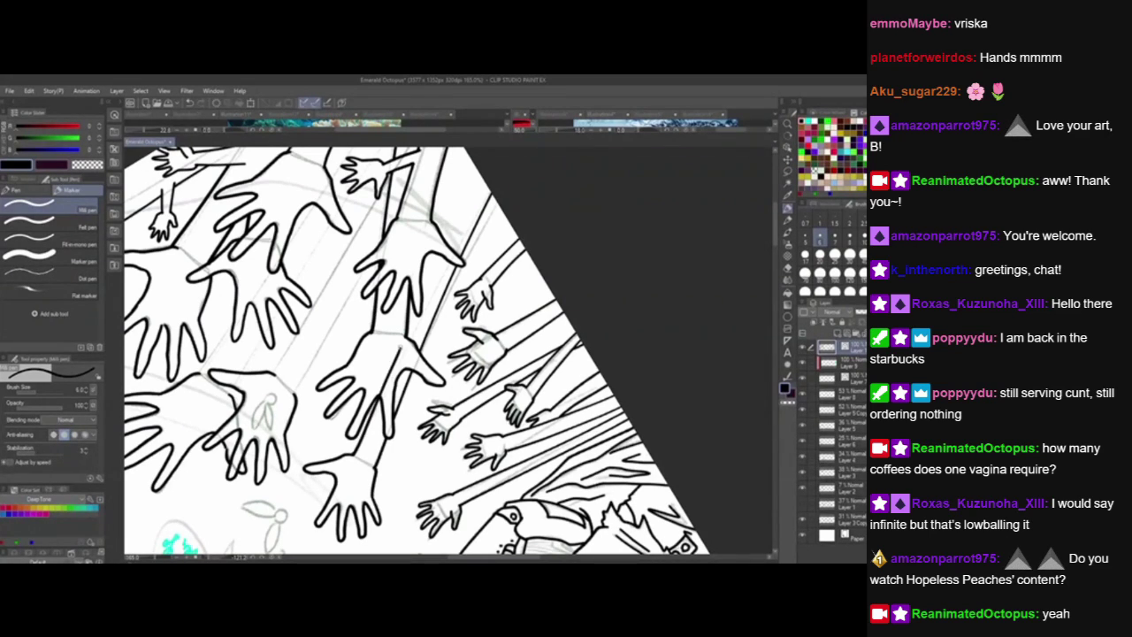
key("ctrl+z")
left_click_drag(355, 454, 481, 173)
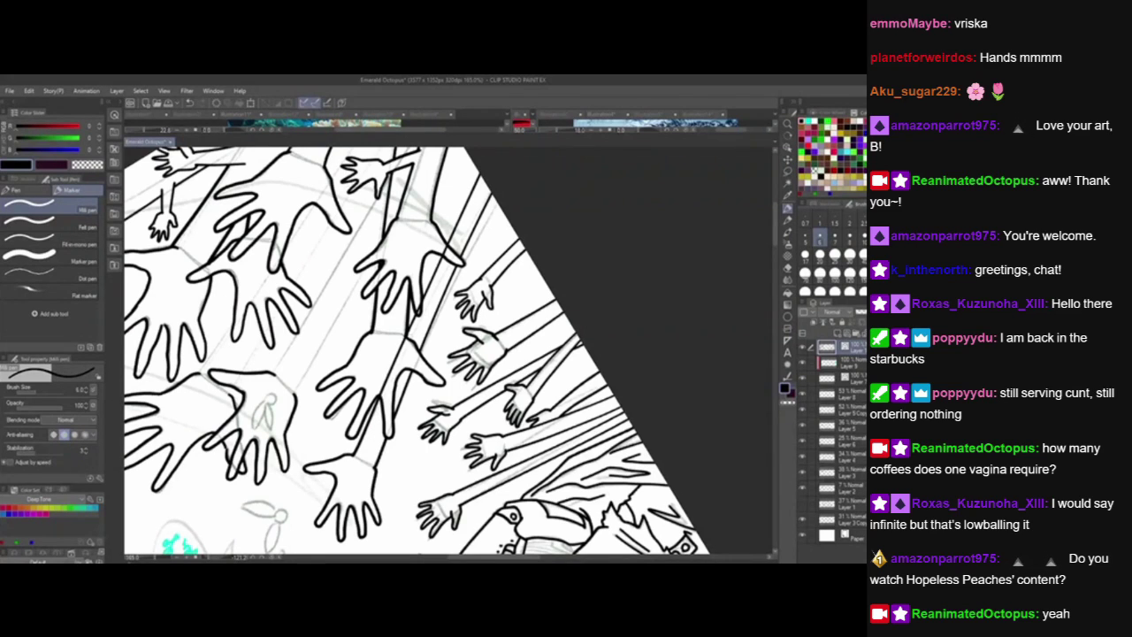
left_click_drag(391, 370, 386, 383)
left_click_drag(421, 303, 417, 313)
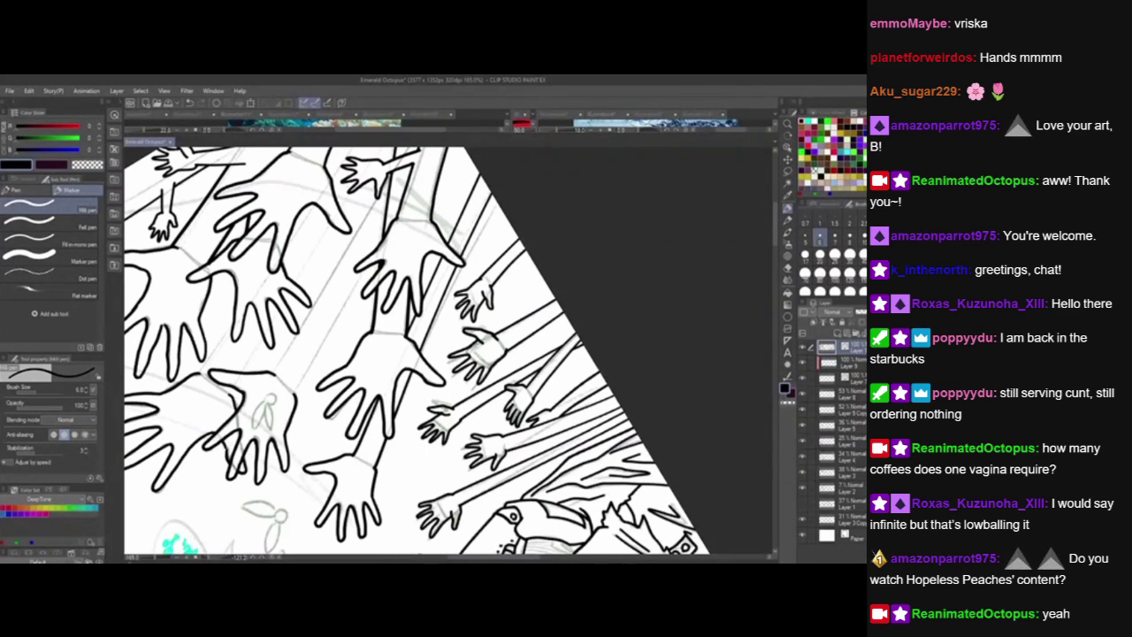
mouse_move(415, 319)
left_mouse_down()
mouse_move(408, 349)
mouse_move(398, 345)
mouse_move(404, 298)
left_mouse_up()
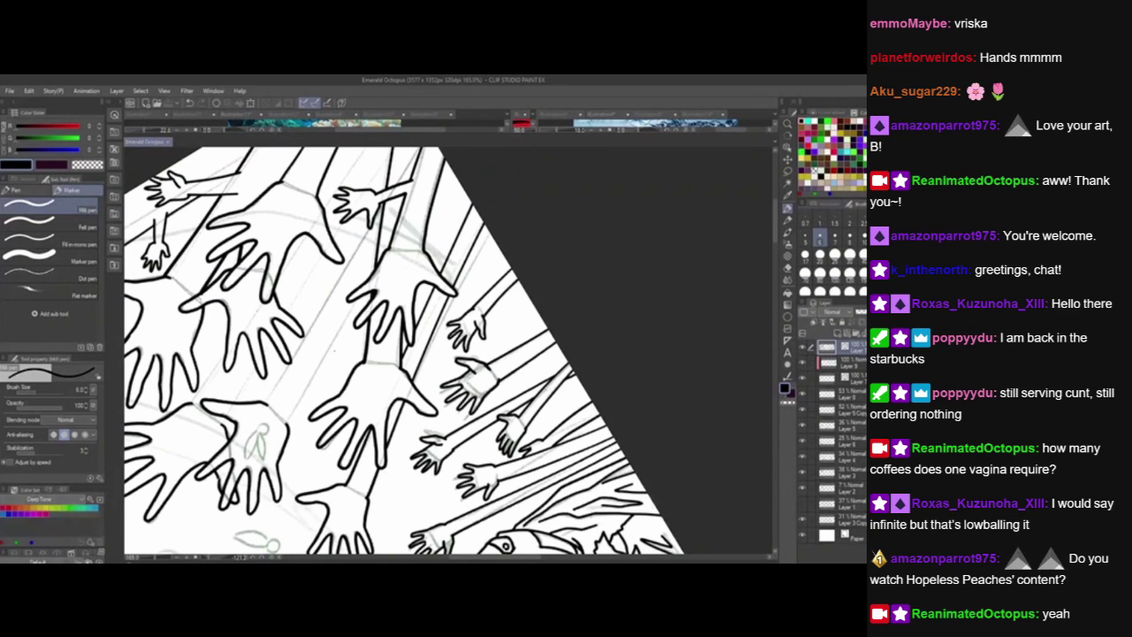
Try to ink the outer forearm line of the hand at the page edge, running past the two small hands.
mouse_move(329, 374)
left_mouse_down()
mouse_move(366, 393)
mouse_move(433, 477)
mouse_move(483, 368)
left_mouse_up()
left_click_drag(457, 410, 454, 493)
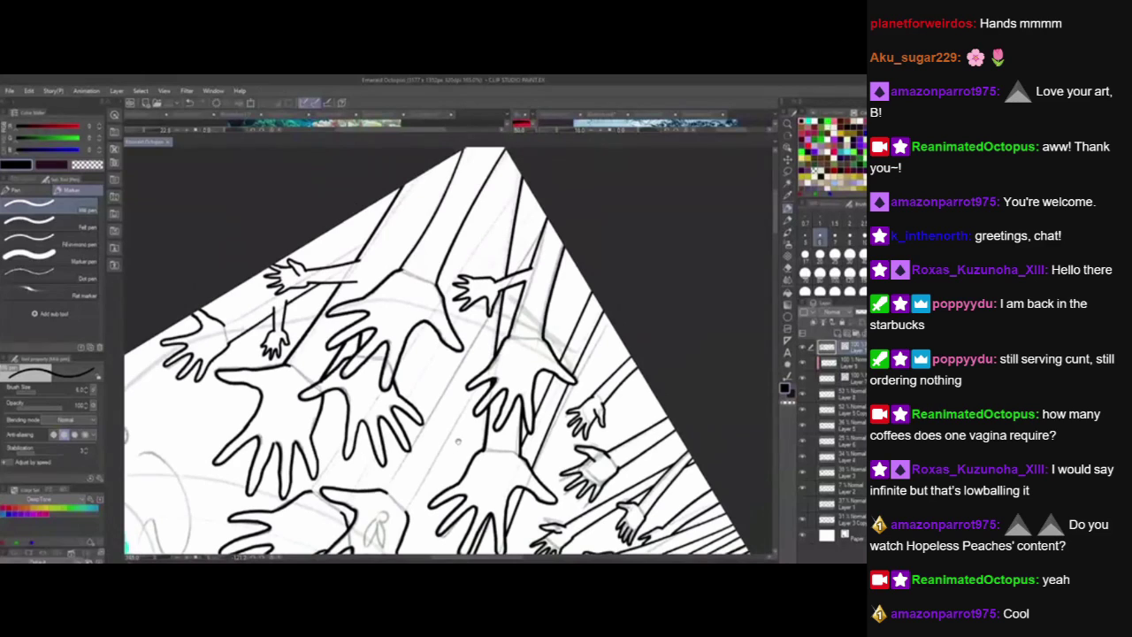
mouse_move(458, 441)
left_mouse_down()
mouse_move(553, 427)
mouse_move(578, 441)
left_mouse_up()
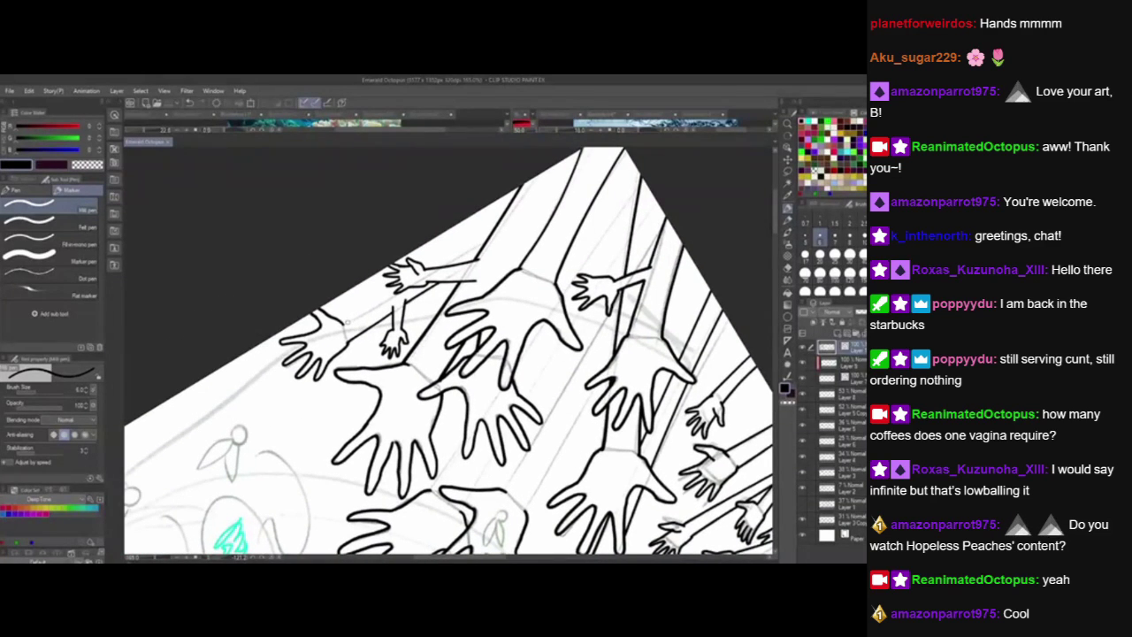
left_click_drag(345, 325, 430, 274)
key("ctrl+z")
left_click_drag(344, 325, 528, 217)
key("ctrl+z")
key("ctrl+z")
left_click_drag(423, 277, 528, 217)
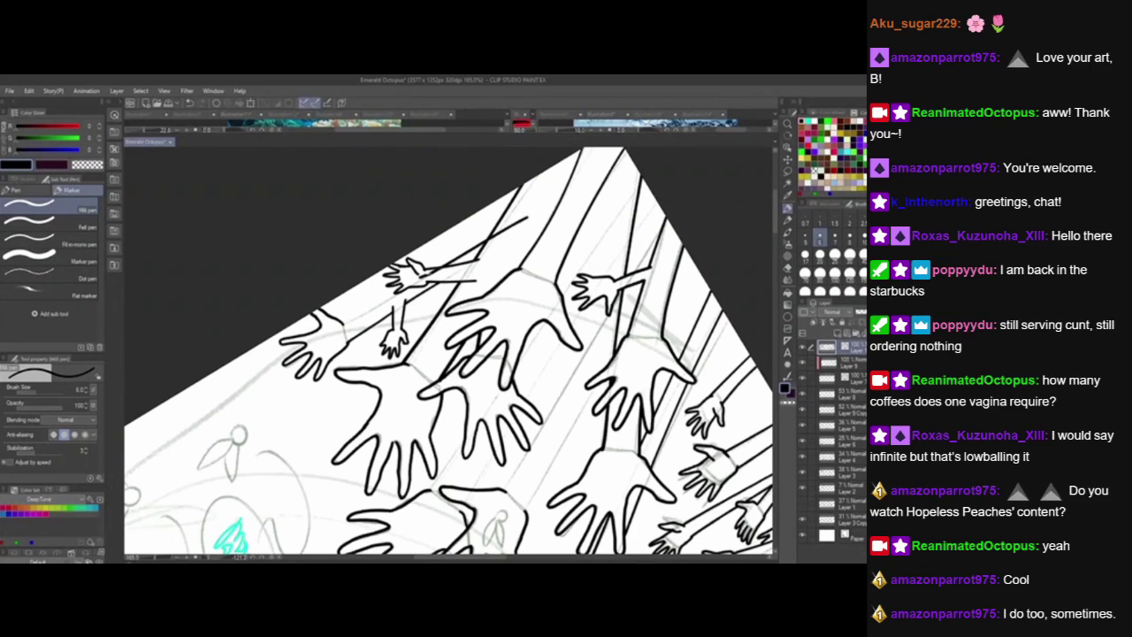
key("ctrl+z")
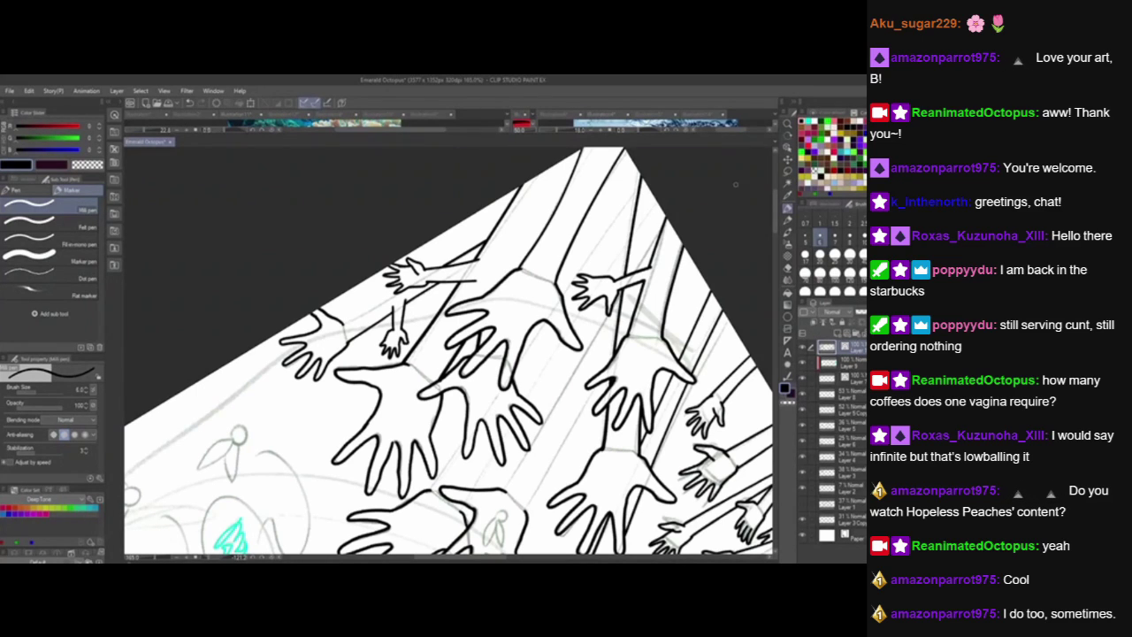
Set the brush size to 5 and ink the outer forearm line of the page-edge hand, down to the small hand below.
double_click(789, 139)
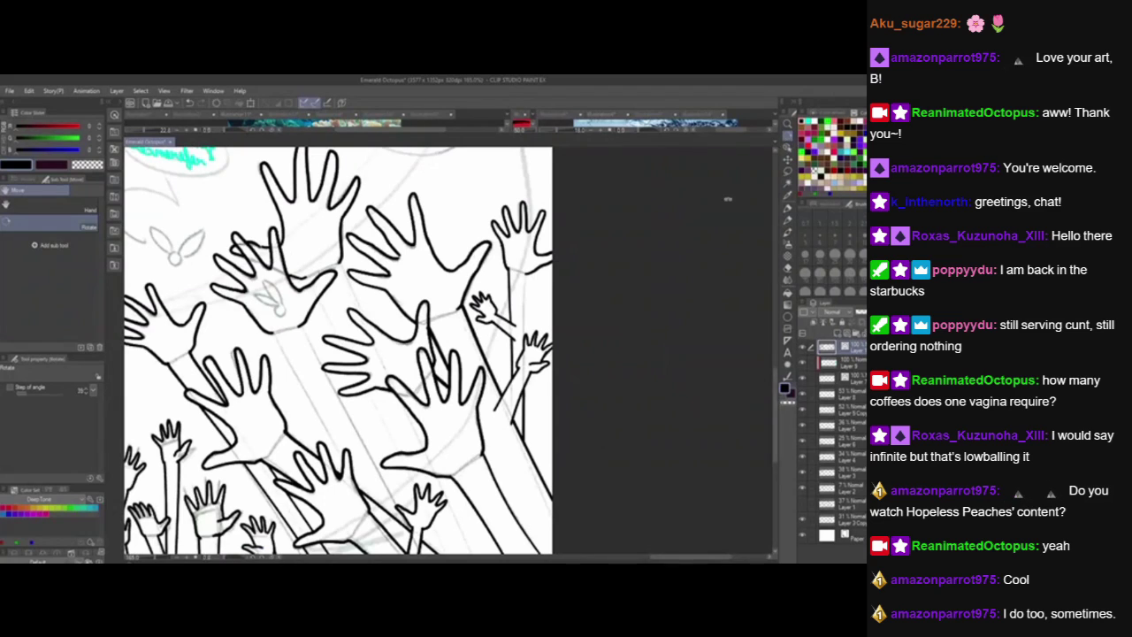
left_click_drag(456, 343, 497, 364)
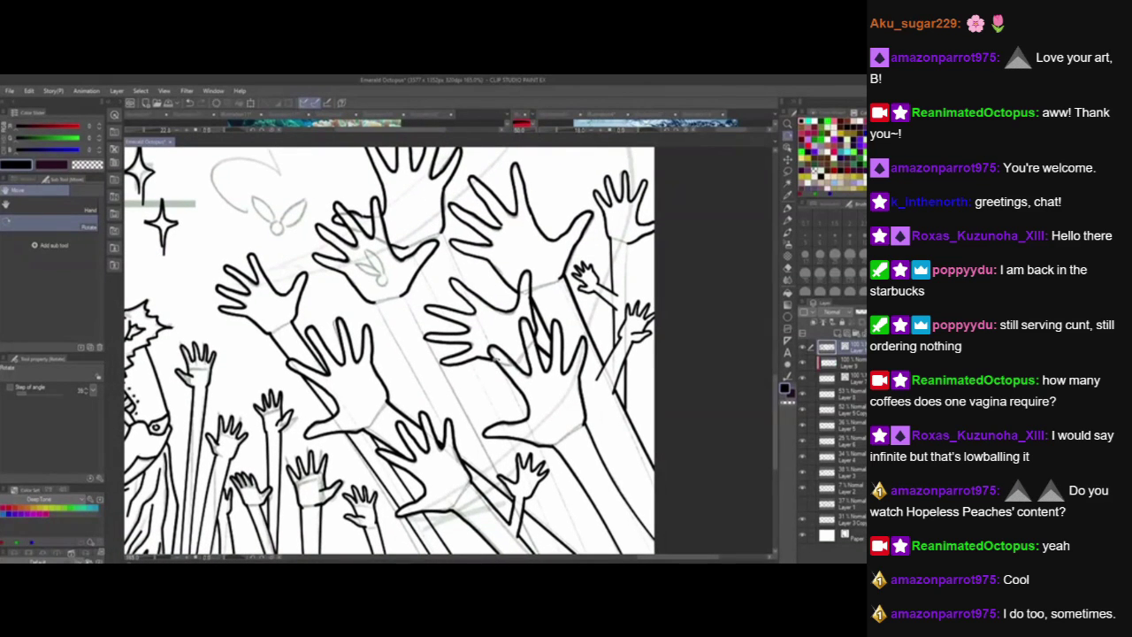
left_click(788, 208)
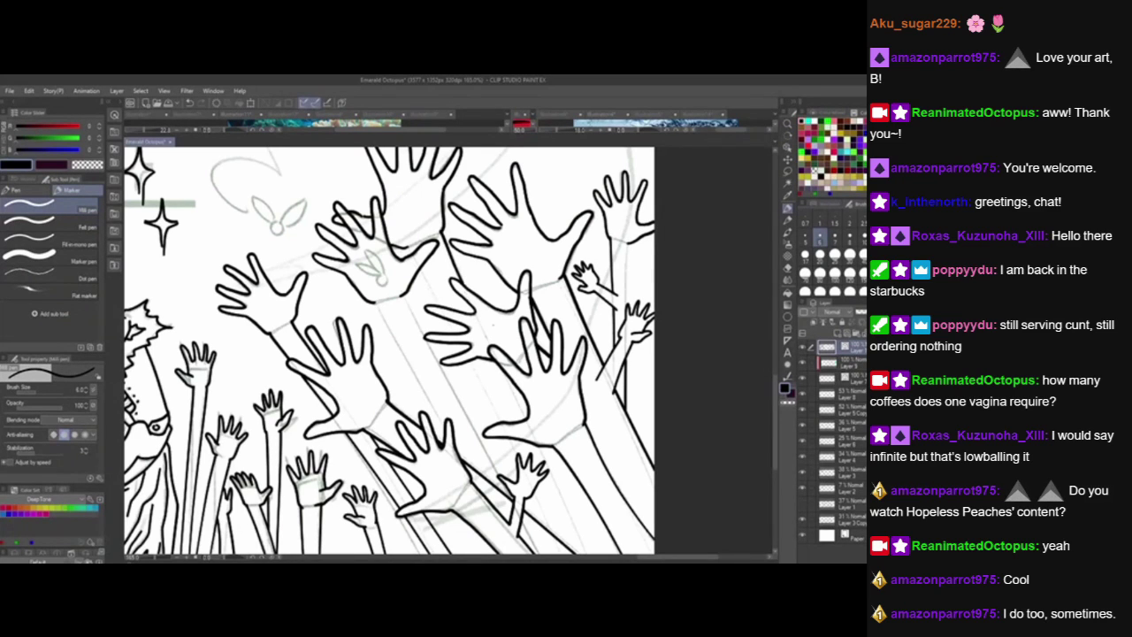
left_click_drag(589, 508, 576, 501)
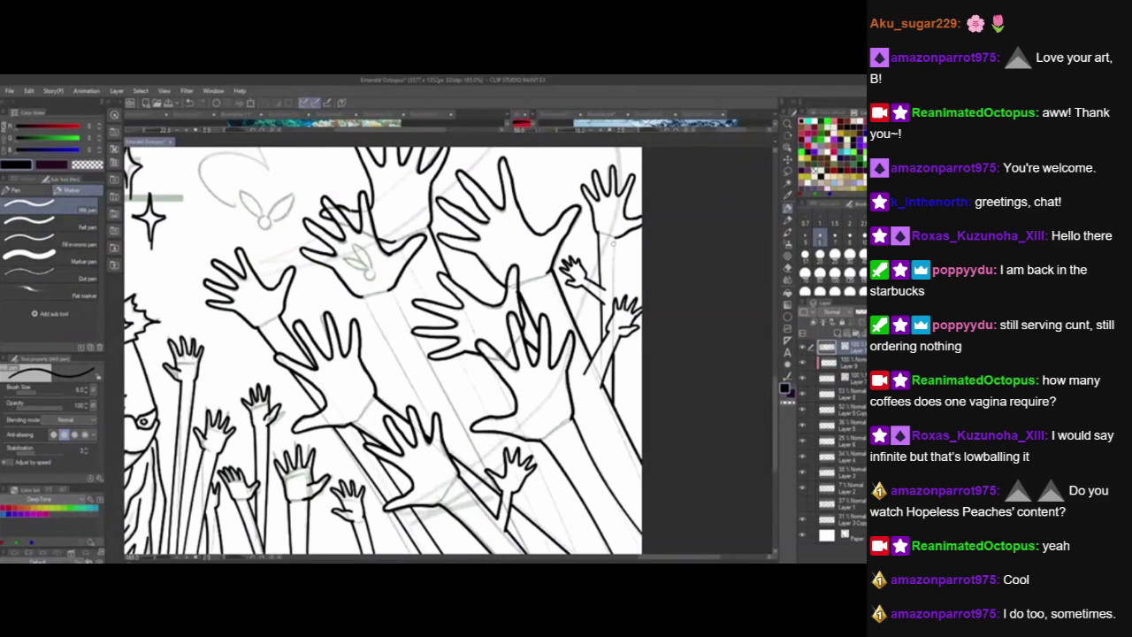
left_click_drag(496, 371, 411, 407)
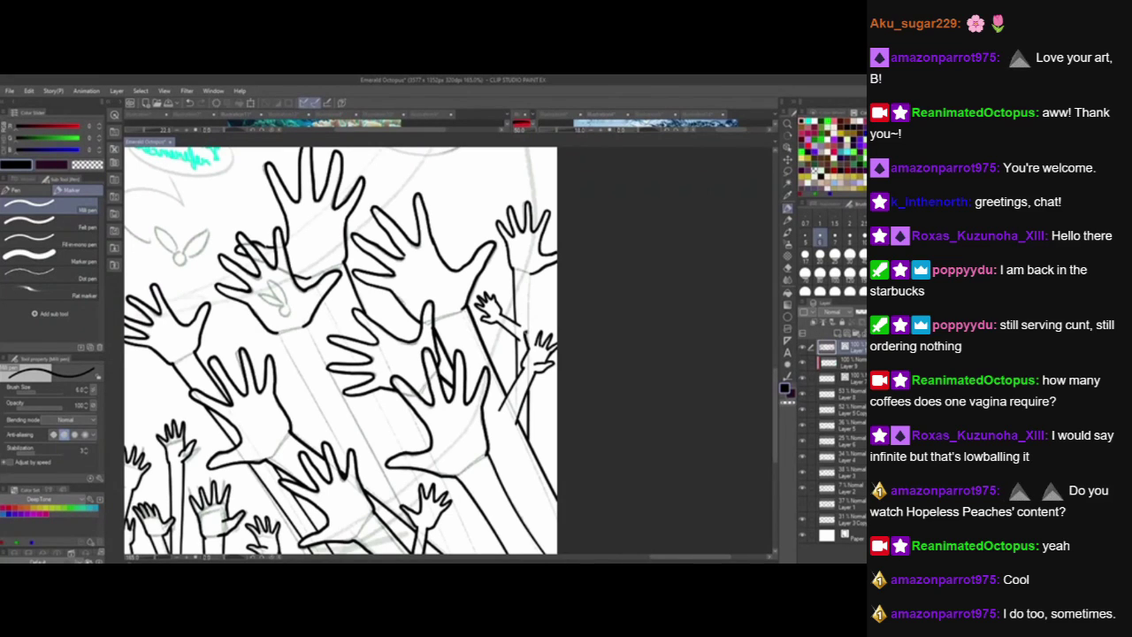
left_click(805, 236)
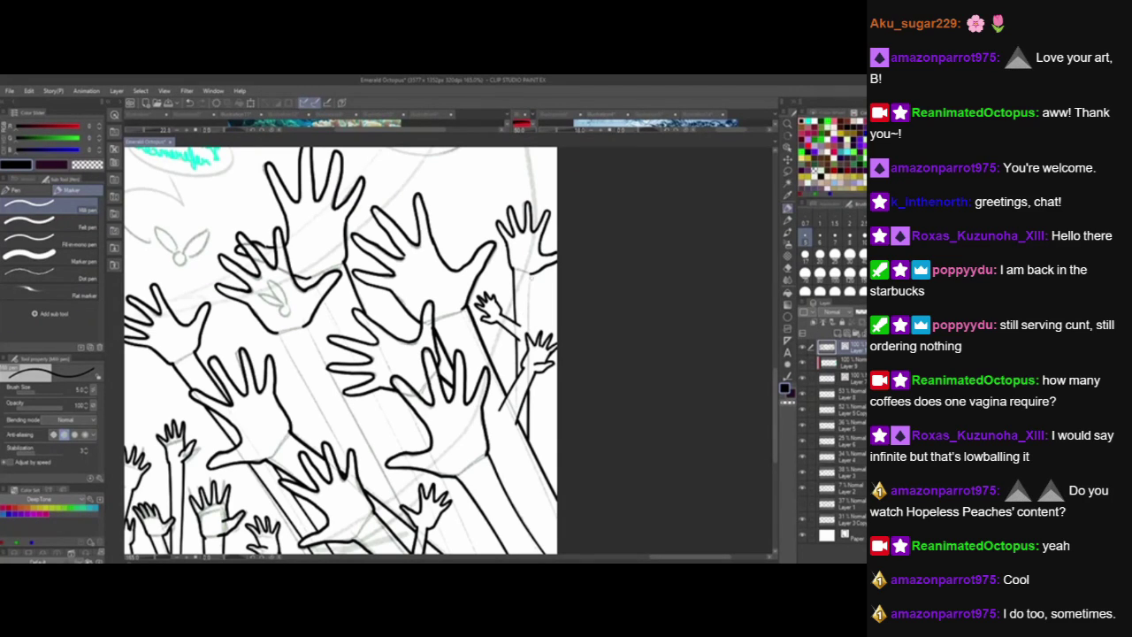
left_click_drag(532, 273, 532, 343)
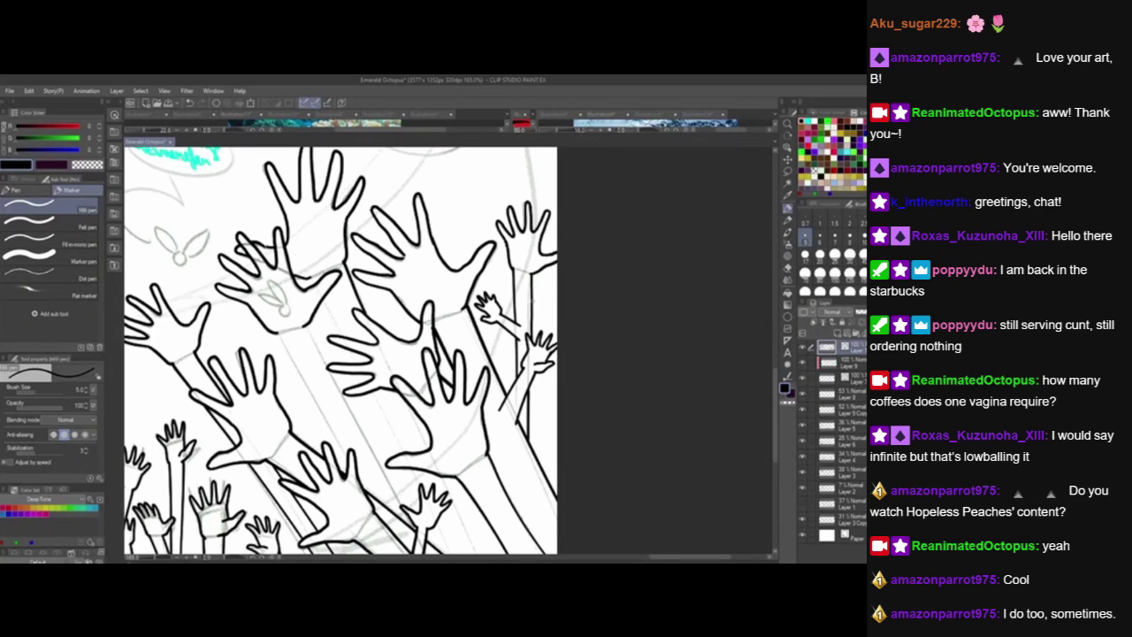
key("ctrl+z")
mouse_move(531, 379)
left_mouse_down()
mouse_move(531, 446)
mouse_move(601, 426)
left_mouse_up()
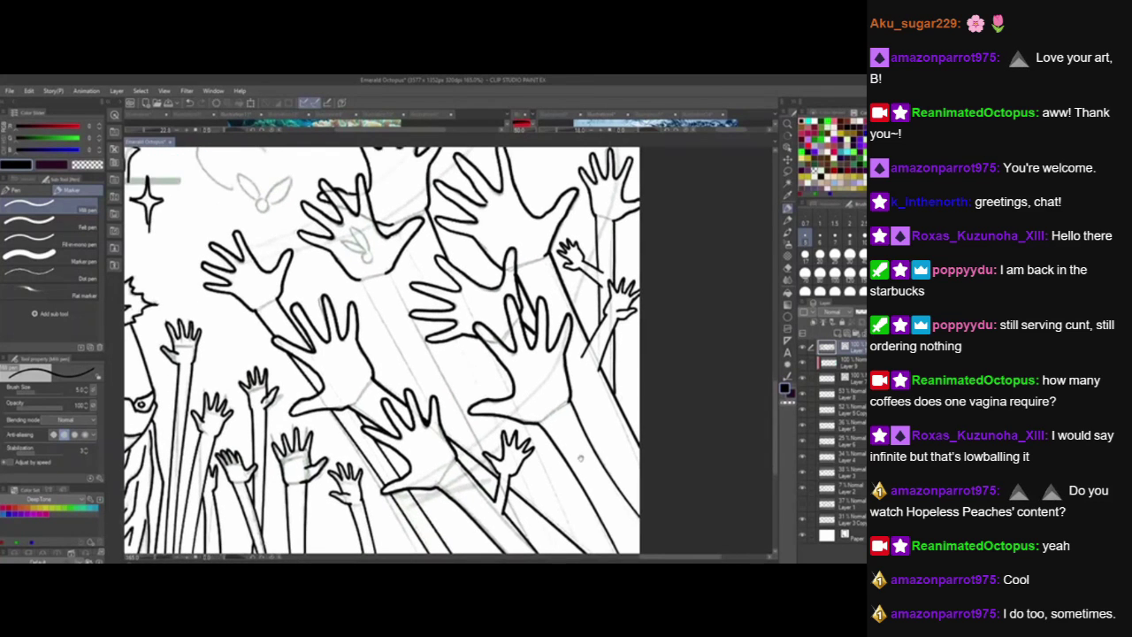
Ink a tiny raised hand with a short forearm between the small forearms near the page's bottom edge.
scroll(579, 461, "down", 3)
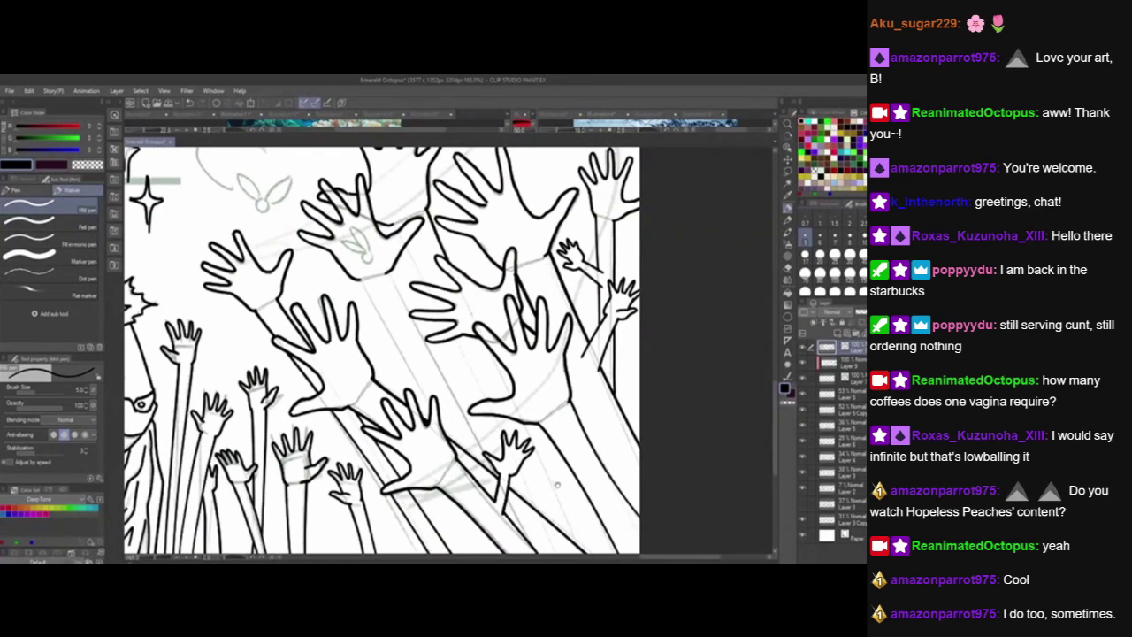
scroll(650, 424, "up", 2)
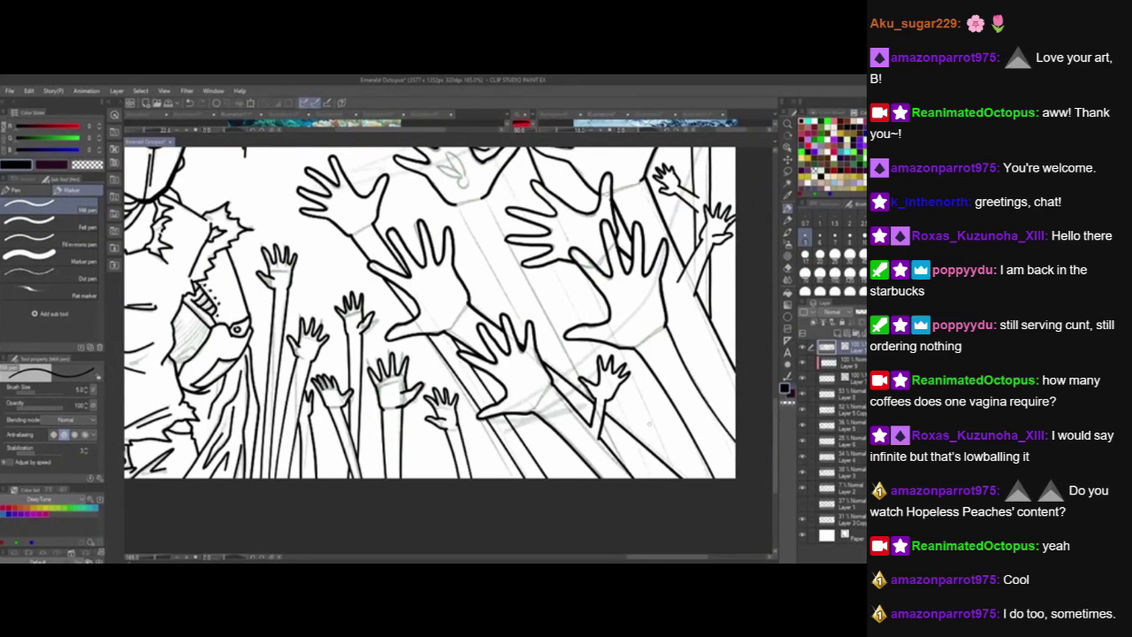
left_click_drag(376, 348, 389, 325)
left_click_drag(474, 418, 493, 386)
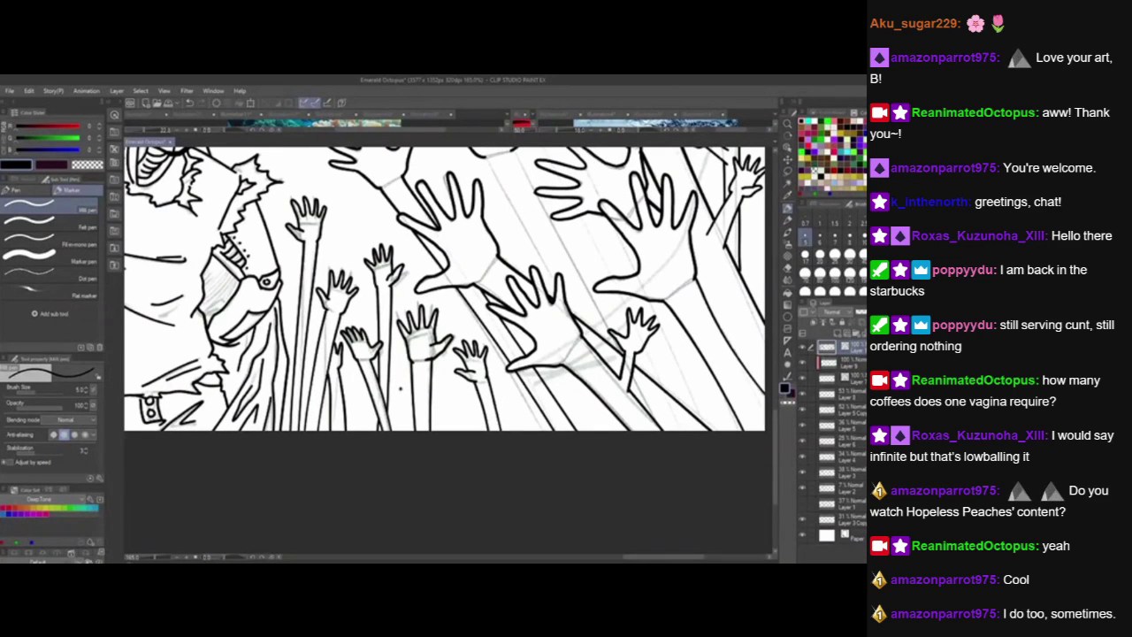
mouse_move(401, 389)
left_mouse_down()
mouse_move(404, 372)
mouse_move(414, 430)
left_mouse_up()
key("ctrl+z")
key("ctrl+z")
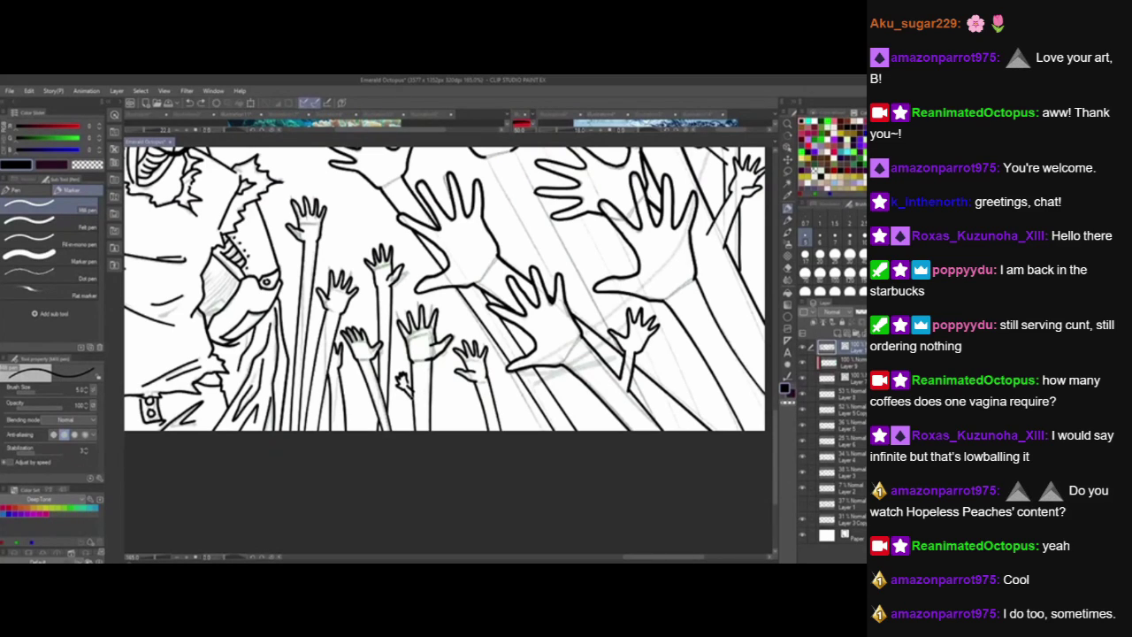
left_click_drag(408, 388, 414, 402)
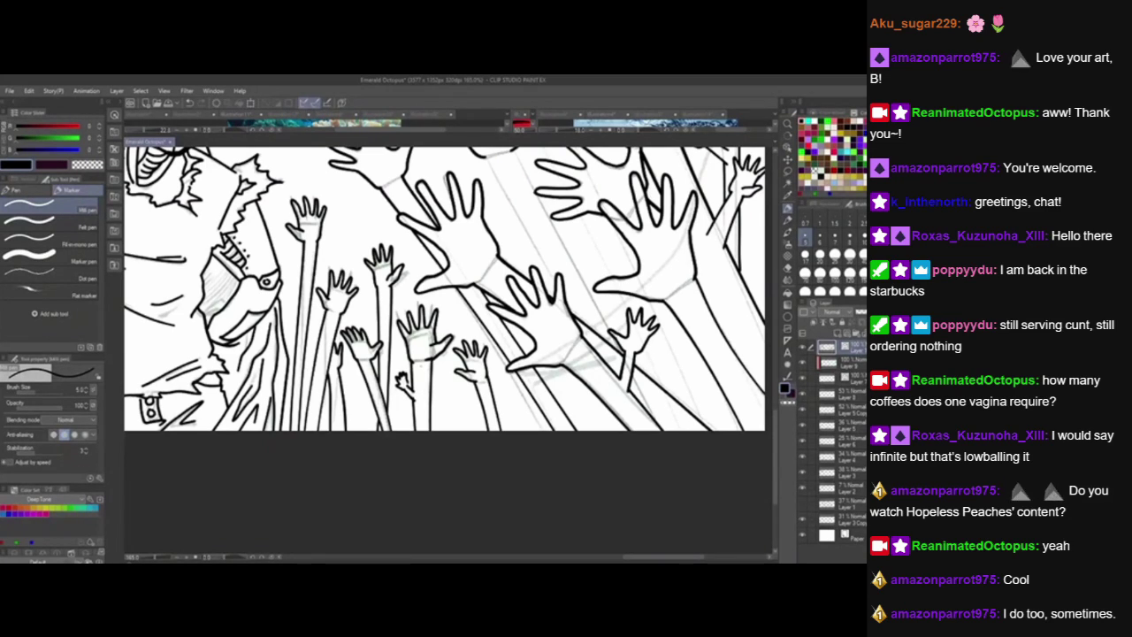
Ink the first forearm line of the open hand with the winged sketch, from its wrist to the hand below.
left_click_drag(433, 349, 364, 423)
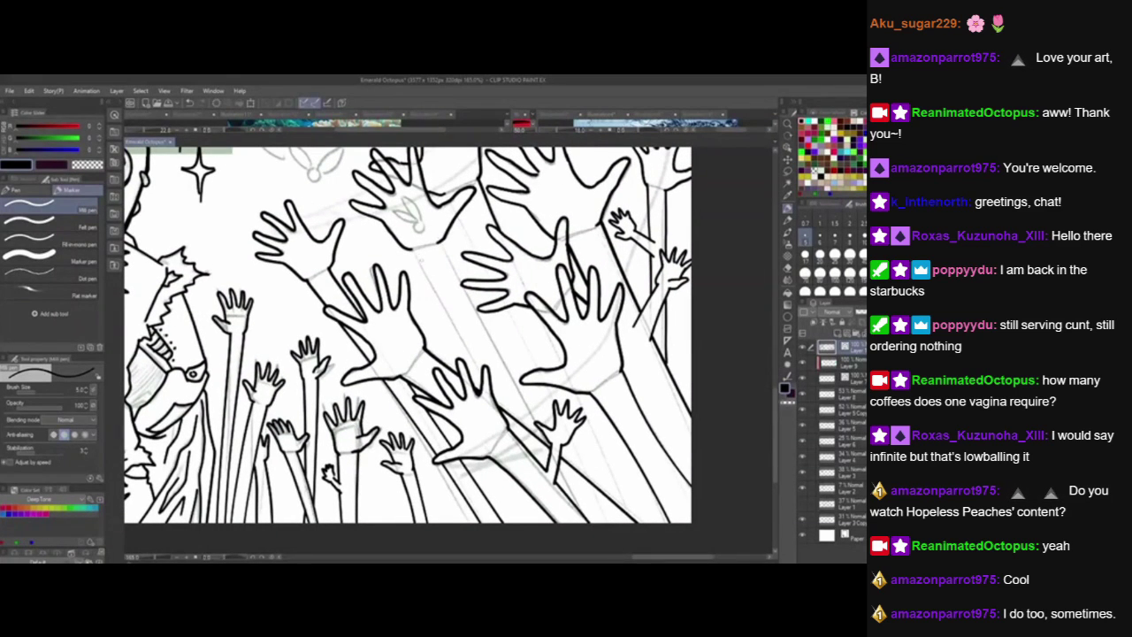
left_click_drag(412, 249, 490, 392)
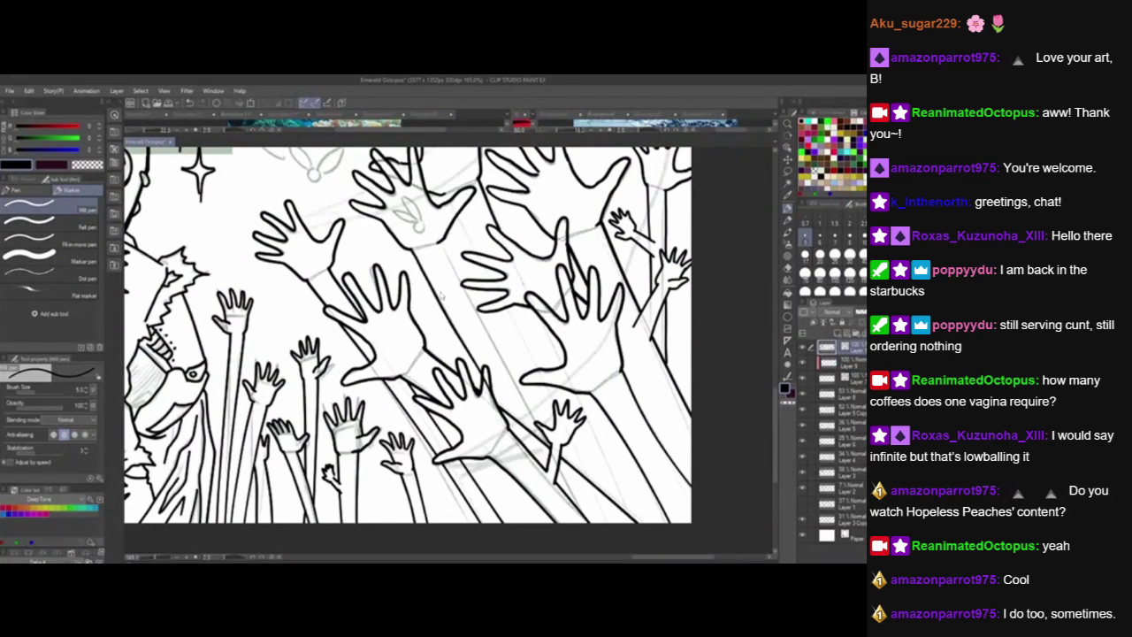
key("ctrl+z")
left_click_drag(410, 248, 496, 402)
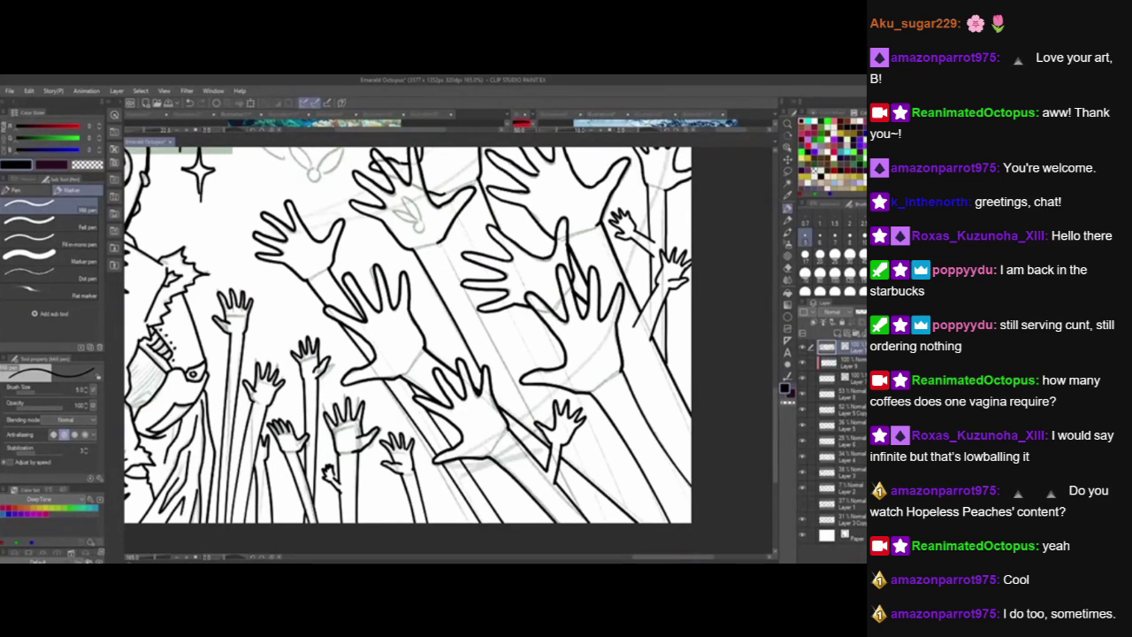
Ink the second, parallel forearm line of the open hand with the winged sketch, from its wrist towards the page's bottom edge.
left_click_drag(437, 239, 552, 442)
left_click_drag(591, 493, 496, 488)
key("r")
left_click_drag(534, 266, 348, 288)
mouse_move(569, 288)
left_mouse_down()
mouse_move(535, 242)
mouse_move(459, 201)
left_mouse_up()
key("p")
left_click_drag(336, 457, 469, 149)
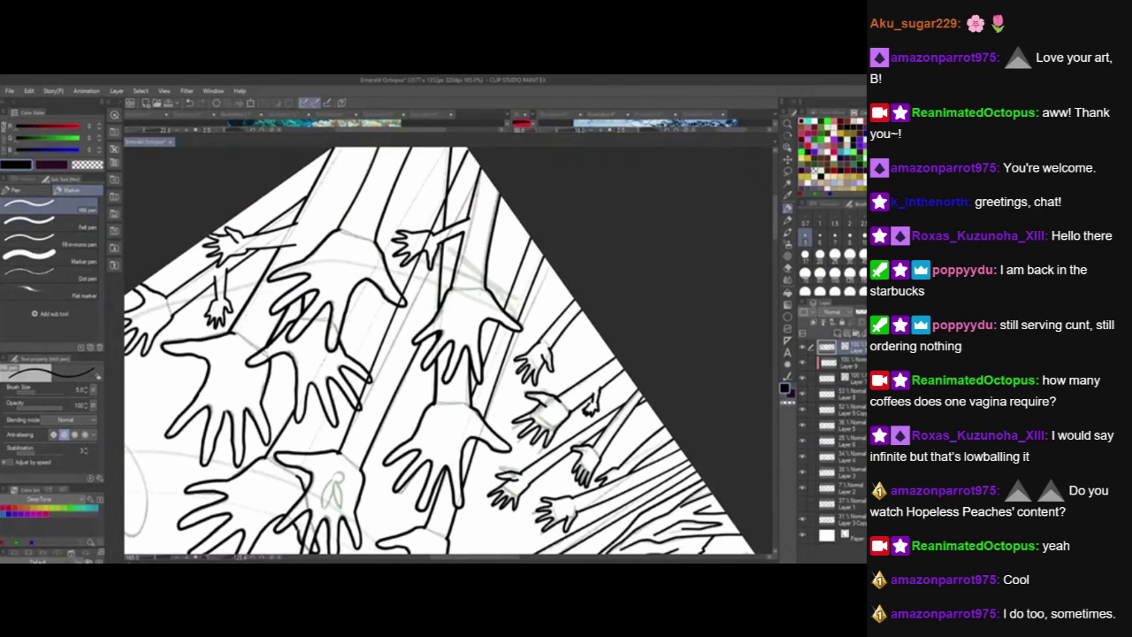
left_click_drag(423, 251, 469, 150)
key("shift+space")
double_click(633, 422)
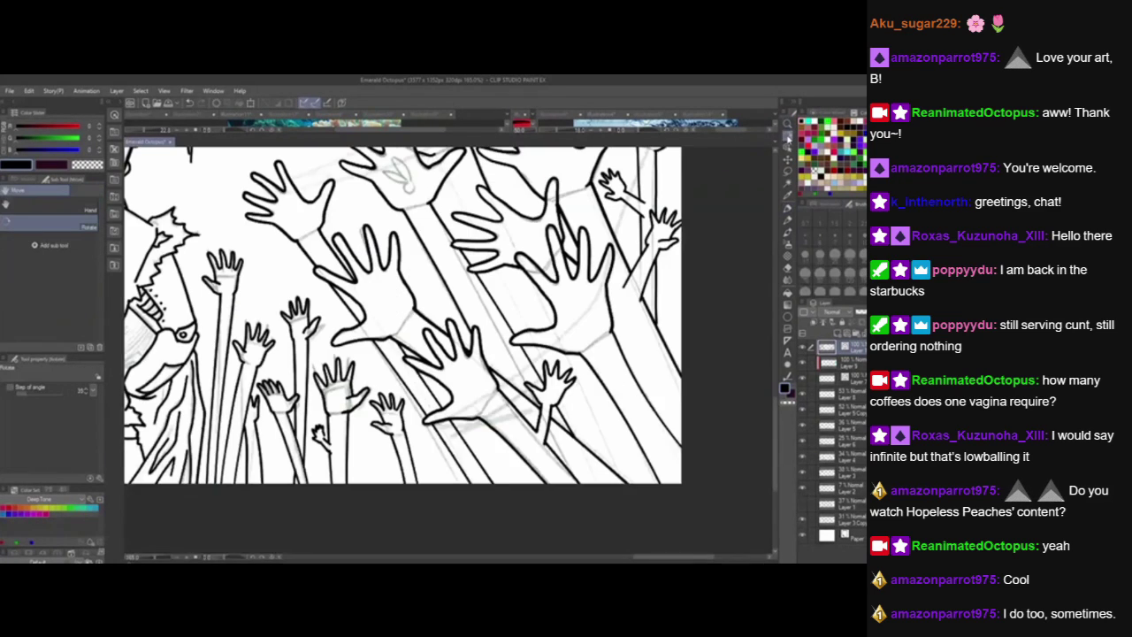
left_click_drag(630, 446, 654, 485)
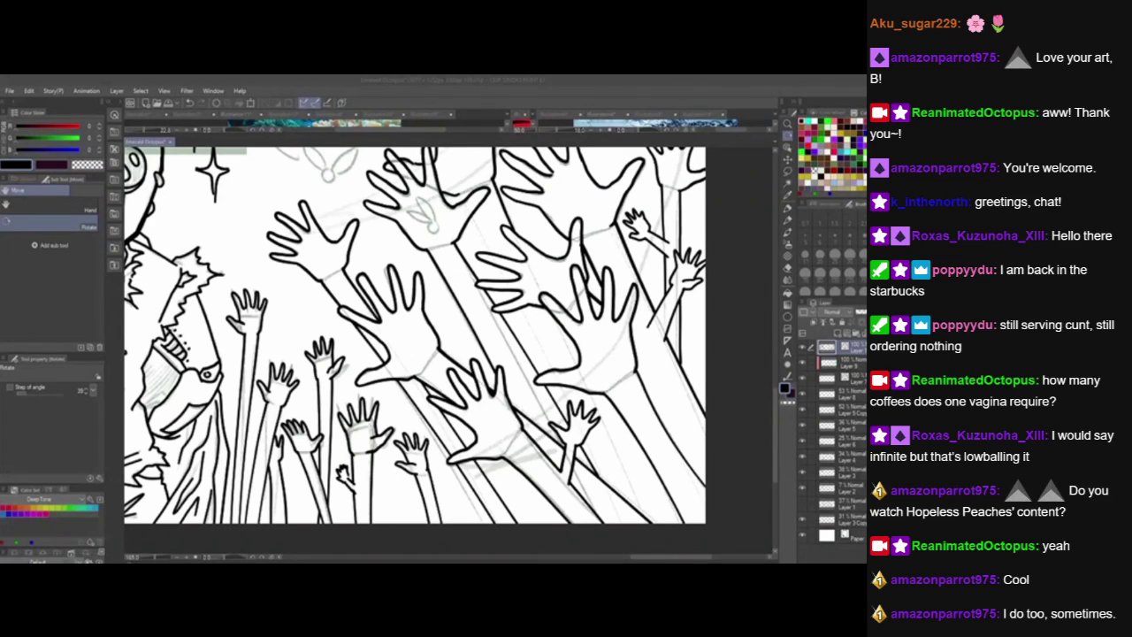
key("alt+Tab")
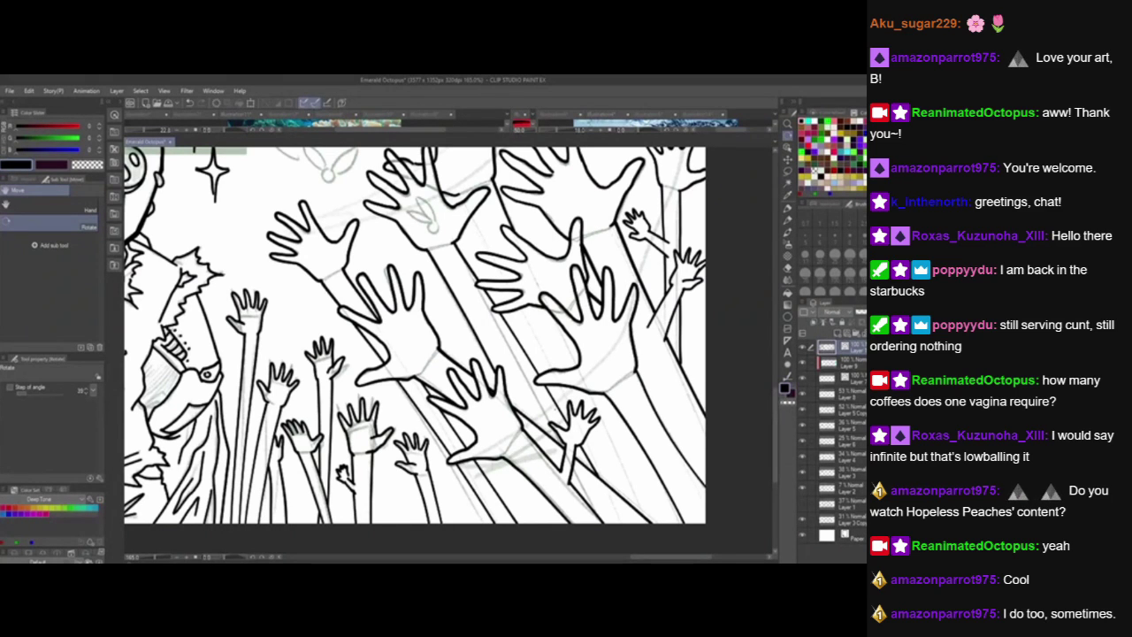
Ink a small, partly hidden arm in the gap between the large open hand and the forearm below the winged sketch.
left_click(787, 209)
mouse_move(589, 384)
left_mouse_down()
mouse_move(614, 455)
mouse_move(617, 387)
left_mouse_up()
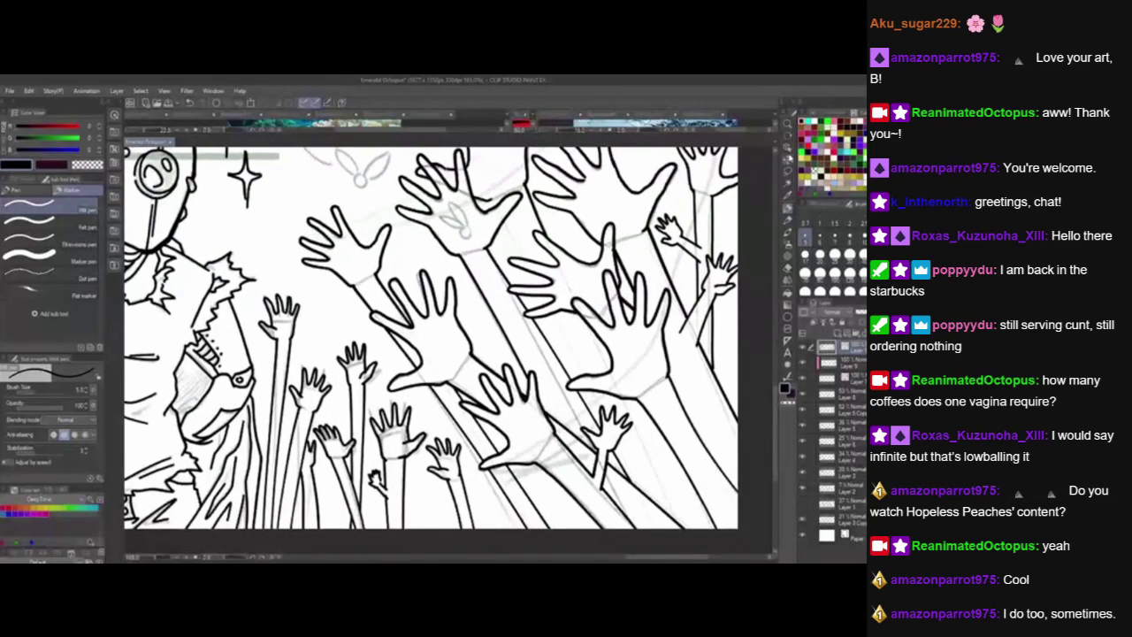
left_click(788, 138)
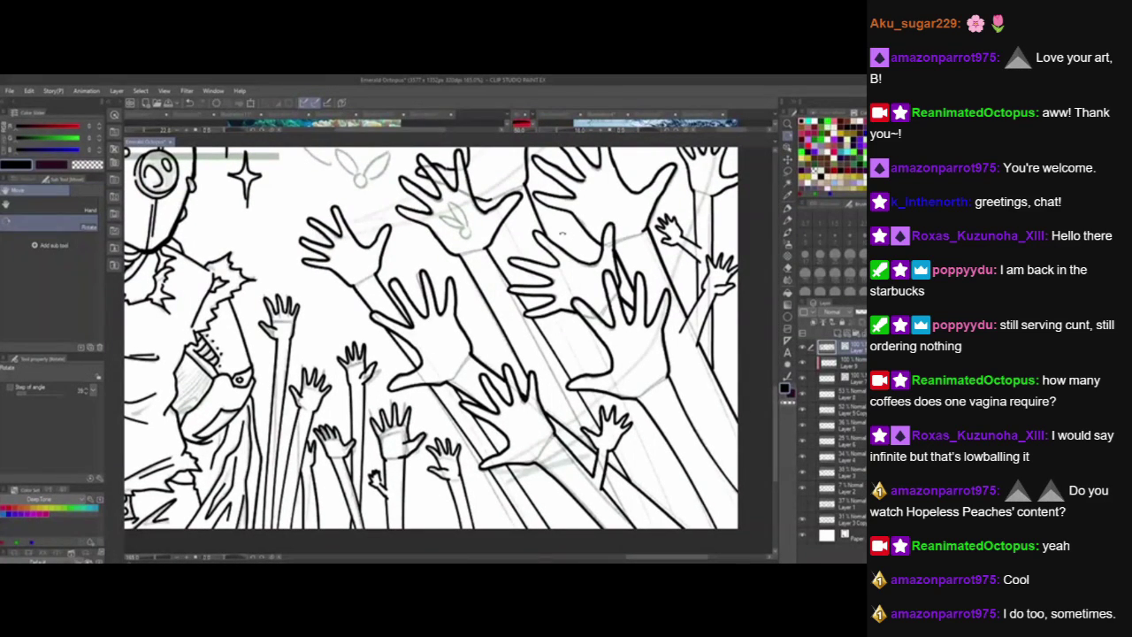
left_click_drag(563, 233, 606, 377)
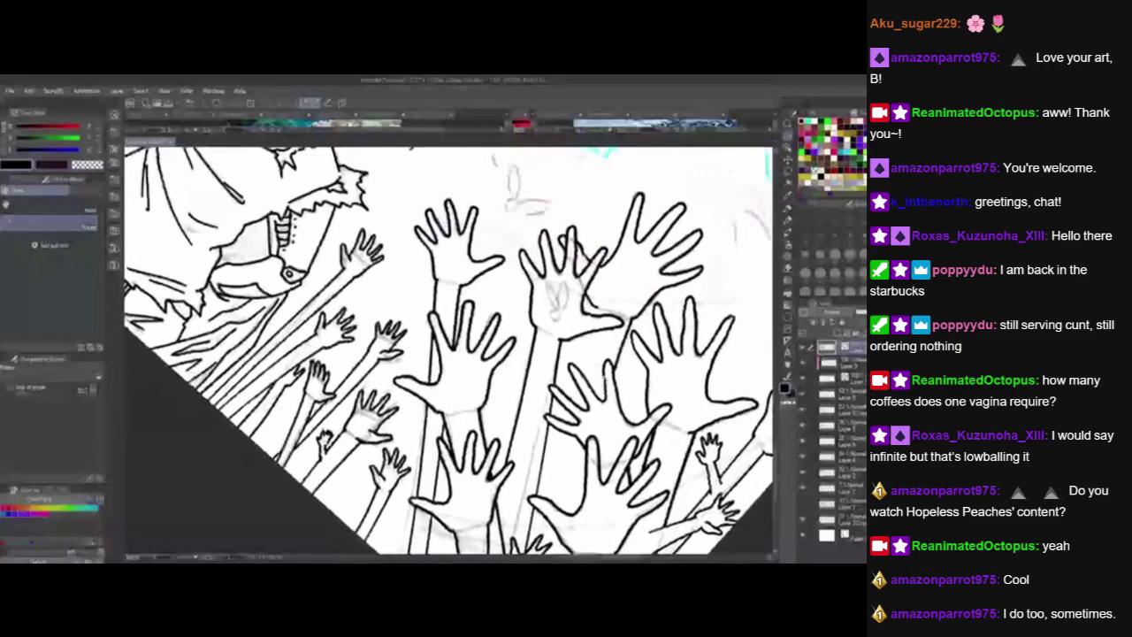
left_click_drag(561, 306, 573, 322)
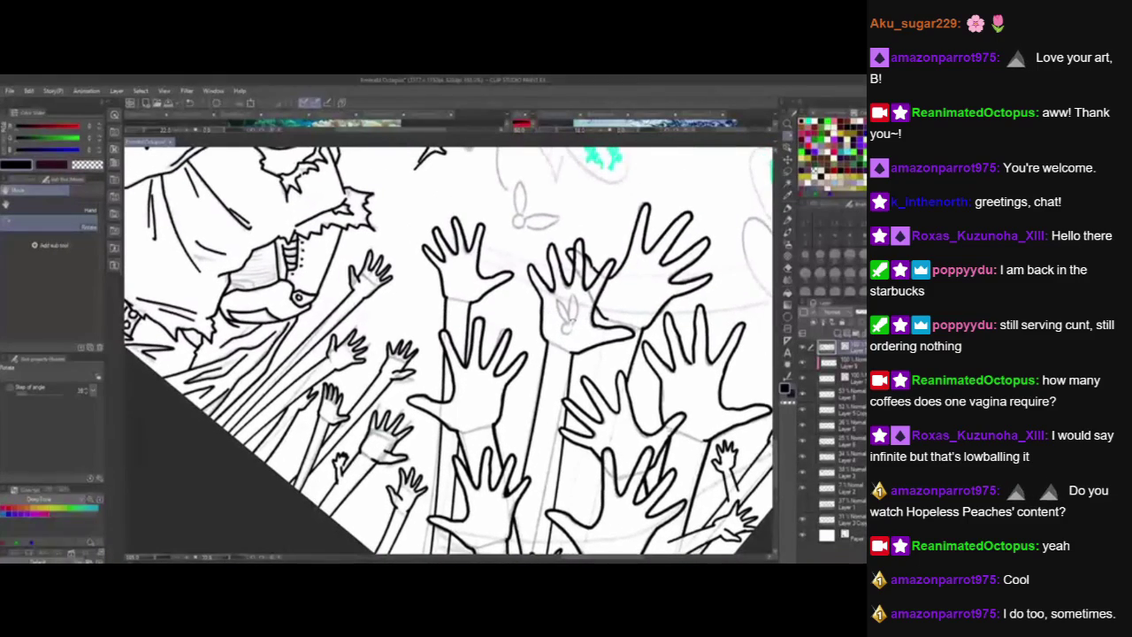
left_click_drag(589, 402, 560, 298)
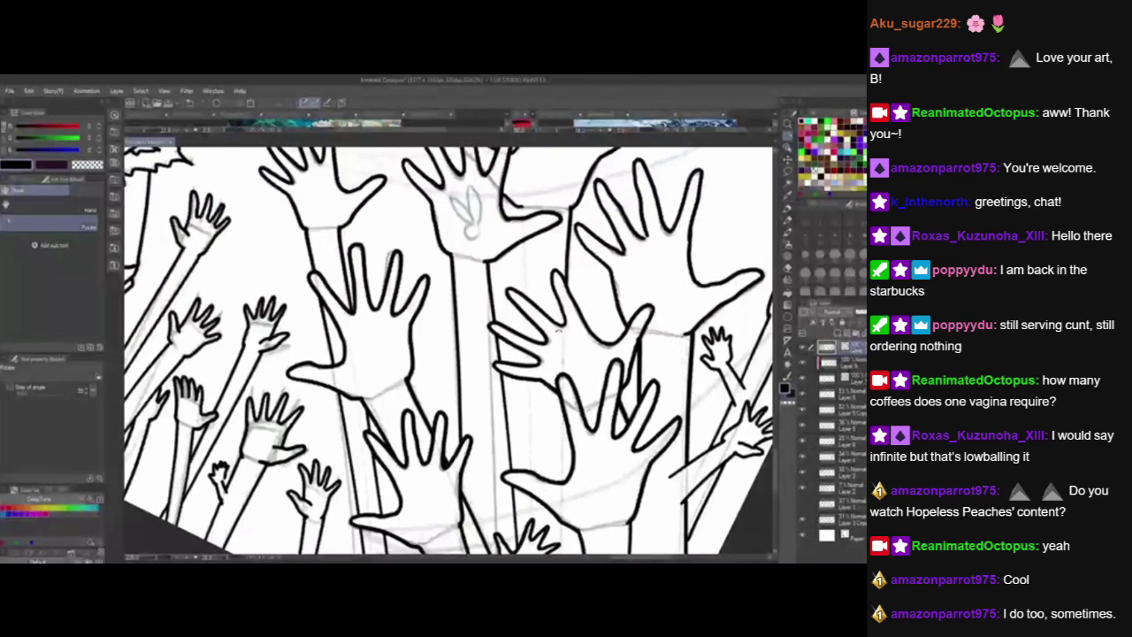
left_click(788, 210)
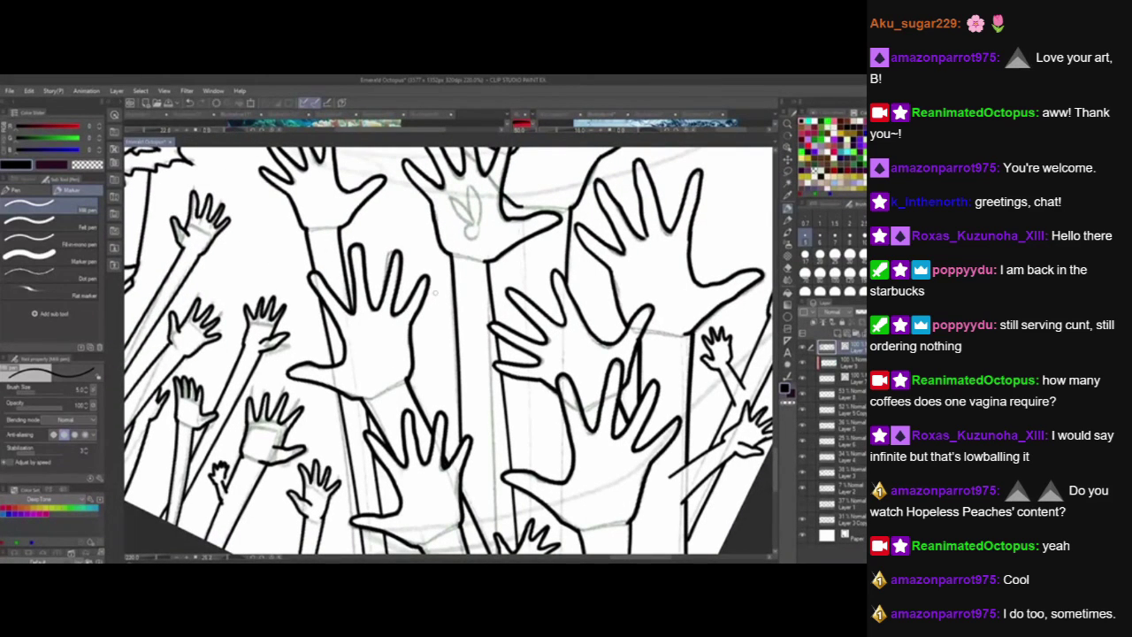
scroll(435, 292, "down", 2)
scroll(414, 320, "up", 2)
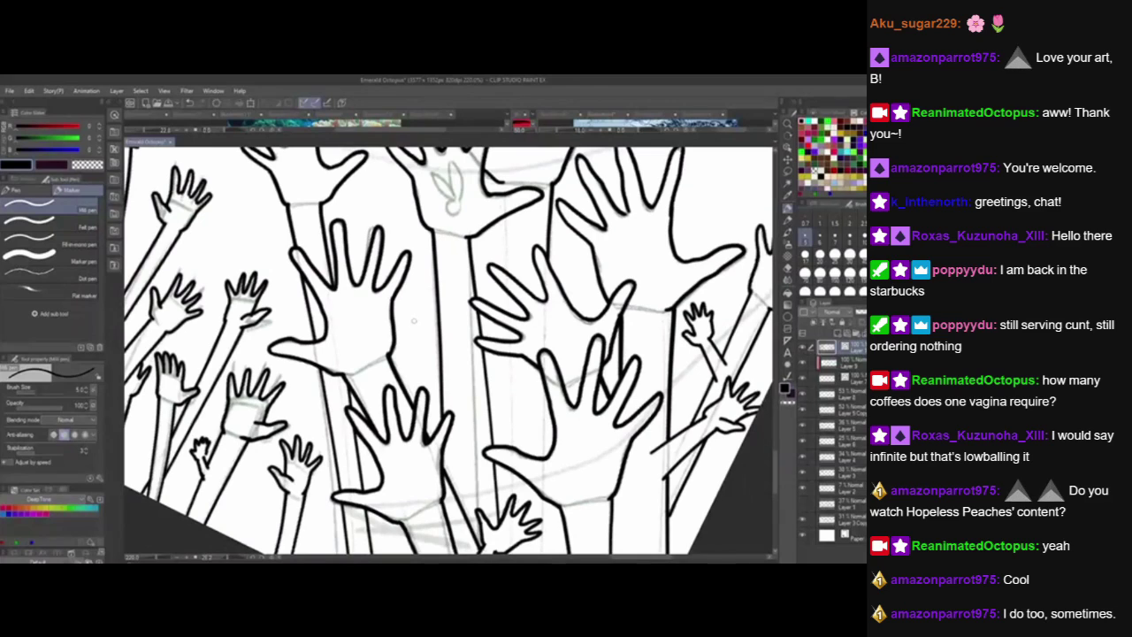
left_click_drag(409, 314, 459, 350)
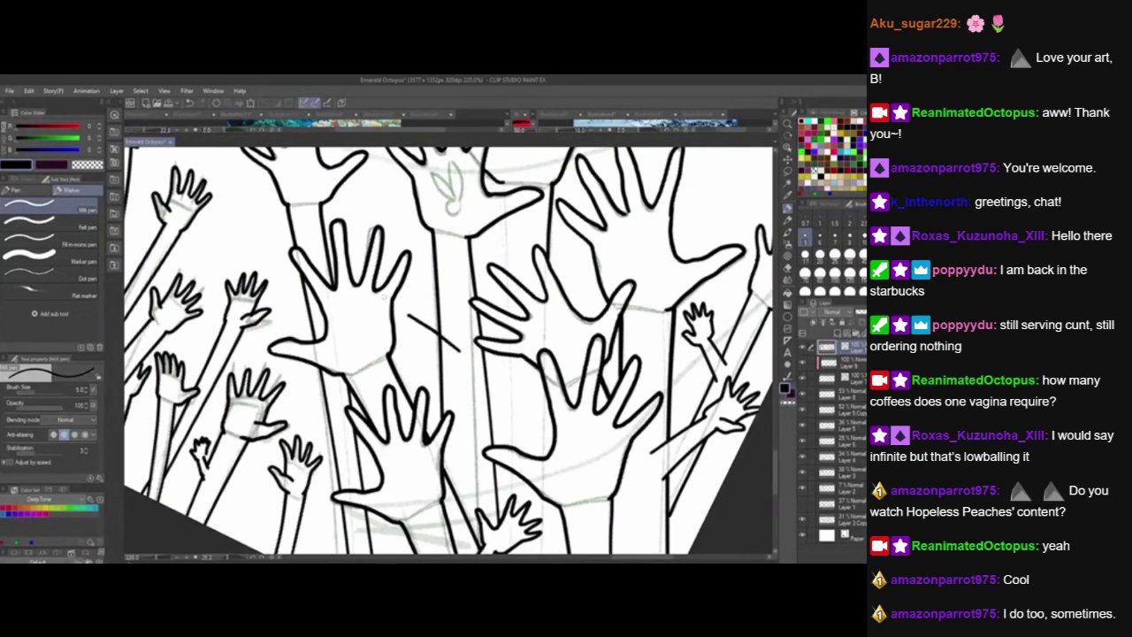
mouse_move(412, 306)
left_mouse_down()
mouse_move(469, 319)
mouse_move(400, 290)
mouse_move(390, 318)
mouse_move(411, 316)
mouse_move(402, 279)
left_mouse_up()
key("ctrl+z")
key("ctrl+z")
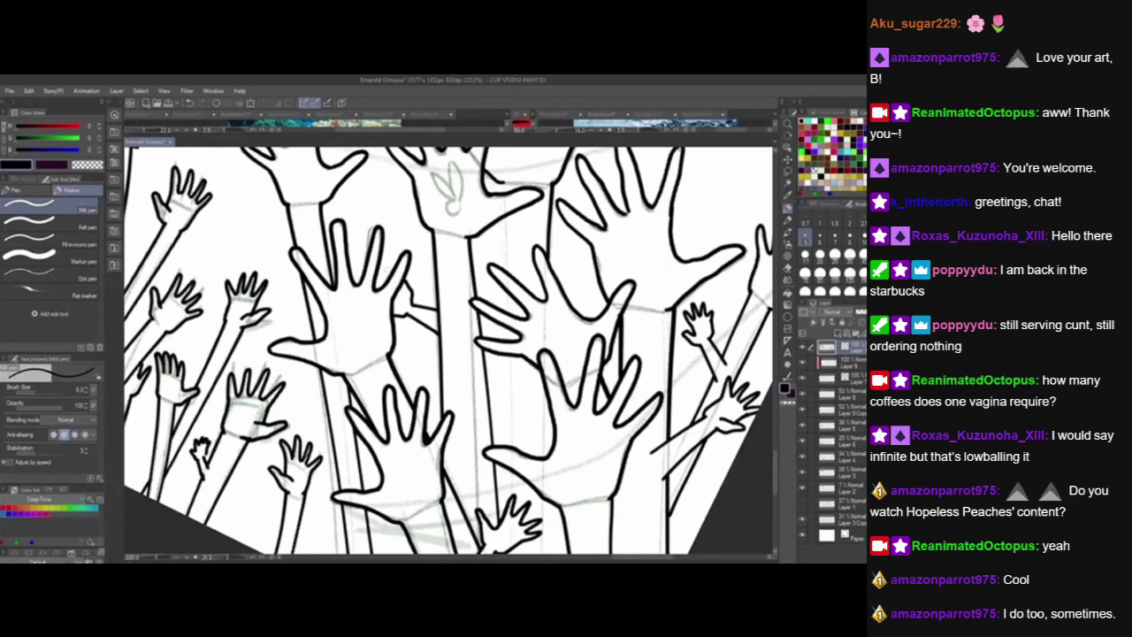
left_click_drag(467, 437, 471, 448)
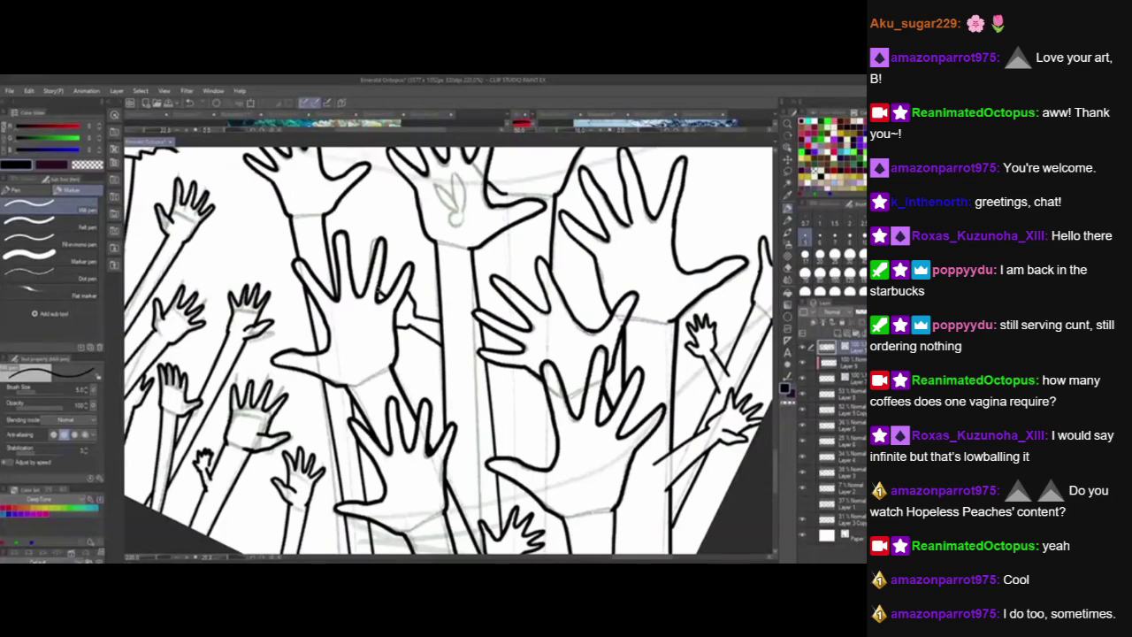
left_click_drag(593, 459, 609, 494)
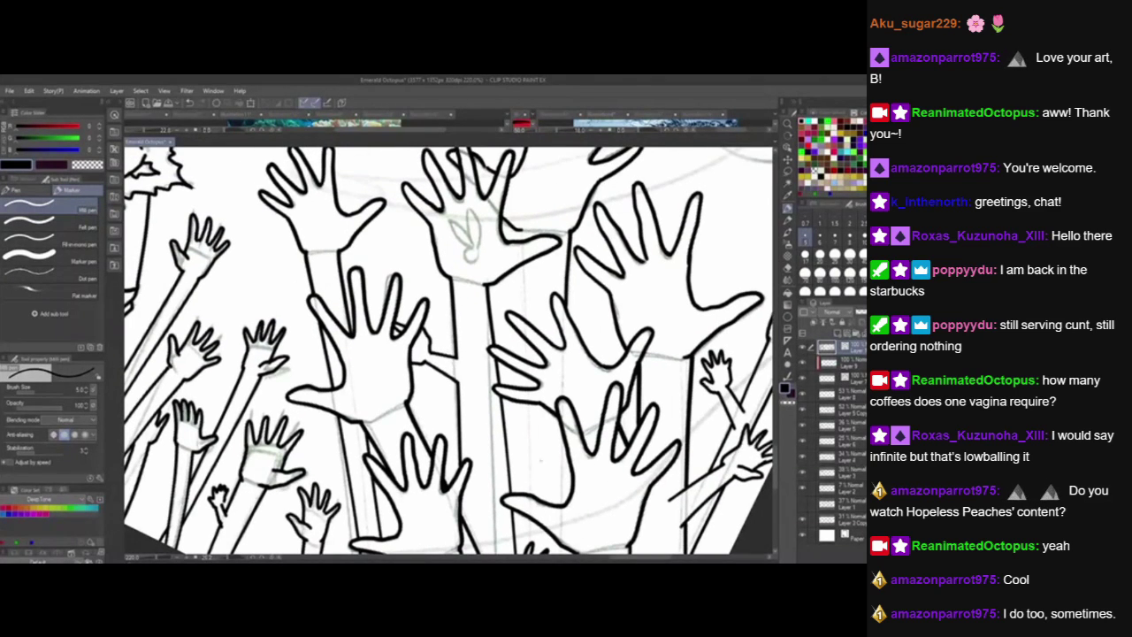
Ink a partly hidden forearm as straight lines in the gap between the two large open hands near the page corner.
left_click(534, 558)
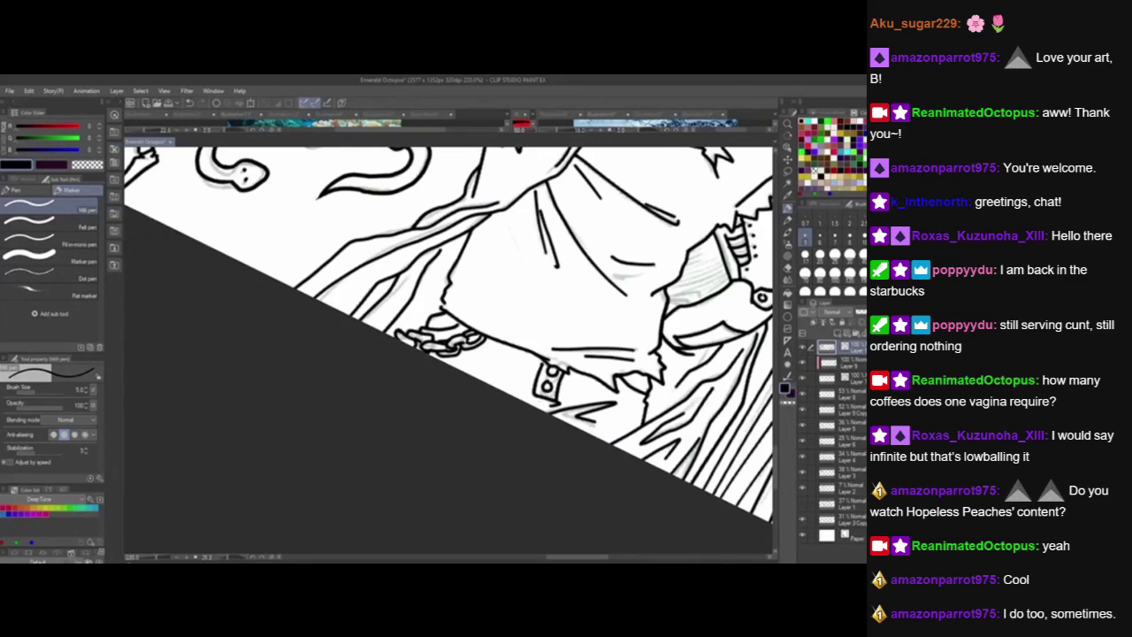
scroll(449, 354, "down", 3)
left_click_drag(620, 477, 223, 197)
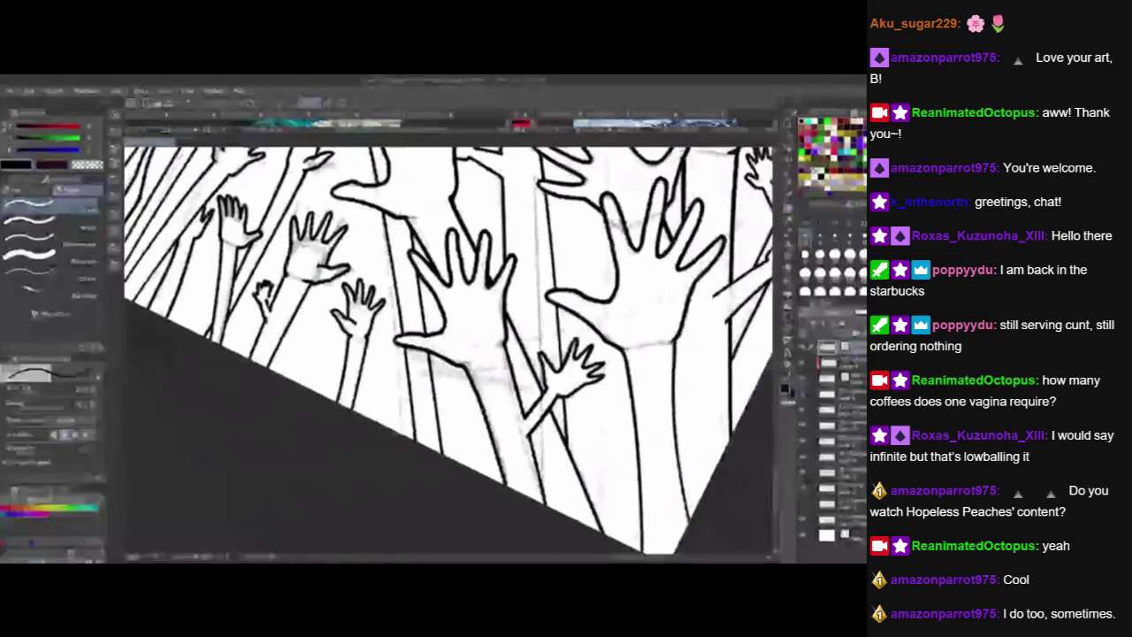
mouse_move(477, 345)
left_mouse_down()
mouse_move(474, 400)
mouse_move(419, 395)
left_mouse_up()
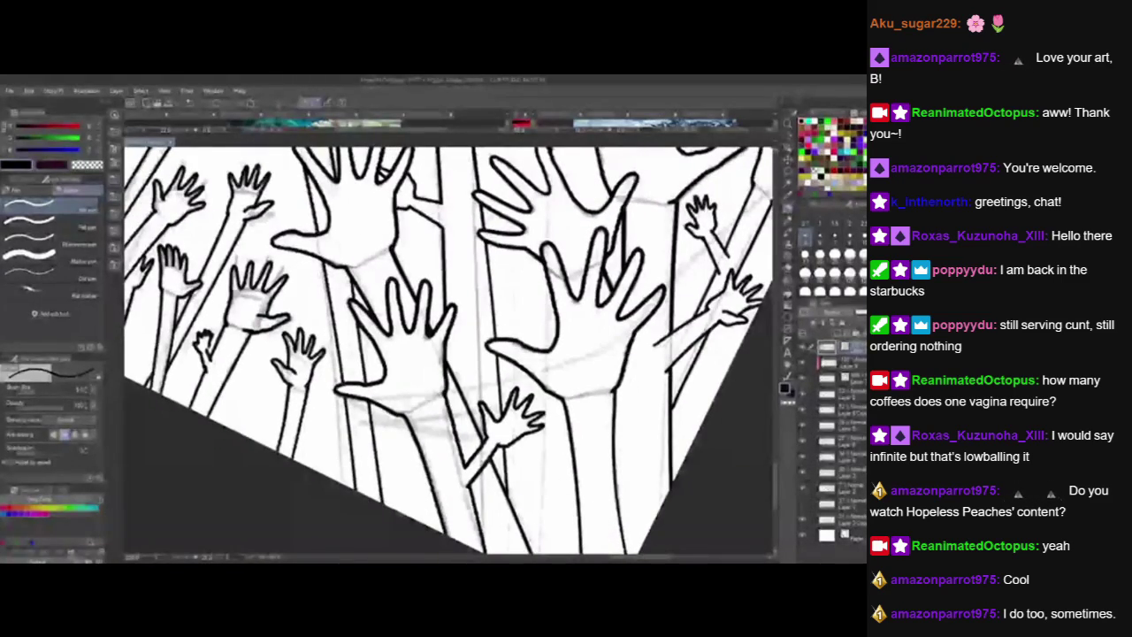
mouse_move(417, 271)
left_mouse_down()
mouse_move(416, 309)
mouse_move(365, 340)
mouse_move(373, 307)
left_mouse_up()
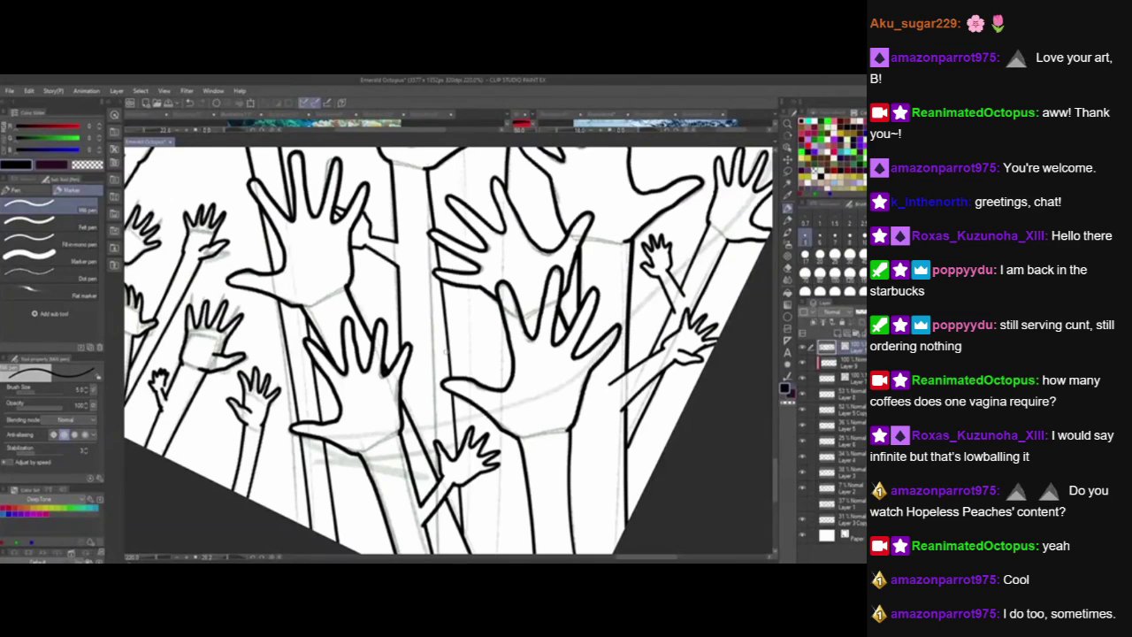
left_click_drag(432, 365, 495, 318)
left_click_drag(455, 382, 501, 331)
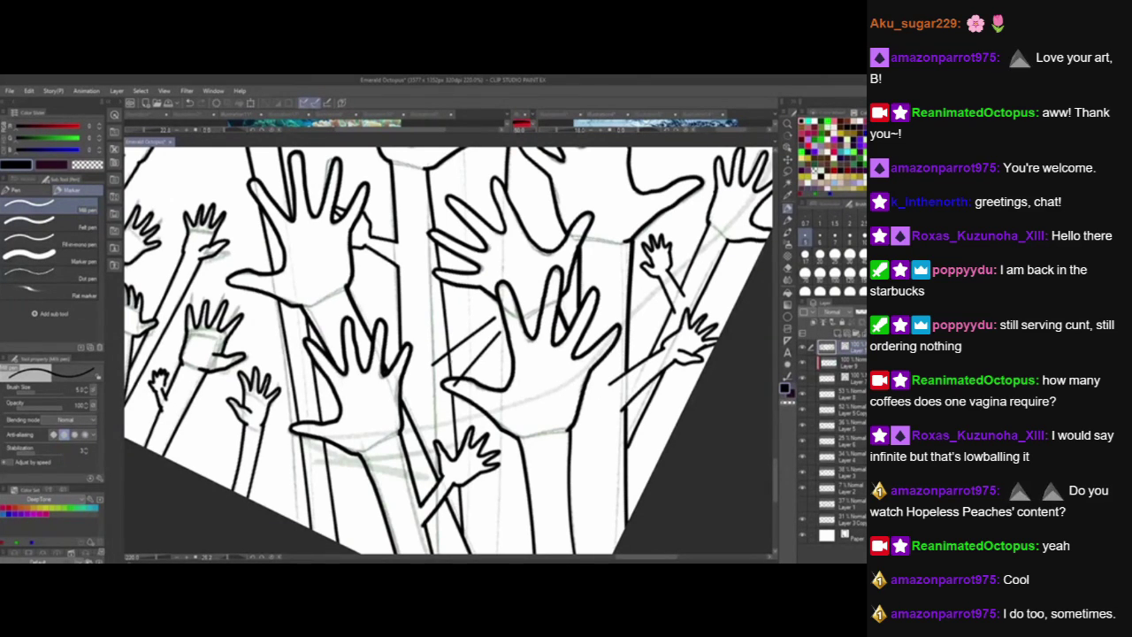
key("ctrl+z")
key("ctrl+z")
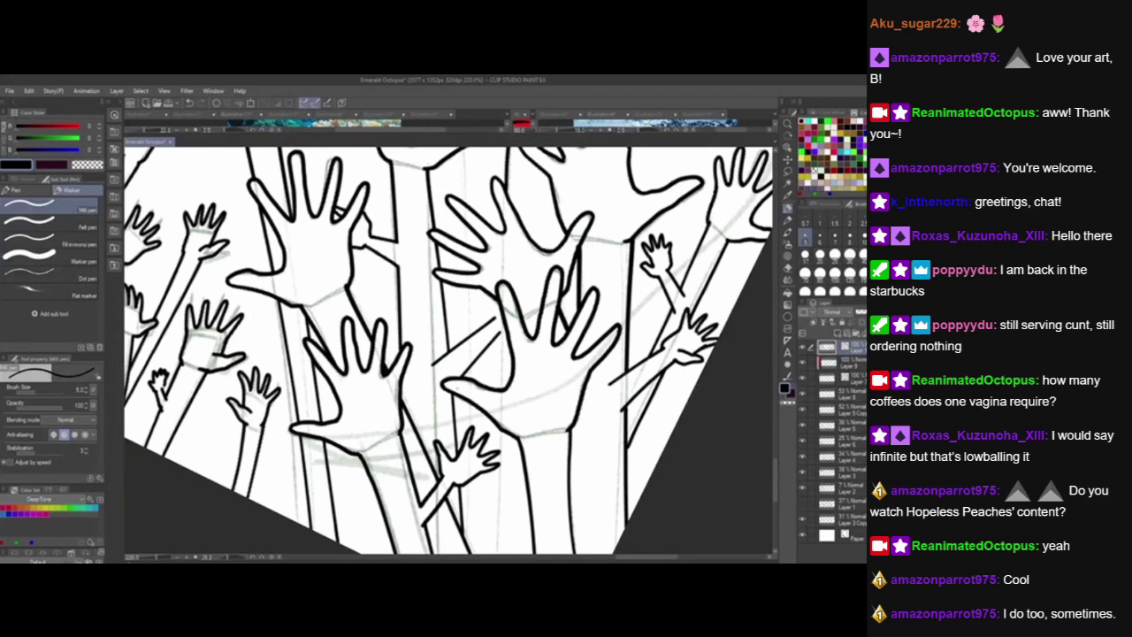
left_click_drag(508, 379, 490, 435)
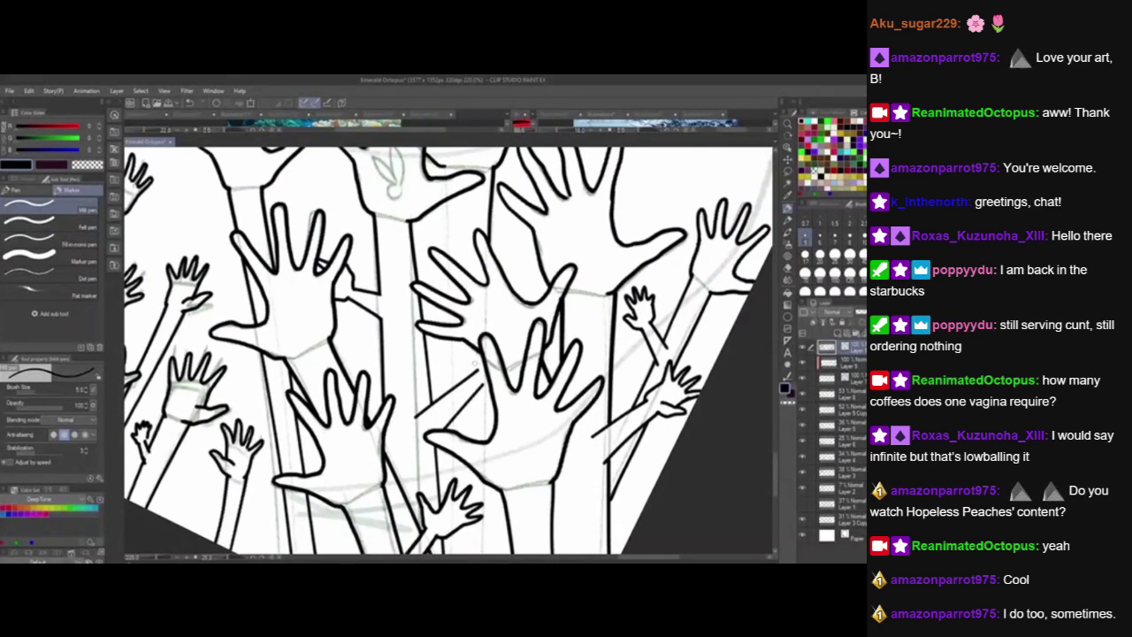
mouse_move(478, 371)
left_mouse_down()
mouse_move(473, 345)
mouse_move(492, 390)
mouse_move(519, 319)
mouse_move(544, 291)
left_mouse_up()
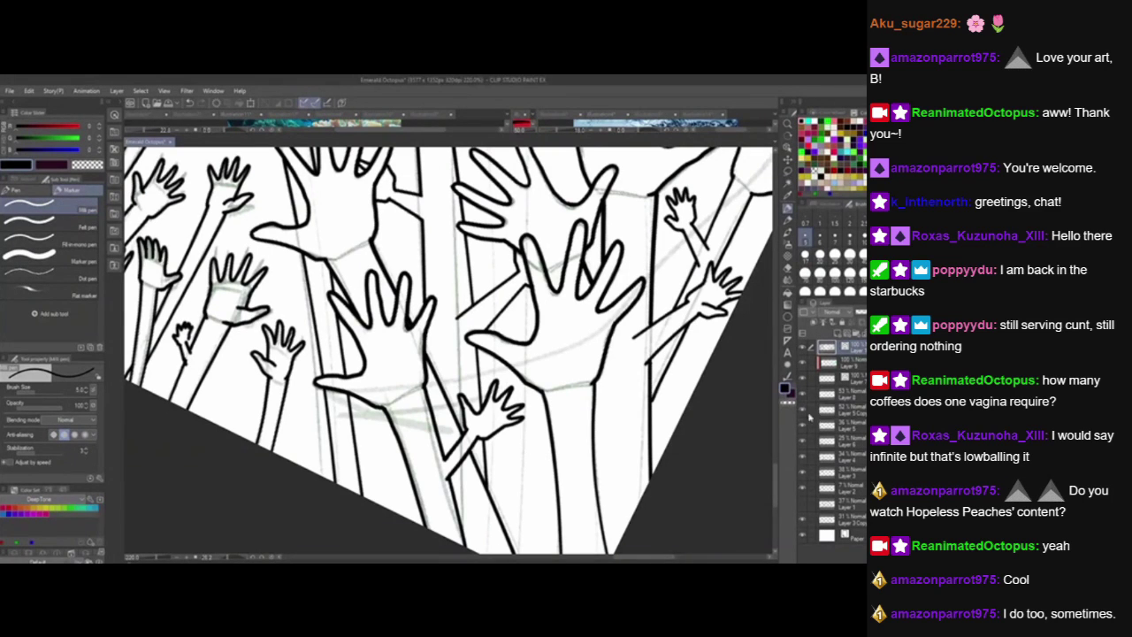
Ink a small raised hand with spread fingers and a curved forearm across the wide forearm near the page's bottom corner.
left_click(565, 378)
mouse_move(583, 381)
left_mouse_down()
mouse_move(533, 307)
mouse_move(538, 328)
mouse_move(521, 322)
left_mouse_up()
key("ctrl+z")
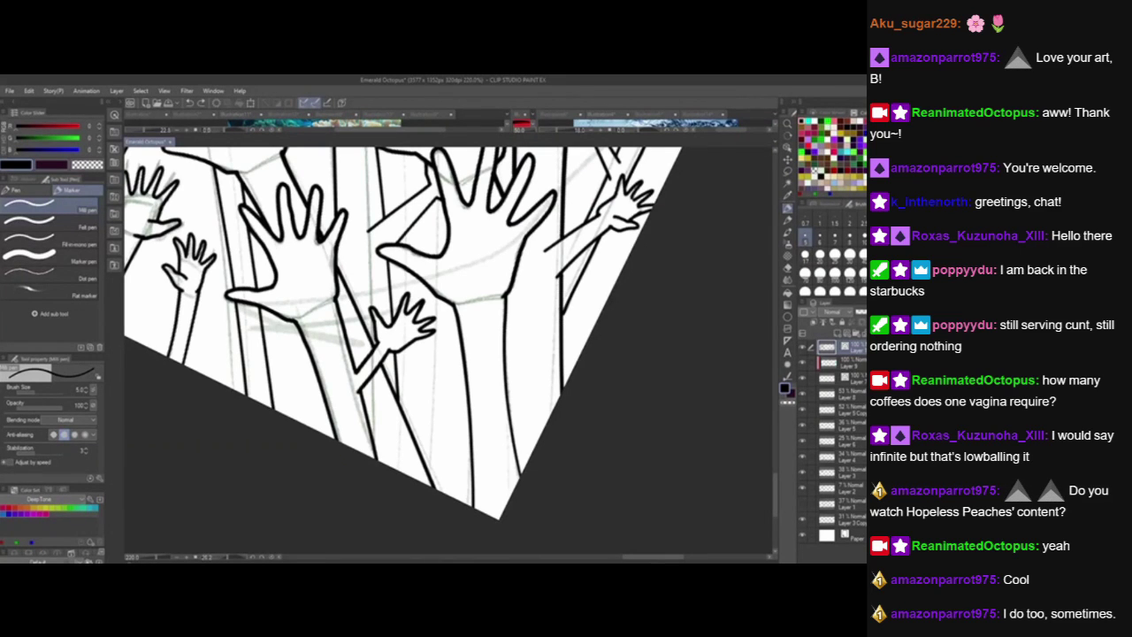
left_click_drag(582, 389, 608, 367)
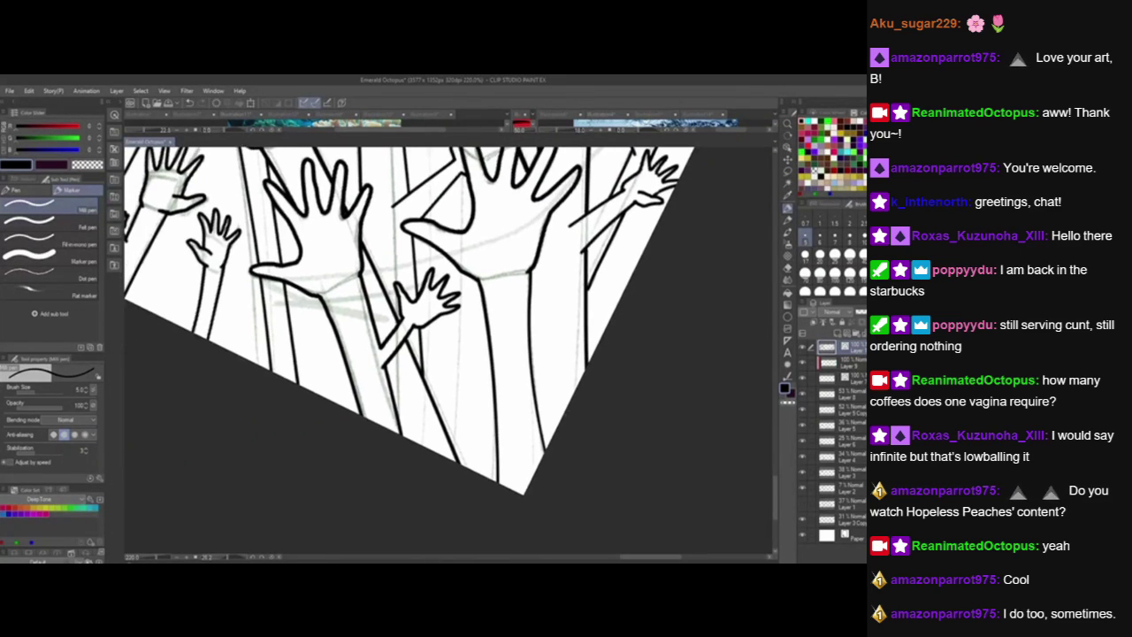
left_click_drag(524, 445, 474, 450)
mouse_move(454, 379)
left_mouse_down()
mouse_move(444, 355)
mouse_move(455, 390)
left_mouse_up()
mouse_move(407, 337)
left_mouse_down()
mouse_move(453, 358)
mouse_move(438, 368)
mouse_move(381, 342)
mouse_move(396, 334)
mouse_move(372, 319)
mouse_move(393, 310)
left_mouse_up()
key("ctrl+z")
left_click_drag(370, 297, 364, 292)
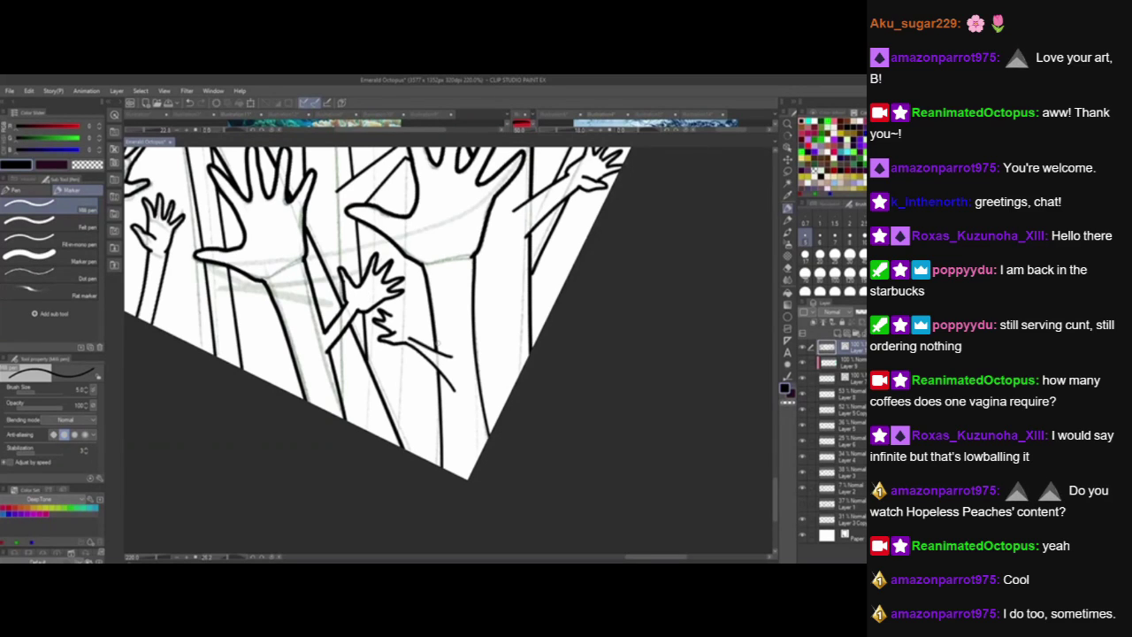
key("ctrl+z")
key("ctrl+z")
key("ctrl+z")
mouse_move(392, 334)
left_mouse_down()
mouse_move(368, 318)
mouse_move(404, 300)
mouse_move(407, 334)
left_mouse_up()
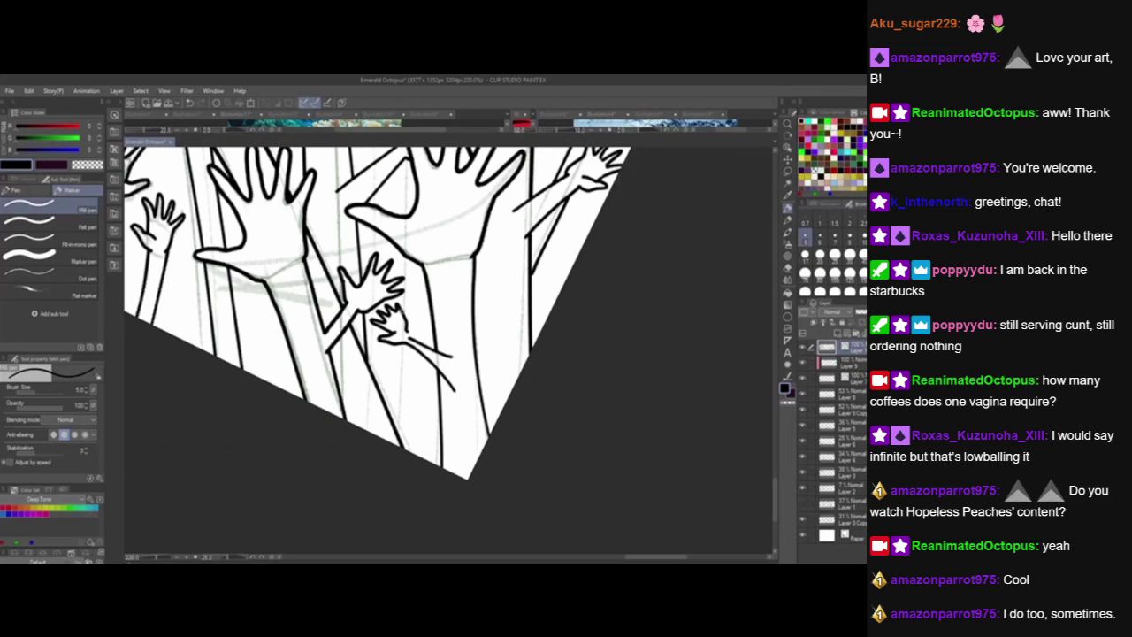
Redraw the upper forearm line of the small hand near the page's bottom corner, keeping its inked fingers.
key("ctrl+z")
key("ctrl+z")
key("ctrl+z")
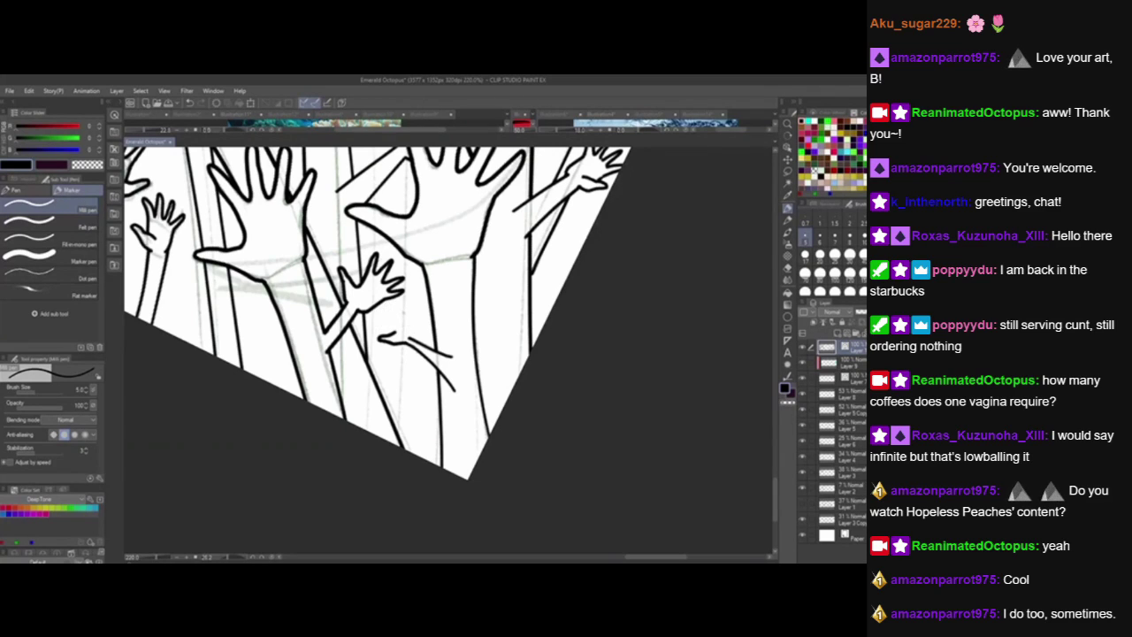
key("ctrl+y")
key("ctrl+y")
key("ctrl+y")
key("ctrl+y")
key("ctrl+y")
key("ctrl+y")
mouse_move(399, 307)
left_mouse_down()
mouse_move(415, 331)
mouse_move(457, 352)
left_mouse_up()
key("ctrl+z")
key("ctrl+z")
key("ctrl+z")
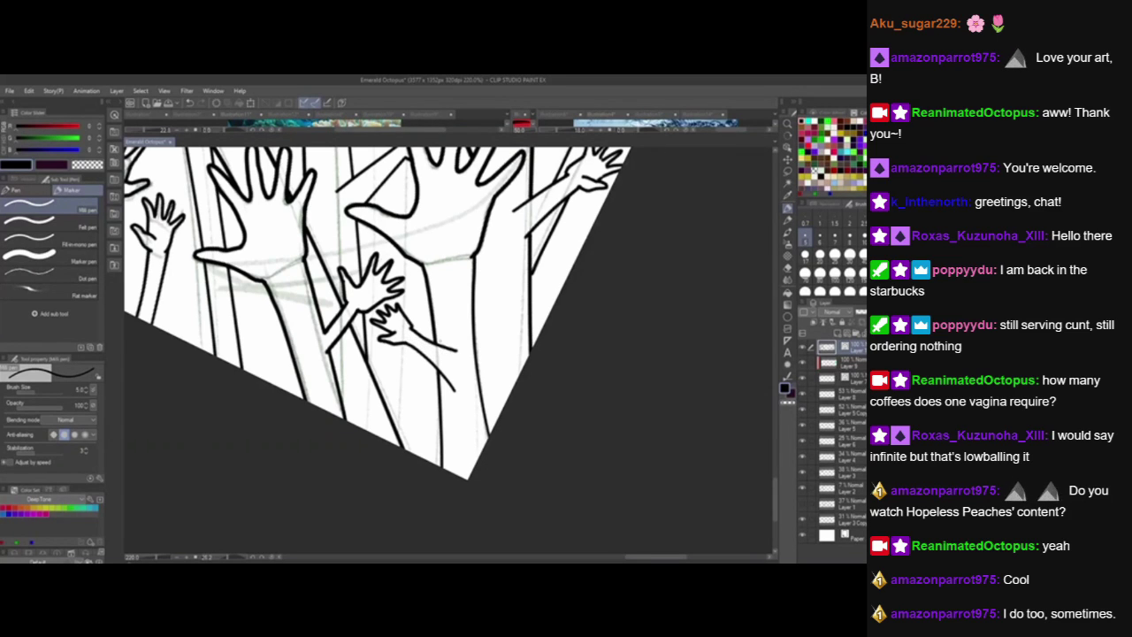
Ink two short forearm lines emerging from behind the large open hand beside the group of small raised hands.
mouse_move(546, 414)
left_mouse_down()
mouse_move(564, 527)
mouse_move(600, 448)
left_mouse_up()
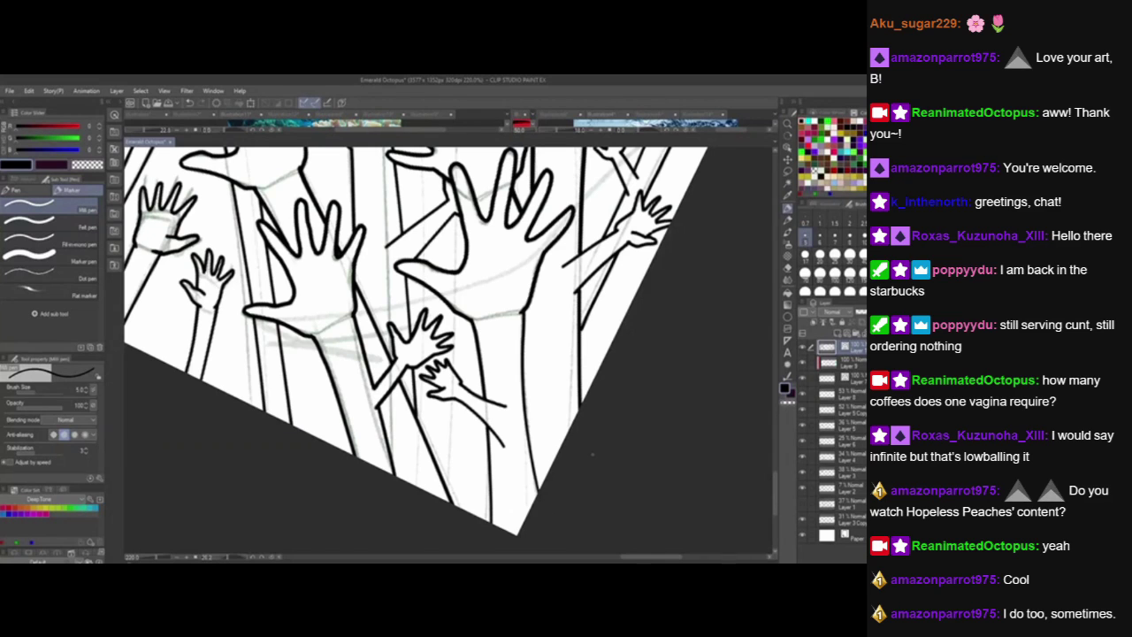
left_click_drag(448, 411, 558, 462)
mouse_move(529, 401)
left_mouse_down()
mouse_move(611, 559)
mouse_move(547, 500)
mouse_move(546, 457)
mouse_move(508, 412)
mouse_move(477, 338)
left_mouse_up()
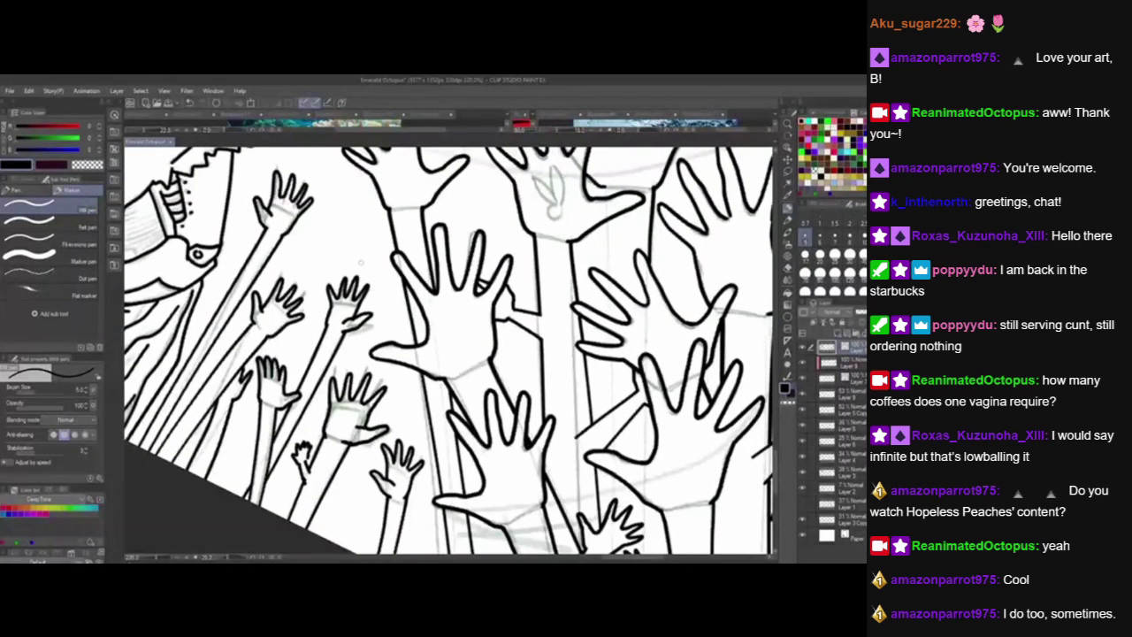
left_click_drag(359, 264, 404, 294)
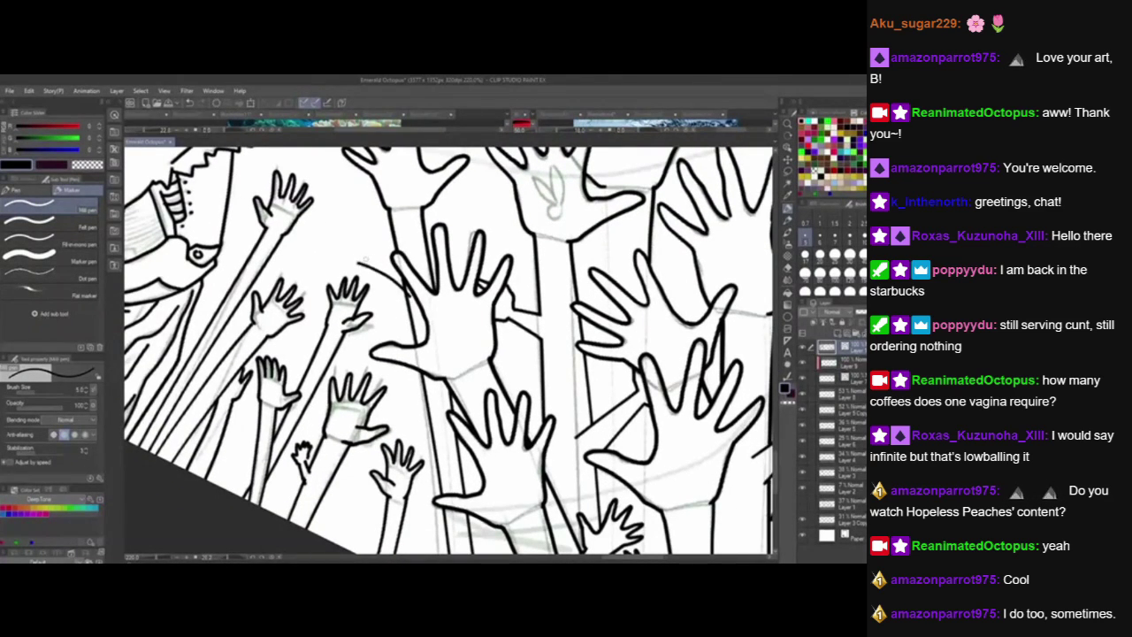
mouse_move(361, 260)
left_mouse_down()
mouse_move(405, 266)
mouse_move(406, 289)
mouse_move(401, 279)
left_mouse_up()
Rotate the canvas and ink a tiny open hand at the end of the new short forearm.
left_click_drag(572, 501, 575, 535)
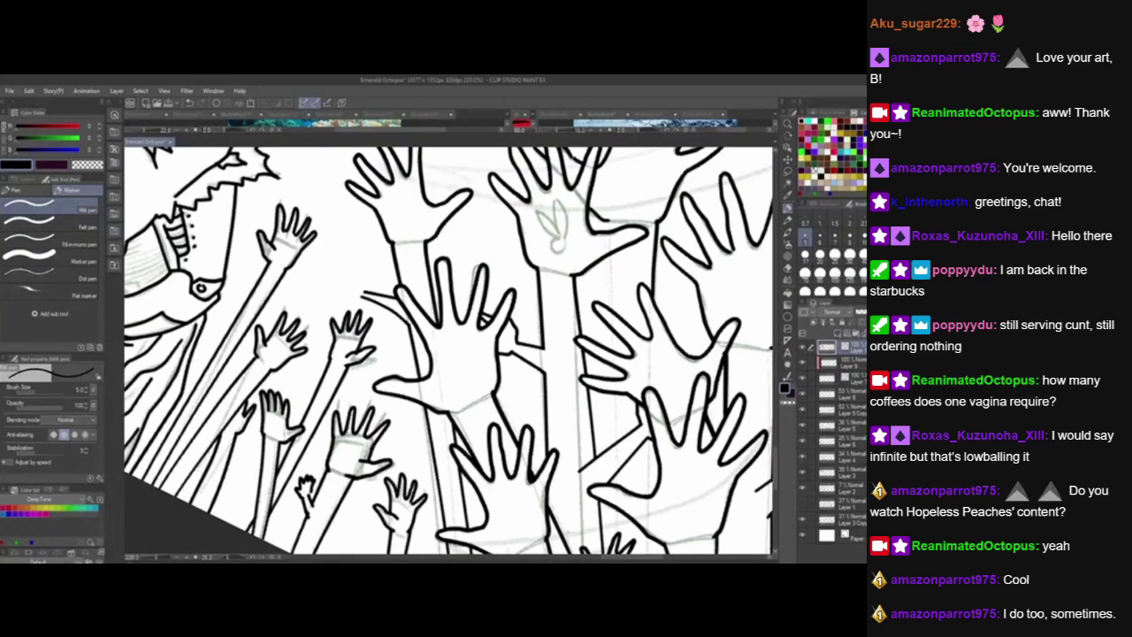
key("r")
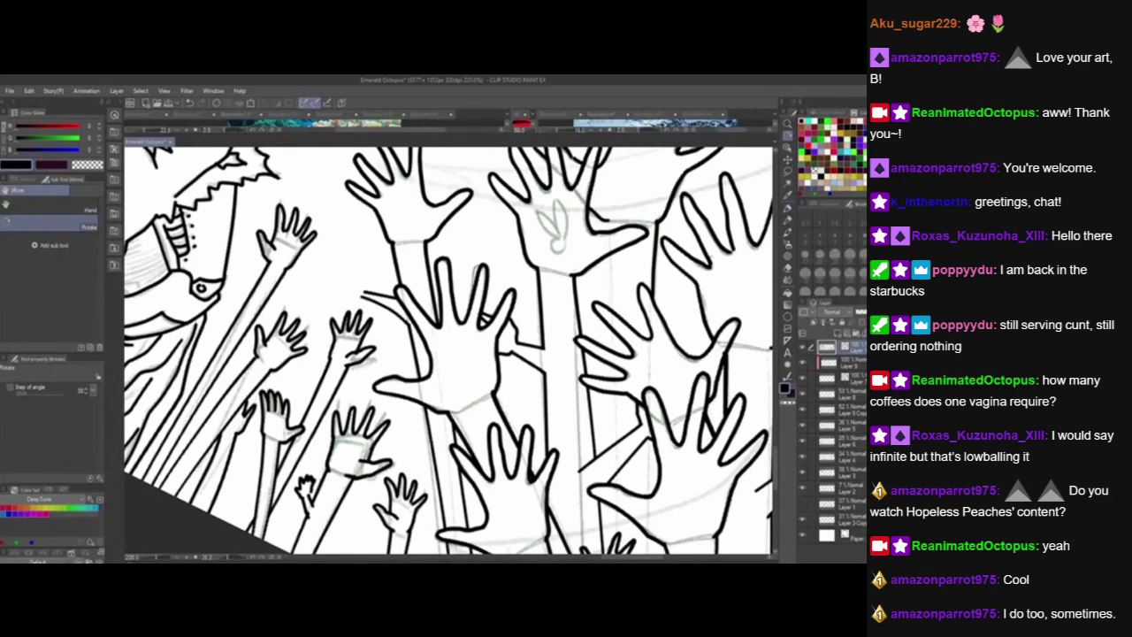
left_click_drag(386, 263, 450, 294)
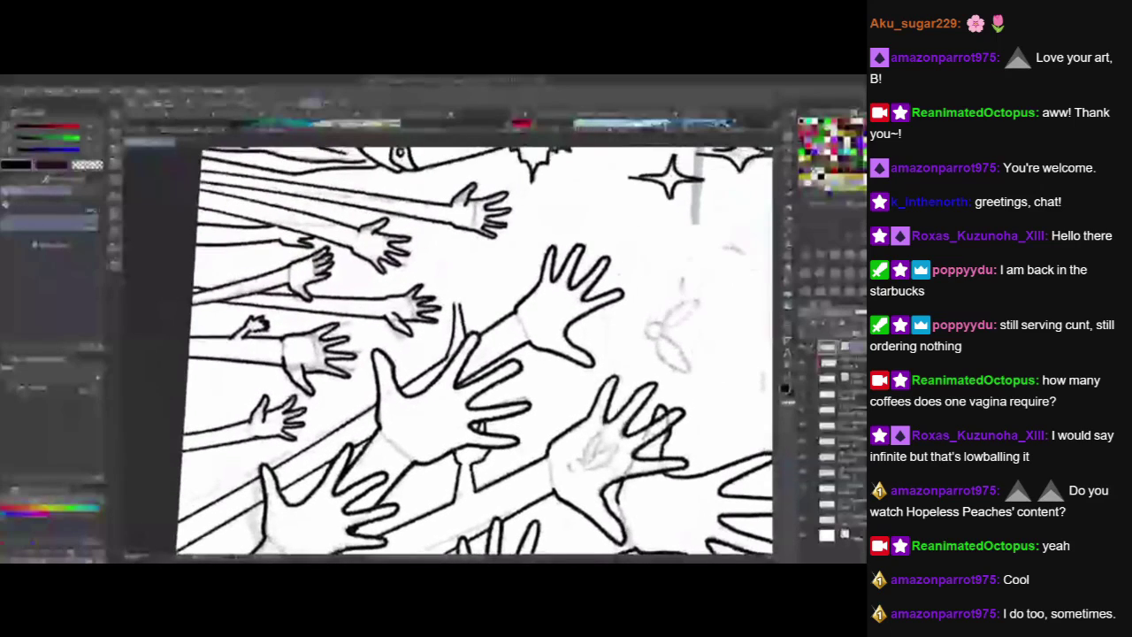
key("p")
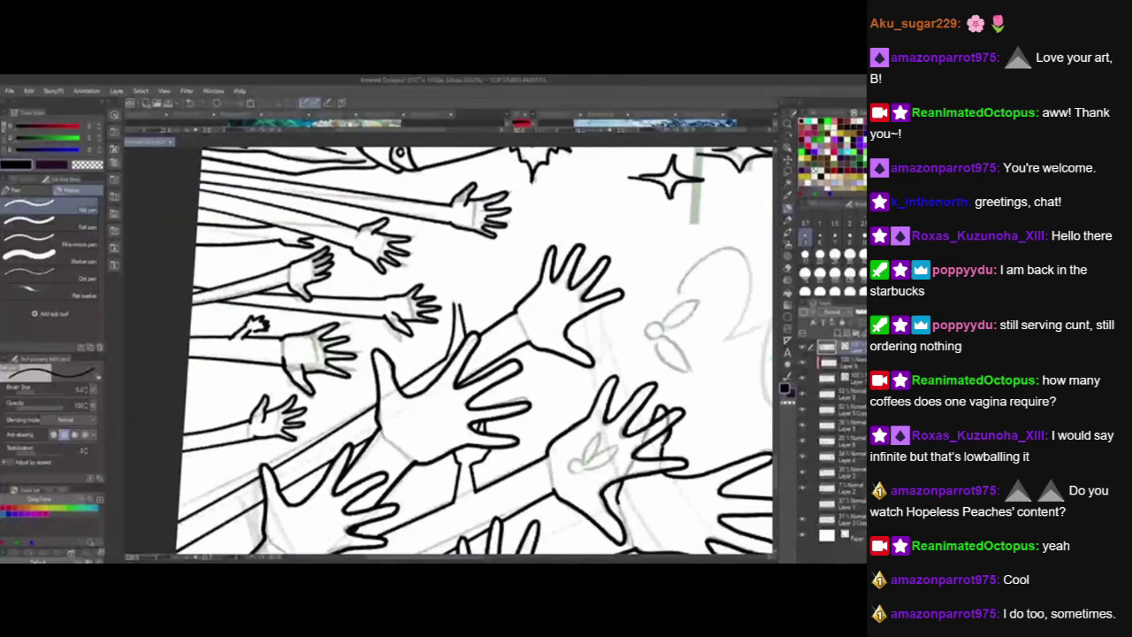
mouse_move(455, 306)
left_mouse_down()
mouse_move(443, 278)
mouse_move(460, 270)
mouse_move(466, 293)
mouse_move(478, 288)
mouse_move(470, 305)
left_mouse_up()
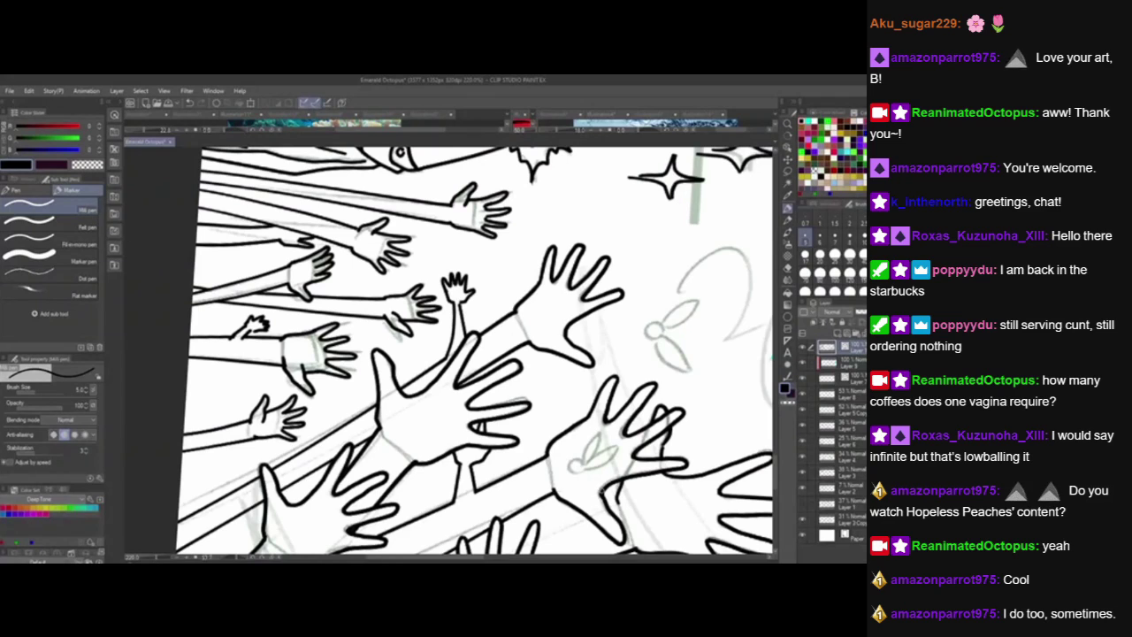
Undo and redraw the two forearm lines joining the tiny hand to the large open hand below it.
left_click_drag(598, 483, 592, 465)
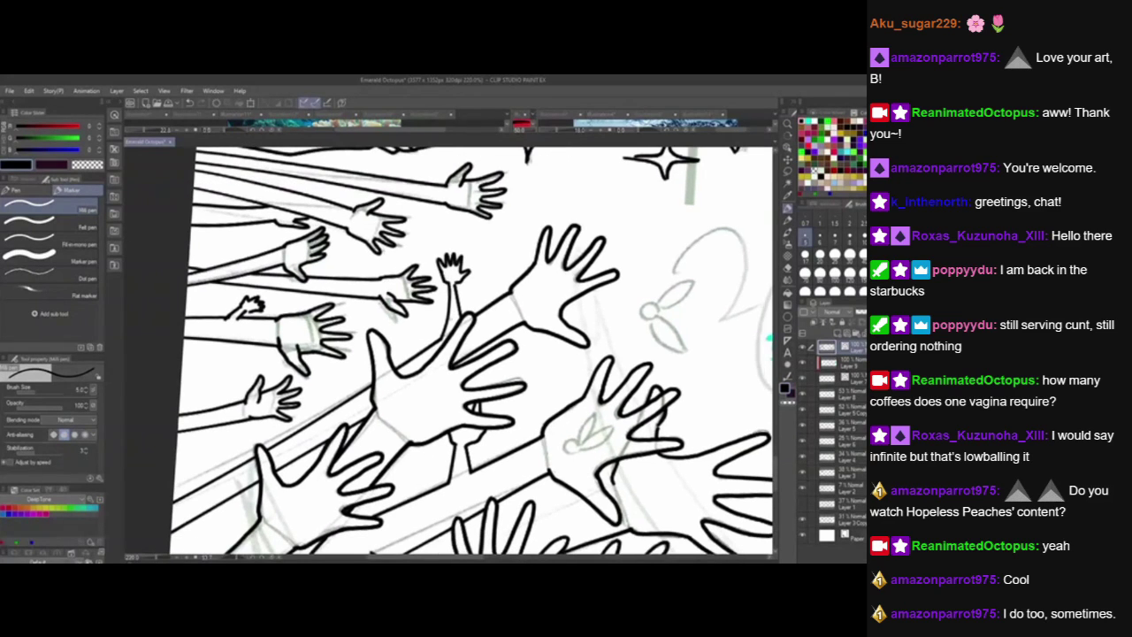
key("ctrl+z")
key("ctrl+z")
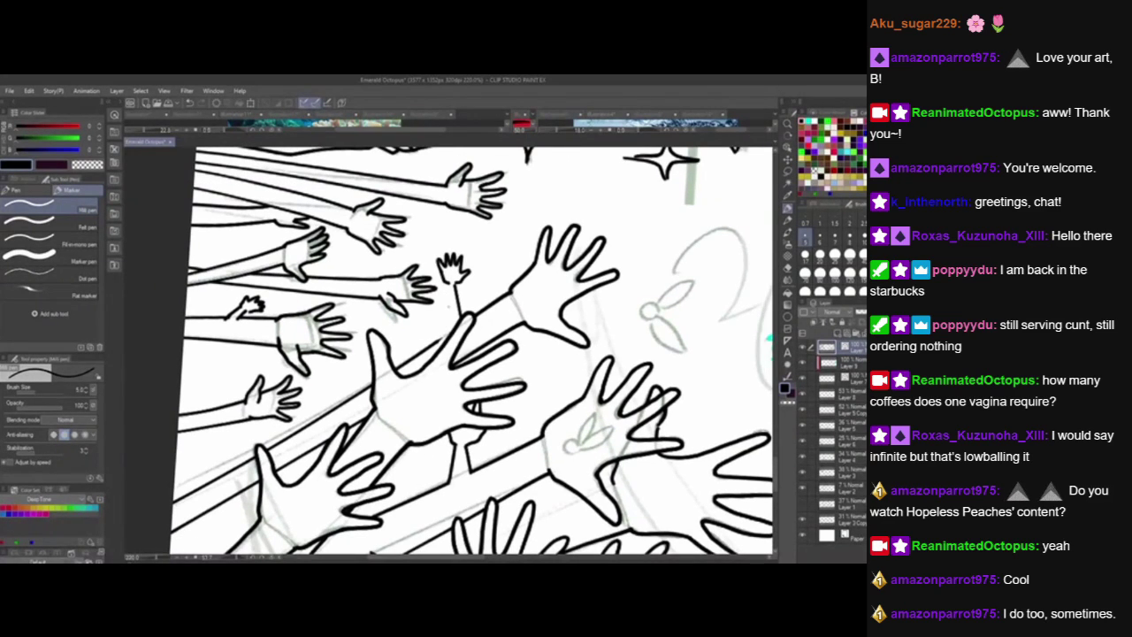
left_click_drag(451, 282, 441, 345)
key("ctrl+z")
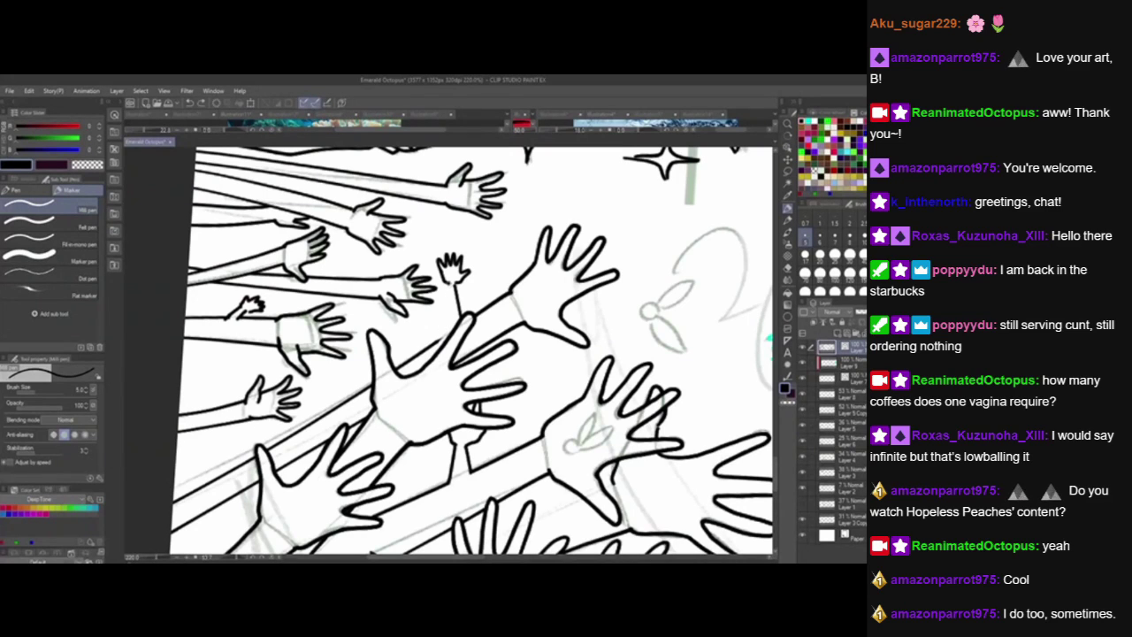
left_click_drag(452, 281, 440, 344)
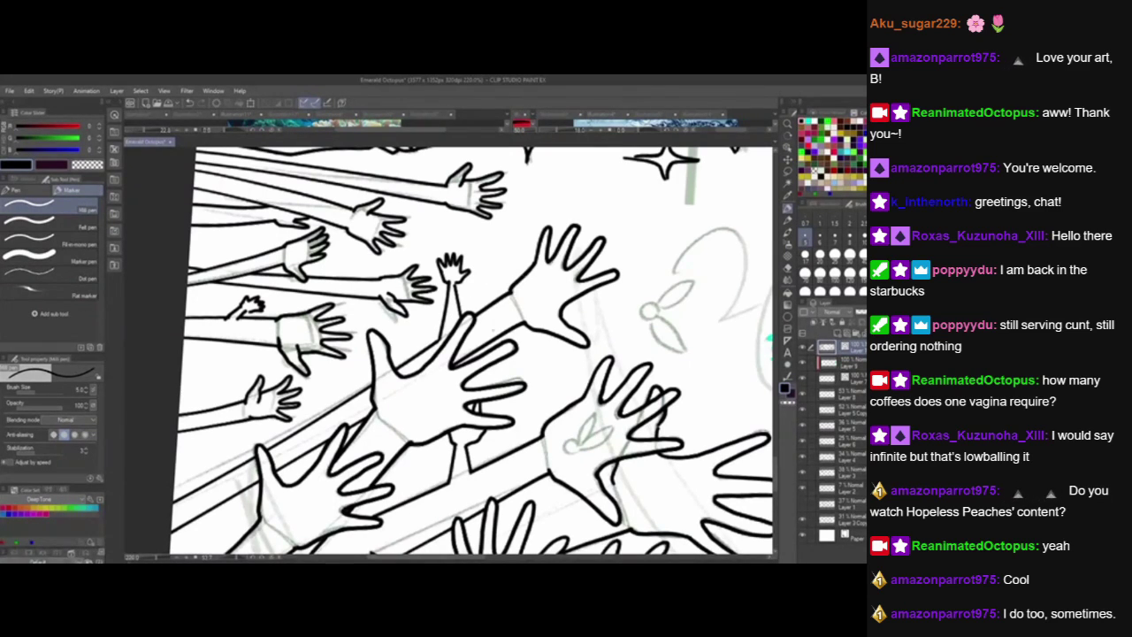
key("ctrl+z")
left_click_drag(459, 283, 457, 328)
Rotate the canvas back upright and ink the winged ball below the lowest speech bubble, above the raised hands.
double_click(787, 136)
left_click_drag(569, 368, 587, 257)
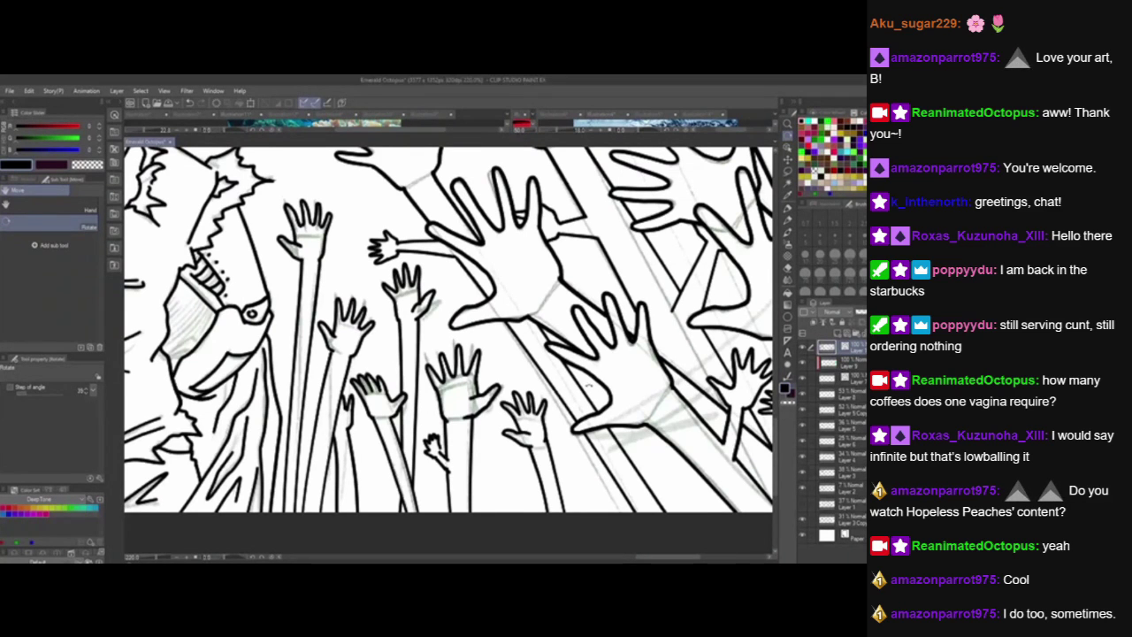
scroll(593, 385, "down", 5)
left_click_drag(593, 385, 556, 404)
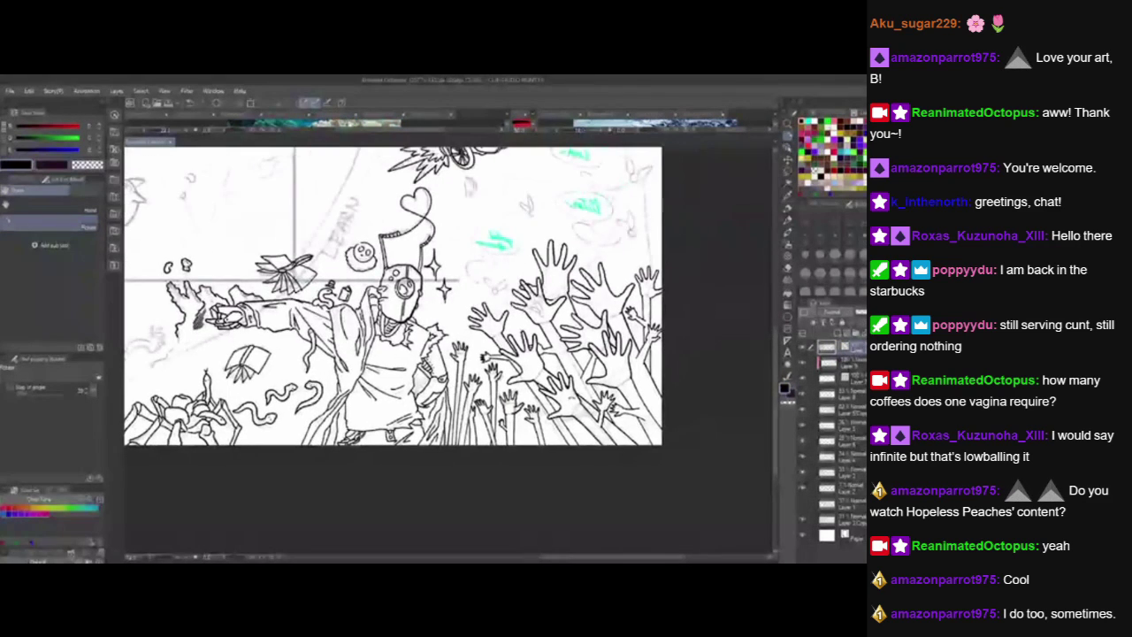
scroll(583, 271, "up", 1)
scroll(398, 305, "up", 2)
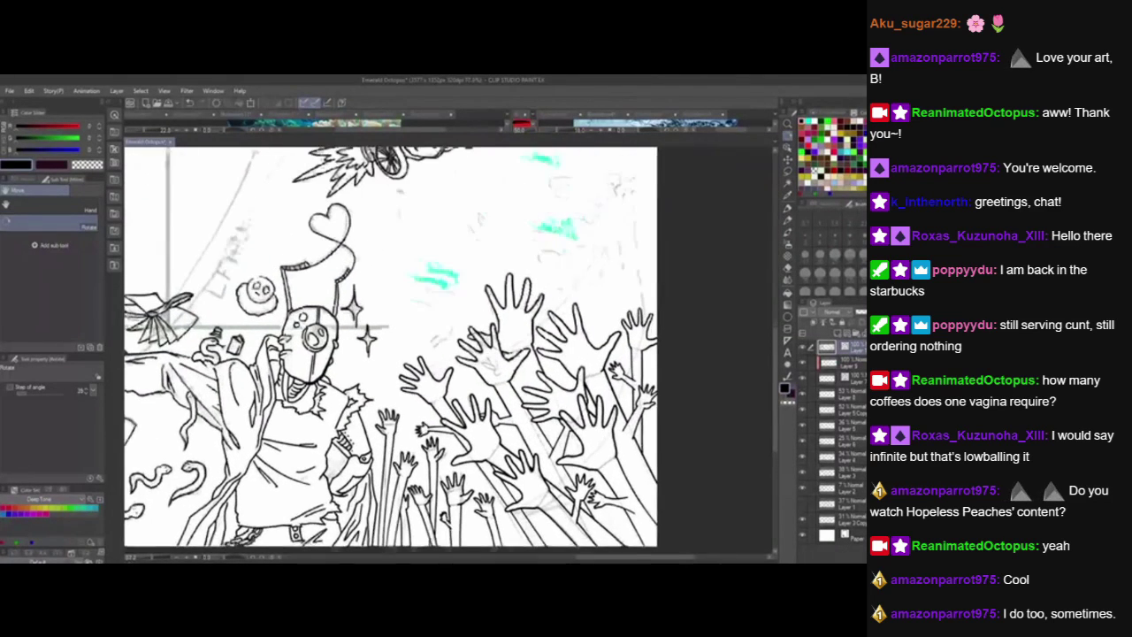
scroll(398, 305, "up", 1)
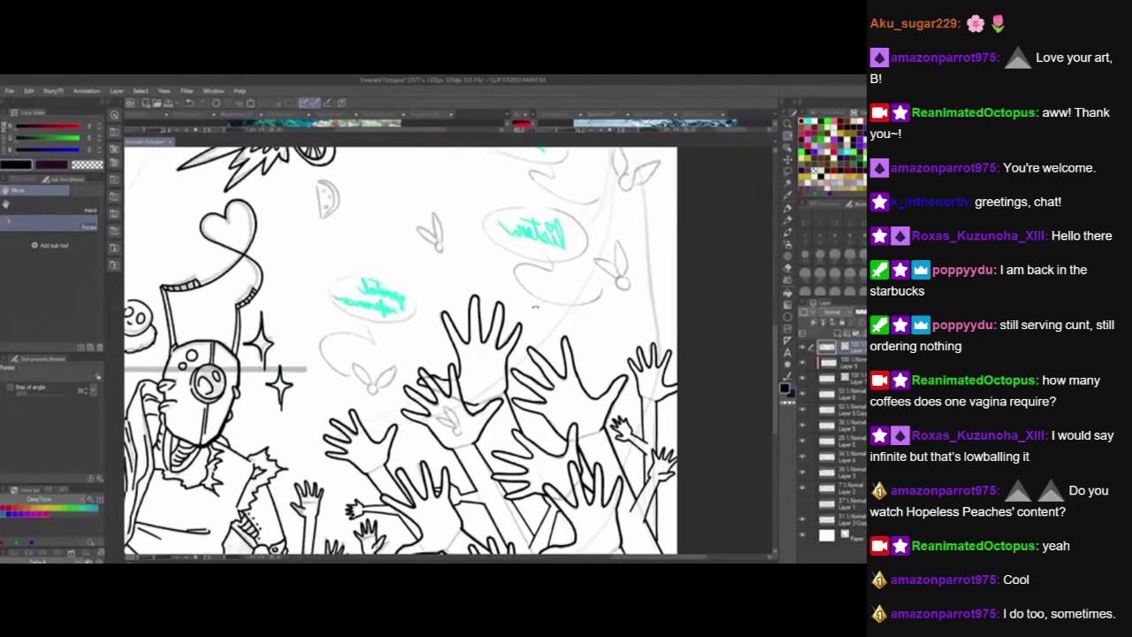
key("p")
scroll(398, 305, "up", 1)
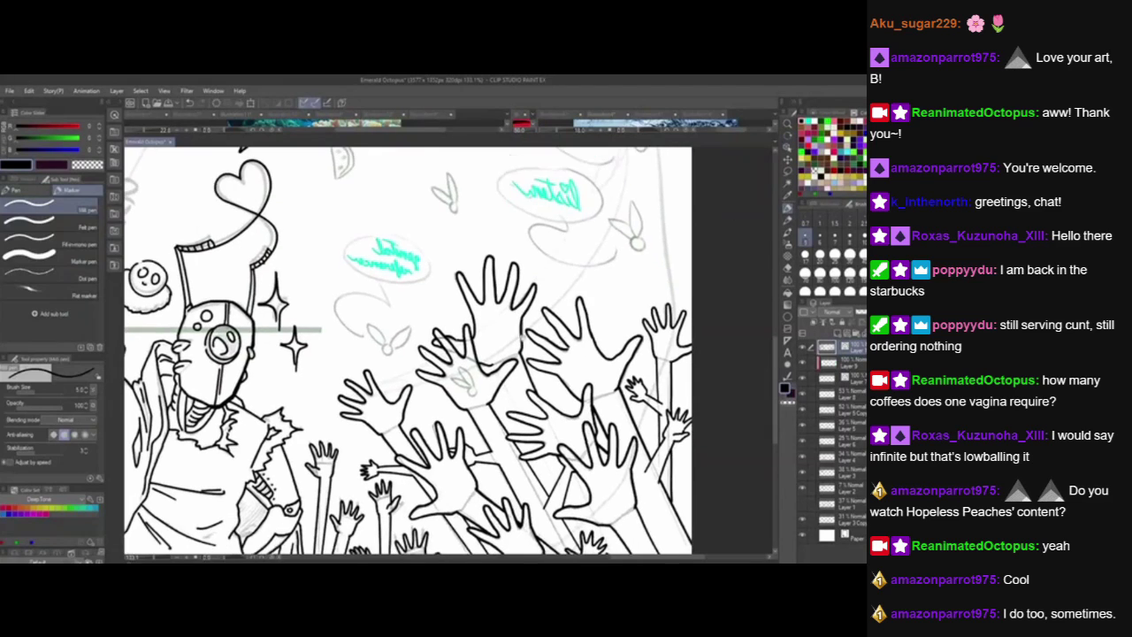
mouse_move(385, 345)
left_mouse_down()
mouse_move(369, 323)
mouse_move(388, 341)
mouse_move(413, 326)
mouse_move(352, 394)
left_mouse_up()
key("ctrl+z")
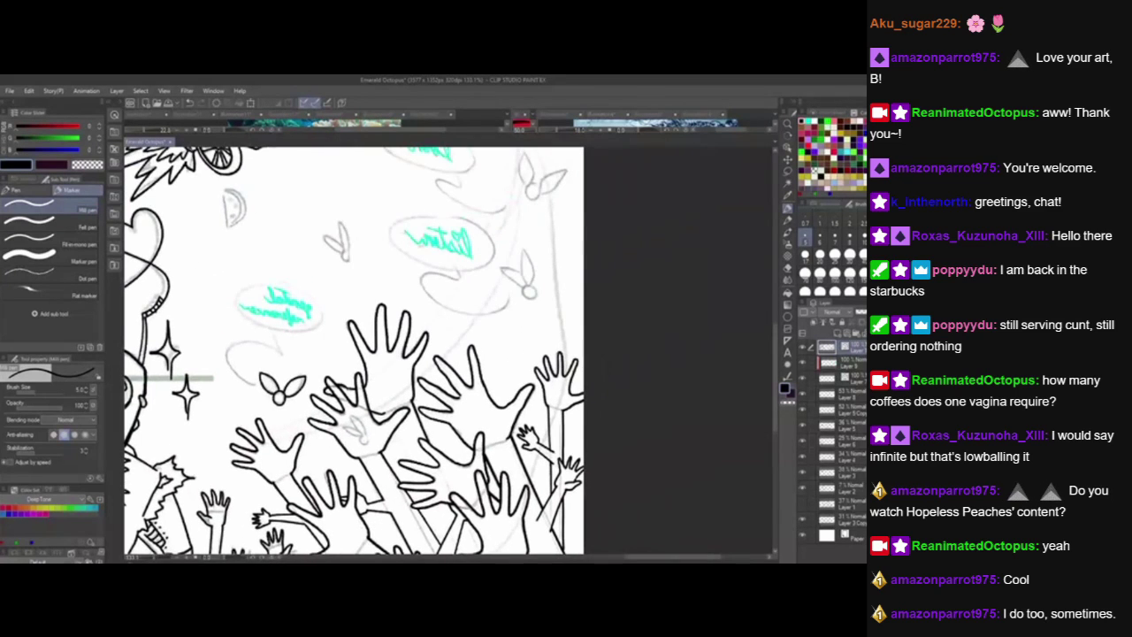
Ink the second winged ball, with its round body and two wings, between the melon slice and the "listen" bubble.
left_click_drag(345, 251, 350, 252)
left_click_drag(373, 318, 390, 375)
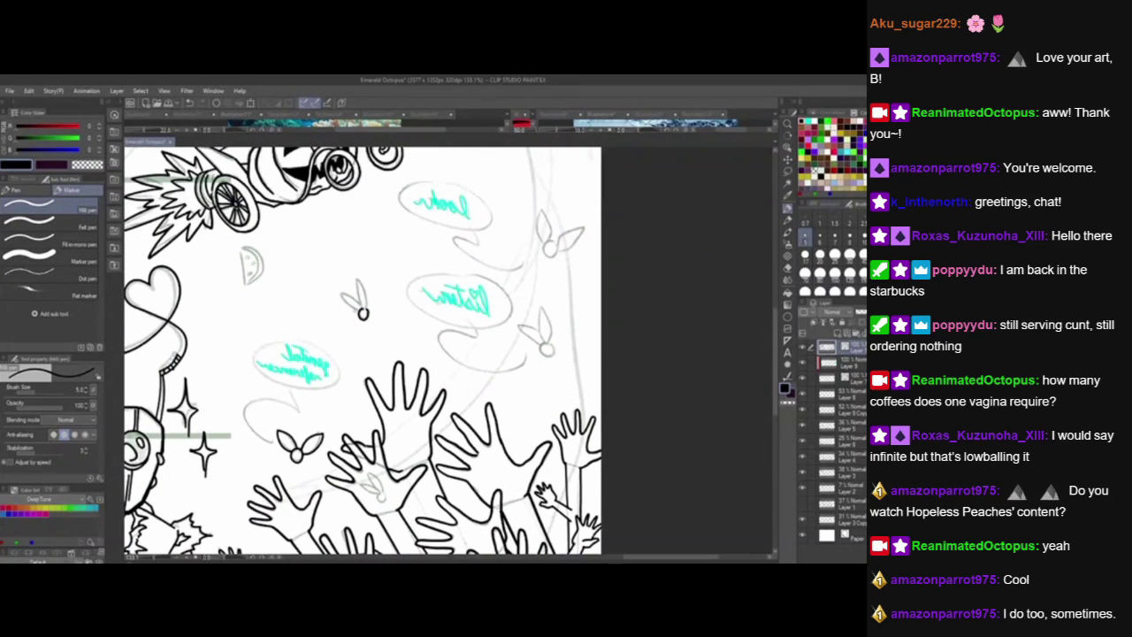
mouse_move(358, 312)
left_mouse_down()
mouse_move(338, 293)
mouse_move(368, 308)
mouse_move(362, 277)
left_mouse_up()
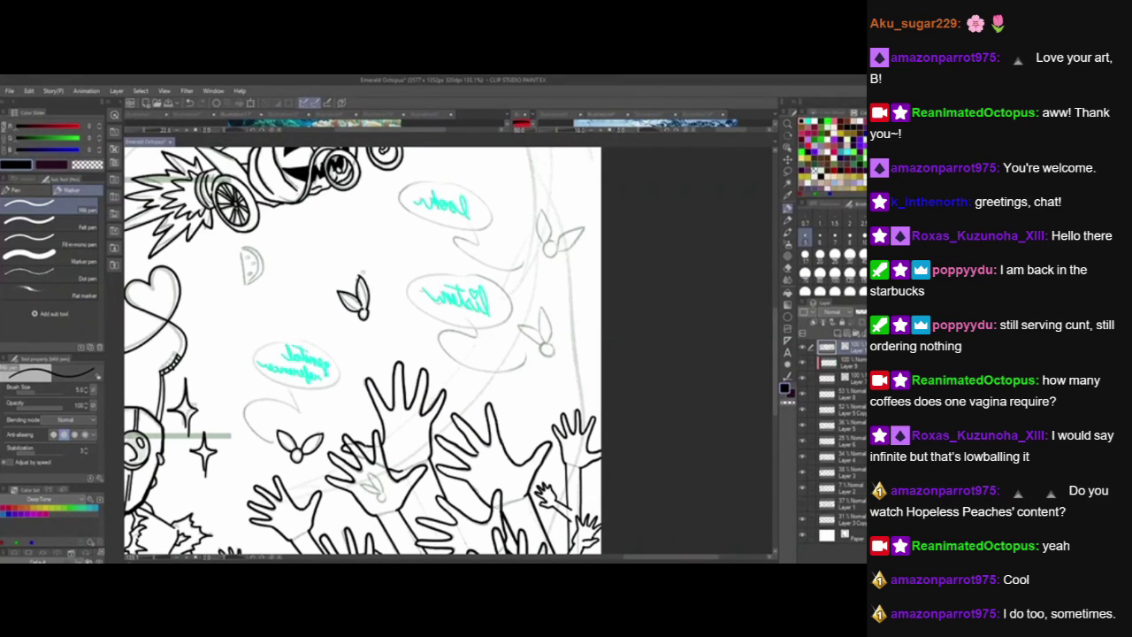
left_click_drag(514, 444, 477, 446)
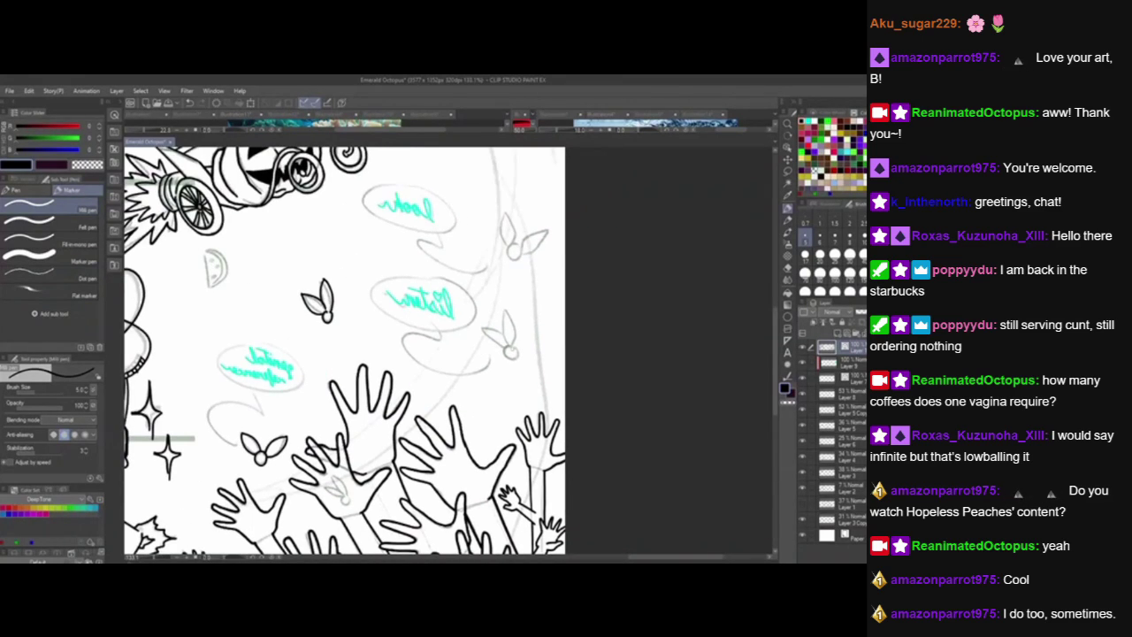
Ink the winged ball beside the tail of the "listen" bubble, redrawing its first wing stroke and adding the round body and second wing.
mouse_move(510, 347)
left_mouse_down()
mouse_move(476, 328)
mouse_move(501, 332)
left_mouse_up()
key("ctrl+z")
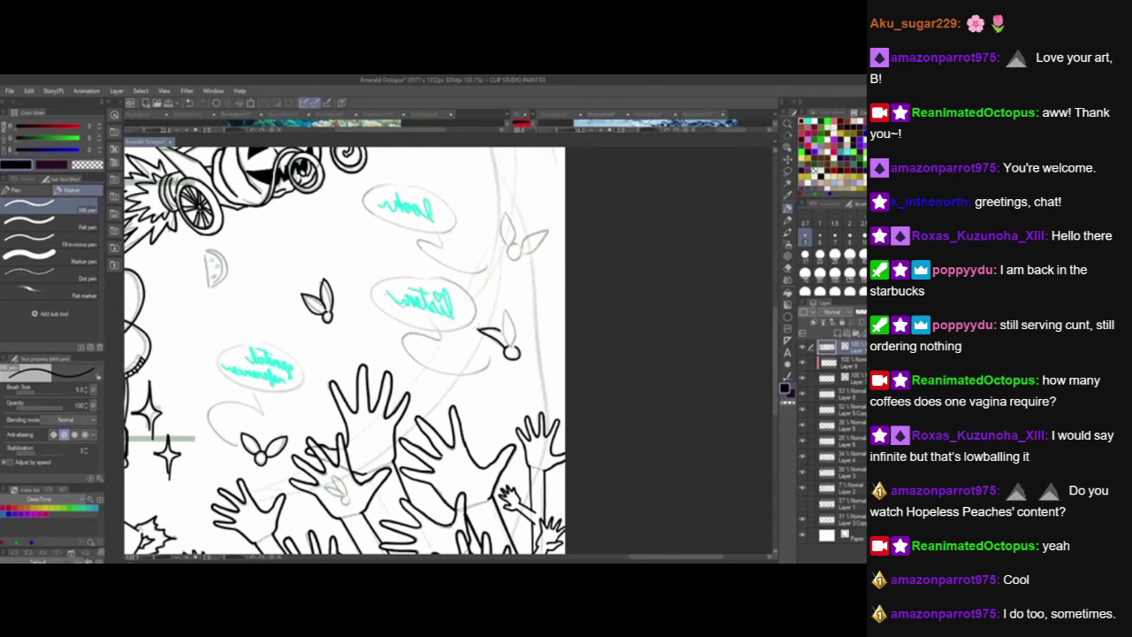
mouse_move(509, 346)
left_mouse_down()
mouse_move(502, 297)
mouse_move(517, 346)
left_mouse_up()
left_click_drag(502, 302, 508, 306)
Ink the winged ball with its round body and two wings beside the "look" bubble, near the page edge.
left_click_drag(556, 390, 534, 395)
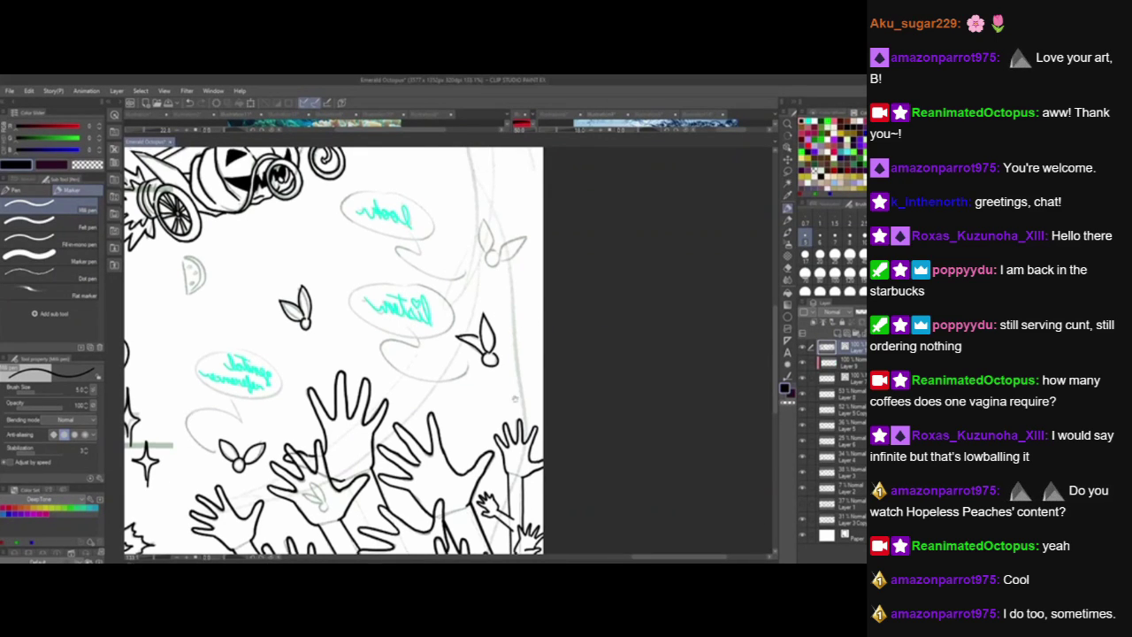
left_click_drag(510, 328, 484, 392)
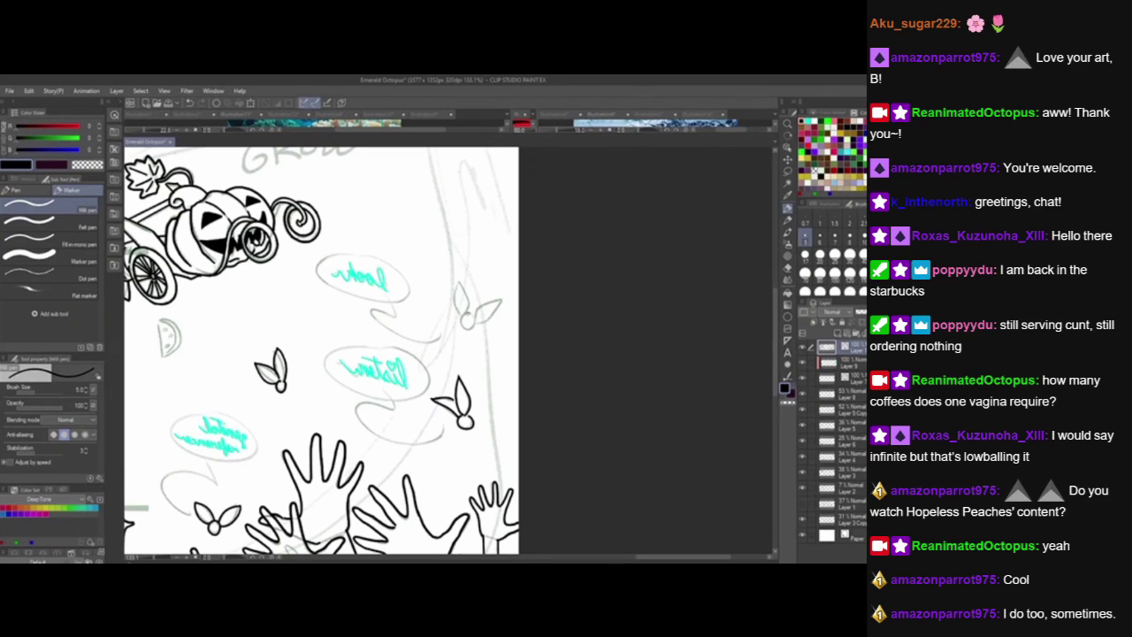
mouse_move(467, 312)
left_mouse_down()
mouse_move(461, 324)
mouse_move(471, 312)
mouse_move(456, 277)
mouse_move(470, 312)
mouse_move(510, 298)
mouse_move(487, 325)
mouse_move(510, 289)
mouse_move(508, 299)
left_mouse_up()
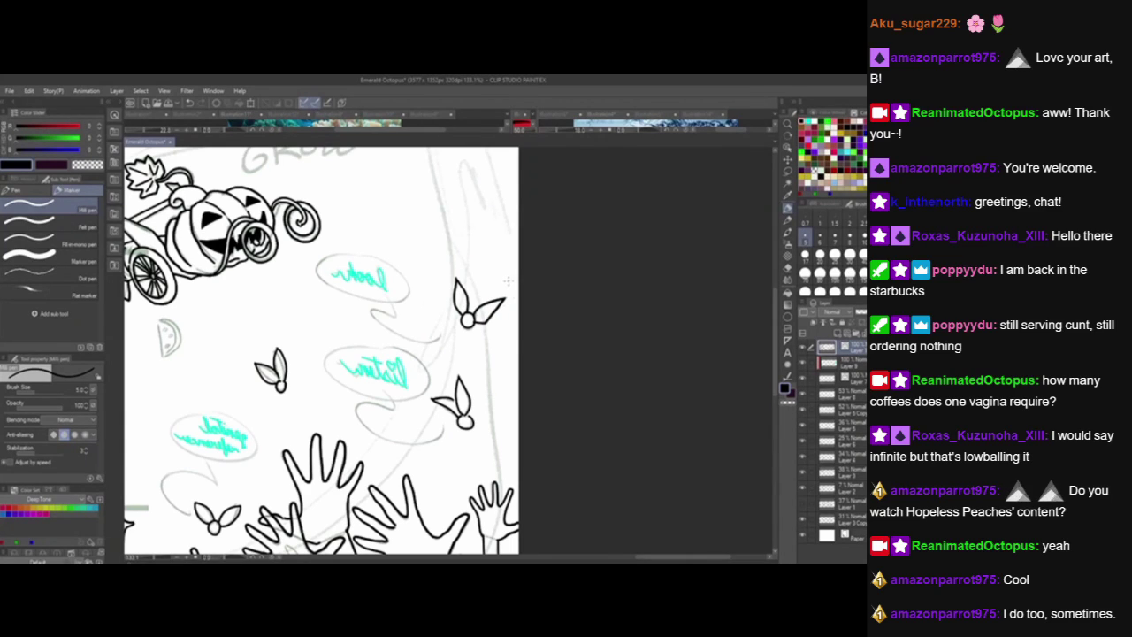
key("ctrl+z")
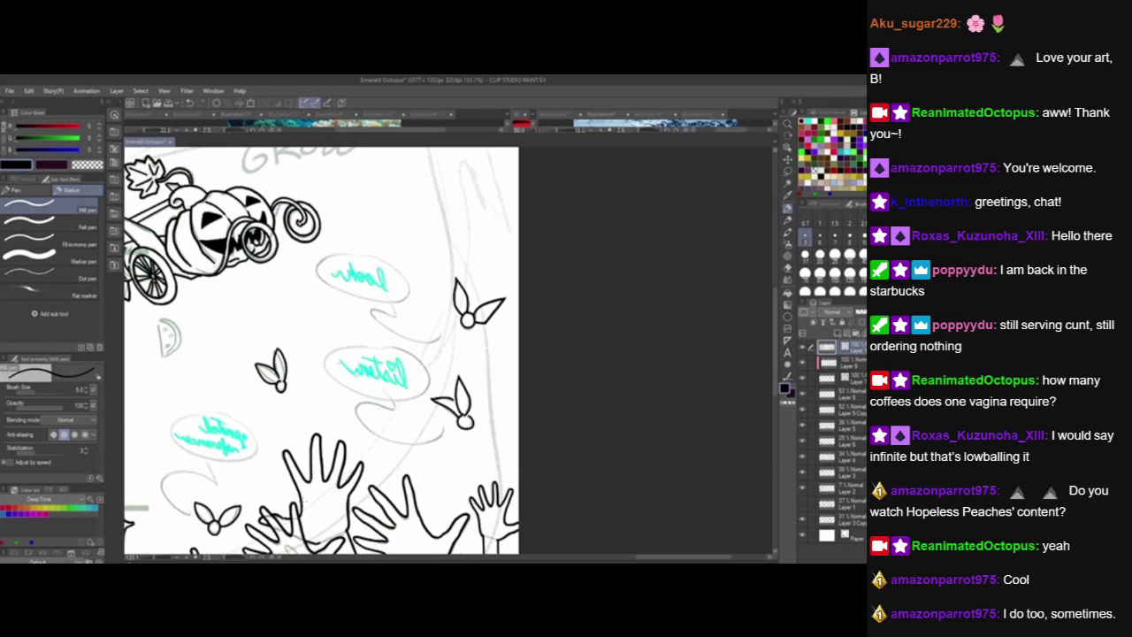
Ink the arm, back and face profile of the upright ape-man standing behind the staff bearer, above the word GROW.
left_click_drag(306, 403, 361, 507)
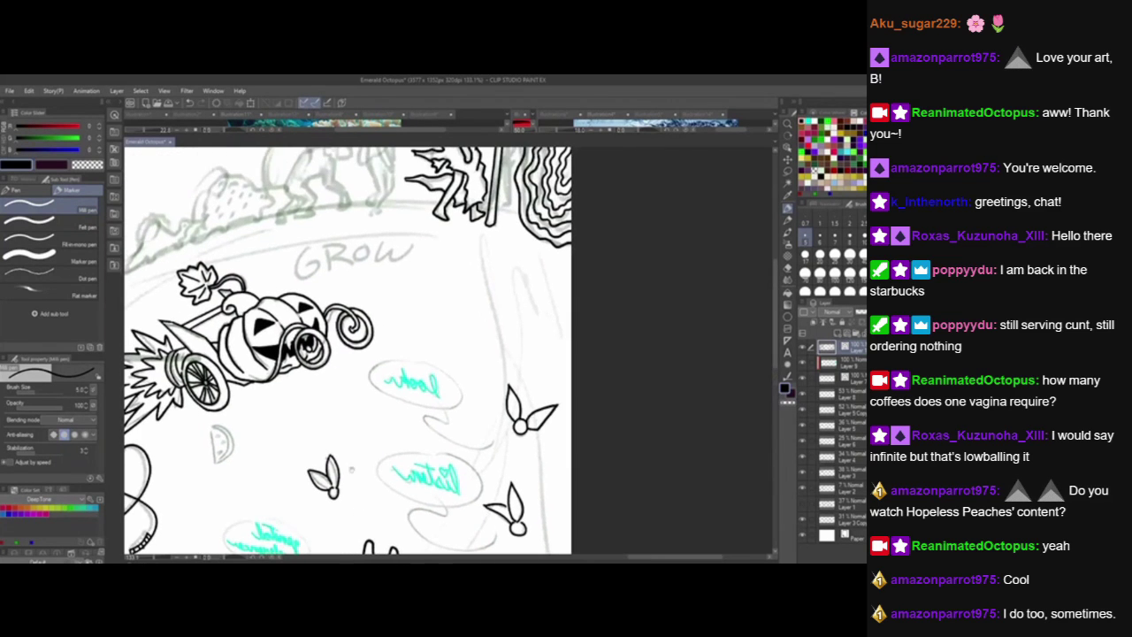
mouse_move(351, 384)
left_mouse_down()
mouse_move(408, 507)
mouse_move(445, 508)
left_mouse_up()
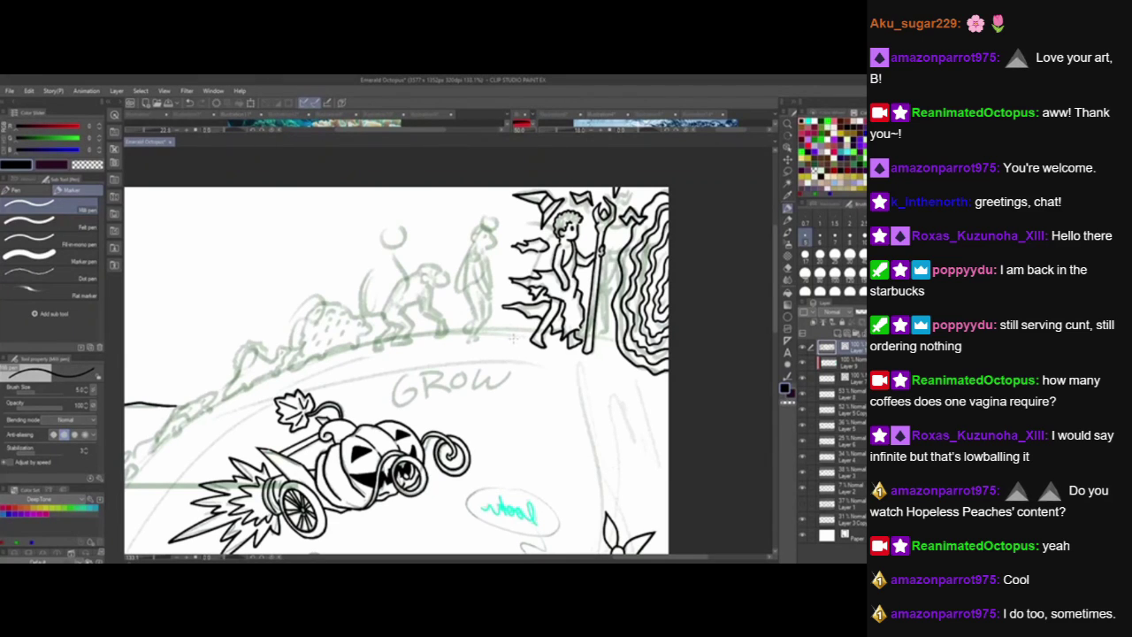
left_click_drag(470, 389, 452, 440)
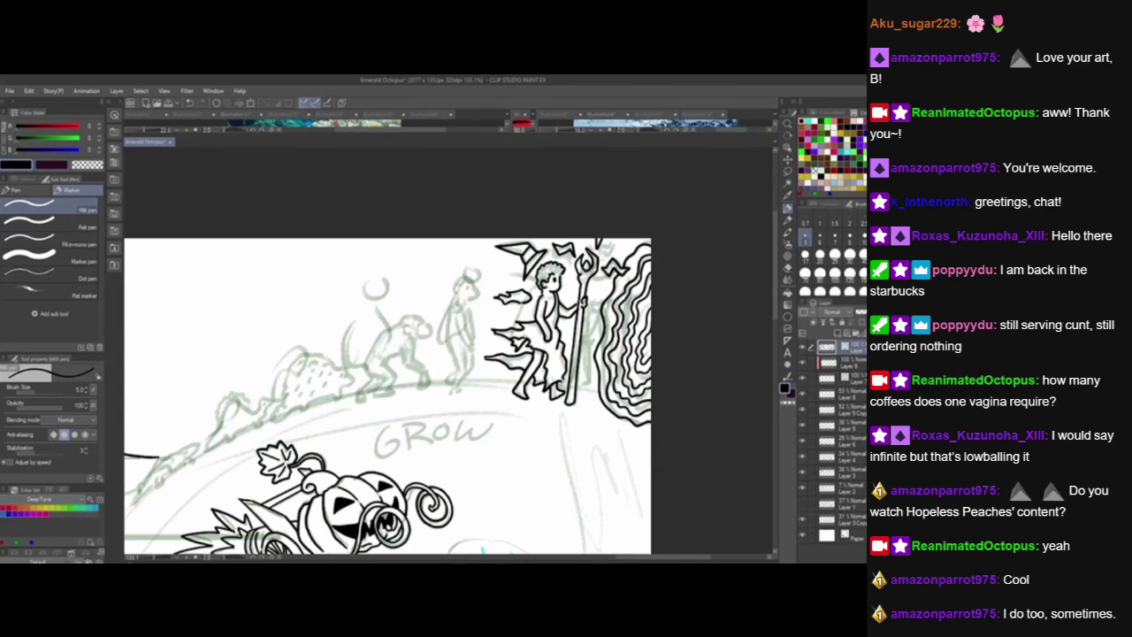
left_click_drag(457, 303, 473, 353)
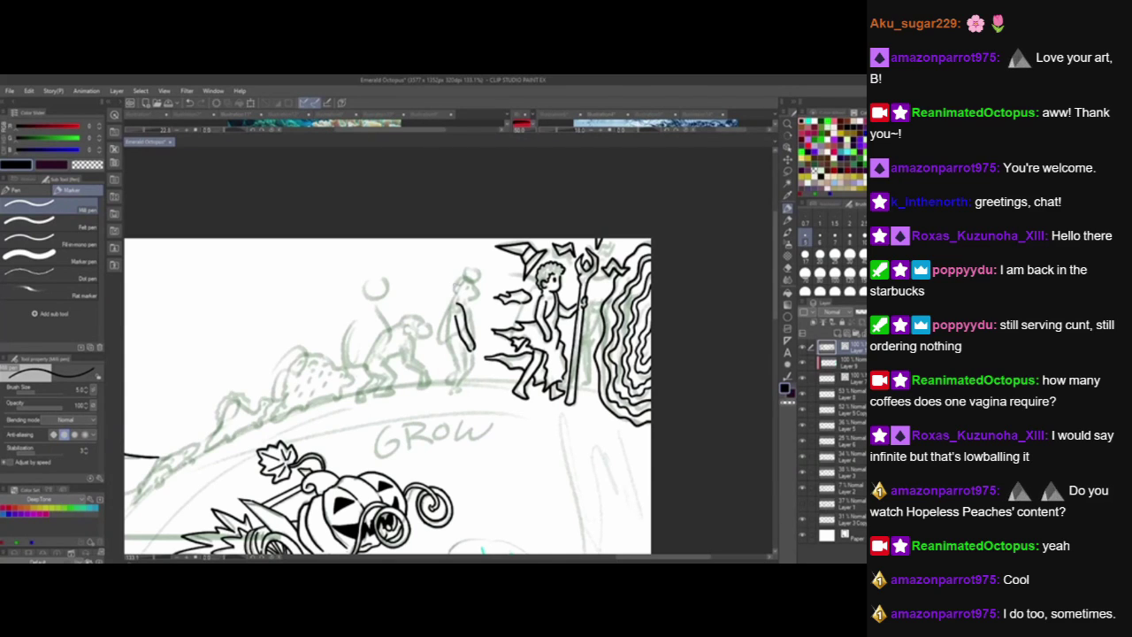
left_click_drag(455, 293, 455, 376)
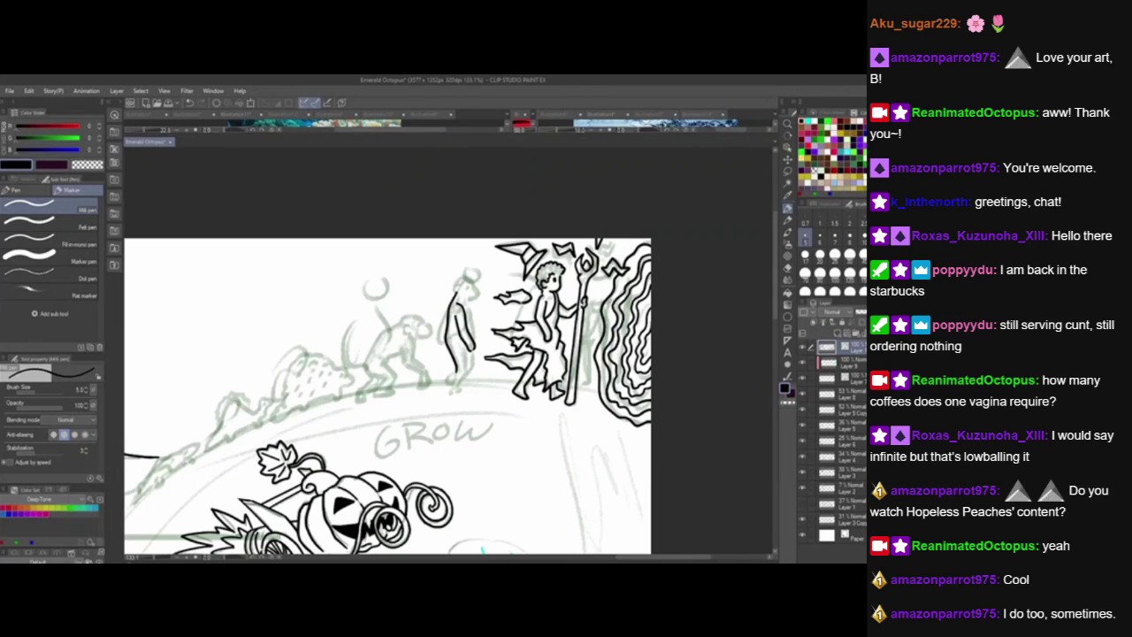
left_click_drag(463, 282, 454, 293)
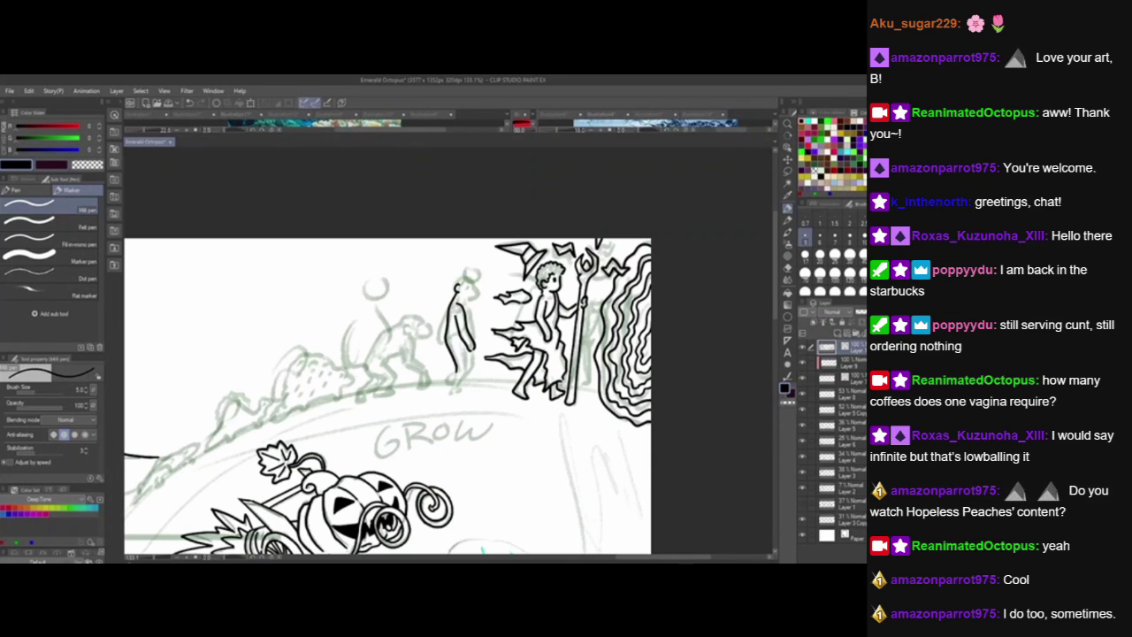
Ink the upright ape-man's belly, legs, foot and head, undoing stray strokes to finish the outline.
left_click_drag(503, 455, 487, 452)
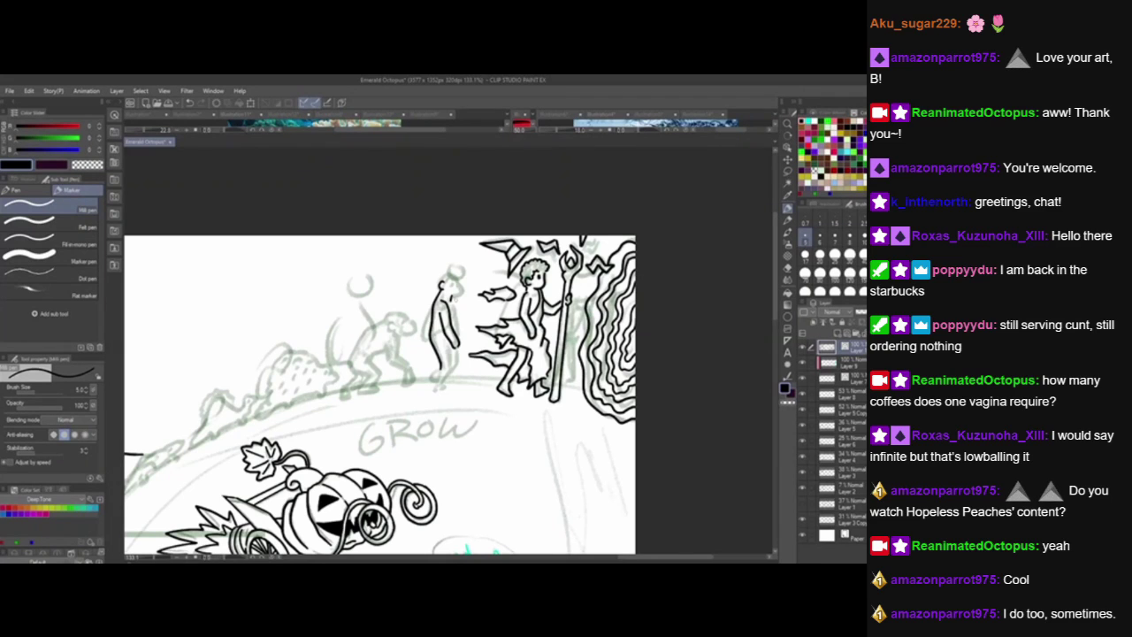
left_click_drag(458, 298, 455, 334)
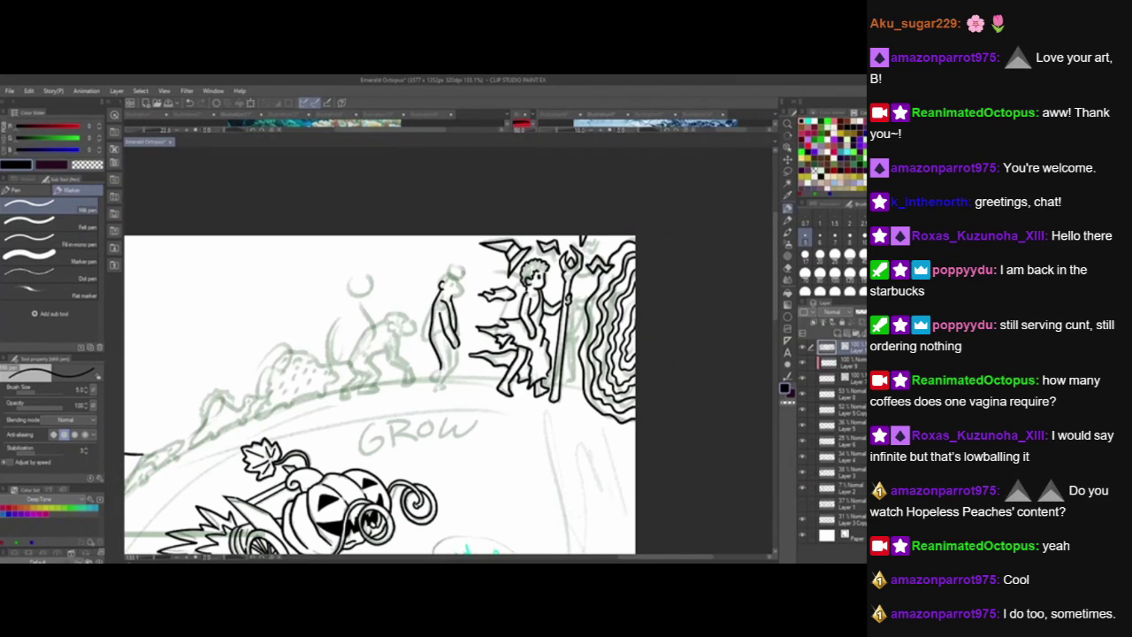
mouse_move(434, 305)
left_mouse_down()
mouse_move(423, 343)
mouse_move(450, 366)
mouse_move(442, 392)
mouse_move(440, 375)
mouse_move(434, 387)
mouse_move(444, 395)
left_mouse_up()
mouse_move(440, 284)
left_mouse_down()
mouse_move(458, 278)
mouse_move(453, 301)
mouse_move(450, 272)
mouse_move(461, 295)
mouse_move(457, 279)
left_mouse_up()
key("ctrl+z")
key("ctrl+z")
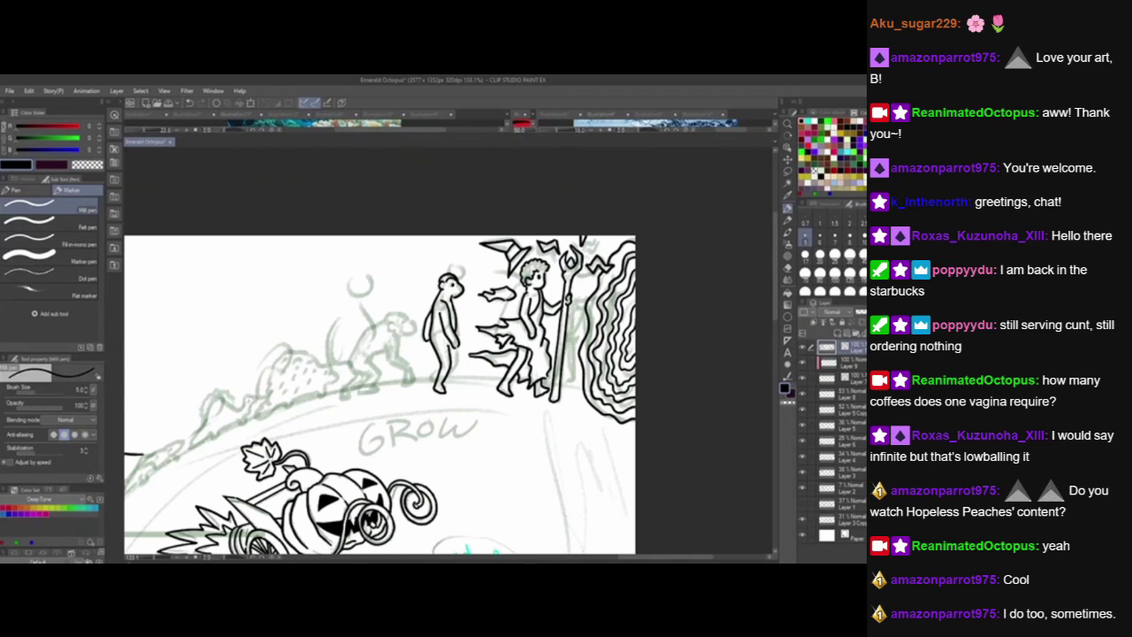
Add the second leg and cover the upright ape-man's torso, arm and legs with short fur marks.
key("ctrl+z")
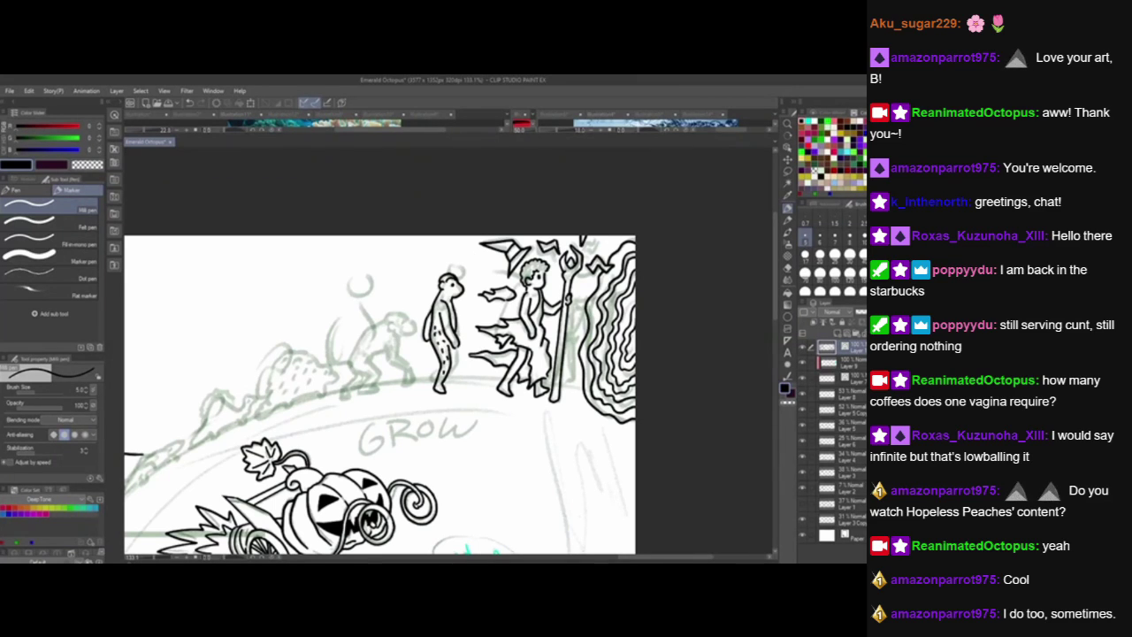
left_click_drag(457, 347, 449, 375)
key("ctrl+z")
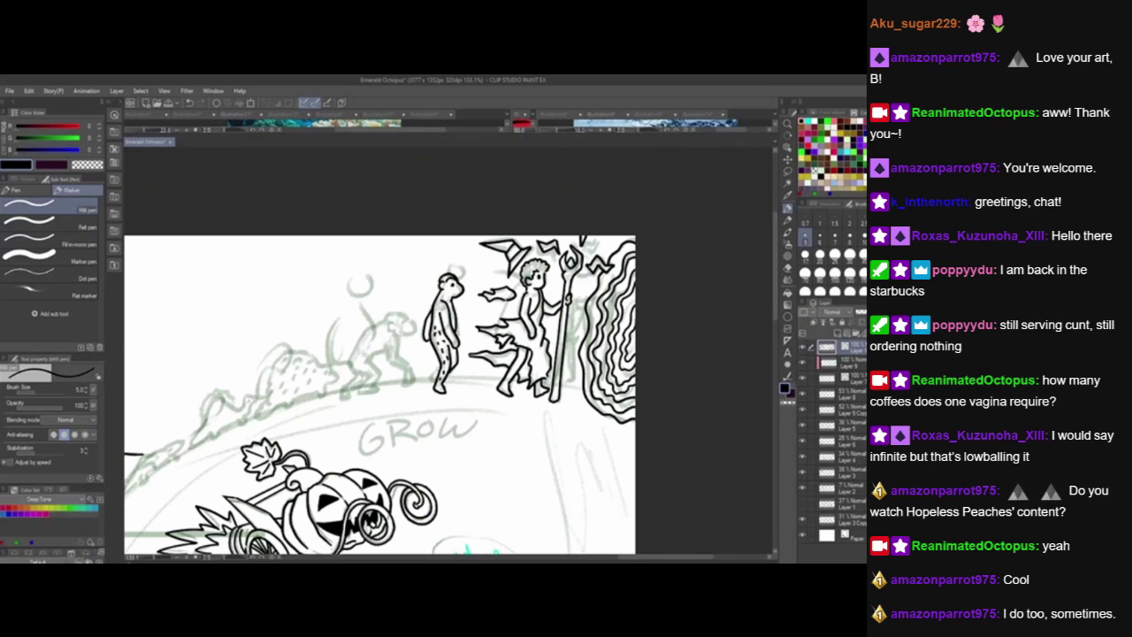
left_click_drag(437, 365, 438, 372)
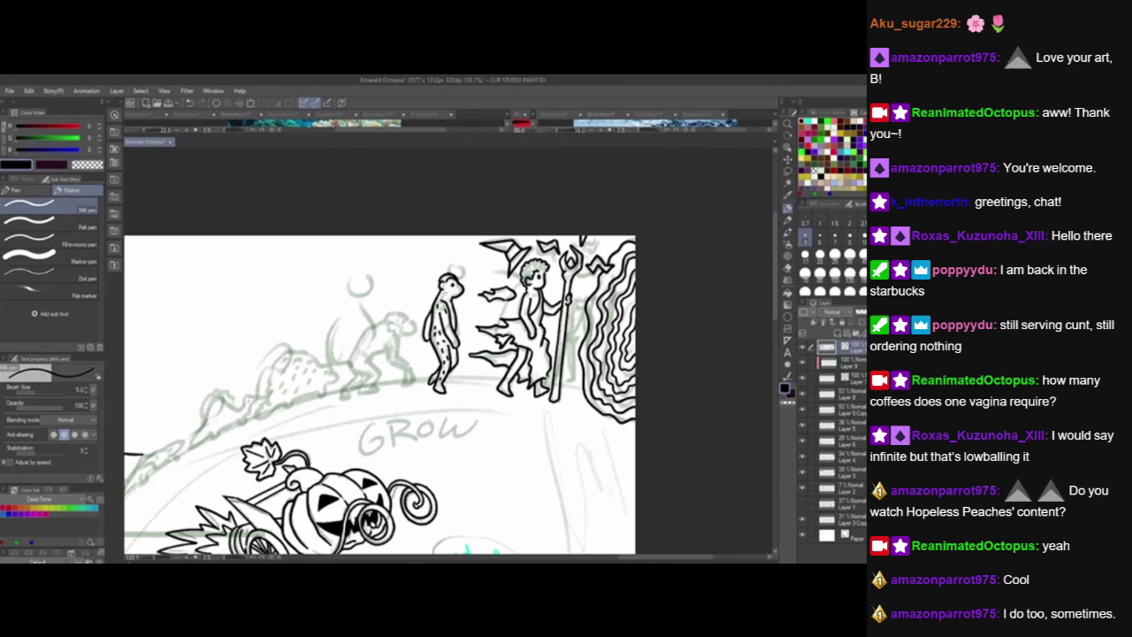
left_click_drag(447, 294, 442, 300)
left_click(450, 330)
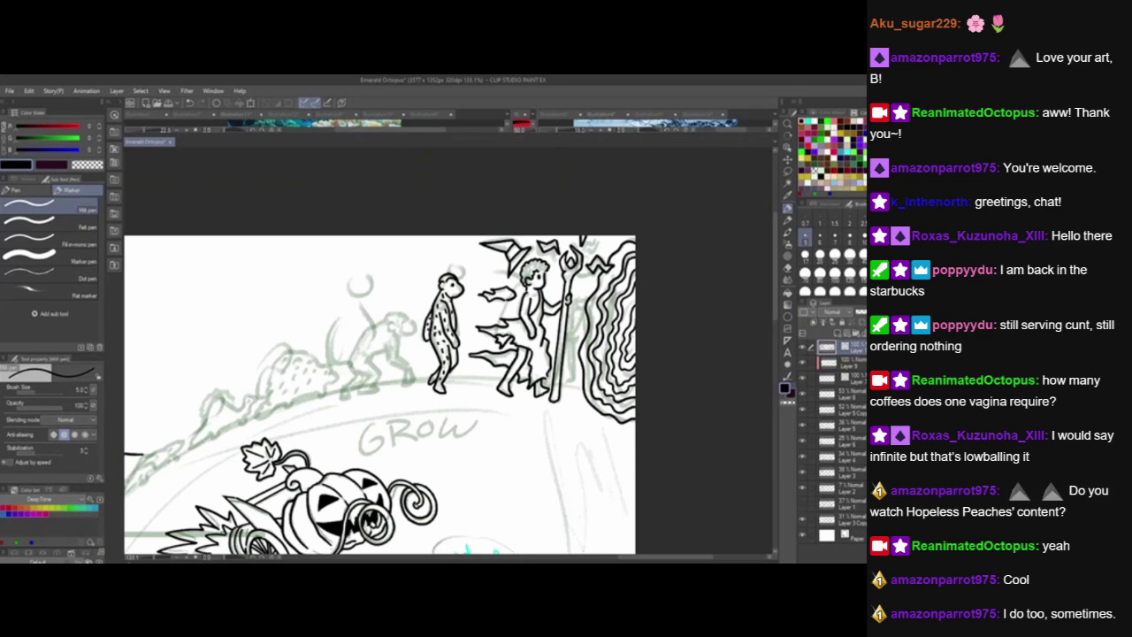
Save the illustration and ink the hind leg and foot of the stooping ape behind the upright ape-man.
left_click_drag(416, 354, 448, 339)
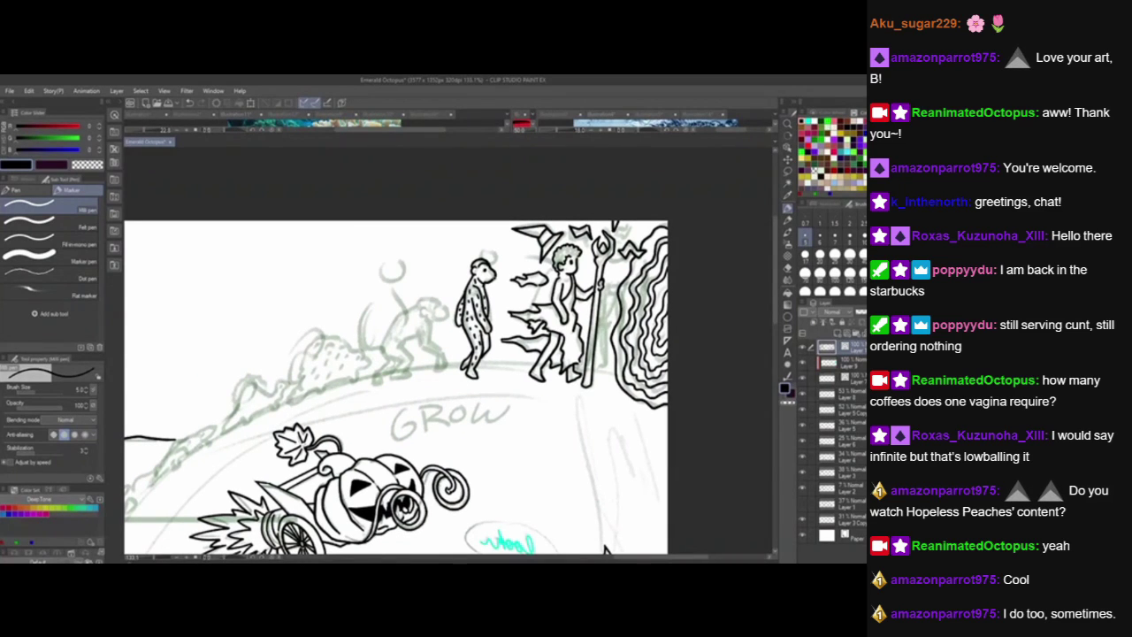
key("ctrl+s")
left_click_drag(502, 401, 536, 414)
key("ctrl+z")
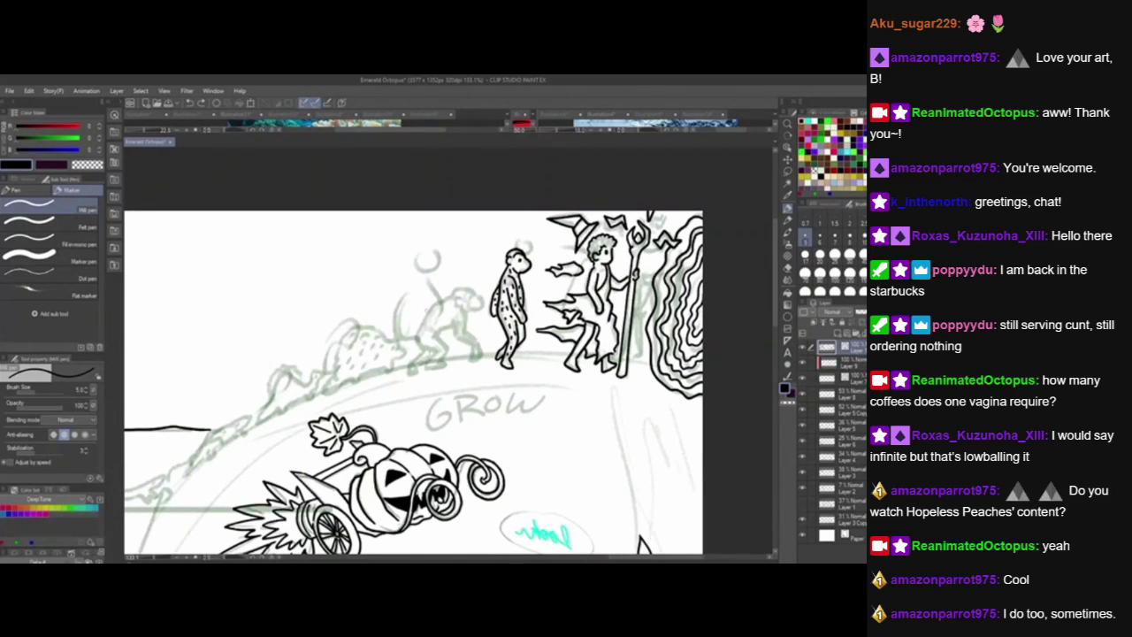
mouse_move(416, 340)
left_mouse_down()
mouse_move(438, 349)
mouse_move(437, 335)
mouse_move(447, 347)
mouse_move(429, 365)
mouse_move(445, 364)
left_mouse_up()
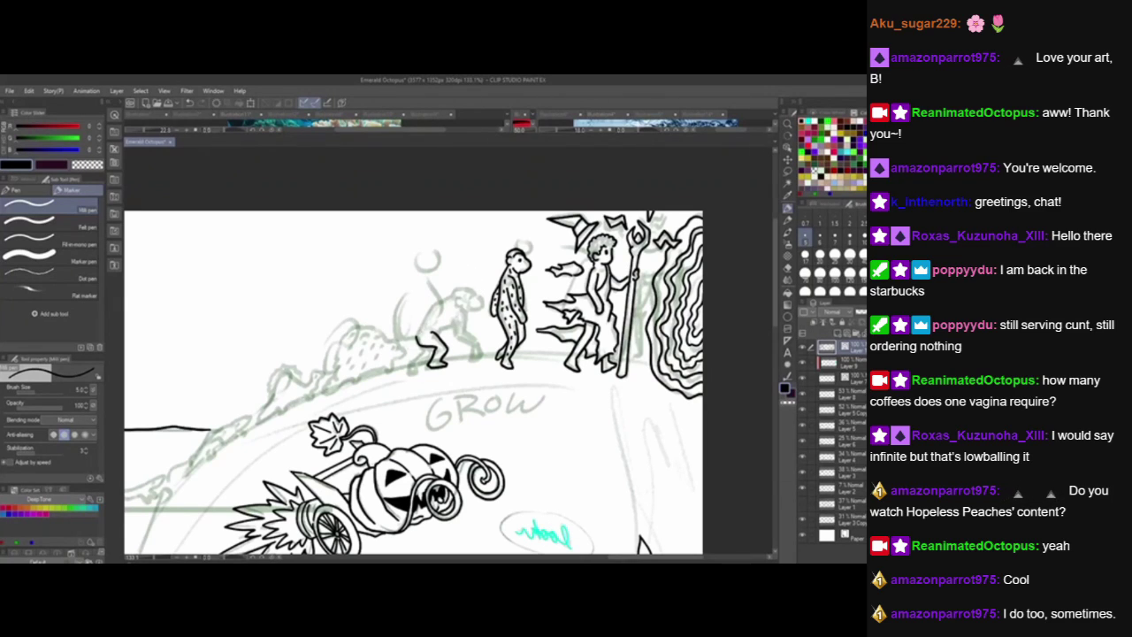
Ink the outline of the crouching ape behind the standing one, tracing its back, head, arms and legs over the sketch.
left_click_drag(420, 337, 417, 329)
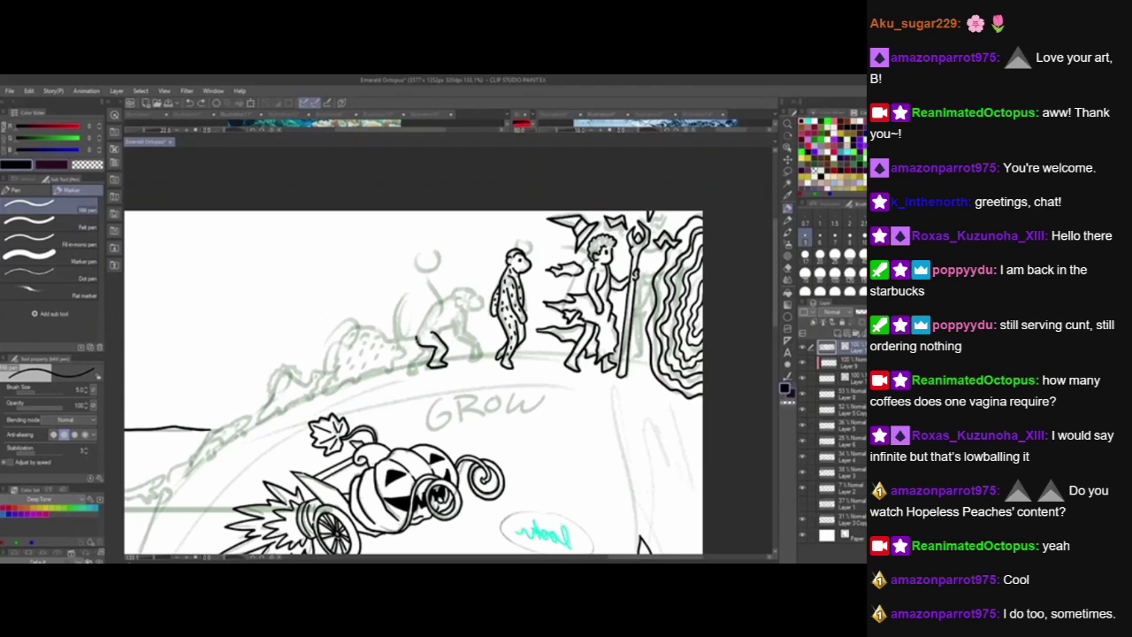
mouse_move(418, 341)
left_mouse_down()
mouse_move(430, 307)
mouse_move(452, 293)
left_mouse_up()
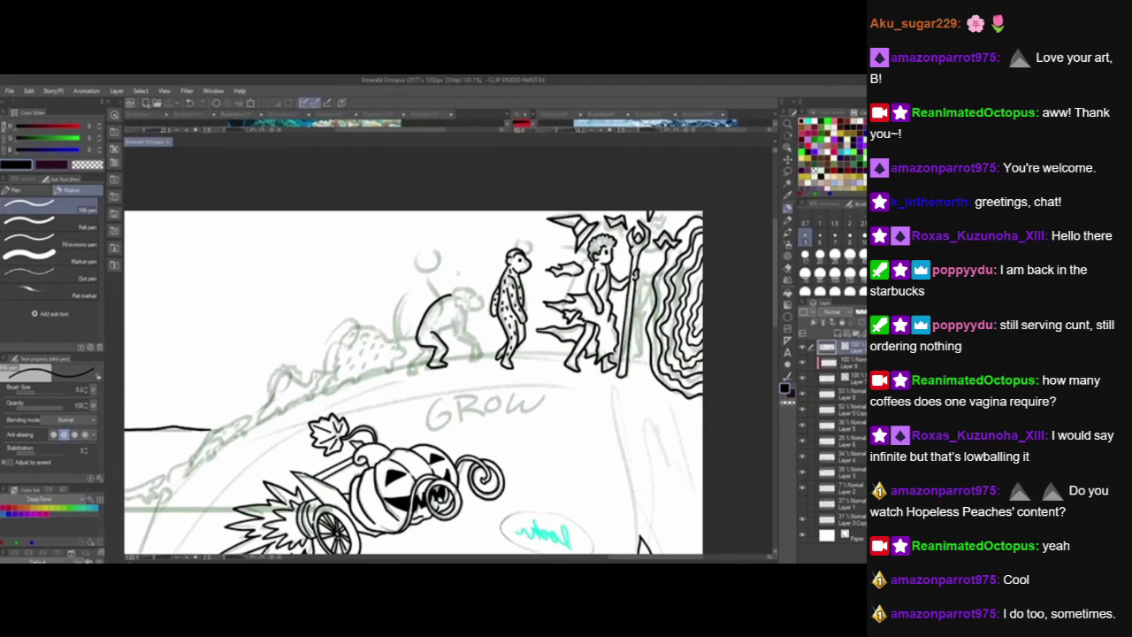
mouse_move(456, 298)
left_mouse_down()
mouse_move(463, 306)
mouse_move(457, 289)
mouse_move(482, 295)
mouse_move(473, 312)
left_mouse_up()
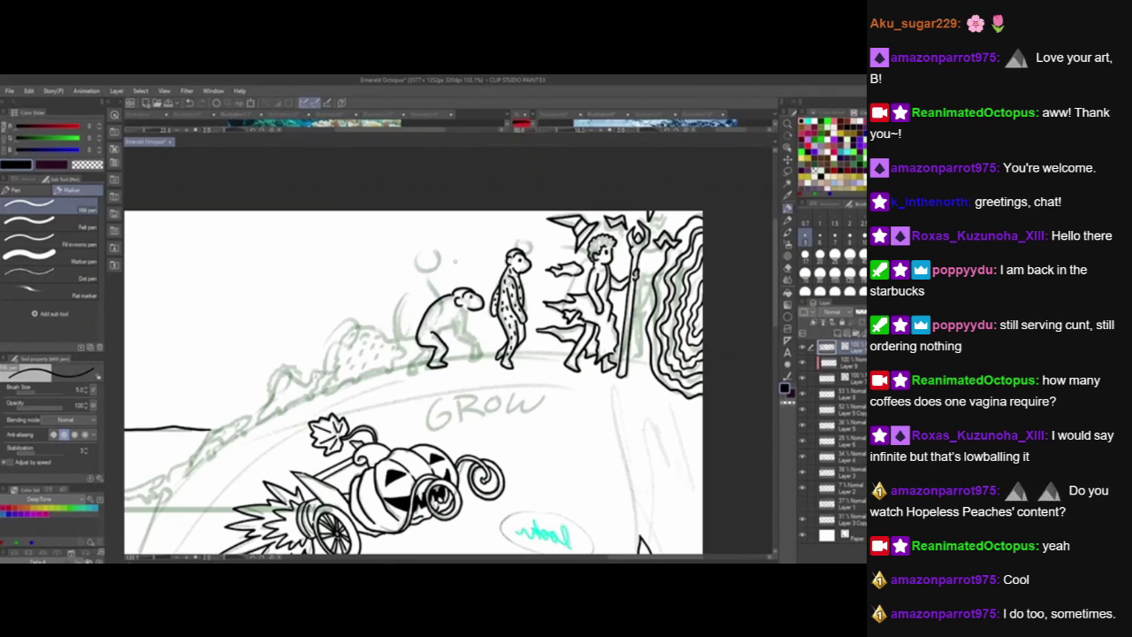
left_click_drag(462, 309, 480, 361)
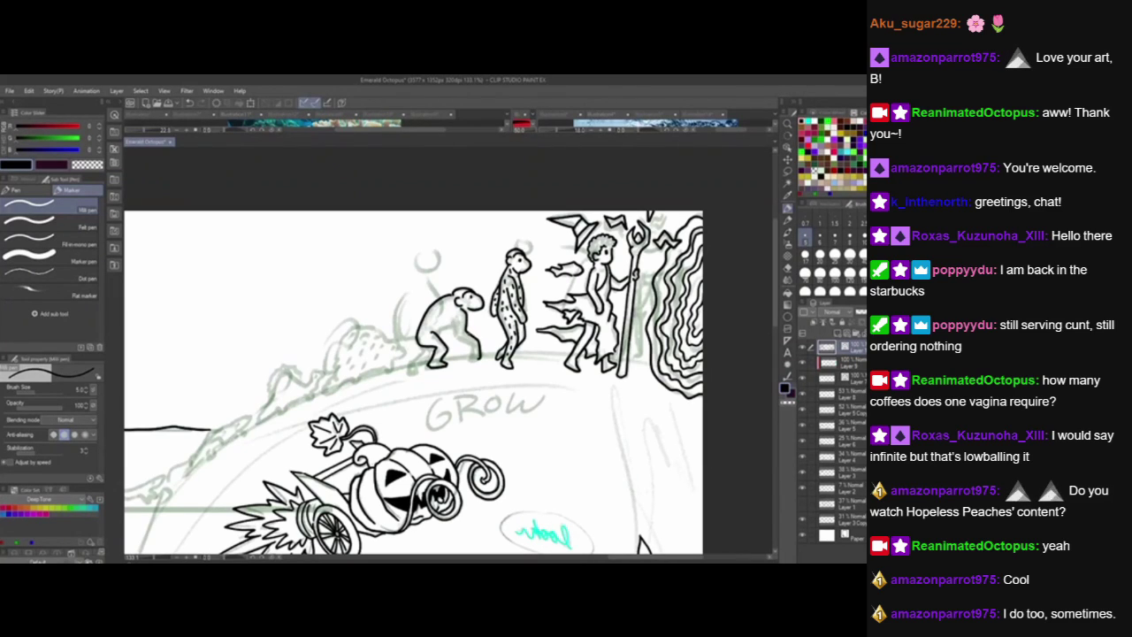
mouse_move(456, 319)
left_mouse_down()
mouse_move(478, 363)
mouse_move(440, 328)
mouse_move(452, 324)
left_mouse_up()
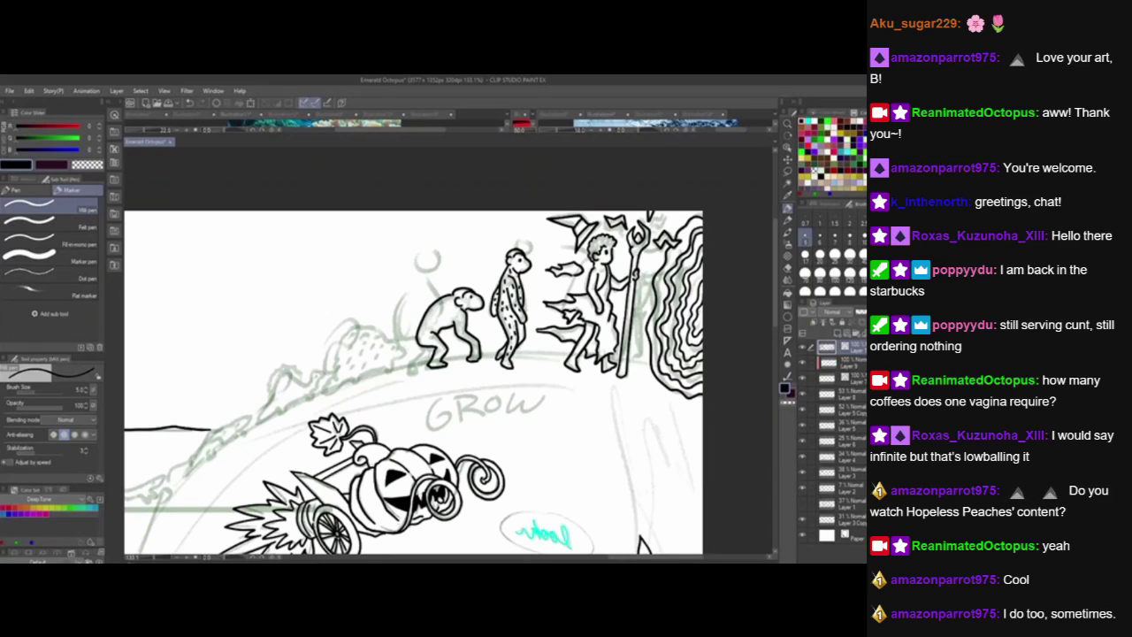
mouse_move(424, 344)
left_mouse_down()
mouse_move(409, 367)
mouse_move(432, 351)
left_mouse_up()
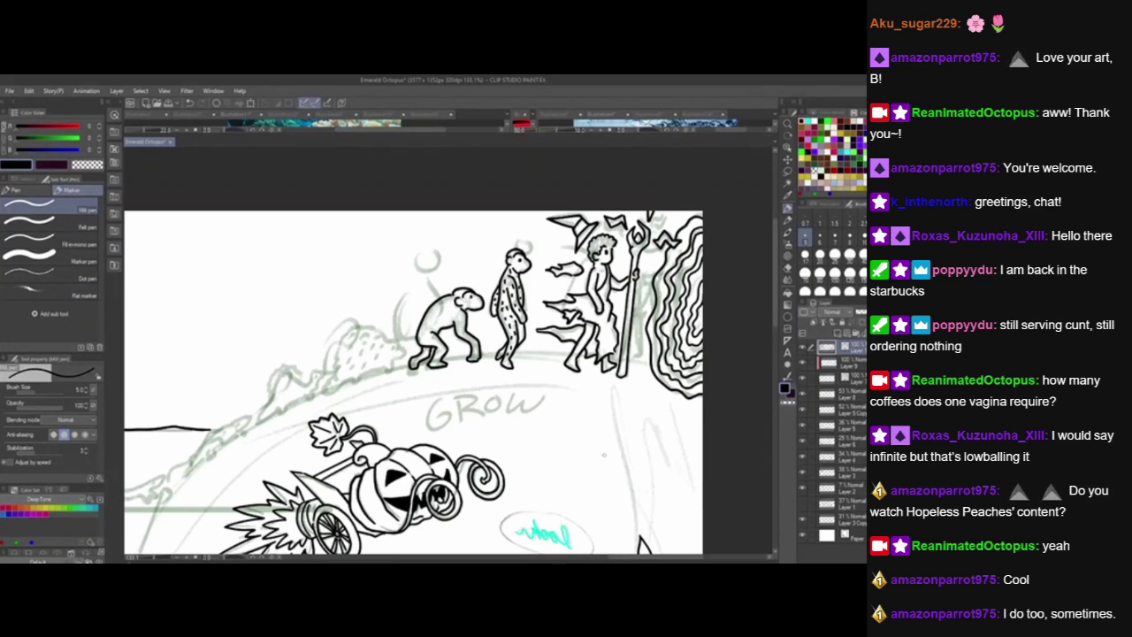
Add the face details and short fur marks across the crouching ape's body.
left_click_drag(512, 452, 553, 442)
left_click_drag(477, 293, 478, 311)
left_click_drag(475, 314, 462, 324)
left_click_drag(467, 324, 464, 330)
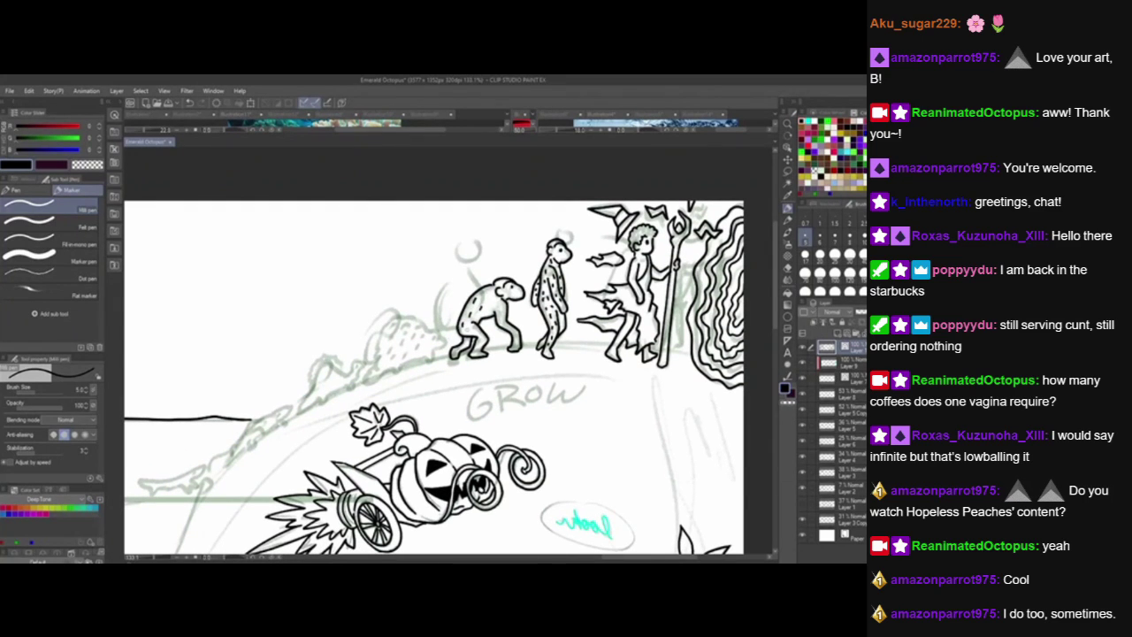
mouse_move(490, 294)
left_mouse_down()
mouse_move(502, 316)
mouse_move(480, 343)
left_mouse_up()
Ink the round-backed, pointed-snout creature behind the crouching ape and cover its back with short bristle marks.
left_click_drag(491, 435, 521, 427)
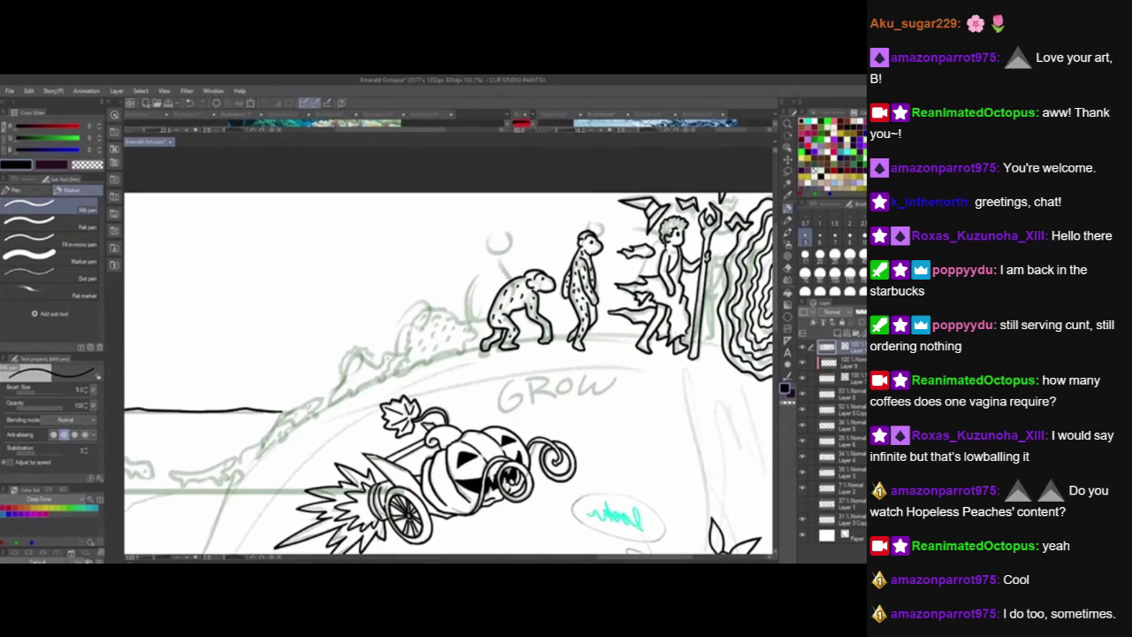
left_click_drag(407, 332, 394, 377)
mouse_move(459, 321)
left_mouse_down()
mouse_move(477, 337)
mouse_move(461, 356)
mouse_move(399, 376)
left_mouse_up()
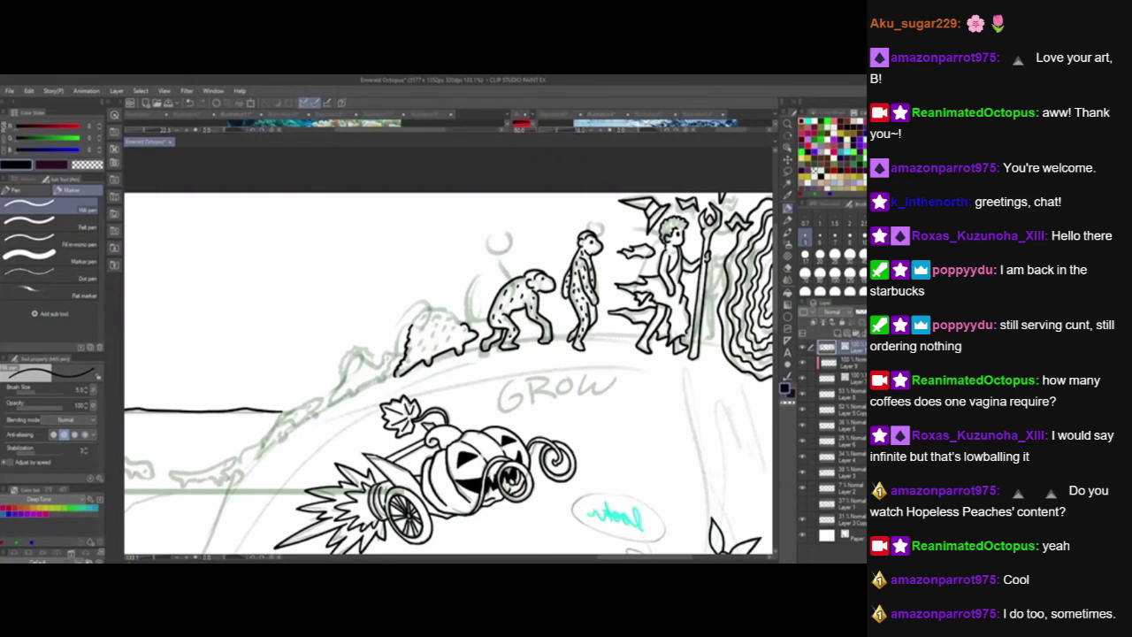
mouse_move(458, 320)
left_mouse_down()
mouse_move(428, 309)
mouse_move(411, 327)
mouse_move(430, 329)
left_mouse_up()
key("ctrl+z")
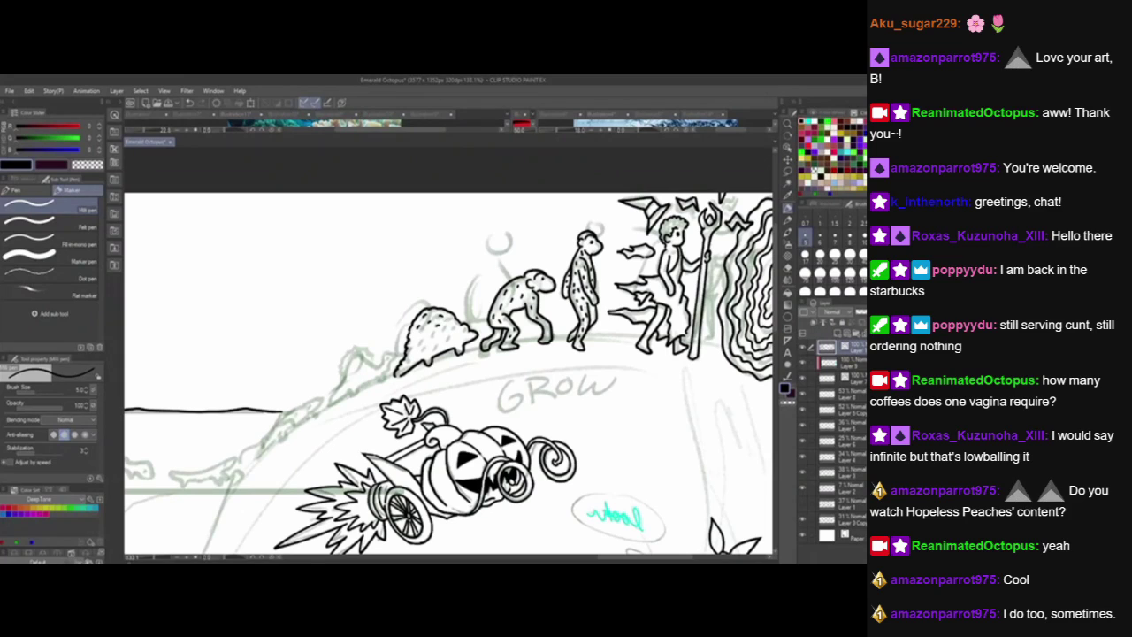
left_click_drag(446, 322, 453, 333)
Ink the sail-backed reptile and the slender lizard climbing the slope behind the bristly creature.
left_click_drag(445, 435, 546, 404)
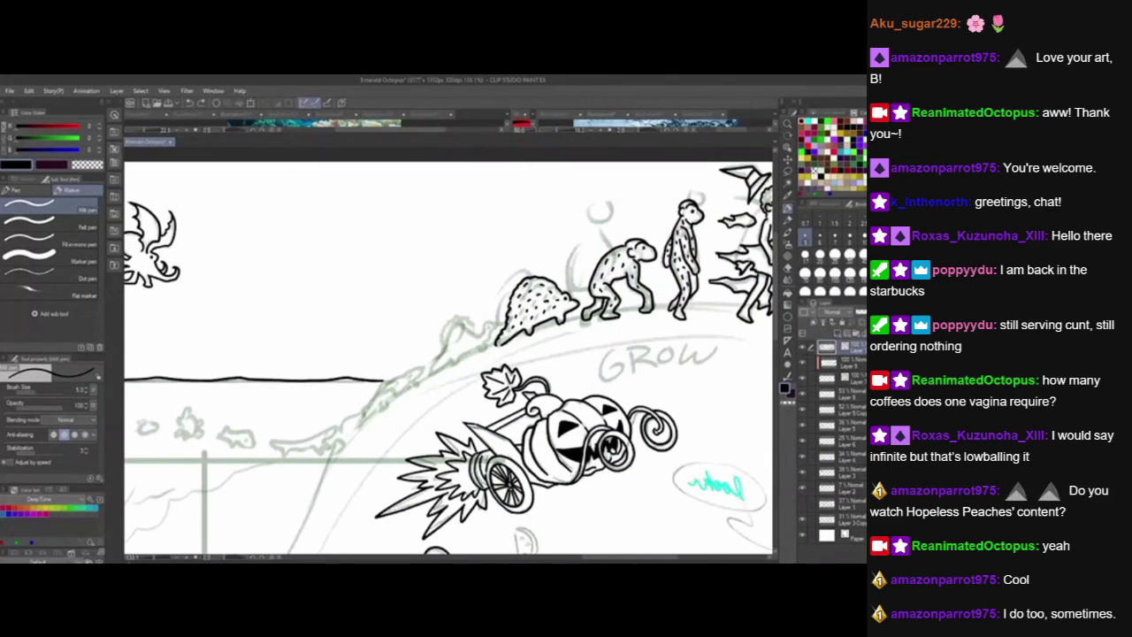
mouse_move(446, 350)
left_mouse_down()
mouse_move(429, 375)
mouse_move(459, 362)
mouse_move(450, 326)
mouse_move(480, 340)
mouse_move(495, 320)
mouse_move(484, 349)
mouse_move(460, 358)
mouse_move(442, 347)
mouse_move(453, 320)
mouse_move(467, 317)
mouse_move(481, 338)
left_mouse_up()
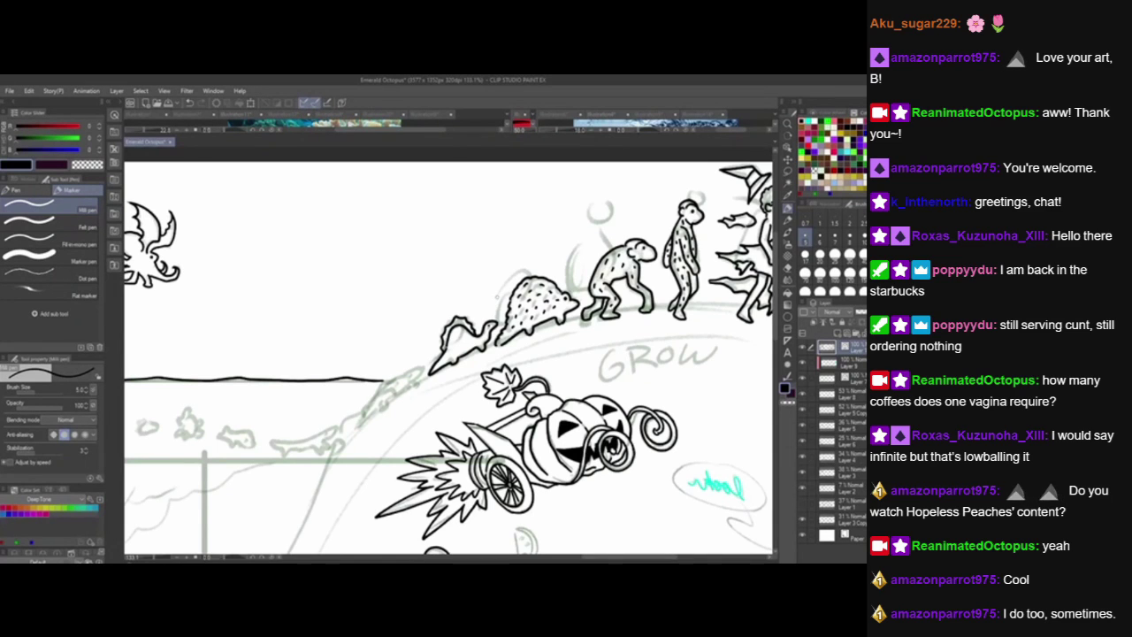
left_click_drag(556, 473, 620, 424)
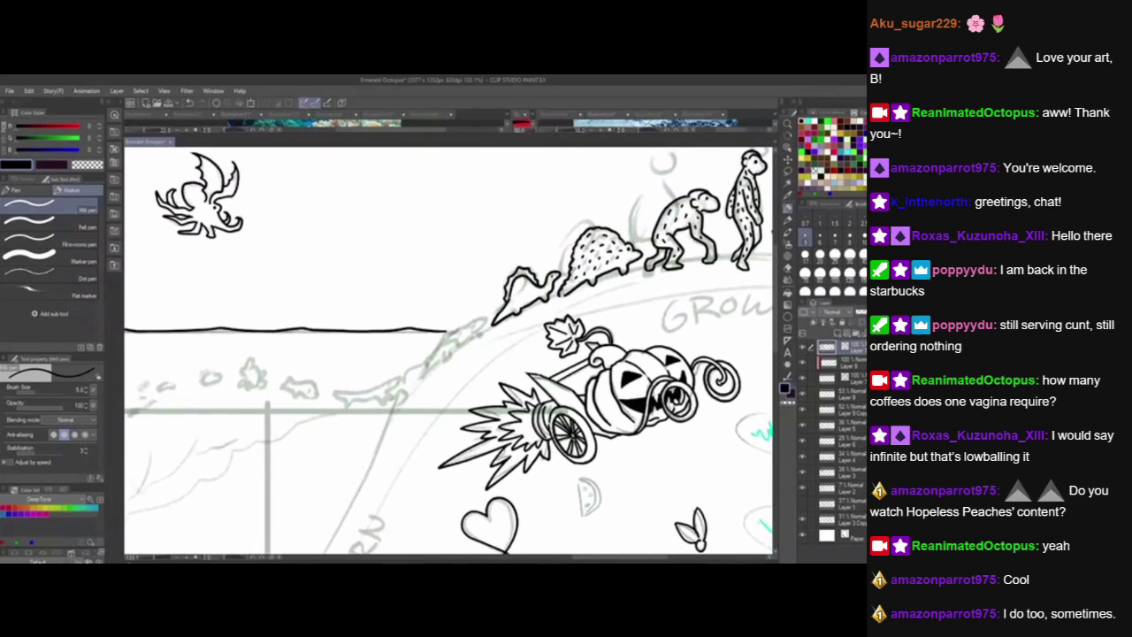
mouse_move(464, 323)
left_mouse_down()
mouse_move(419, 379)
mouse_move(487, 316)
mouse_move(471, 330)
mouse_move(481, 336)
mouse_move(451, 352)
left_mouse_up()
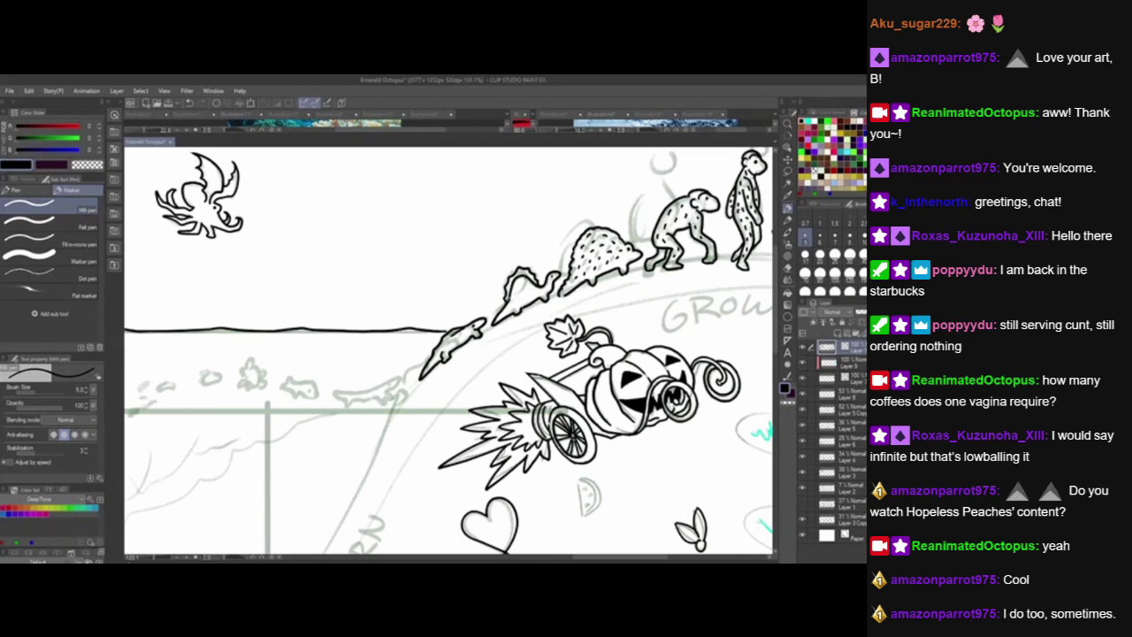
Ink the long-tailed swimming creature below the waterline at the foot of the slope.
left_click_drag(498, 464, 562, 418)
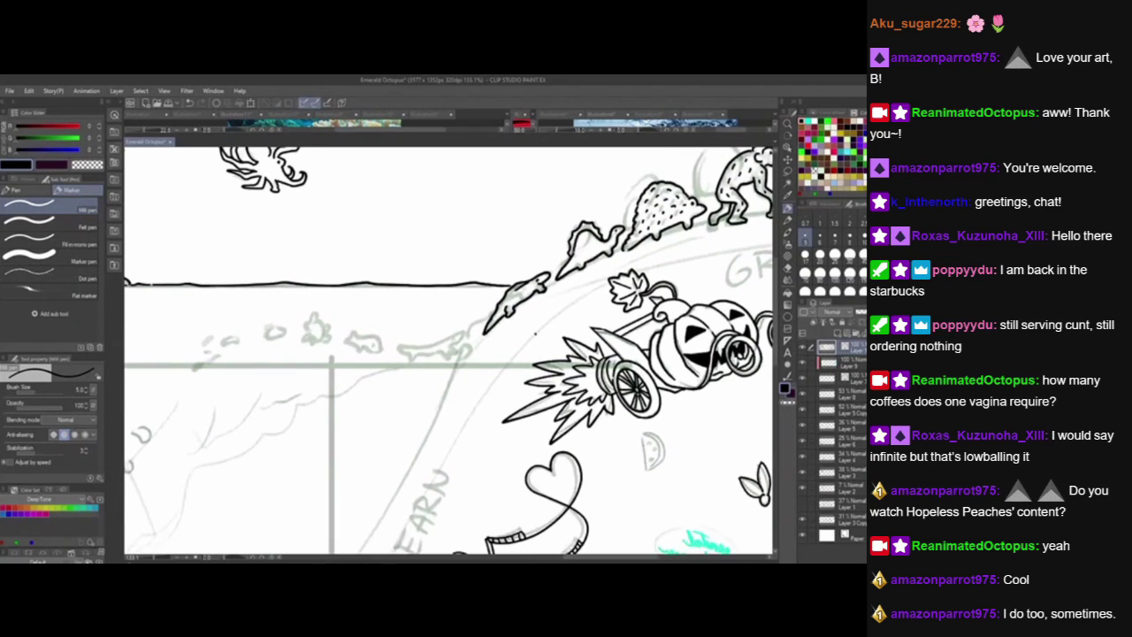
left_click(426, 325)
key("ctrl+z")
left_click_drag(396, 352, 464, 329)
left_click_drag(485, 405, 511, 415)
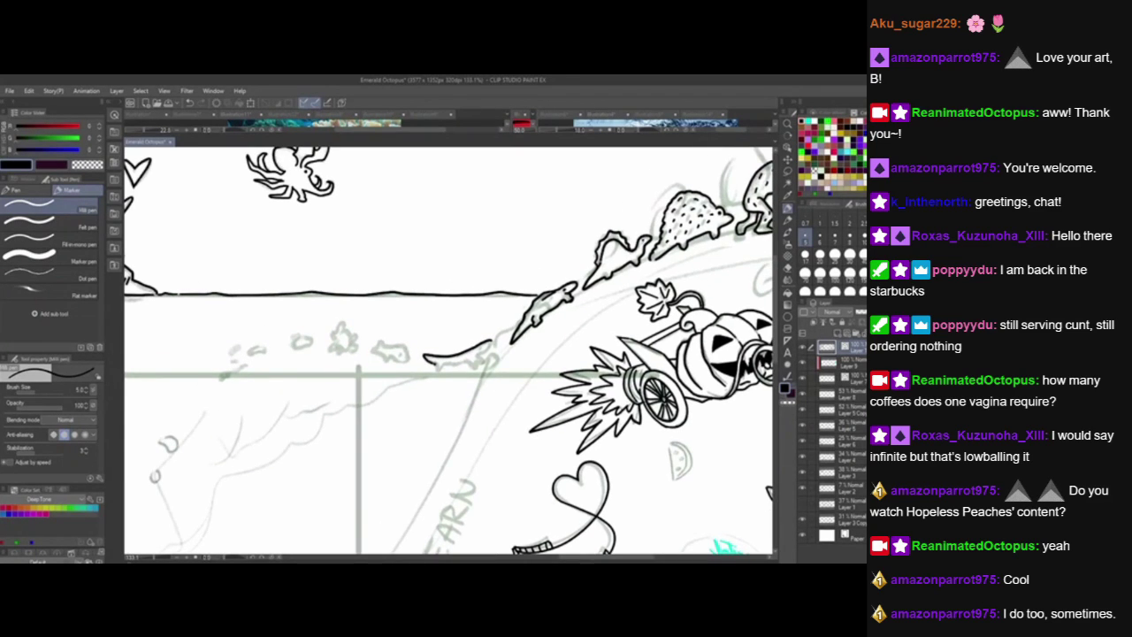
mouse_move(437, 367)
left_mouse_down()
mouse_move(478, 370)
mouse_move(493, 341)
left_mouse_up()
Ink the fish, spiky organism and small cells trailing underwater, plus the two small blobs beside the shark sketch.
mouse_move(448, 351)
left_mouse_down()
mouse_move(499, 338)
mouse_move(422, 338)
mouse_move(452, 333)
mouse_move(460, 347)
mouse_move(448, 350)
mouse_move(380, 337)
mouse_move(402, 338)
mouse_move(386, 319)
mouse_move(396, 313)
mouse_move(407, 326)
mouse_move(398, 343)
mouse_move(348, 321)
mouse_move(363, 326)
mouse_move(348, 337)
mouse_move(364, 331)
mouse_move(286, 334)
mouse_move(271, 364)
mouse_move(293, 352)
left_mouse_up()
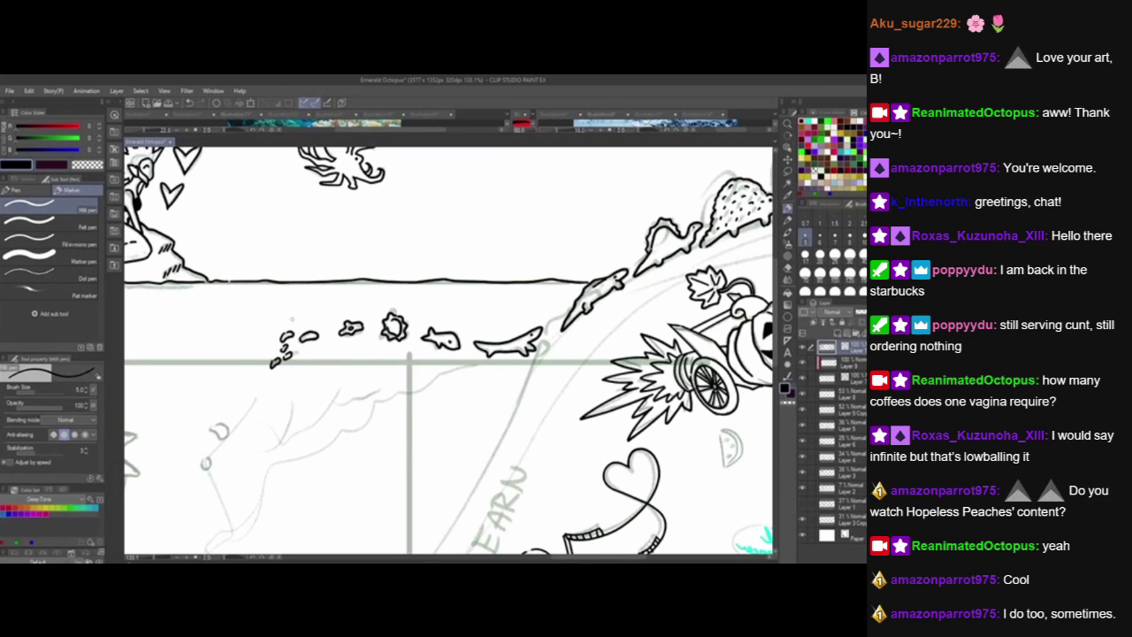
left_click_drag(378, 462, 565, 370)
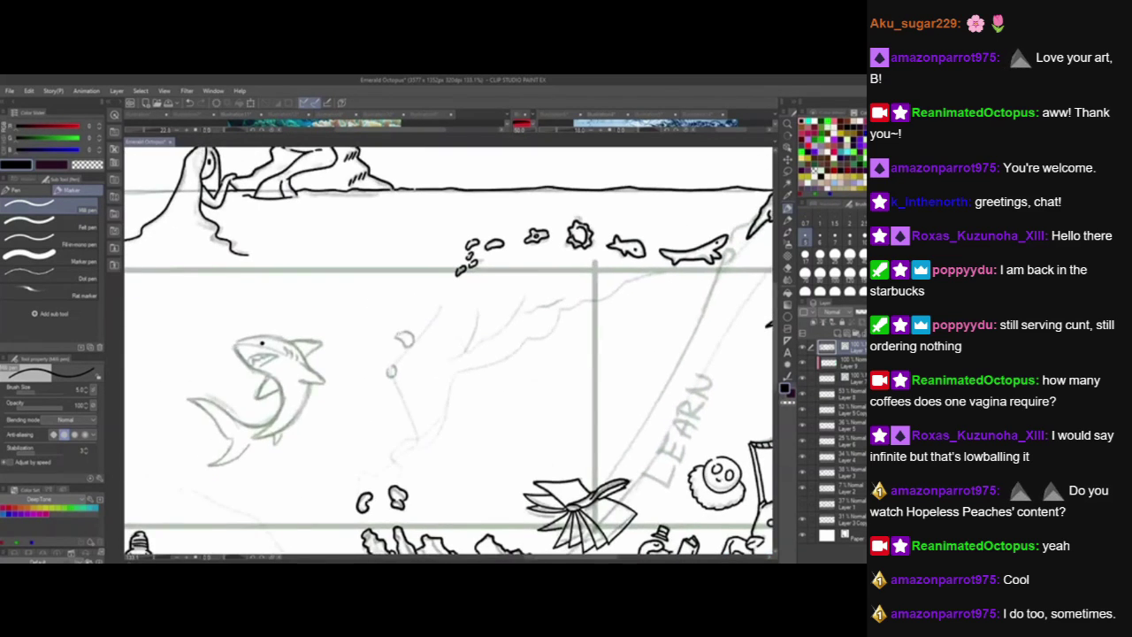
mouse_move(397, 335)
left_mouse_down()
mouse_move(414, 345)
mouse_move(405, 327)
mouse_move(387, 368)
mouse_move(396, 377)
mouse_move(391, 365)
left_mouse_up()
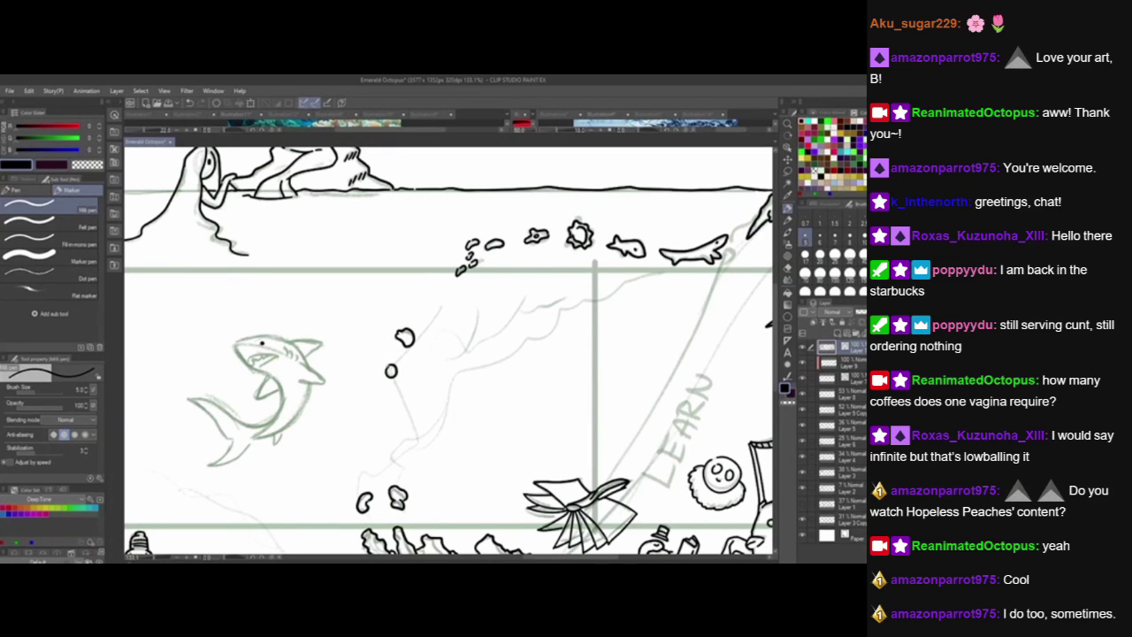
Ink the rear edge of the shark's tail fin and its two pectoral fins over the sketch.
left_click_drag(487, 459, 613, 381)
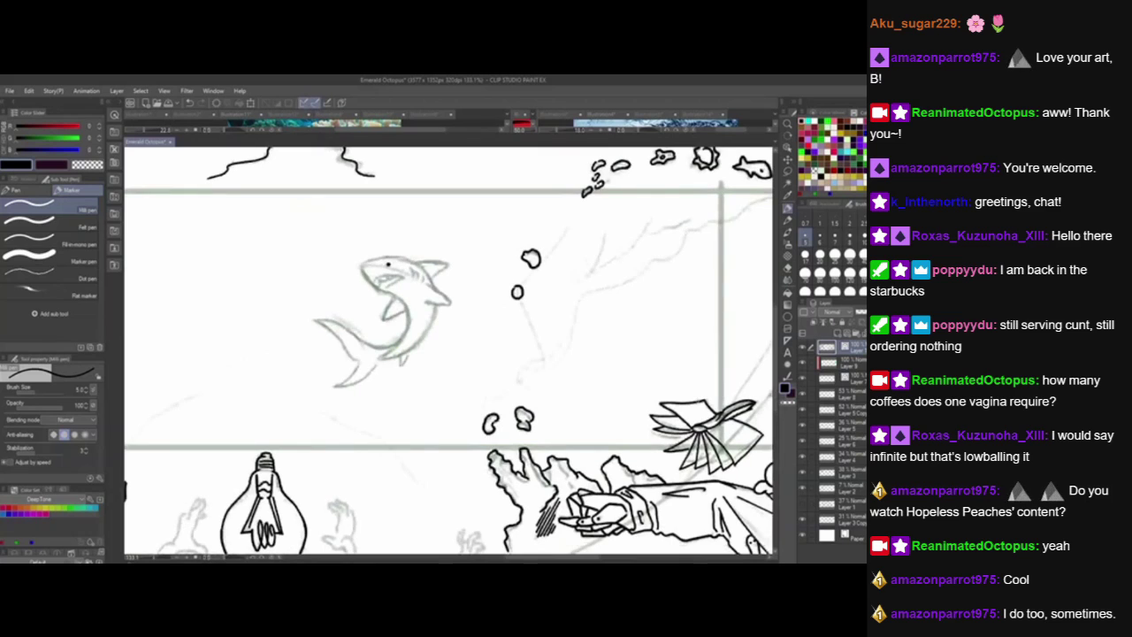
left_click_drag(630, 464, 625, 421)
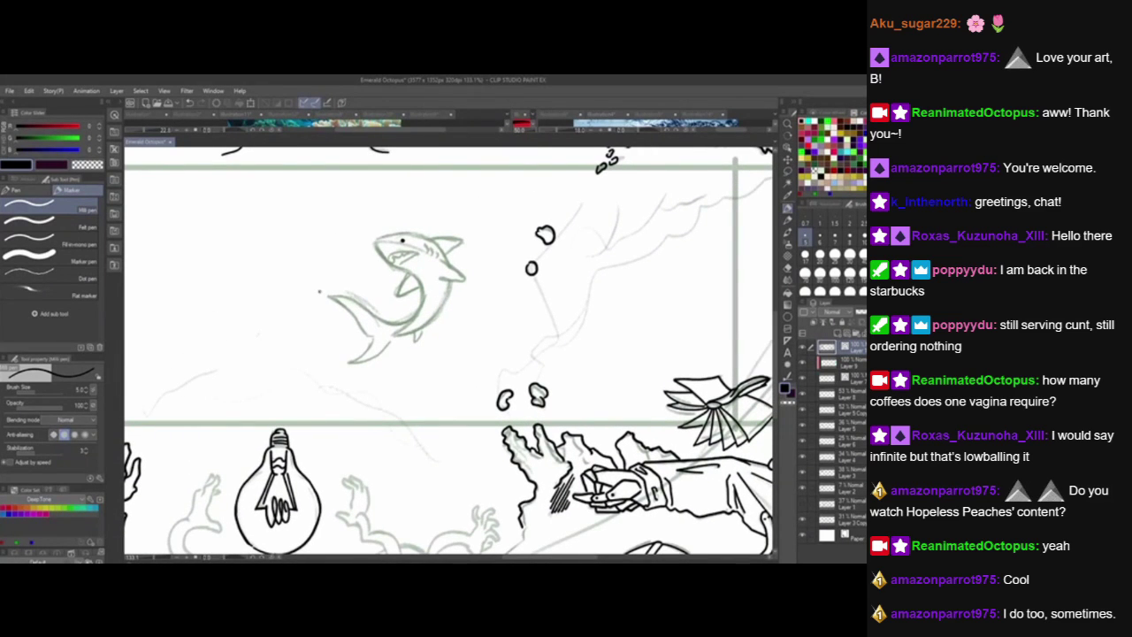
mouse_move(320, 291)
left_mouse_down()
mouse_move(373, 337)
mouse_move(335, 362)
left_mouse_up()
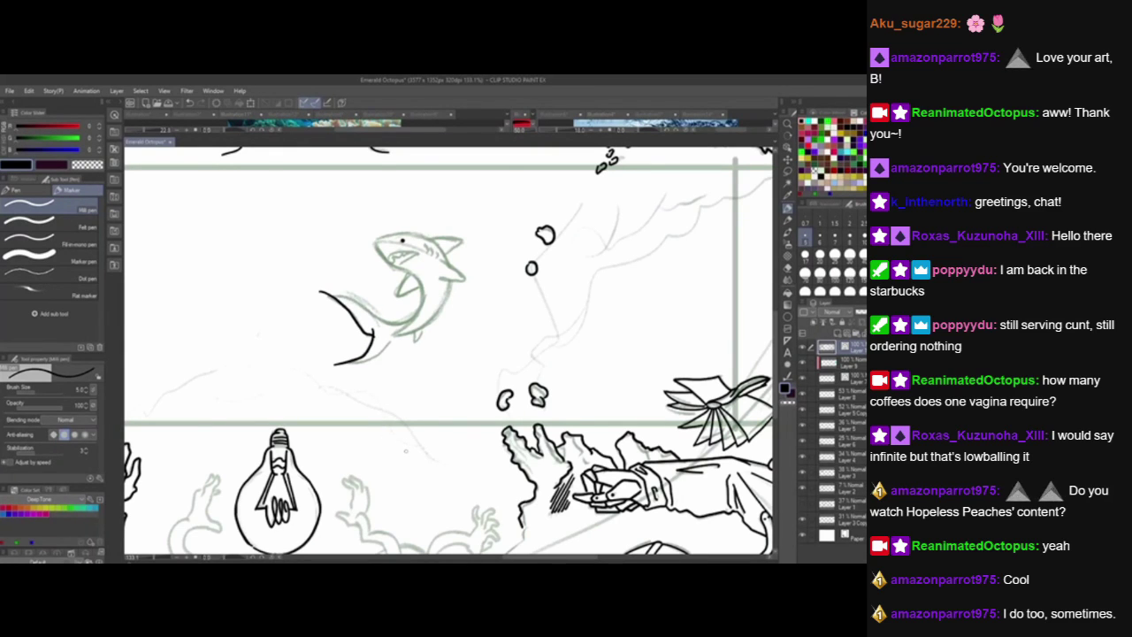
left_click_drag(353, 449, 295, 458)
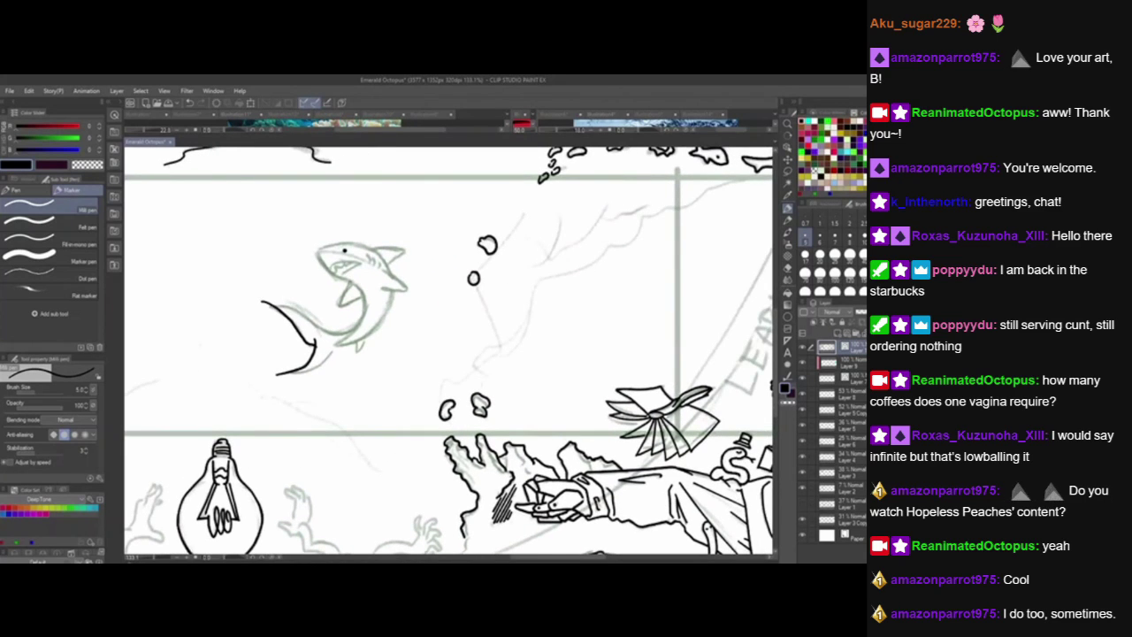
left_click_drag(337, 312, 360, 271)
mouse_move(335, 309)
left_mouse_down()
mouse_move(370, 287)
mouse_move(334, 308)
mouse_move(416, 292)
mouse_move(388, 272)
mouse_move(416, 302)
left_mouse_up()
key("ctrl+z")
key("ctrl+z")
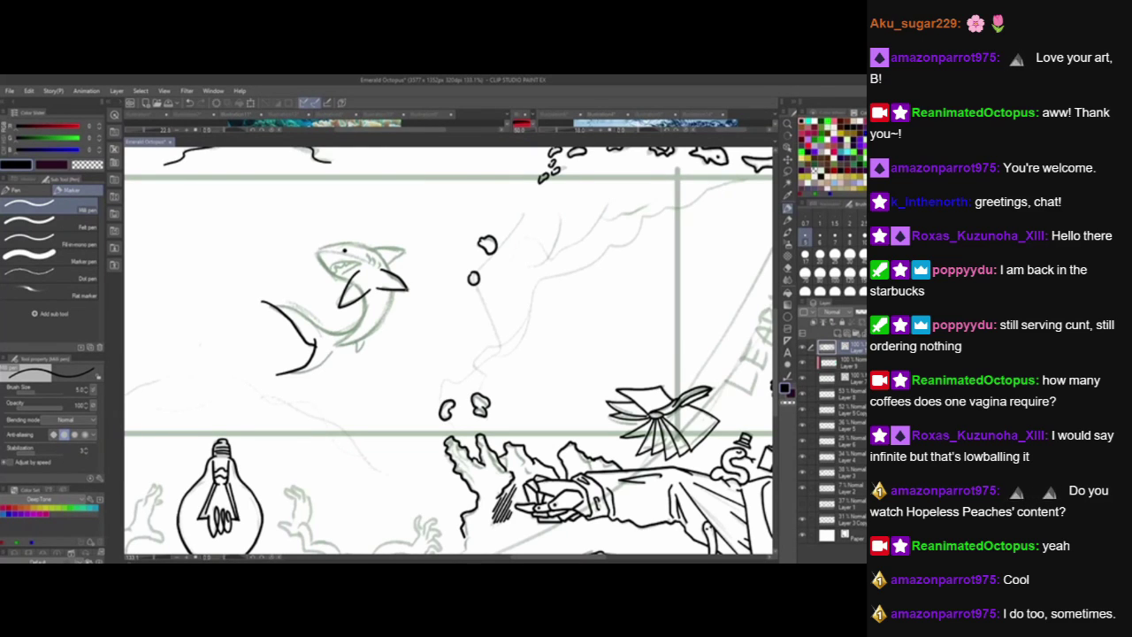
Ink the shark's snout and lower jaw, and redraw the upper tail lobe with the inner belly curve.
left_click_drag(413, 256, 446, 274)
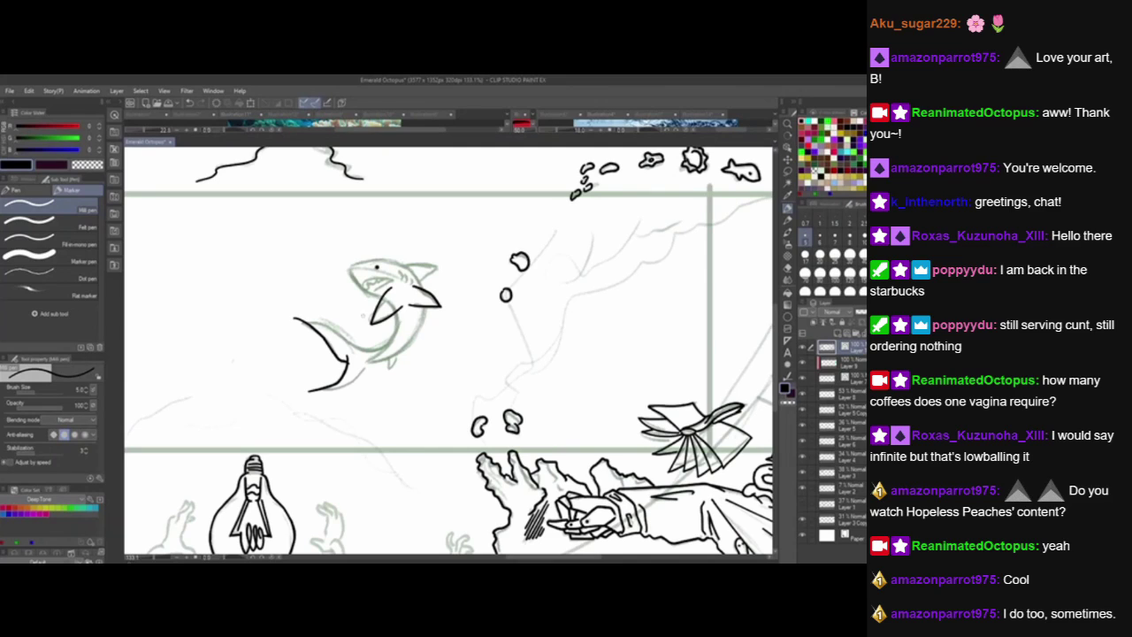
key("ctrl+z")
mouse_move(382, 262)
left_mouse_down()
mouse_move(357, 285)
mouse_move(391, 302)
left_mouse_up()
key("ctrl+z")
mouse_move(294, 320)
left_mouse_down()
mouse_move(366, 349)
mouse_move(397, 318)
mouse_move(392, 299)
mouse_move(395, 334)
mouse_move(347, 346)
left_mouse_up()
key("ctrl+z")
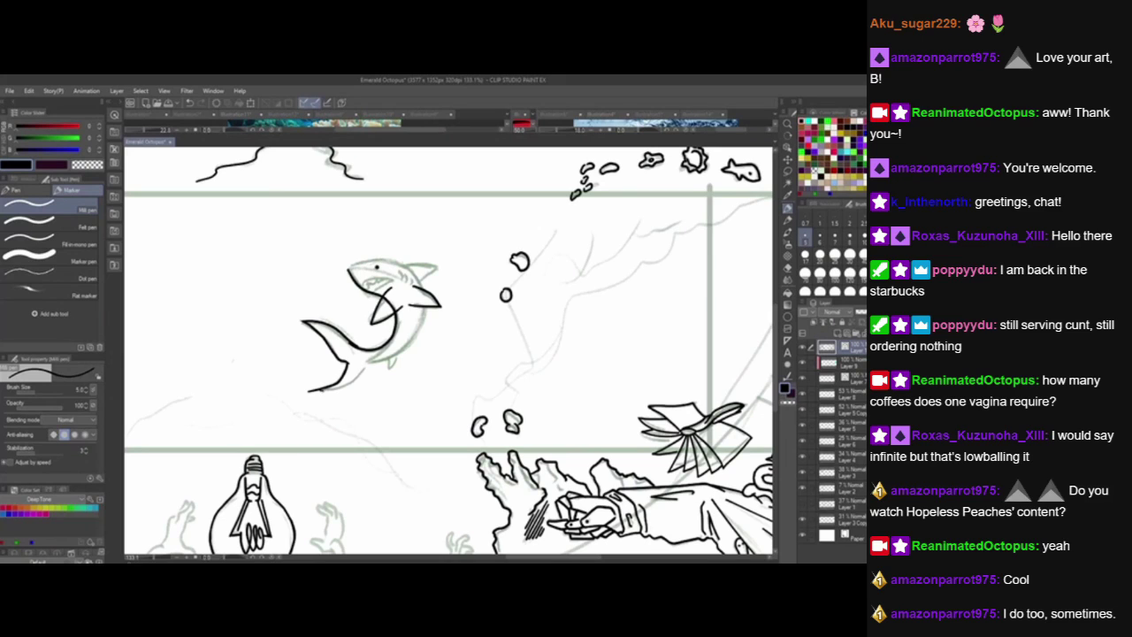
Ink the lower lobe of the shark's tail and the outer curve of its body up to the pectoral fin.
mouse_move(320, 390)
left_mouse_down()
mouse_move(348, 386)
mouse_move(374, 358)
left_mouse_up()
key("ctrl+z")
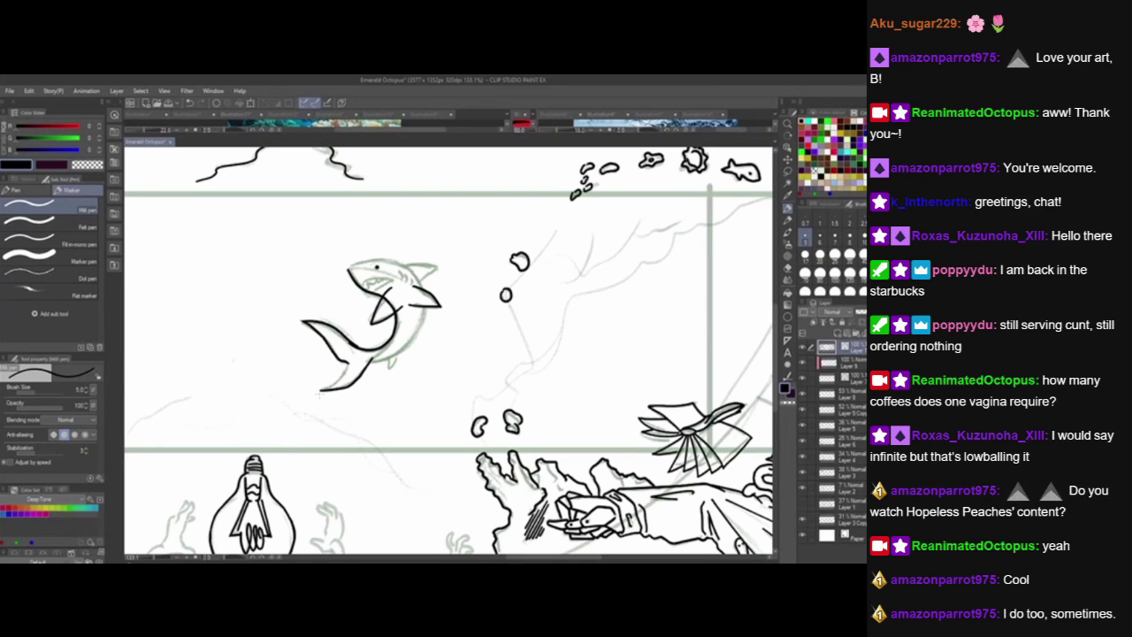
key("ctrl+y")
left_click_drag(424, 472, 403, 443)
key("ctrl+z")
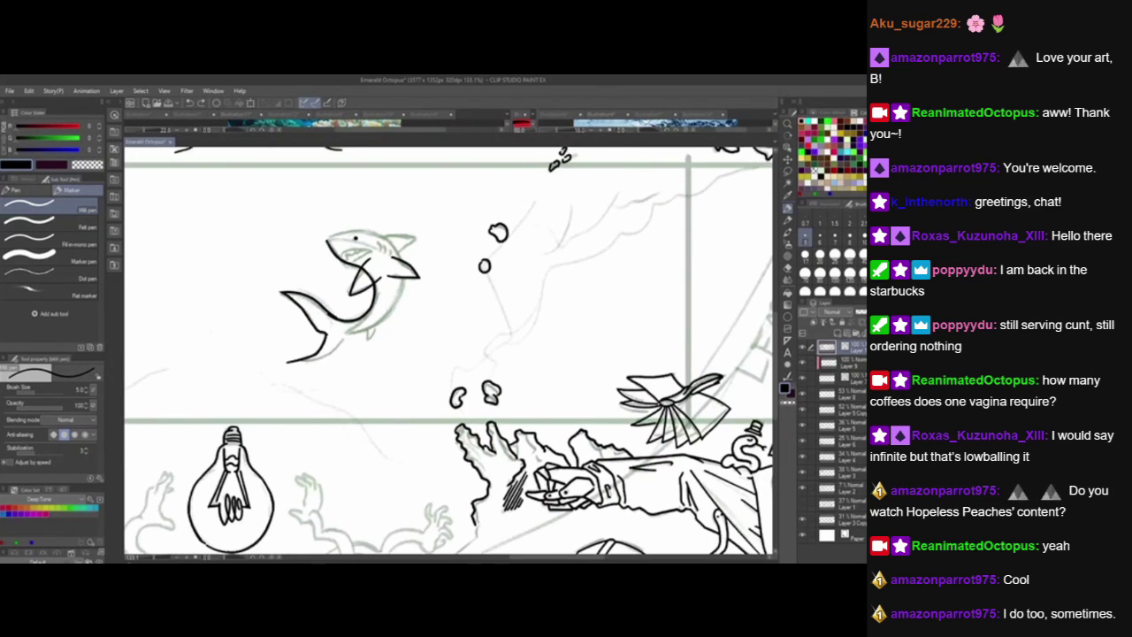
mouse_move(297, 362)
left_mouse_down()
mouse_move(323, 358)
mouse_move(347, 331)
left_mouse_up()
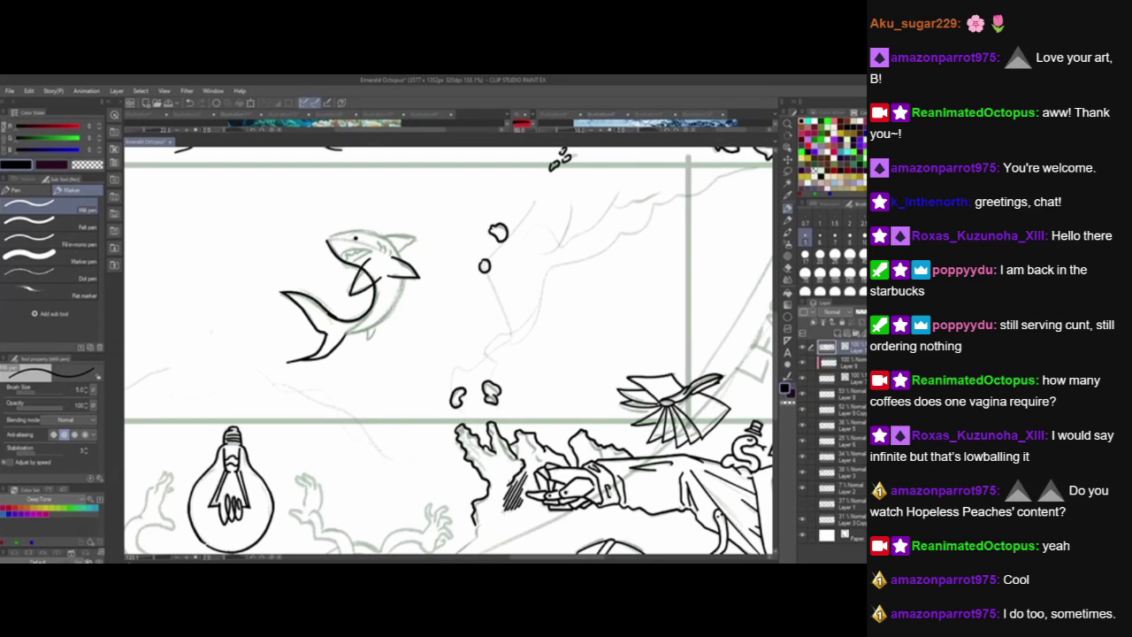
key("ctrl+z")
left_click_drag(441, 464, 447, 490)
left_click_drag(352, 363, 410, 292)
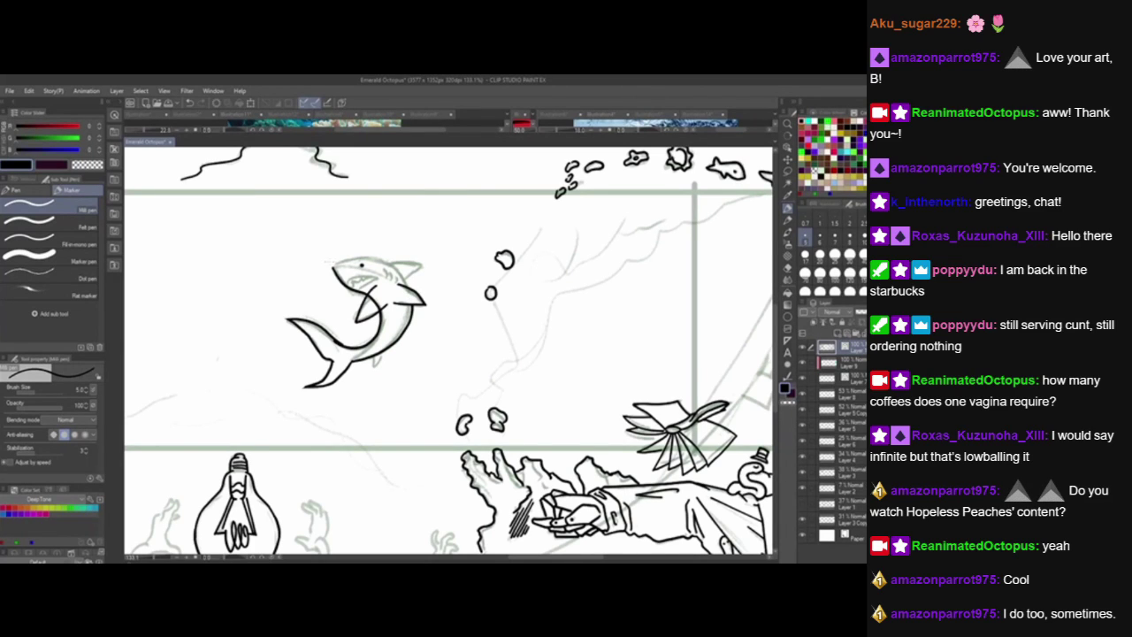
Ink the top of the shark's head and dorsal fin, and add the gill lines and toothed mouth.
mouse_move(332, 268)
left_mouse_down()
mouse_move(387, 259)
mouse_move(412, 297)
left_mouse_up()
left_click_drag(382, 262, 440, 263)
key("ctrl+z")
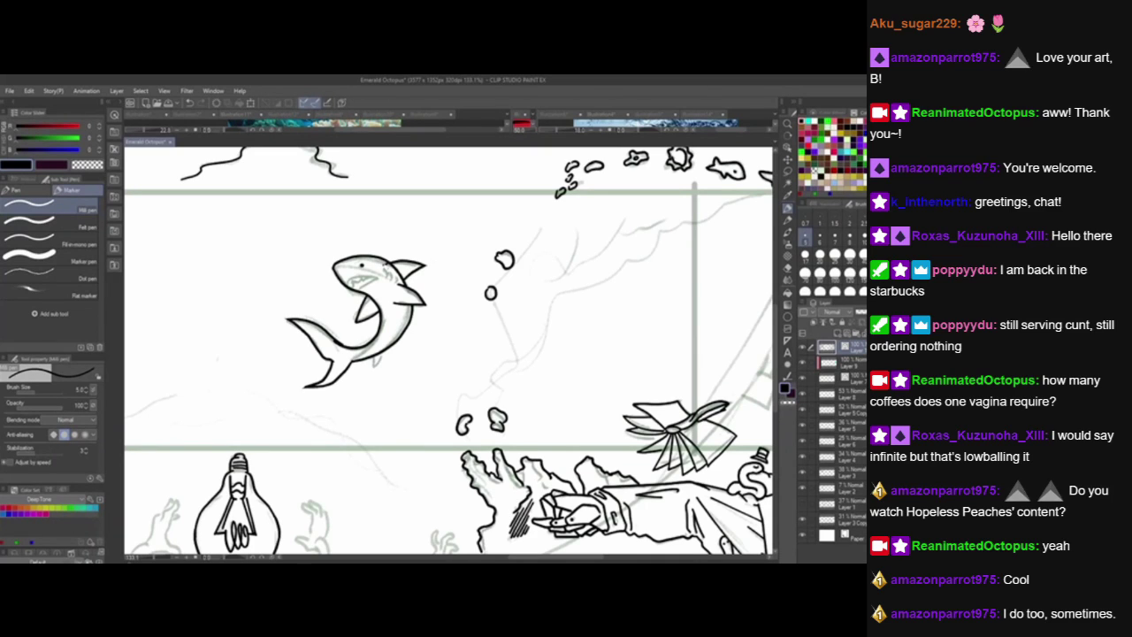
mouse_move(386, 267)
left_mouse_down()
mouse_move(388, 281)
mouse_move(373, 281)
mouse_move(388, 284)
mouse_move(354, 290)
mouse_move(368, 276)
left_mouse_up()
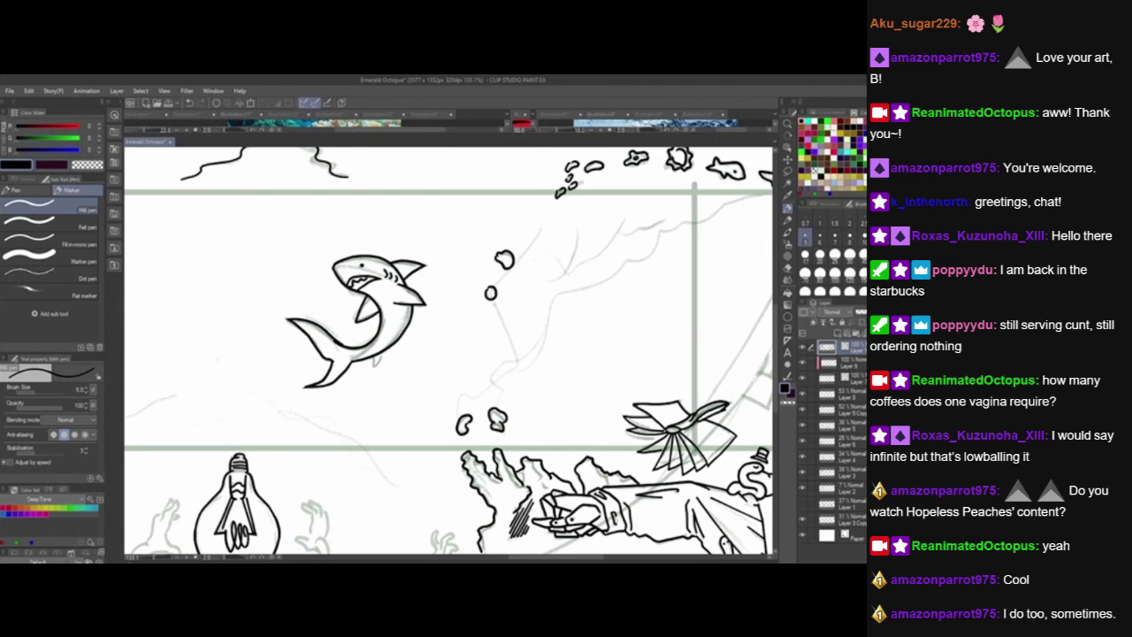
Ink the small fin on the shark's body near the tail and save the illustration.
left_click_drag(352, 356, 378, 338)
key("ctrl+z")
key("ctrl+z")
key("ctrl+z")
left_click_drag(372, 366, 382, 357)
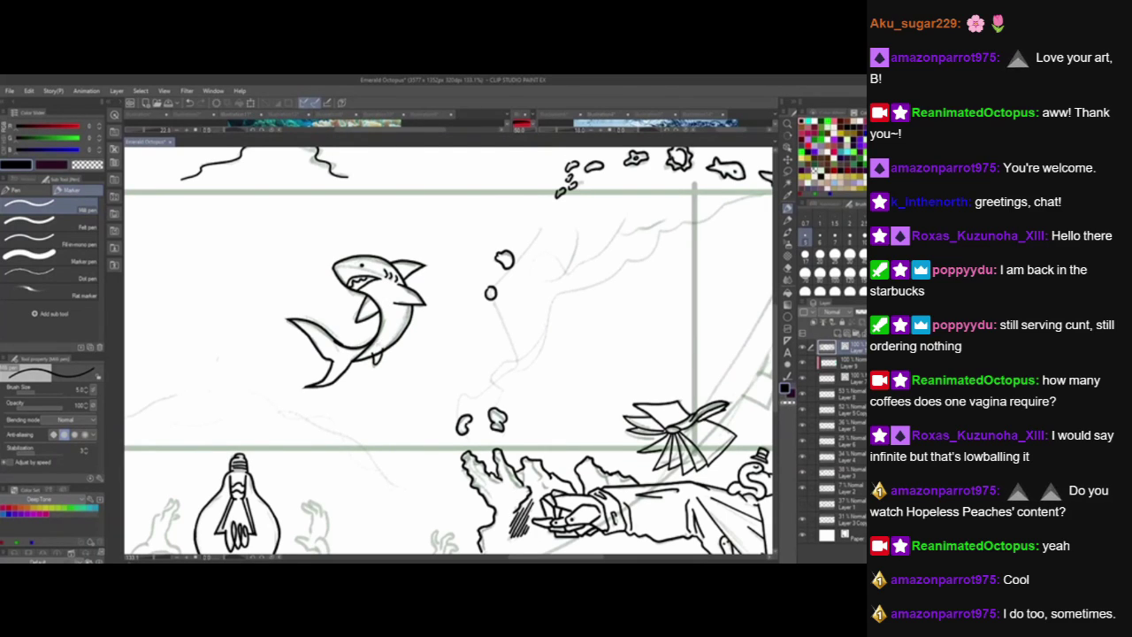
key("ctrl+s")
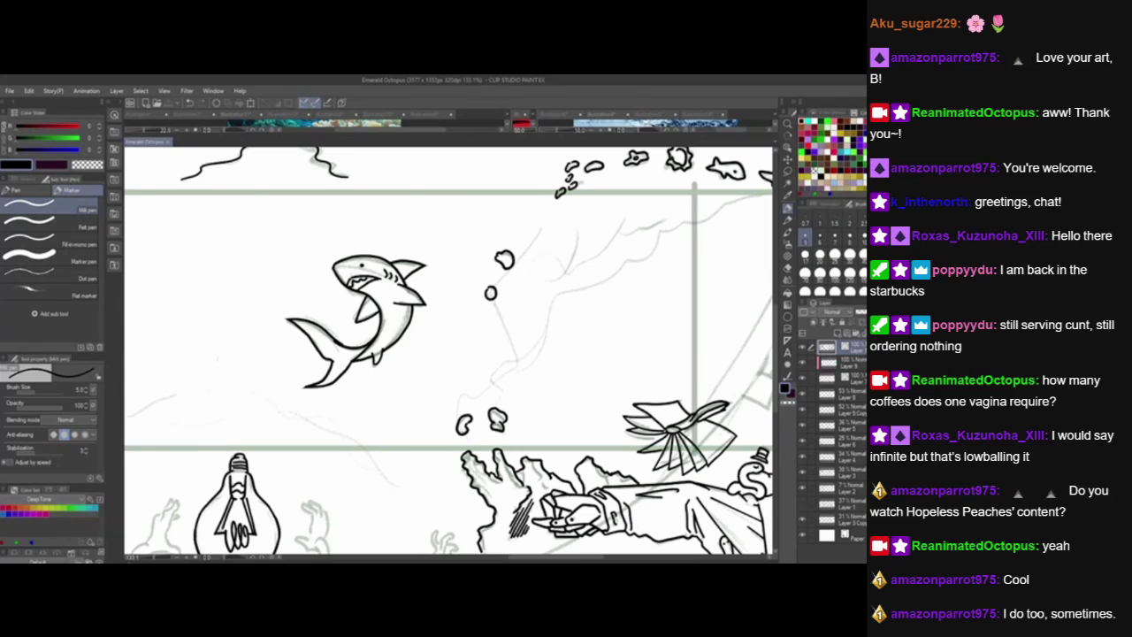
Fill the inside of the shark's open mouth with black around the teeth.
key("ctrl+z")
mouse_move(353, 281)
left_mouse_down()
mouse_move(357, 292)
mouse_move(375, 278)
mouse_move(359, 283)
left_mouse_up()
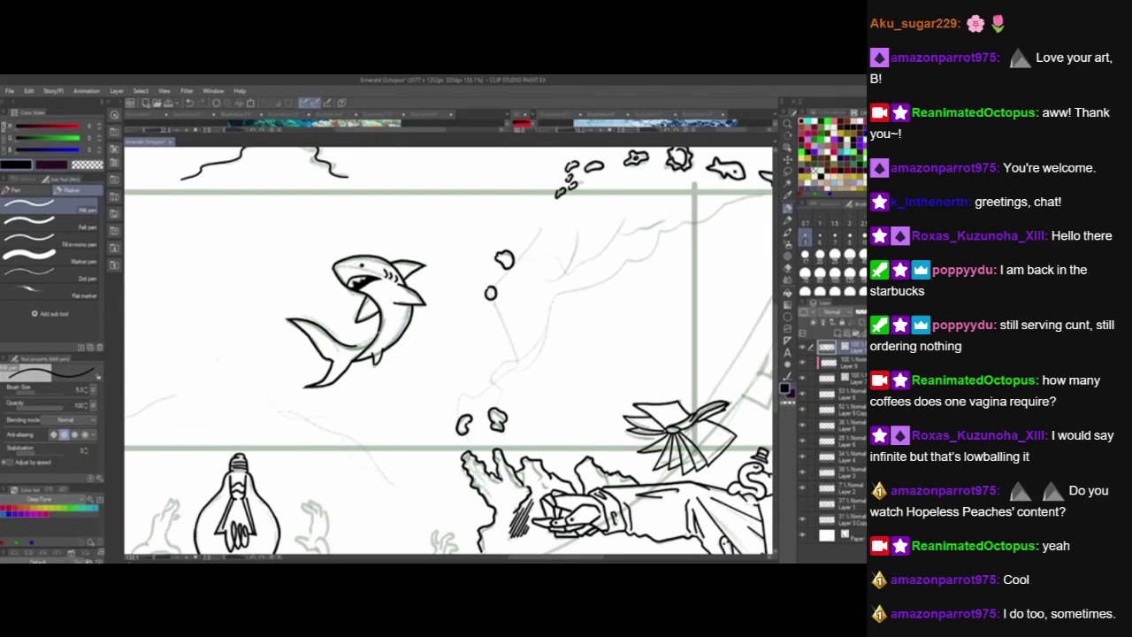
Set the brush size to 6 and ink the lowest left hand of the tangled arms beneath the light bulb.
left_click_drag(390, 328, 419, 357)
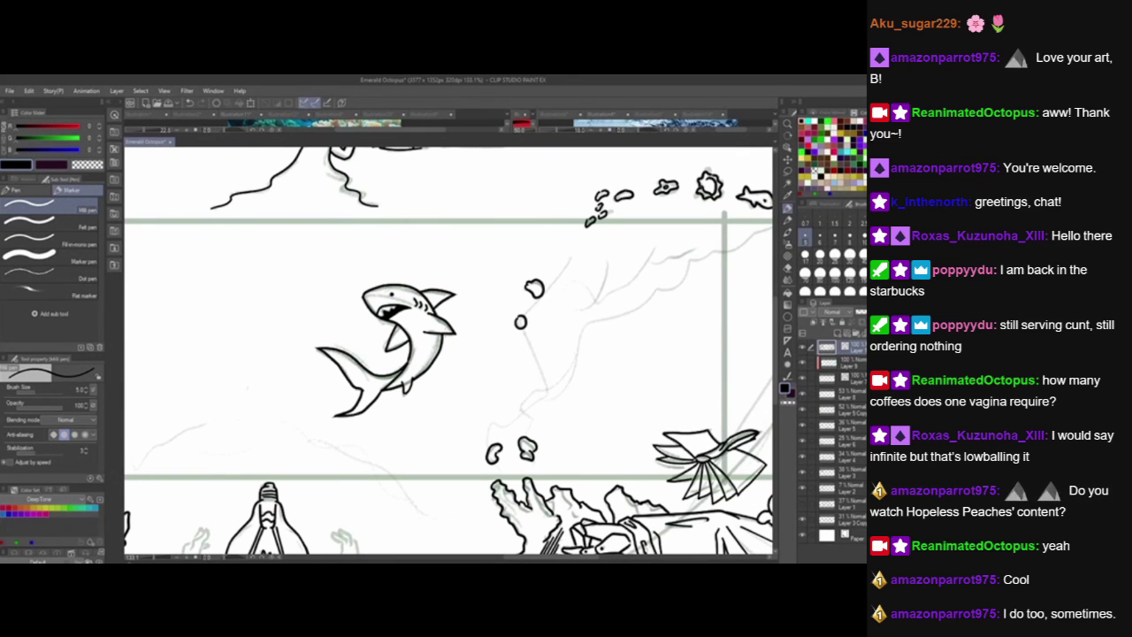
scroll(439, 327, "down", 6)
left_click_drag(438, 332, 545, 265)
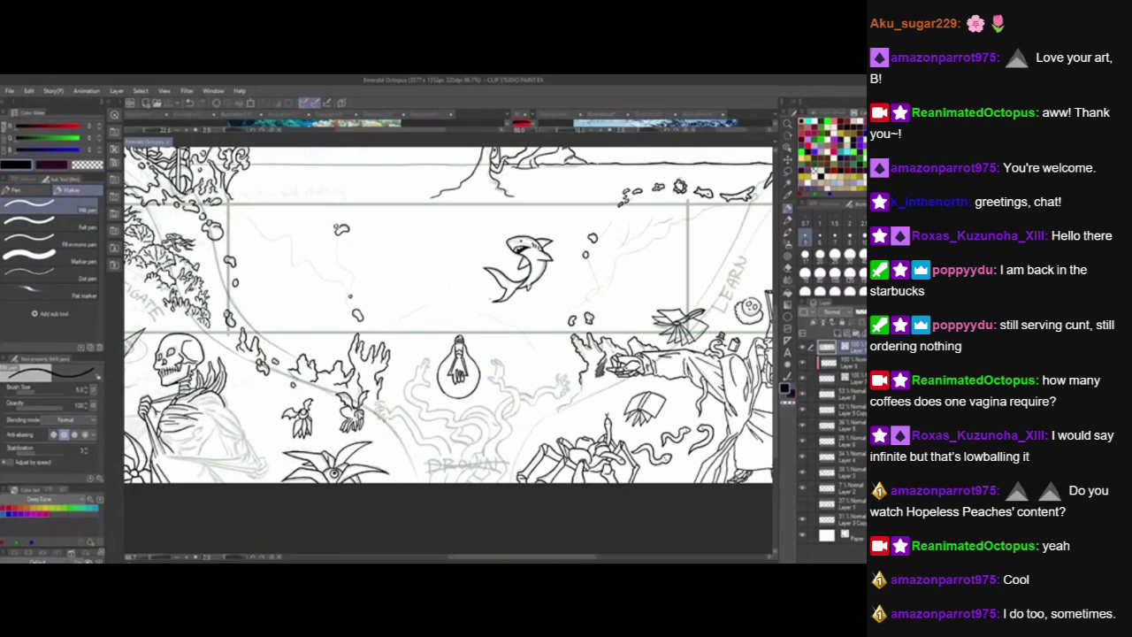
scroll(458, 417, "up", 5)
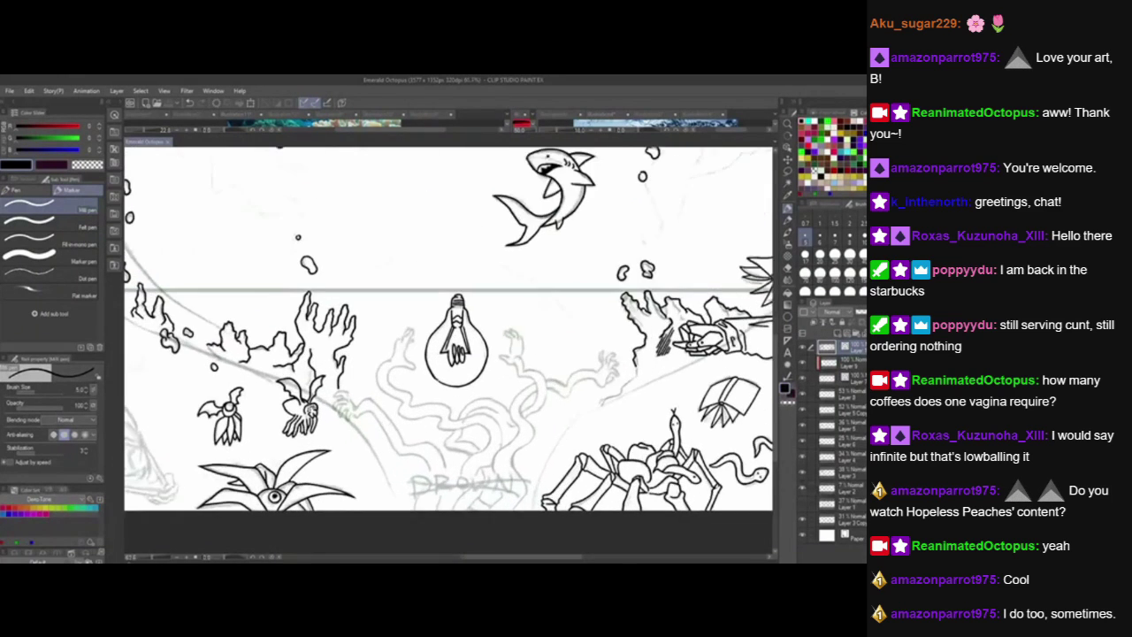
left_click_drag(458, 417, 464, 295)
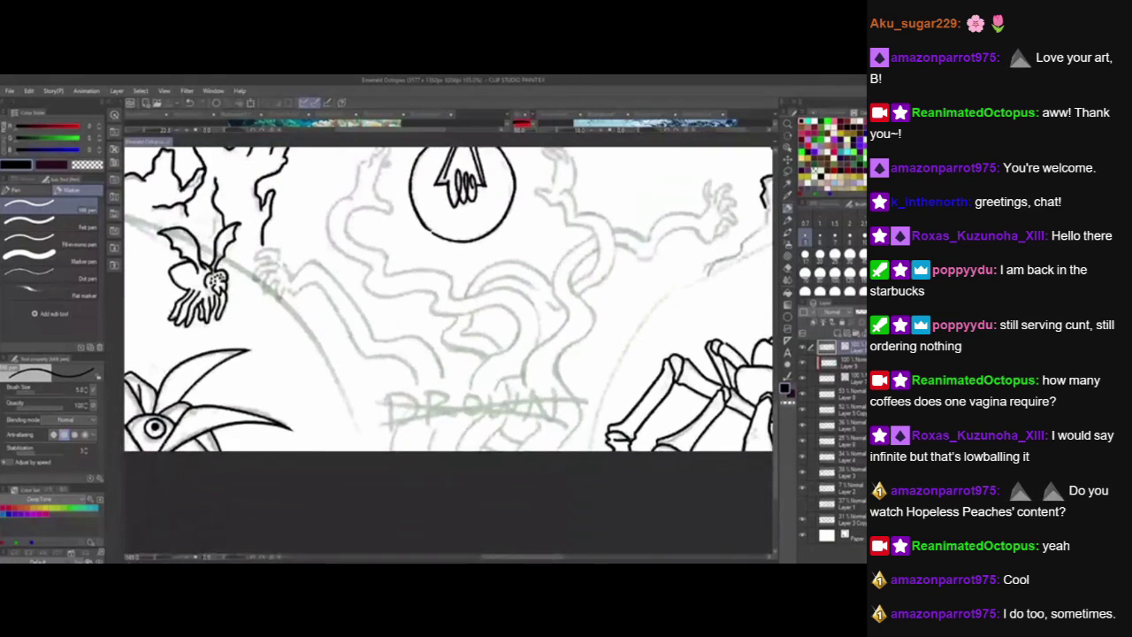
left_click(821, 237)
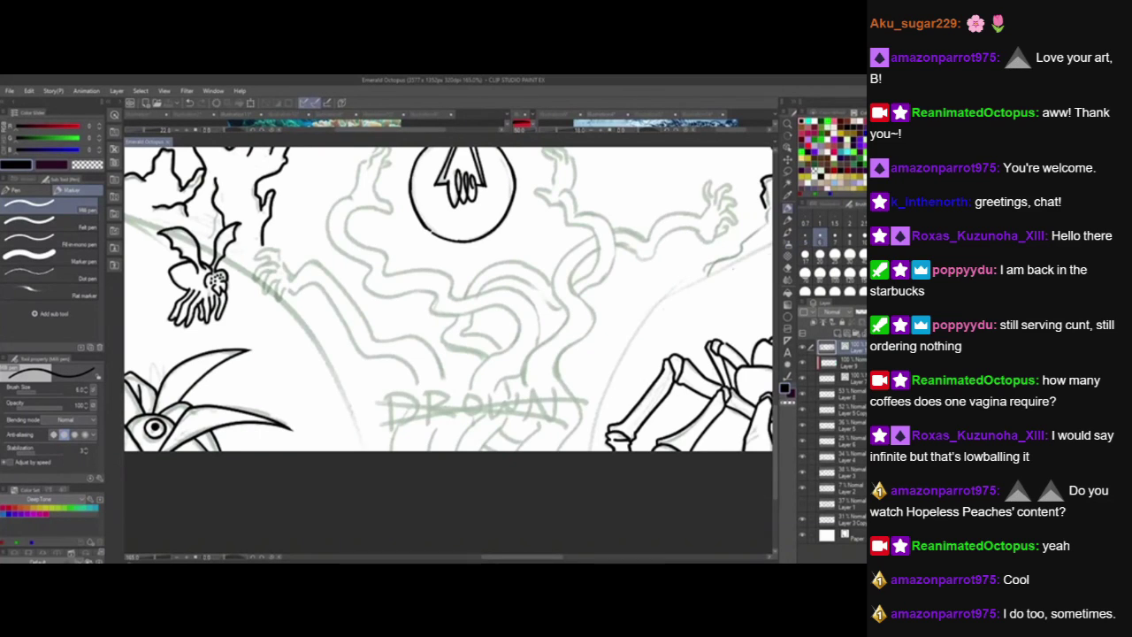
left_click_drag(525, 398, 546, 411)
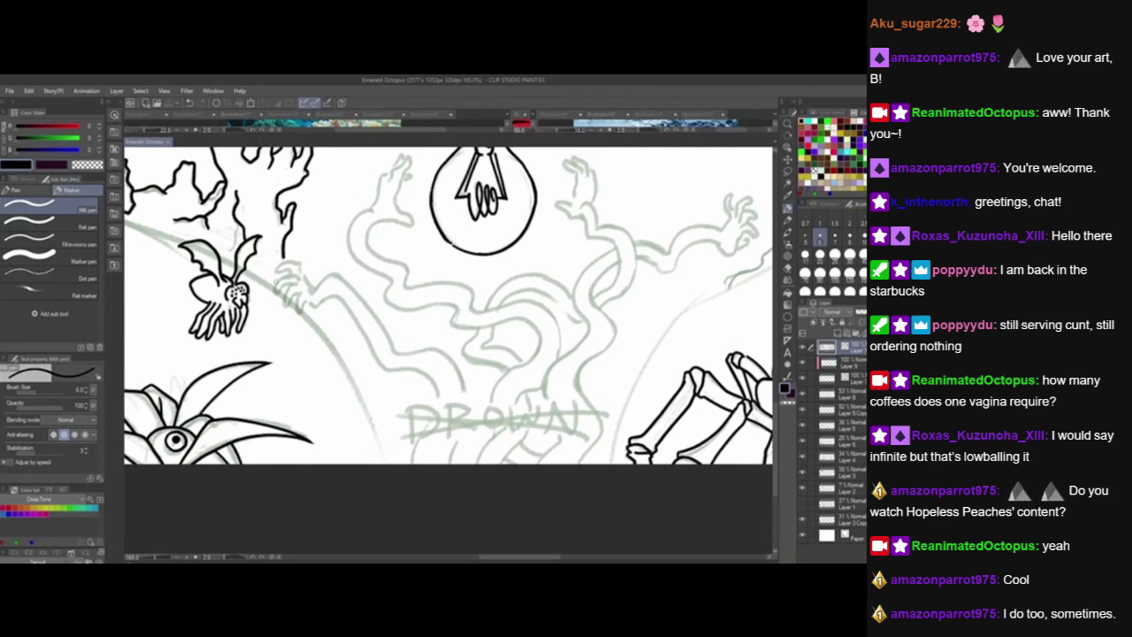
mouse_move(275, 288)
left_mouse_down()
mouse_move(282, 295)
mouse_move(282, 276)
mouse_move(294, 272)
mouse_move(283, 308)
mouse_move(302, 291)
mouse_move(302, 311)
mouse_move(310, 299)
mouse_move(269, 271)
mouse_move(295, 261)
mouse_move(315, 290)
left_mouse_up()
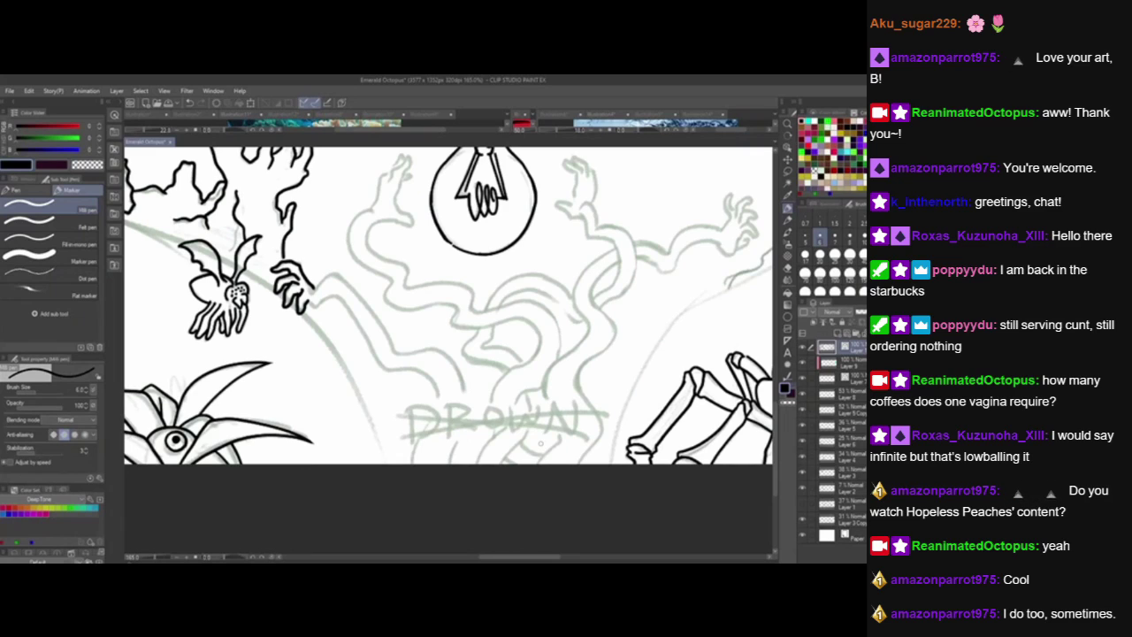
Handwrite the note "BRB Pettin Demon" over the tangled arms sketch.
mouse_move(412, 301)
left_mouse_down()
mouse_move(416, 336)
mouse_move(447, 322)
left_mouse_up()
mouse_move(450, 289)
left_mouse_down()
mouse_move(453, 324)
mouse_move(422, 386)
mouse_move(419, 367)
left_mouse_up()
left_click_drag(439, 358, 448, 373)
mouse_move(449, 339)
left_mouse_down()
mouse_move(453, 372)
mouse_move(464, 345)
left_mouse_up()
mouse_move(466, 334)
left_mouse_down()
mouse_move(468, 359)
mouse_move(481, 339)
left_mouse_up()
mouse_move(481, 340)
left_mouse_down()
mouse_move(483, 350)
mouse_move(496, 341)
left_mouse_up()
left_click_drag(470, 379, 476, 403)
mouse_move(473, 377)
left_mouse_down()
mouse_move(477, 403)
mouse_move(542, 354)
left_mouse_up()
mouse_move(542, 361)
left_mouse_down()
mouse_move(552, 350)
mouse_move(566, 359)
left_mouse_up()
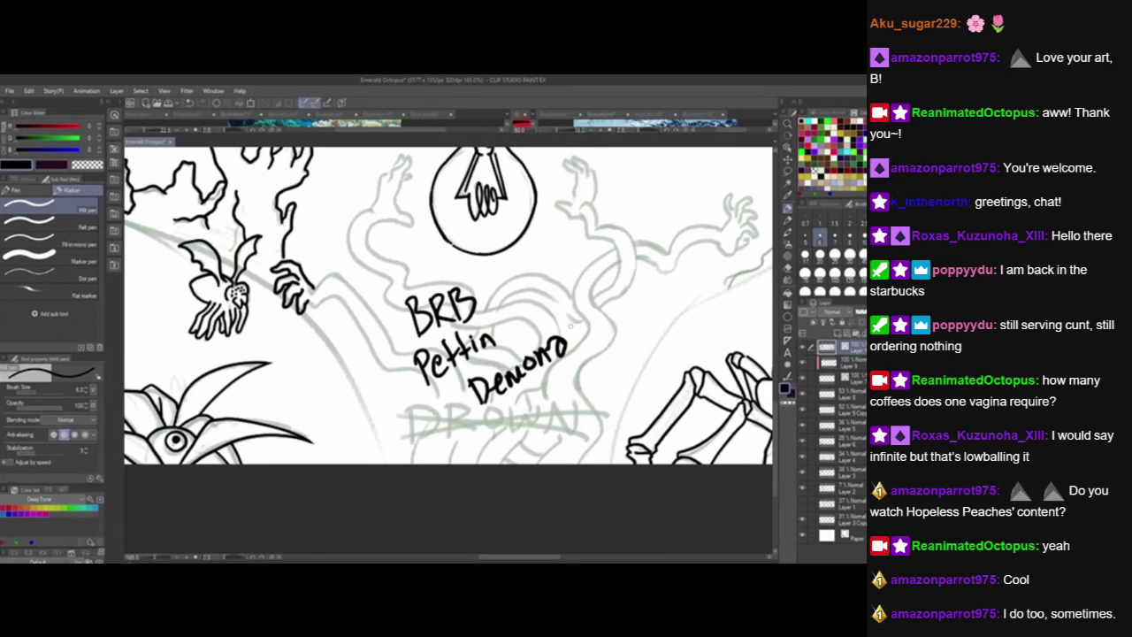
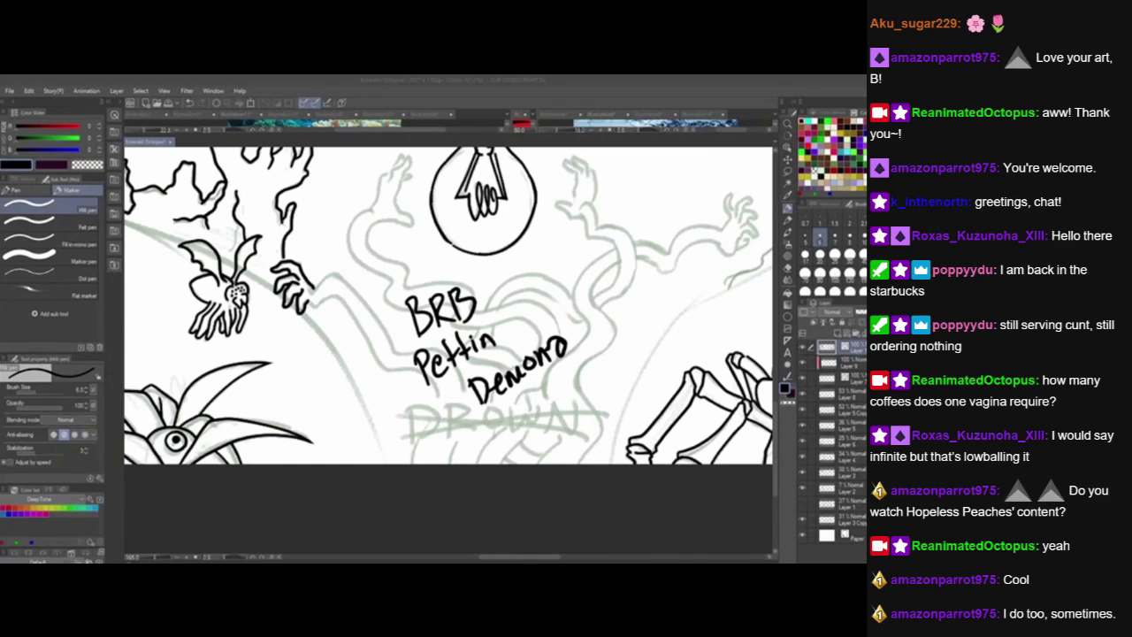
Undo all strokes of the handwritten note over the arms sketch.
key("ctrl+z")
key("ctrl+z")
key("ctrl+z")
key("ctrl+z")
key("ctrl+z")
key("ctrl+z")
key("ctrl+z")
key("ctrl+z")
key("ctrl+z")
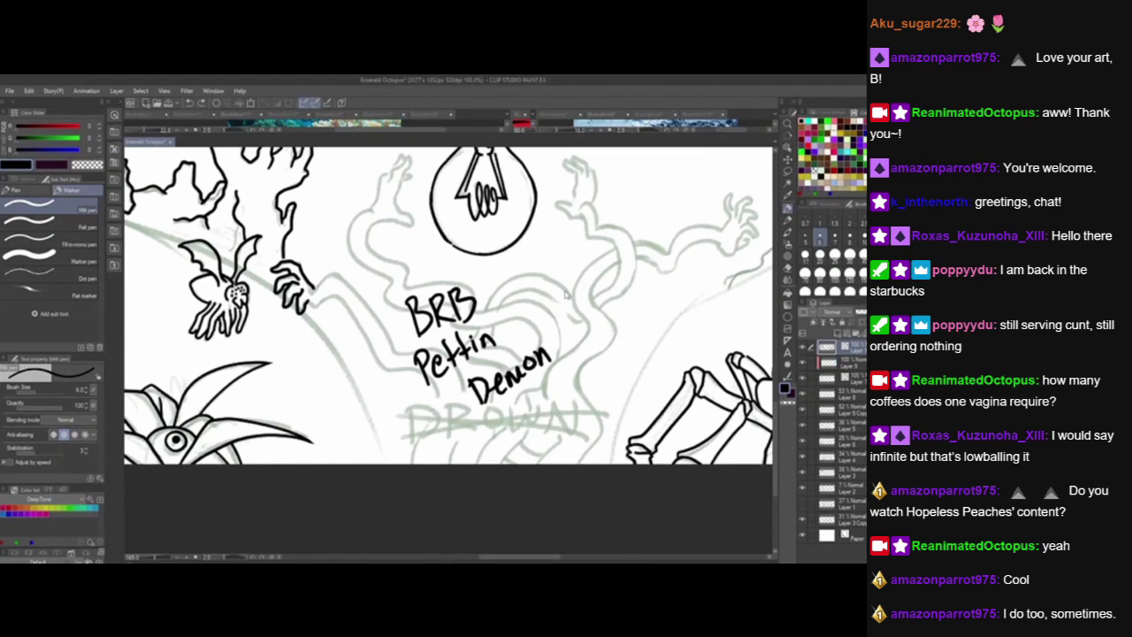
key("ctrl+z")
key("ctrl+z")
key("ctrl+z")
key("ctrl+z")
key("ctrl+z")
key("ctrl+z")
key("ctrl+z")
key("ctrl+z")
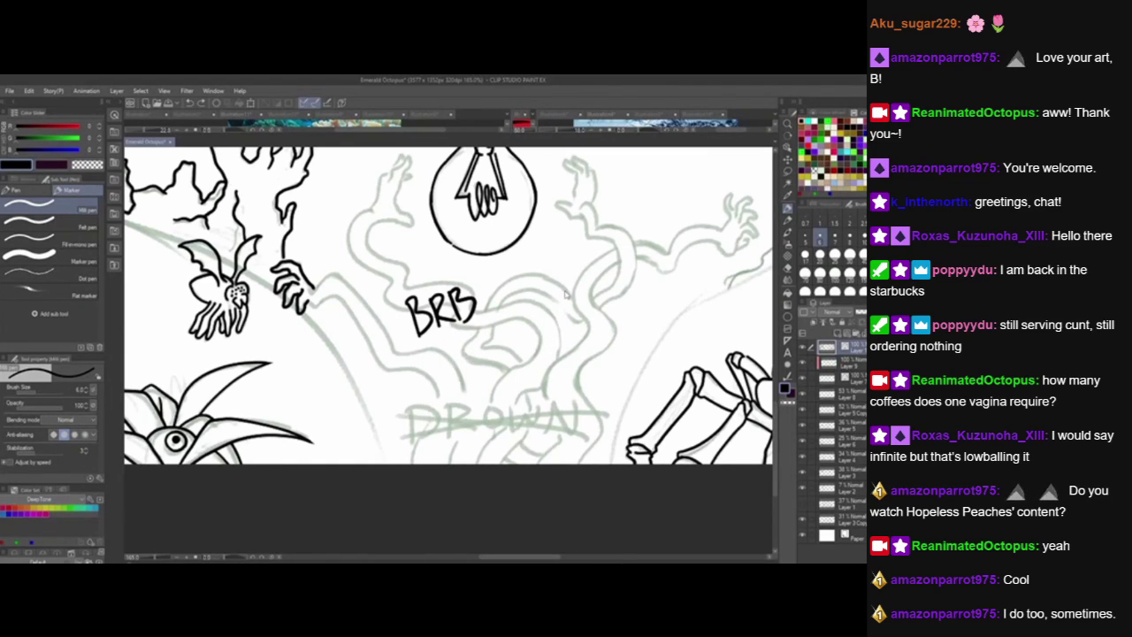
key("ctrl+z")
key("ctrl+z")
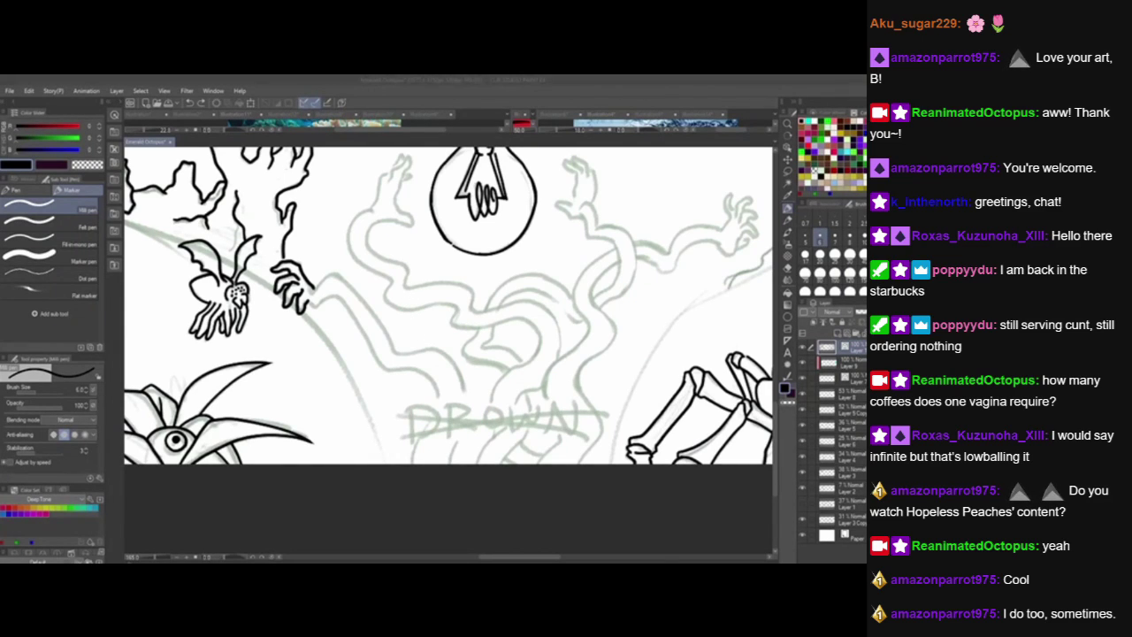
left_click(456, 368)
key("ctrl+z")
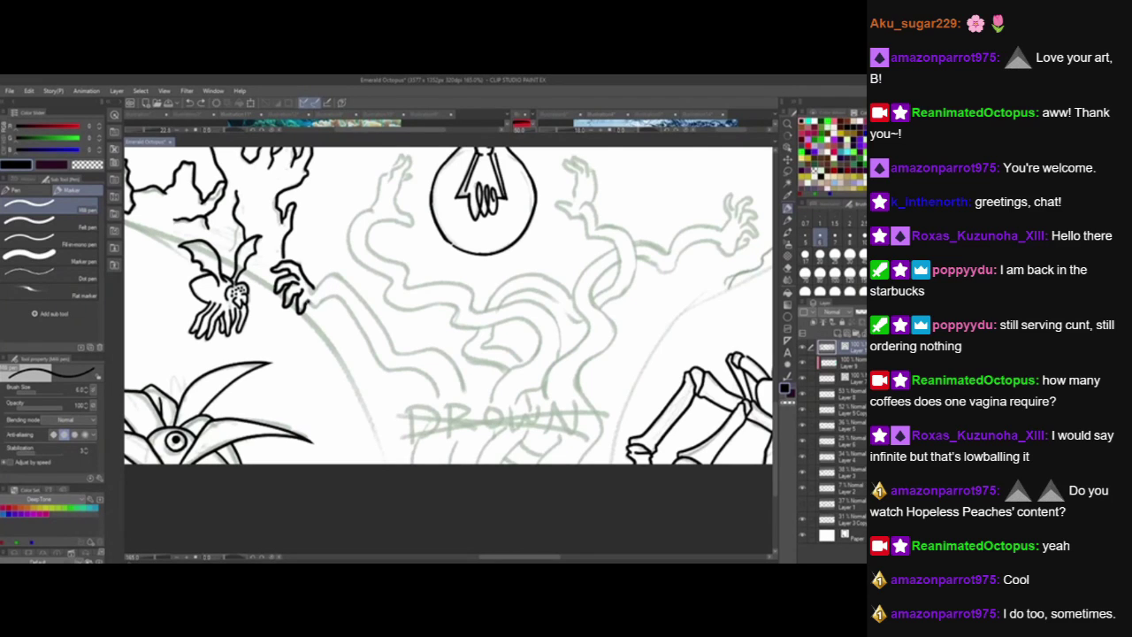
Ink both edges of the lowest left arm down to the canvas edge, and the raised hand left of the light bulb.
mouse_move(308, 304)
left_mouse_down()
mouse_move(338, 299)
mouse_move(399, 373)
mouse_move(431, 378)
mouse_move(443, 409)
mouse_move(413, 463)
left_mouse_up()
mouse_move(310, 288)
left_mouse_down()
mouse_move(344, 276)
mouse_move(377, 320)
mouse_move(428, 353)
mouse_move(509, 493)
left_mouse_up()
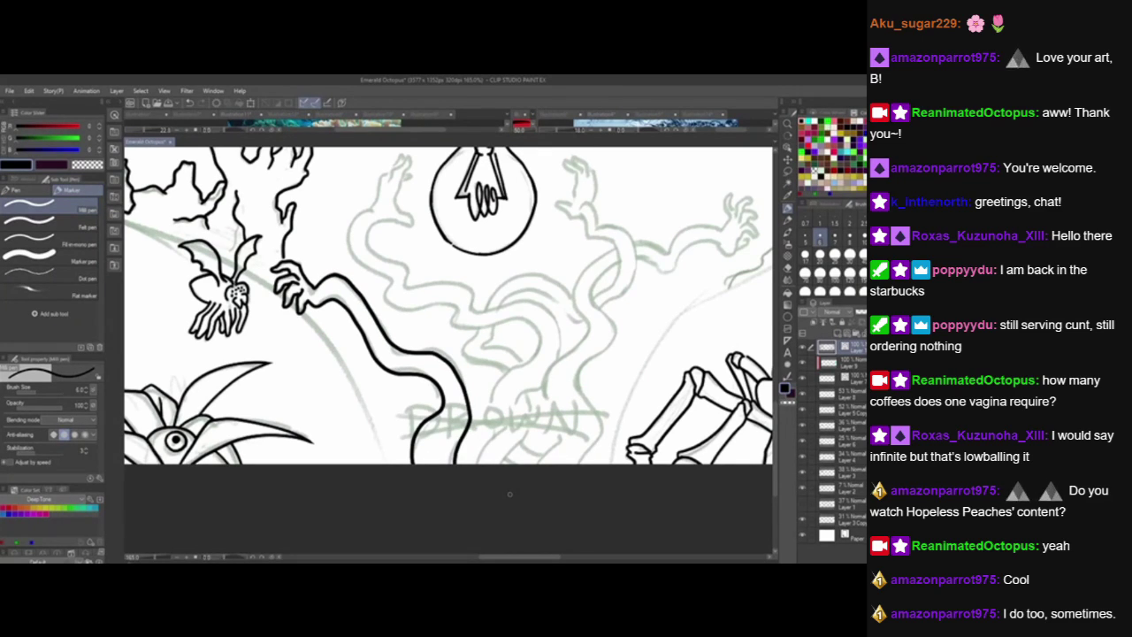
left_click_drag(503, 433, 390, 469)
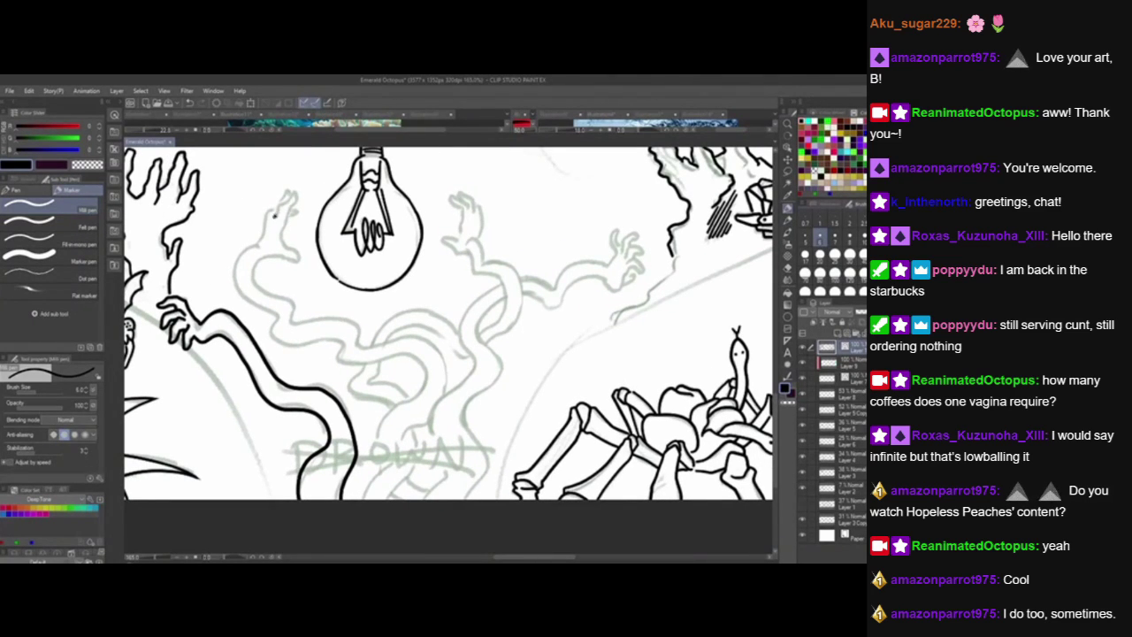
mouse_move(274, 214)
left_mouse_down()
mouse_move(292, 191)
mouse_move(282, 235)
mouse_move(299, 260)
mouse_move(261, 259)
mouse_move(260, 238)
mouse_move(285, 191)
mouse_move(299, 205)
left_mouse_up()
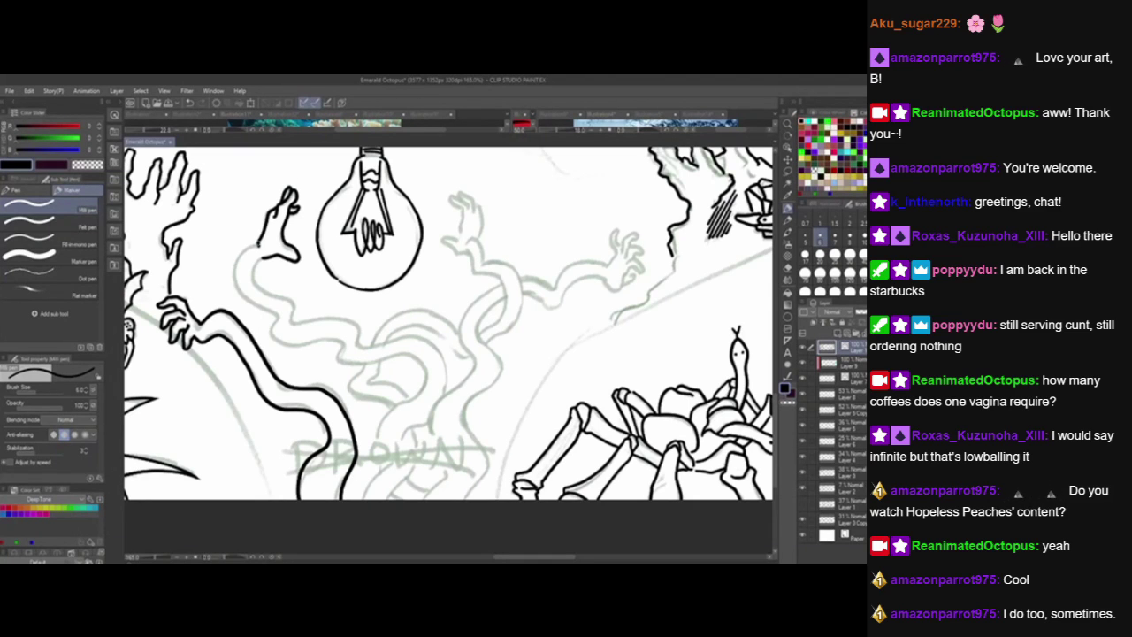
Ink the raised hand right of the light bulb and the inner edge of its upper arm.
mouse_move(396, 318)
left_mouse_down()
mouse_move(372, 272)
mouse_move(354, 306)
left_mouse_up()
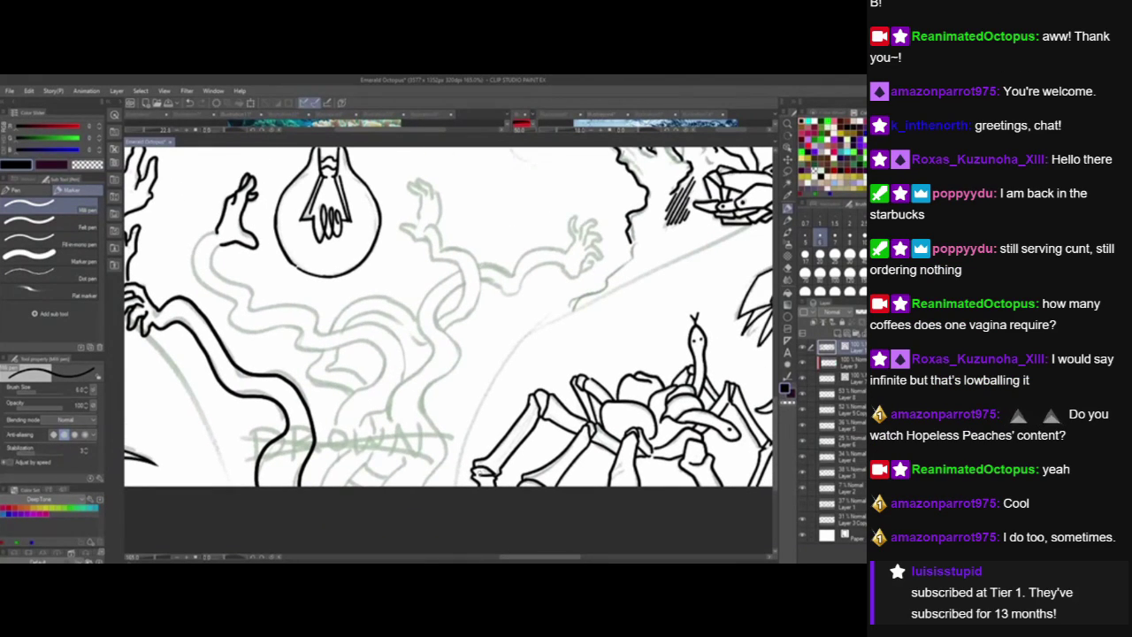
left_click(426, 238)
left_click_drag(400, 227, 428, 238)
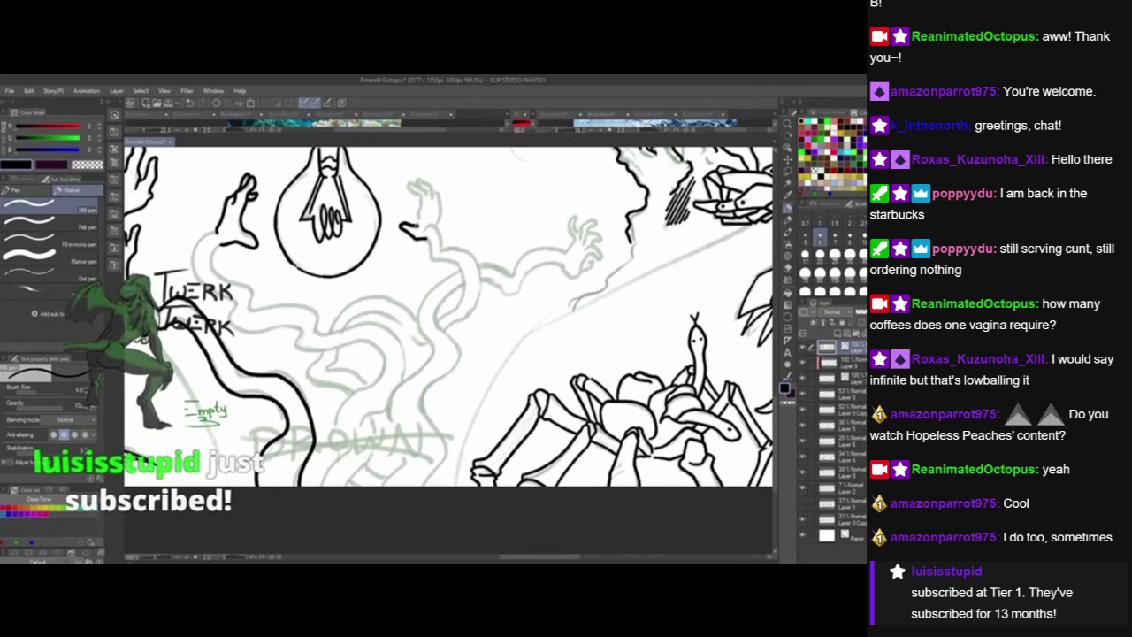
left_click_drag(418, 223, 411, 185)
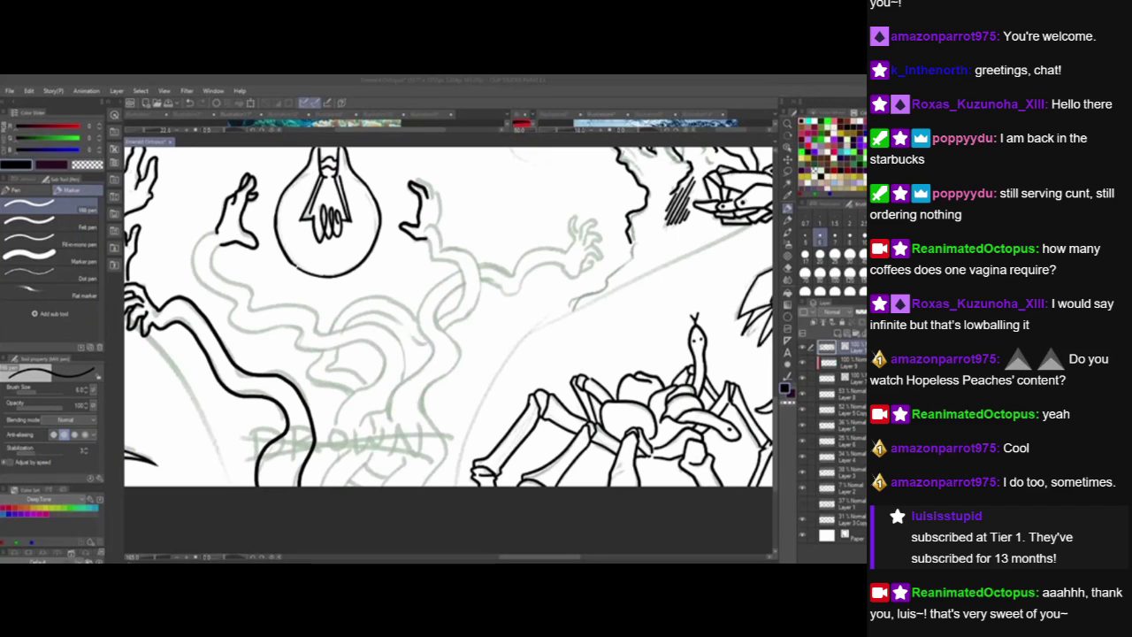
key("alt+Tab")
left_click_drag(477, 463, 411, 492)
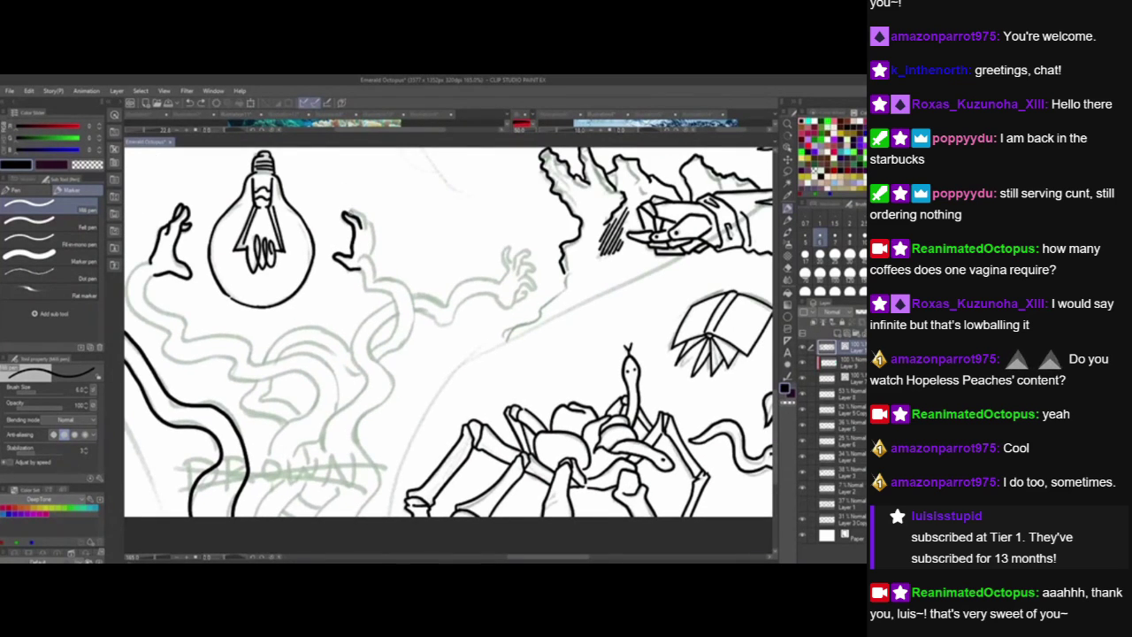
mouse_move(350, 214)
left_mouse_down()
mouse_move(372, 225)
mouse_move(373, 257)
mouse_move(358, 266)
mouse_move(395, 312)
mouse_move(368, 354)
left_mouse_up()
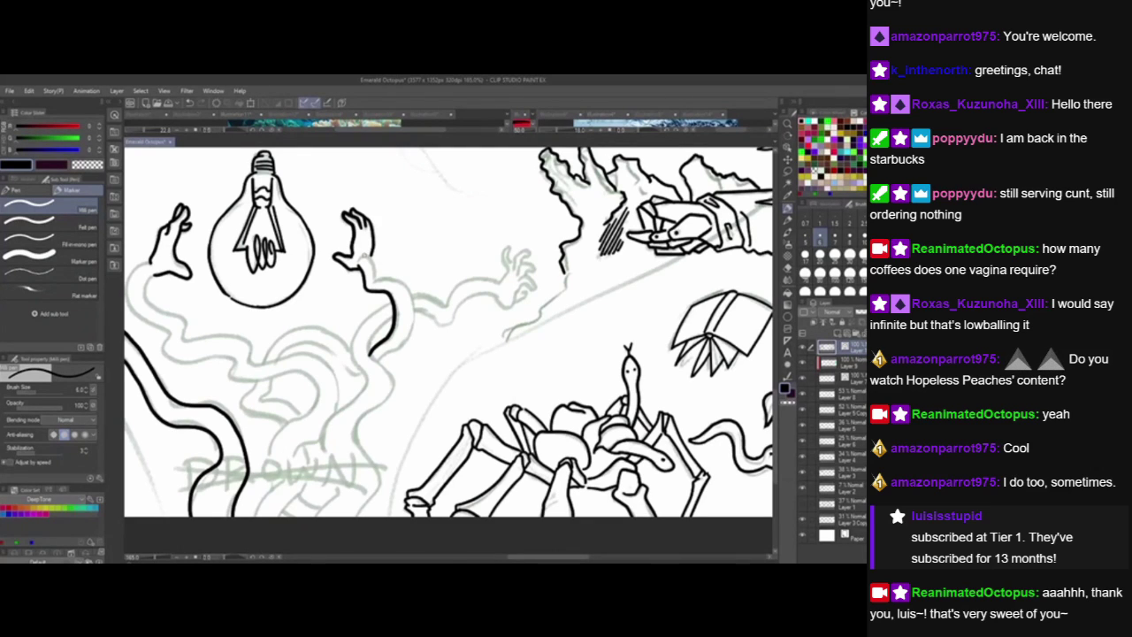
Ink the outer edge of the arm right of the bulb and continue its line down to the canvas edge.
mouse_move(363, 254)
left_mouse_down()
mouse_move(378, 279)
mouse_move(413, 297)
left_mouse_up()
left_click_drag(395, 347, 468, 276)
mouse_move(470, 362)
left_mouse_down()
mouse_move(474, 404)
mouse_move(460, 408)
mouse_move(463, 385)
left_mouse_up()
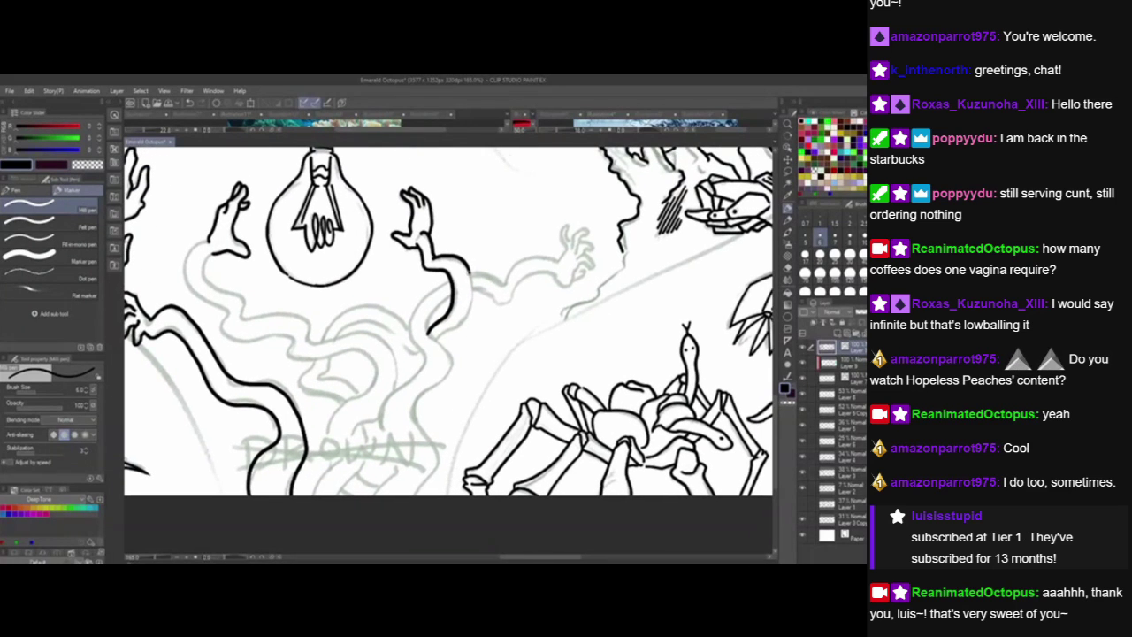
mouse_move(467, 267)
left_mouse_down()
mouse_move(472, 304)
mouse_move(431, 347)
left_mouse_up()
mouse_move(460, 288)
left_mouse_down()
mouse_move(432, 342)
mouse_move(452, 362)
left_mouse_up()
left_click_drag(416, 409, 411, 495)
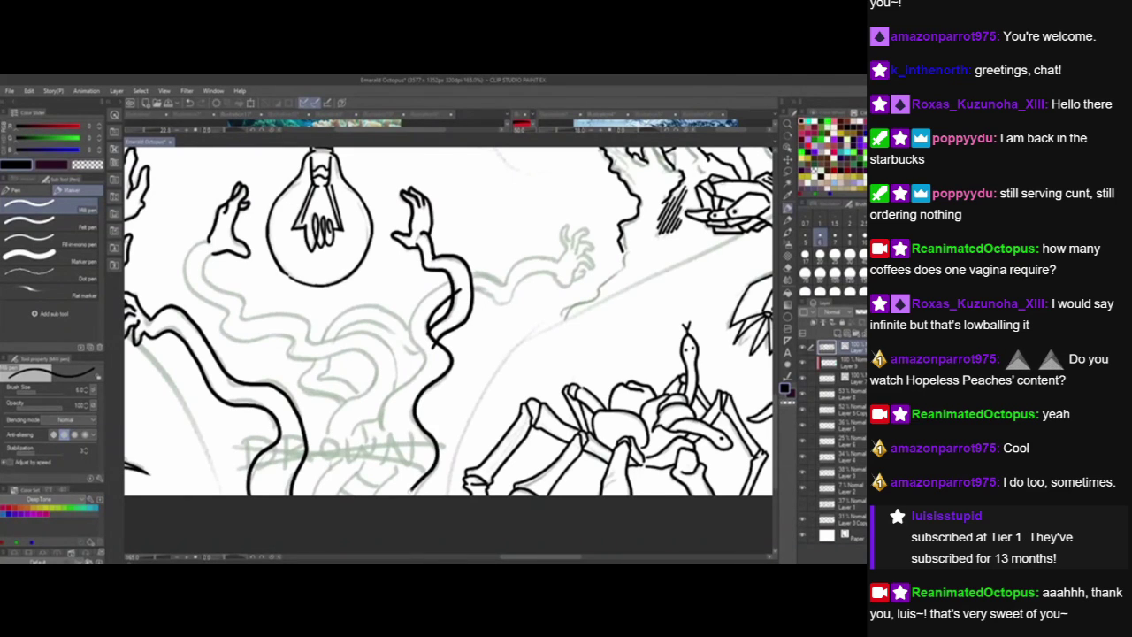
Ink the two wavy edges of the raised arm left of the light bulb.
left_click_drag(434, 407, 395, 389)
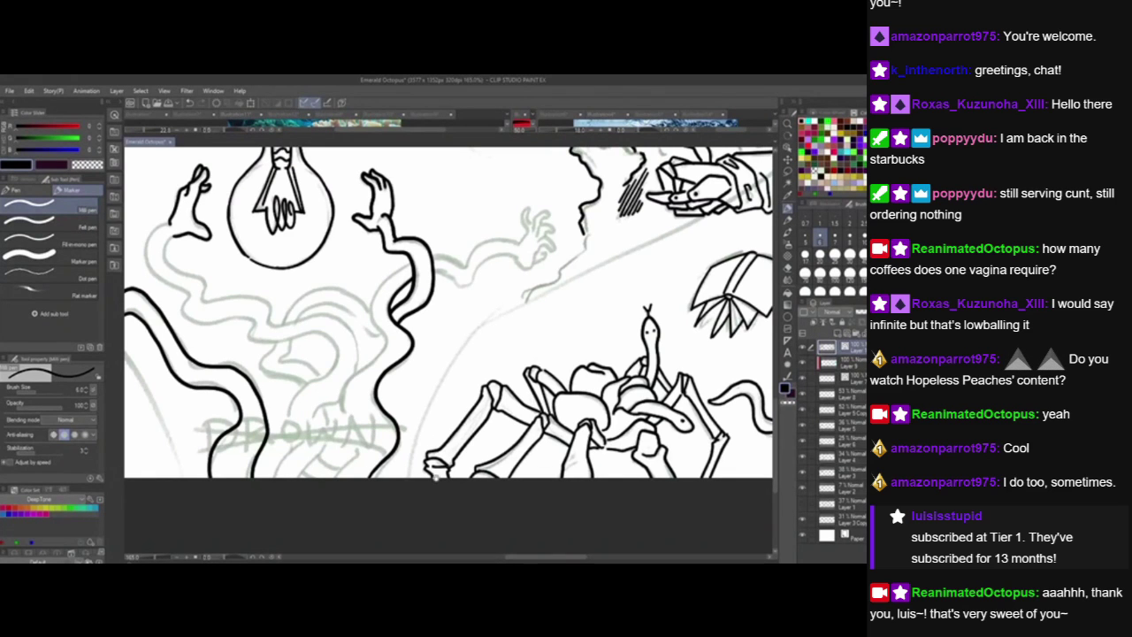
left_click_drag(436, 477, 519, 496)
left_click_drag(402, 342, 436, 364)
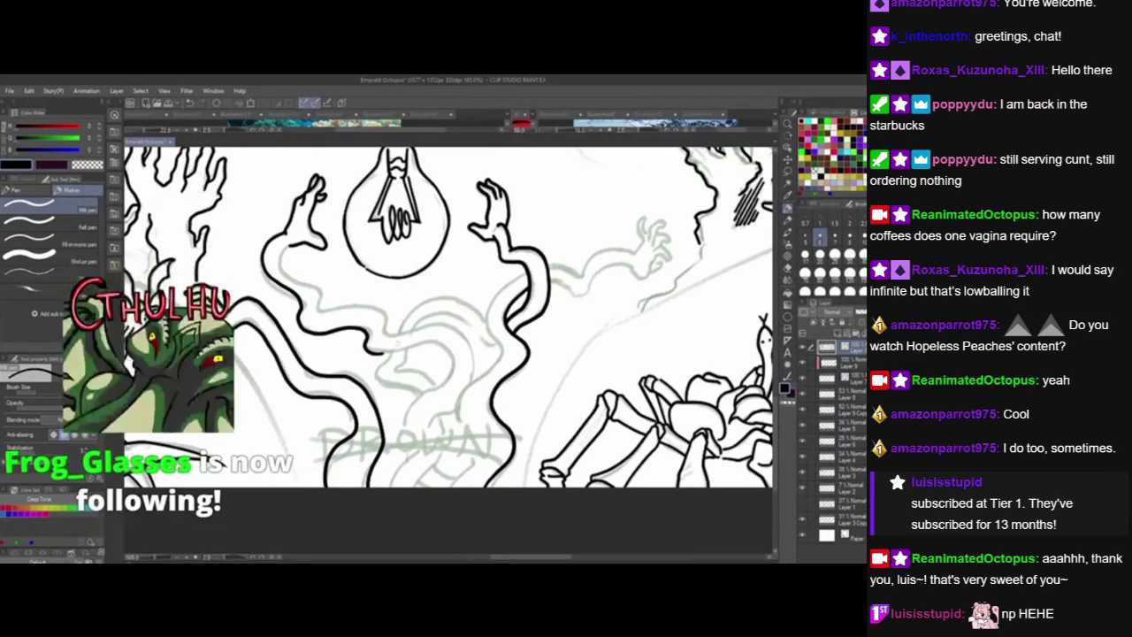
left_click_drag(469, 501, 455, 499)
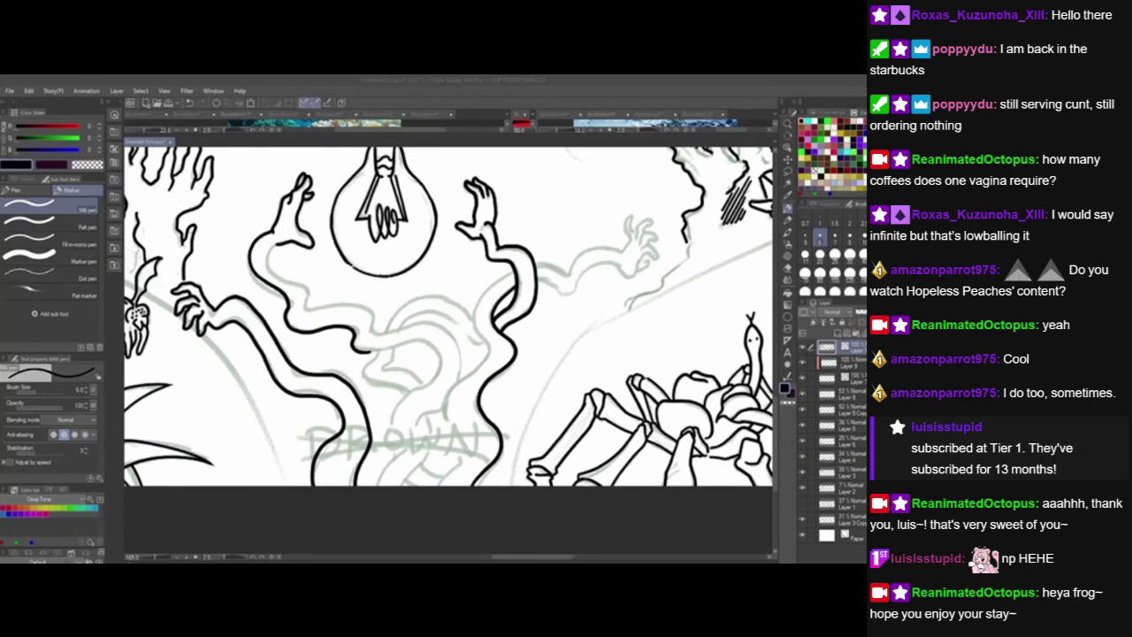
left_click(413, 377)
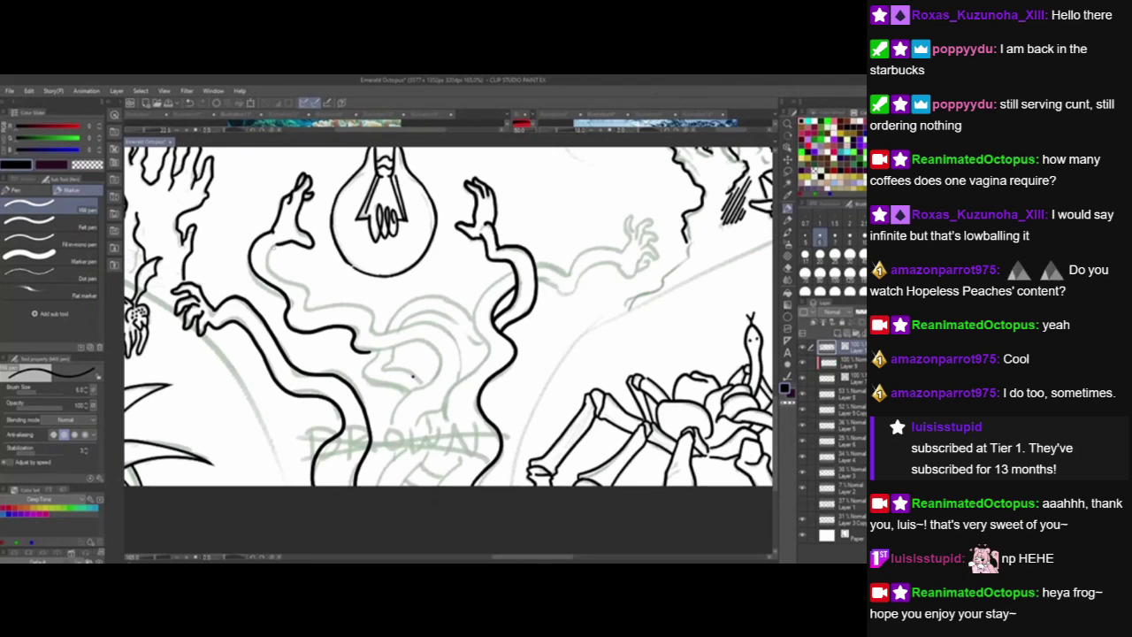
mouse_move(278, 245)
left_mouse_down()
mouse_move(280, 278)
mouse_move(331, 309)
mouse_move(446, 330)
mouse_move(463, 378)
left_mouse_up()
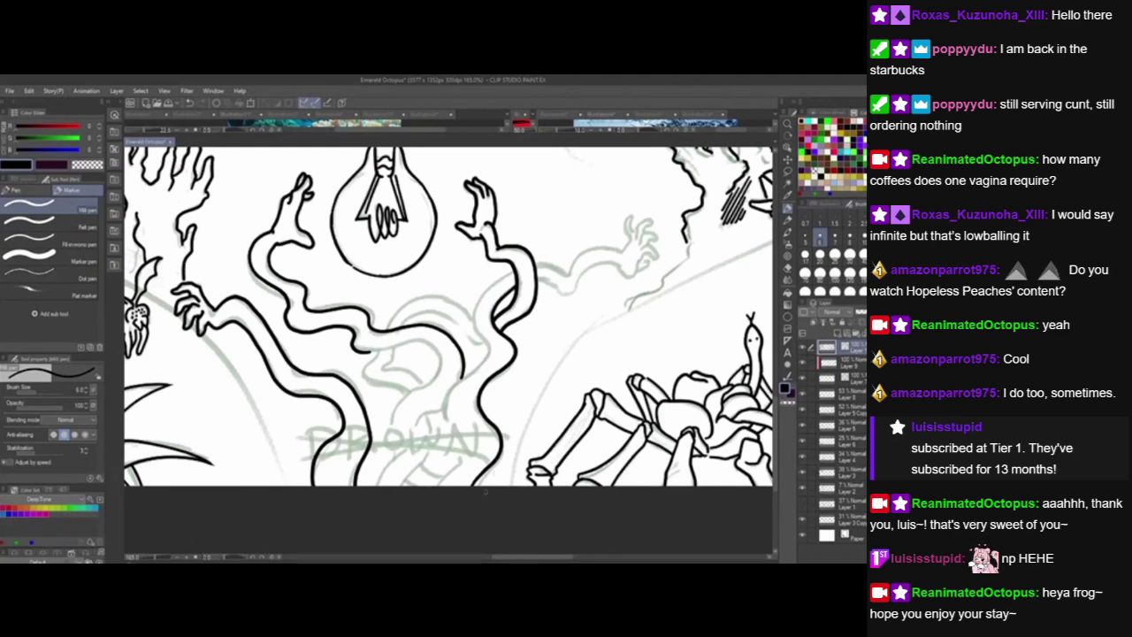
Ink the arm that crosses behind the bulb's right-hand arm and stretches right, including its lower stem and clawing hand.
left_click_drag(486, 492, 424, 483)
mouse_move(460, 257)
left_mouse_down()
mouse_move(416, 315)
mouse_move(382, 478)
left_mouse_up()
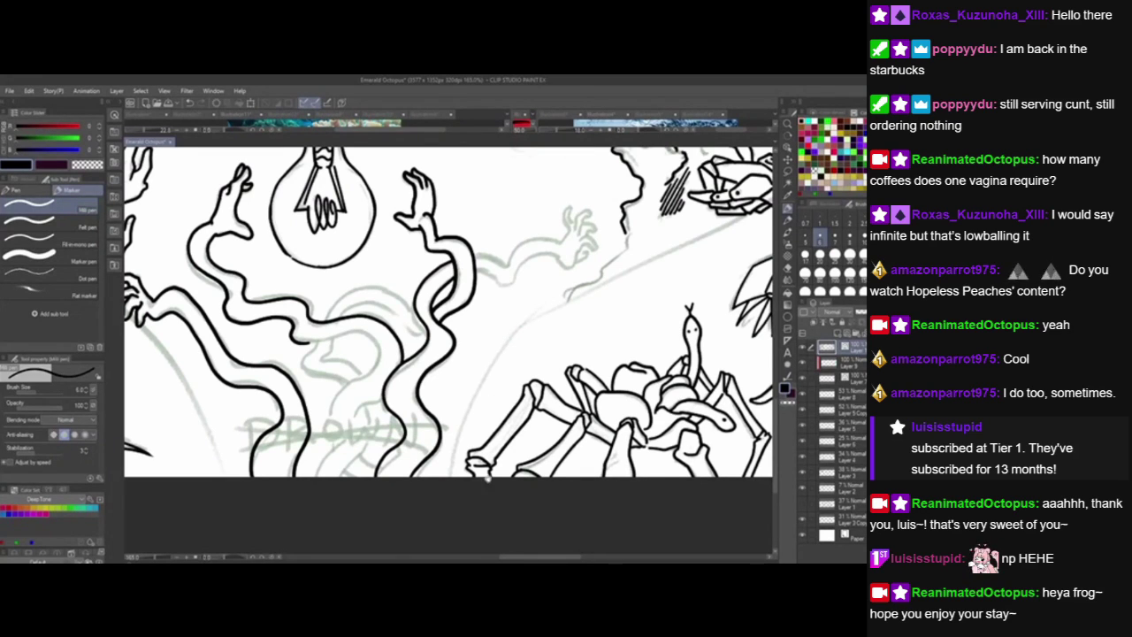
left_click_drag(496, 328, 377, 354)
mouse_move(340, 301)
left_mouse_down()
mouse_move(400, 309)
mouse_move(454, 294)
left_mouse_up()
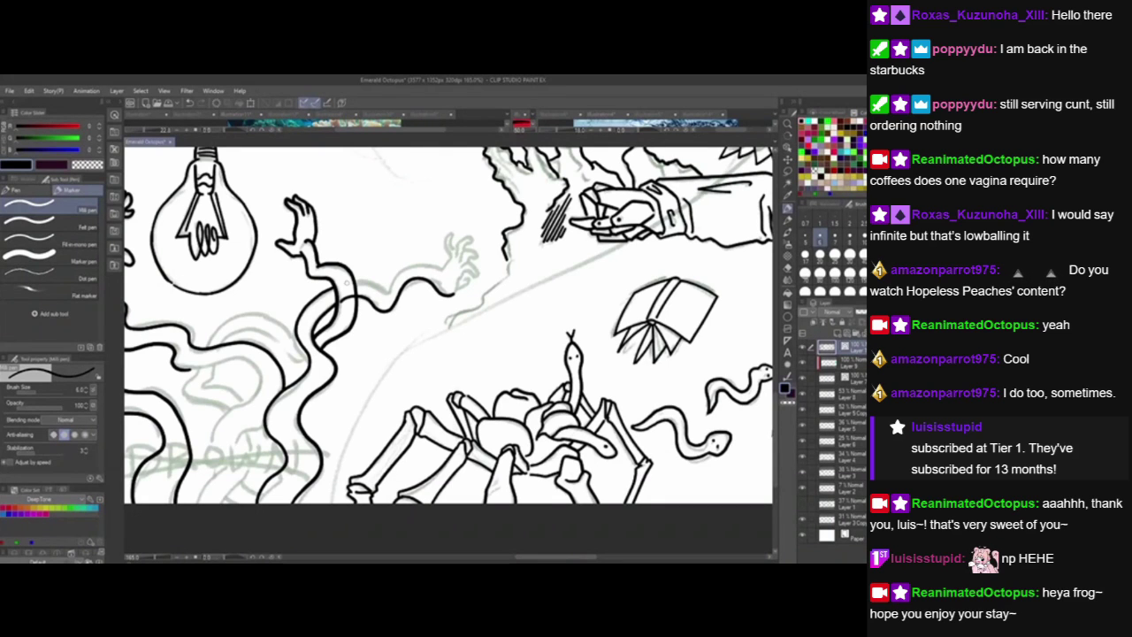
mouse_move(341, 282)
left_mouse_down()
mouse_move(381, 288)
mouse_move(417, 264)
mouse_move(448, 276)
left_mouse_up()
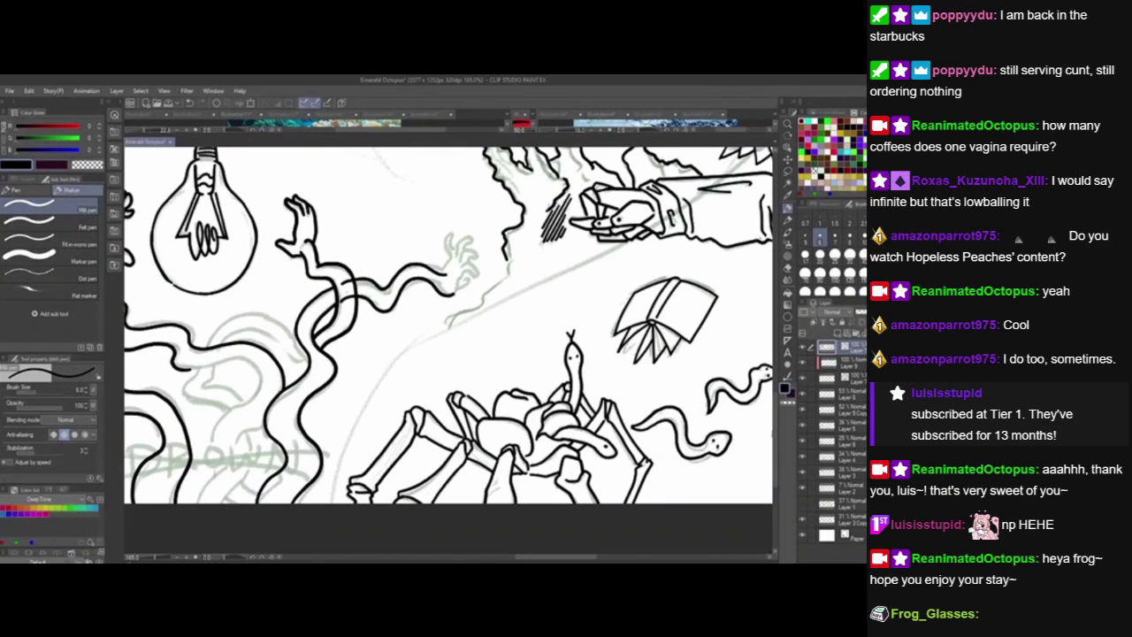
left_click_drag(353, 257, 273, 323)
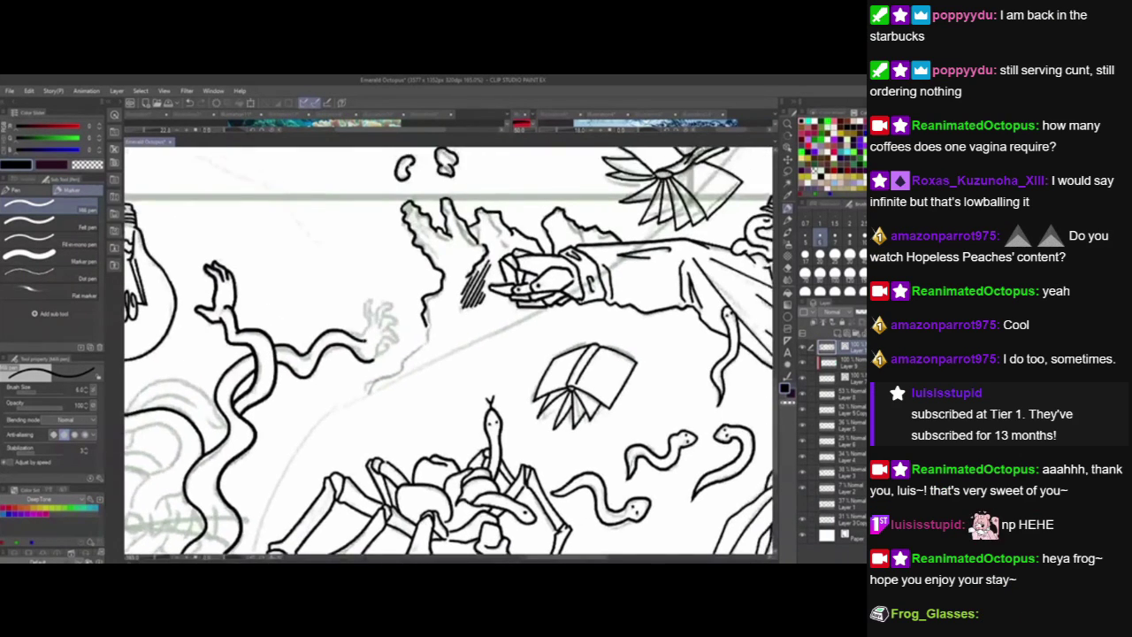
mouse_move(367, 340)
left_mouse_down()
mouse_move(372, 302)
mouse_move(376, 318)
mouse_move(391, 299)
mouse_move(393, 322)
left_mouse_up()
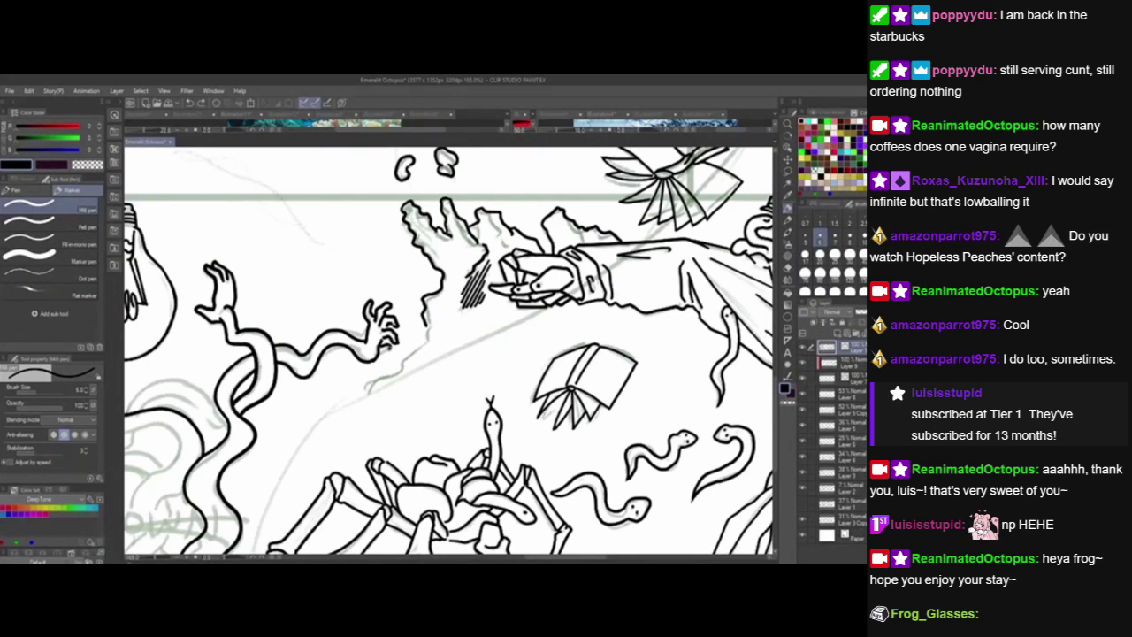
Ink the lower edge of the raised arm left of the light bulb, curving it over and down to the canvas edge.
left_click_drag(389, 372, 559, 270)
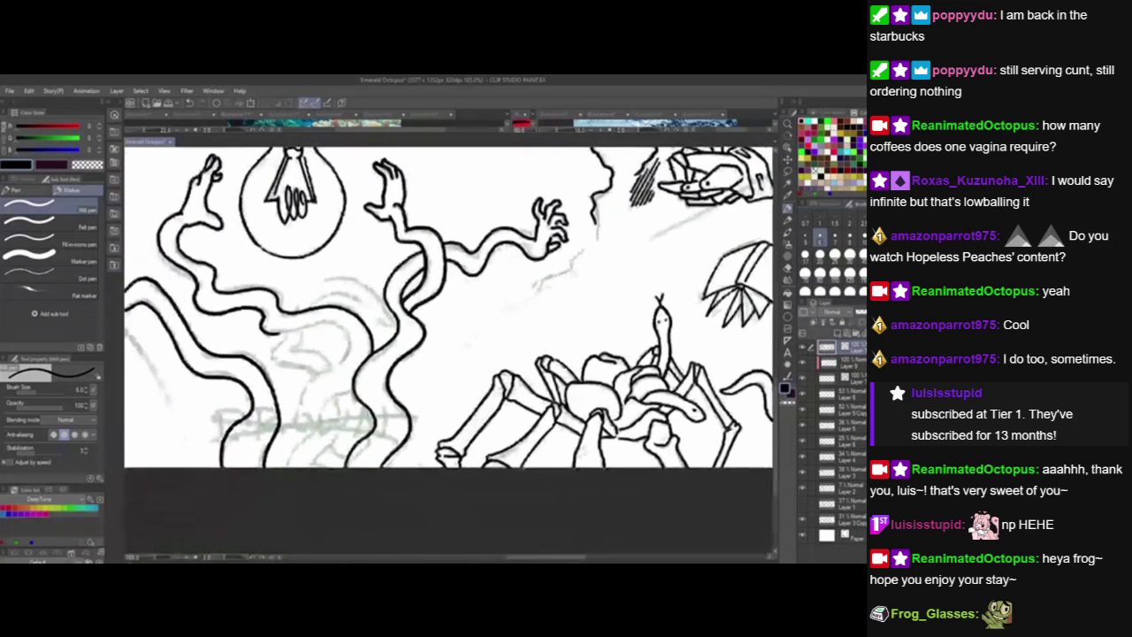
mouse_move(276, 331)
left_mouse_down()
mouse_move(340, 331)
mouse_move(347, 357)
mouse_move(307, 381)
mouse_move(299, 441)
left_mouse_up()
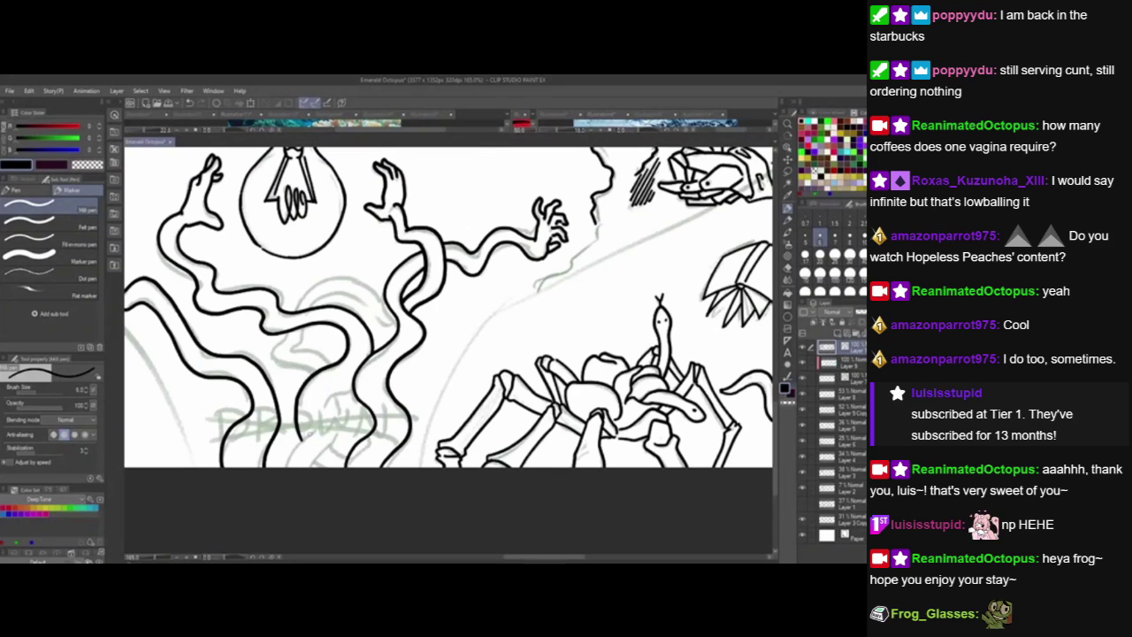
key("ctrl+z")
mouse_move(259, 331)
left_mouse_down()
mouse_move(323, 321)
mouse_move(339, 333)
mouse_move(307, 396)
mouse_move(299, 456)
left_mouse_up()
key("ctrl+z")
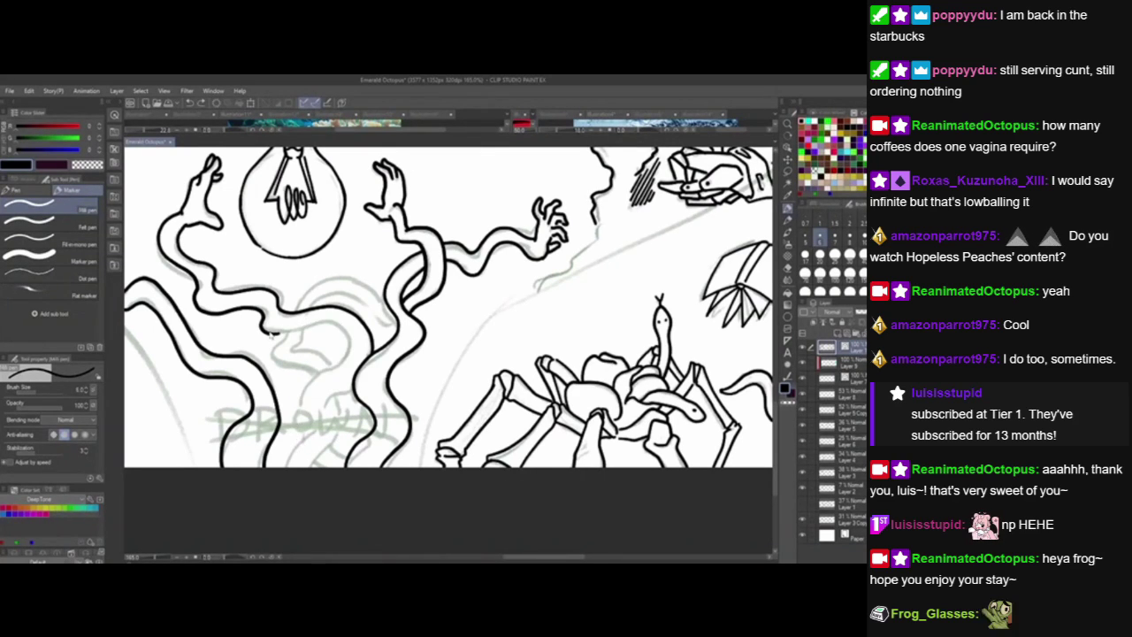
mouse_move(260, 329)
left_mouse_down()
mouse_move(347, 343)
mouse_move(307, 391)
mouse_move(301, 467)
left_mouse_up()
Ink the overlapping stems that cross between the tangled arms along the bottom edge of the canvas below the light bulb.
left_click_drag(366, 427, 446, 413)
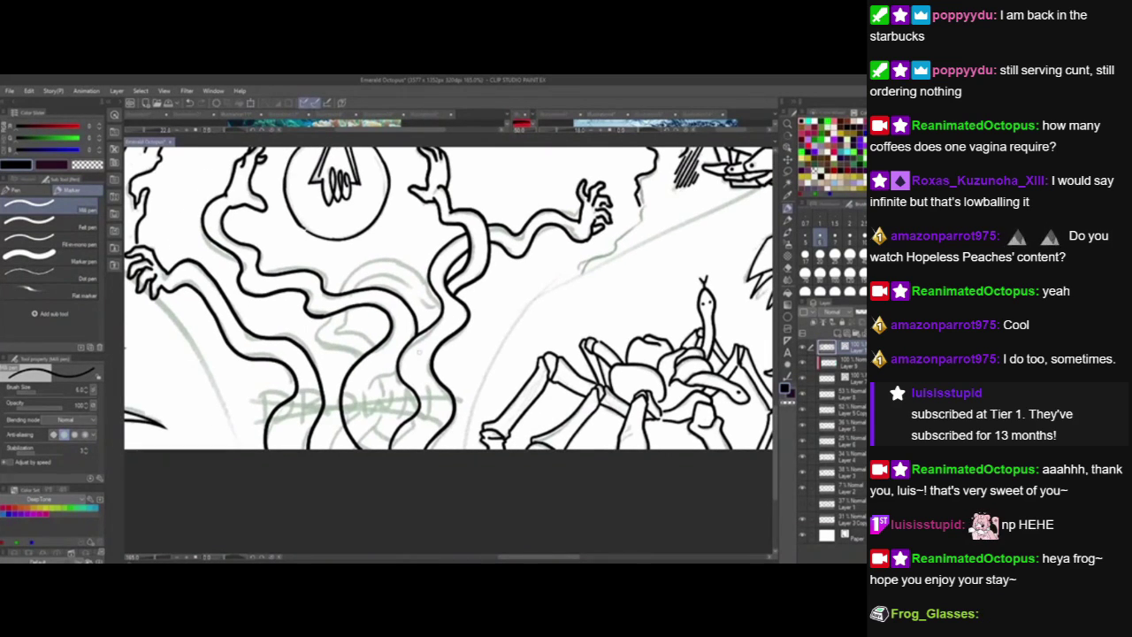
mouse_move(416, 343)
left_mouse_down()
mouse_move(372, 376)
mouse_move(364, 421)
mouse_move(409, 444)
left_mouse_up()
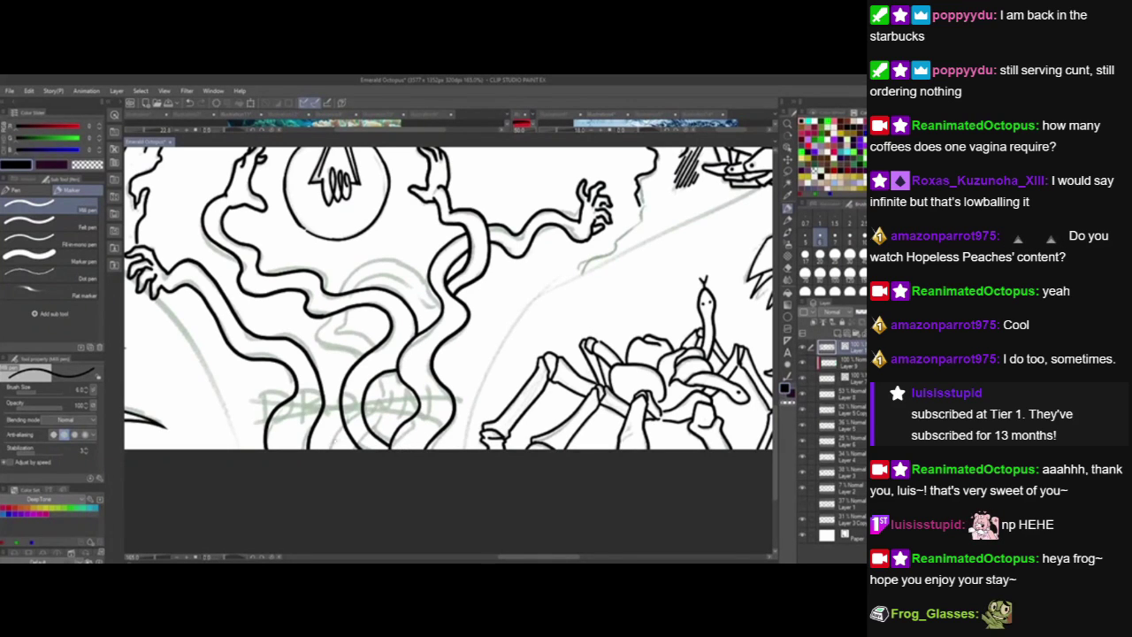
left_click_drag(328, 447, 378, 391)
key("ctrl+z")
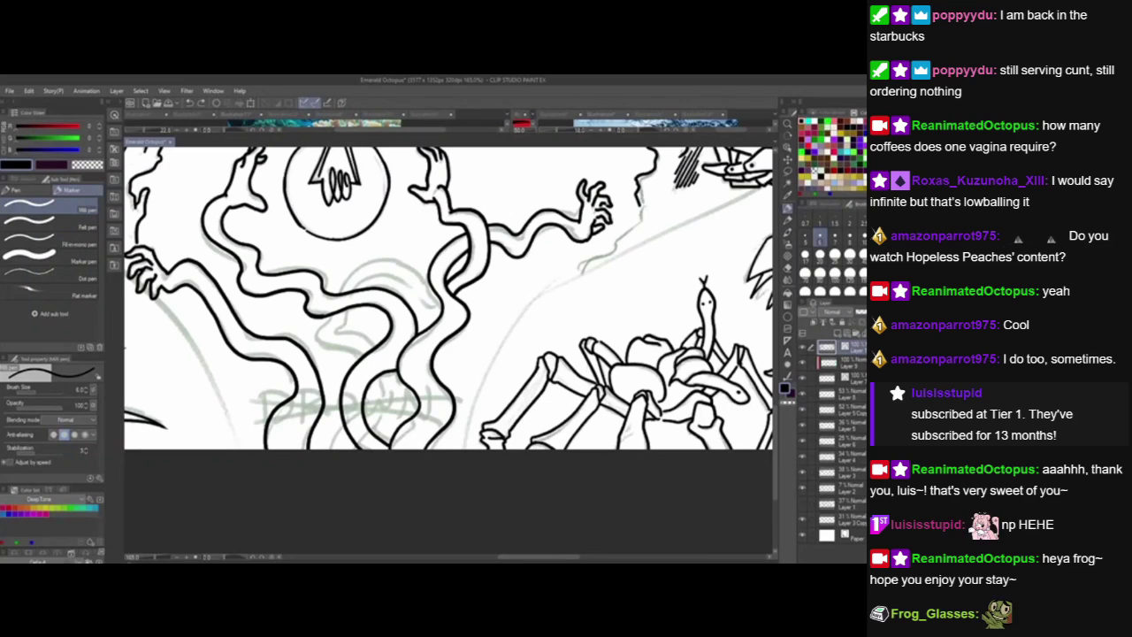
mouse_move(327, 449)
left_mouse_down()
mouse_move(361, 416)
mouse_move(380, 366)
left_mouse_up()
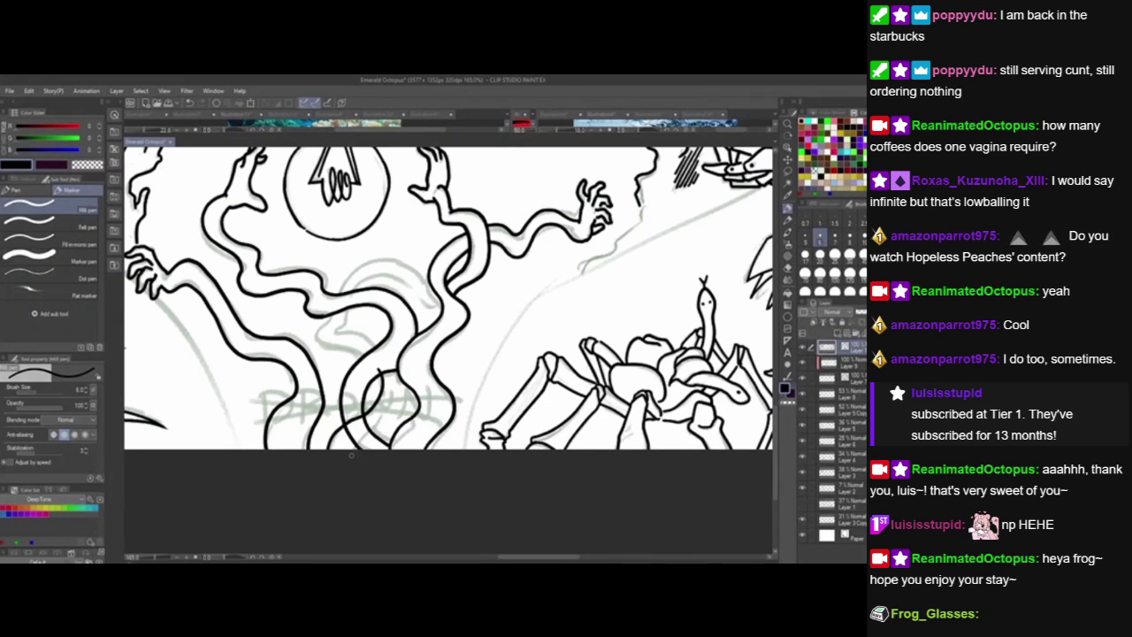
mouse_move(359, 456)
left_mouse_down()
mouse_move(393, 403)
mouse_move(382, 361)
left_mouse_up()
key("ctrl+z")
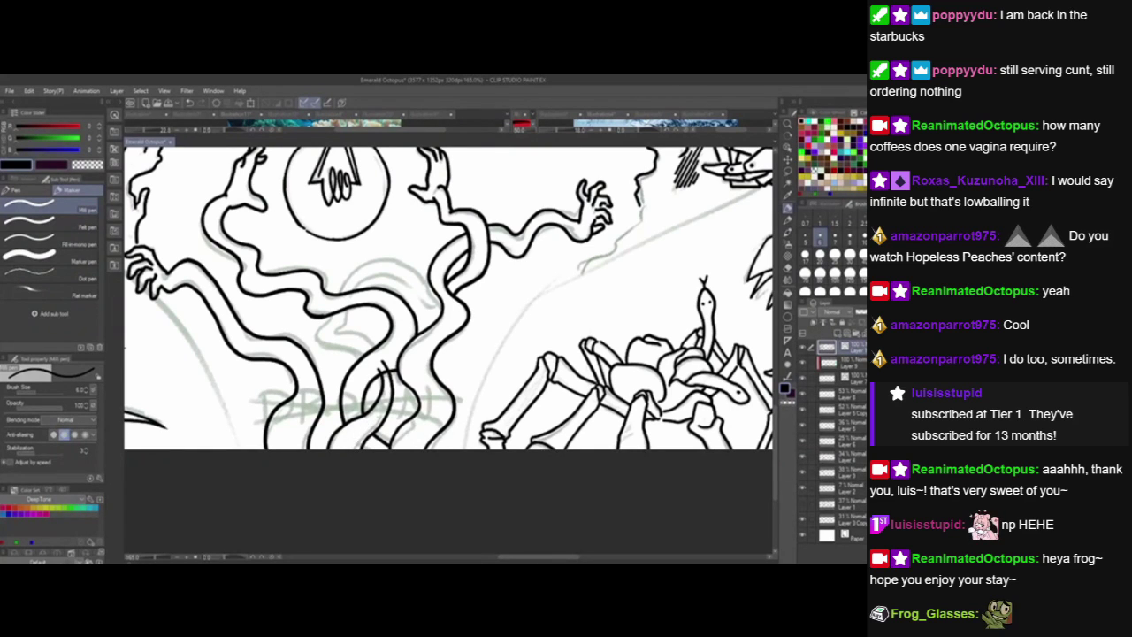
left_click_drag(402, 436, 411, 486)
left_click_drag(387, 411, 423, 492)
key("ctrl+z")
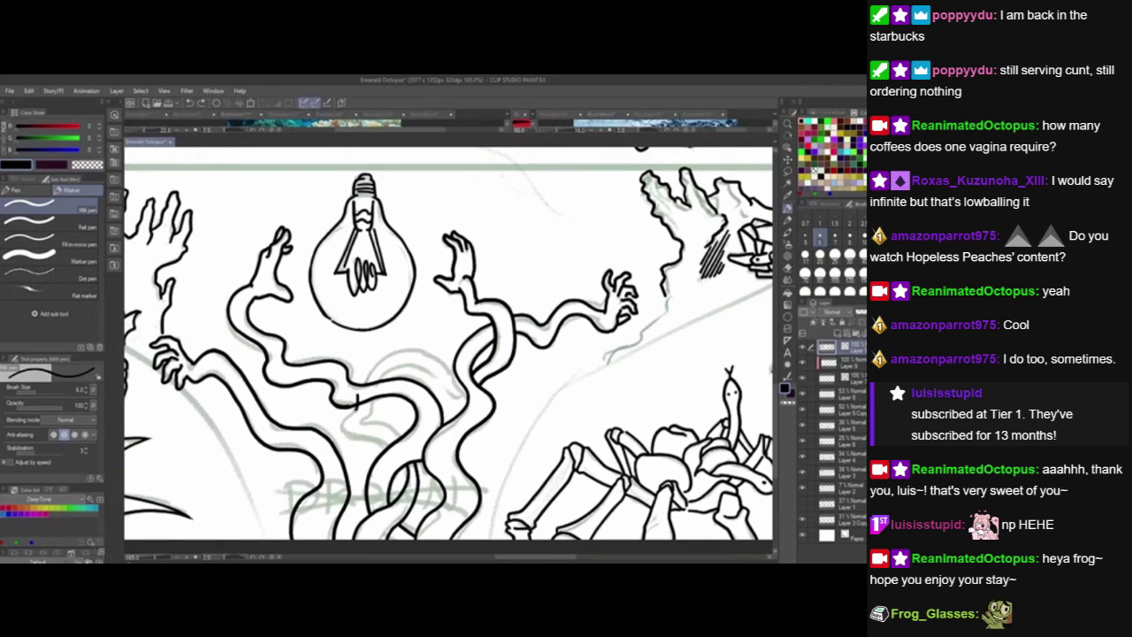
Ink the short curled arm under the left arm's bend and the arched arm looping across to the arm right of the bulb.
mouse_move(356, 409)
left_mouse_down()
mouse_move(342, 433)
mouse_move(389, 442)
mouse_move(395, 430)
mouse_move(407, 448)
left_mouse_up()
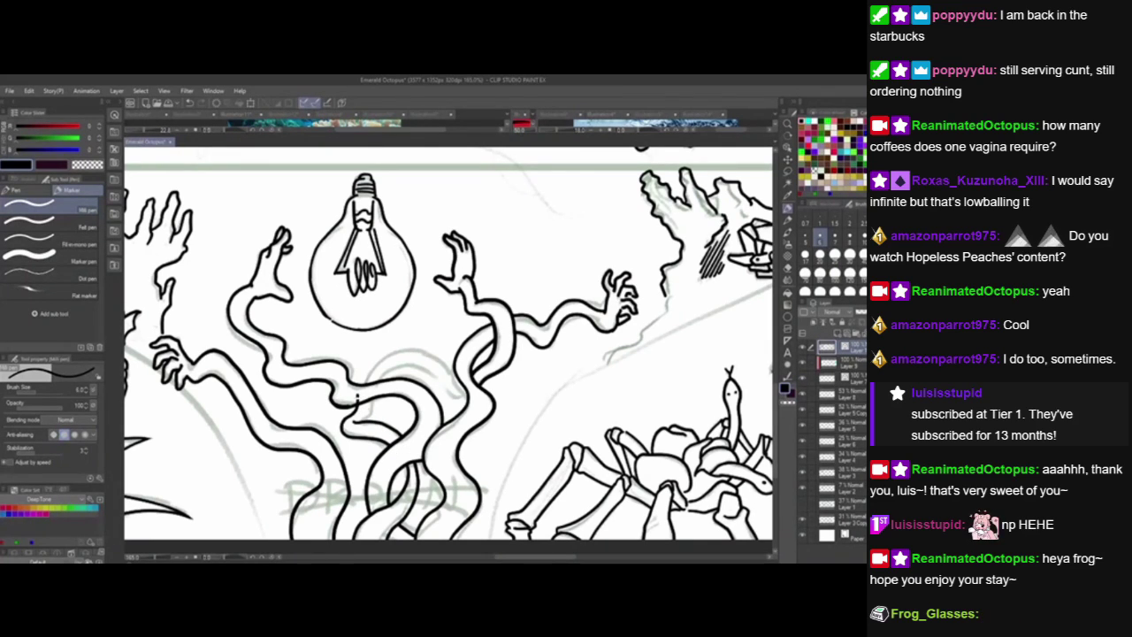
left_click_drag(368, 417, 375, 386)
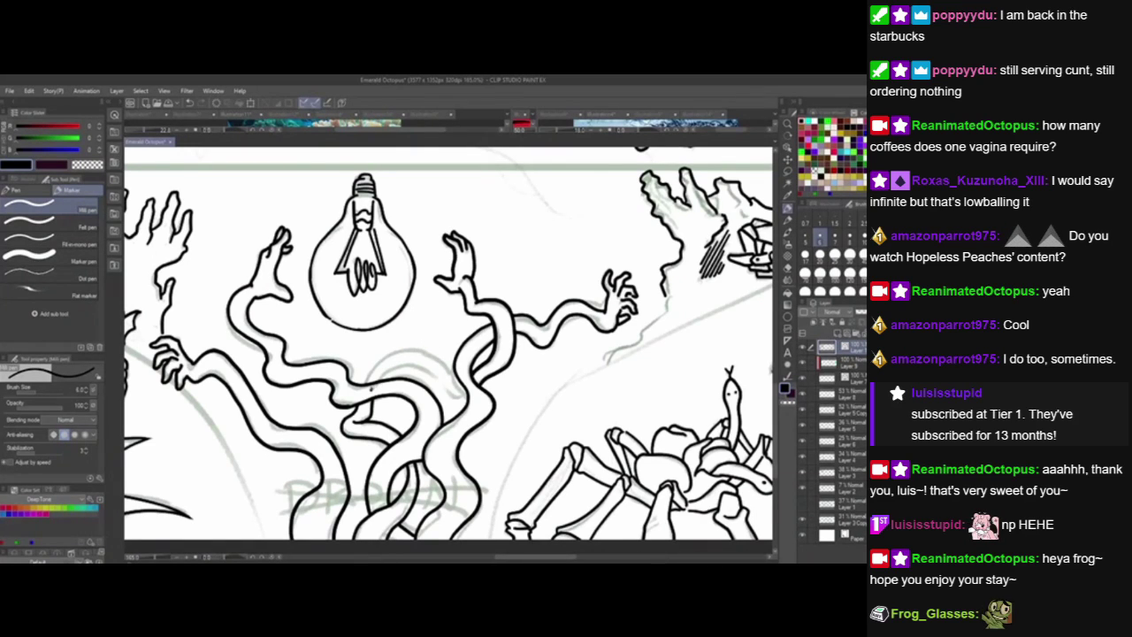
mouse_move(372, 388)
left_mouse_down()
mouse_move(417, 366)
mouse_move(472, 398)
left_mouse_up()
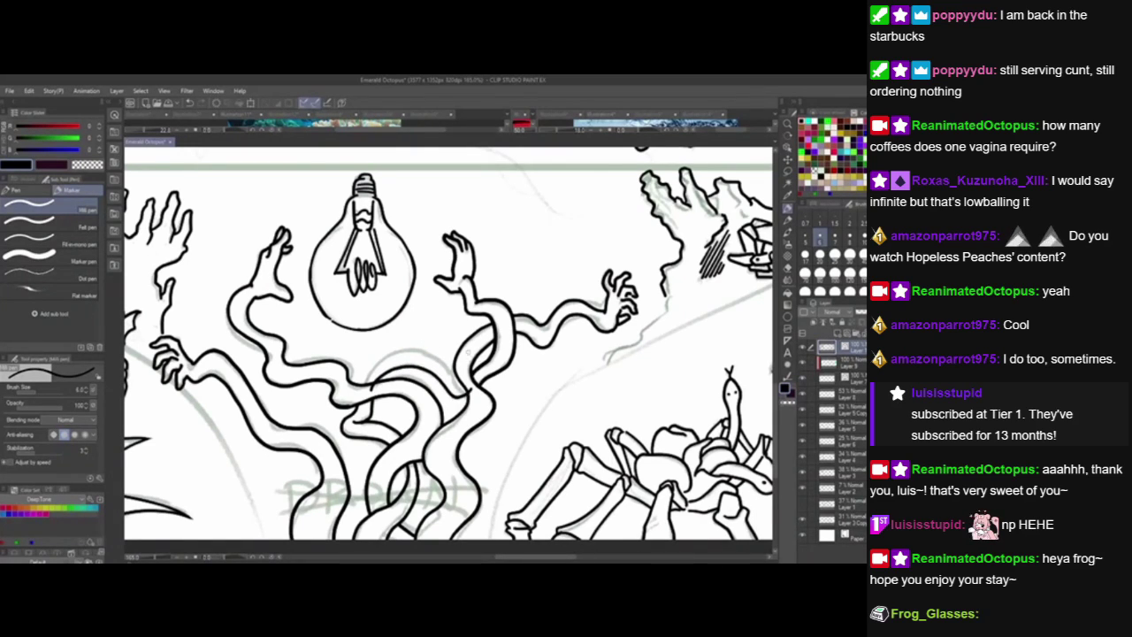
key("ctrl+z")
mouse_move(372, 386)
left_mouse_down()
mouse_move(425, 367)
mouse_move(472, 407)
left_mouse_up()
key("ctrl+z")
mouse_move(372, 393)
left_mouse_down()
mouse_move(423, 366)
mouse_move(467, 405)
left_mouse_up()
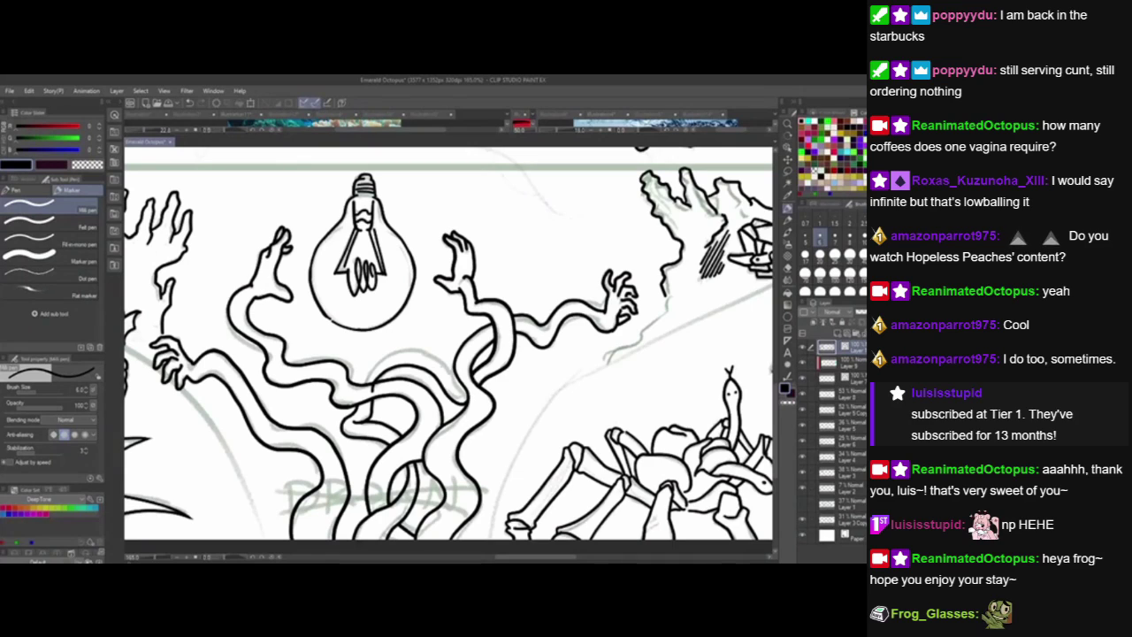
mouse_move(365, 382)
left_mouse_down()
mouse_move(404, 354)
mouse_move(468, 386)
left_mouse_up()
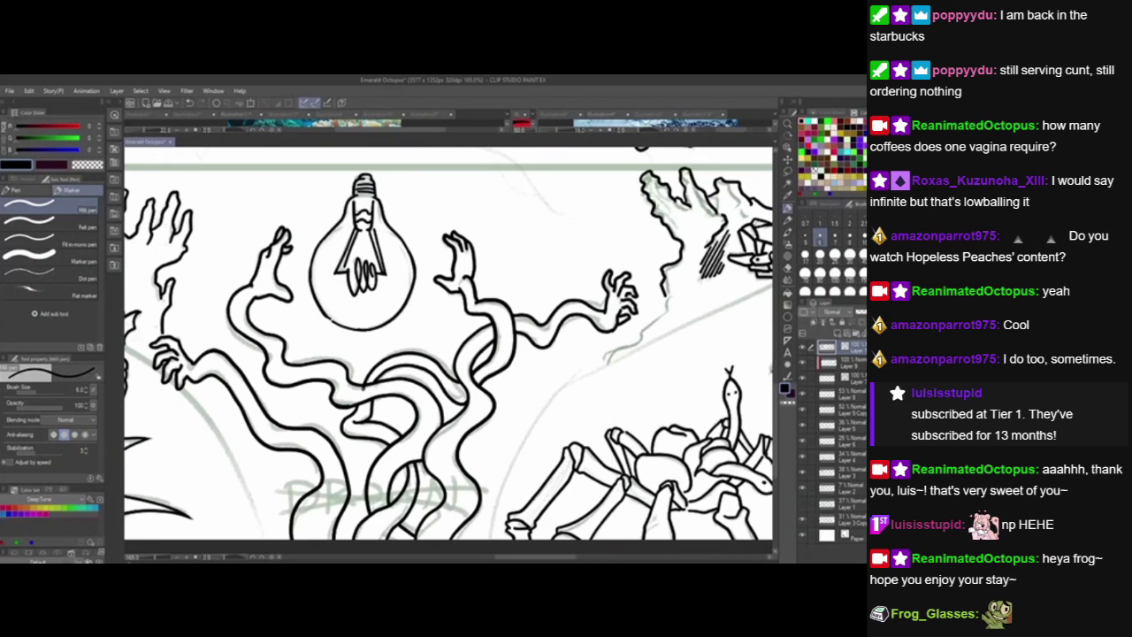
mouse_move(416, 389)
left_mouse_down()
mouse_move(442, 358)
mouse_move(392, 379)
left_mouse_up()
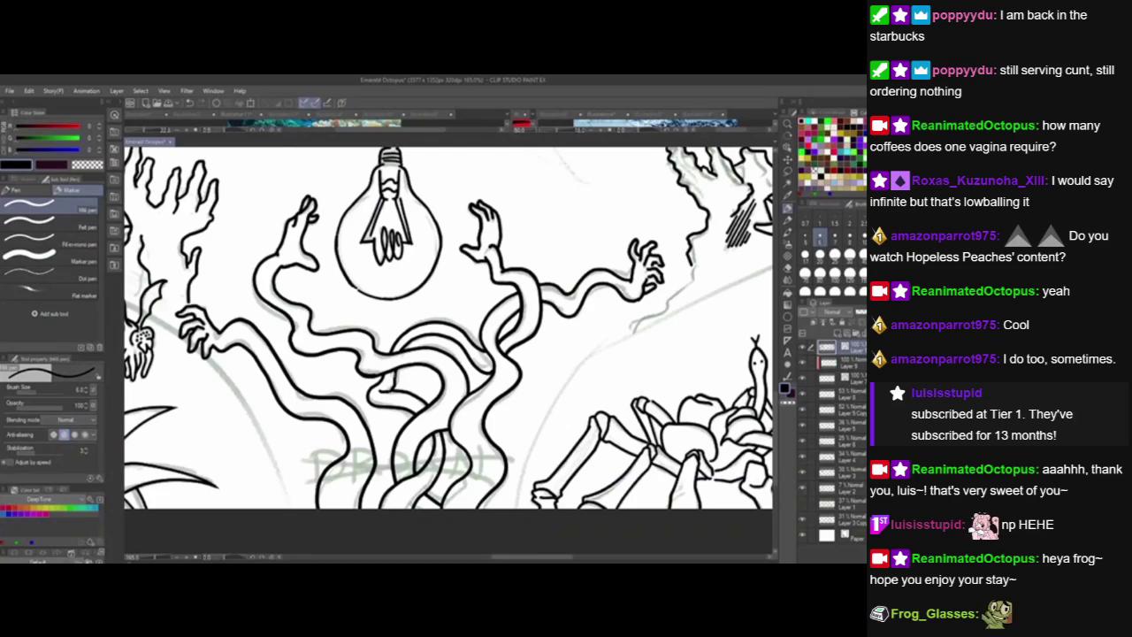
Ink the long line from the skeleton's shoulder down along the outer curve of its cloaked back.
scroll(393, 376, "down", 5)
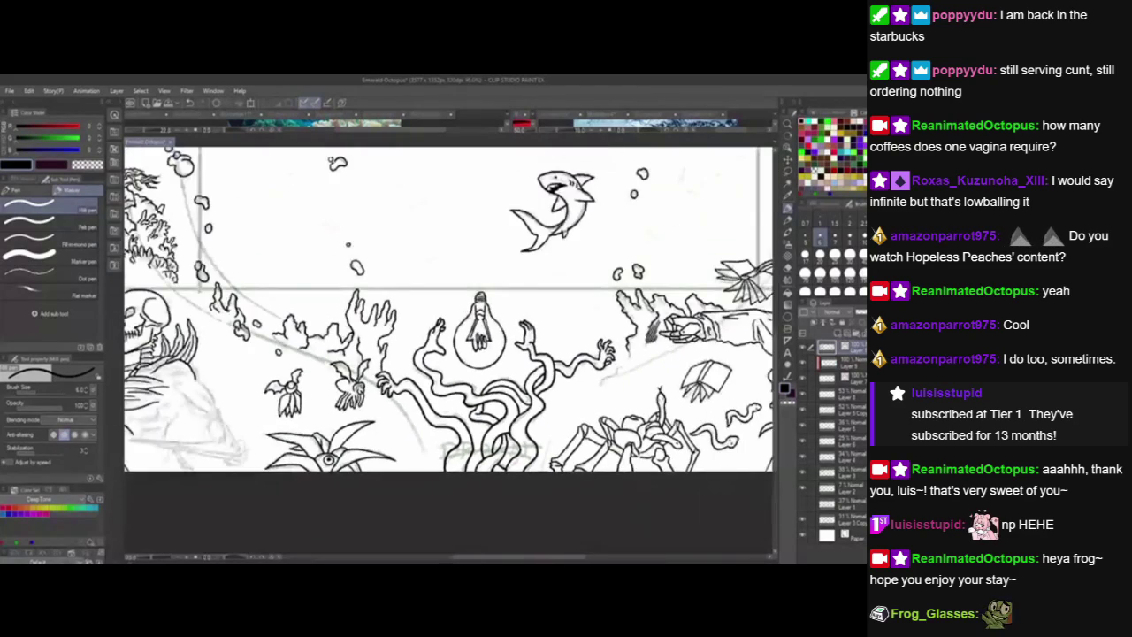
left_click_drag(393, 354, 674, 357)
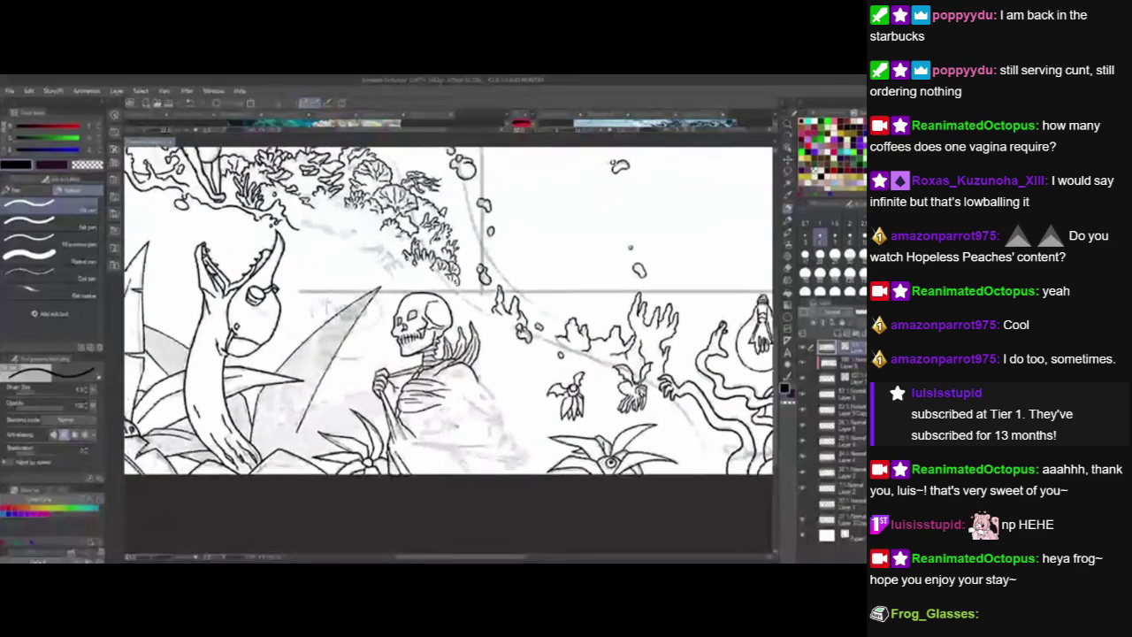
scroll(416, 345, "up", 5)
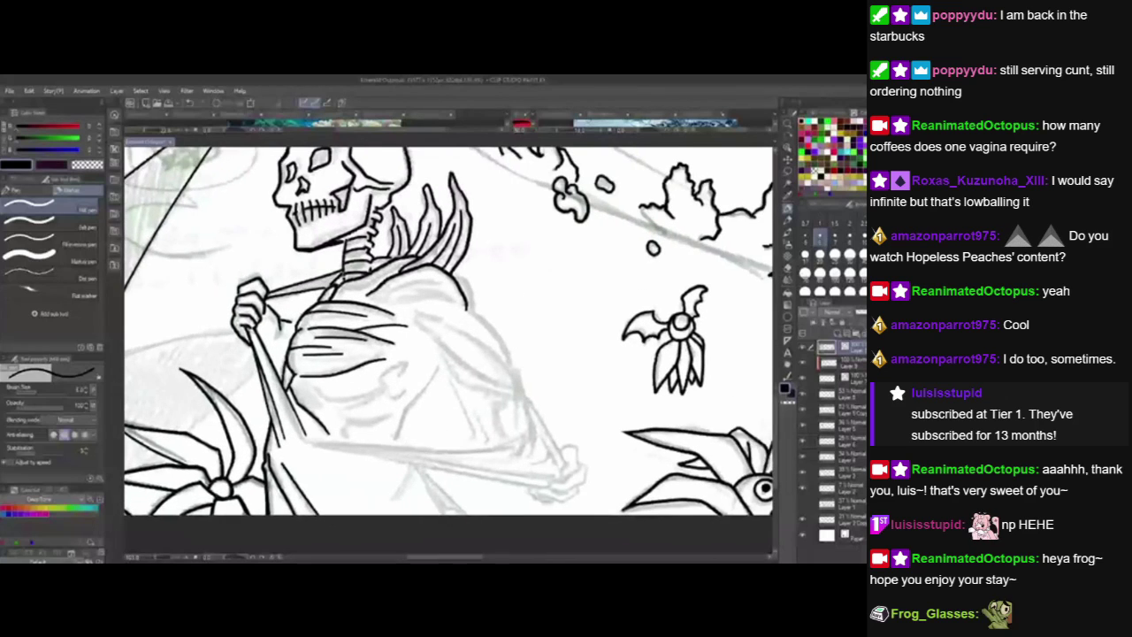
scroll(442, 336, "up", 3)
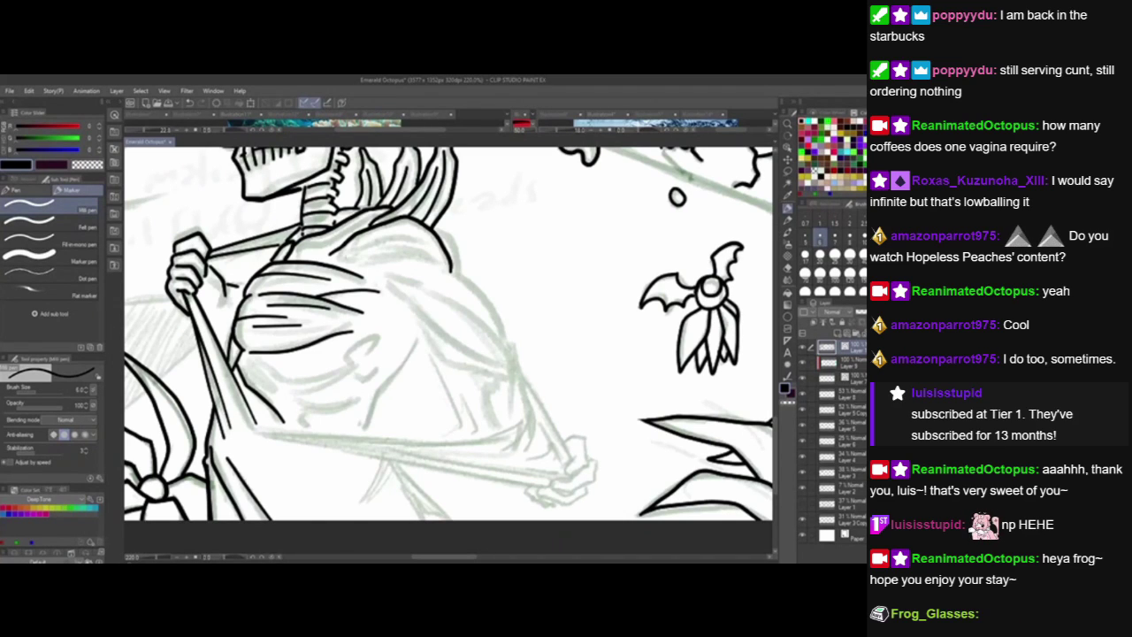
left_click_drag(332, 258, 442, 268)
left_click_drag(330, 259, 435, 234)
mouse_move(443, 327)
left_mouse_down()
mouse_move(438, 249)
mouse_move(415, 316)
left_mouse_up()
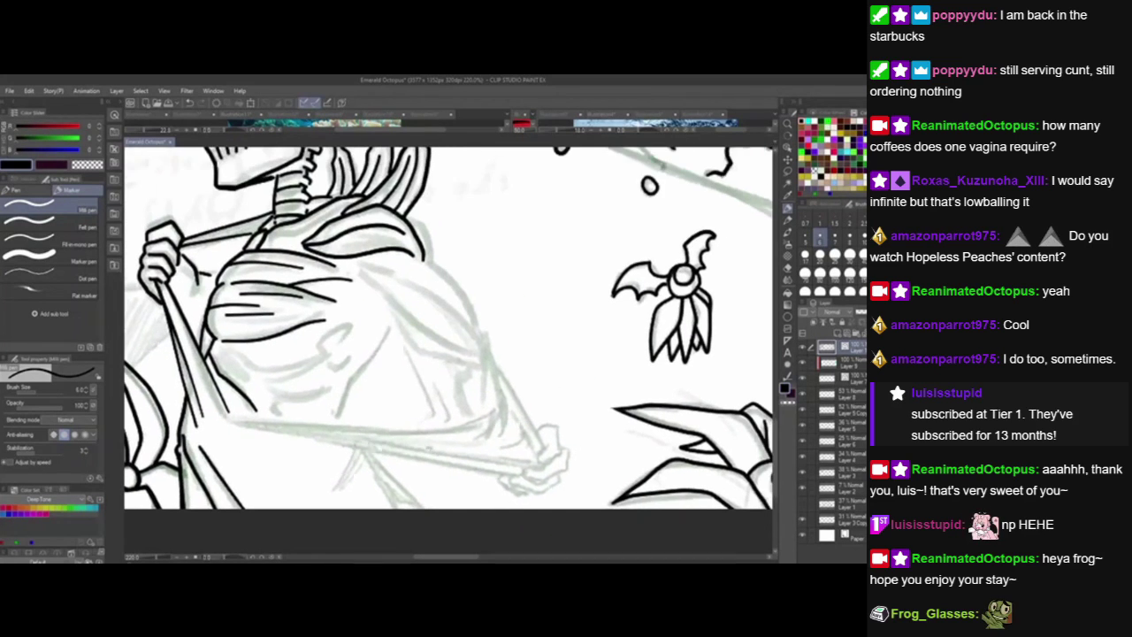
key("ctrl+z")
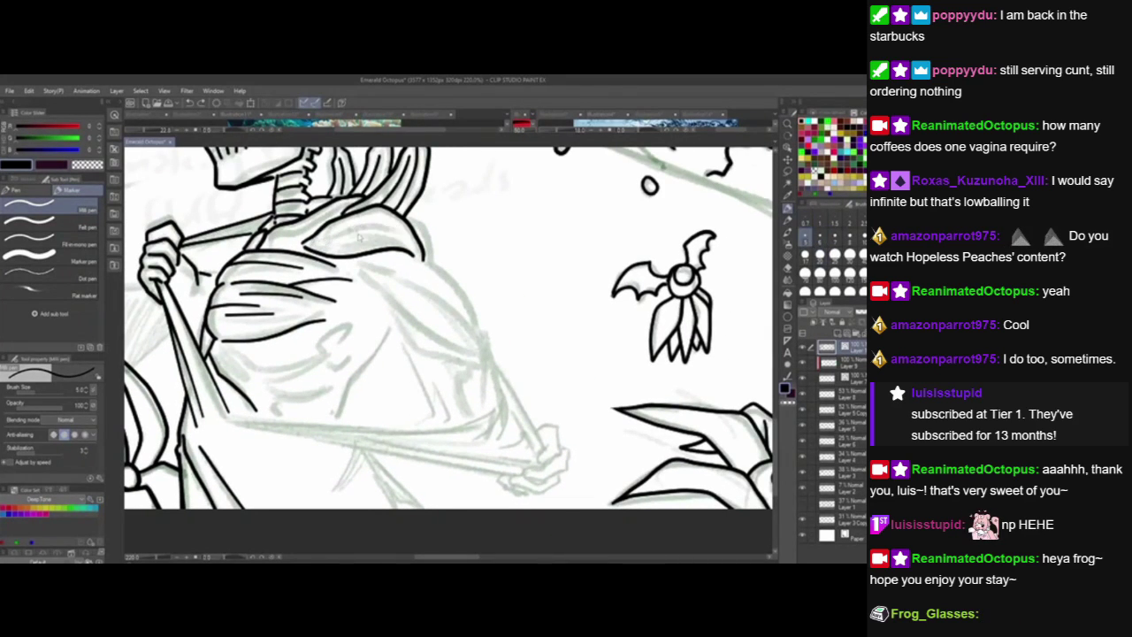
key("ctrl+z")
left_click_drag(309, 253, 423, 258)
key("ctrl+z")
mouse_move(304, 245)
left_mouse_down()
mouse_move(400, 261)
mouse_move(480, 335)
left_mouse_up()
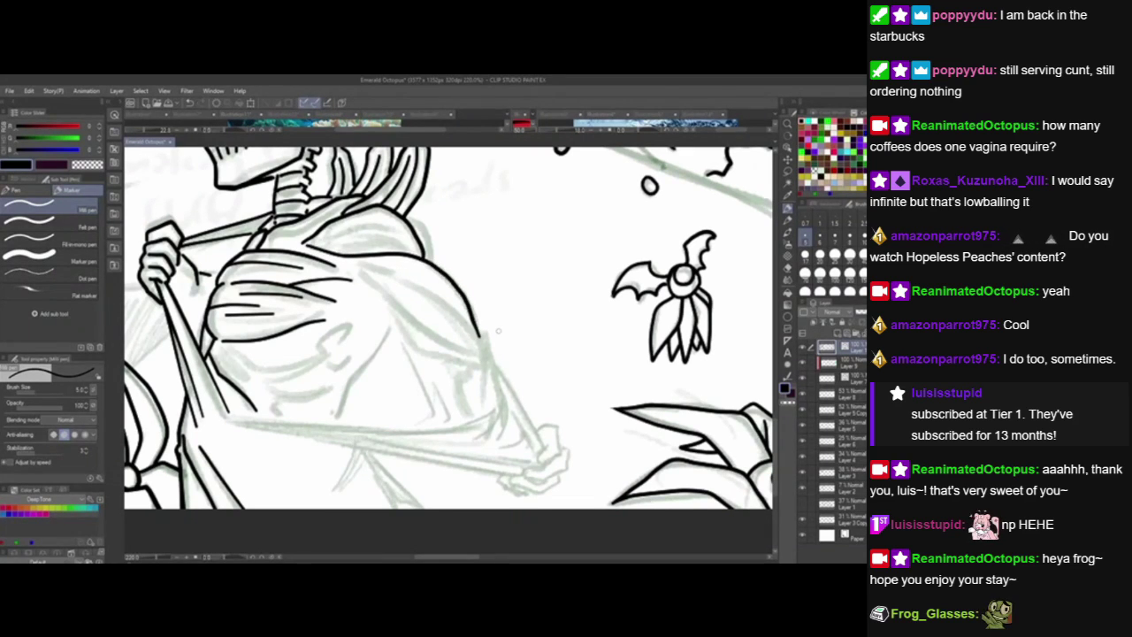
Ink the inner fold lines on the cloak's shoulder and the collar line at the base of the skeleton's neck.
left_click_drag(315, 245, 421, 241)
left_click_drag(308, 239, 415, 224)
left_click_drag(488, 461, 535, 525)
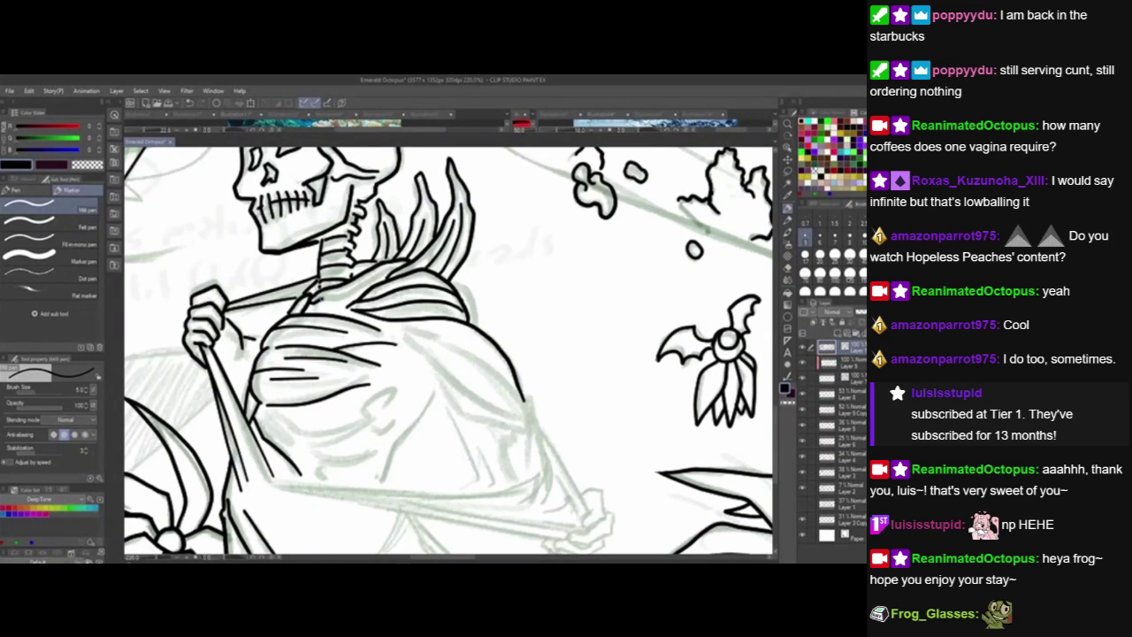
left_click_drag(318, 301, 391, 270)
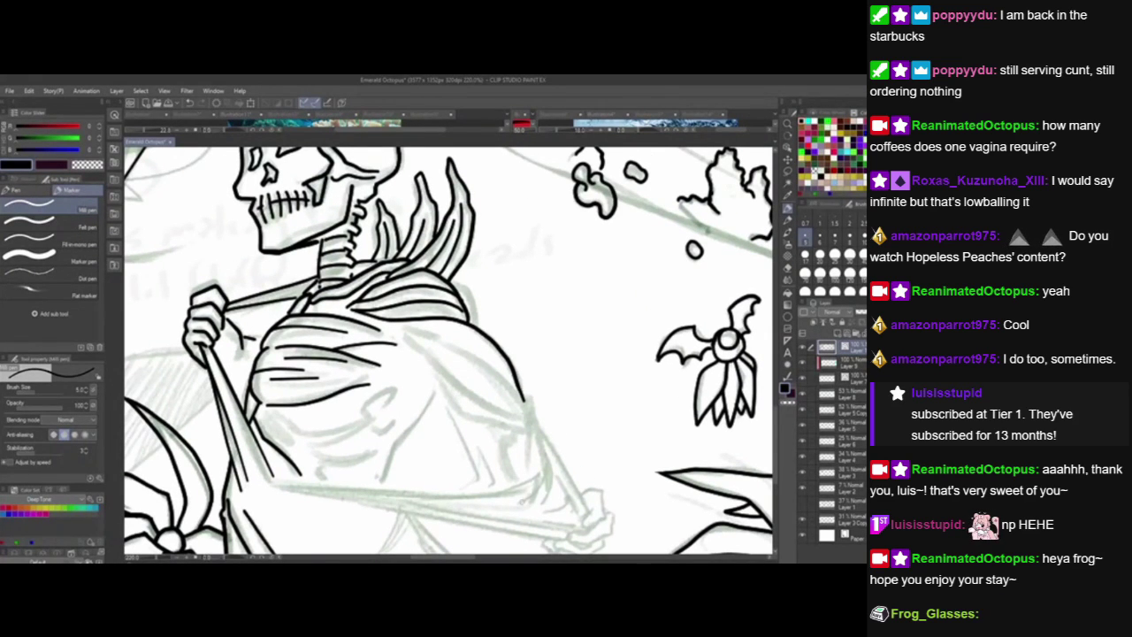
Ink the curved cloth folds below the skeleton's chest and the jagged torn tip where they end.
left_click_drag(490, 512, 499, 388)
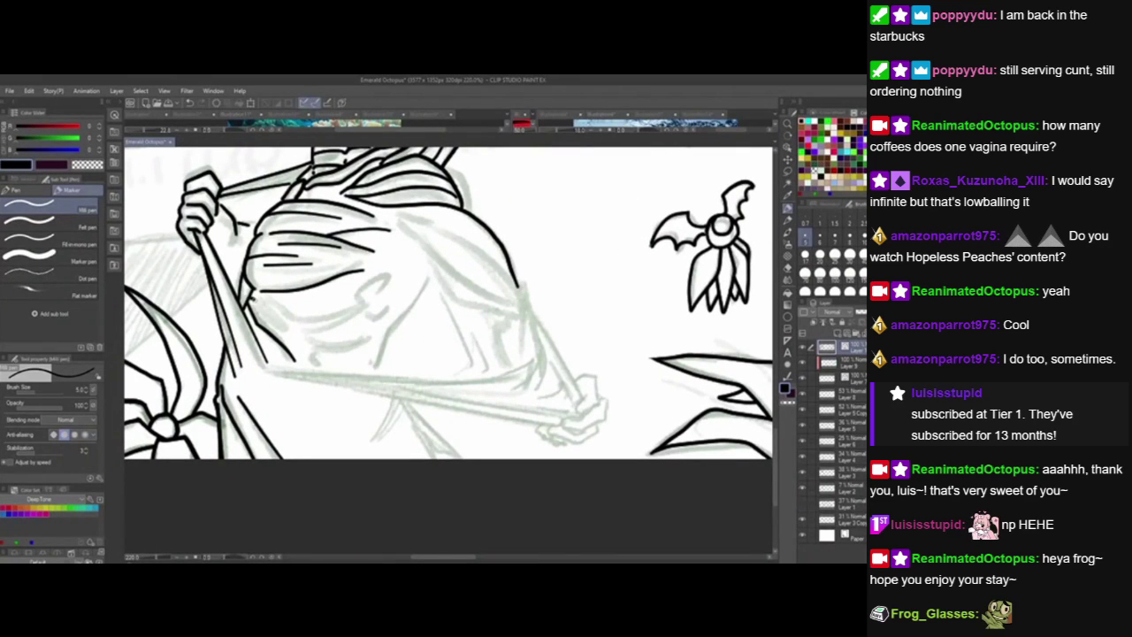
left_click_drag(252, 298, 306, 349)
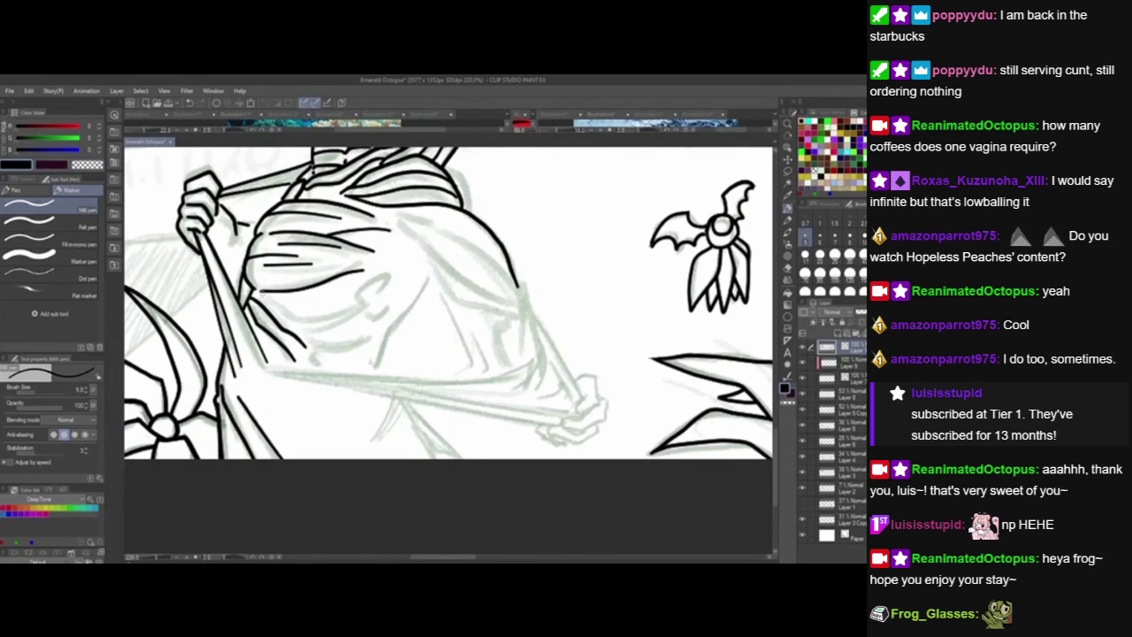
mouse_move(260, 288)
left_mouse_down()
mouse_move(299, 321)
mouse_move(366, 299)
left_mouse_up()
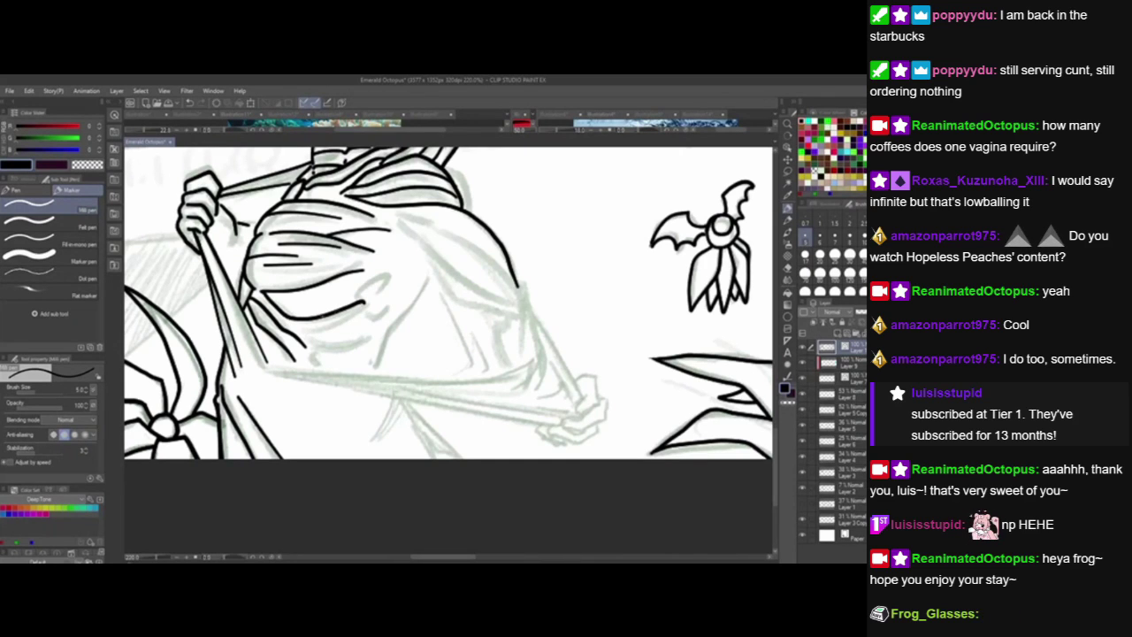
mouse_move(300, 329)
left_mouse_down()
mouse_move(361, 308)
mouse_move(363, 285)
mouse_move(391, 273)
mouse_move(375, 323)
mouse_move(398, 293)
left_mouse_up()
key("ctrl+z")
left_click_drag(398, 294, 382, 319)
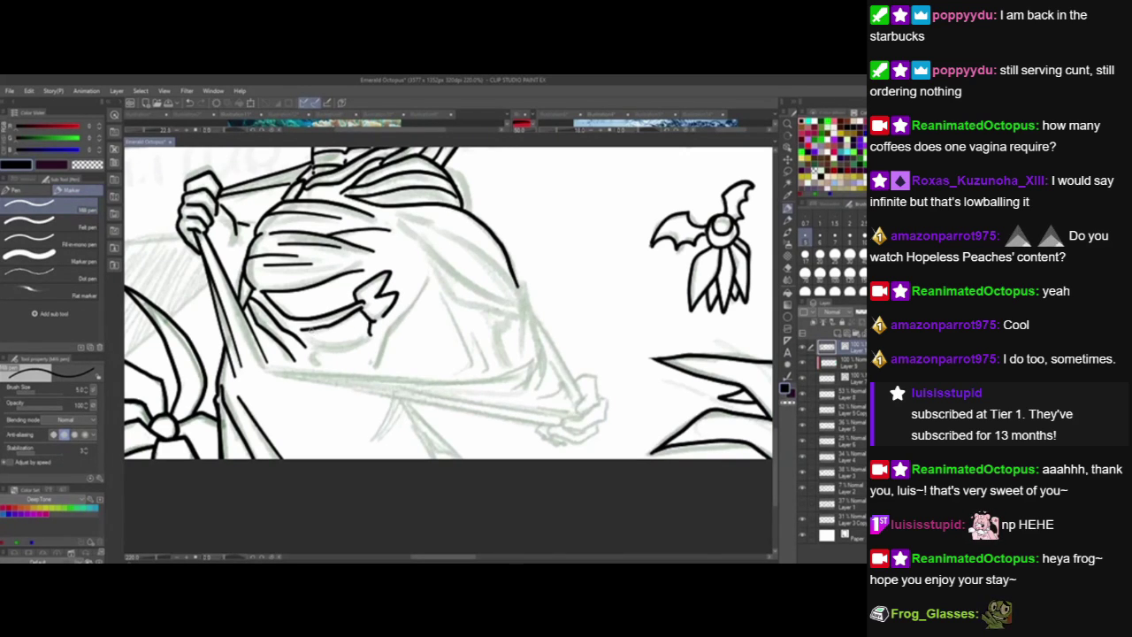
Ink the lower cloth folds beneath the chest and continue the jagged torn edge down toward the staff.
mouse_move(303, 331)
left_mouse_down()
mouse_move(322, 345)
mouse_move(370, 334)
left_mouse_up()
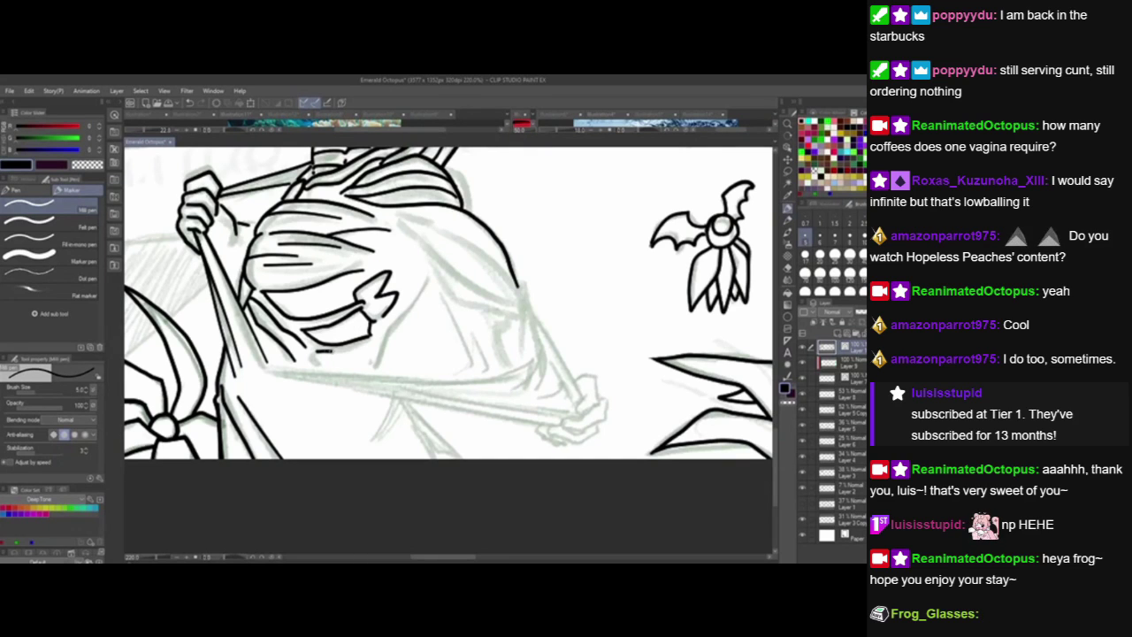
left_click_drag(315, 360, 371, 340)
left_click_drag(388, 394, 367, 411)
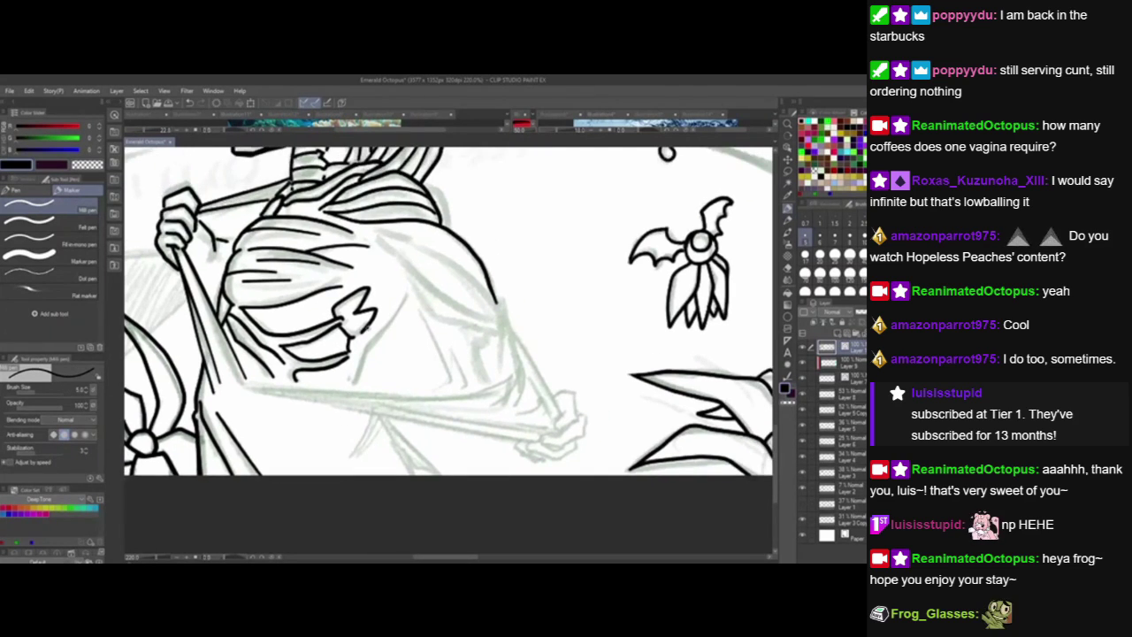
left_click_drag(369, 326, 354, 390)
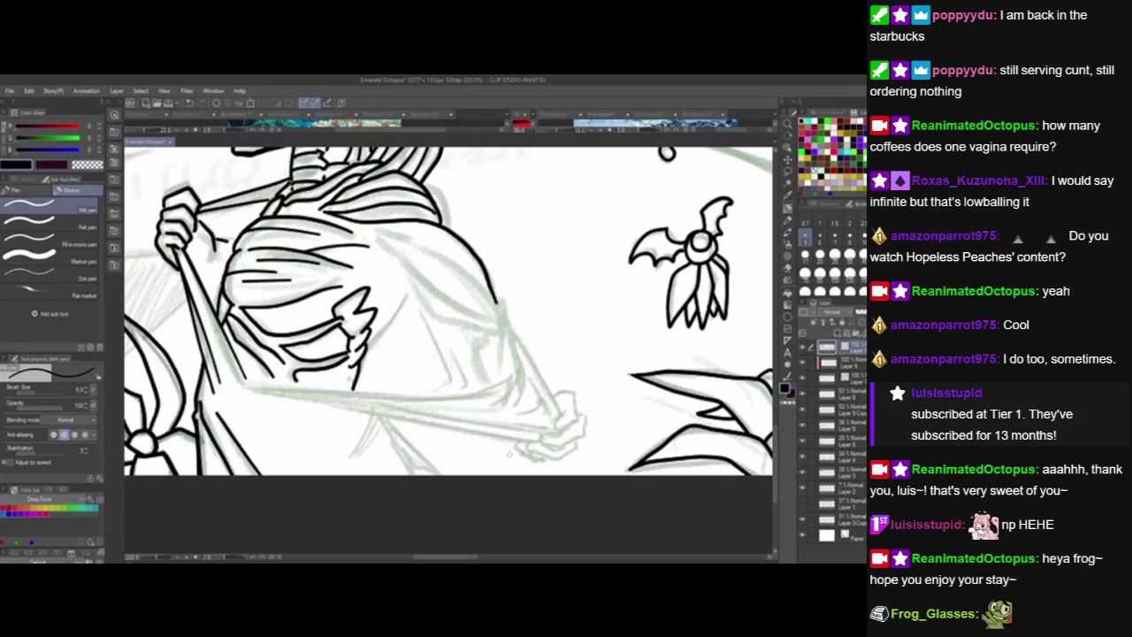
Ink the inner edge of the long leaf-shaped fold running down the back of the skeleton's cloak.
left_click_drag(325, 503, 255, 526)
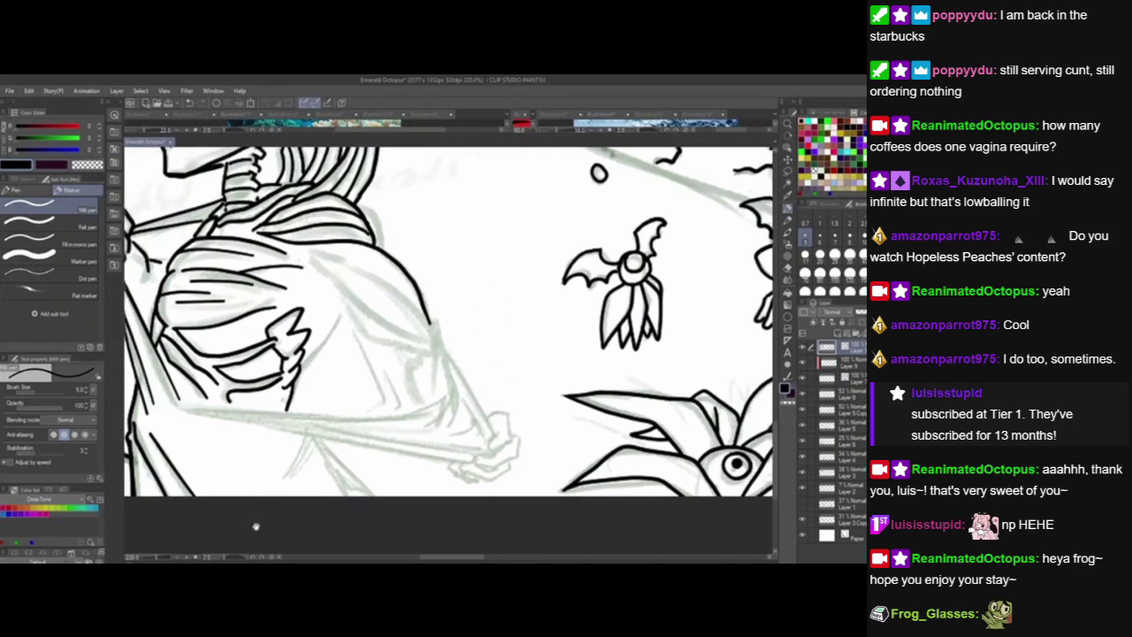
mouse_move(296, 241)
left_mouse_down()
mouse_move(394, 278)
mouse_move(430, 341)
left_mouse_up()
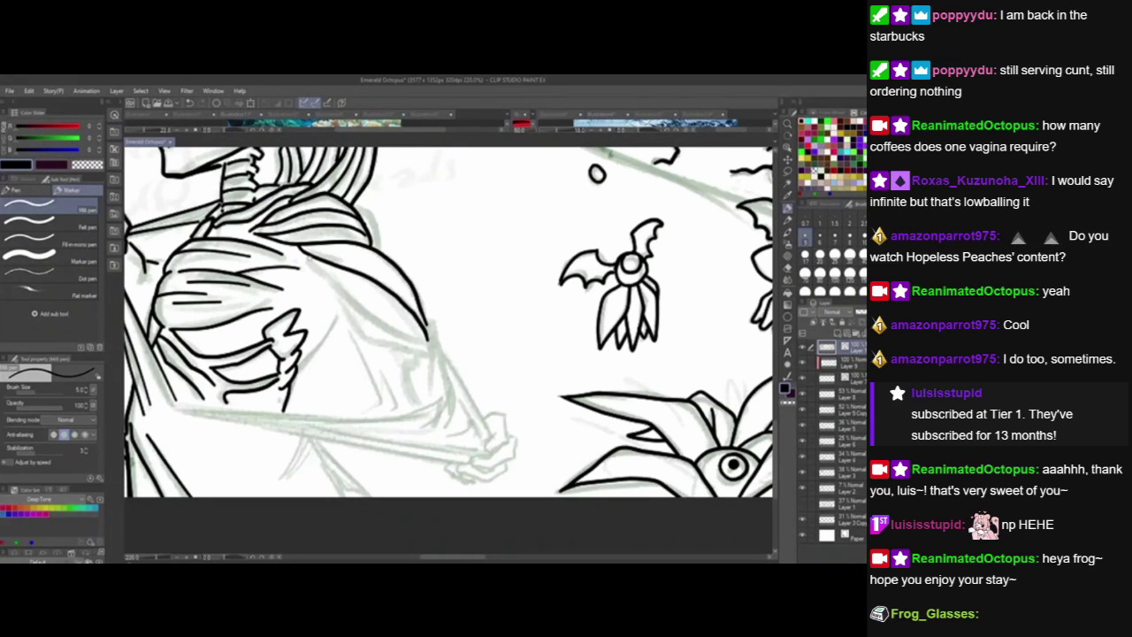
mouse_move(304, 253)
left_mouse_down()
mouse_move(357, 317)
mouse_move(430, 351)
left_mouse_up()
left_click_drag(395, 450, 355, 447)
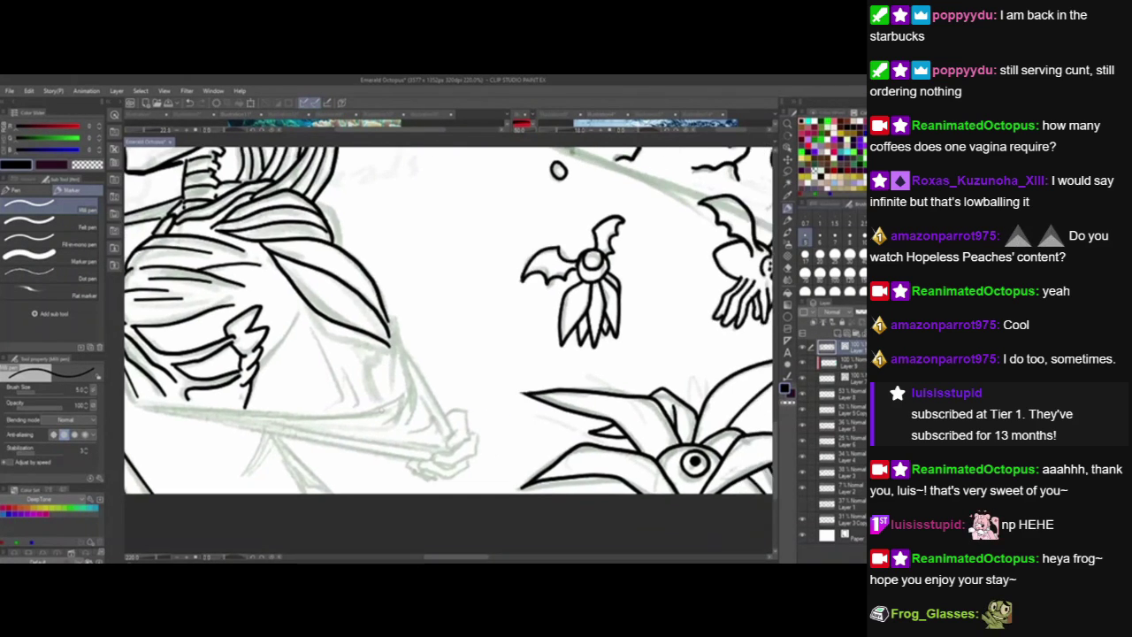
left_click_drag(477, 423, 503, 409)
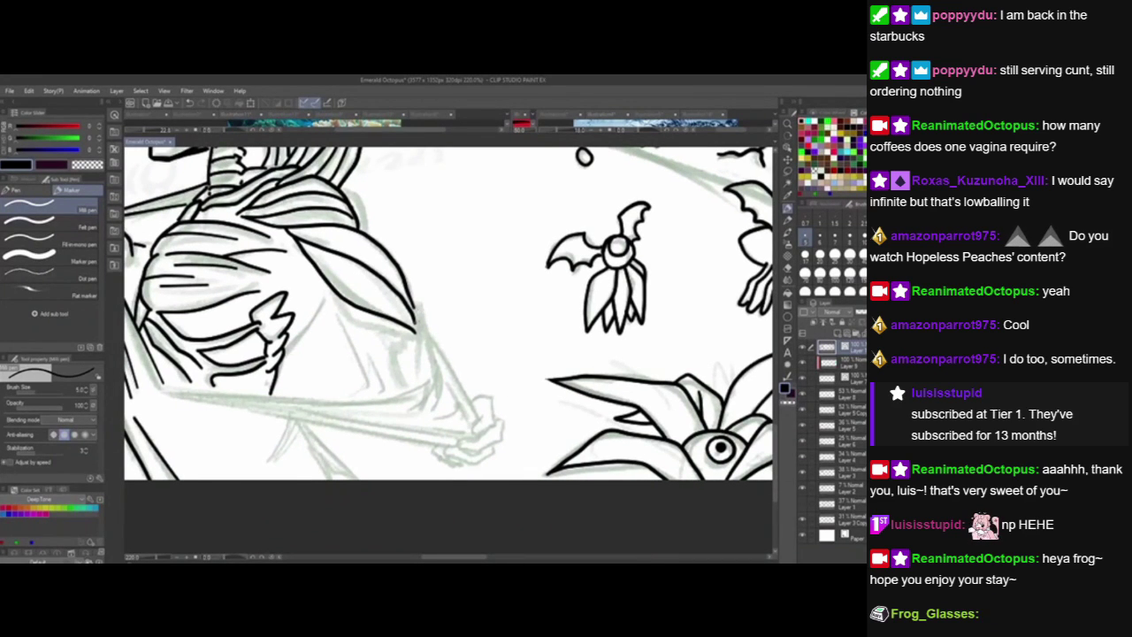
Ink the cloak's curved outer edge below the tip of the leaf-shaped fold and the short strokes along its lower hem.
left_click_drag(420, 322, 433, 411)
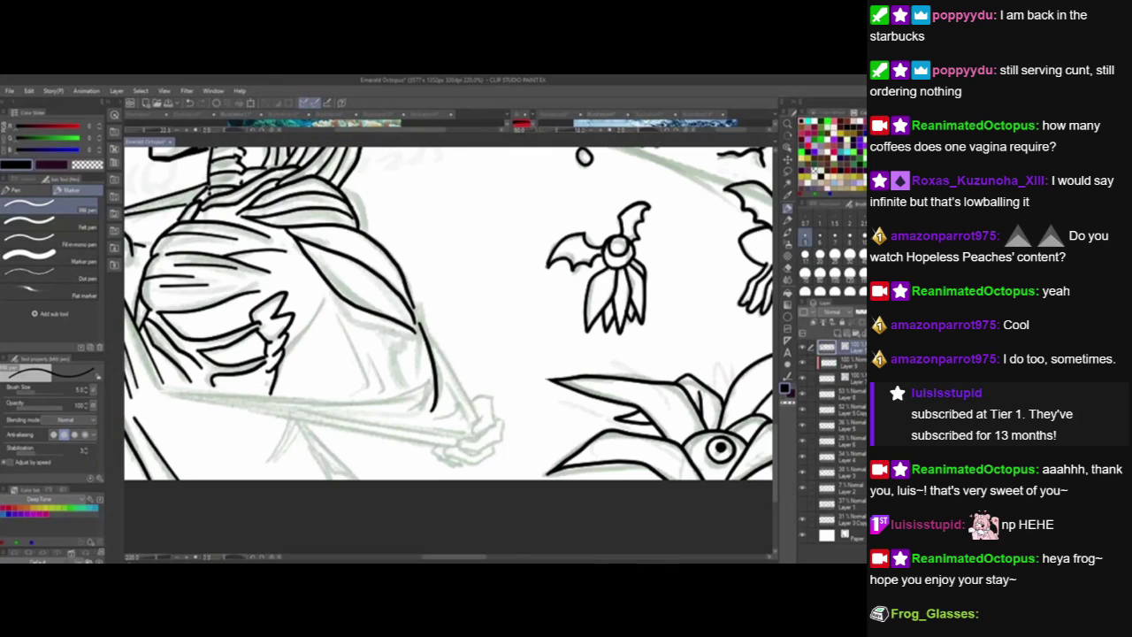
mouse_move(433, 363)
left_mouse_down()
mouse_move(403, 412)
mouse_move(391, 408)
mouse_move(410, 407)
left_mouse_up()
left_click_drag(489, 445, 525, 431)
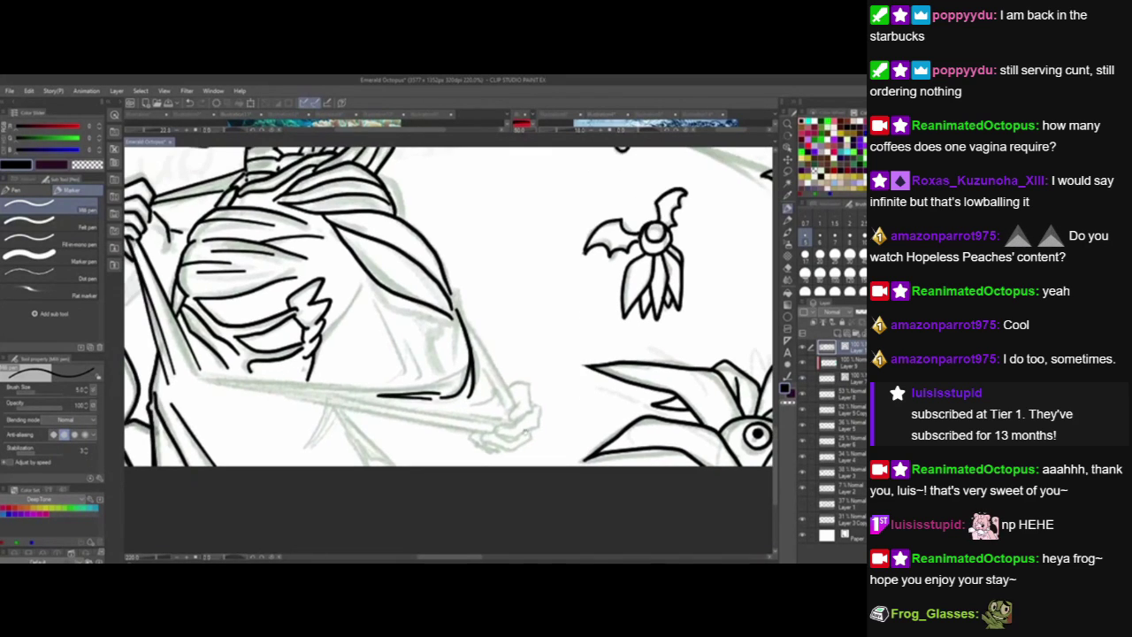
key("ctrl+z")
key("ctrl+z")
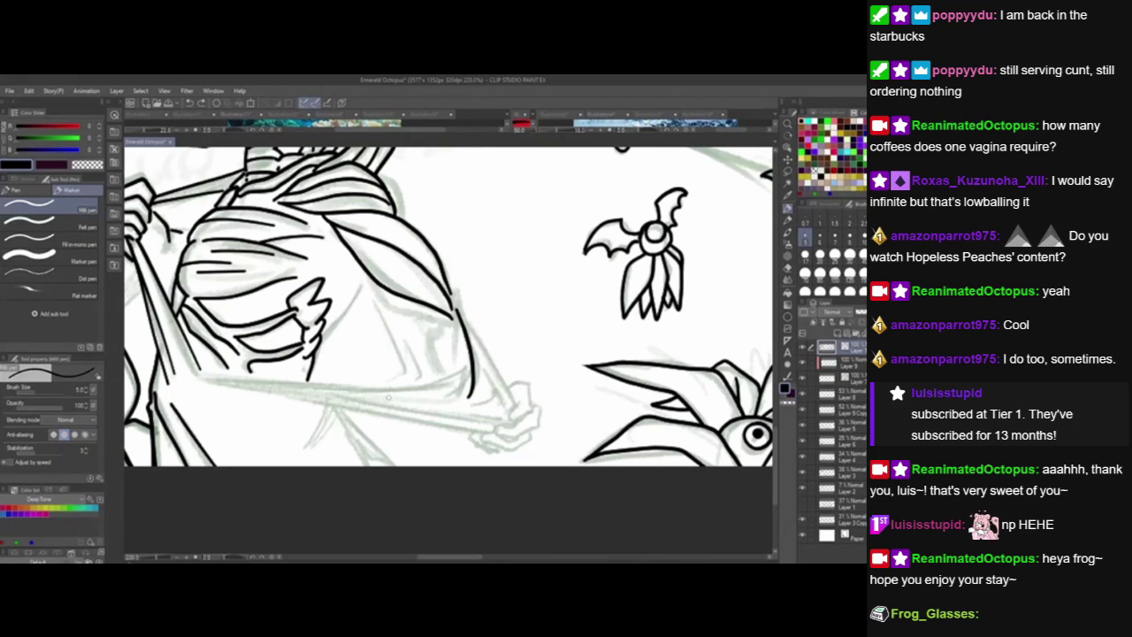
mouse_move(381, 399)
left_mouse_down()
mouse_move(446, 398)
mouse_move(466, 328)
mouse_move(456, 397)
left_mouse_up()
key("ctrl+z")
left_click_drag(450, 445, 499, 438)
left_click_drag(442, 494, 372, 503)
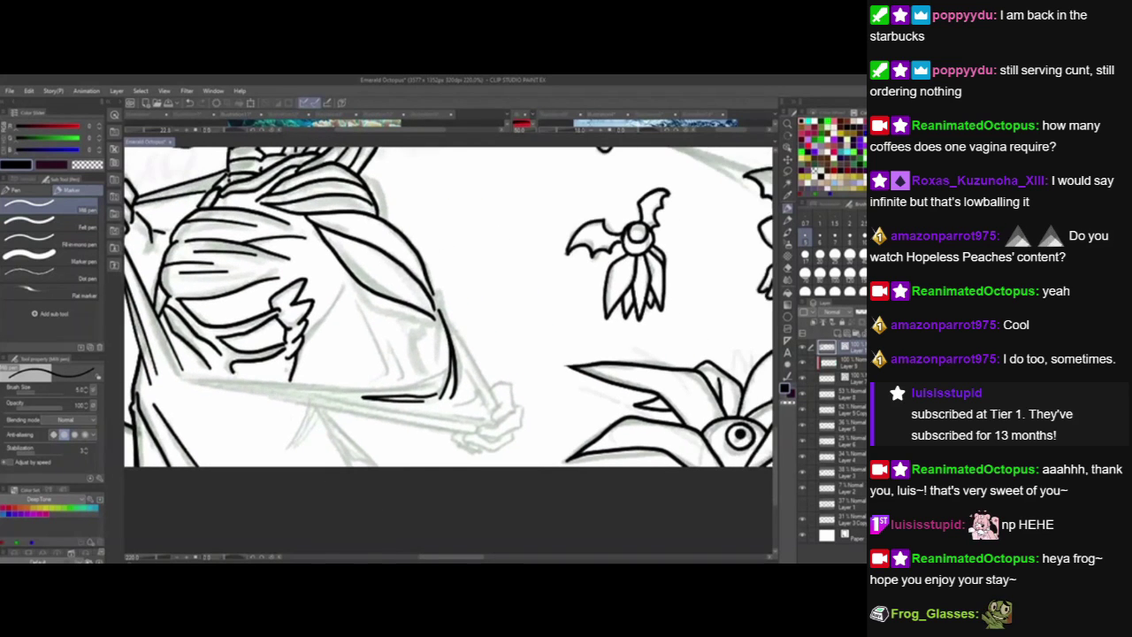
Ink the long straight cloth edge running from the rounded lower back corner of the cloak toward the raised hand's cloth.
mouse_move(192, 378)
left_mouse_down()
mouse_move(444, 367)
mouse_move(439, 355)
mouse_move(477, 384)
left_mouse_up()
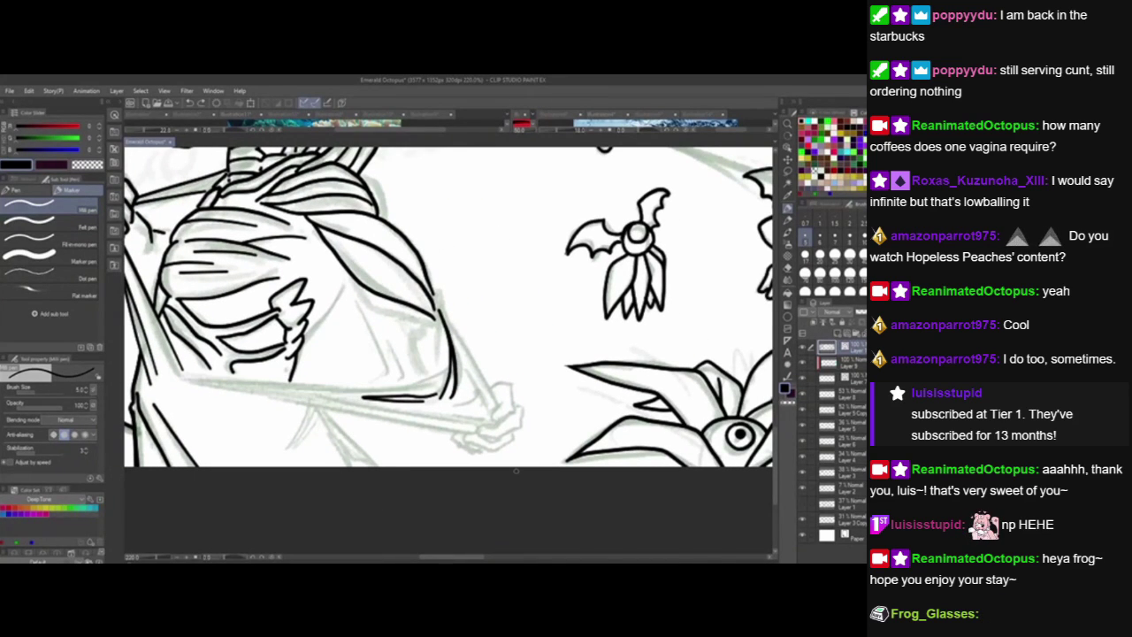
key("r")
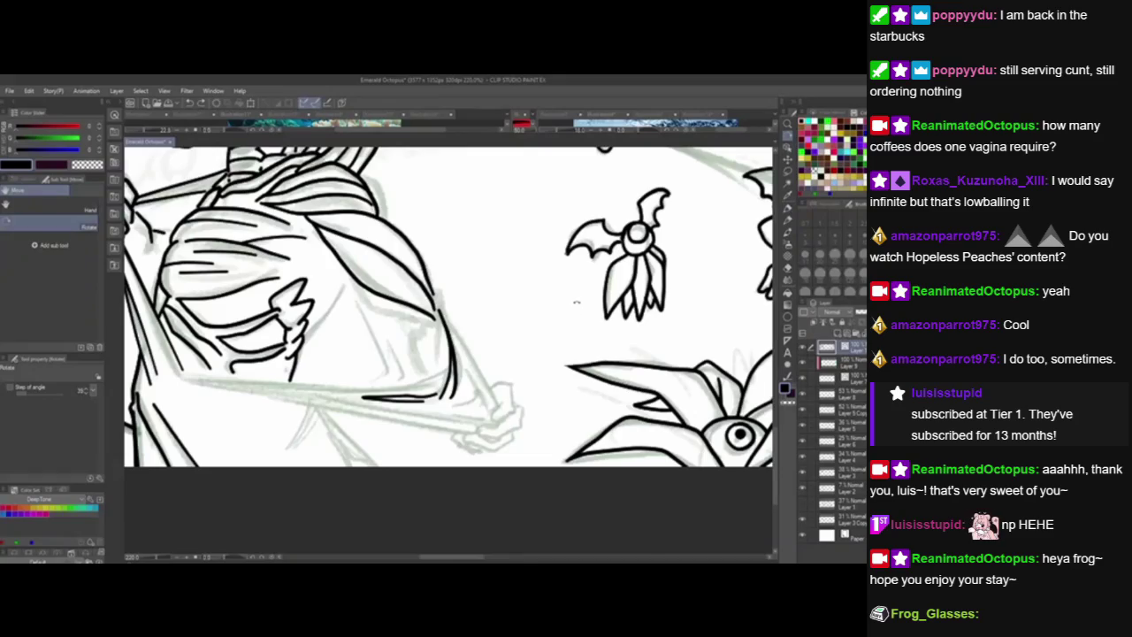
left_click_drag(577, 303, 296, 502)
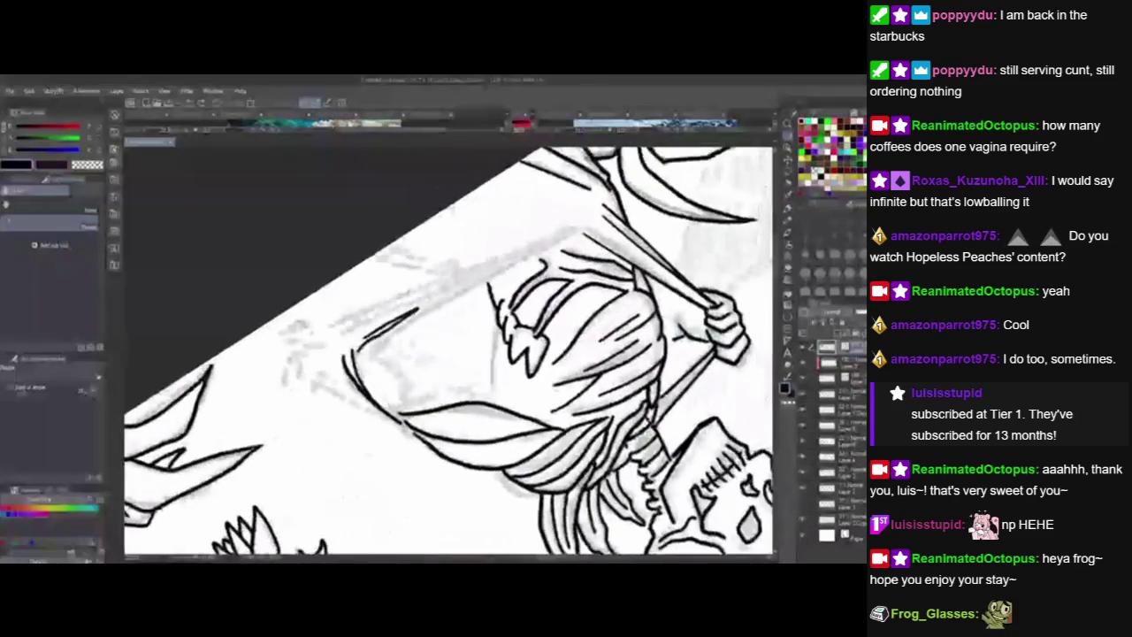
mouse_move(425, 442)
left_mouse_down()
mouse_move(478, 441)
mouse_move(426, 470)
mouse_move(388, 466)
left_mouse_up()
key("p")
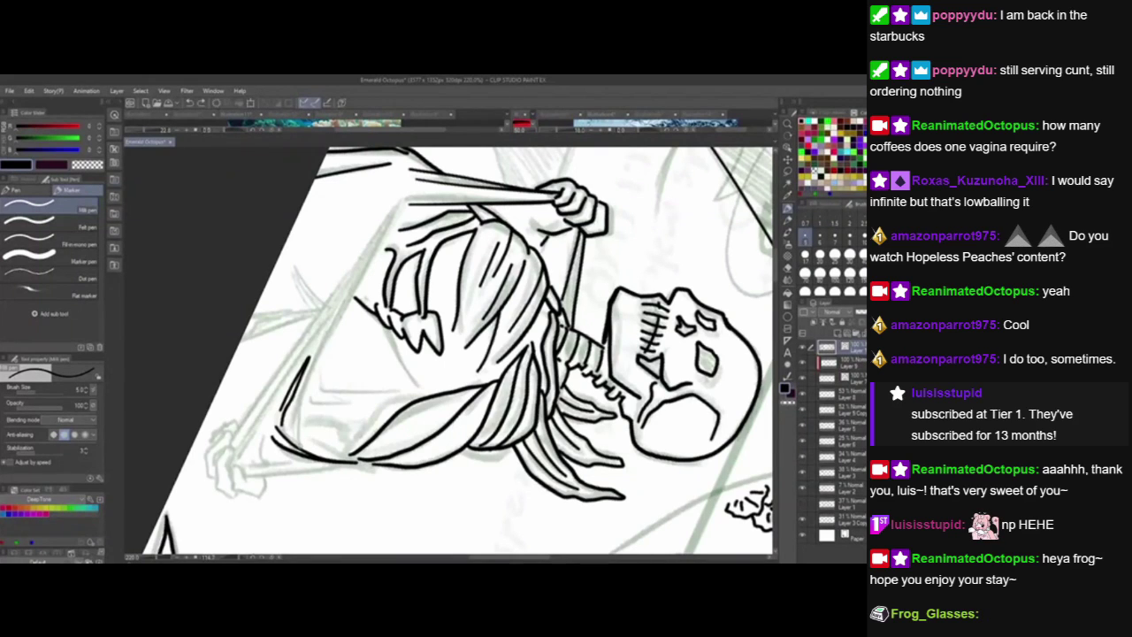
left_click_drag(299, 451, 306, 384)
left_click_drag(288, 423, 405, 189)
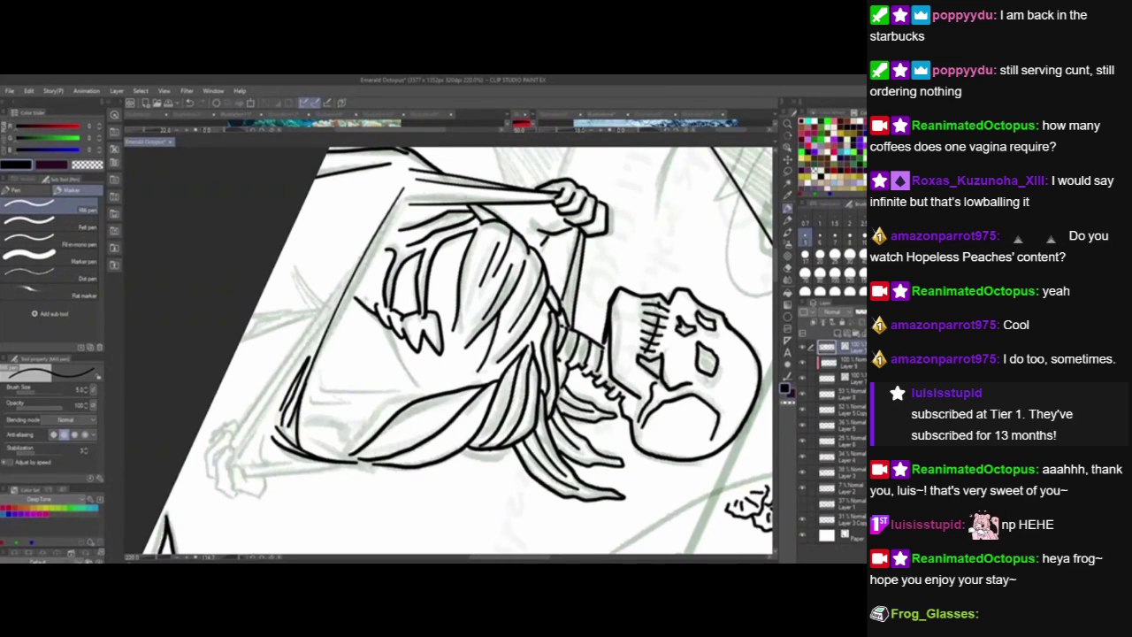
key("ctrl+z")
mouse_move(285, 426)
left_mouse_down()
mouse_move(310, 358)
mouse_move(414, 190)
left_mouse_up()
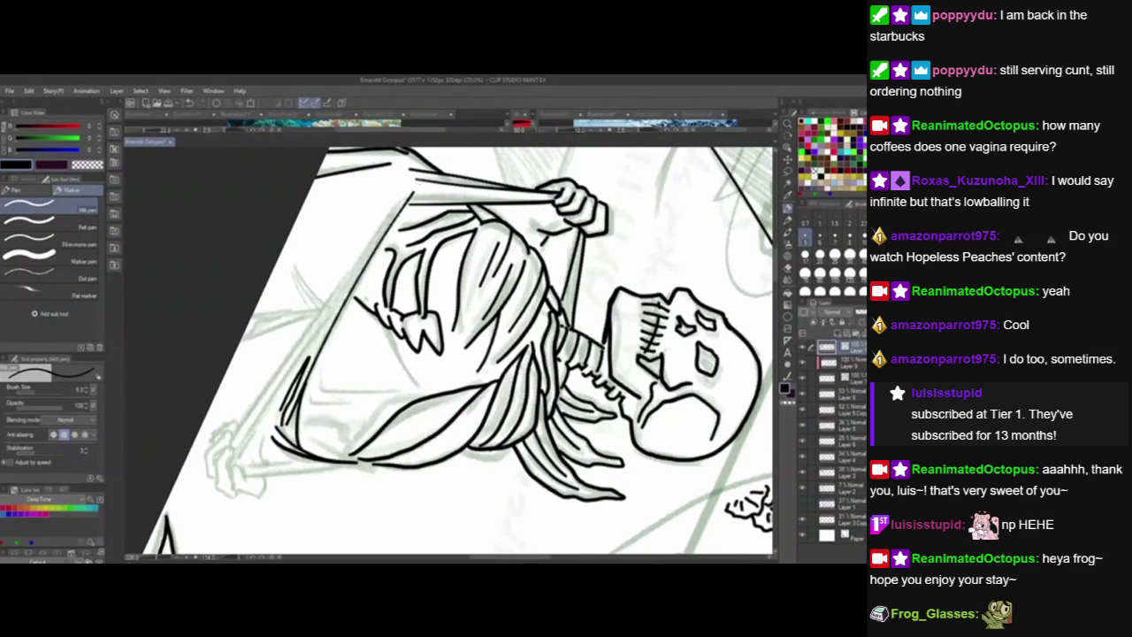
key("ctrl+z")
left_click_drag(292, 421, 405, 210)
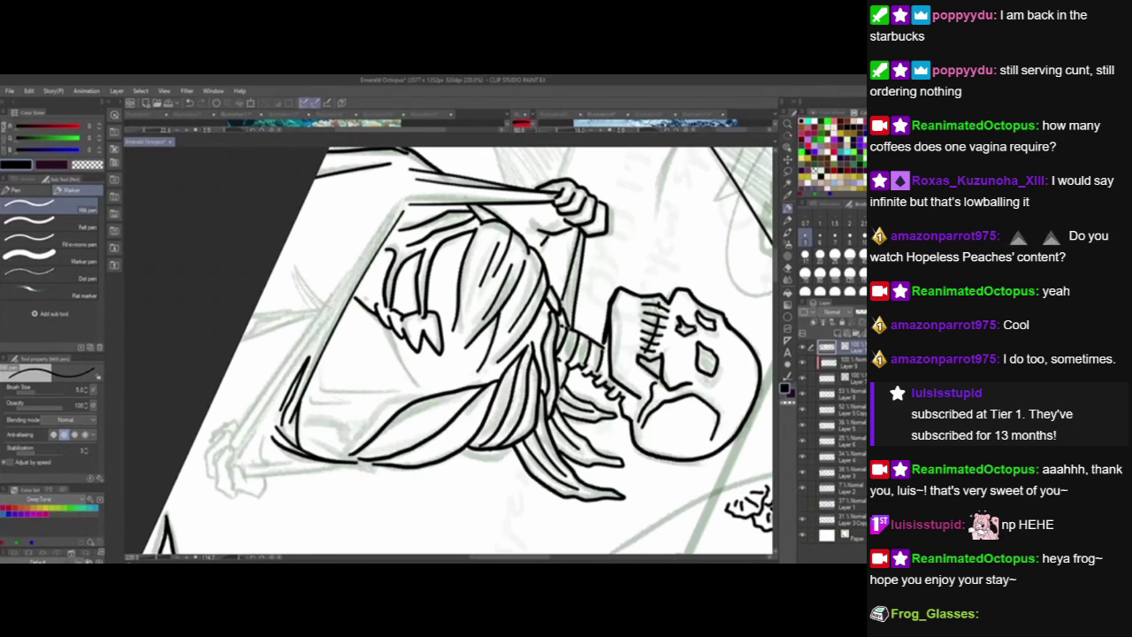
Ink a short overlapping stroke at the front end of the long straight cloth edge beneath the torn folds.
double_click(788, 137)
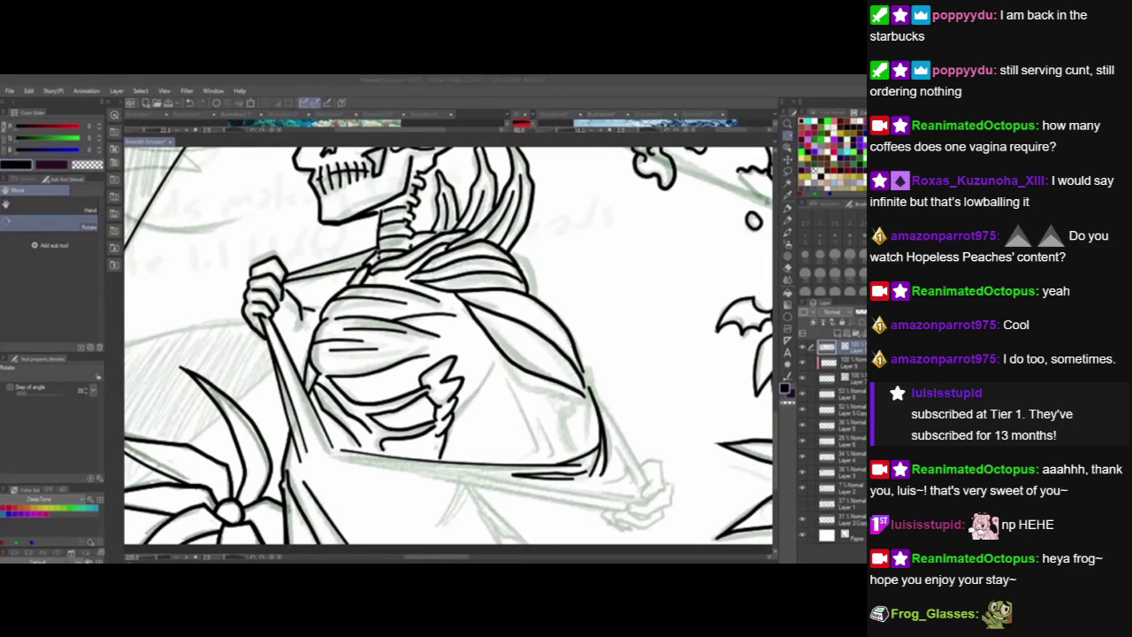
left_click(607, 360)
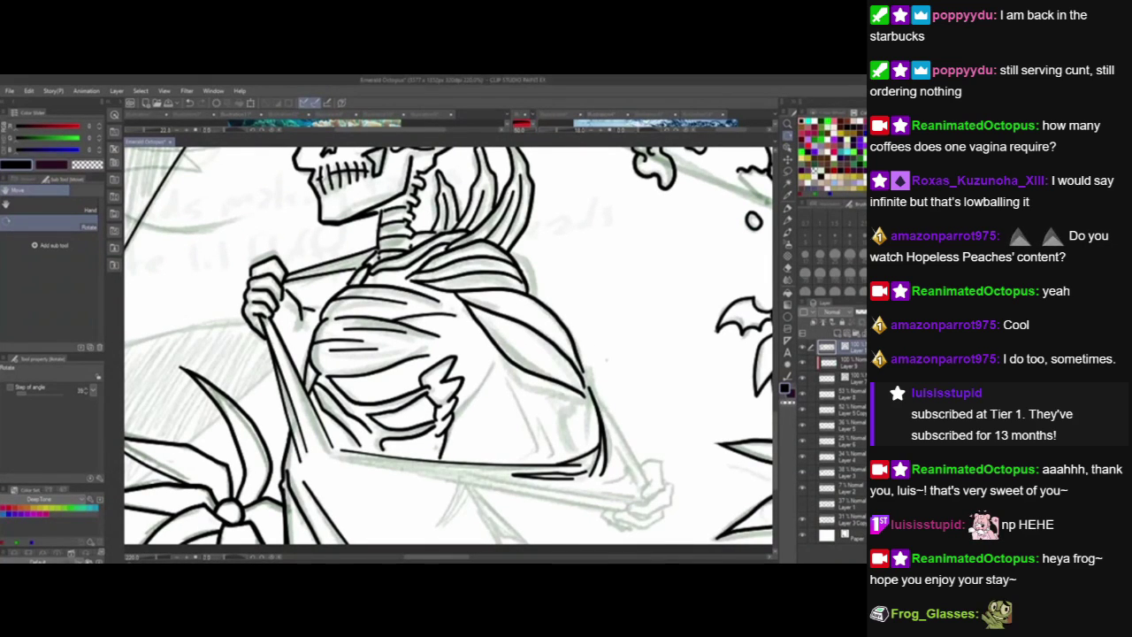
scroll(607, 360, "down", 3)
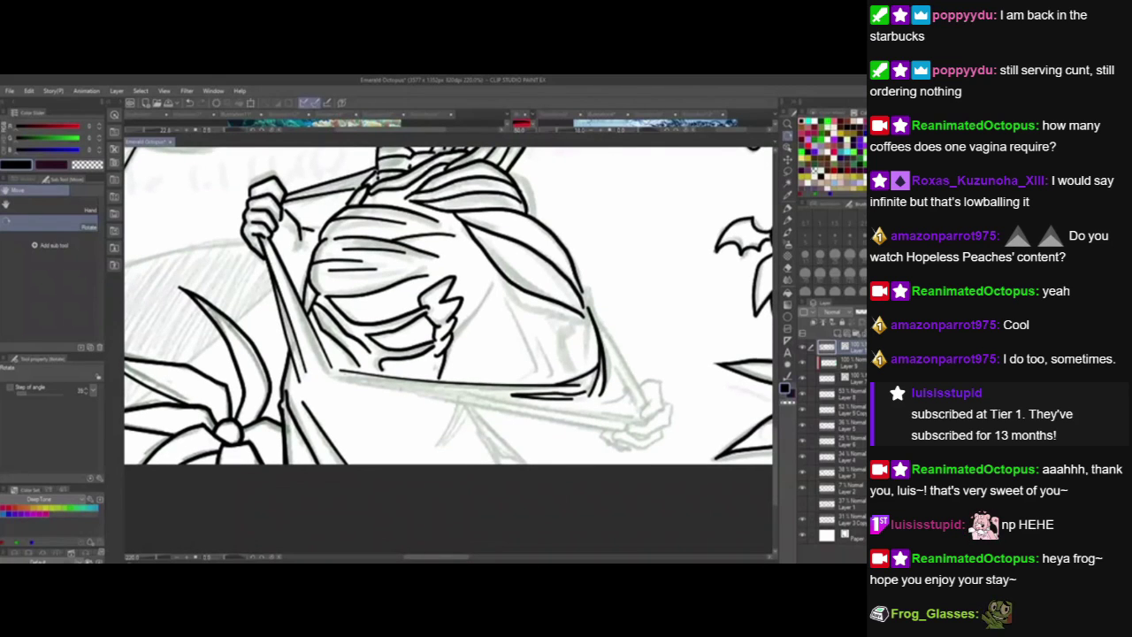
left_click(788, 206)
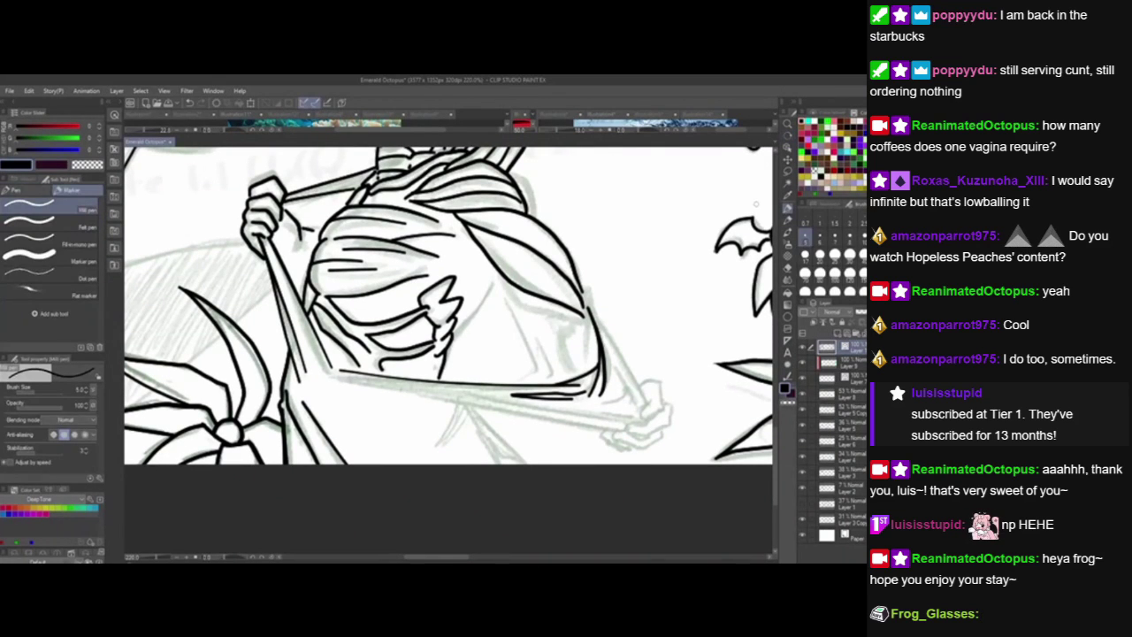
left_click_drag(330, 378, 400, 381)
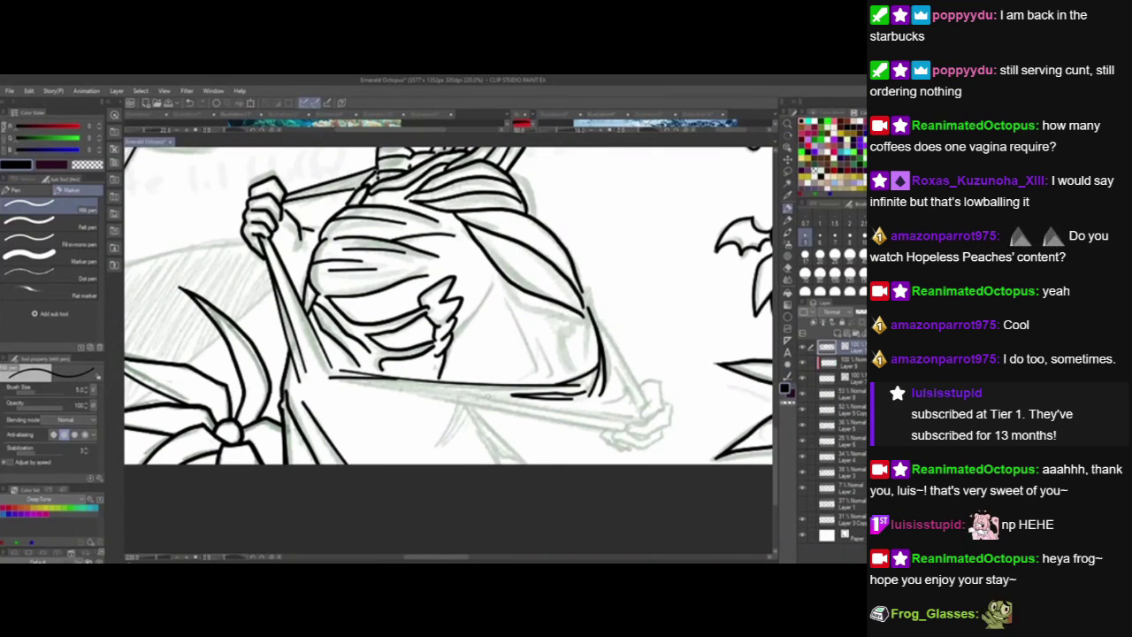
left_click_drag(465, 398, 388, 364)
key("ctrl+z")
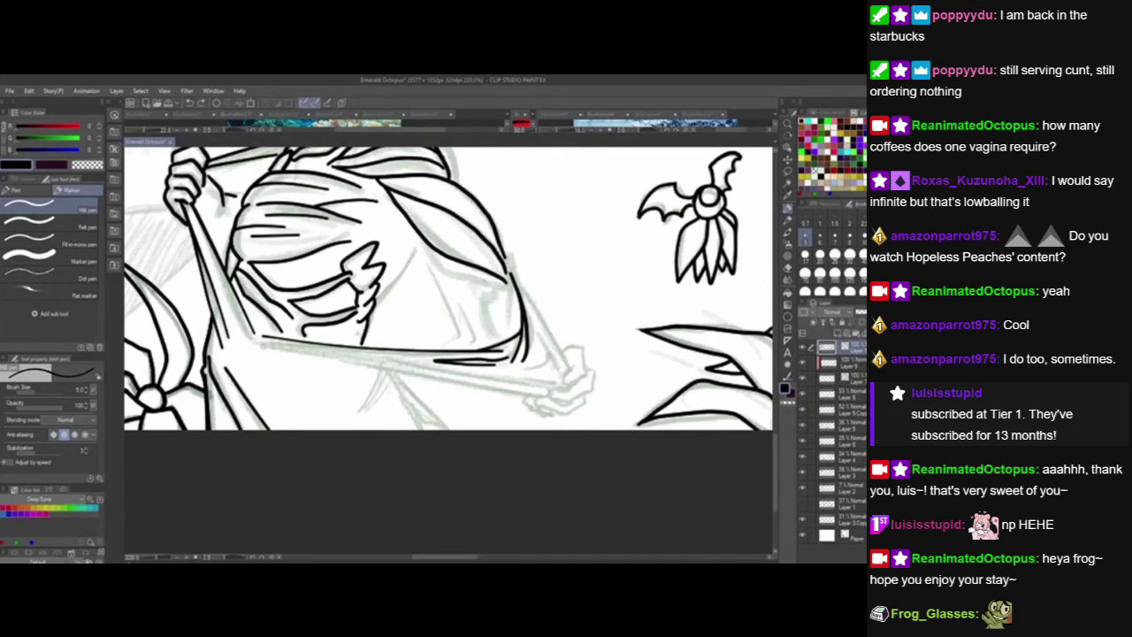
left_click_drag(258, 342, 508, 397)
key("ctrl+z")
left_click_drag(559, 432, 533, 476)
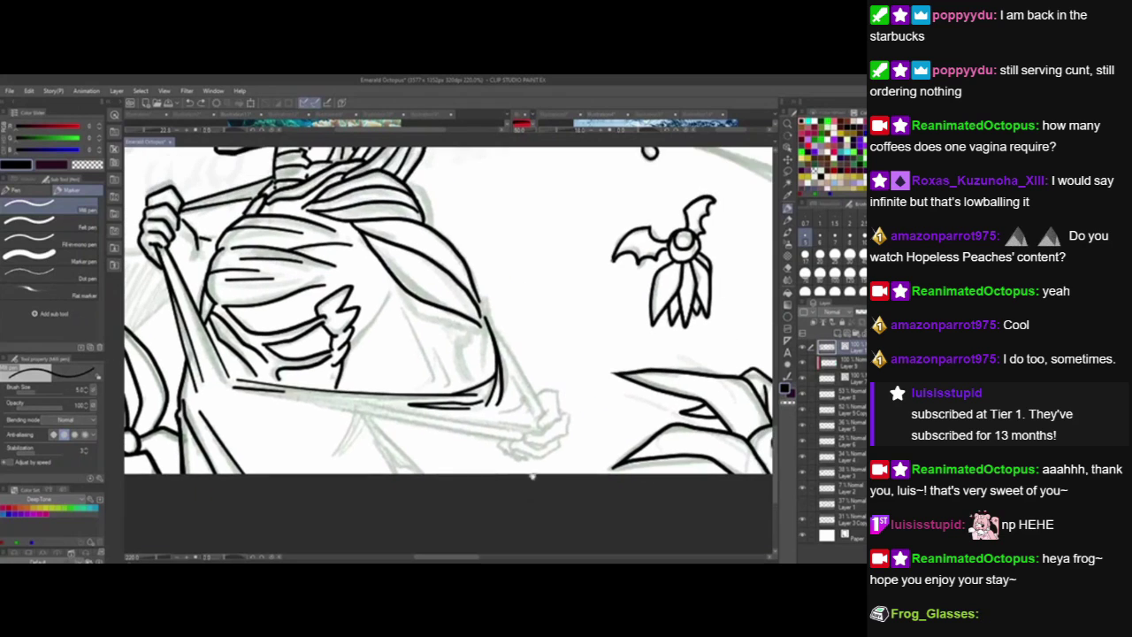
Ink the small inner folds beneath the tip of the leaf-shaped fold and reinforce the cloak's outer edge beside them.
mouse_move(390, 276)
left_mouse_down()
mouse_move(444, 329)
mouse_move(486, 335)
mouse_move(484, 373)
left_mouse_up()
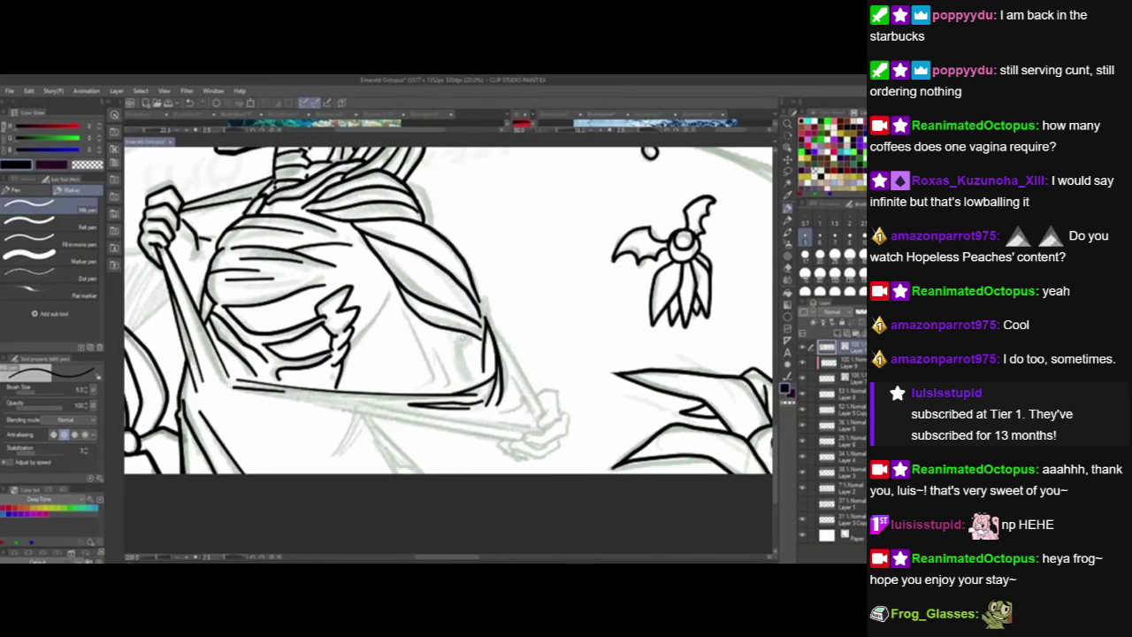
left_click_drag(457, 330, 472, 390)
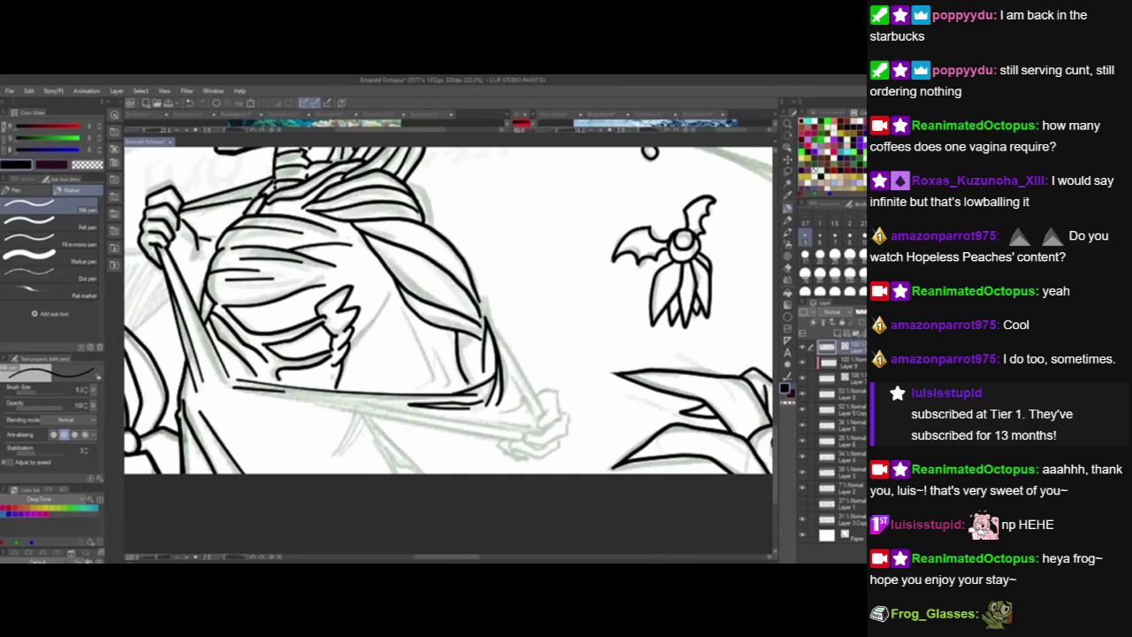
left_click_drag(482, 298, 499, 342)
left_click_drag(596, 399, 617, 419)
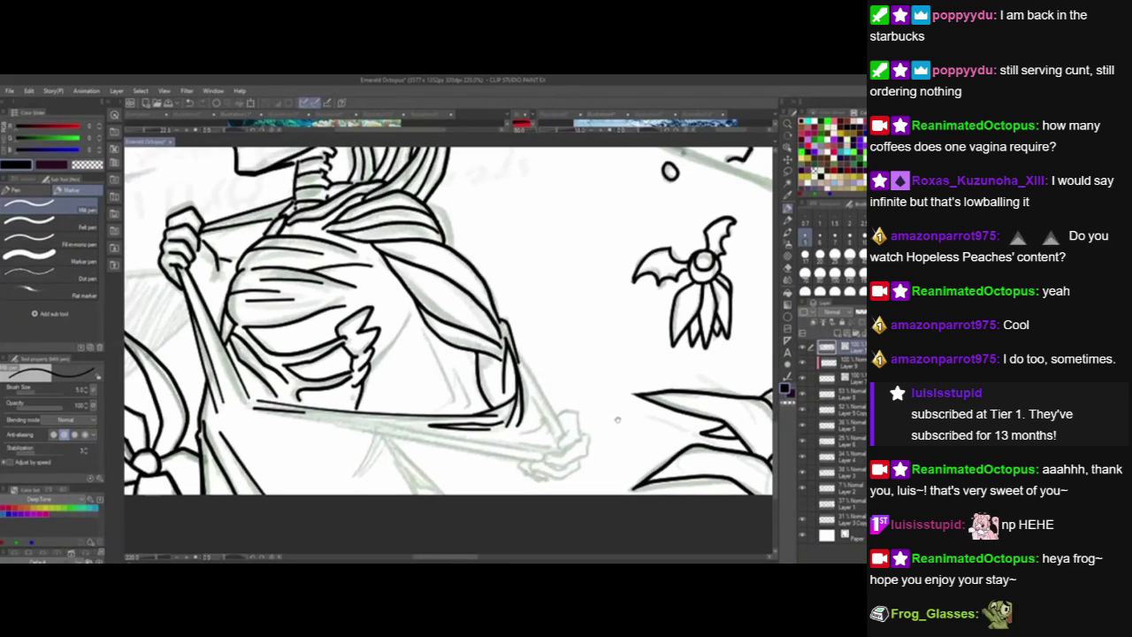
Ink the curved line connecting the jagged torn edge below the chest to the long leaf-shaped fold.
left_click_drag(368, 370, 426, 290)
key("ctrl+z")
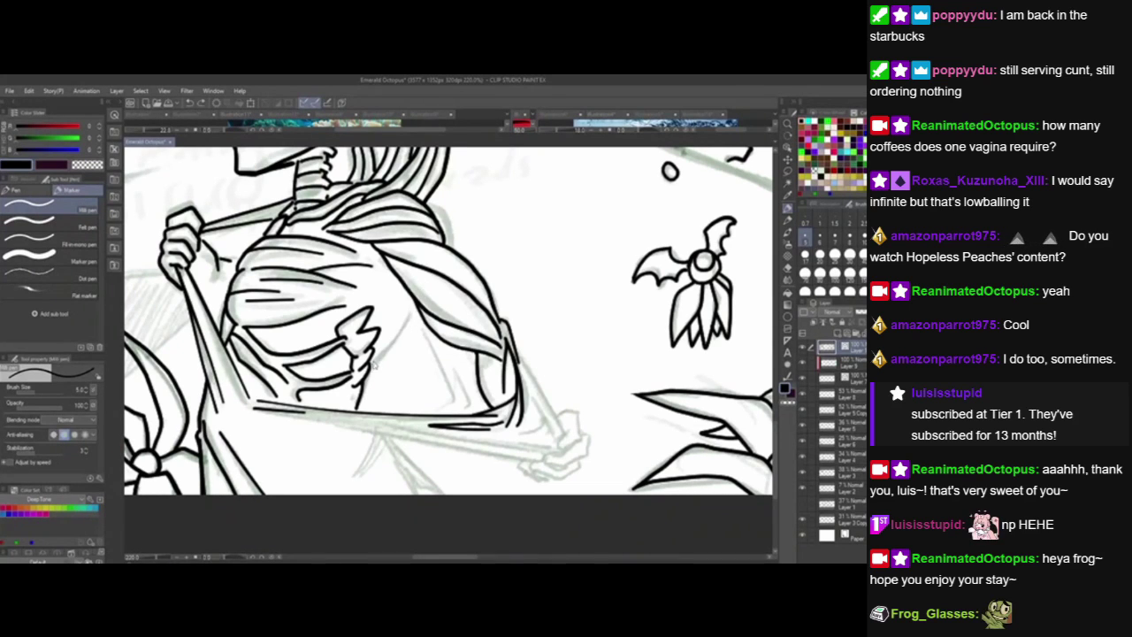
left_click_drag(368, 369, 434, 288)
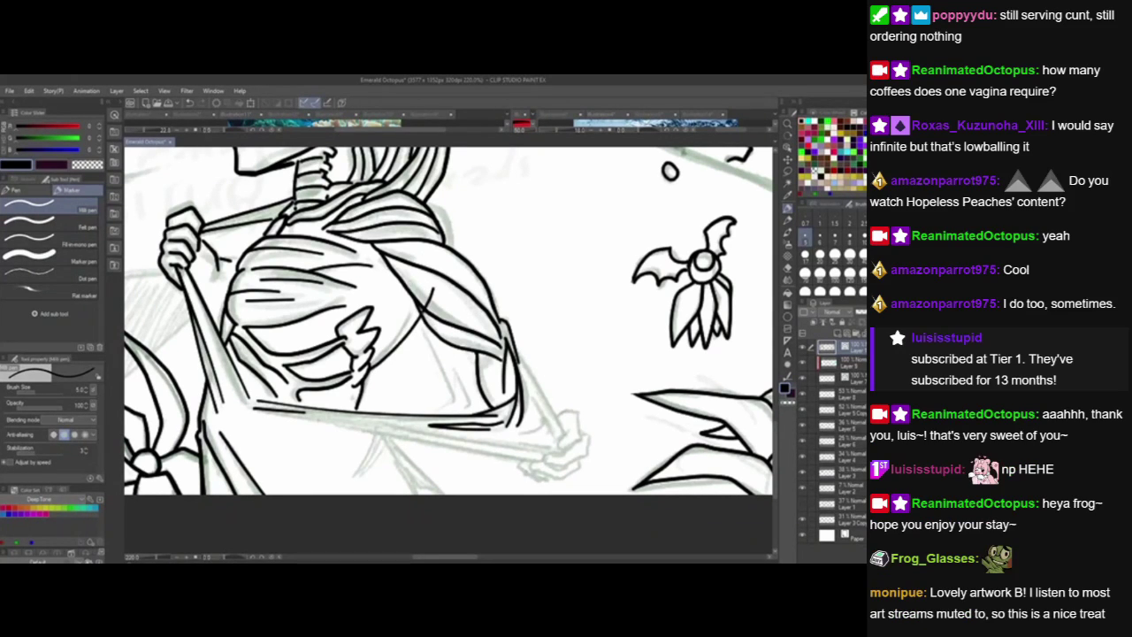
left_click_drag(495, 389, 467, 397)
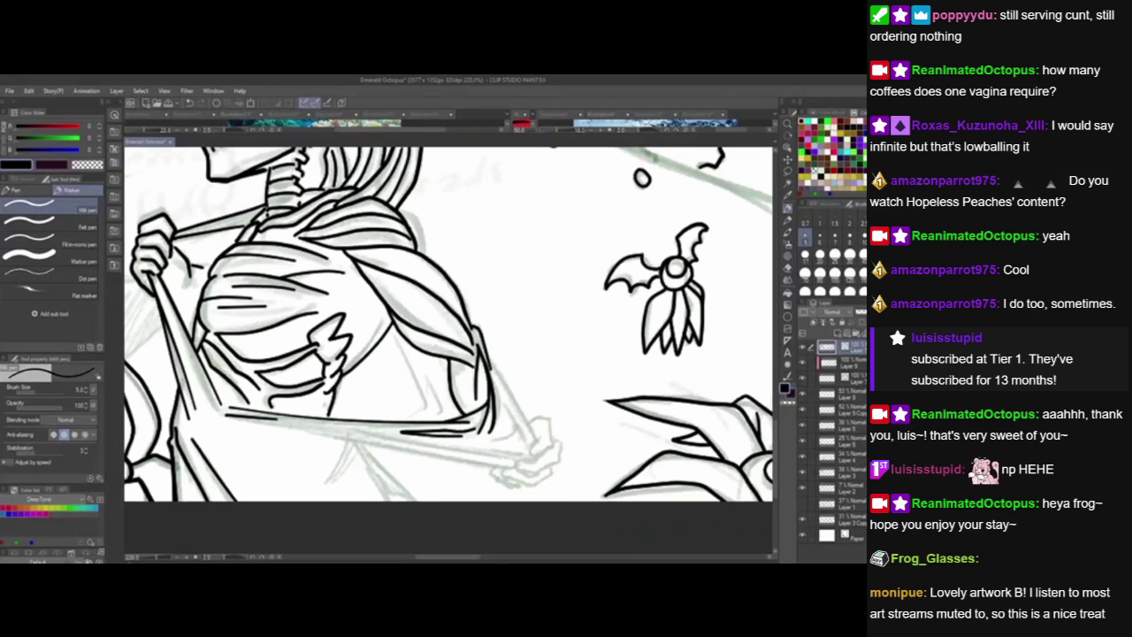
Ink the diagonal inner fold line running down from the leaf-shaped fold toward the long lower cloth edge.
left_click_drag(392, 327, 427, 412)
left_click_drag(422, 367, 439, 409)
key("ctrl+z")
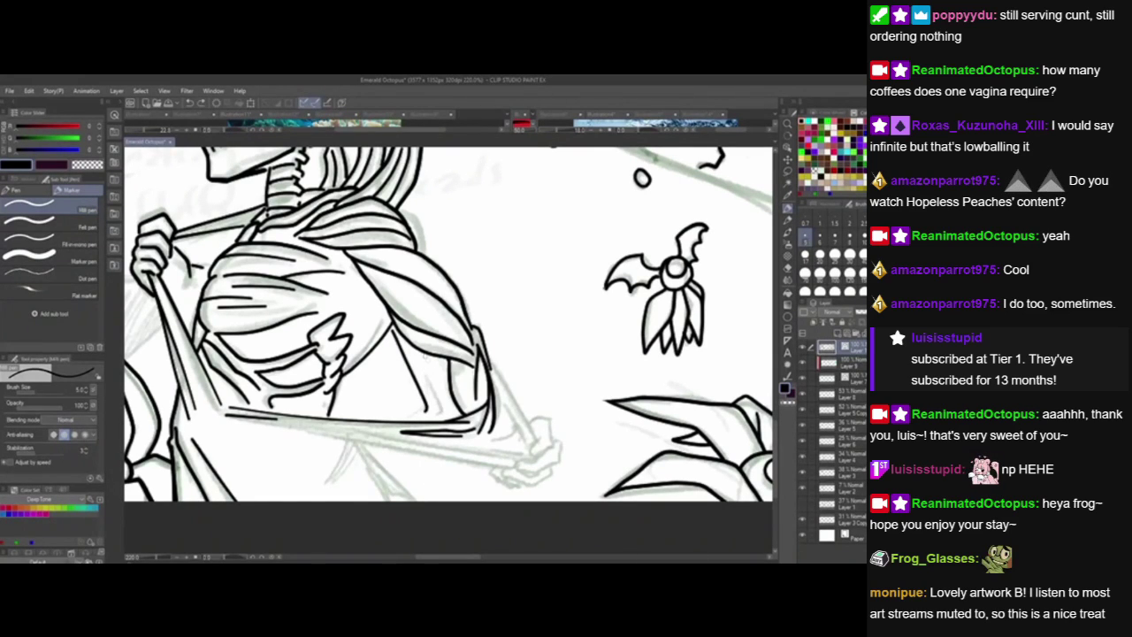
key("ctrl+z")
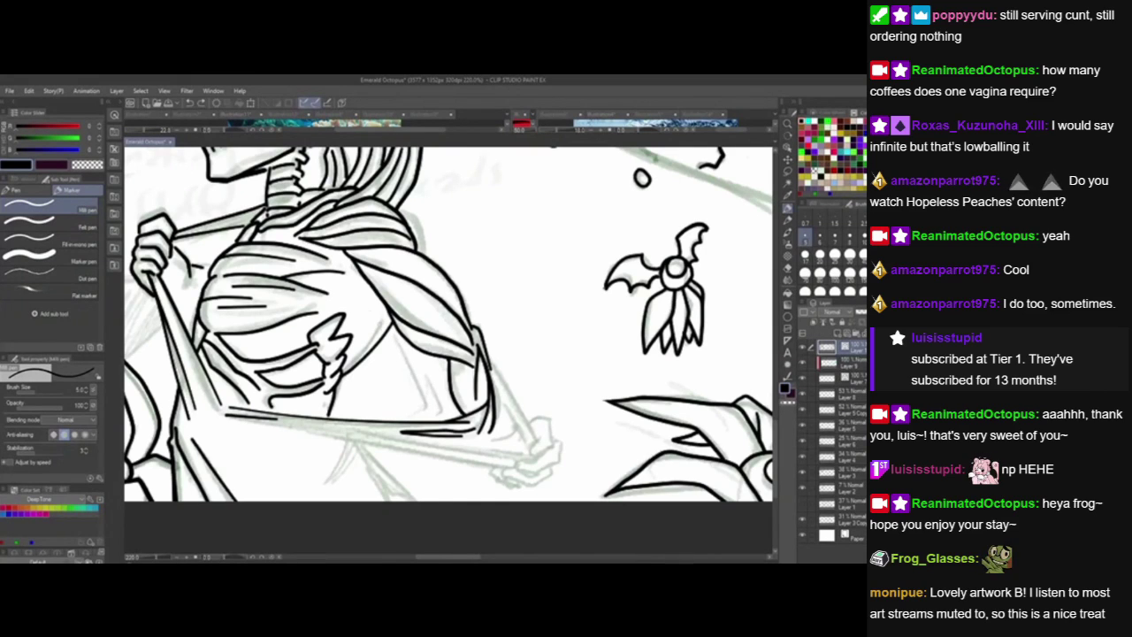
mouse_move(362, 298)
left_mouse_down()
mouse_move(421, 388)
mouse_move(426, 377)
mouse_move(440, 390)
left_mouse_up()
left_click(373, 315)
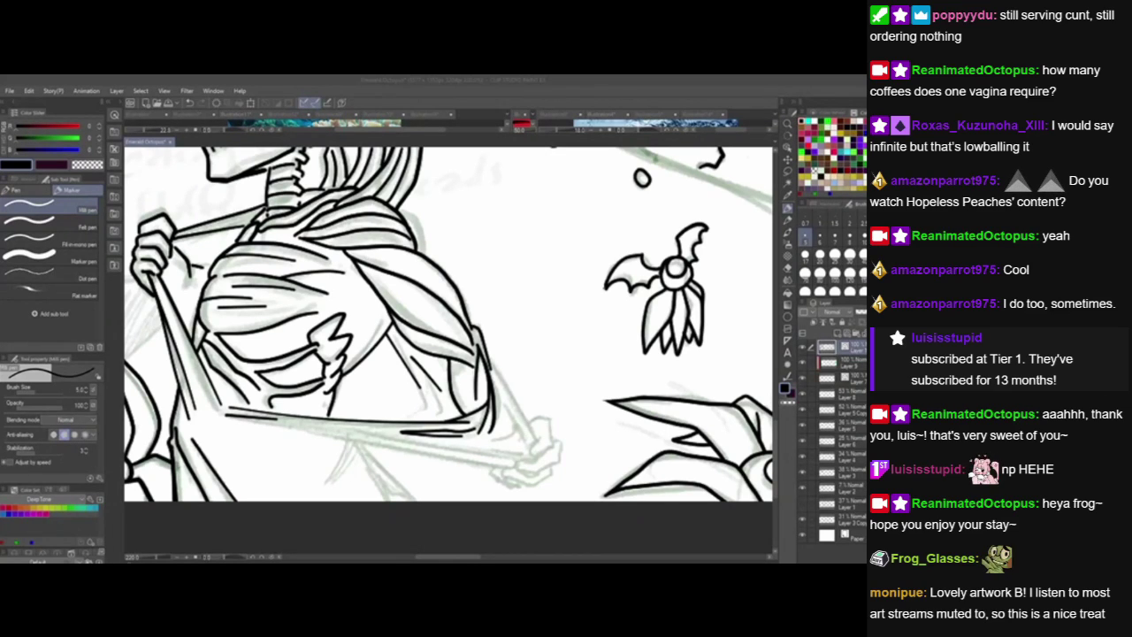
left_click(515, 356)
key("ctrl+z")
Ink the first finger of the lower hand gripping the cloak, plus the upper cloth edge and creases stretching toward it.
left_click_drag(548, 382, 480, 312)
left_click_drag(385, 365, 414, 345)
left_click_drag(511, 438, 499, 440)
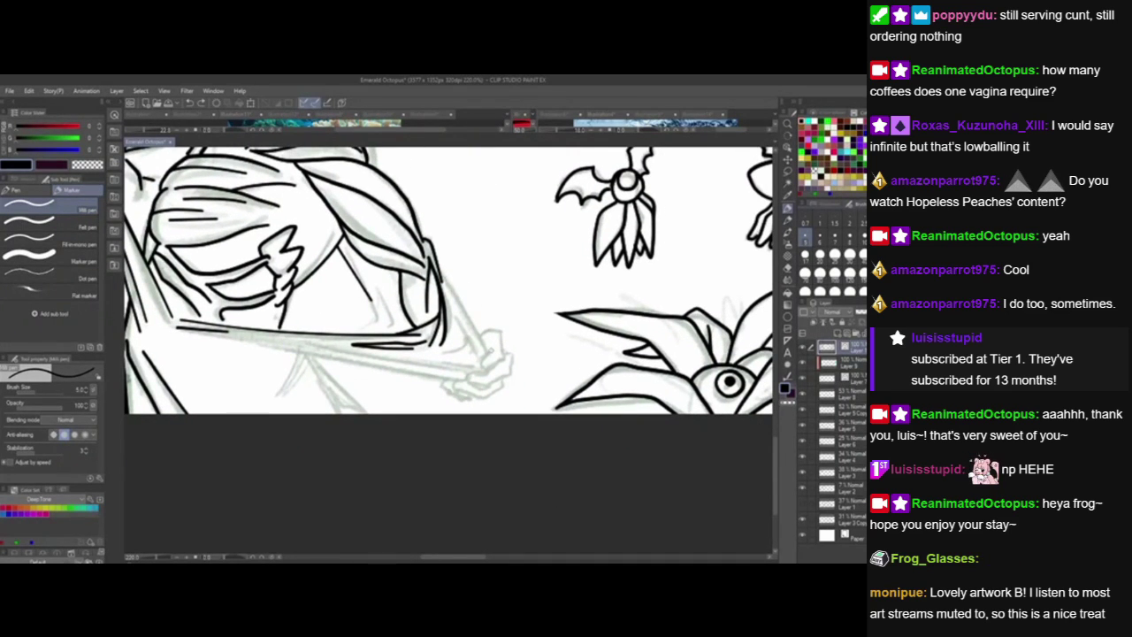
mouse_move(492, 350)
left_mouse_down()
mouse_move(489, 369)
mouse_move(502, 361)
mouse_move(499, 330)
mouse_move(480, 338)
left_mouse_up()
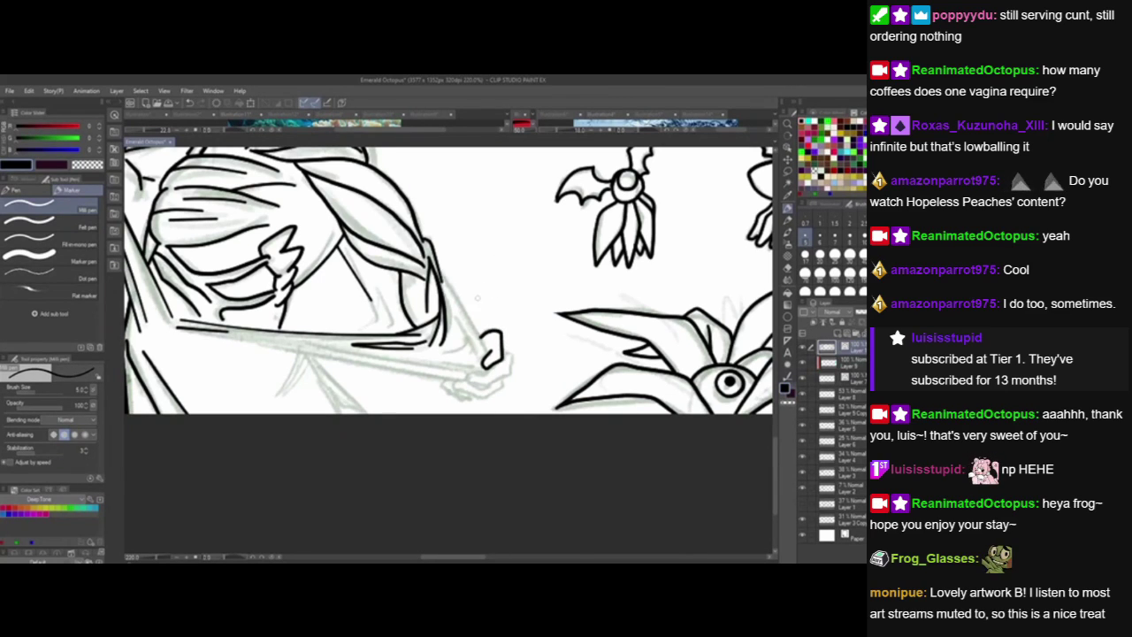
mouse_move(436, 261)
left_mouse_down()
mouse_move(483, 336)
mouse_move(444, 352)
mouse_move(464, 323)
left_mouse_up()
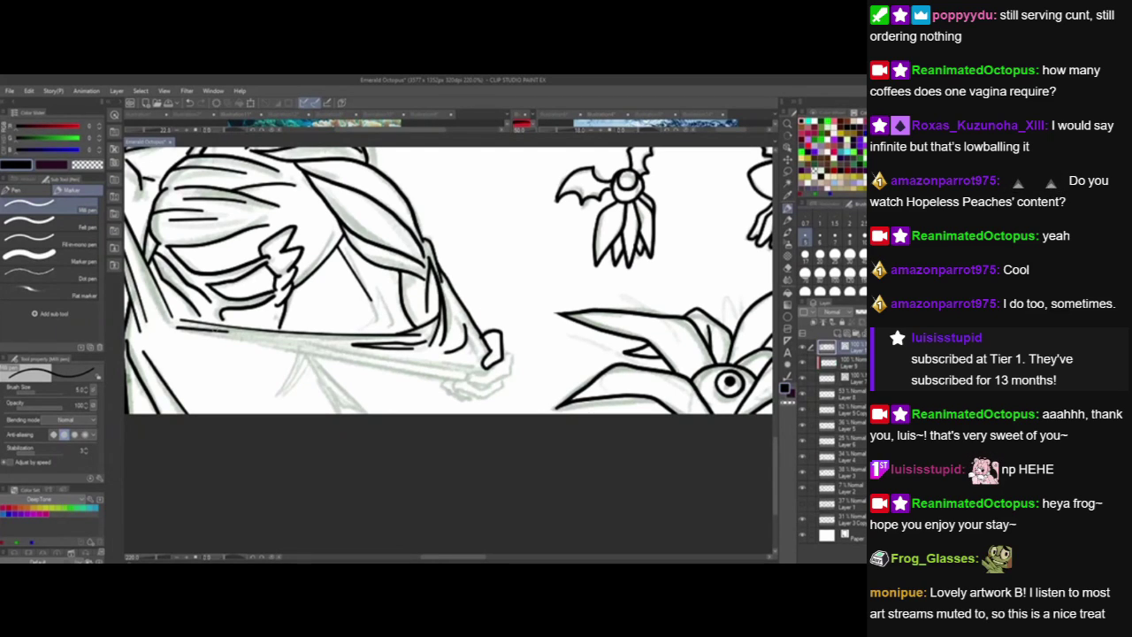
Ink the remaining fingers and knuckles of the lower hand and the long lower edge of the cloth pulled from it.
key("r")
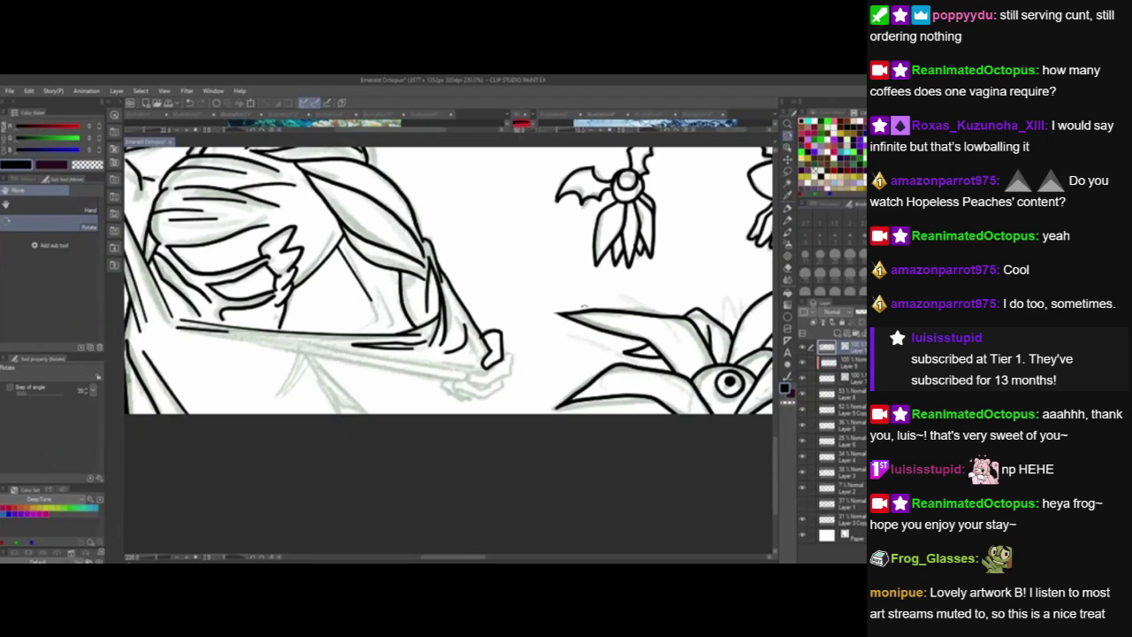
left_click_drag(588, 289, 307, 292)
left_click_drag(640, 414, 563, 387)
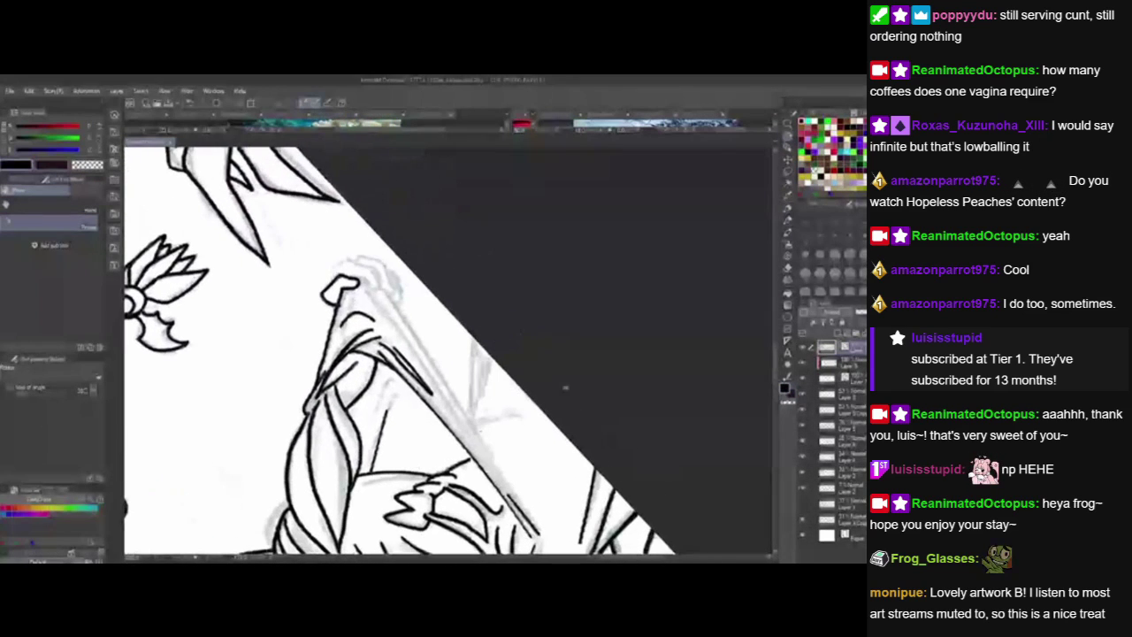
left_click(788, 215)
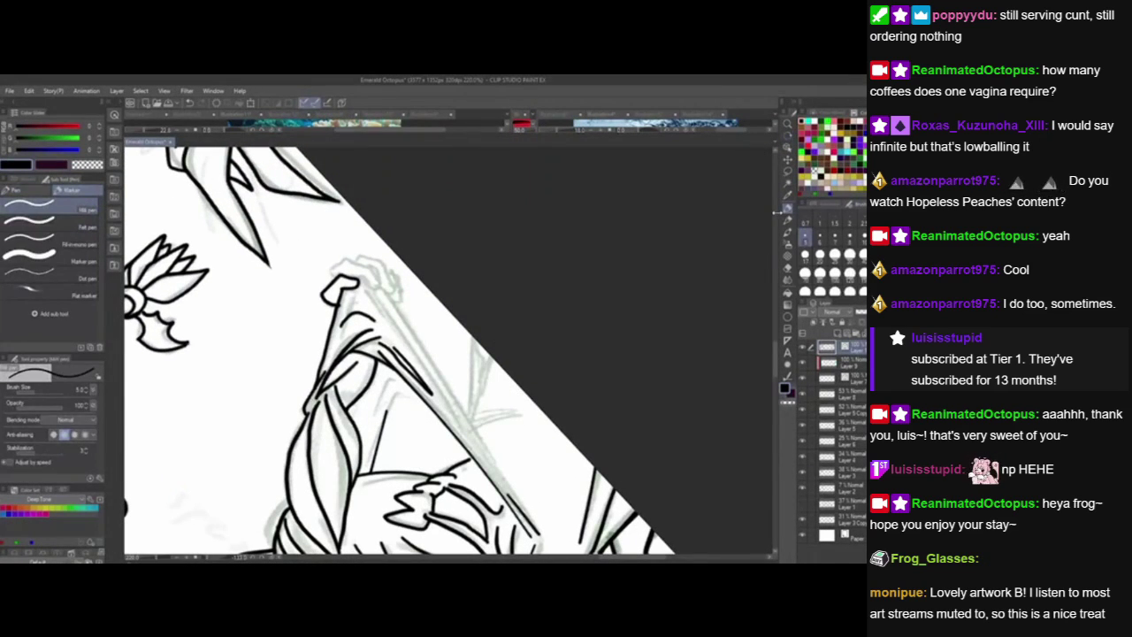
mouse_move(334, 282)
left_mouse_down()
mouse_move(347, 258)
mouse_move(375, 288)
left_mouse_up()
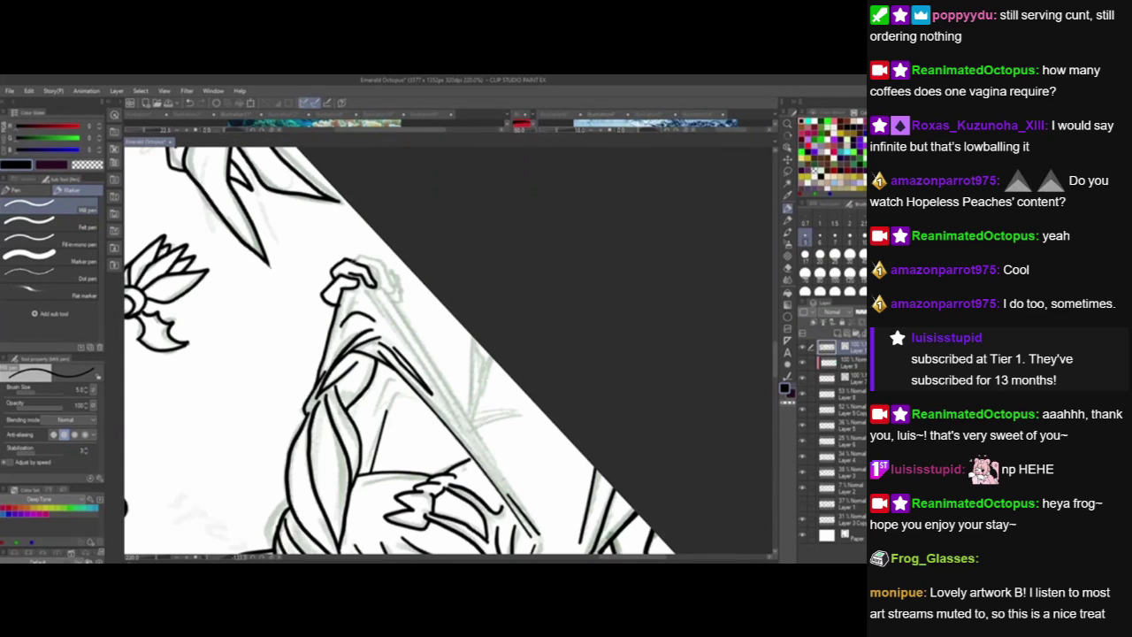
mouse_move(350, 260)
left_mouse_down()
mouse_move(384, 266)
mouse_move(393, 289)
mouse_move(382, 292)
mouse_move(397, 281)
mouse_move(389, 297)
mouse_move(400, 301)
mouse_move(368, 270)
mouse_move(347, 296)
left_mouse_up()
left_click_drag(363, 255, 485, 458)
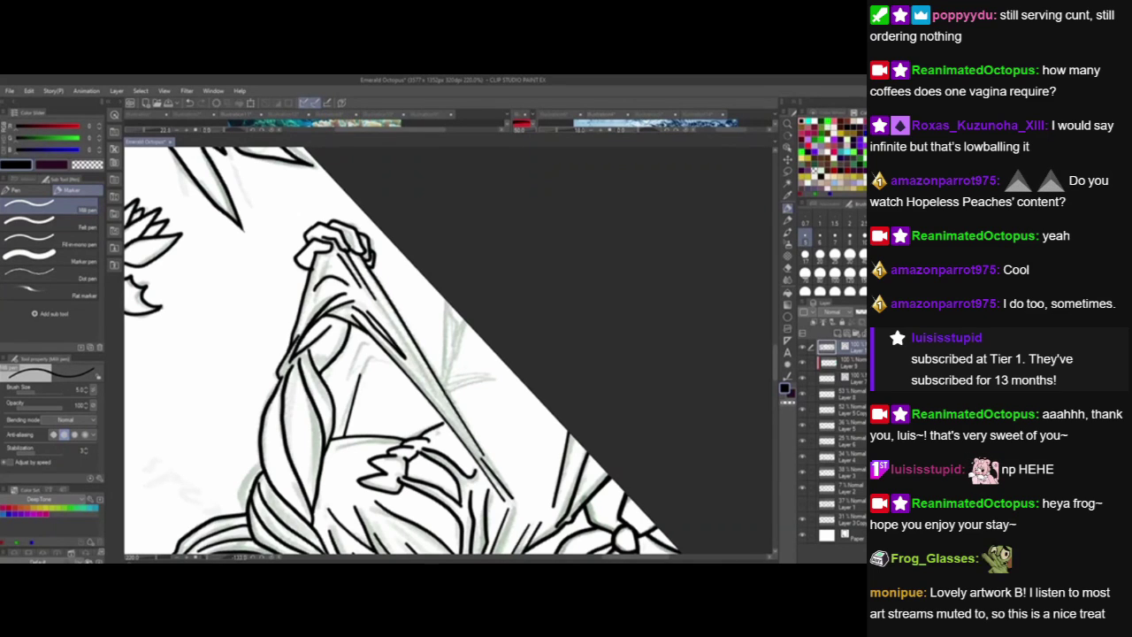
Ink a crease along the stretched cloth and the short hooked end of the straight line beneath it.
left_click_drag(384, 310, 426, 377)
left_click_drag(550, 450, 523, 446)
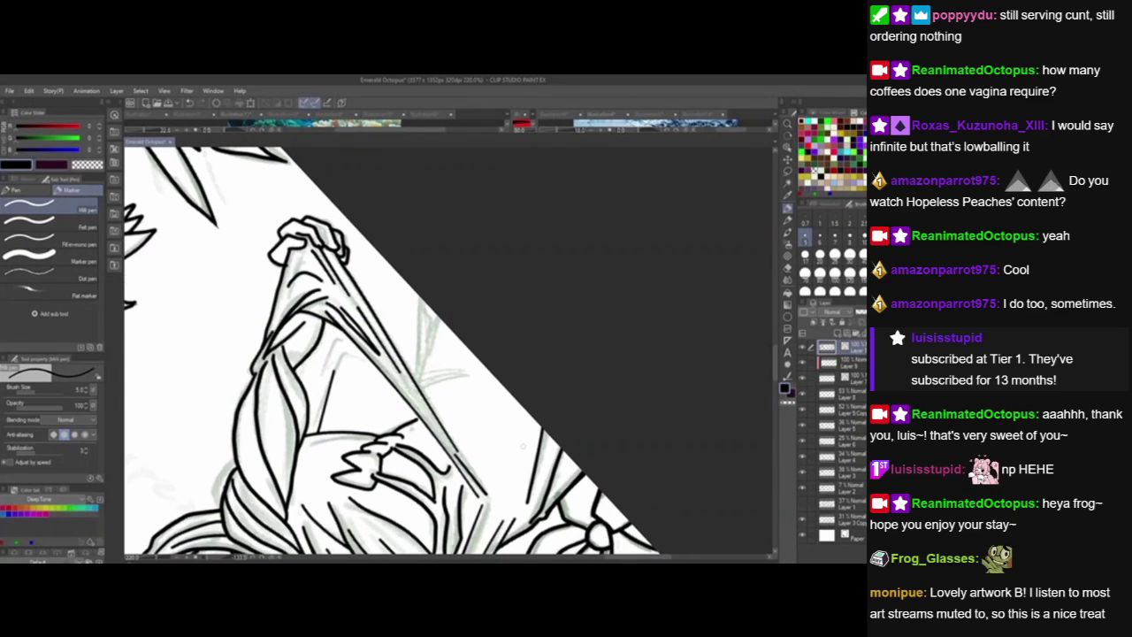
left_click_drag(344, 356, 351, 354)
Ink the three lines fanning out from the stretched cloth's lower edge toward the canvas border.
double_click(787, 136)
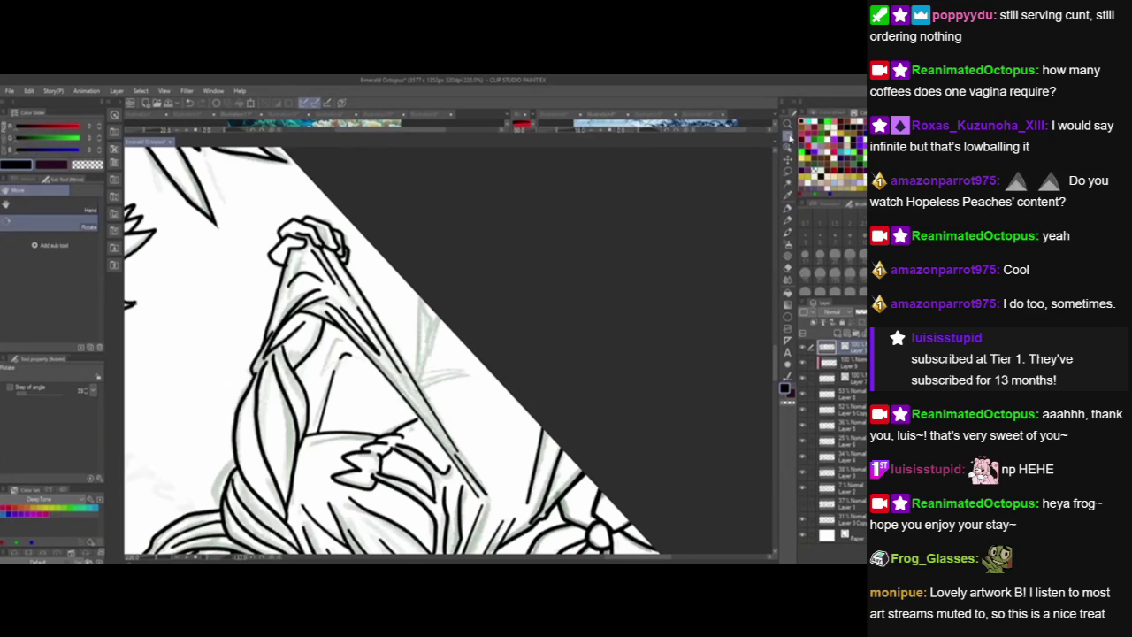
left_click_drag(533, 471, 501, 469)
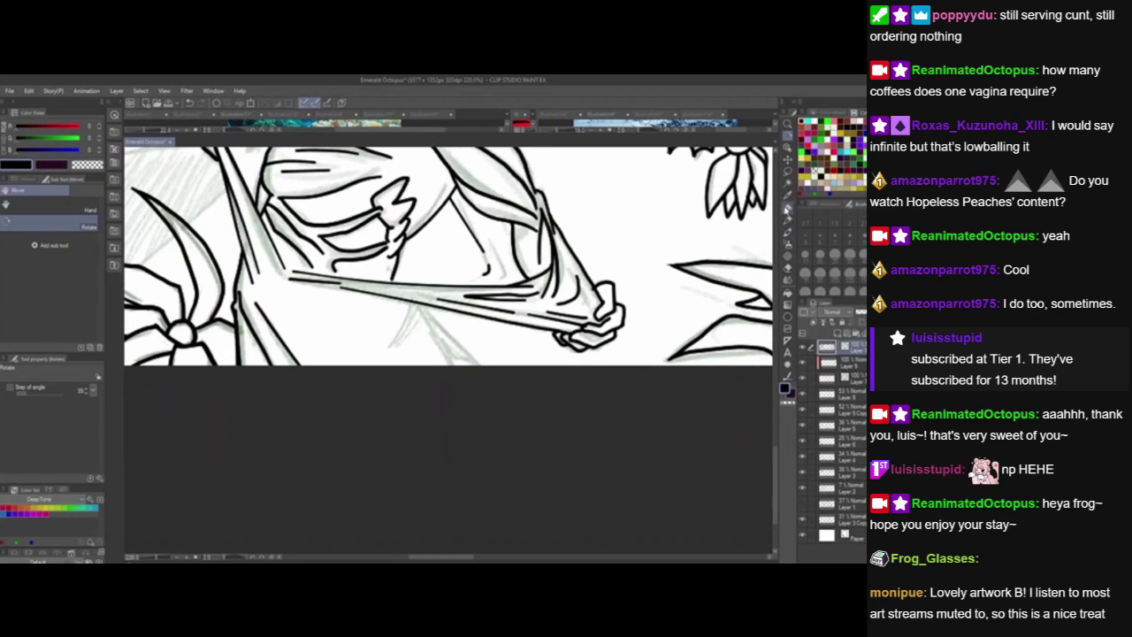
left_click(788, 210)
left_click_drag(428, 299, 378, 374)
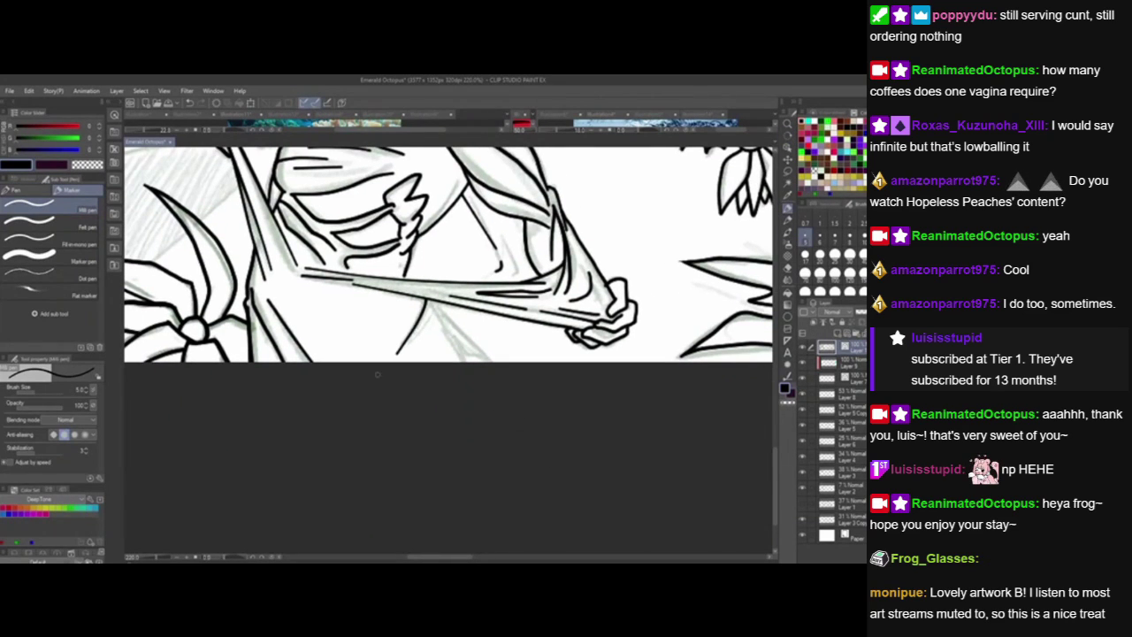
left_click_drag(439, 301, 498, 380)
left_click_drag(449, 324, 465, 363)
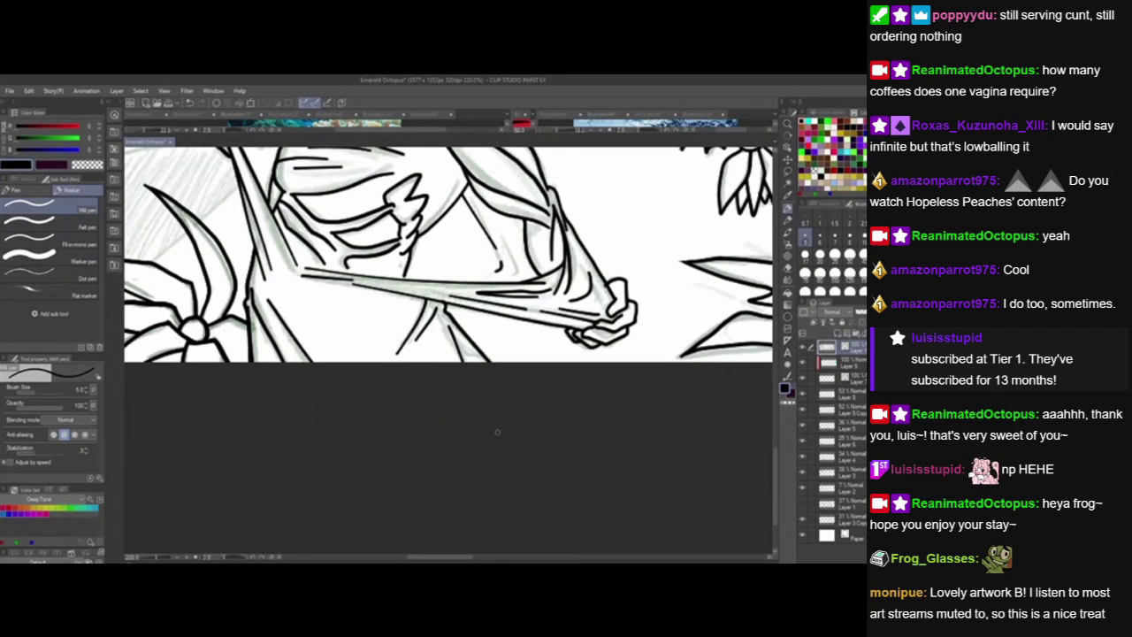
Ink the two-part curve bounding the hatched area, from the wrinkled tentacle's base up to the skeleton's raised fist.
scroll(497, 432, "up", 10)
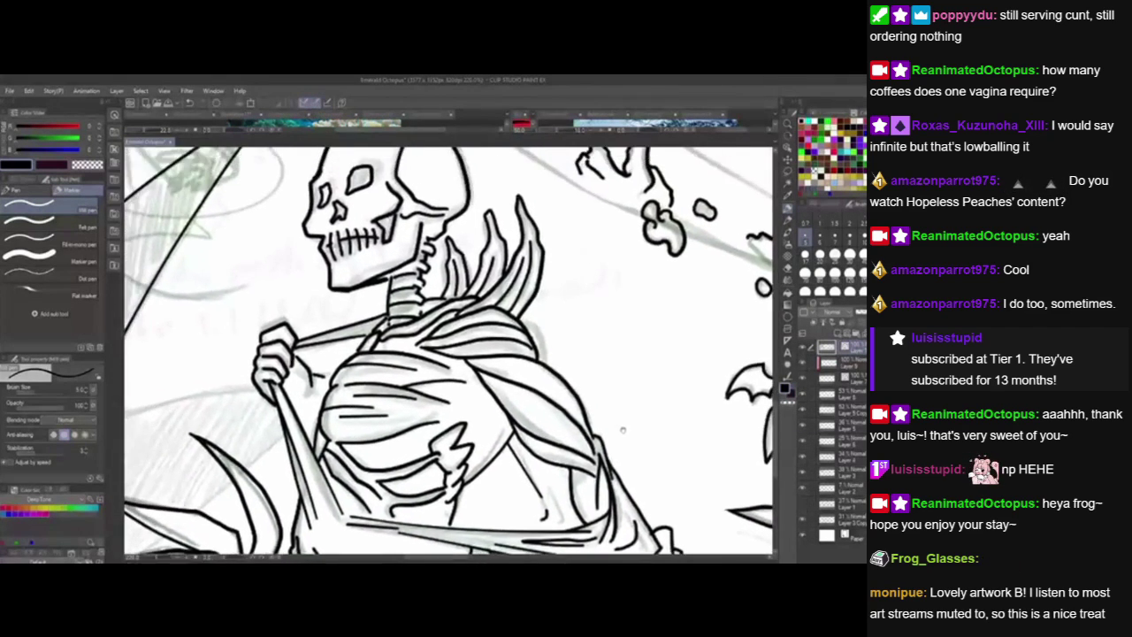
mouse_move(623, 430)
left_mouse_down()
mouse_move(642, 482)
mouse_move(836, 371)
mouse_move(960, 339)
left_mouse_up()
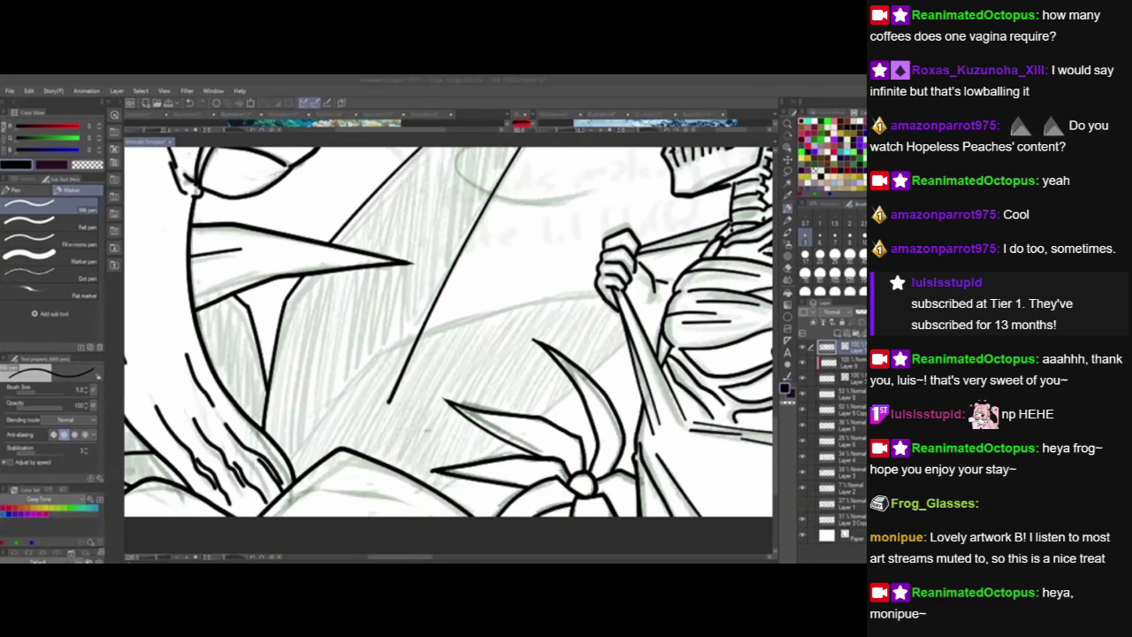
left_click(426, 401)
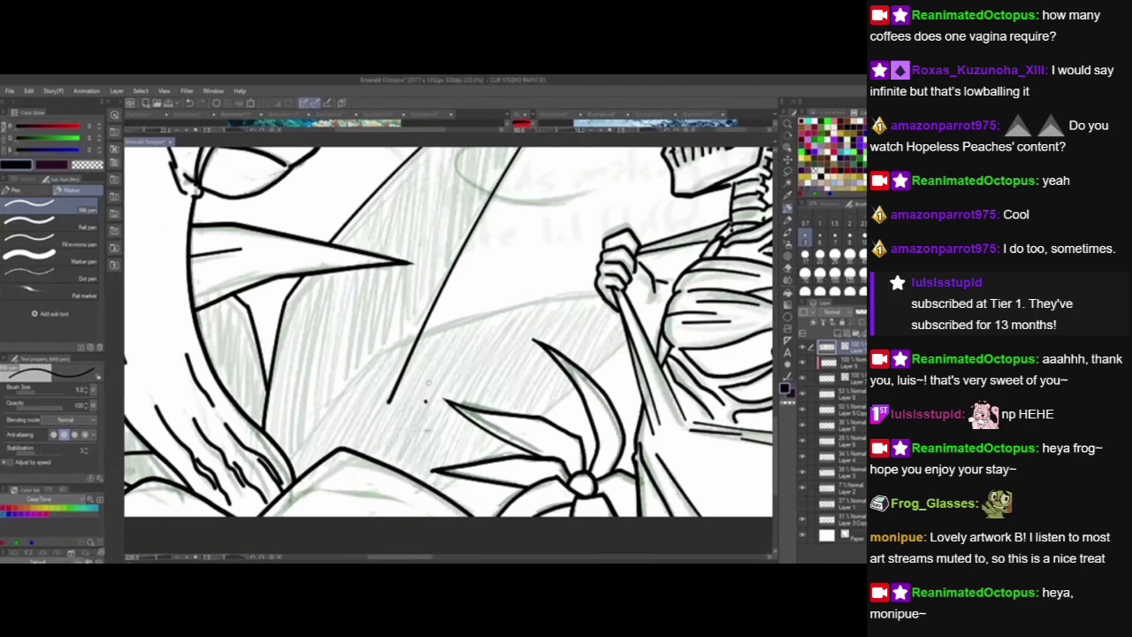
left_click_drag(286, 465, 447, 294)
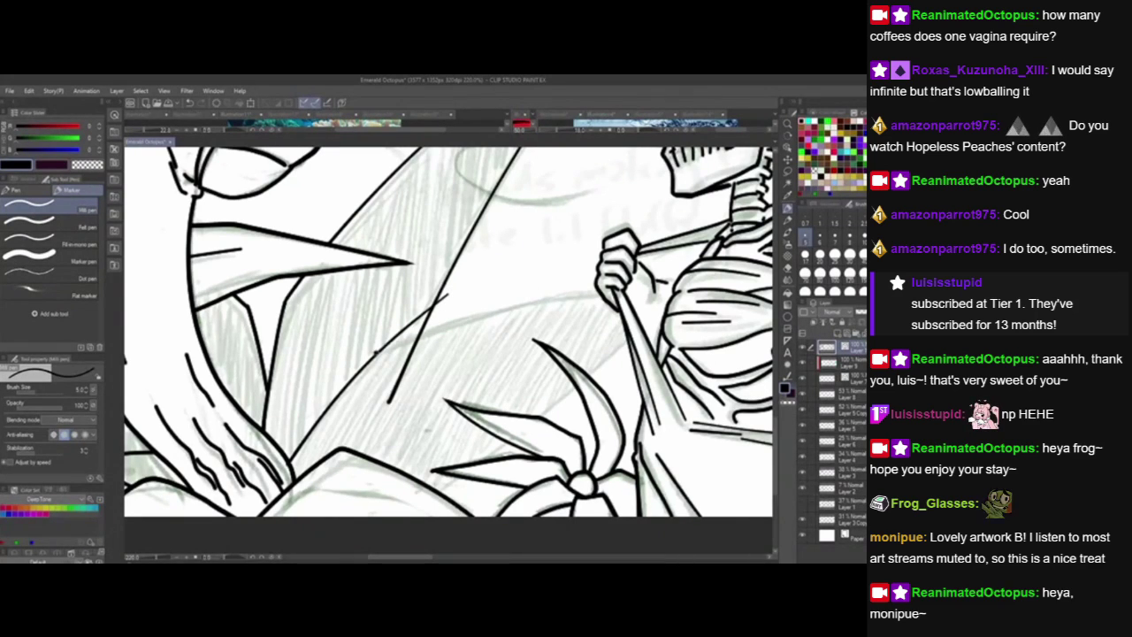
left_click_drag(376, 353, 622, 284)
key("ctrl+z")
left_click_drag(364, 359, 645, 292)
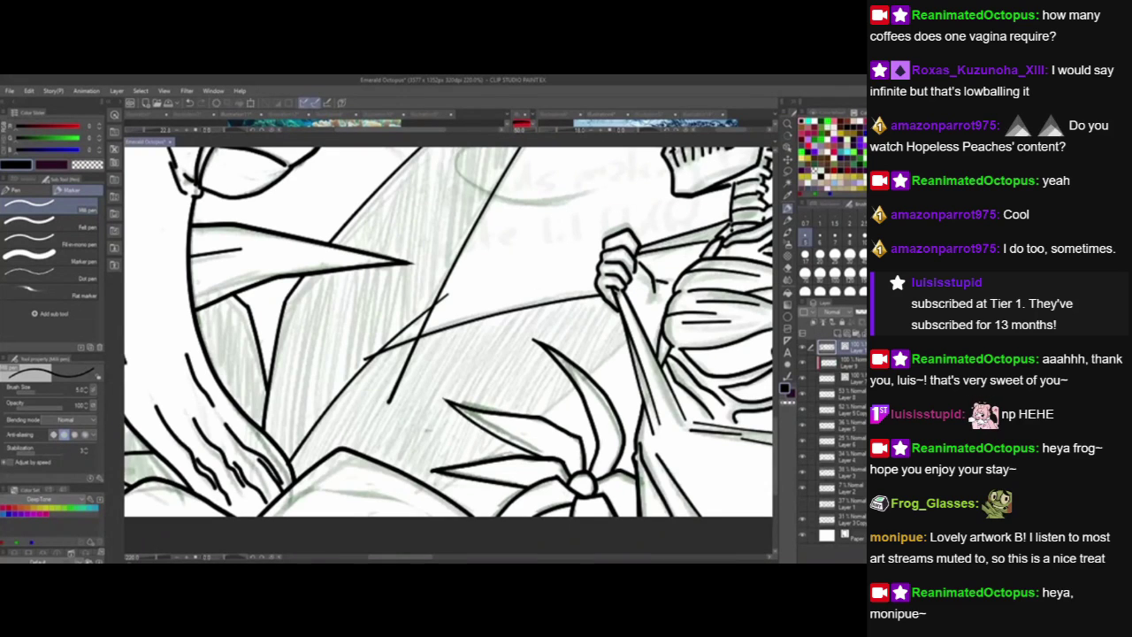
Erase the overshooting line ends where the new curves cross each other and the long spike's edge.
left_click_drag(400, 320, 411, 333)
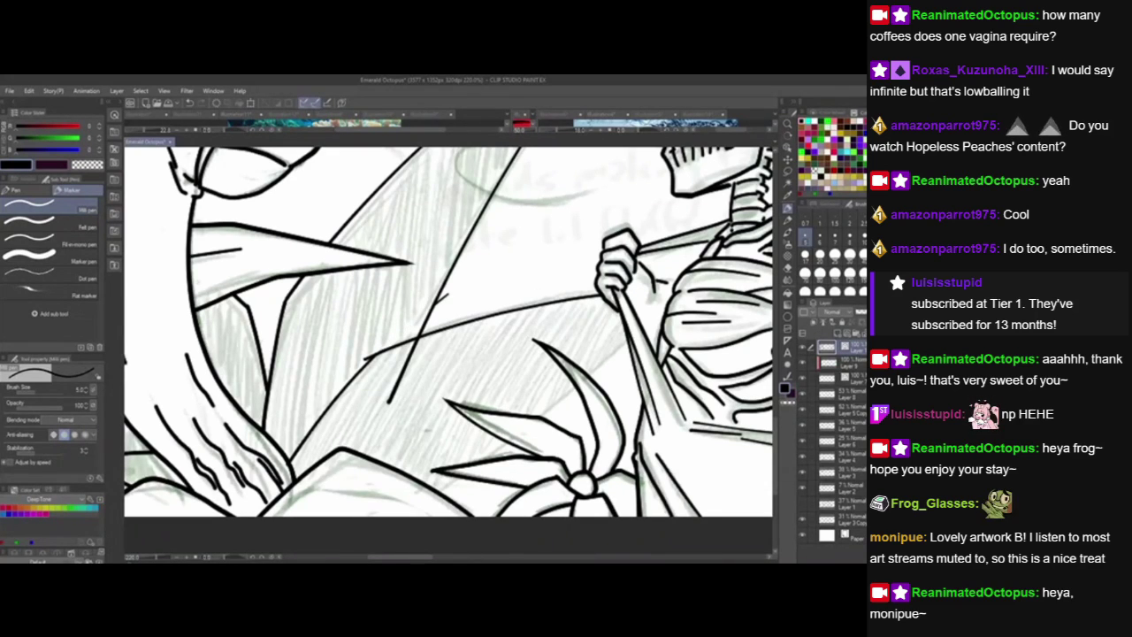
left_click_drag(443, 292, 450, 300)
mouse_move(403, 354)
left_mouse_down()
mouse_move(414, 360)
mouse_move(372, 361)
left_mouse_up()
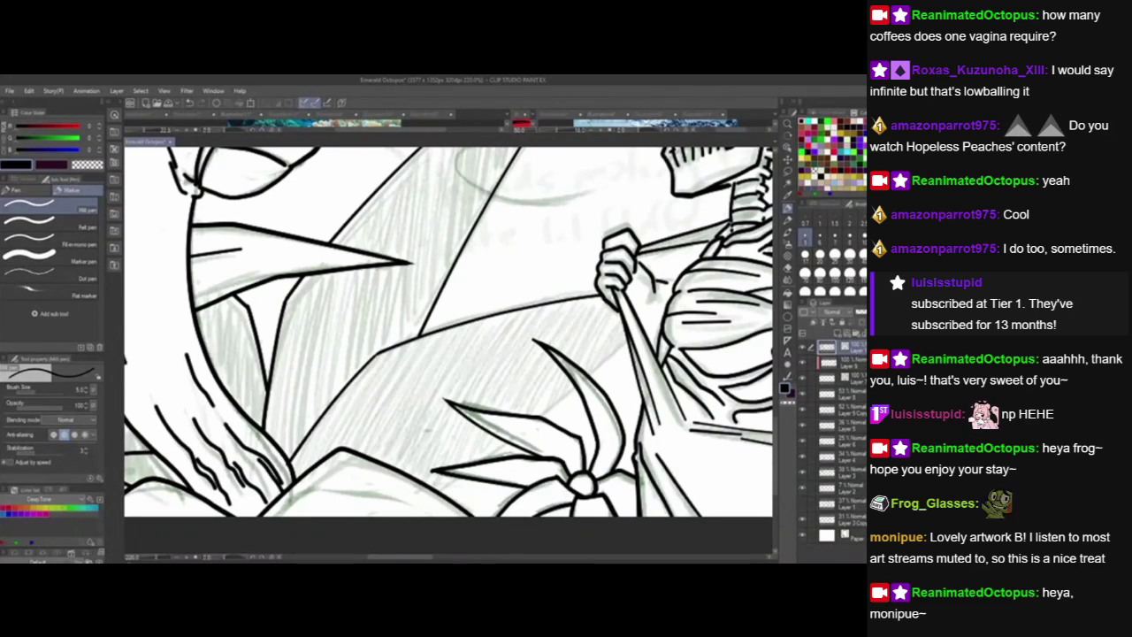
Ink the diagonal line passing behind the pointed leaves to the cloak, and erase the parts crossing the leaves.
mouse_move(531, 483)
left_mouse_down()
mouse_move(507, 451)
mouse_move(414, 438)
left_mouse_up()
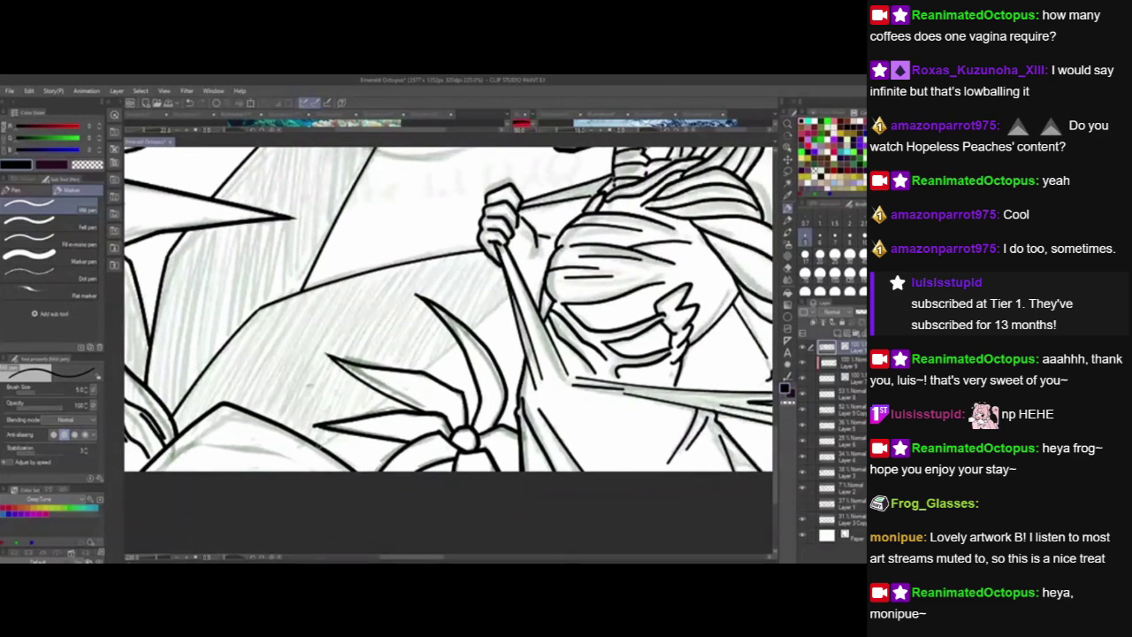
left_click_drag(314, 452, 567, 265)
key("ctrl+z")
left_click_drag(316, 456, 551, 273)
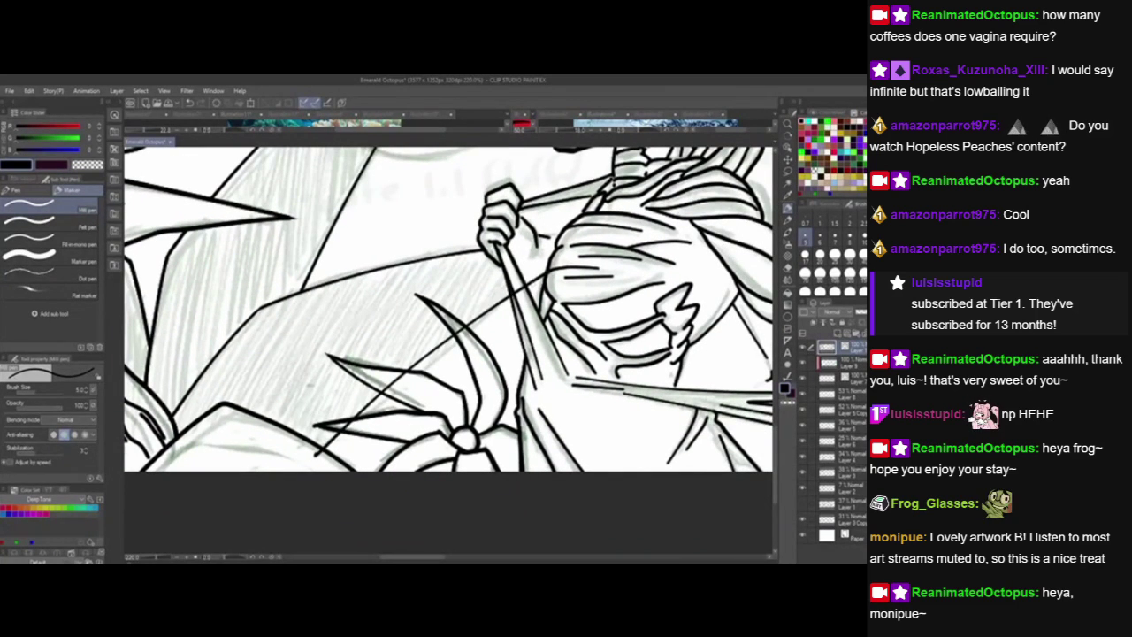
key("ctrl+z")
left_click_drag(301, 470, 538, 285)
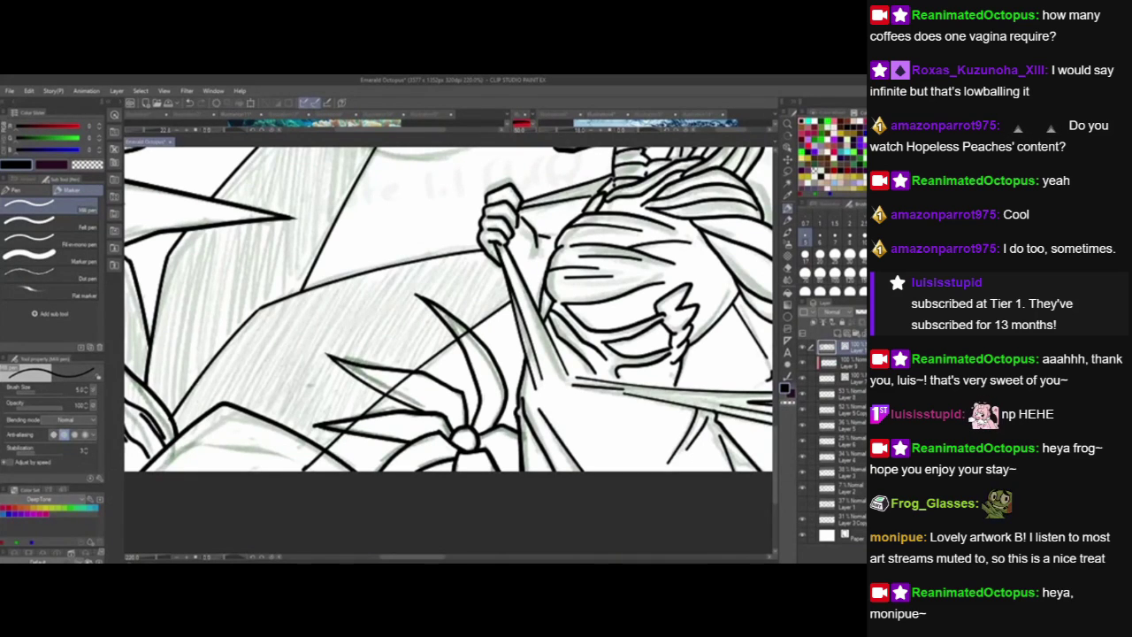
left_click(398, 385)
left_click(351, 425)
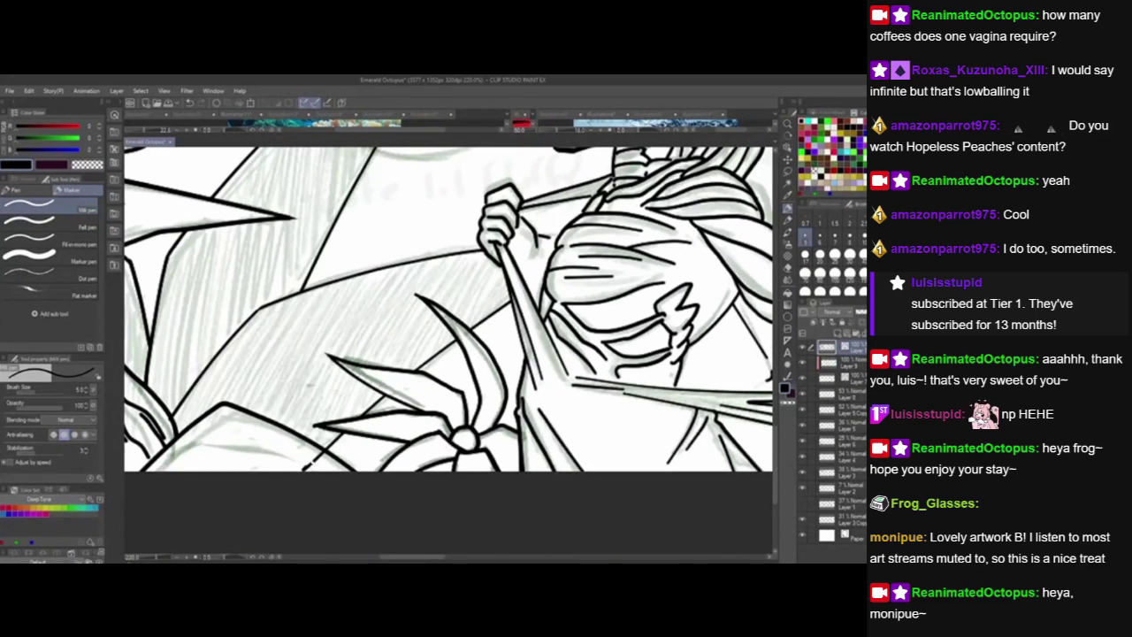
left_click(314, 461)
Ink the inner contour line following the upper edge of the rounded shape beside the tentacle's base.
left_click_drag(462, 486, 648, 459)
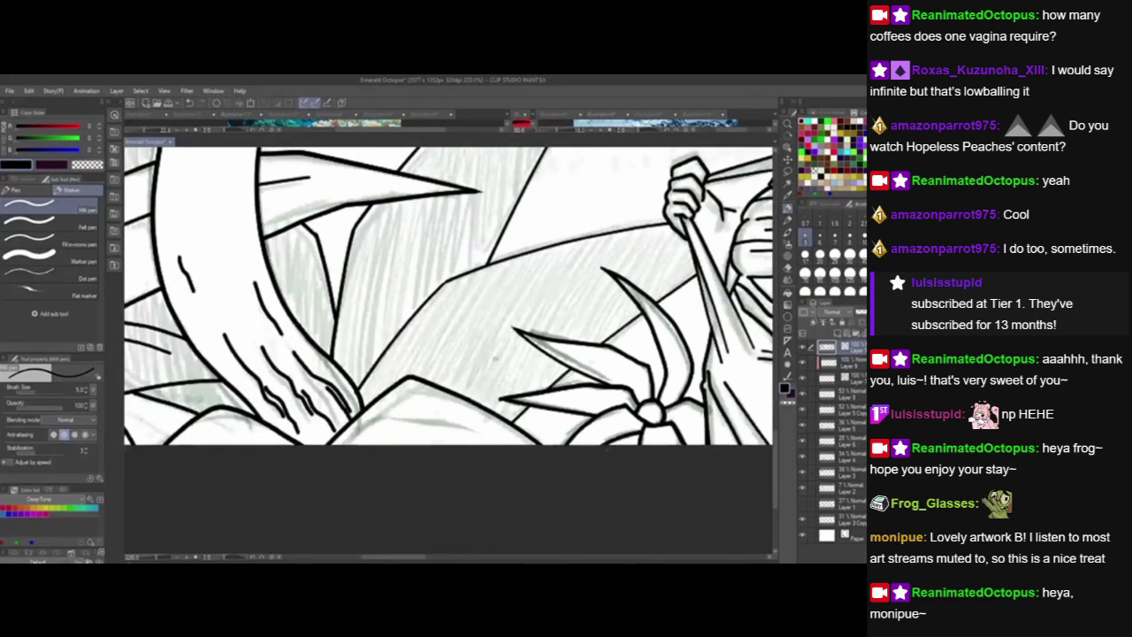
left_click_drag(412, 496, 386, 492)
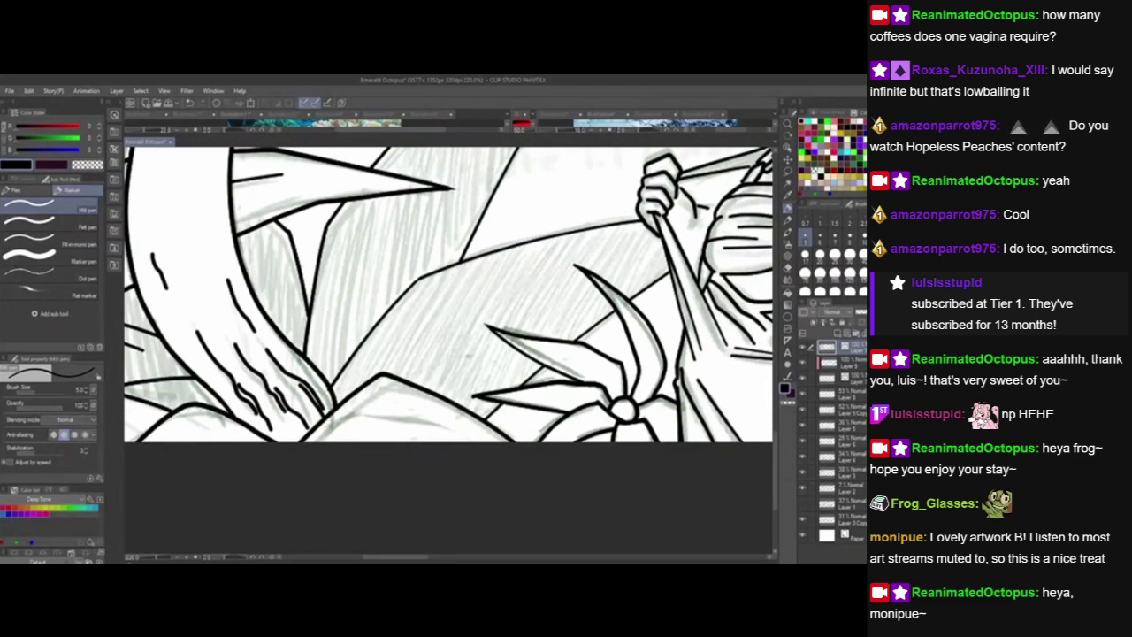
left_click_drag(346, 409, 473, 444)
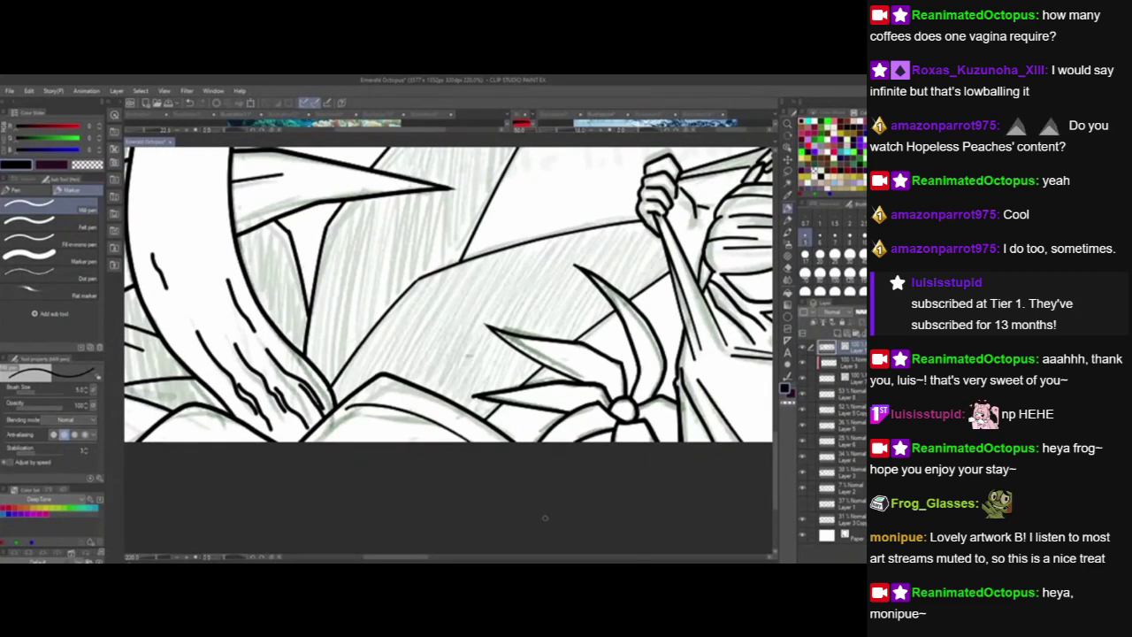
key("ctrl+z")
mouse_move(342, 404)
left_mouse_down()
mouse_move(442, 434)
mouse_move(493, 465)
mouse_move(598, 462)
mouse_move(500, 488)
left_mouse_up()
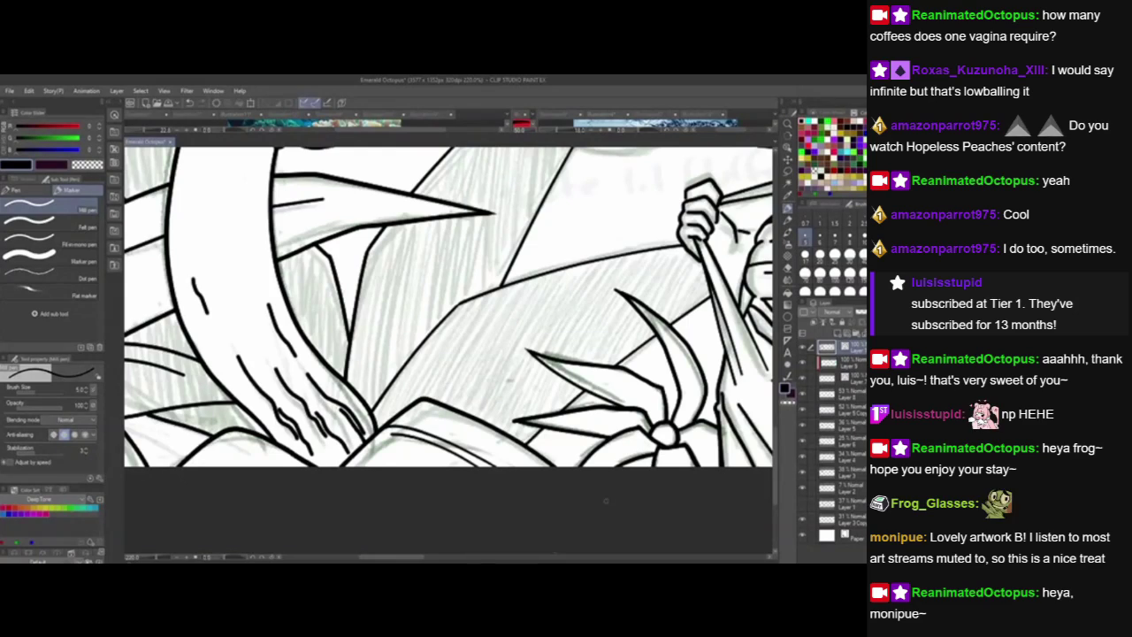
Outline the sketched ellipse near the long spike's tip on the semi-transparent layer below the line art, using the G-pen at size 12.
left_click_drag(509, 377, 336, 560)
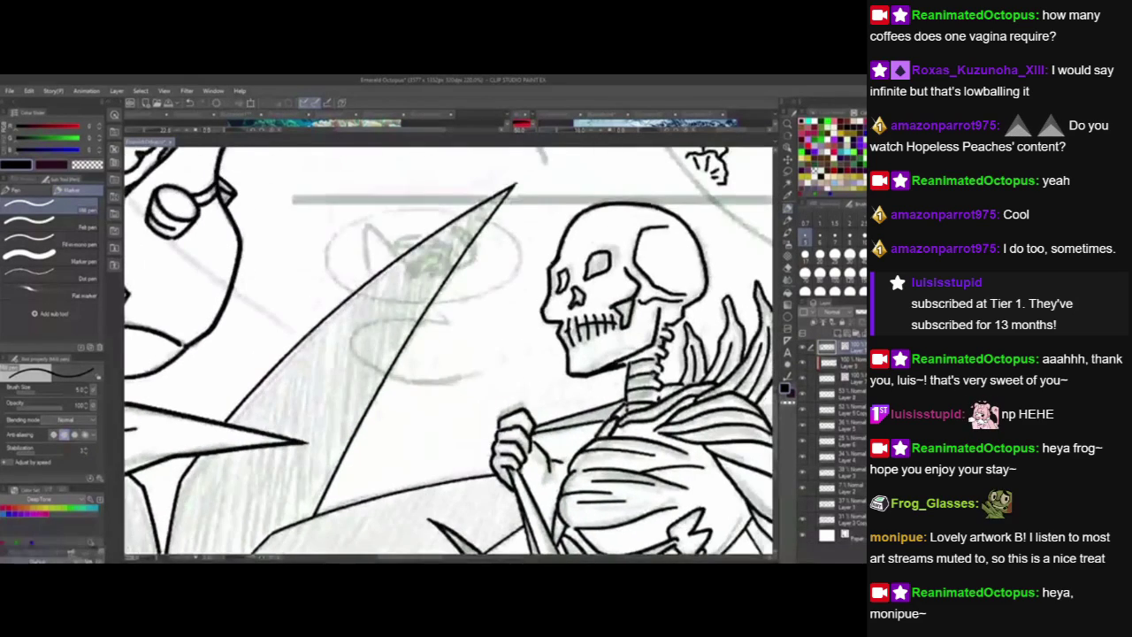
mouse_move(767, 396)
left_mouse_down()
mouse_move(721, 370)
mouse_move(694, 302)
mouse_move(618, 503)
left_mouse_up()
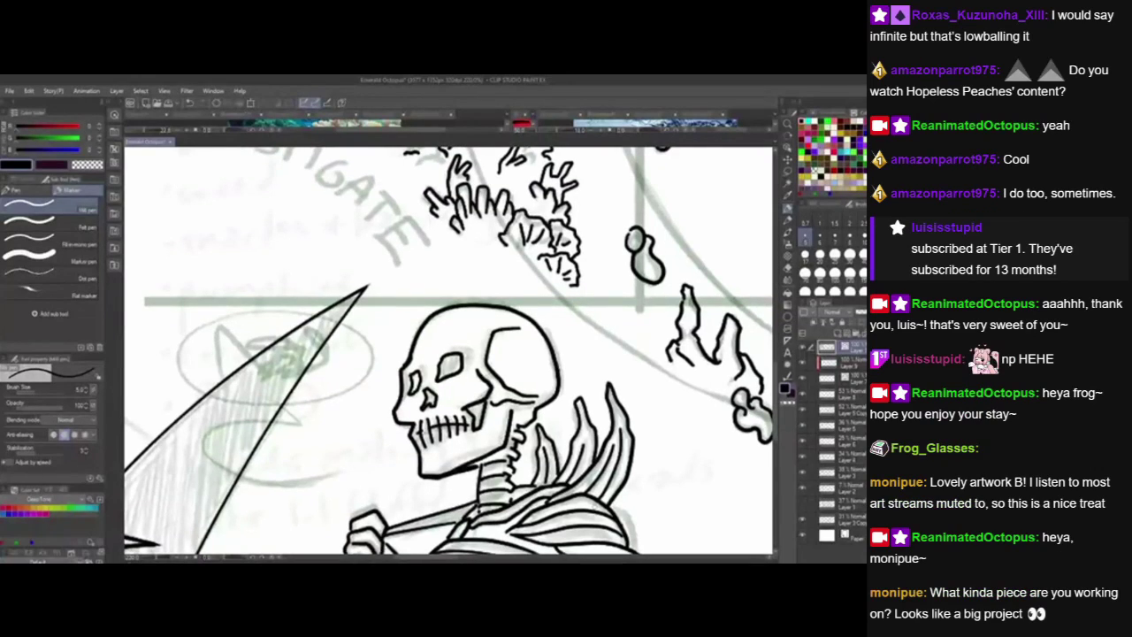
mouse_move(426, 468)
left_mouse_down()
mouse_move(654, 428)
mouse_move(599, 425)
left_mouse_up()
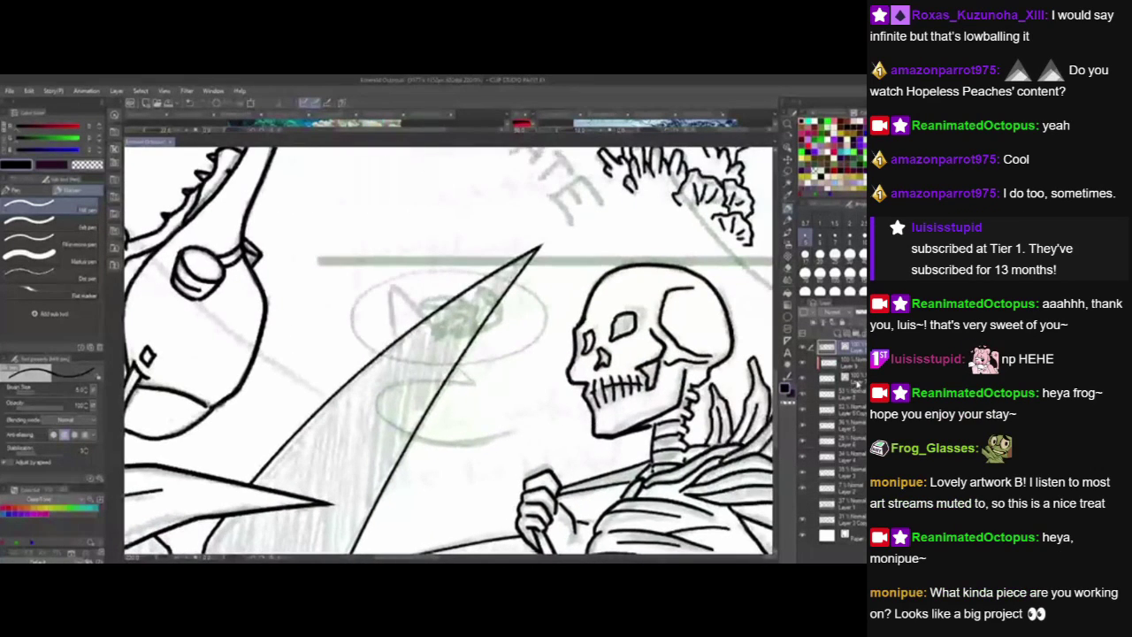
left_click(849, 384)
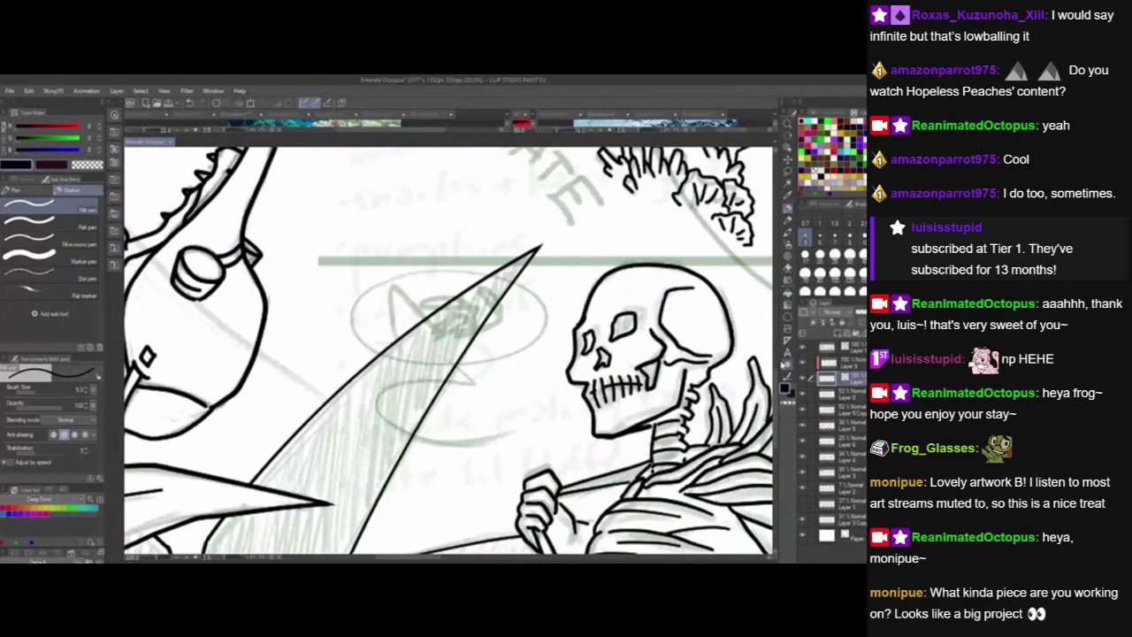
left_click(836, 394)
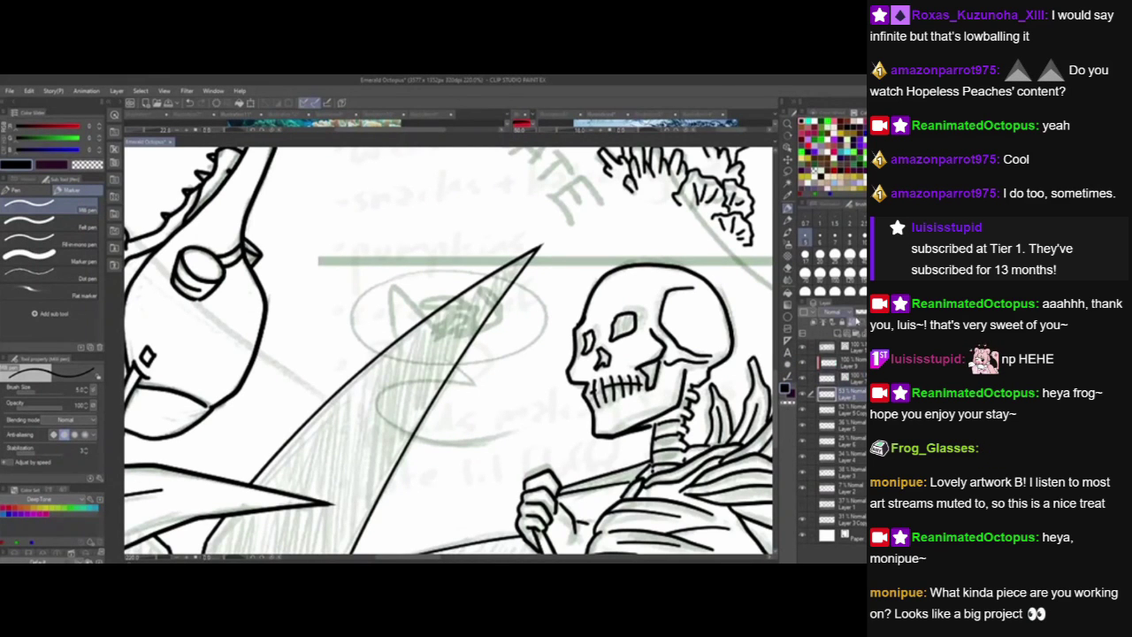
left_click(789, 136)
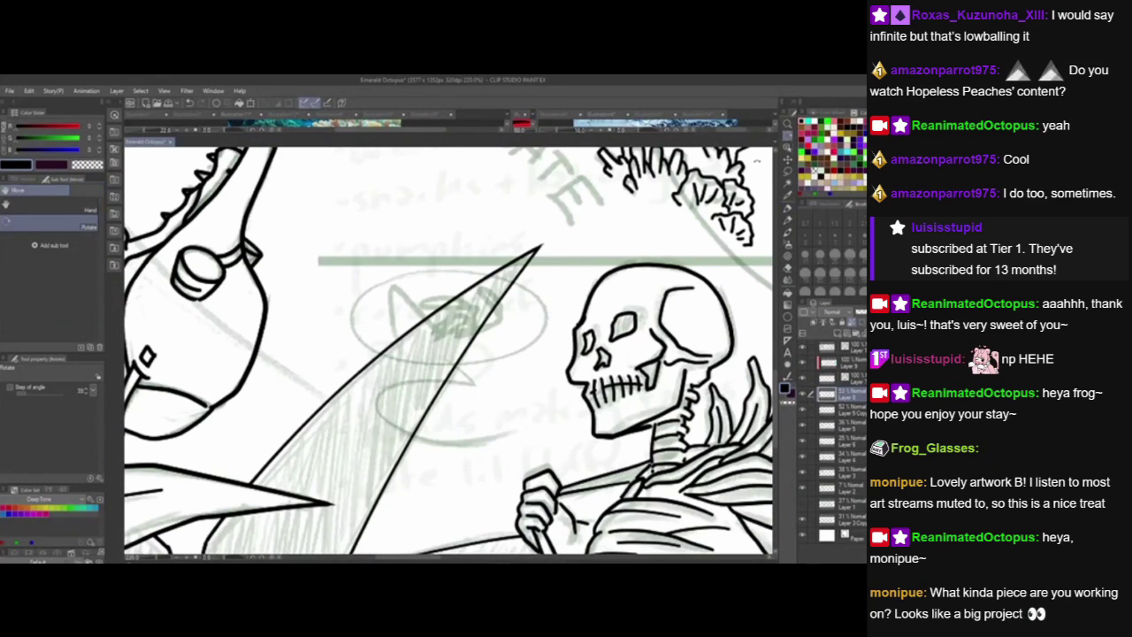
left_click_drag(632, 257, 399, 152)
scroll(424, 358, "up", 3)
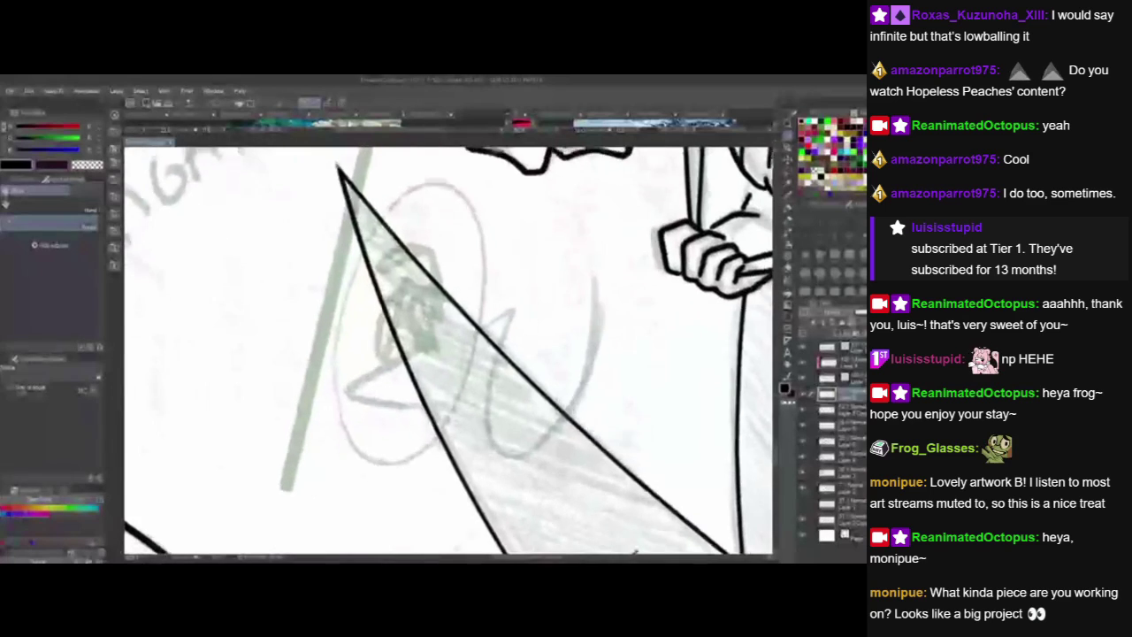
left_click(788, 211)
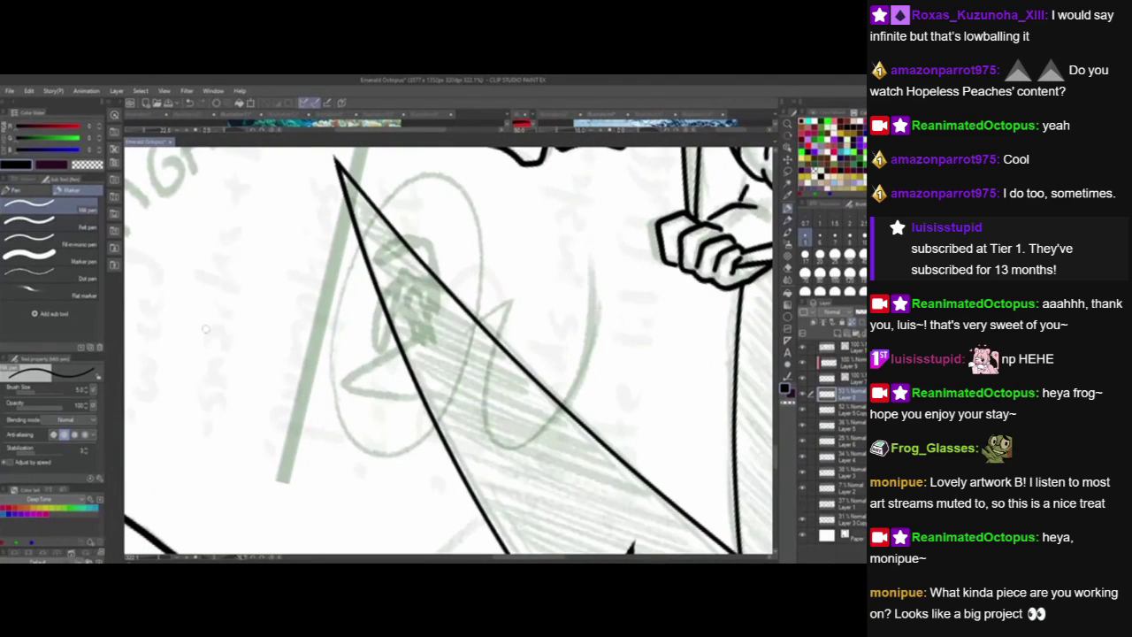
left_click(20, 191)
left_click_drag(424, 424, 408, 438)
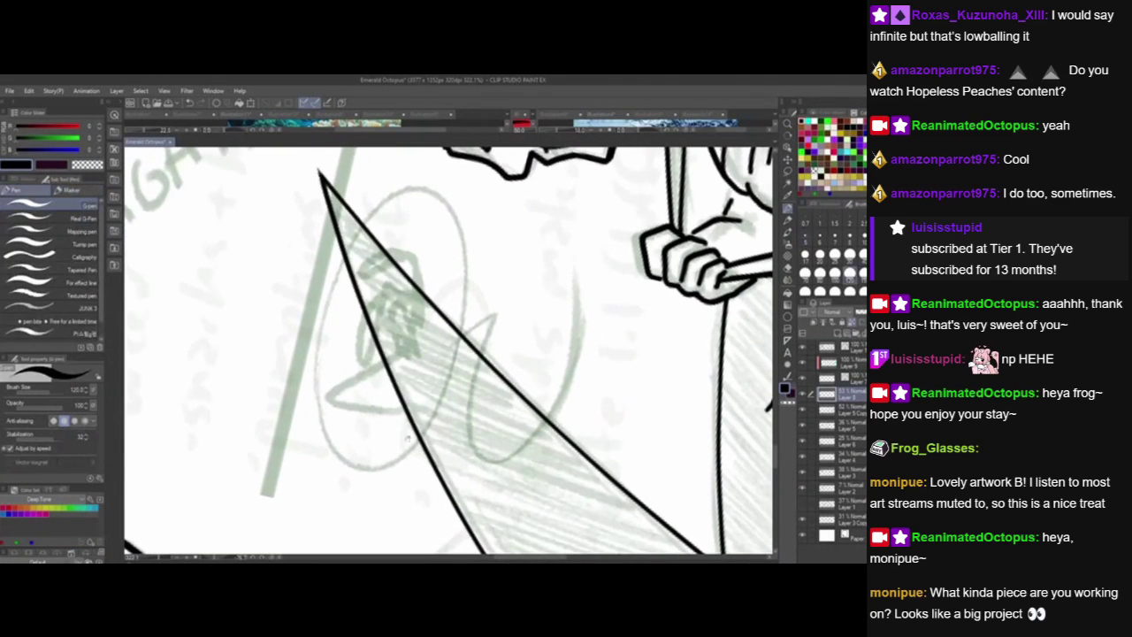
left_click(835, 256)
left_click_drag(428, 303, 406, 329)
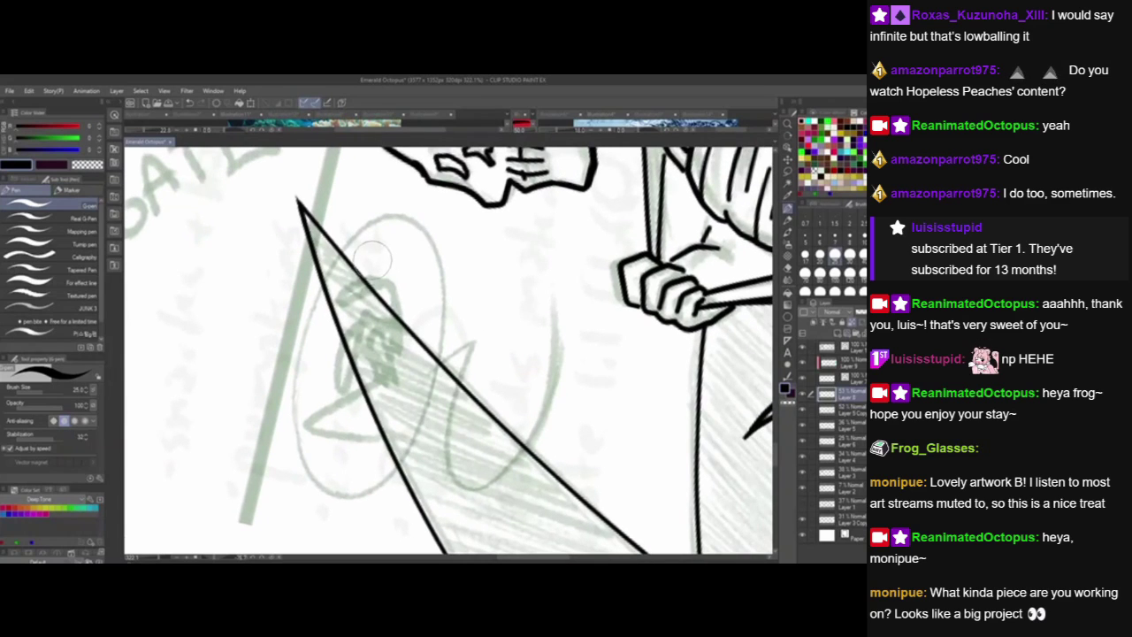
left_click(848, 237)
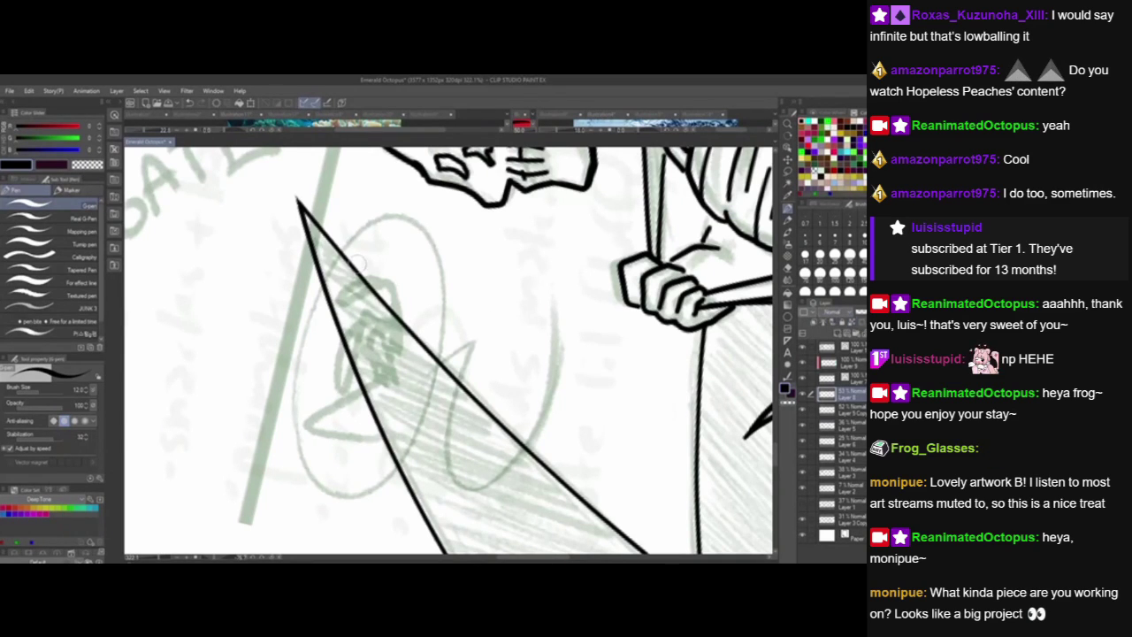
mouse_move(360, 229)
left_mouse_down()
mouse_move(402, 482)
mouse_move(354, 219)
left_mouse_up()
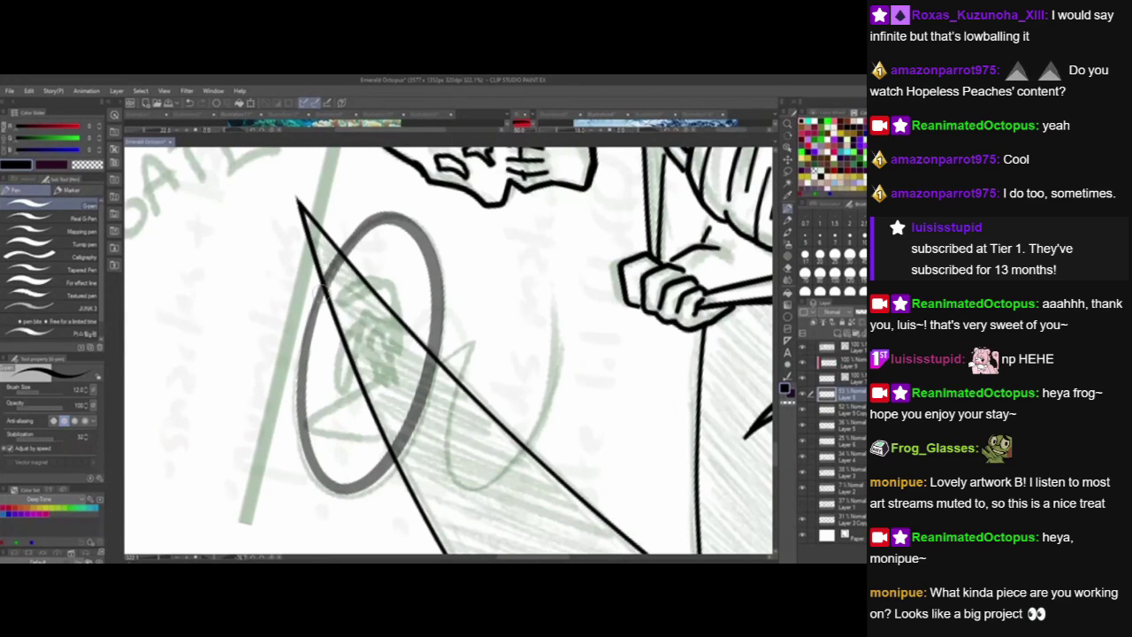
Fill the ellipse near the long spike's tip solid and trace the curling tail line beside it.
mouse_move(329, 281)
left_mouse_down()
mouse_move(329, 478)
mouse_move(418, 303)
left_mouse_up()
mouse_move(365, 236)
left_mouse_down()
mouse_move(322, 358)
mouse_move(392, 413)
mouse_move(343, 451)
mouse_move(339, 280)
left_mouse_up()
mouse_move(321, 326)
left_mouse_down()
mouse_move(381, 225)
mouse_move(372, 241)
left_mouse_up()
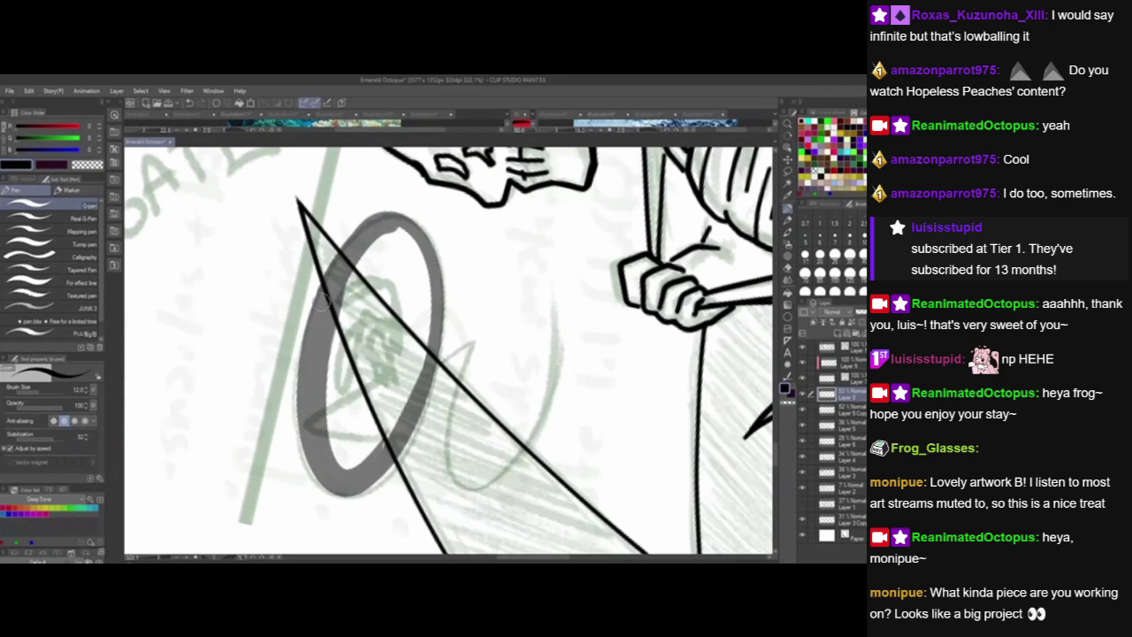
left_click_drag(317, 312, 403, 213)
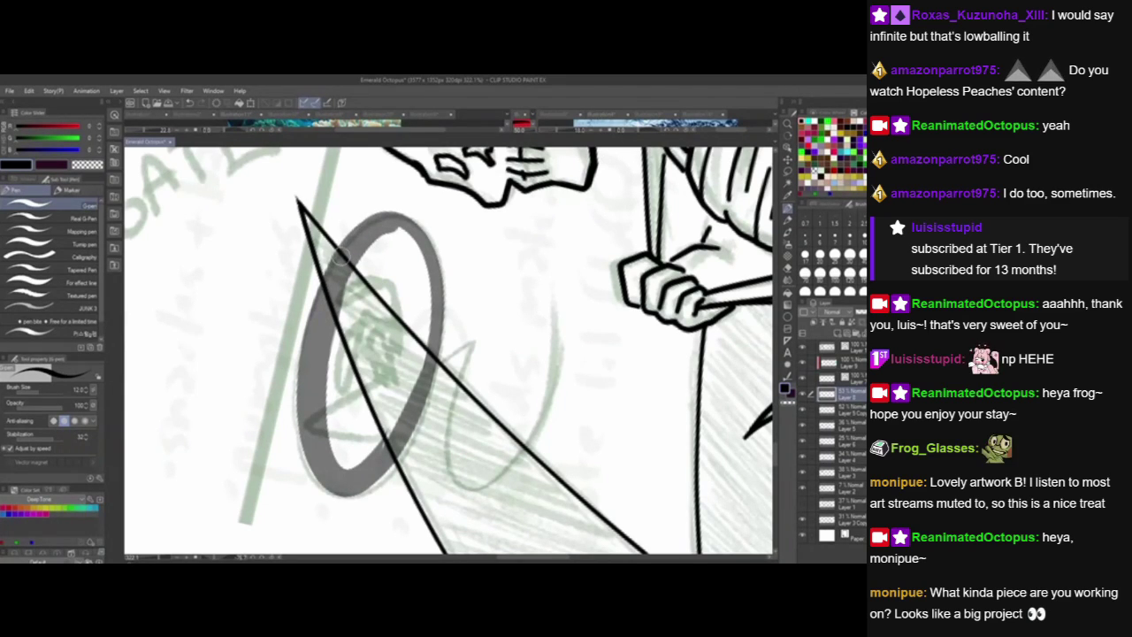
mouse_move(394, 221)
left_mouse_down()
mouse_move(421, 255)
mouse_move(433, 306)
mouse_move(324, 438)
mouse_move(390, 239)
left_mouse_up()
left_click_drag(355, 281, 336, 456)
mouse_move(345, 362)
left_mouse_down()
mouse_move(389, 239)
mouse_move(403, 240)
mouse_move(386, 237)
mouse_move(354, 455)
left_mouse_up()
mouse_move(393, 263)
left_mouse_down()
mouse_move(365, 435)
mouse_move(368, 325)
left_mouse_up()
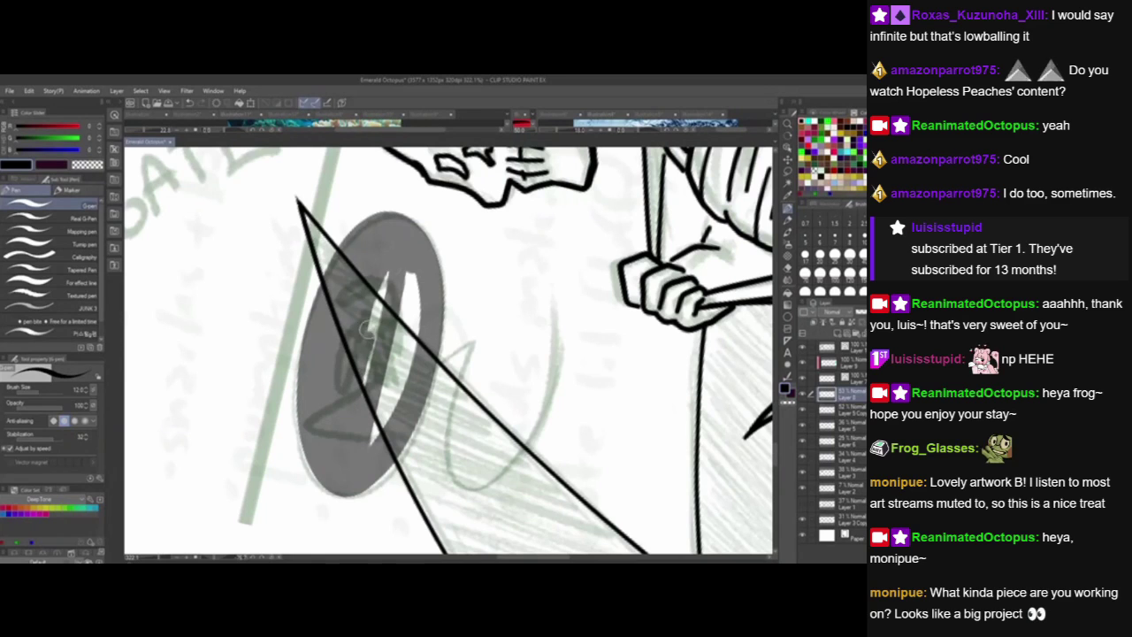
mouse_move(380, 282)
left_mouse_down()
mouse_move(361, 391)
mouse_move(407, 295)
mouse_move(376, 437)
mouse_move(404, 308)
left_mouse_up()
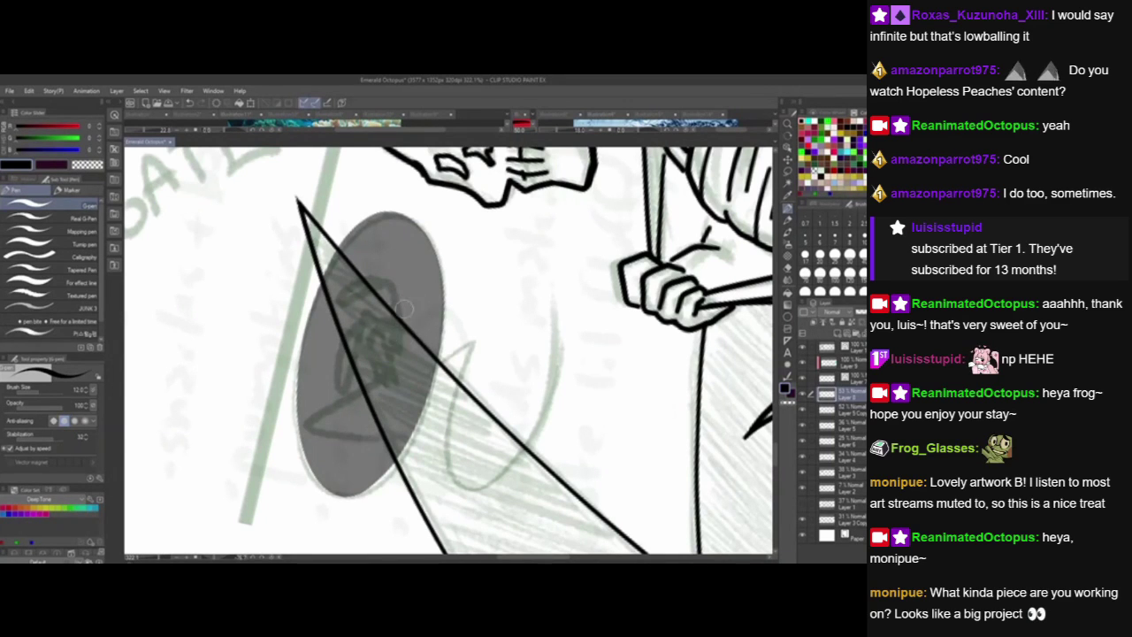
mouse_move(451, 354)
left_mouse_down()
mouse_move(318, 321)
mouse_move(426, 306)
left_mouse_up()
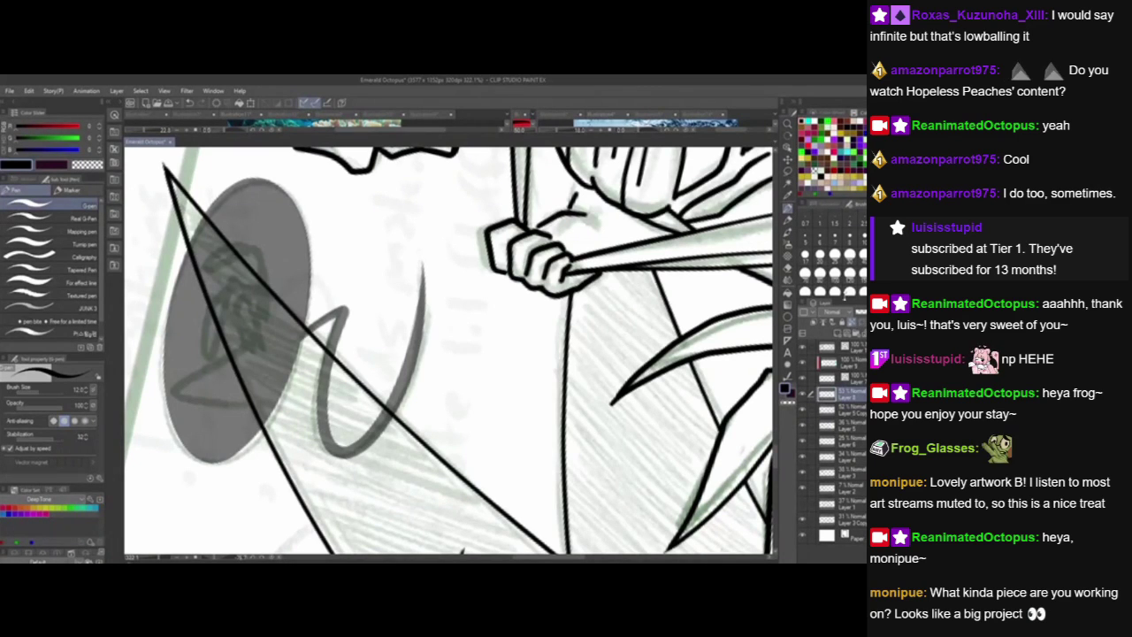
Recolour the filled ellipse and its curling tail white with the G-pen at size 120.
double_click(789, 137)
left_click(812, 122)
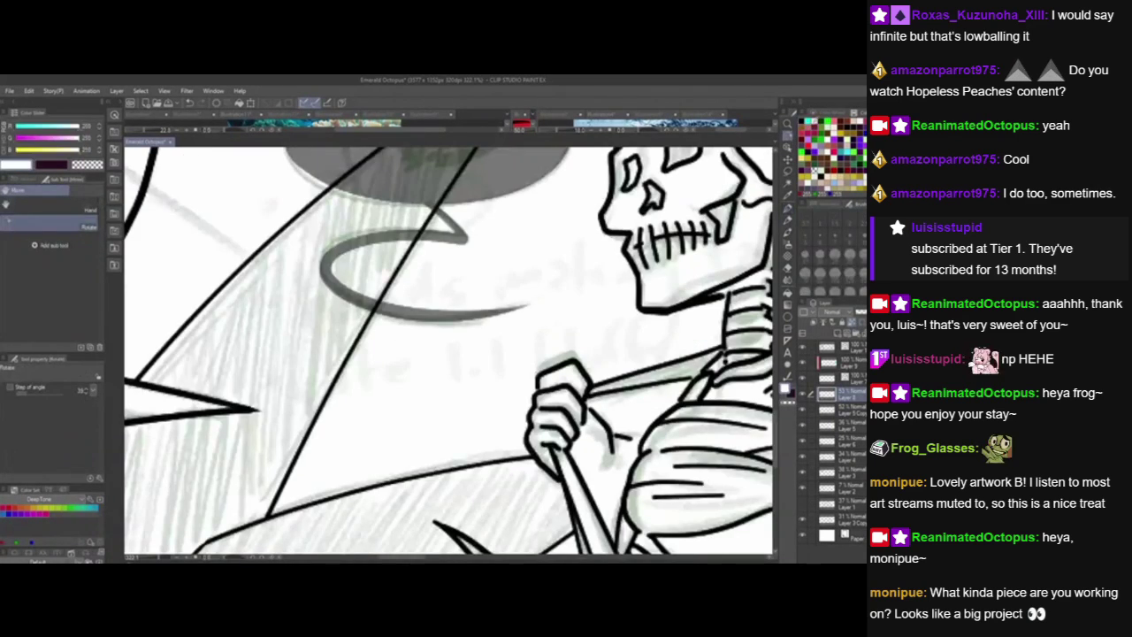
scroll(607, 372, "down", 2)
scroll(607, 372, "down", 1)
left_click_drag(607, 373, 515, 395)
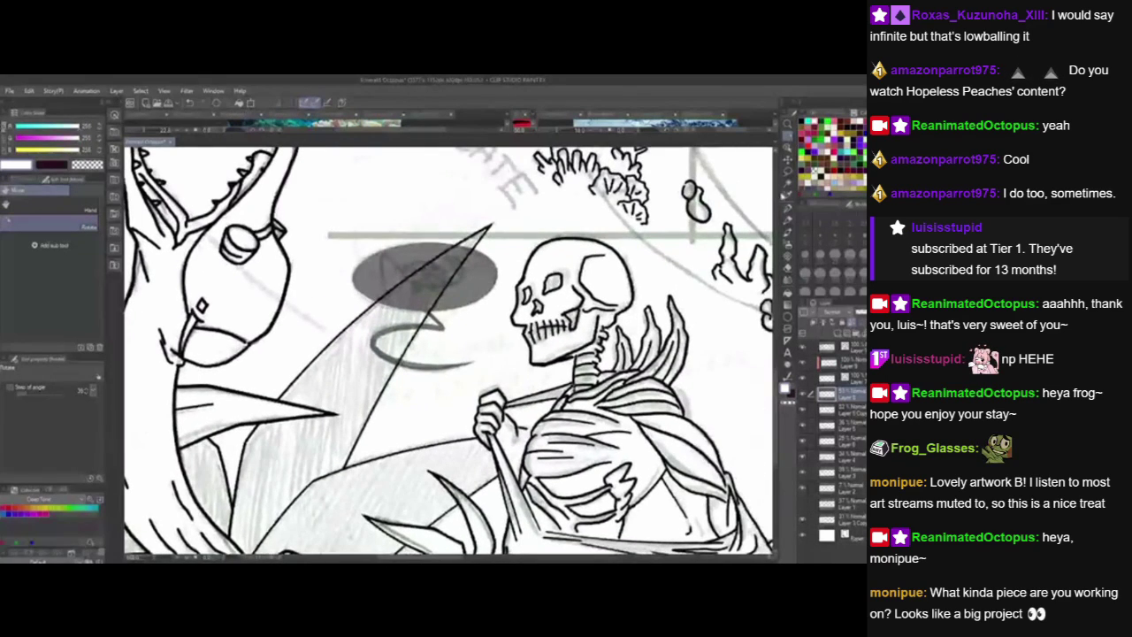
left_click(787, 208)
left_click(849, 276)
mouse_move(398, 232)
left_mouse_down()
mouse_move(433, 252)
mouse_move(434, 359)
left_mouse_up()
scroll(511, 488, "down", 4)
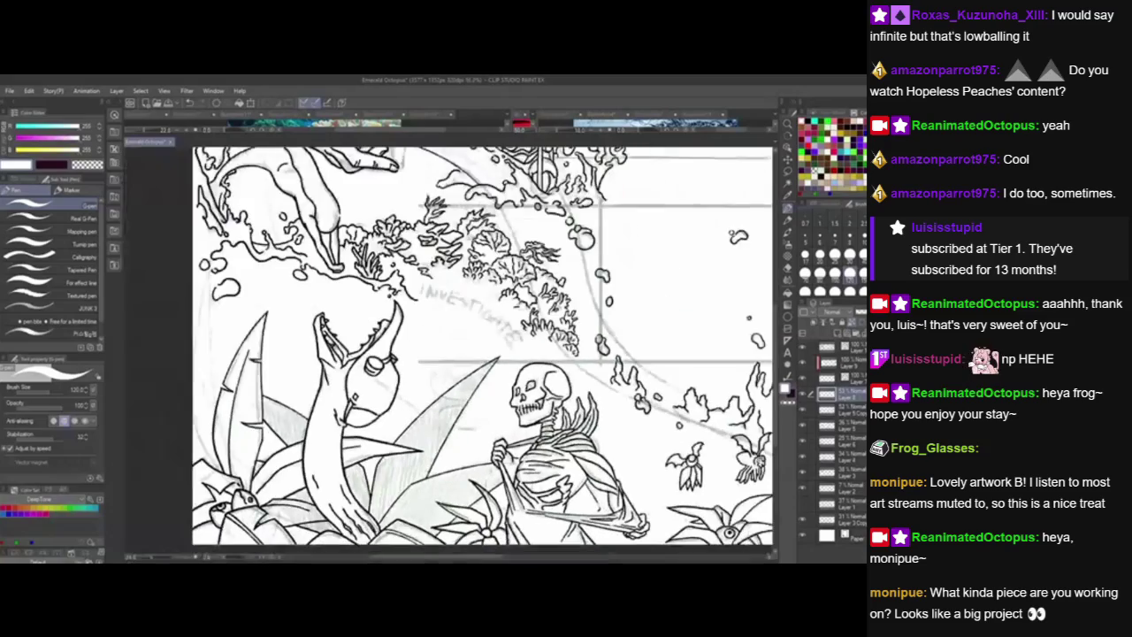
scroll(449, 354, "down", 5)
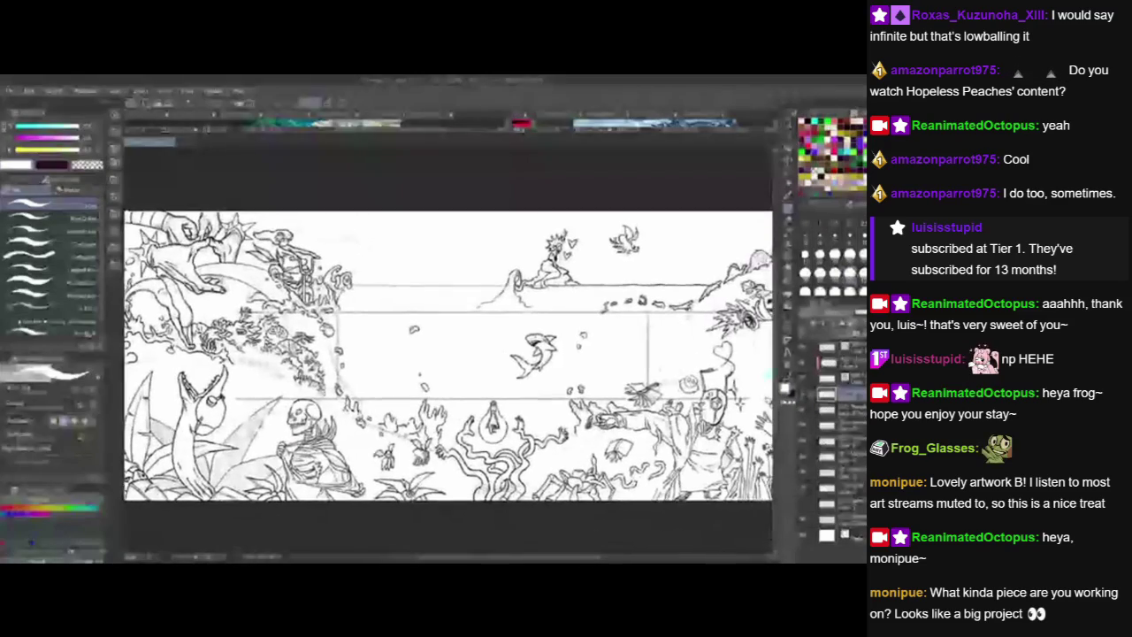
scroll(449, 354, "down", 2)
left_click_drag(448, 354, 456, 349)
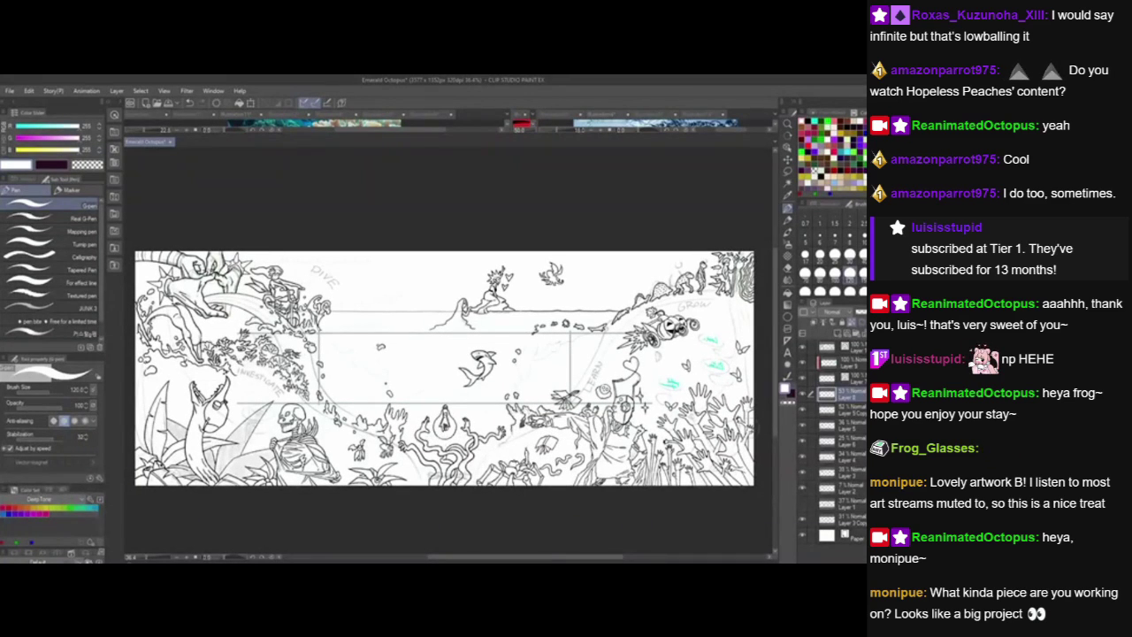
Outline a watermelon slice with a rind line below the pumpkin car in black on the topmost layer, using the marker at size 5.
left_click(845, 413)
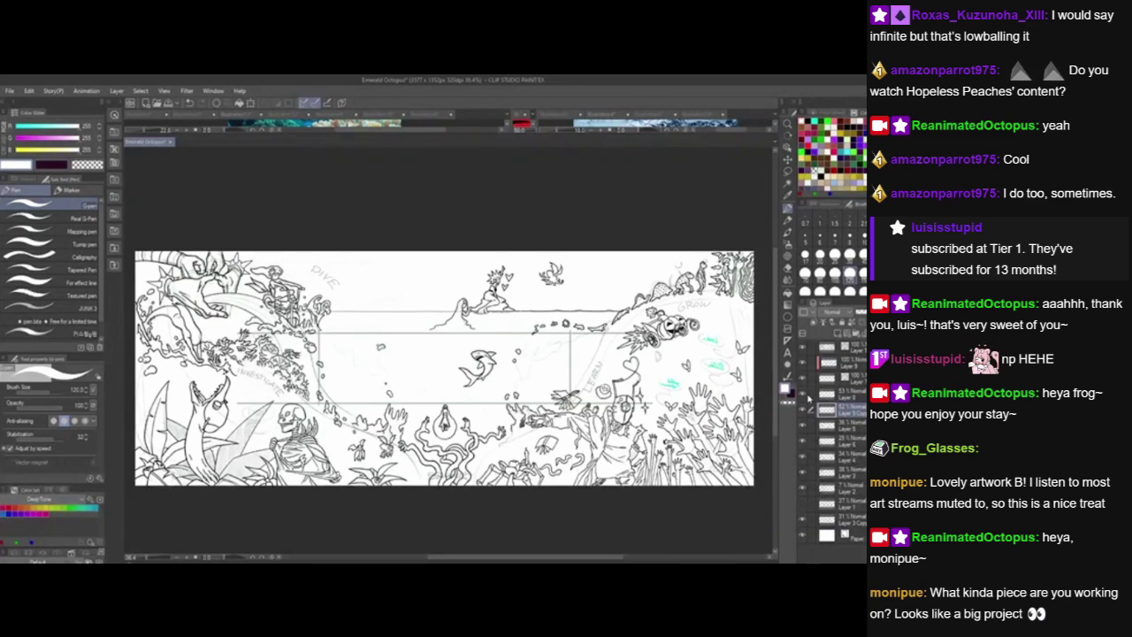
scroll(692, 367, "up", 5)
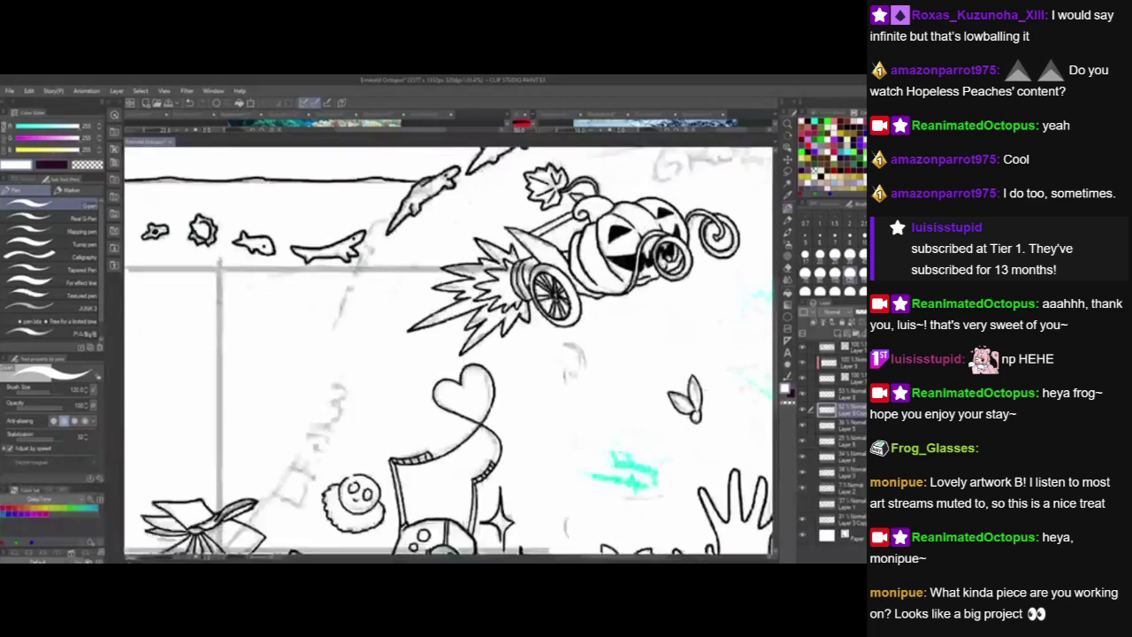
left_click_drag(694, 351, 574, 301)
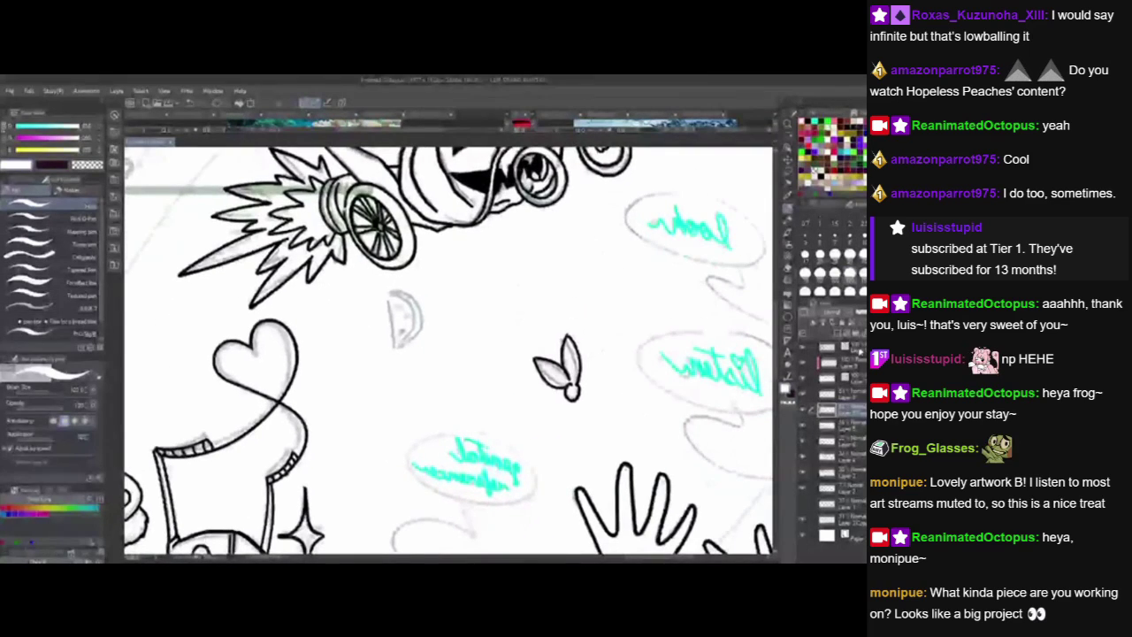
left_click(847, 347)
key("x")
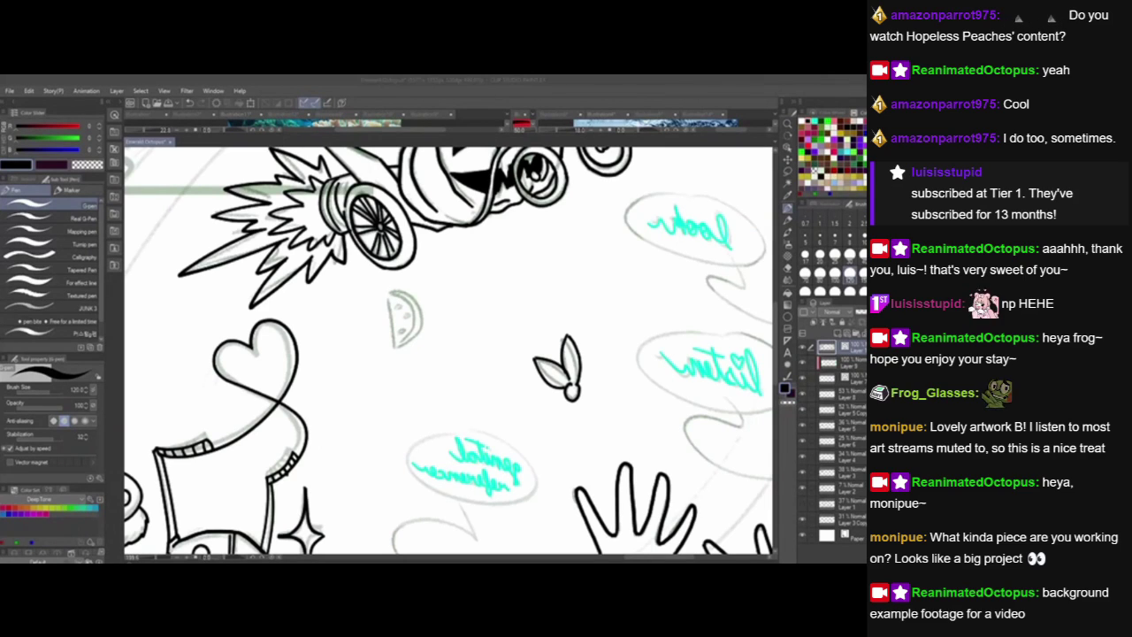
left_click(501, 418)
key("ctrl+z")
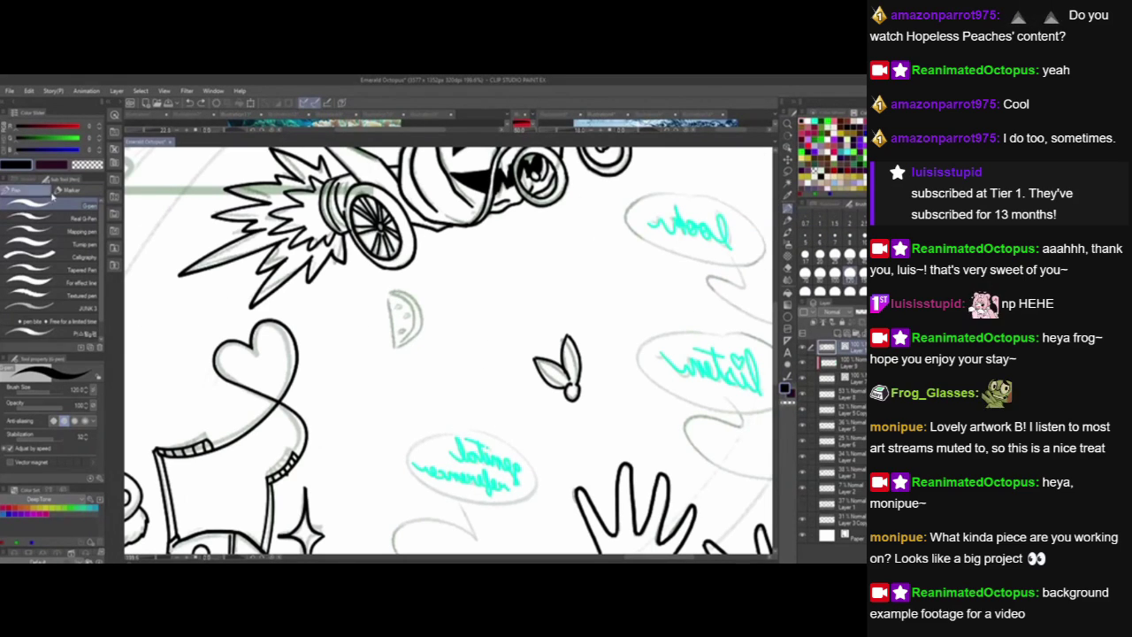
left_click(72, 191)
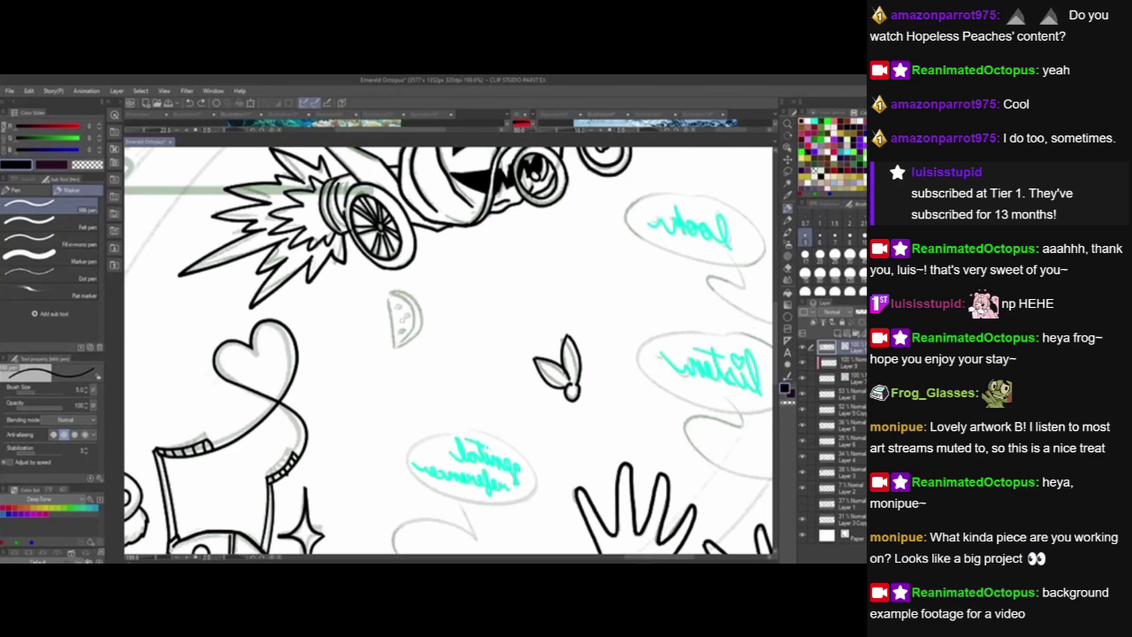
left_click_drag(384, 355, 441, 264)
mouse_move(383, 360)
left_mouse_down()
mouse_move(457, 326)
mouse_move(439, 267)
left_mouse_up()
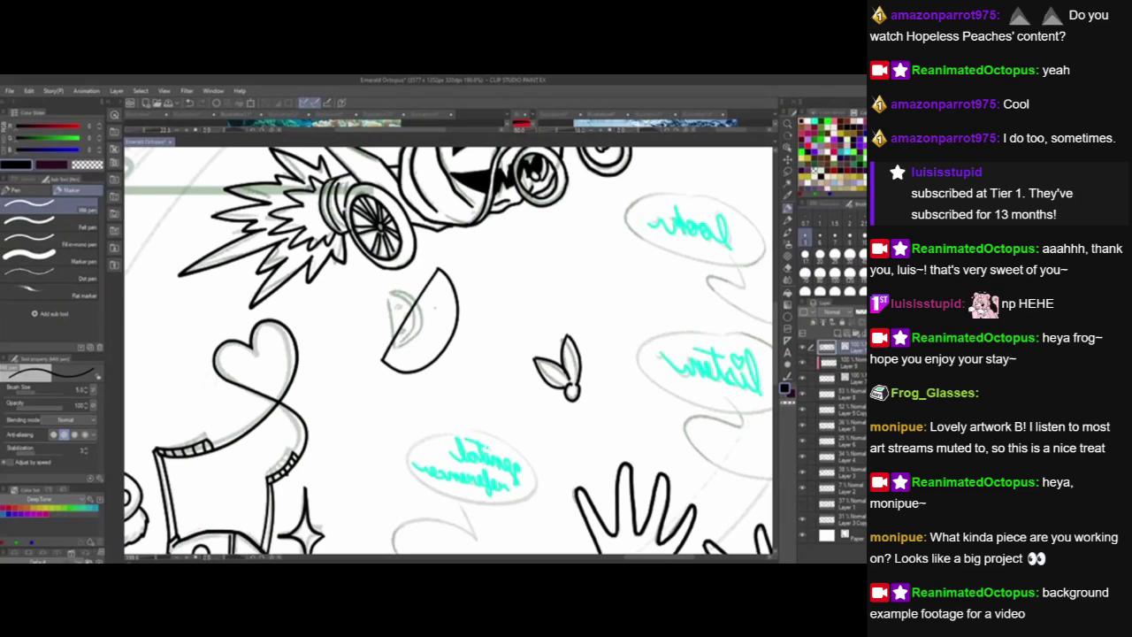
left_click_drag(386, 359, 455, 294)
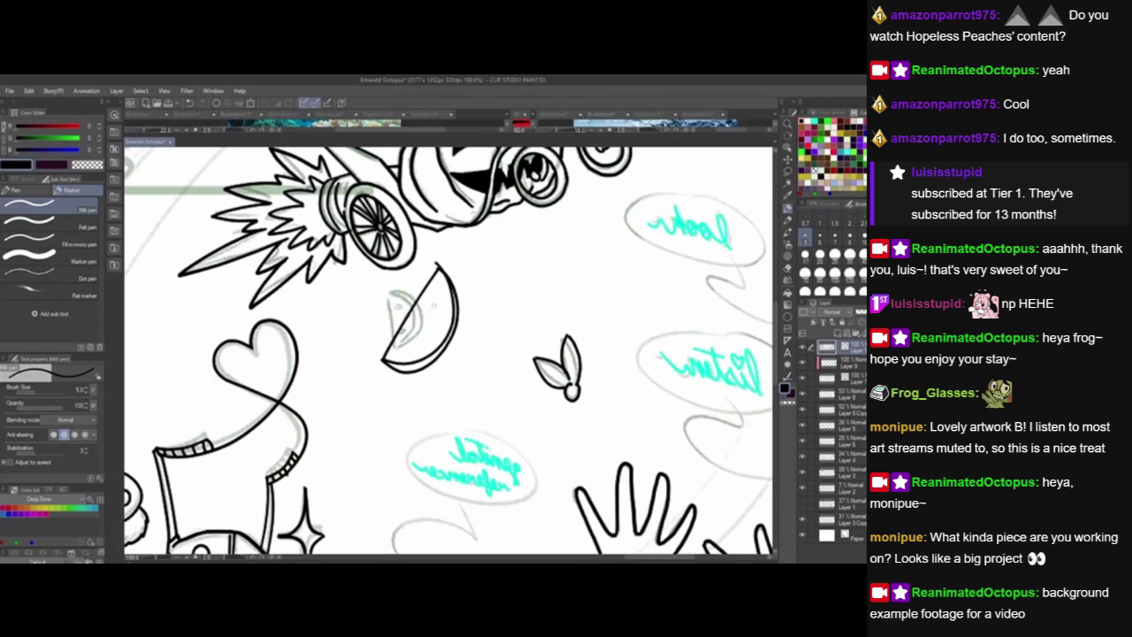
key("ctrl+z")
left_click_drag(384, 359, 440, 272)
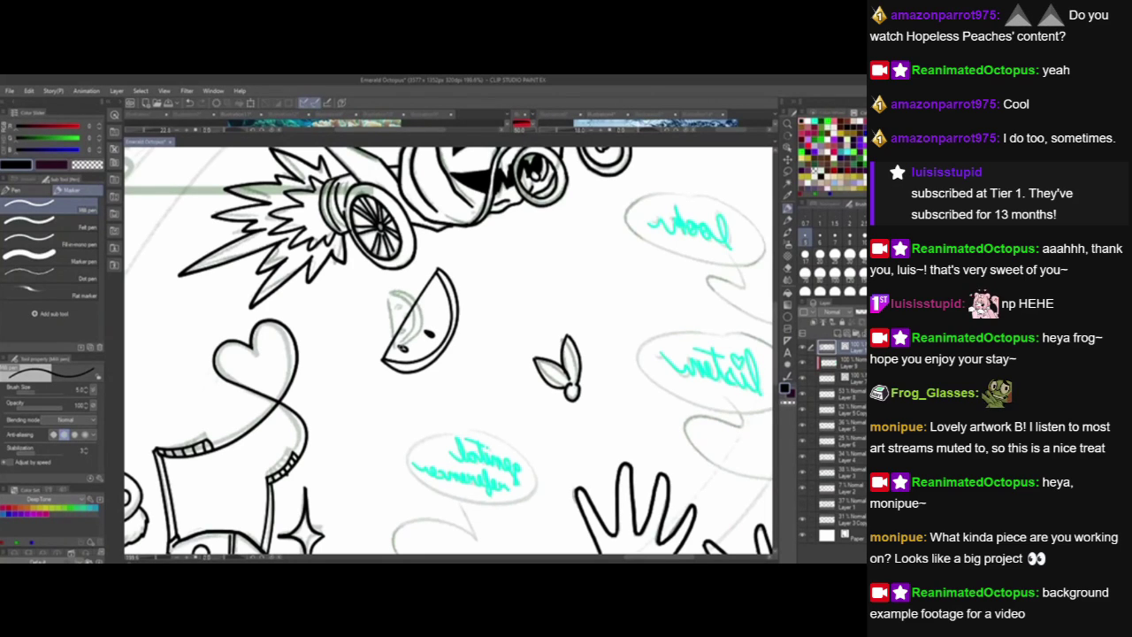
Ink the small dark seeds inside the watermelon slice.
left_click_drag(402, 349, 406, 348)
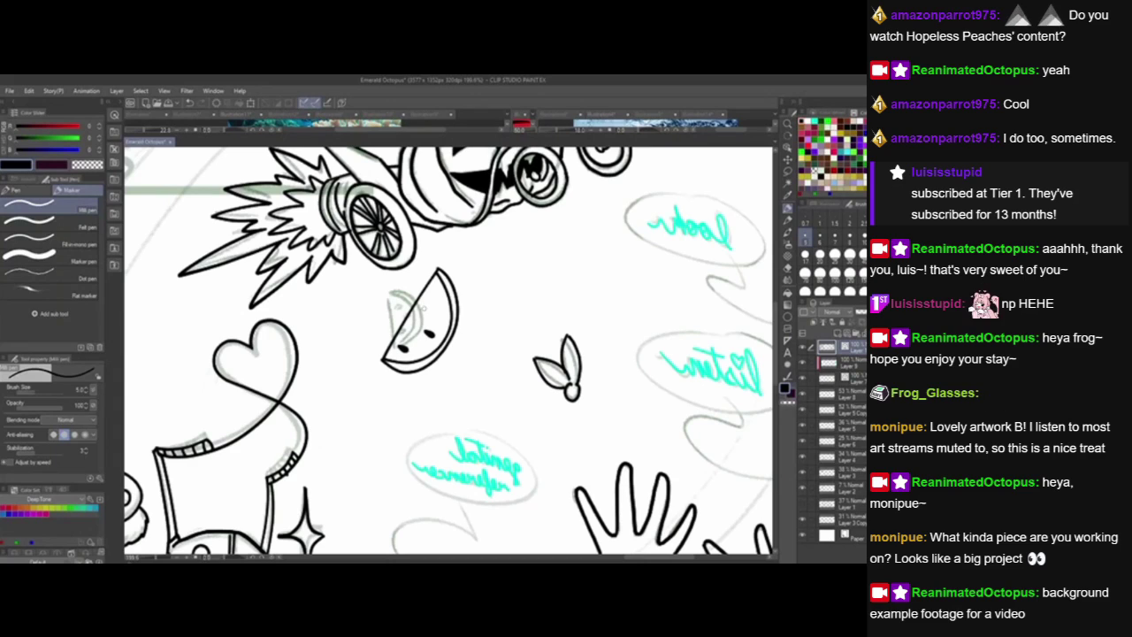
left_click_drag(425, 309, 426, 307)
left_click(411, 331)
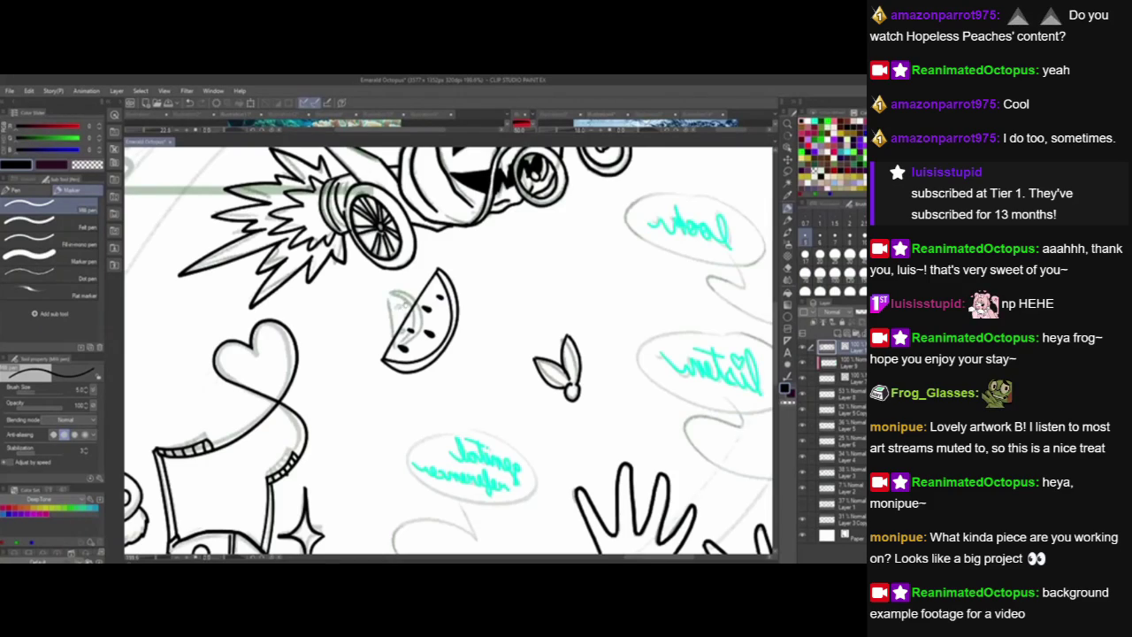
left_click_drag(455, 356, 633, 354)
scroll(451, 456, "down", 3)
scroll(517, 398, "down", 2)
scroll(624, 352, "down", 1)
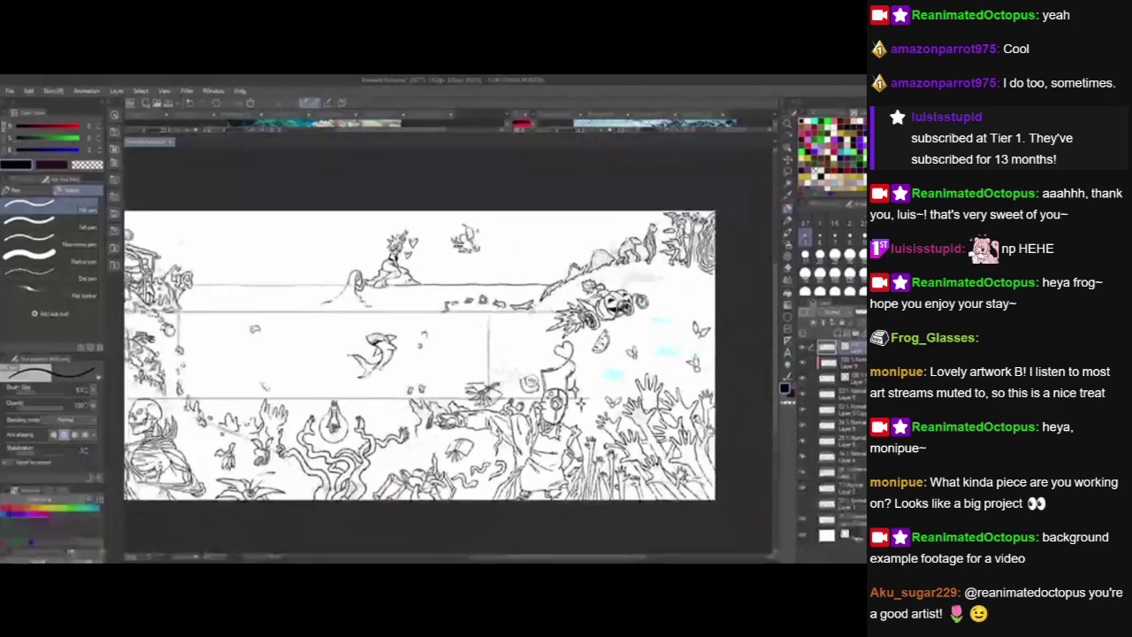
left_click_drag(500, 365, 583, 349)
scroll(603, 352, "down", 1)
scroll(610, 352, "down", 1)
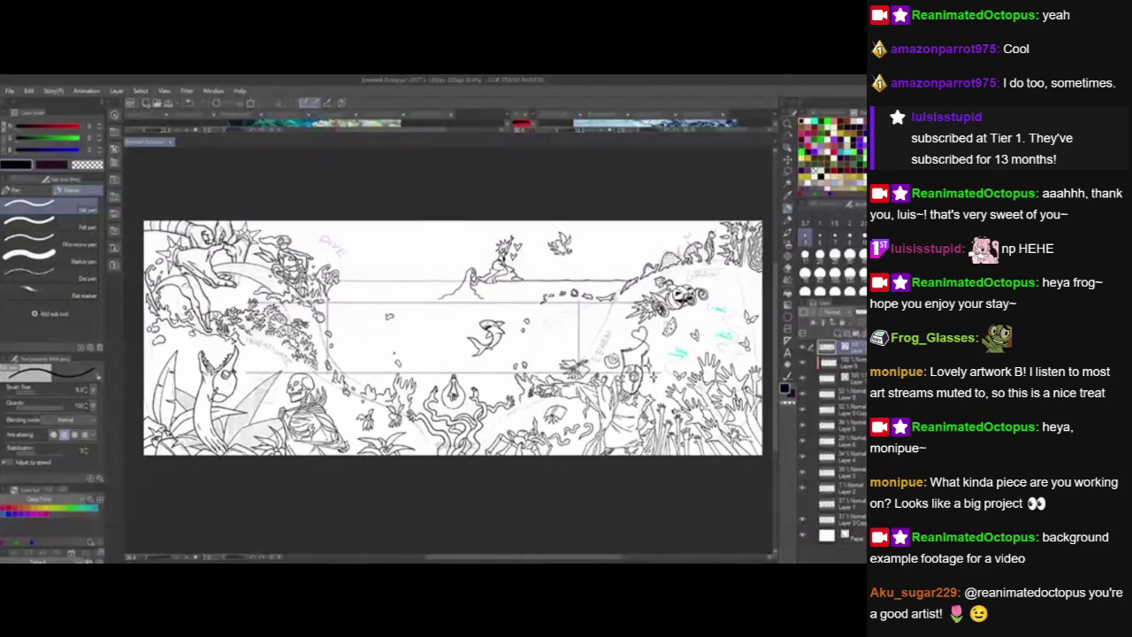
Fill a new layer above Layer 5 with dark navy blue and lower that layer's opacity.
left_click(812, 427)
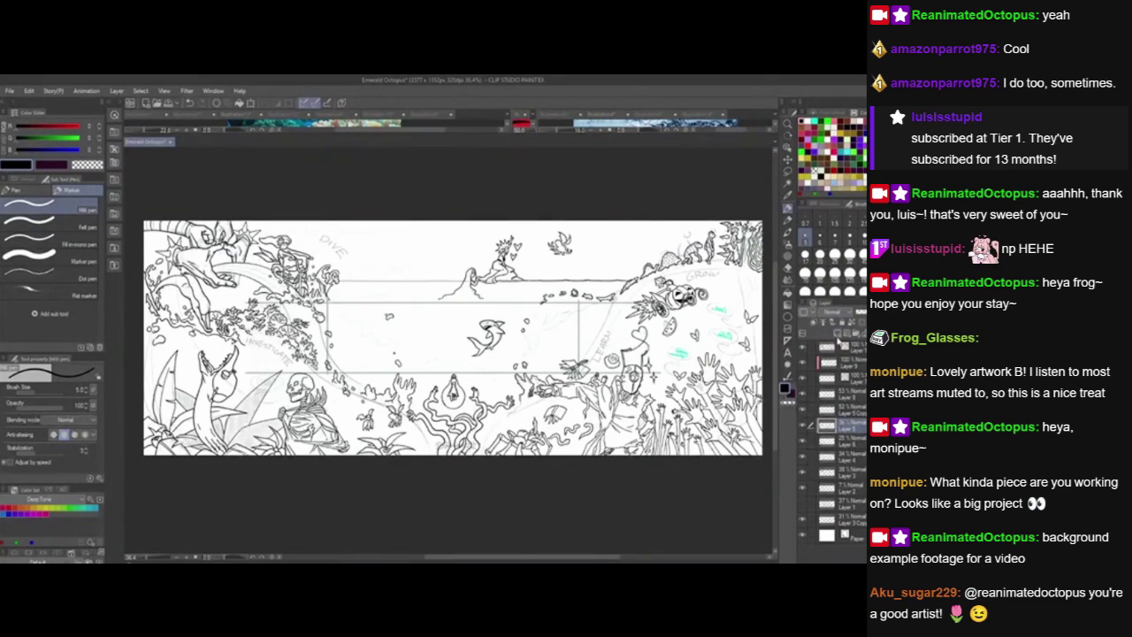
left_click(838, 335)
left_click(788, 294)
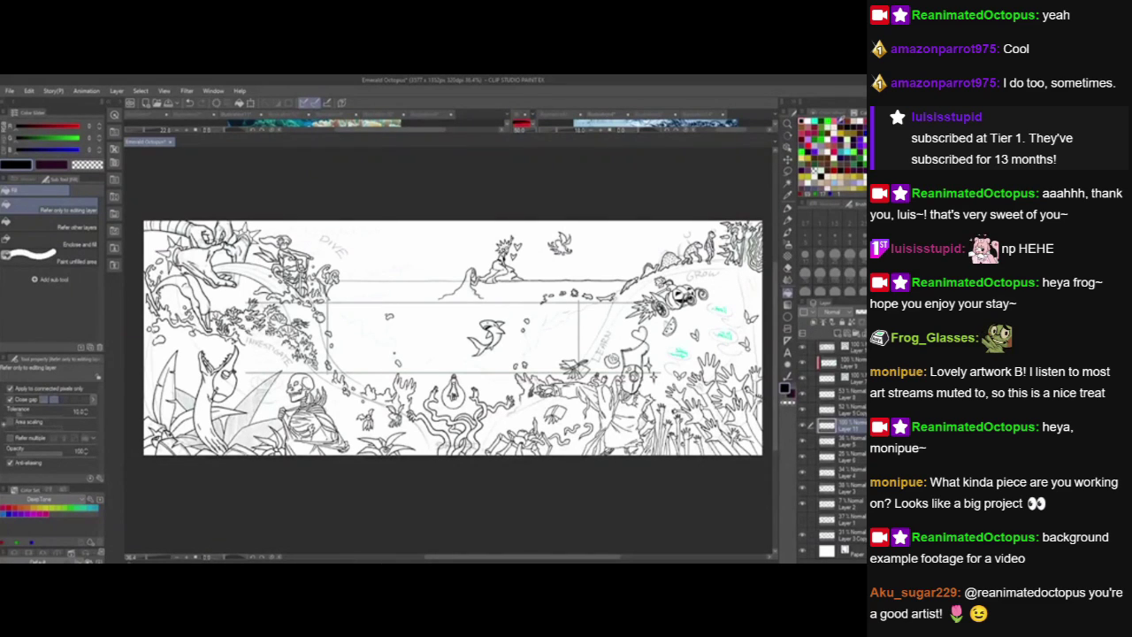
left_click(24, 138)
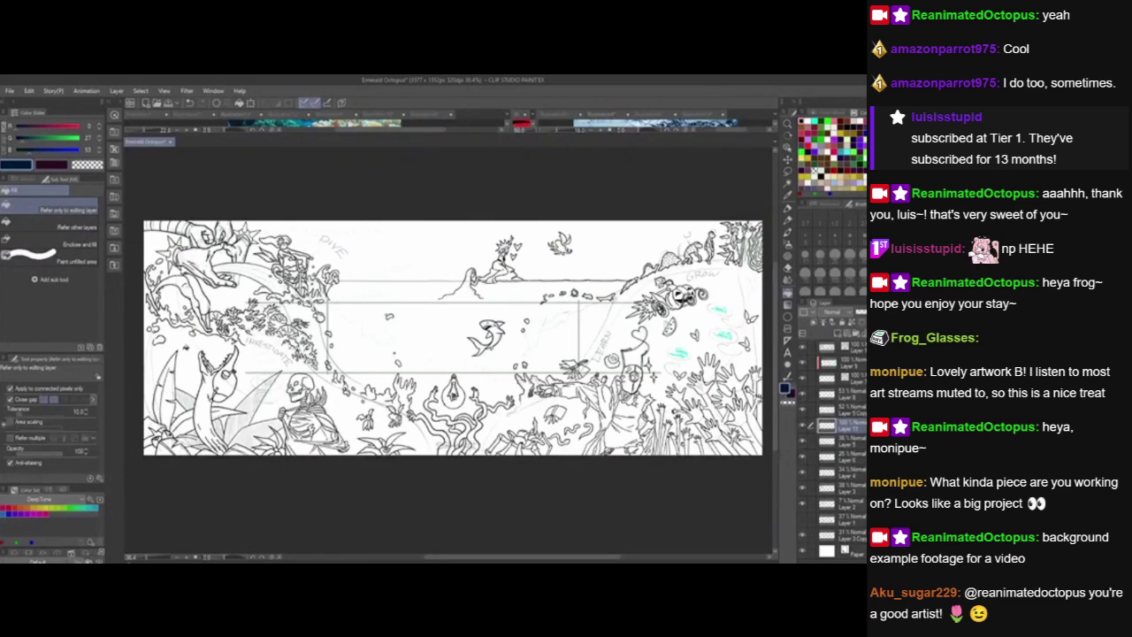
left_click(718, 330)
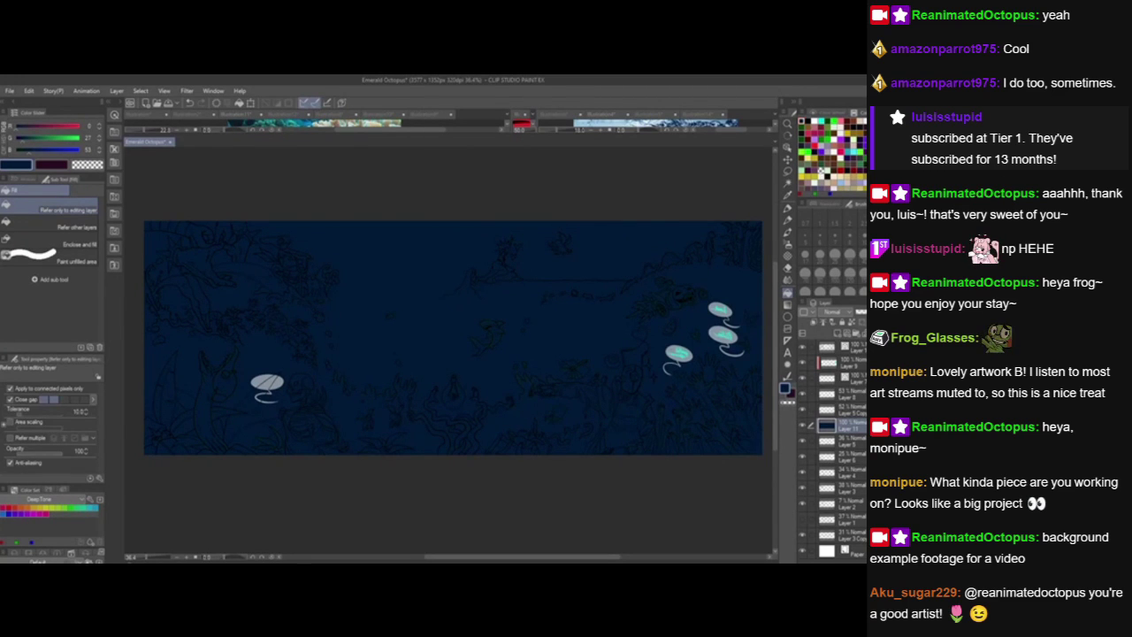
key("ctrl+z")
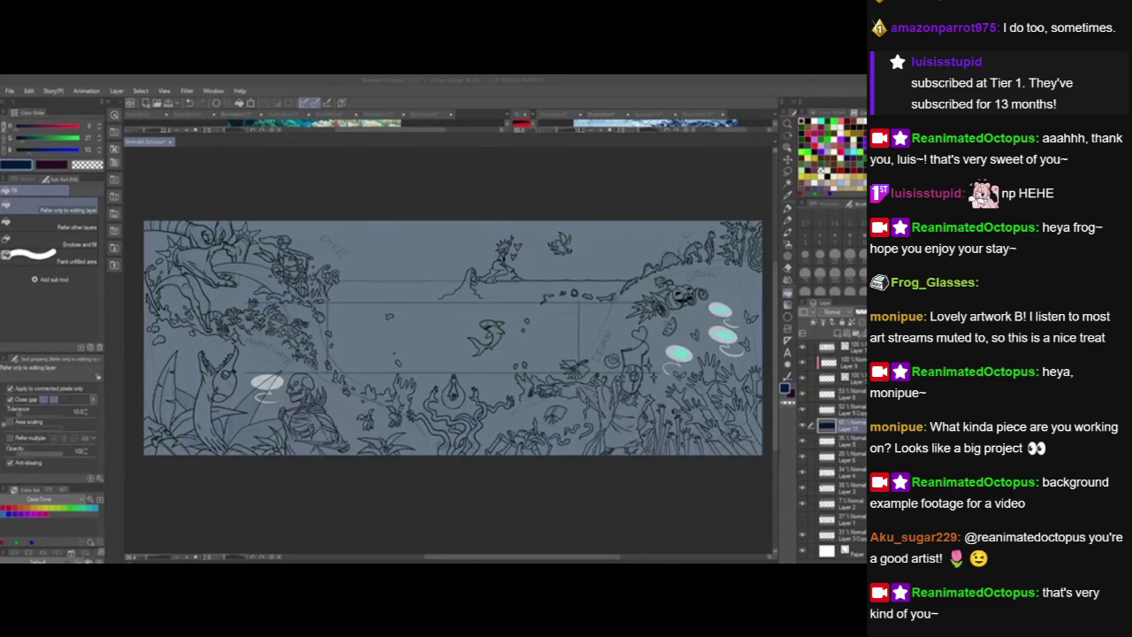
left_click(654, 378)
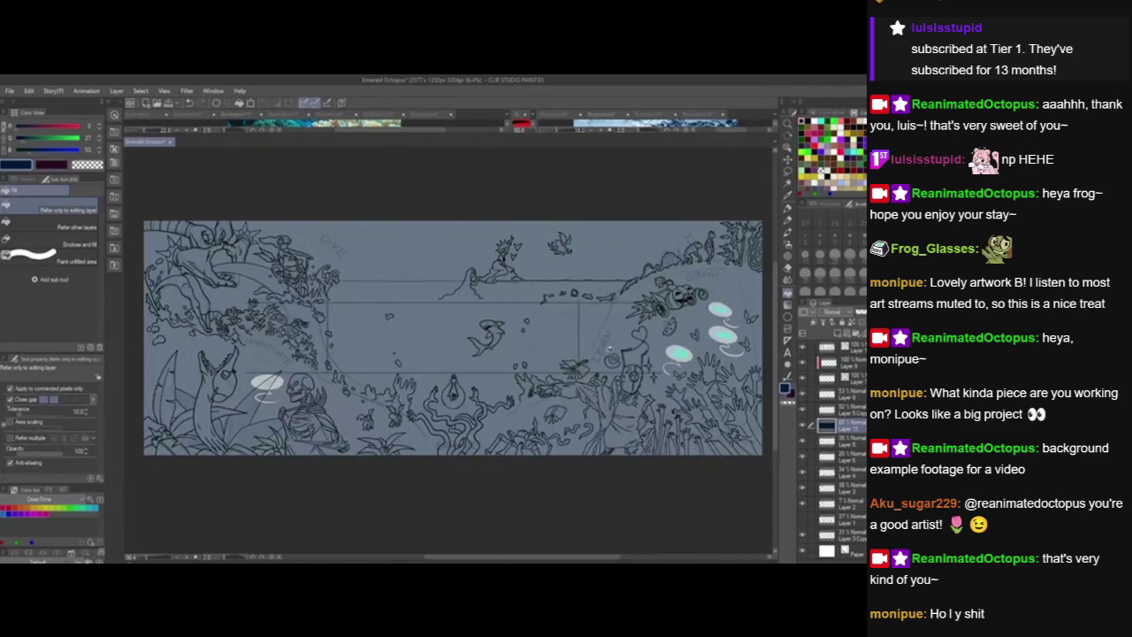
Examine the blue-toned drawing alongside the open reference images, including the coral reef photo and the colourful banner illustration.
left_click(788, 212)
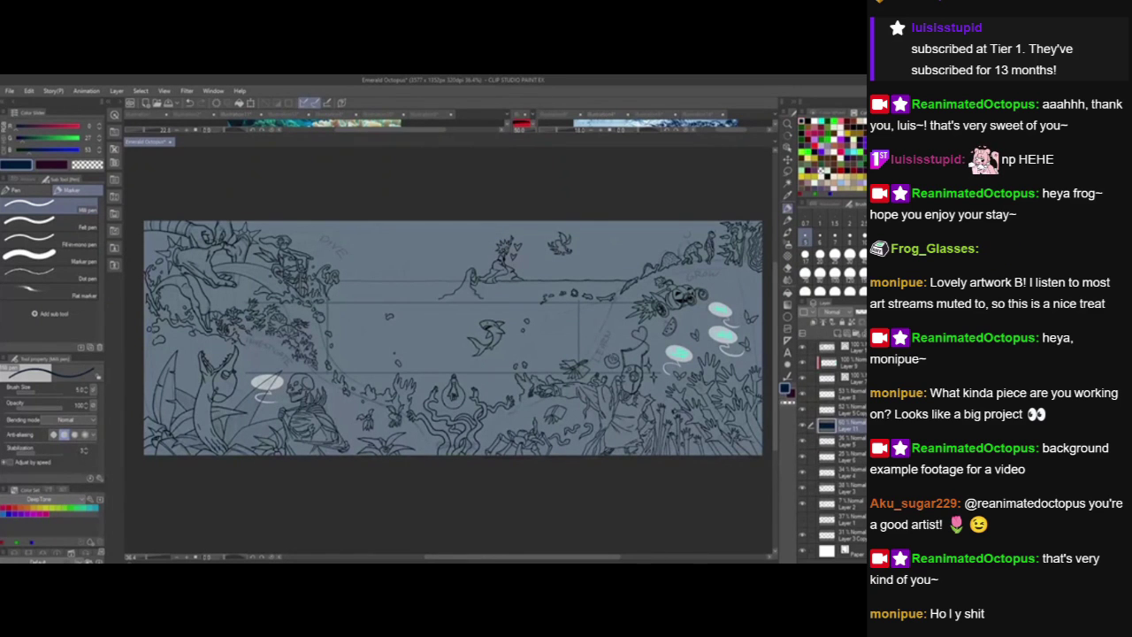
scroll(400, 341, "up", 1)
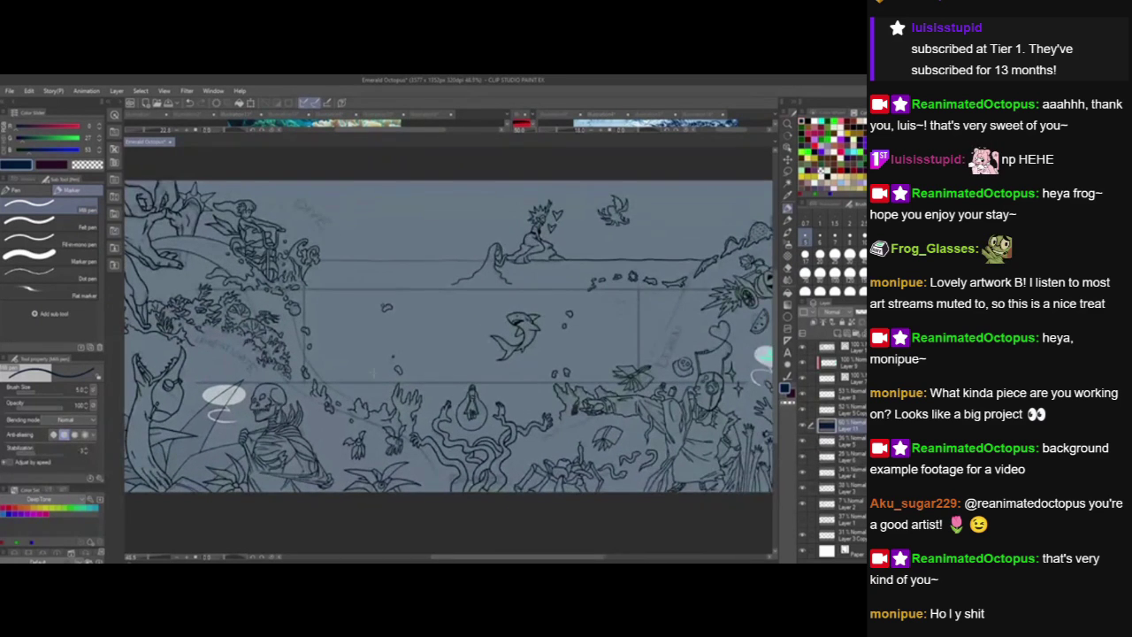
left_click_drag(373, 373, 460, 373)
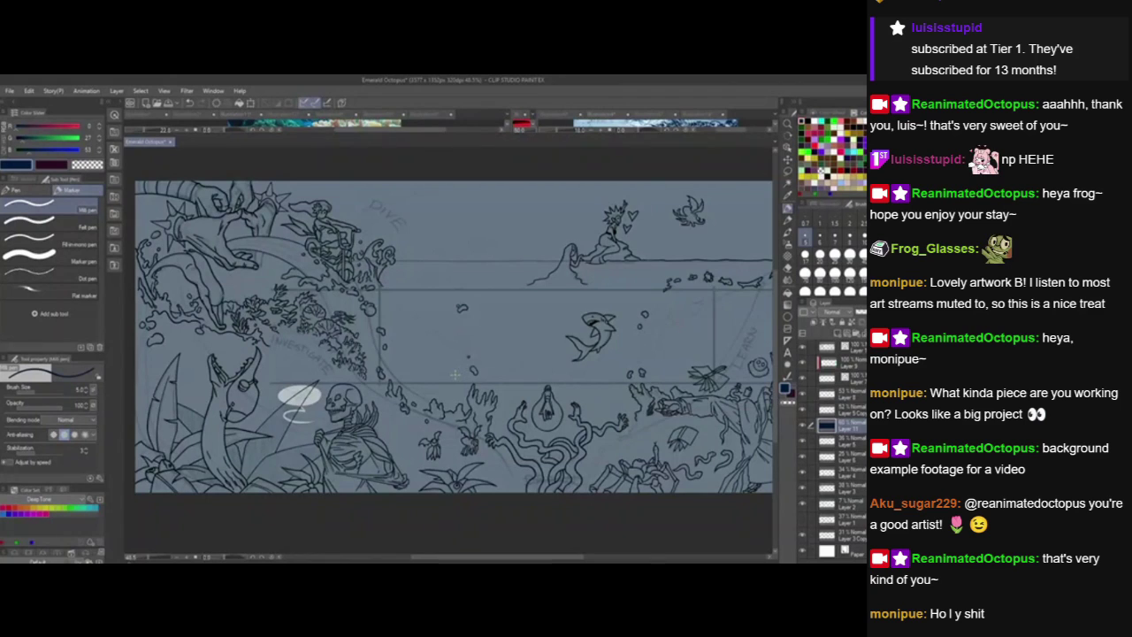
scroll(454, 378, "up", 1)
left_click_drag(413, 383, 464, 409)
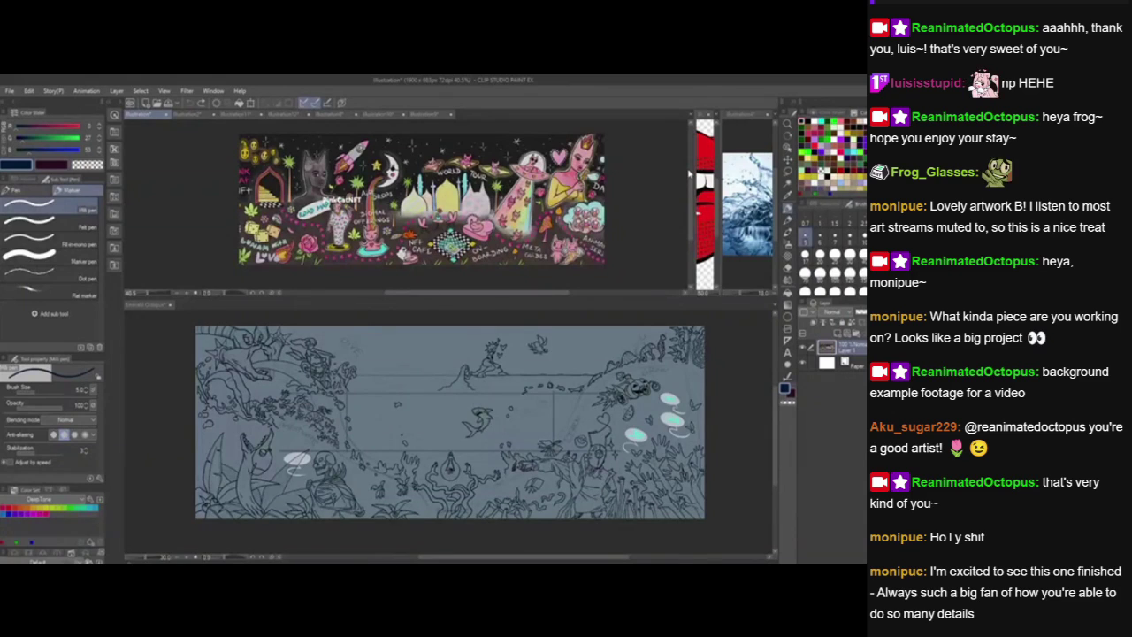
left_click(238, 118)
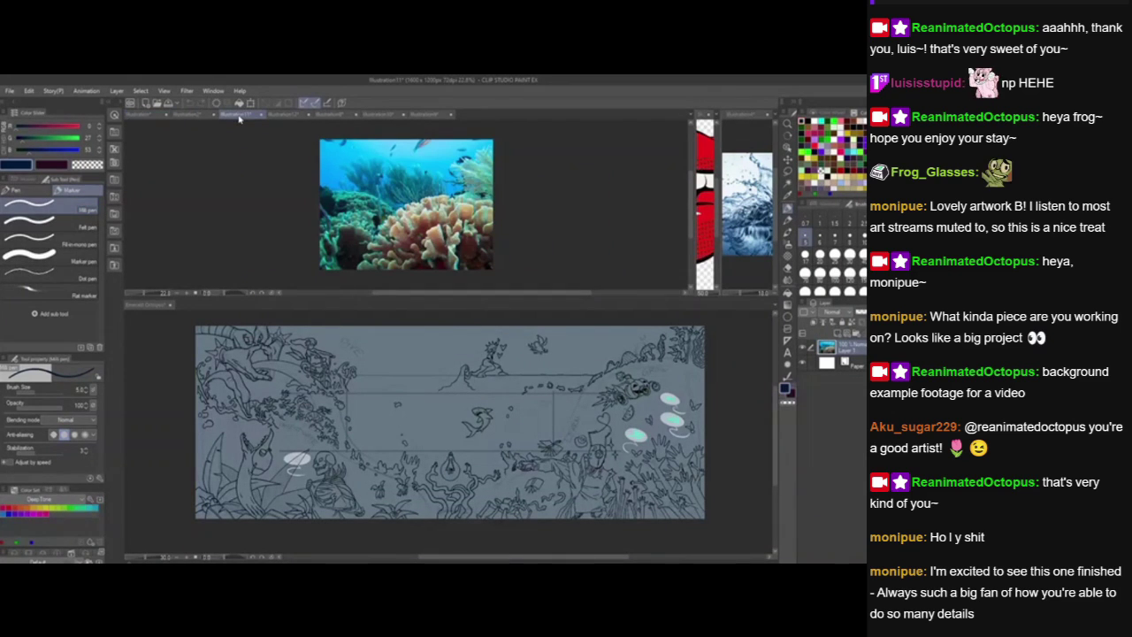
left_click(190, 117)
left_click(141, 115)
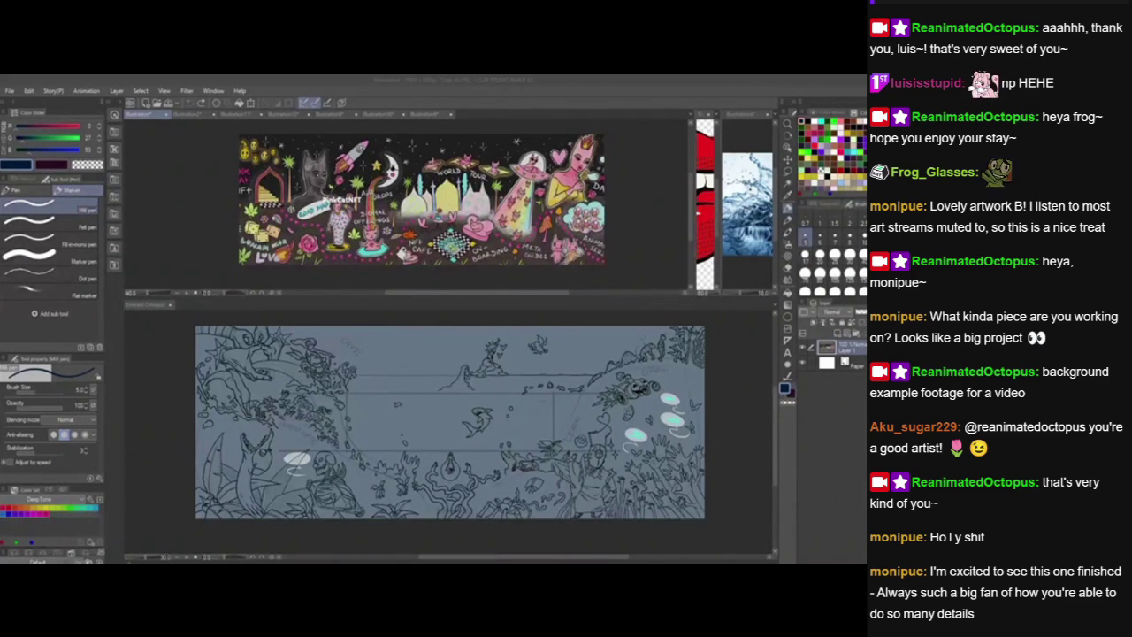
Enlarge the drawing's window over the reference images and bring the giant hand and the mermaid on the motorcycle into close view.
left_click(301, 408)
scroll(301, 408, "up", 3)
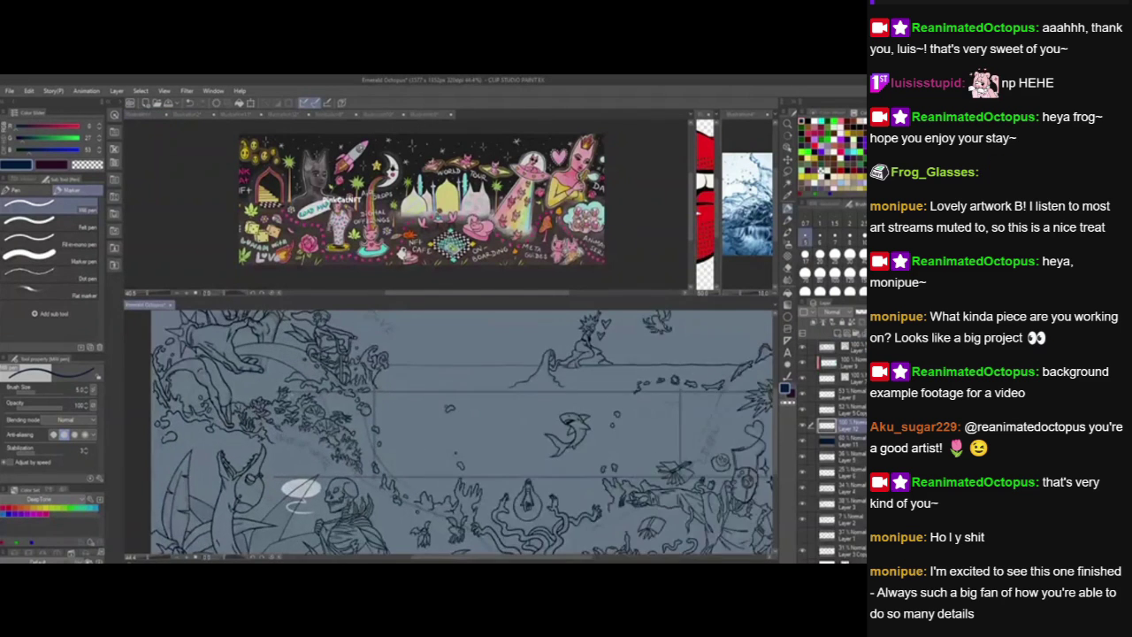
left_click_drag(305, 409, 286, 384)
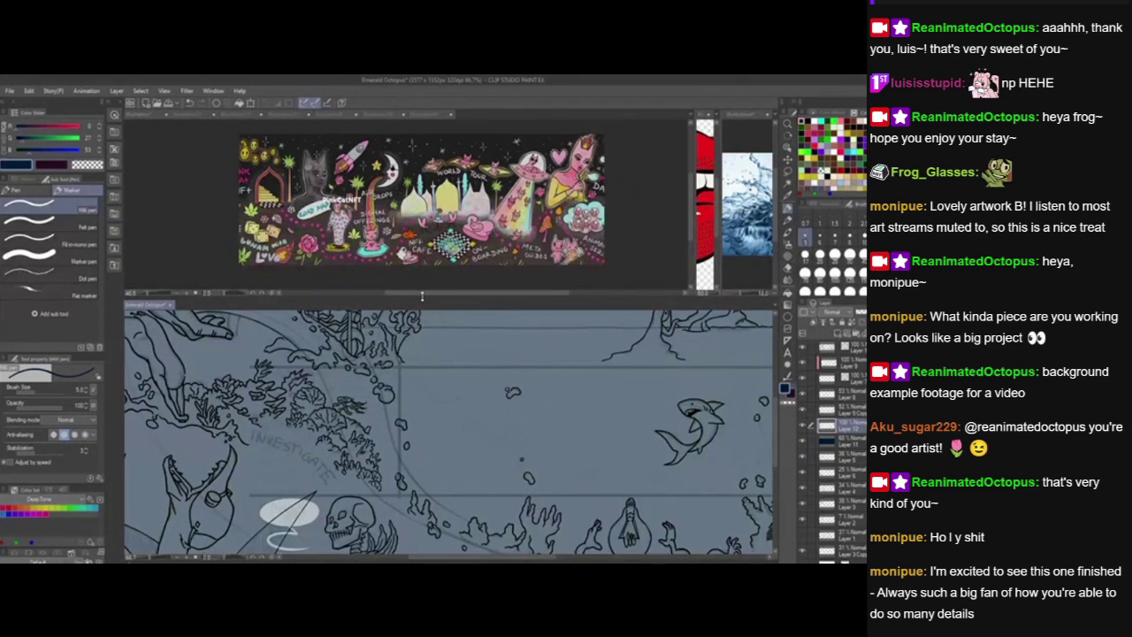
left_click_drag(423, 298, 421, 135)
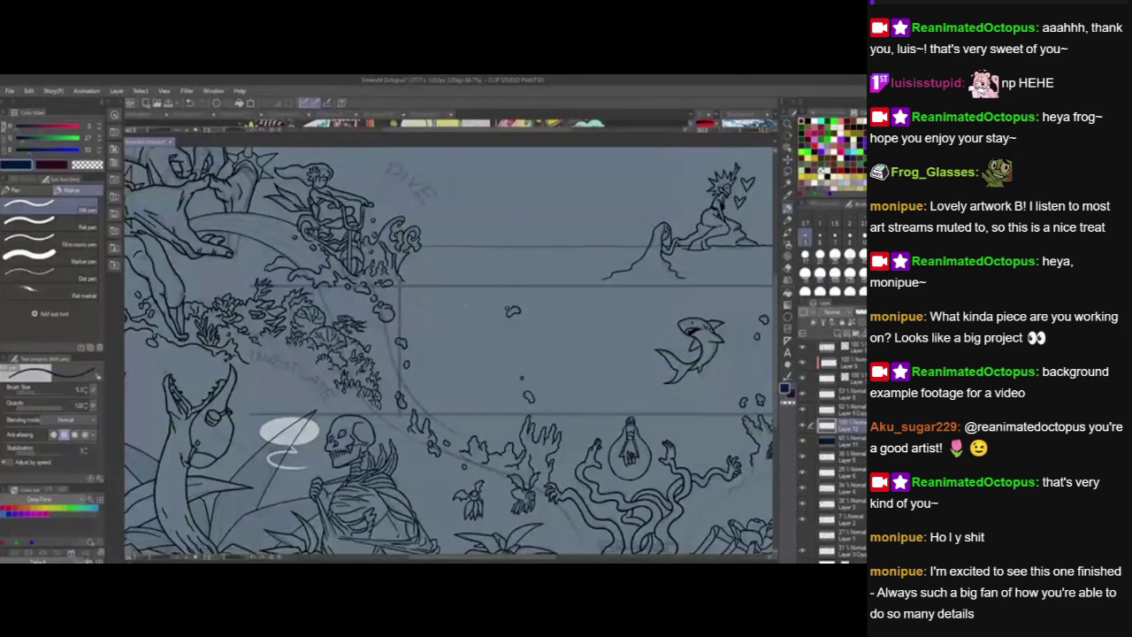
left_click_drag(431, 314, 520, 336)
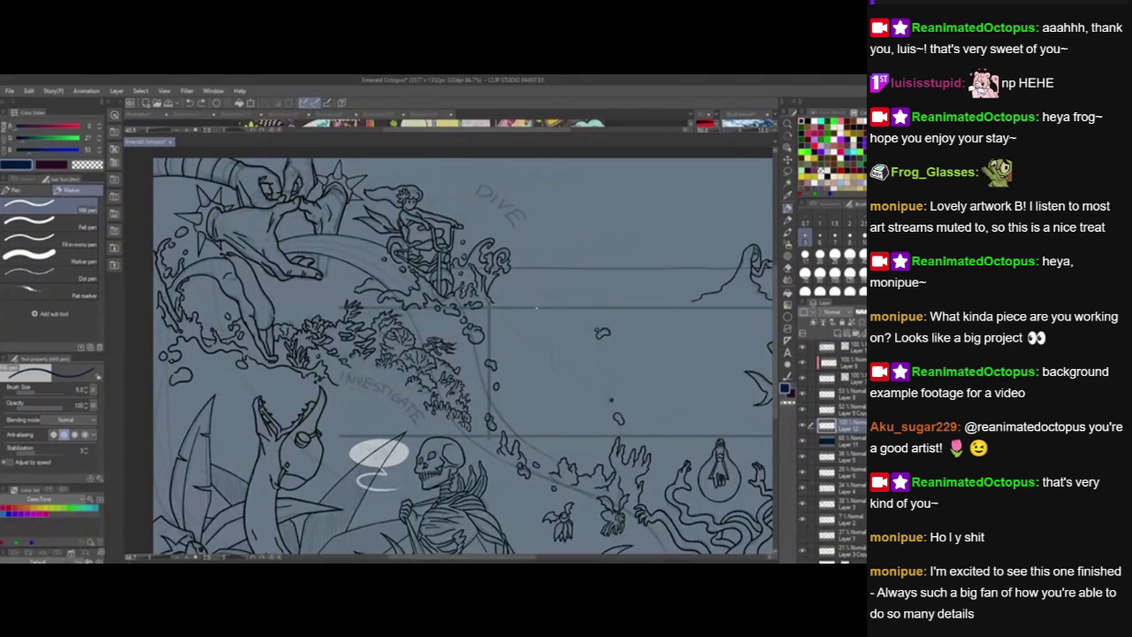
scroll(303, 239, "up", 3)
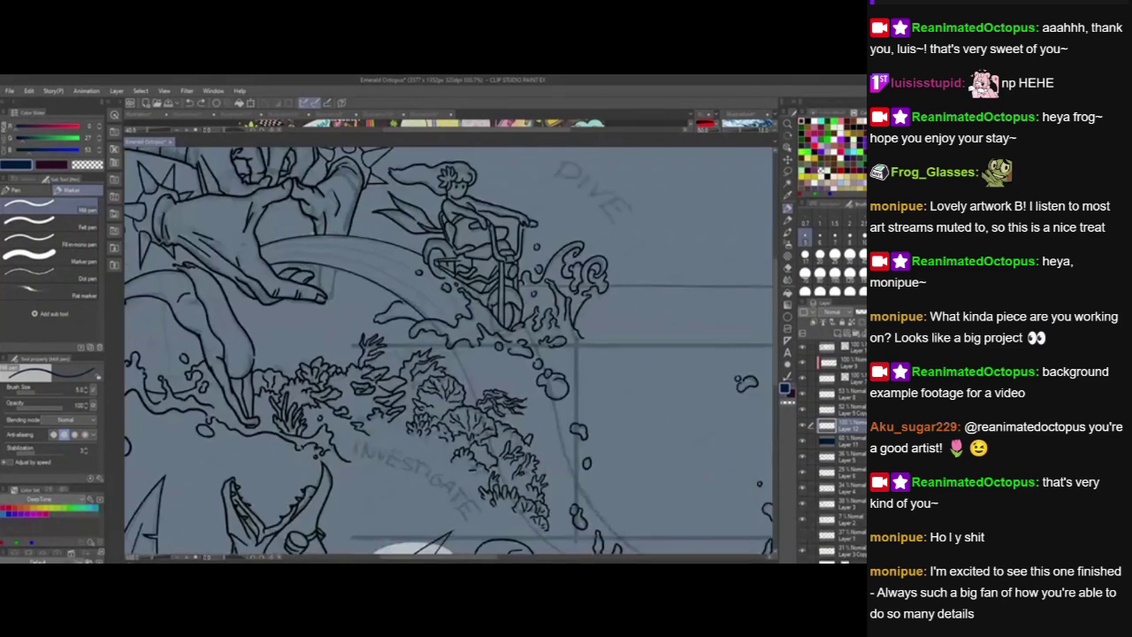
left_click_drag(360, 287, 371, 278)
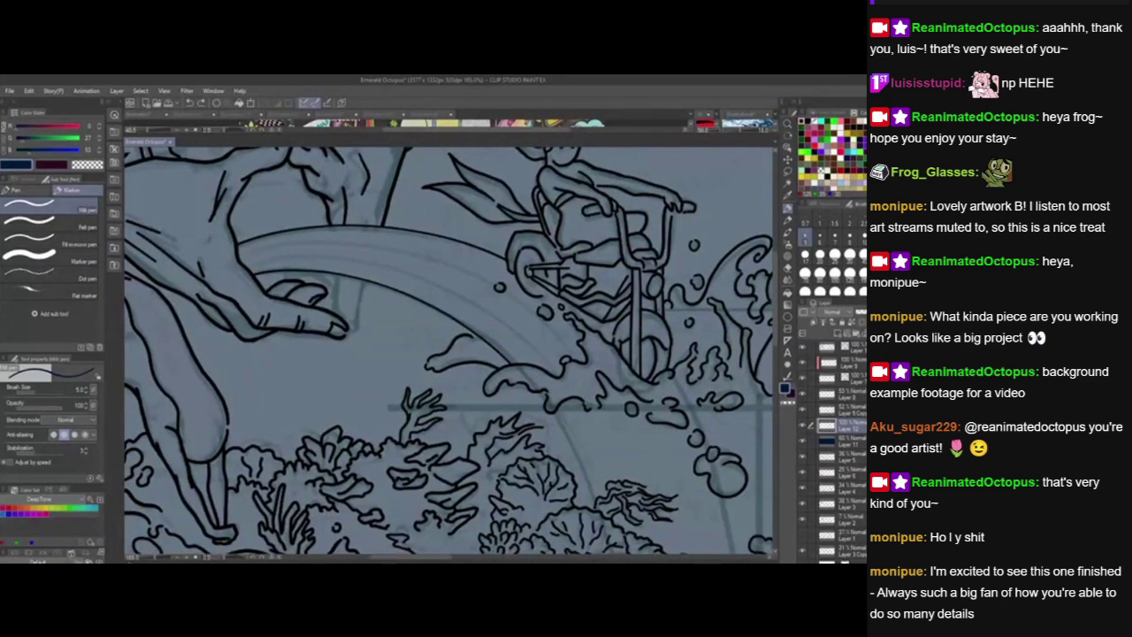
Ink the missing outlines between the arched stream and the giant hand's fingertips in black on the topmost layer.
left_click(853, 349)
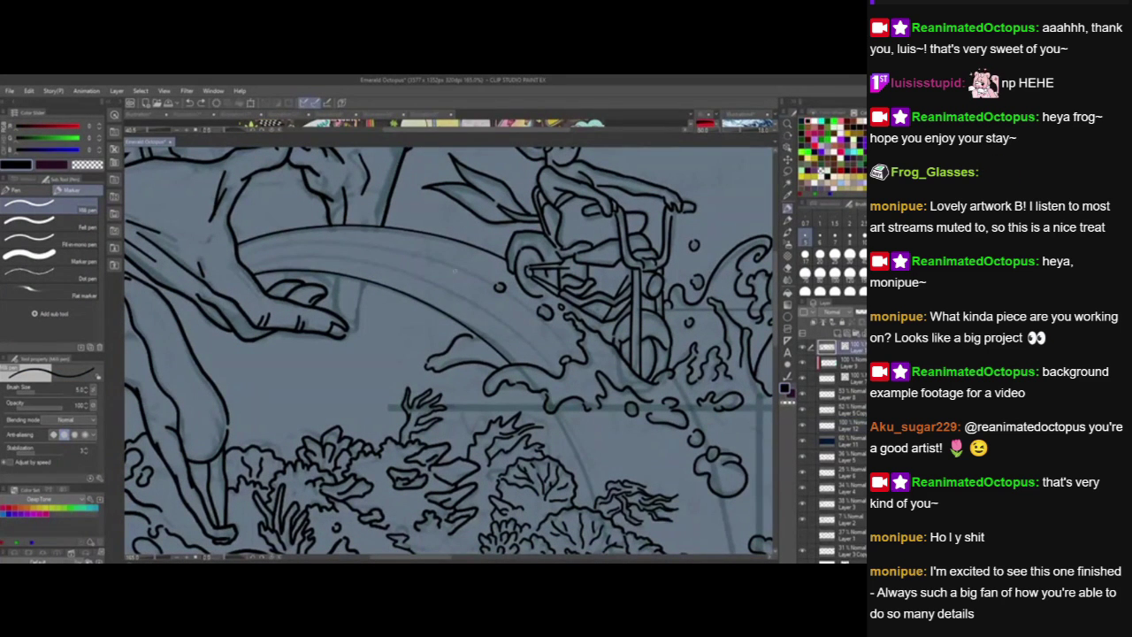
left_click_drag(457, 420, 496, 459)
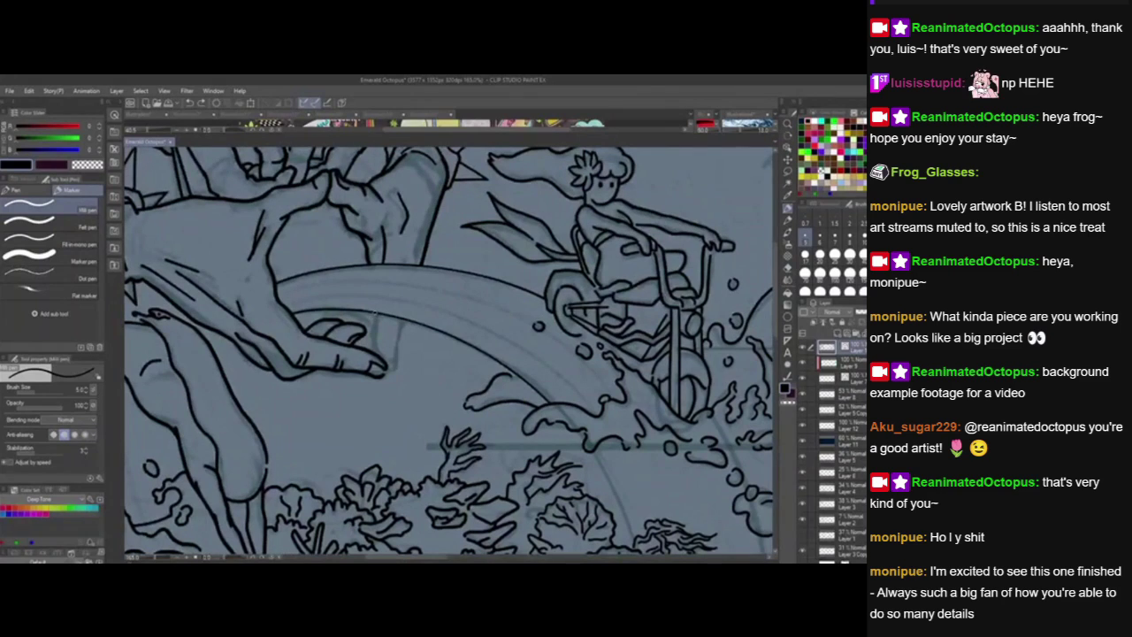
left_click_drag(374, 317, 371, 351)
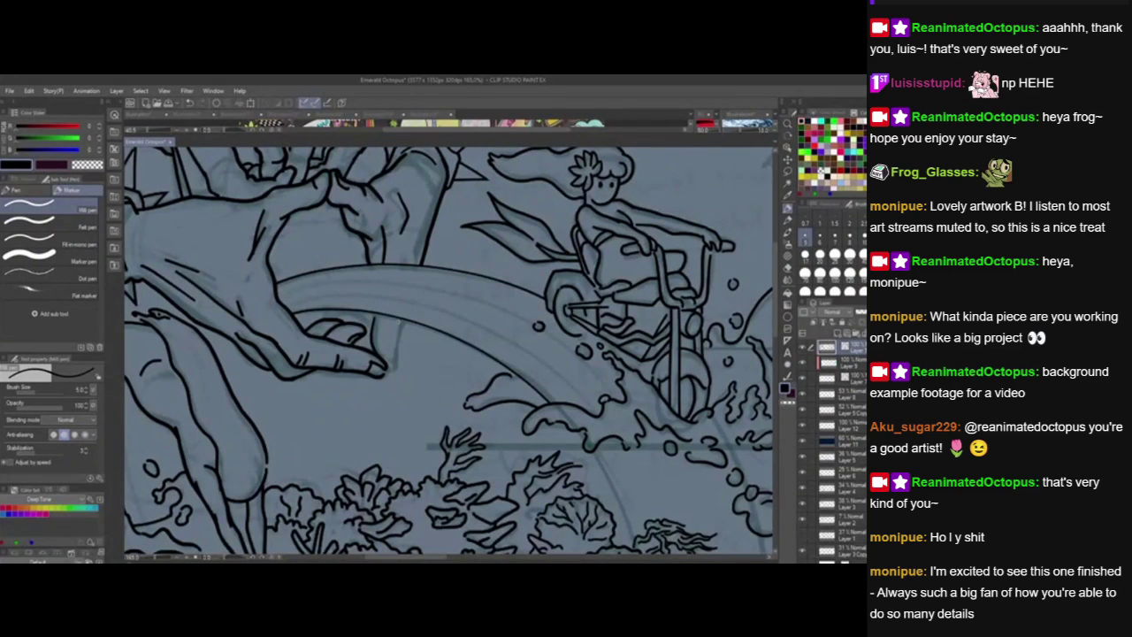
mouse_move(402, 313)
left_mouse_down()
mouse_move(393, 371)
mouse_move(396, 355)
left_mouse_up()
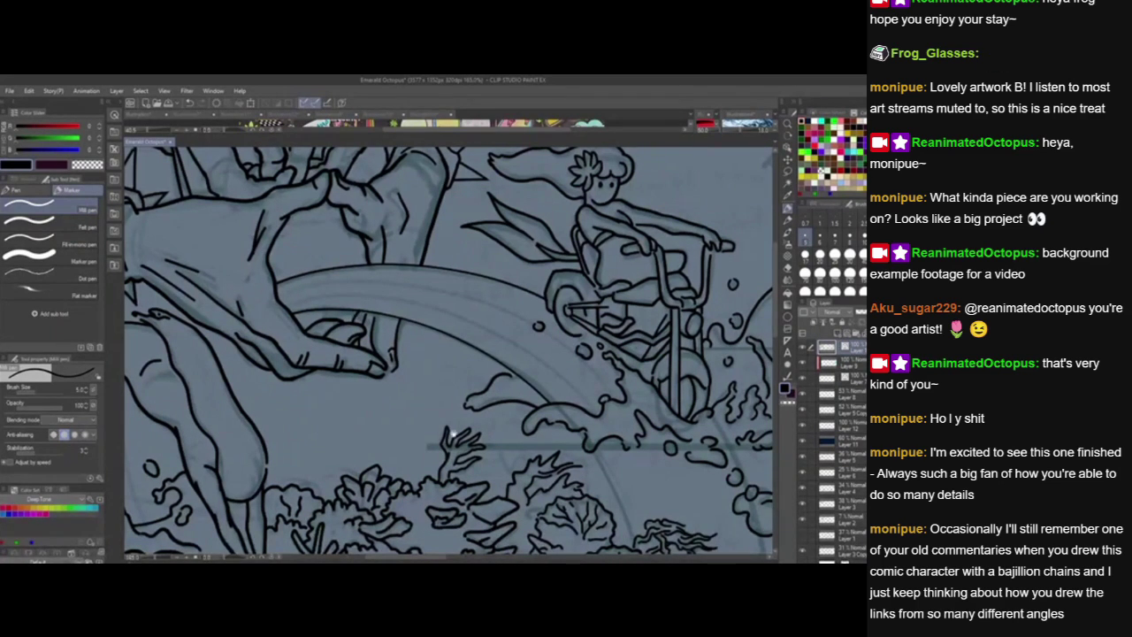
Examine the whole banner line drawing, from the giant hands across the seabed to the figures at the far side.
left_click_drag(454, 435, 479, 501)
scroll(267, 391, "down", 5)
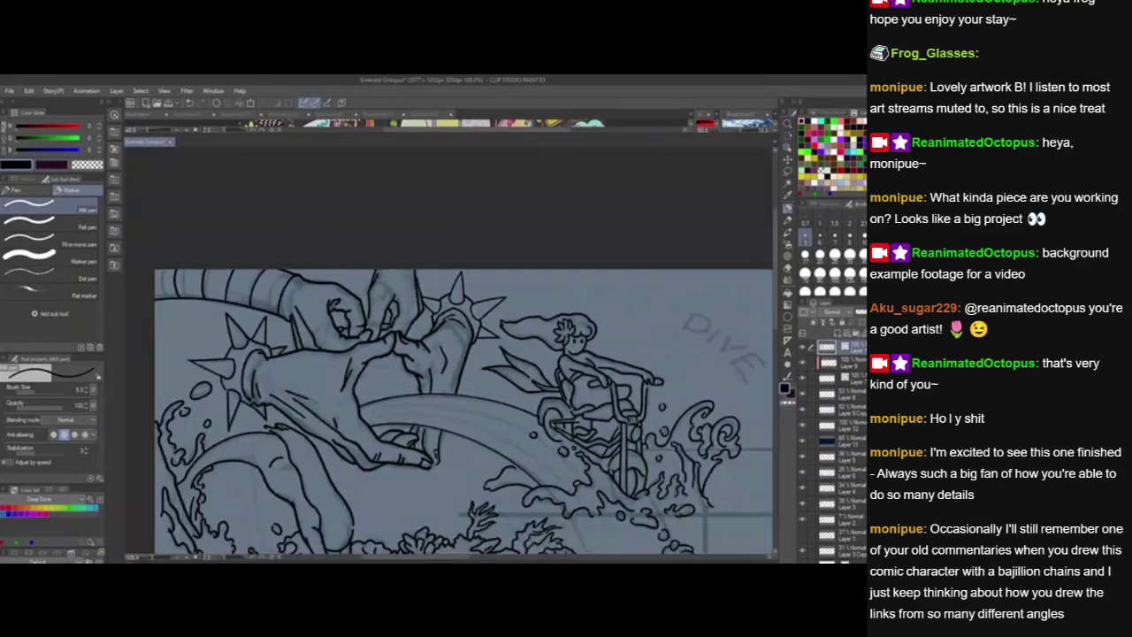
left_click_drag(478, 461, 438, 440)
scroll(435, 439, "down", 3)
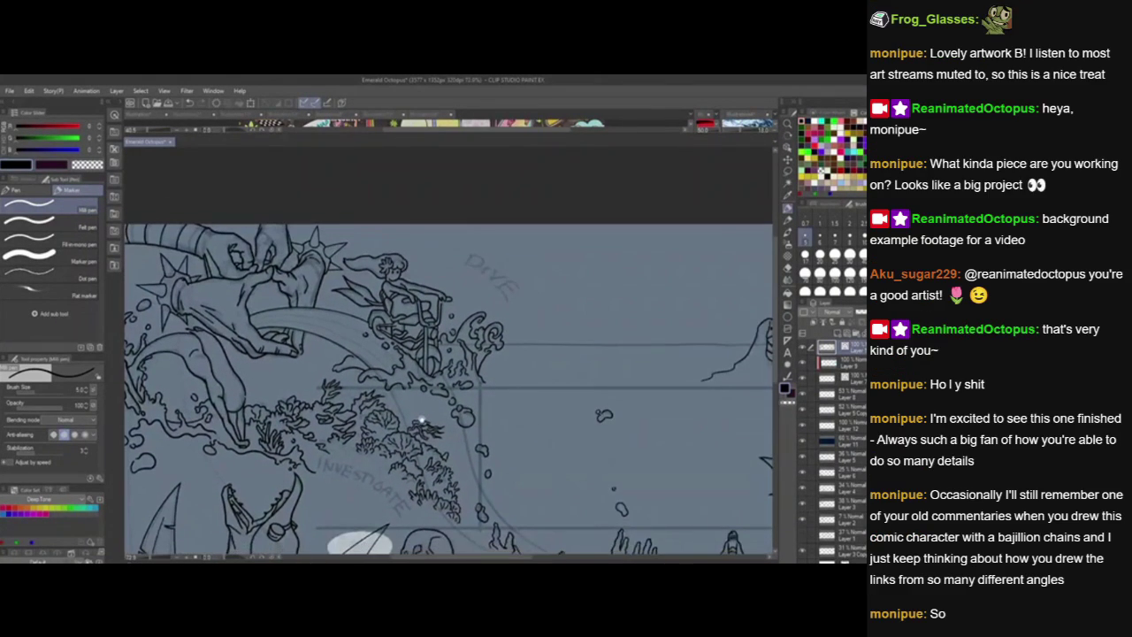
left_click_drag(495, 484, 340, 345)
scroll(380, 383, "down", 2)
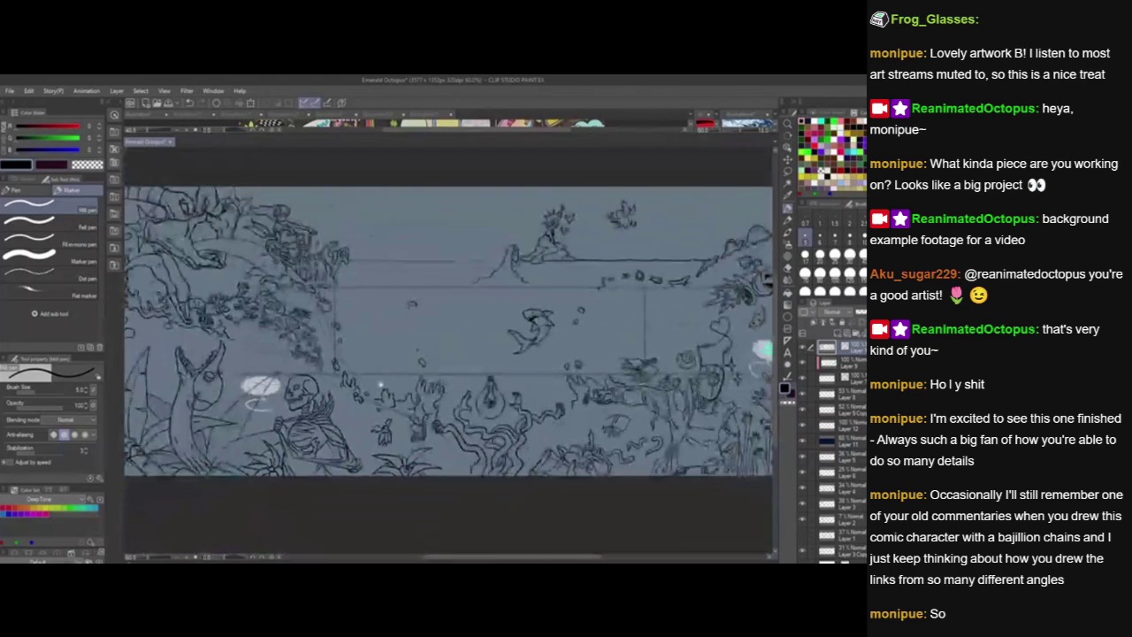
left_click_drag(381, 384, 429, 388)
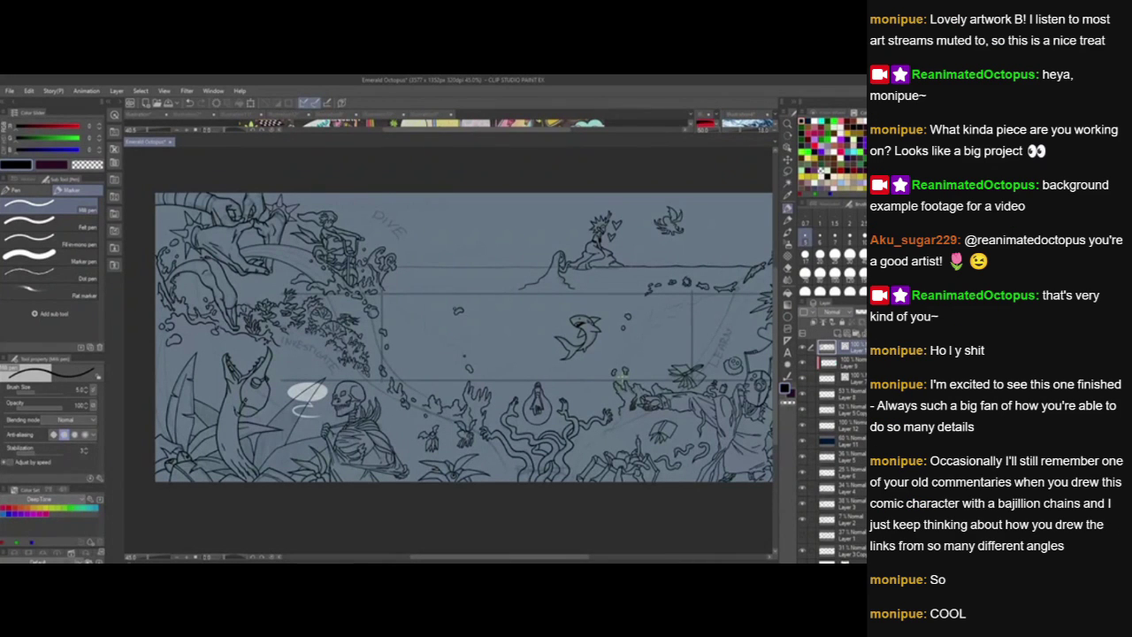
scroll(540, 246, "up", 4)
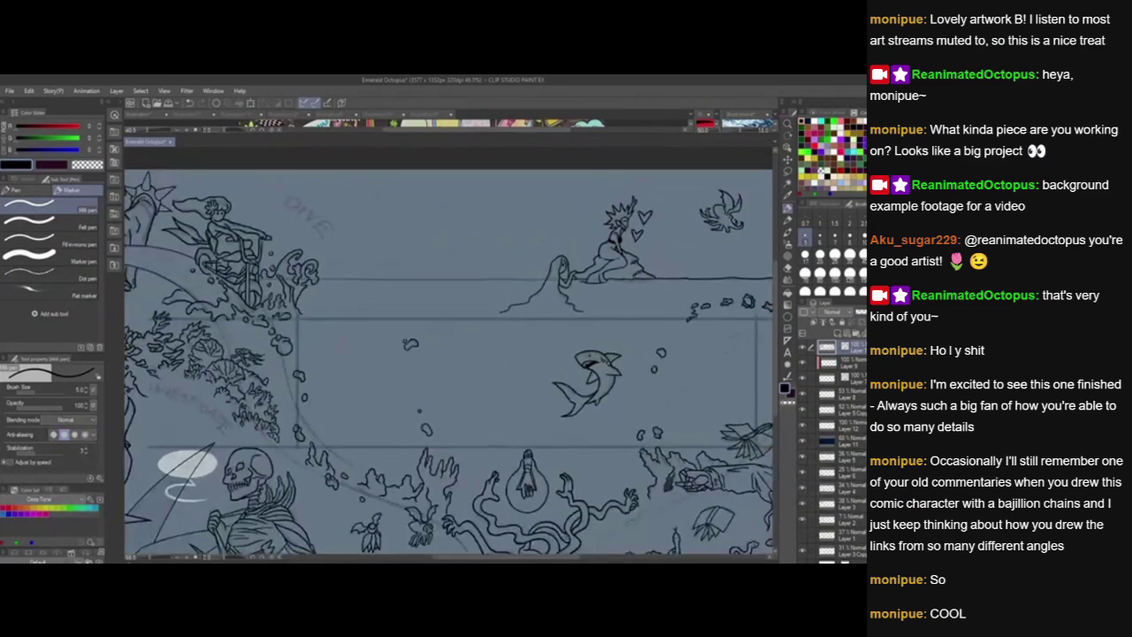
Set up the G-pen at brush size 20 with a mid-grey colour over the mermaid's motorcycle.
left_click_drag(378, 309, 561, 344)
scroll(369, 330, "up", 1)
scroll(376, 305, "up", 3)
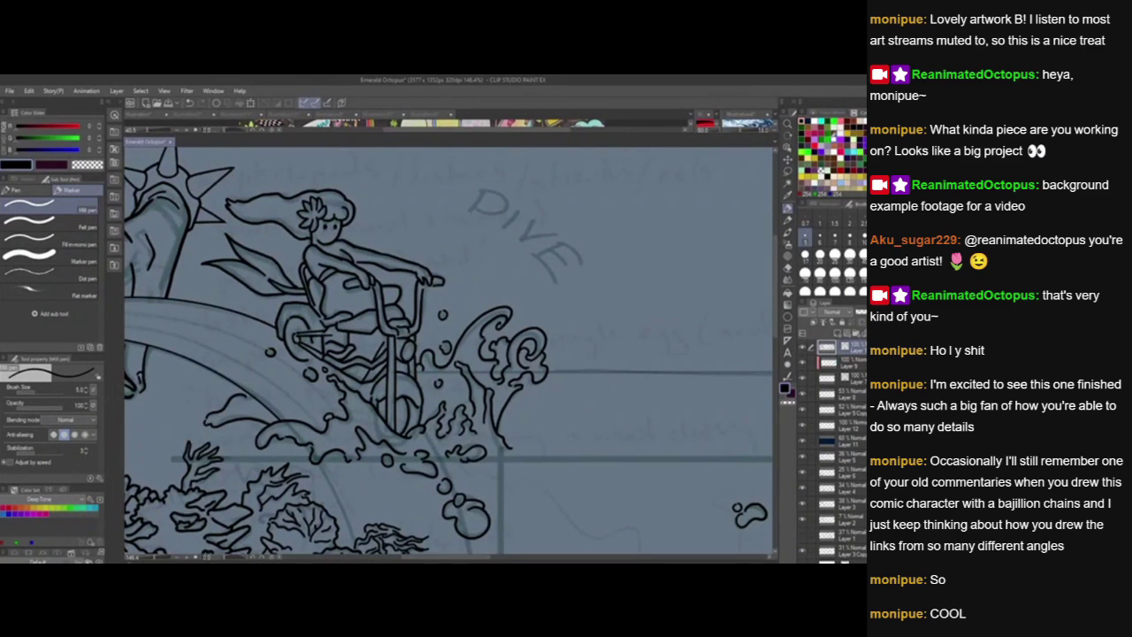
left_click(49, 126)
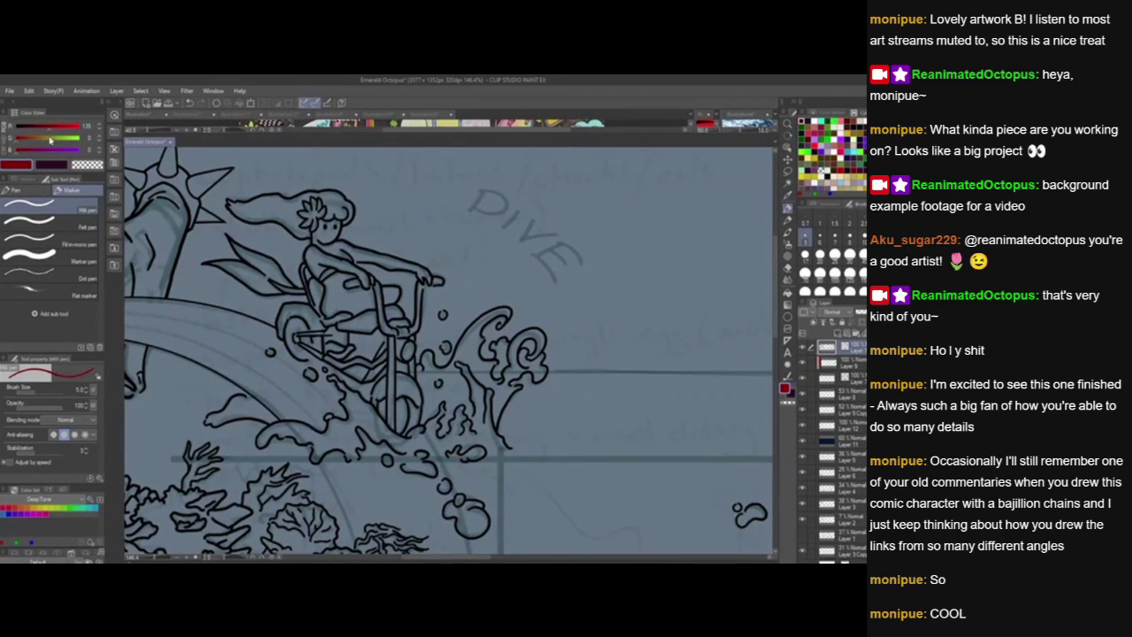
left_click(50, 138)
left_click(49, 150)
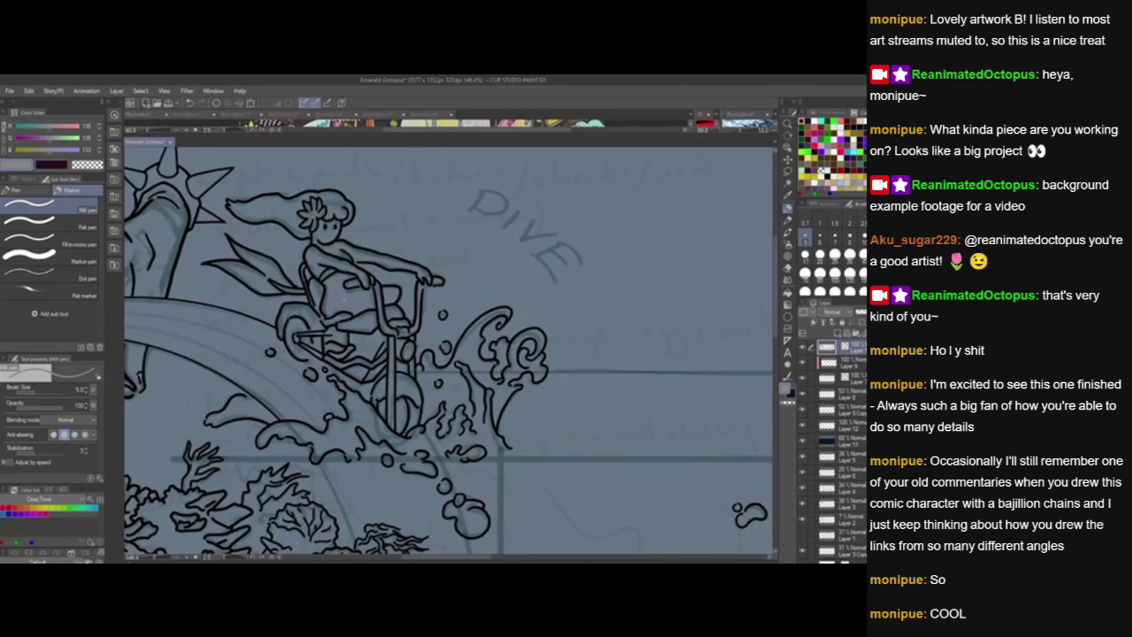
left_click(18, 191)
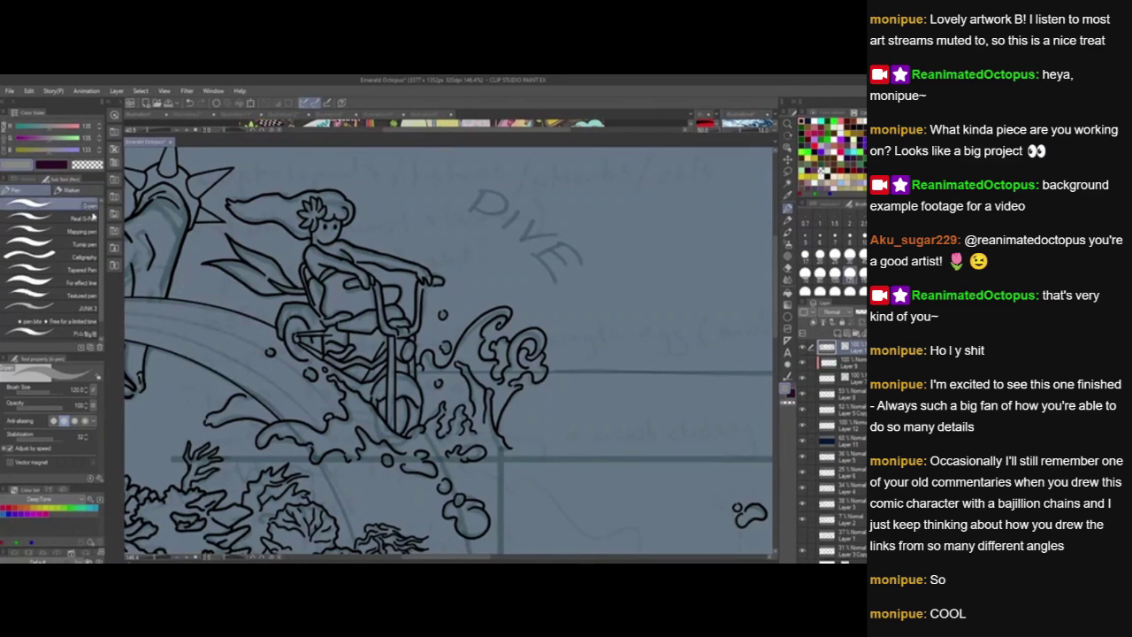
left_click(820, 254)
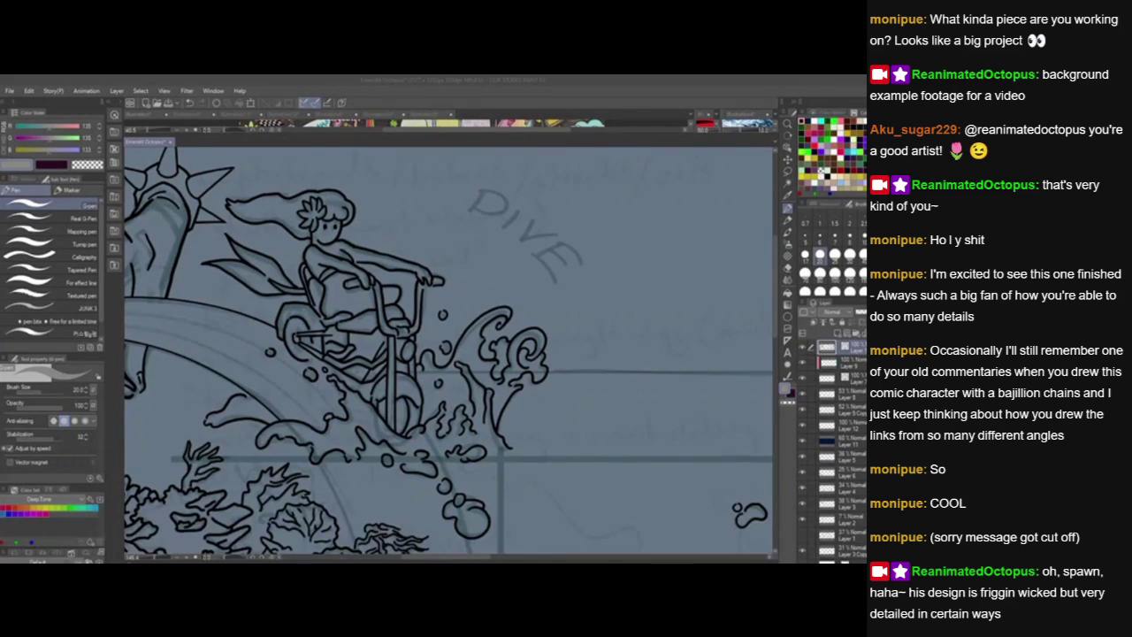
left_click(334, 299)
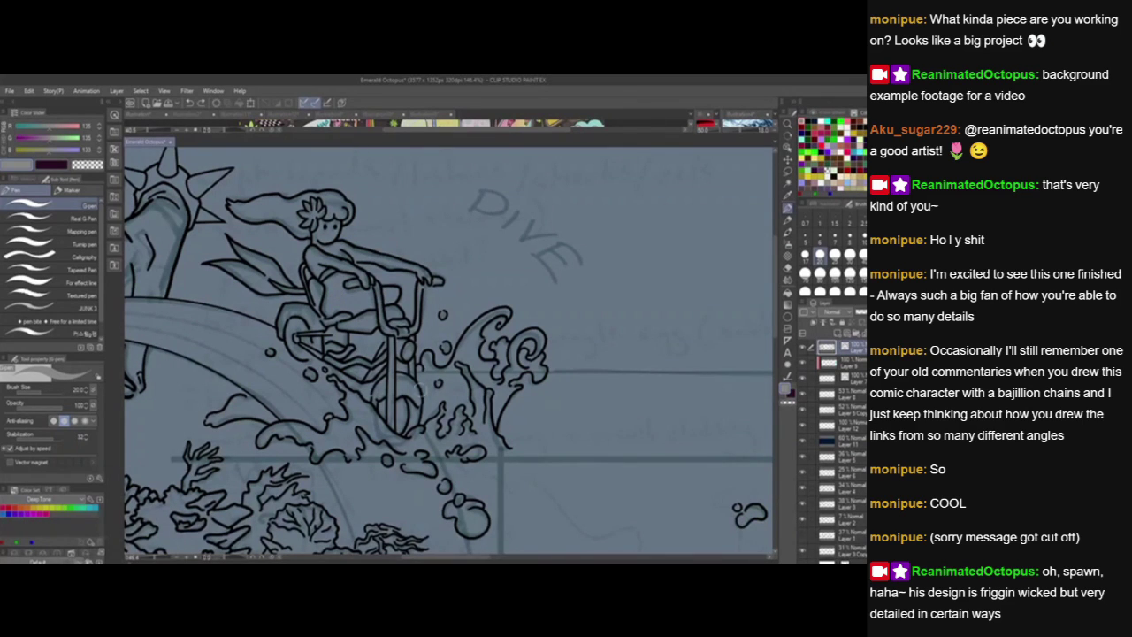
left_click_drag(421, 389, 439, 395)
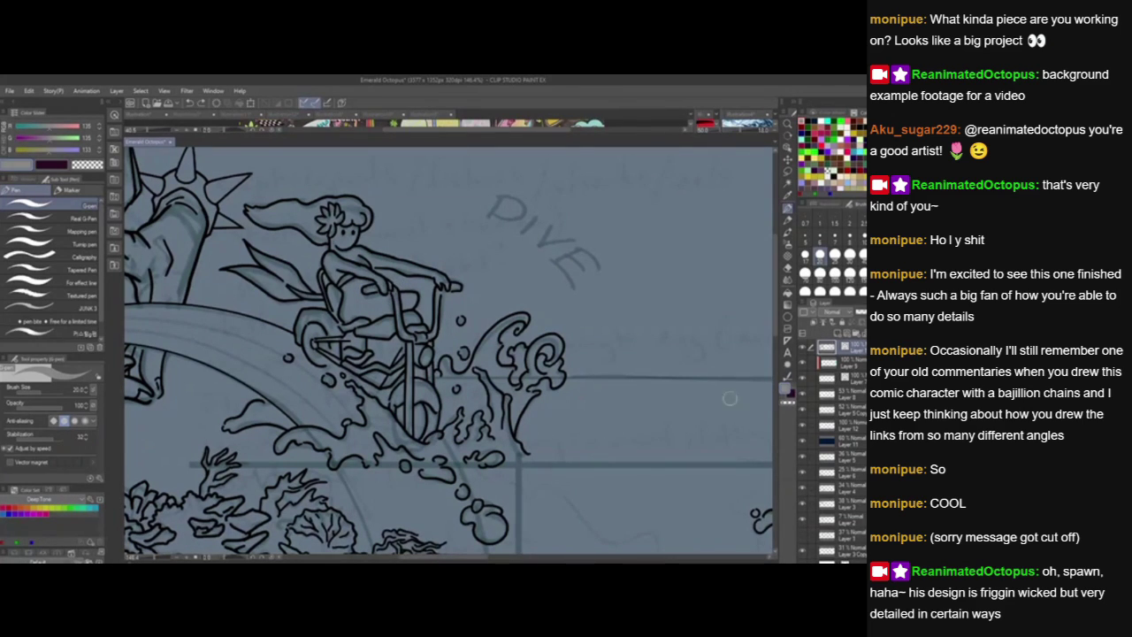
Paint the motorcycle's handlebar grips and fuel tank dark red on Layer 12.
left_click(843, 427)
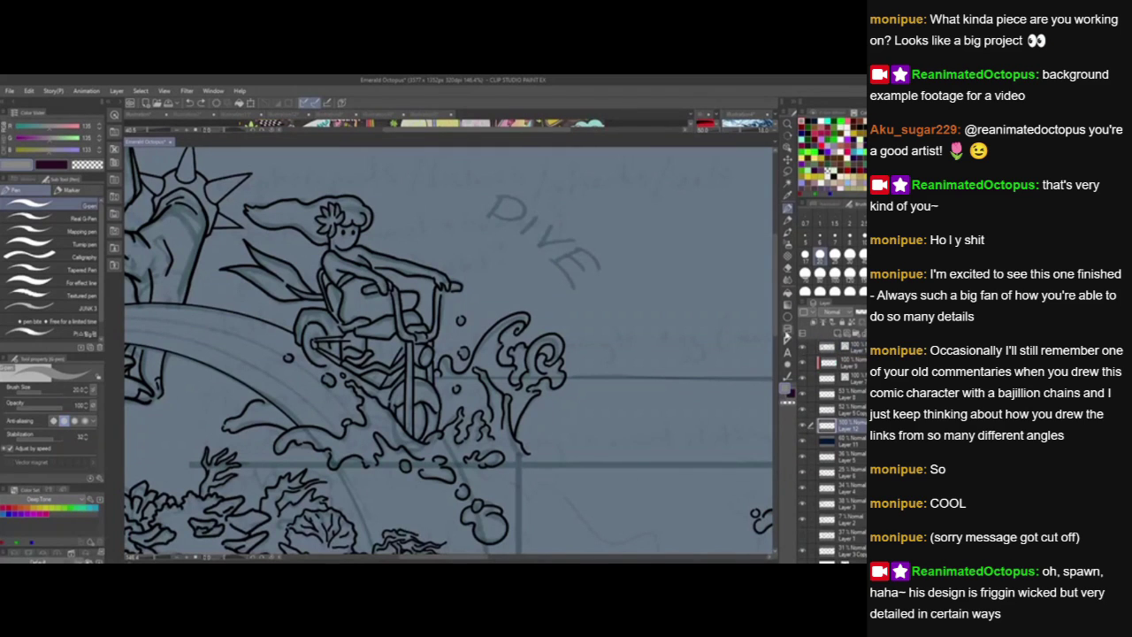
left_click(803, 127)
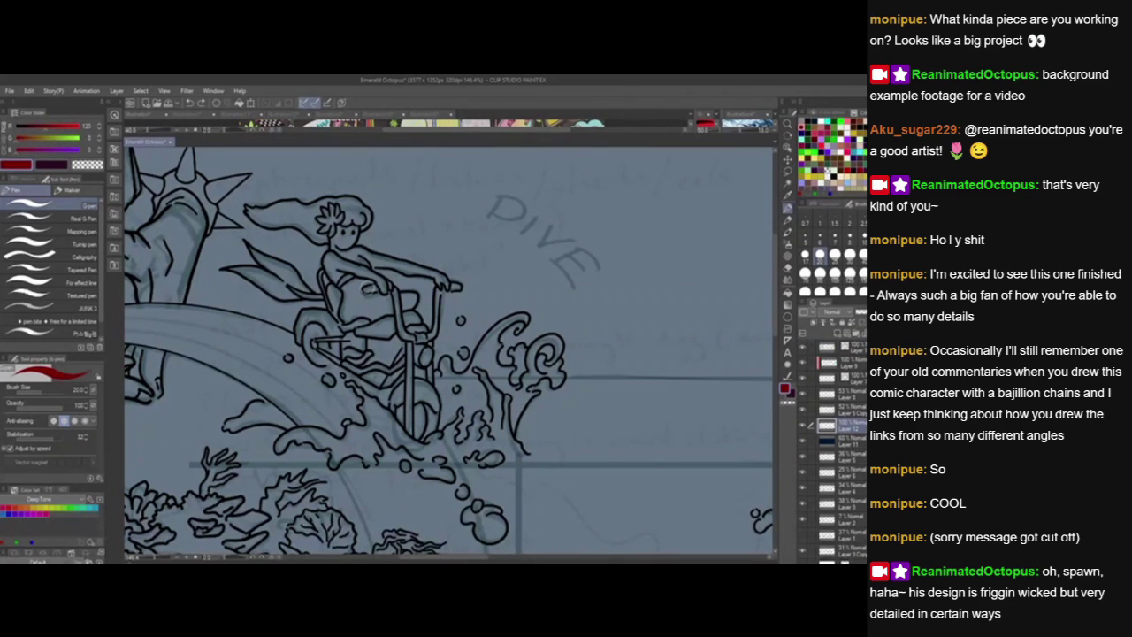
mouse_move(366, 288)
left_mouse_down()
mouse_move(442, 260)
mouse_move(457, 288)
left_mouse_up()
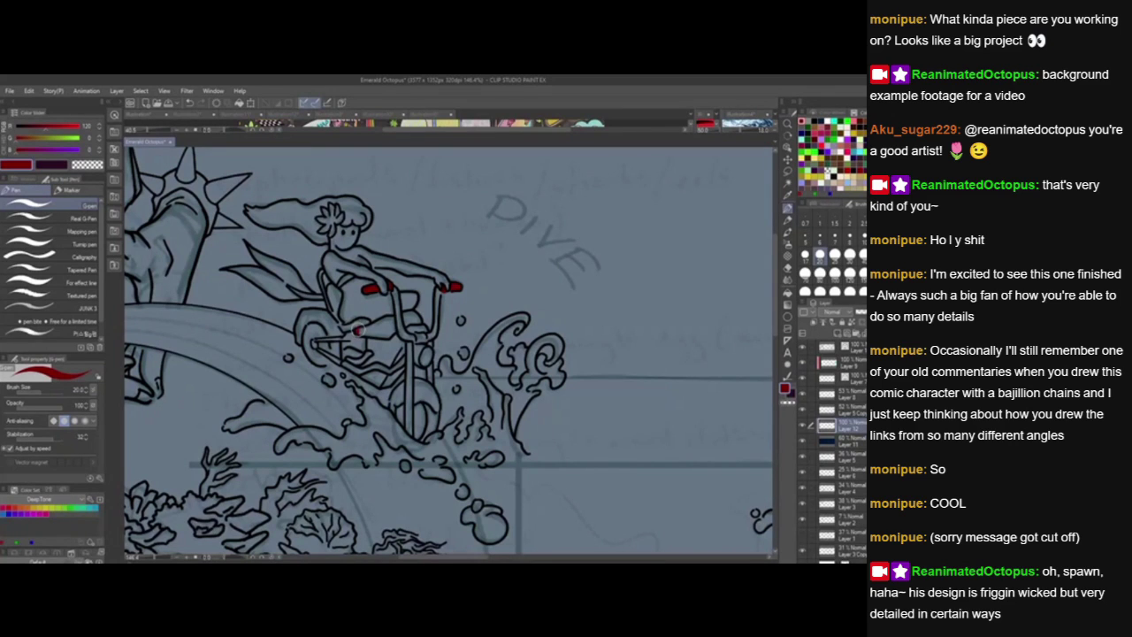
mouse_move(357, 330)
left_mouse_down()
mouse_move(392, 320)
mouse_move(385, 334)
mouse_move(360, 333)
mouse_move(384, 324)
mouse_move(372, 331)
mouse_move(387, 334)
mouse_move(409, 315)
left_mouse_up()
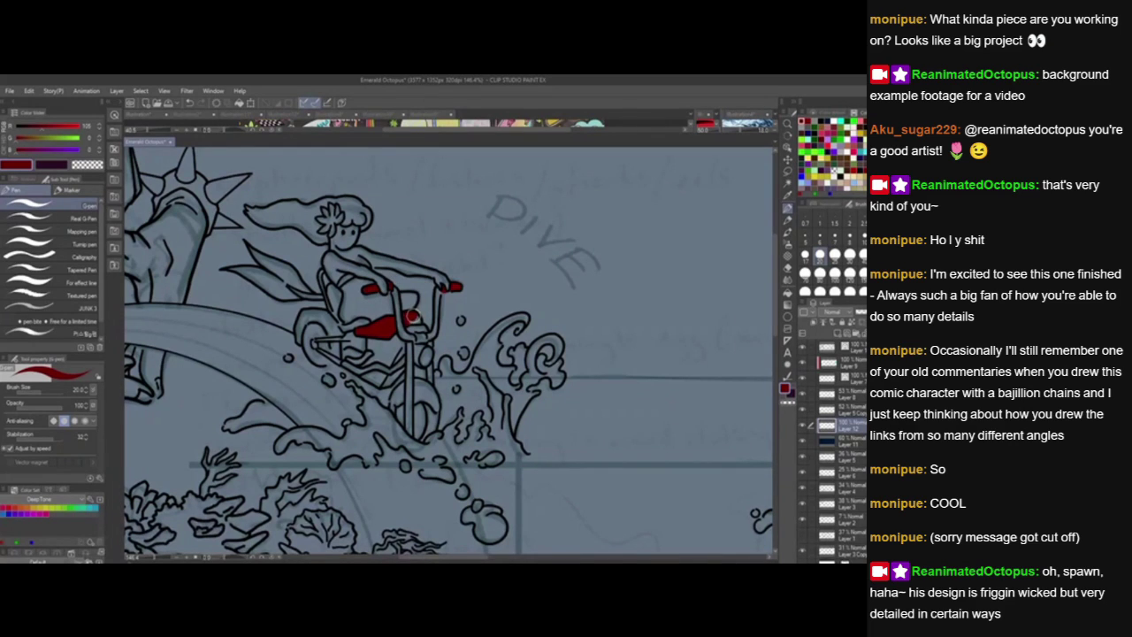
left_click_drag(414, 320, 454, 286)
left_click_drag(501, 480, 501, 486)
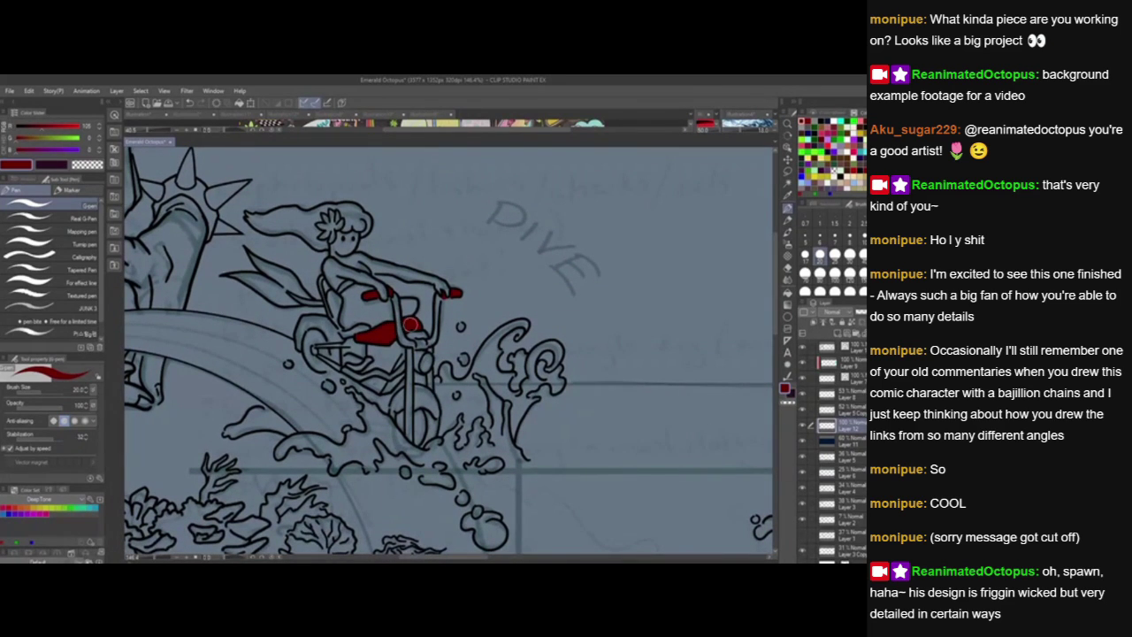
left_click_drag(411, 326, 415, 322)
Paint the motorcycle's front and rear fenders in the same dark red.
left_click_drag(474, 418, 478, 416)
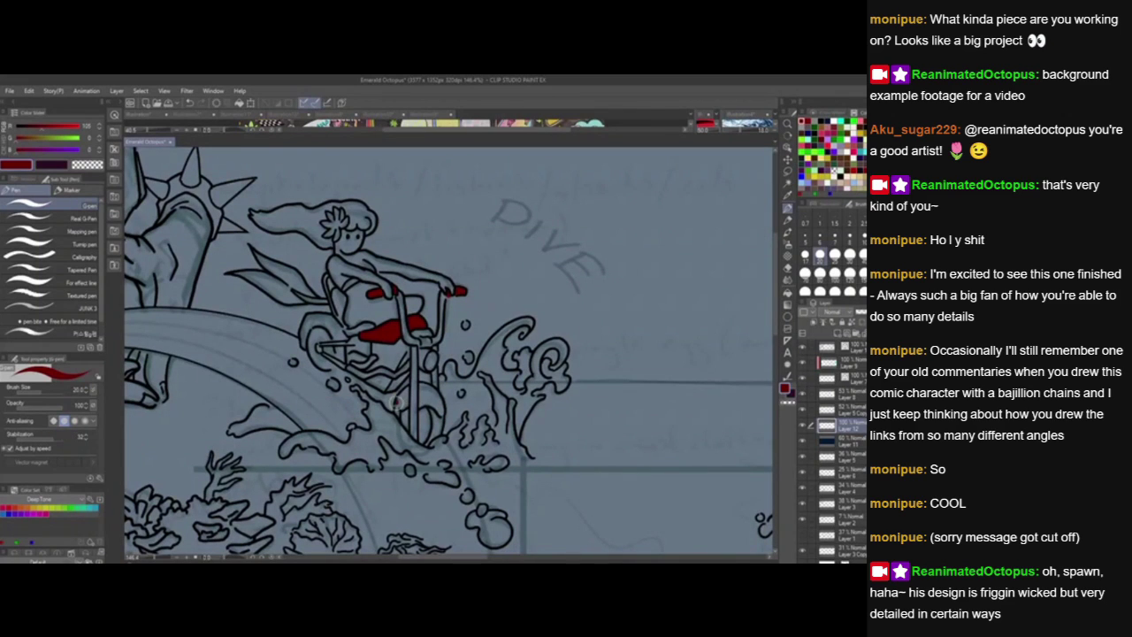
mouse_move(398, 402)
left_mouse_down()
mouse_move(407, 390)
mouse_move(399, 407)
mouse_move(405, 395)
mouse_move(399, 402)
mouse_move(419, 395)
mouse_move(419, 406)
mouse_move(423, 385)
mouse_move(421, 404)
mouse_move(431, 388)
mouse_move(425, 403)
mouse_move(432, 389)
mouse_move(440, 401)
left_mouse_up()
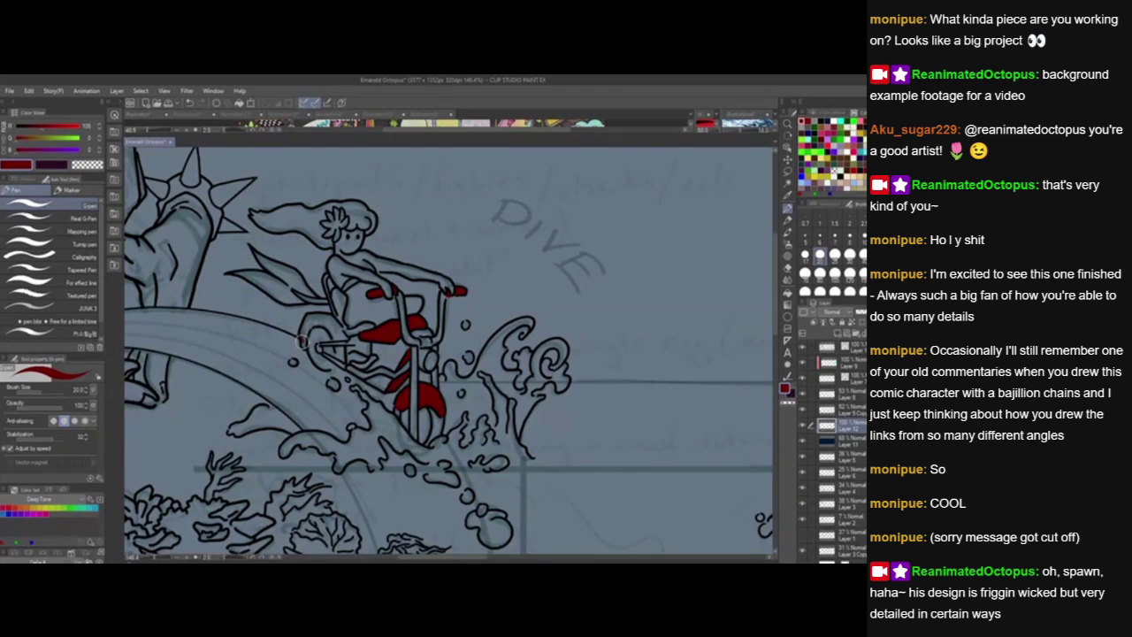
mouse_move(303, 349)
left_mouse_down()
mouse_move(308, 316)
mouse_move(303, 335)
mouse_move(309, 318)
mouse_move(329, 316)
mouse_move(318, 321)
mouse_move(344, 360)
mouse_move(333, 323)
mouse_move(345, 338)
left_mouse_up()
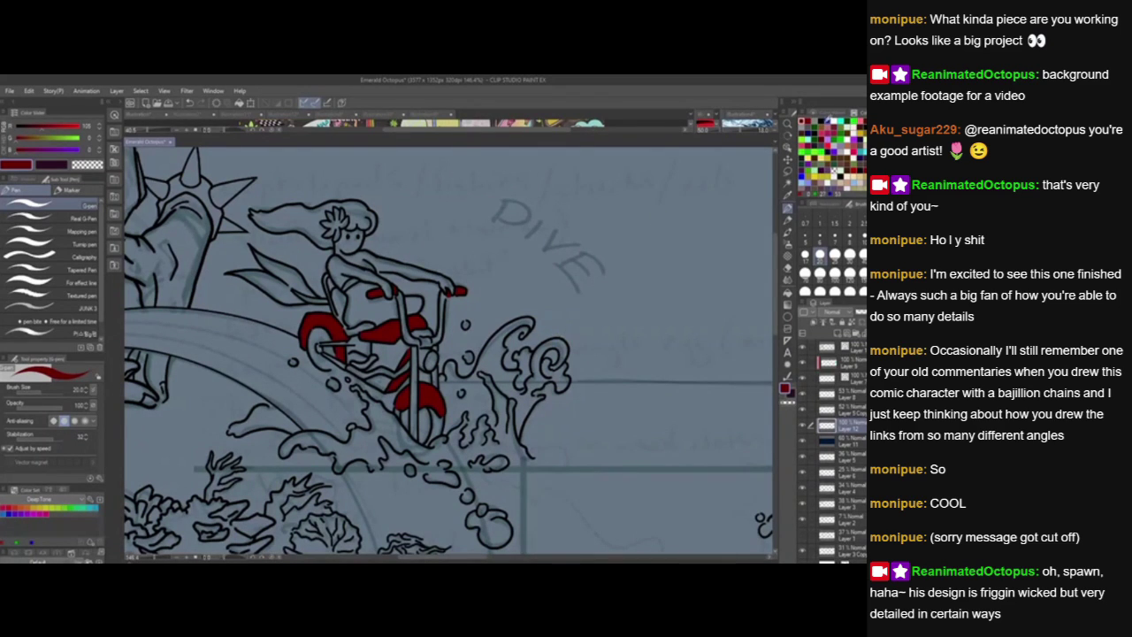
Choose a near-black grey and block in the motorcycle's seat and engine area.
left_click(822, 118)
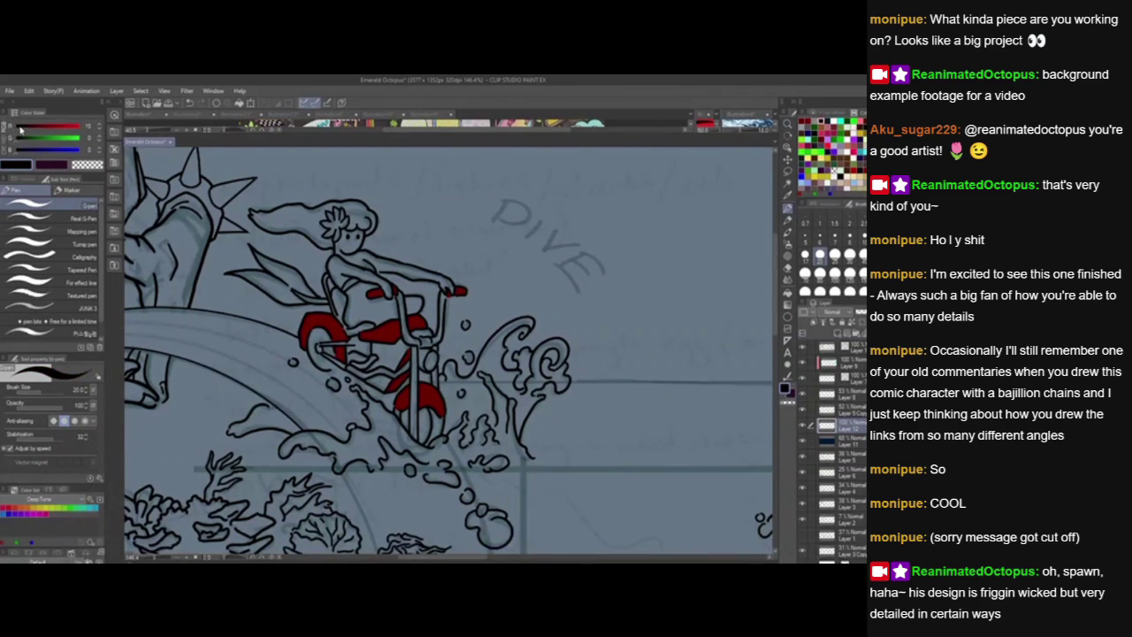
left_click(22, 128)
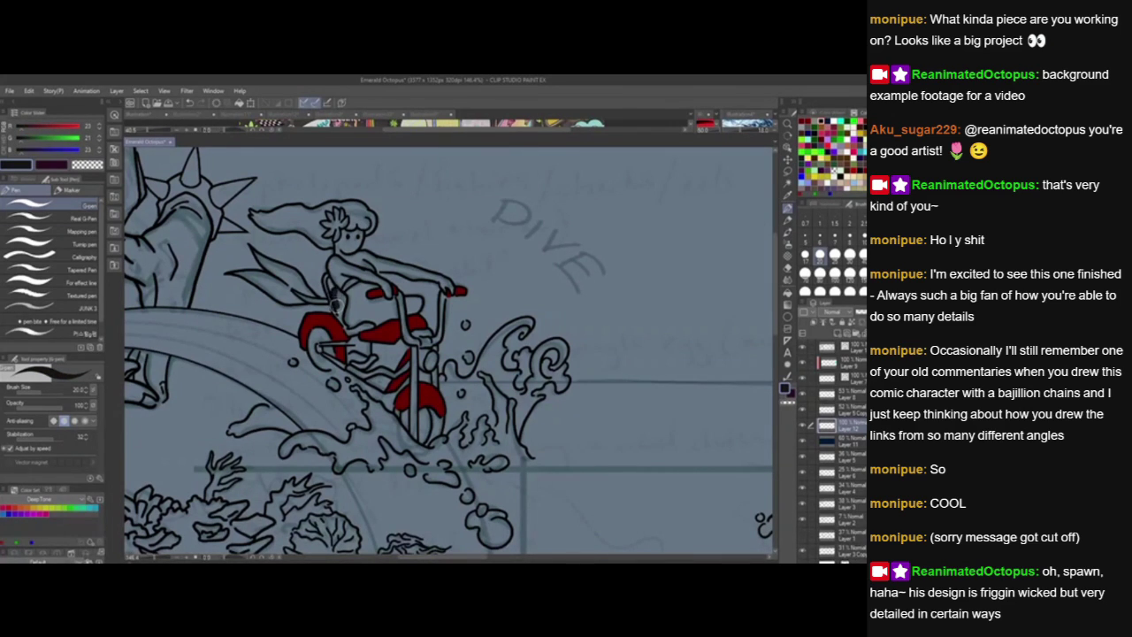
mouse_move(338, 294)
left_mouse_down()
mouse_move(348, 330)
mouse_move(372, 328)
mouse_move(354, 332)
mouse_move(351, 361)
mouse_move(354, 336)
mouse_move(390, 348)
mouse_move(414, 333)
mouse_move(405, 352)
mouse_move(372, 361)
mouse_move(368, 376)
mouse_move(388, 382)
mouse_move(400, 346)
mouse_move(383, 372)
mouse_move(381, 359)
mouse_move(395, 366)
left_mouse_up()
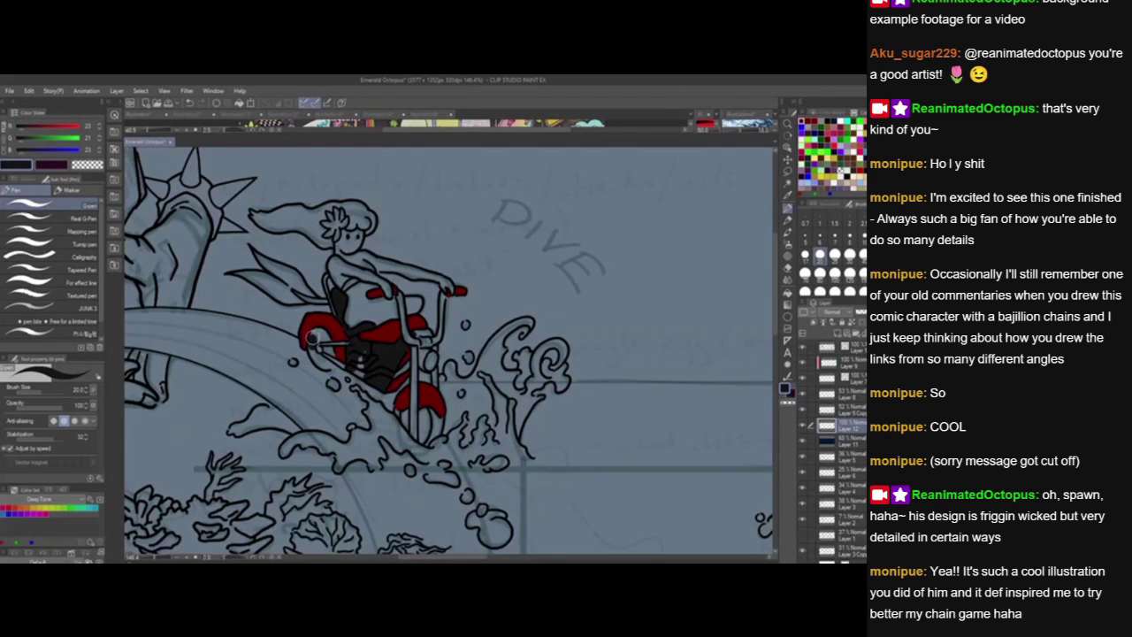
Fill the motorcycle's rear and front wheels with the near-black grey.
left_click_drag(318, 334, 330, 364)
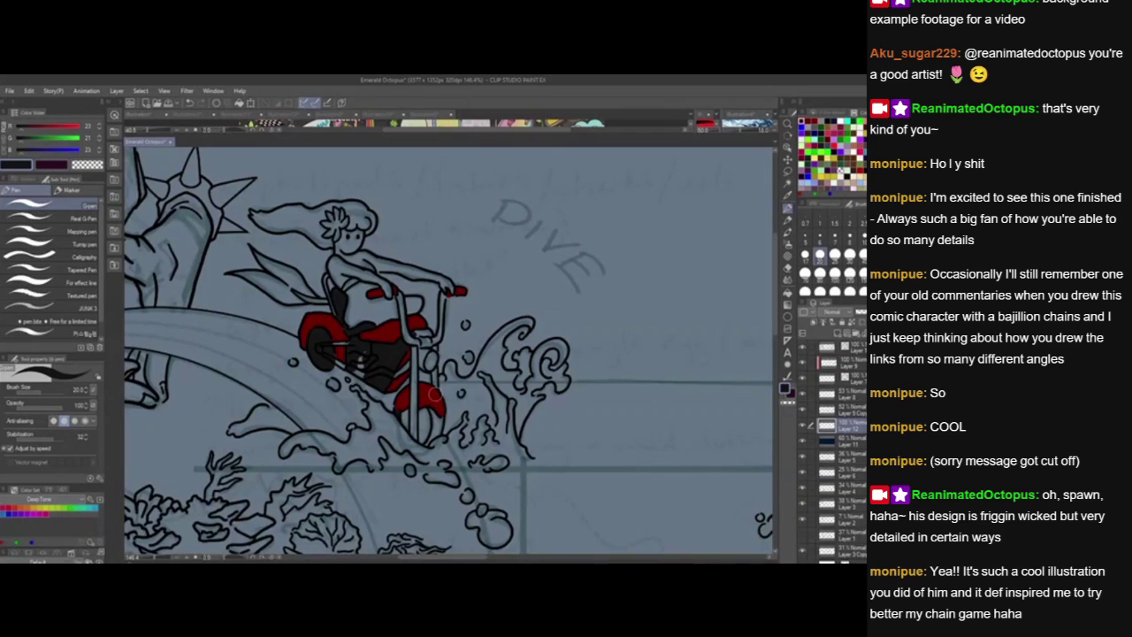
mouse_move(431, 412)
left_mouse_down()
mouse_move(427, 444)
mouse_move(439, 426)
left_mouse_up()
mouse_move(422, 412)
left_mouse_down()
mouse_move(419, 440)
mouse_move(430, 422)
left_mouse_up()
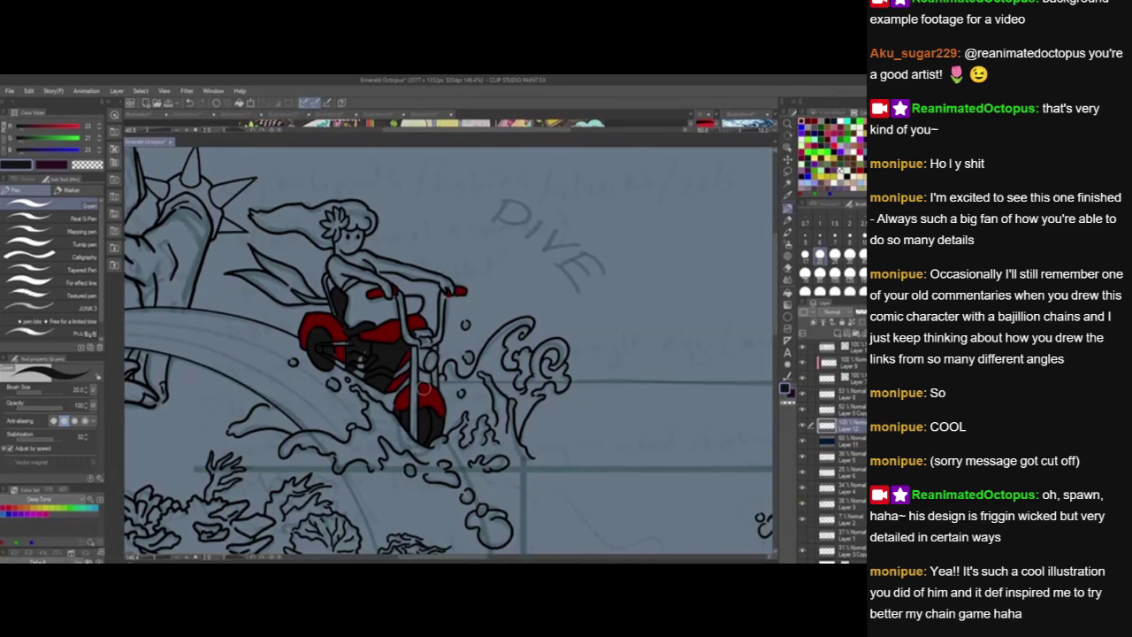
Paint the motorcycle's exhaust pipes, rear hub, handlebars and front fork light grey.
left_click(823, 120)
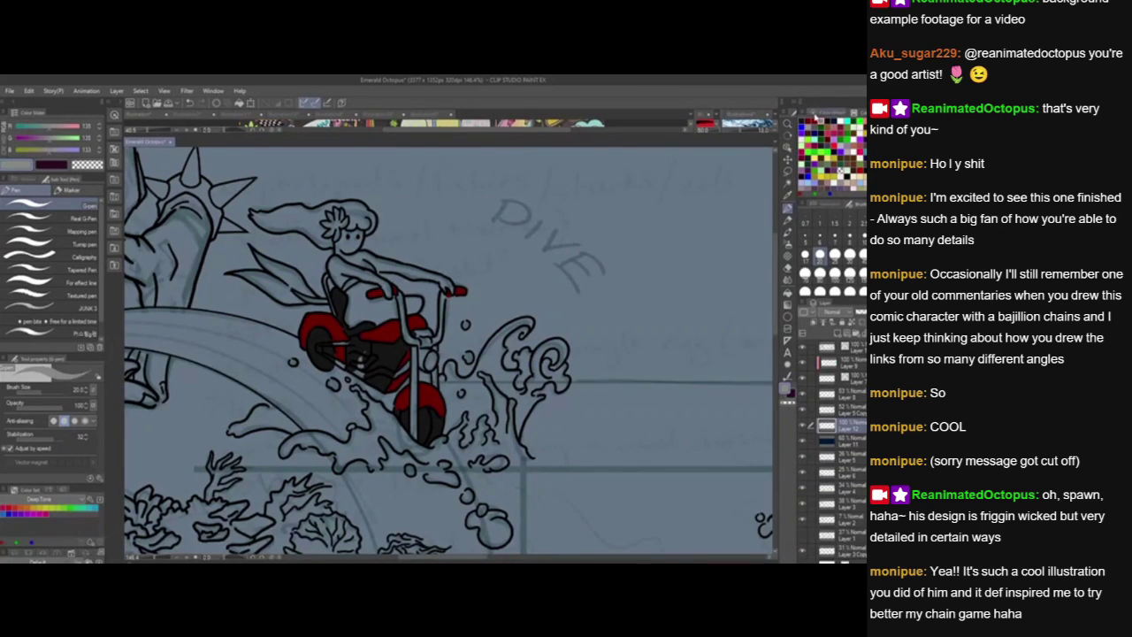
left_click_drag(323, 355, 392, 376)
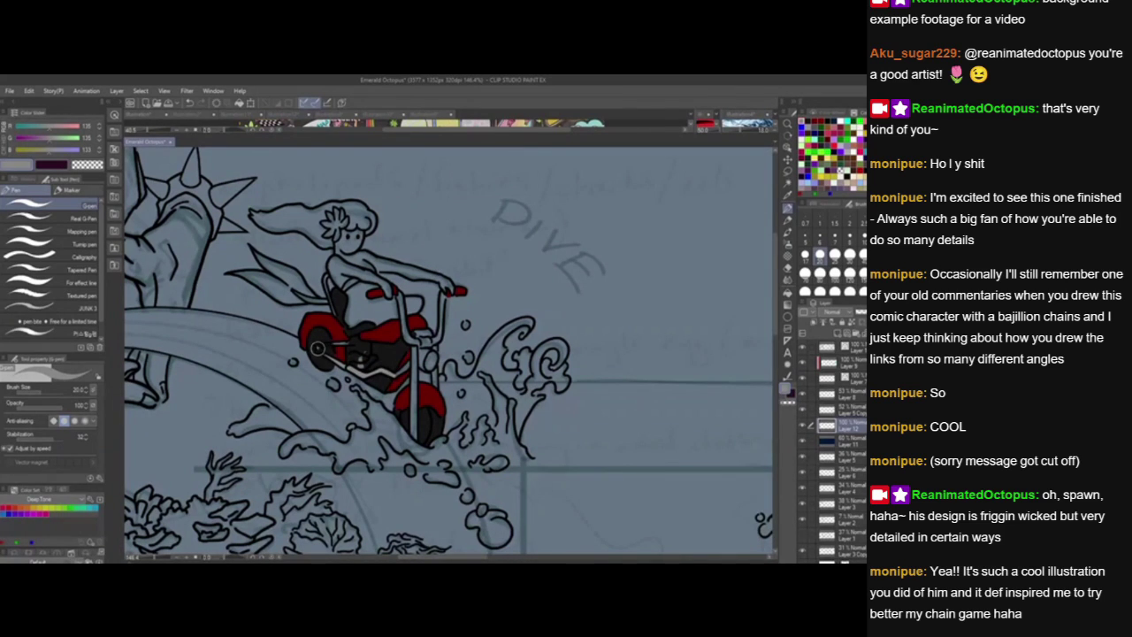
left_click_drag(321, 344, 354, 347)
mouse_move(363, 351)
left_mouse_down()
mouse_move(363, 366)
mouse_move(375, 358)
left_mouse_up()
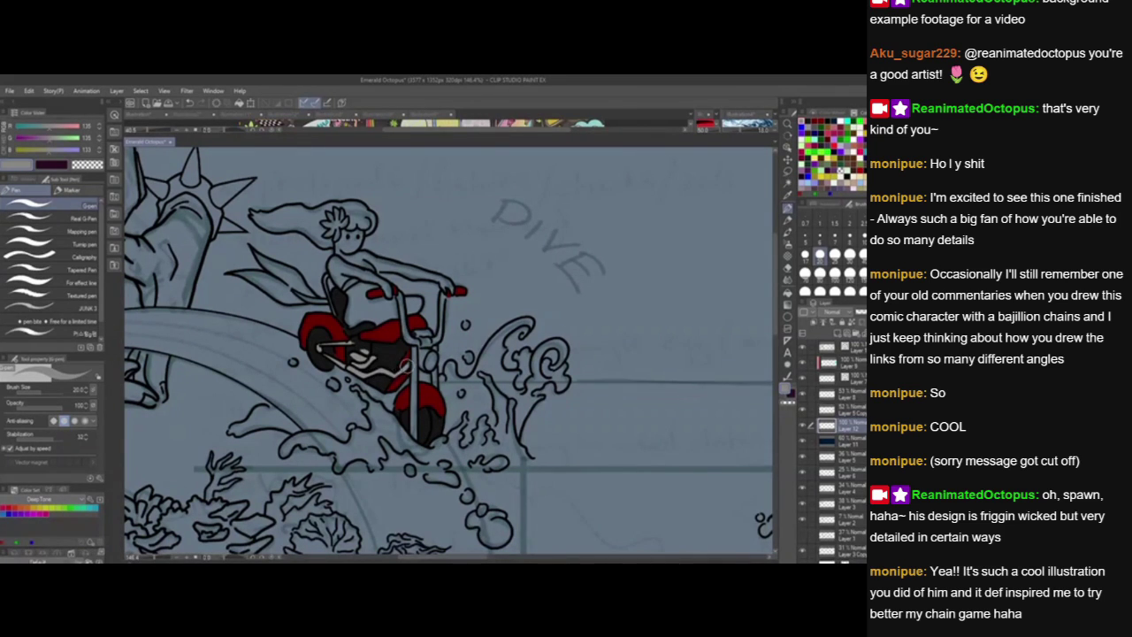
mouse_move(399, 296)
left_mouse_down()
mouse_move(409, 339)
mouse_move(425, 336)
mouse_move(413, 347)
mouse_move(414, 434)
left_mouse_up()
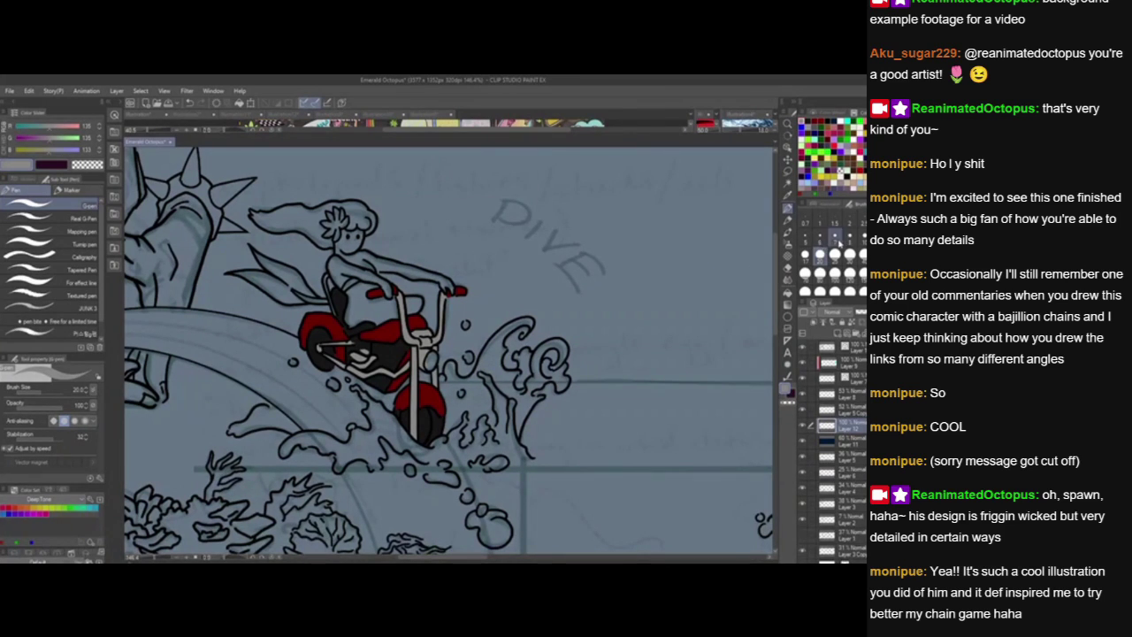
Set the brush size to 7 and fill in the small headlight area beside the front fork with near-black grey.
left_click(834, 237)
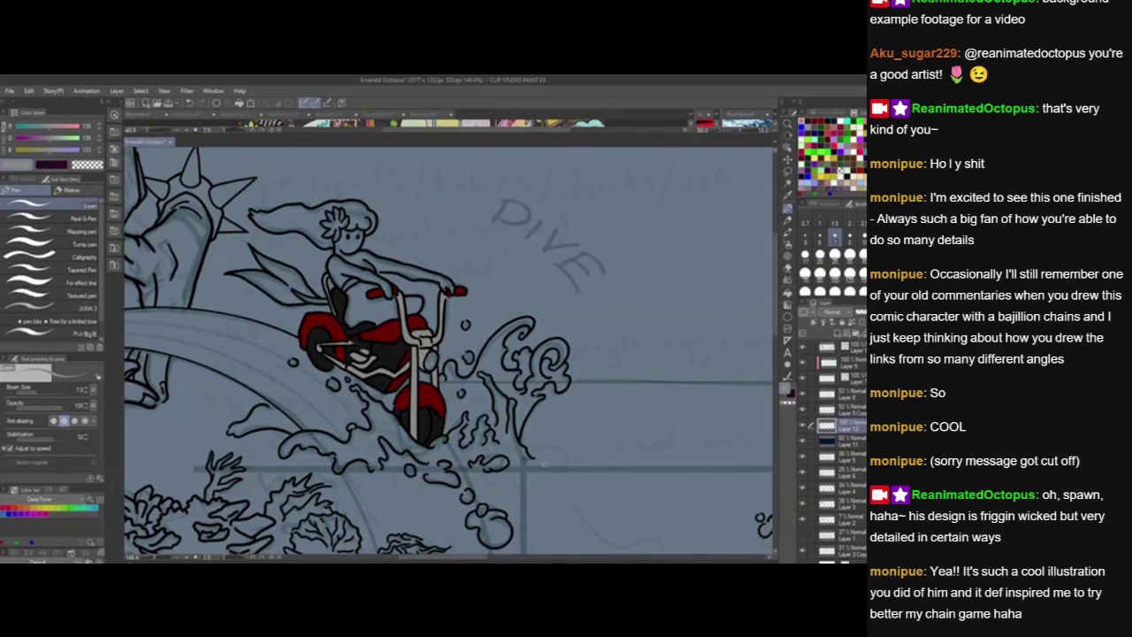
left_click_drag(560, 492, 564, 505)
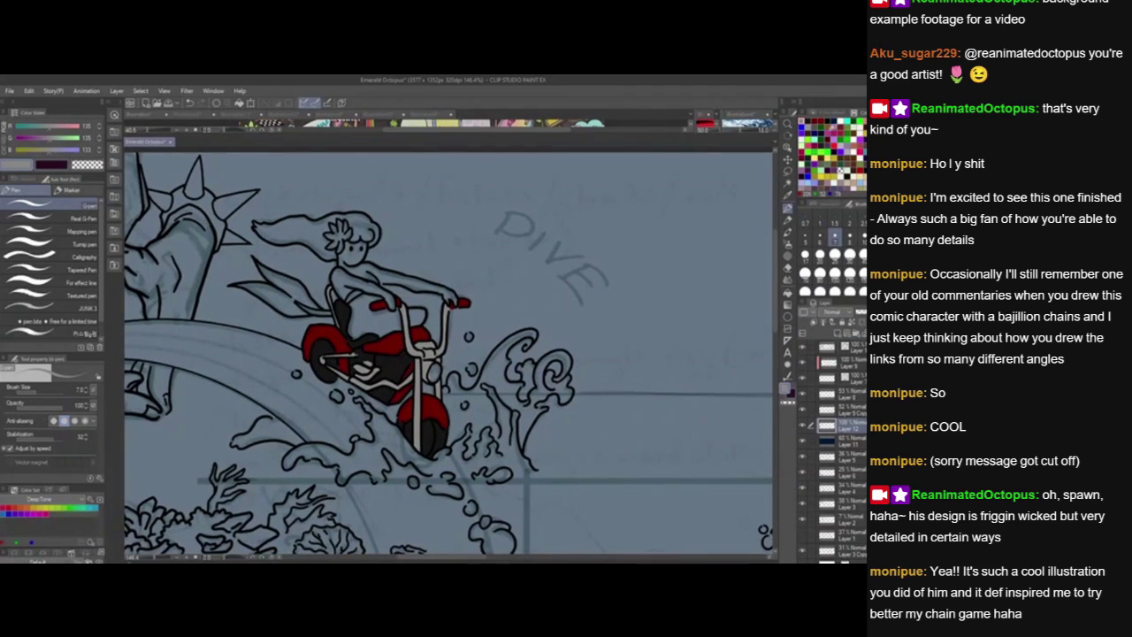
left_click(807, 118)
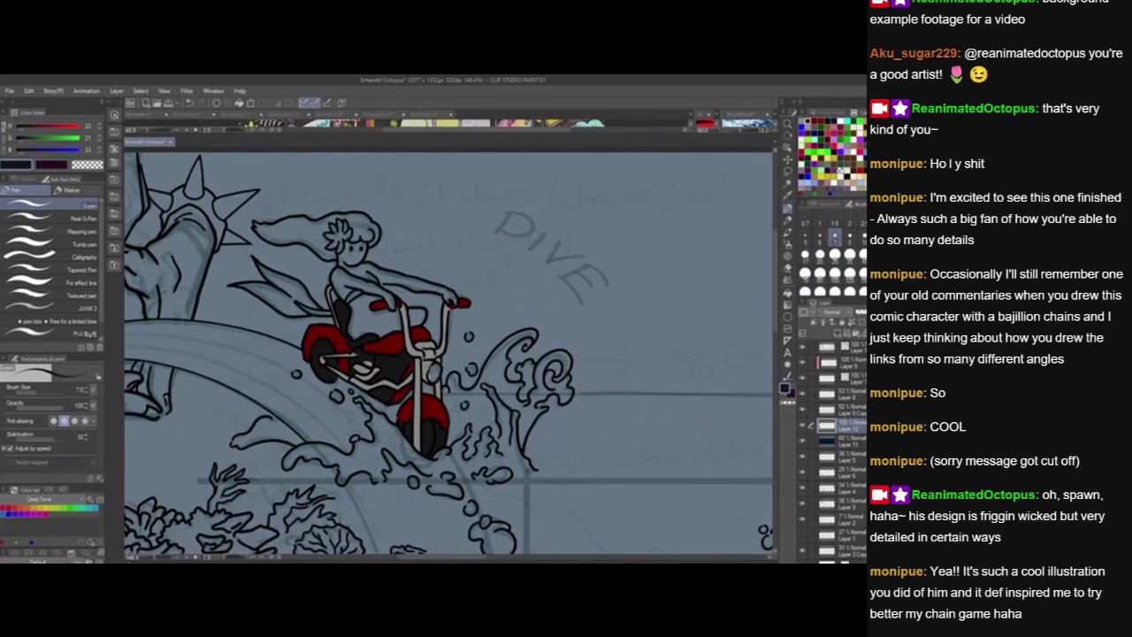
left_click_drag(433, 370, 435, 379)
left_click_drag(539, 431, 573, 447)
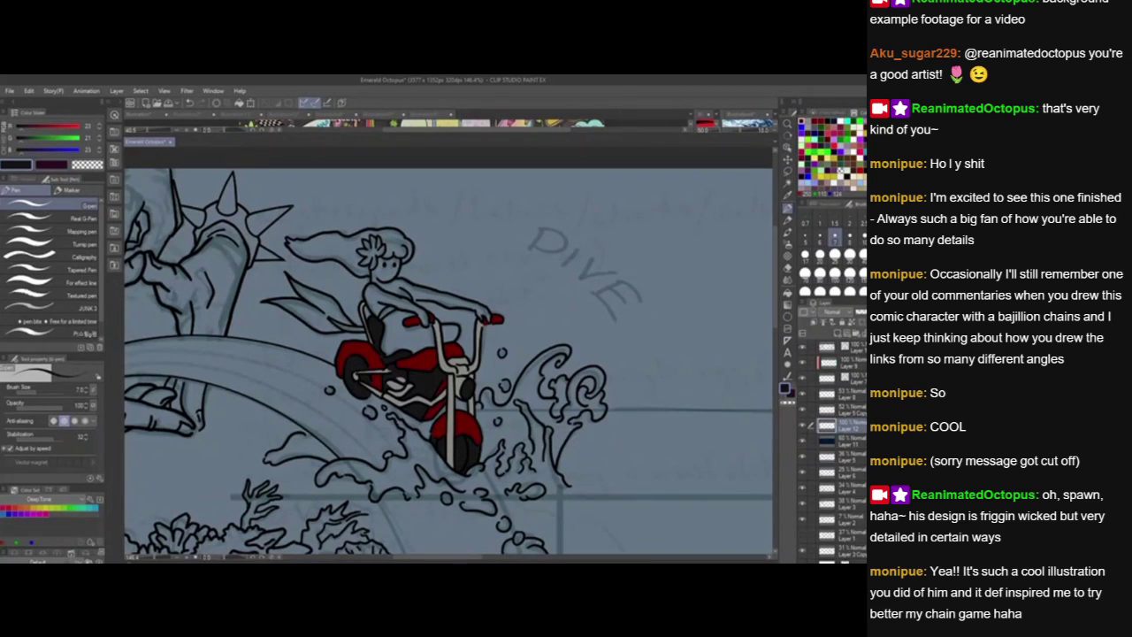
Colour the mermaid's hair flower pink and her face golden brown.
left_click(861, 120)
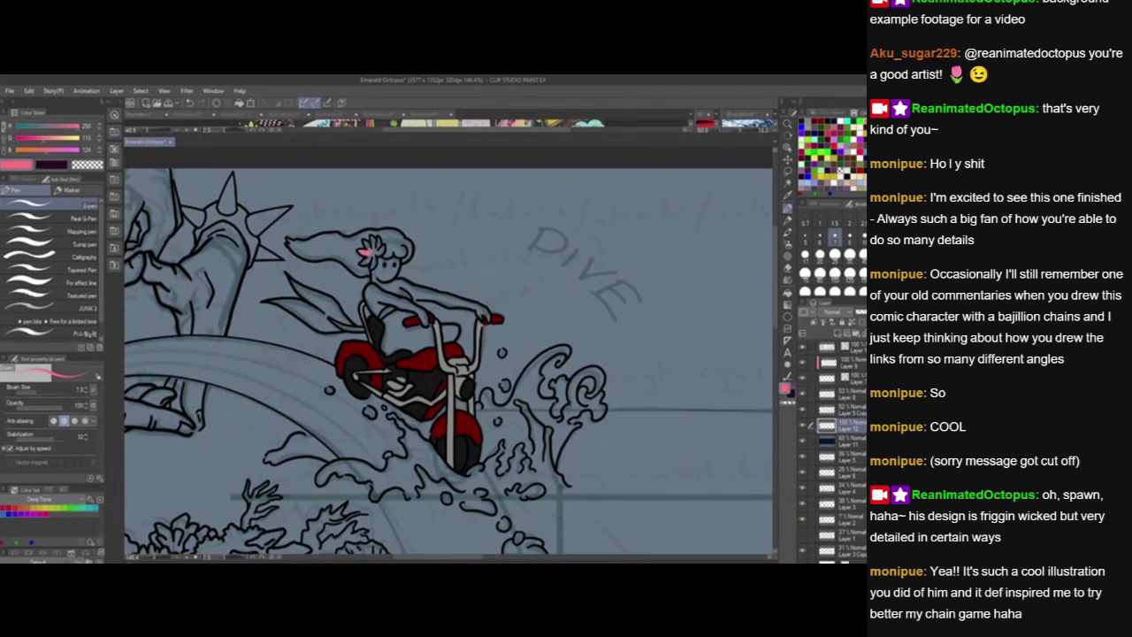
left_click_drag(370, 238, 371, 249)
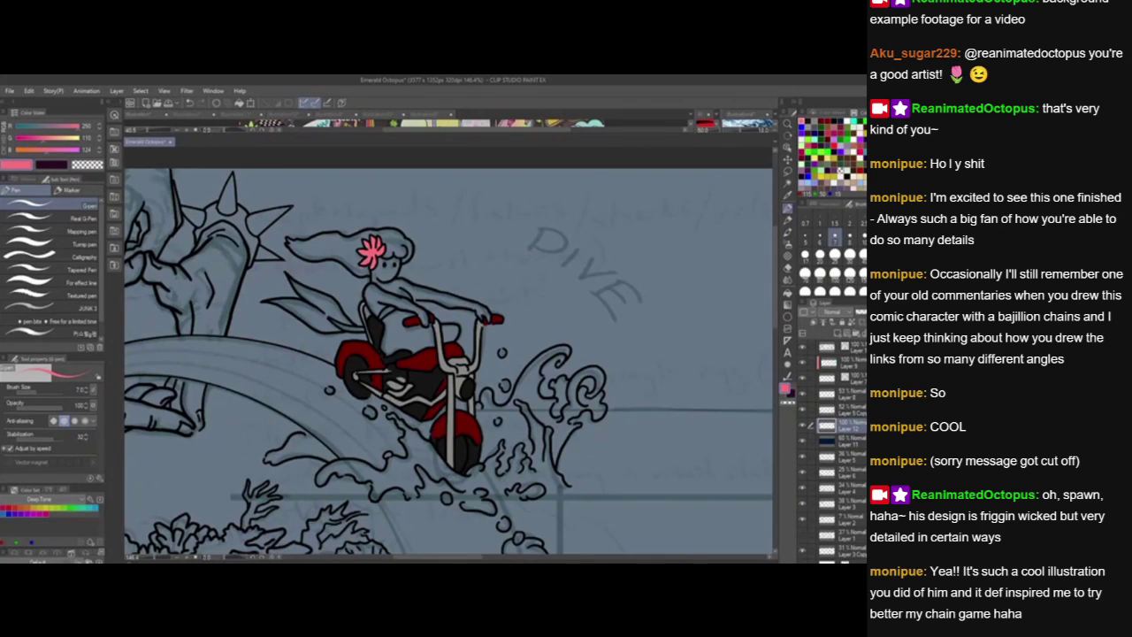
left_click(841, 171)
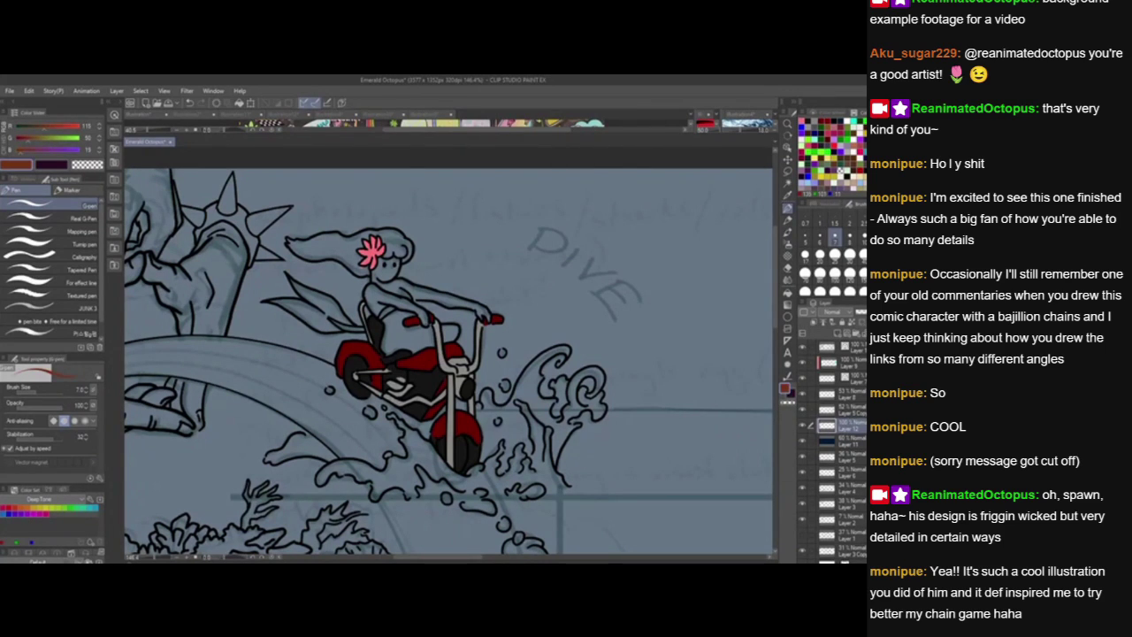
left_click(830, 125)
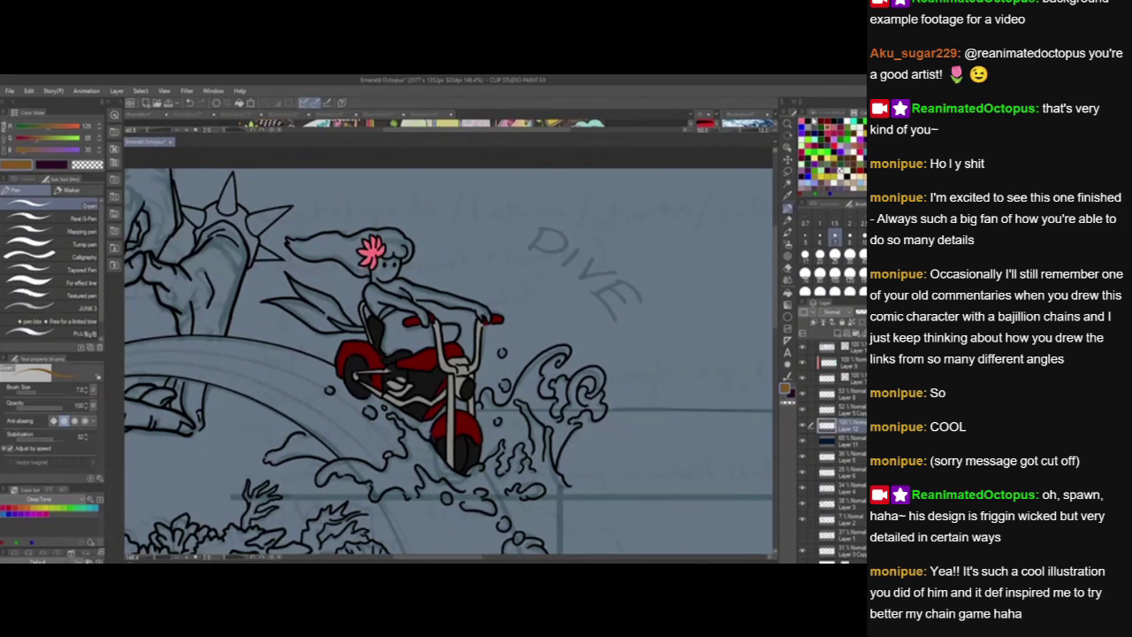
left_click(803, 120)
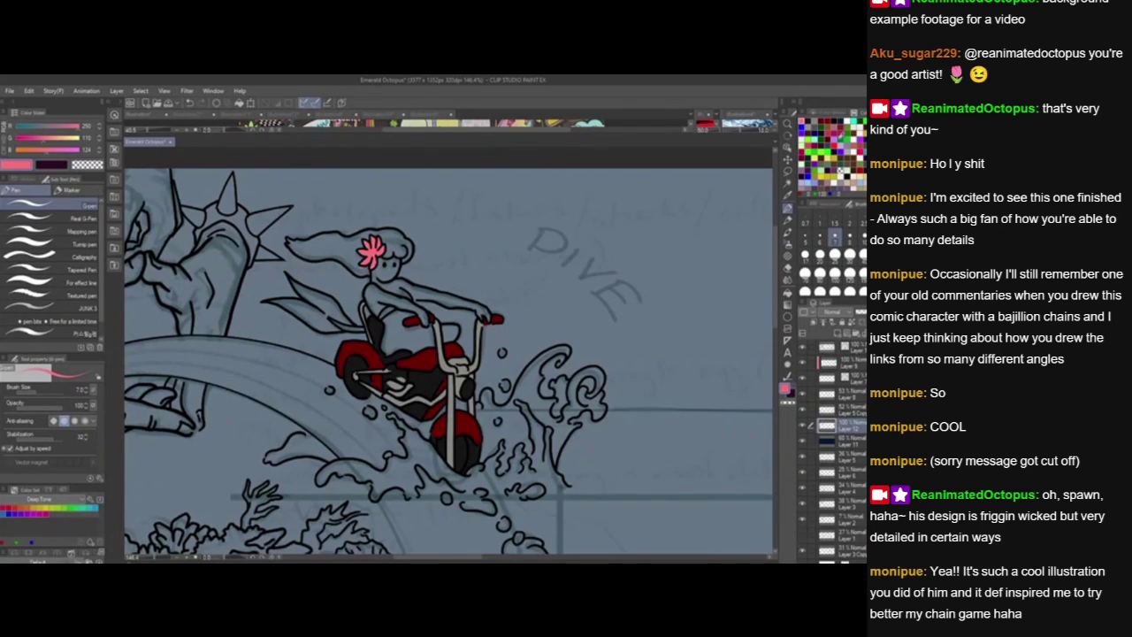
left_click(831, 130)
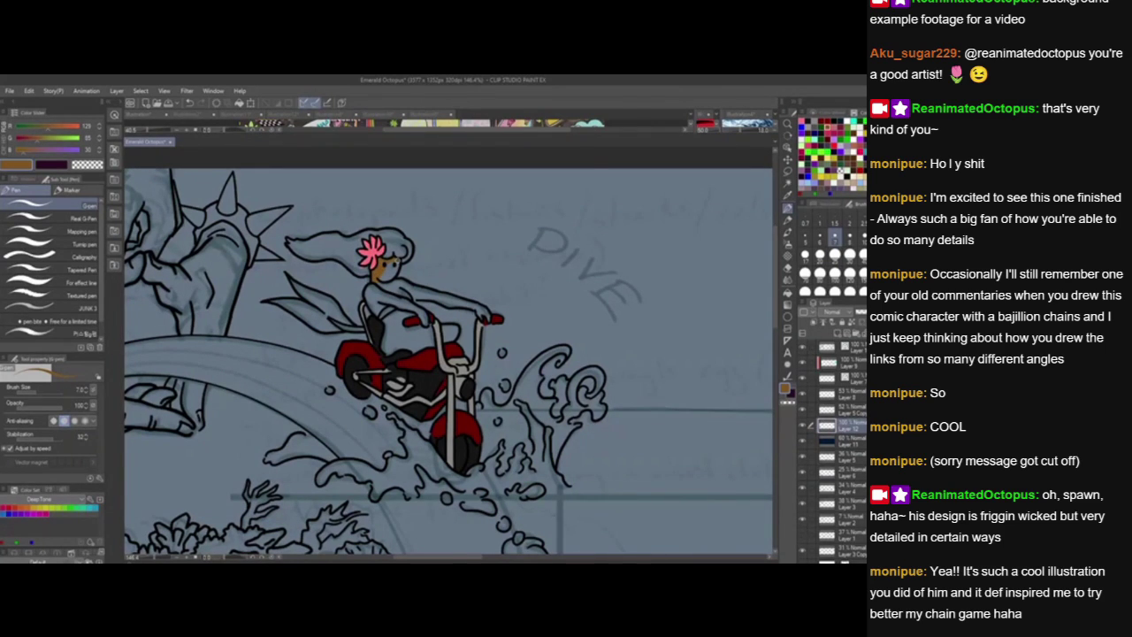
left_click_drag(393, 276, 380, 280)
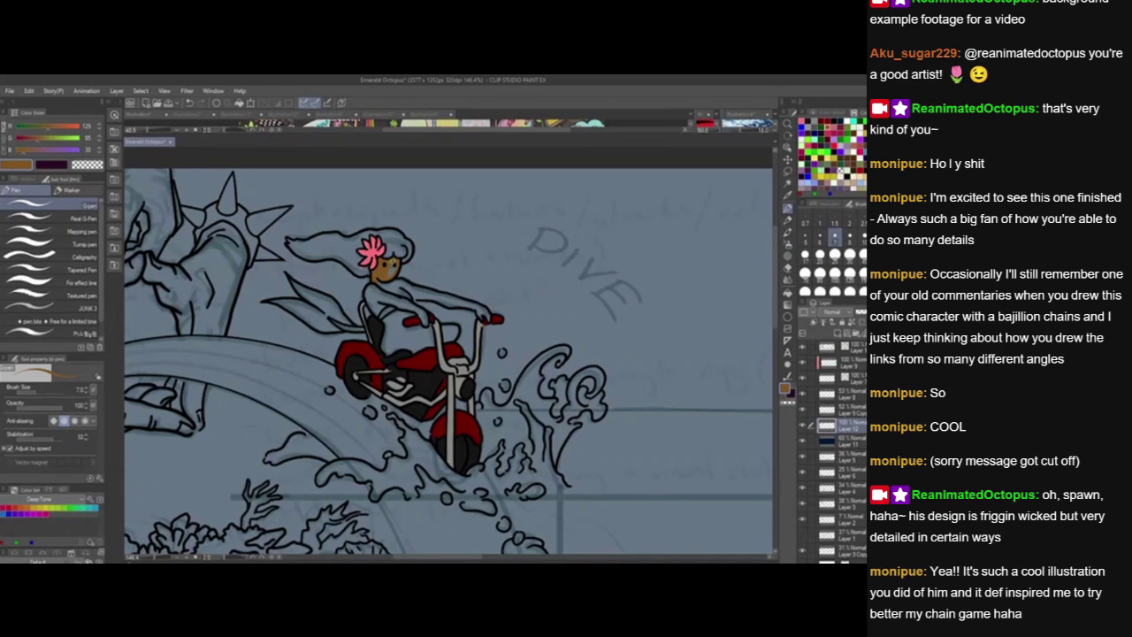
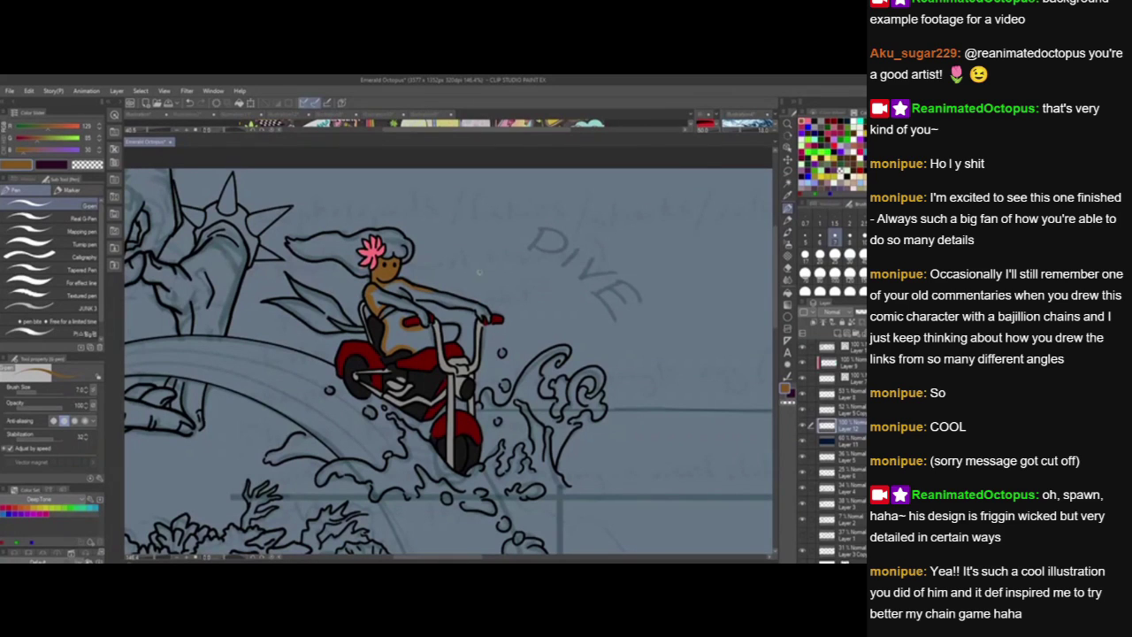
Set the brush size to 12 and fill the mermaid's arms and torso with the golden-brown skin tone.
left_click(836, 237)
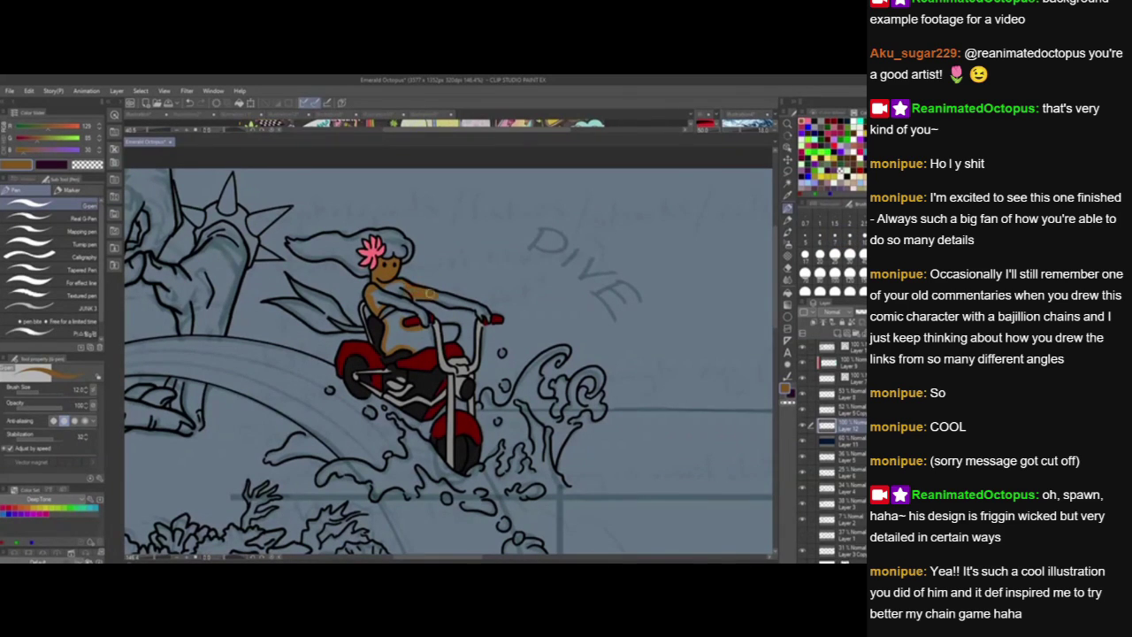
mouse_move(432, 295)
left_mouse_down()
mouse_move(482, 316)
mouse_move(461, 299)
mouse_move(489, 317)
left_mouse_up()
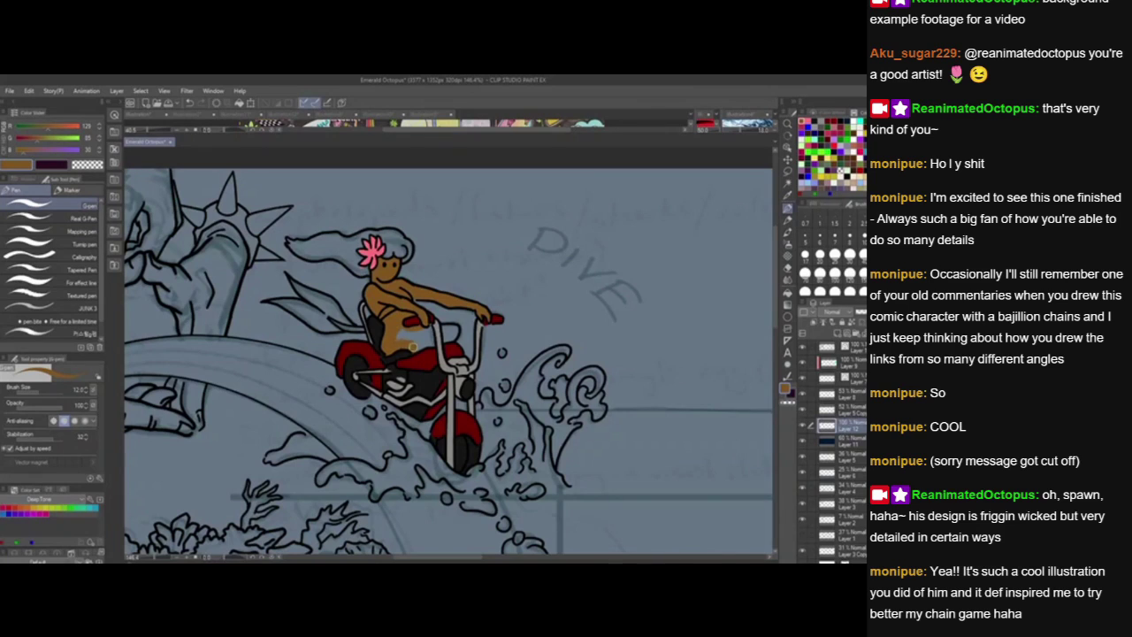
left_click_drag(404, 332, 421, 327)
Fill the mermaid's flowing hair with near-black grey and paint her bikini top black.
left_click(818, 120)
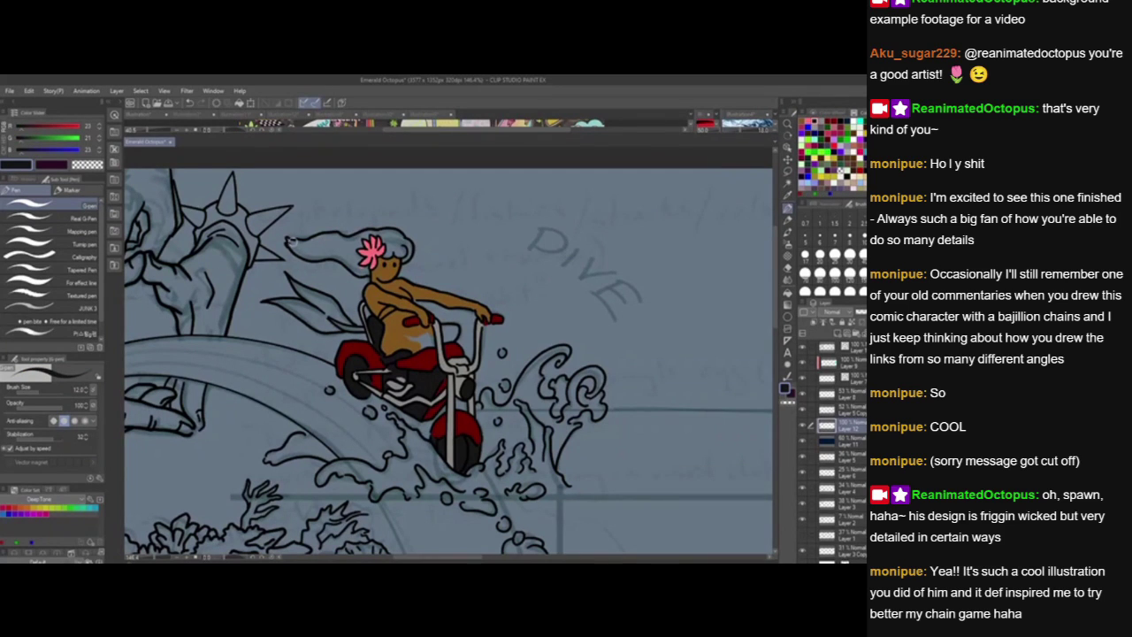
mouse_move(285, 239)
left_mouse_down()
mouse_move(323, 257)
mouse_move(295, 243)
mouse_move(334, 233)
mouse_move(318, 255)
mouse_move(367, 274)
mouse_move(363, 263)
left_mouse_up()
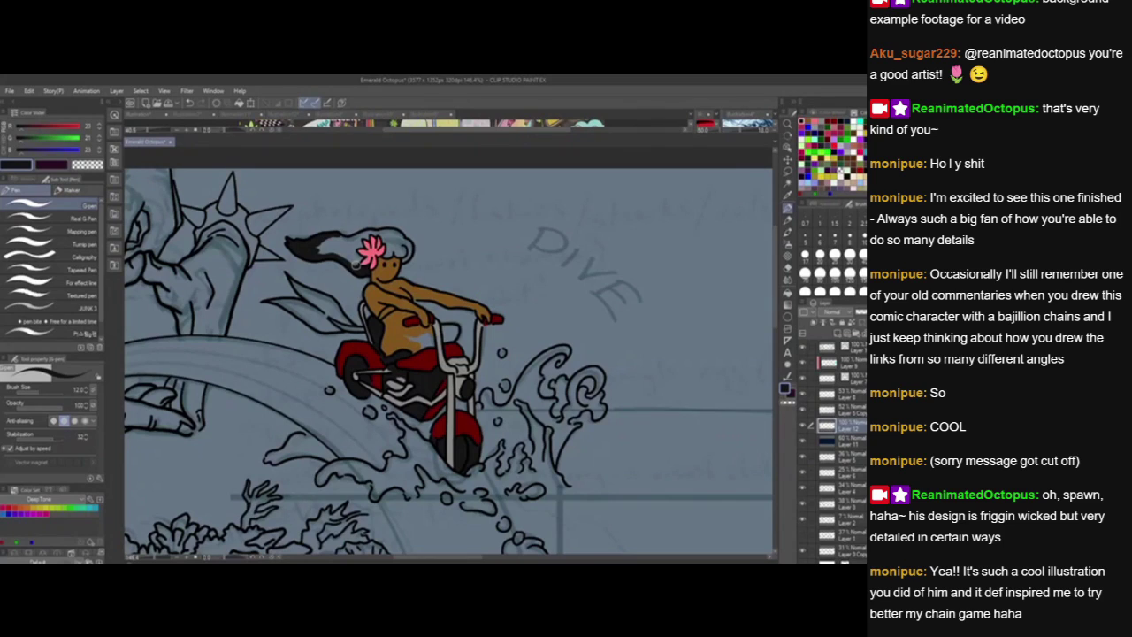
left_click_drag(355, 264, 360, 259)
mouse_move(361, 244)
left_mouse_down()
mouse_move(336, 236)
mouse_move(326, 251)
mouse_move(353, 258)
mouse_move(329, 243)
mouse_move(356, 243)
mouse_move(345, 243)
left_mouse_up()
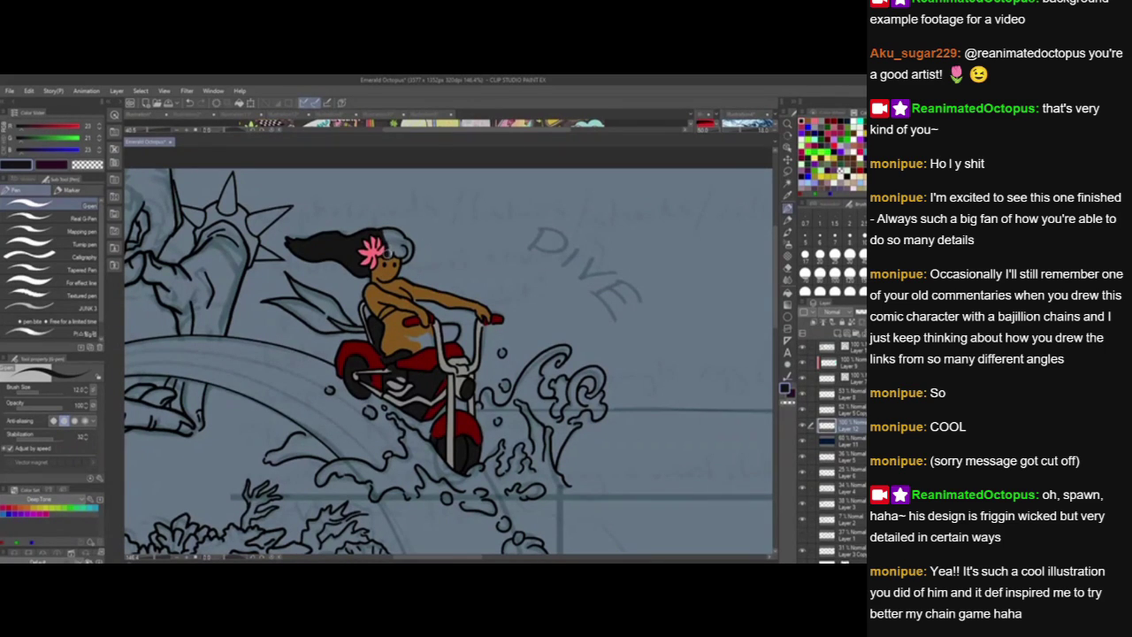
mouse_move(385, 237)
left_mouse_down()
mouse_move(390, 249)
mouse_move(391, 232)
mouse_move(399, 238)
mouse_move(390, 254)
mouse_move(404, 257)
mouse_move(405, 240)
mouse_move(405, 260)
left_mouse_up()
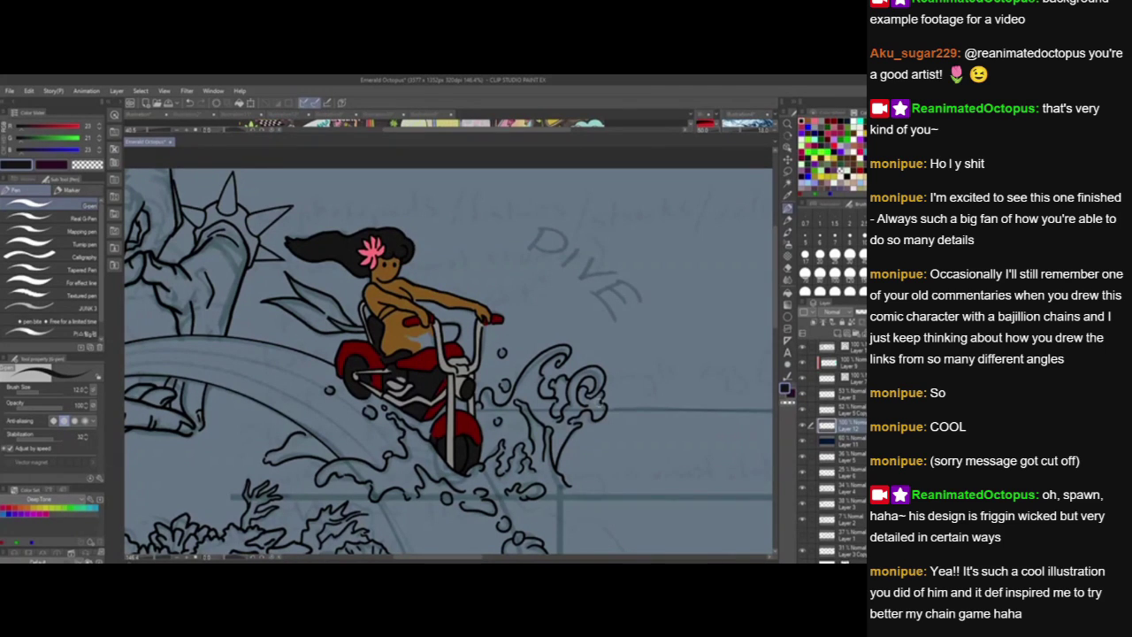
left_click_drag(607, 493, 598, 483)
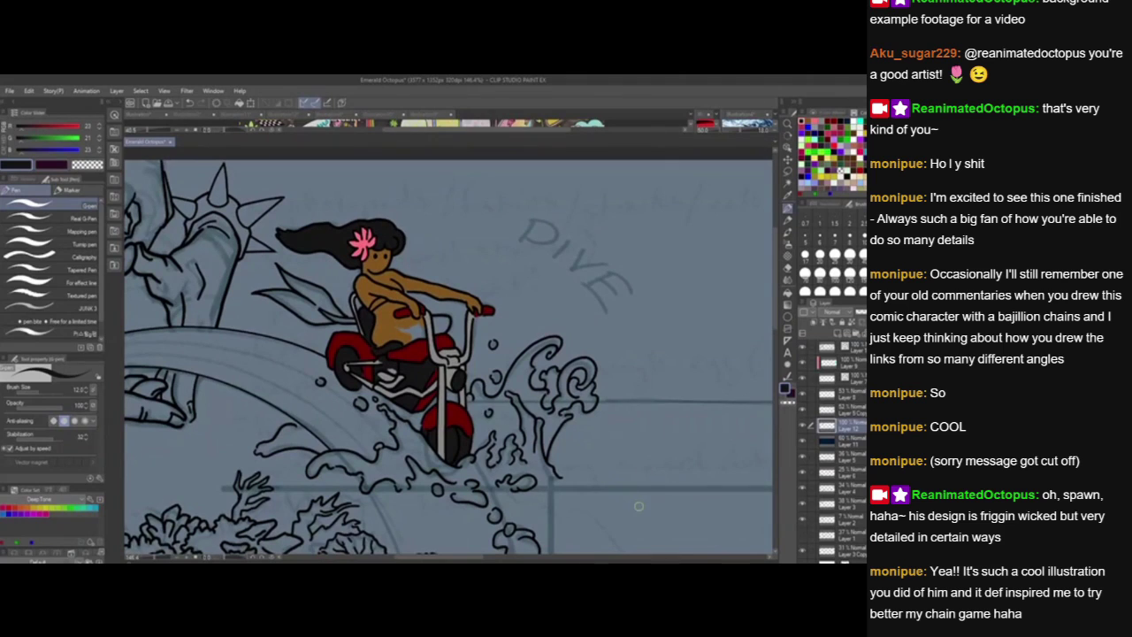
left_click_drag(517, 481, 493, 475)
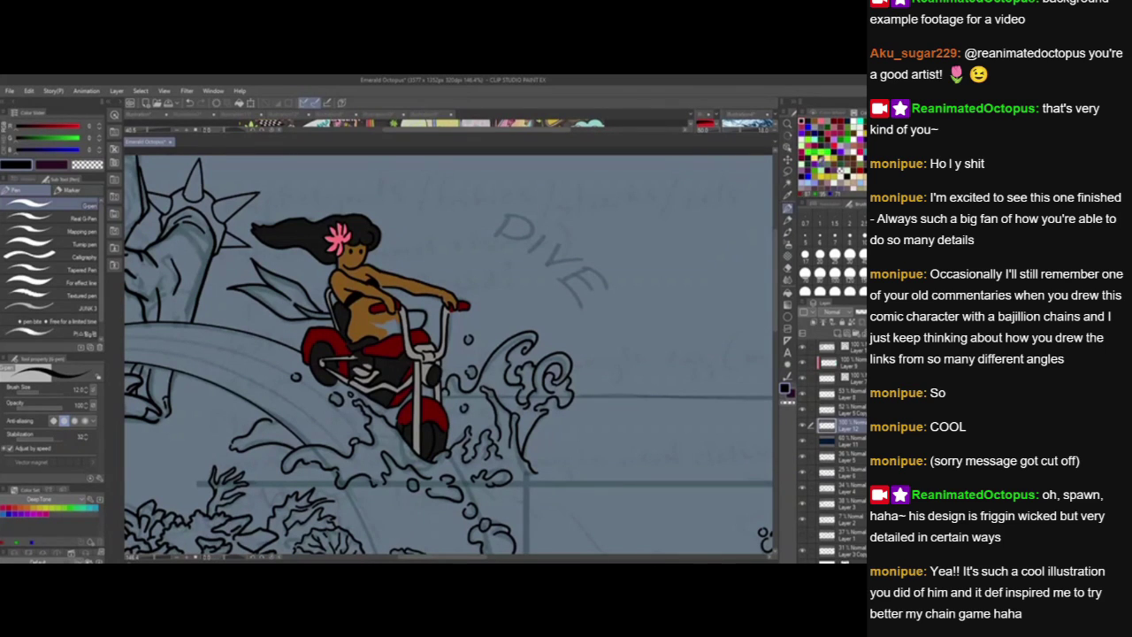
Paint the mermaid's tail green from the hips to the fins behind the motorcycle.
left_click(851, 131)
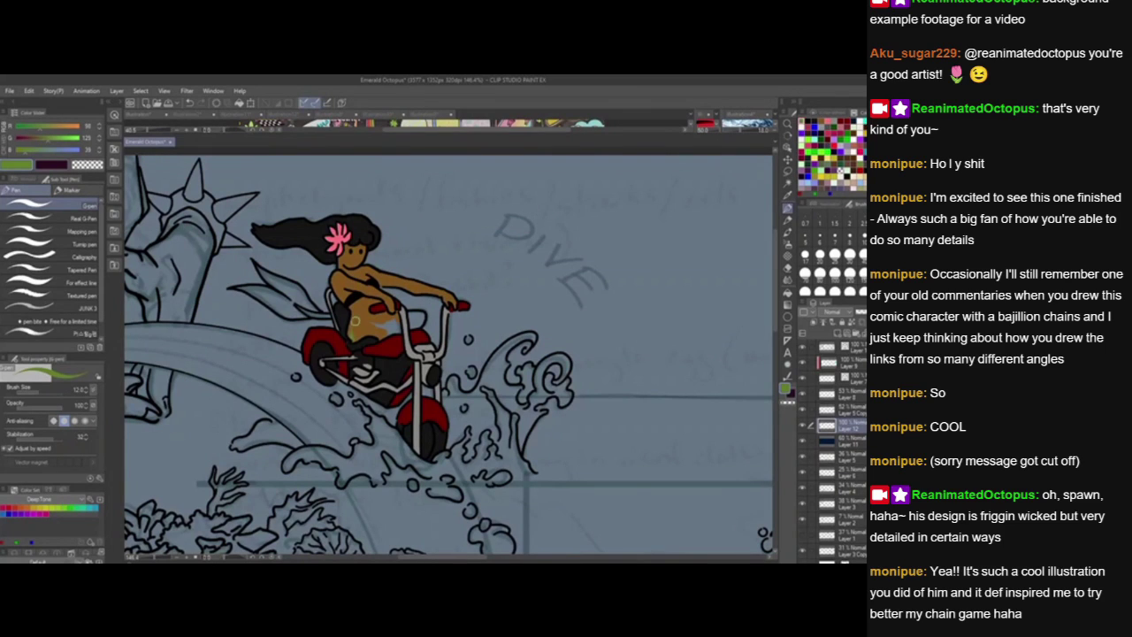
mouse_move(355, 321)
left_mouse_down()
mouse_move(351, 331)
mouse_move(397, 316)
left_mouse_up()
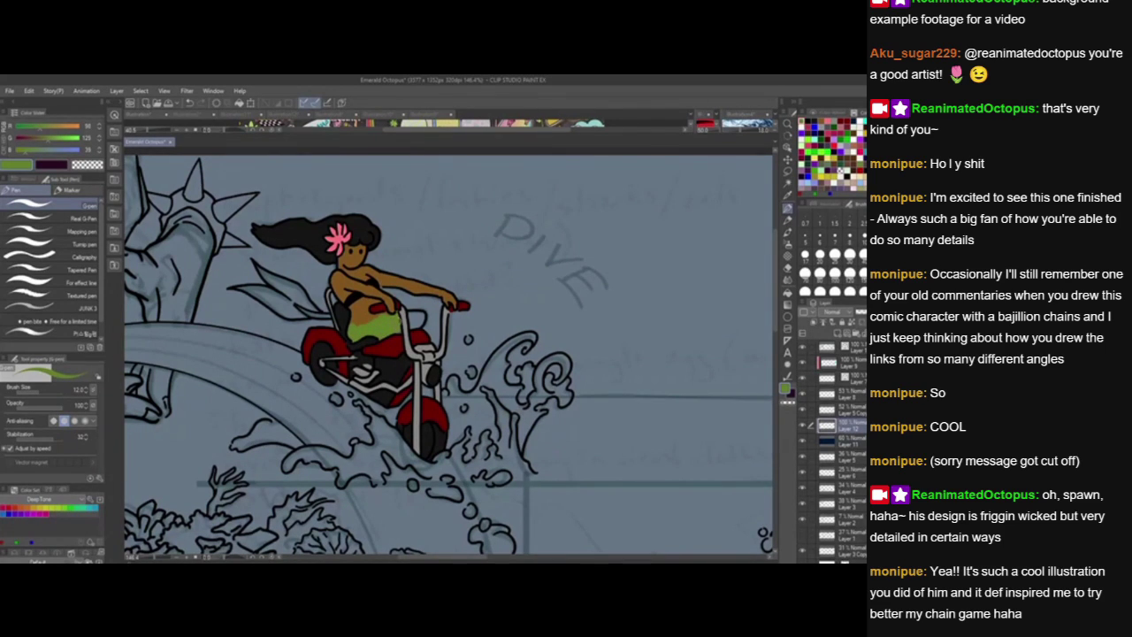
left_click_drag(403, 313, 411, 322)
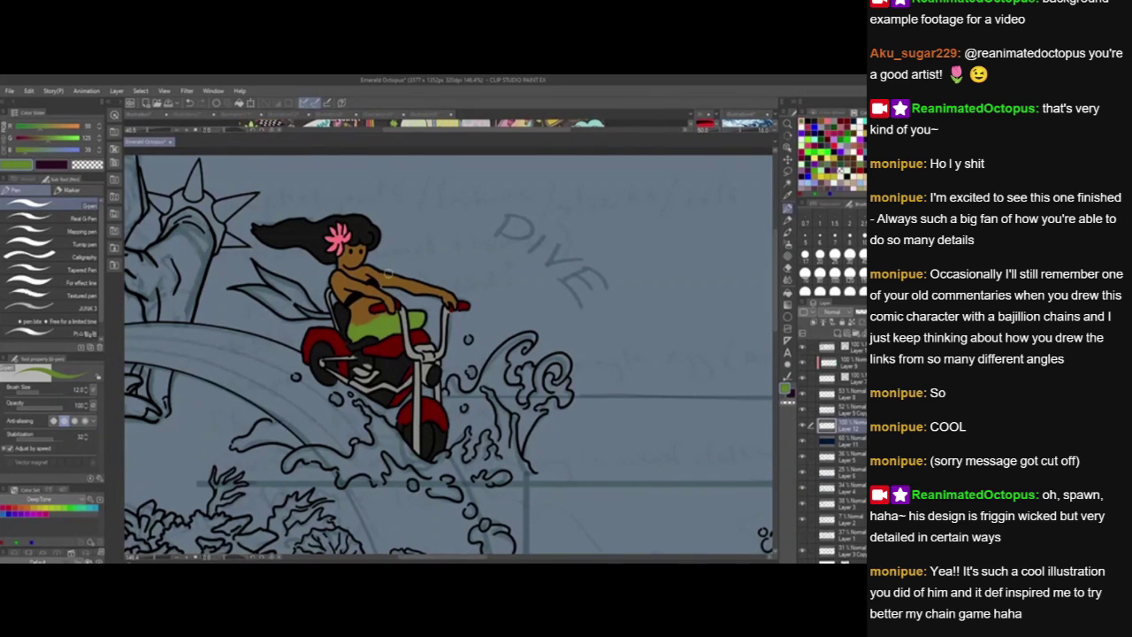
mouse_move(232, 288)
left_mouse_down()
mouse_move(274, 307)
mouse_move(248, 285)
mouse_move(284, 299)
mouse_move(256, 263)
mouse_move(271, 284)
mouse_move(281, 277)
left_mouse_up()
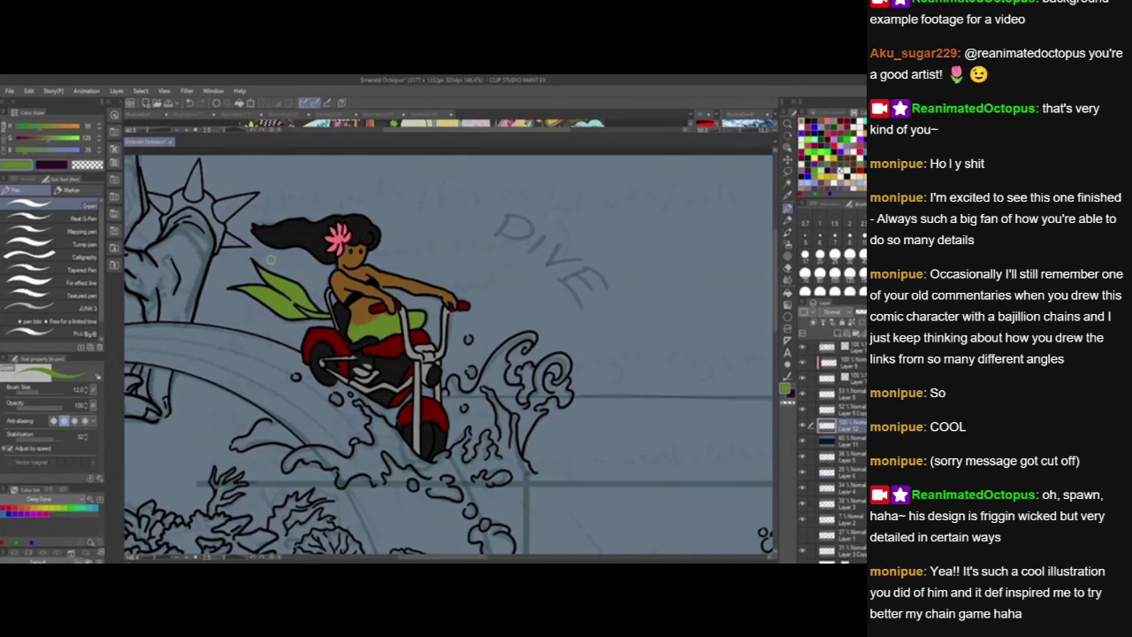
left_click(352, 322)
Paint pale pink skin along the diving figure's arched back, front torso edge and outstretched arms.
left_click_drag(567, 513, 635, 474)
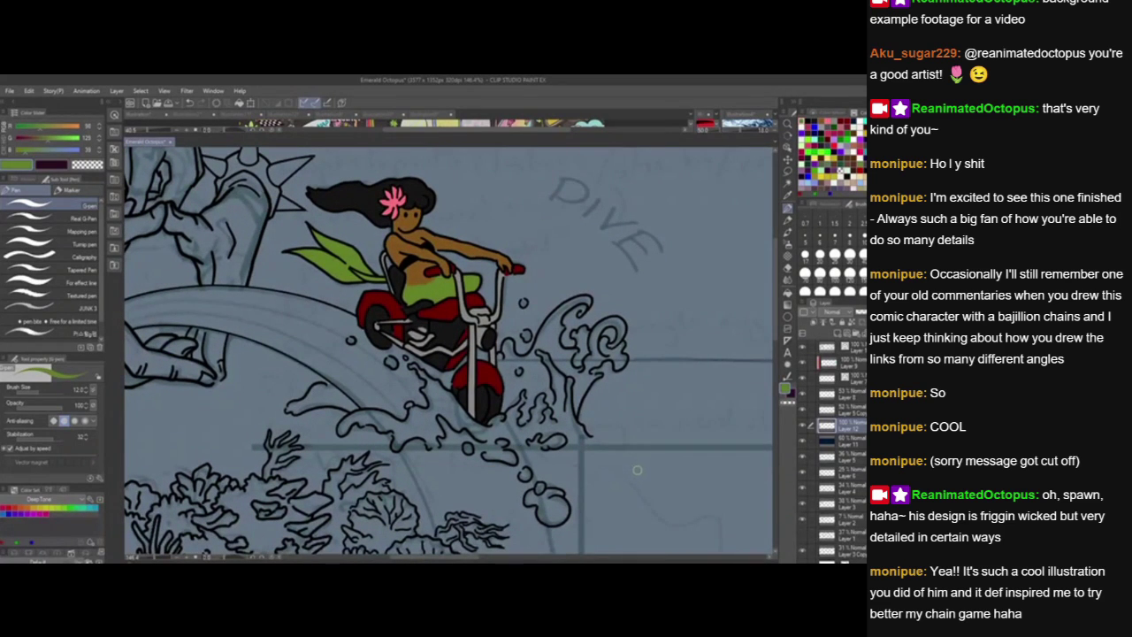
scroll(637, 471, "down", 3)
left_click_drag(628, 469, 562, 455)
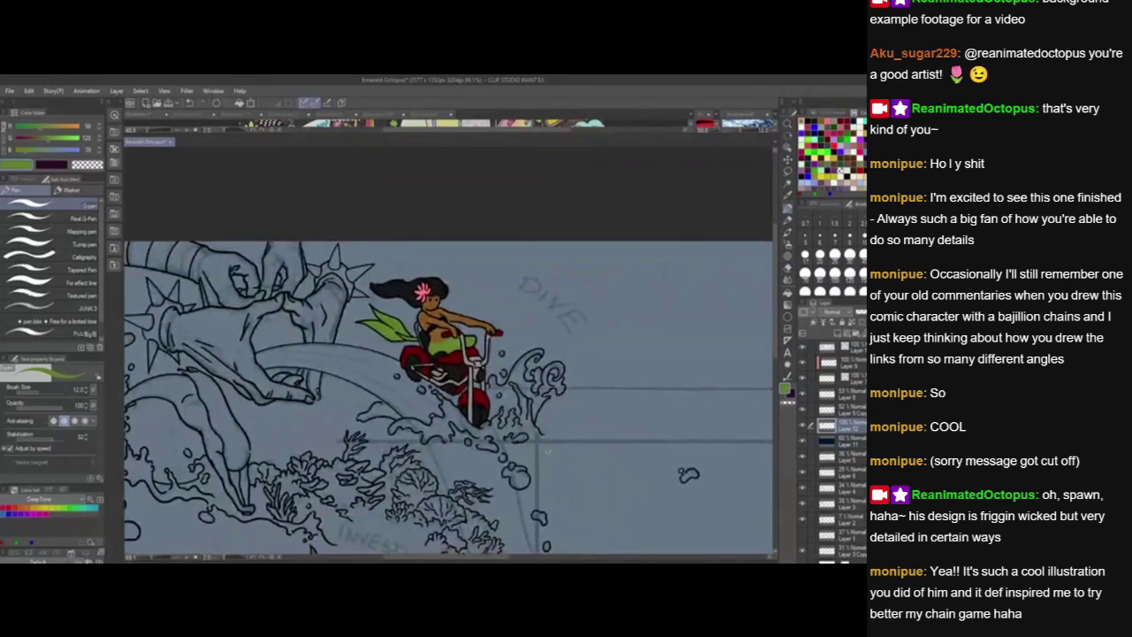
mouse_move(482, 430)
left_mouse_down()
mouse_move(454, 407)
mouse_move(525, 422)
left_mouse_up()
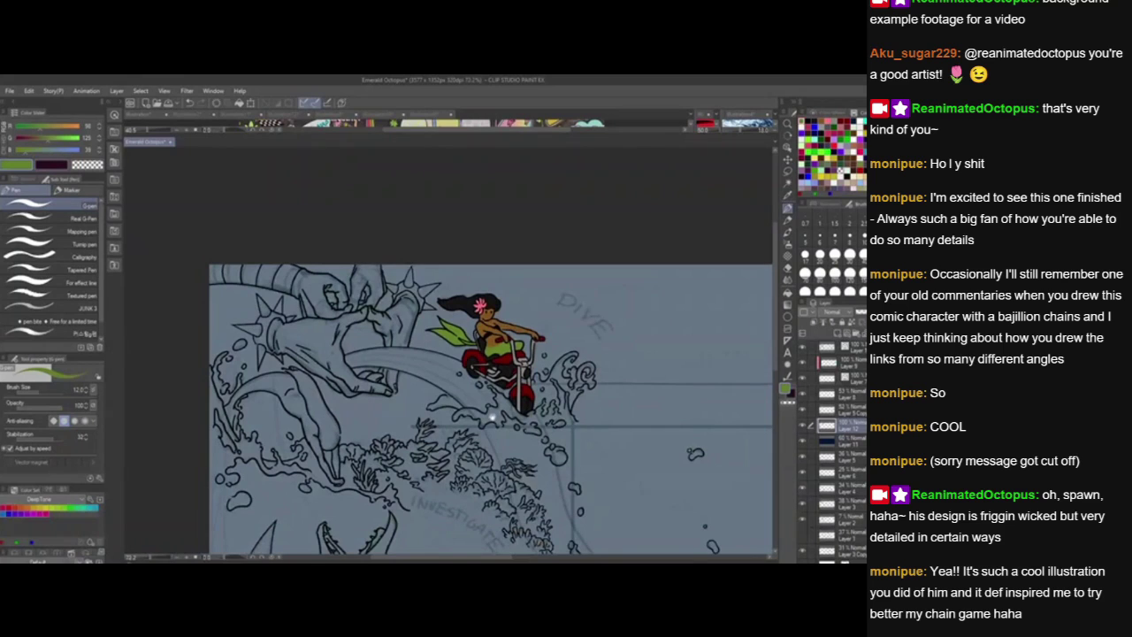
scroll(504, 416, "down", 3)
mouse_move(480, 407)
left_mouse_down()
mouse_move(456, 368)
mouse_move(426, 390)
left_mouse_up()
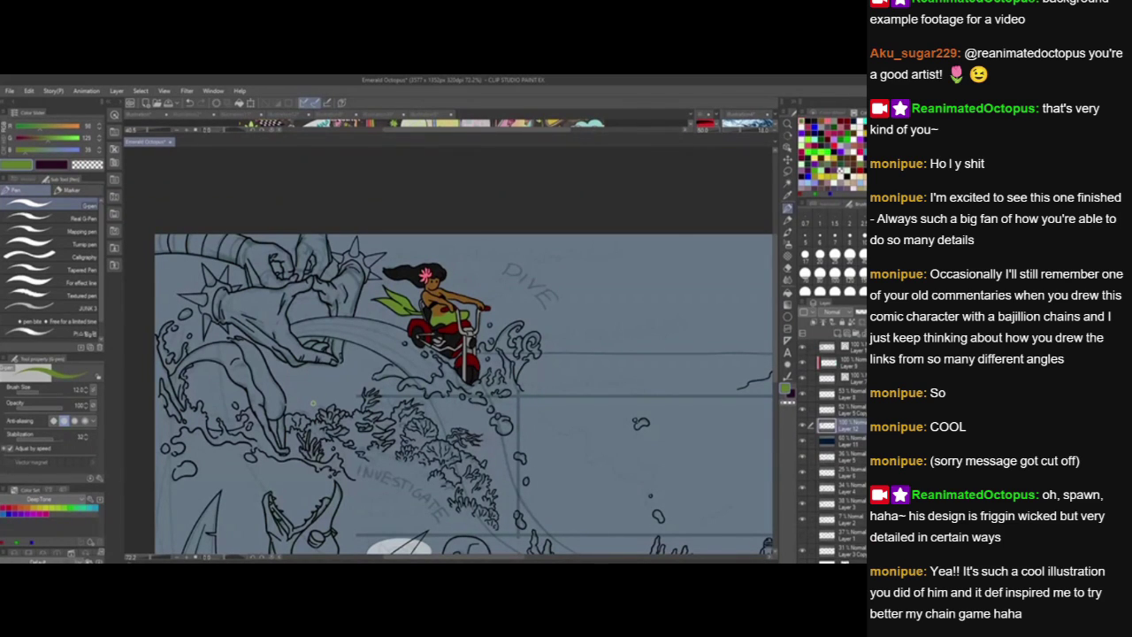
scroll(237, 406, "up", 4)
left_click_drag(271, 420, 387, 382)
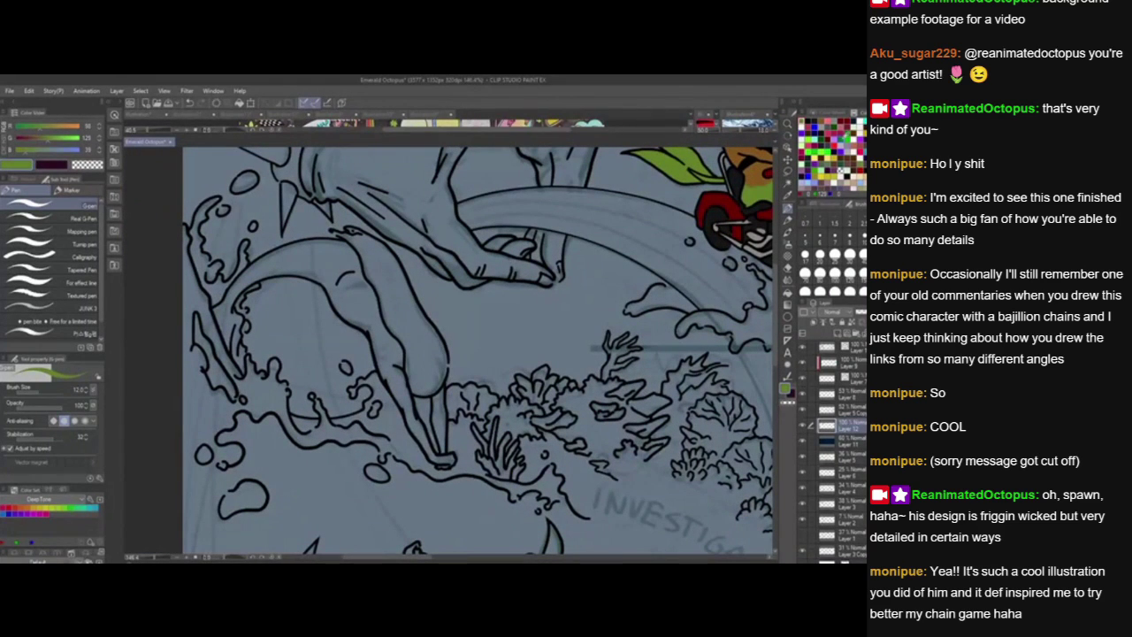
left_click(841, 172)
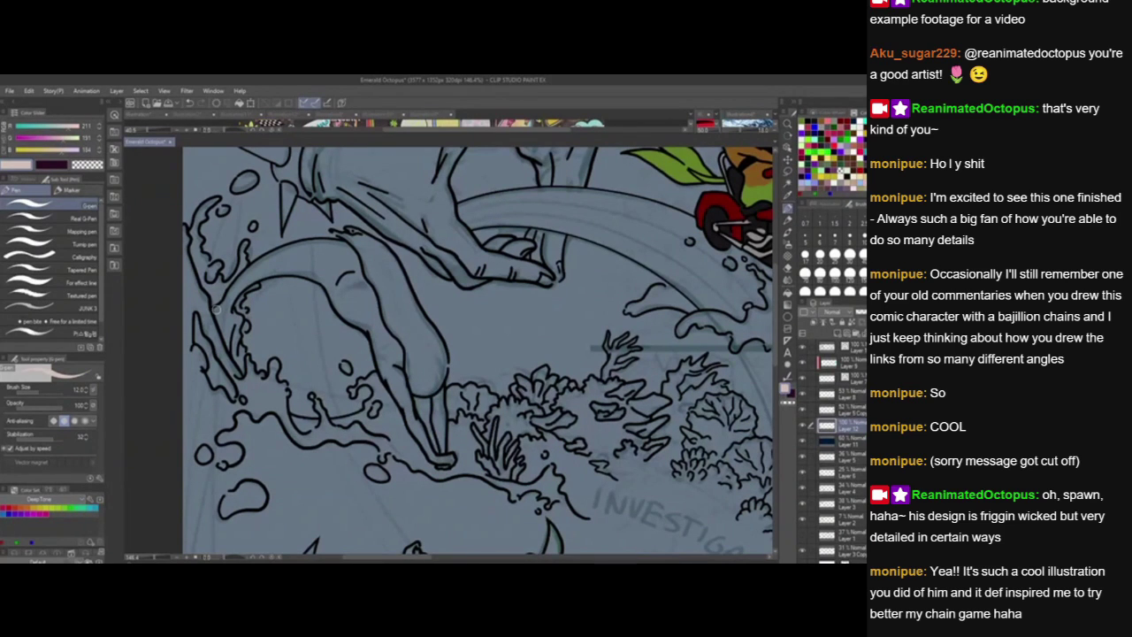
mouse_move(215, 309)
left_mouse_down()
mouse_move(236, 359)
mouse_move(237, 329)
mouse_move(216, 303)
mouse_move(270, 256)
mouse_move(359, 246)
left_mouse_up()
mouse_move(327, 287)
left_mouse_down()
mouse_move(377, 340)
mouse_move(366, 339)
mouse_move(430, 454)
mouse_move(454, 459)
left_mouse_up()
key("ctrl+z")
mouse_move(433, 398)
left_mouse_down()
mouse_move(445, 458)
mouse_move(442, 395)
mouse_move(439, 436)
left_mouse_up()
left_click_drag(389, 364, 428, 446)
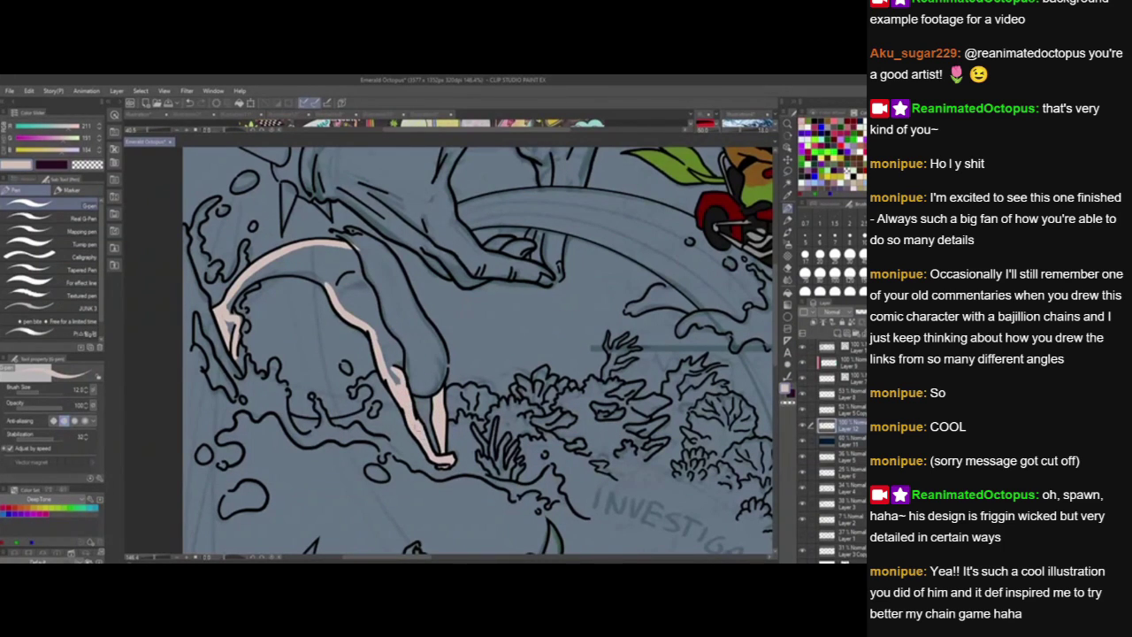
Fill the rest of the diving figure's torso and hip area with the same pale pink skin tone.
left_click_drag(390, 359, 400, 389)
mouse_move(352, 253)
left_mouse_down()
mouse_move(400, 366)
mouse_move(391, 355)
left_mouse_up()
mouse_move(320, 270)
left_mouse_down()
mouse_move(377, 329)
mouse_move(326, 259)
mouse_move(348, 253)
left_mouse_up()
mouse_move(366, 312)
left_mouse_down()
mouse_move(337, 262)
mouse_move(372, 318)
mouse_move(368, 297)
left_mouse_up()
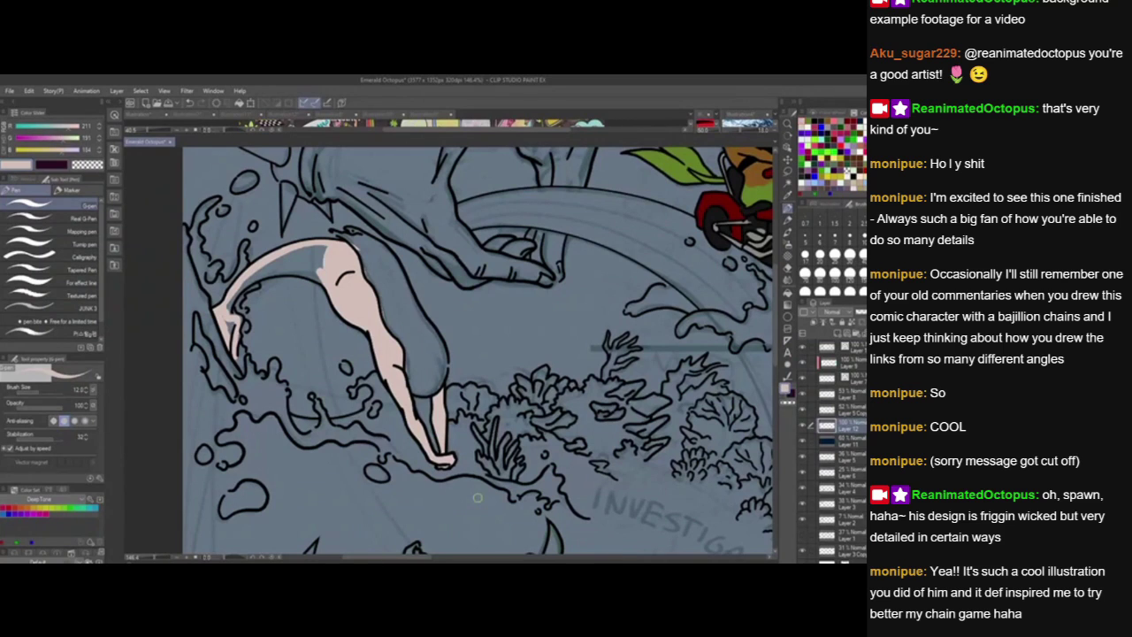
mouse_move(490, 476)
left_mouse_down()
mouse_move(466, 482)
mouse_move(474, 476)
left_mouse_up()
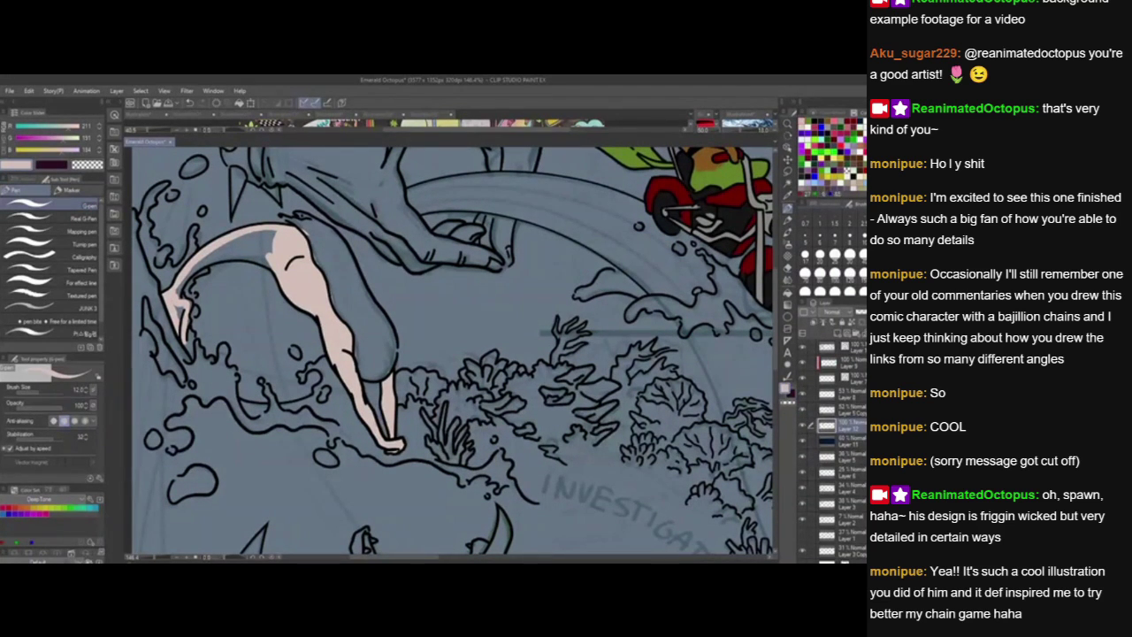
Outline and fill the diving figure's long hair with dark indigo.
left_click(847, 170)
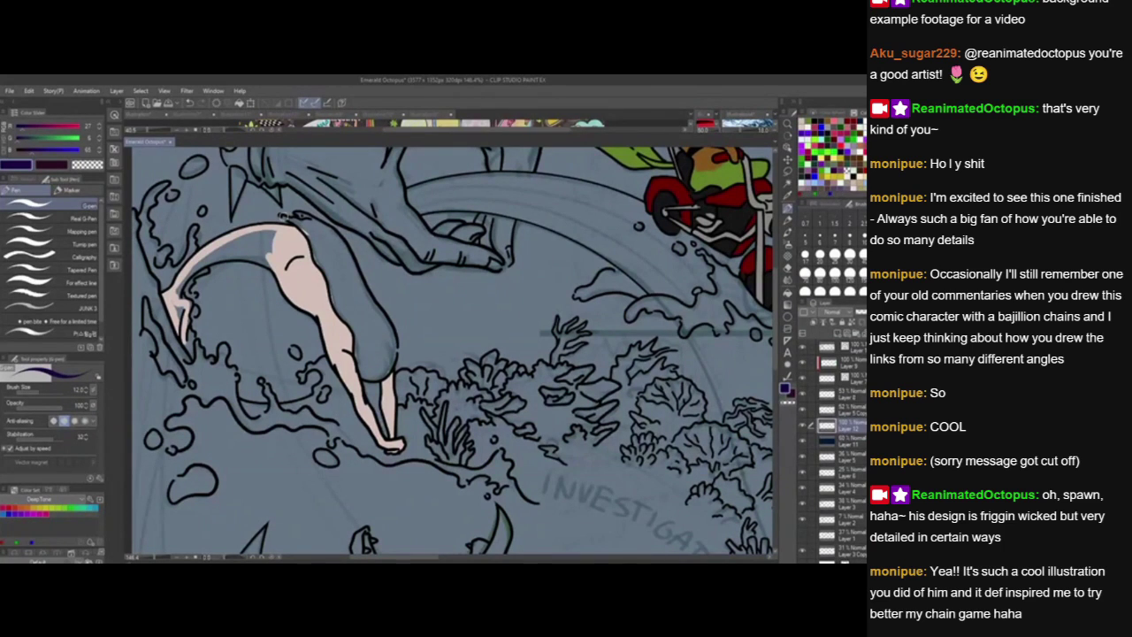
mouse_move(281, 215)
left_mouse_down()
mouse_move(312, 221)
mouse_move(304, 232)
mouse_move(357, 333)
mouse_move(362, 376)
mouse_move(379, 380)
mouse_move(393, 352)
left_mouse_up()
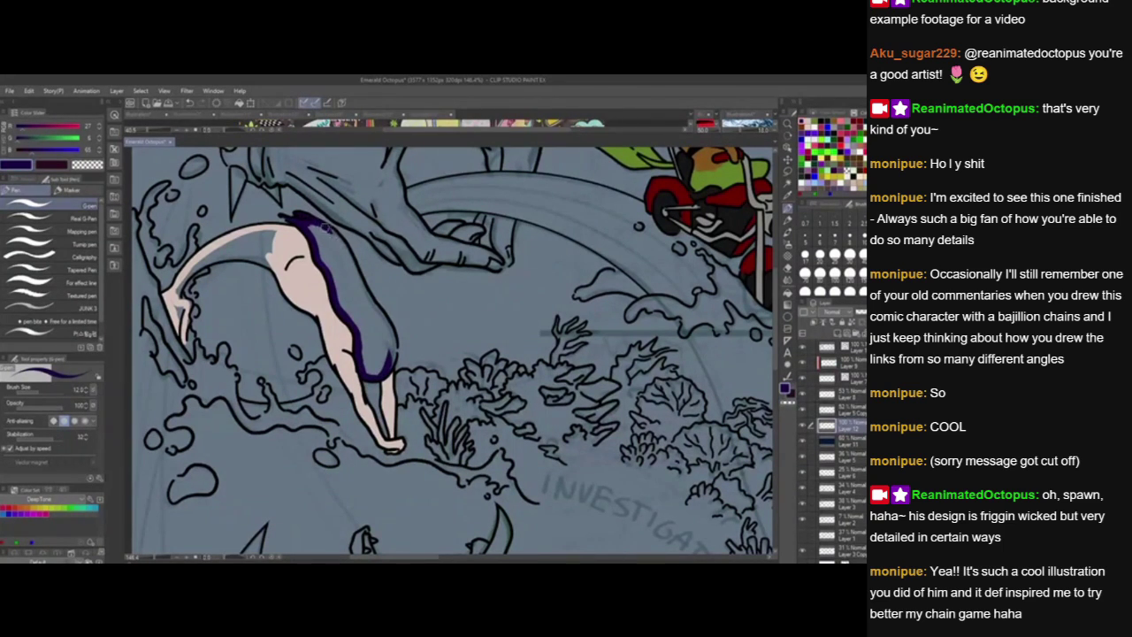
mouse_move(326, 228)
left_mouse_down()
mouse_move(354, 275)
mouse_move(347, 250)
mouse_move(388, 351)
mouse_move(385, 321)
mouse_move(391, 372)
left_mouse_up()
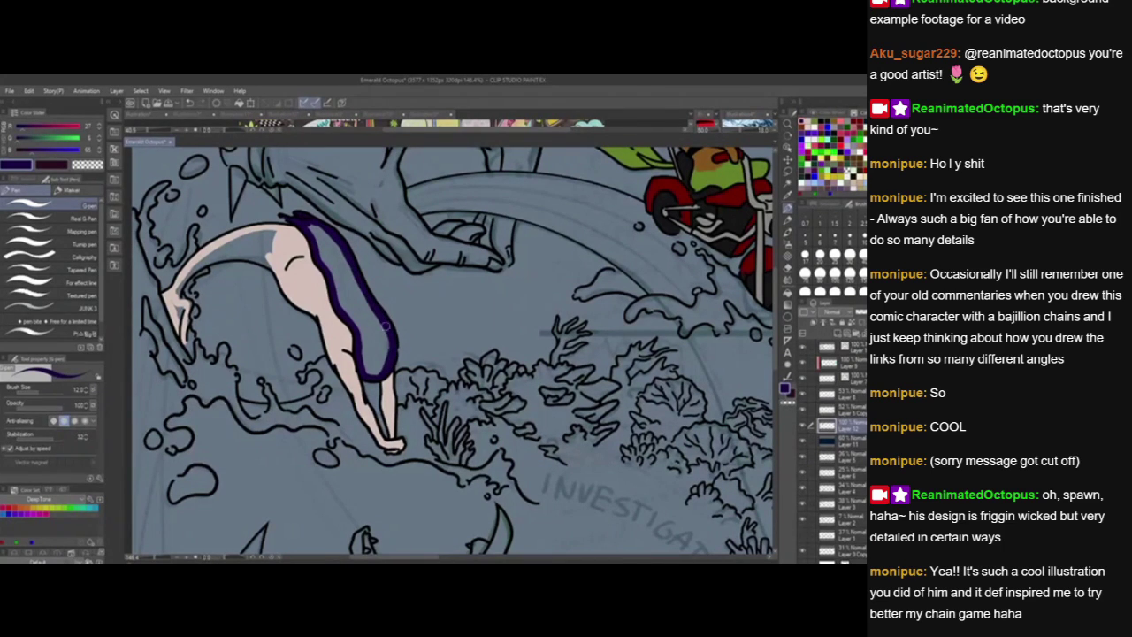
mouse_move(308, 223)
left_mouse_down()
mouse_move(373, 377)
mouse_move(386, 340)
mouse_move(333, 239)
mouse_move(317, 232)
mouse_move(371, 366)
mouse_move(376, 326)
mouse_move(326, 256)
mouse_move(372, 357)
mouse_move(361, 303)
mouse_move(333, 256)
mouse_move(372, 345)
mouse_move(349, 282)
mouse_move(368, 287)
left_mouse_up()
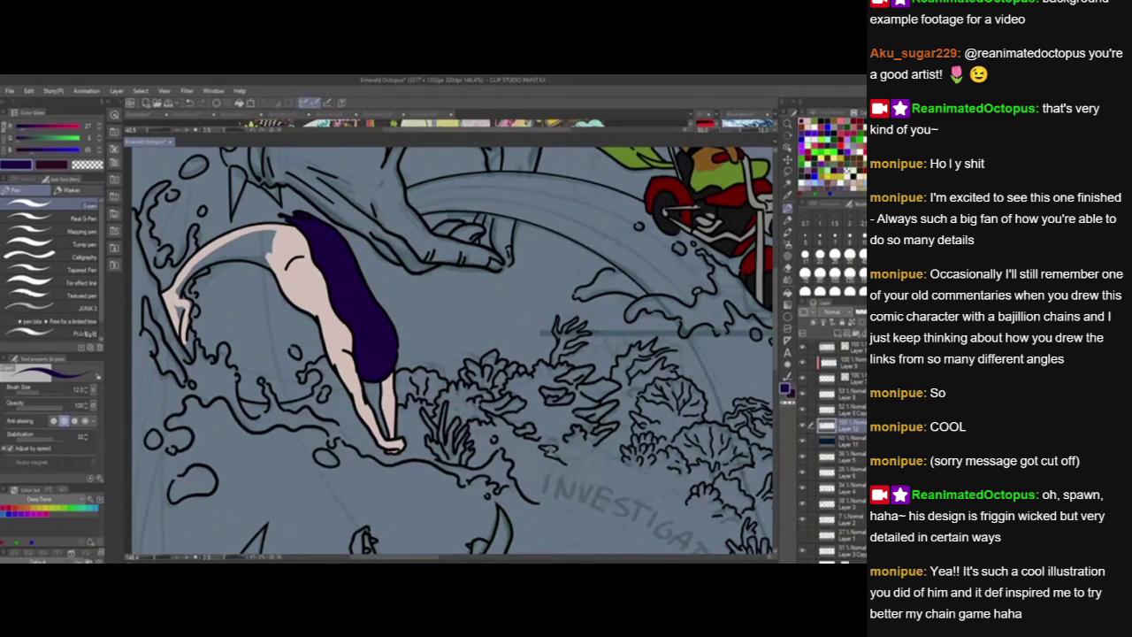
Mix a lighter blue and paint the diving figure's tail with it from the fin to the hips.
left_click_drag(599, 424, 597, 468)
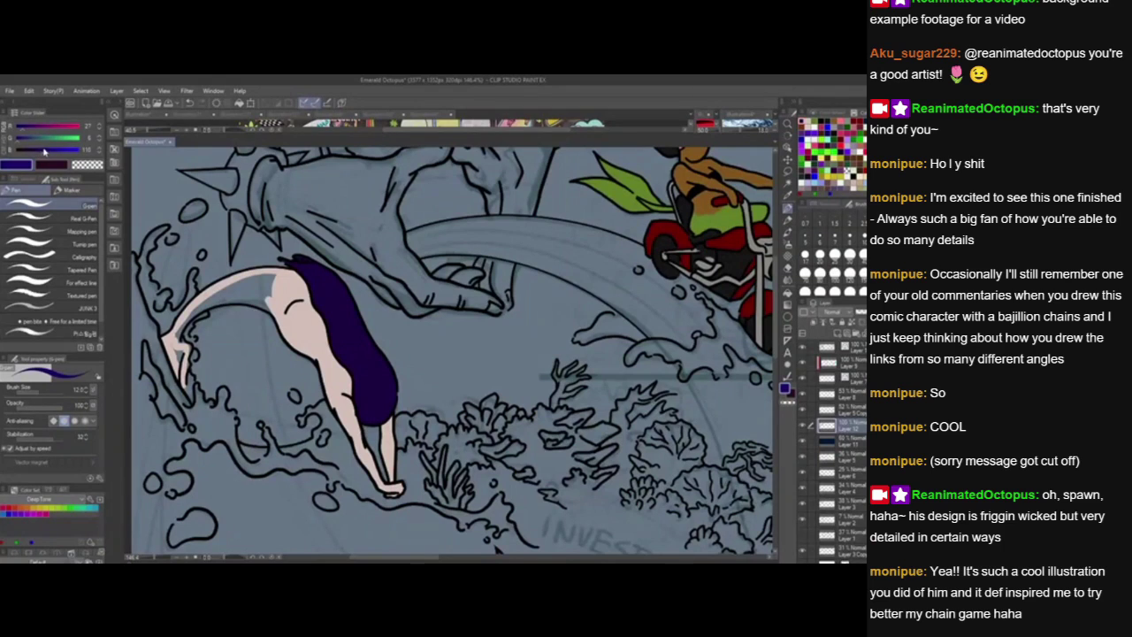
left_click_drag(30, 140, 33, 140)
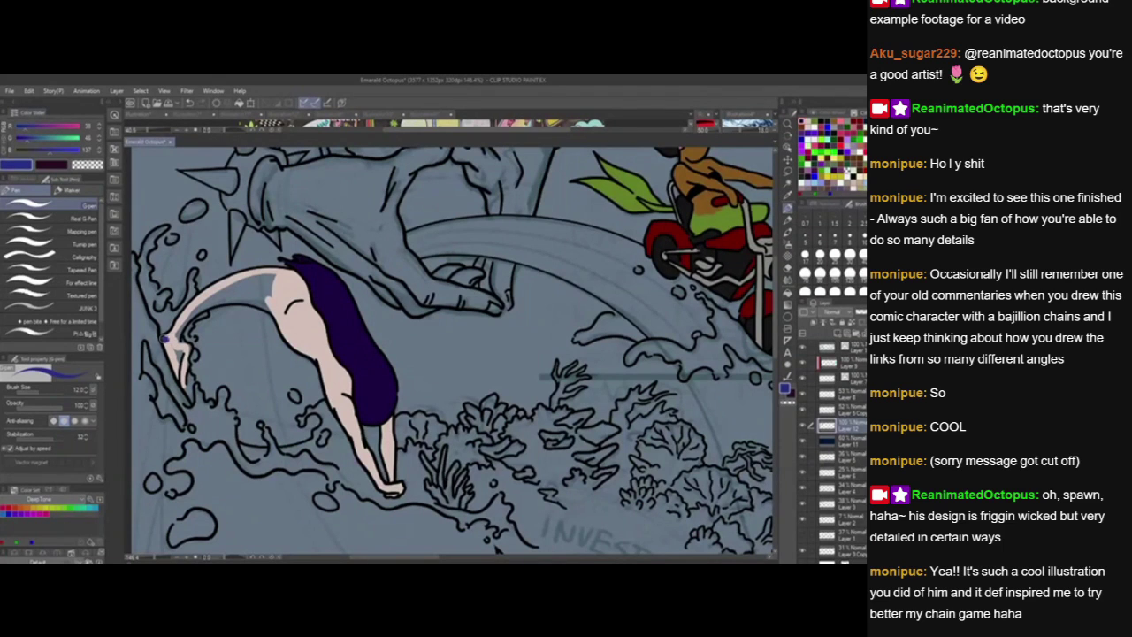
mouse_move(165, 338)
left_mouse_down()
mouse_move(182, 386)
mouse_move(185, 341)
mouse_move(168, 315)
mouse_move(186, 309)
mouse_move(181, 333)
mouse_move(253, 266)
mouse_move(220, 281)
mouse_move(248, 272)
left_mouse_up()
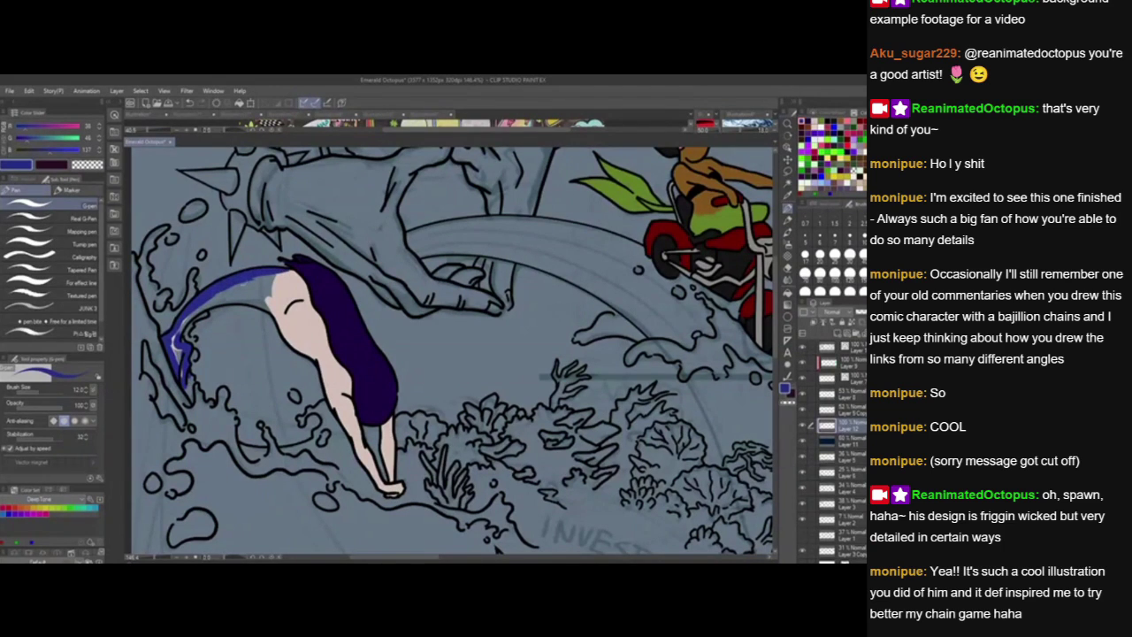
mouse_move(177, 339)
left_mouse_down()
mouse_move(205, 310)
mouse_move(267, 299)
mouse_move(276, 310)
mouse_move(264, 294)
mouse_move(292, 273)
mouse_move(273, 310)
mouse_move(285, 338)
mouse_move(324, 322)
left_mouse_up()
mouse_move(263, 296)
left_mouse_down()
mouse_move(290, 340)
mouse_move(273, 293)
left_mouse_up()
mouse_move(293, 335)
left_mouse_down()
mouse_move(316, 320)
mouse_move(293, 275)
mouse_move(276, 288)
mouse_move(291, 310)
mouse_move(292, 281)
mouse_move(299, 294)
left_mouse_up()
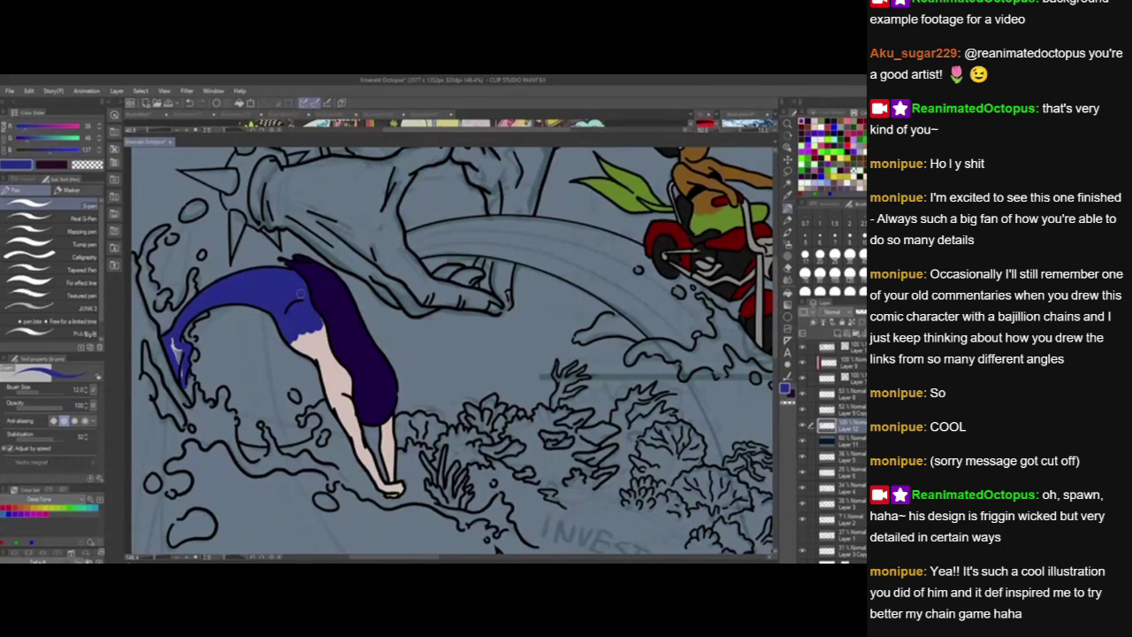
left_click_drag(177, 352, 181, 351)
Add a new layer above the figure colours and paint the coral beside the diver's hands dark red.
scroll(189, 358, "down", 3)
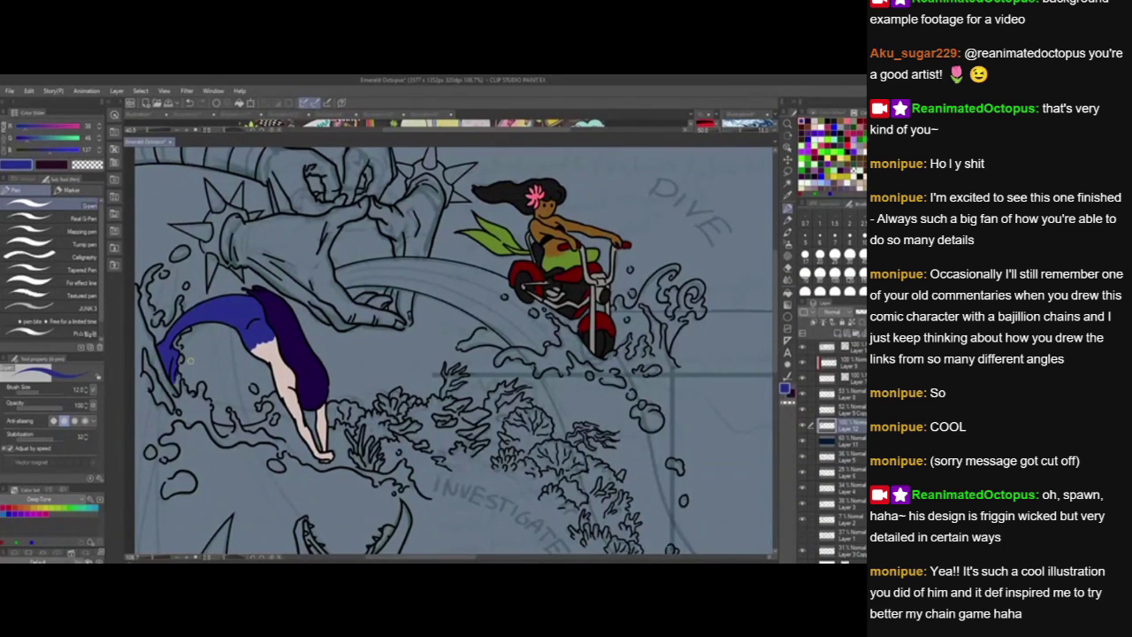
scroll(190, 358, "down", 3)
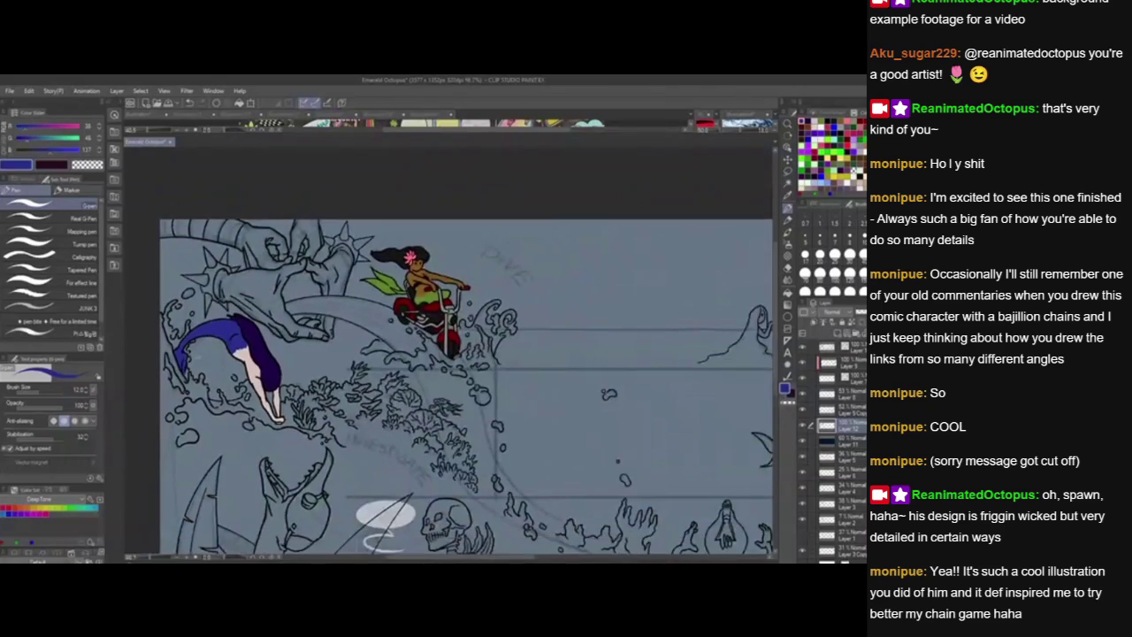
left_click_drag(195, 355, 189, 290)
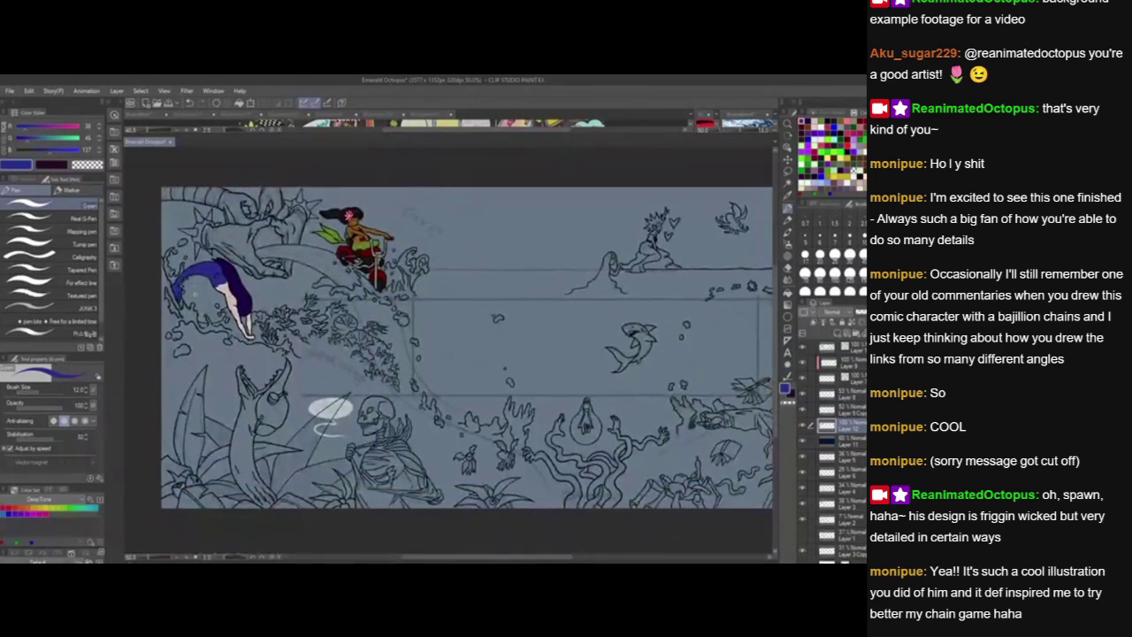
scroll(185, 290, "up", 3)
left_click_drag(239, 340, 174, 318)
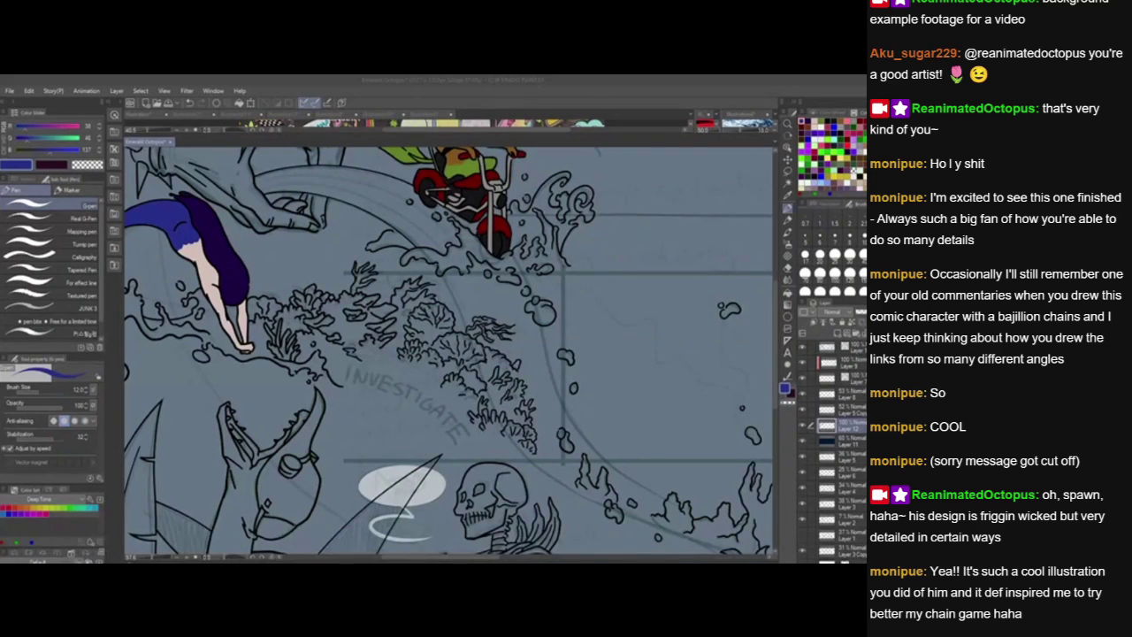
left_click(837, 333)
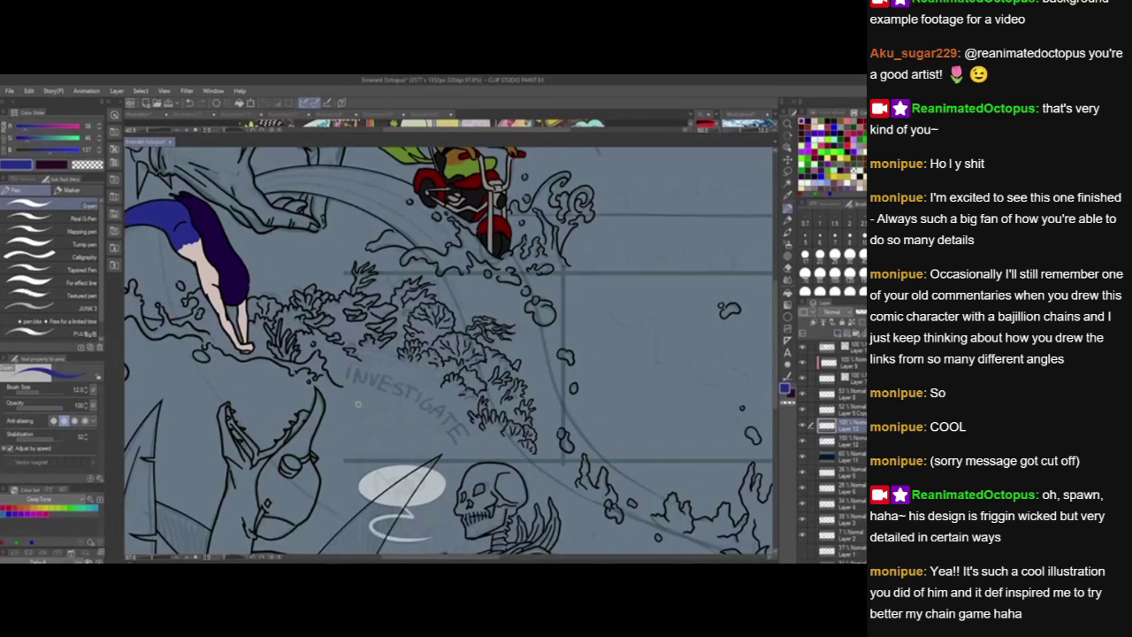
scroll(358, 404, "up", 3)
left_click_drag(343, 416, 455, 469)
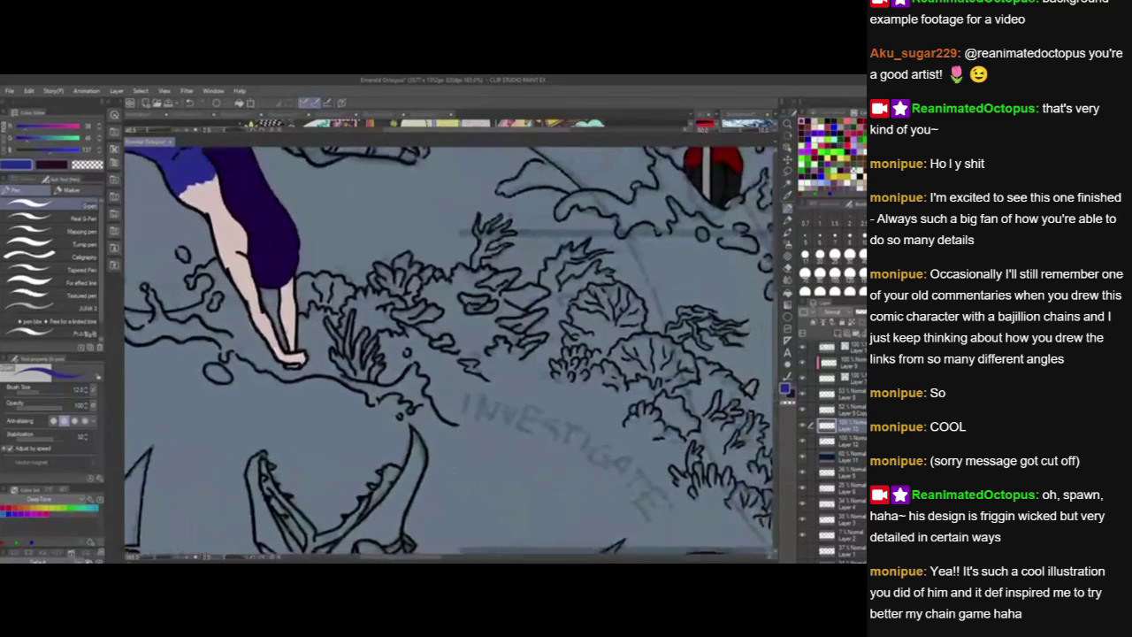
left_click(851, 130)
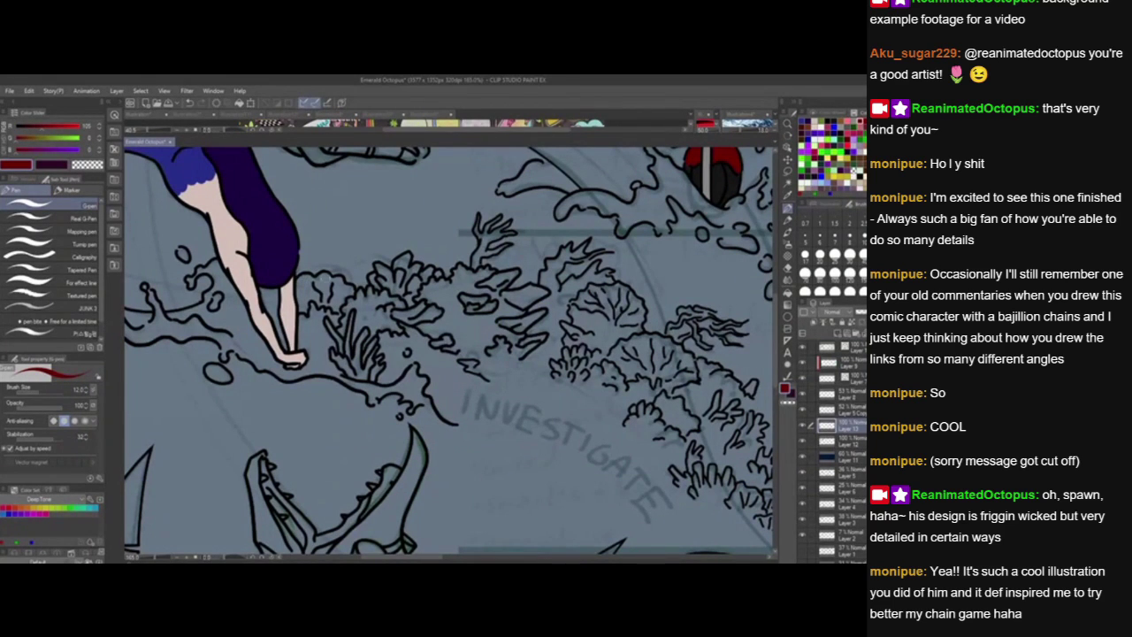
left_click_drag(296, 279, 300, 313)
mouse_move(304, 311)
left_mouse_down()
mouse_move(307, 277)
mouse_move(303, 330)
mouse_move(302, 317)
mouse_move(351, 374)
mouse_move(308, 315)
mouse_move(313, 324)
mouse_move(313, 281)
left_mouse_up()
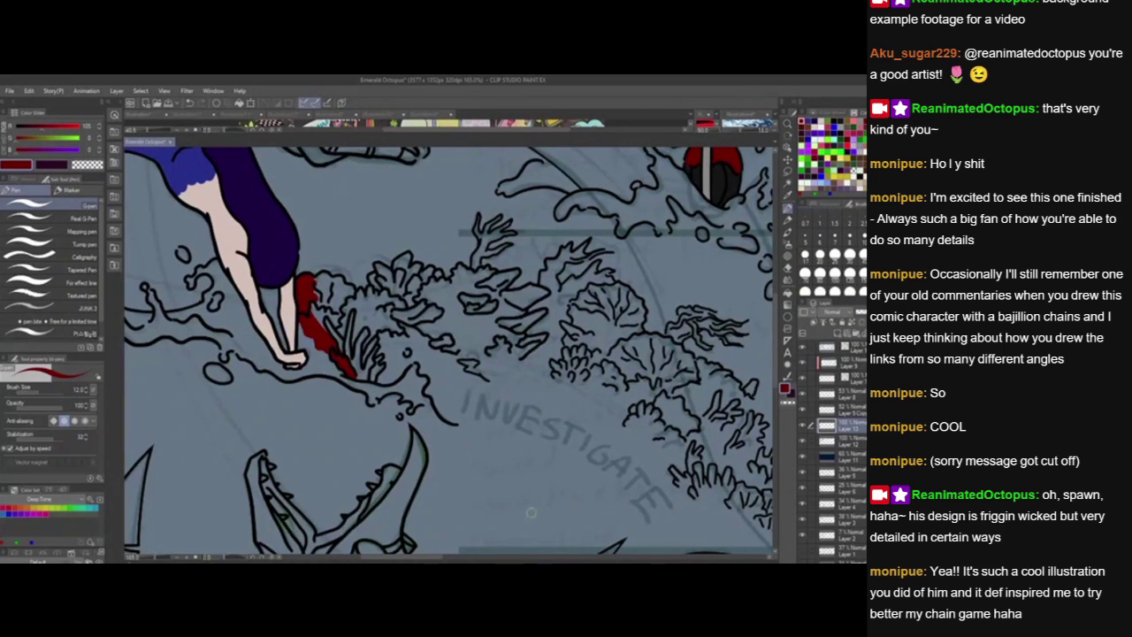
Paint the reef's upper edge dark red from the diver's hands and fill the first branching coral and the rocks below it.
left_click_drag(382, 518, 335, 524)
mouse_move(268, 281)
left_mouse_down()
mouse_move(318, 302)
mouse_move(333, 270)
mouse_move(347, 277)
mouse_move(363, 261)
mouse_move(362, 272)
mouse_move(404, 285)
mouse_move(425, 277)
mouse_move(431, 223)
left_mouse_up()
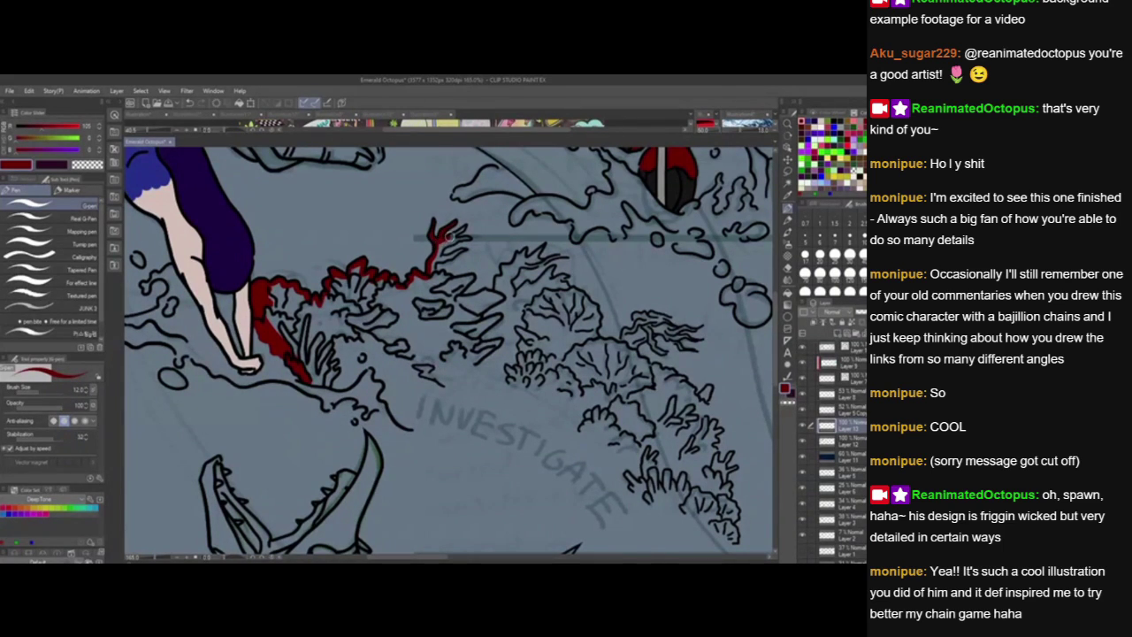
left_click_drag(459, 232, 464, 227)
mouse_move(451, 280)
left_mouse_down()
mouse_move(474, 276)
mouse_move(435, 292)
mouse_move(442, 301)
mouse_move(495, 296)
mouse_move(465, 312)
mouse_move(485, 301)
left_mouse_up()
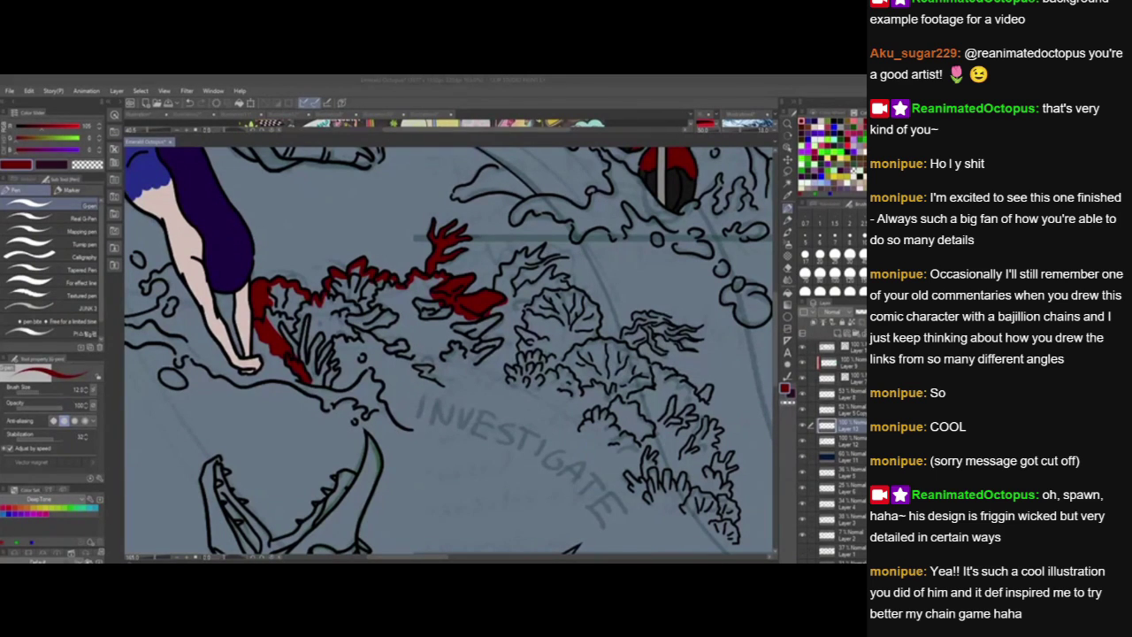
Fill the second branching coral, just before the fan corals, with dark red.
mouse_move(500, 292)
left_mouse_down()
mouse_move(521, 253)
mouse_move(543, 246)
mouse_move(533, 265)
mouse_move(571, 254)
left_mouse_up()
left_click_drag(545, 303, 525, 313)
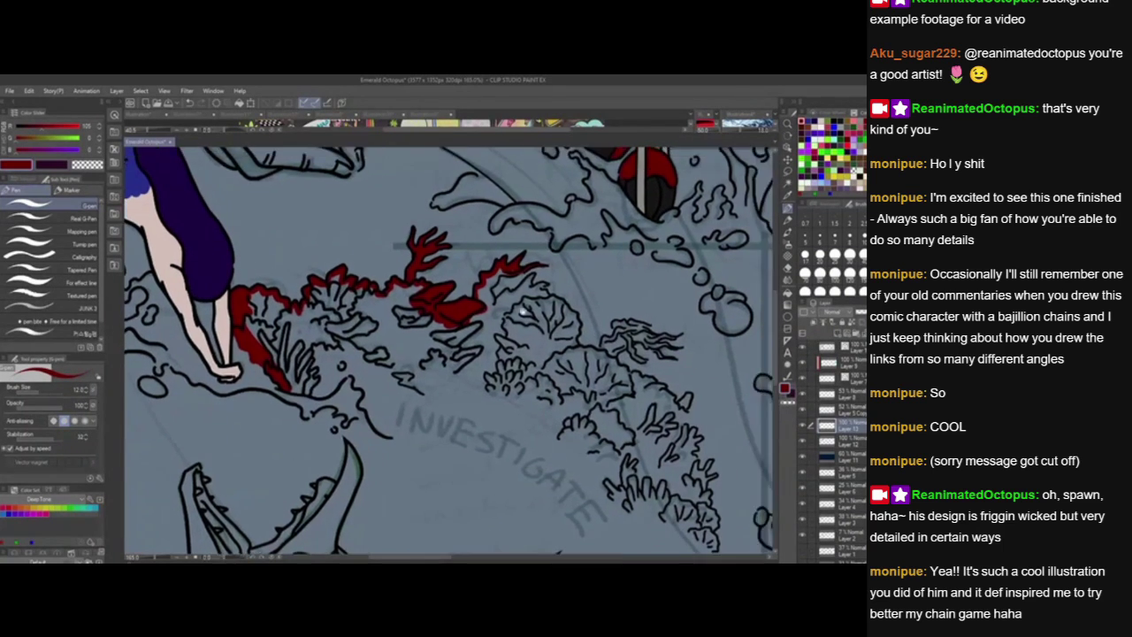
mouse_move(525, 260)
left_mouse_down()
mouse_move(515, 271)
mouse_move(501, 263)
mouse_move(490, 305)
mouse_move(483, 294)
mouse_move(503, 277)
mouse_move(499, 299)
mouse_move(530, 278)
mouse_move(517, 297)
mouse_move(536, 285)
mouse_move(544, 294)
left_mouse_up()
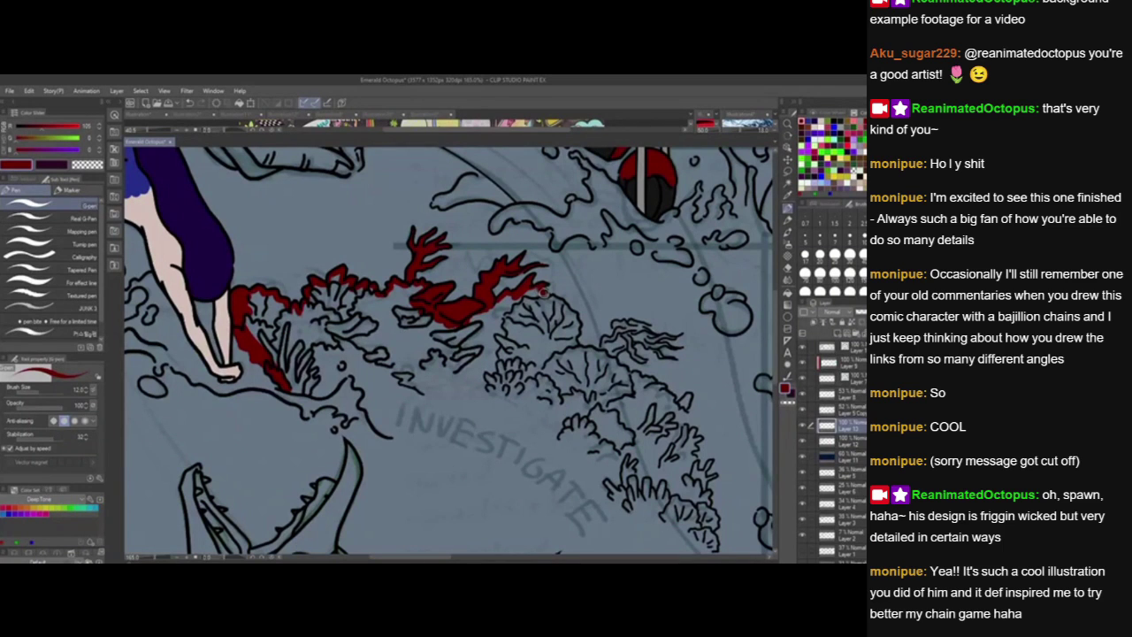
Outline the reef's lower edge in dark red along the INVESTIGATE lettering, from below the first corals to the cluster near the tip.
left_click_drag(551, 421, 487, 416)
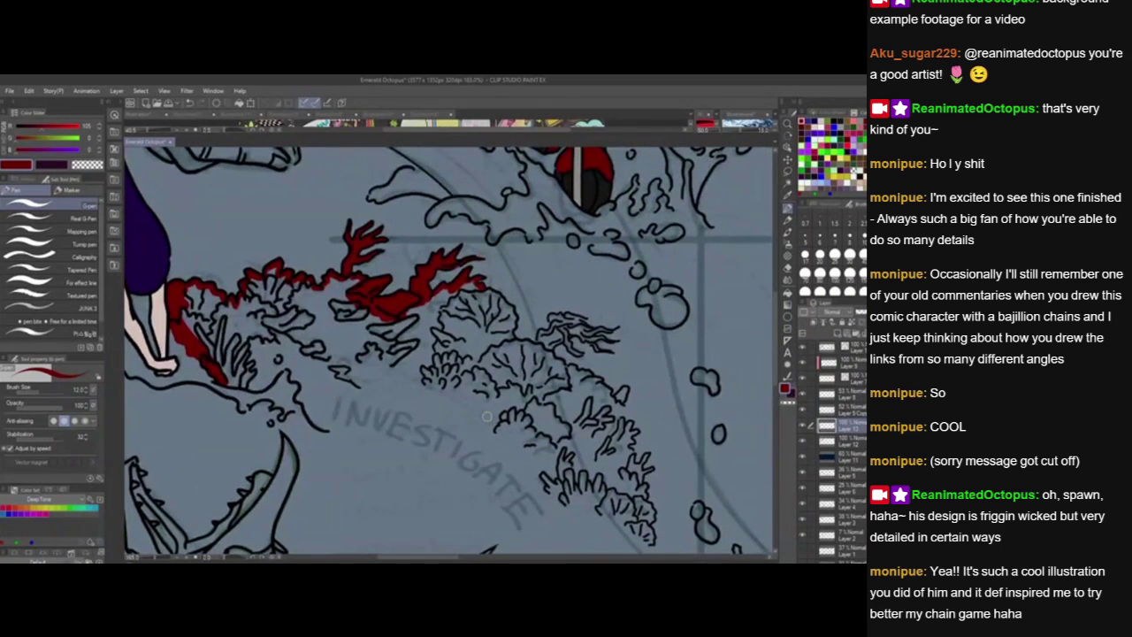
left_click_drag(411, 539, 370, 521)
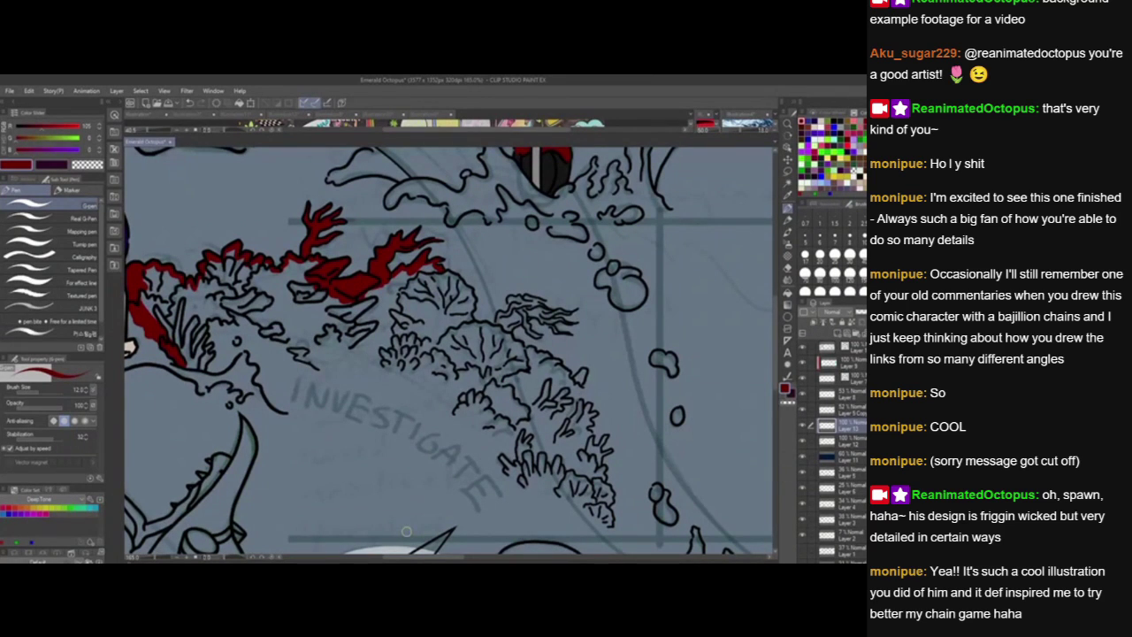
left_click_drag(408, 367, 401, 314)
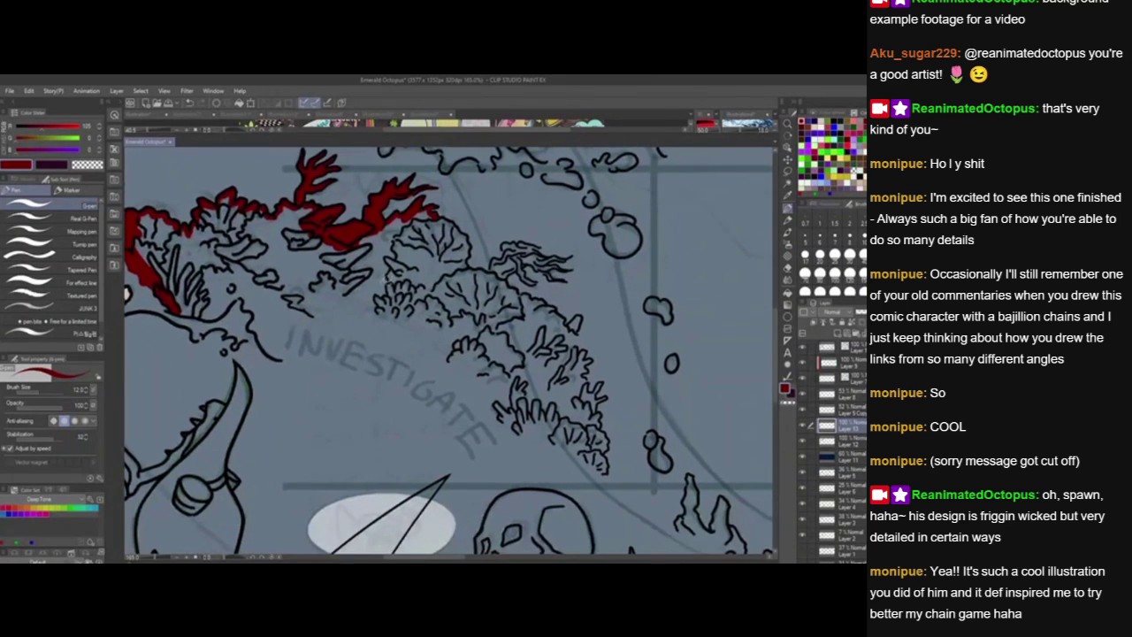
left_click_drag(283, 295, 304, 304)
mouse_move(247, 331)
left_mouse_down()
mouse_move(357, 309)
mouse_move(349, 302)
mouse_move(435, 319)
mouse_move(447, 358)
mouse_move(482, 373)
mouse_move(519, 418)
left_mouse_up()
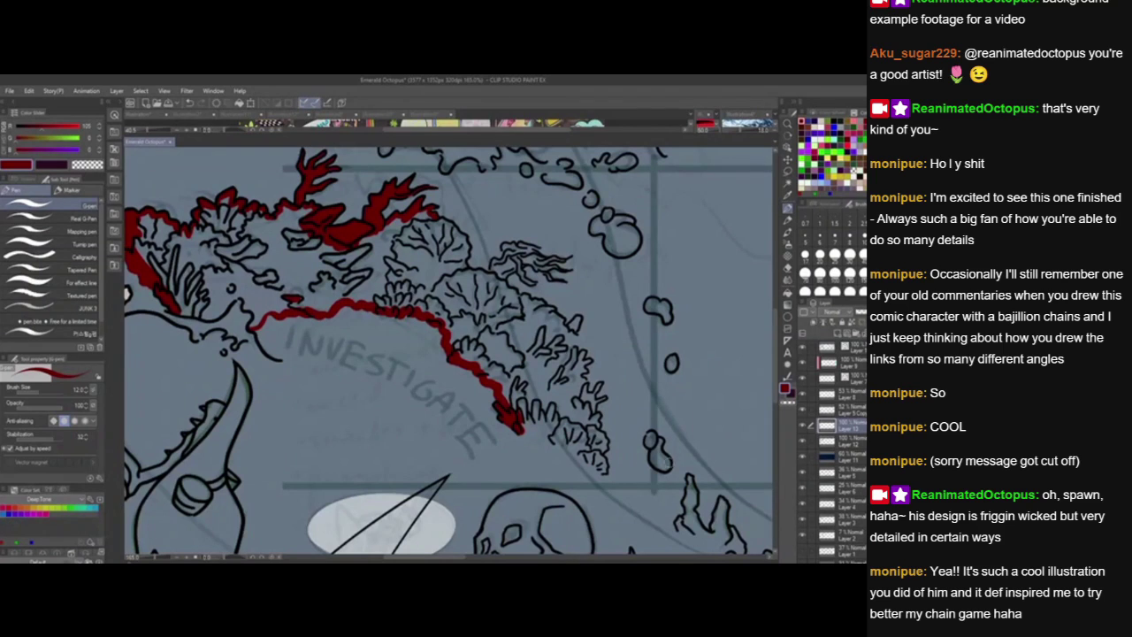
Outline the reef's upper edge in dark red over the fan corals and fill the wavy coral beside them.
left_click_drag(638, 416, 537, 340)
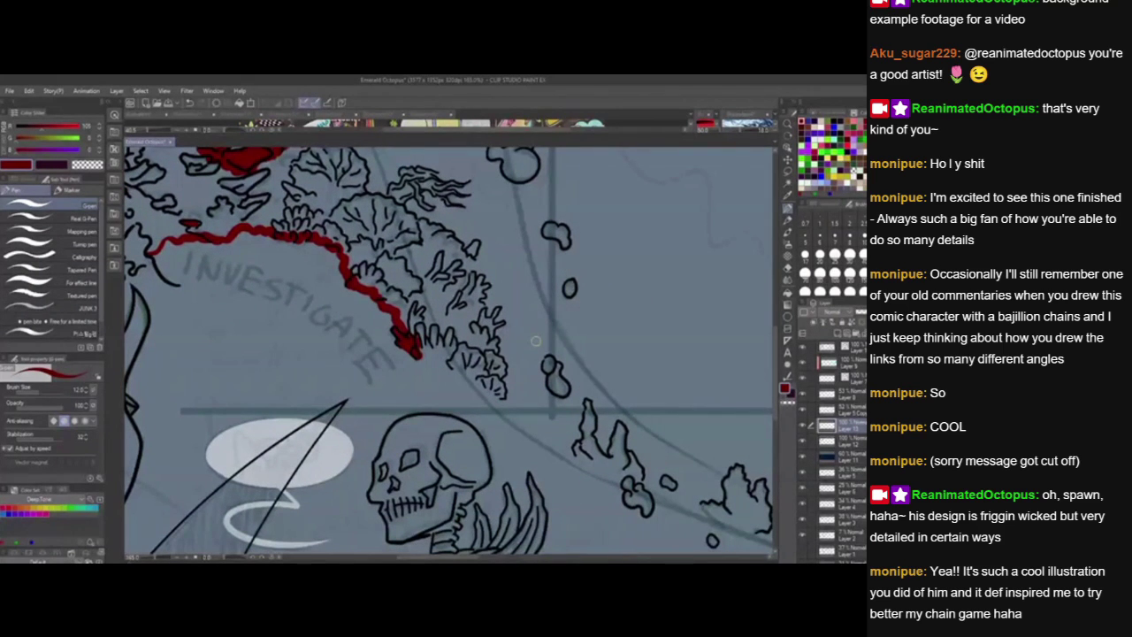
left_click_drag(549, 435, 488, 522)
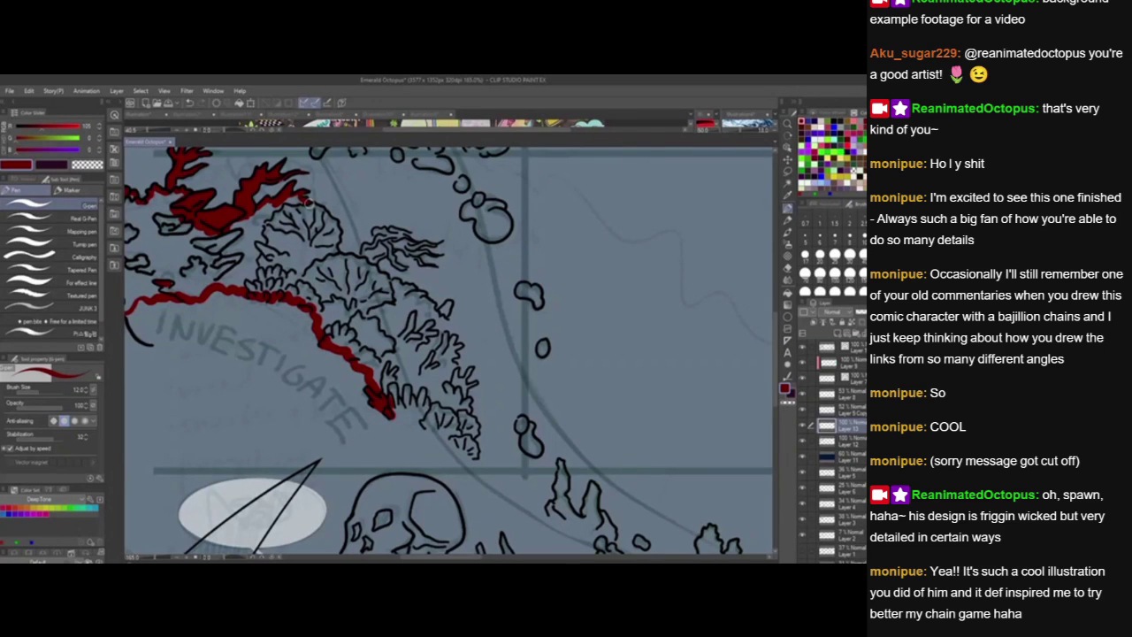
mouse_move(309, 202)
left_mouse_down()
mouse_move(335, 223)
mouse_move(337, 255)
mouse_move(371, 267)
mouse_move(368, 247)
mouse_move(391, 230)
mouse_move(382, 219)
mouse_move(433, 245)
mouse_move(395, 239)
mouse_move(406, 245)
left_mouse_up()
mouse_move(403, 245)
left_mouse_down()
mouse_move(433, 252)
mouse_move(383, 239)
mouse_move(371, 253)
mouse_move(385, 249)
left_mouse_up()
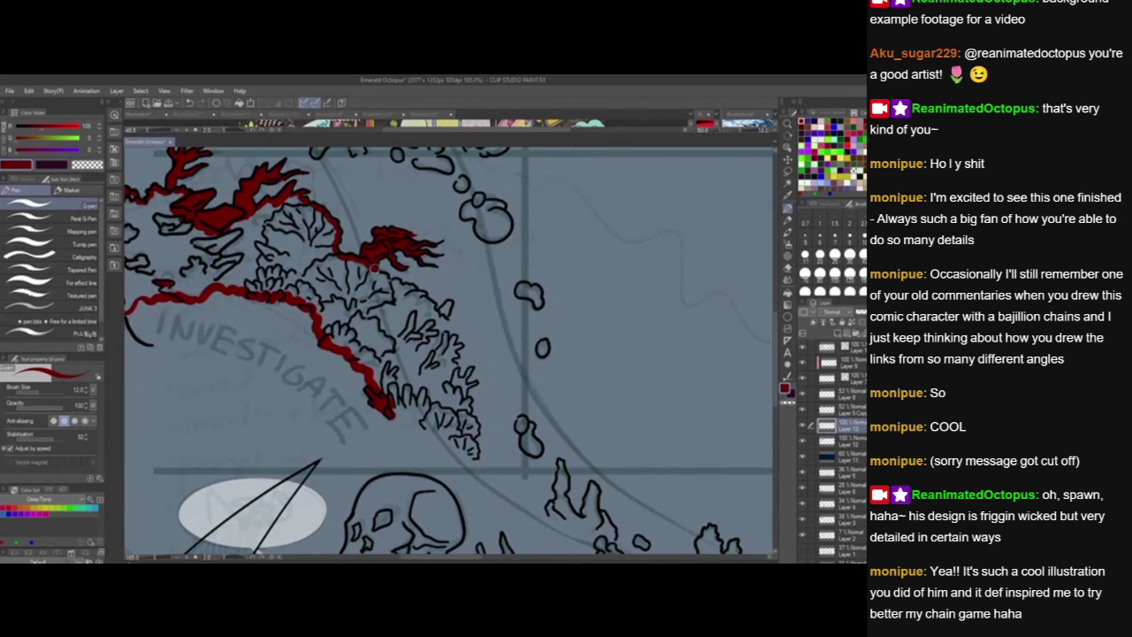
left_click_drag(376, 273, 412, 293)
Continue the dark red outline down the reef's outer edge and fill the small corals at its tip.
left_click_drag(474, 502, 425, 488)
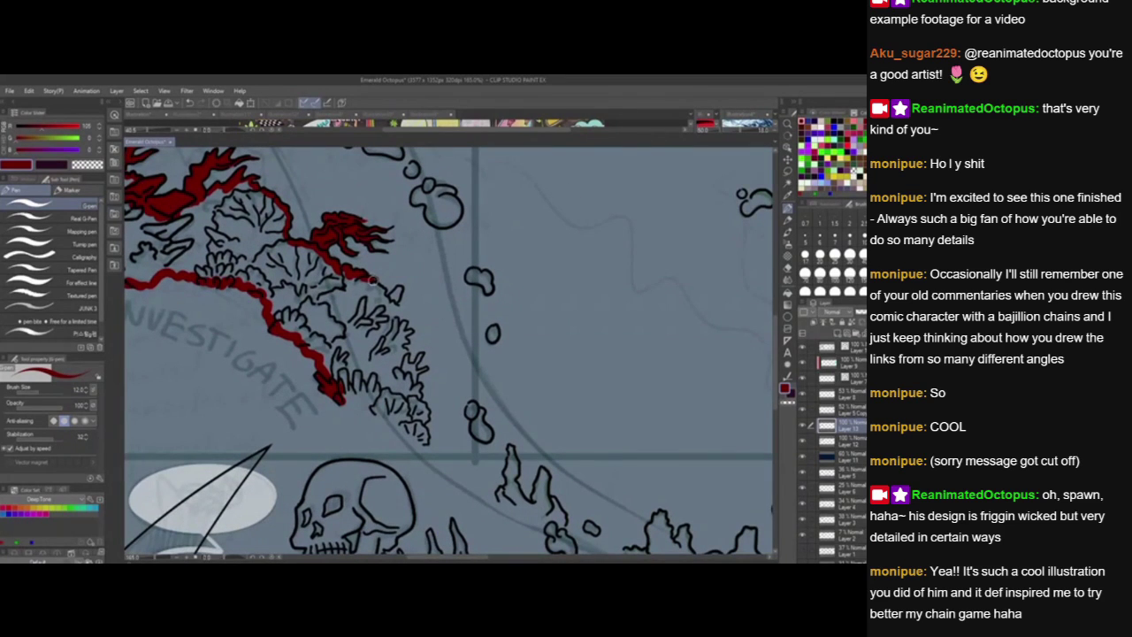
mouse_move(373, 281)
left_mouse_down()
mouse_move(390, 305)
mouse_move(407, 356)
left_mouse_up()
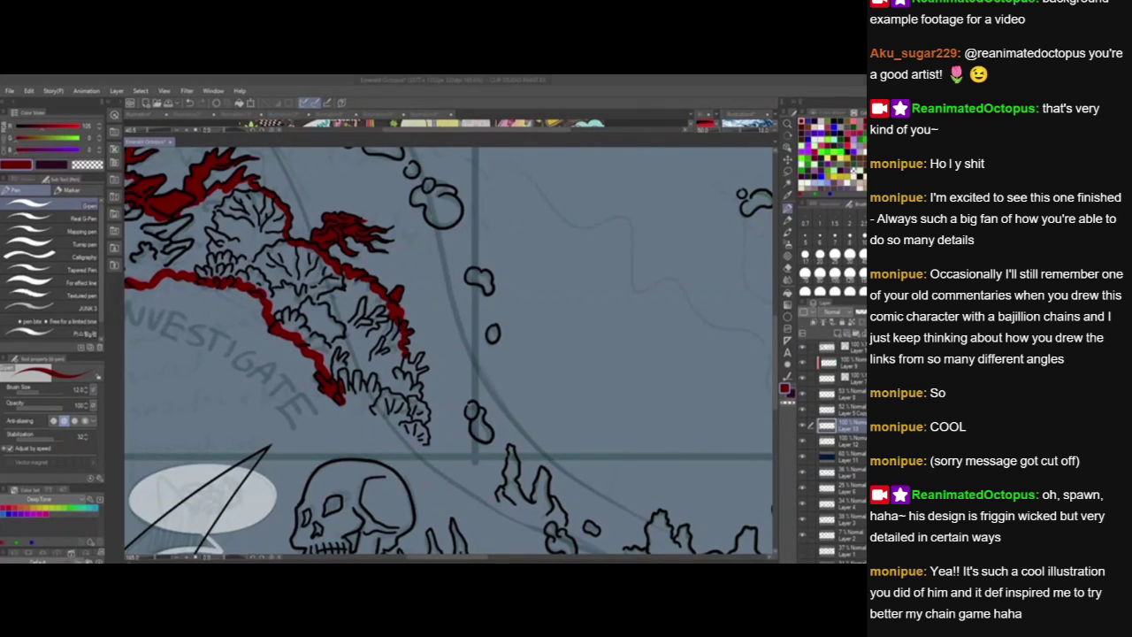
left_click(404, 356)
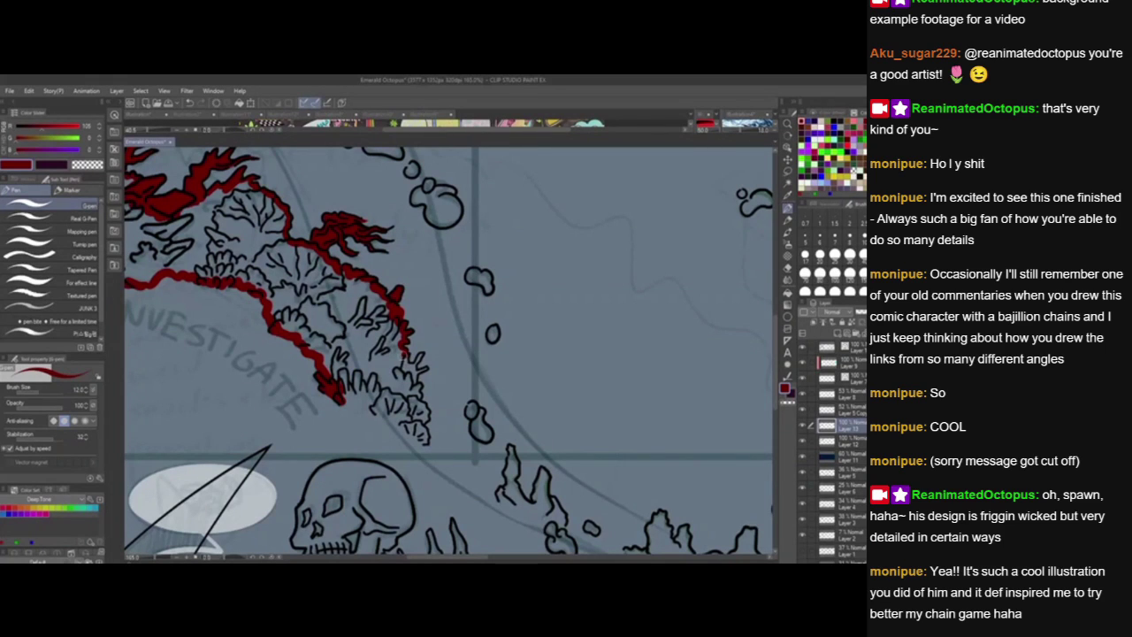
mouse_move(407, 363)
left_mouse_down()
mouse_move(420, 356)
mouse_move(423, 372)
mouse_move(407, 383)
left_mouse_up()
mouse_move(344, 400)
left_mouse_down()
mouse_move(378, 412)
mouse_move(385, 396)
mouse_move(381, 410)
mouse_move(425, 441)
mouse_move(406, 355)
left_mouse_up()
mouse_move(336, 381)
left_mouse_down()
mouse_move(410, 419)
mouse_move(374, 391)
mouse_move(415, 412)
mouse_move(405, 379)
mouse_move(420, 415)
mouse_move(392, 397)
mouse_move(401, 375)
mouse_move(410, 383)
mouse_move(368, 363)
mouse_move(434, 398)
mouse_move(558, 429)
mouse_move(596, 459)
left_mouse_up()
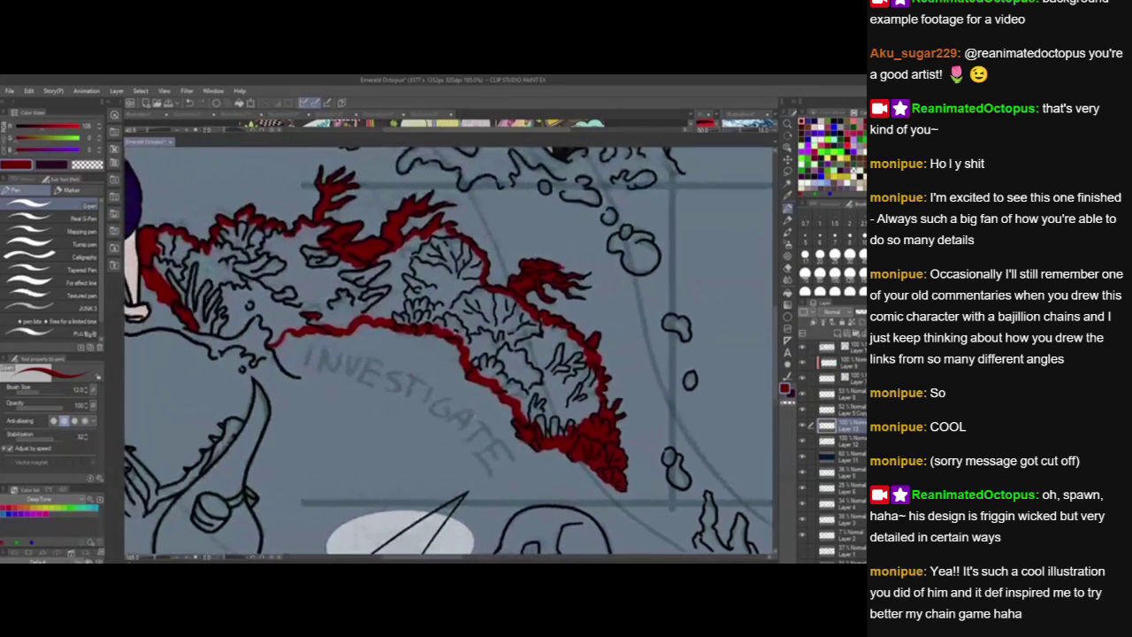
Close the reef outline below the diver's hands and fill its interior dark red through an expanded auto selection.
mouse_move(201, 329)
left_mouse_down()
mouse_move(239, 329)
mouse_move(255, 310)
left_mouse_up()
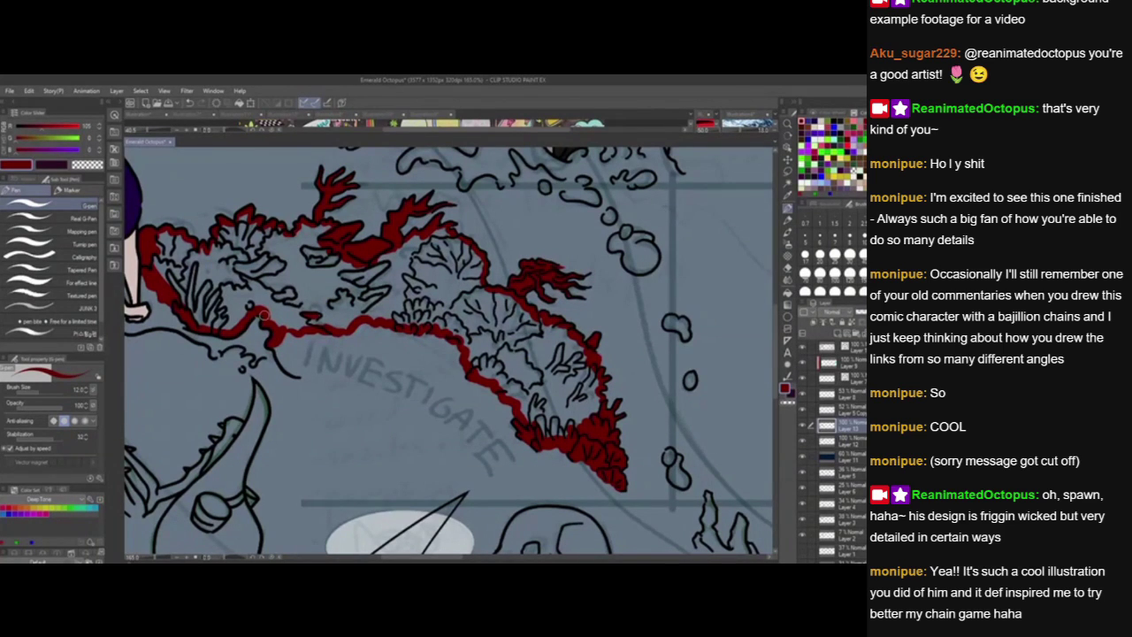
key("w")
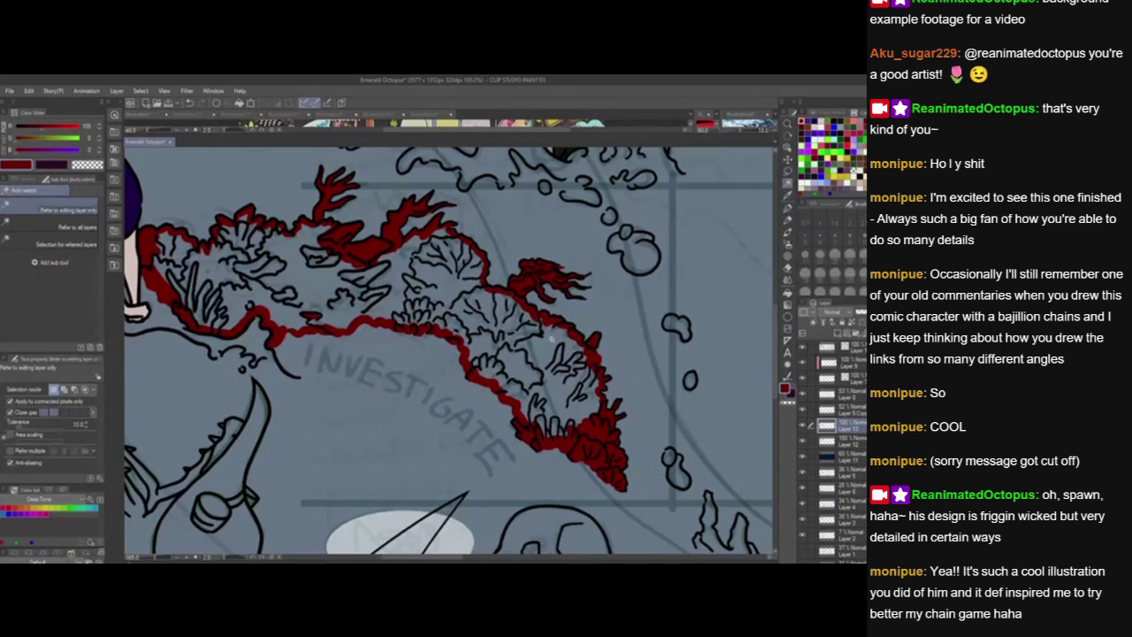
left_click(552, 339)
left_click(334, 453)
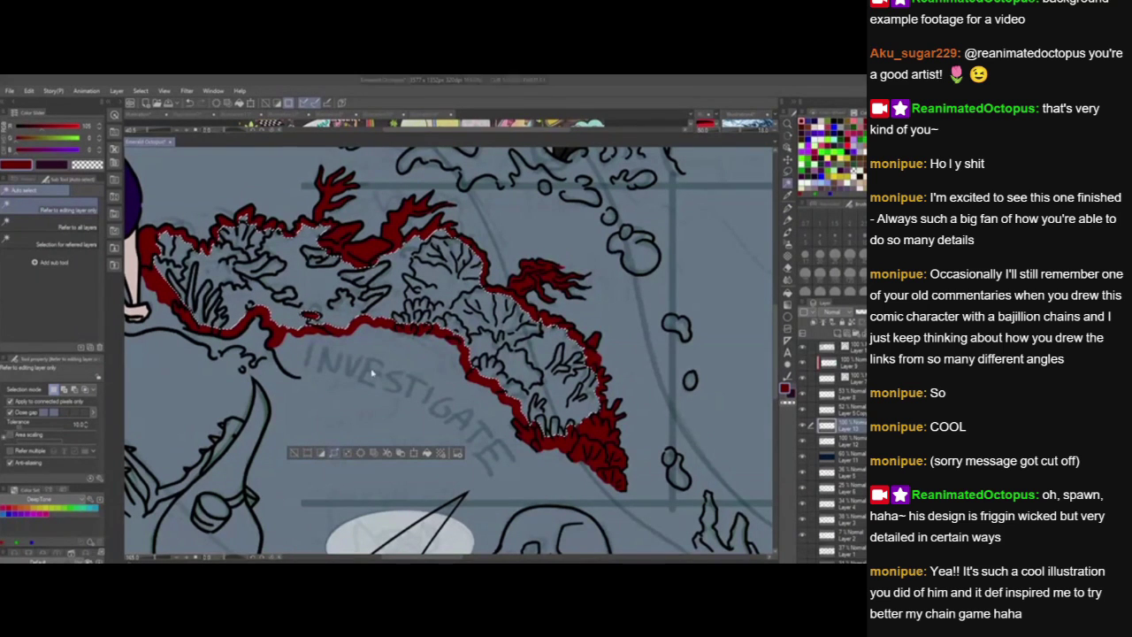
left_click(551, 347)
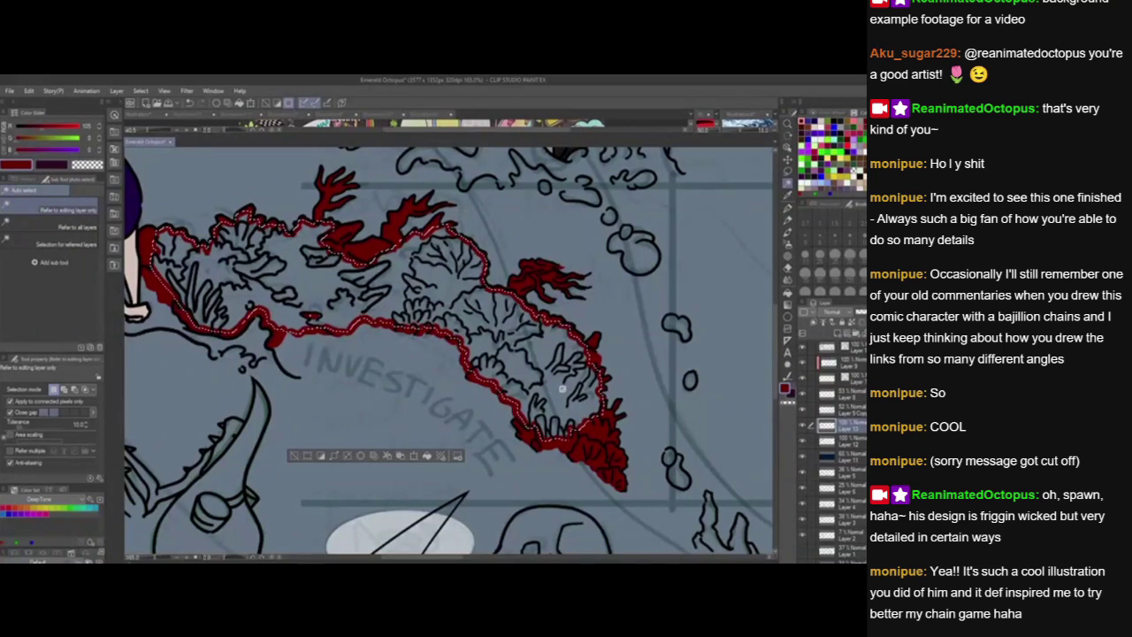
left_click(428, 456)
left_click(790, 176)
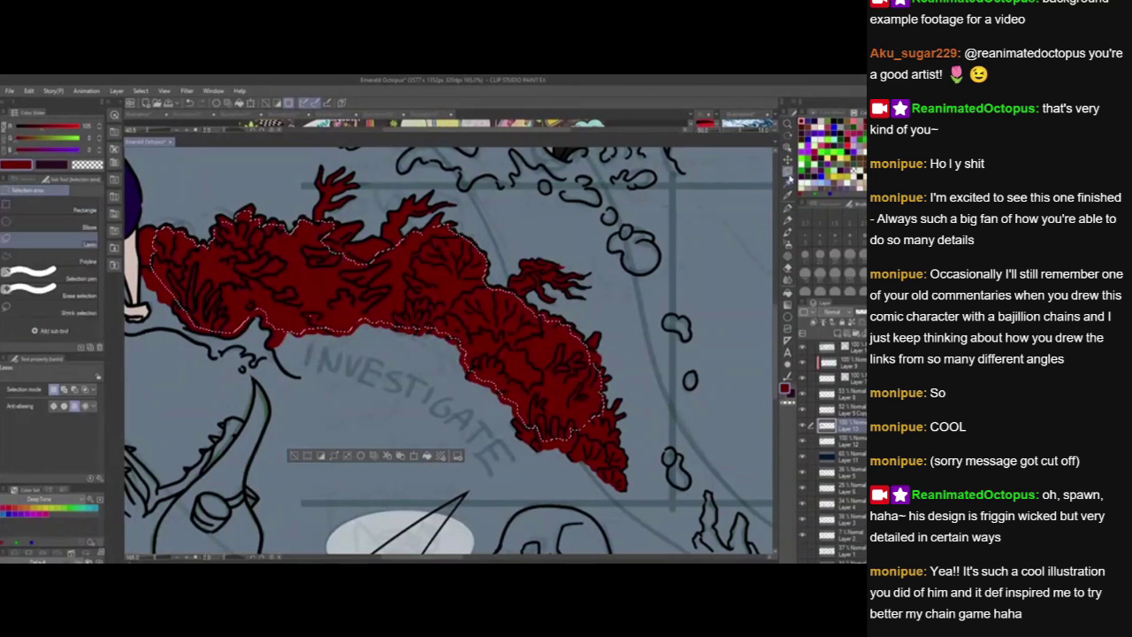
key("ctrl+d")
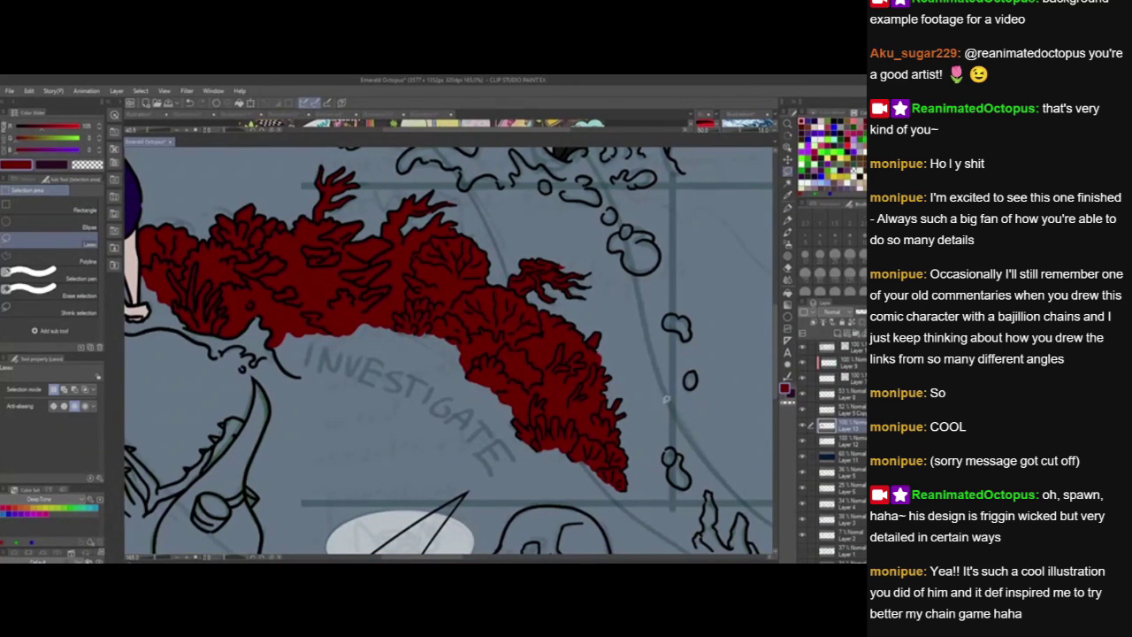
Choose the Dense watercolor brush at size 21.4, mix a red-orange and shade the reef's upper edge with it.
scroll(642, 387, "down", 4)
left_click_drag(643, 387, 575, 404)
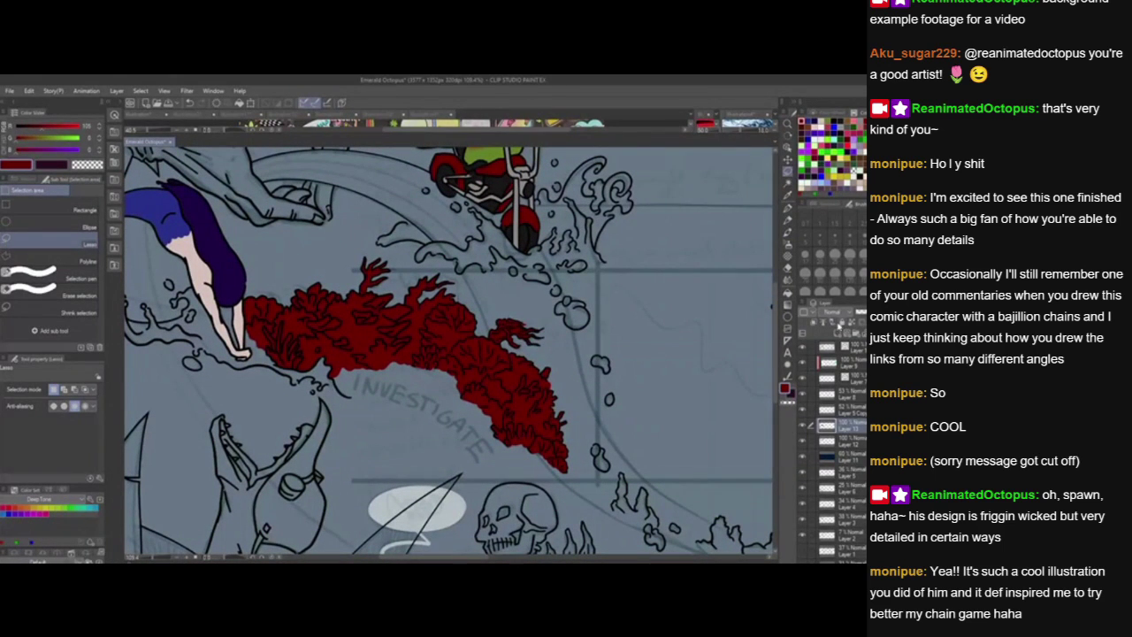
left_click_drag(603, 363, 567, 354)
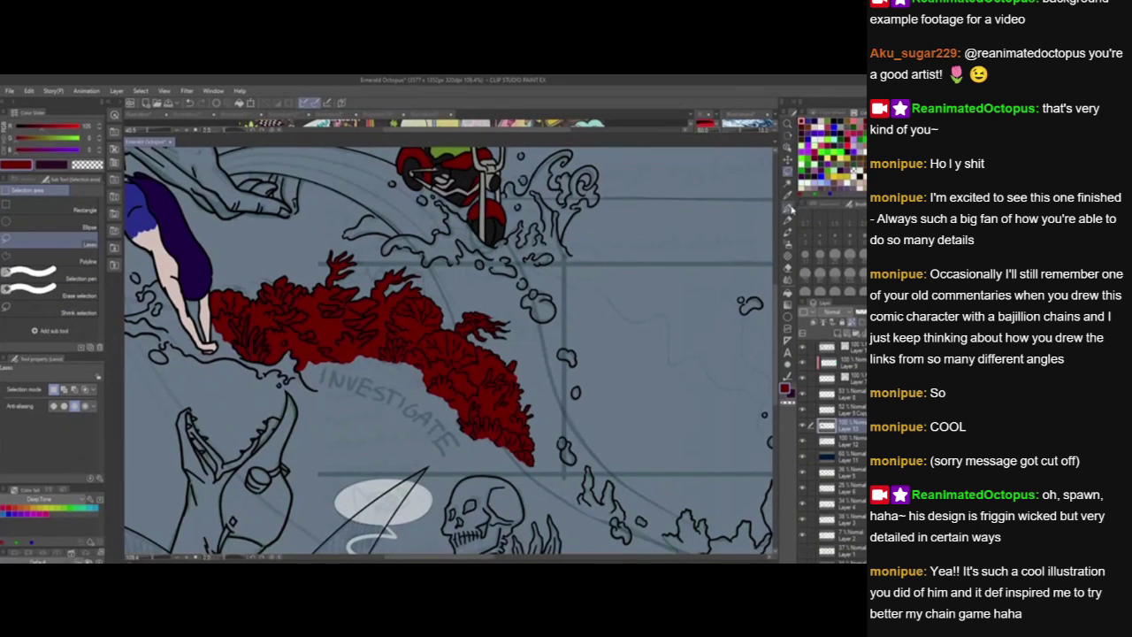
left_click(789, 219)
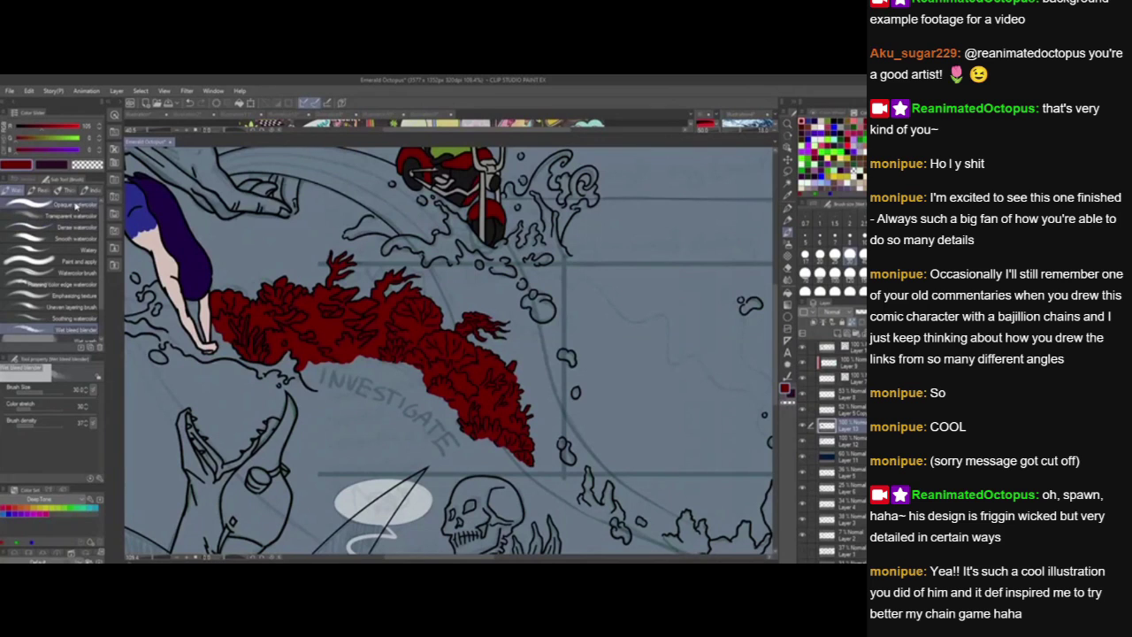
left_click(73, 227)
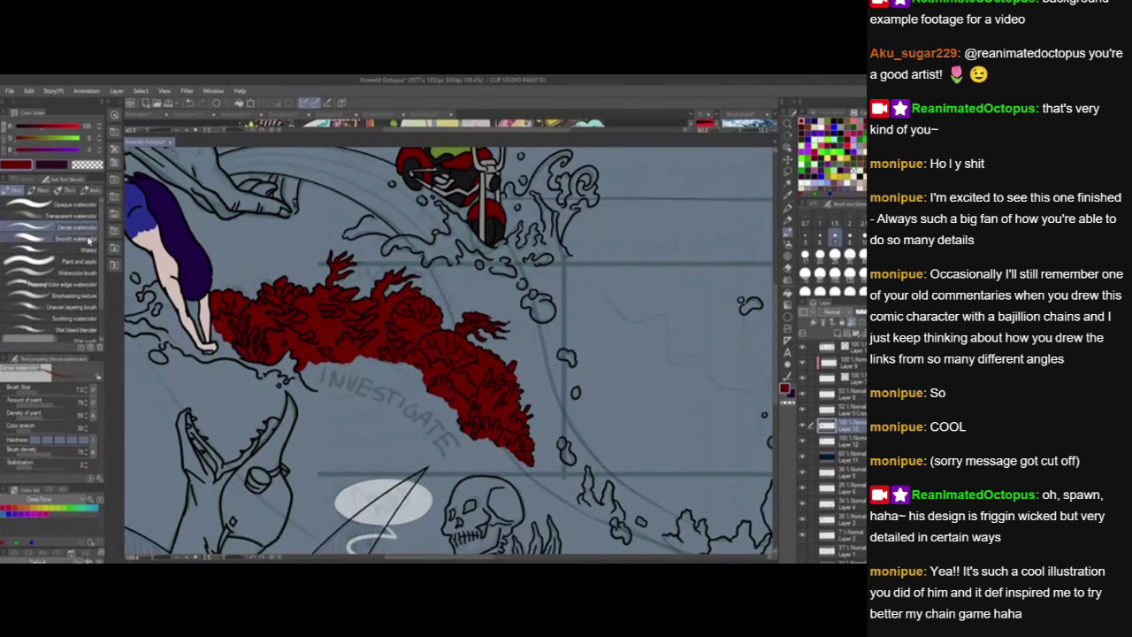
left_click(42, 393)
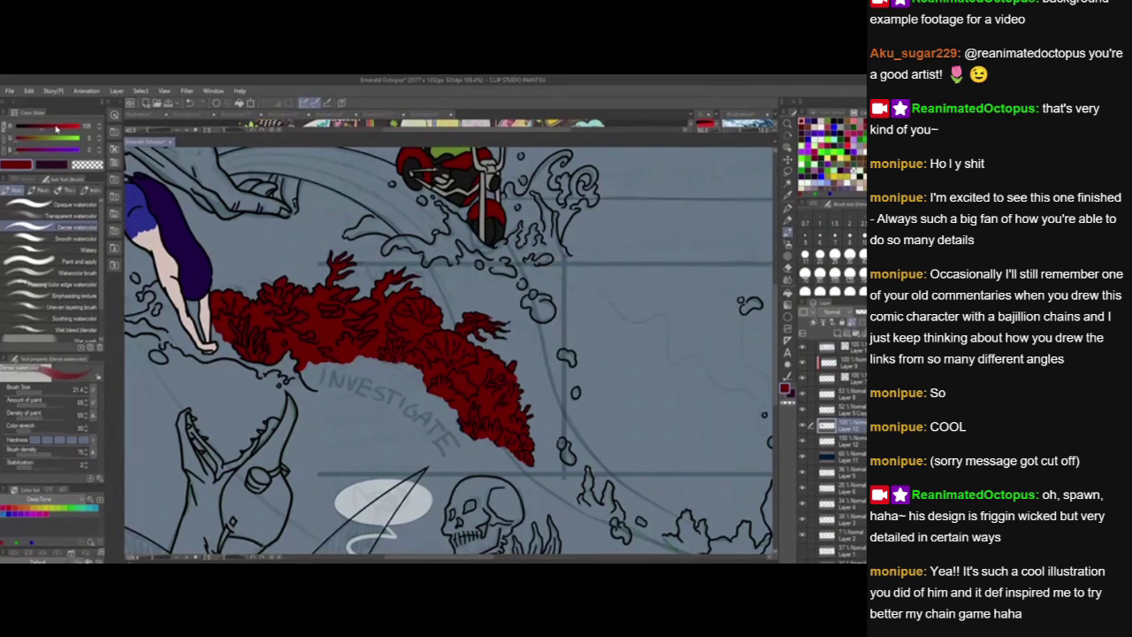
left_click_drag(55, 129, 59, 128)
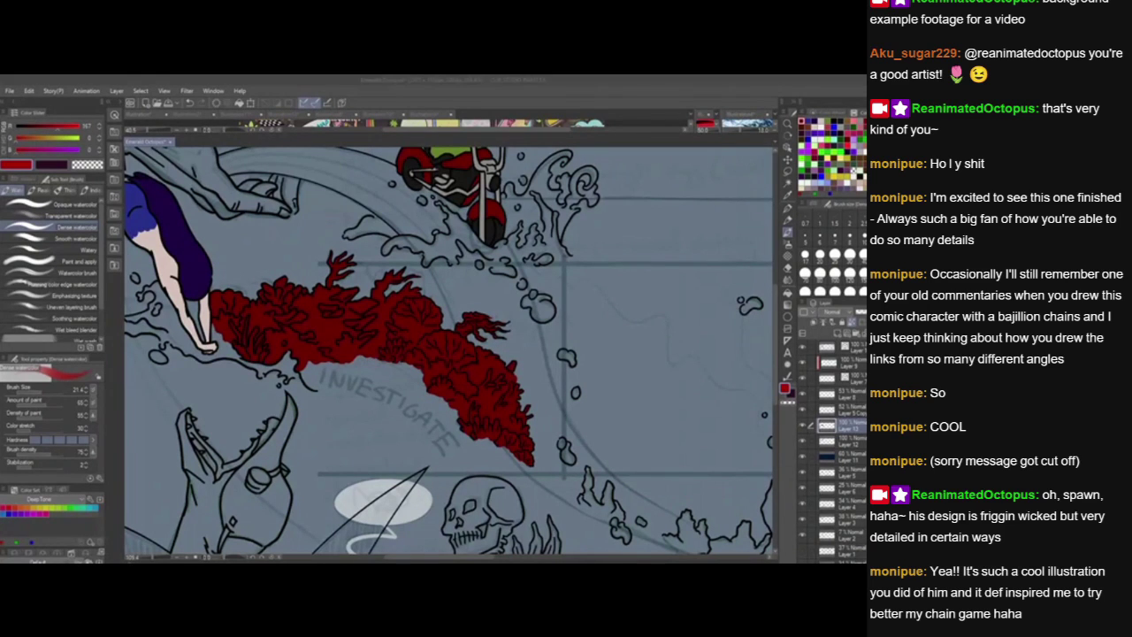
left_click(30, 140)
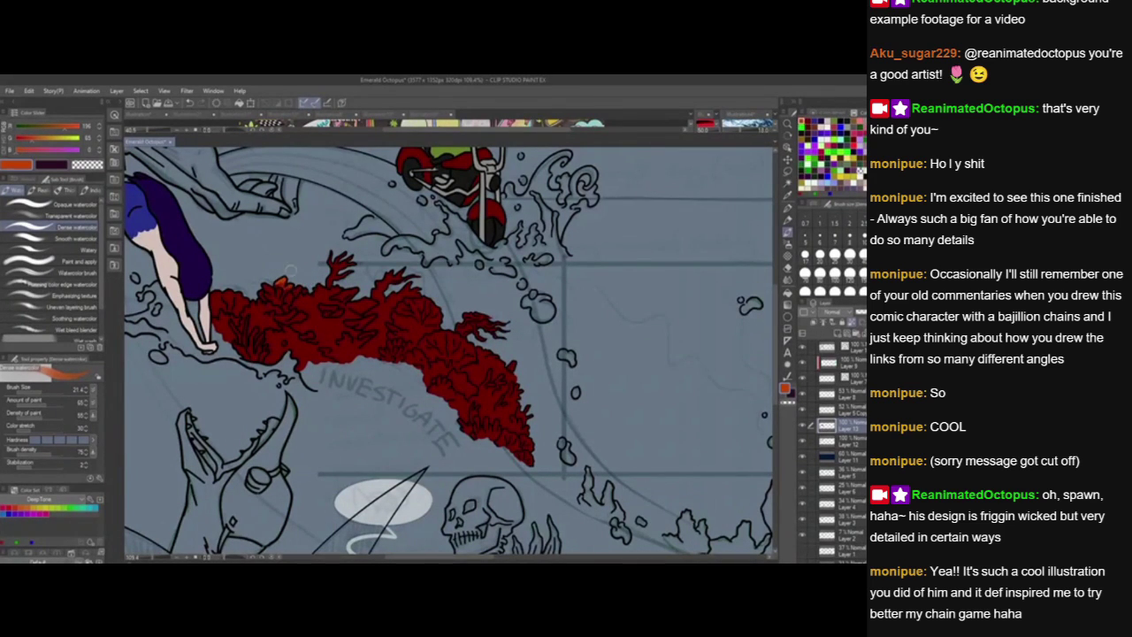
mouse_move(272, 284)
left_mouse_down()
mouse_move(323, 292)
mouse_move(344, 262)
mouse_move(336, 288)
mouse_move(399, 299)
mouse_move(390, 308)
mouse_move(427, 323)
mouse_move(418, 310)
mouse_move(401, 321)
mouse_move(431, 320)
mouse_move(440, 345)
mouse_move(481, 358)
mouse_move(479, 369)
mouse_move(488, 310)
mouse_move(460, 326)
mouse_move(518, 404)
left_mouse_up()
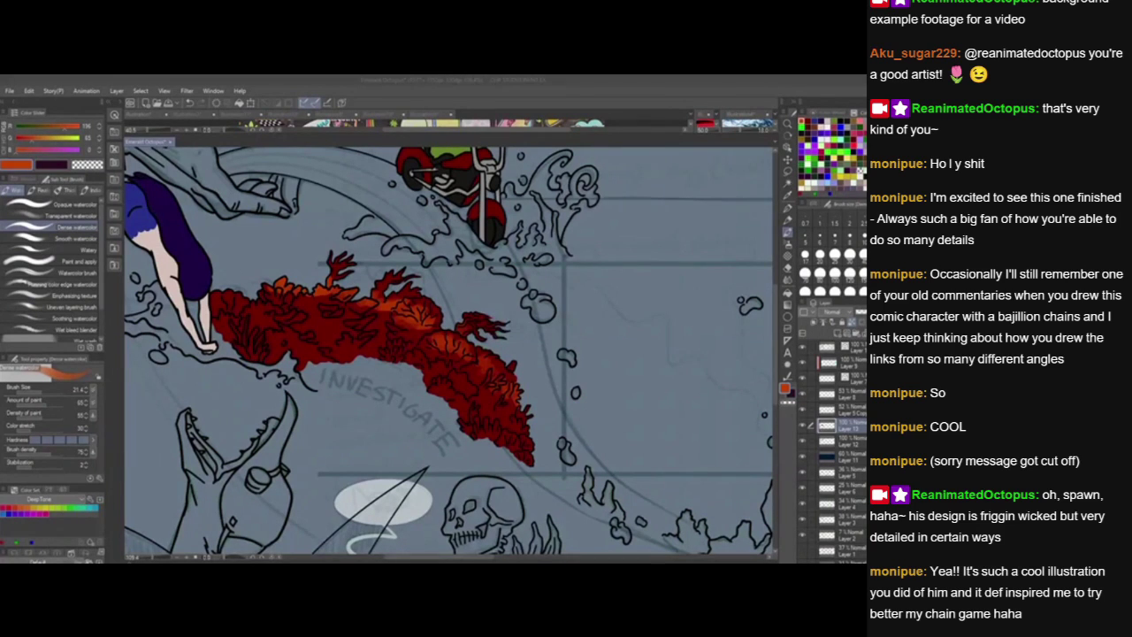
left_click_drag(256, 295, 267, 290)
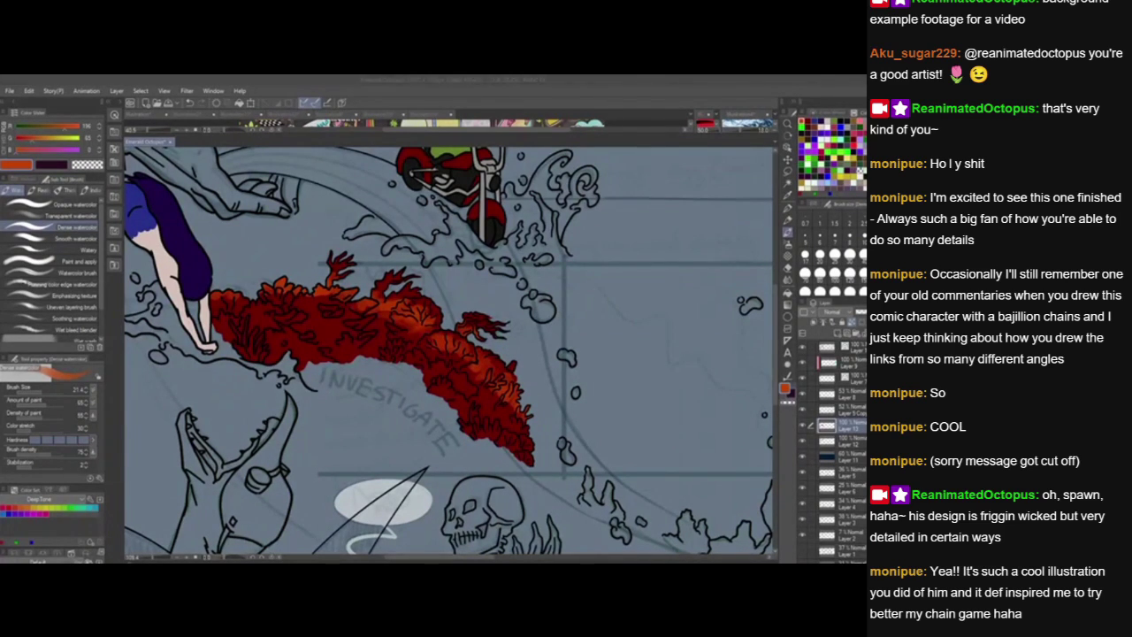
Mix a lighter yellowish orange and paint a band of it under the red-orange along the whole reef.
left_click(45, 140)
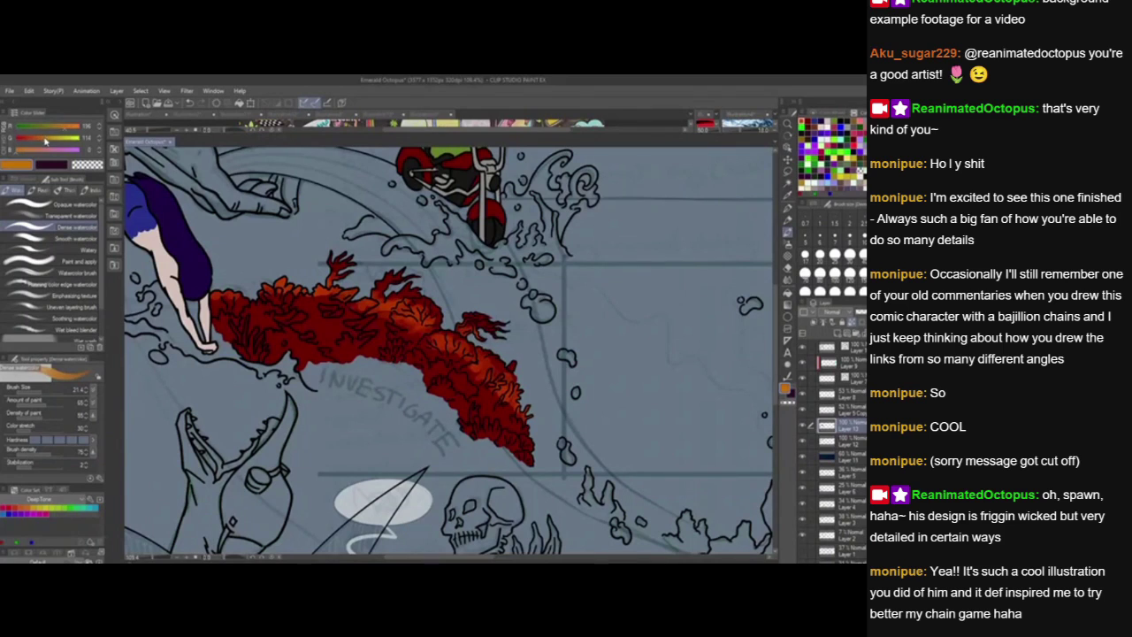
left_click(53, 139)
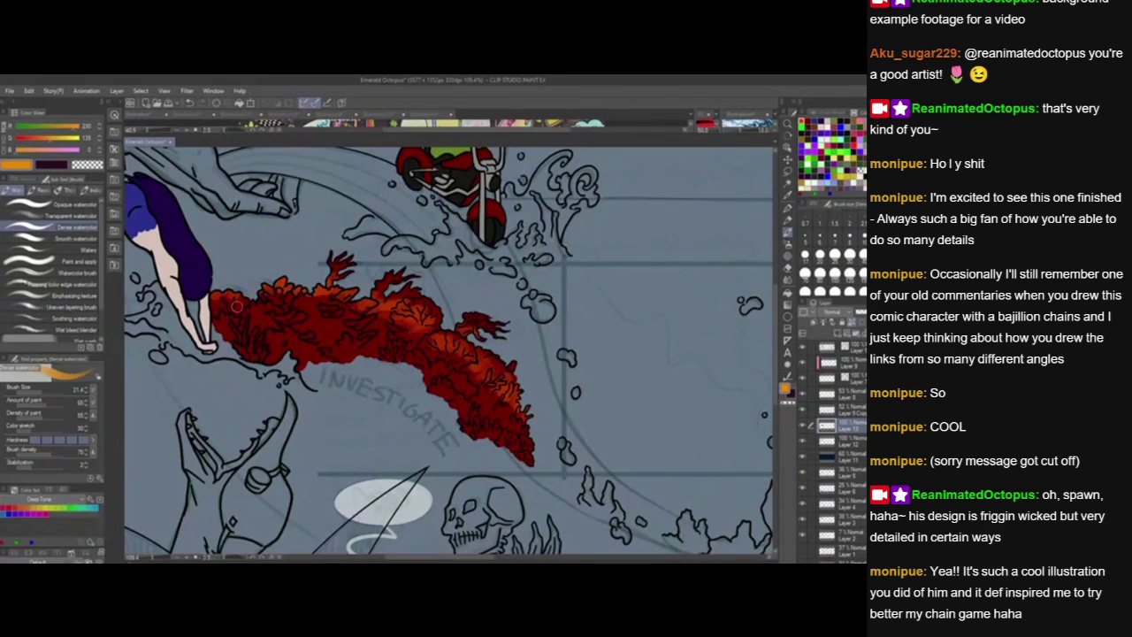
mouse_move(215, 302)
left_mouse_down()
mouse_move(260, 303)
mouse_move(283, 274)
mouse_move(276, 298)
mouse_move(336, 313)
mouse_move(363, 315)
mouse_move(377, 296)
mouse_move(381, 322)
mouse_move(472, 374)
mouse_move(534, 456)
left_mouse_up()
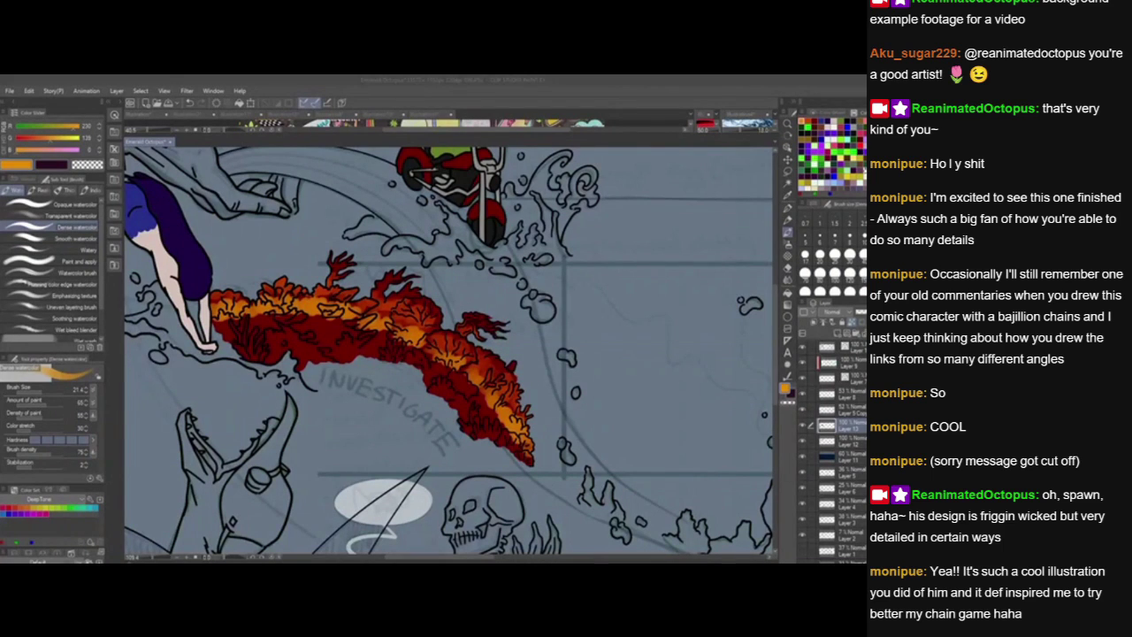
left_click(370, 374)
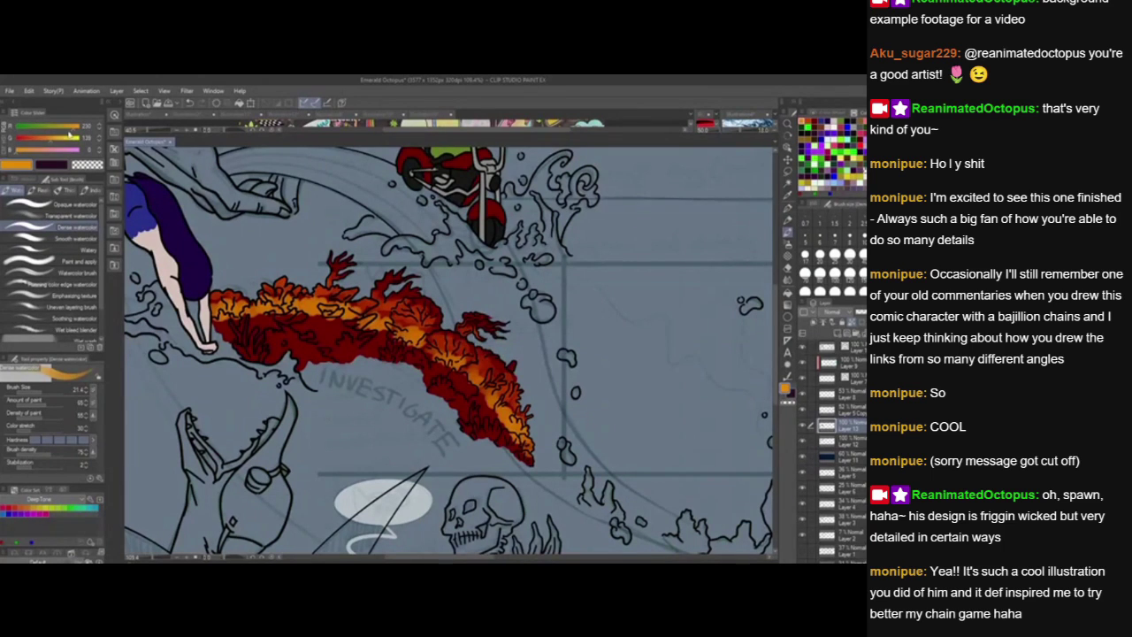
Mix a yellow-green and paint a band of it below the orange, from the diver's hands to the reef's tip.
left_click_drag(69, 131, 58, 131)
left_click_drag(60, 141, 72, 141)
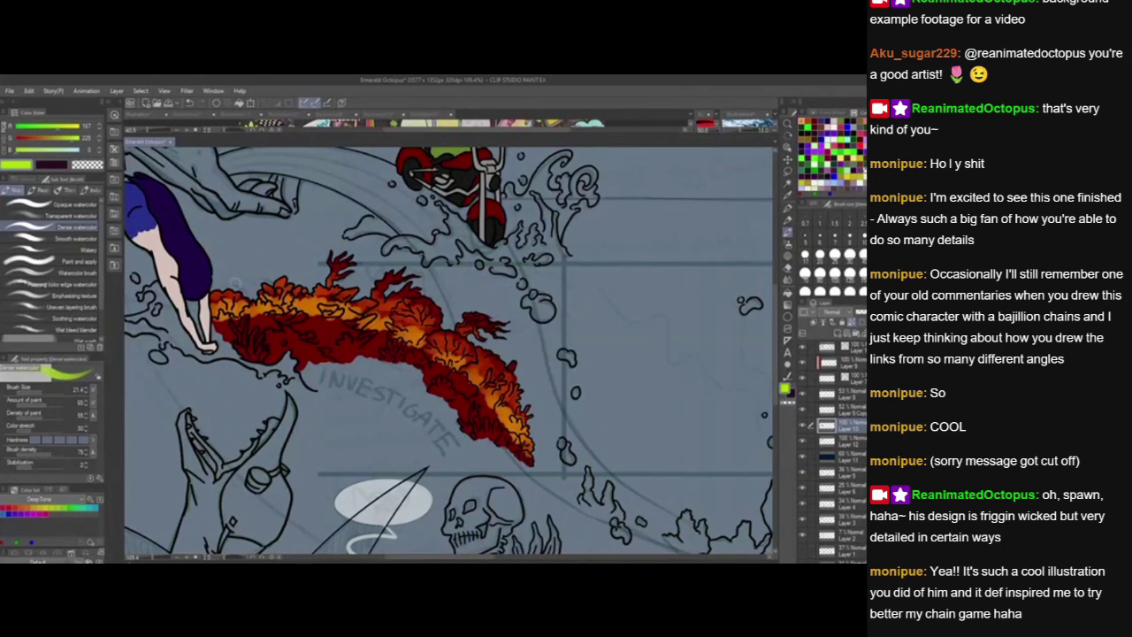
mouse_move(219, 333)
left_mouse_down()
mouse_move(270, 317)
mouse_move(284, 318)
mouse_move(232, 340)
mouse_move(282, 320)
mouse_move(341, 323)
mouse_move(432, 345)
mouse_move(427, 357)
mouse_move(480, 394)
left_mouse_up()
mouse_move(481, 402)
left_mouse_down()
mouse_move(531, 469)
mouse_move(531, 444)
left_mouse_up()
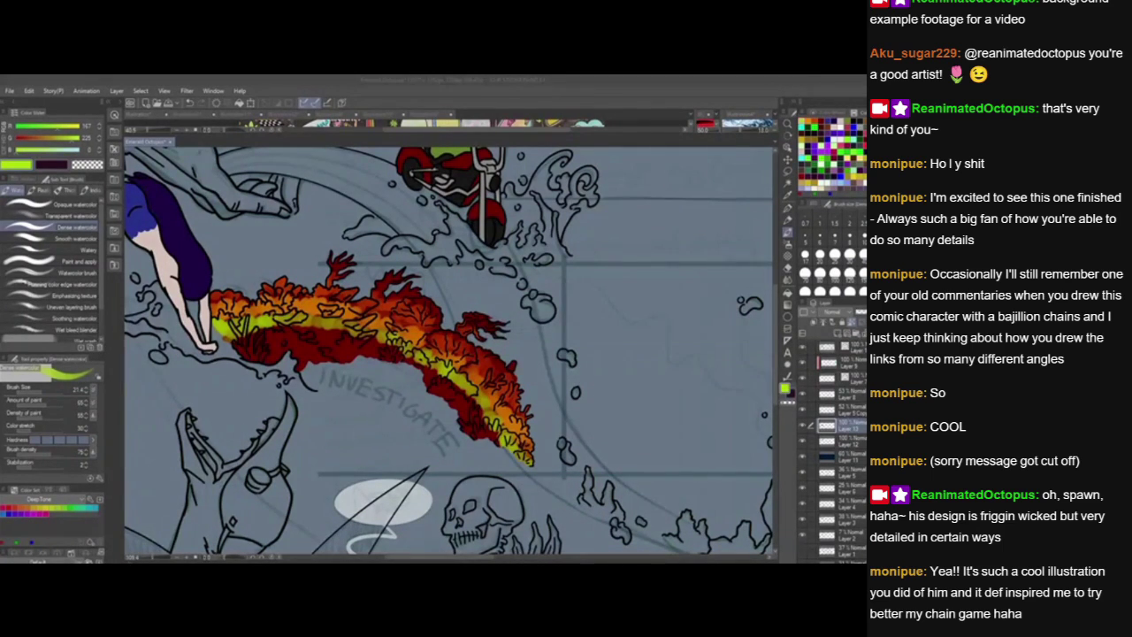
Mix a bright green and then a slightly darker one, and paint a green band below the yellow-green along the reef.
left_click(32, 128)
left_click(28, 151)
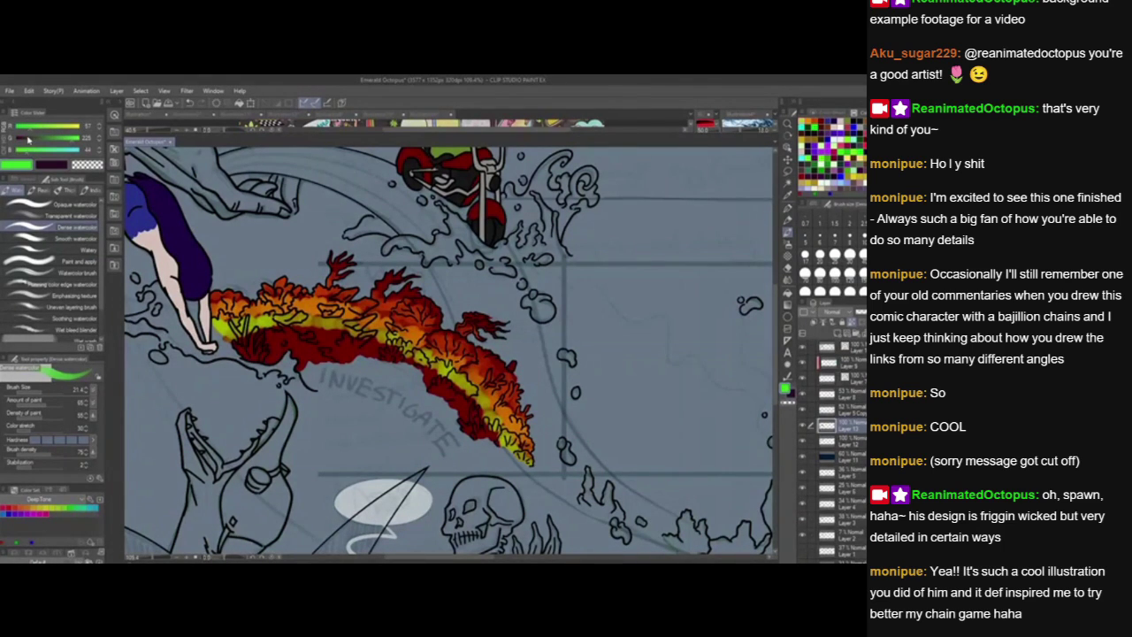
left_click(22, 128)
left_click(79, 139)
mouse_move(222, 338)
left_mouse_down()
mouse_move(283, 323)
mouse_move(345, 337)
left_mouse_up()
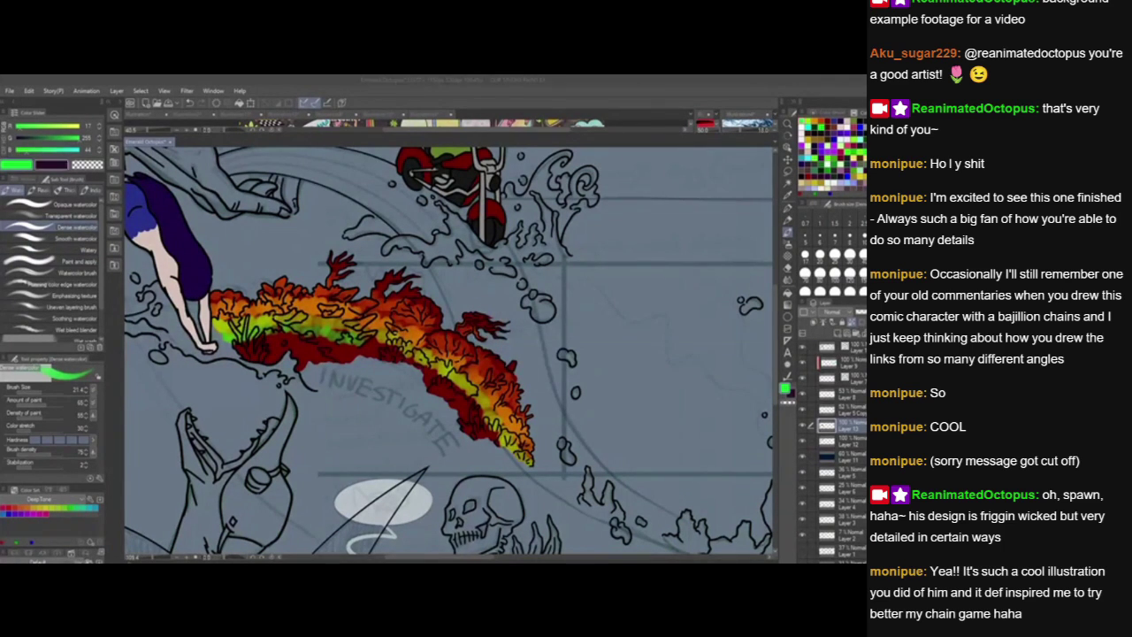
mouse_move(78, 139)
left_mouse_down()
mouse_move(14, 153)
mouse_move(14, 129)
left_mouse_up()
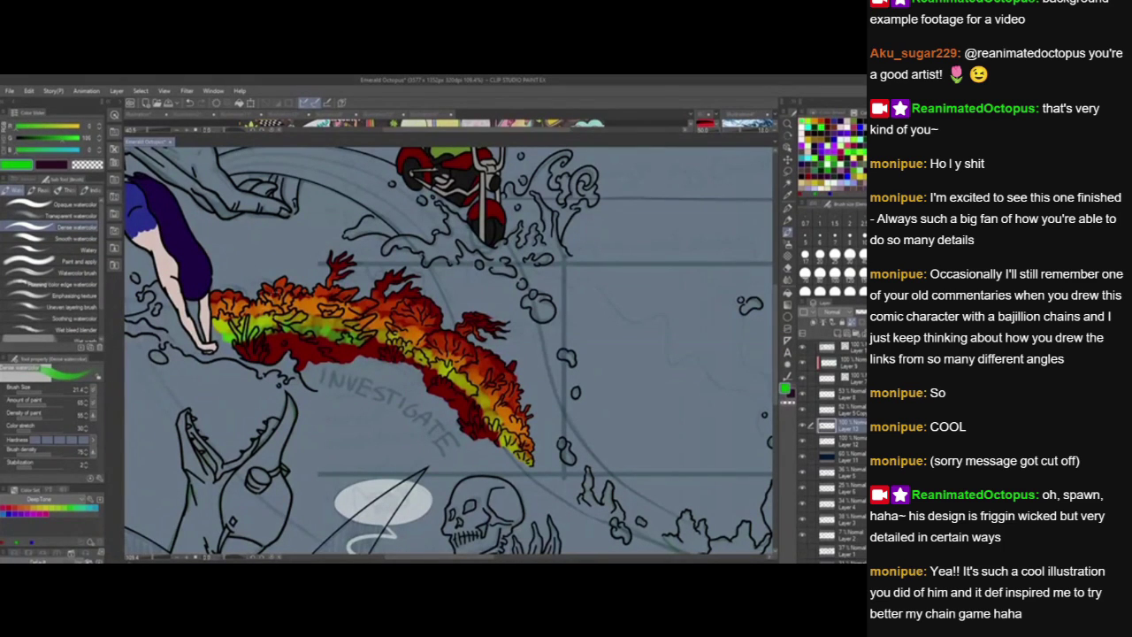
mouse_move(230, 342)
left_mouse_down()
mouse_move(315, 328)
mouse_move(403, 350)
mouse_move(478, 409)
mouse_move(501, 456)
left_mouse_up()
Mix a pure yellow with red 255, green 240 and blue 0, and paint it between the reef's orange and green bands.
left_click_drag(68, 127, 91, 122)
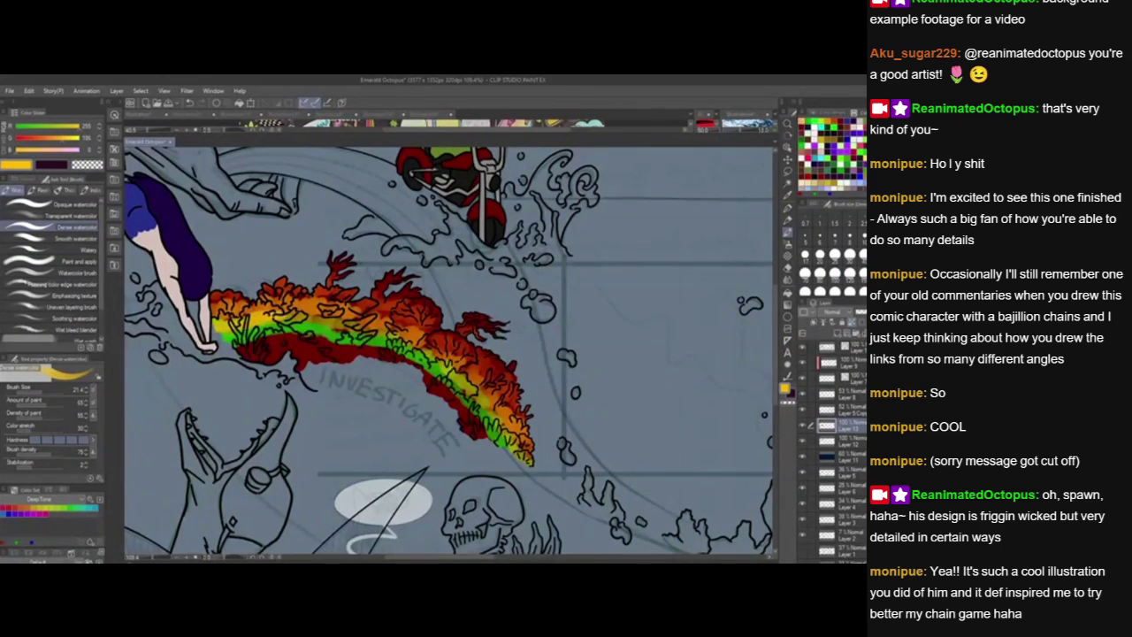
left_click(73, 138)
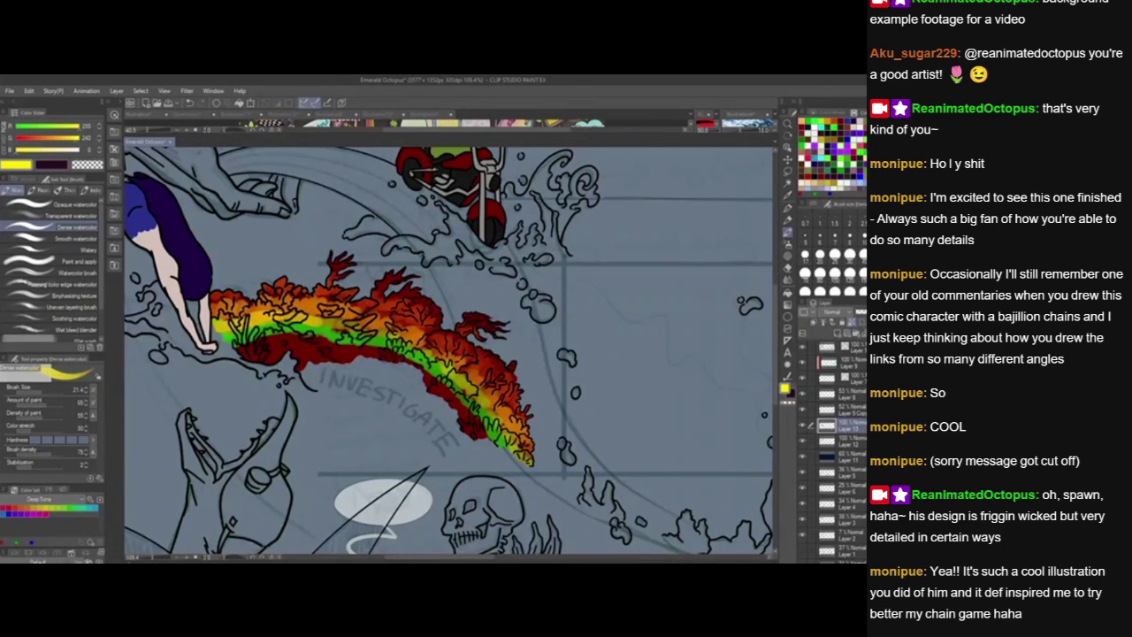
mouse_move(223, 329)
left_mouse_down()
mouse_move(283, 315)
mouse_move(419, 347)
mouse_move(468, 380)
mouse_move(528, 459)
left_mouse_up()
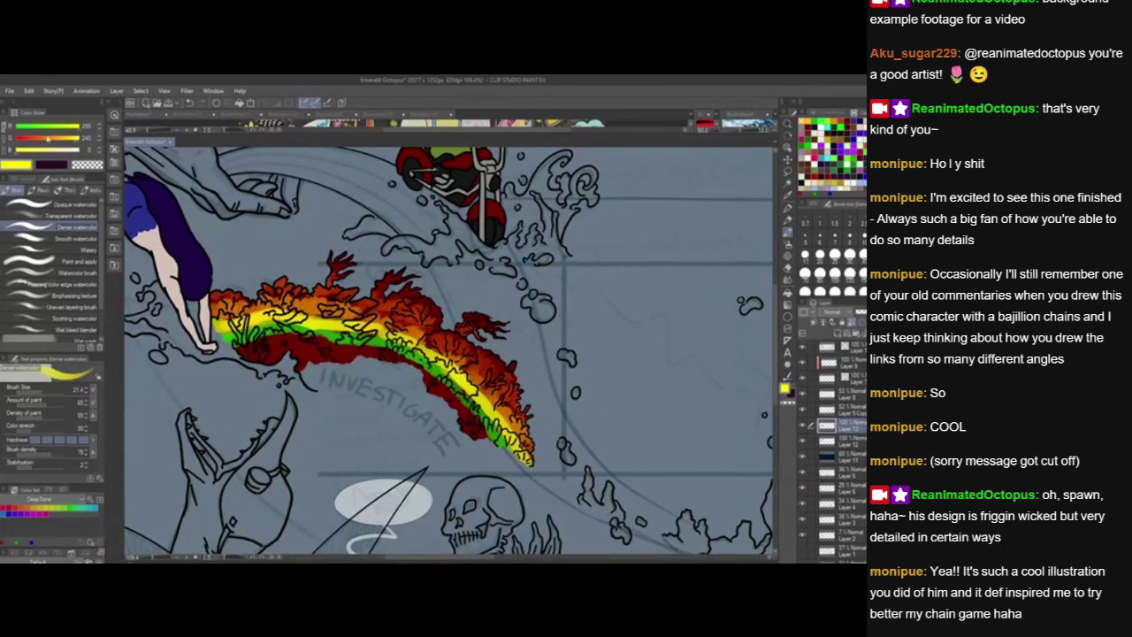
Mix a blue with red 0, green 74 and blue 255, and paint a band of it below the green along the reef.
left_click_drag(29, 128, 87, 155)
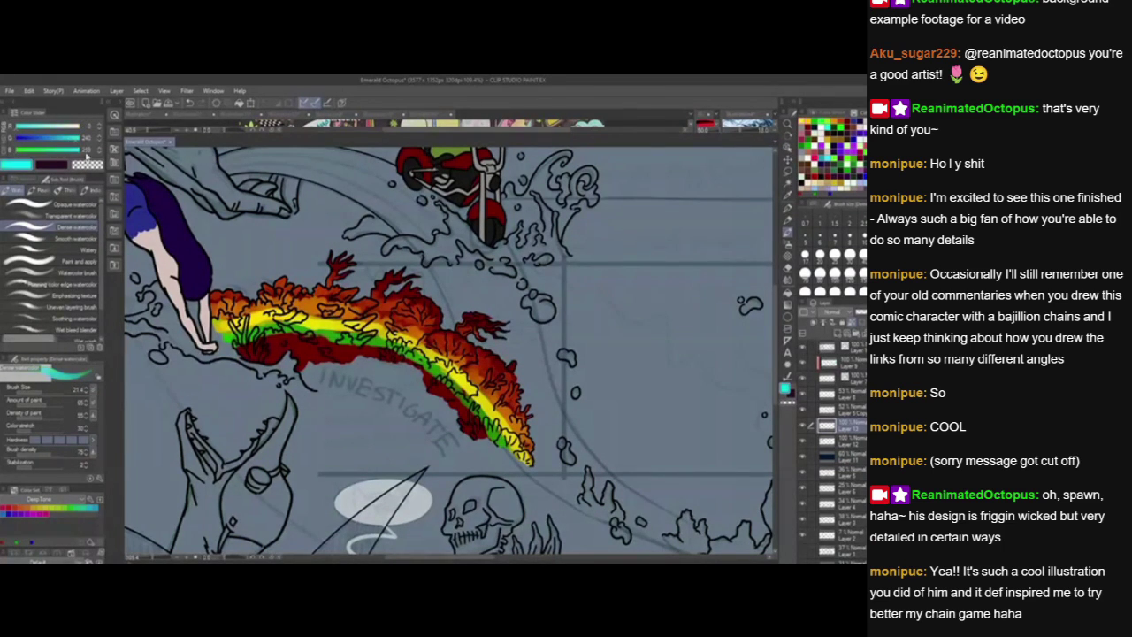
left_click(41, 129)
left_click(35, 138)
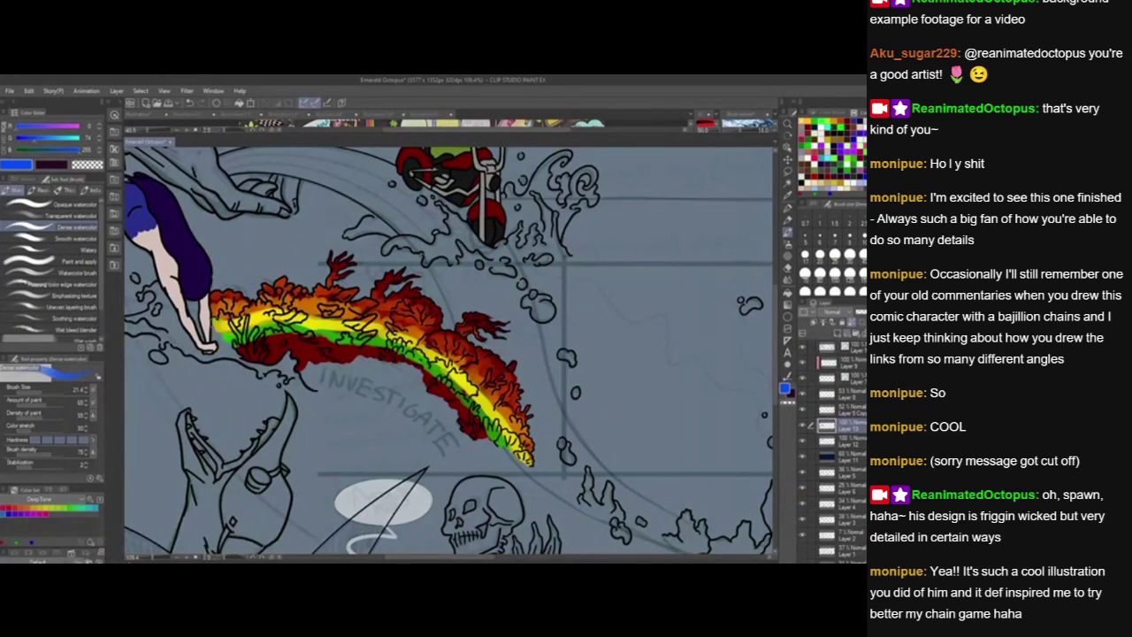
mouse_move(250, 345)
left_mouse_down()
mouse_move(243, 351)
mouse_move(320, 343)
mouse_move(311, 338)
mouse_move(418, 366)
mouse_move(505, 460)
left_mouse_up()
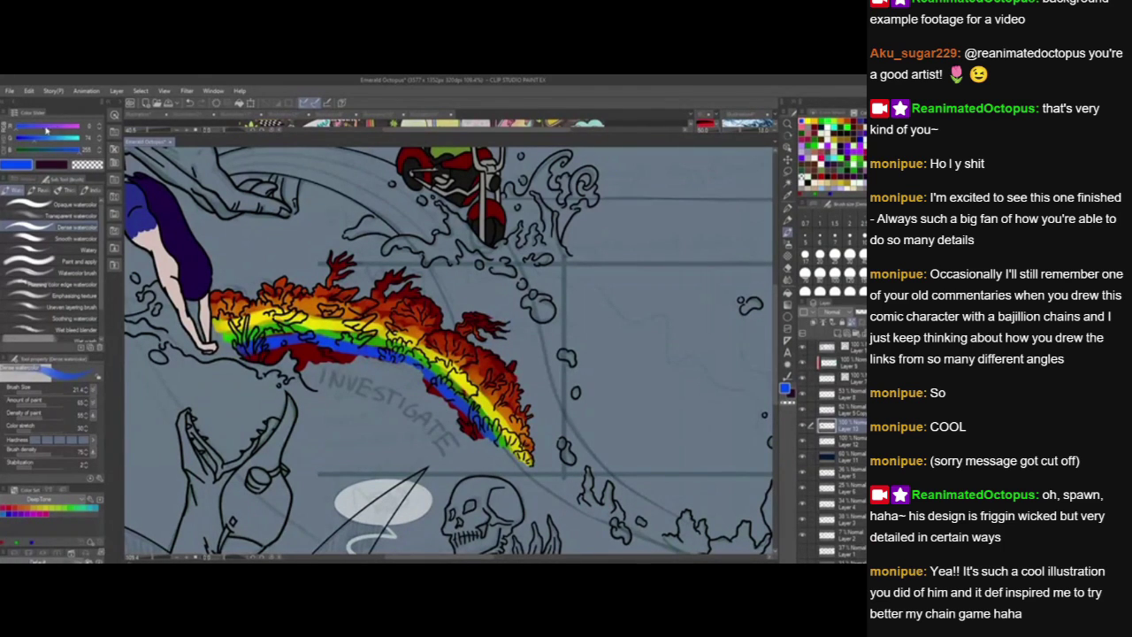
Mix a dark violet and cover the remaining dark red areas along the reef's underside with it.
mouse_move(37, 141)
left_mouse_down()
mouse_move(16, 139)
mouse_move(53, 151)
mouse_move(39, 127)
mouse_move(51, 126)
mouse_move(33, 127)
mouse_move(48, 154)
mouse_move(34, 129)
left_mouse_up()
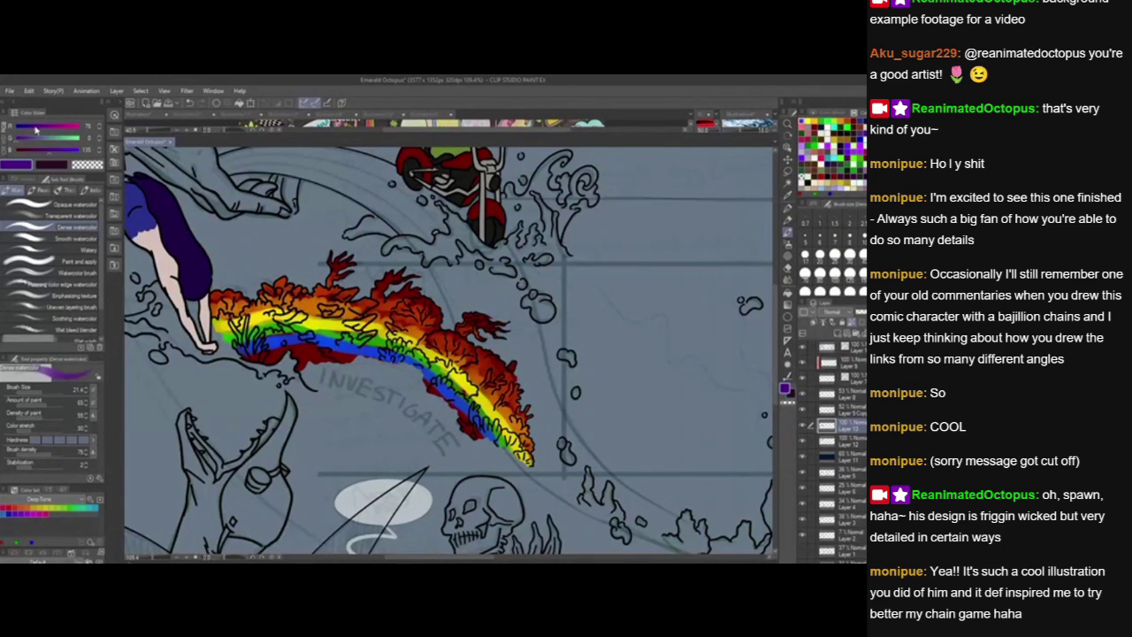
left_click_drag(48, 150, 43, 152)
left_click_drag(261, 359, 350, 349)
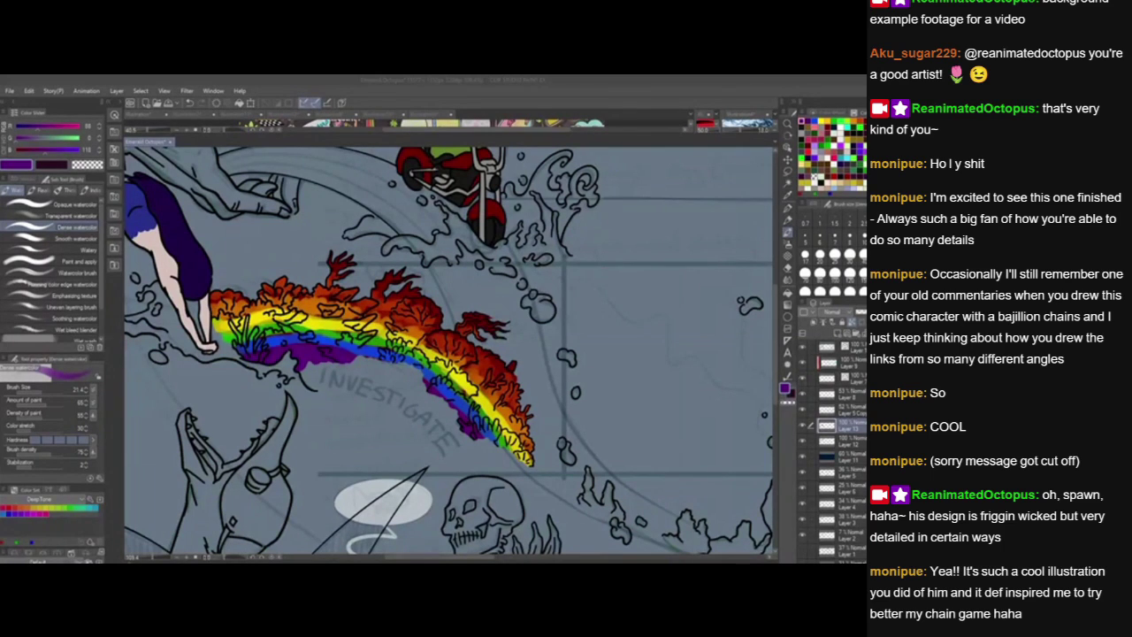
left_click(663, 352)
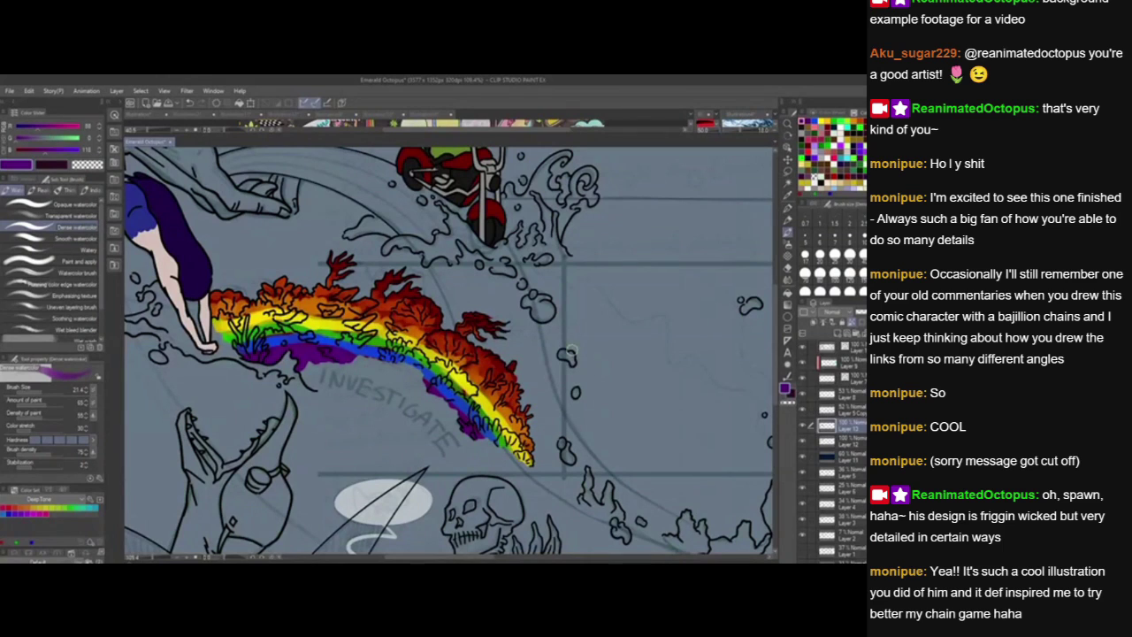
On the topmost line art layer, draw a black burst with small droplets above the reef using the size 5 marker pen.
left_click_drag(371, 334, 399, 378)
scroll(403, 341, "up", 2)
left_click_drag(406, 337, 418, 358)
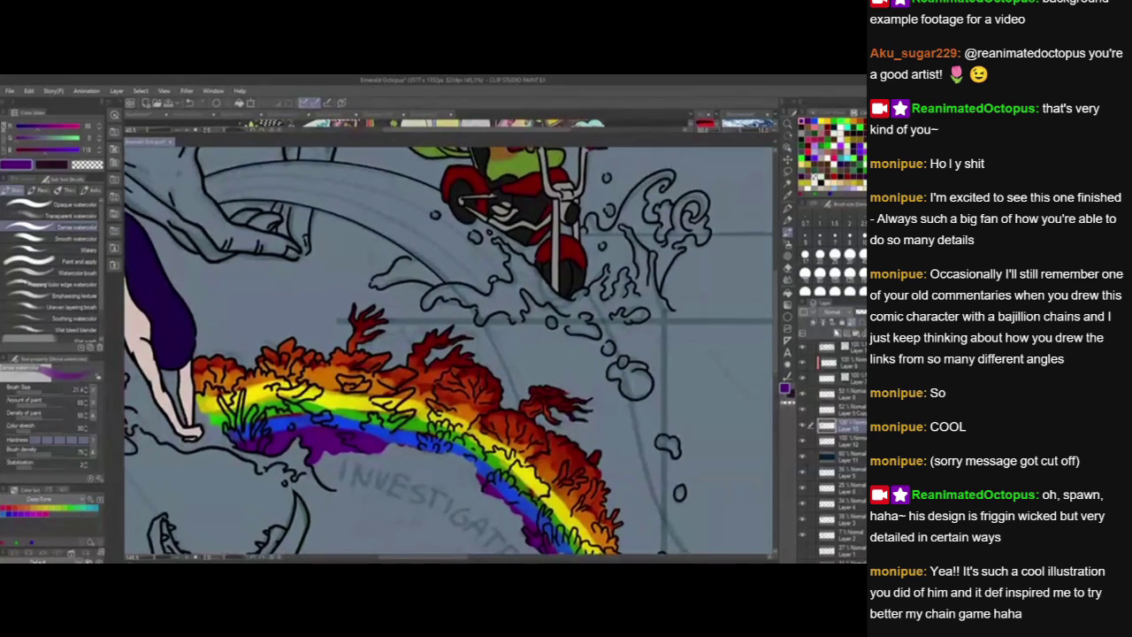
left_click(845, 348)
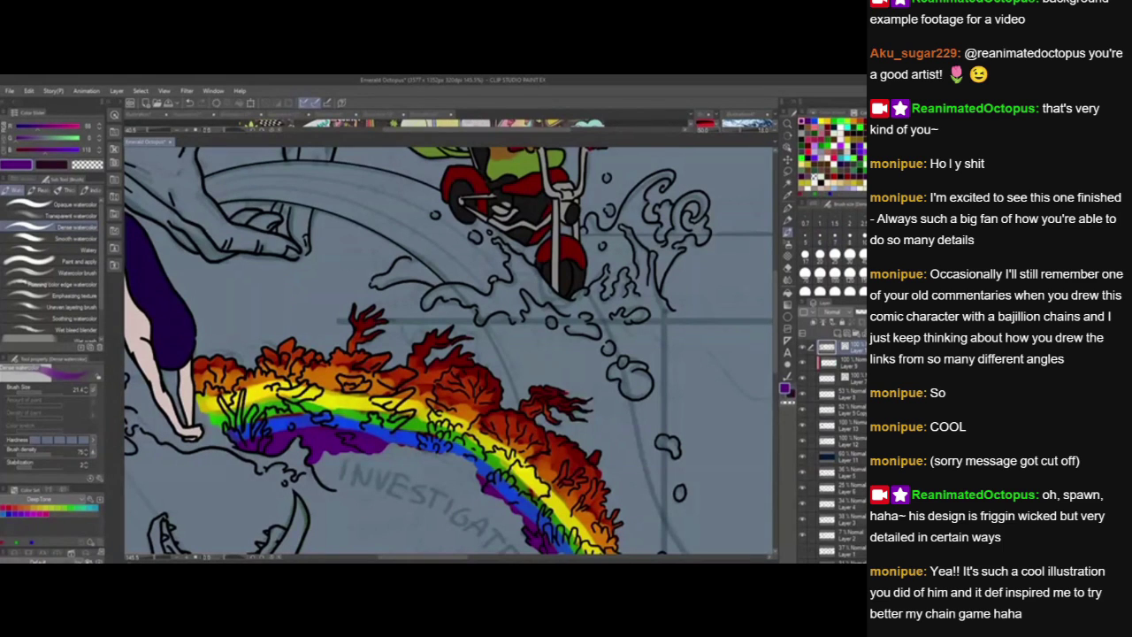
left_click(808, 177)
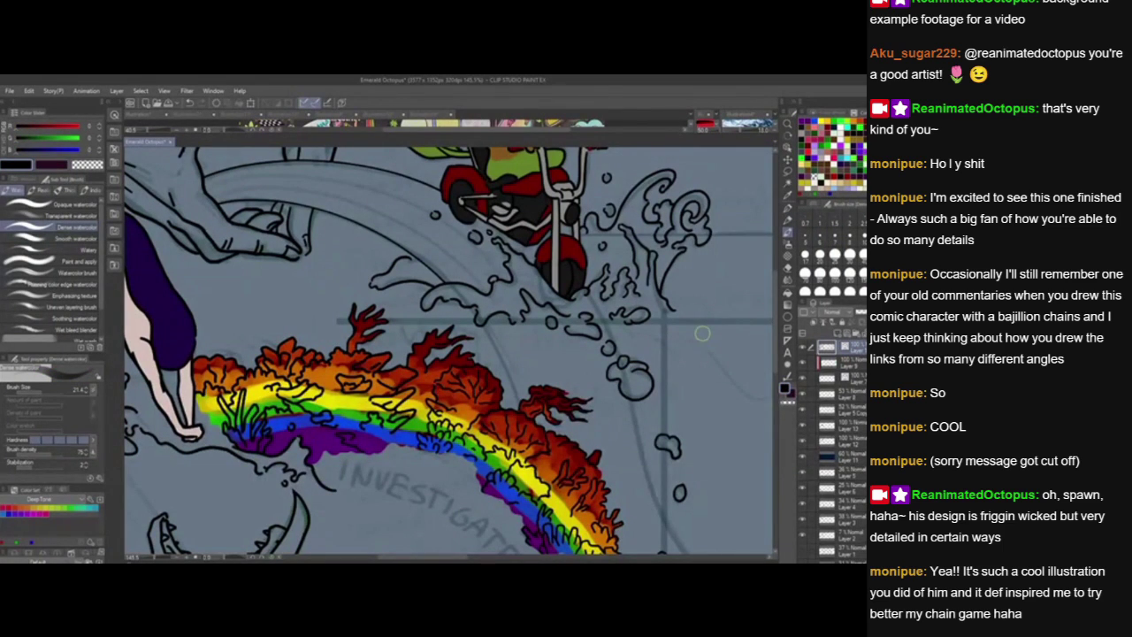
left_click(788, 209)
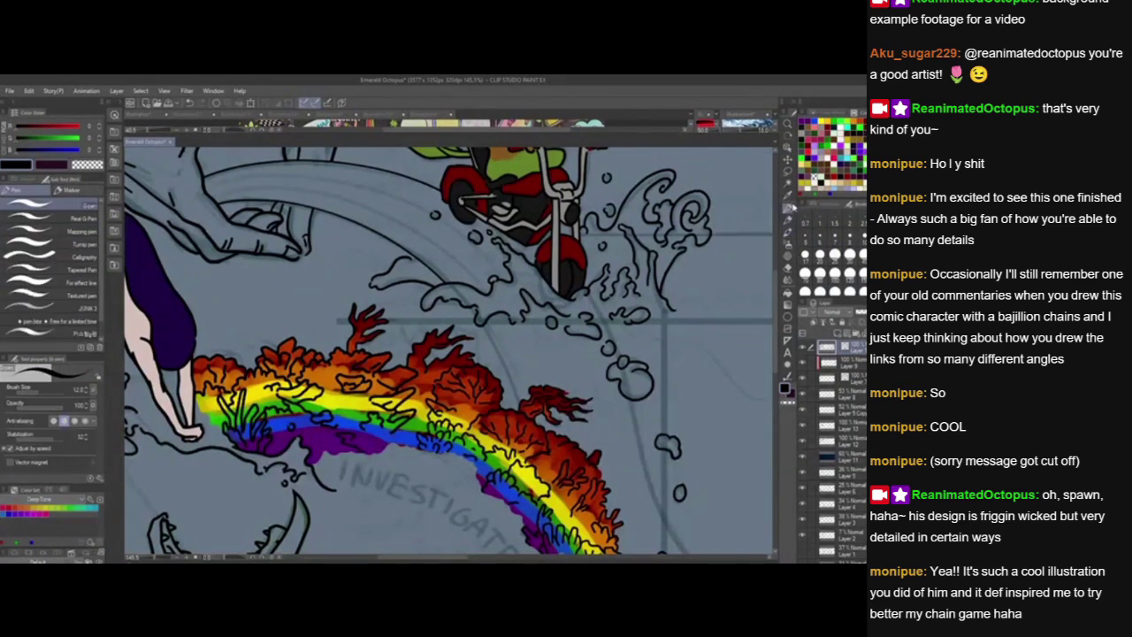
left_click(68, 191)
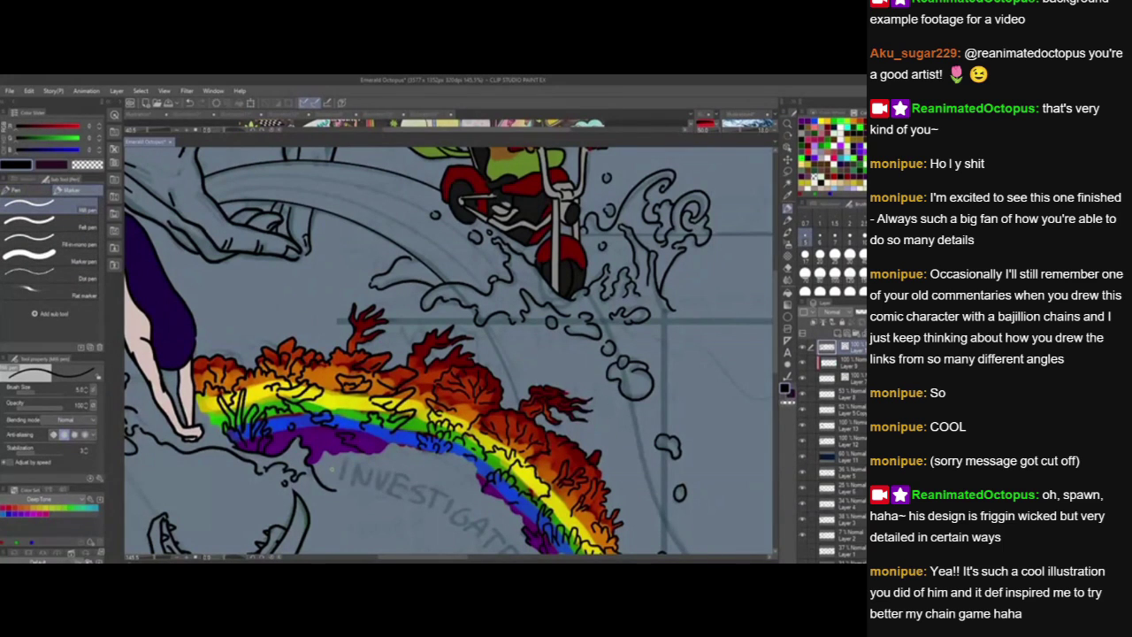
left_click(788, 269)
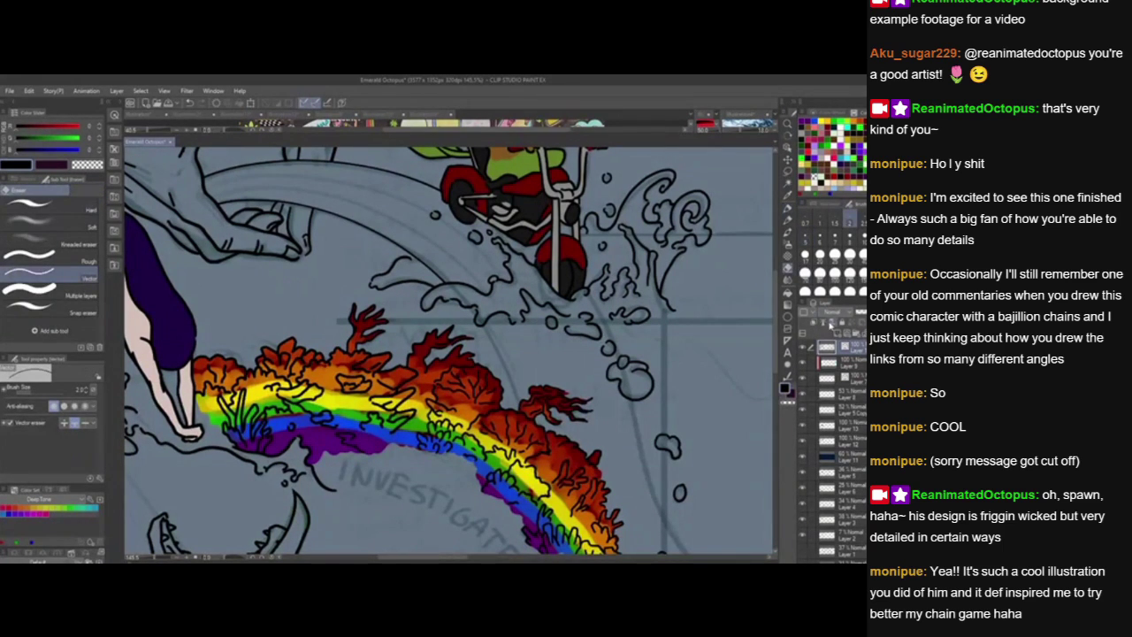
left_click(788, 210)
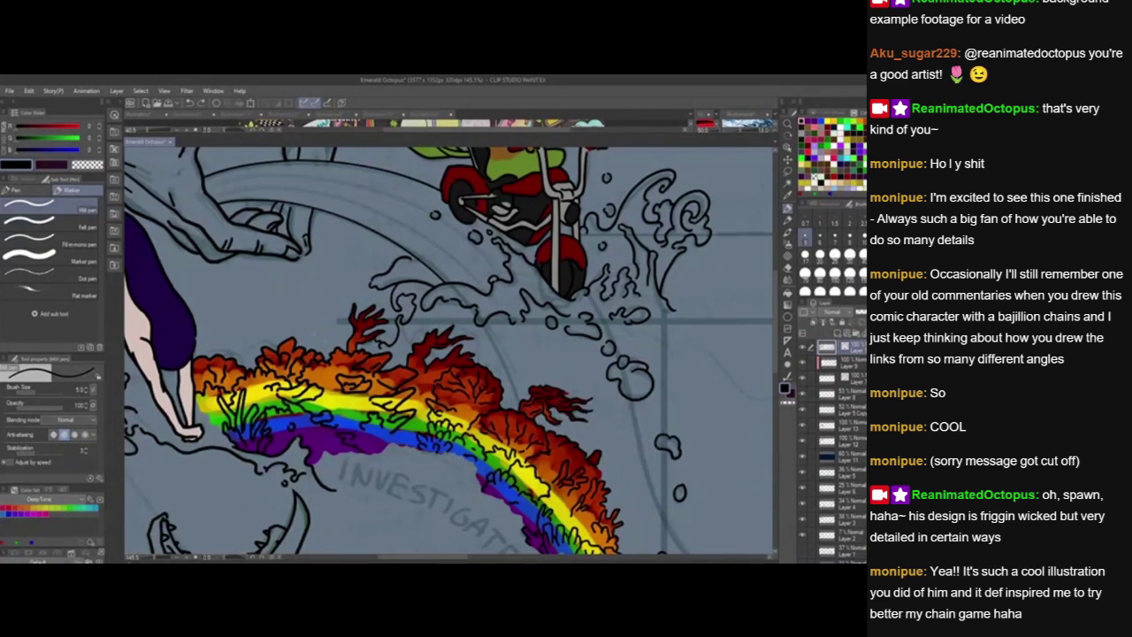
mouse_move(337, 347)
left_mouse_down()
mouse_move(300, 305)
mouse_move(342, 334)
mouse_move(308, 317)
mouse_move(311, 297)
mouse_move(336, 324)
left_mouse_up()
key("ctrl+z")
left_click_drag(337, 307, 344, 297)
mouse_move(328, 343)
left_mouse_down()
mouse_move(314, 340)
mouse_move(320, 351)
left_mouse_up()
key("ctrl+z")
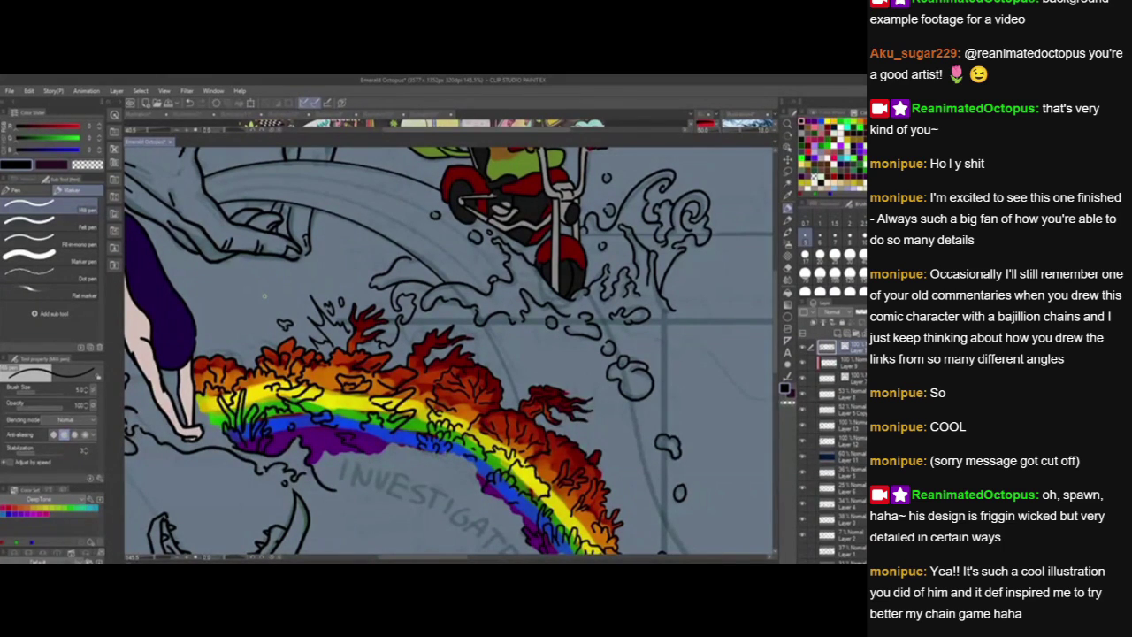
Add a new layer above Layer 11 and colour the small droplet beside the burst dark red with the size 12 G-pen.
left_click_drag(478, 499, 594, 507)
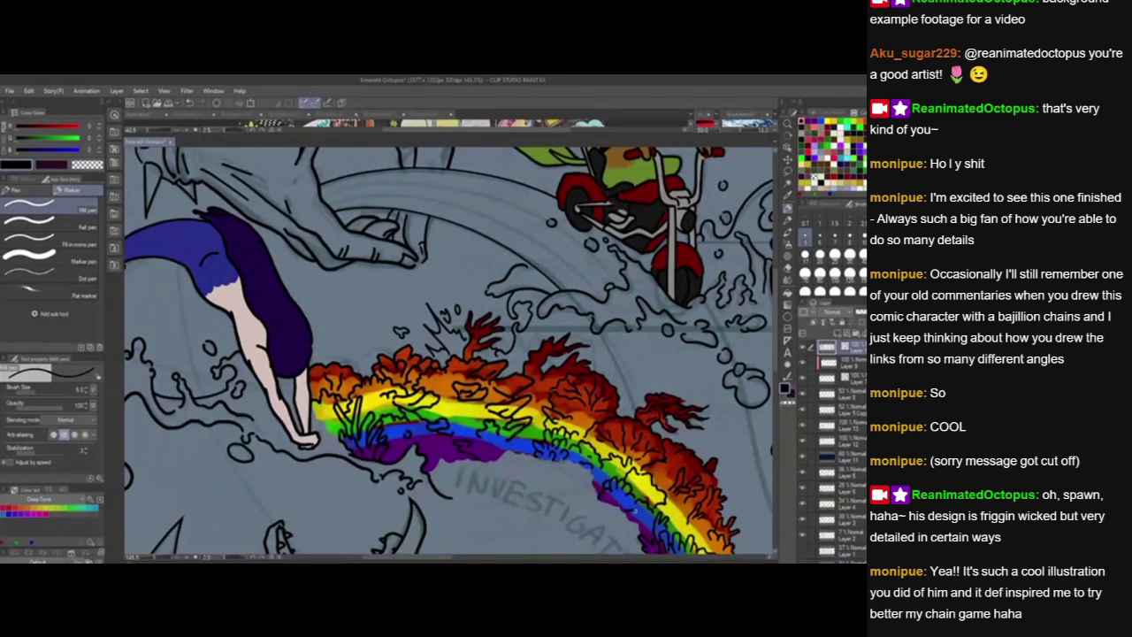
left_click_drag(562, 511, 373, 515)
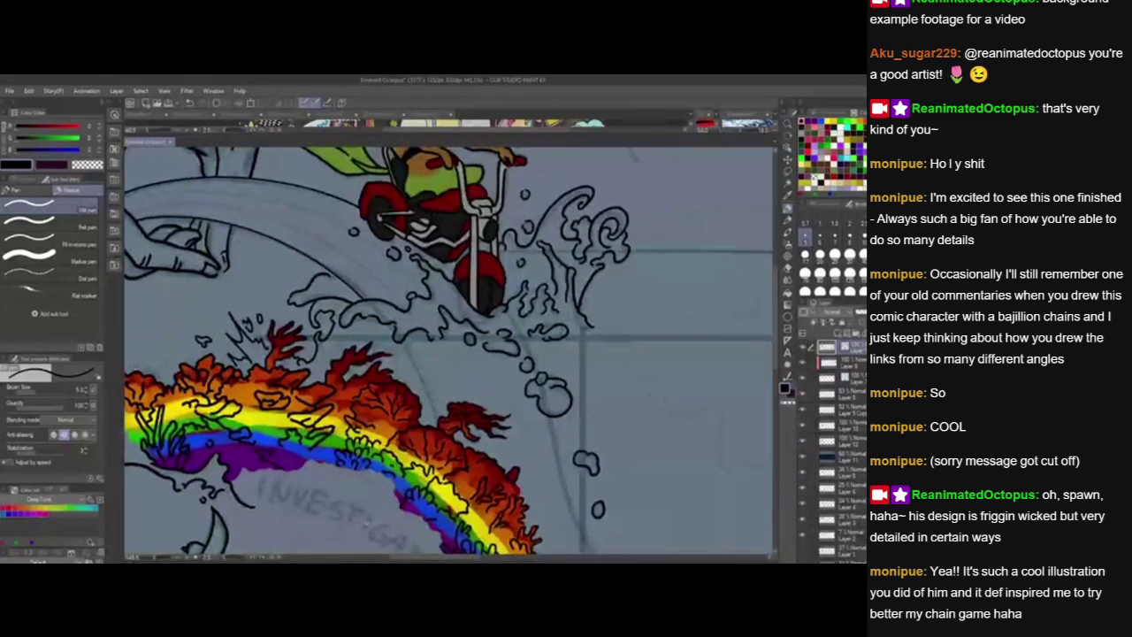
left_click(854, 443)
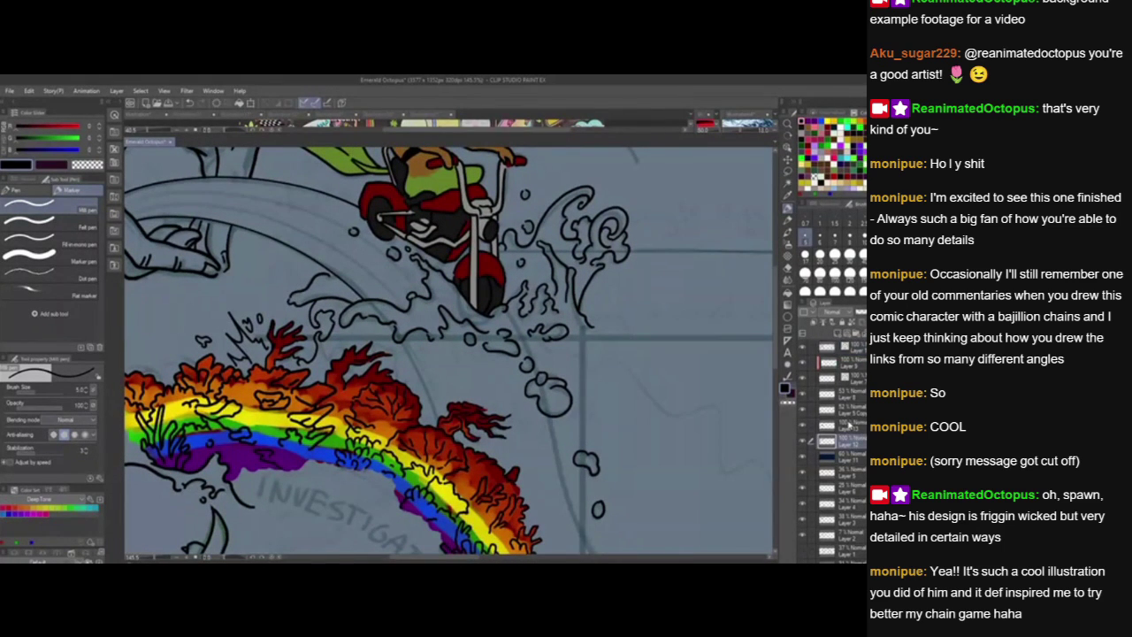
left_click(846, 458)
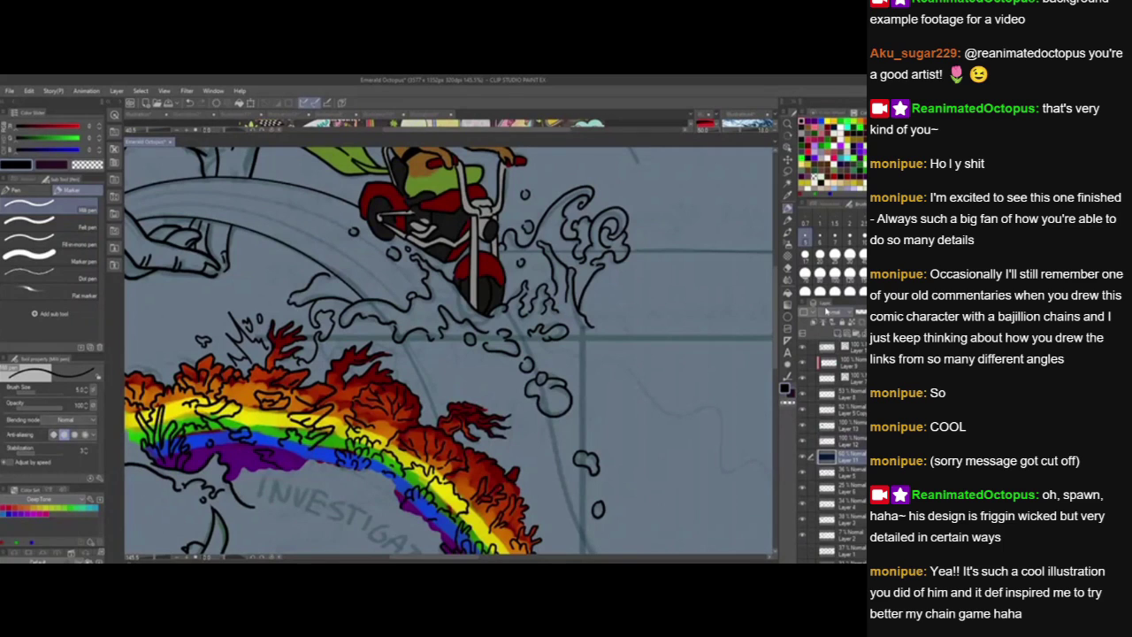
left_click_drag(569, 503, 576, 481)
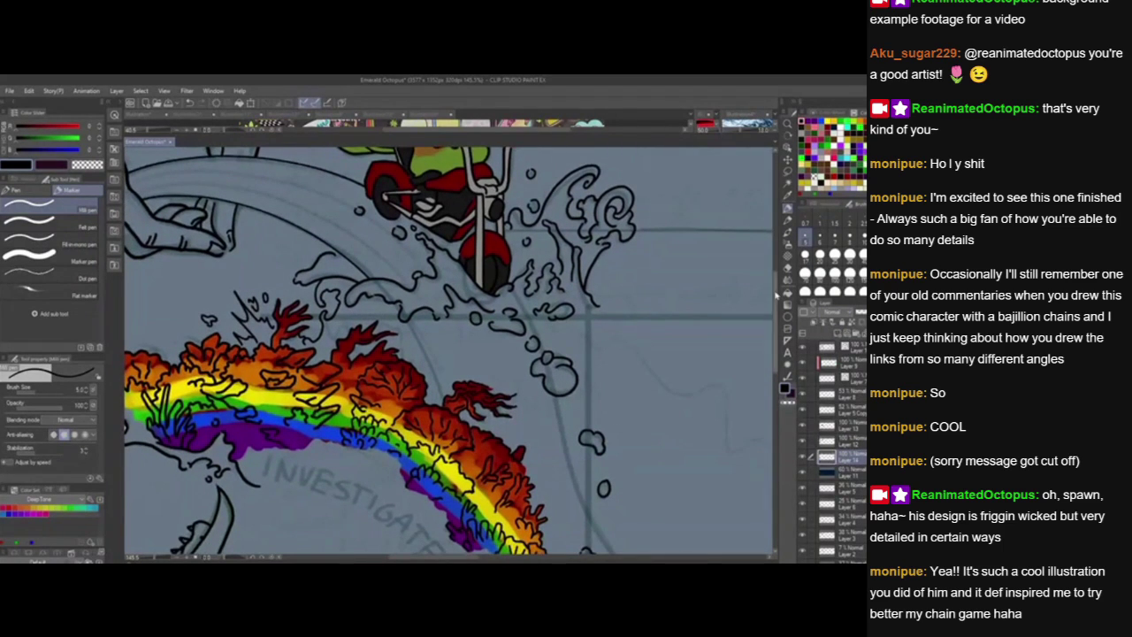
left_click(16, 190)
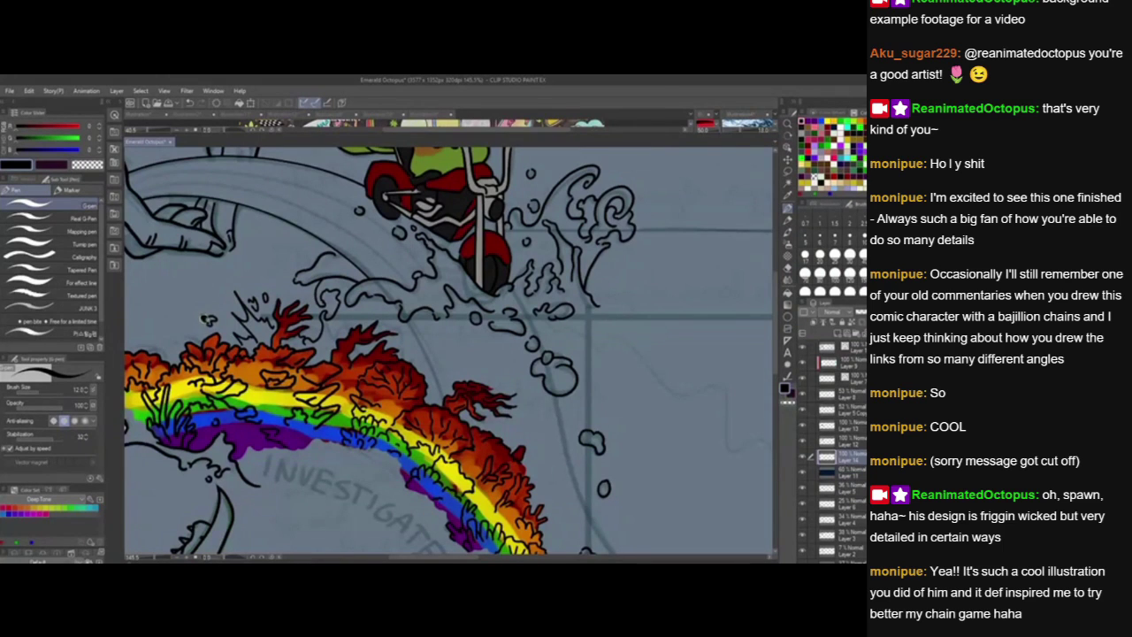
left_click(861, 120)
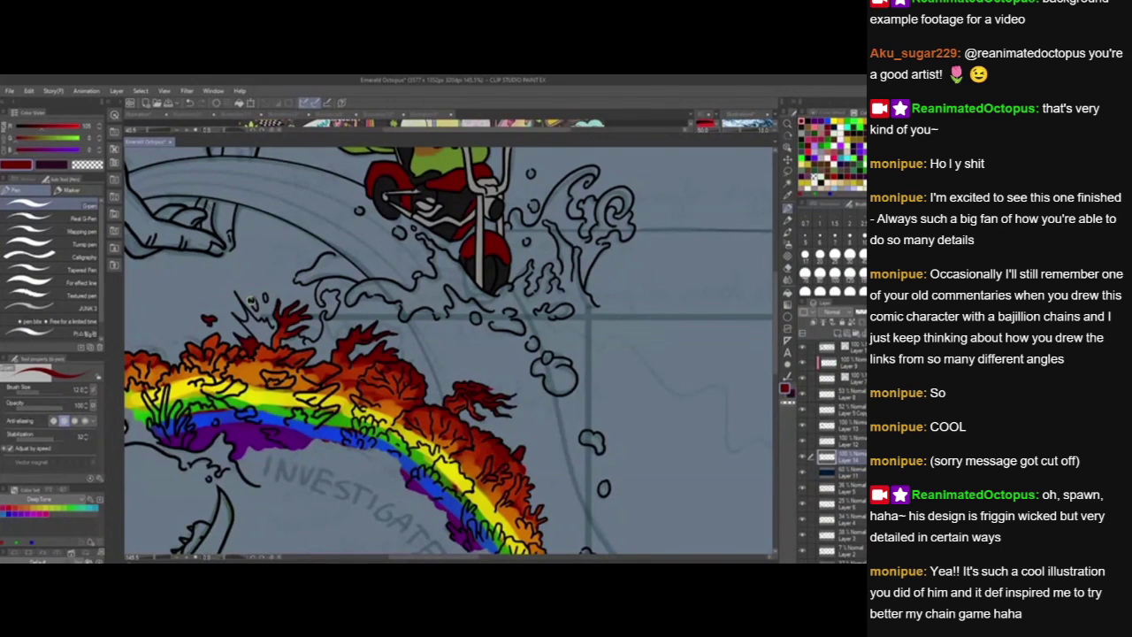
Start filling the burst above the reef's upper edge with dark red on the new layer.
left_click_drag(676, 472, 567, 409)
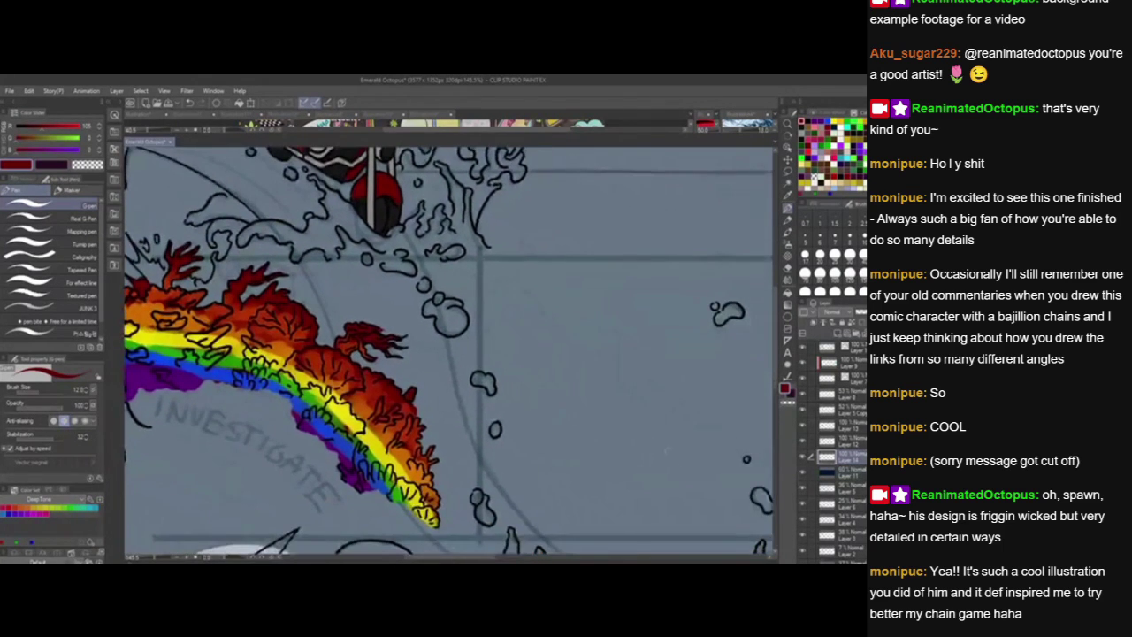
left_click_drag(660, 414, 597, 506)
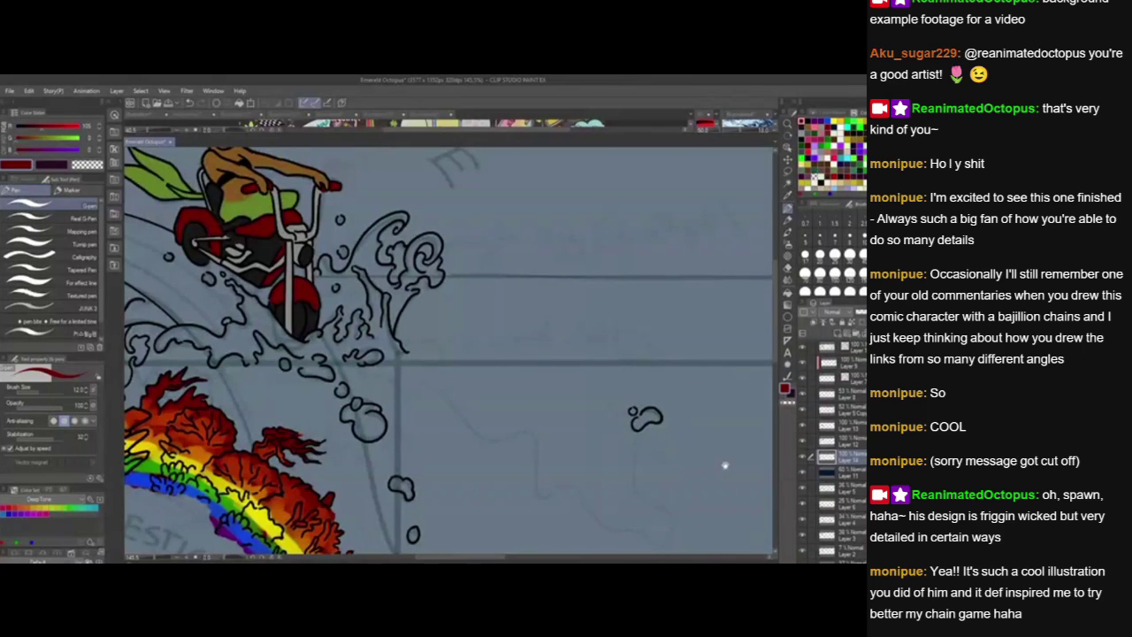
mouse_move(724, 464)
left_mouse_down()
mouse_move(675, 466)
mouse_move(712, 454)
left_mouse_up()
left_click_drag(612, 498, 740, 449)
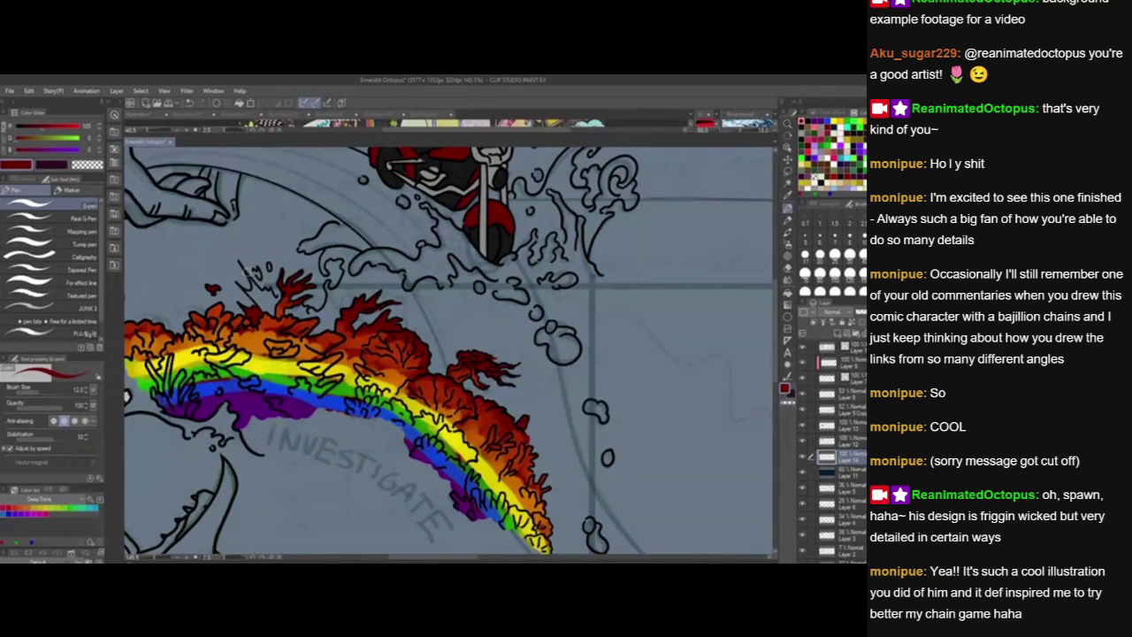
left_click_drag(248, 276, 248, 290)
Lower the opacity of the reef's rainbow colour layer, Layer 13, to about half.
left_click(812, 439)
left_click(871, 312)
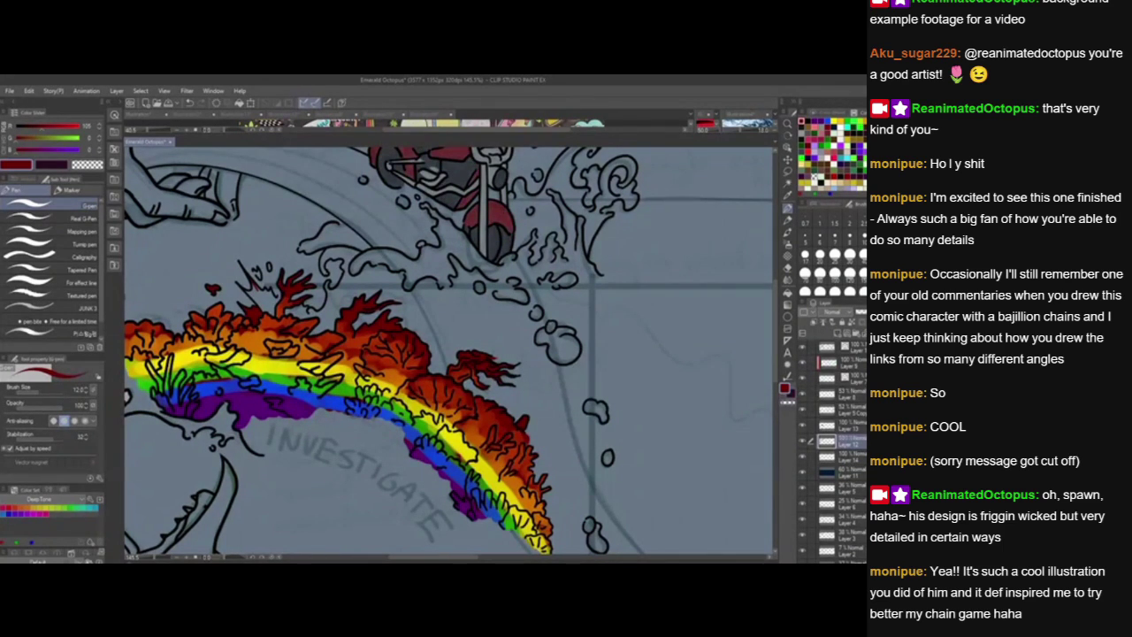
key("ctrl+z")
left_click(848, 426)
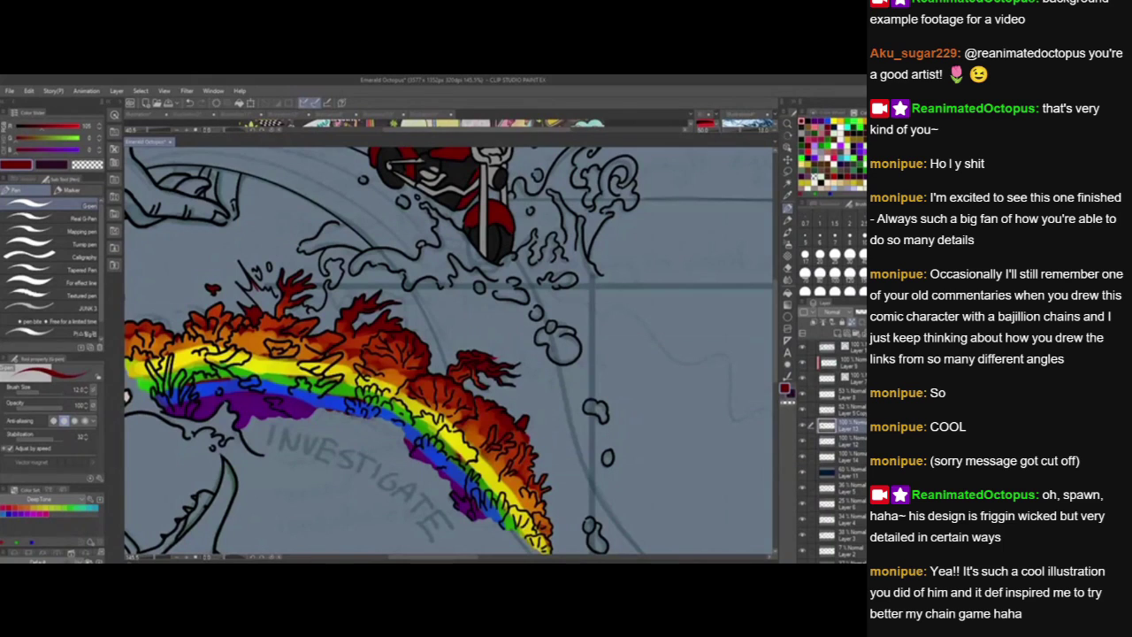
left_click(864, 311)
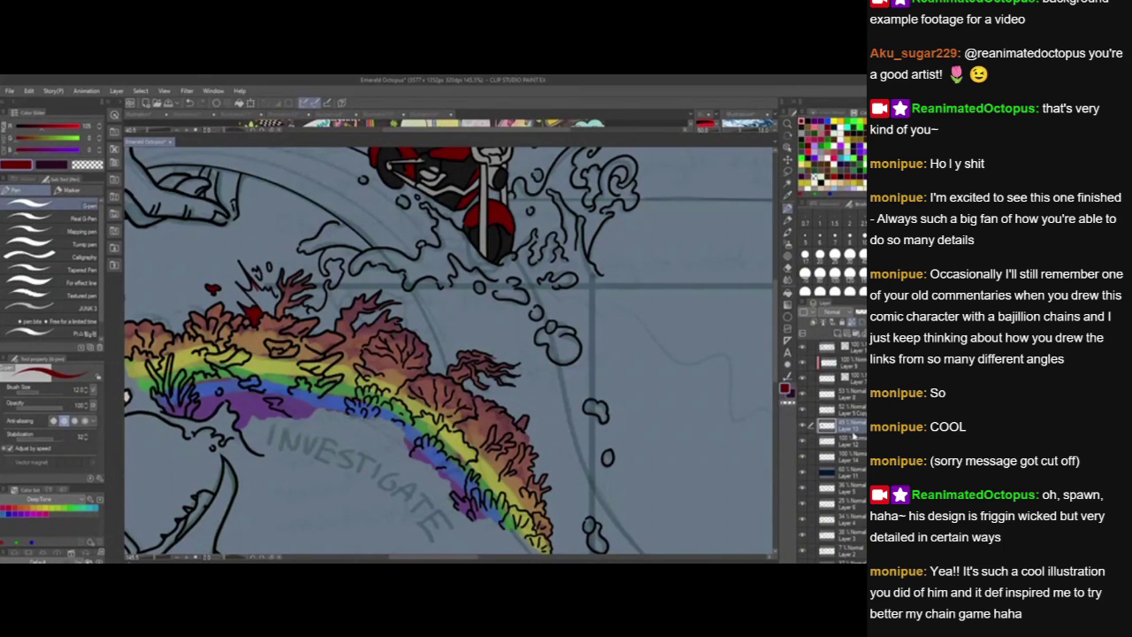
On Layer 12, fill the burst's spikes and its small droplets above the reef with dark red.
left_click(854, 440)
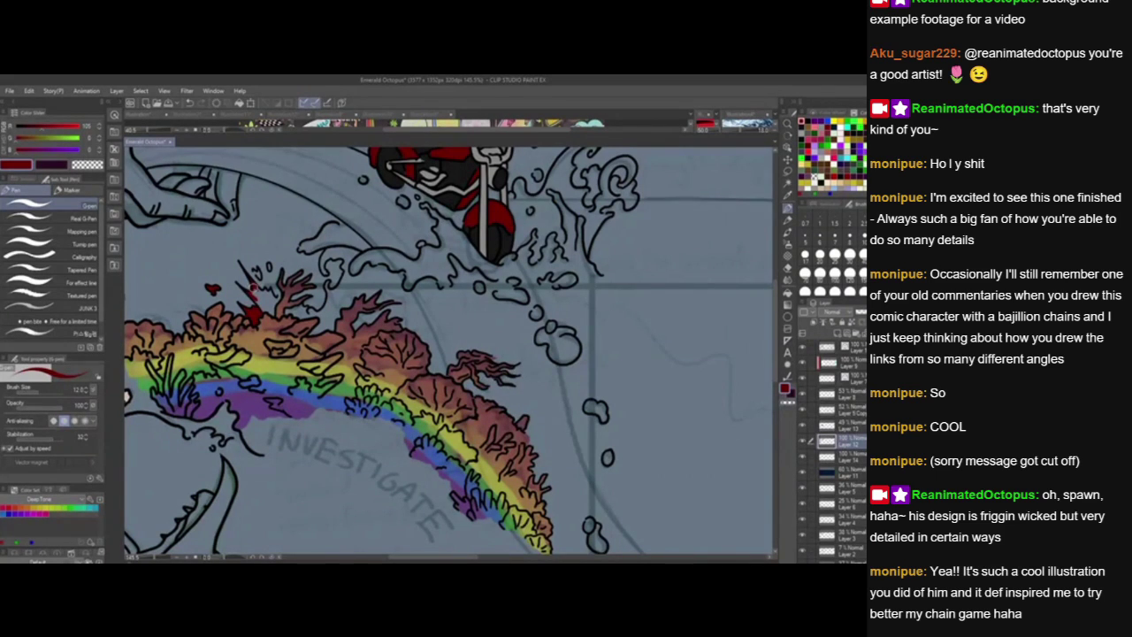
left_click_drag(255, 298, 244, 280)
left_click_drag(269, 264, 269, 268)
mouse_move(264, 293)
left_mouse_down()
mouse_move(278, 298)
mouse_move(274, 315)
mouse_move(259, 302)
mouse_move(266, 309)
mouse_move(271, 299)
left_mouse_up()
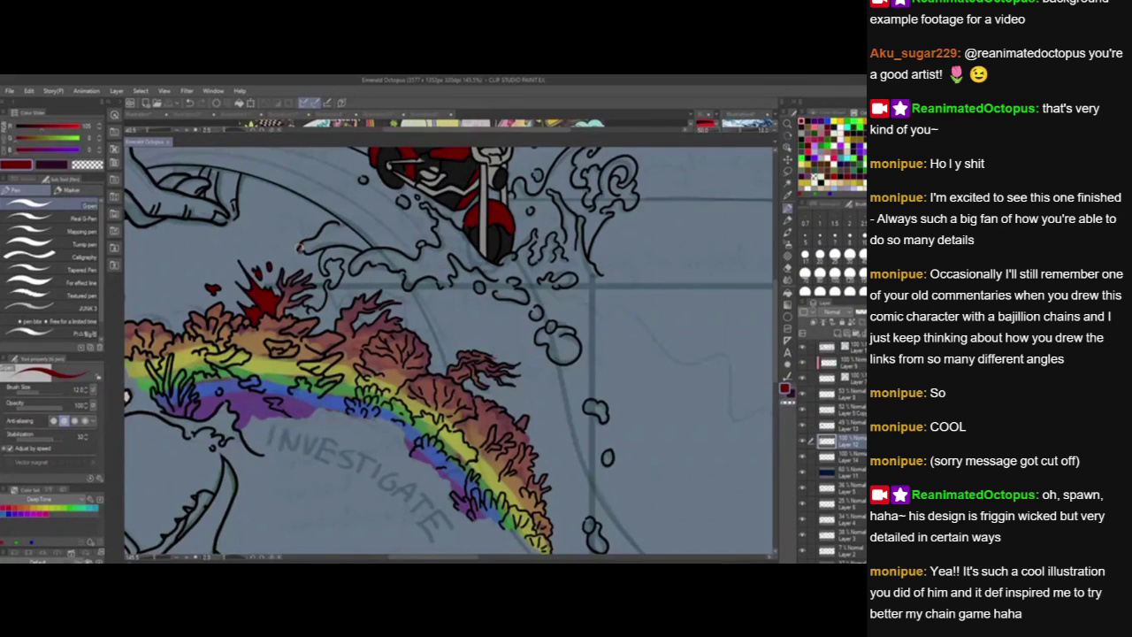
Fill the curling splash that runs from the reef's upper edge towards the motorcycle's front wheel with dark red on Layer 12.
left_click(305, 250)
mouse_move(301, 249)
left_mouse_down()
mouse_move(345, 226)
mouse_move(305, 249)
mouse_move(346, 236)
mouse_move(315, 231)
mouse_move(361, 244)
mouse_move(337, 222)
left_mouse_up()
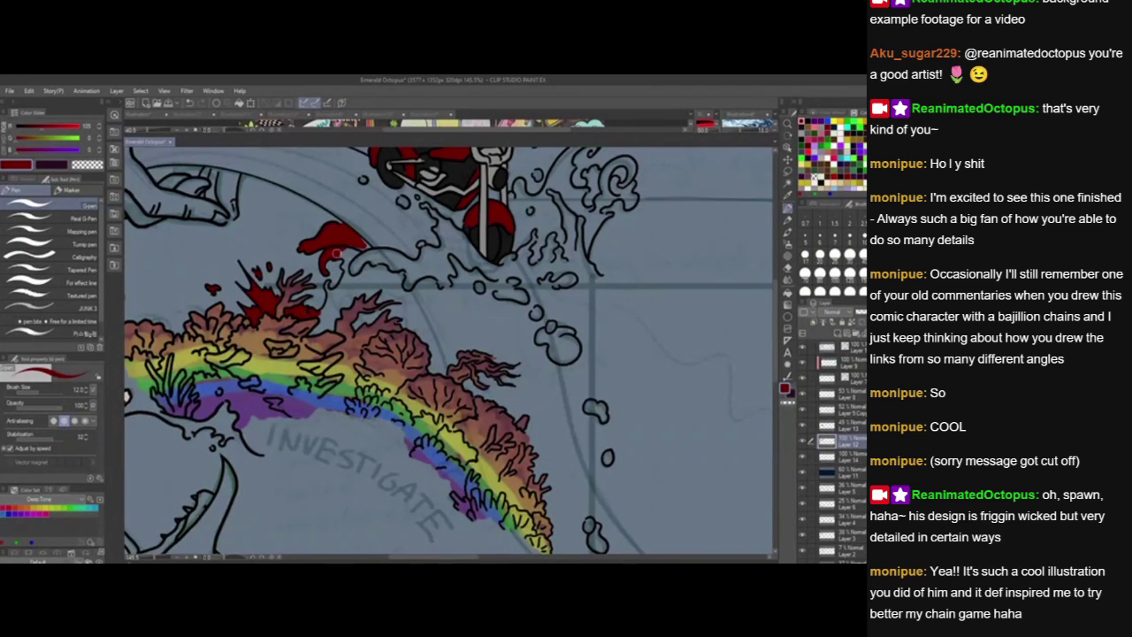
mouse_move(336, 254)
left_mouse_down()
mouse_move(349, 248)
mouse_move(328, 284)
left_mouse_up()
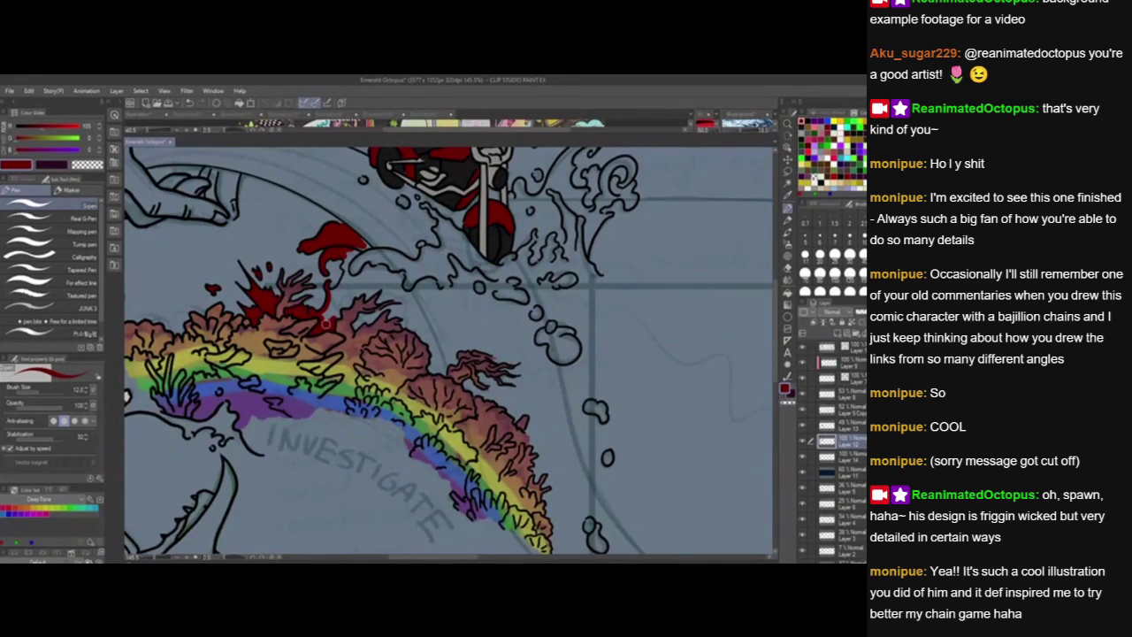
mouse_move(326, 323)
left_mouse_down()
mouse_move(337, 231)
mouse_move(344, 265)
mouse_move(359, 241)
mouse_move(370, 253)
mouse_move(358, 239)
mouse_move(373, 253)
mouse_move(379, 267)
left_mouse_up()
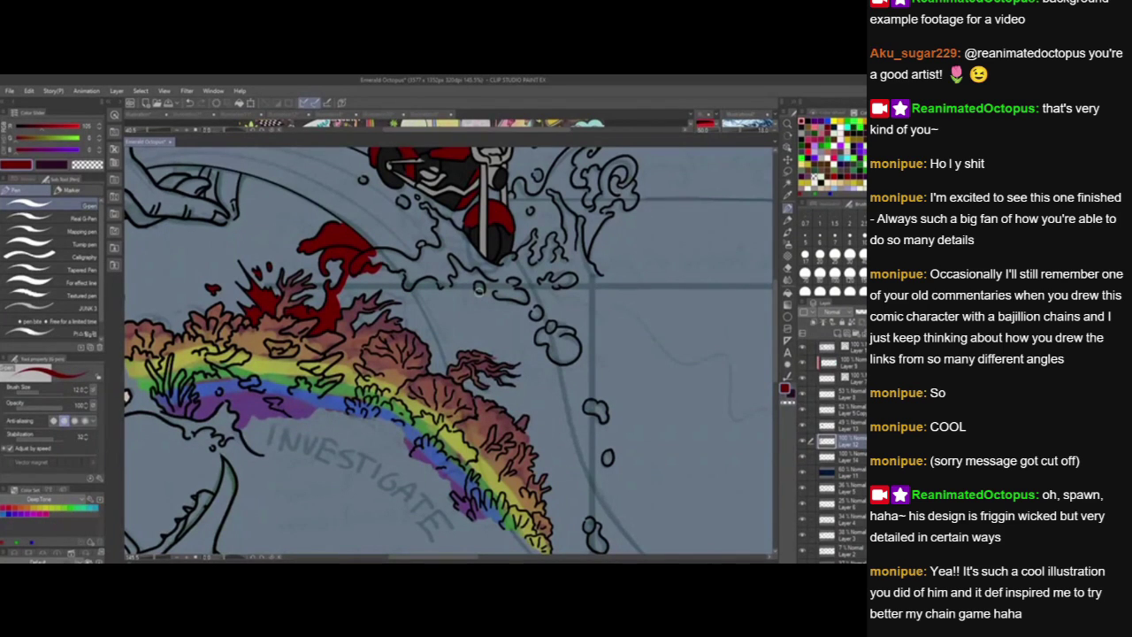
left_click_drag(456, 382, 394, 406)
mouse_move(304, 281)
left_mouse_down()
mouse_move(336, 279)
mouse_move(350, 290)
mouse_move(322, 286)
mouse_move(353, 299)
mouse_move(363, 267)
mouse_move(366, 281)
mouse_move(380, 279)
mouse_move(352, 303)
mouse_move(407, 294)
left_mouse_up()
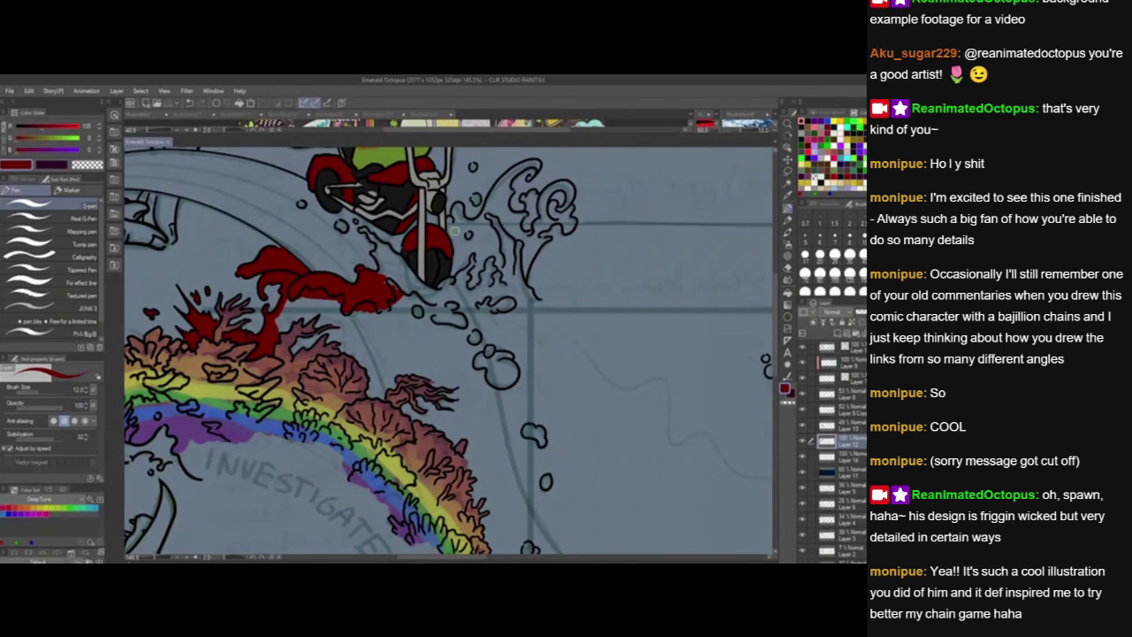
Look over the right part of the banner and the whole composition to check the colouring progress.
scroll(582, 264, "down", 4)
left_click_drag(580, 264, 488, 265)
scroll(493, 264, "up", 1)
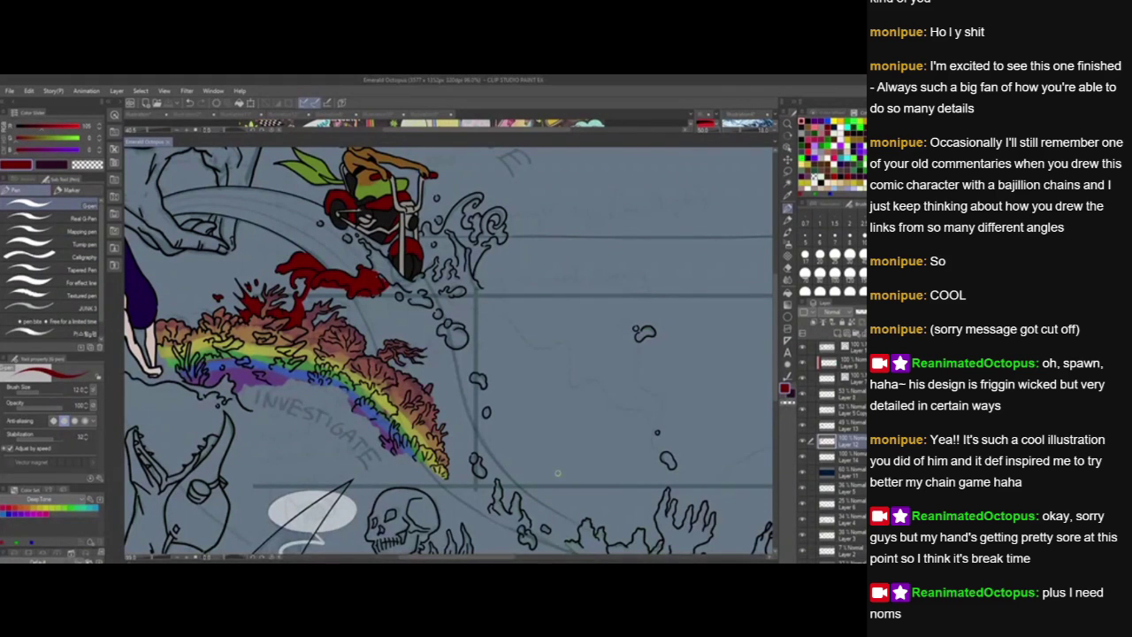
scroll(558, 474, "down", 6)
left_click_drag(602, 479, 427, 418)
scroll(453, 413, "down", 1)
scroll(445, 416, "down", 1)
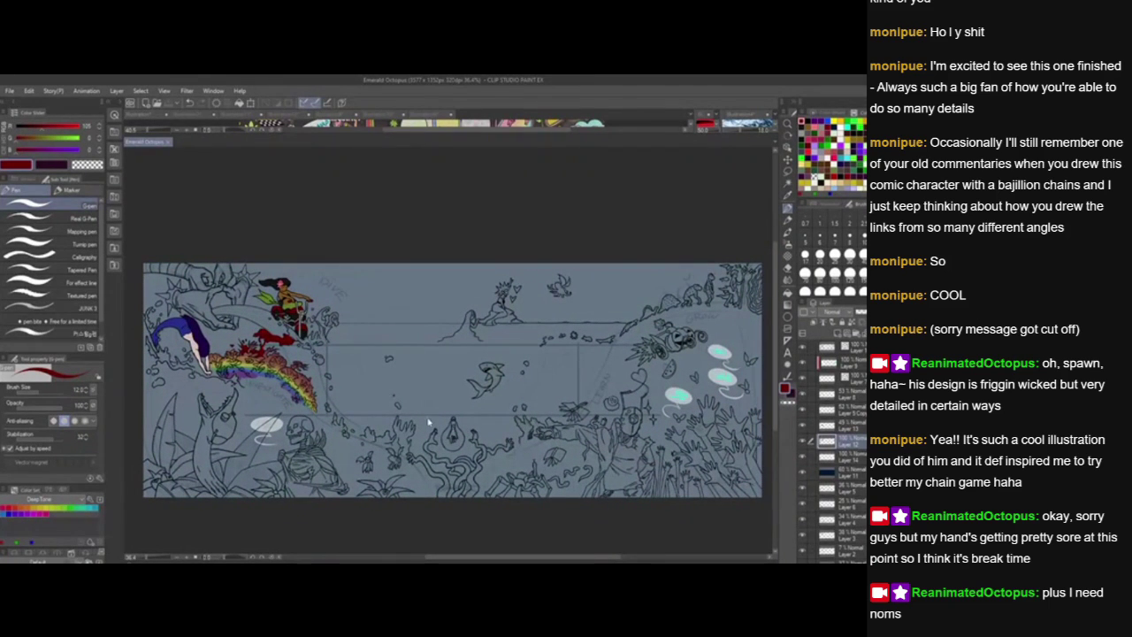